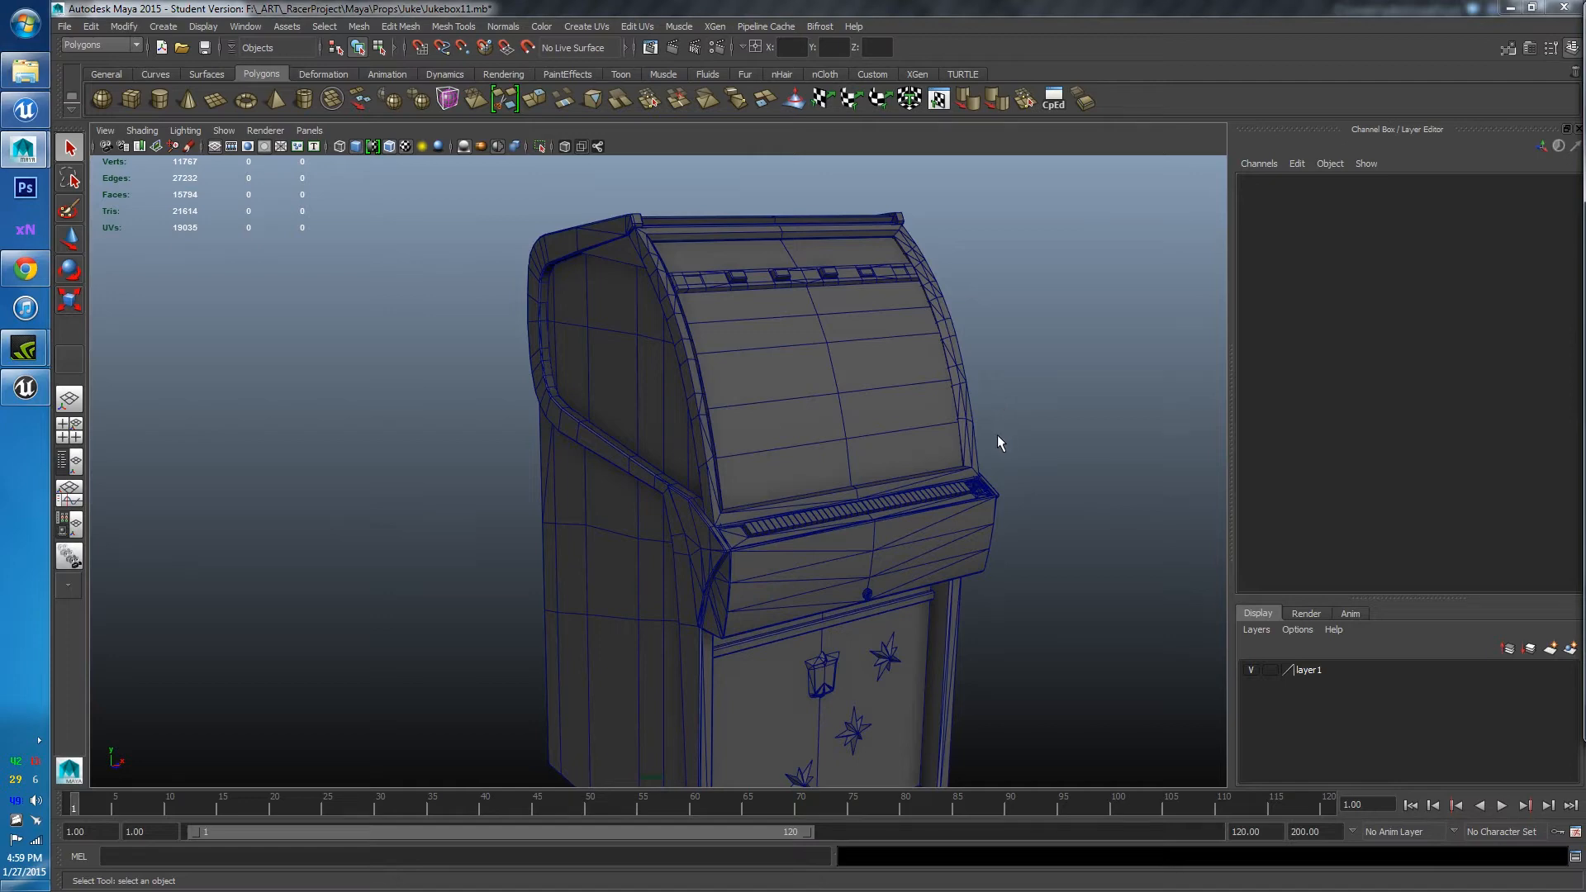
Examine the whole jukebox cabinet from its front and both sides
mouse_move(998, 434)
alt+mouse_down()
mouse_move(882, 464)
mouse_move(994, 433)
alt+mouse_up()
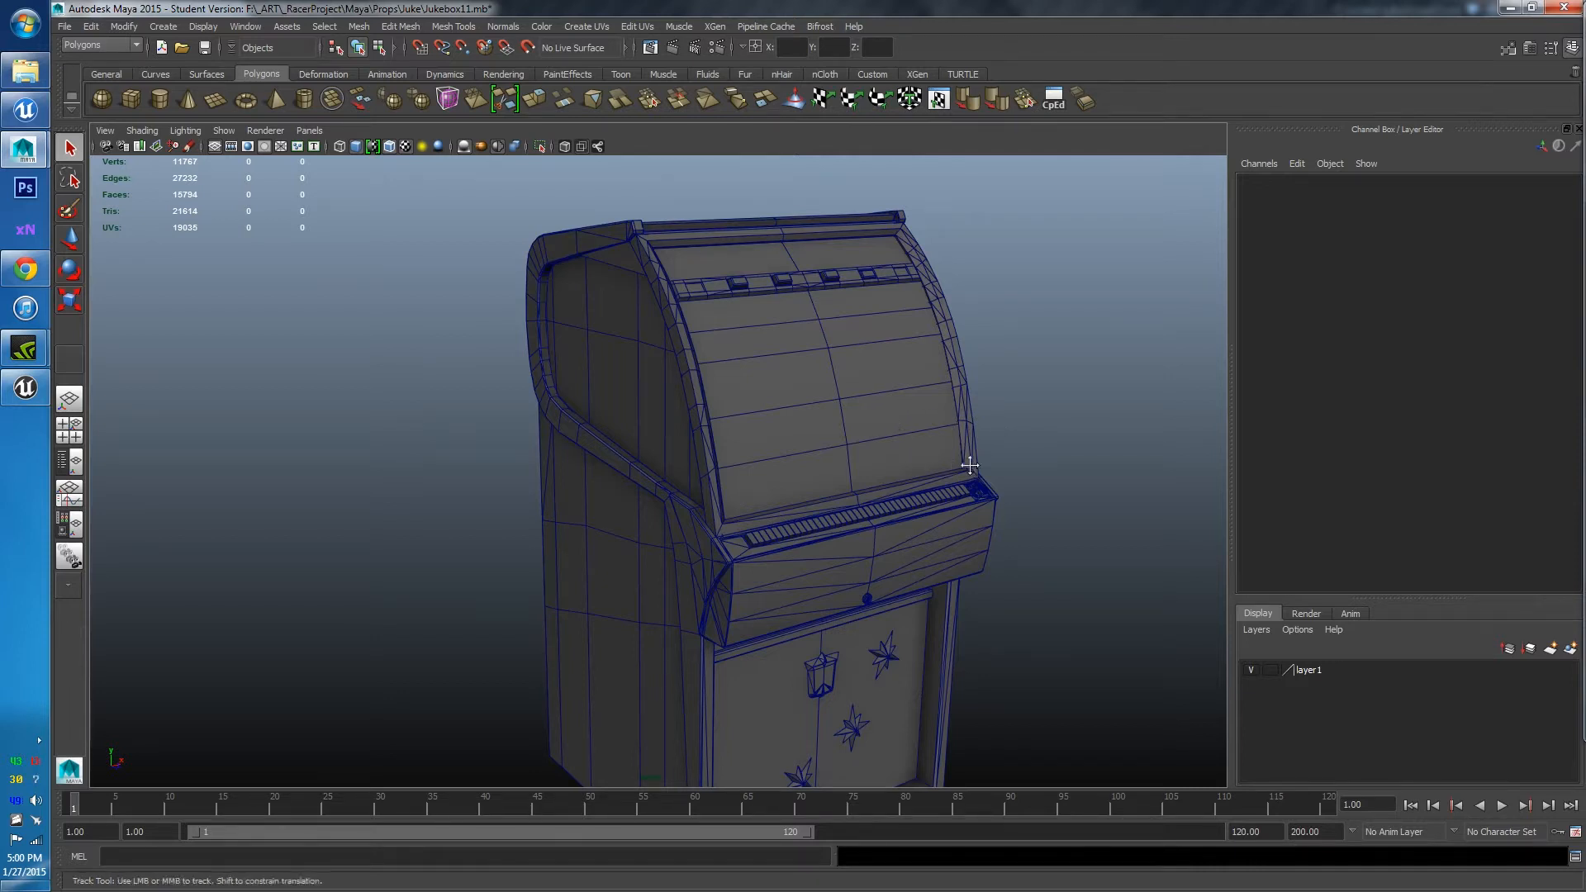
alt+drag(909, 447, 919, 435)
scroll(919, 435, down, 3)
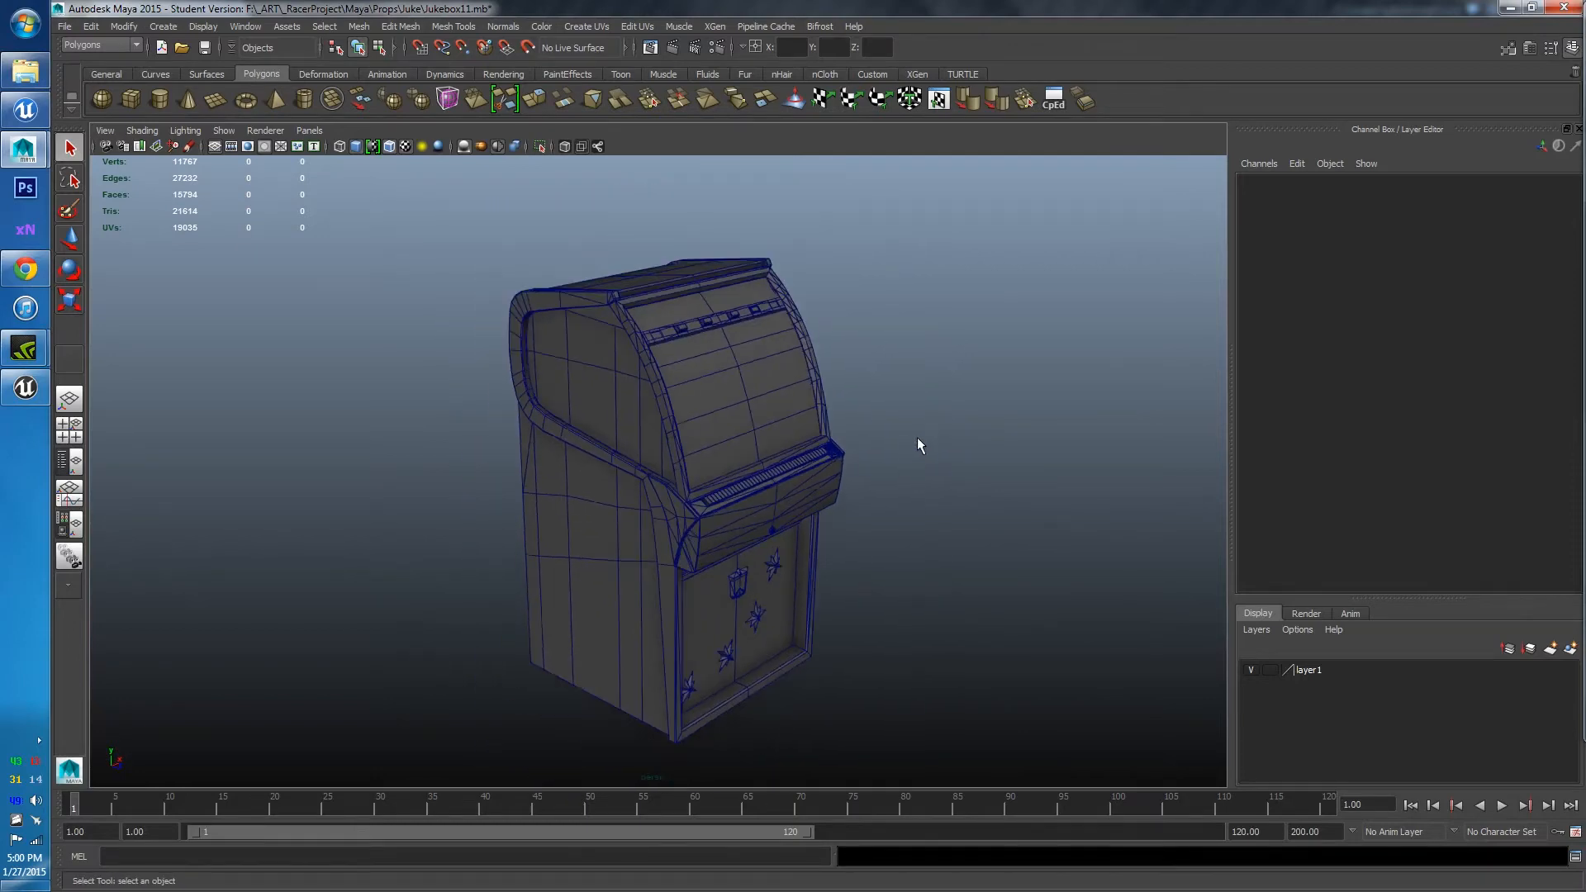
alt+drag(836, 463, 631, 473)
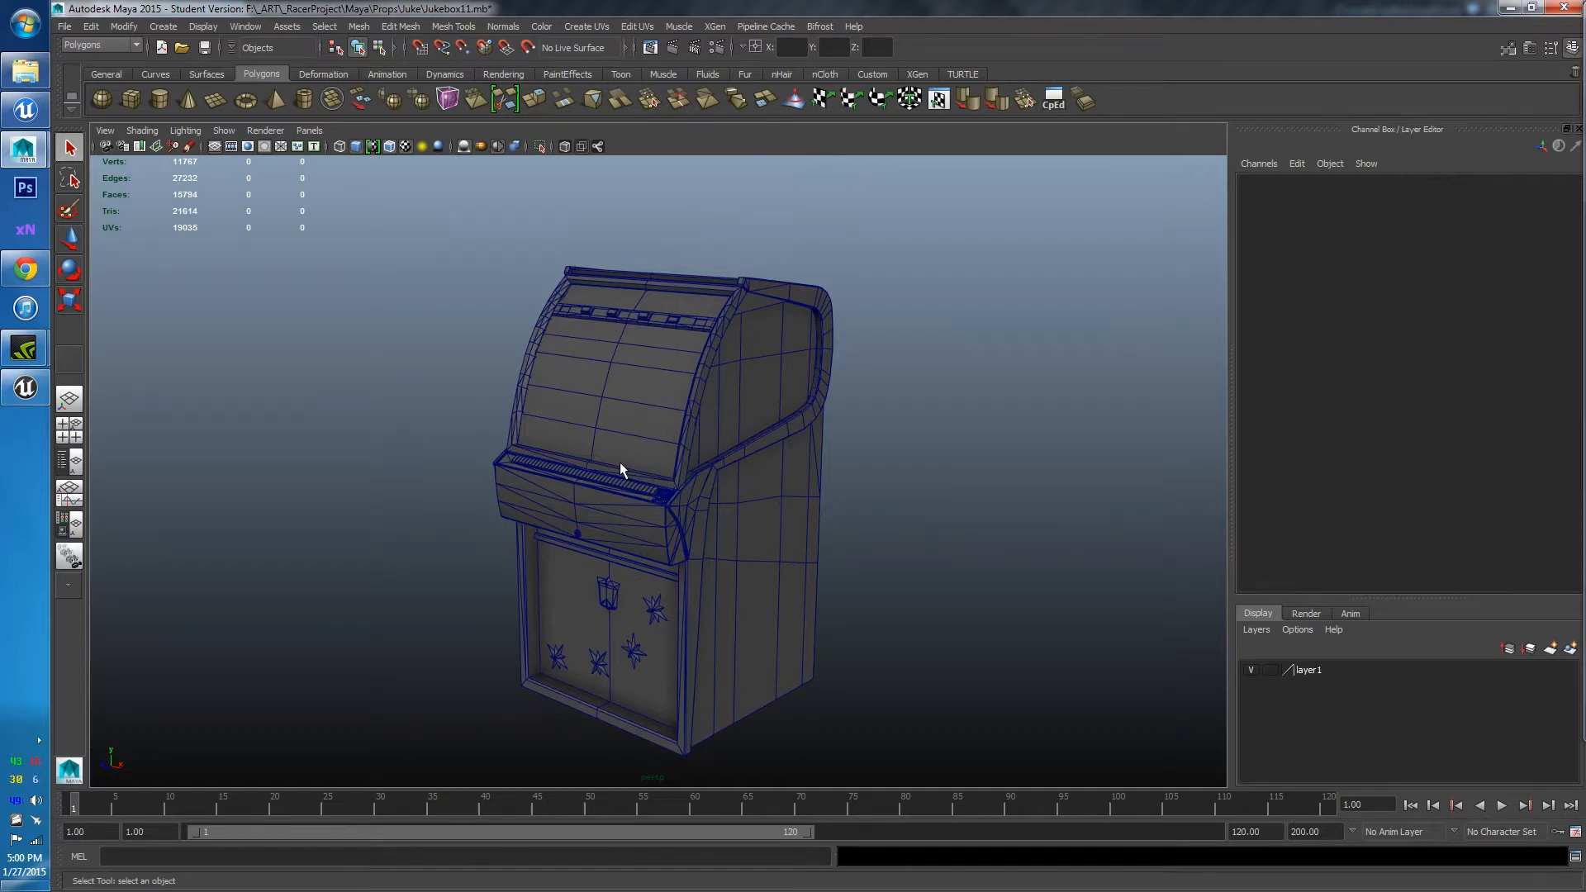
alt+drag(609, 461, 666, 542)
scroll(771, 447, up, 3)
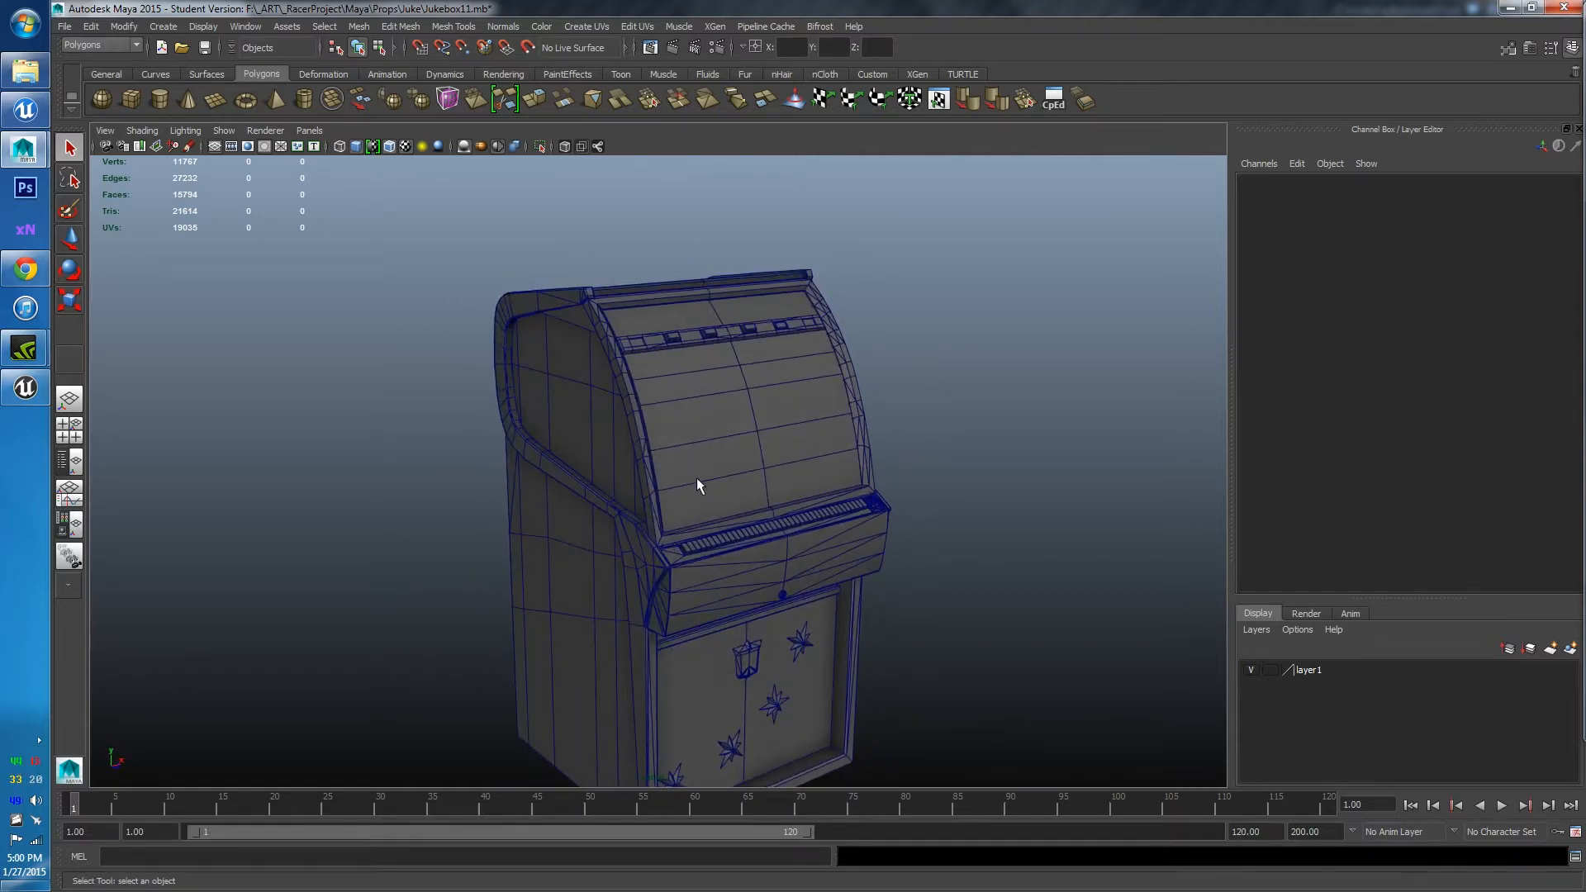
alt+middle_drag(697, 479, 674, 339)
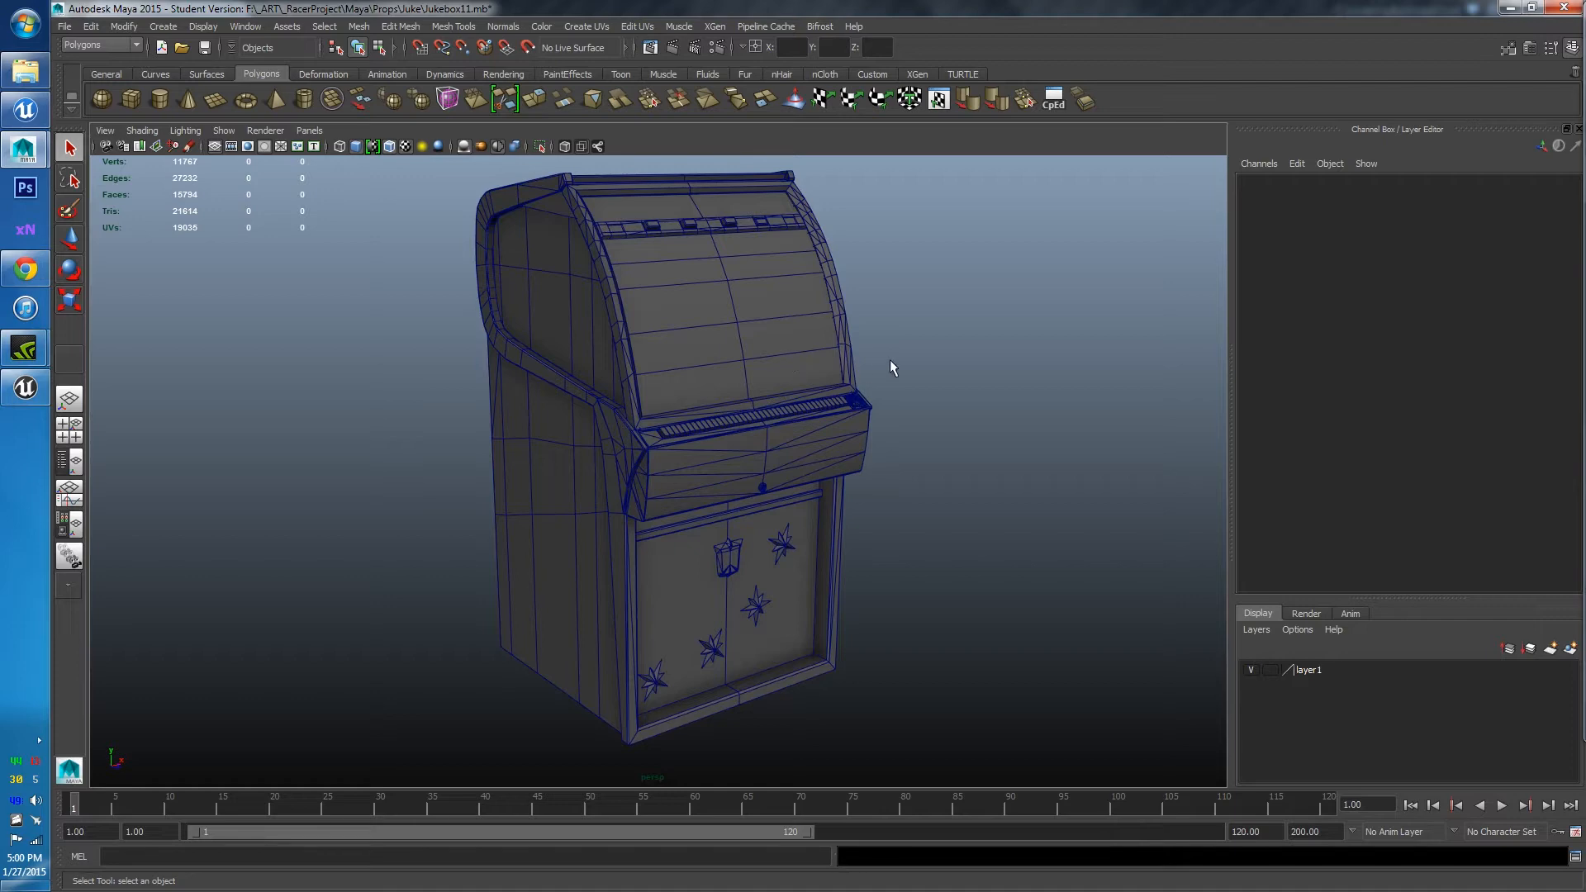
alt+drag(910, 360, 777, 423)
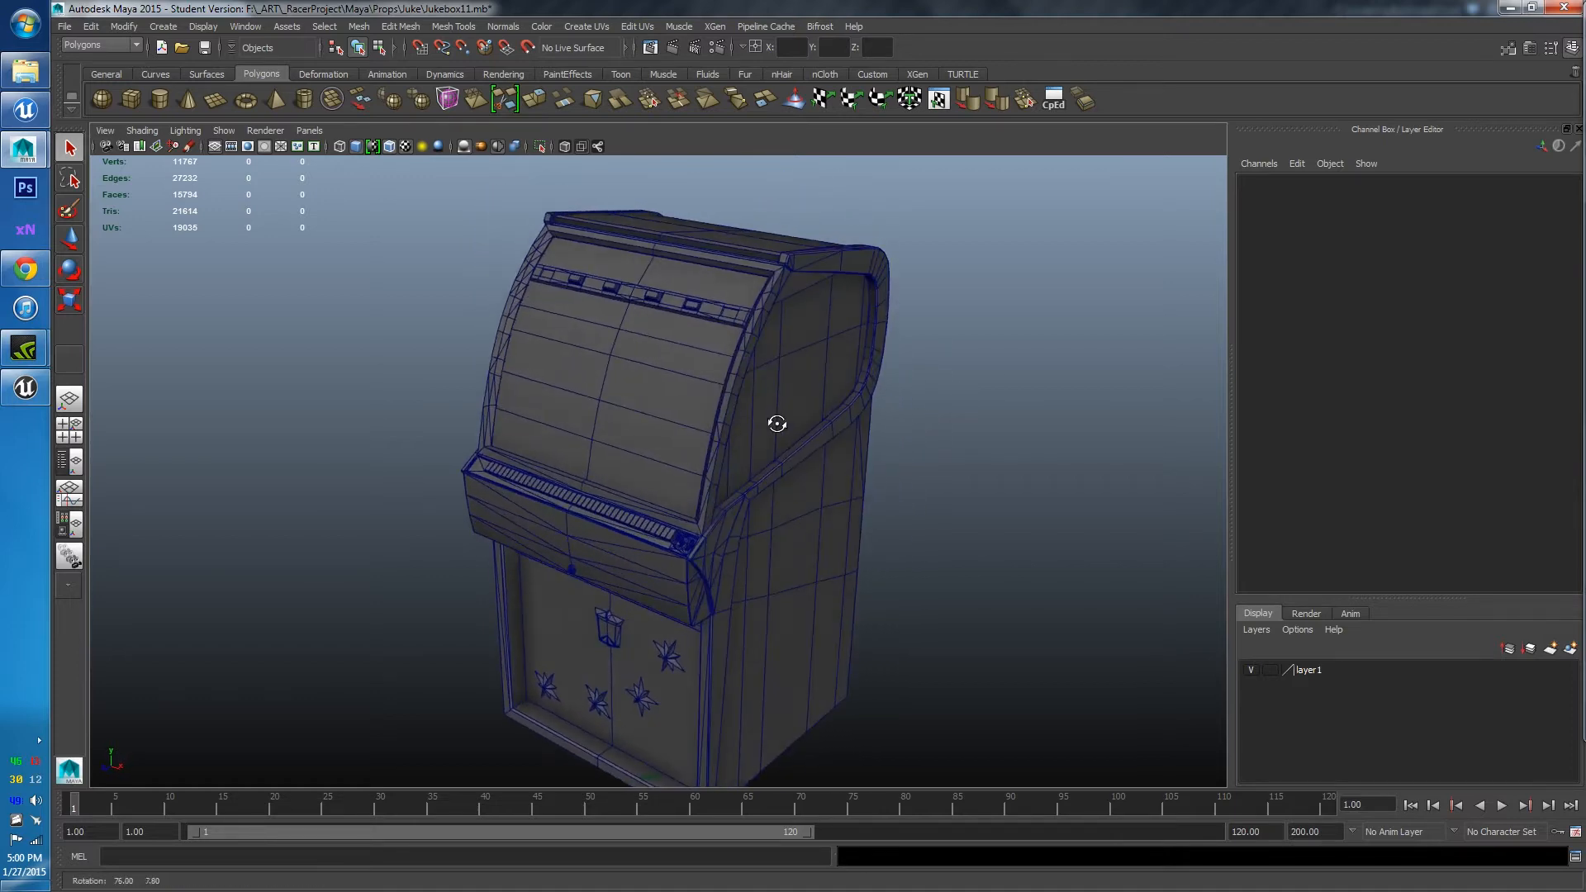
alt+middle_drag(792, 423, 809, 360)
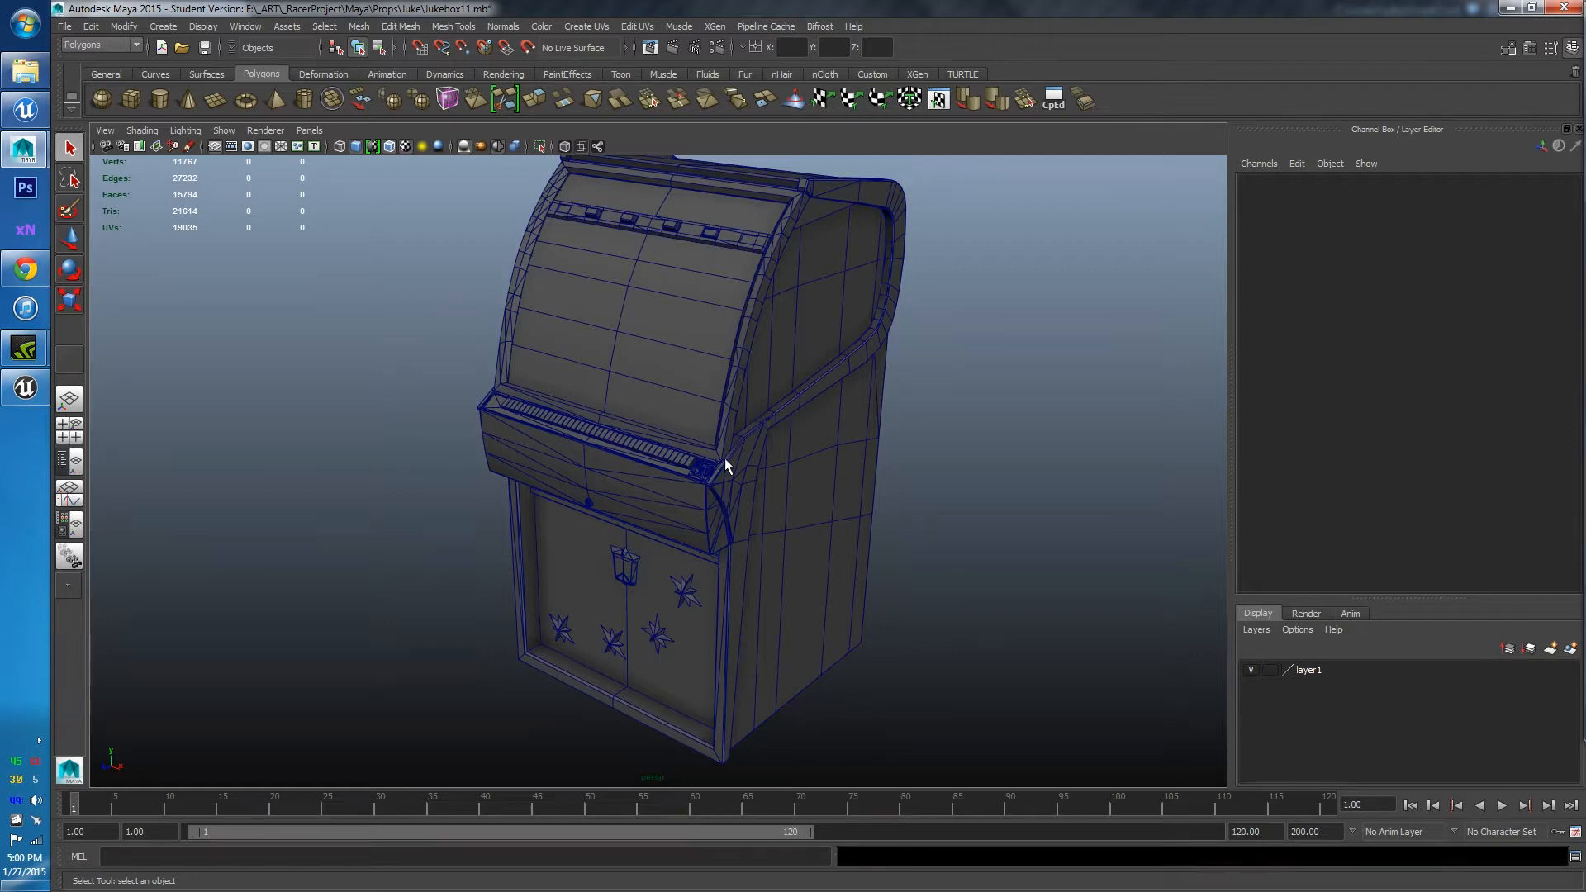
Examine the button row, knob and slot on the jukebox's control ledge up close
scroll(686, 499, up, 5)
alt+drag(686, 499, 703, 416)
scroll(640, 490, up, 3)
scroll(638, 489, up, 2)
scroll(724, 513, up, 3)
alt+middle_drag(868, 434, 800, 442)
alt+drag(799, 442, 773, 503)
alt+right_drag(785, 518, 753, 388)
alt+drag(751, 383, 914, 400)
alt+middle_drag(914, 400, 609, 372)
scroll(816, 499, up, 3)
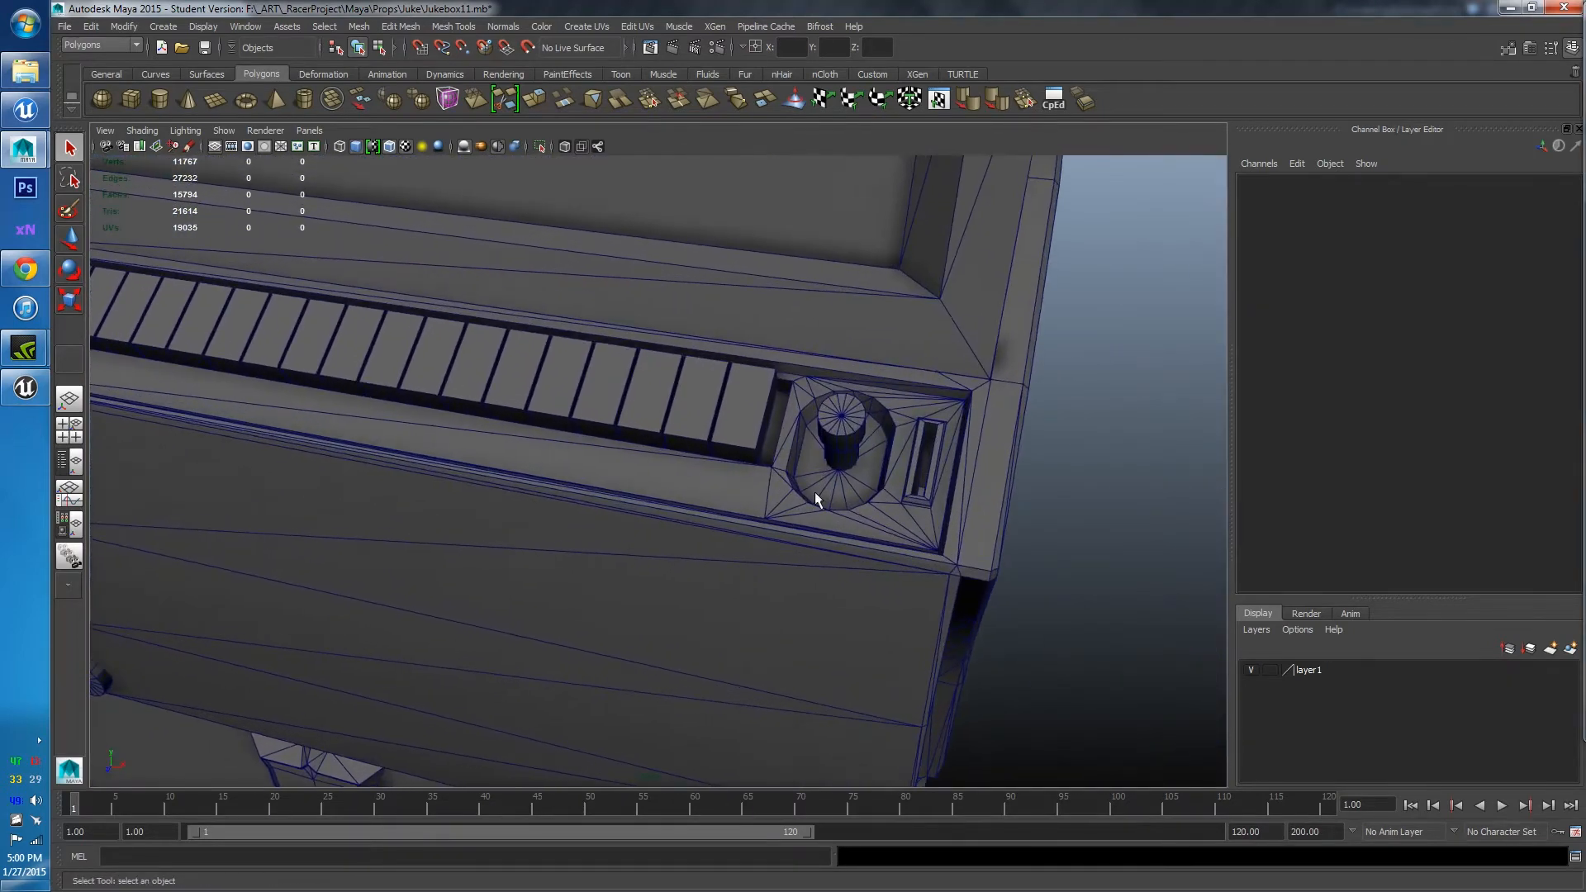
scroll(634, 464, down, 4)
alt+drag(372, 499, 488, 471)
alt+right_drag(489, 471, 559, 567)
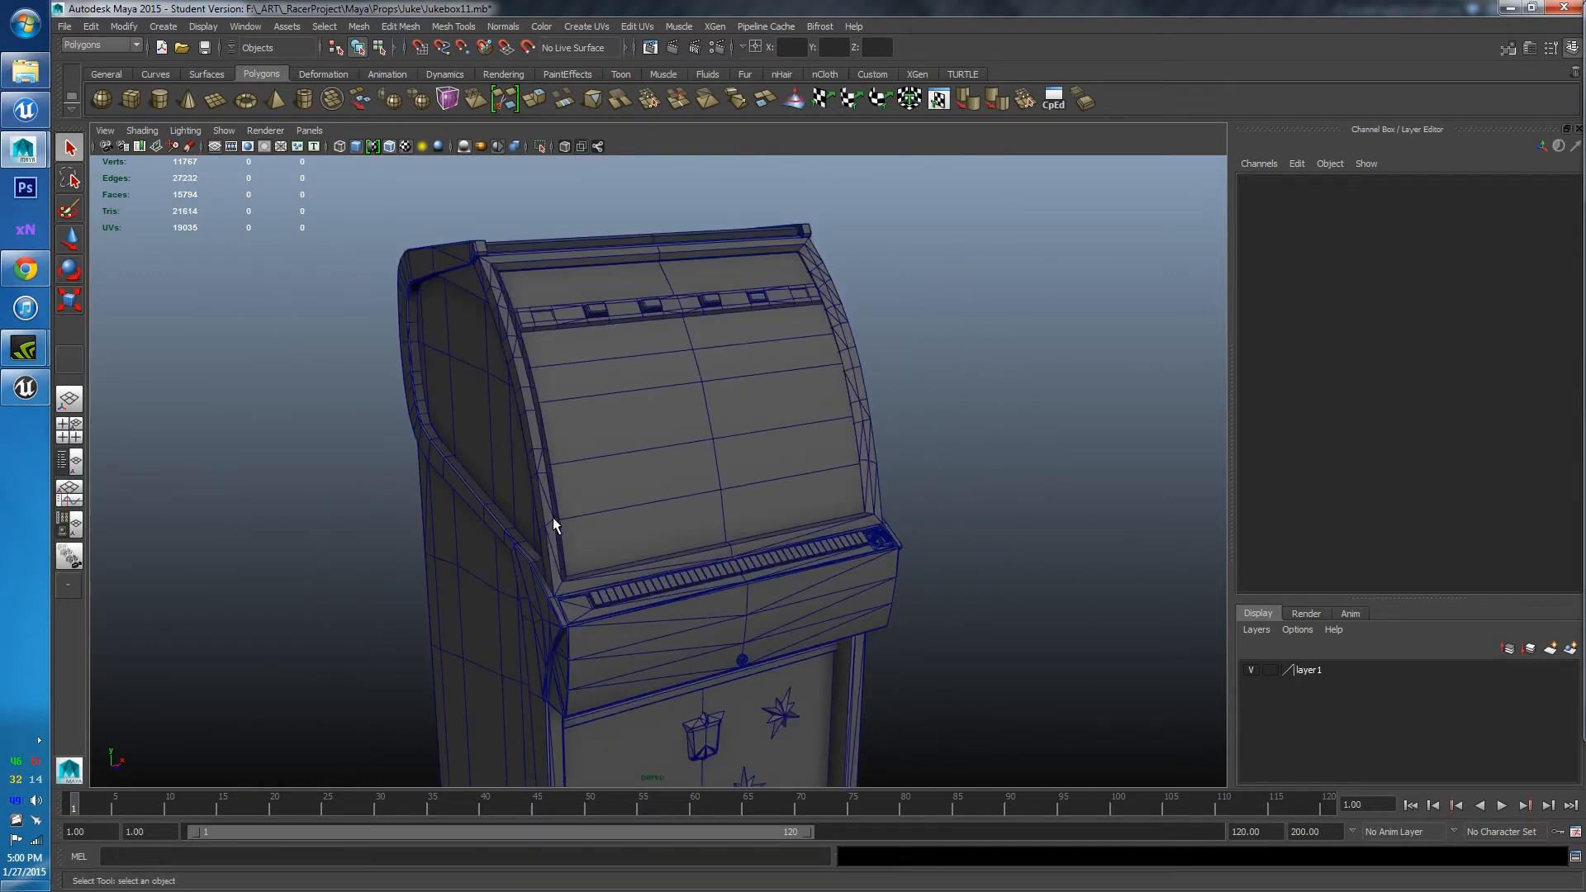
scroll(562, 487, down, 3)
Select the jukebox's main body and then its glass to check that they are separate meshes
click(491, 534)
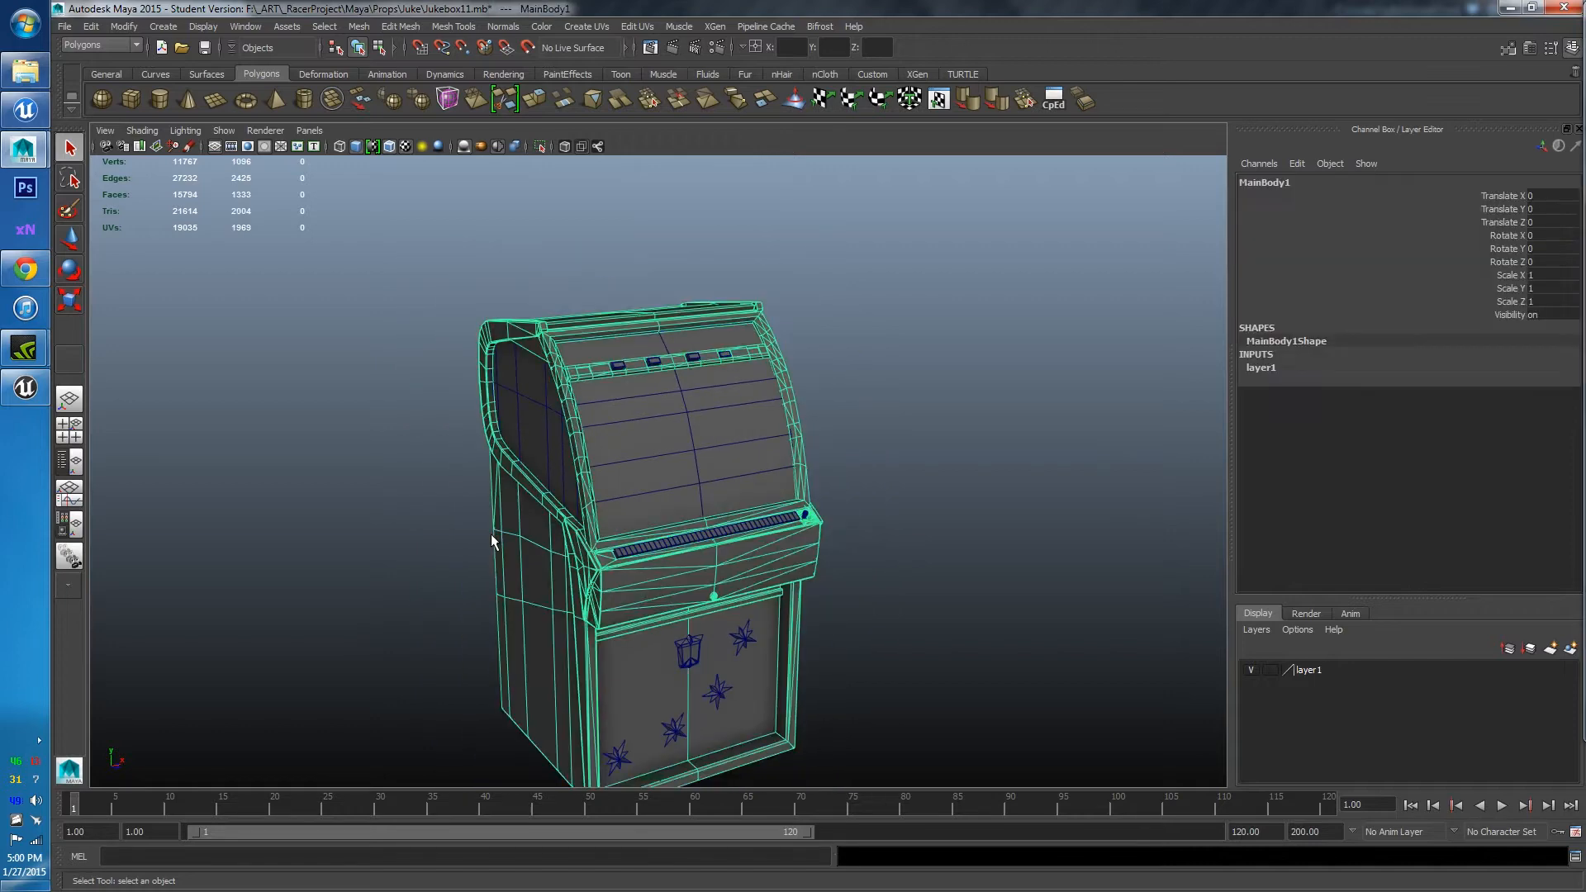
alt+drag(442, 531, 484, 459)
scroll(467, 463, down, 3)
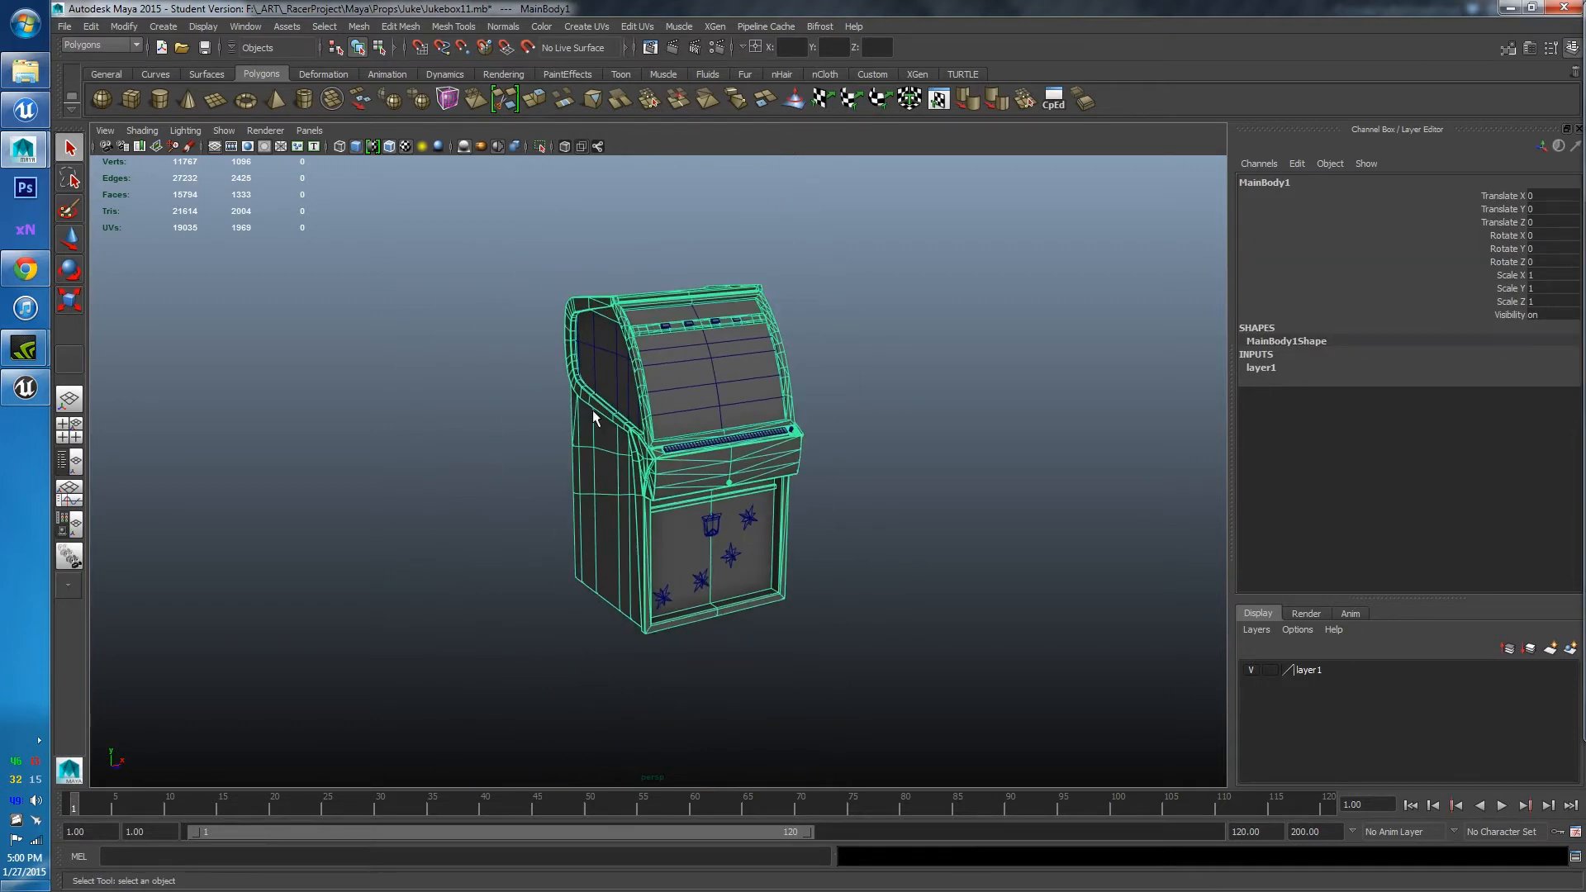
click(594, 355)
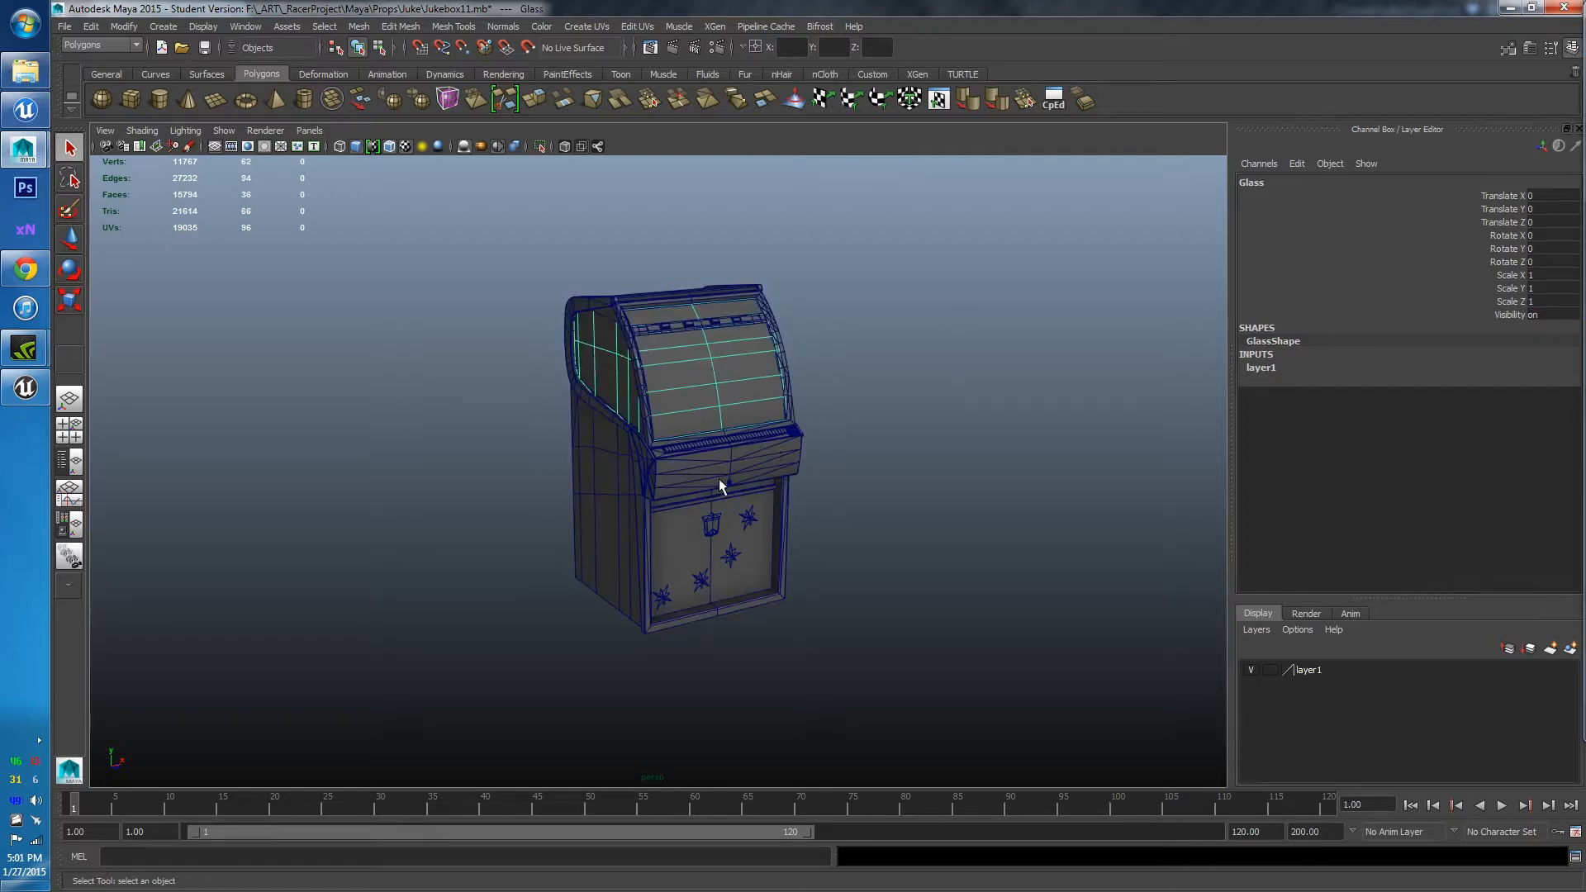
Show the Outliner beside the perspective view and go through the named jukebox parts from RecordHardwareBase to CogShaft
click(63, 463)
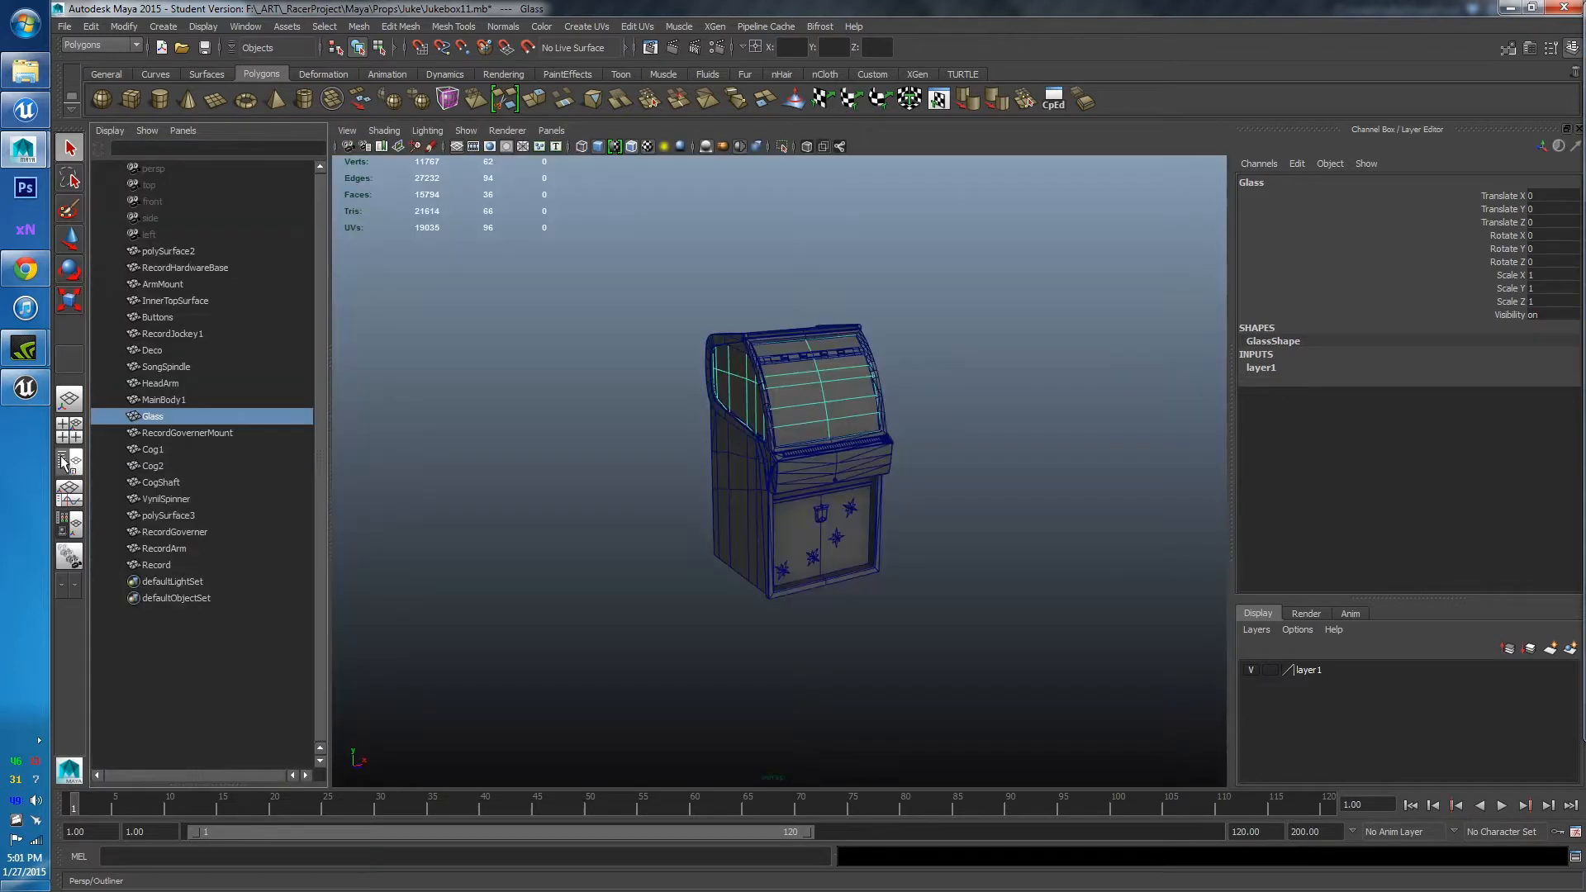
click(170, 268)
click(167, 299)
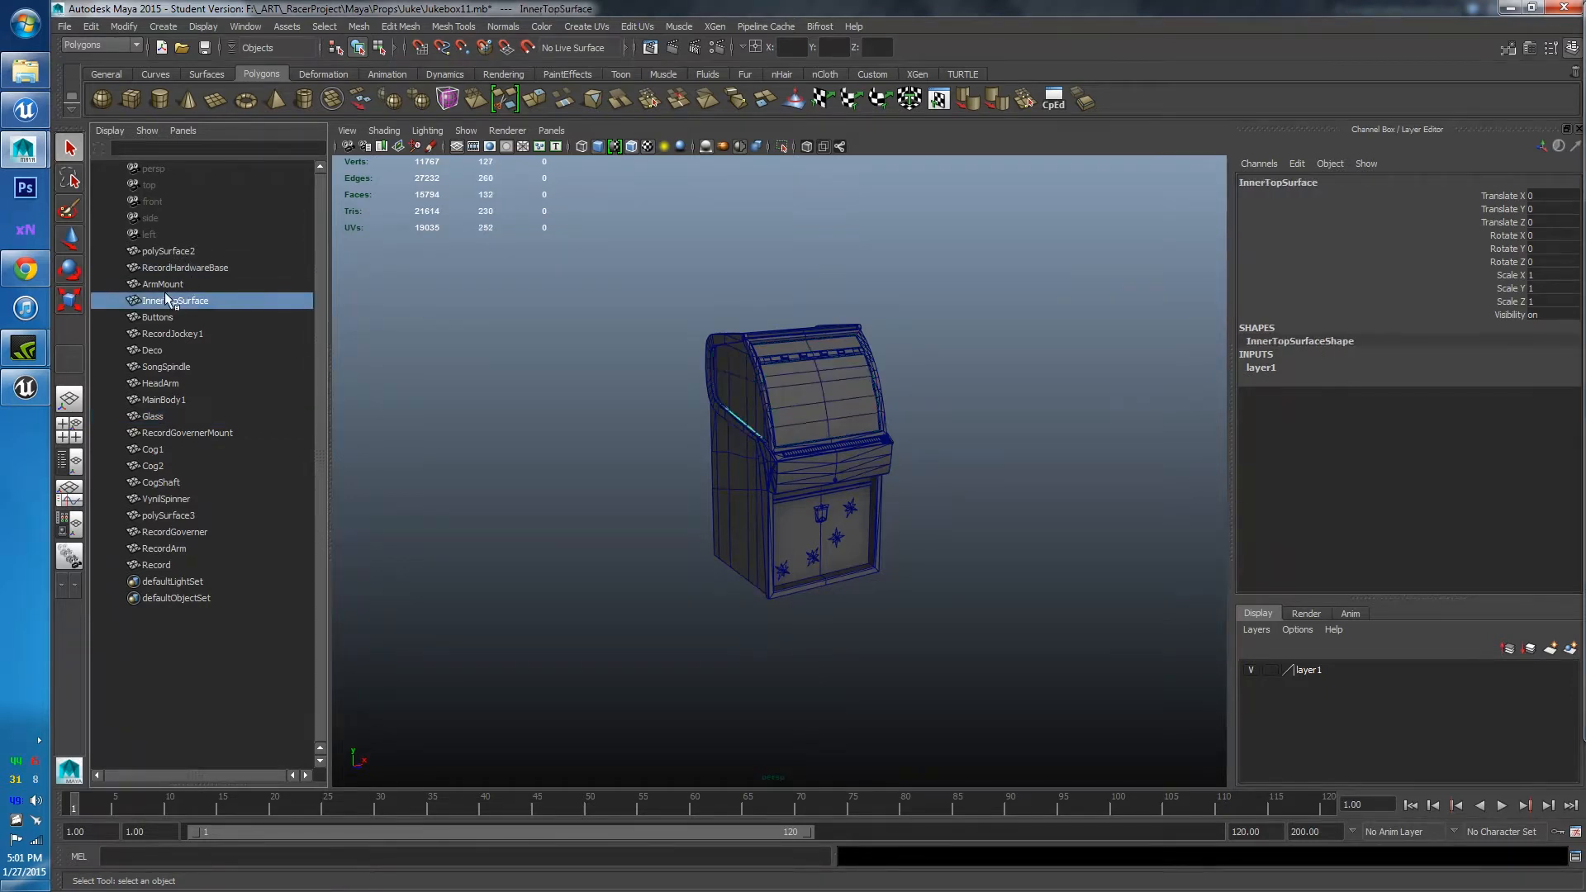
click(168, 318)
click(168, 334)
click(167, 350)
click(166, 384)
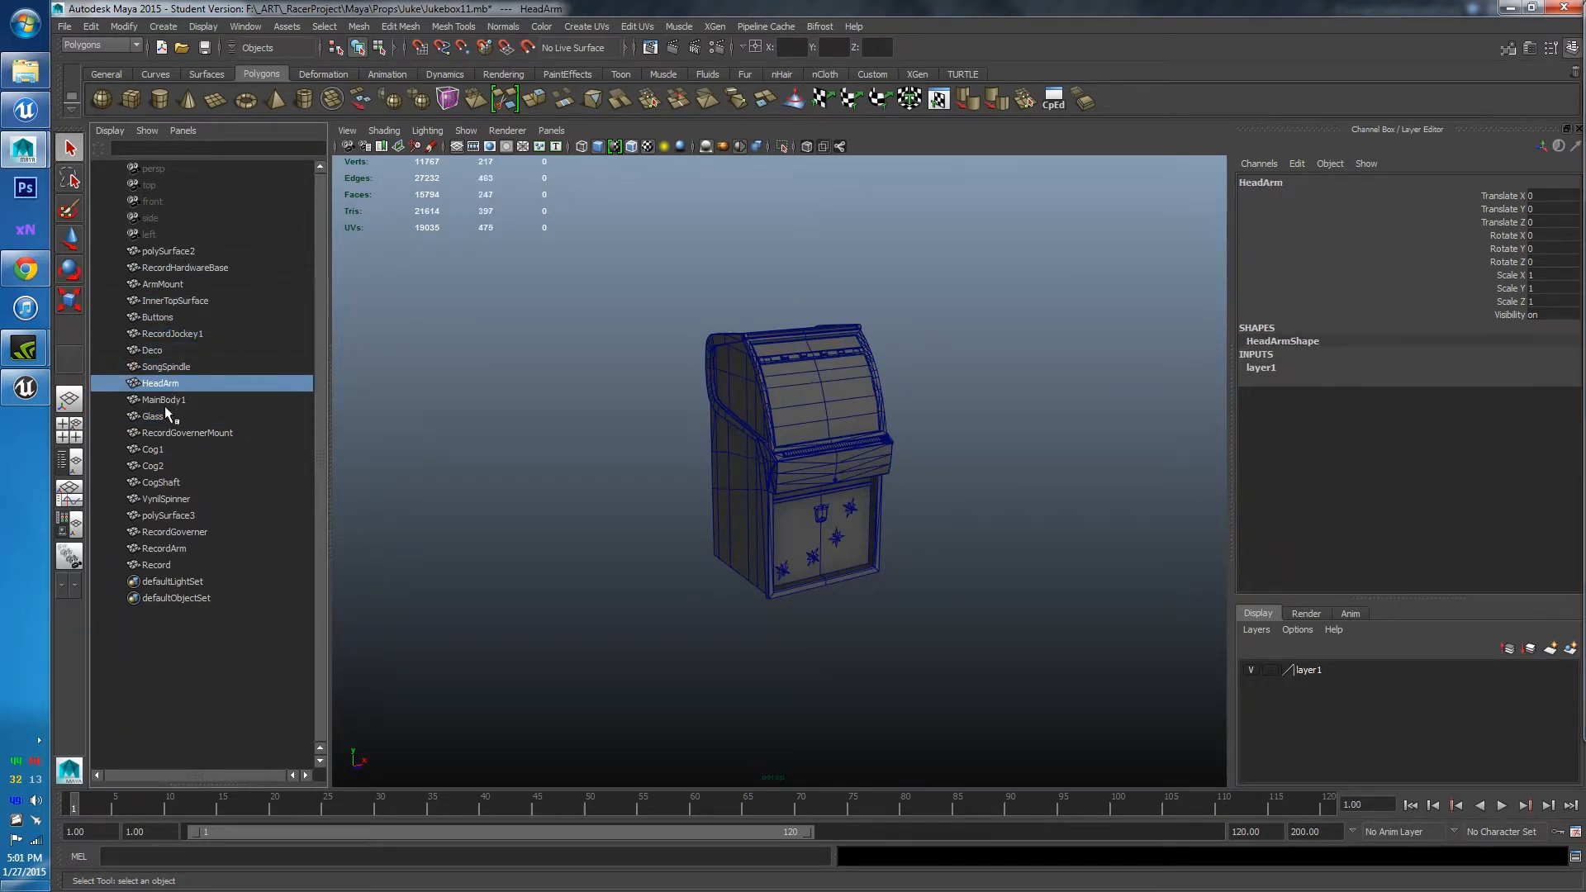
click(164, 400)
click(164, 433)
click(163, 450)
click(162, 482)
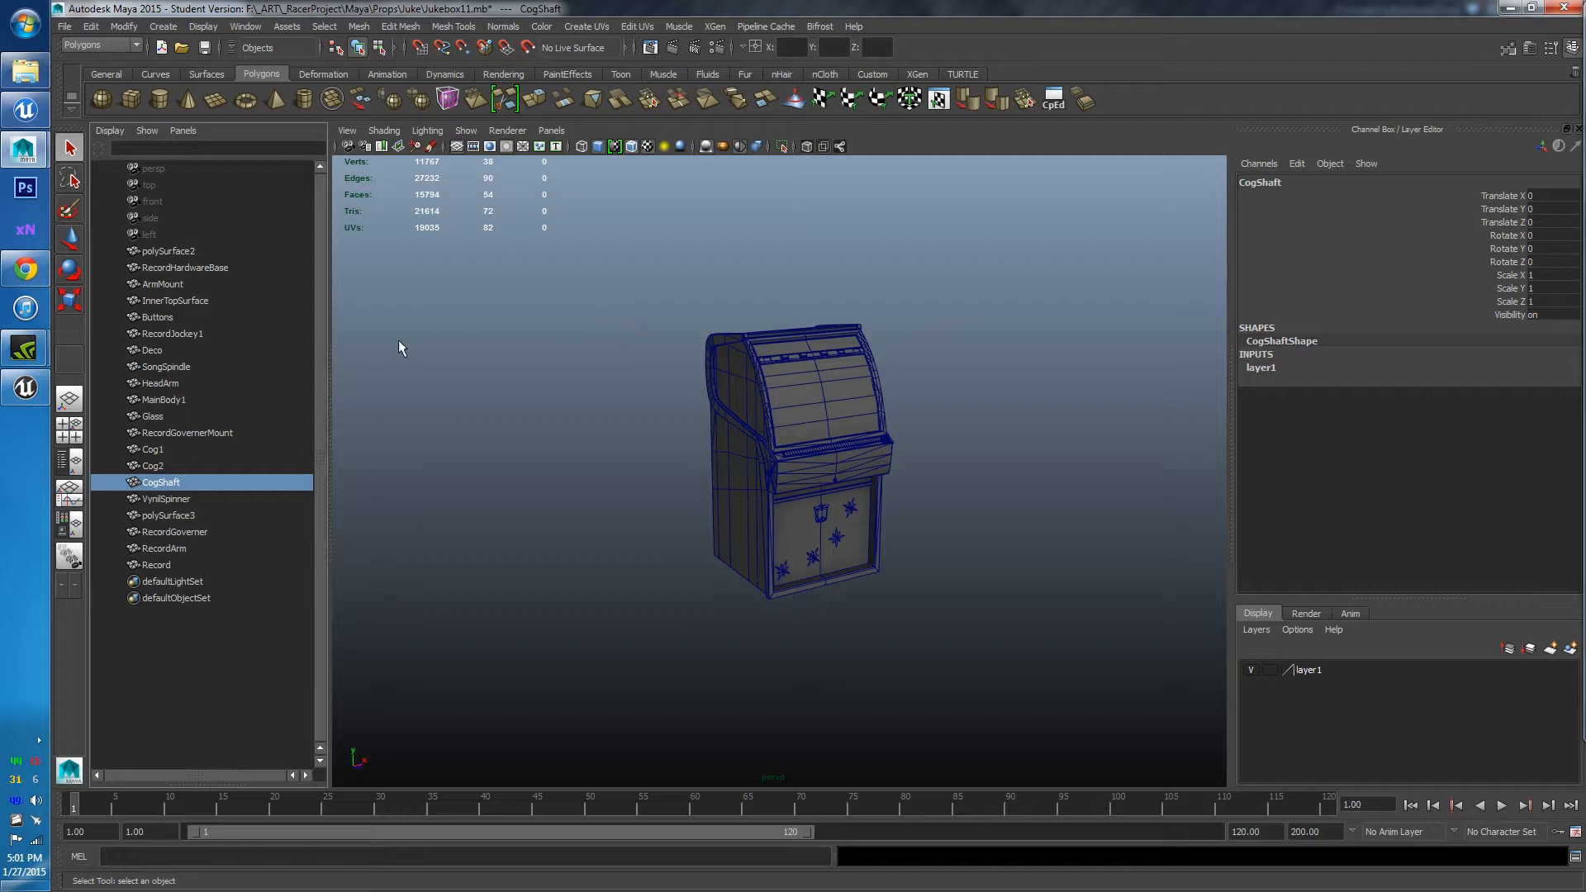
Apply Cleanup to all meshes from polySurface2 to Record, tessellating faces with more than 4 sides, concave, holed and non-planar faces, with lamina faces off
click(205, 253)
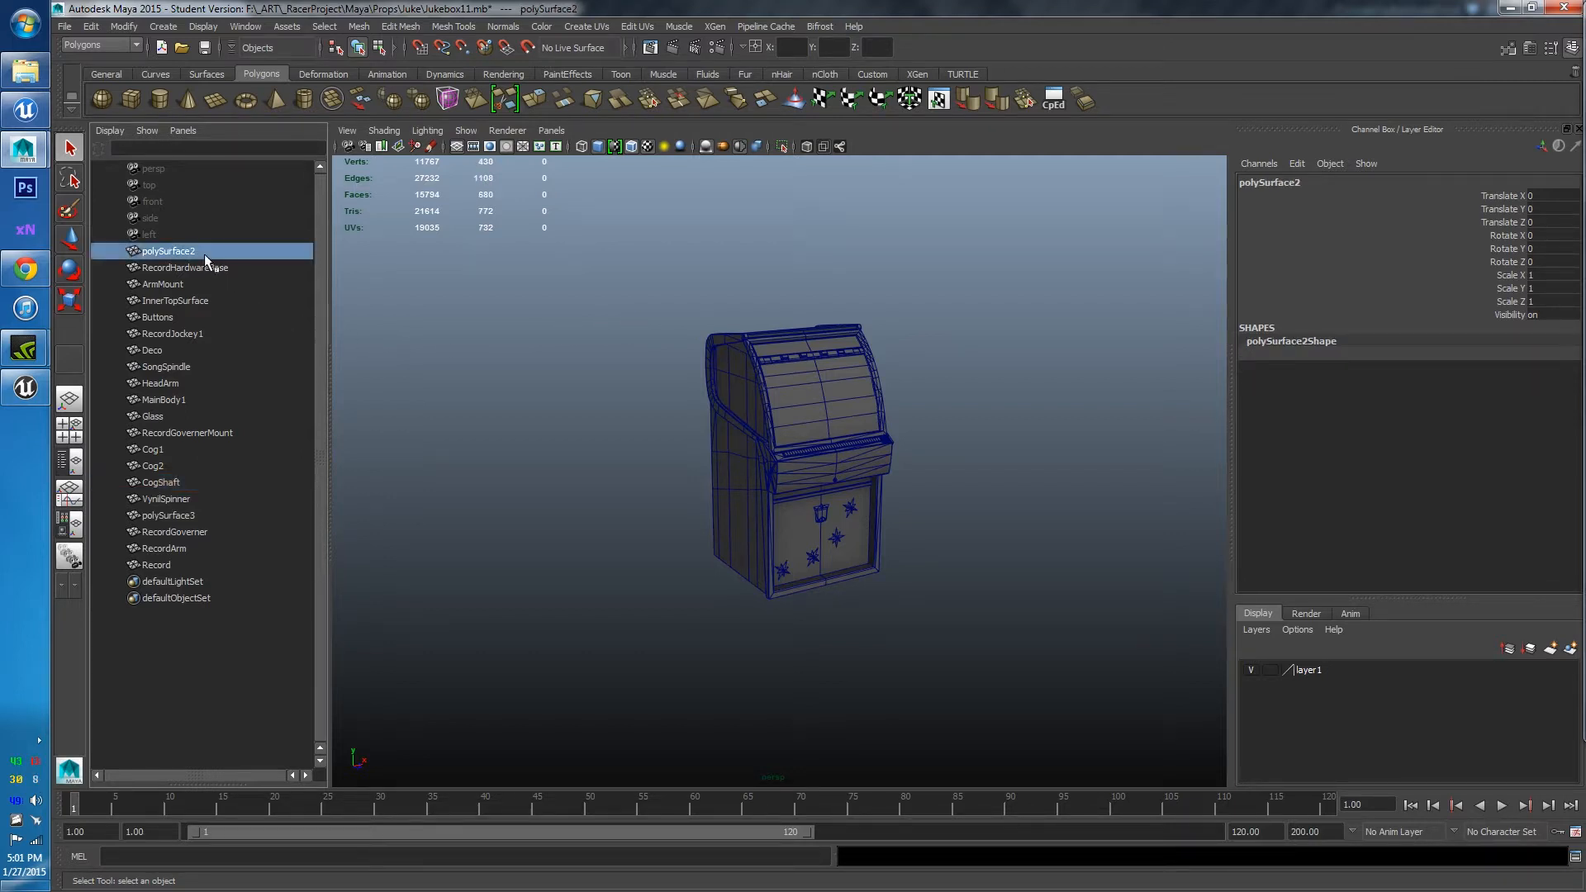
shift+click(175, 565)
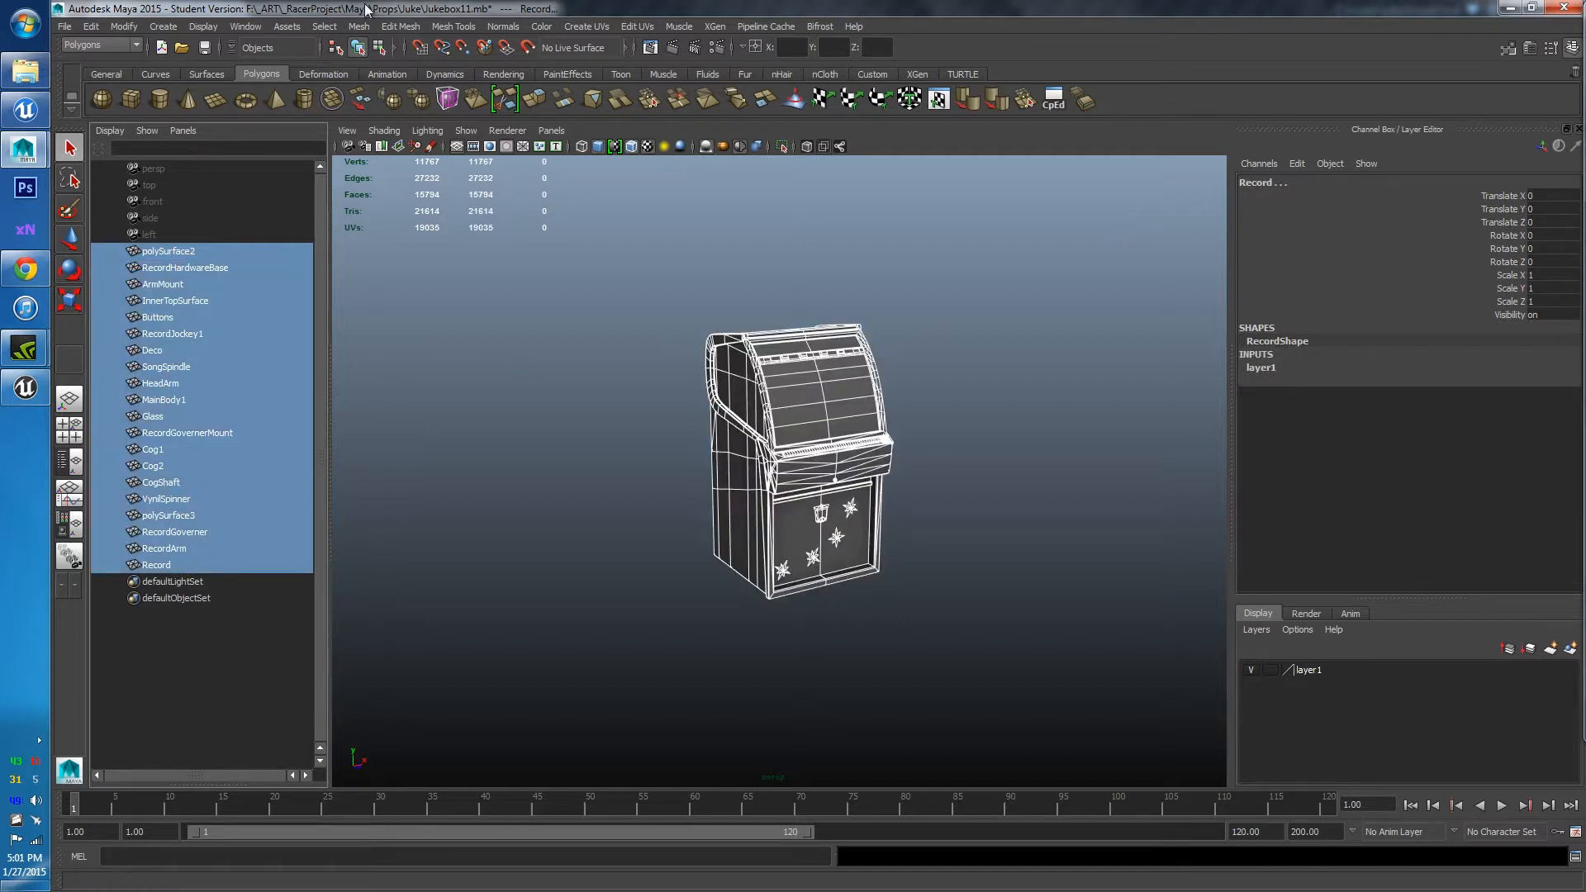
click(359, 28)
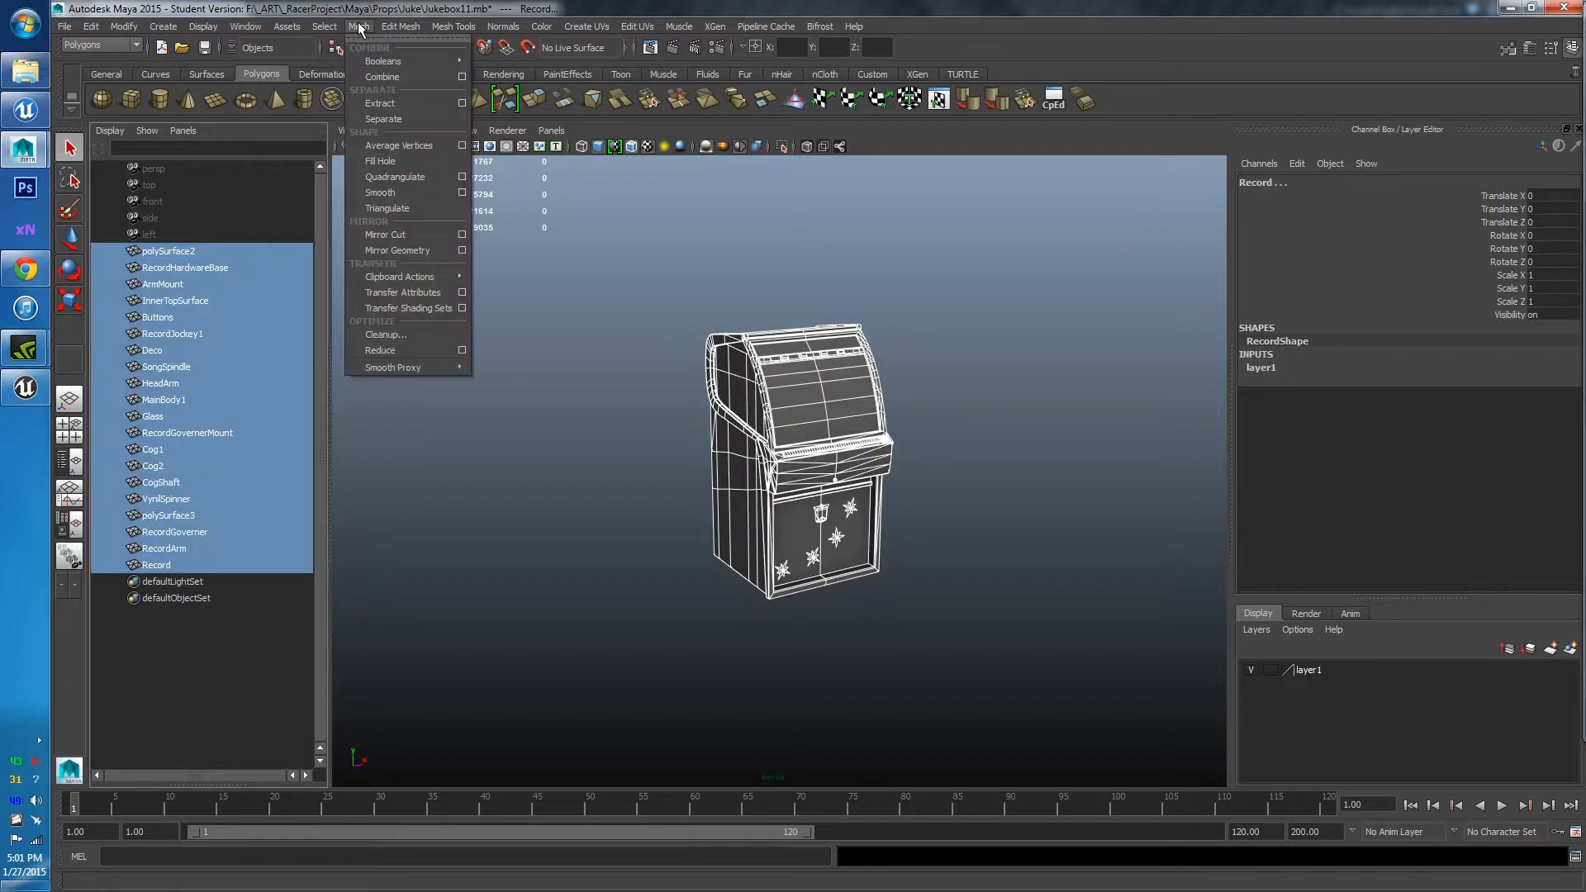
click(424, 332)
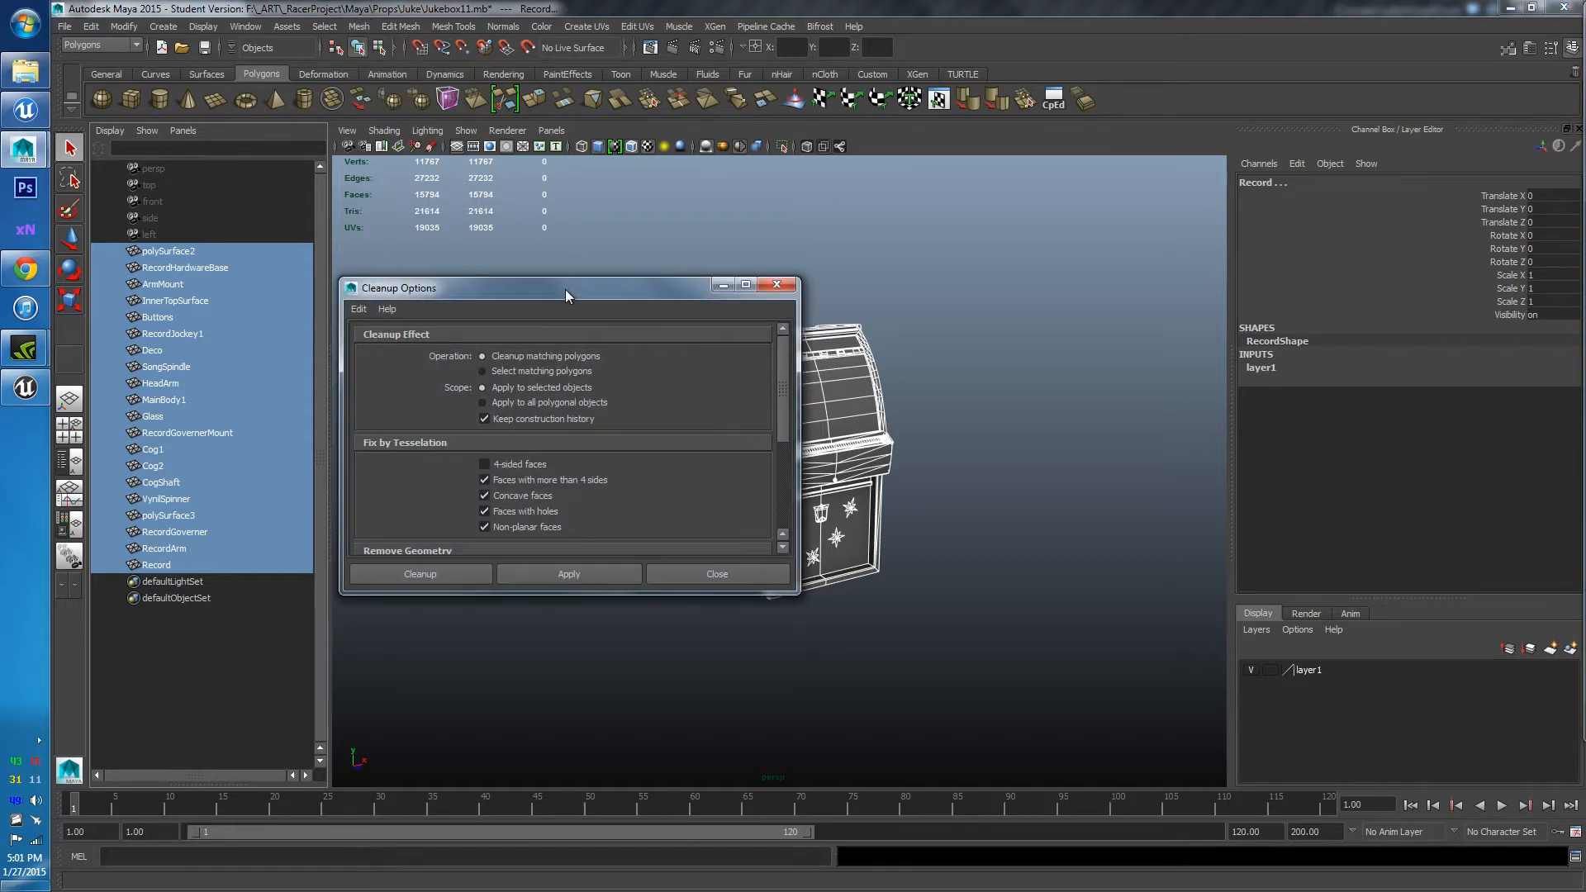
drag(565, 290, 1139, 201)
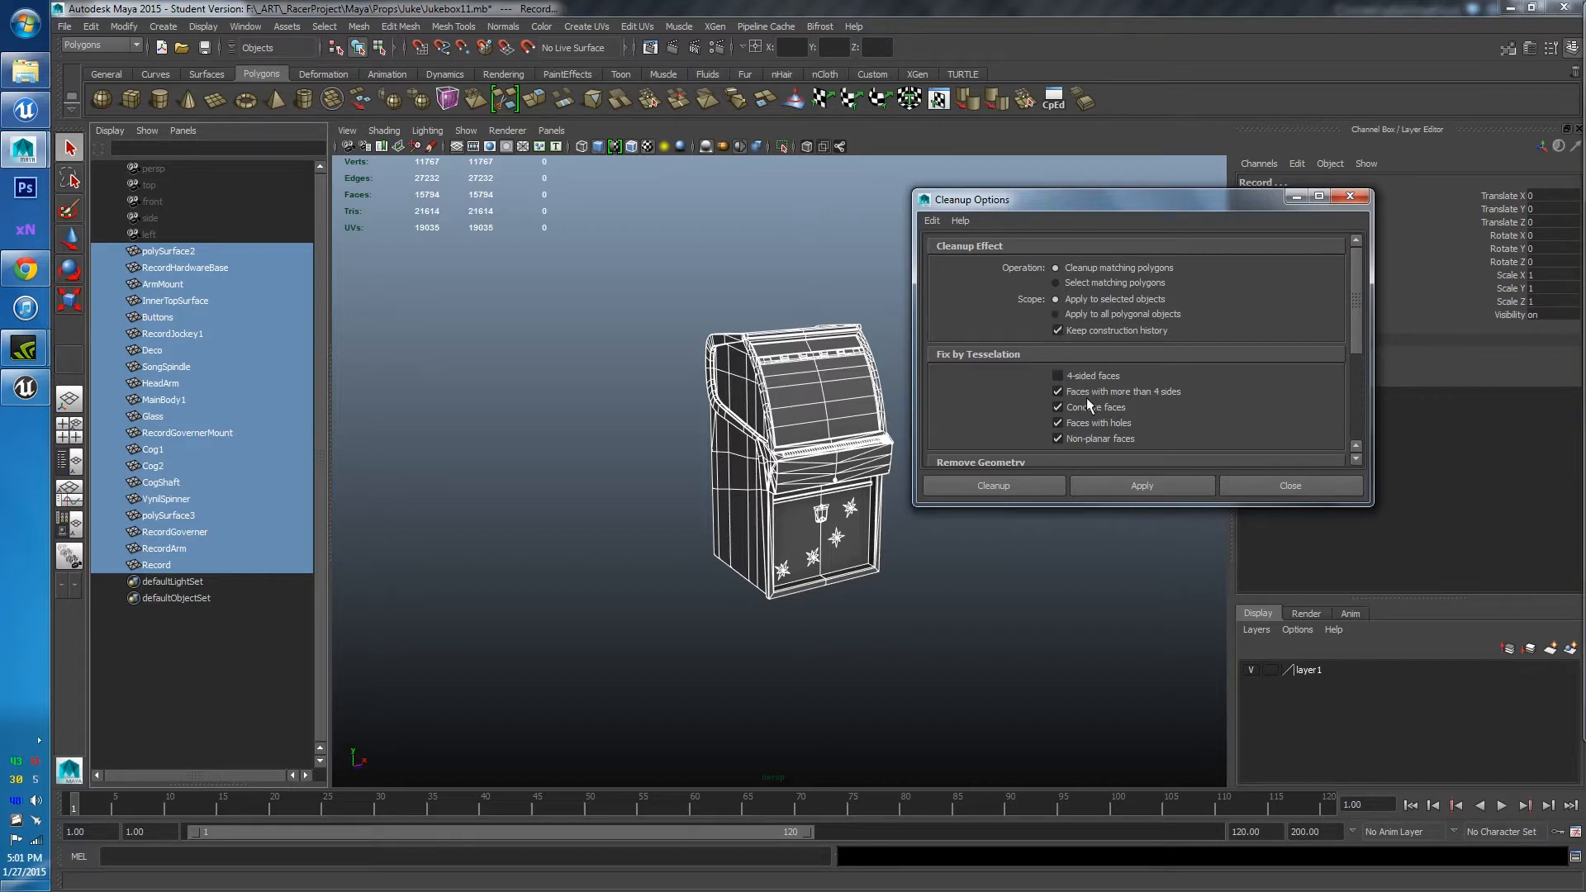
scroll(1078, 389, down, 1)
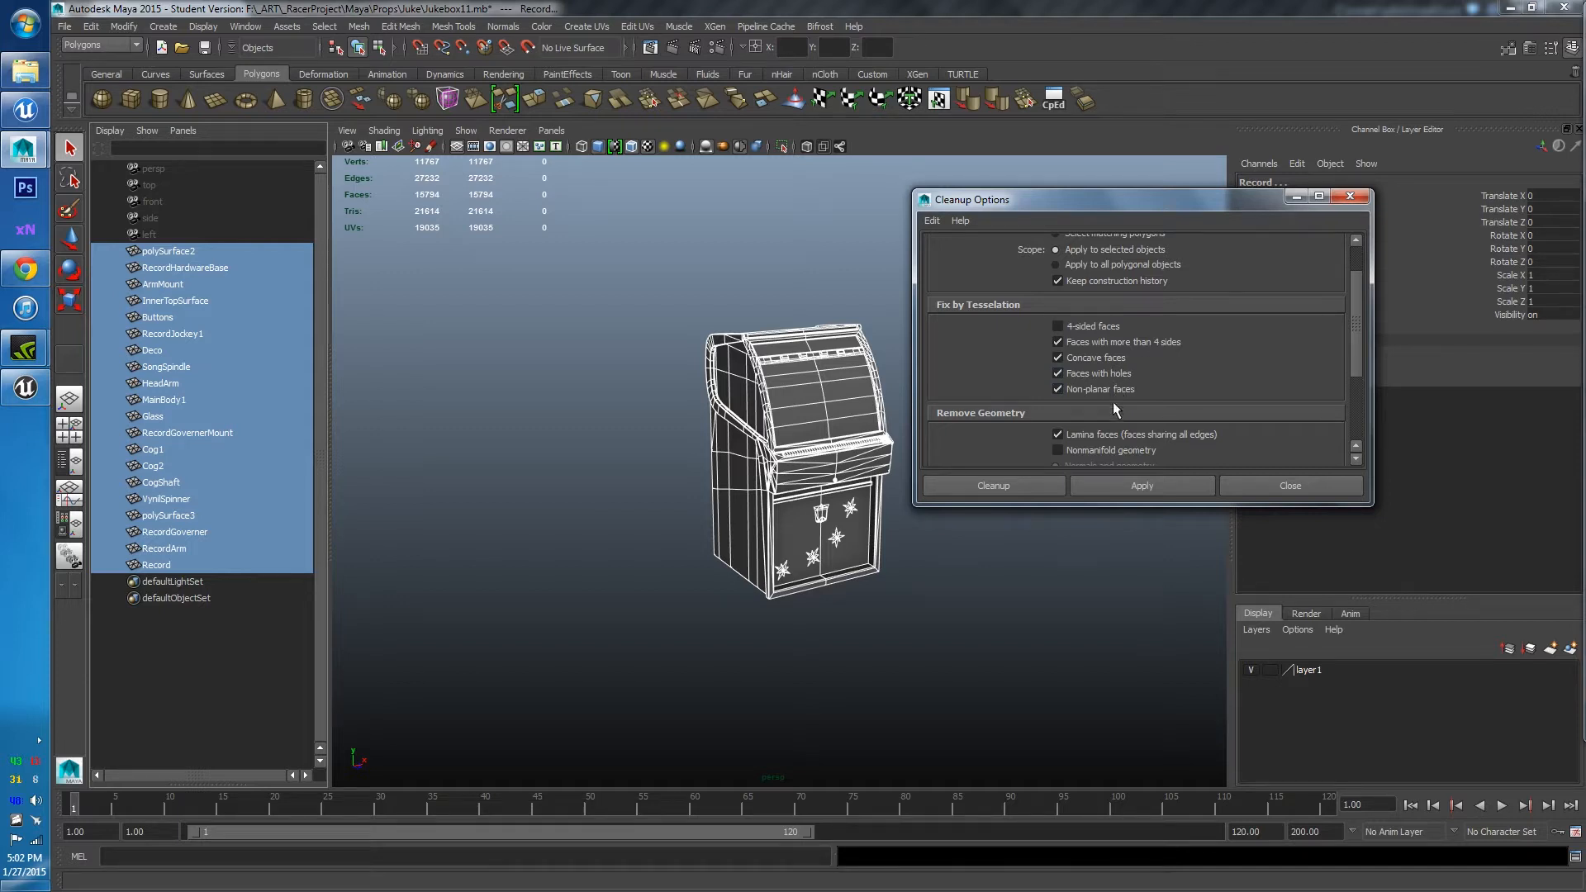
scroll(1136, 390, down, 3)
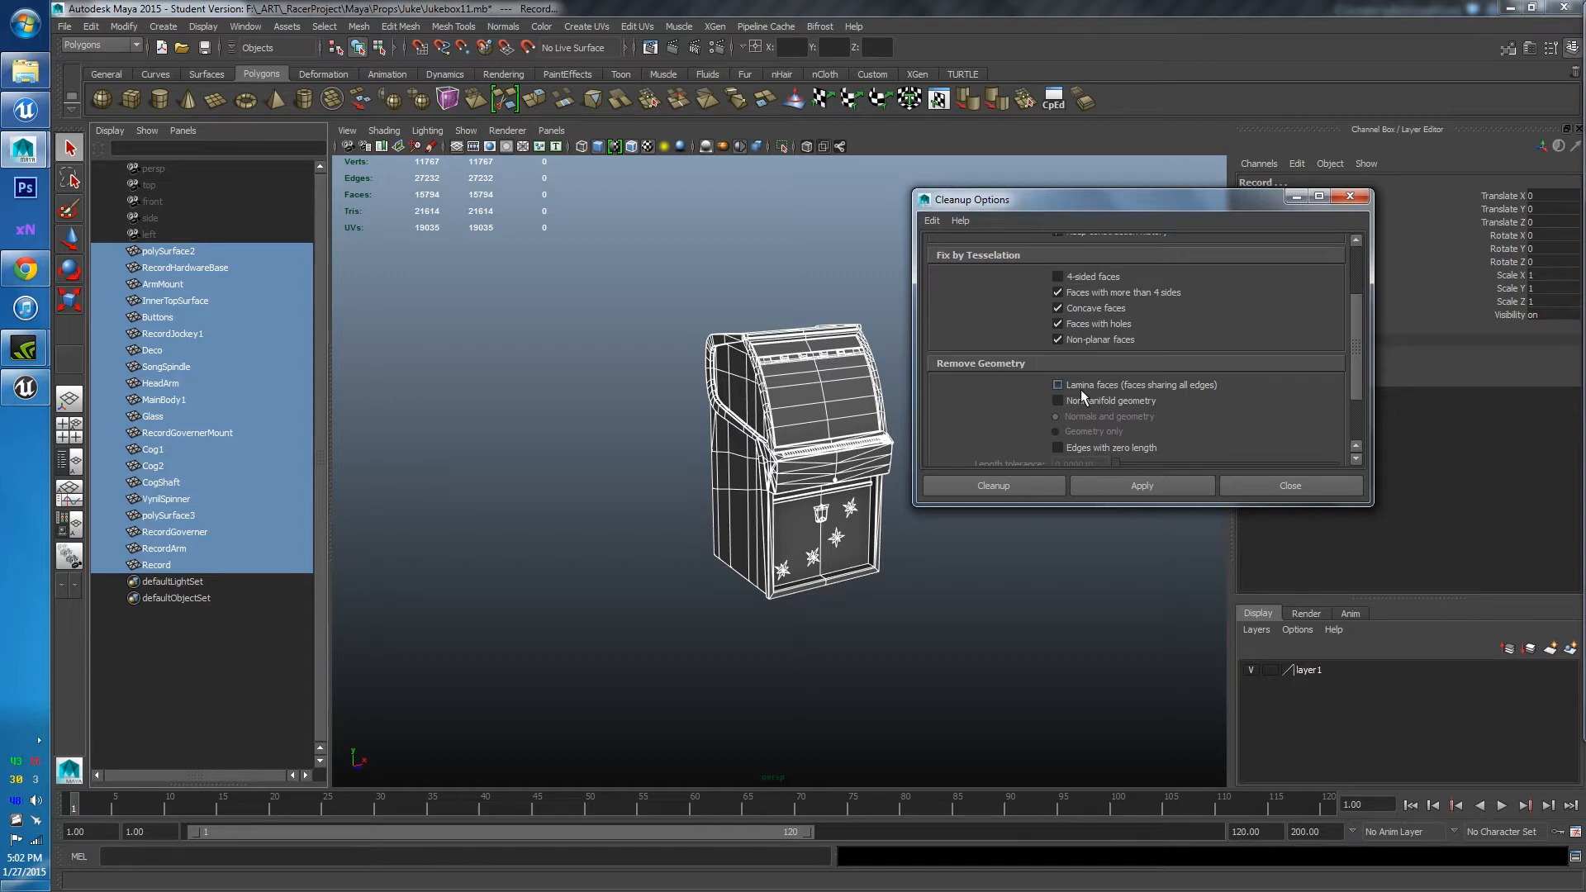
click(1109, 482)
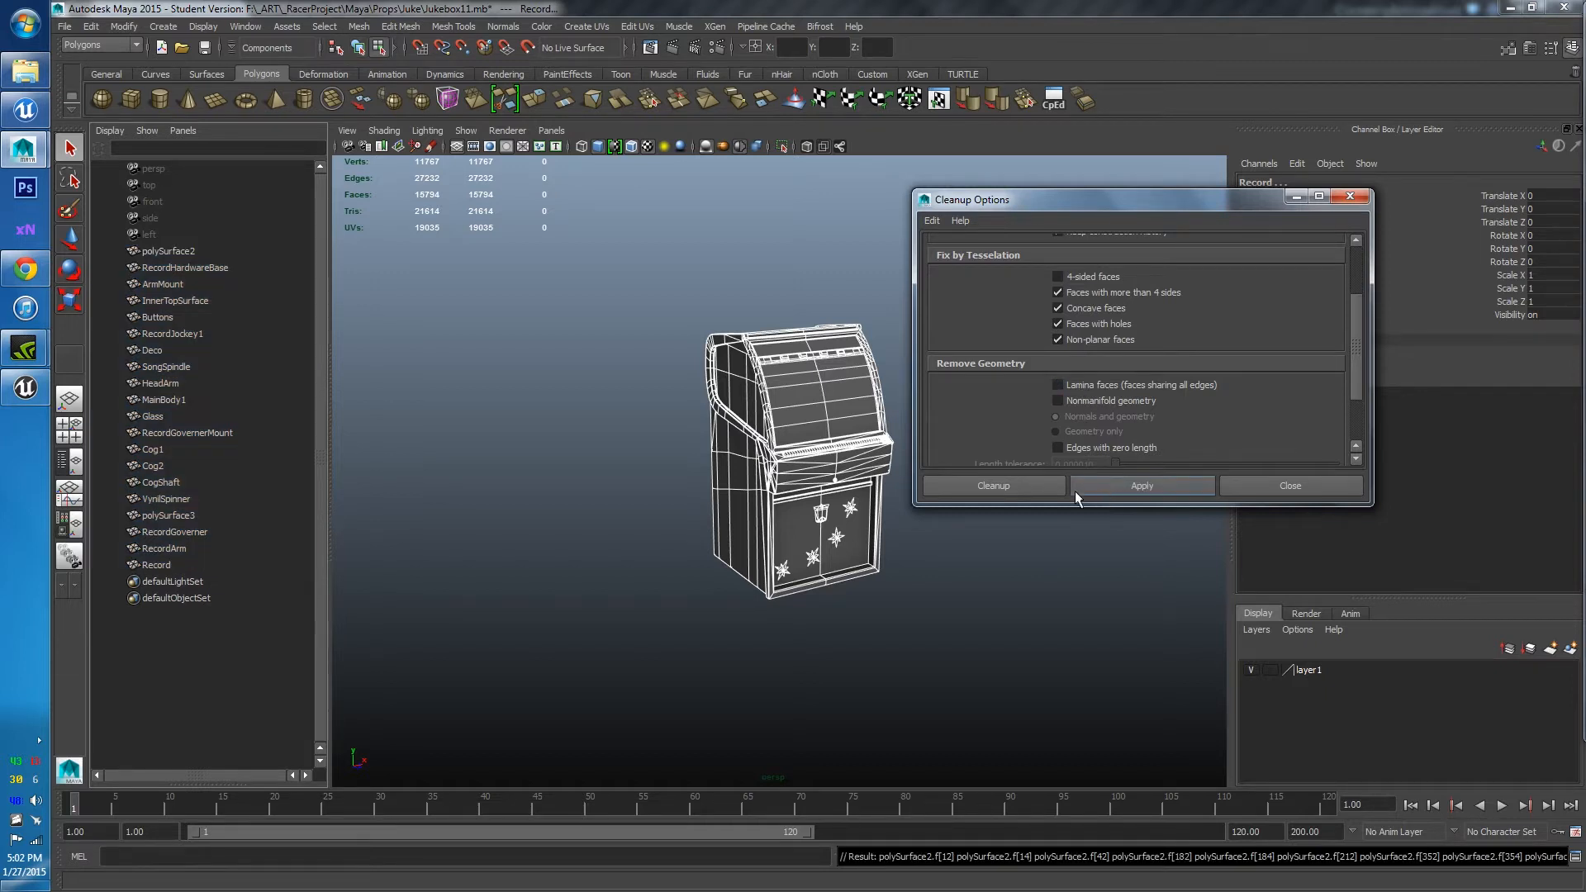
Inspect the faces picked by the cleanup on the cabinet's side and front
alt+right_drag(758, 425, 888, 376)
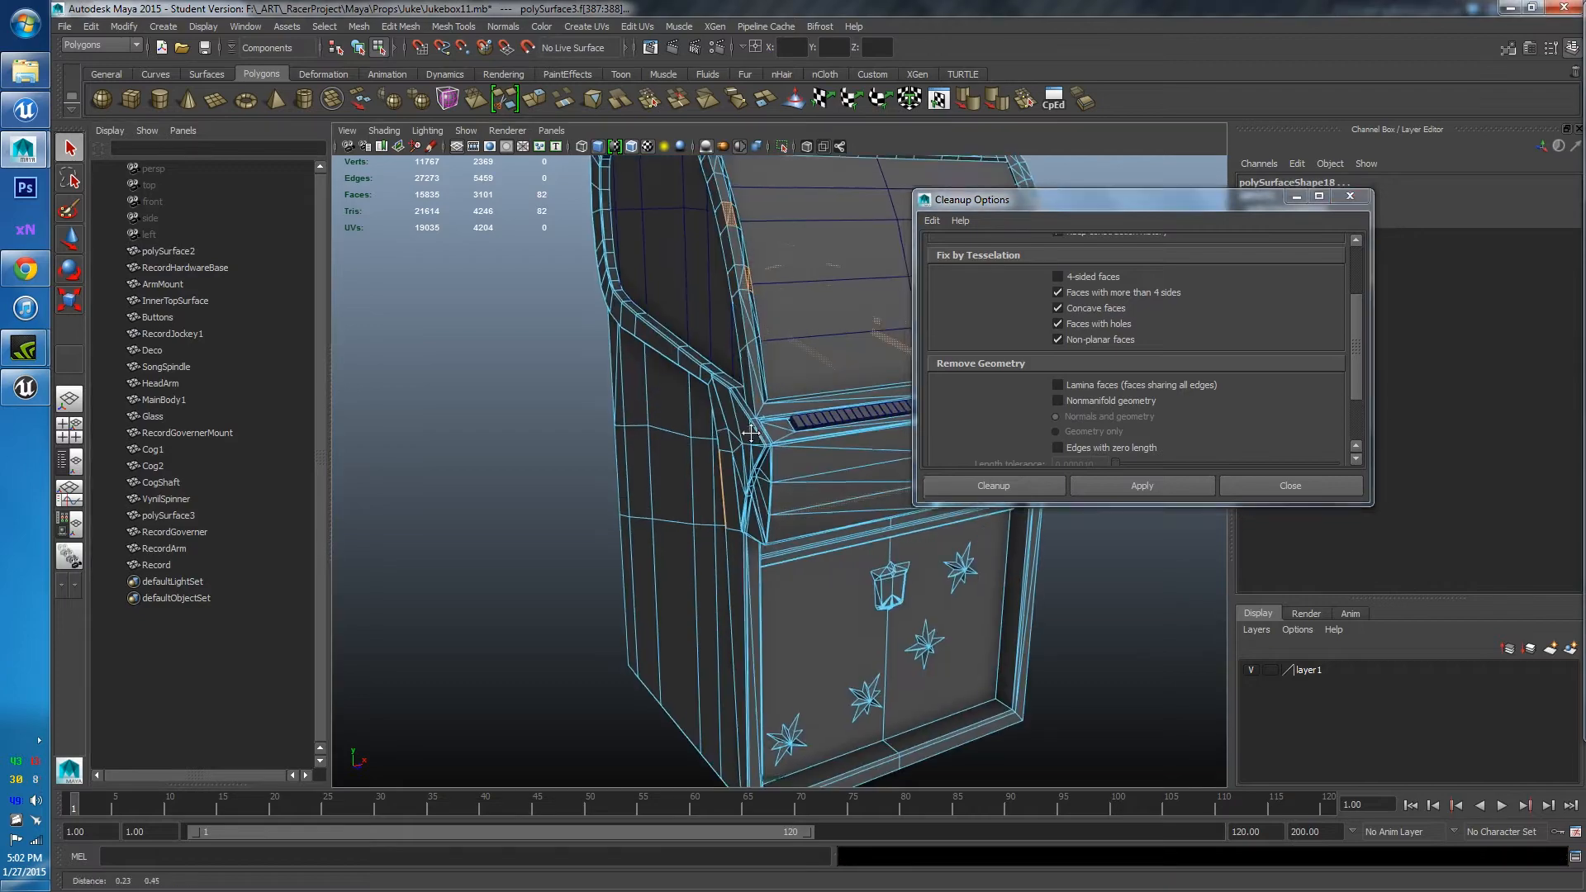
alt+middle_drag(889, 376, 809, 500)
alt+drag(809, 501, 747, 477)
alt+middle_drag(716, 431, 794, 553)
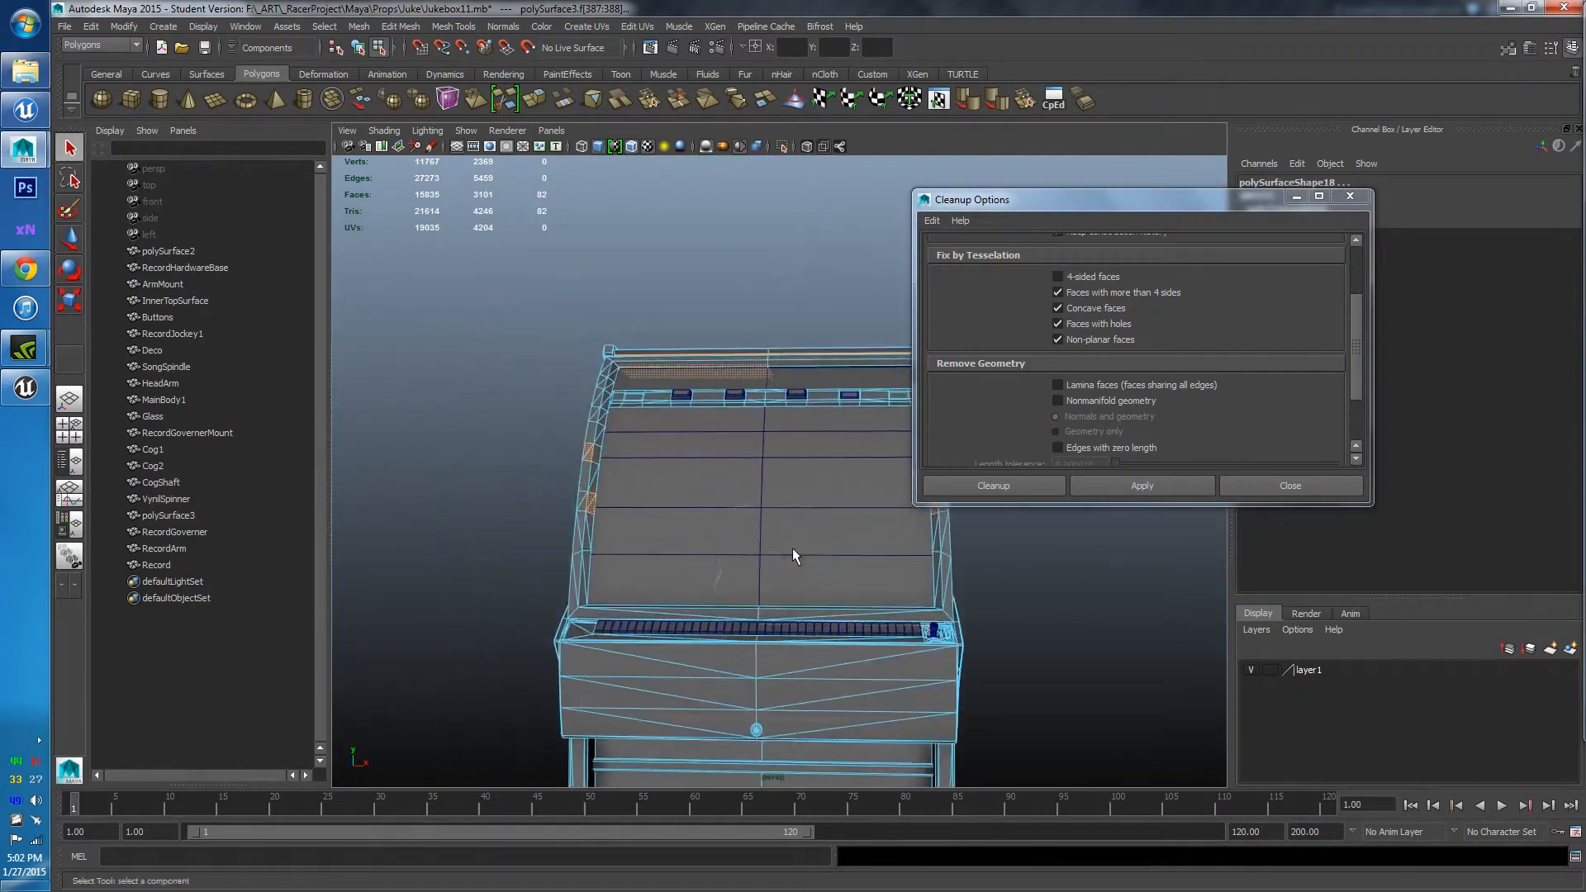
alt+drag(793, 553, 800, 632)
Inspect the faces picked by the cleanup around the record mechanism inside the glass
alt+right_drag(582, 339, 656, 361)
alt+drag(657, 360, 639, 398)
alt+middle_drag(638, 398, 618, 229)
alt+right_drag(702, 389, 666, 411)
mouse_move(666, 411)
alt+mouse_down()
mouse_move(751, 429)
mouse_move(644, 407)
alt+mouse_up()
alt+right_drag(644, 408, 667, 473)
alt+drag(667, 474, 770, 489)
alt+middle_drag(770, 490, 661, 451)
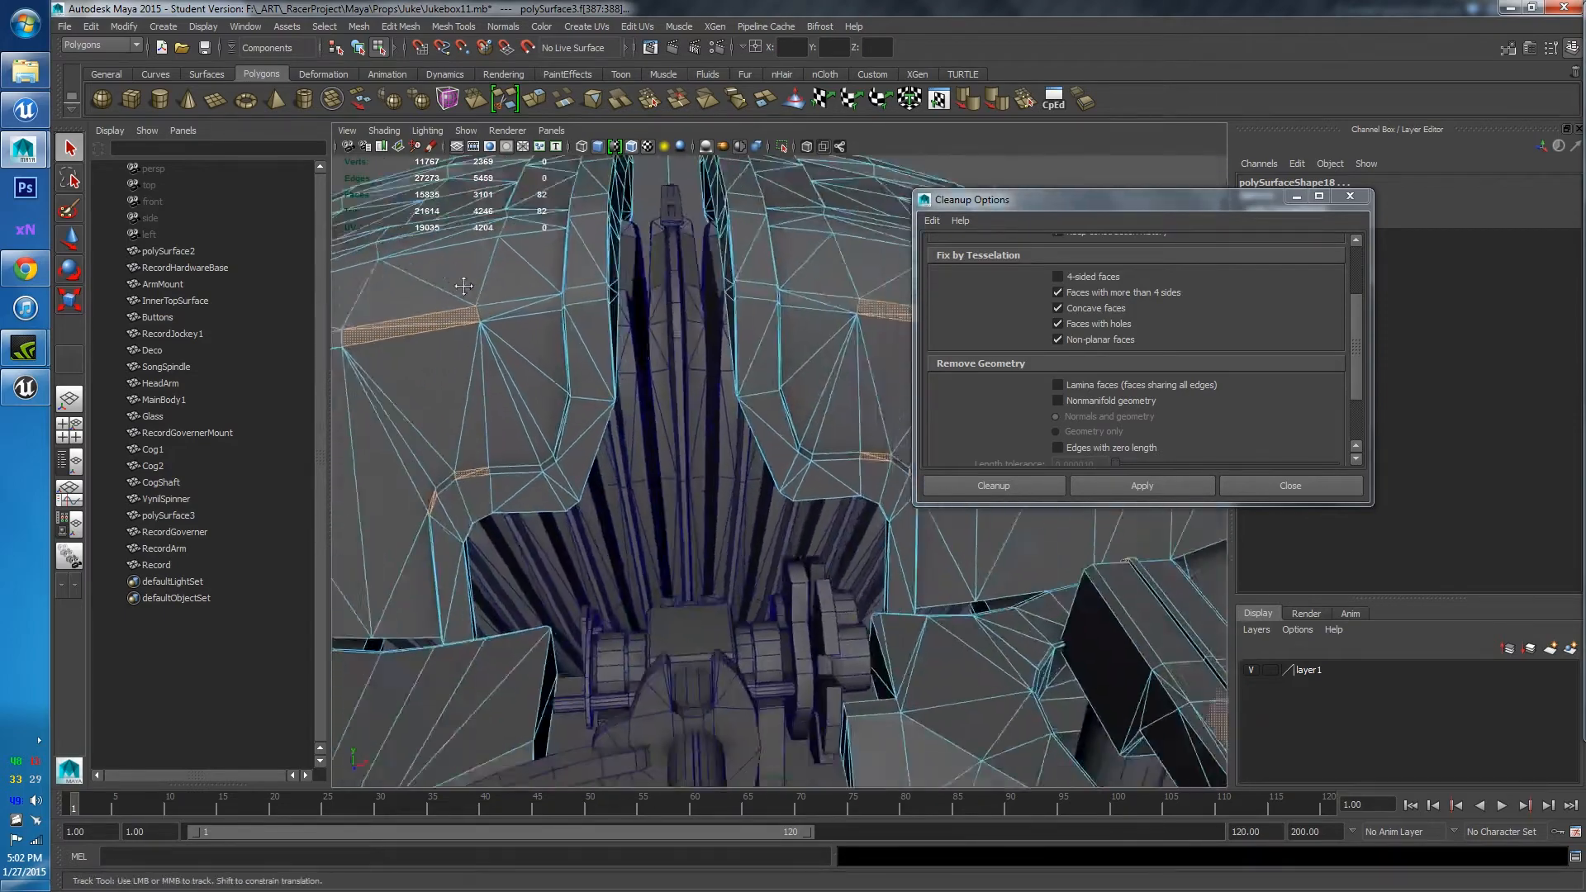
alt+right_drag(661, 451, 694, 535)
alt+middle_drag(695, 535, 681, 480)
alt+right_drag(681, 479, 626, 42)
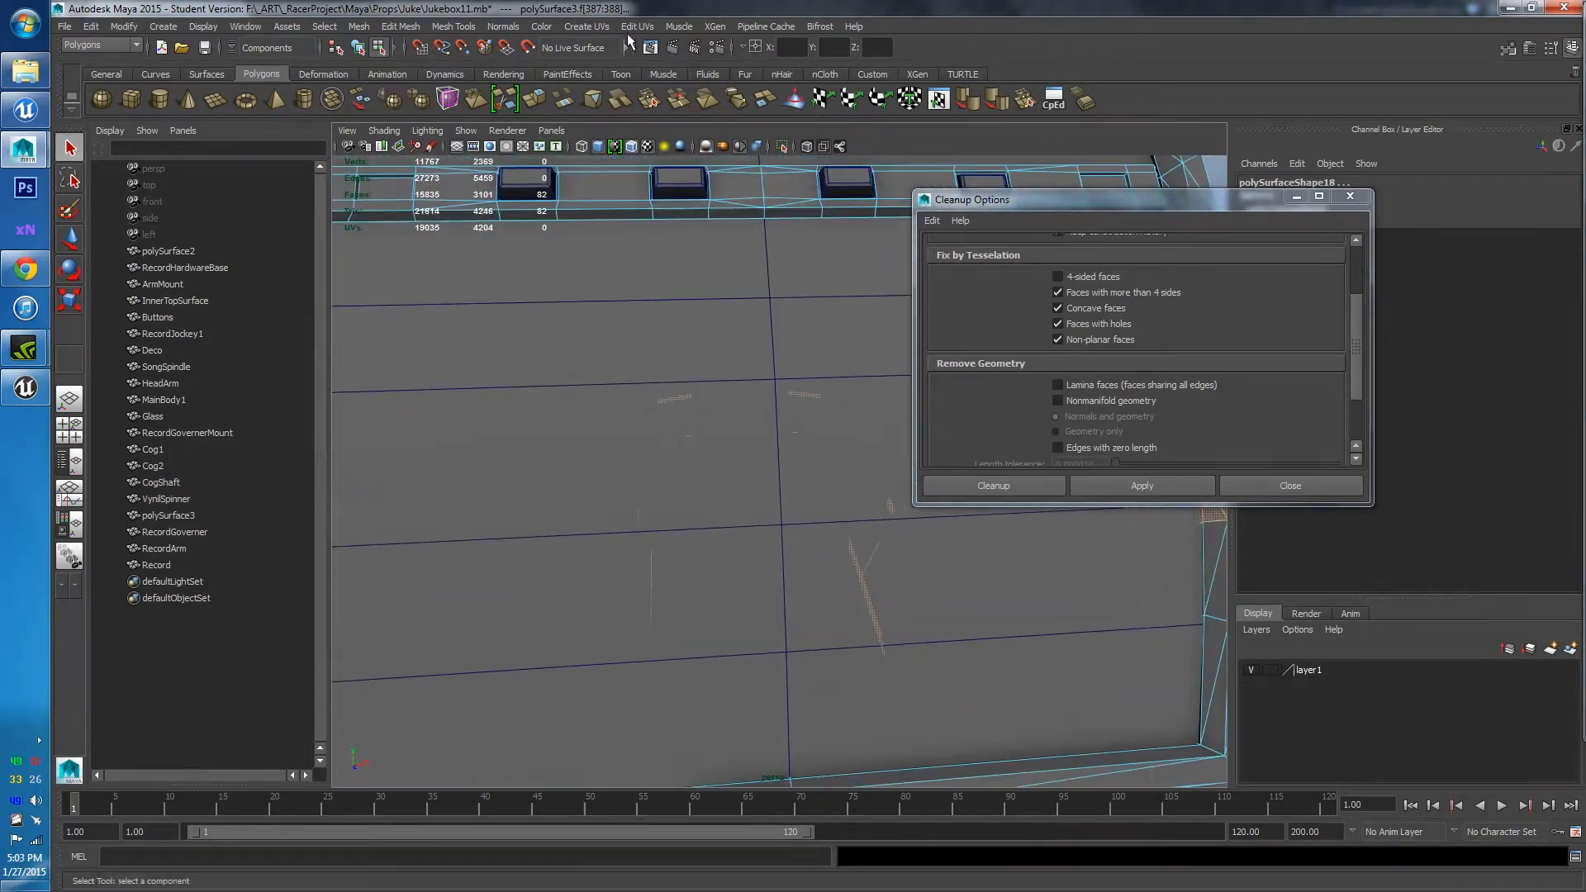
alt+right_drag(702, 397, 702, 181)
alt+drag(645, 511, 753, 537)
alt+right_drag(753, 537, 707, 537)
alt+middle_drag(707, 537, 713, 557)
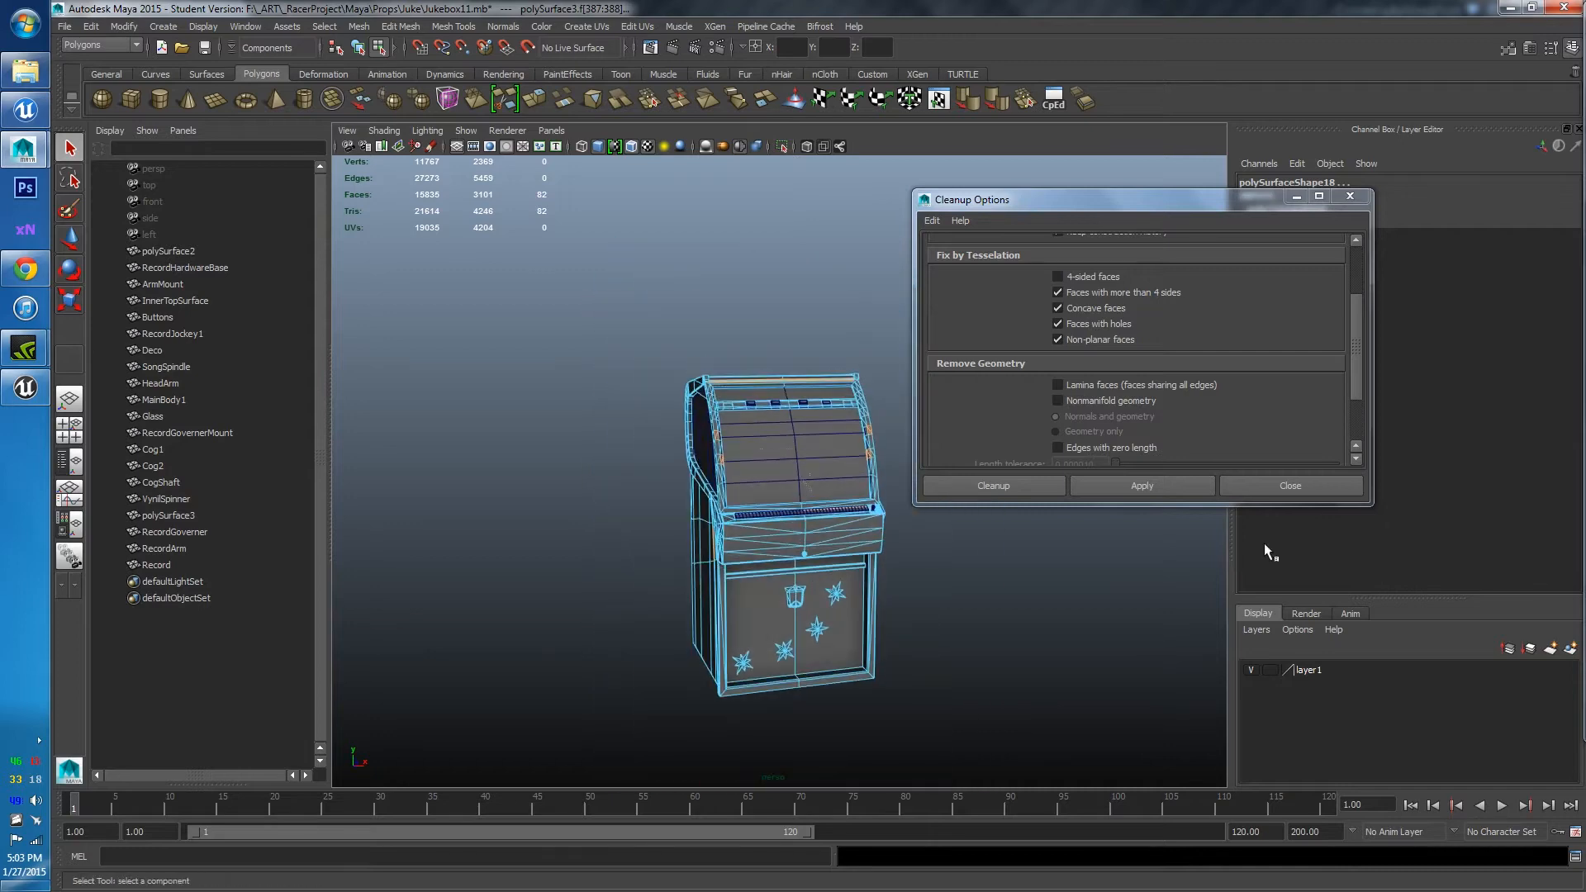
Close the cleanup options, select all meshes from polySurface2 to Record for a check, and clear the selection
click(1292, 486)
click(146, 252)
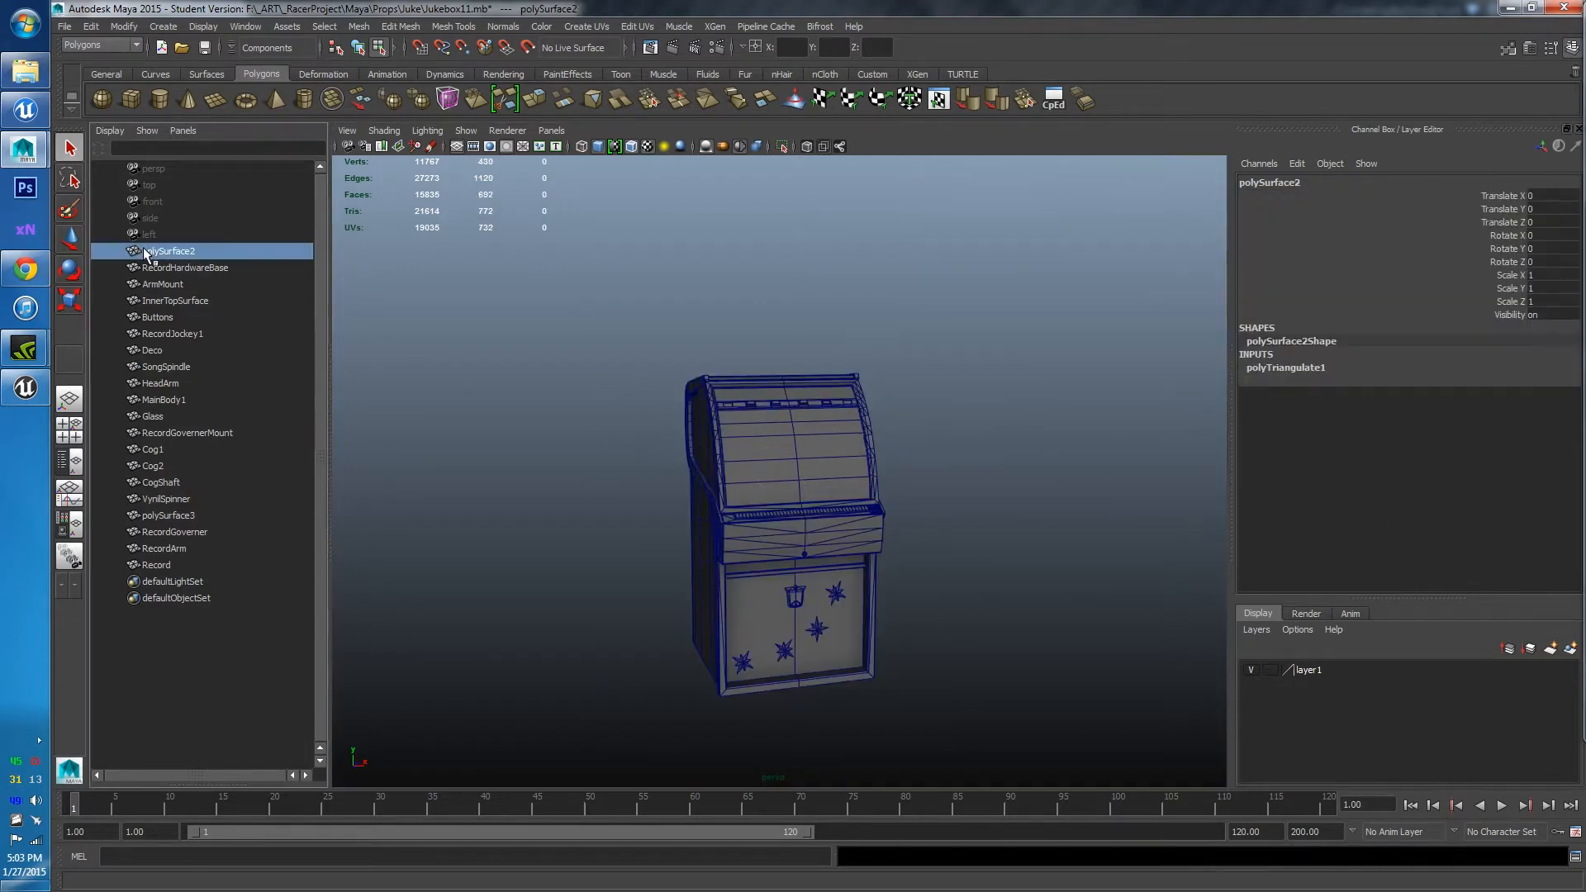
shift+click(165, 565)
alt+drag(595, 450, 645, 446)
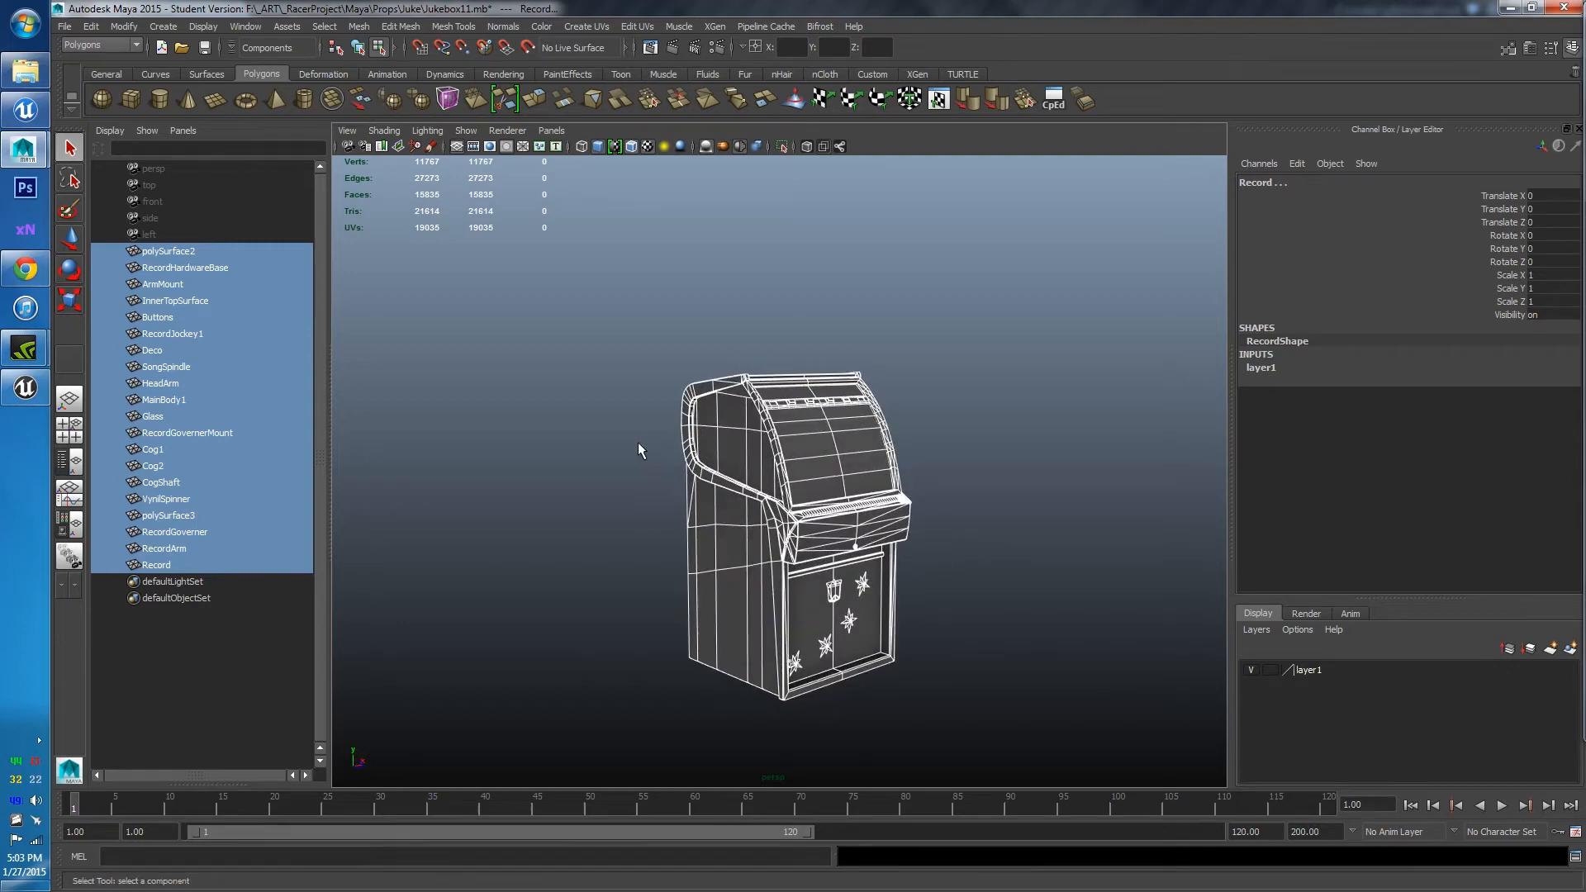
click(548, 448)
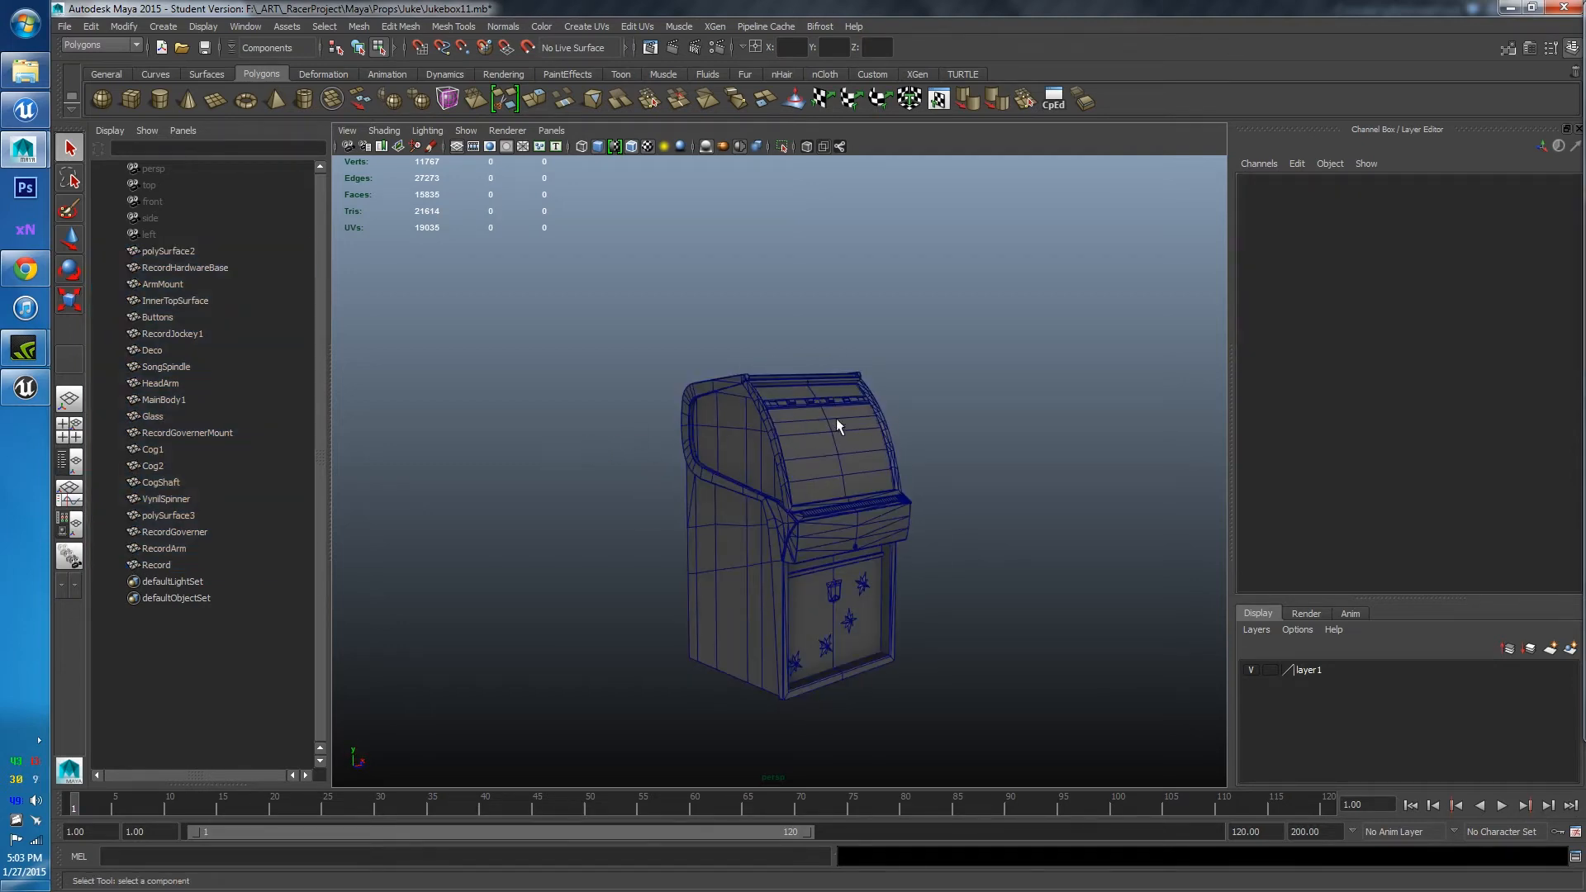
Return the jukebox to object mode with the Glass mesh selected
alt+right_drag(836, 418, 859, 518)
alt+middle_drag(865, 547, 813, 374)
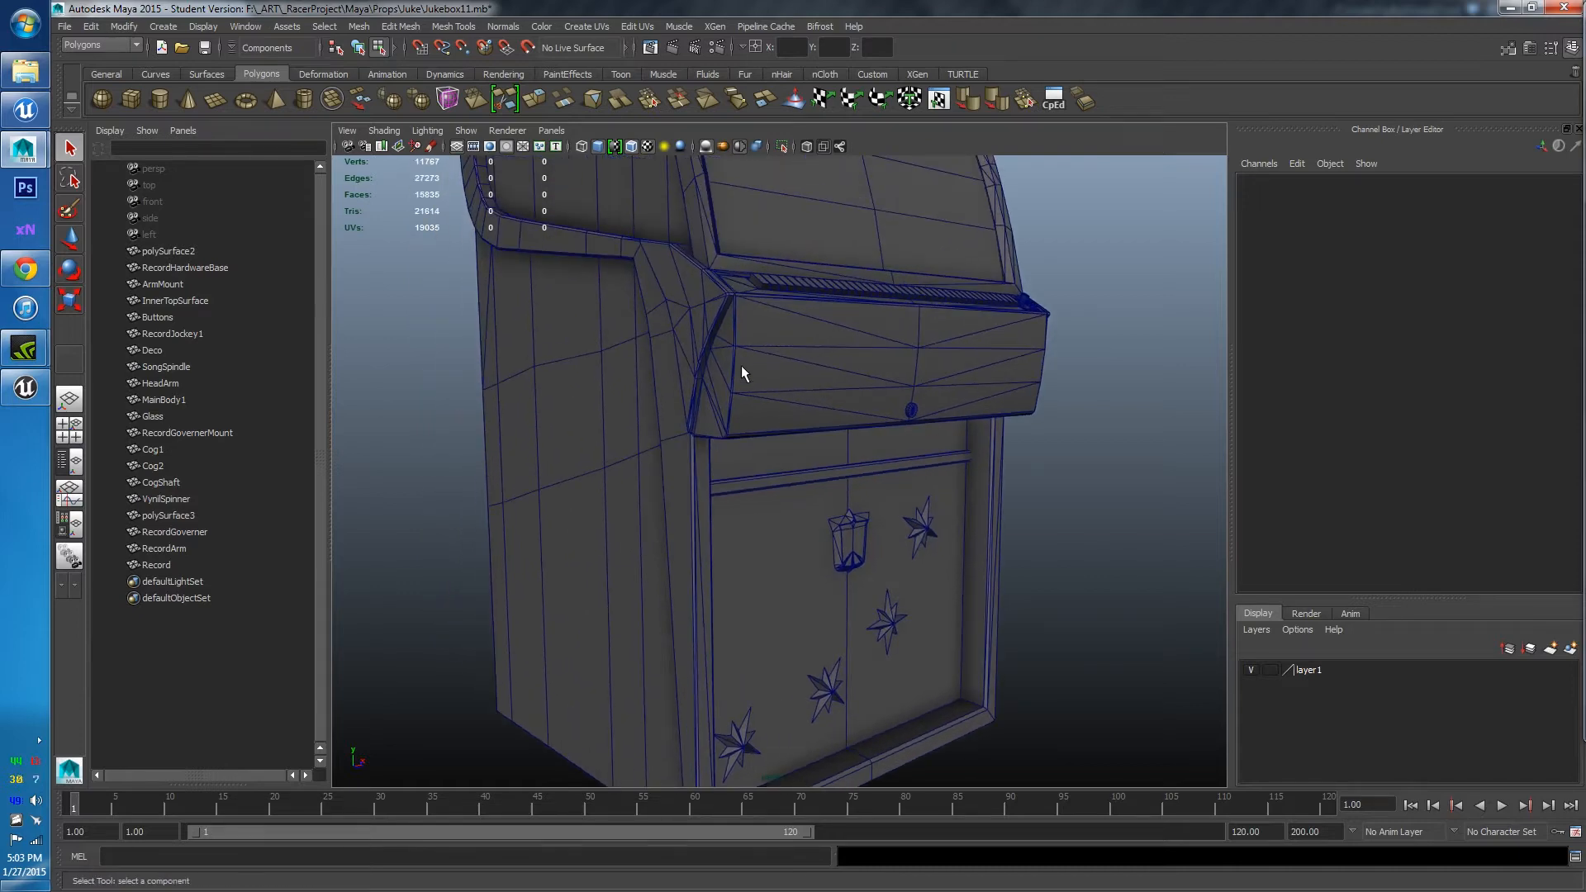
scroll(830, 355, down, 5)
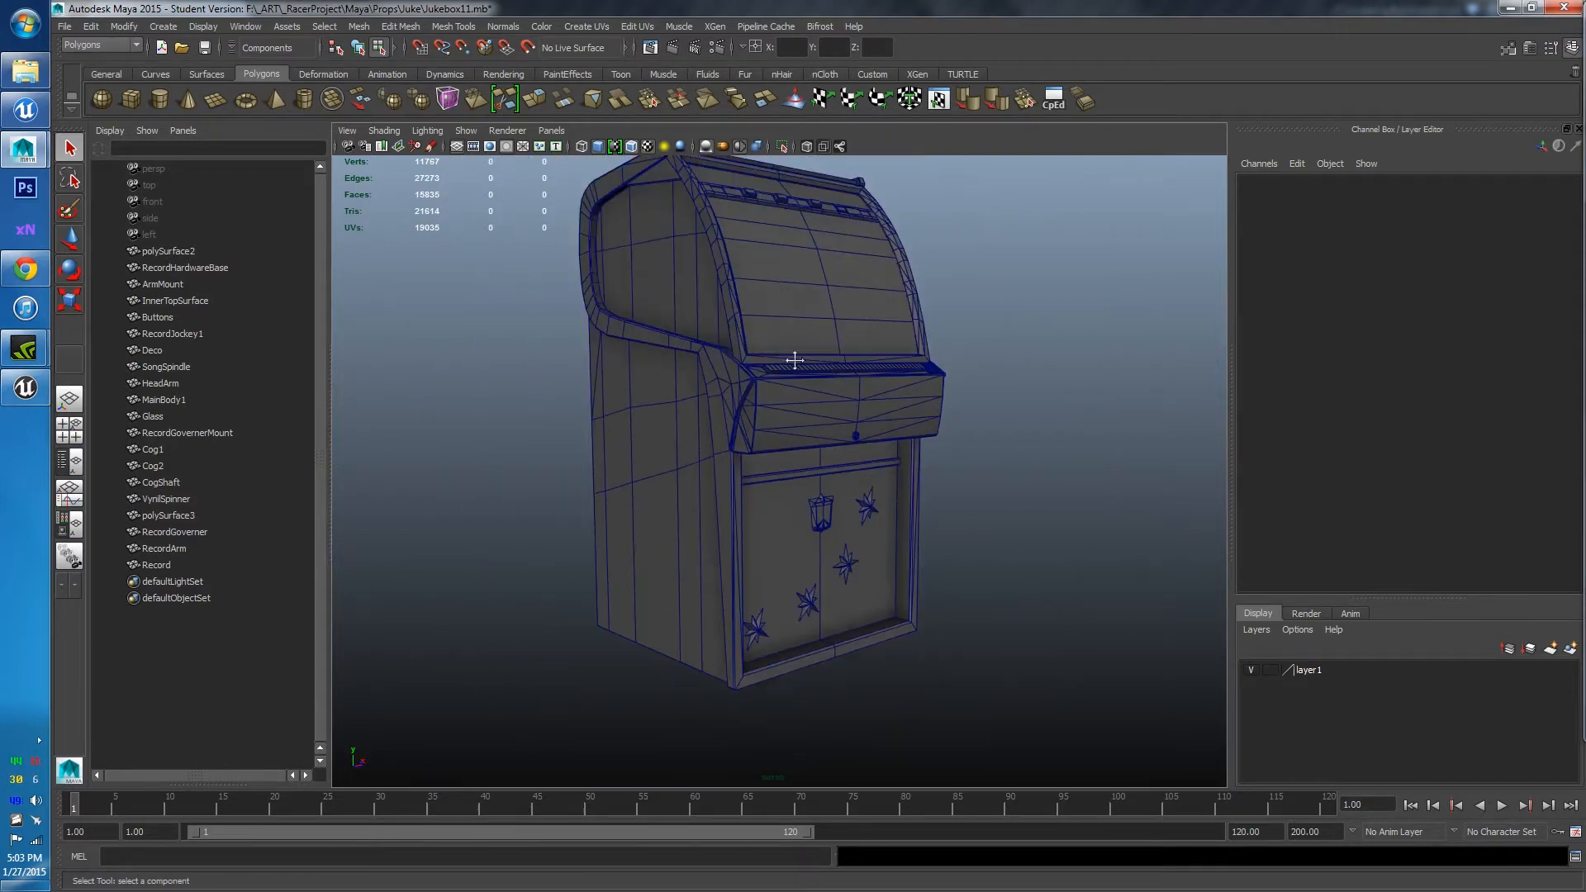
alt+middle_drag(795, 360, 820, 404)
click(856, 463)
right_click(841, 397)
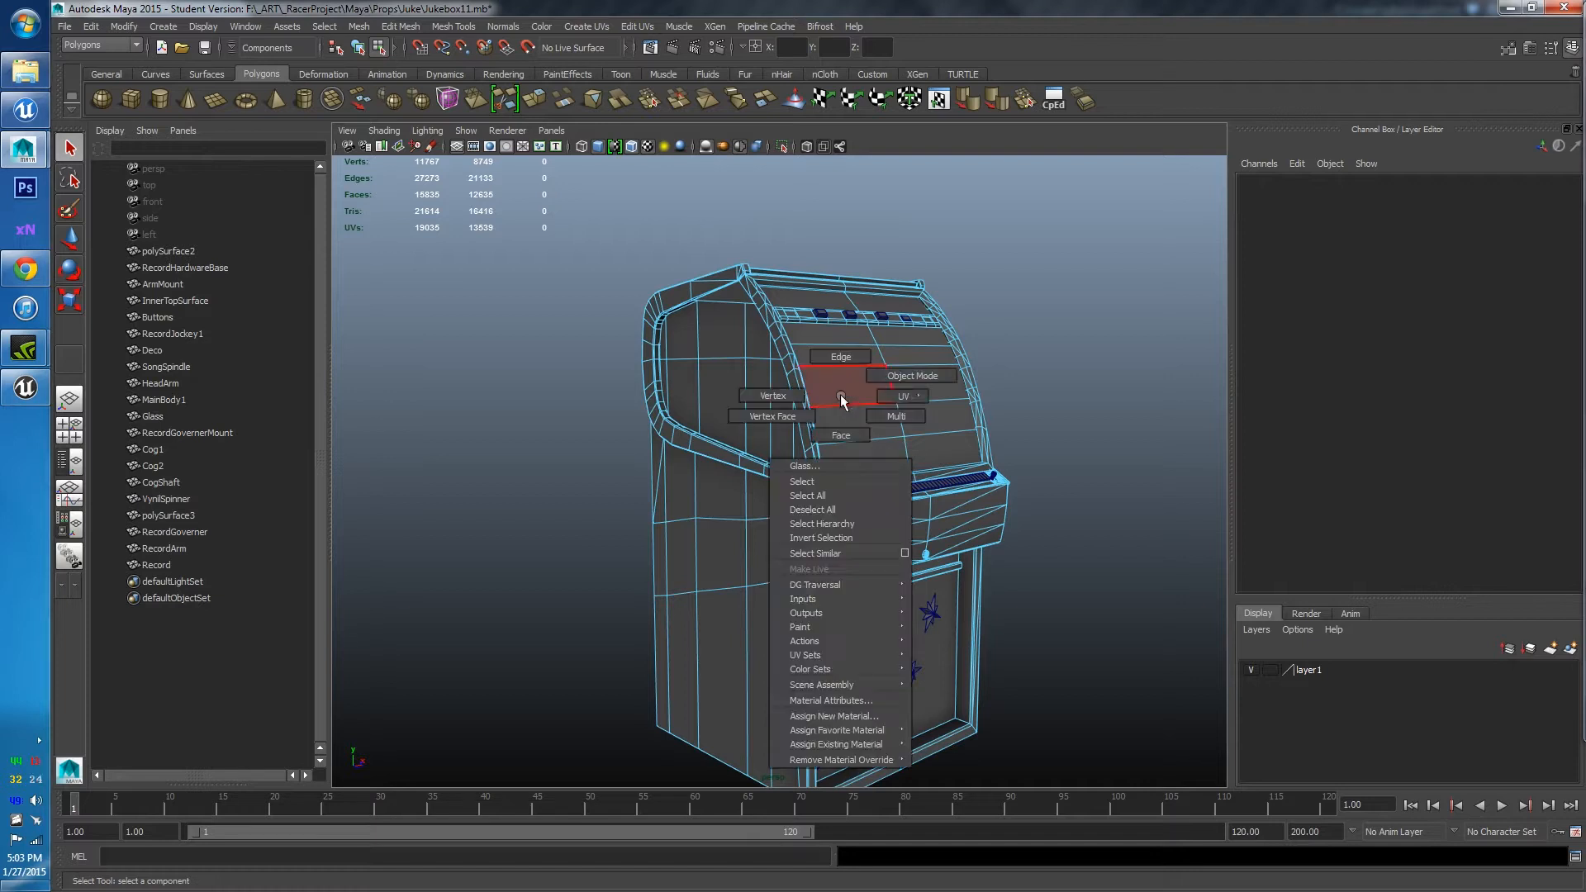
right_drag(841, 397, 873, 389)
click(873, 389)
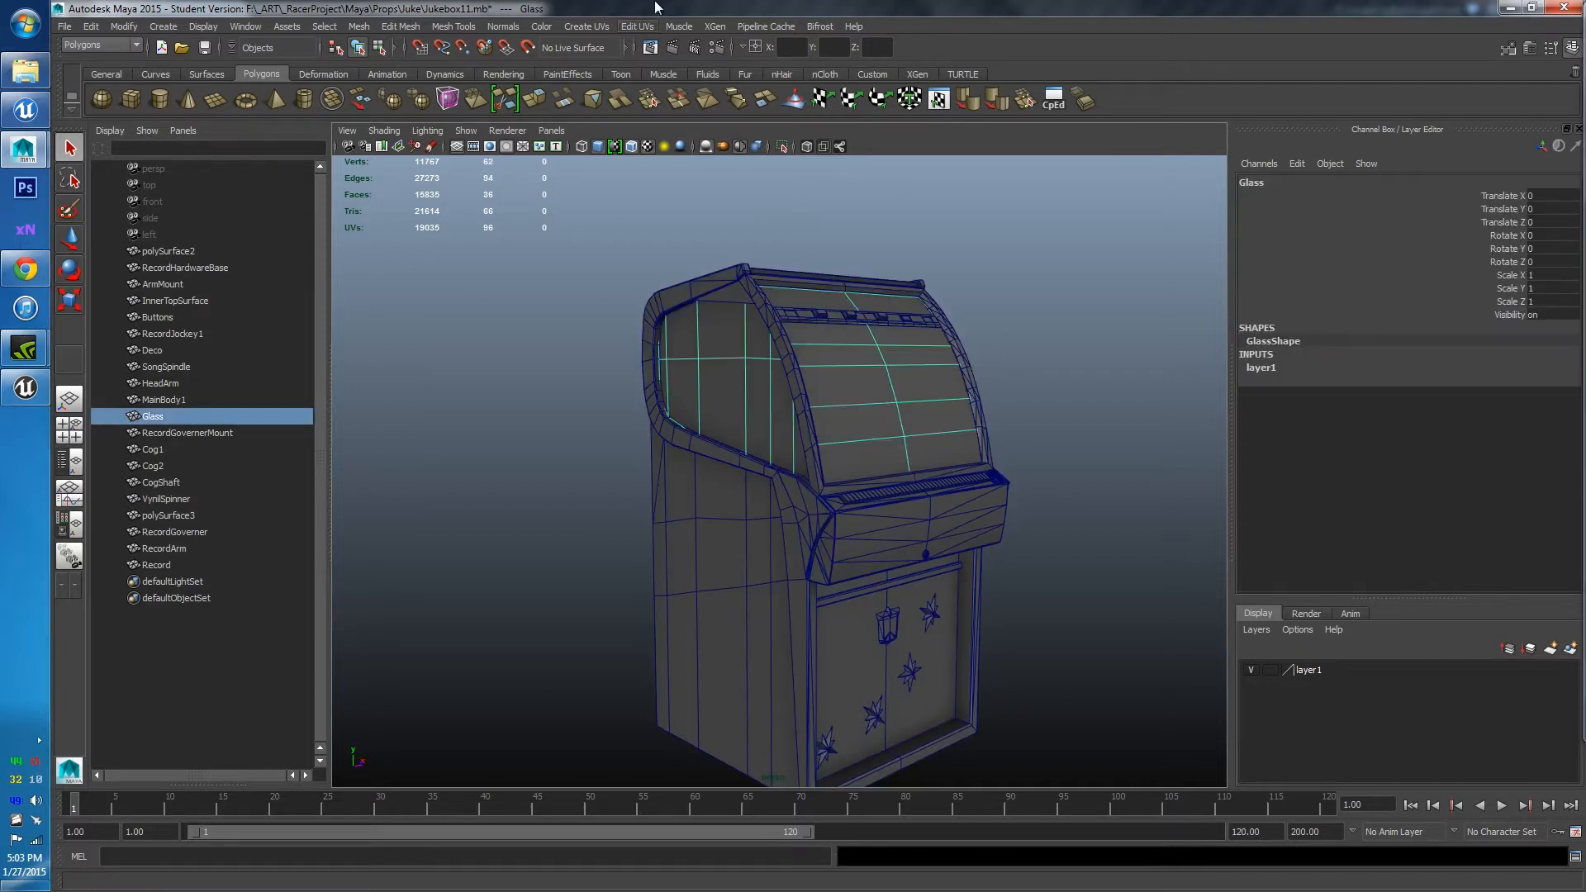
Open the UV Texture Editor for the Glass mesh and place its window beside the jukebox with the whole UV square in view
click(643, 27)
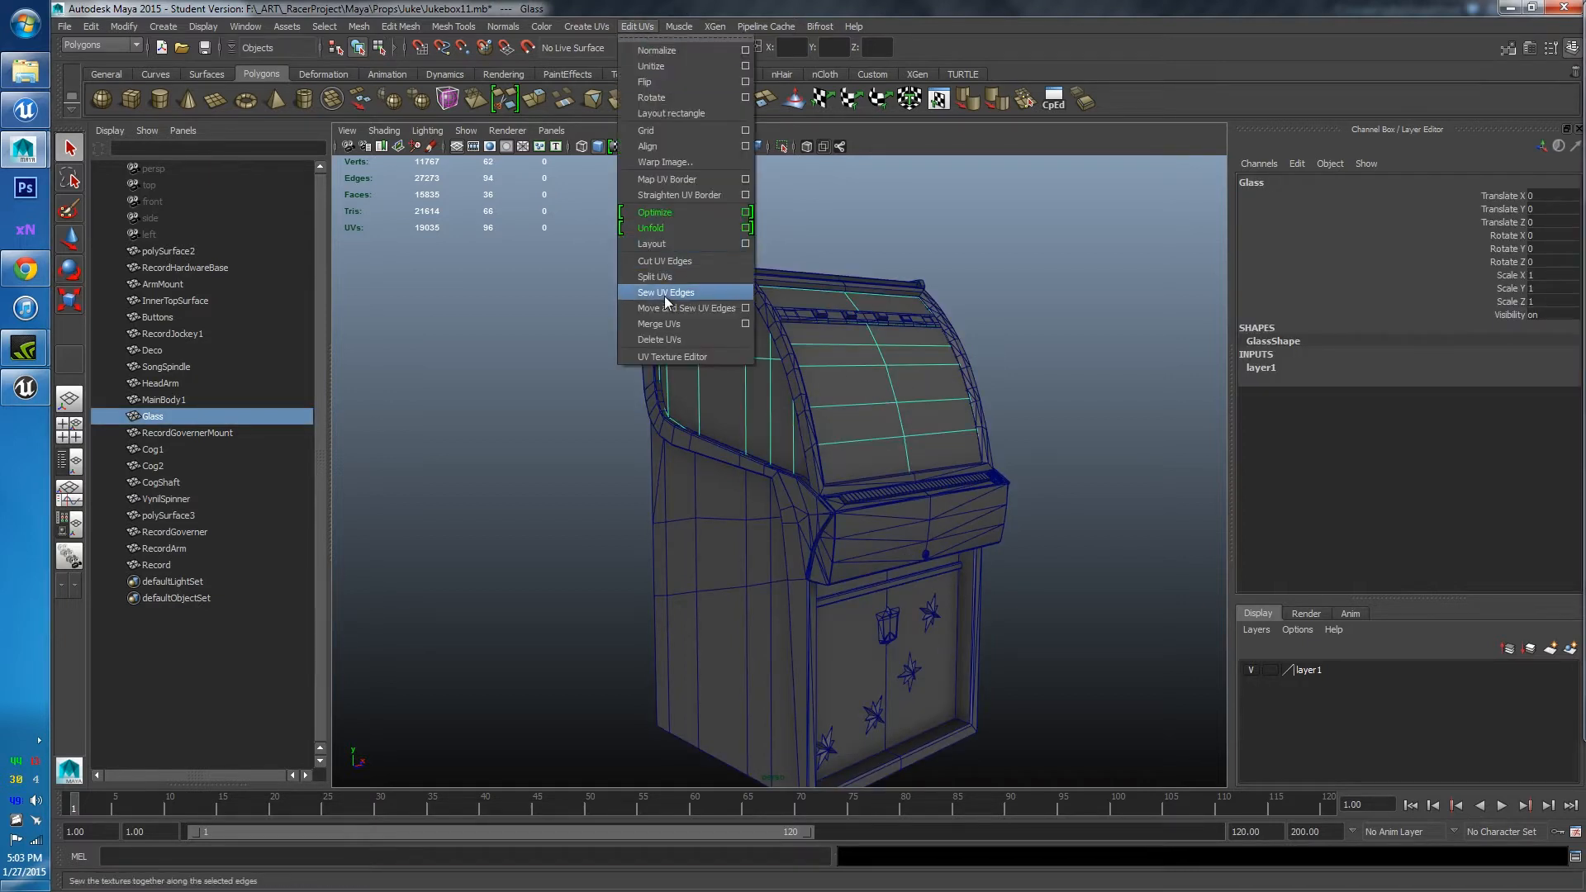
click(681, 354)
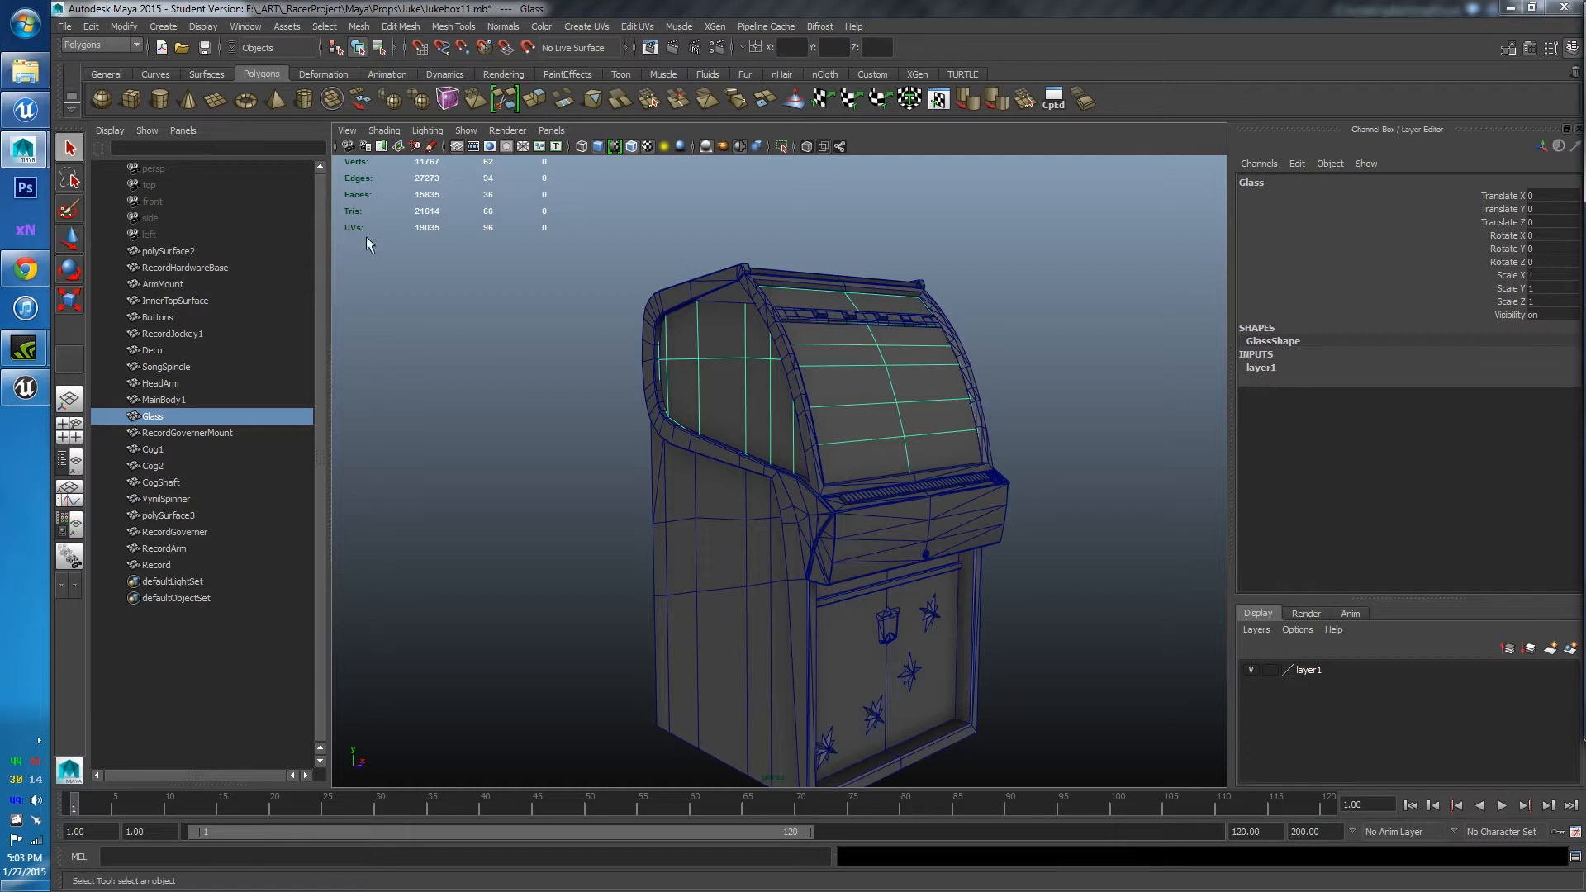
click(25, 151)
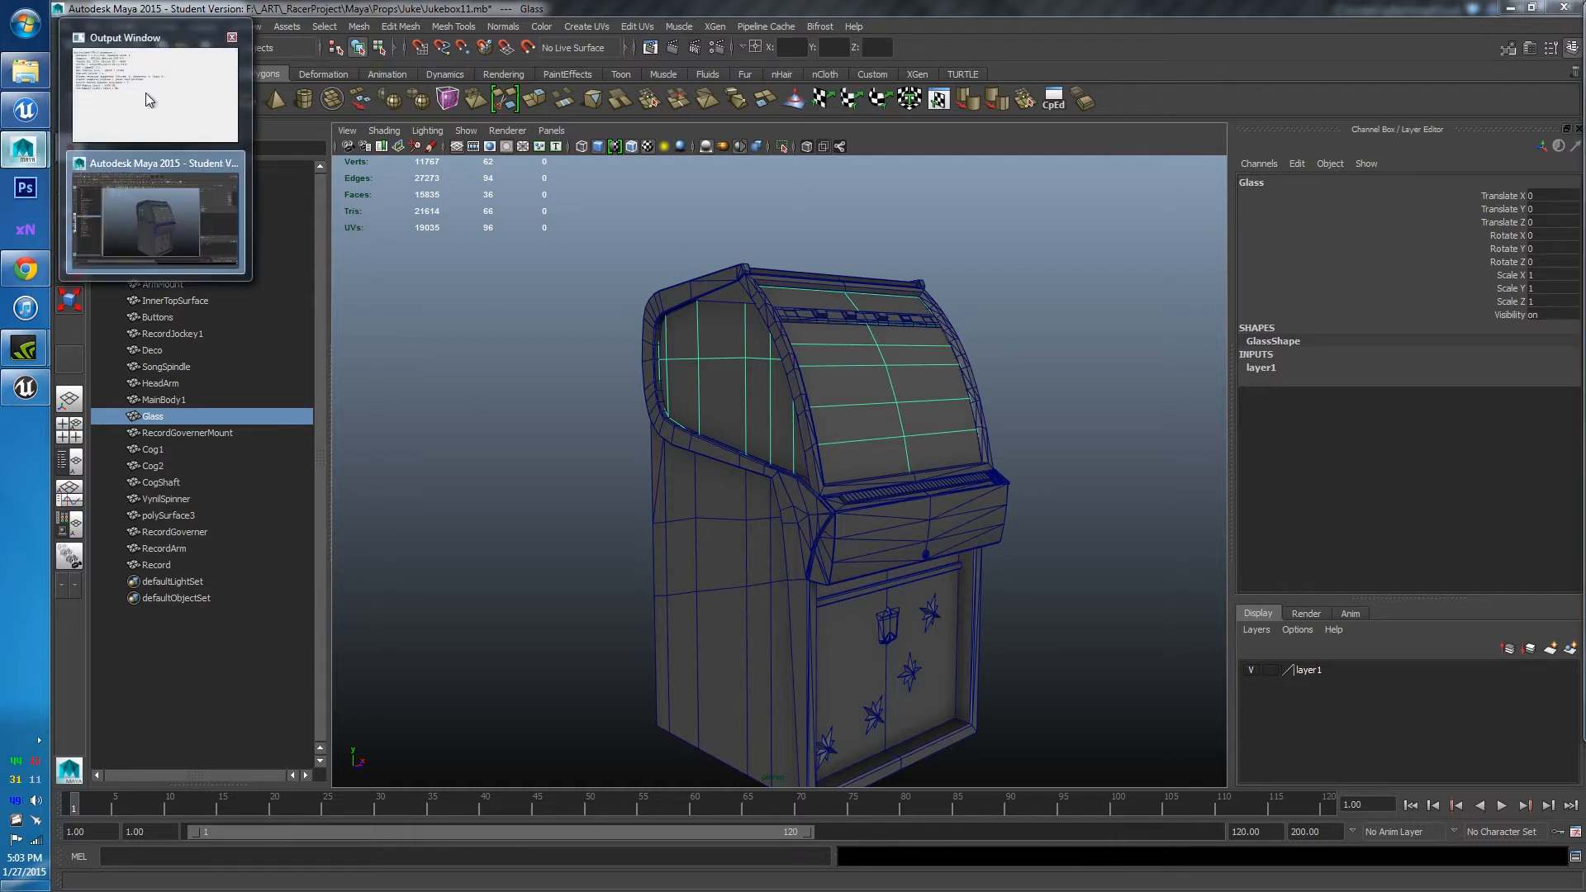
click(587, 25)
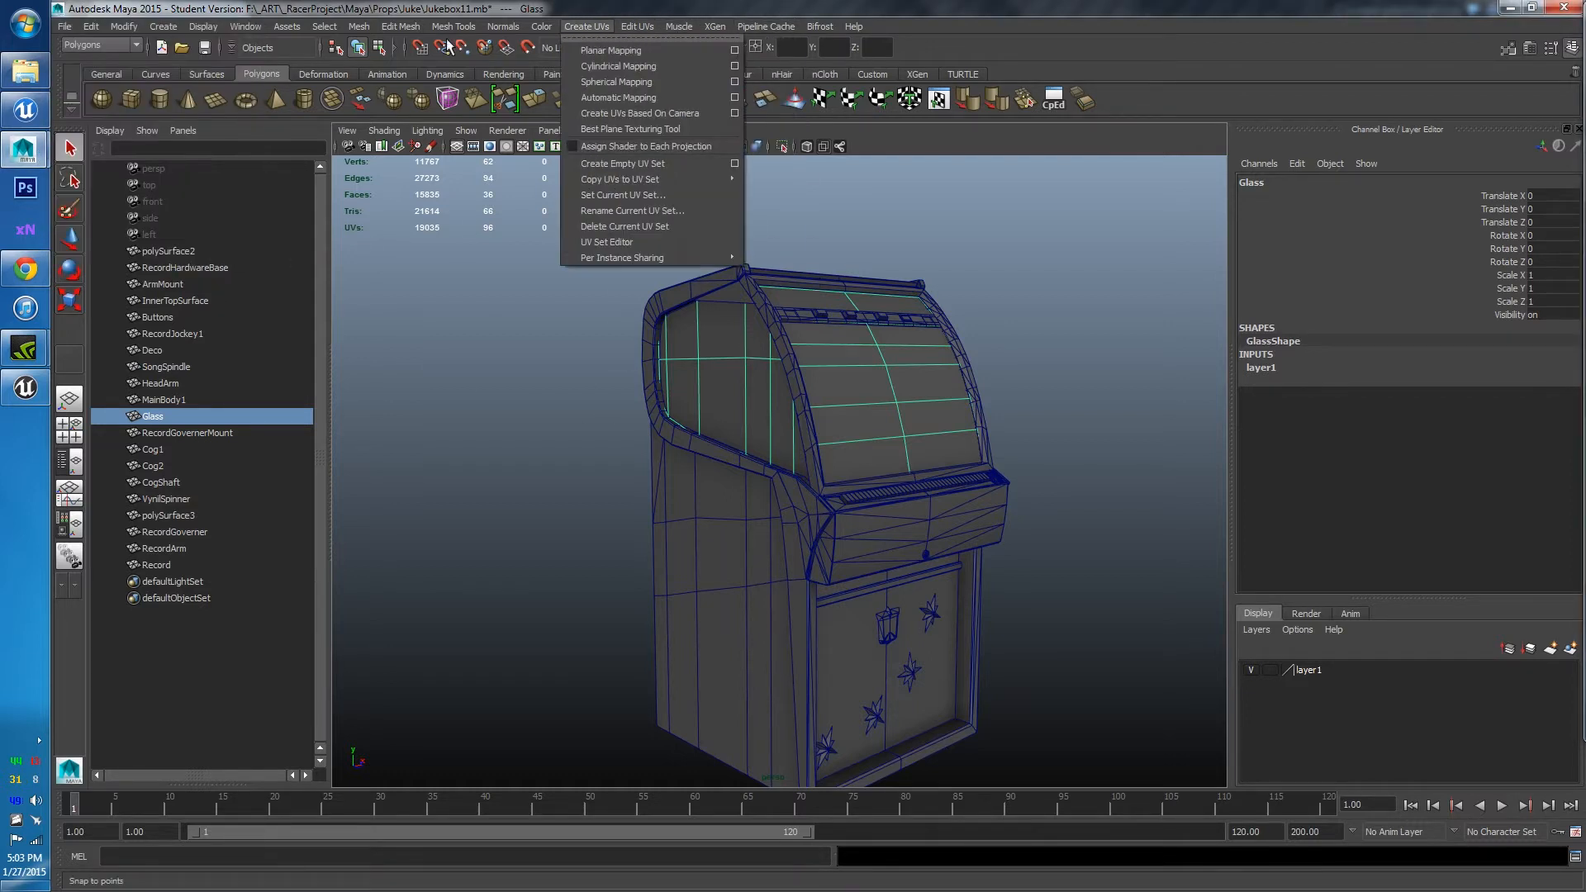
mouse_move(650, 29)
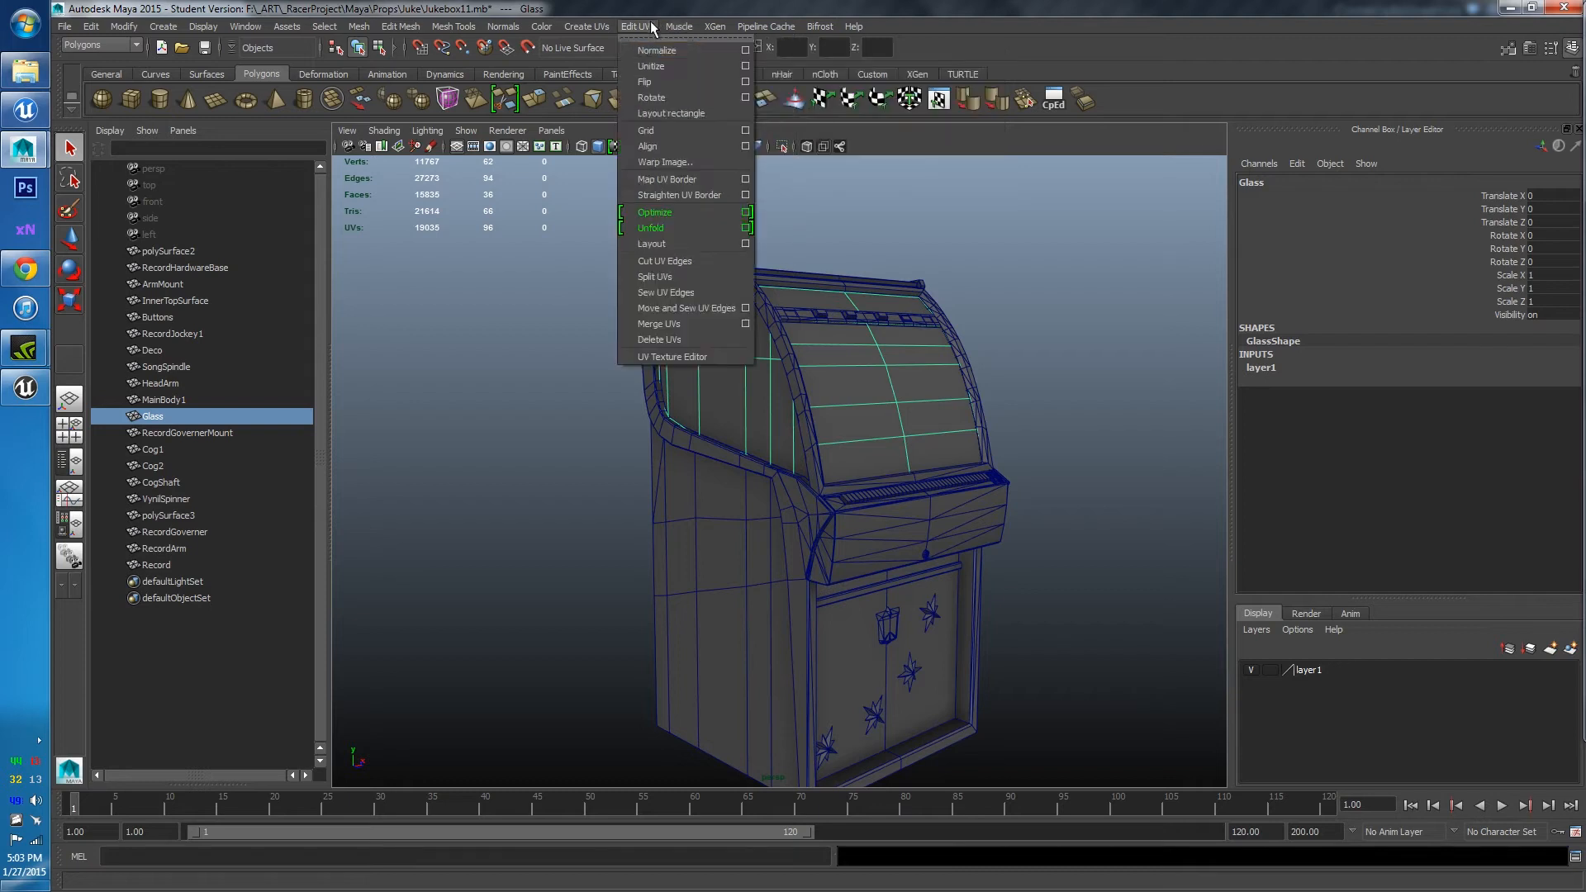
click(685, 356)
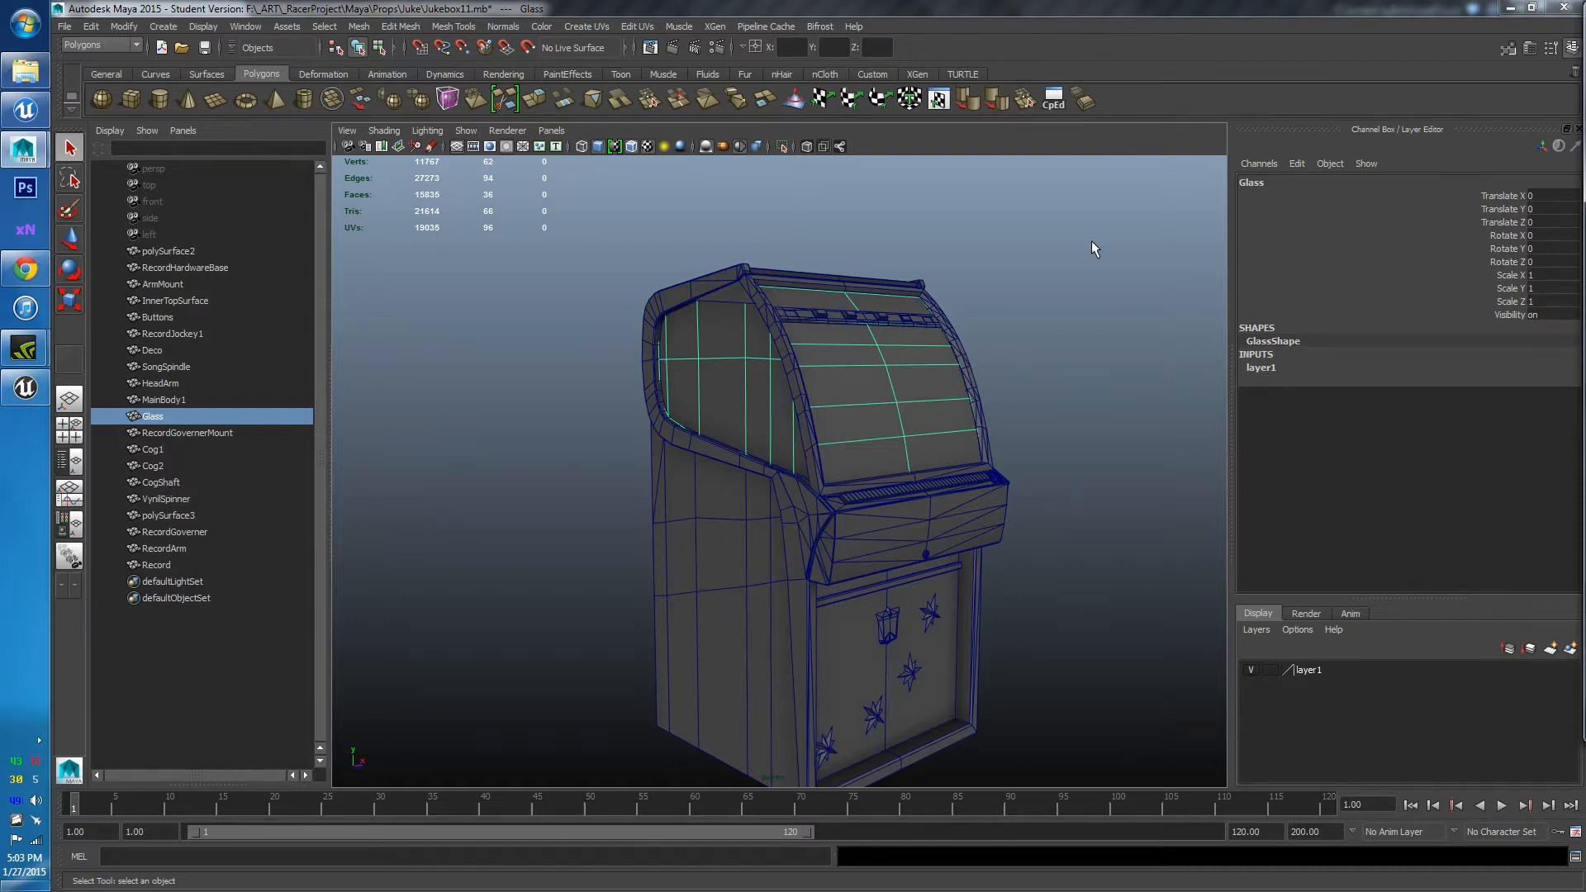
key(super+shift+Left)
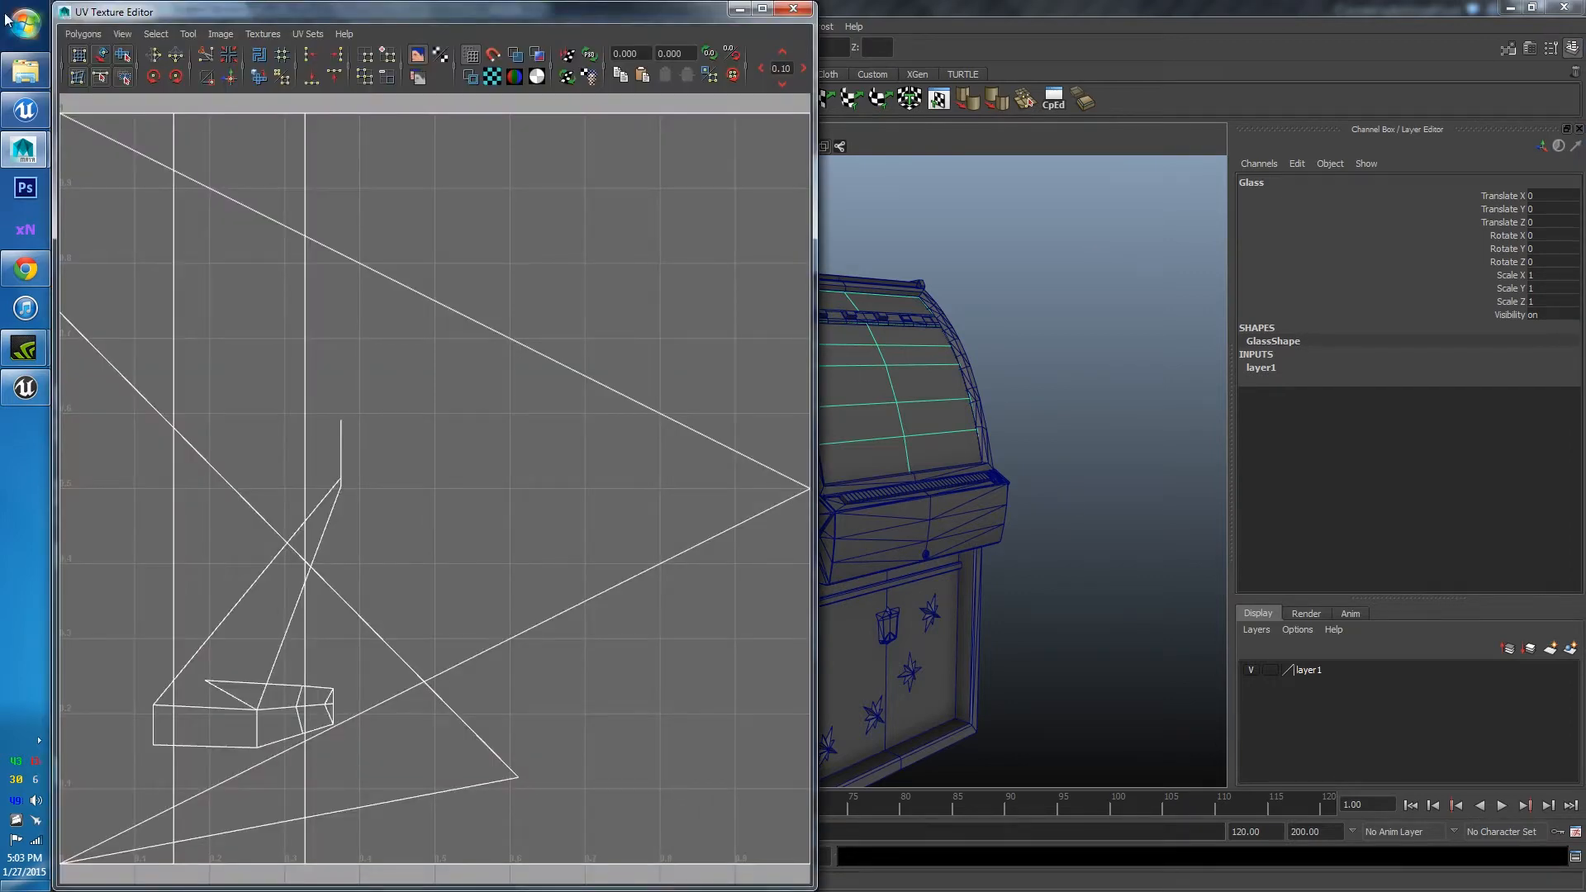
drag(214, 10, 948, 90)
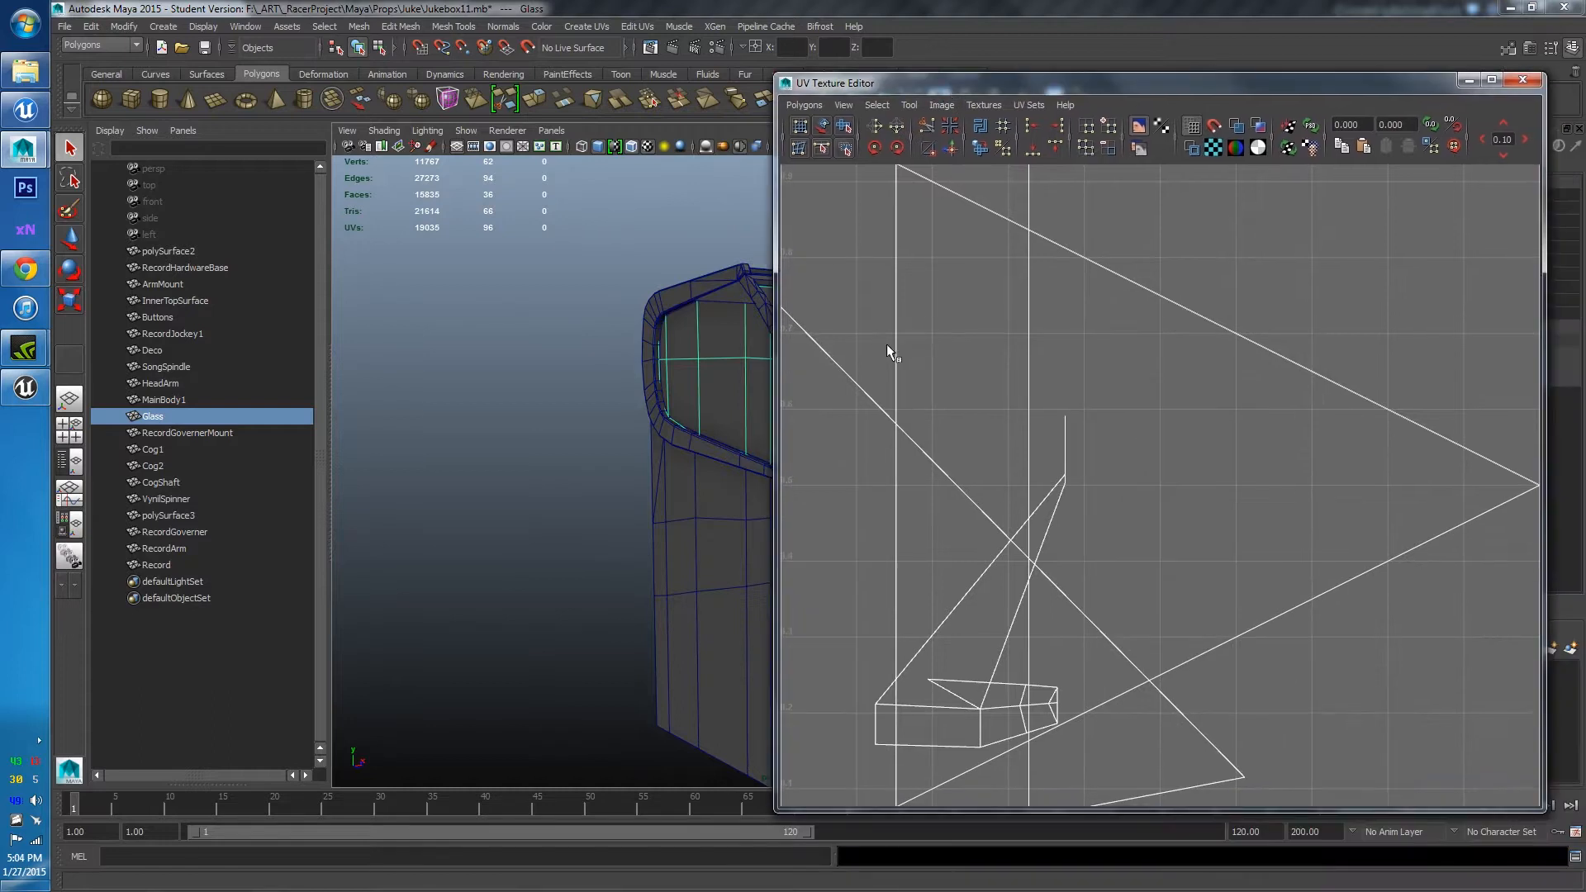
scroll(945, 400, down, 5)
alt+middle_drag(529, 325, 429, 388)
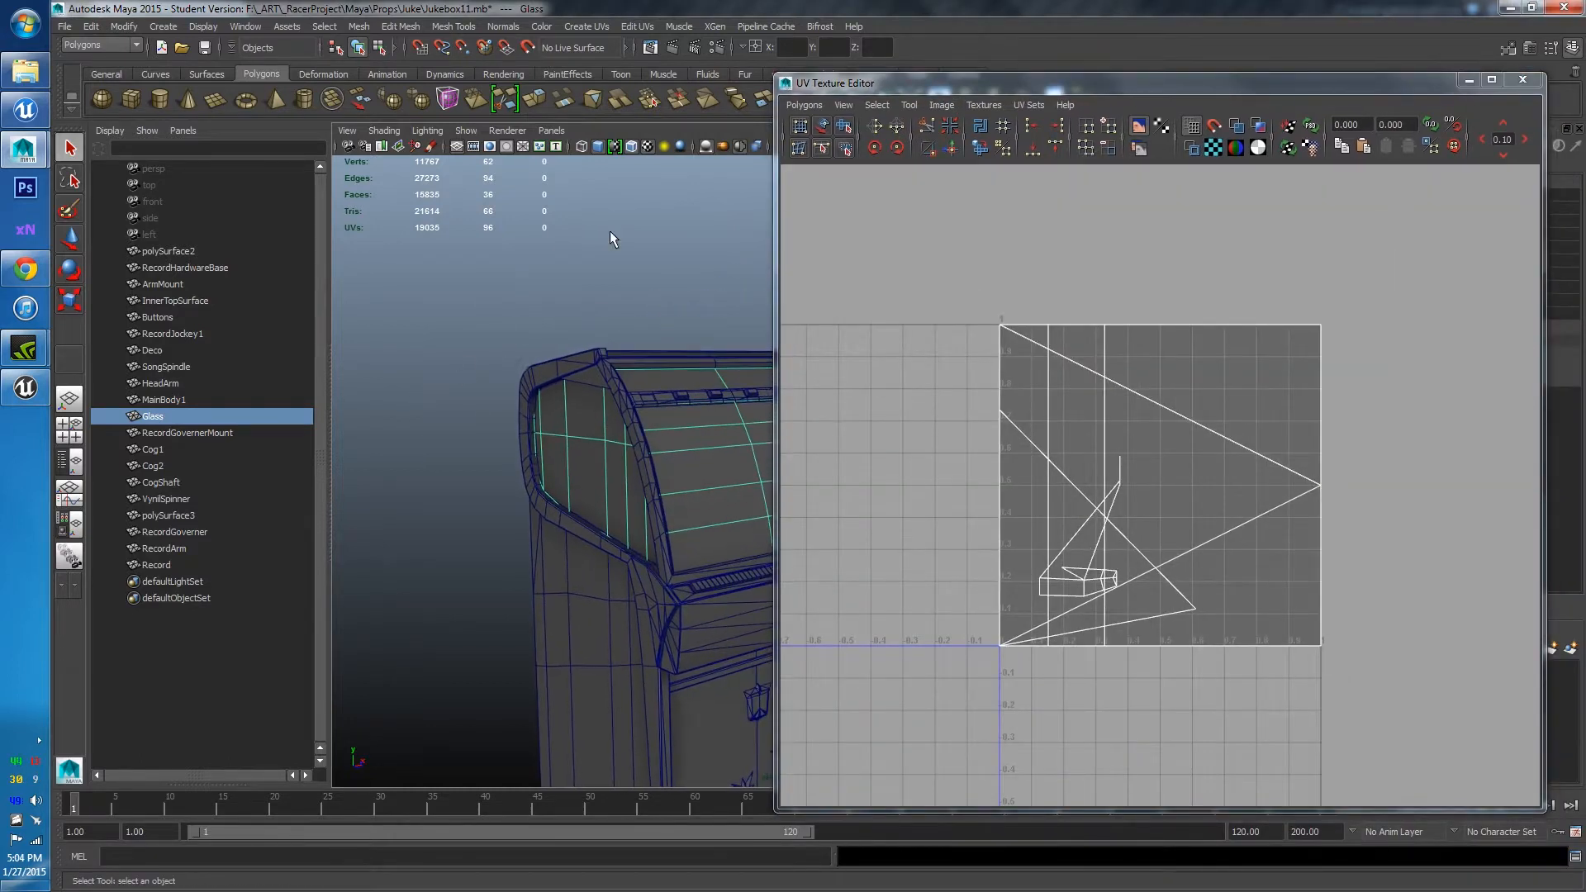
Apply Automatic Mapping to the Glass mesh and return to object mode
click(636, 27)
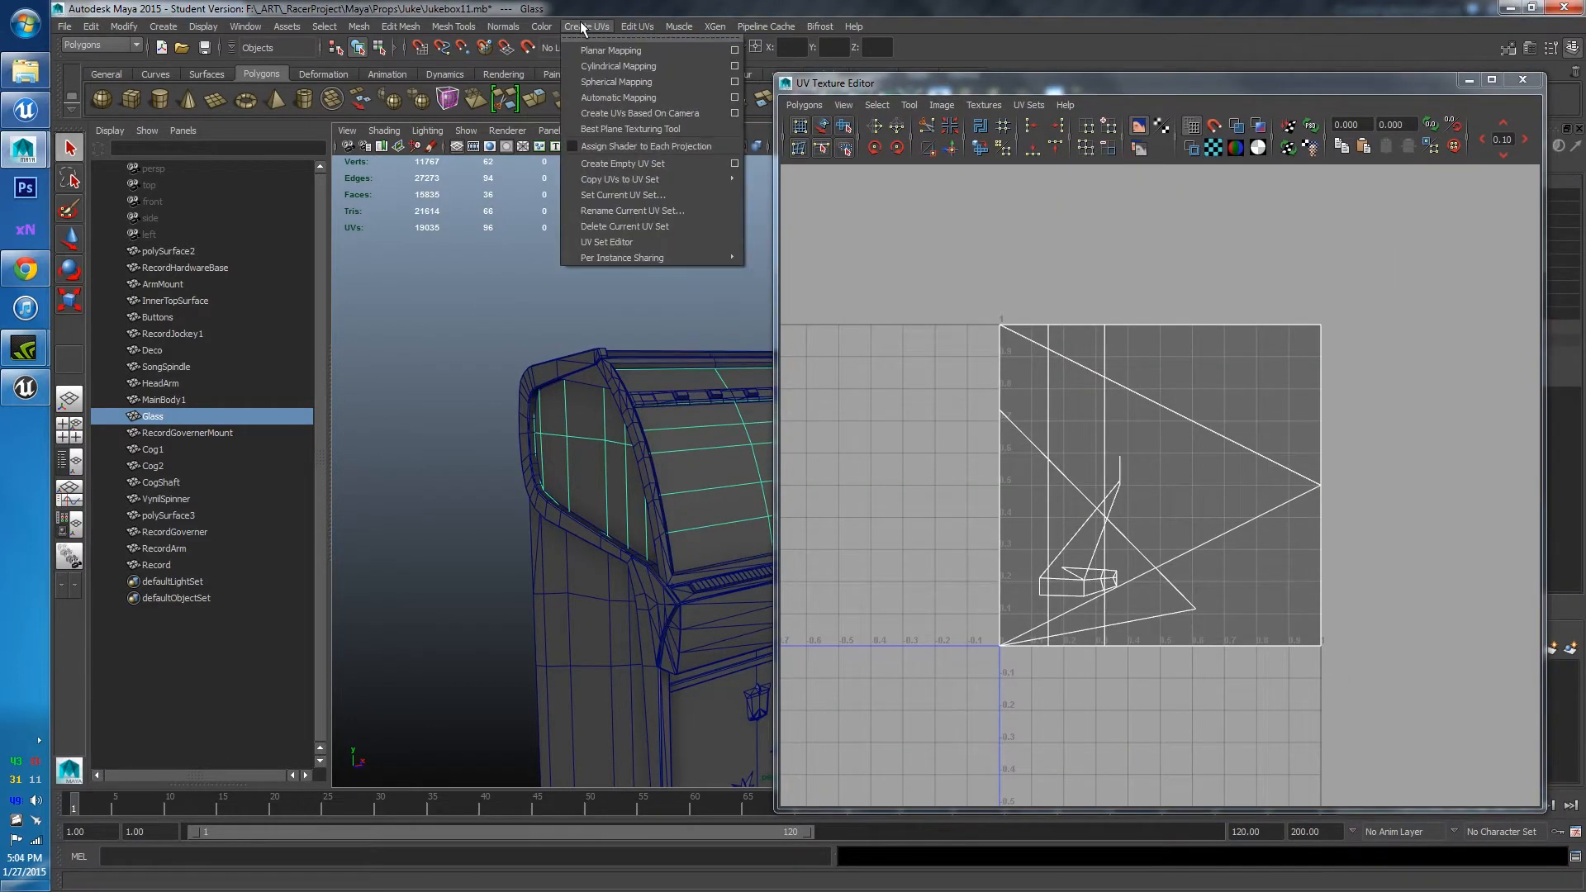
click(652, 101)
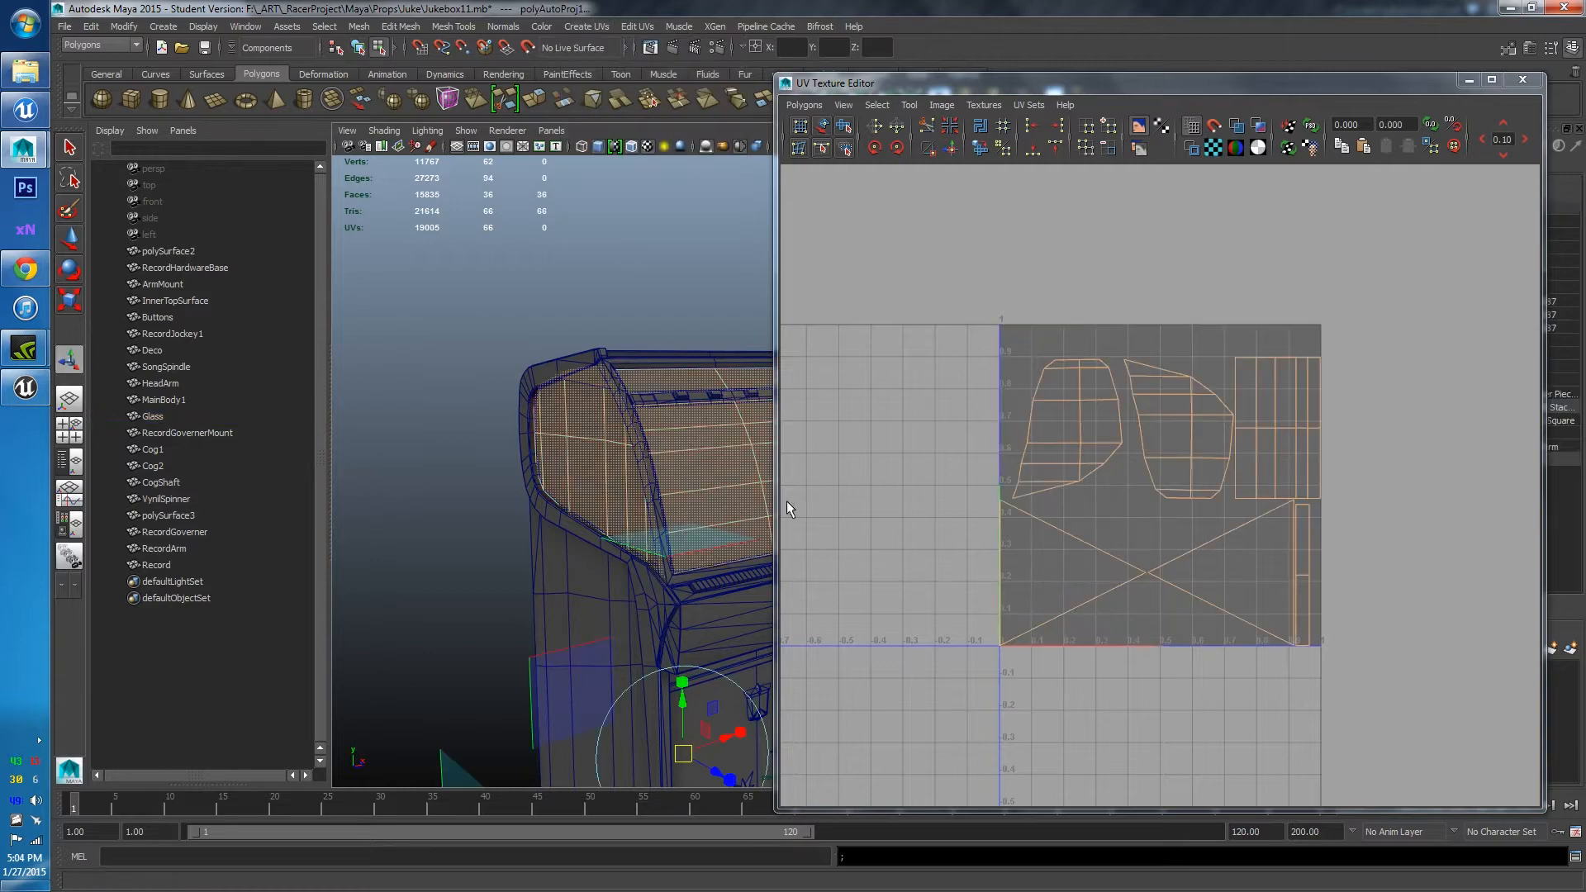
alt+middle_drag(461, 408, 387, 352)
right_drag(670, 376, 712, 357)
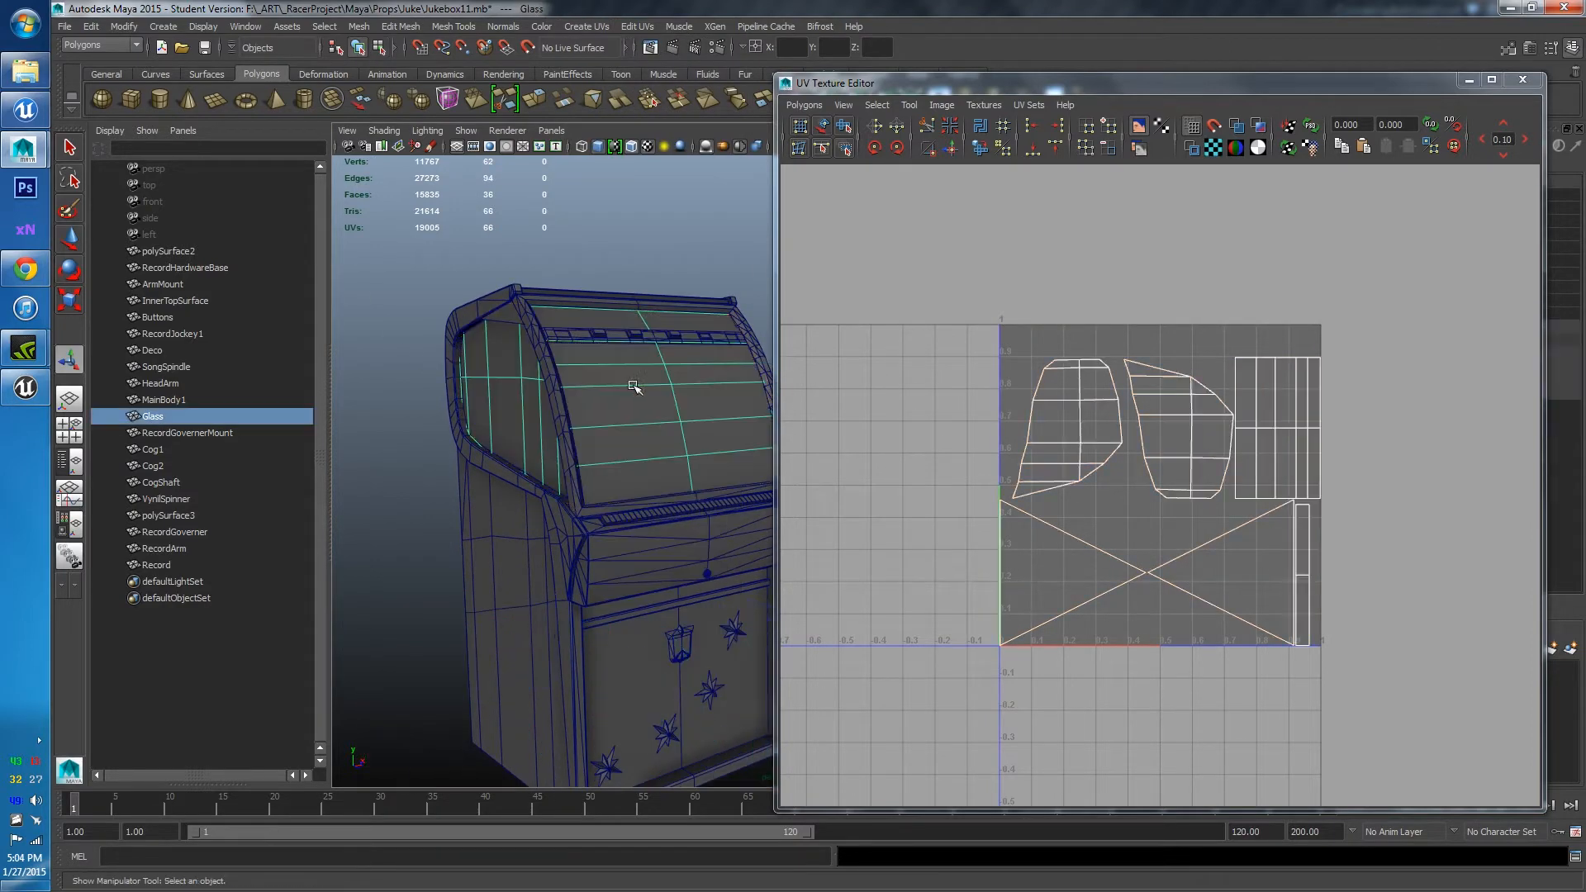
Inspect the UV layouts of the MainBody1 and Deco meshes
click(514, 451)
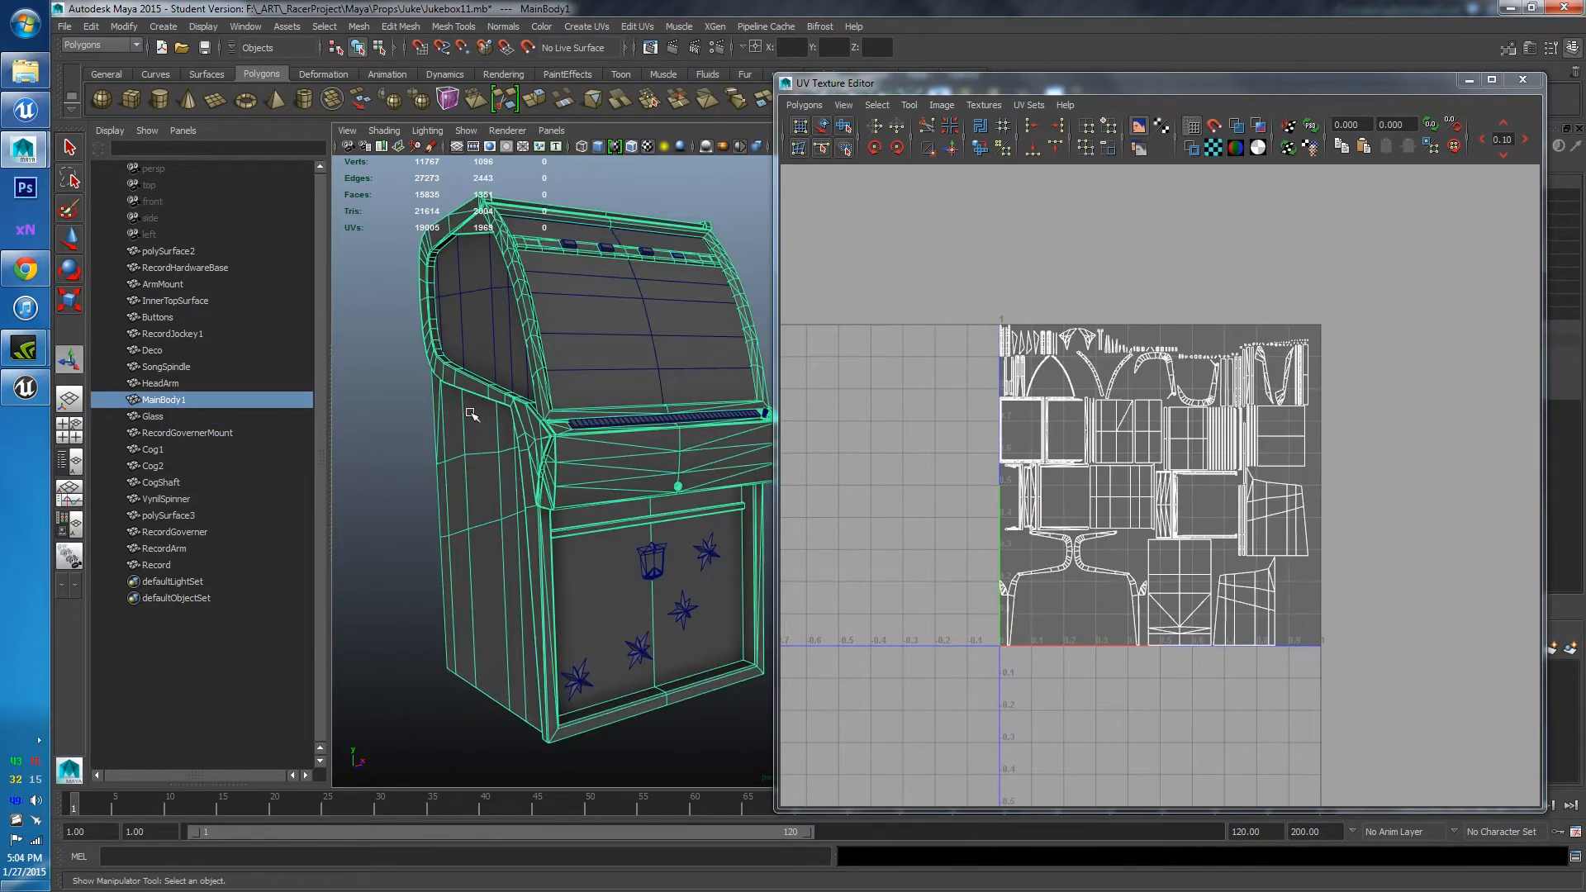
scroll(628, 417, up, 1)
click(666, 632)
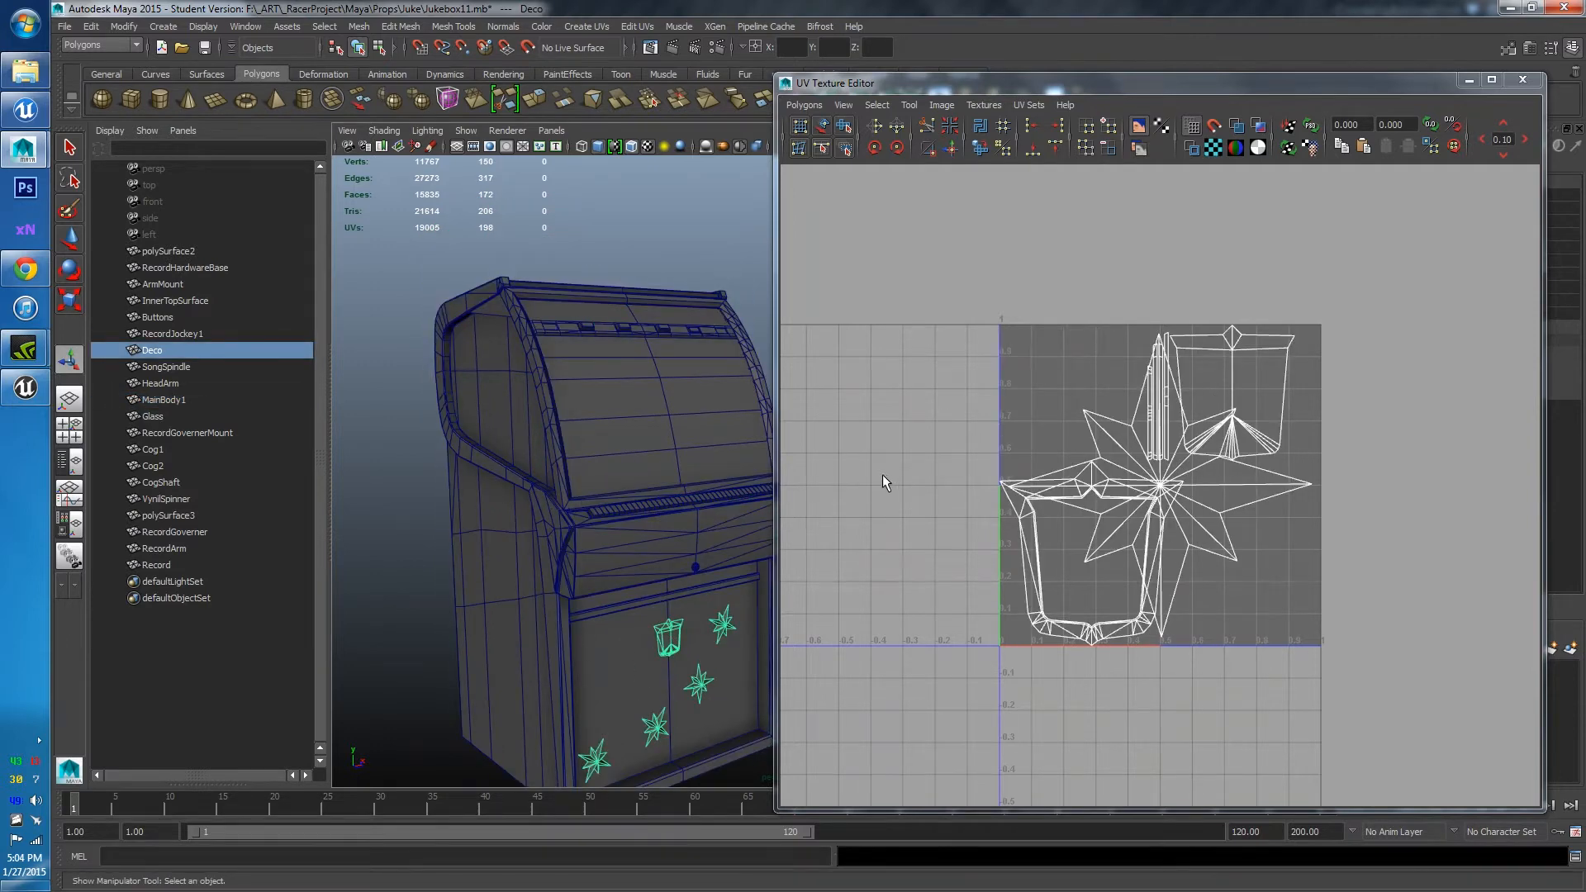
alt+drag(450, 460, 647, 519)
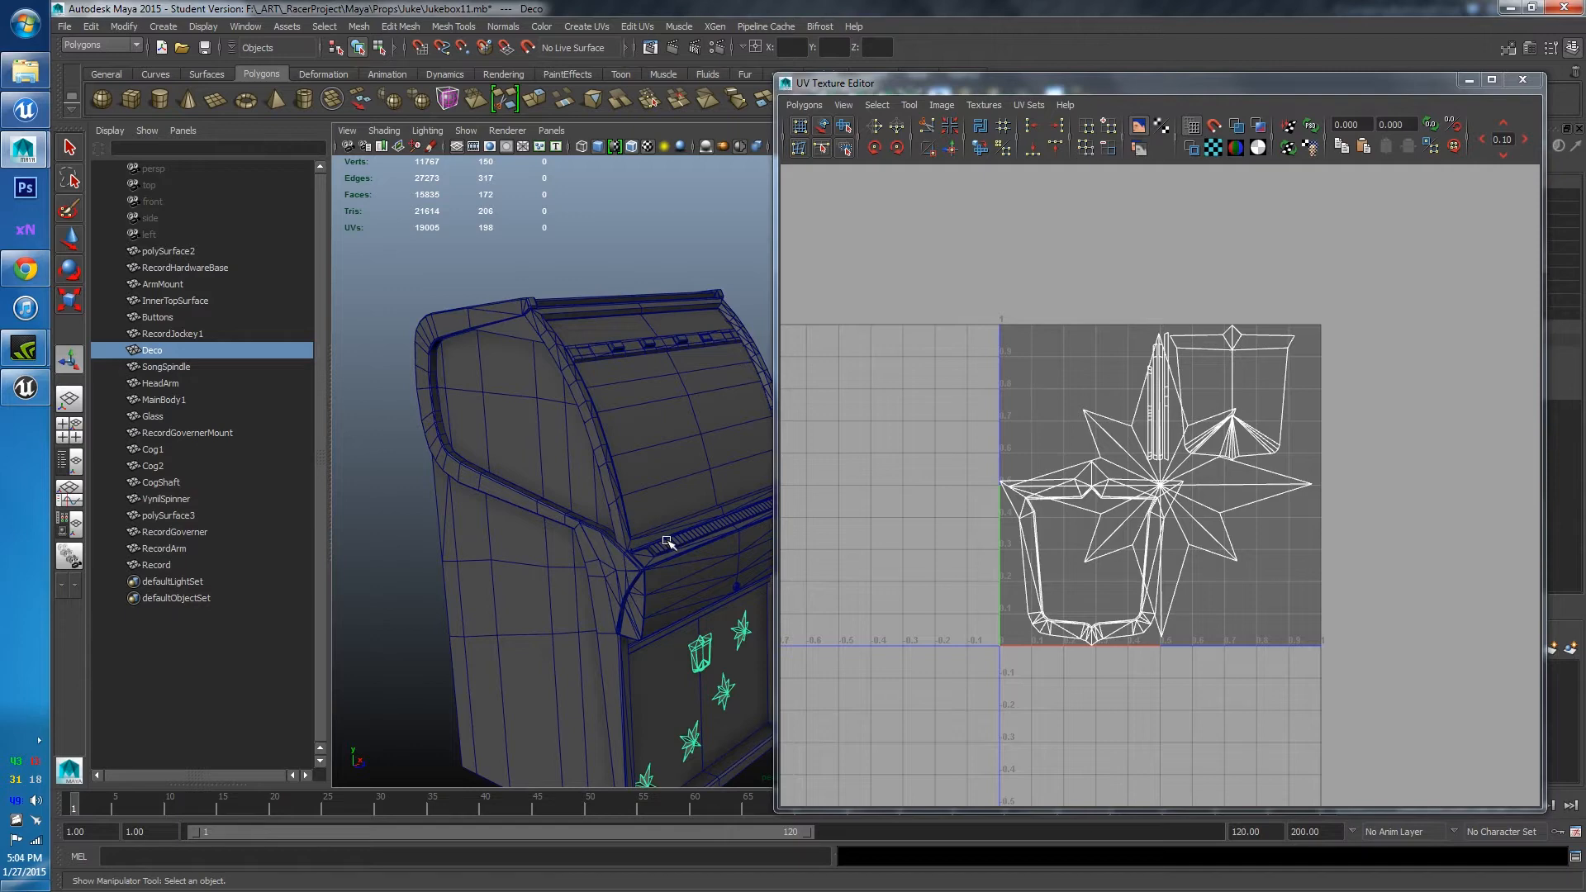
Close the UV Texture Editor, select the MainBody1 mesh, and reopen the editor to show its UVs
click(1523, 81)
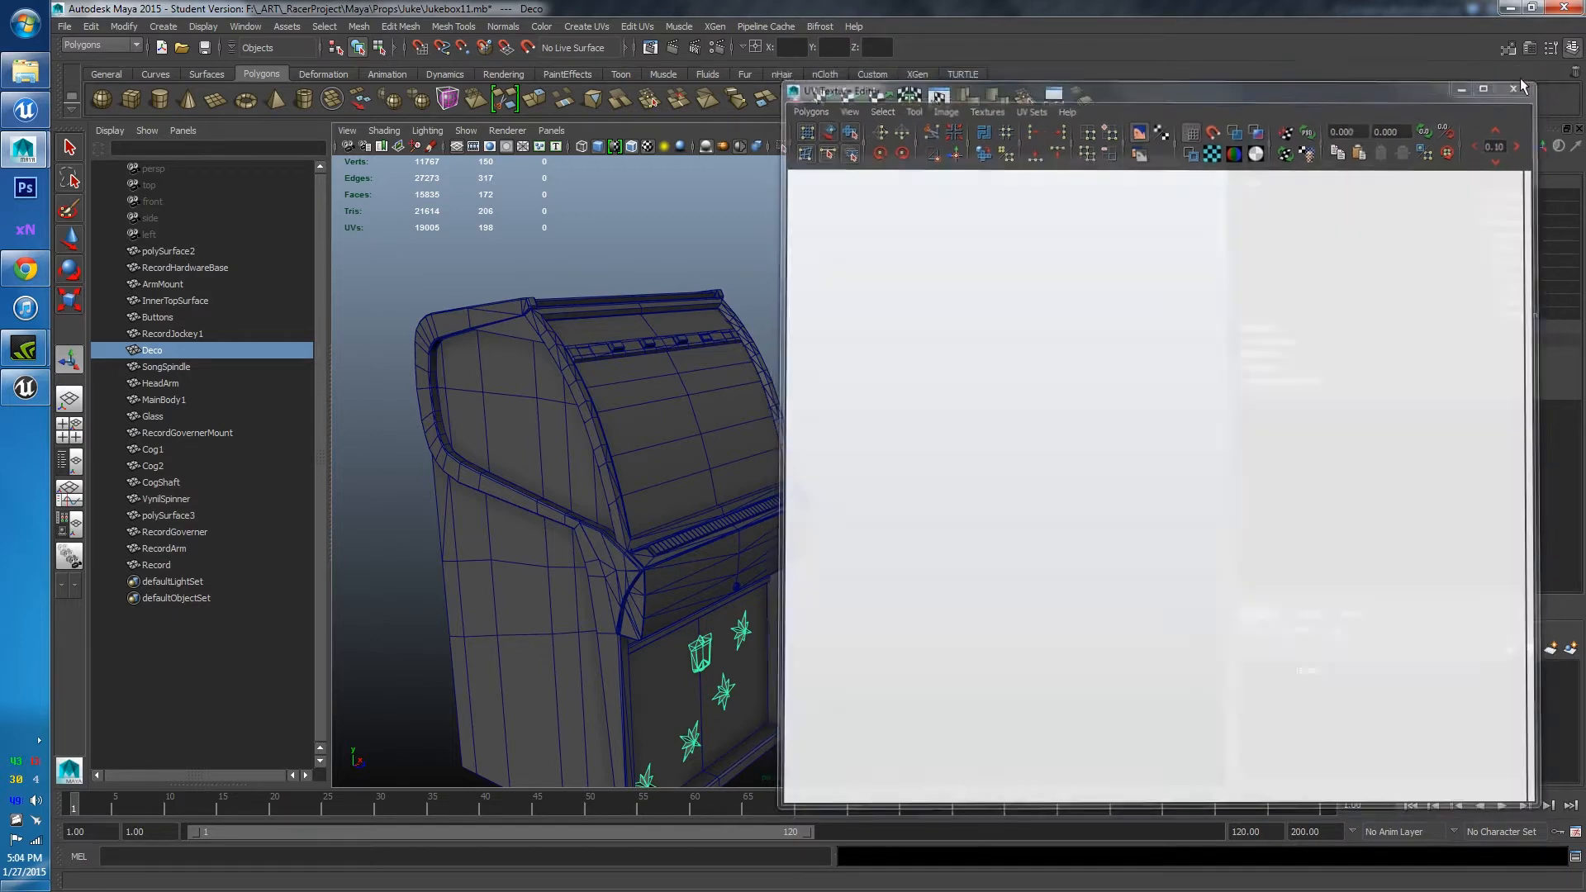
alt+drag(973, 325, 876, 369)
click(733, 358)
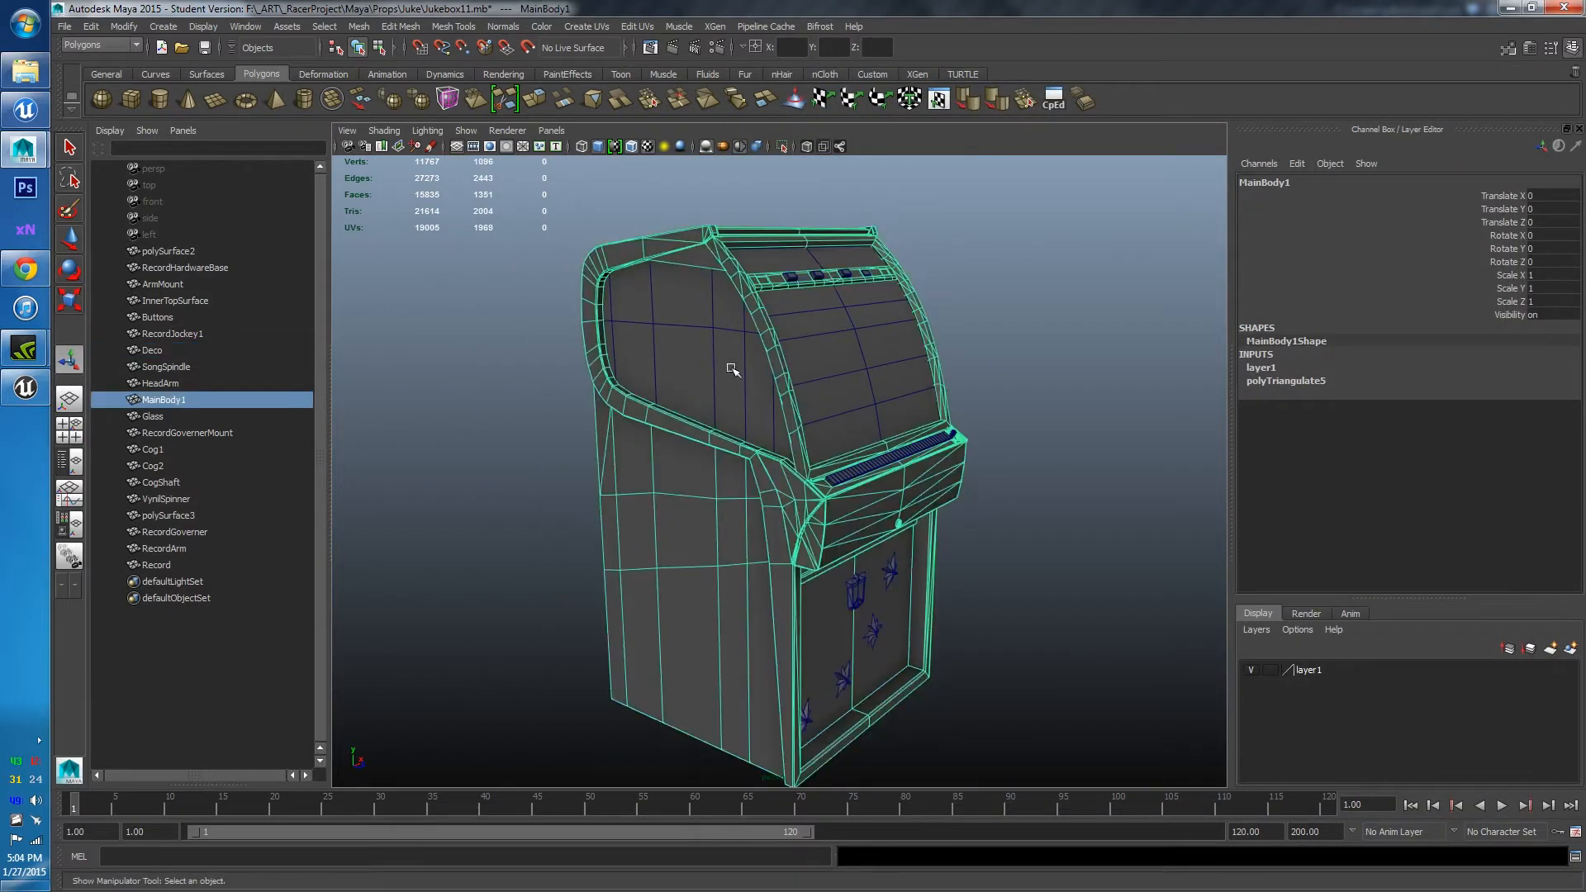
click(703, 324)
click(835, 277)
click(638, 25)
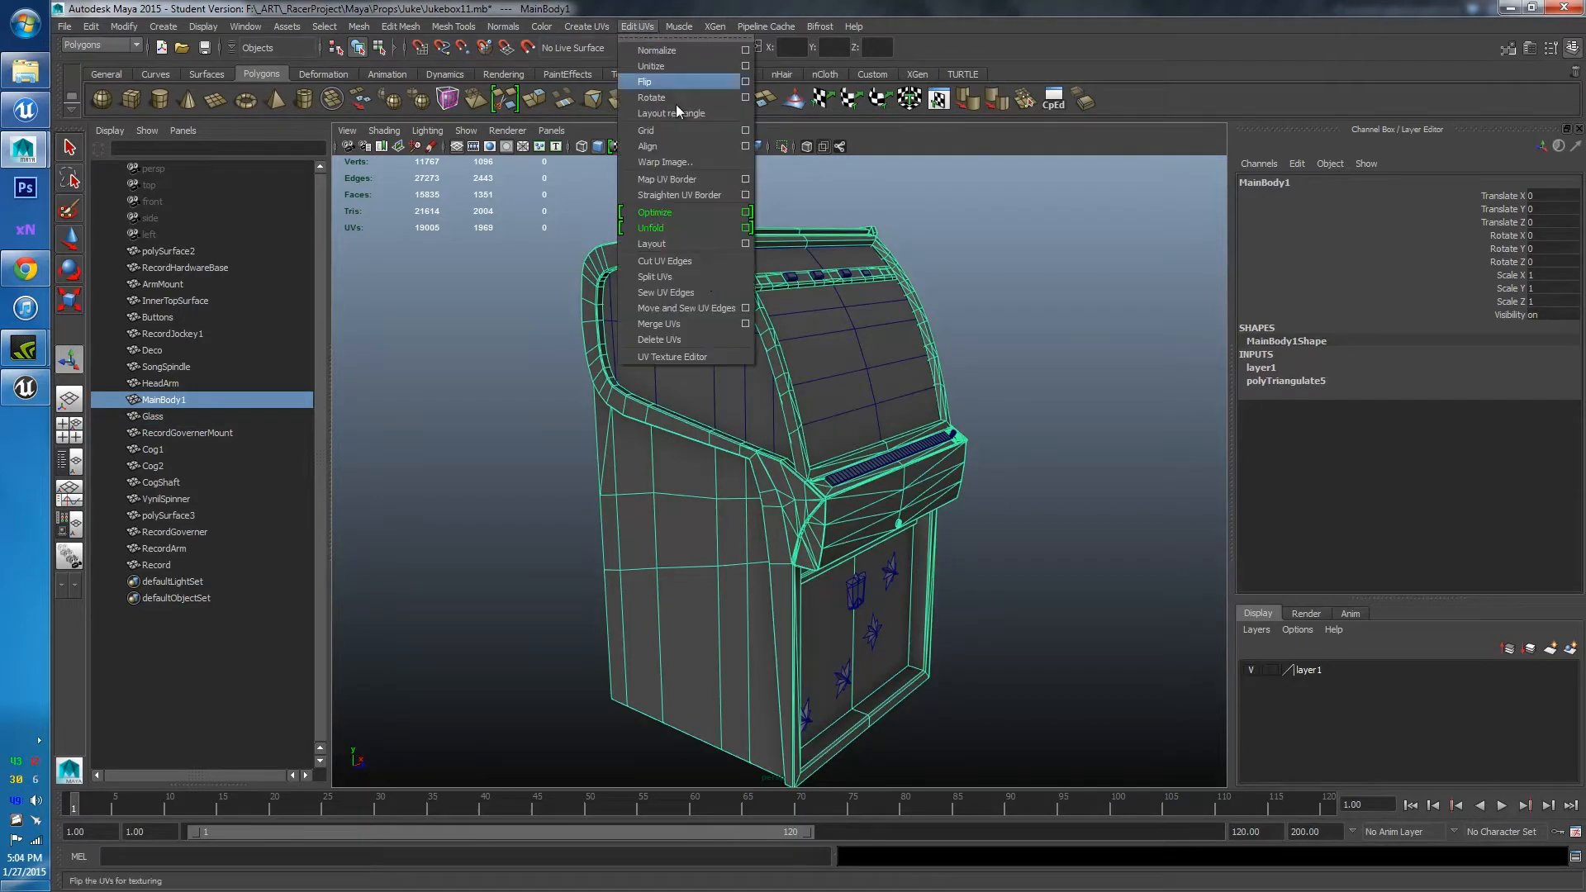
click(710, 352)
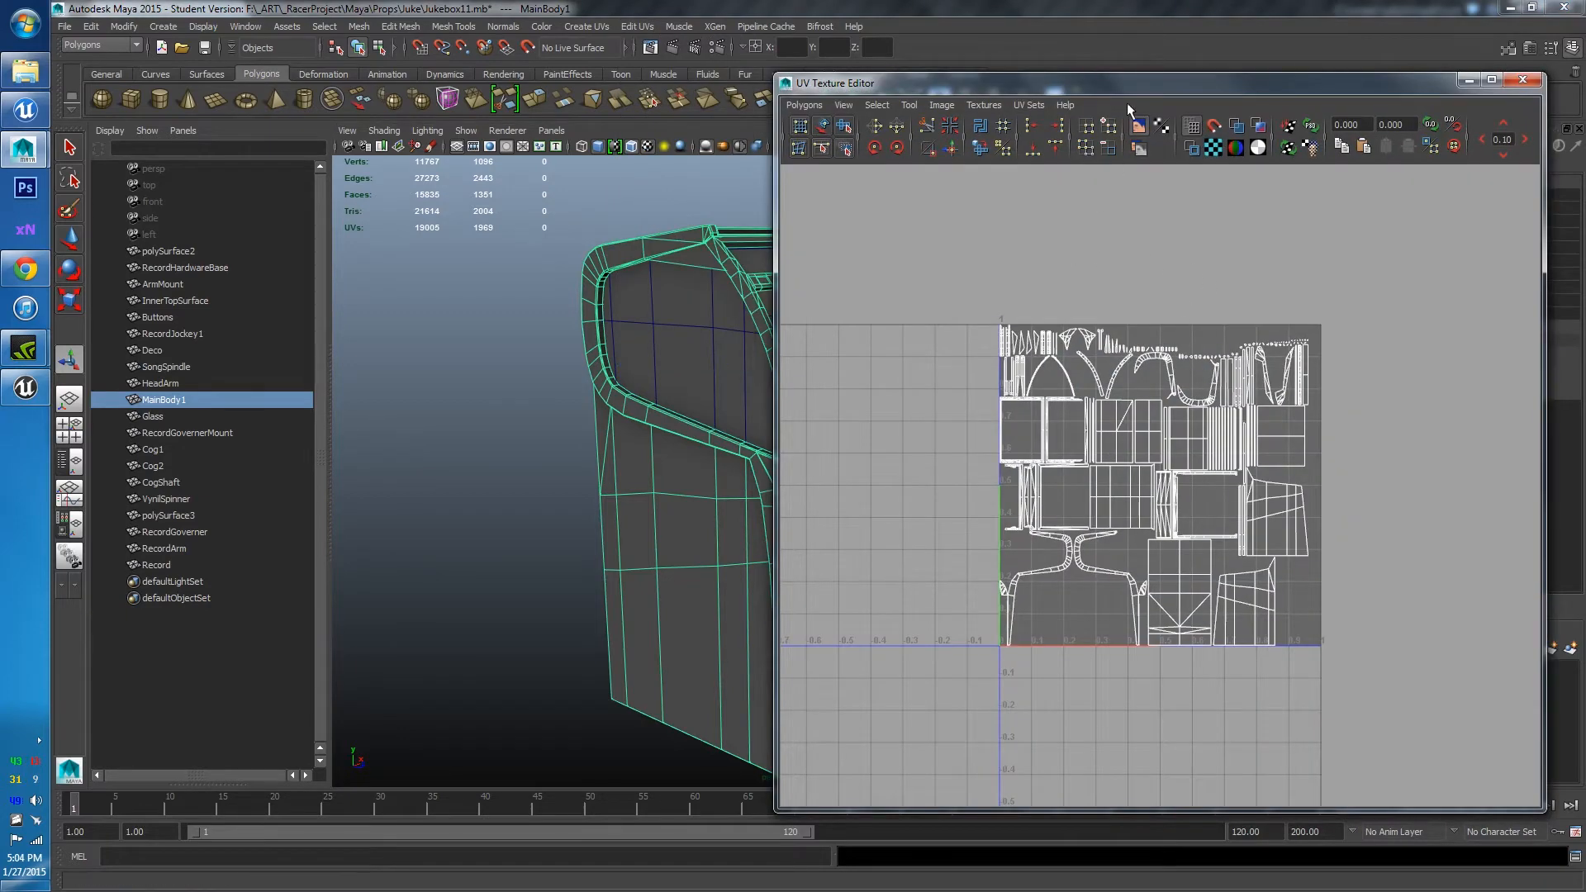
Move the UV Texture Editor clear of the jukebox and select all meshes to display their combined UVs
drag(1180, 83, 1384, 171)
scroll(471, 499, down, 4)
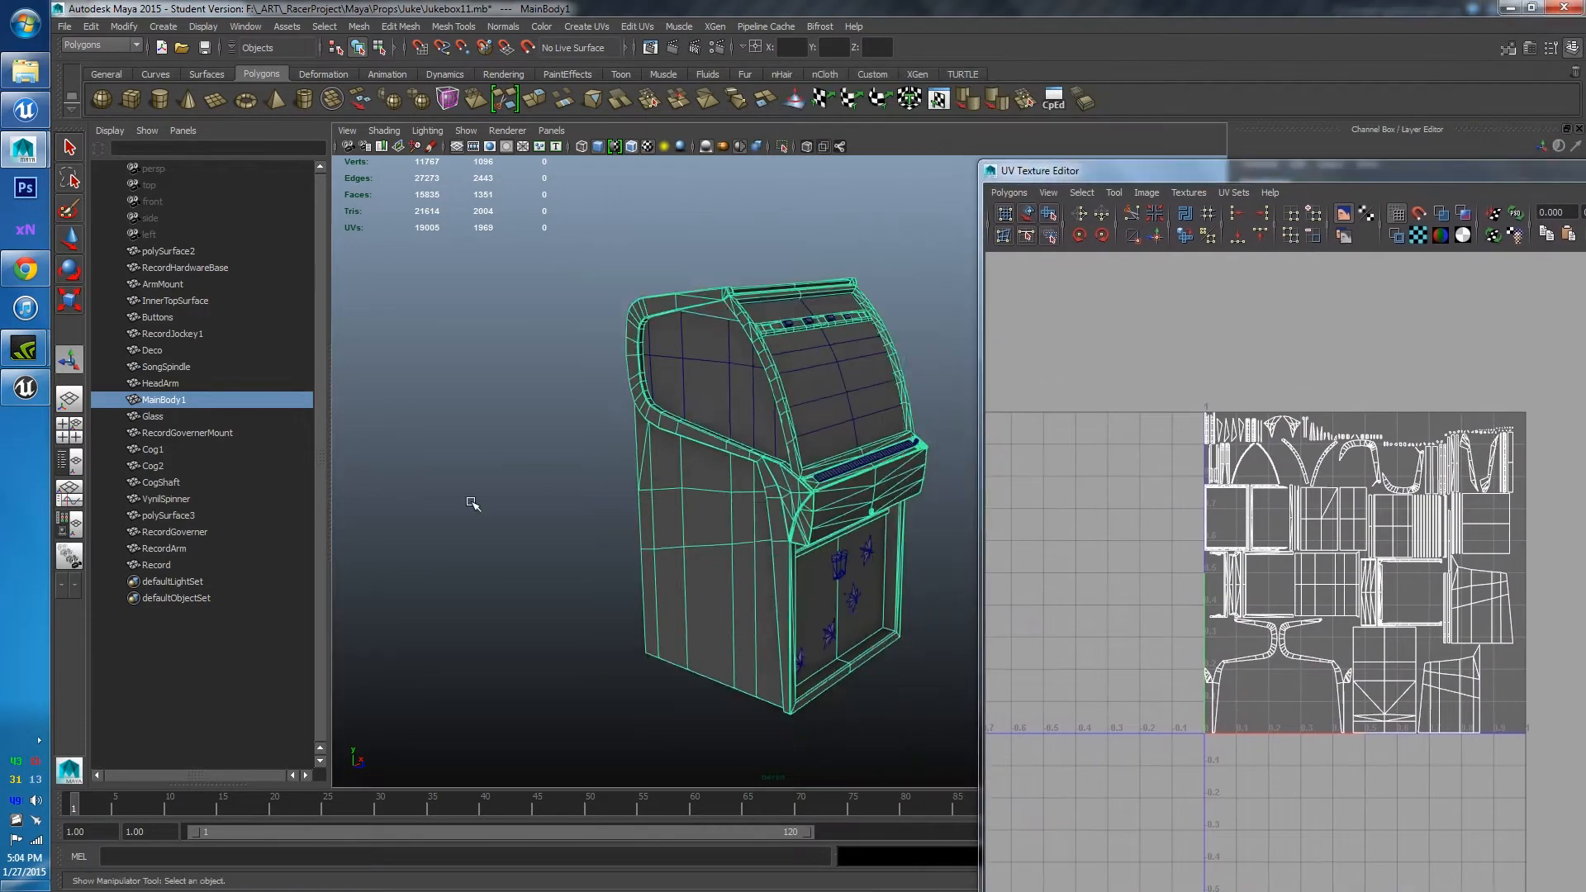
alt+middle_drag(676, 373, 590, 367)
drag(533, 291, 769, 585)
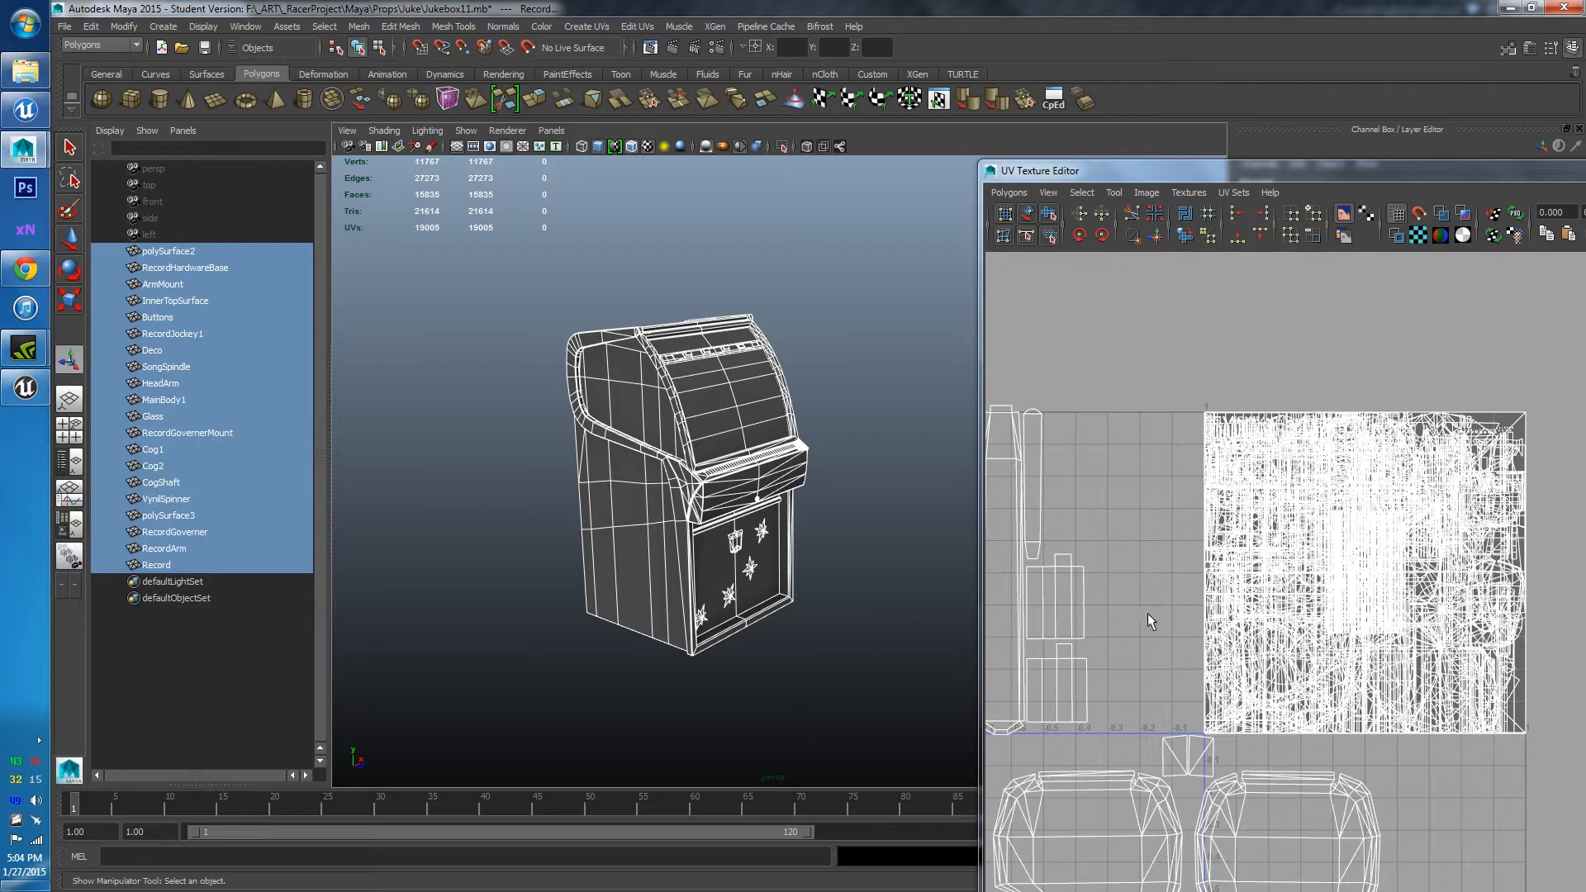
scroll(1261, 653, down, 2)
scroll(1272, 649, up, 3)
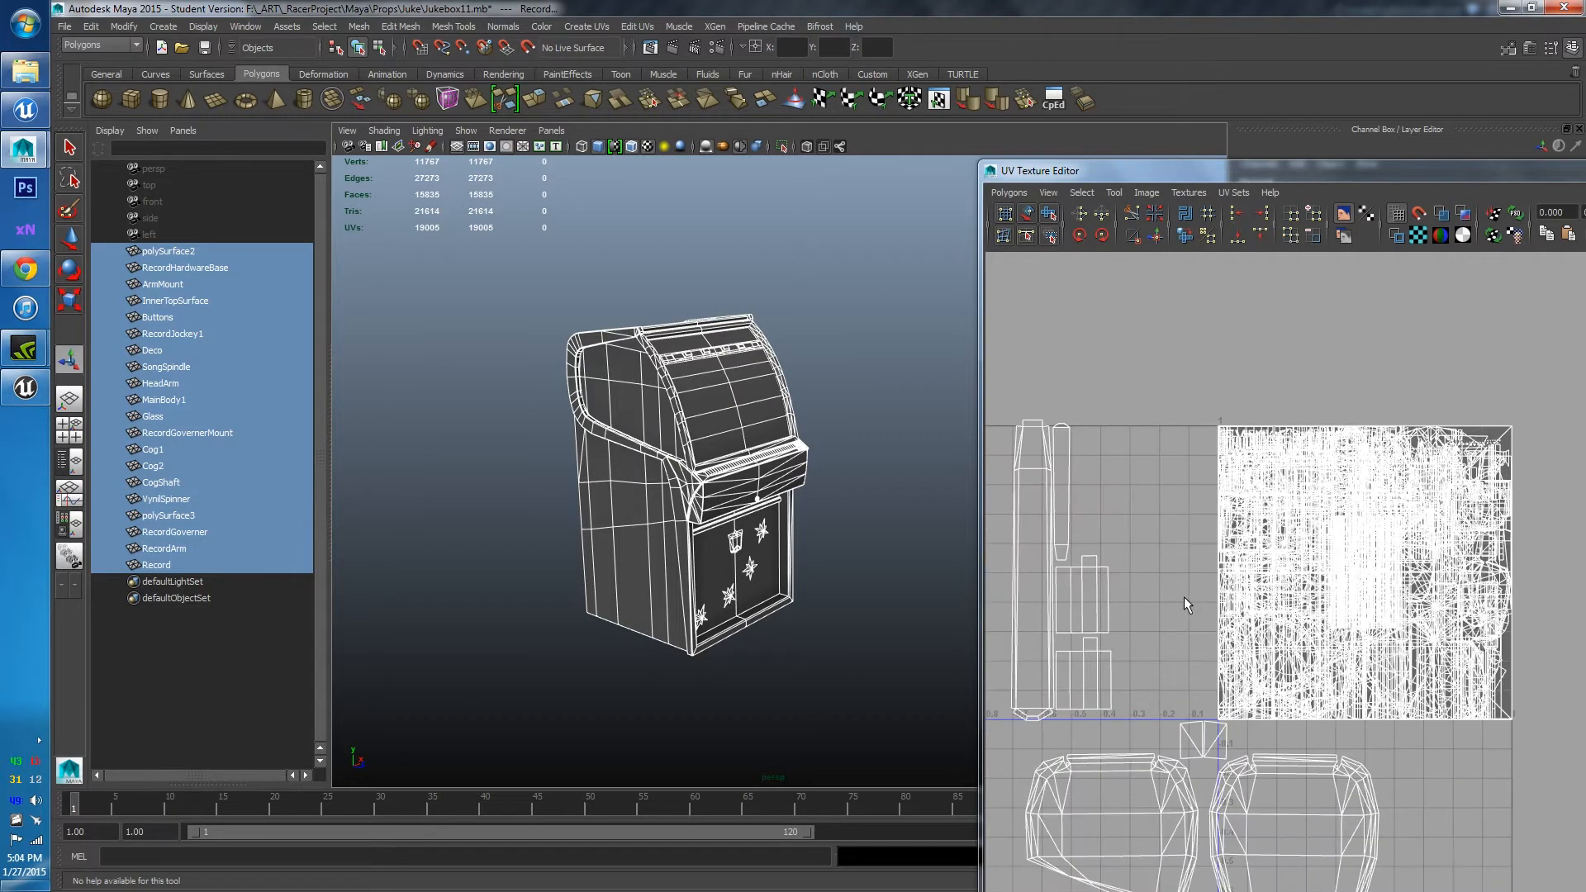
Select the RecordJockey1 UV shells lying left of the 0–1 UV square and move them horizontally into it
scroll(1151, 643, up, 1)
alt+middle_drag(1157, 632, 1277, 552)
drag(1031, 275, 1236, 662)
right_drag(1179, 630, 1266, 605)
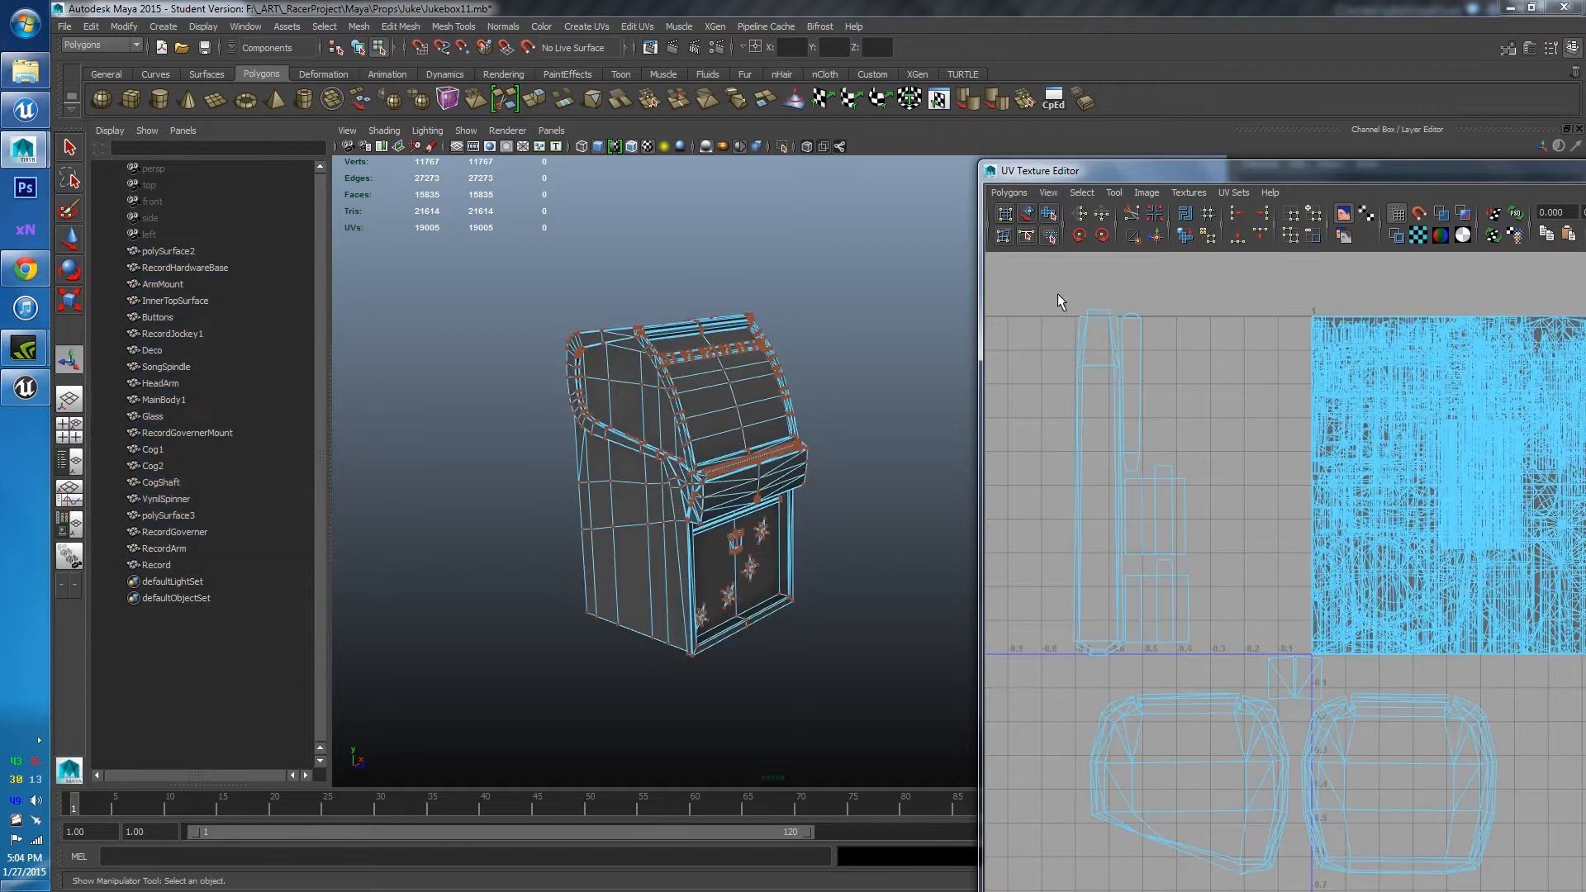
key(w)
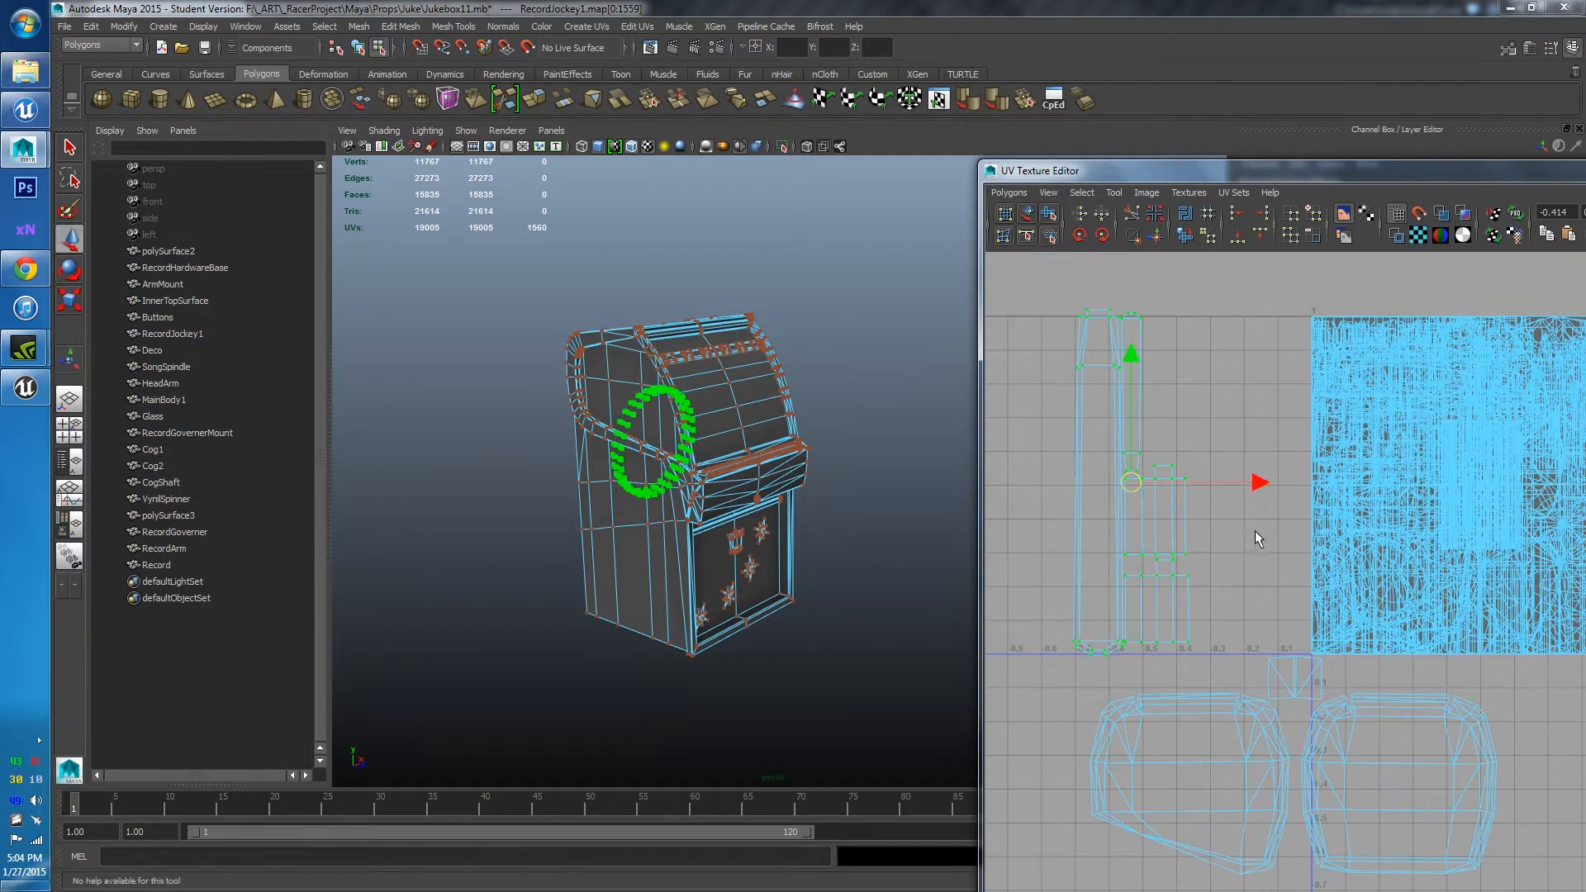
drag(1252, 486, 1543, 483)
key(r)
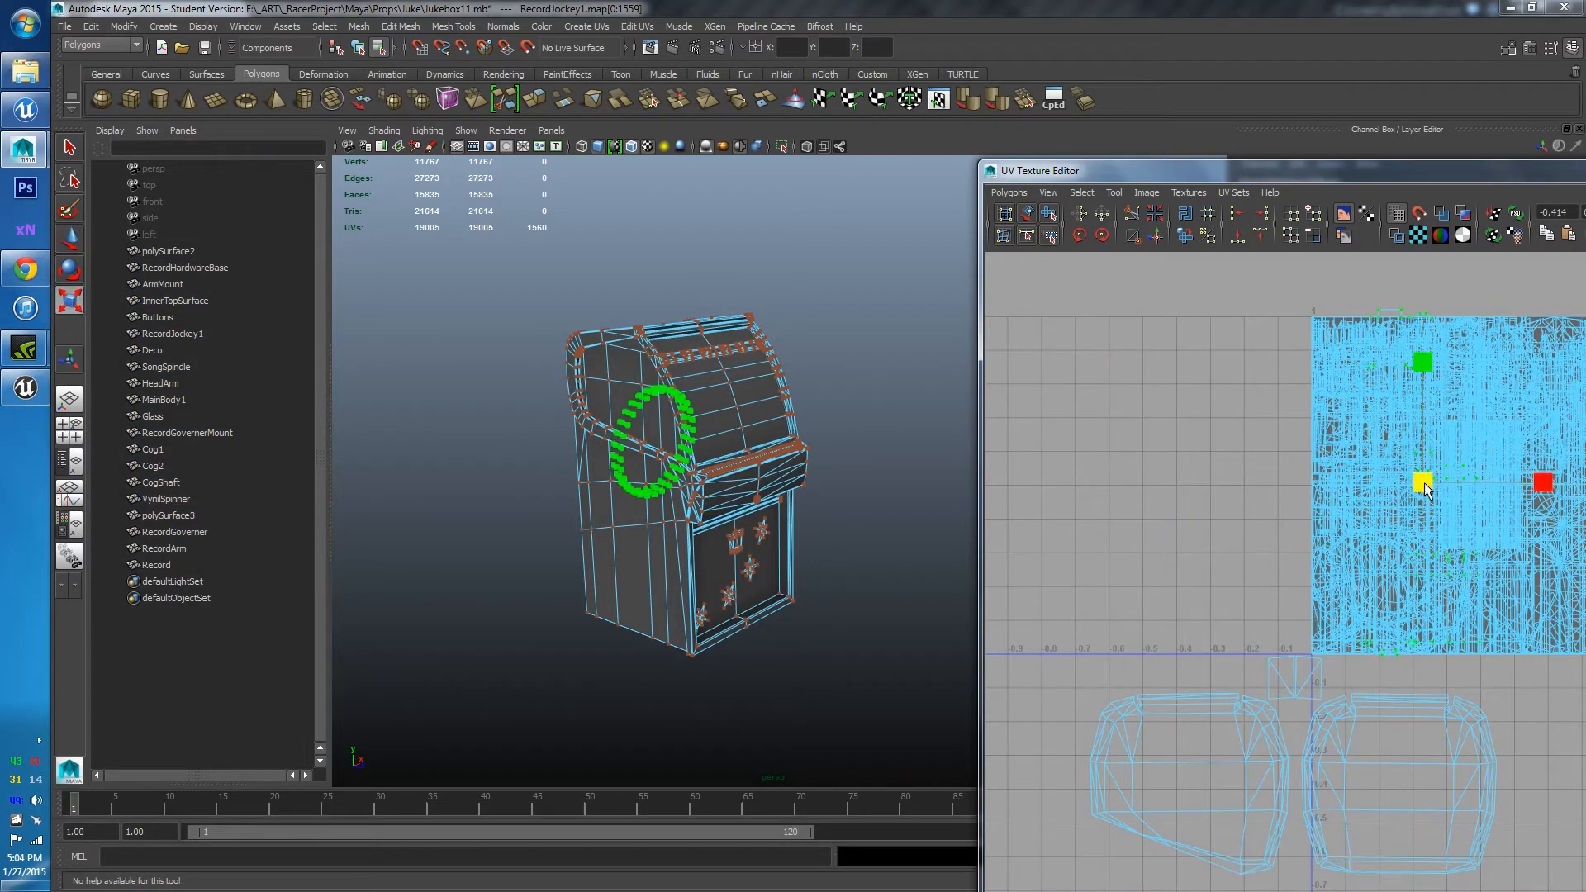
alt+middle_drag(1200, 544, 1017, 520)
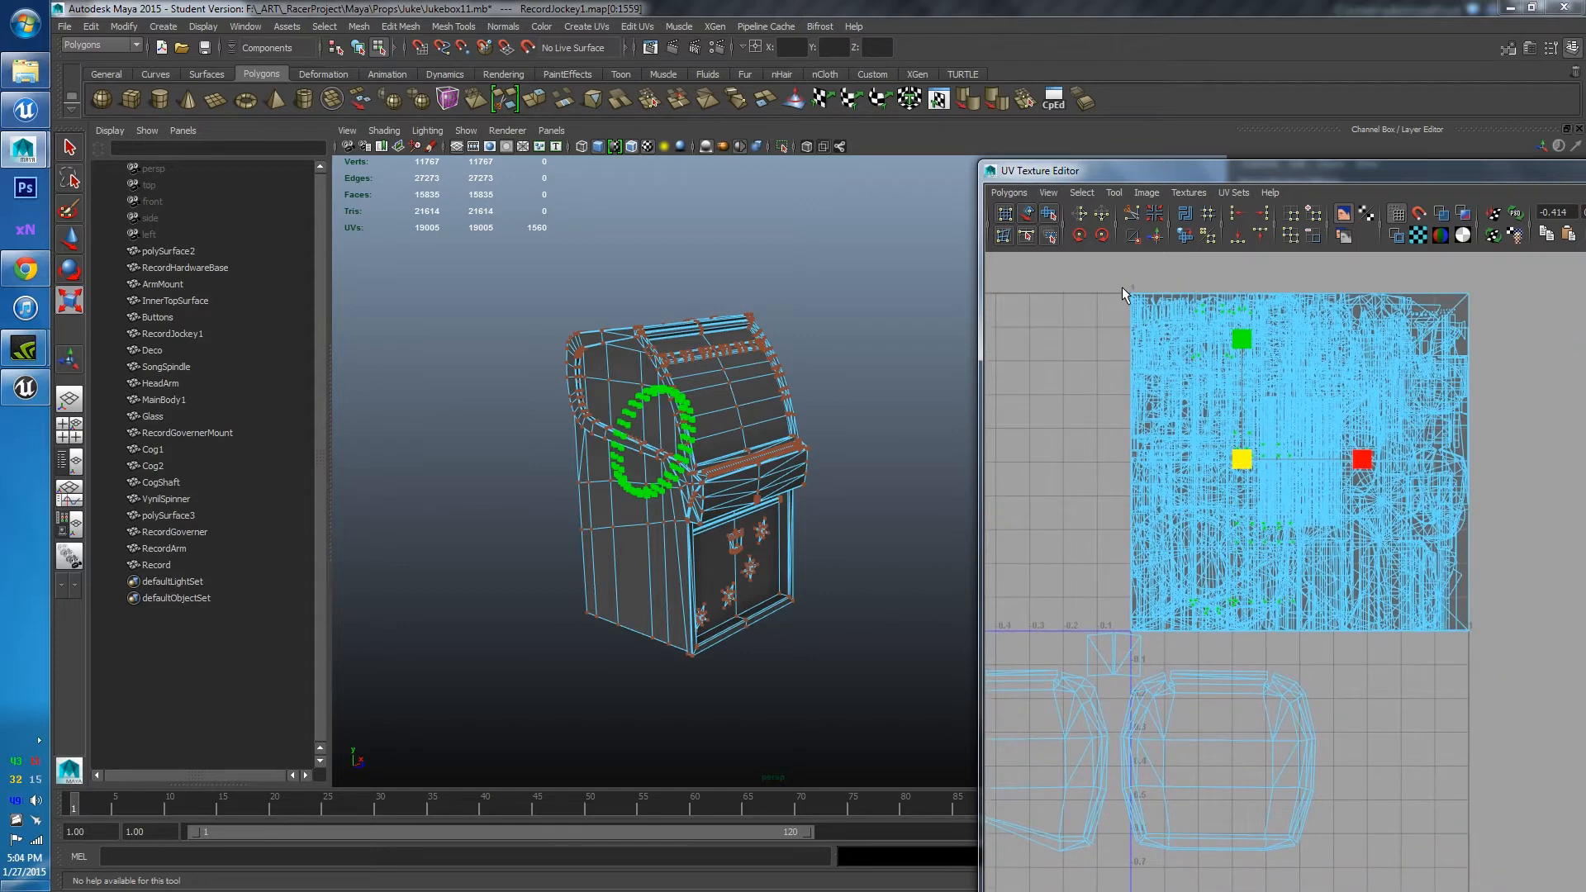
Select the RecordJockey1 UV shells lying below the 0–1 UV square and move them up into it
alt+middle_drag(1328, 691, 1389, 583)
scroll(1388, 583, down, 2)
drag(1423, 704, 1046, 533)
ctrl+right_click(1145, 546)
ctrl+right_drag(1147, 543, 1253, 522)
key(w)
drag(1222, 599, 1375, 371)
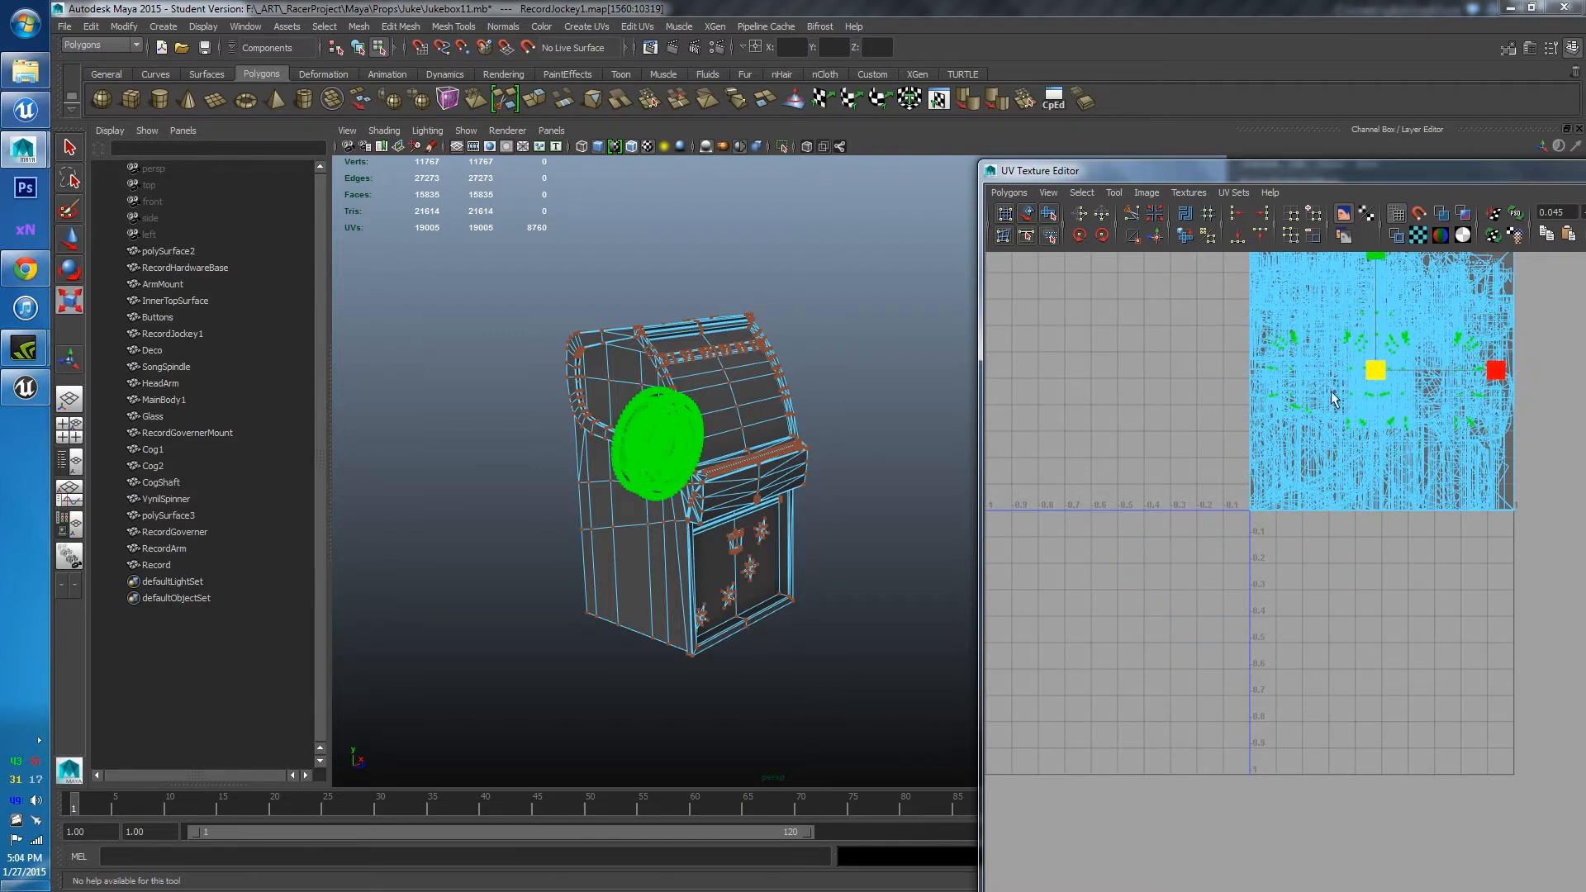
alt+middle_drag(1350, 595, 1325, 707)
key(r)
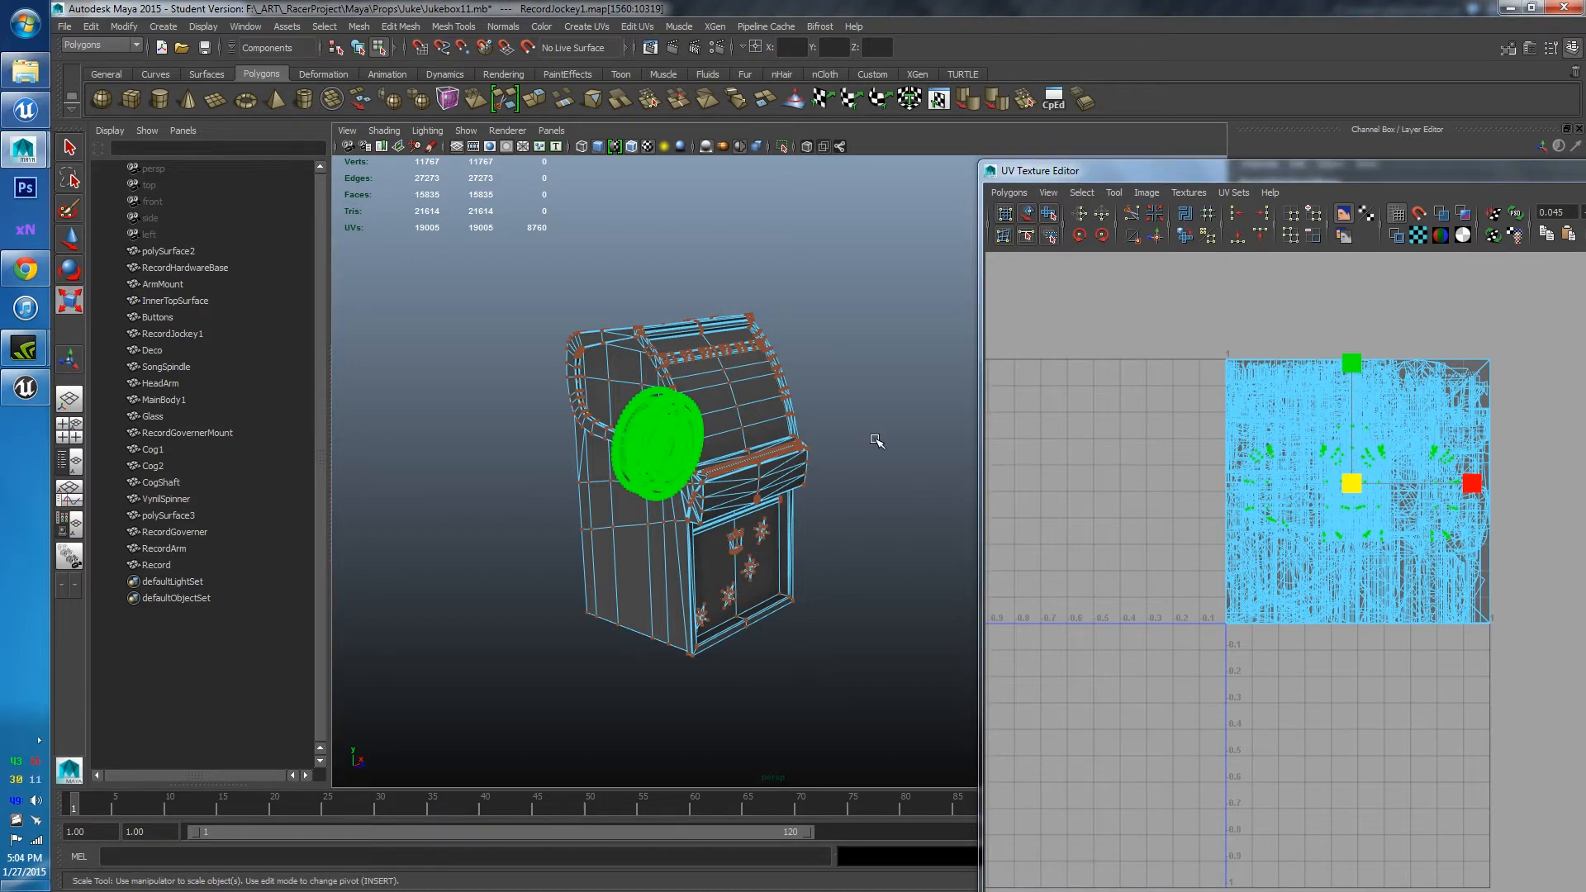
Return to object mode, select the MainBody1 mesh, and bring the whole UV Texture Editor window into view
key(F8)
click(836, 341)
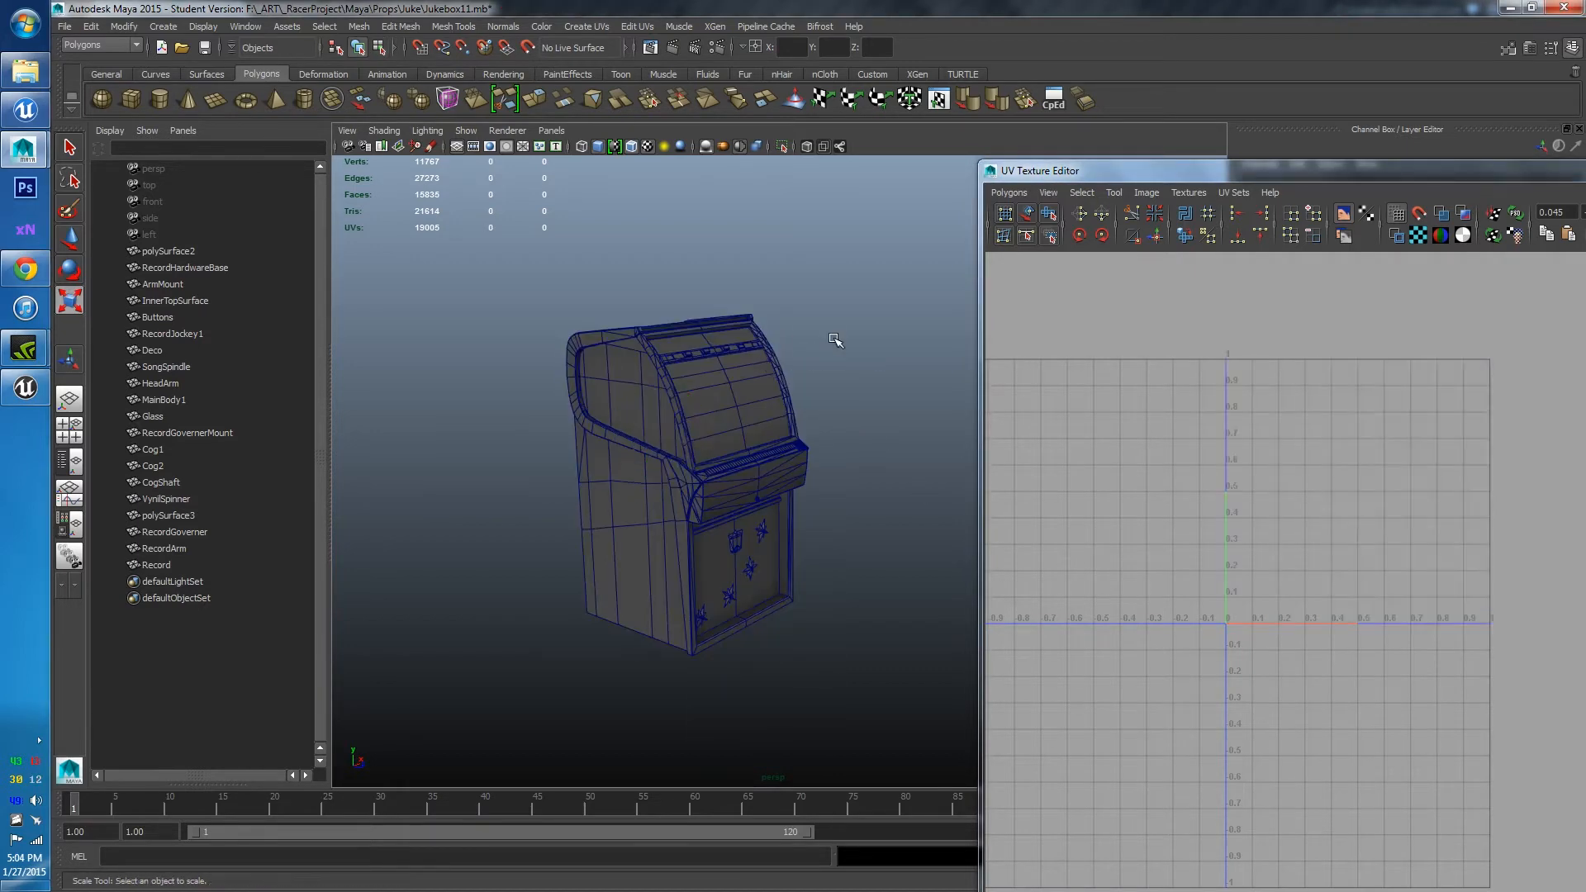
click(692, 413)
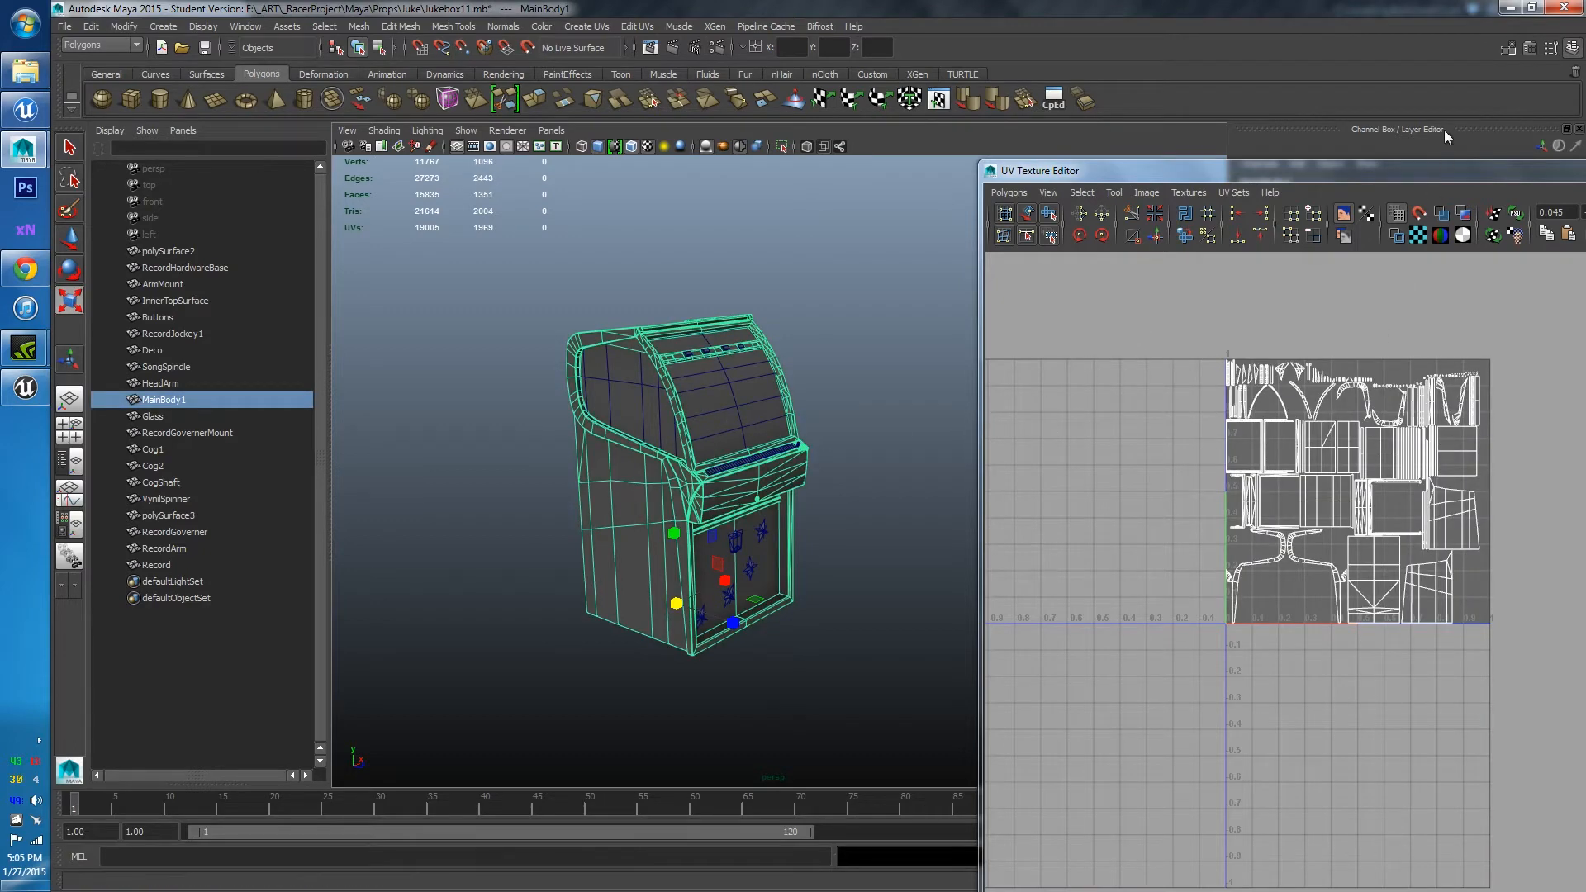
drag(1455, 172, 1241, 218)
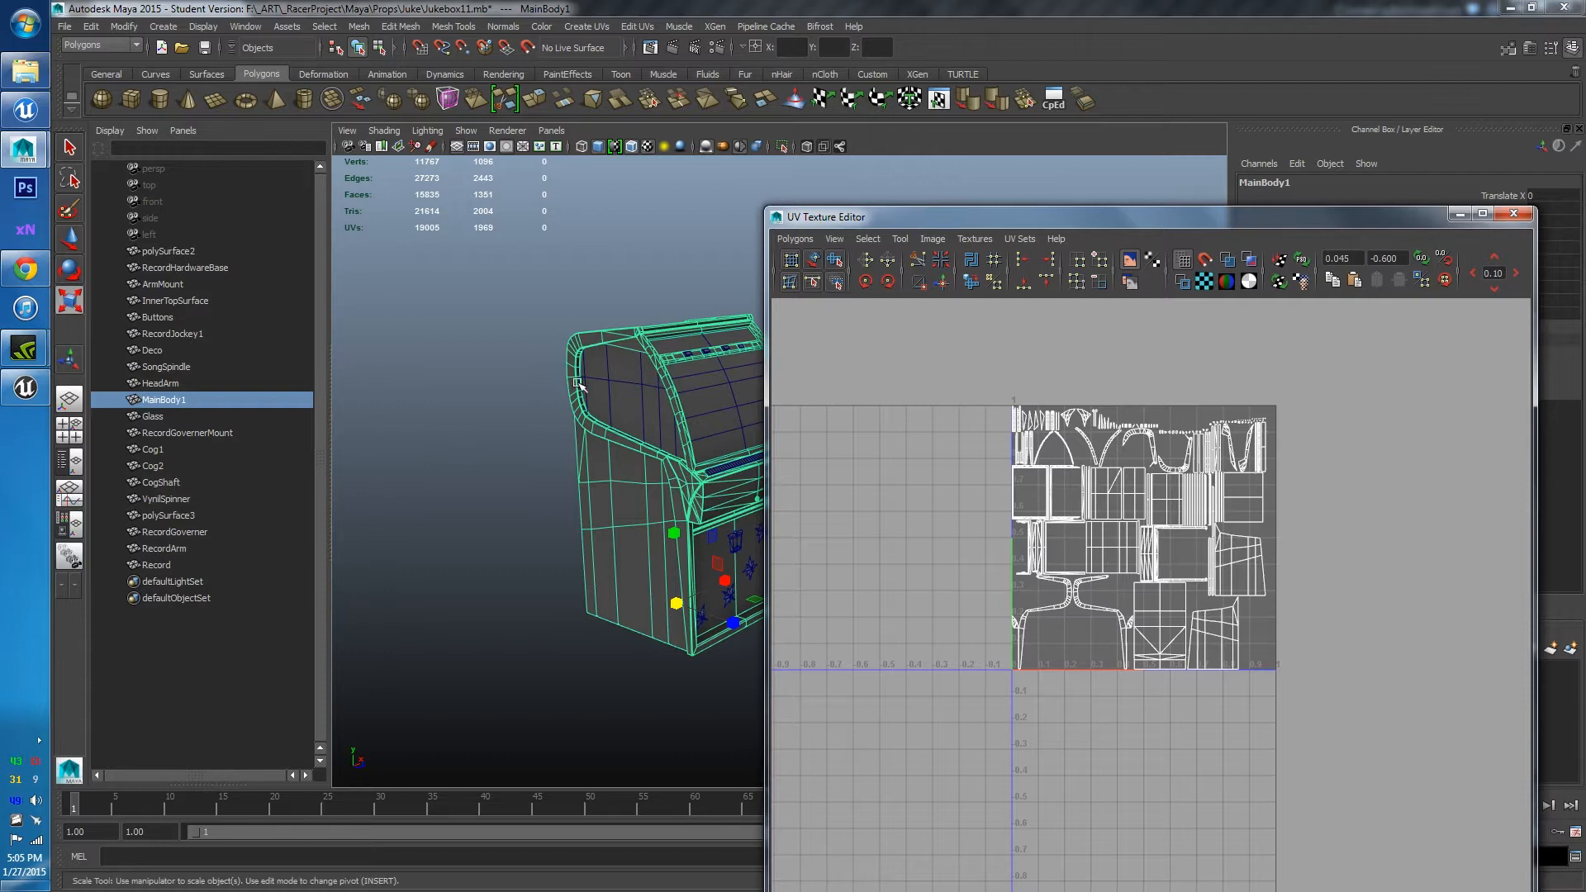
Go through the parts from HeadArm down to RecordGoverner one by one, examining each mesh's layout in the UV Texture Editor
click(533, 384)
click(531, 494)
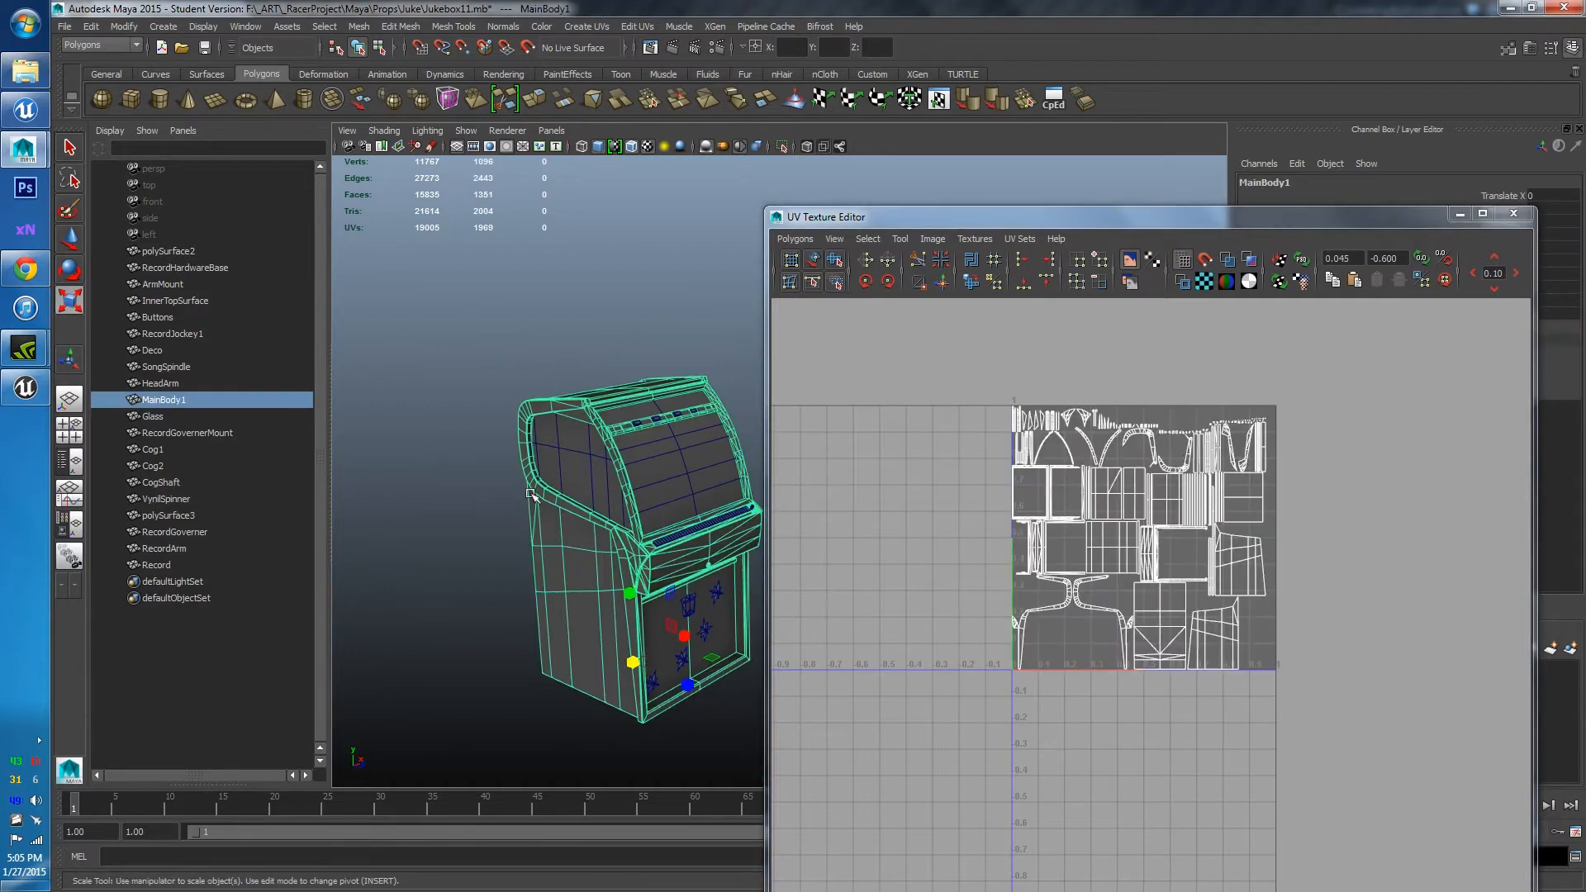
click(161, 385)
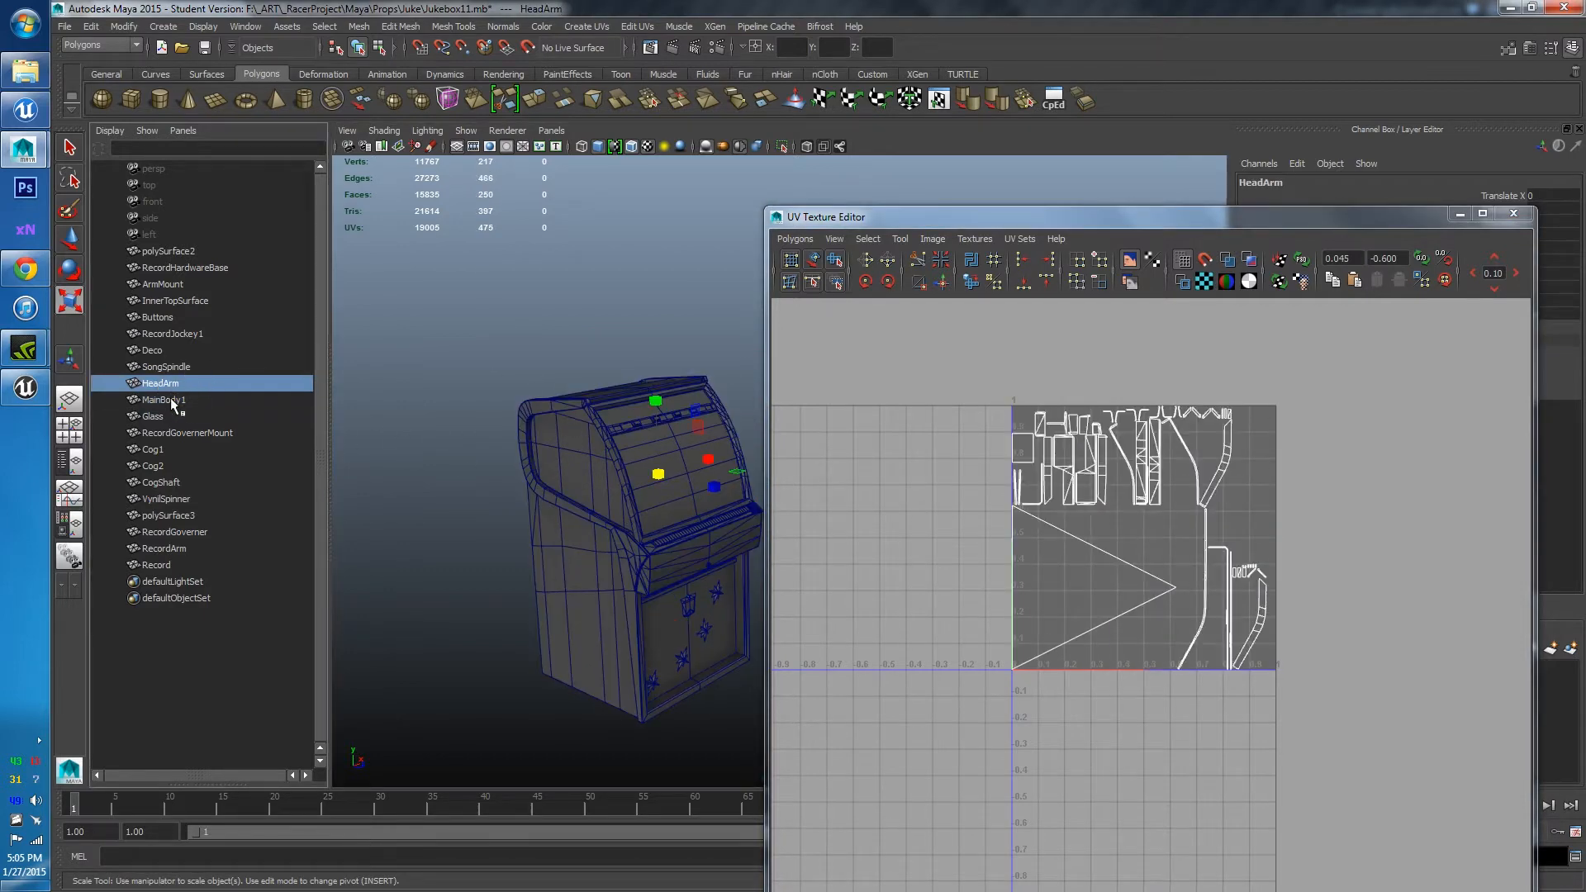
click(170, 414)
click(167, 434)
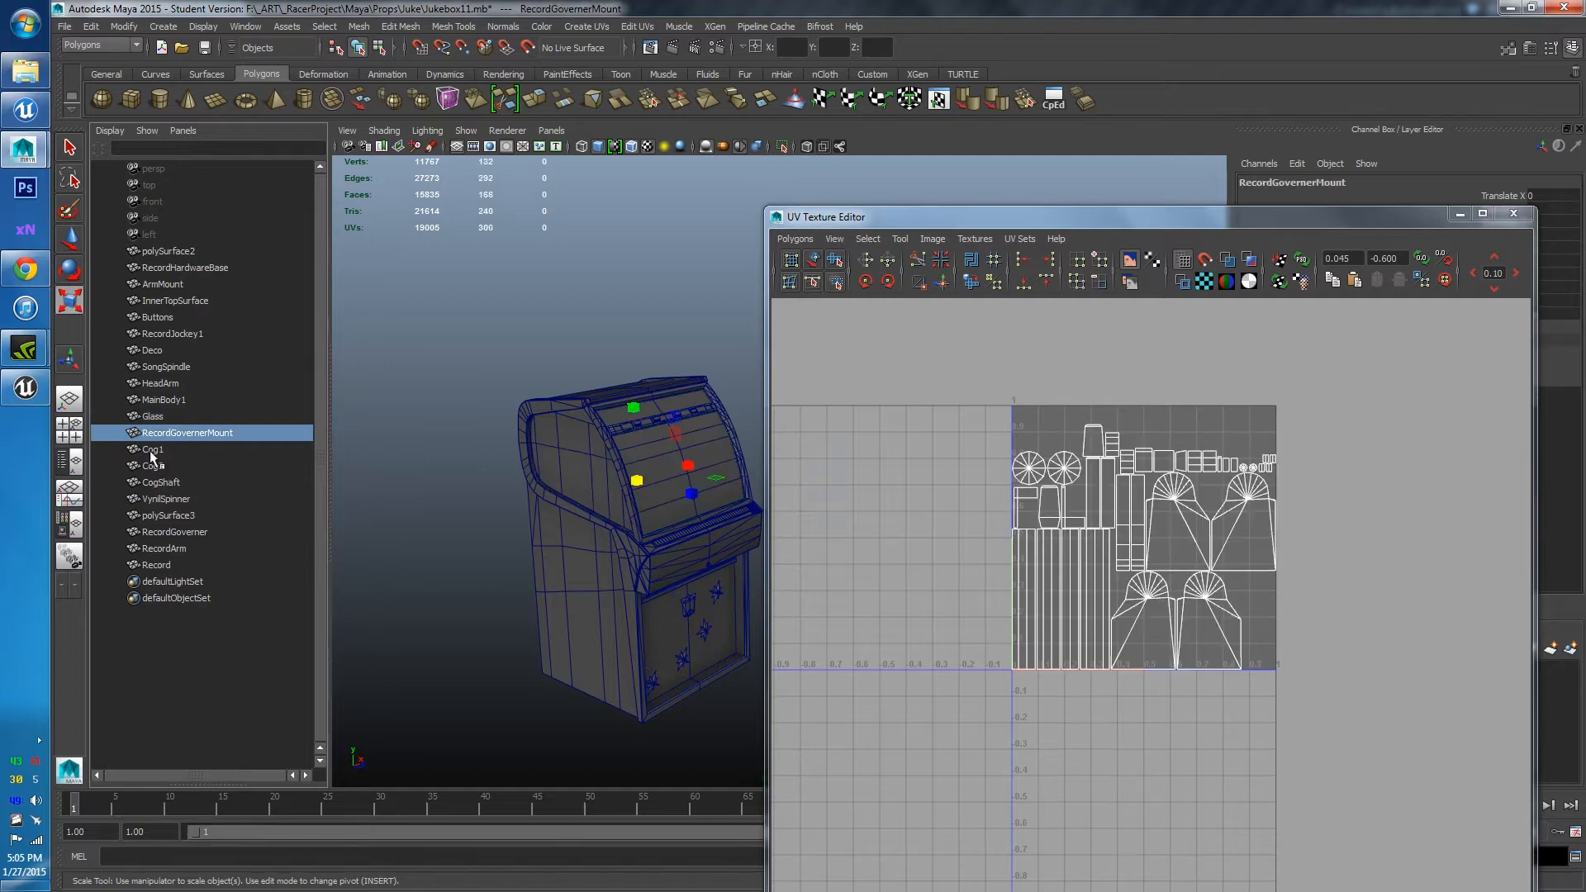
click(152, 454)
click(157, 468)
click(161, 482)
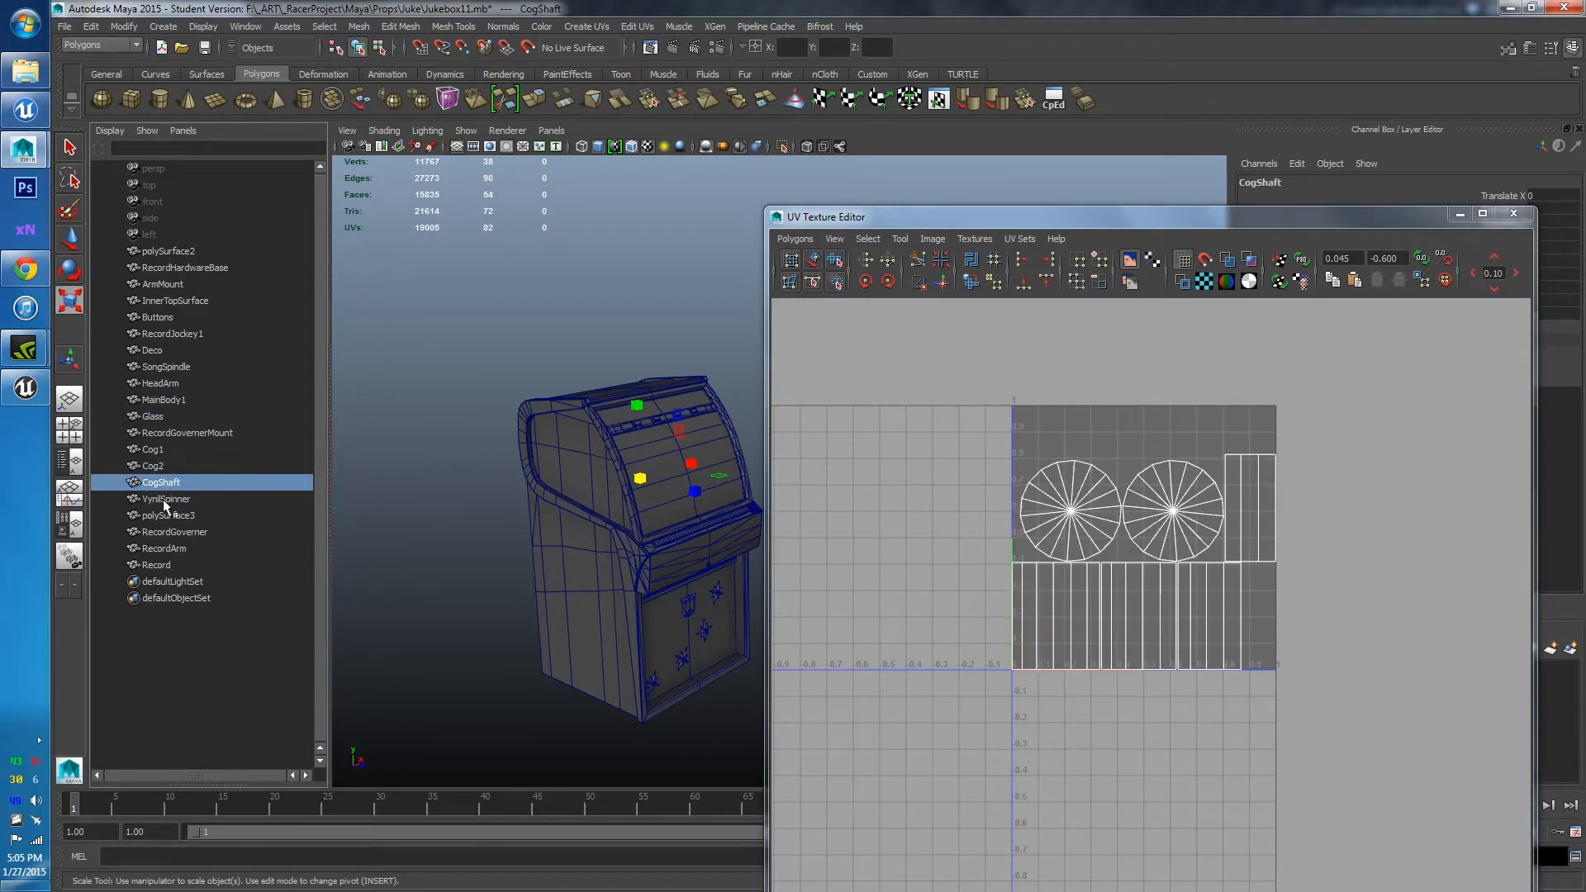
click(165, 499)
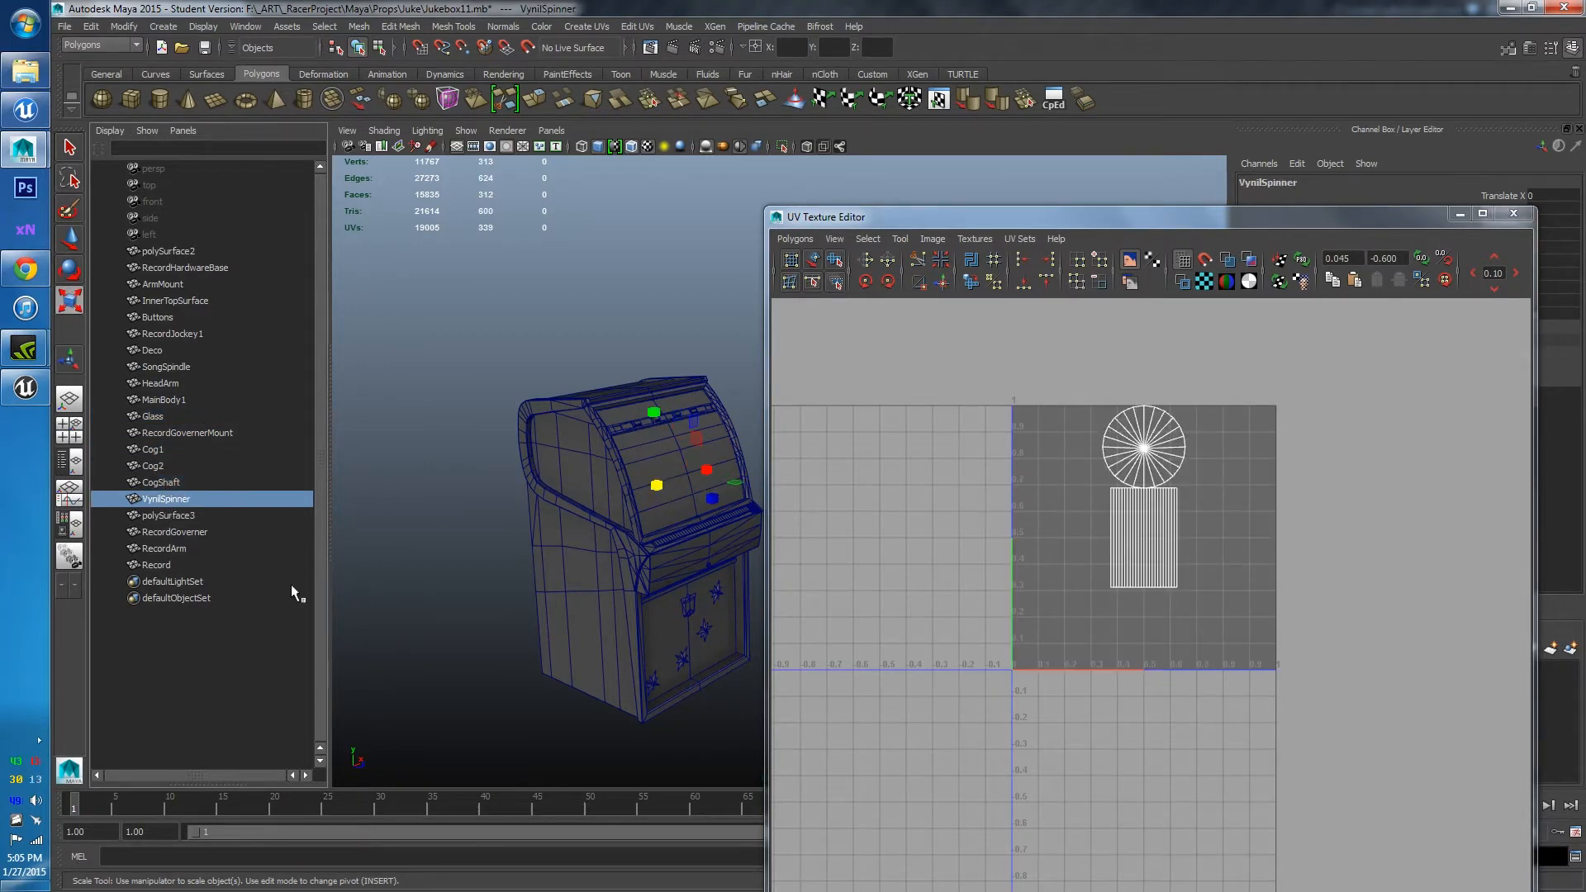
click(169, 516)
click(170, 534)
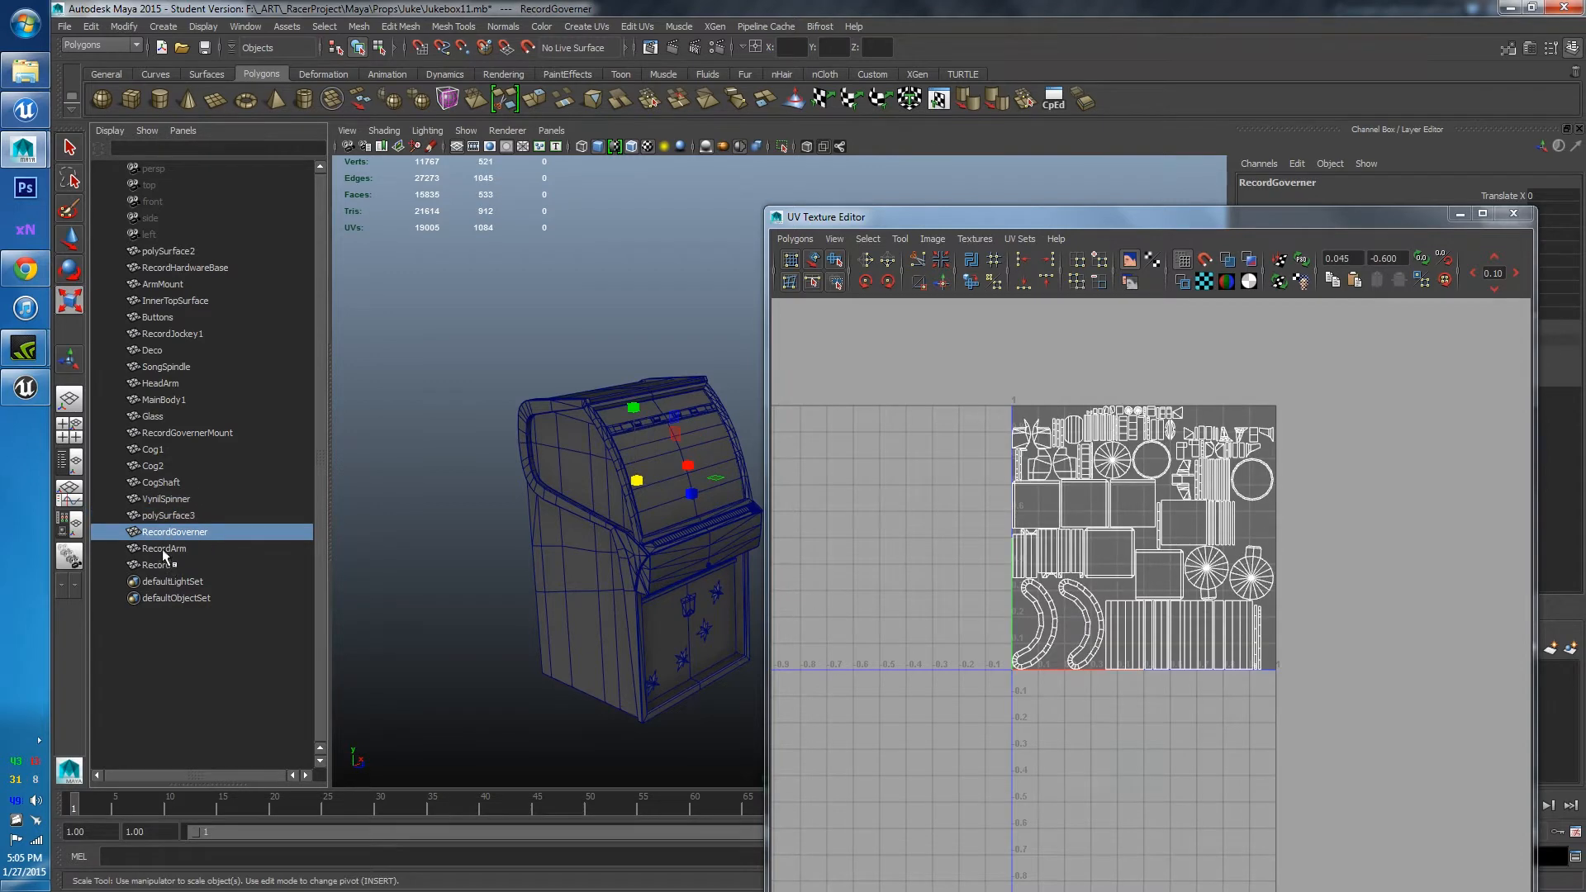
Select the Record mesh, create new UVs for it with Automatic Mapping, and clear the selection
click(162, 562)
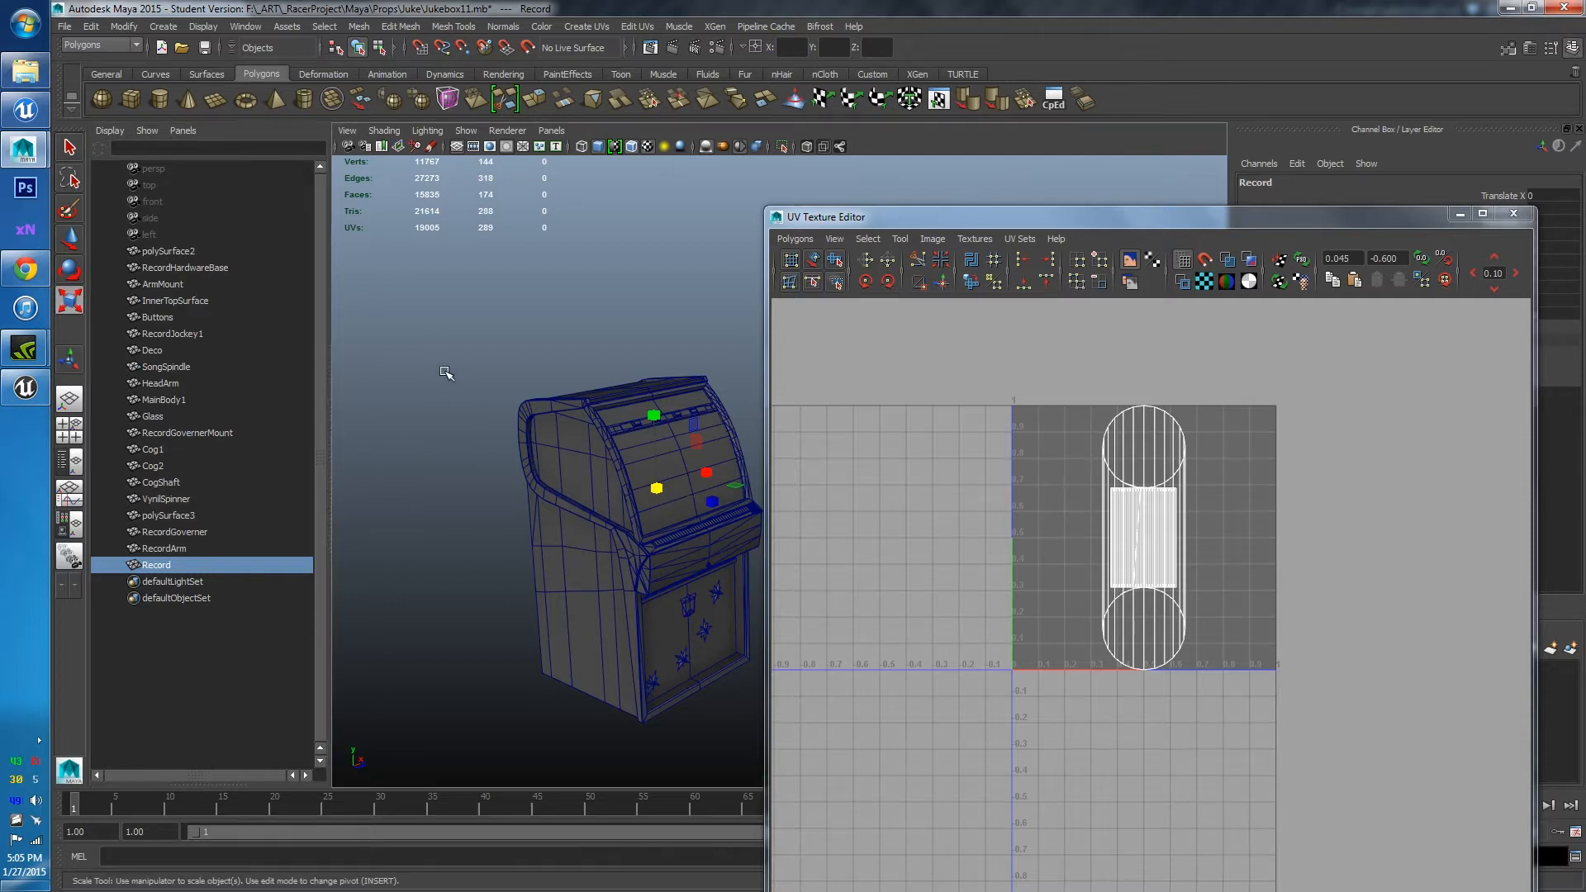
click(586, 27)
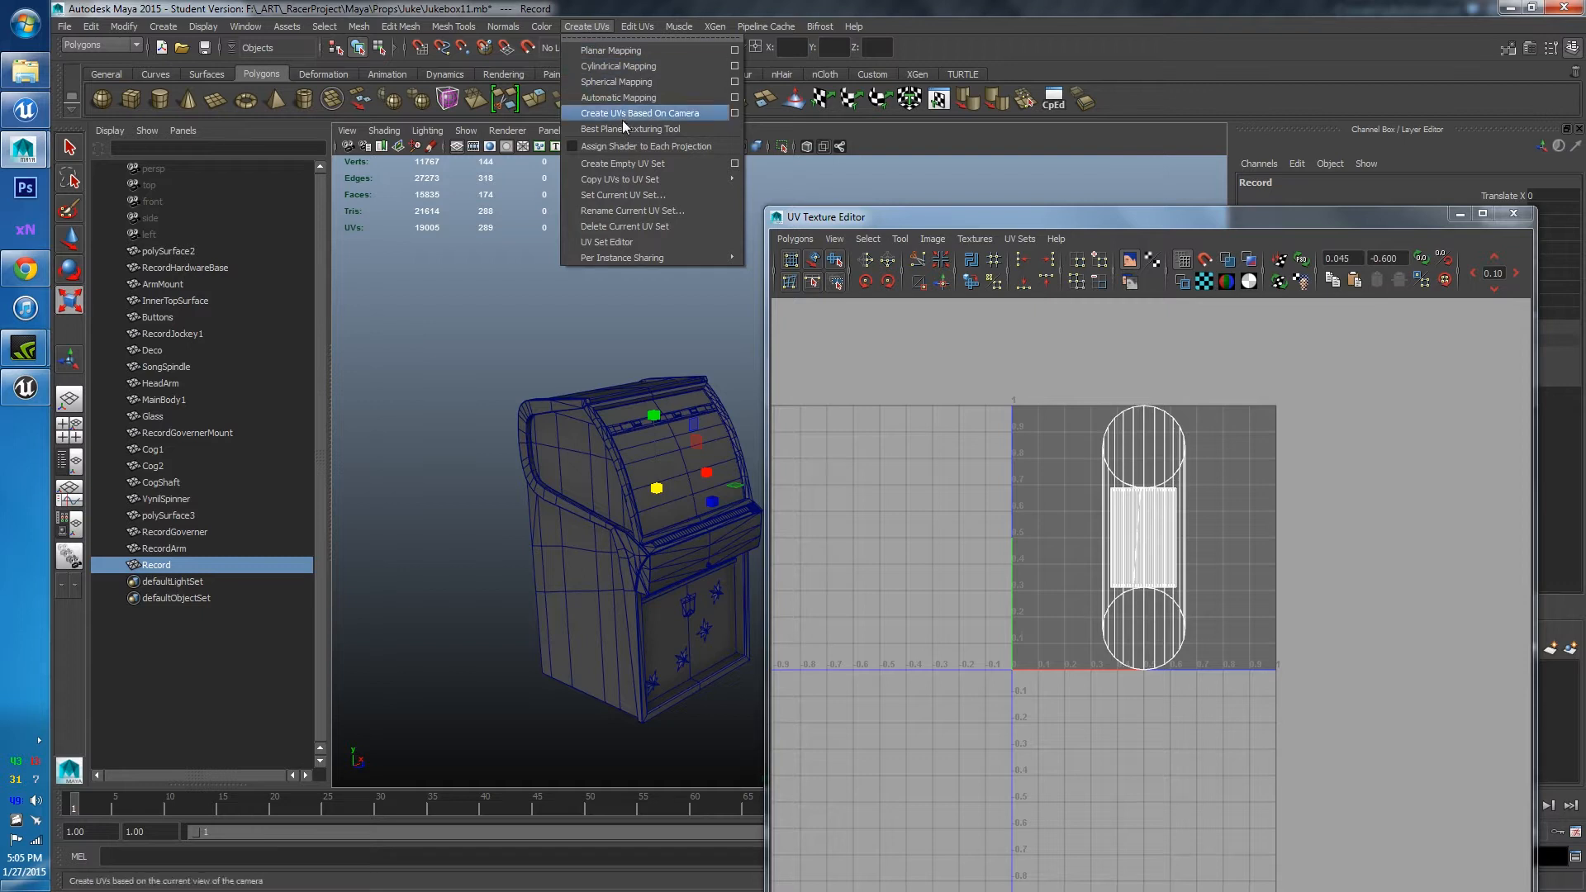
click(622, 97)
click(540, 302)
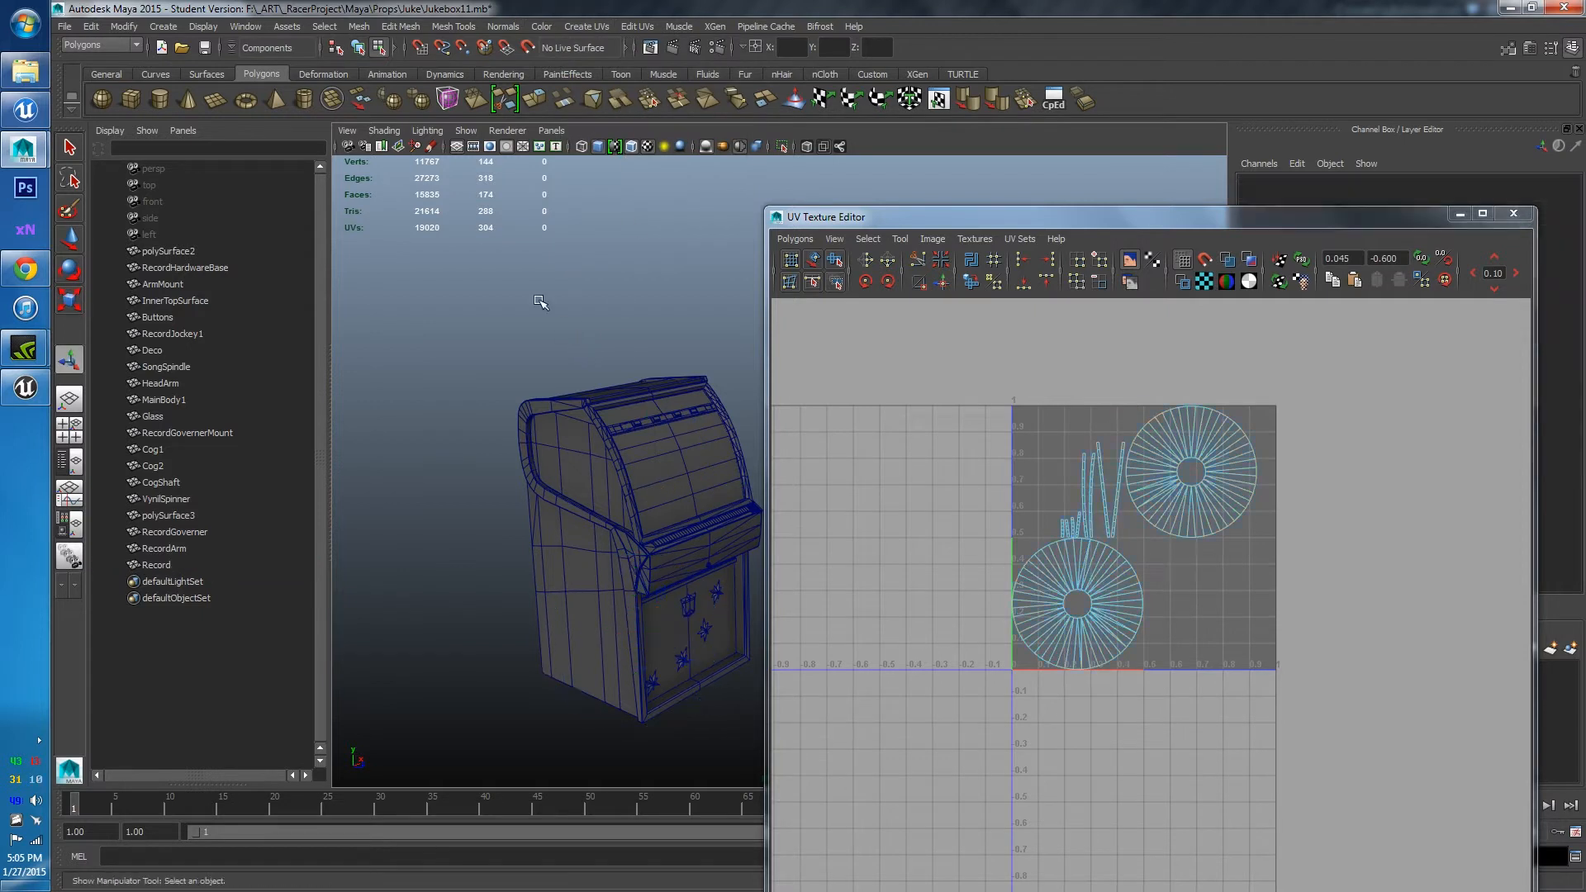
Select polySurface2 to examine its UV layout against the 0–1 square, and clear the selection
click(165, 251)
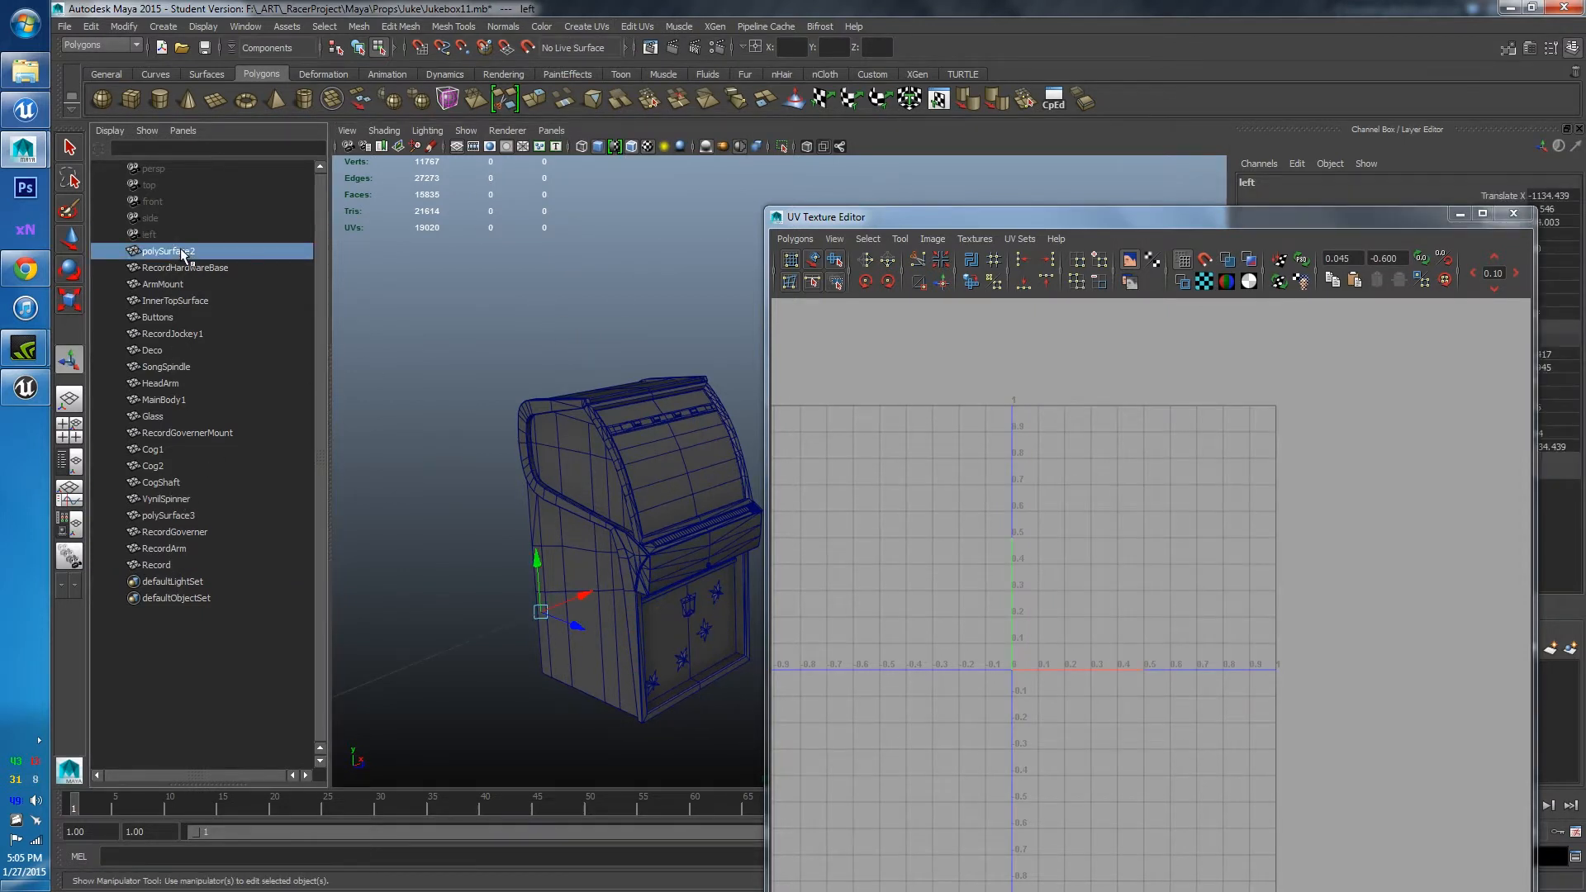
alt+drag(628, 479, 607, 477)
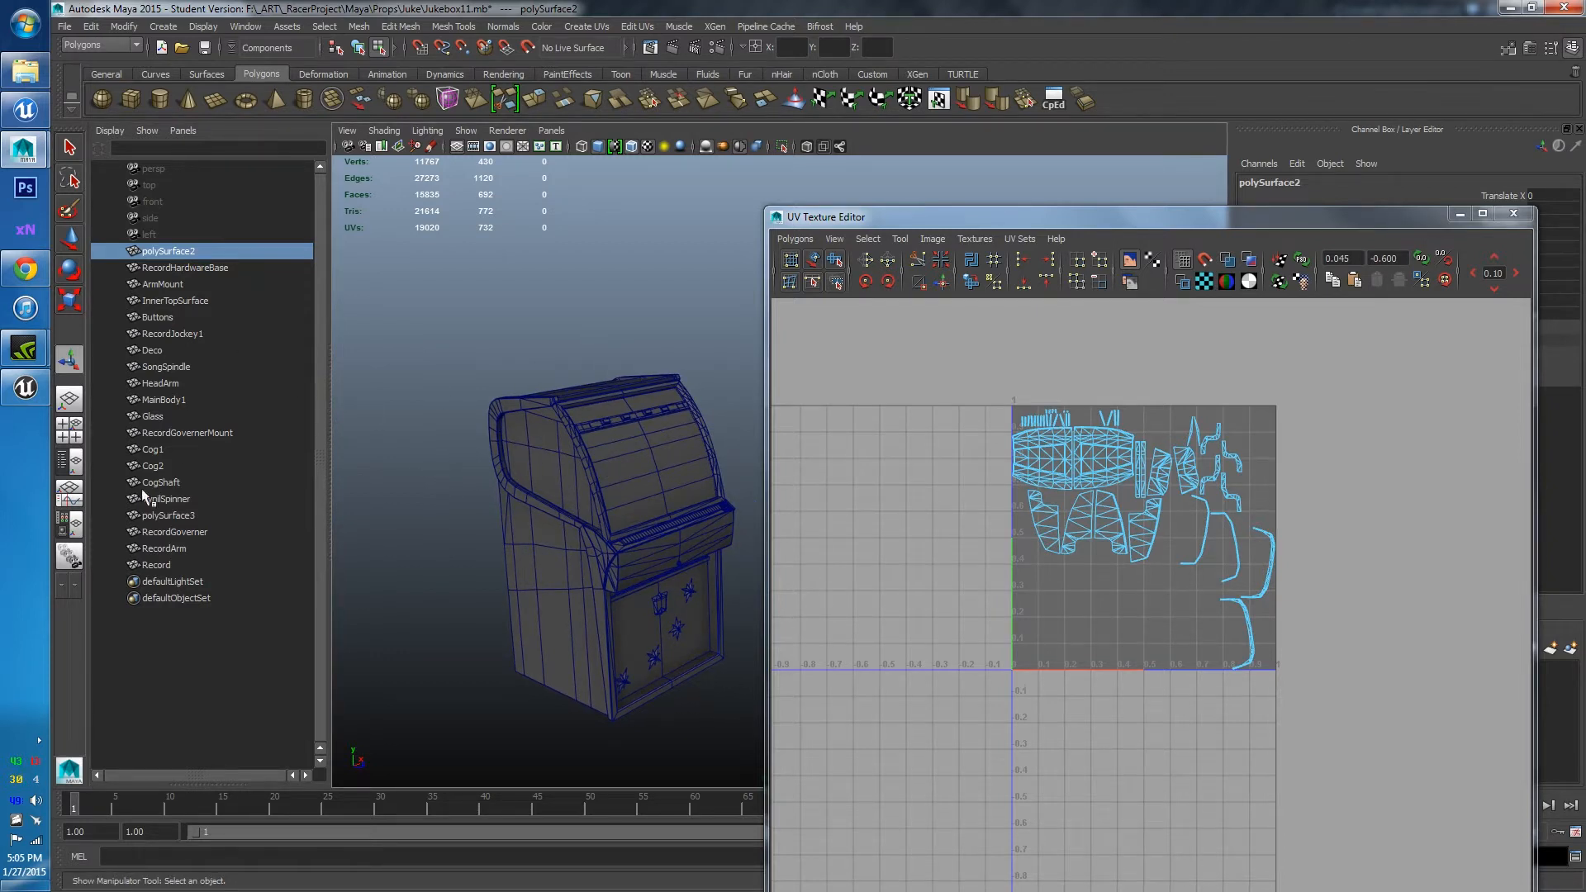
click(438, 295)
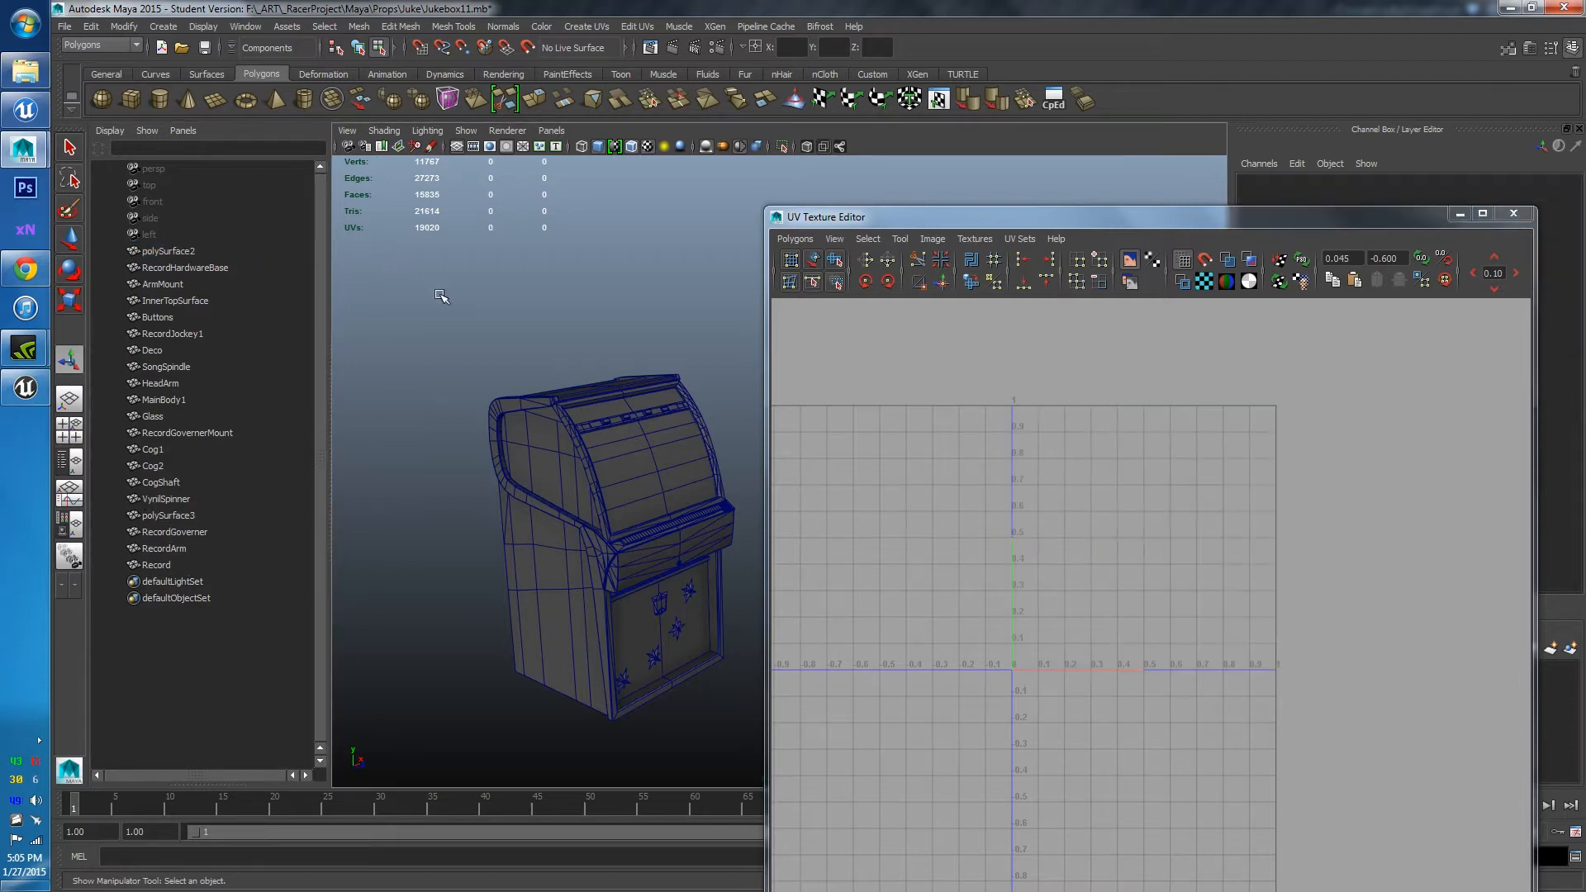
Minimize the UV Texture Editor, return to object mode, and isolate the MainBody1 mesh in the viewport
click(1461, 217)
alt+middle_drag(588, 432, 713, 377)
scroll(717, 483, up, 4)
click(720, 527)
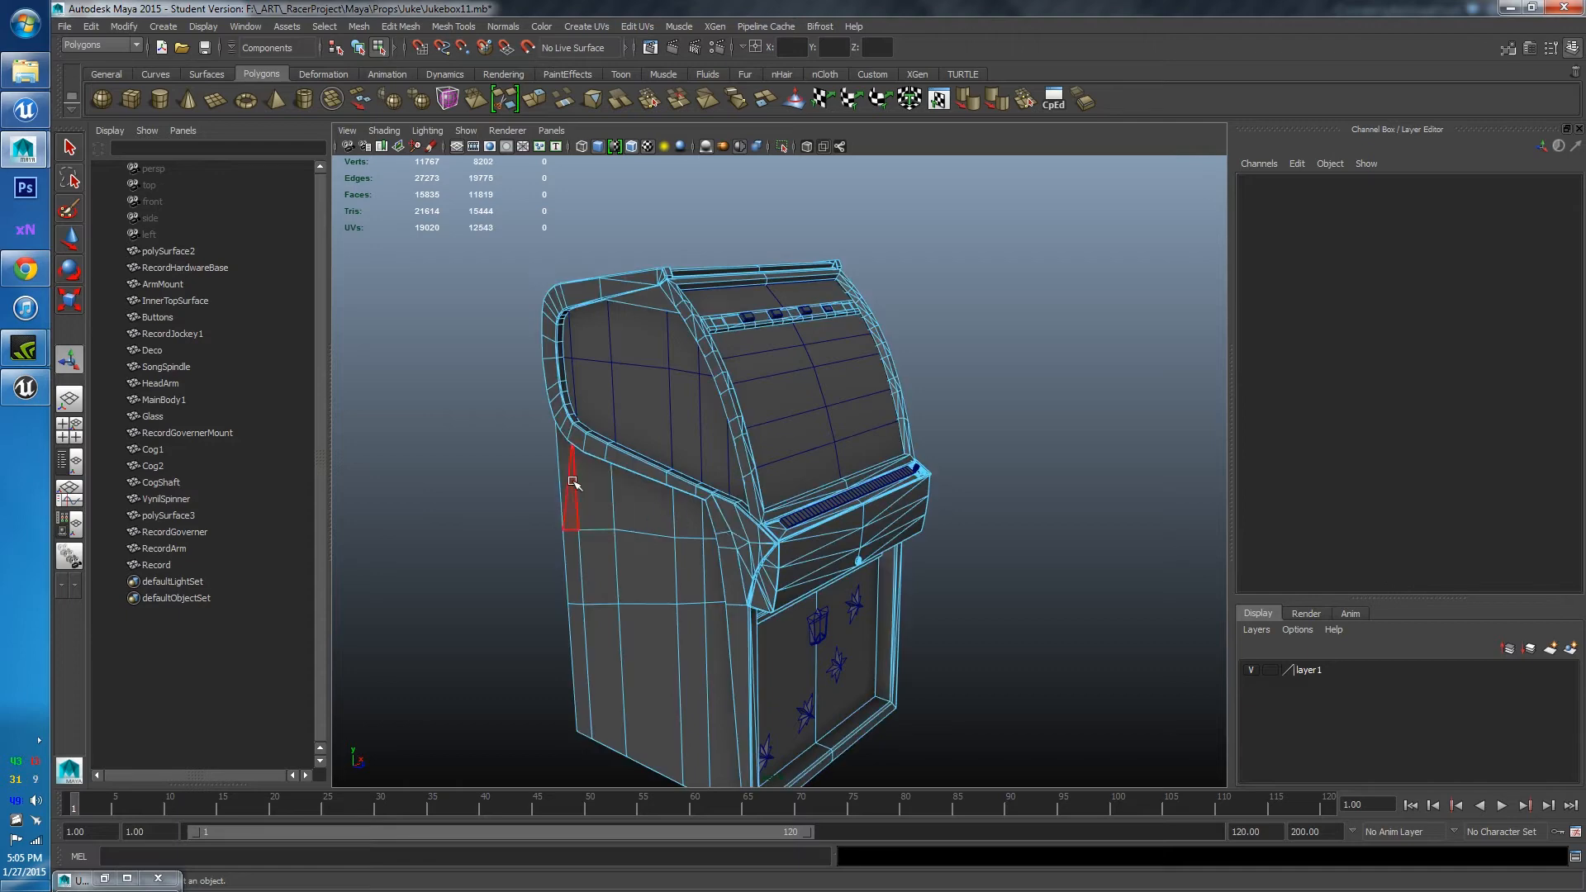
right_drag(732, 514, 768, 498)
click(610, 549)
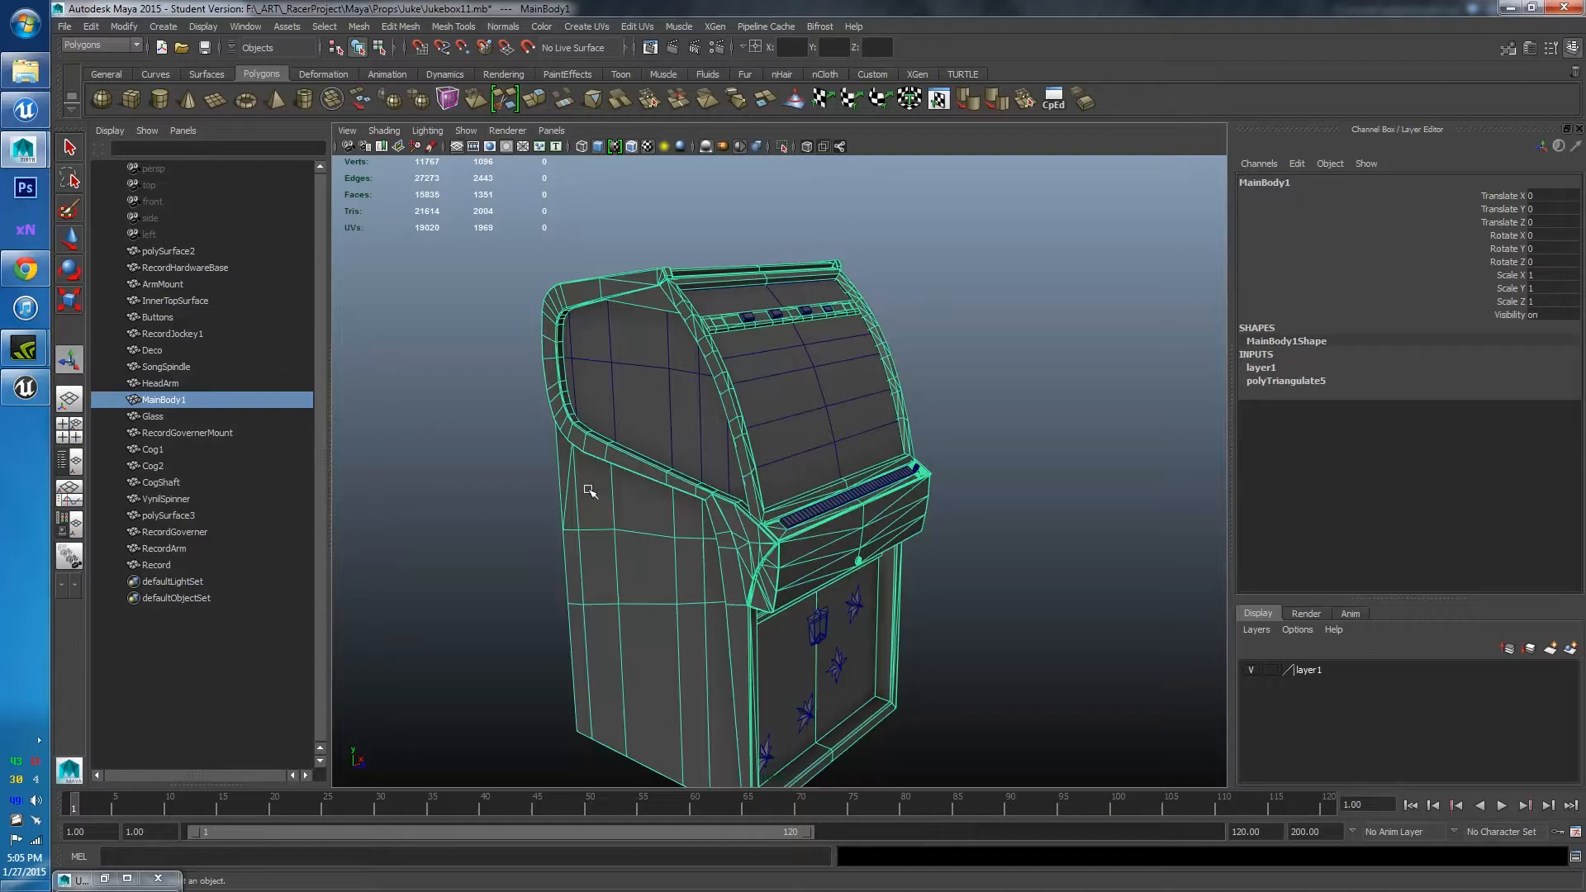
alt+drag(590, 488, 570, 456)
click(782, 147)
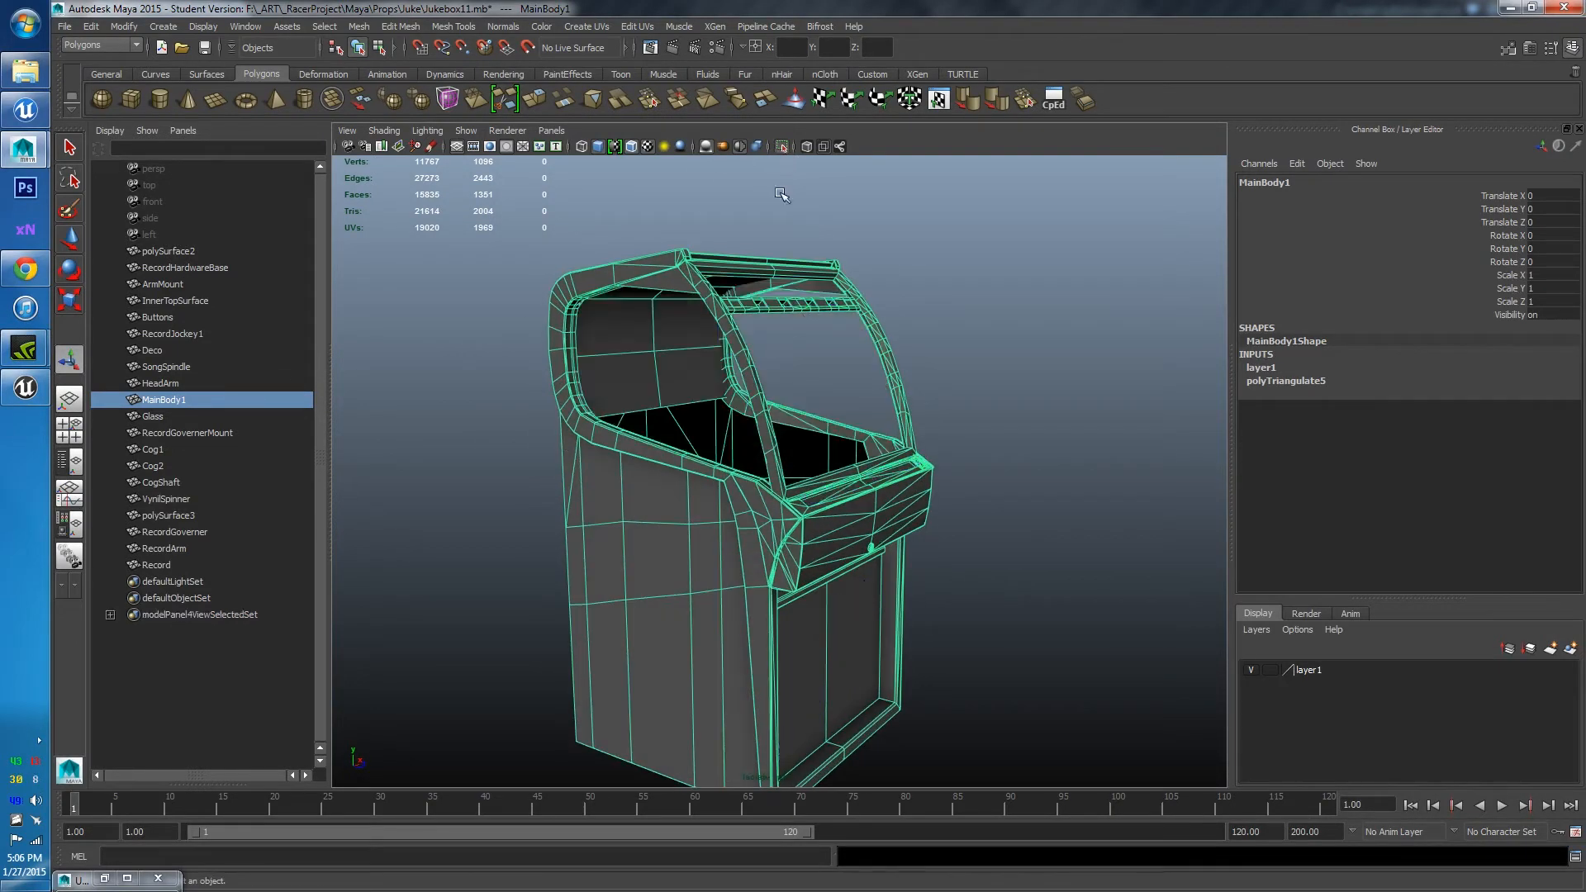
Deselect the isolated MainBody1 and examine its side panels, trim and front corner from both sides
alt+drag(763, 412, 702, 444)
click(942, 426)
alt+drag(882, 517, 726, 486)
scroll(619, 538, up, 5)
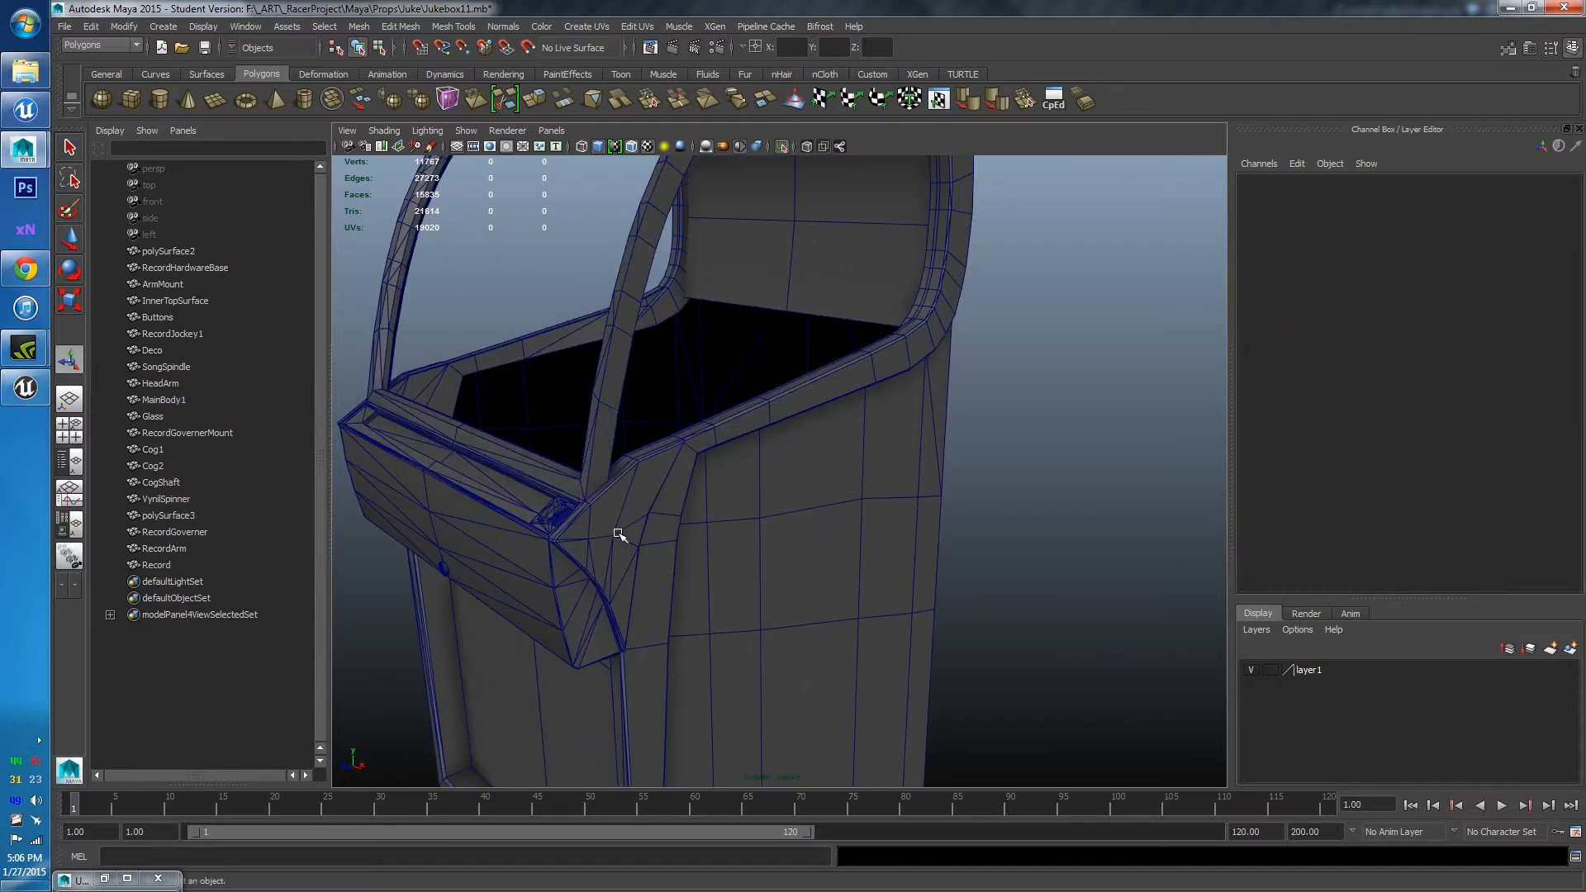
alt+drag(620, 538, 871, 445)
scroll(883, 449, down, 3)
alt+drag(769, 454, 749, 395)
scroll(833, 484, down, 5)
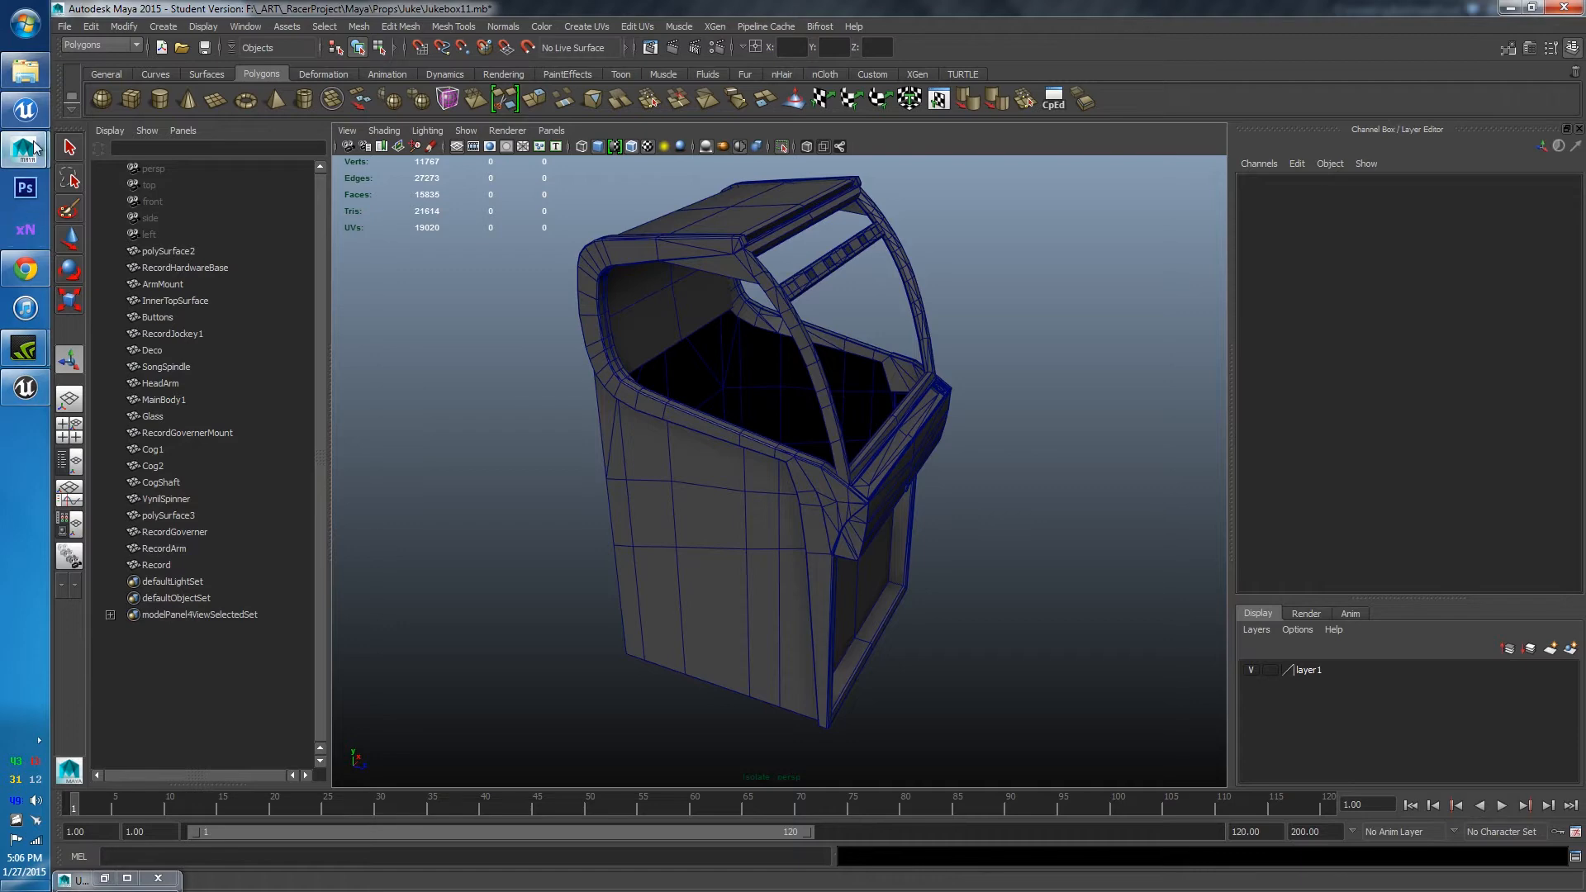
Switch to the Jukebox reference folder in Windows Explorer and open the photo jukebox-rock-ola-modell-1458-vj047-33
click(24, 71)
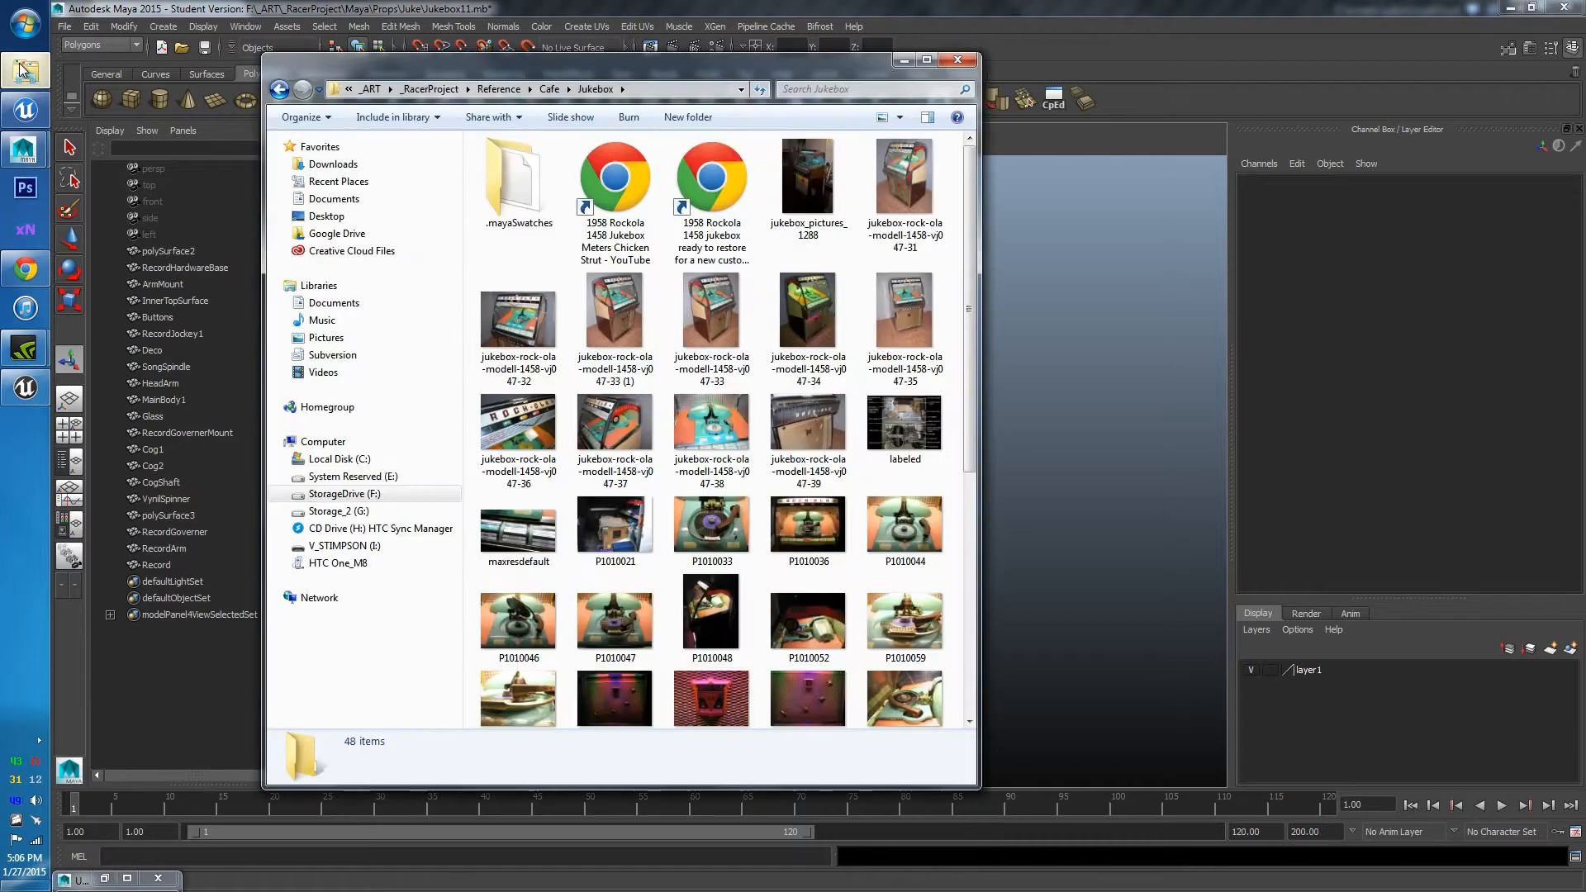
click(712, 331)
key(Return)
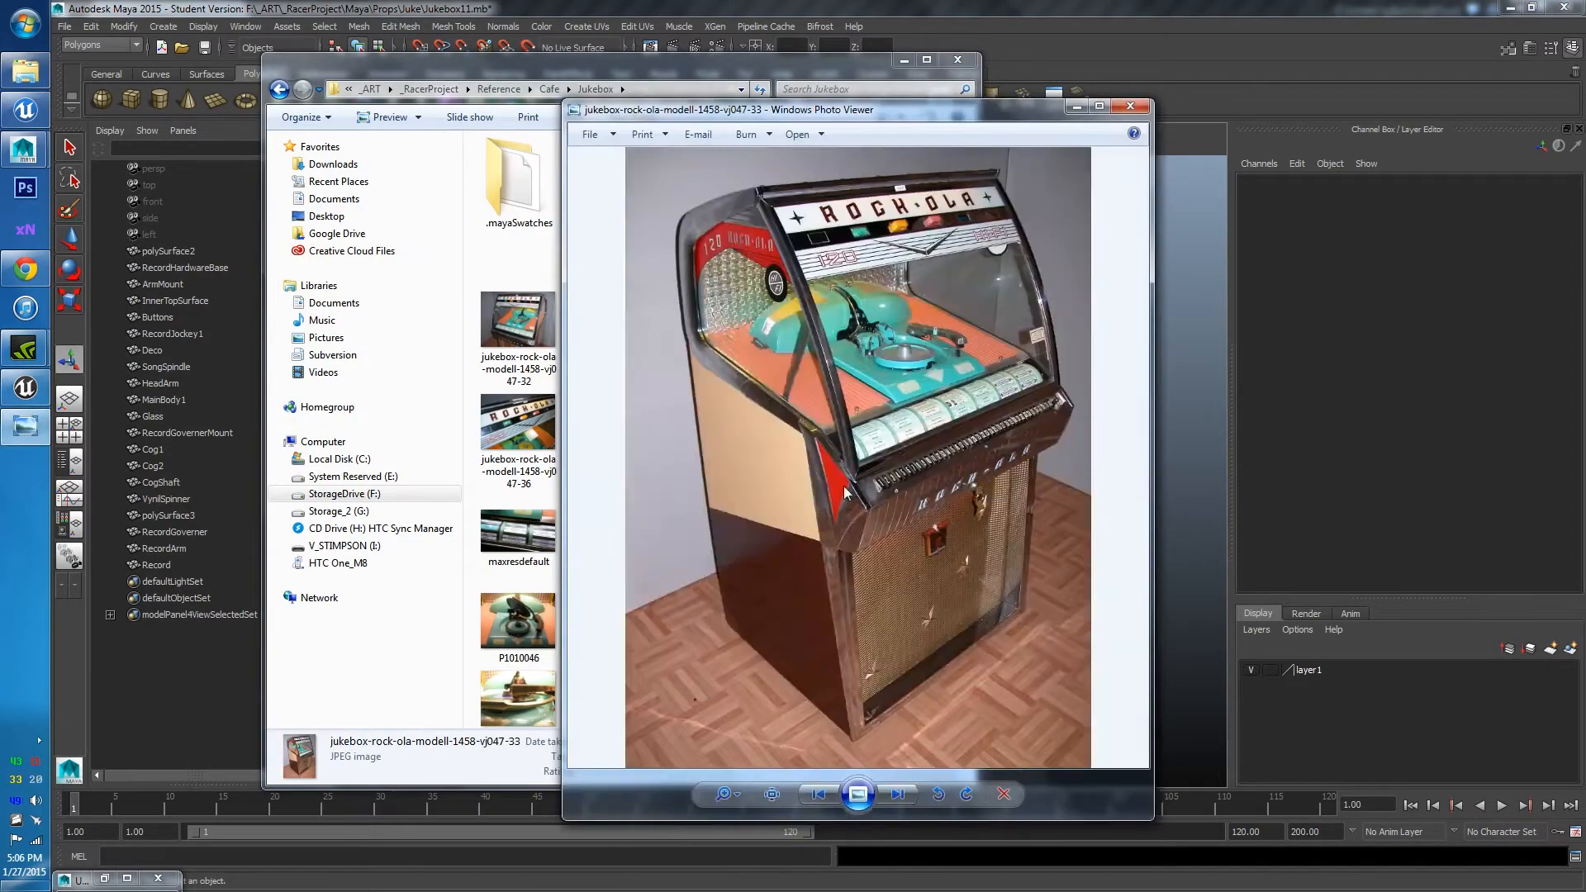
Examine the side panels, dark trim, front grille and glass frame in the reference photo, and return to Maya
scroll(888, 442, up, 2)
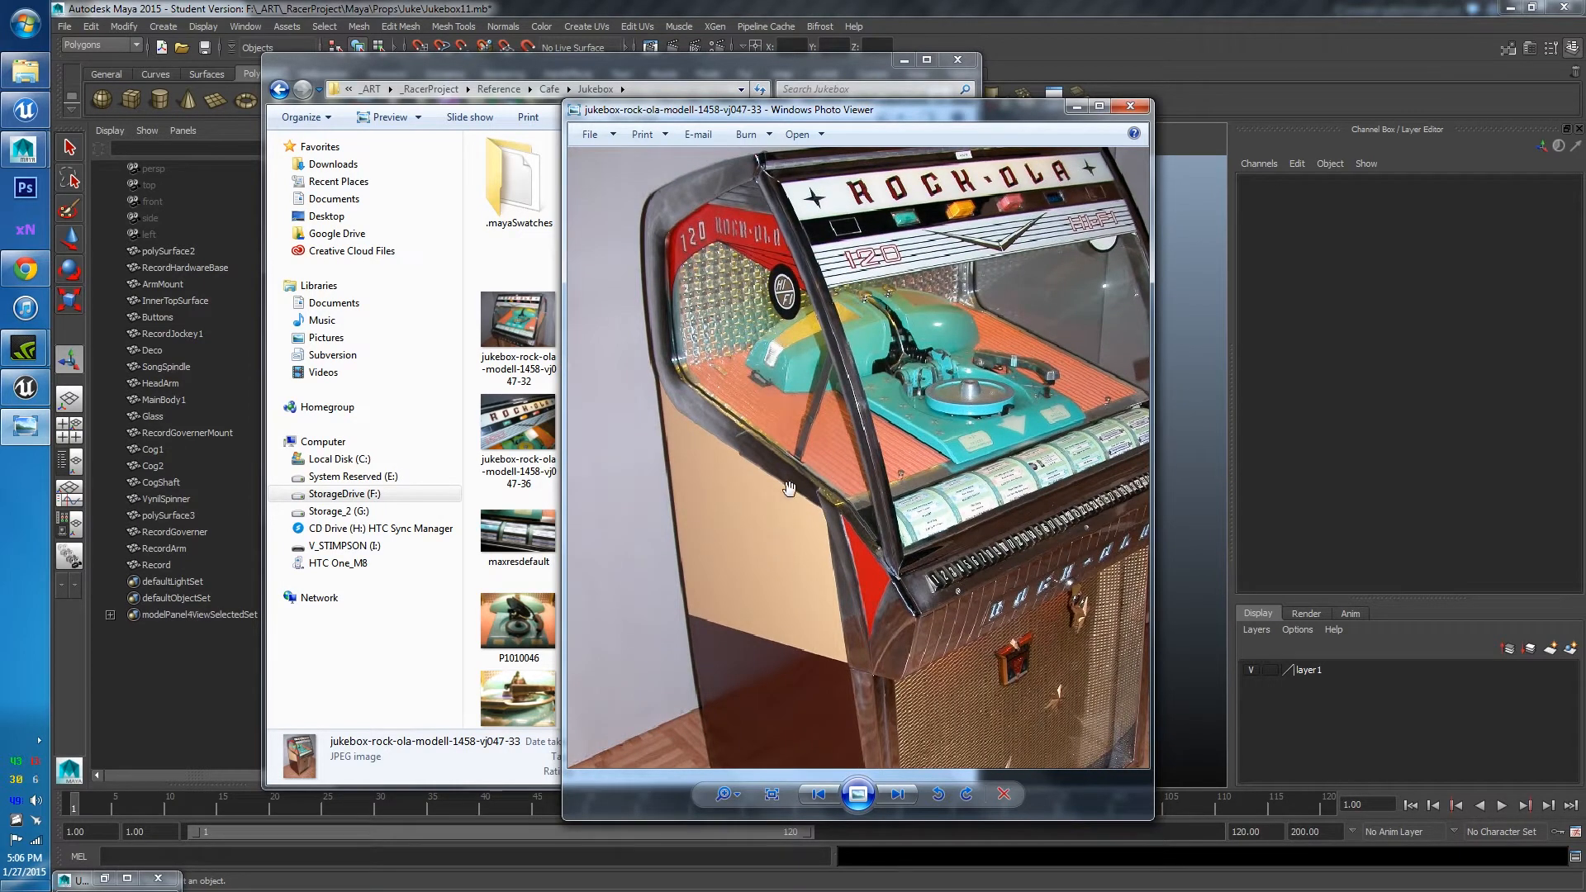
drag(814, 481, 804, 445)
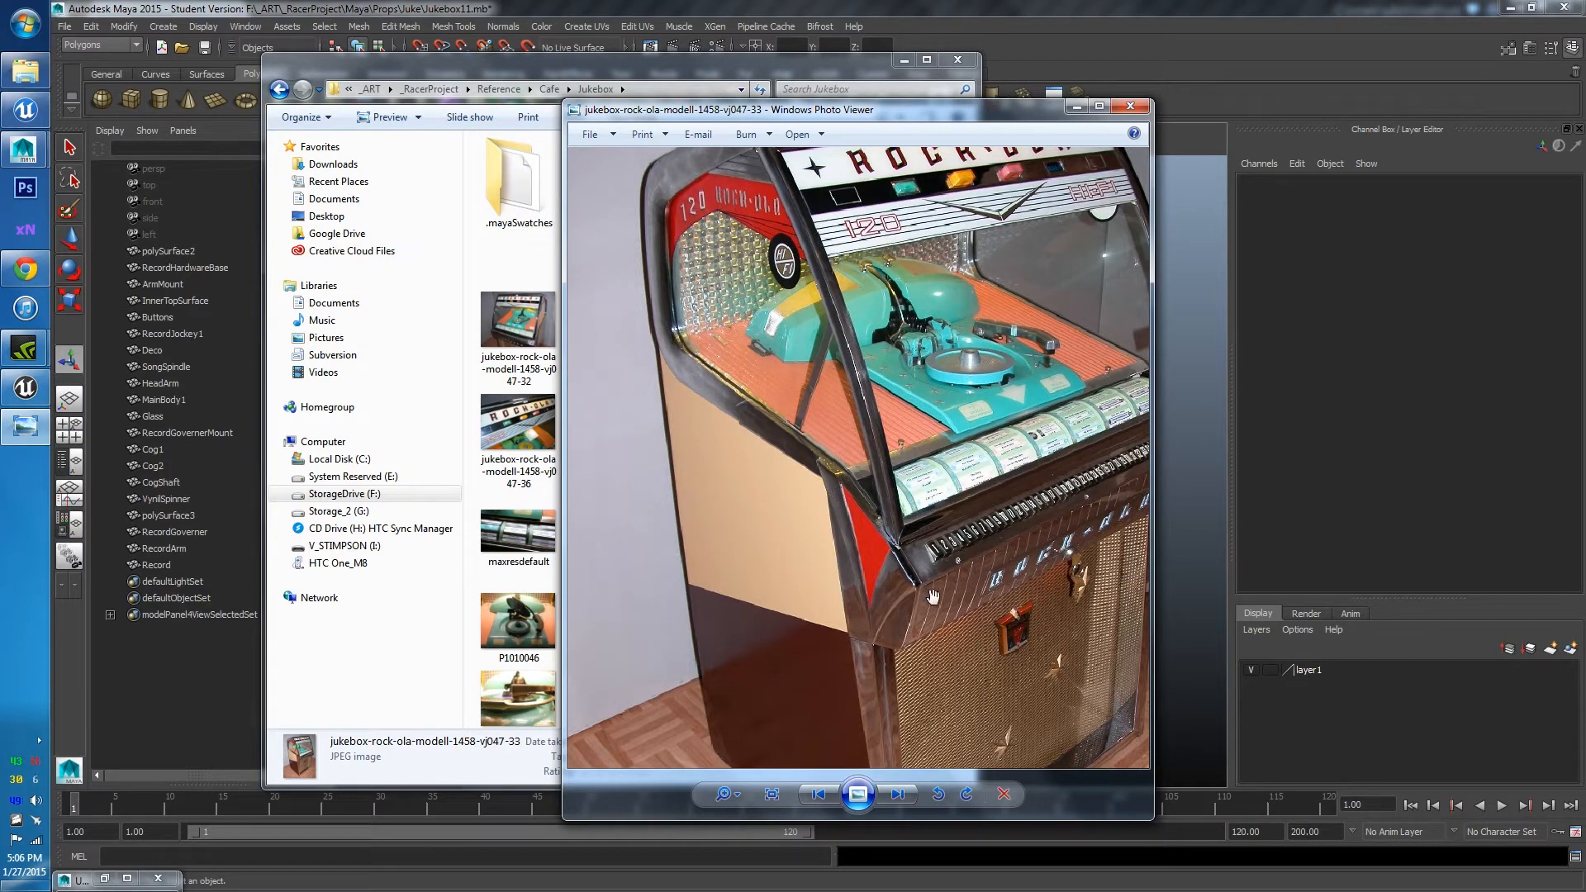
drag(935, 618, 875, 495)
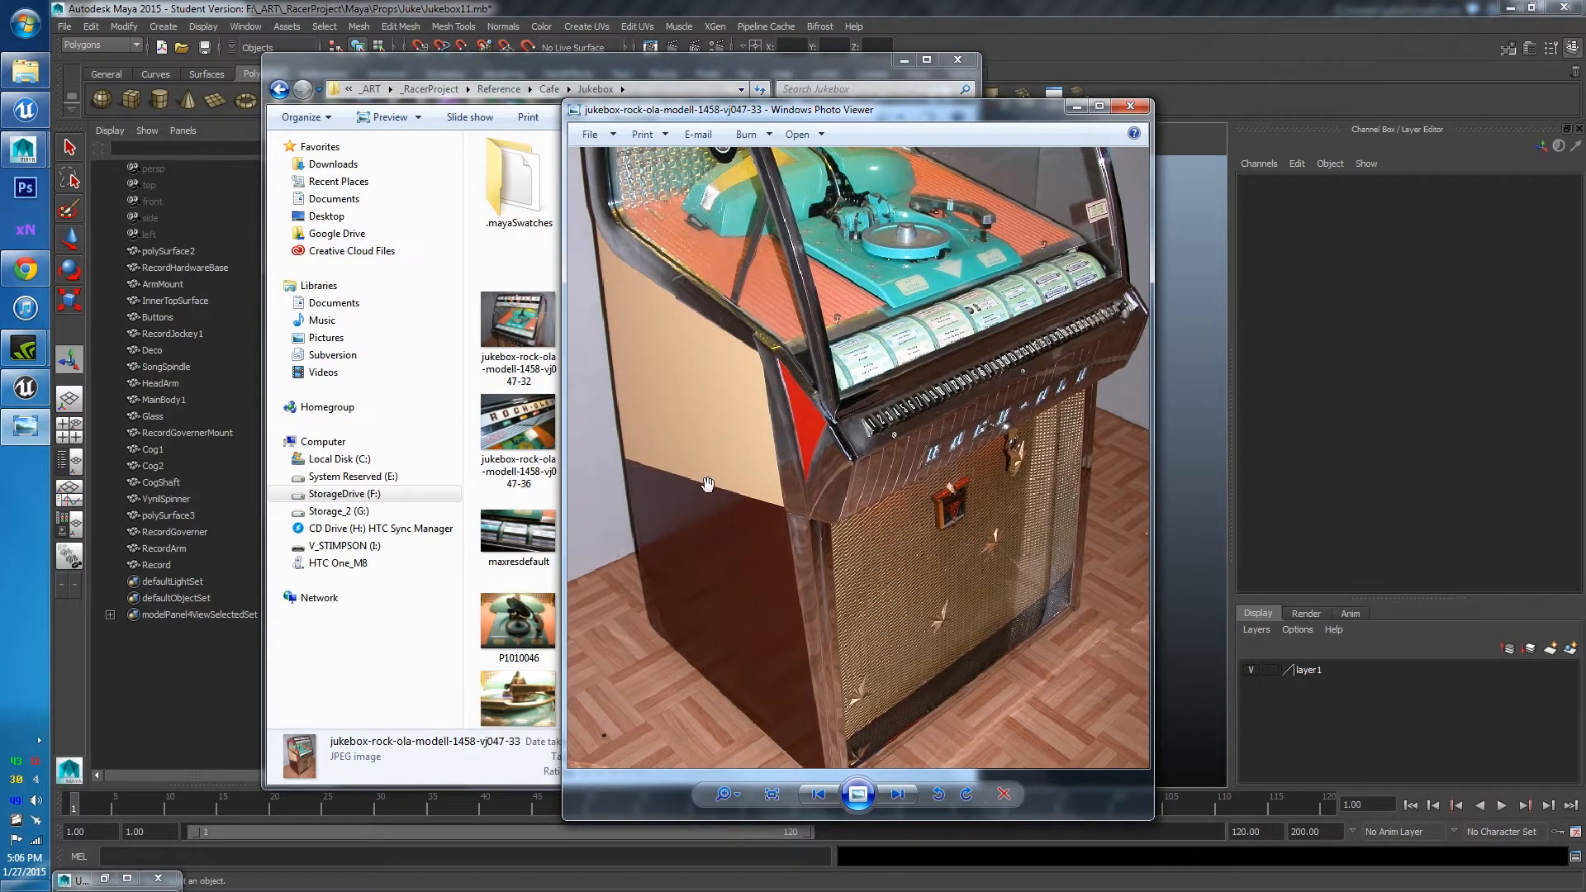
drag(709, 401, 751, 549)
drag(965, 394, 903, 462)
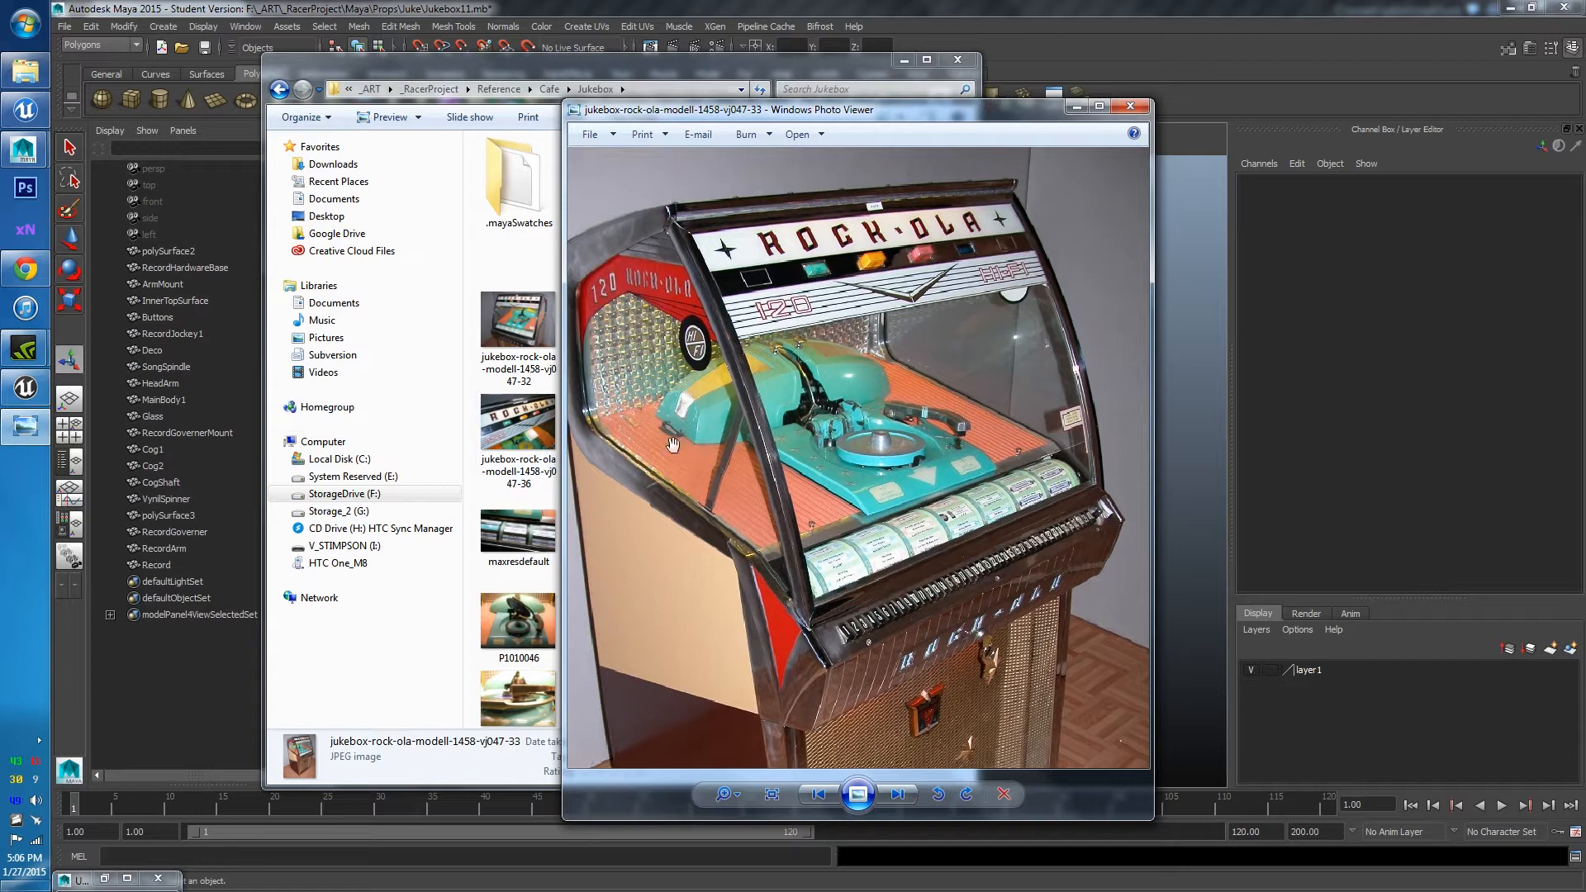
drag(920, 390, 972, 259)
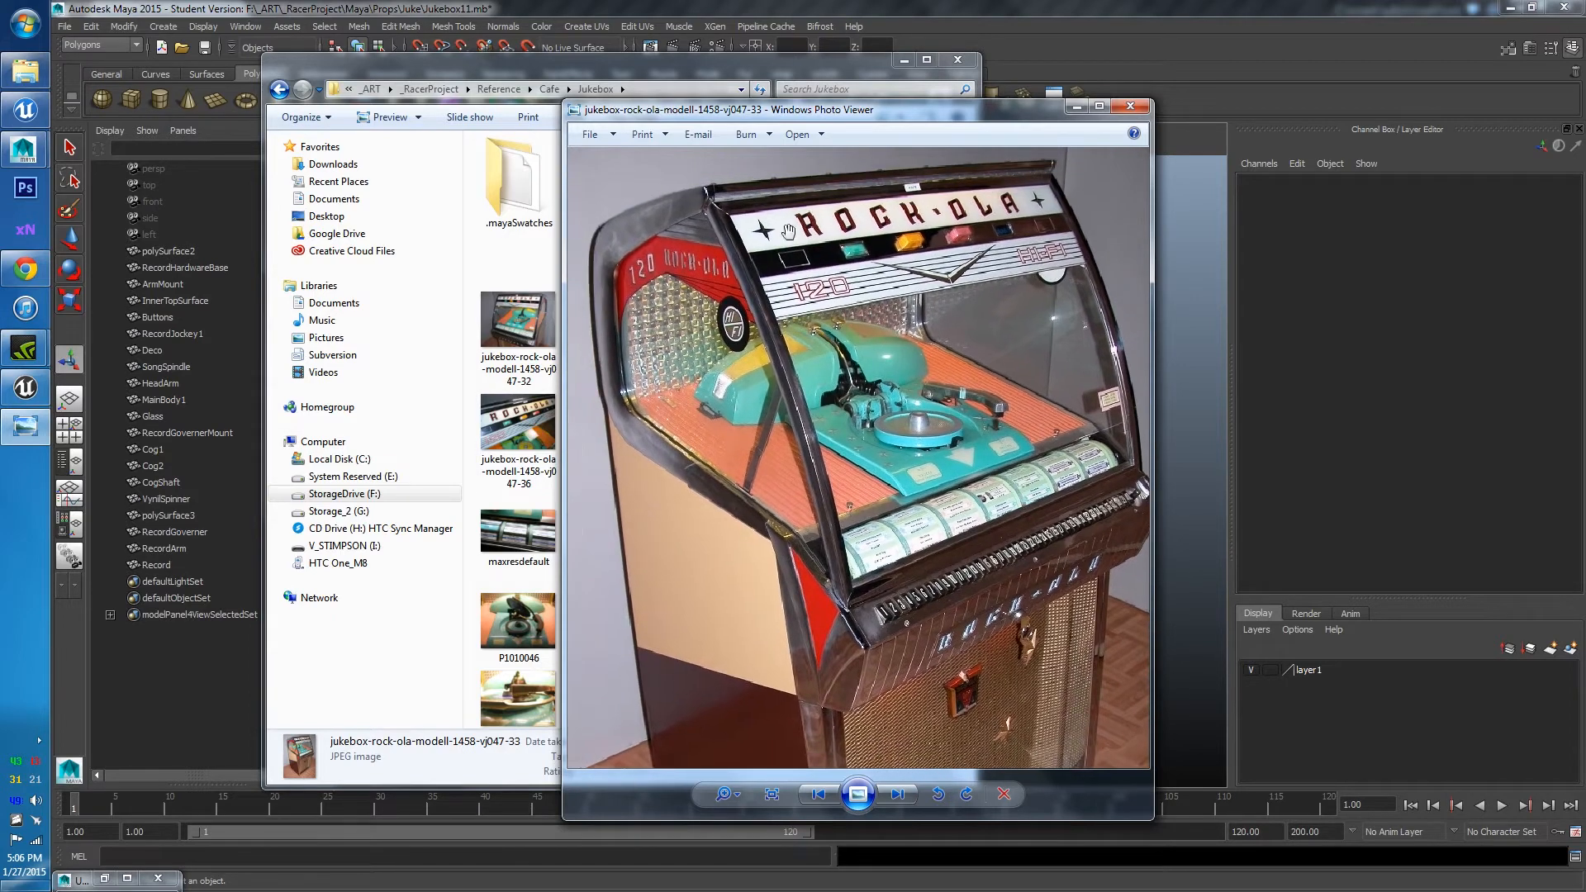
drag(987, 477, 960, 312)
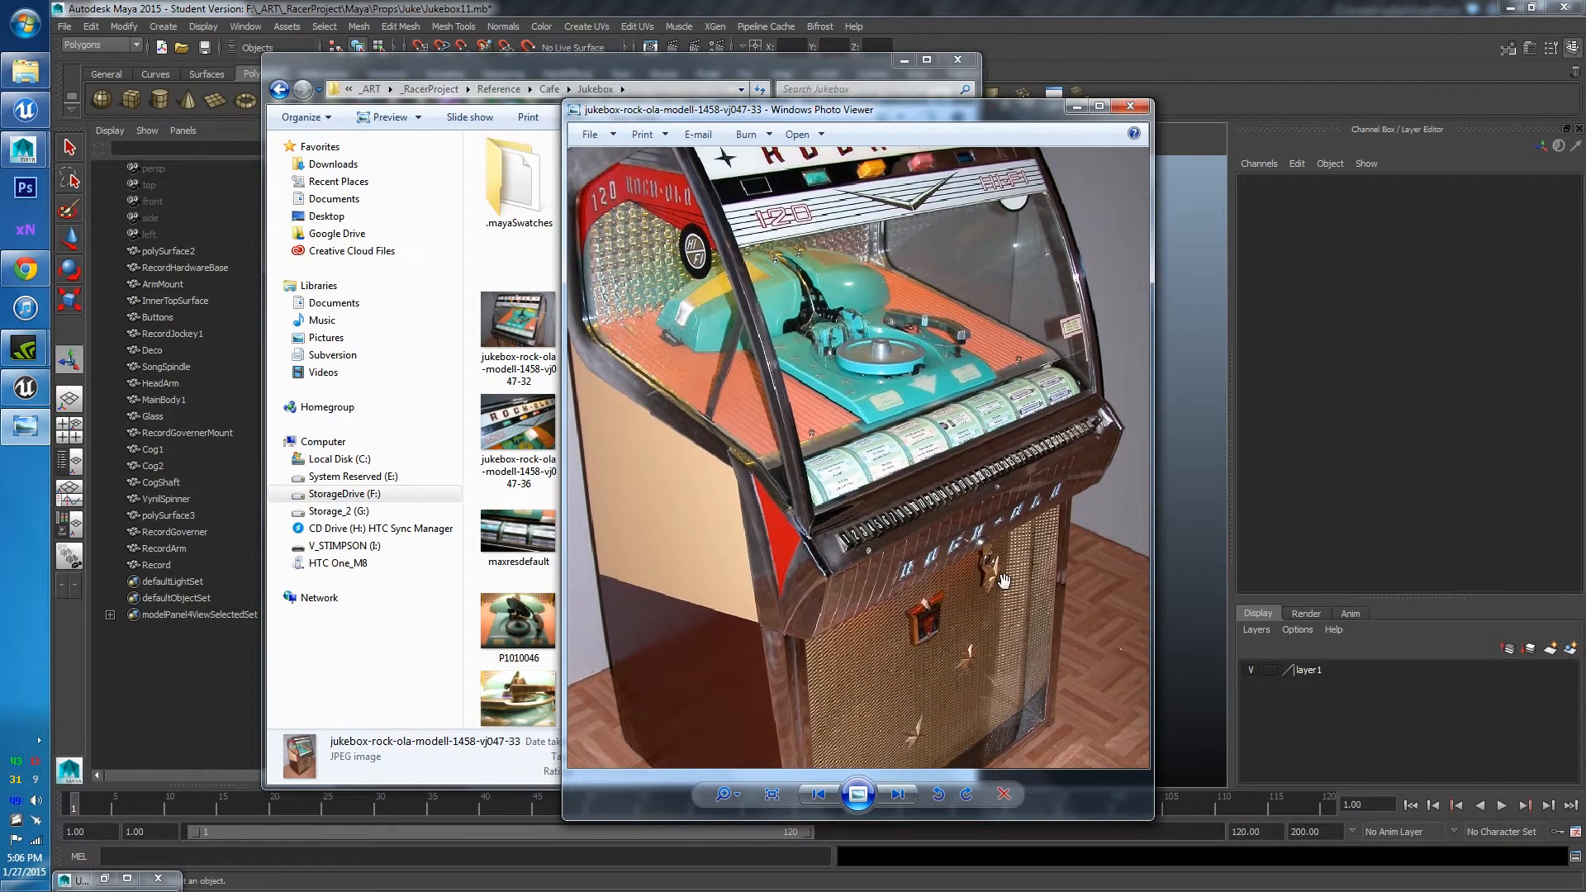
drag(834, 433, 849, 506)
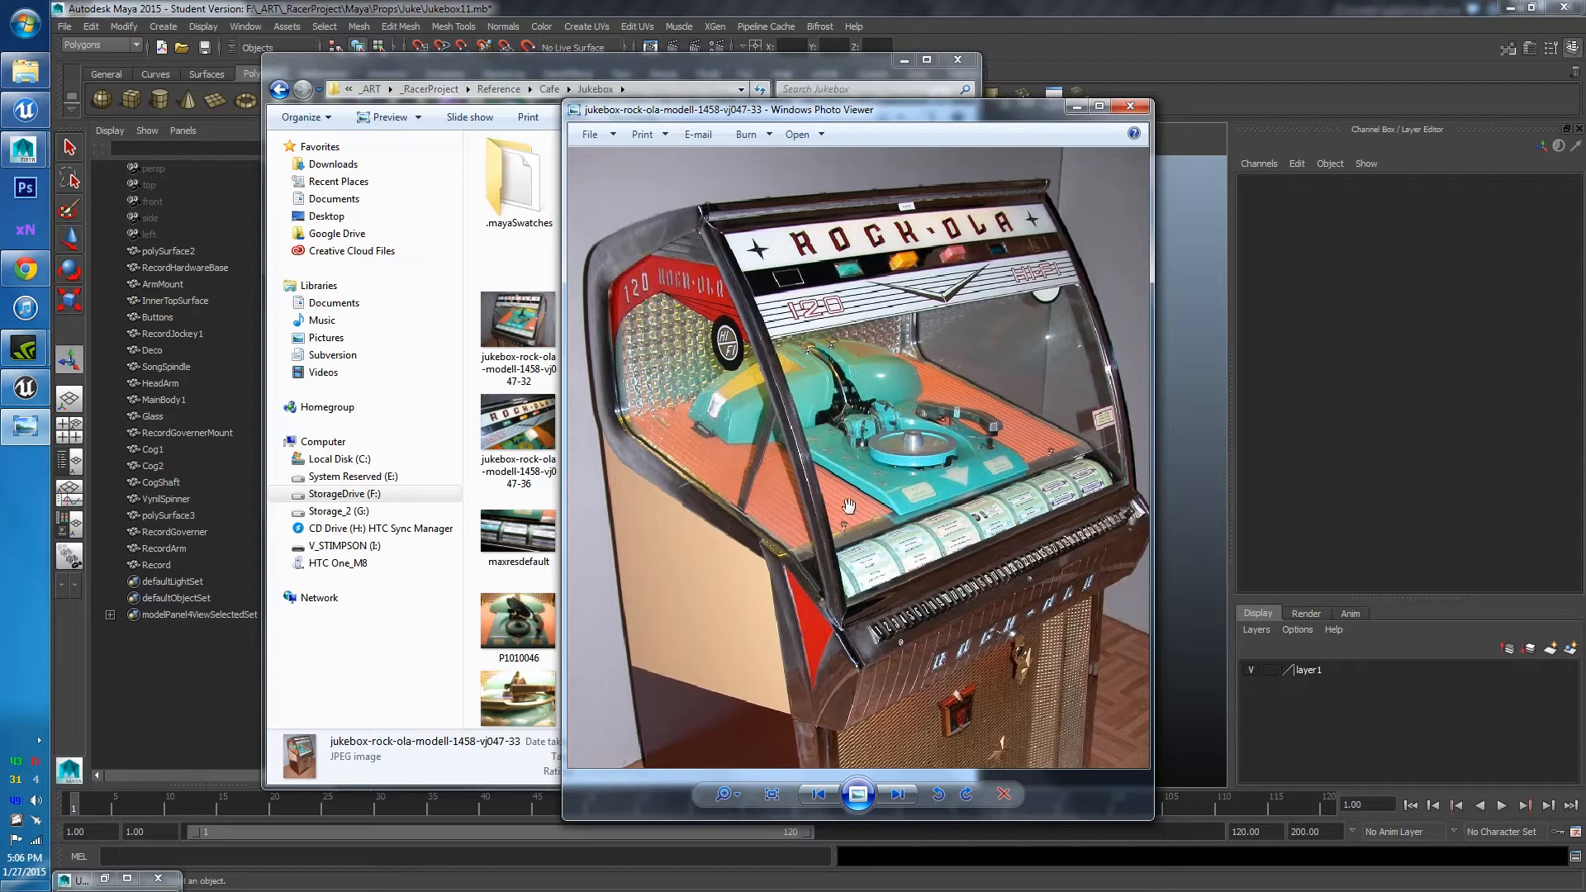
click(1131, 106)
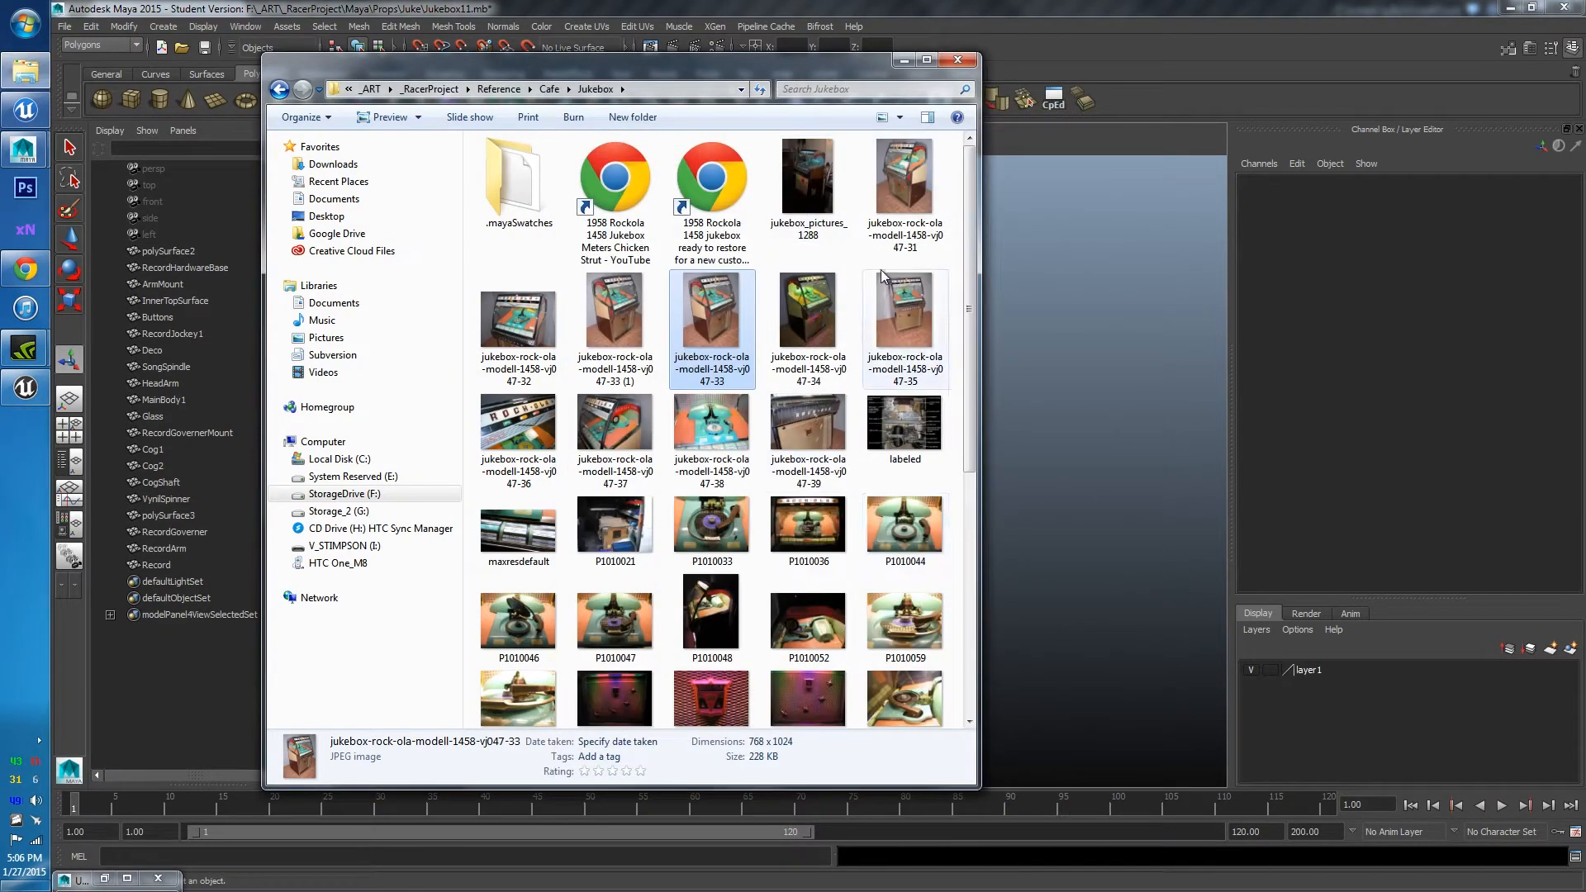
click(905, 60)
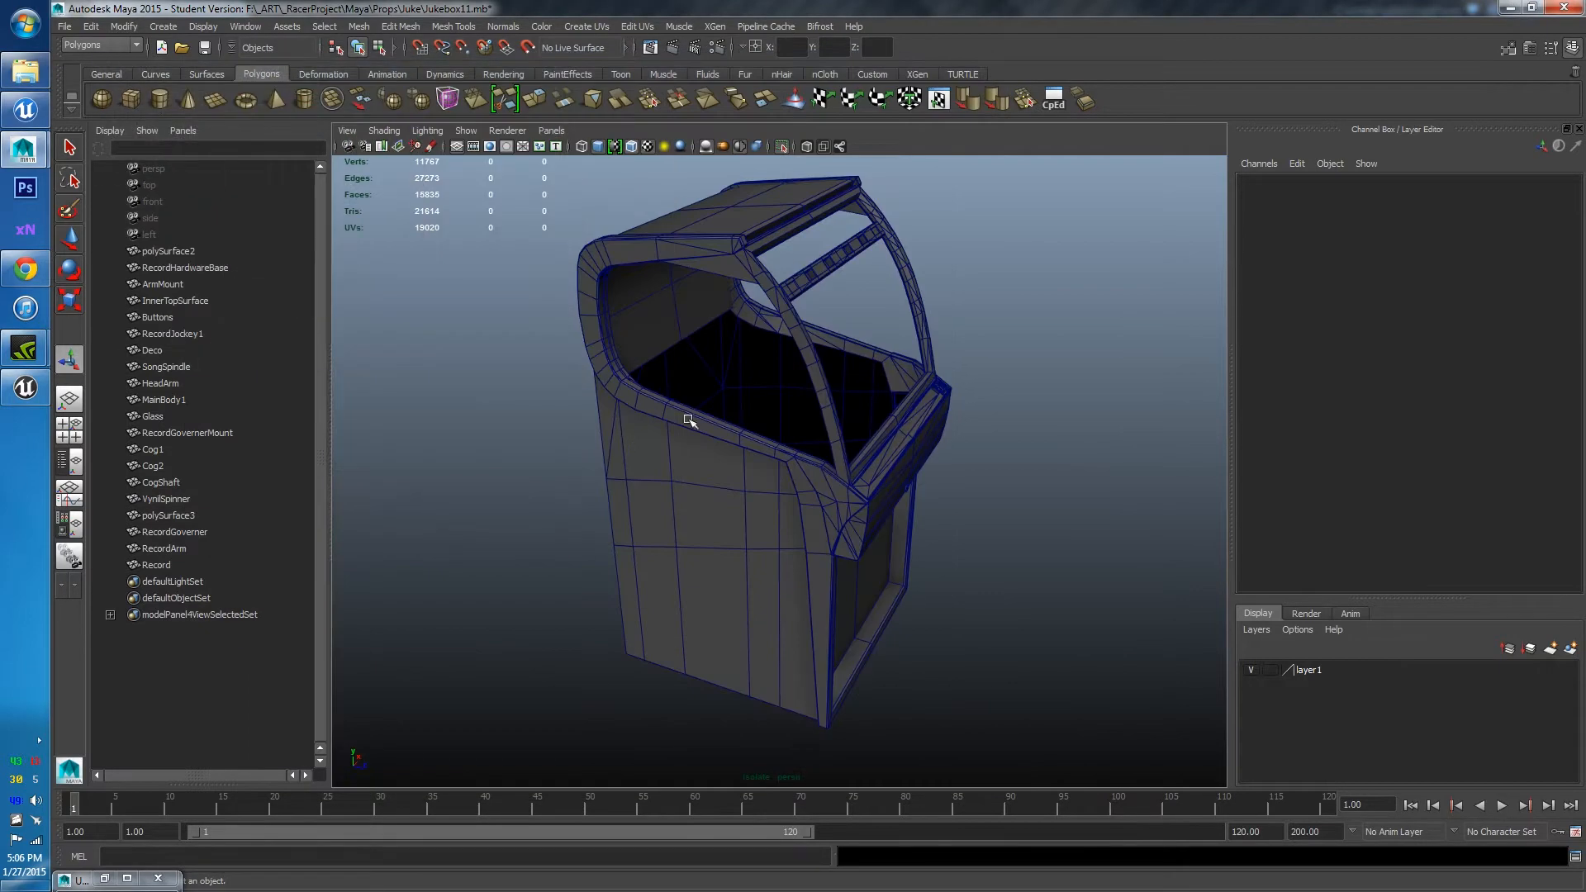
Switch MainBody1 to face selection mode and try selecting the side panel's connected faces all at once
click(766, 488)
alt+drag(766, 487, 736, 468)
scroll(790, 523, up, 4)
right_drag(736, 468, 736, 501)
click(735, 494)
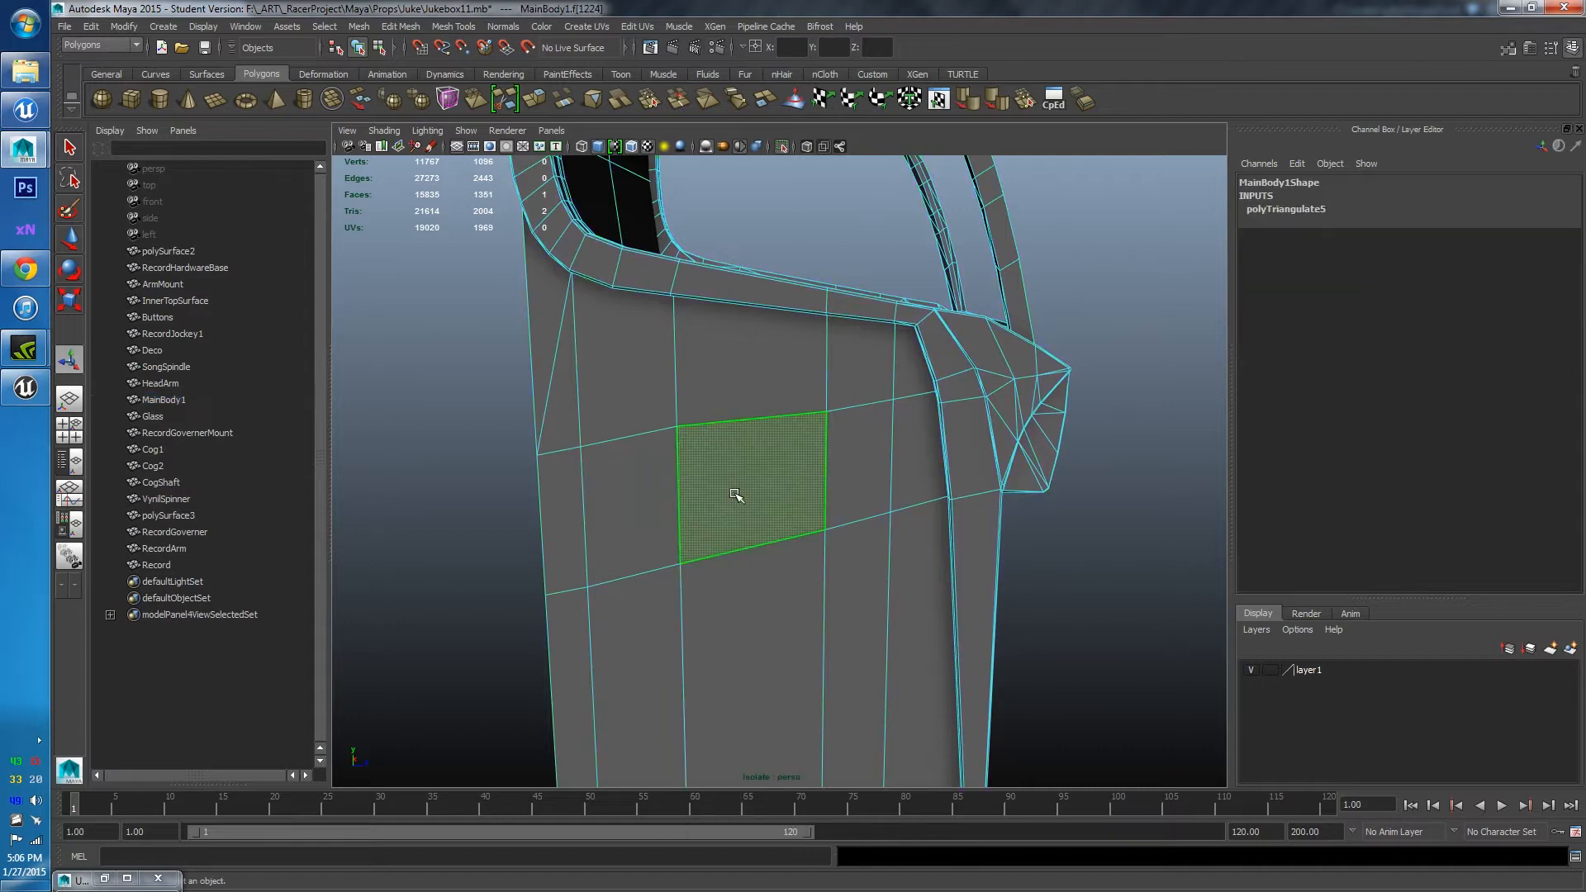
scroll(763, 572, down, 4)
double_click(762, 566)
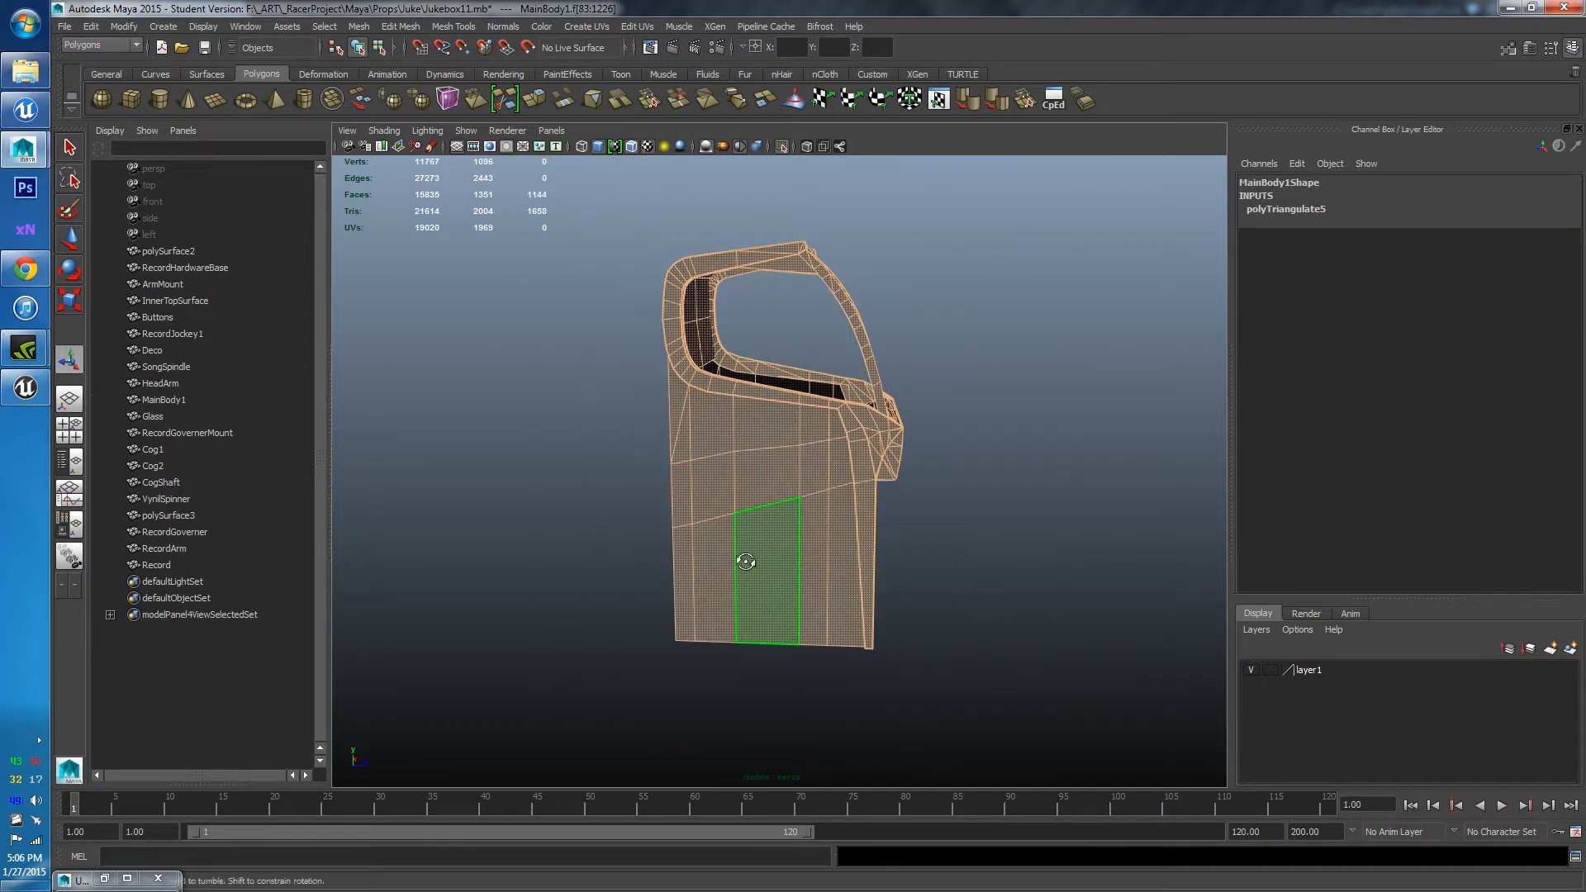
mouse_move(745, 562)
alt+mouse_down()
mouse_move(832, 578)
mouse_move(722, 553)
mouse_move(742, 531)
alt+mouse_up()
scroll(722, 553, up, 4)
Select MainBody1's upper row of side panel faces directly beneath the curved trim, from the rear edge to the front
click(622, 402)
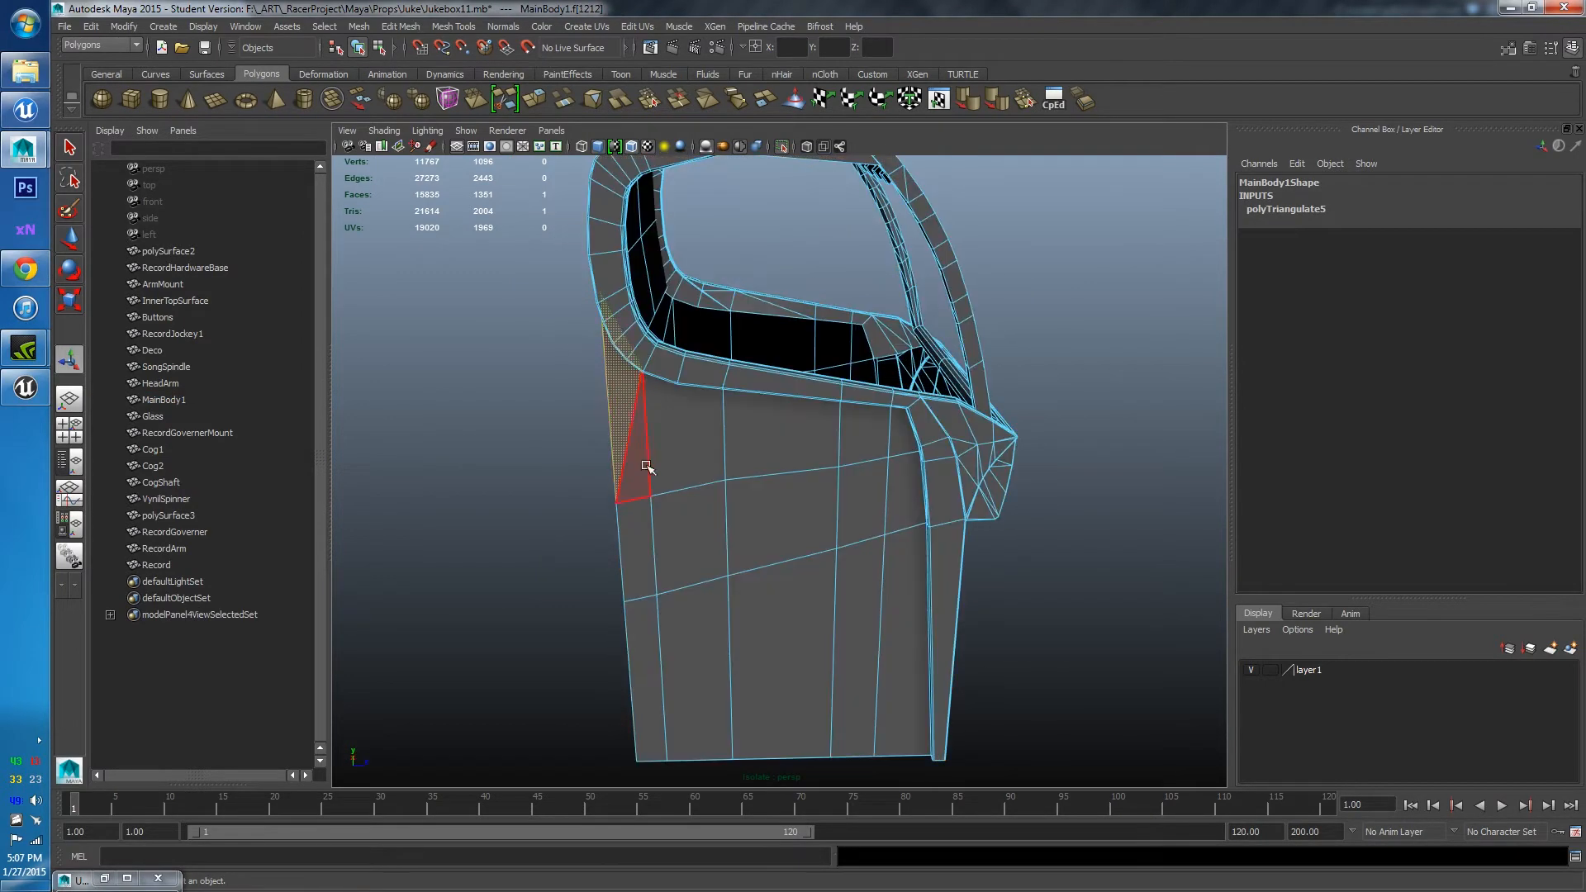
shift+click(646, 467)
shift+click(721, 457)
shift+click(773, 445)
shift+click(881, 456)
shift+click(906, 449)
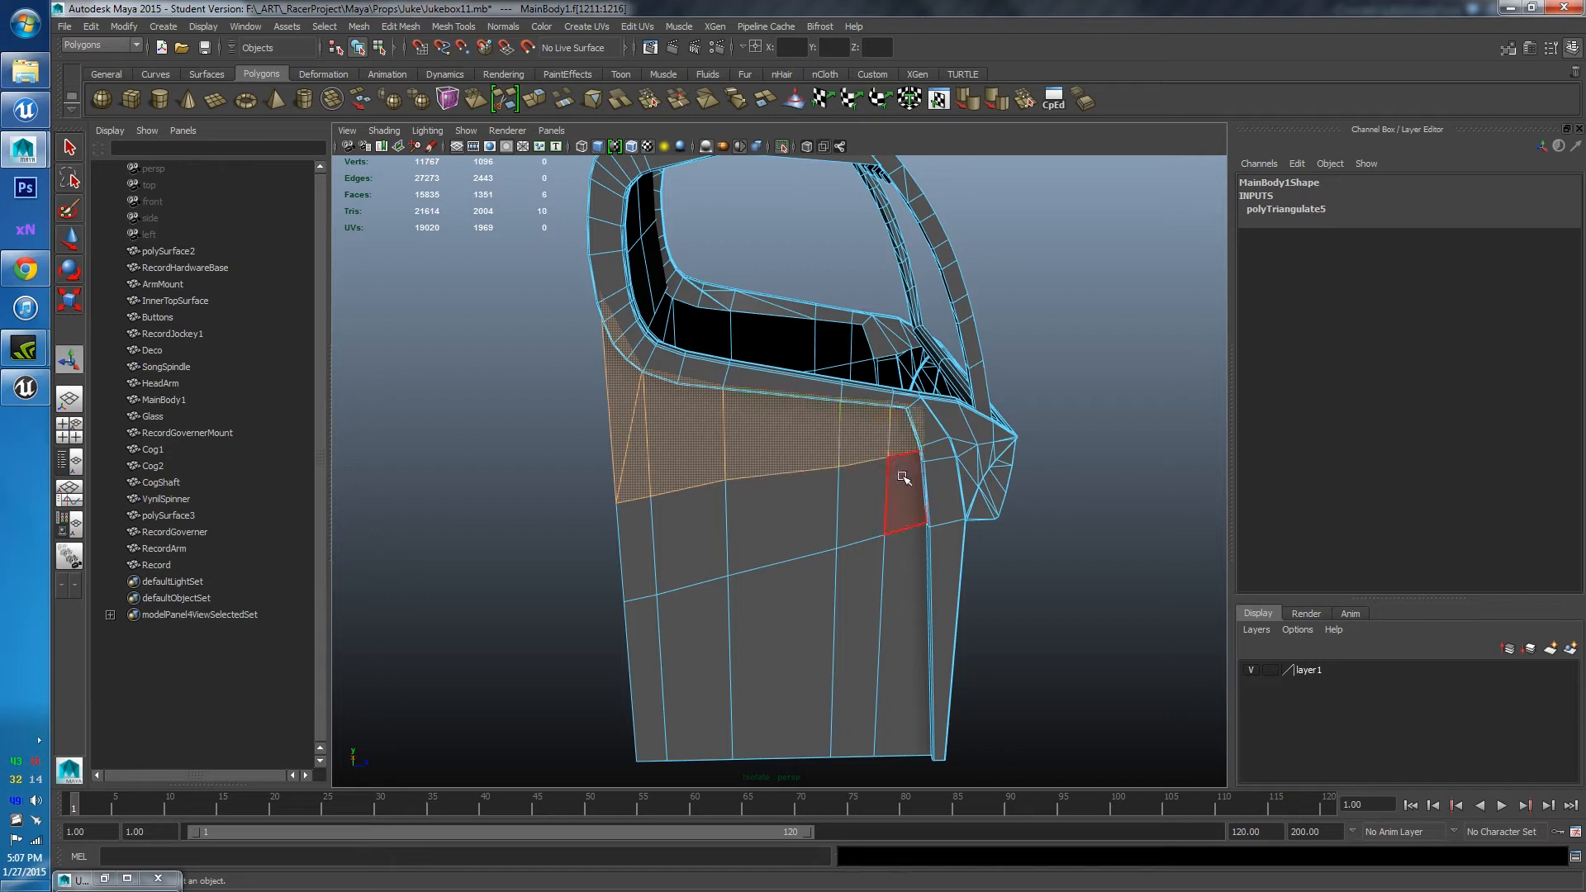
Add the side panel's middle and bottom rows of faces to the selection, from the front edge to the rear
shift+click(904, 481)
shift+click(914, 593)
shift+click(869, 582)
shift+click(861, 529)
shift+click(773, 554)
shift+click(765, 616)
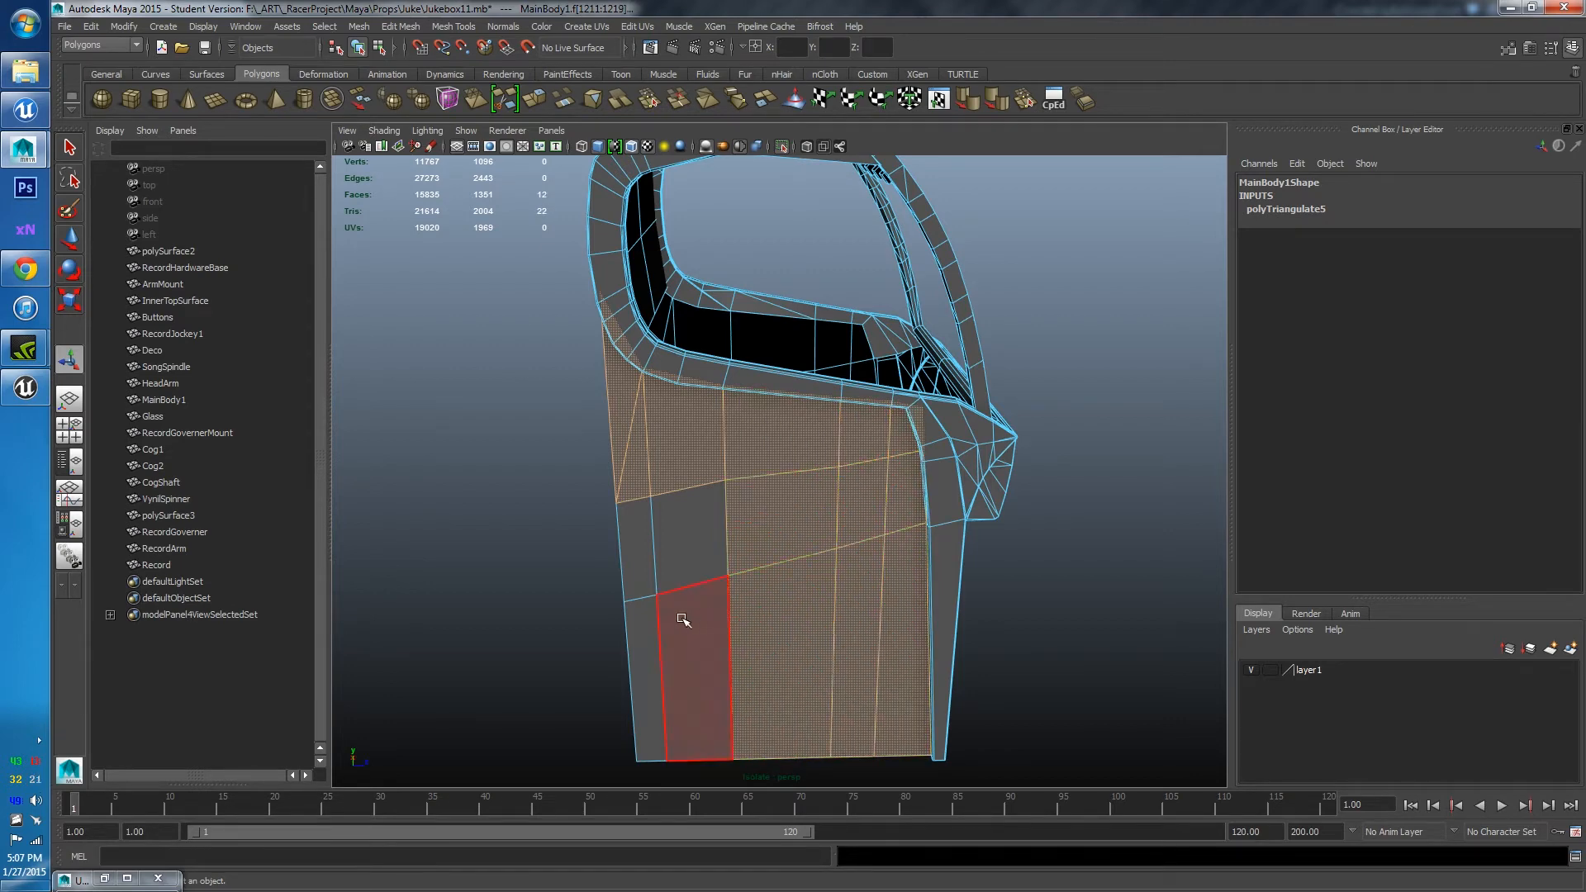
shift+click(682, 619)
shift+click(668, 558)
shift+click(641, 570)
shift+click(644, 615)
Add the back panel's lower two rows of faces and the two central triangles above them to the MainBody1 selection
alt+drag(641, 616, 786, 654)
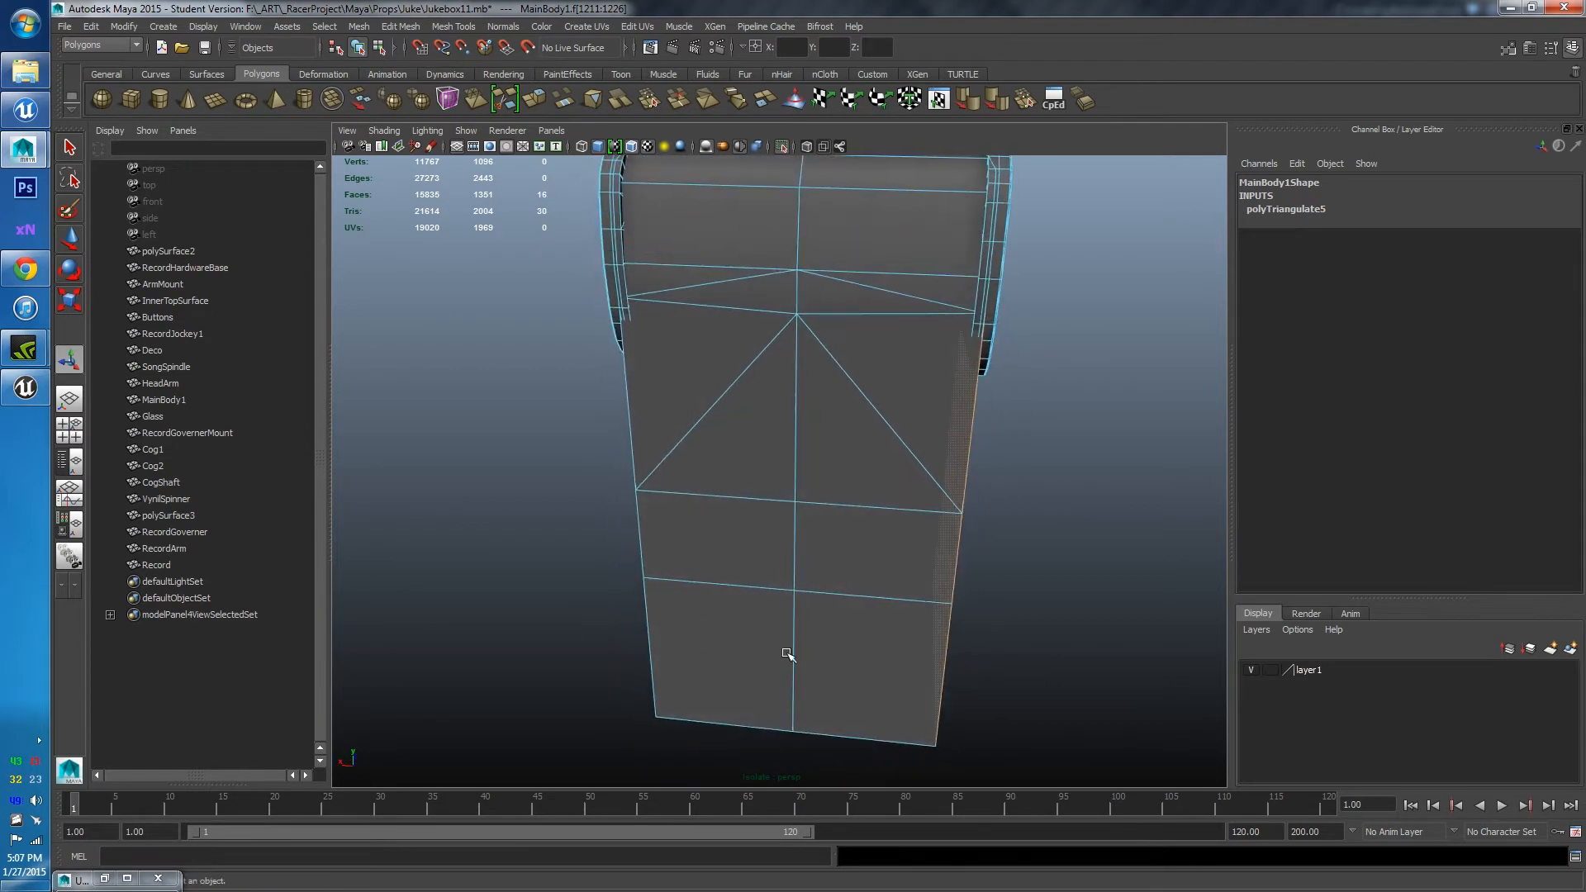
shift+click(717, 664)
shift+click(862, 611)
shift+click(750, 555)
shift+click(847, 522)
shift+click(773, 460)
shift+click(825, 454)
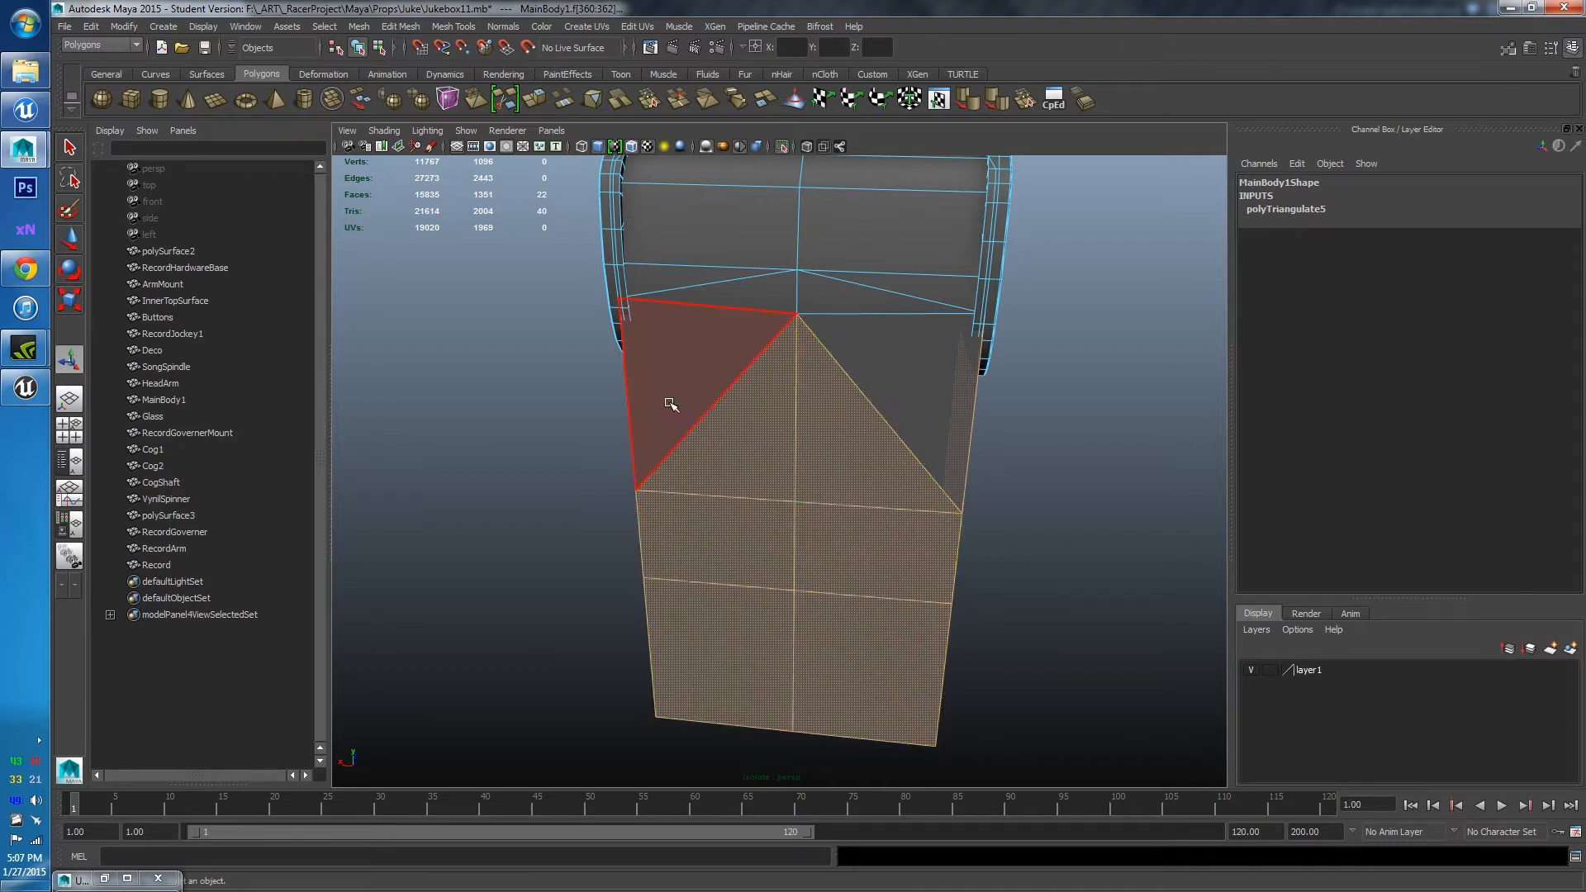
Add the back panel's outer upper triangles, the narrow triangles above them and the adjoining faces of the rear curve
shift+click(671, 405)
shift+click(718, 294)
shift+click(673, 277)
shift+click(868, 344)
shift+click(851, 289)
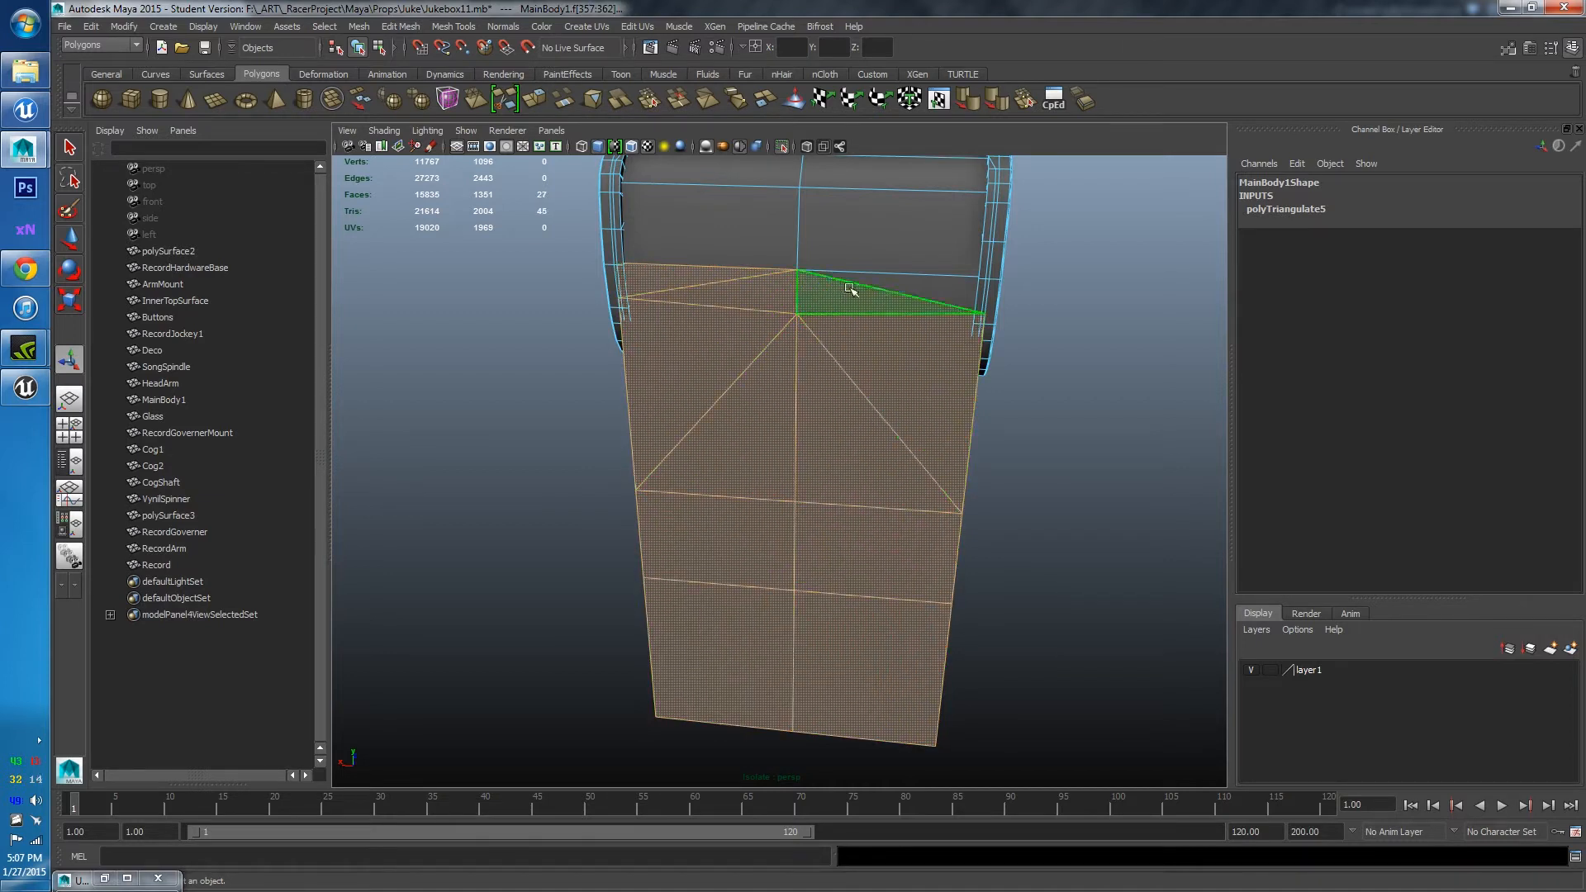
shift+click(880, 282)
shift+click(738, 243)
shift+click(851, 255)
Add the remaining faces of the upper rear curve and the flat roof to the selection
alt+drag(851, 255, 826, 372)
shift+click(765, 539)
shift+click(861, 533)
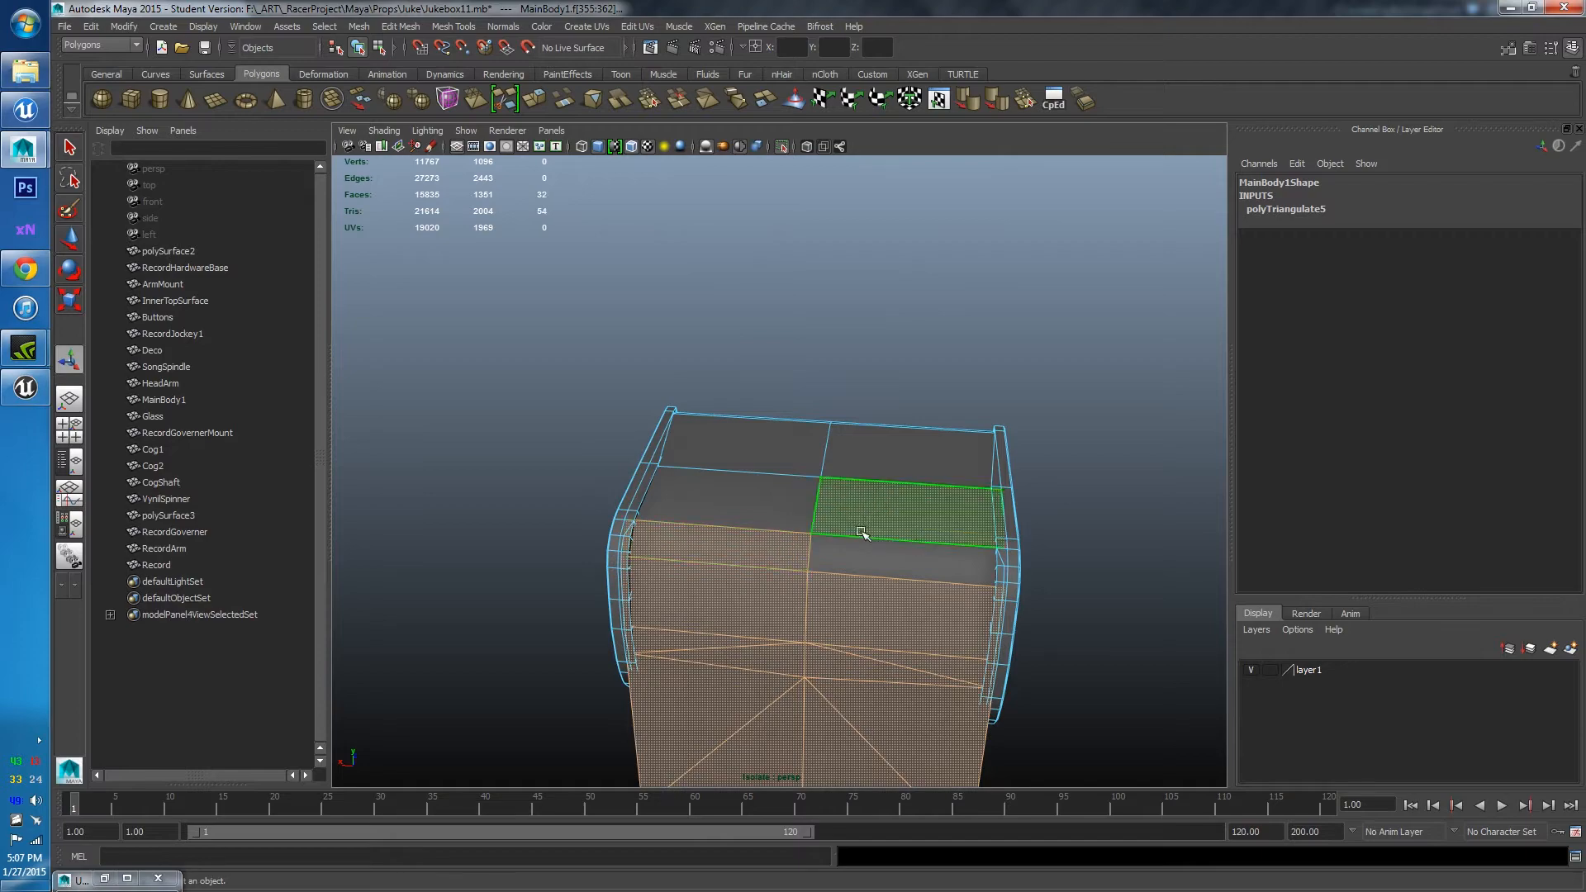
shift+click(769, 508)
shift+click(851, 549)
shift+click(781, 438)
shift+click(880, 468)
Add the two narrow faces along one half of the roof's front lip to the selection
alt+drag(901, 537, 631, 546)
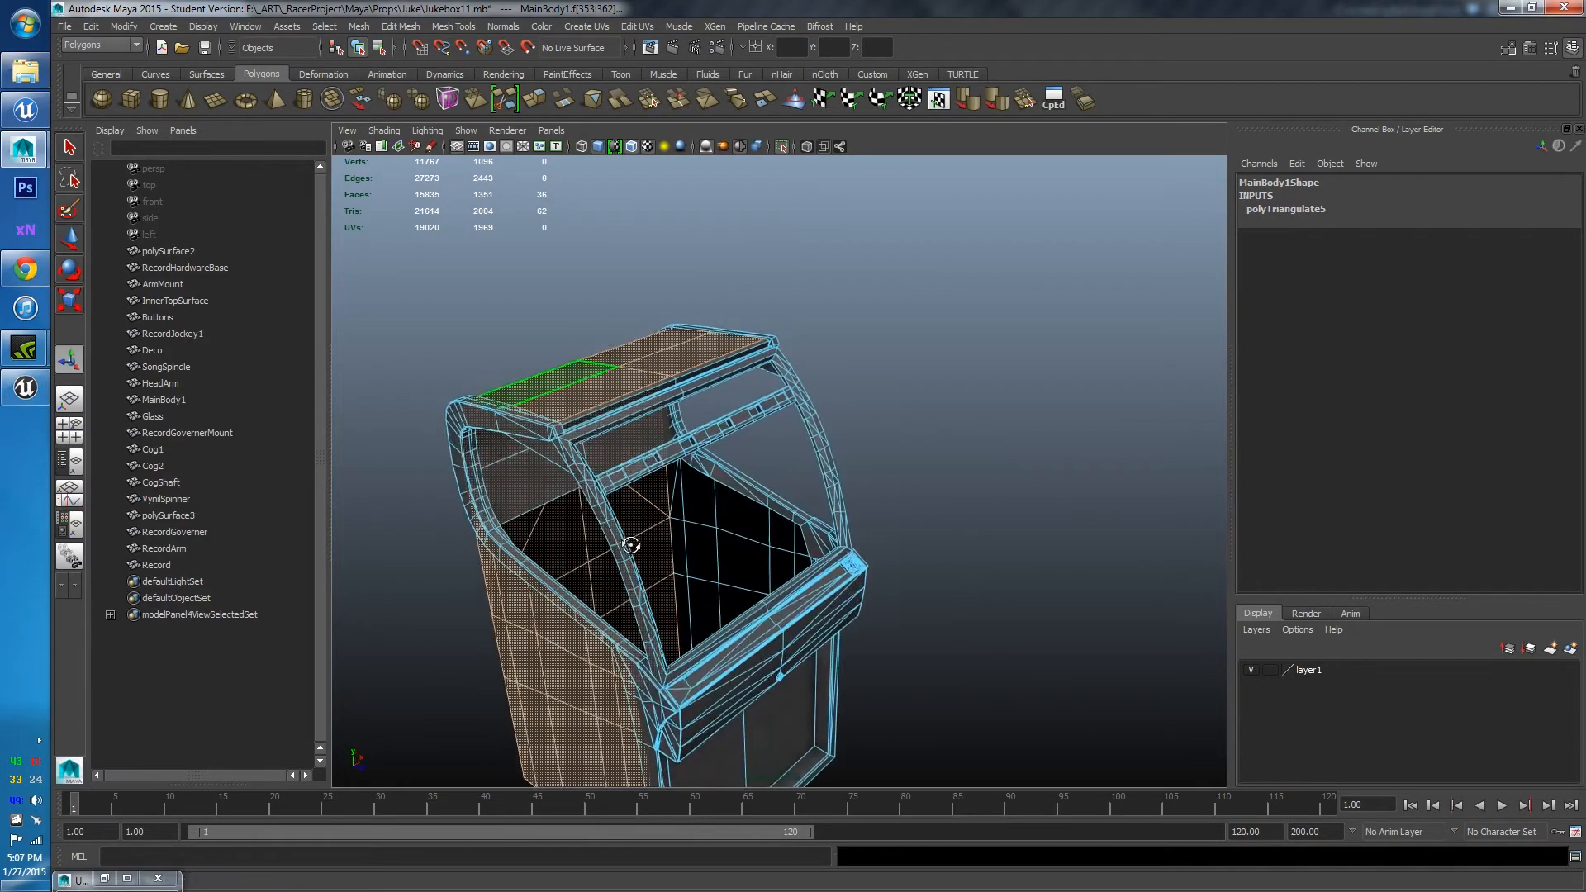
scroll(529, 347, up, 4)
alt+middle_drag(517, 323, 786, 485)
scroll(786, 485, up, 4)
alt+drag(786, 485, 981, 432)
alt+middle_drag(981, 432, 704, 384)
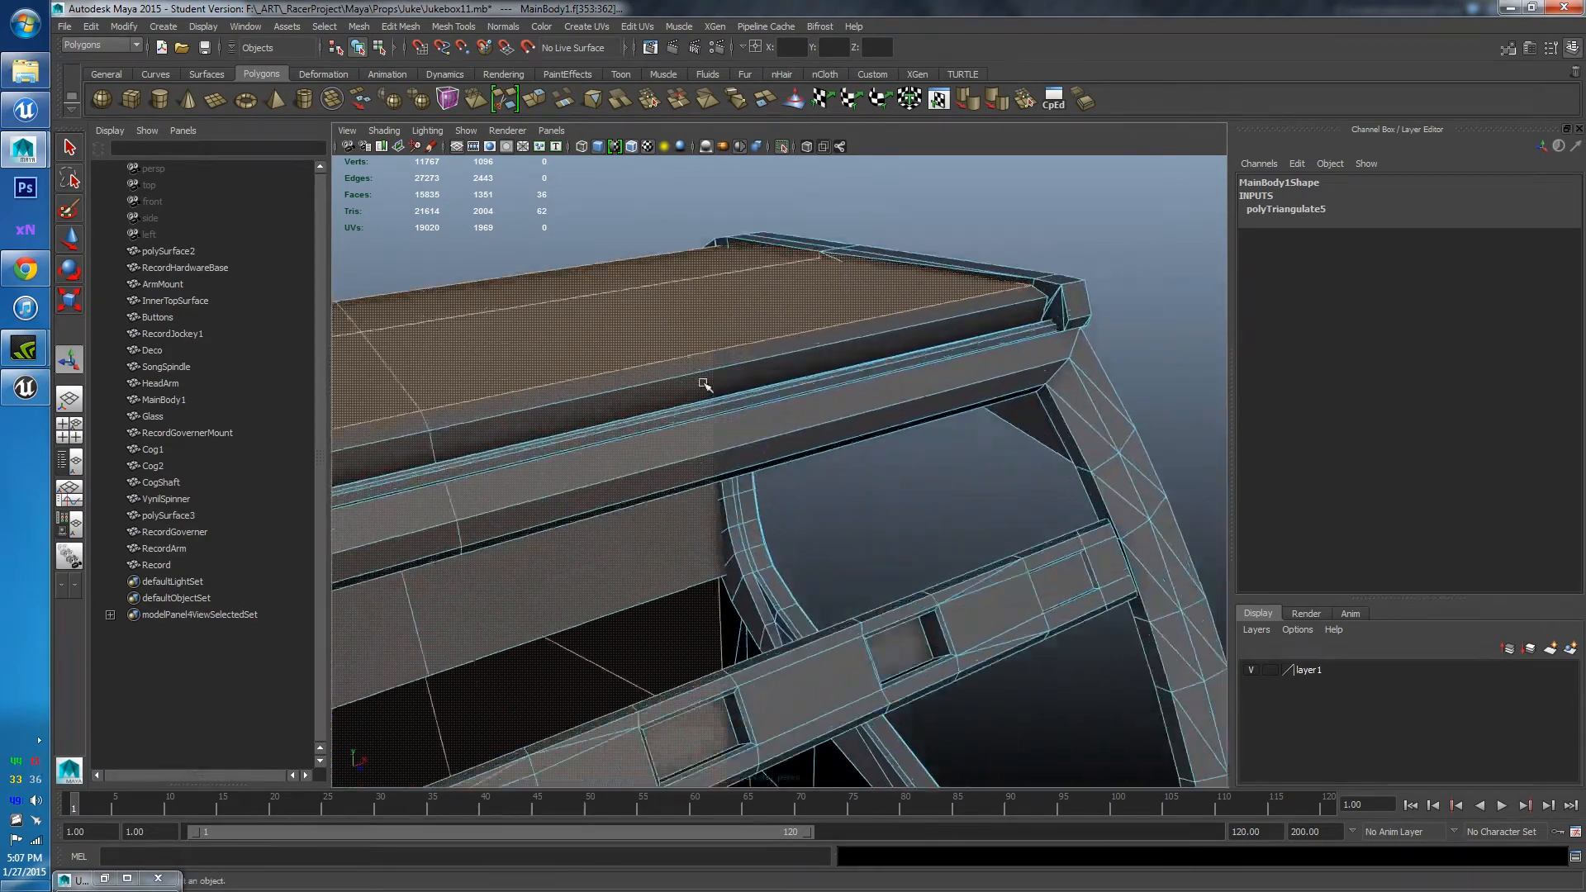
alt+drag(704, 384, 747, 489)
scroll(747, 488, up, 3)
shift+click(877, 442)
shift+click(882, 455)
scroll(885, 497, down, 3)
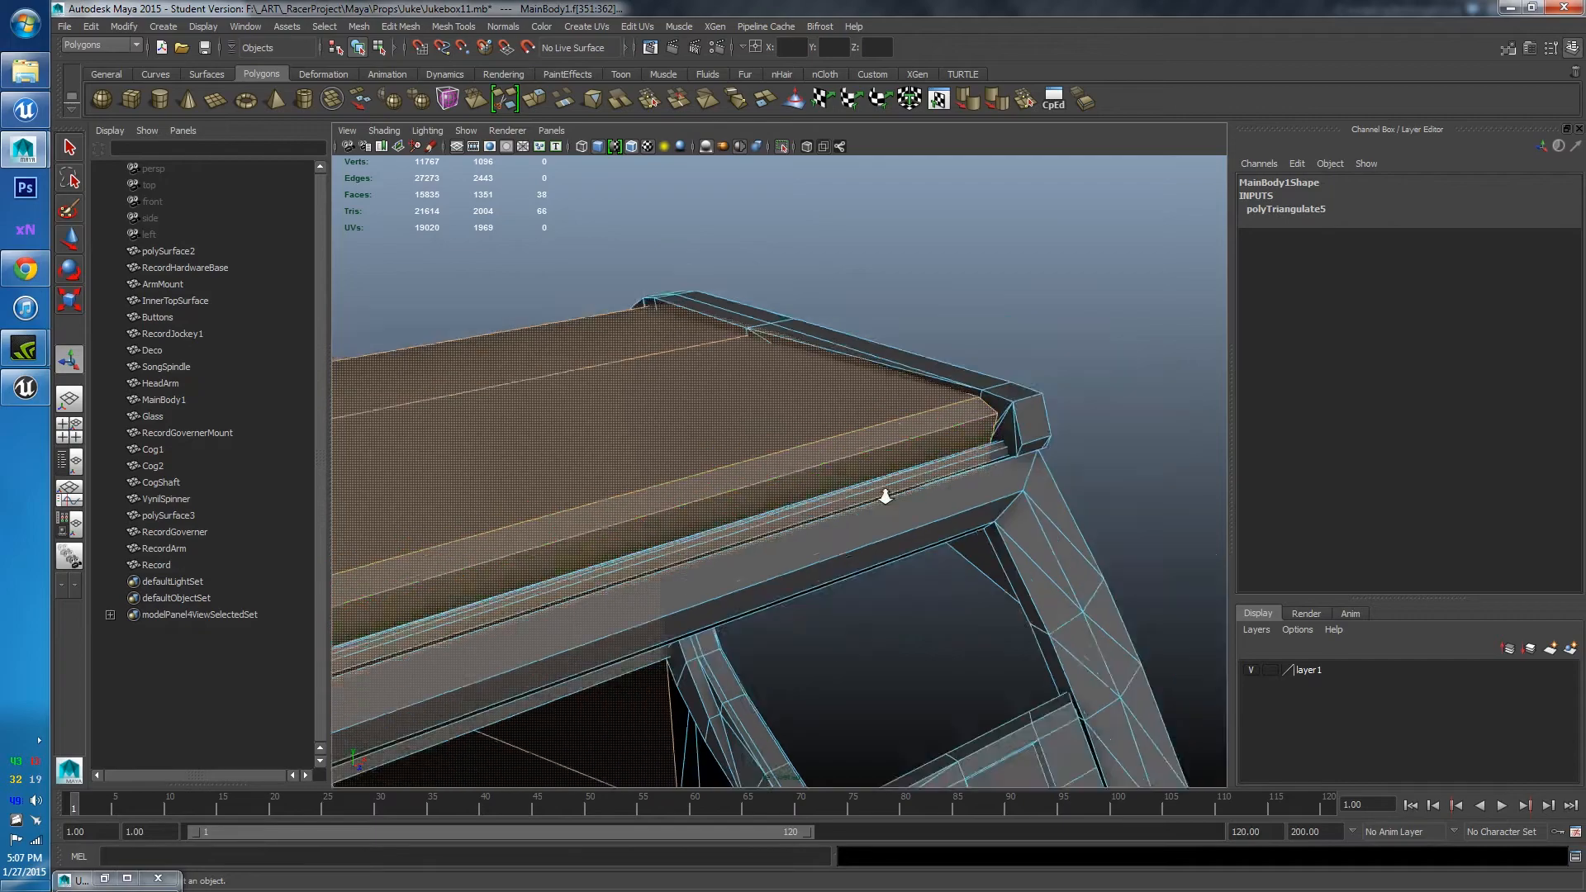
Add the opposite side panel's two front columns of faces, beside the front trim, to the selection
scroll(885, 496, down, 2)
alt+middle_drag(885, 497, 874, 369)
alt+drag(874, 369, 790, 413)
alt+middle_drag(790, 414, 711, 231)
scroll(827, 537, down, 7)
alt+drag(826, 537, 652, 531)
scroll(652, 531, up, 6)
scroll(641, 573, up, 1)
shift+click(606, 311)
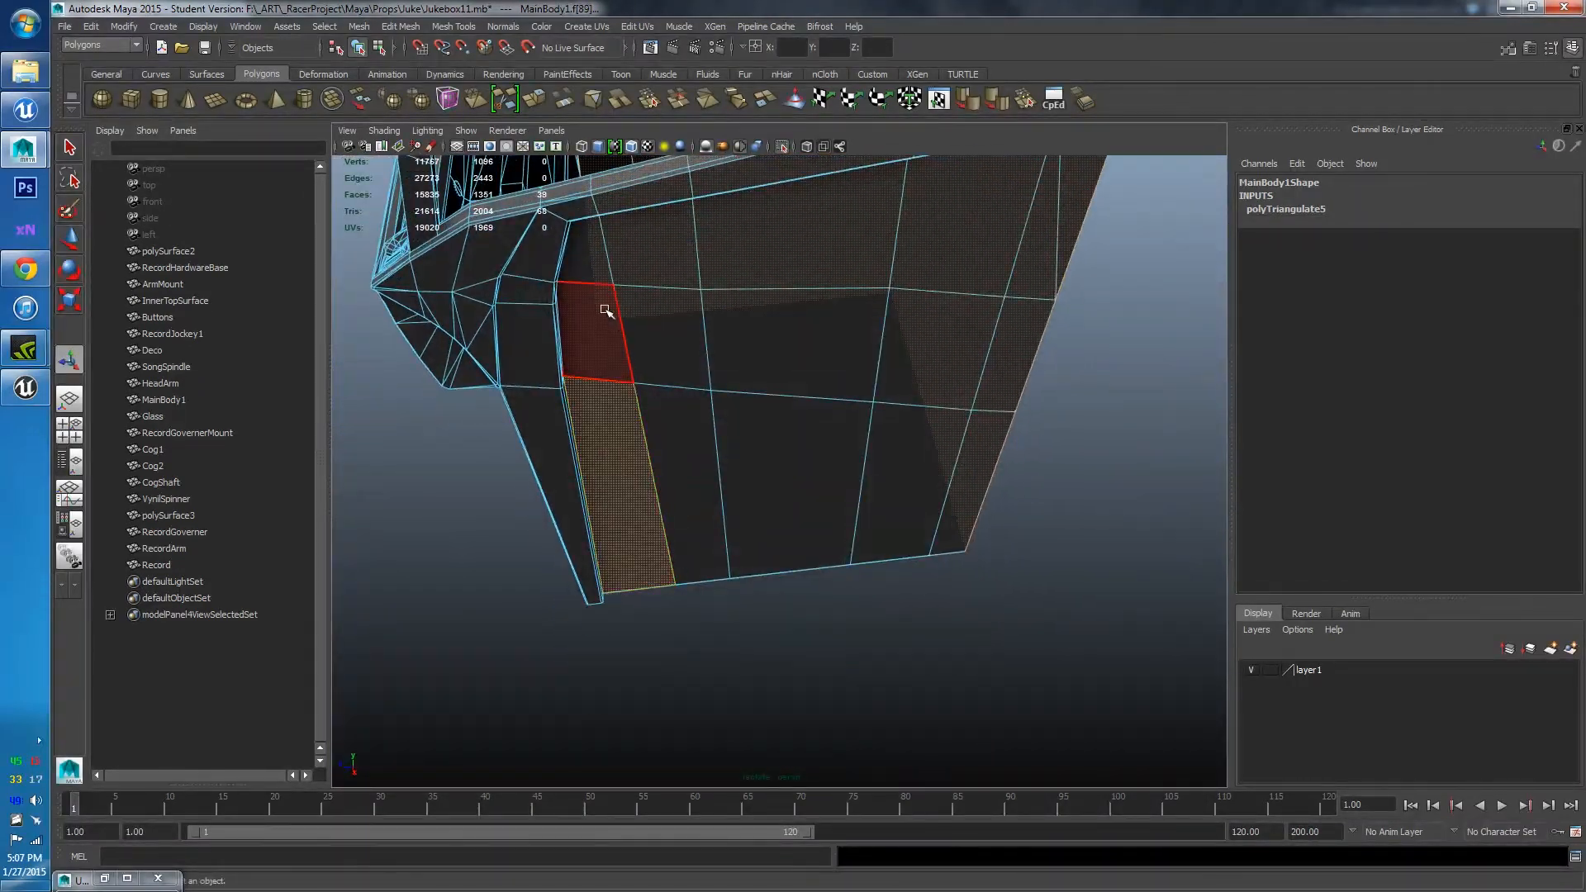
shift+click(585, 248)
shift+click(657, 244)
shift+click(655, 352)
shift+click(673, 446)
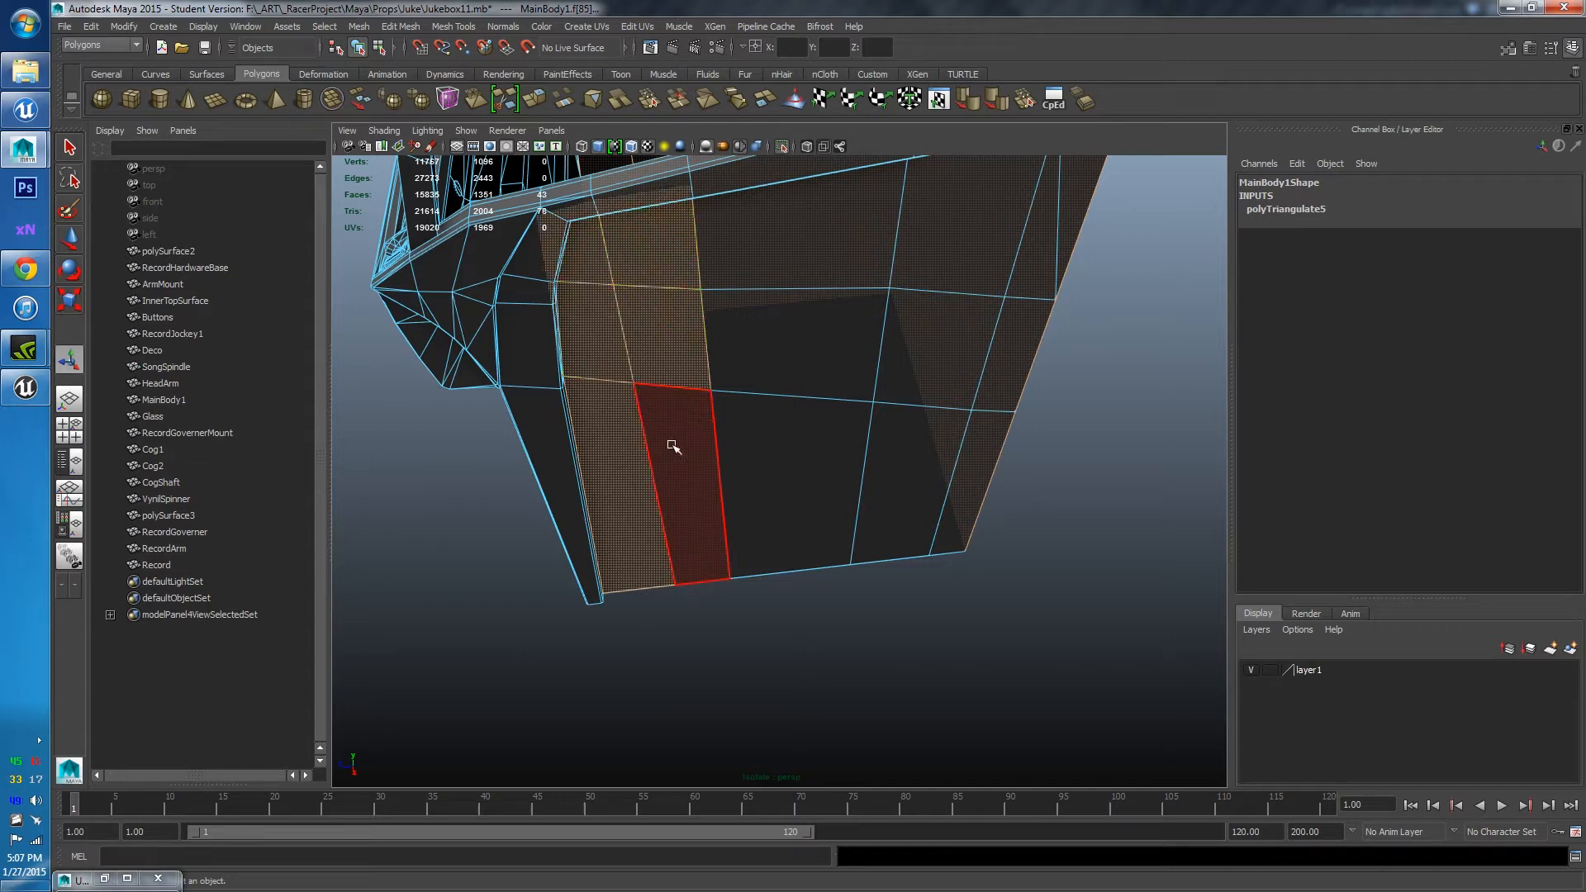
Add the rest of the opposite side panel's faces, from the middle columns to the rear edge, to the selection
shift+click(897, 462)
shift+click(979, 457)
shift+click(995, 382)
shift+click(944, 362)
shift+click(783, 339)
shift+click(818, 248)
shift+click(996, 252)
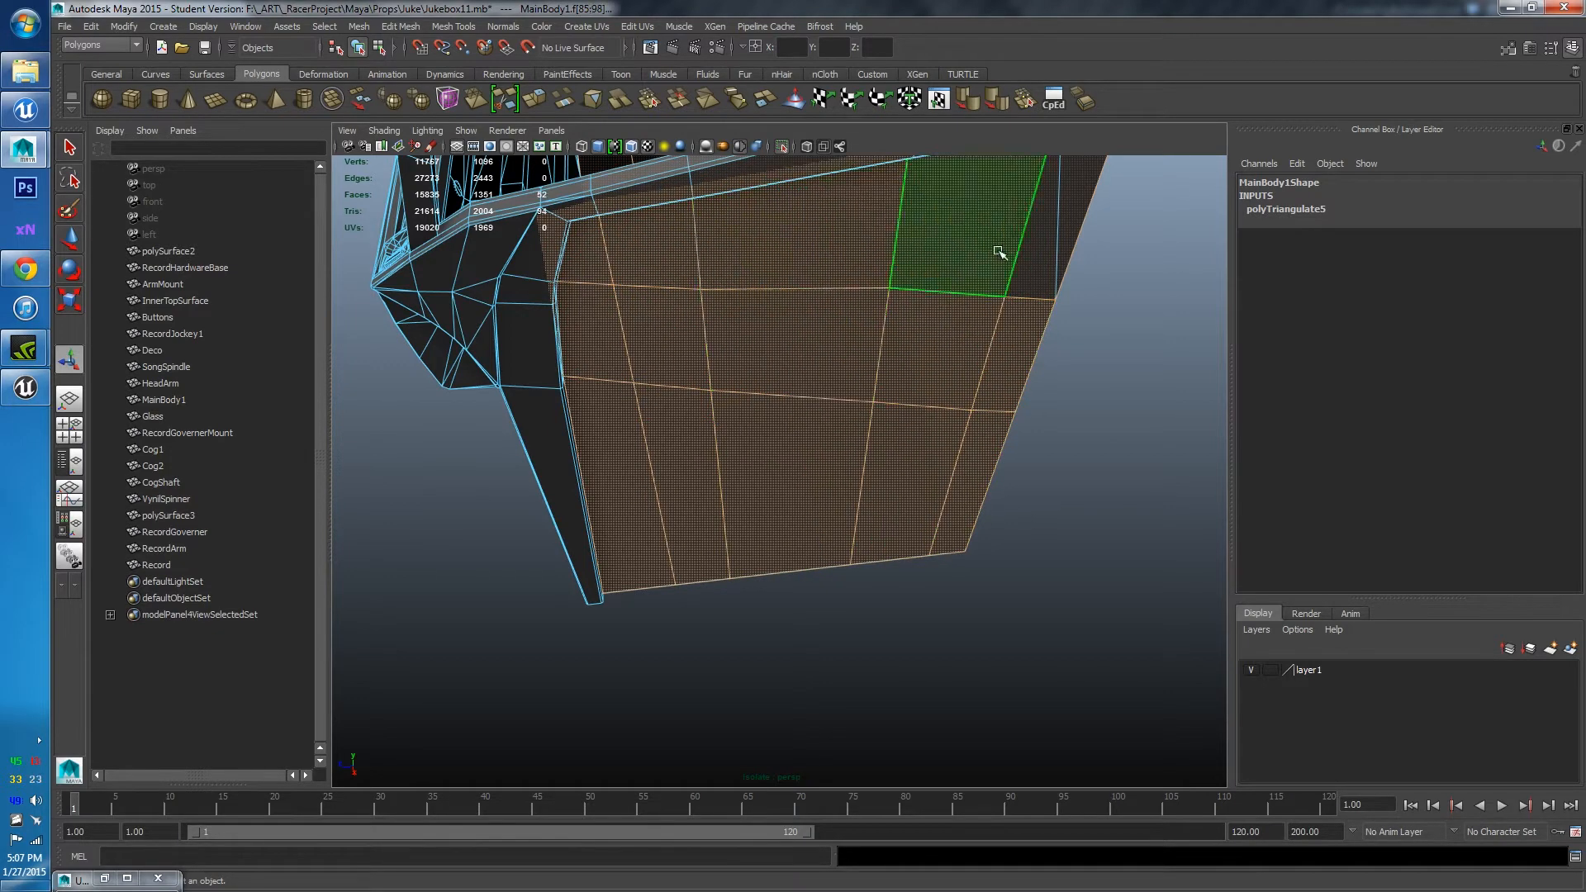
shift+click(1048, 223)
shift+click(1053, 222)
shift+click(1048, 256)
shift+click(1066, 253)
alt+middle_drag(1027, 316, 884, 591)
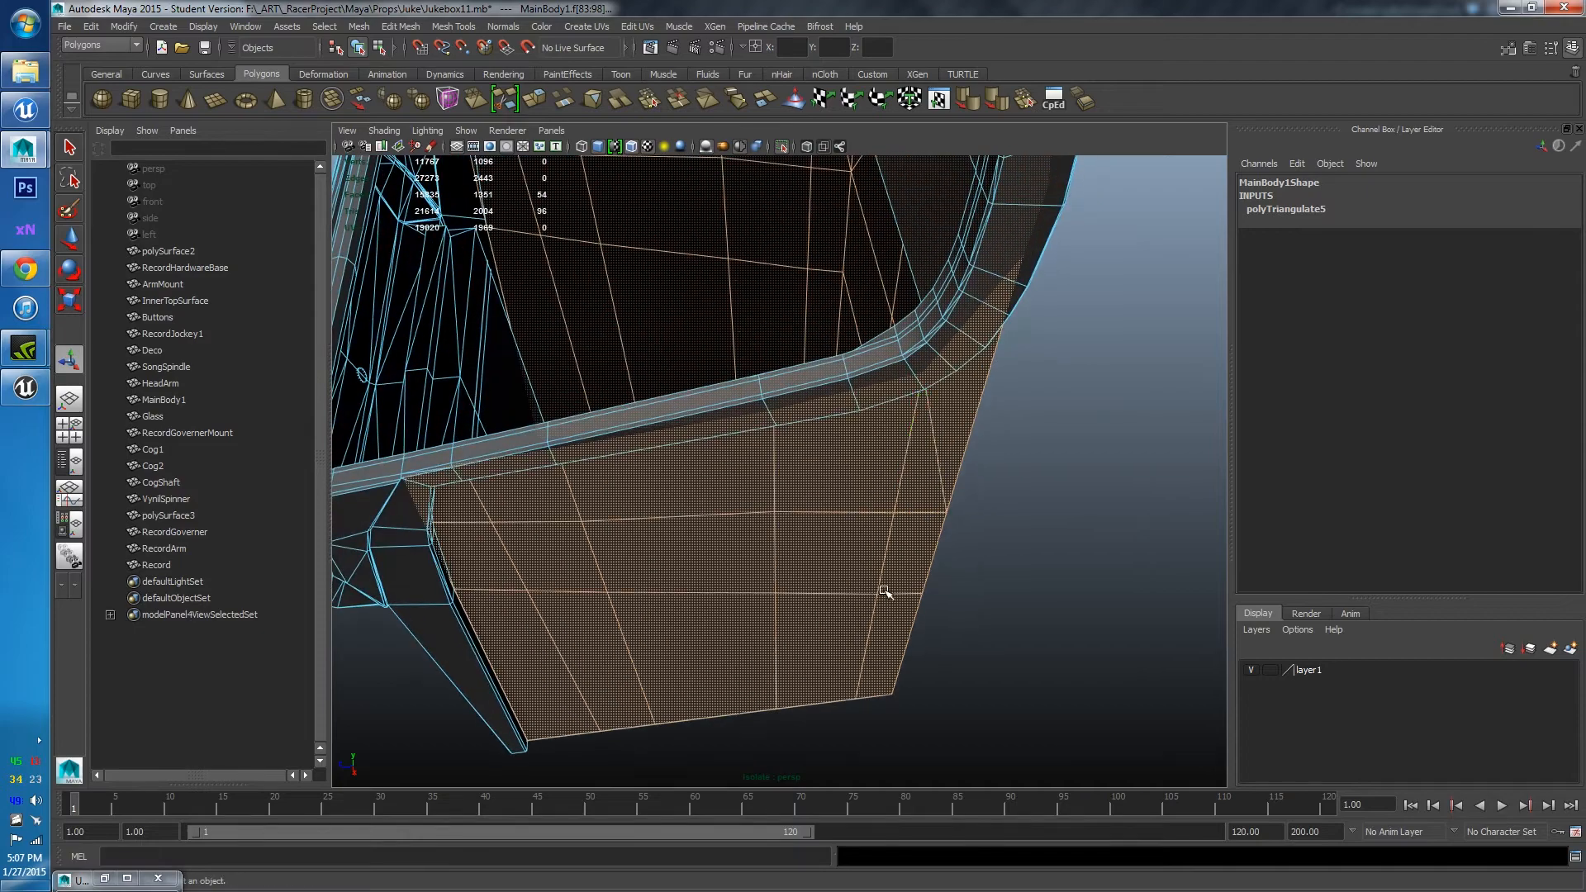
Add the narrow faces on the other half of the roof's front lip to the selection
alt+drag(884, 591, 1063, 554)
scroll(776, 512, down, 8)
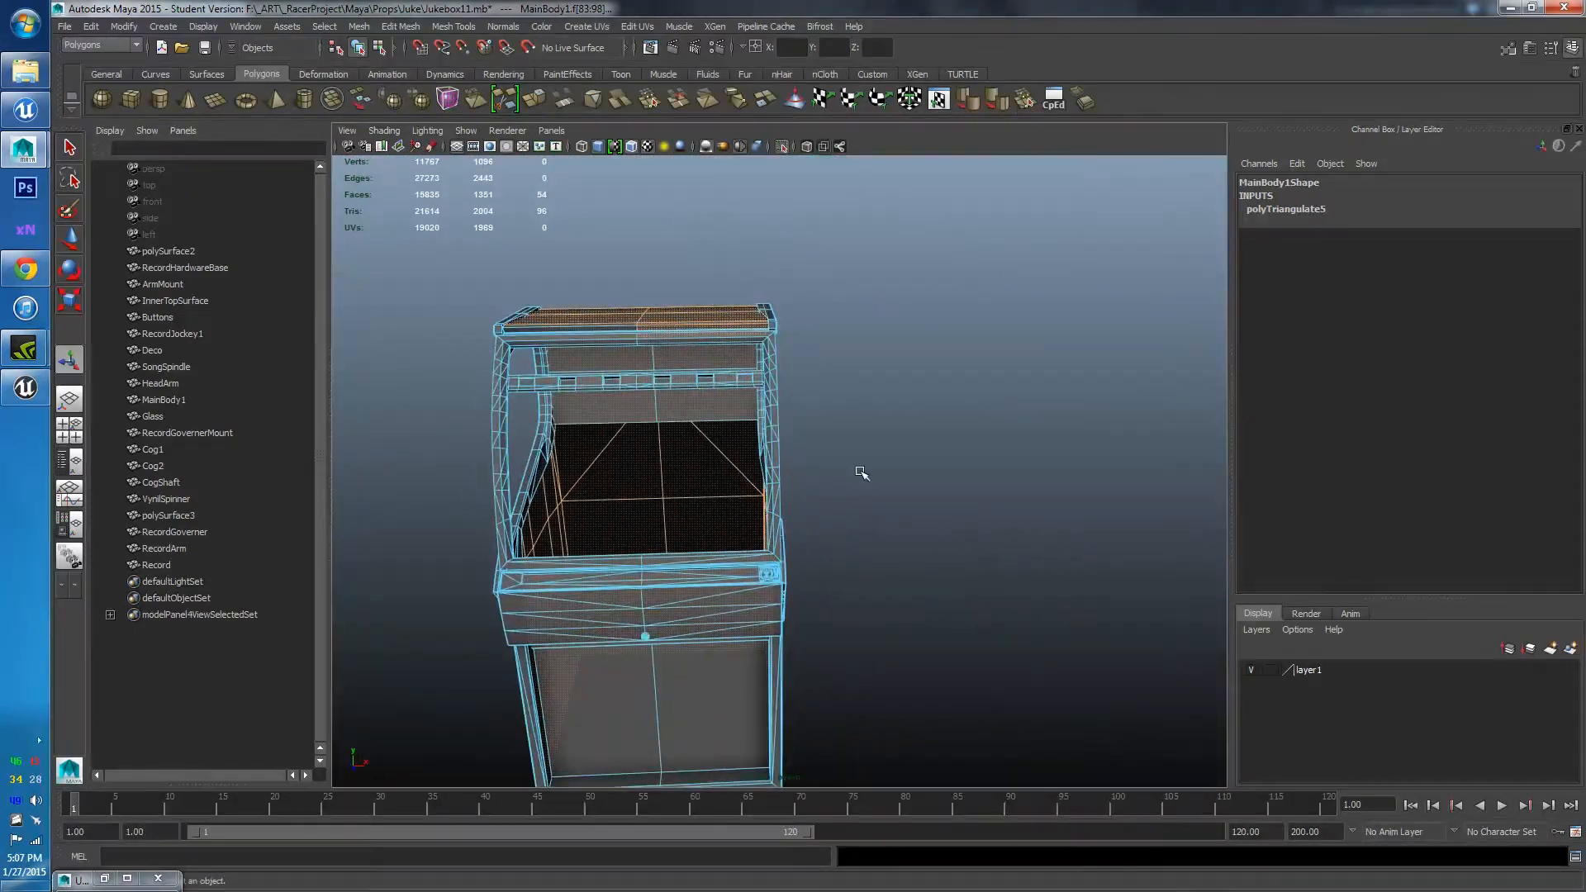
alt+middle_drag(706, 396, 871, 474)
scroll(871, 474, up, 5)
alt+middle_drag(849, 295, 871, 485)
scroll(872, 485, up, 5)
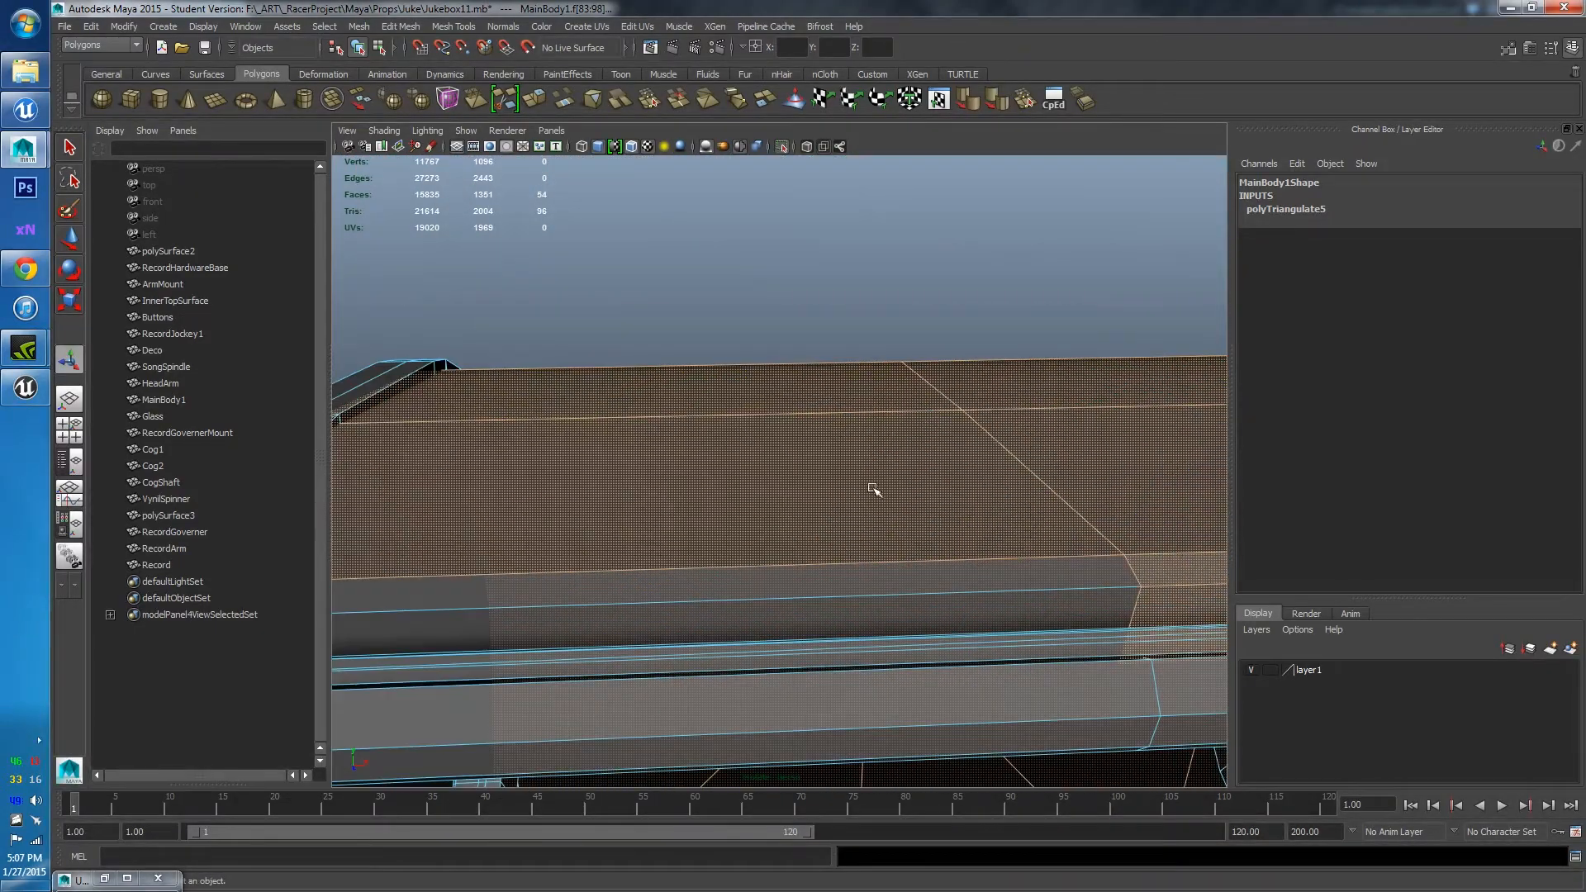
shift+click(909, 583)
Add all the faces on the underside of the cabinet to the selection
scroll(921, 587, down, 8)
alt+drag(921, 588, 913, 318)
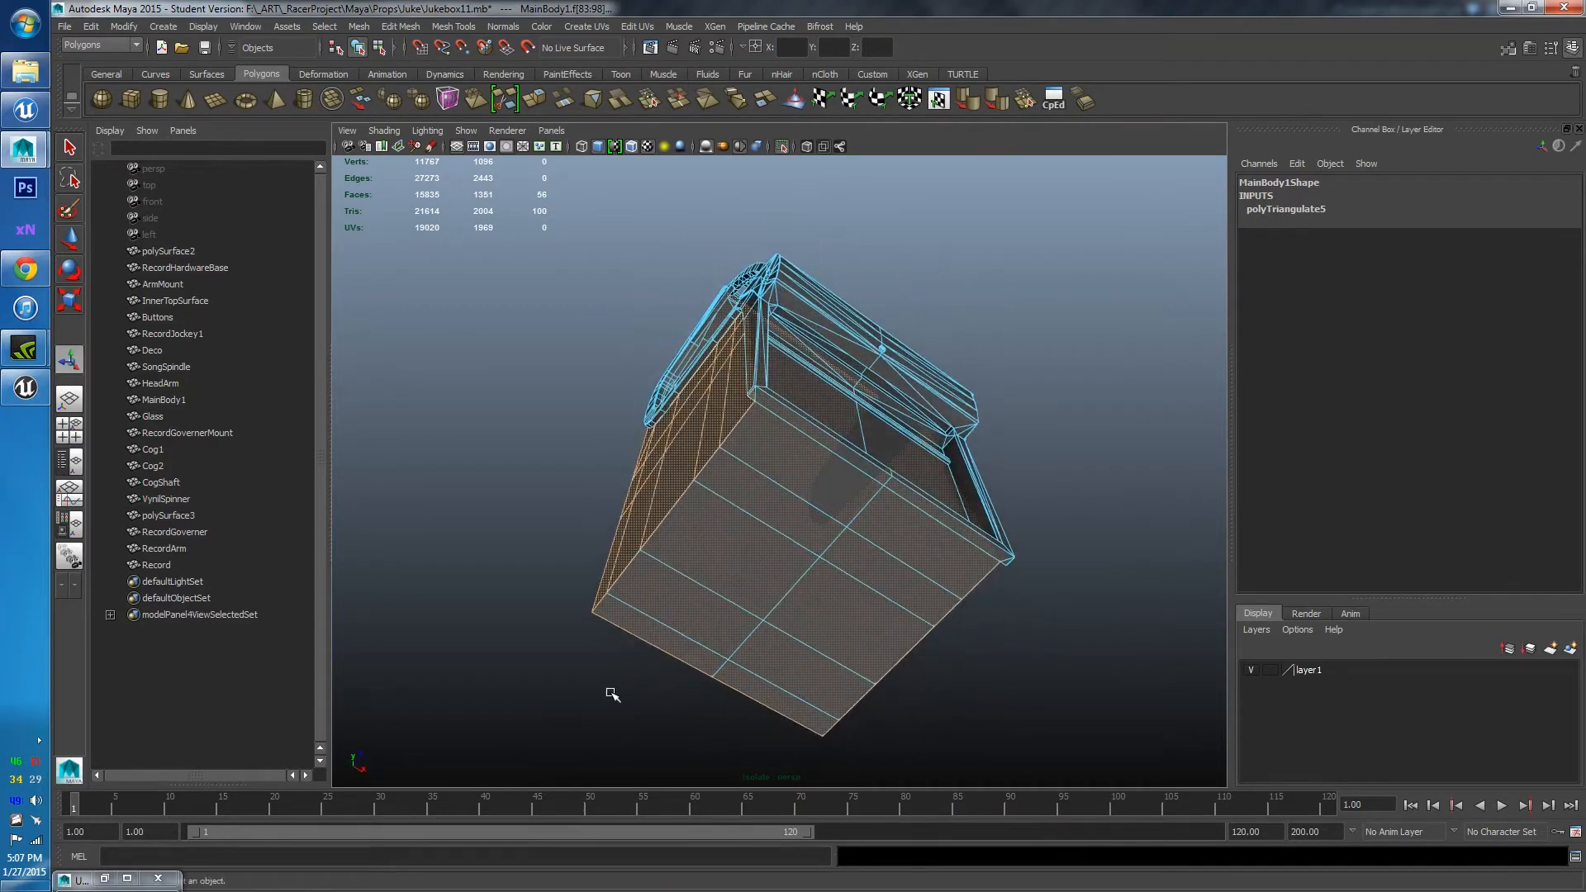
shift+click(765, 497)
shift+click(884, 564)
shift+click(839, 621)
shift+click(790, 676)
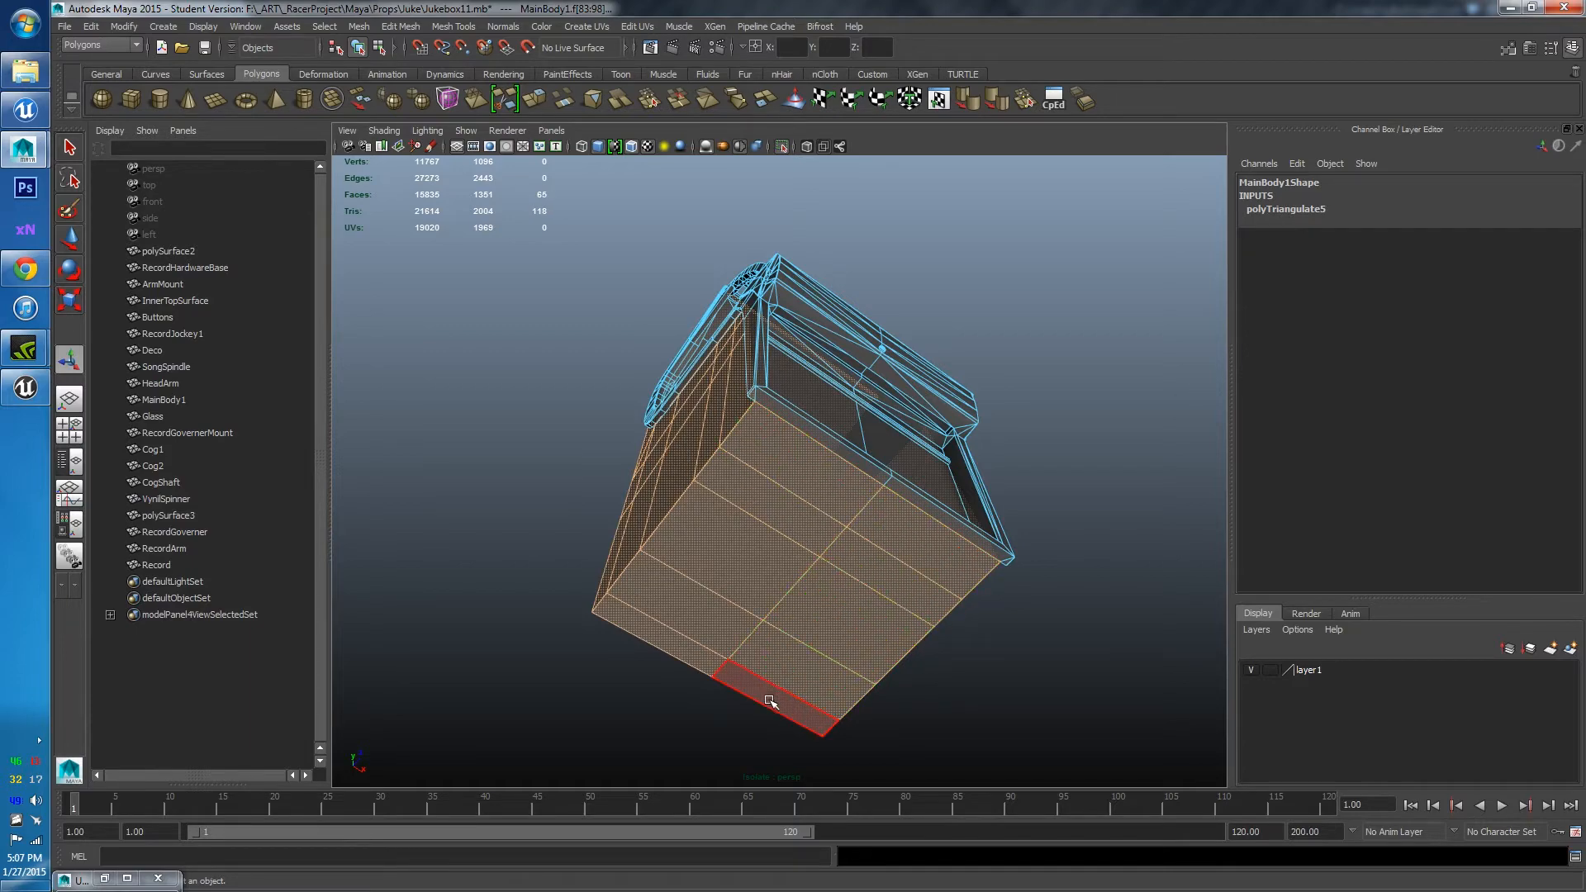
shift+click(771, 698)
Show the Hypershade beside the perspective view and enlarge it over the node graph below
scroll(1055, 484, down, 5)
alt+drag(1054, 485, 897, 604)
scroll(859, 574, up, 6)
alt+drag(768, 533, 922, 591)
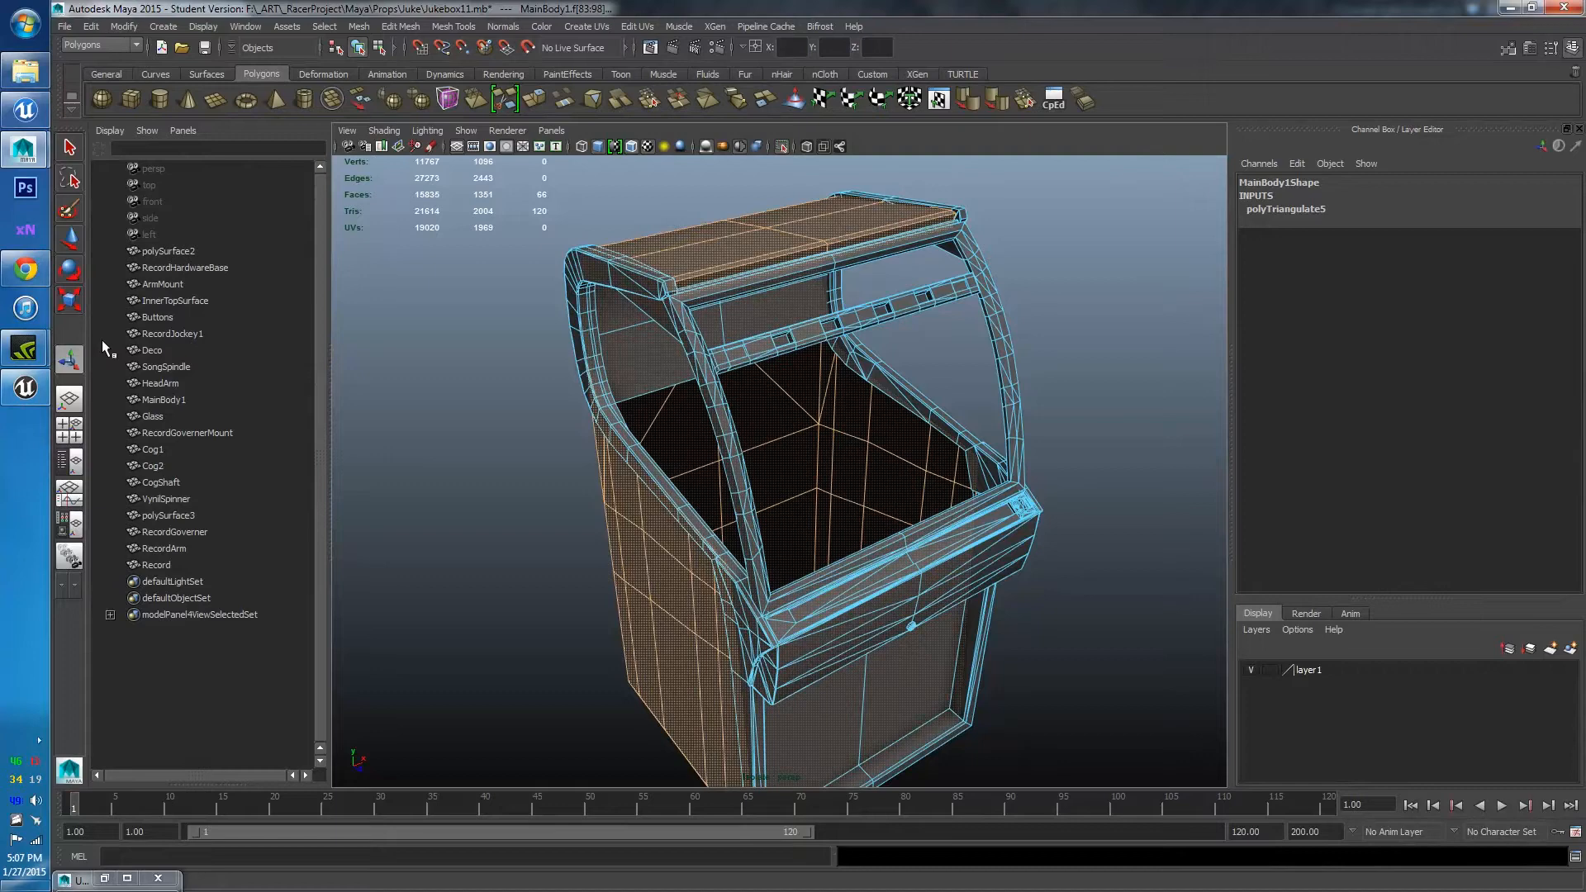
click(69, 524)
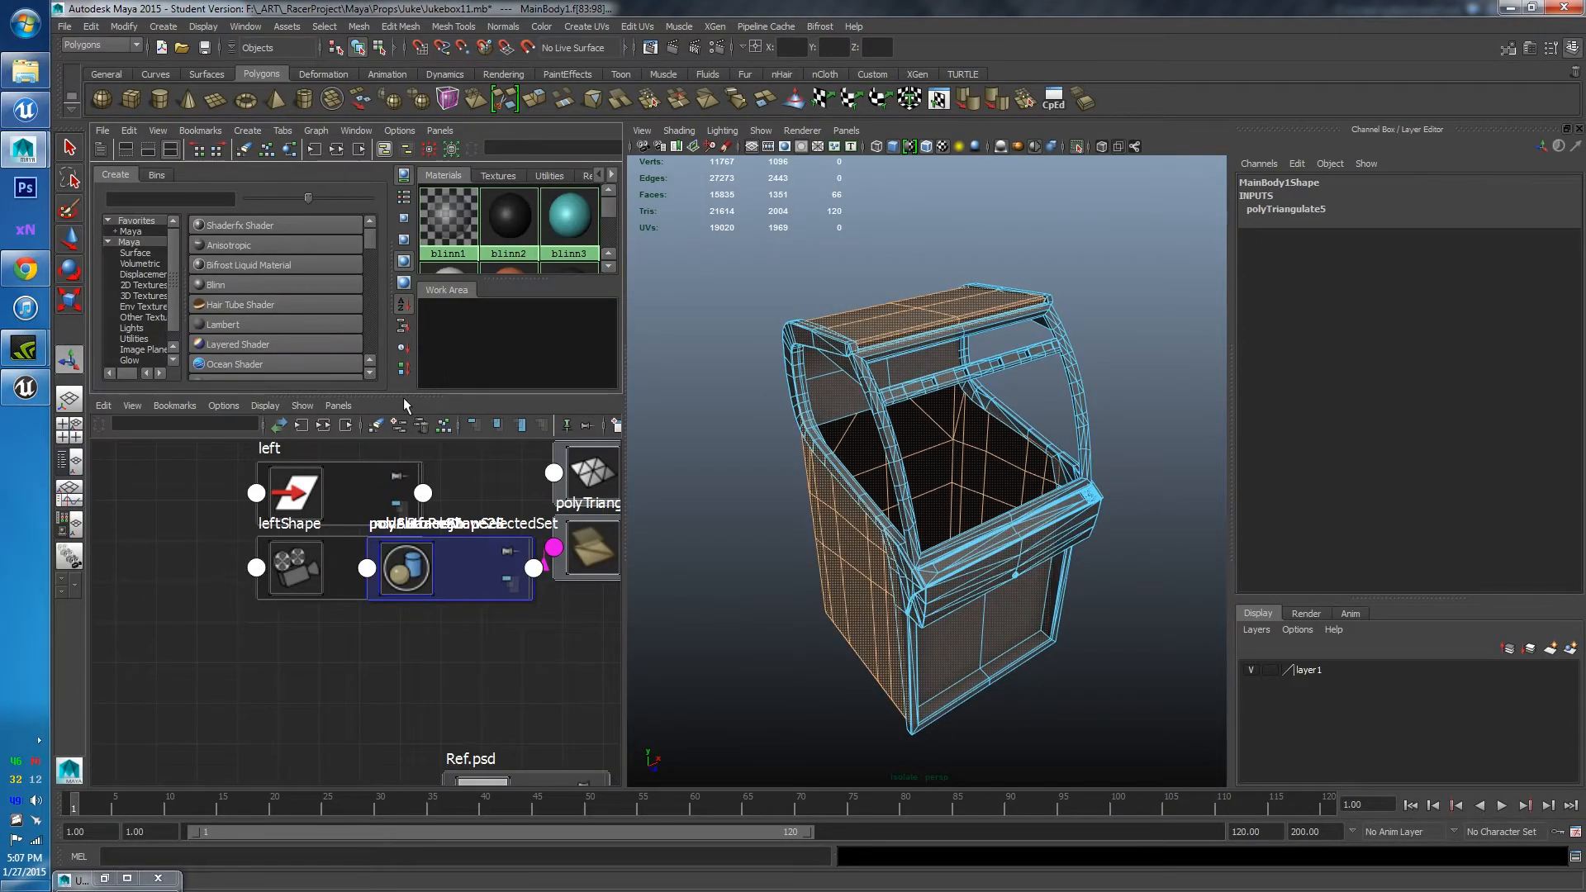
drag(403, 396, 345, 820)
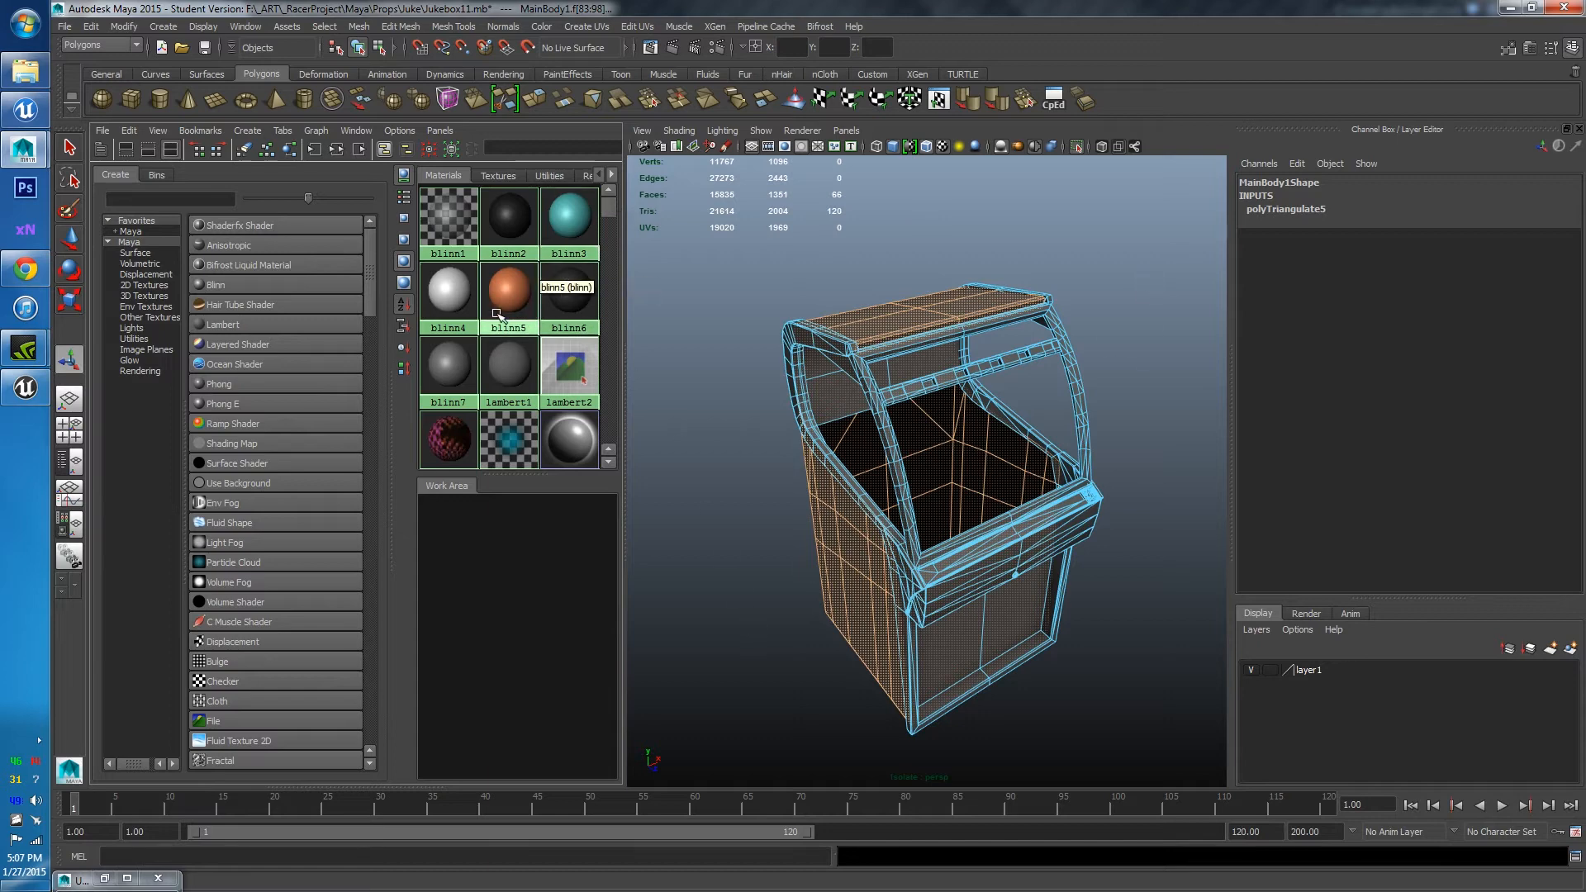
Create a new Blinn material and rename it SidePannel
click(217, 285)
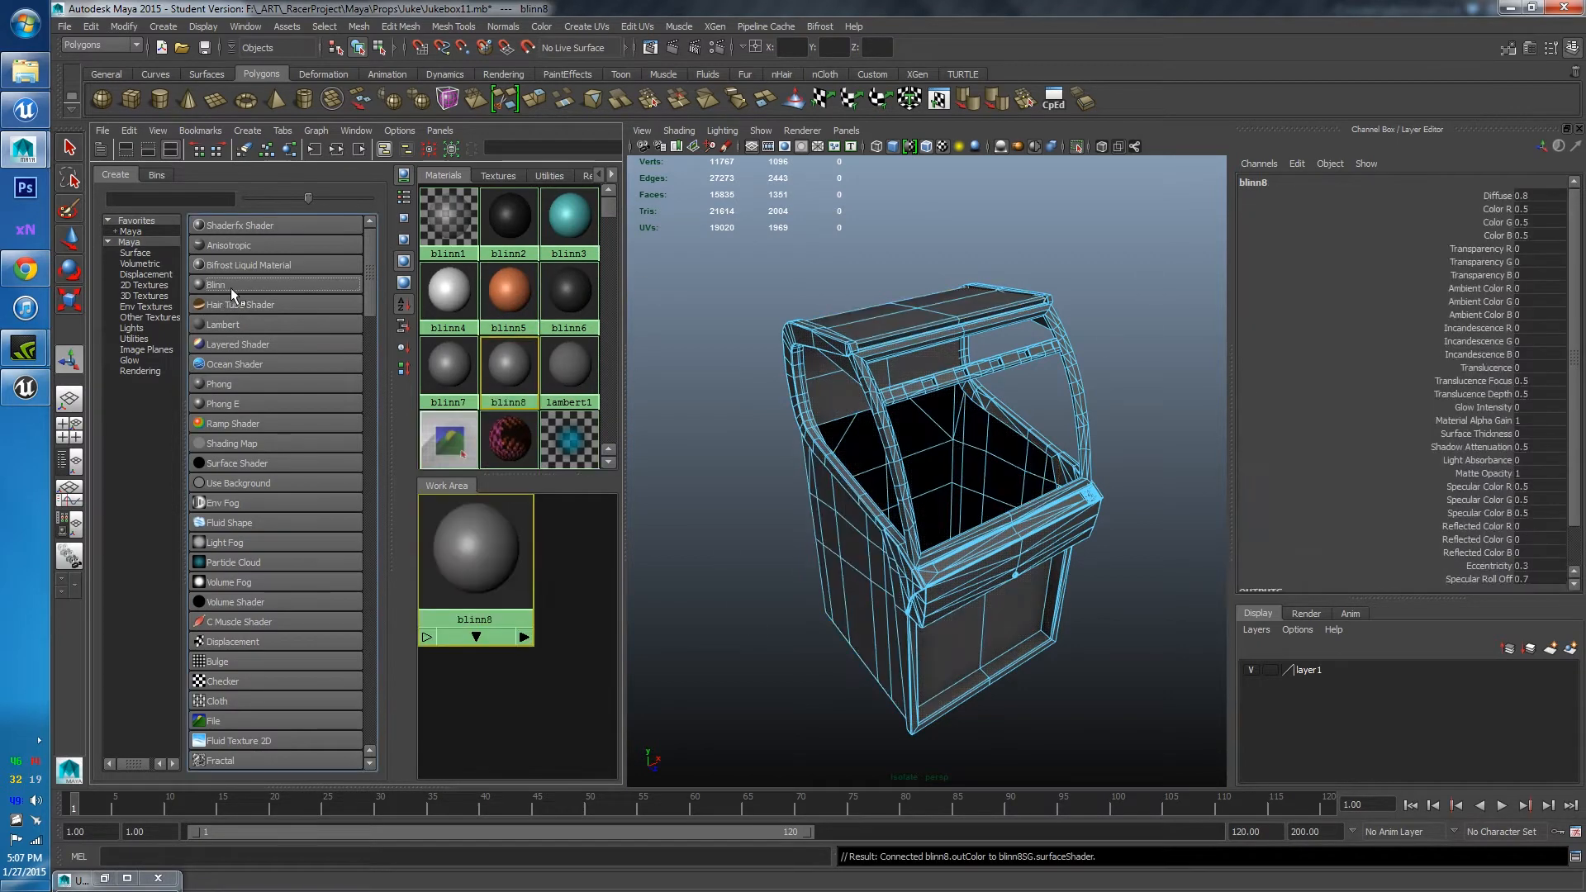
double_click(471, 575)
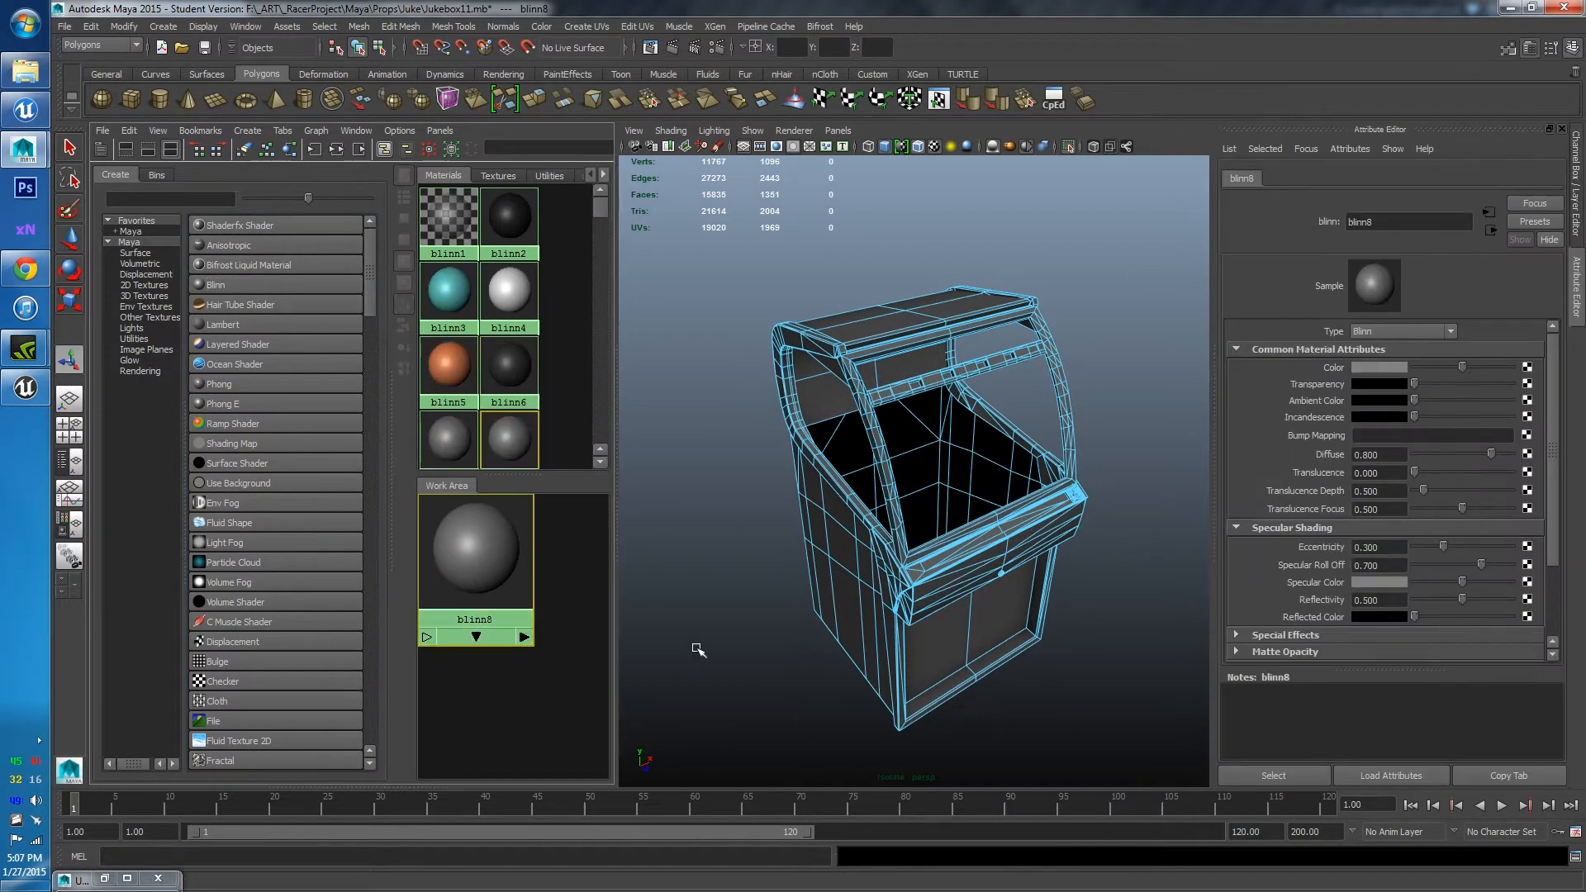
double_click(1390, 223)
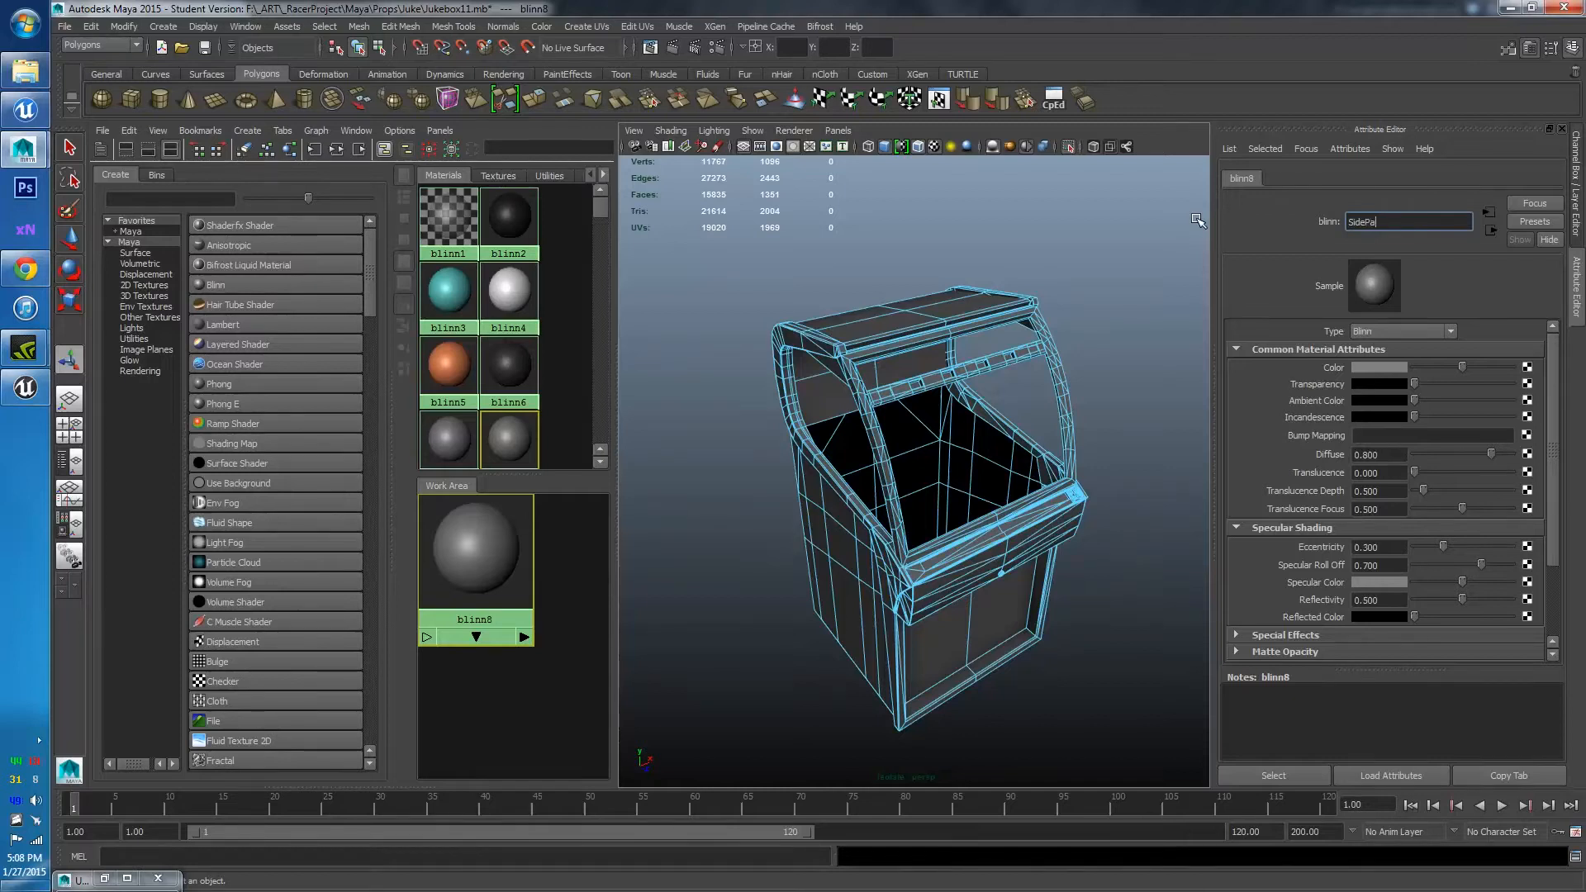
key(Return)
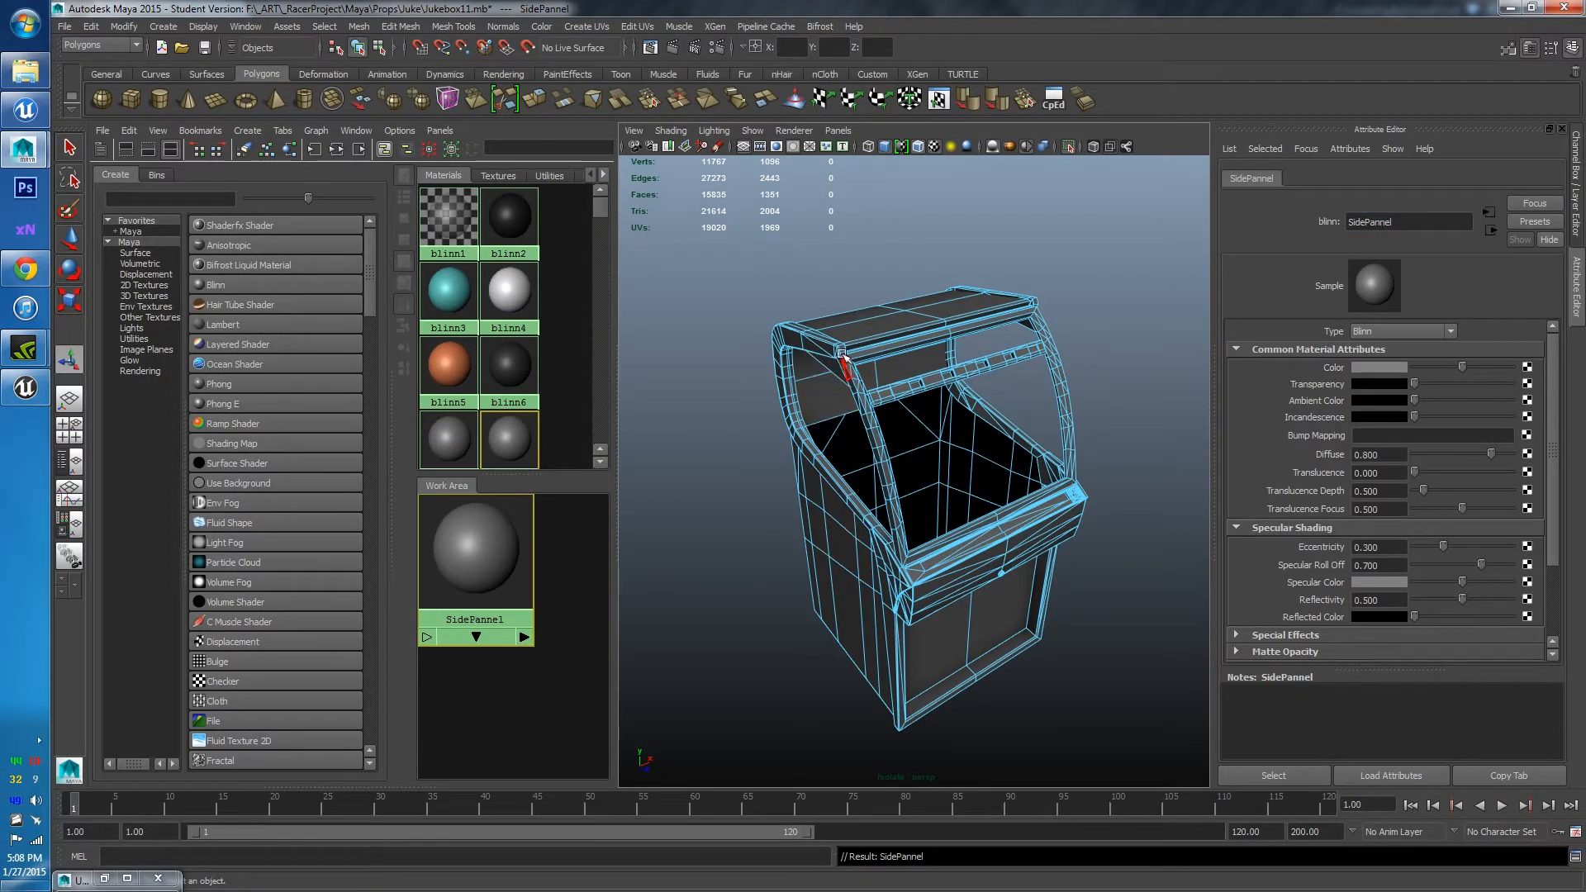
Undo the renaming and creation of the SidePannel material
right_drag(843, 354, 885, 384)
click(890, 323)
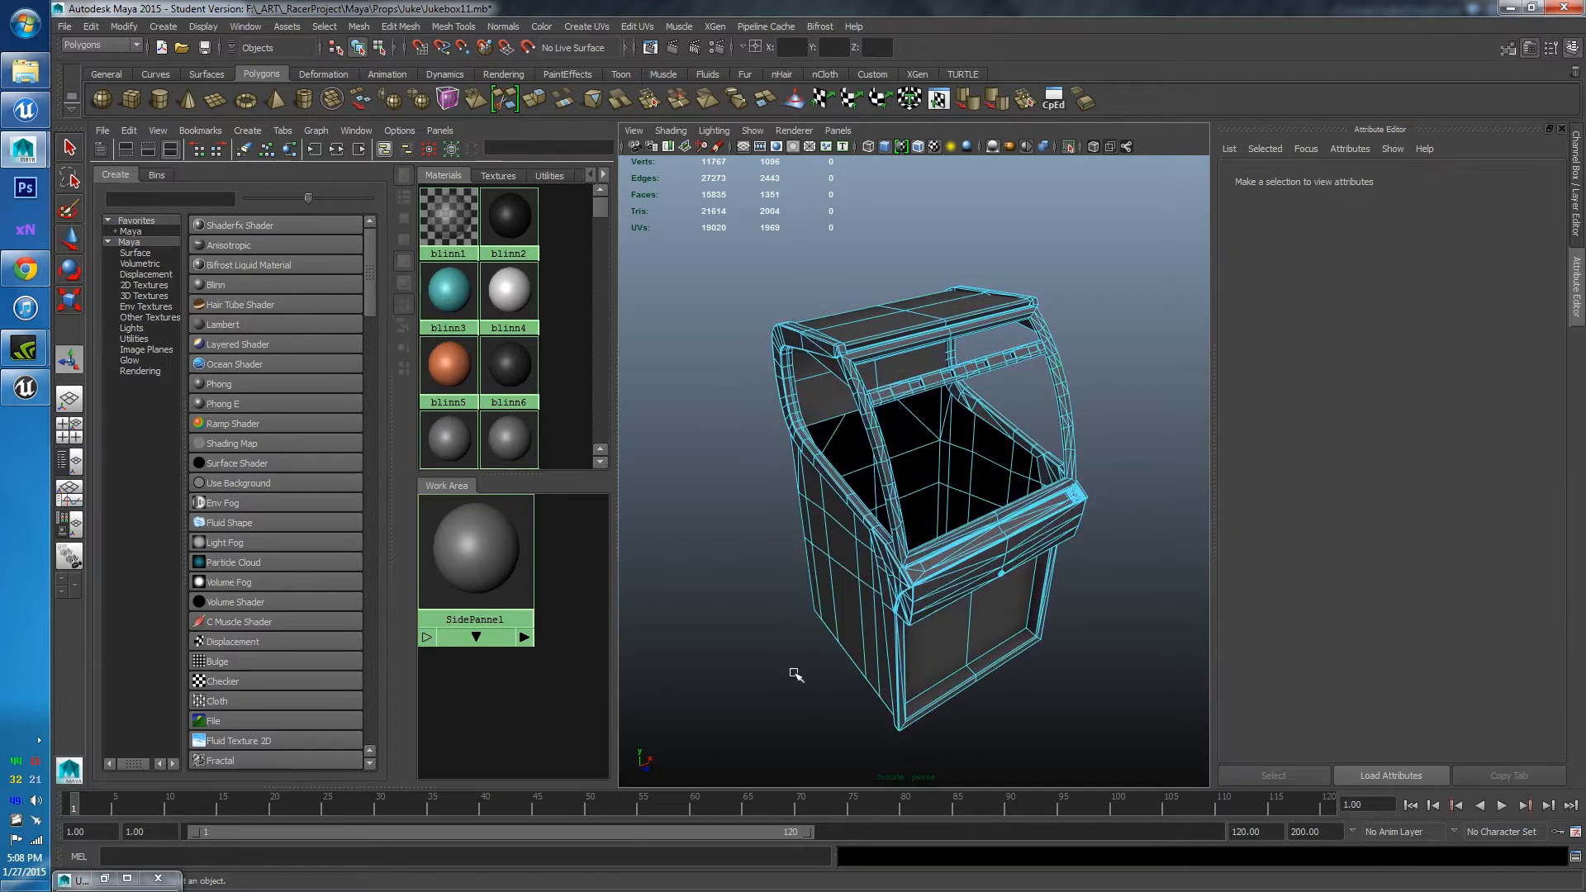
alt+drag(796, 676, 843, 617)
key(ctrl+z)
key(ctrl+z)
key(ctrl+z)
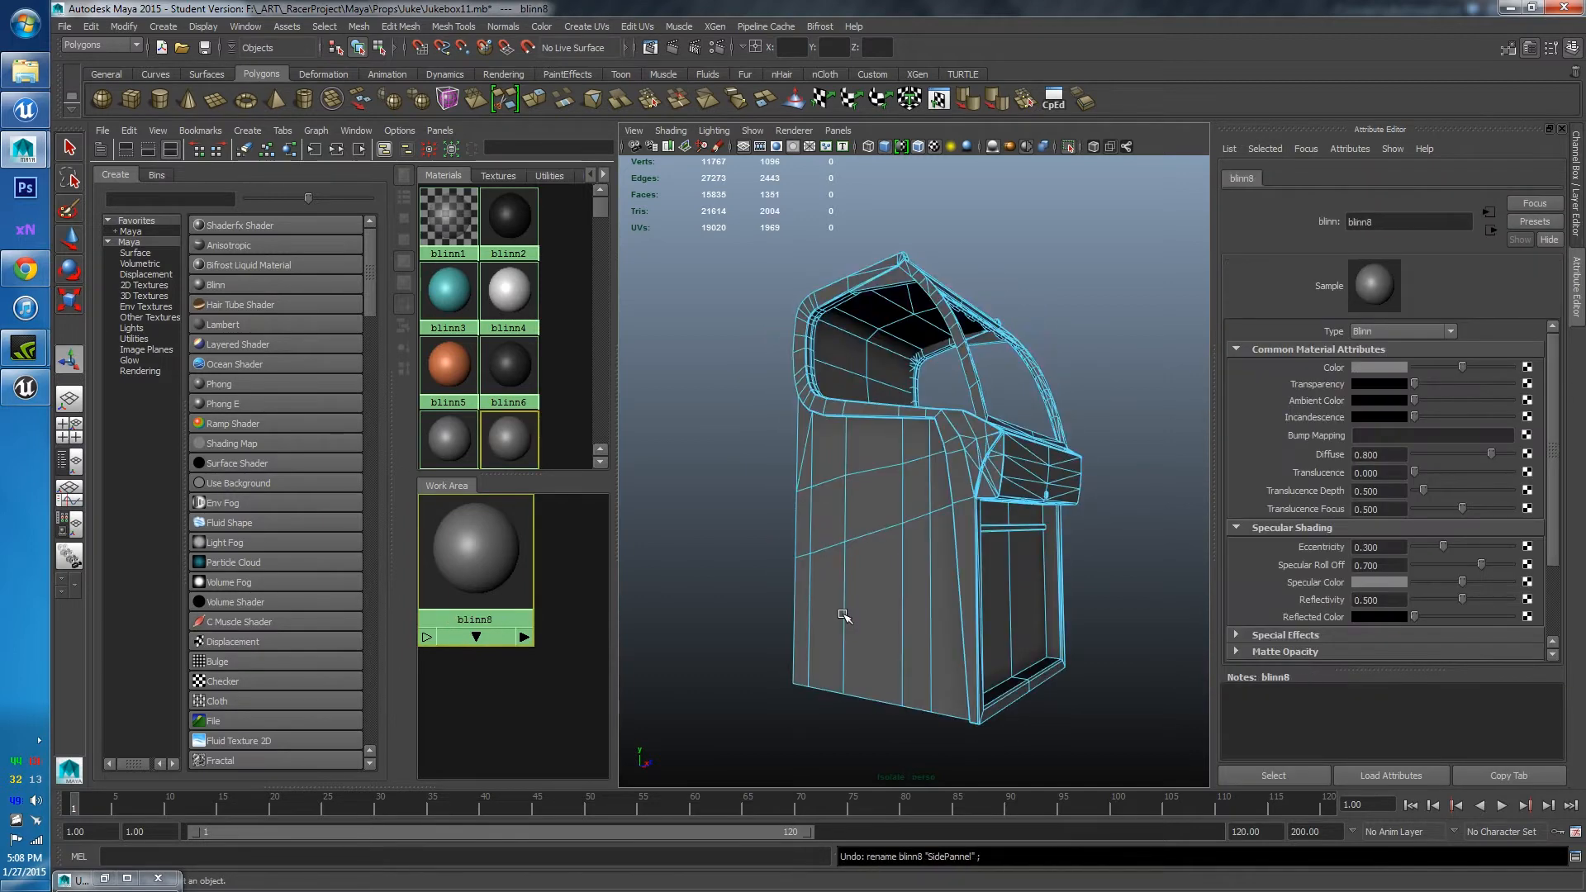
key(ctrl+z)
key(ctrl+z)
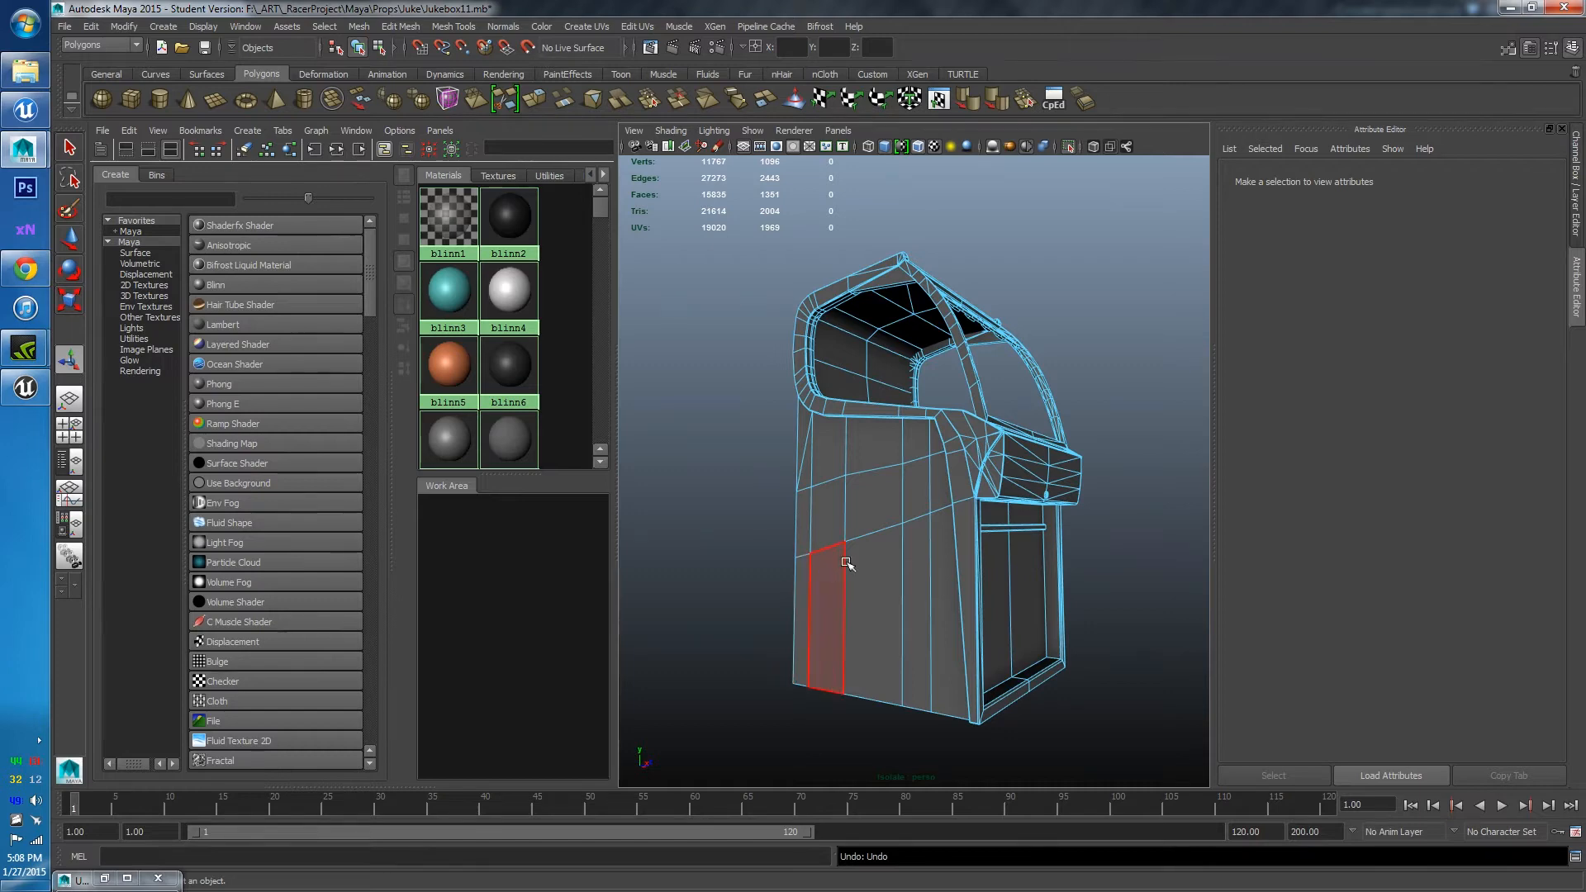
Redo the creation of the Blinn material and undo it again
click(124, 26)
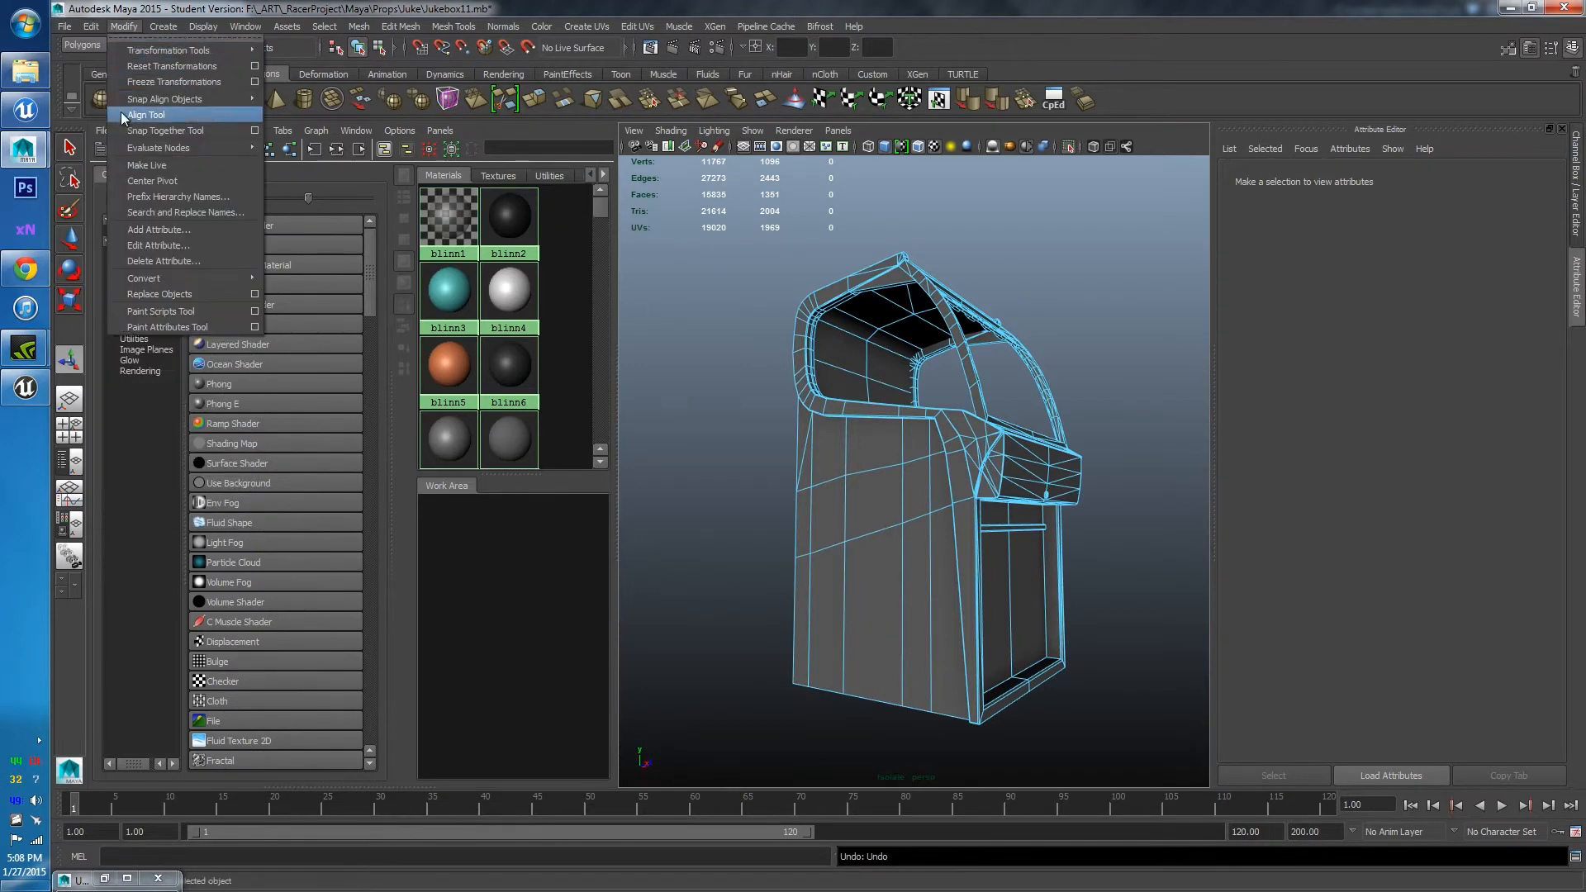
mouse_move(91, 26)
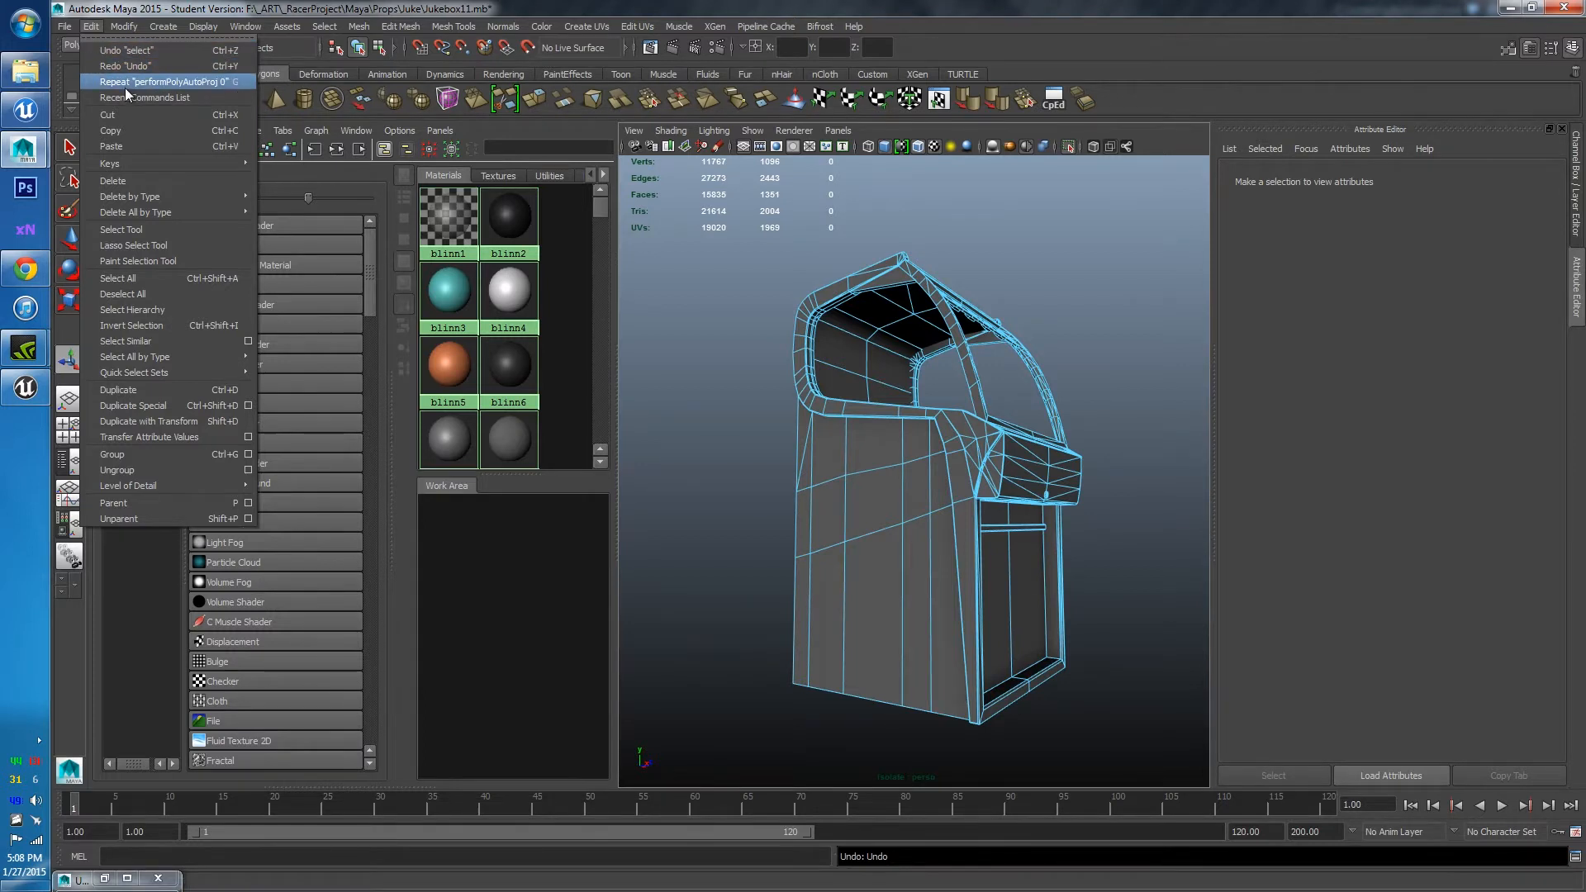
click(126, 66)
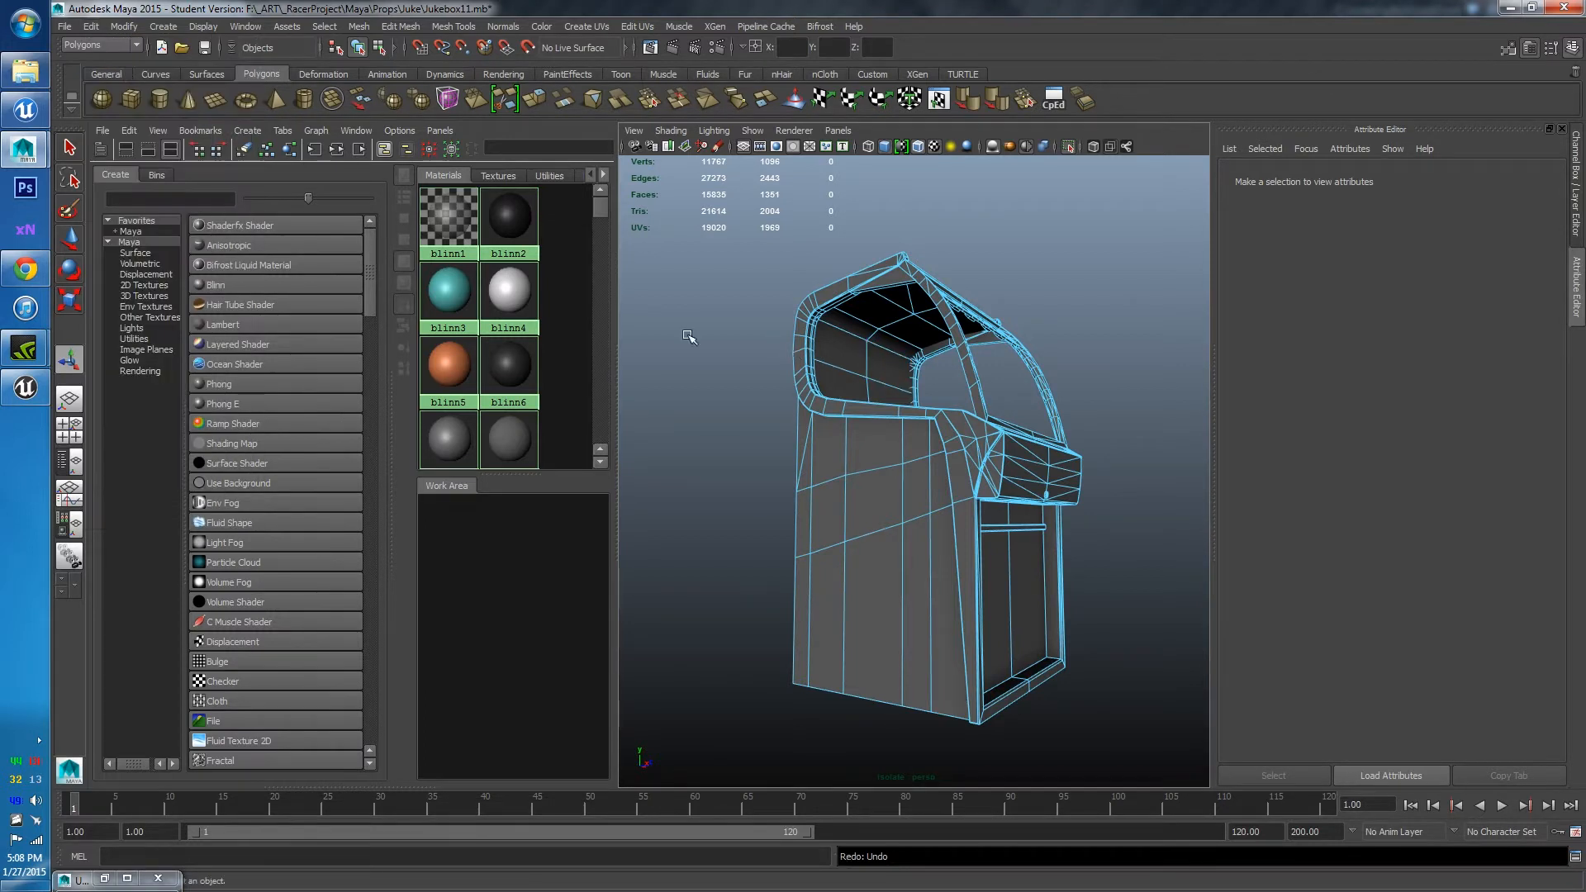
click(92, 25)
click(97, 68)
click(100, 34)
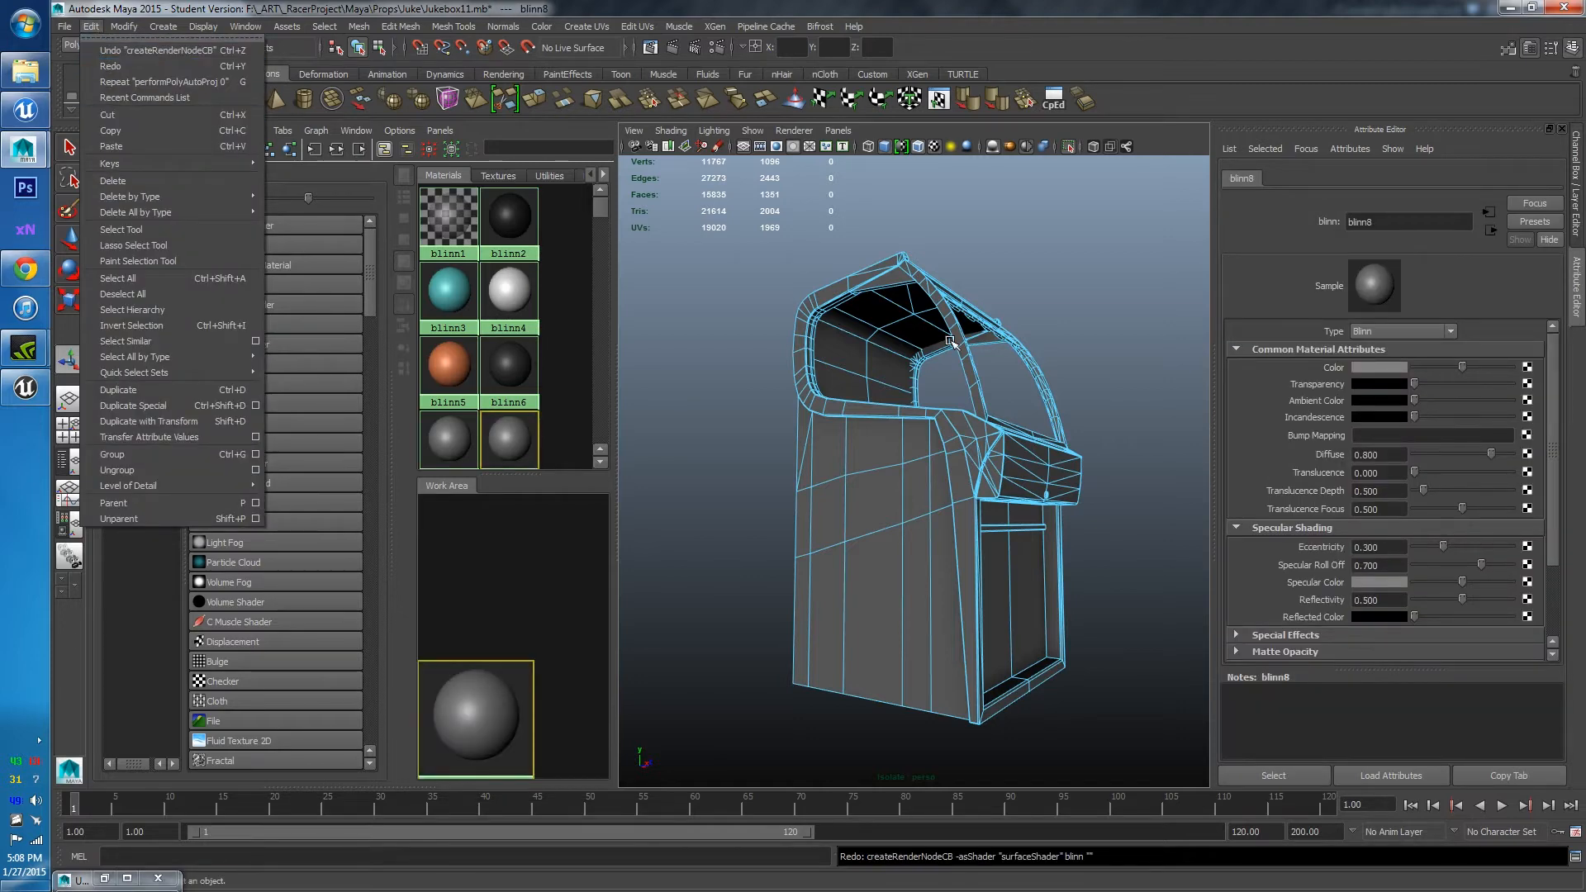
click(727, 330)
key(ctrl+z)
key(ctrl+z)
key(ctrl+z)
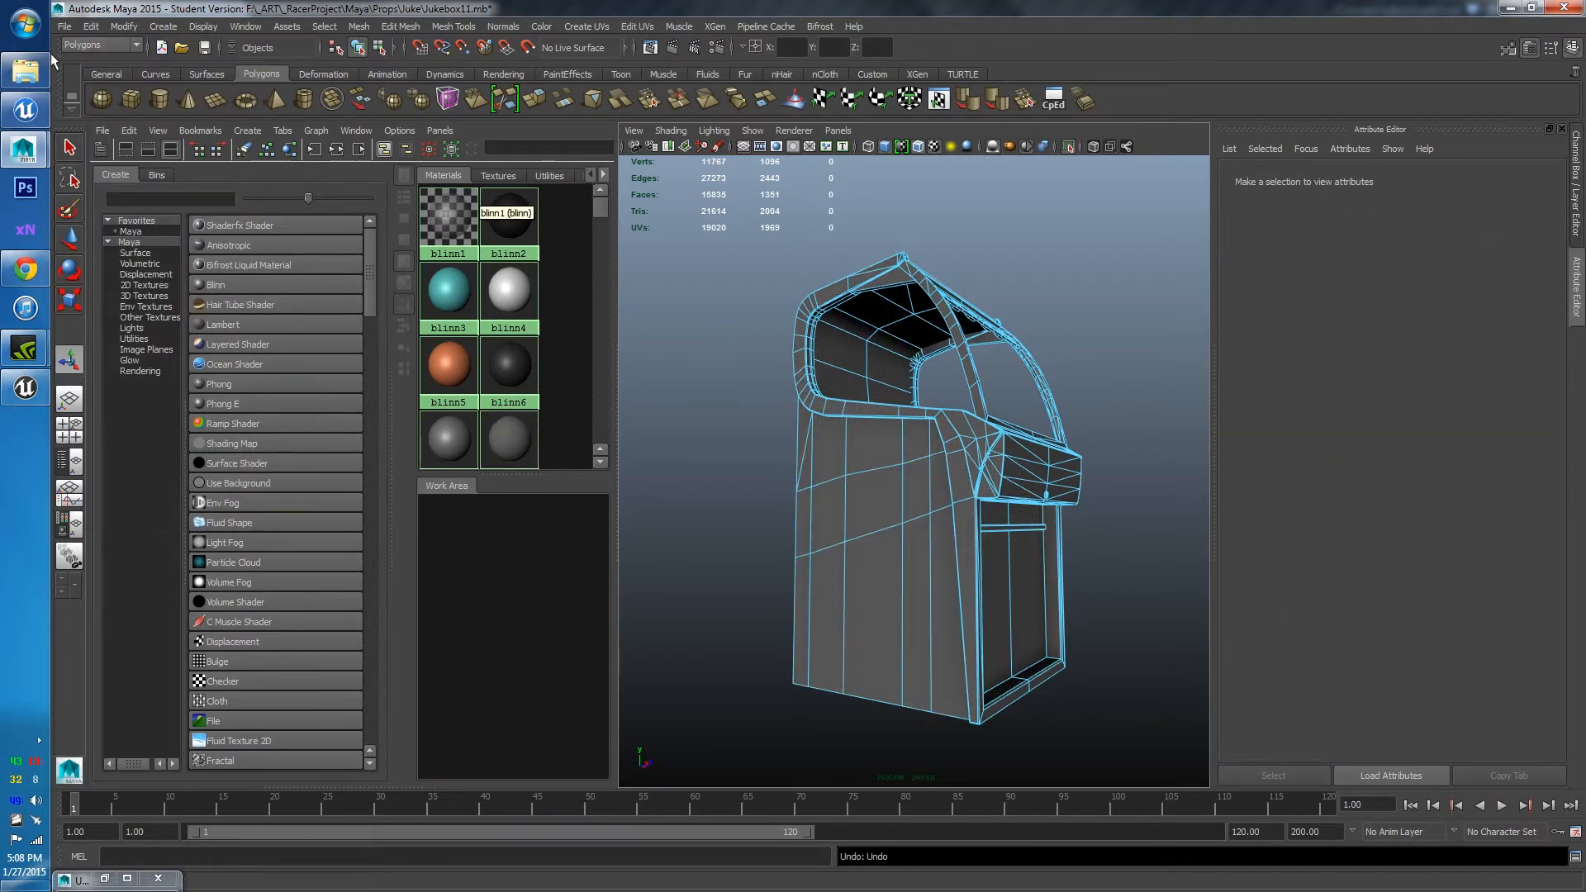
Step through the redo and undo history to restore the selection of MainBody1's outer panel faces
click(89, 26)
click(106, 65)
click(89, 26)
click(101, 65)
click(92, 26)
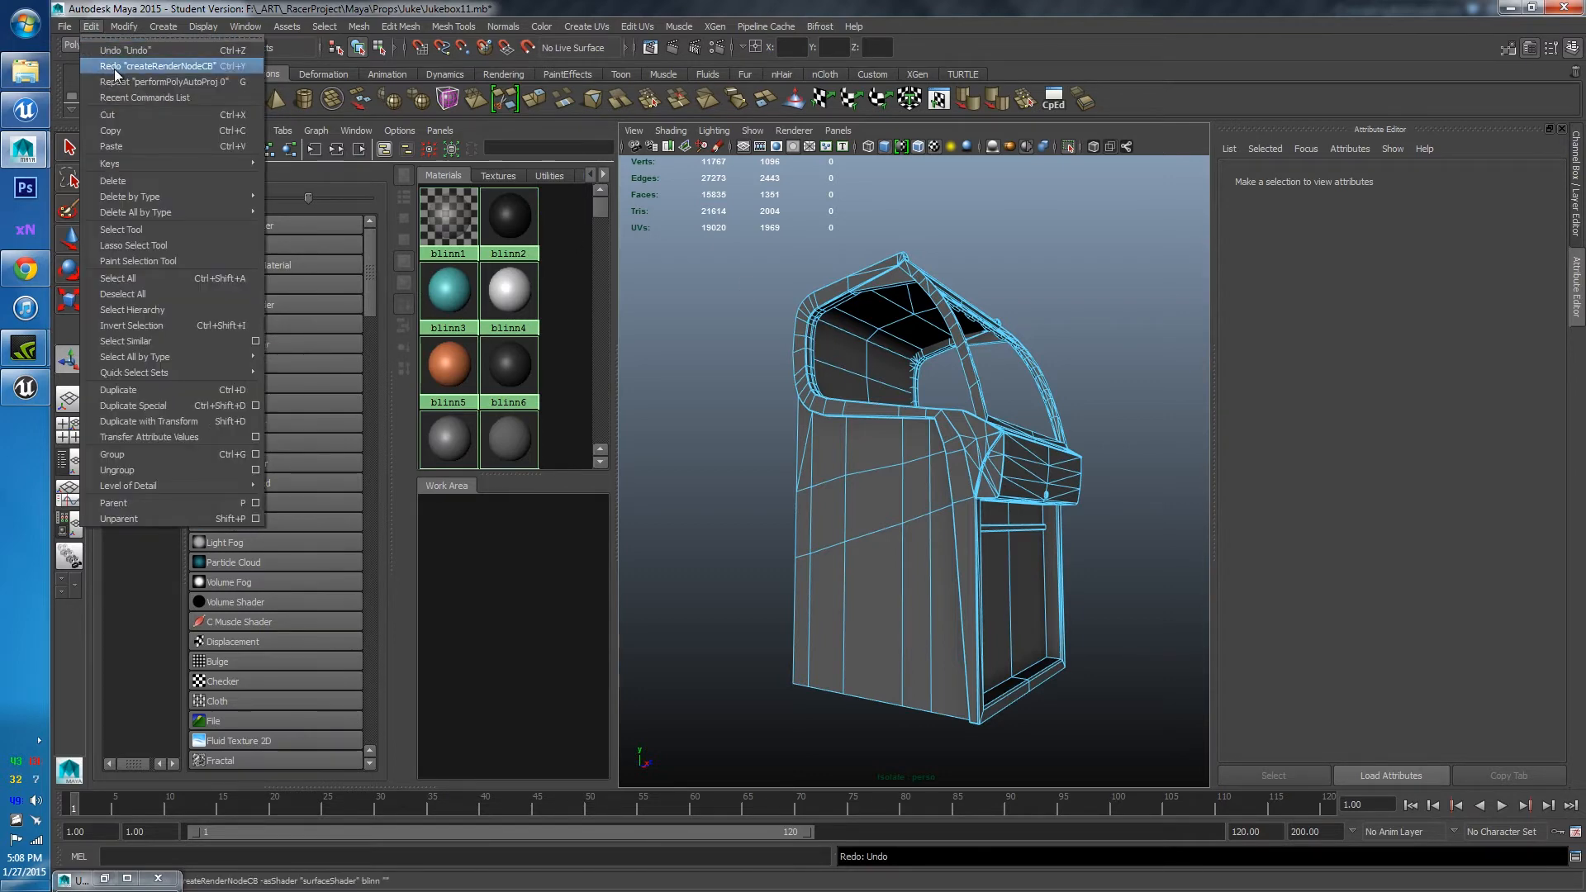
click(116, 68)
key(ctrl+z)
Assign the existing dark blinn6 material to the selected outer panel faces and clear the selection
alt+drag(814, 381, 828, 511)
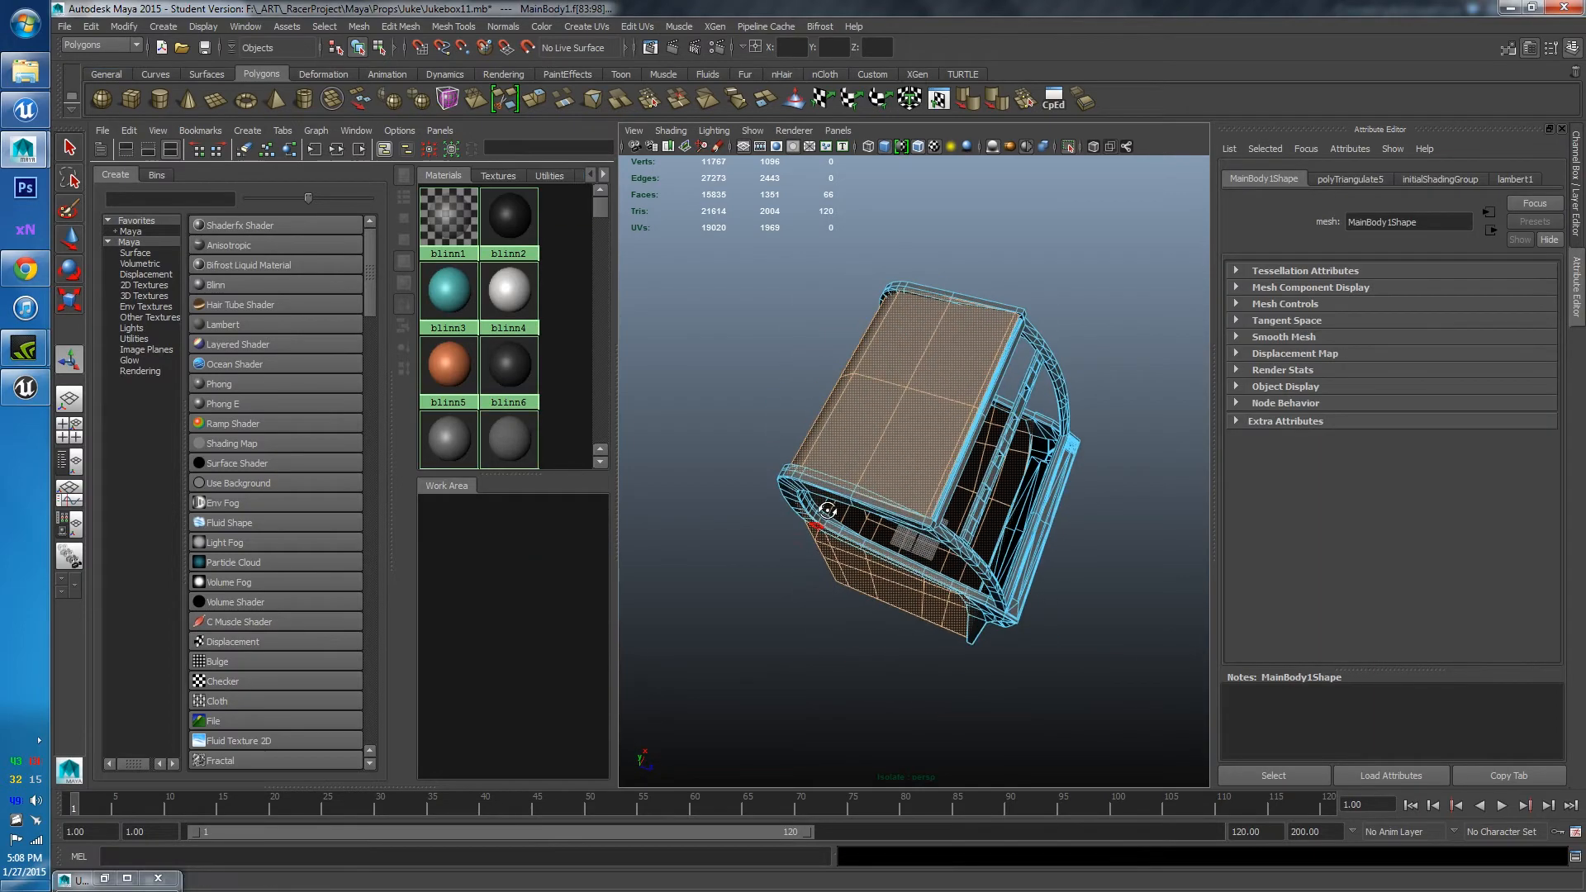
alt+right_drag(828, 511, 829, 588)
alt+drag(829, 588, 833, 555)
alt+drag(878, 644, 818, 578)
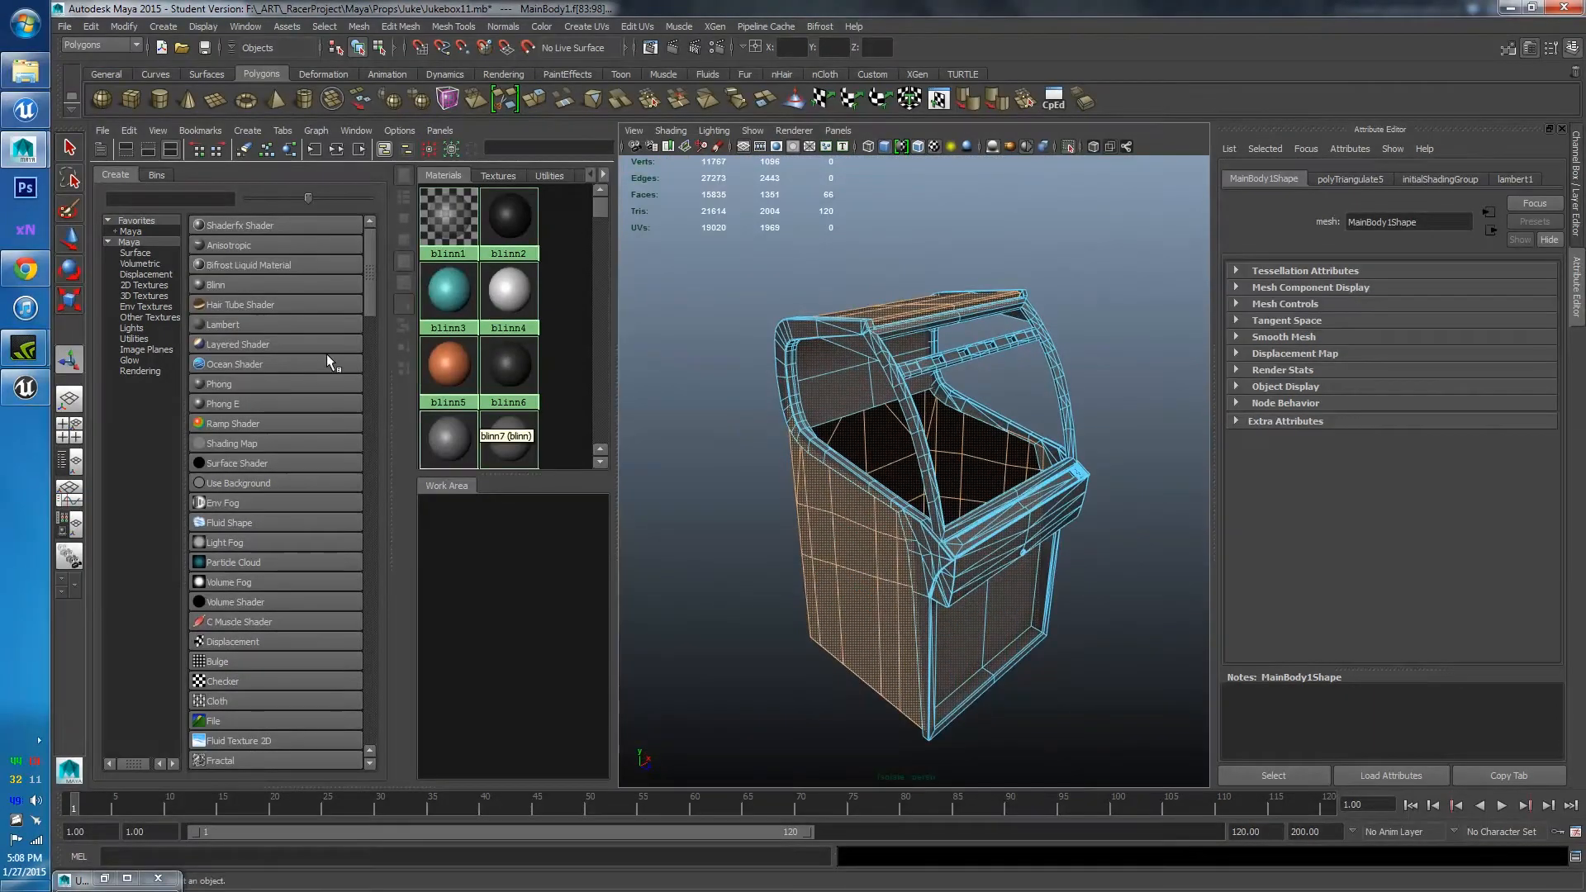
right_drag(494, 373, 529, 355)
click(767, 439)
alt+drag(770, 550, 926, 495)
Rename the blinn6 material as Pannel
click(514, 388)
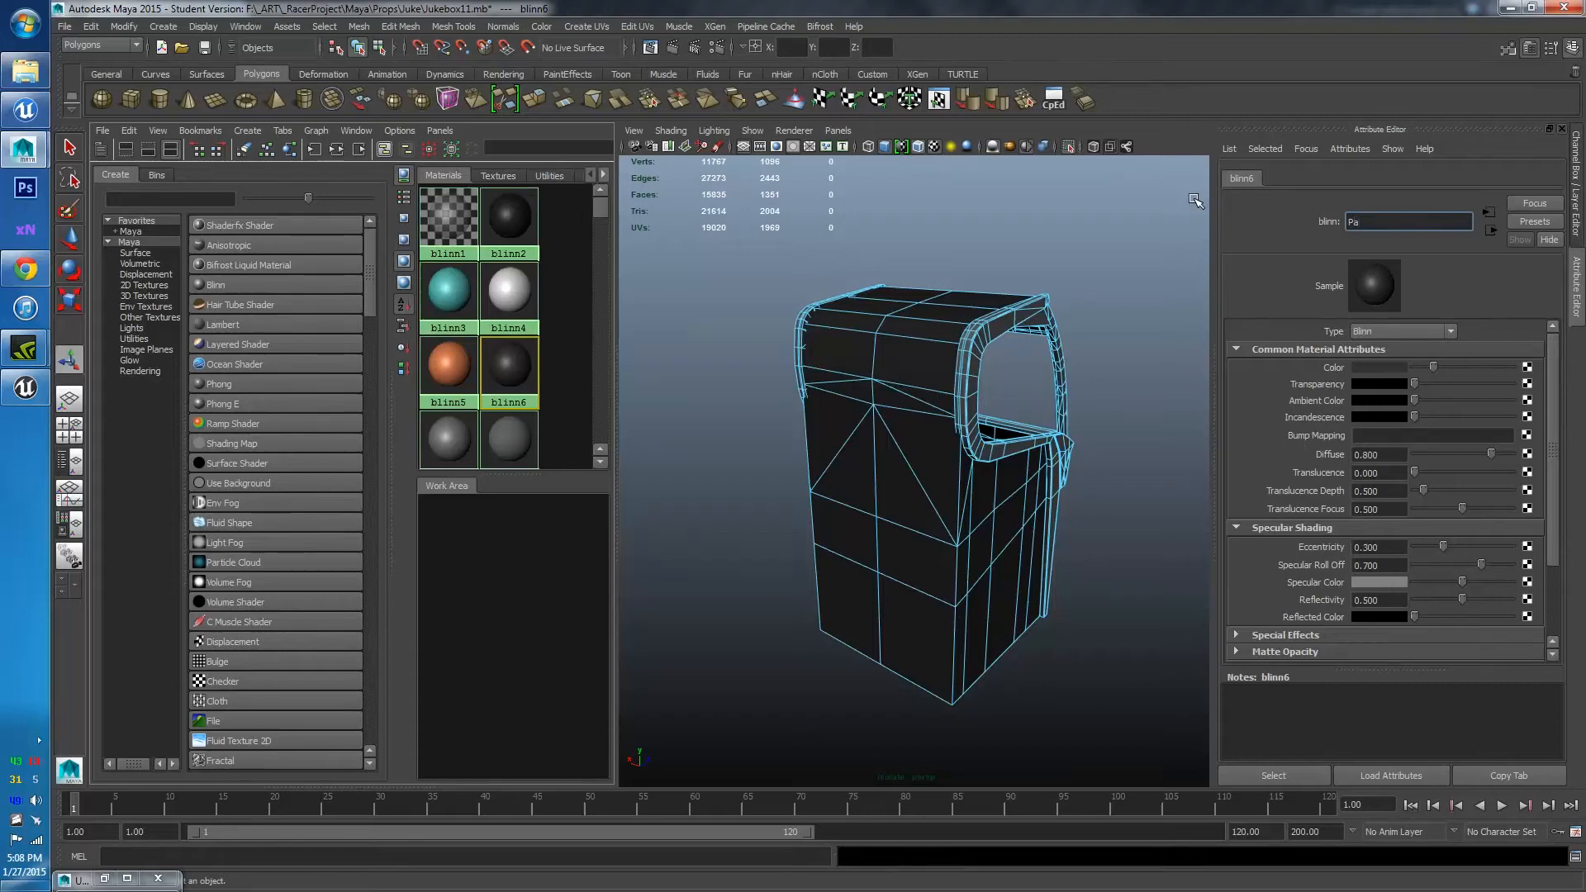
text(Pannel)
key(Return)
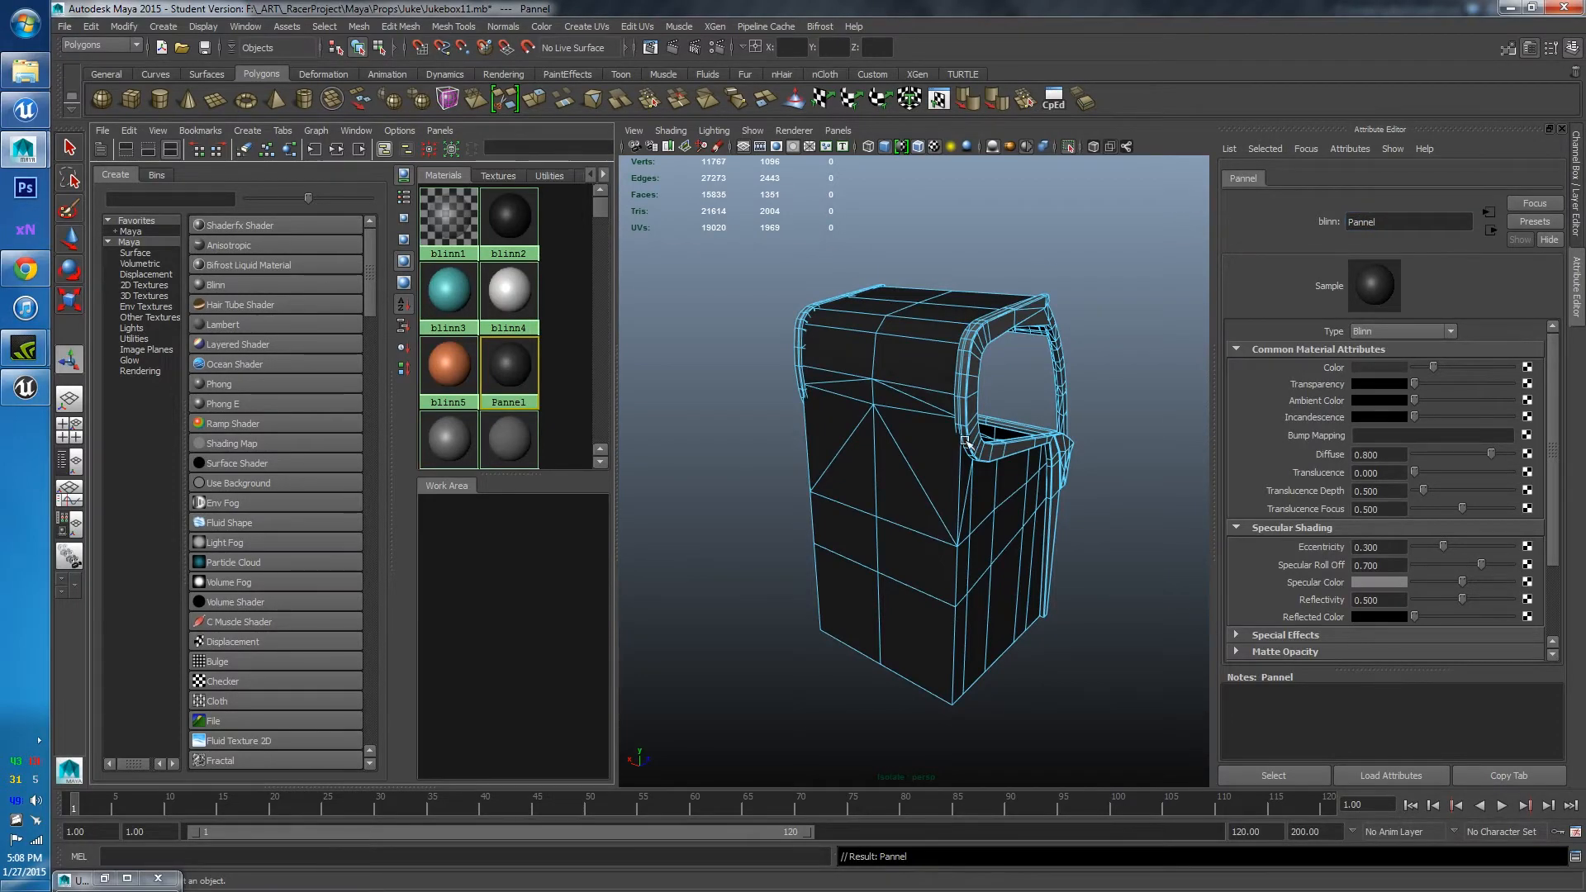
Select the faces of the interior back wall inside MainBody1's window compartment
click(1001, 448)
scroll(1102, 488, down, 5)
alt+drag(1101, 488, 833, 447)
scroll(1027, 567, up, 5)
scroll(838, 604, up, 6)
scroll(839, 604, down, 10)
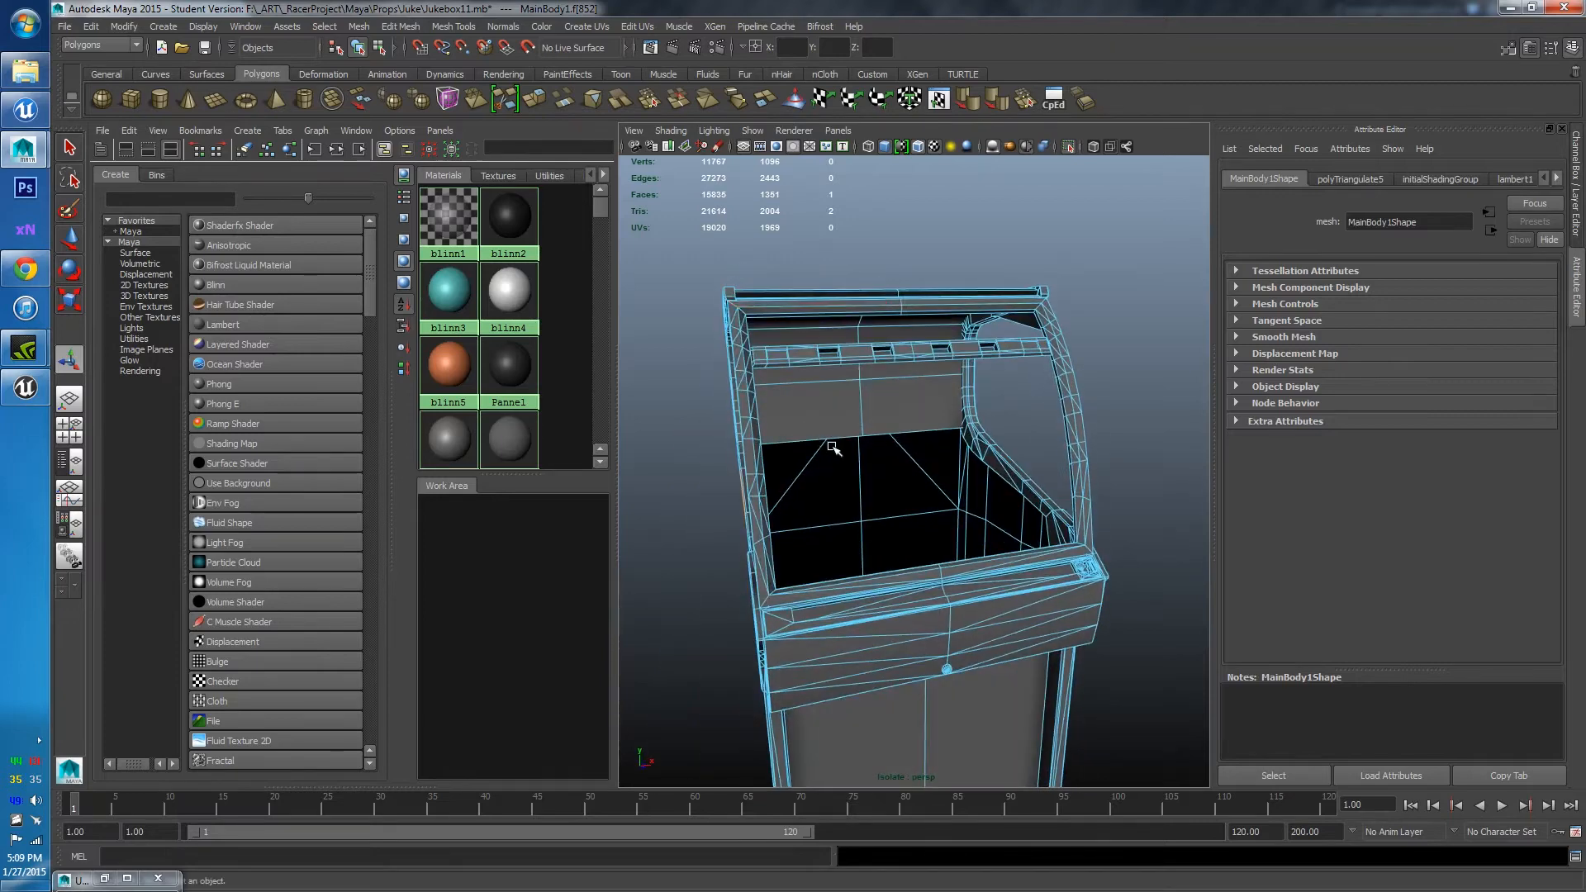
alt+right_drag(833, 447, 984, 687)
alt+drag(984, 687, 857, 524)
shift+click(857, 524)
shift+click(958, 513)
shift+click(835, 386)
shift+click(950, 376)
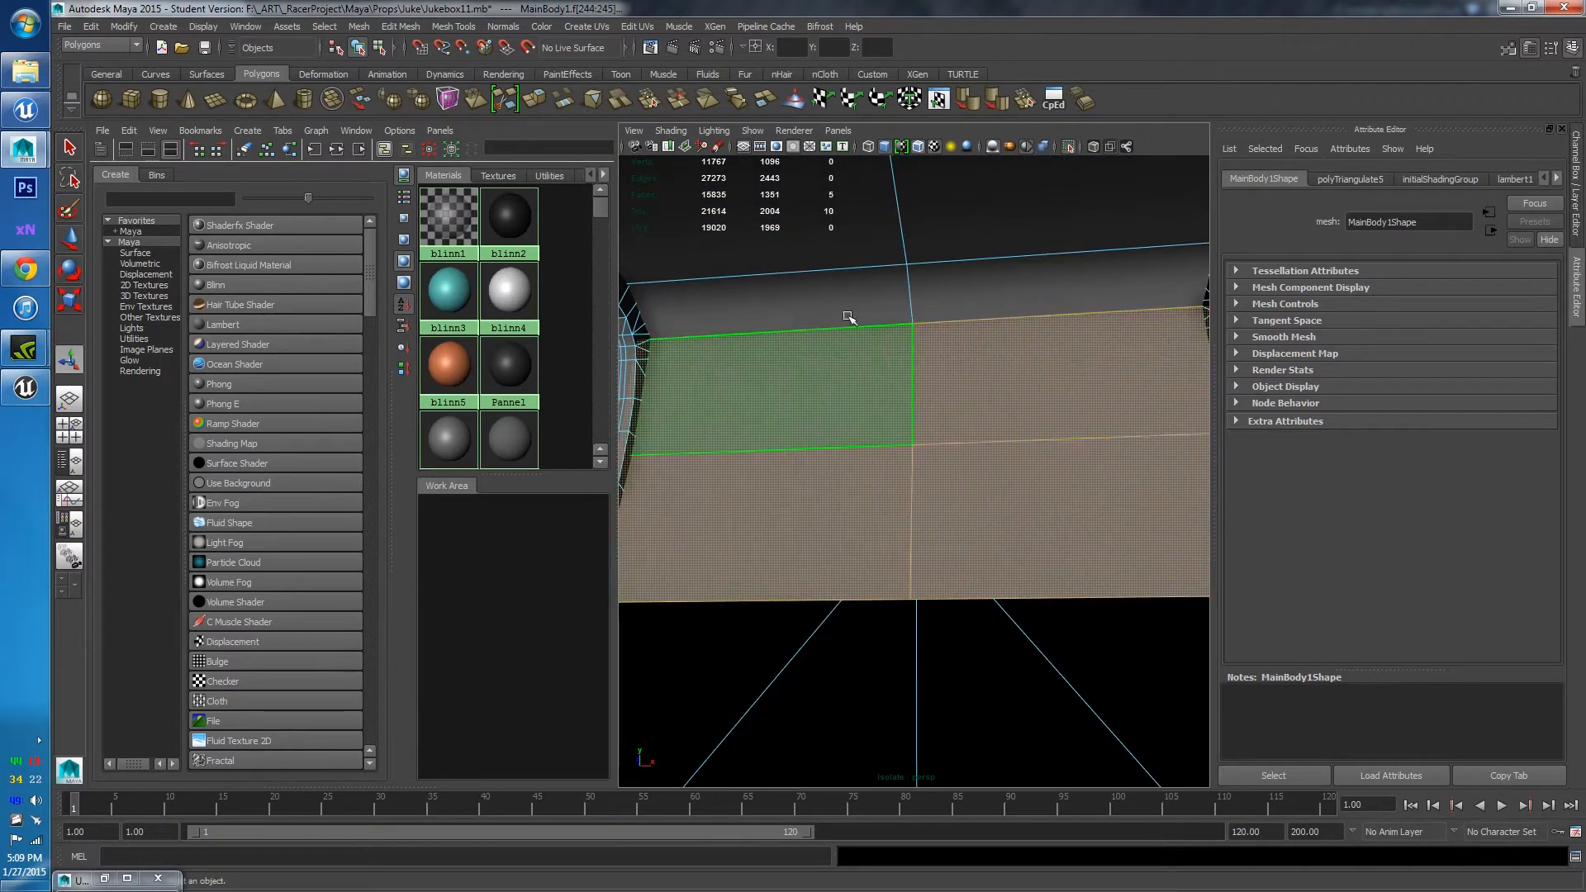
shift+click(851, 307)
shift+click(959, 304)
Add the interior ceiling faces of MainBody1's window compartment to the selection
alt+drag(958, 303, 1013, 703)
shift+click(843, 371)
shift+click(934, 347)
shift+click(780, 298)
shift+click(810, 257)
shift+click(1002, 546)
alt+right_drag(1002, 547, 799, 556)
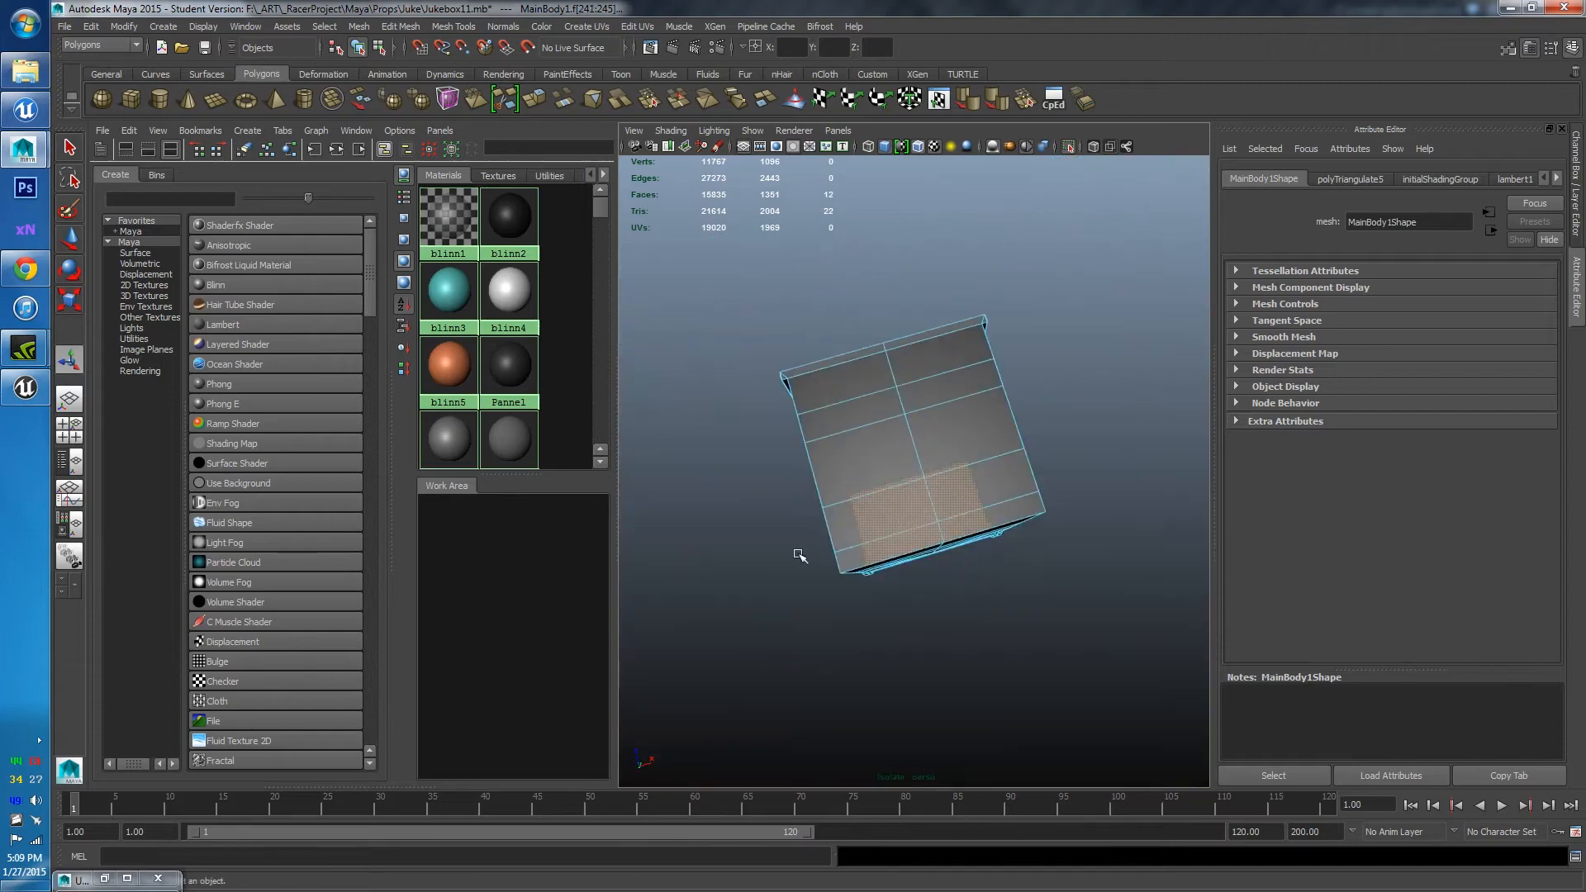
Assign the Pannel material to the selected interior faces and clear the selection
right_drag(500, 366, 499, 329)
alt+drag(950, 310, 1074, 561)
scroll(999, 559, up, 8)
scroll(999, 560, down, 4)
alt+middle_drag(999, 559, 942, 425)
alt+drag(942, 425, 1153, 432)
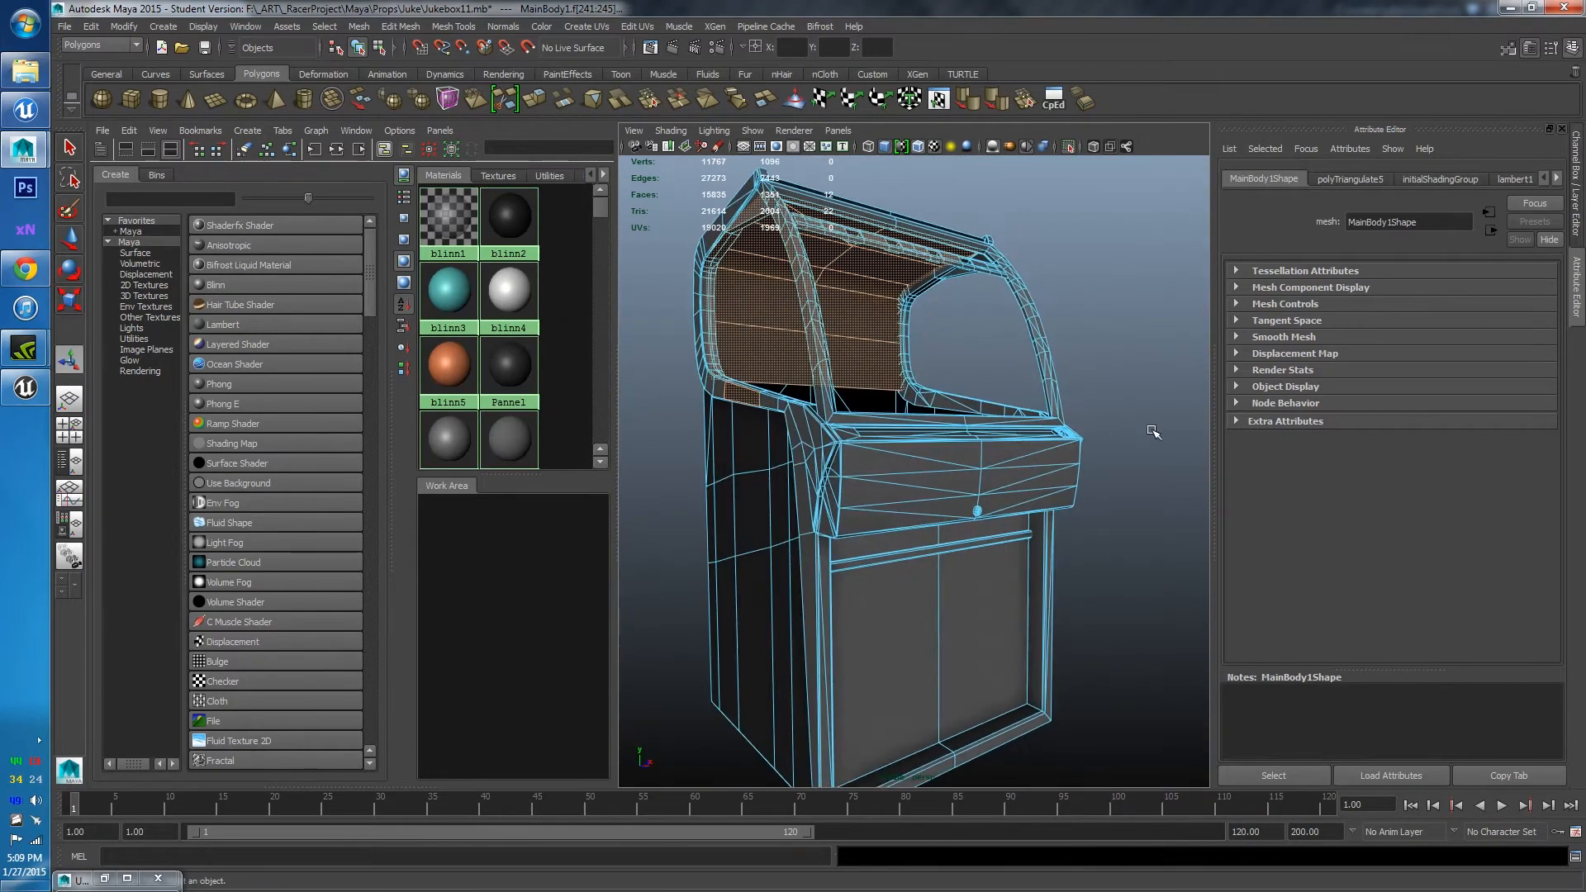
click(1153, 432)
mouse_move(951, 486)
alt+mouse_down()
mouse_move(949, 432)
mouse_move(949, 502)
alt+mouse_up()
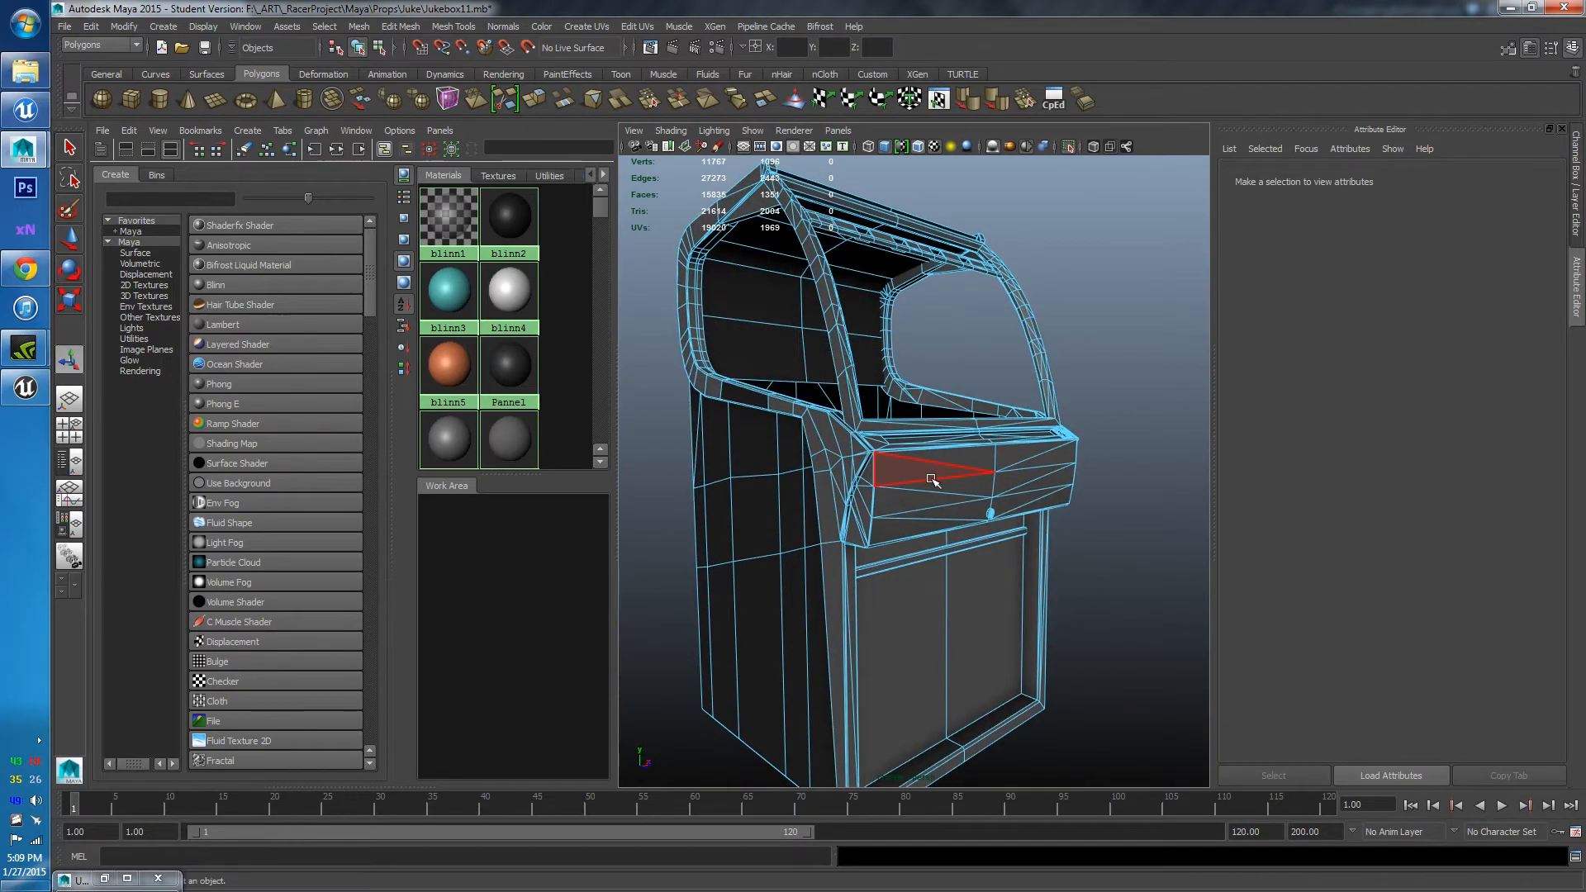
scroll(897, 427, down, 3)
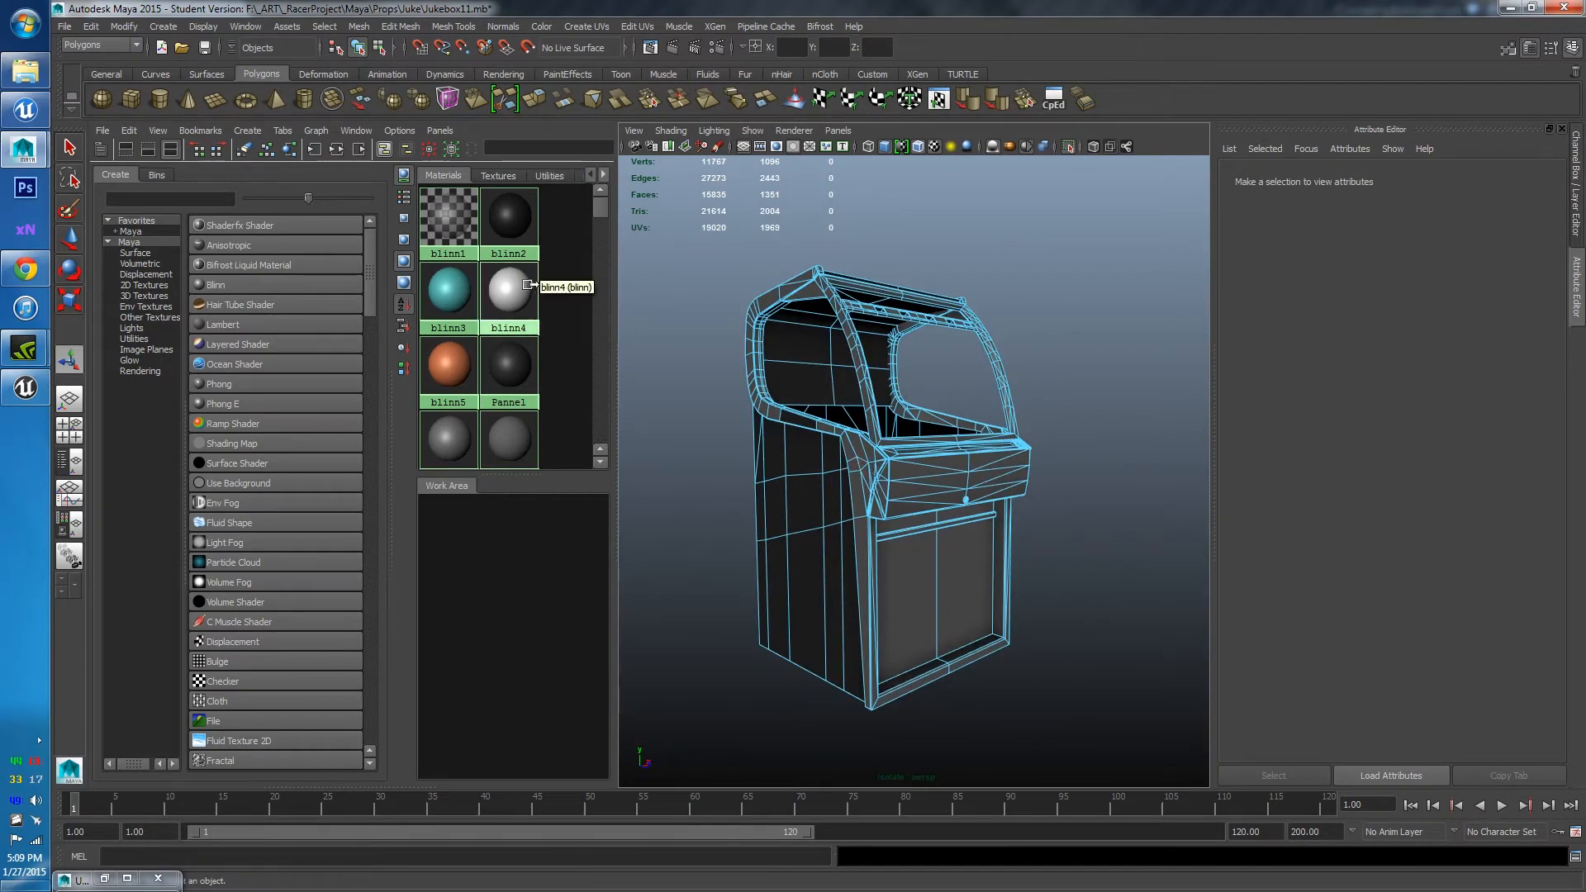
Rename the white blinn4 material as Chrome
scroll(835, 498, up, 5)
alt+drag(783, 487, 1060, 527)
scroll(903, 598, up, 5)
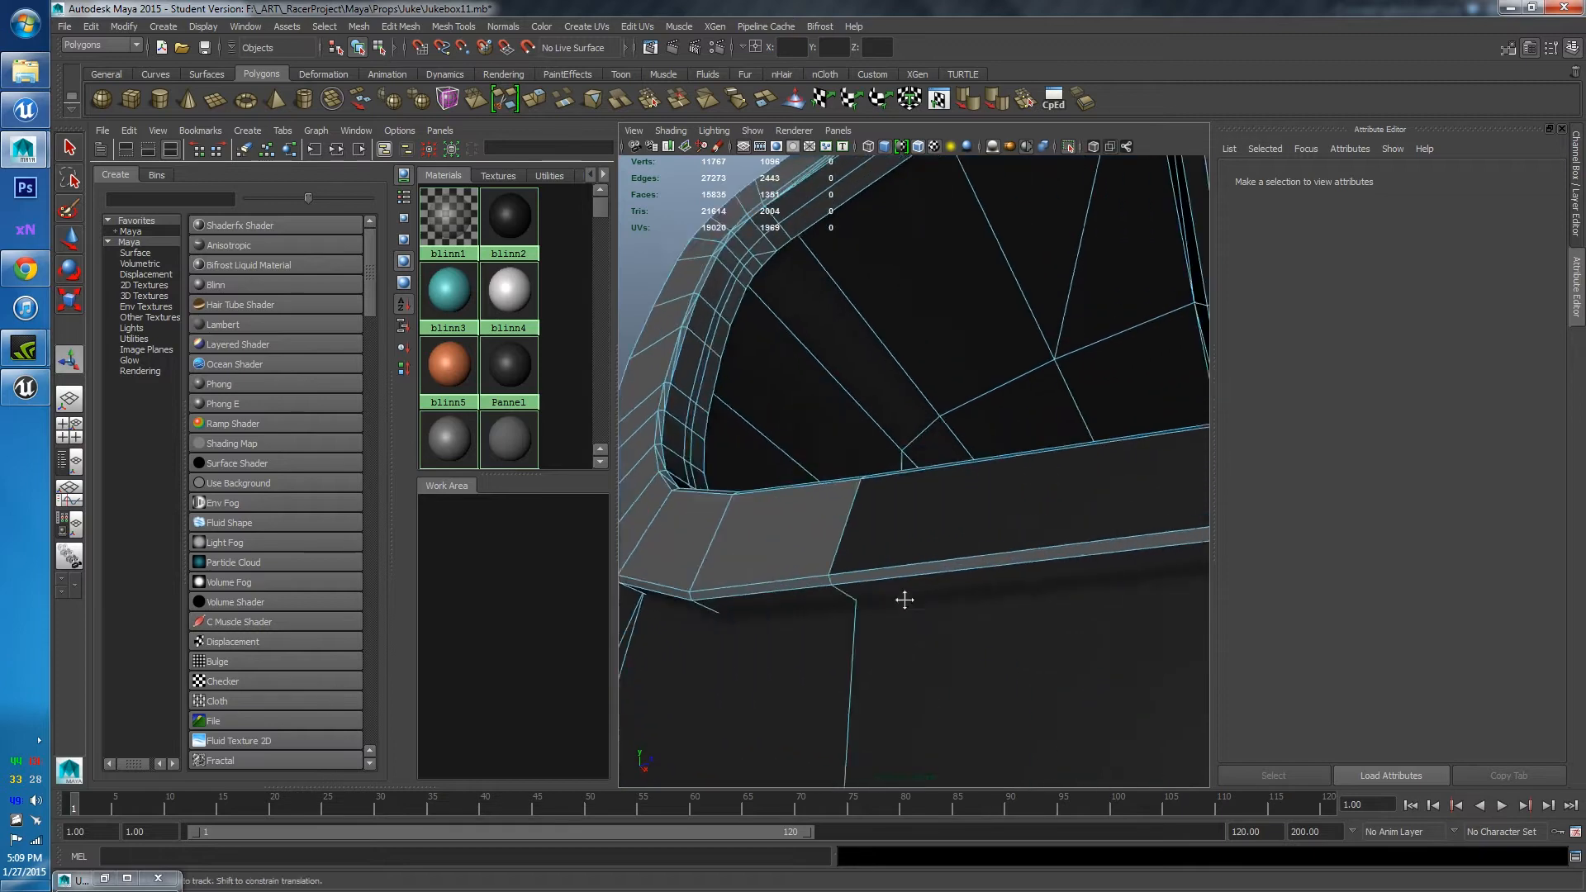
click(511, 293)
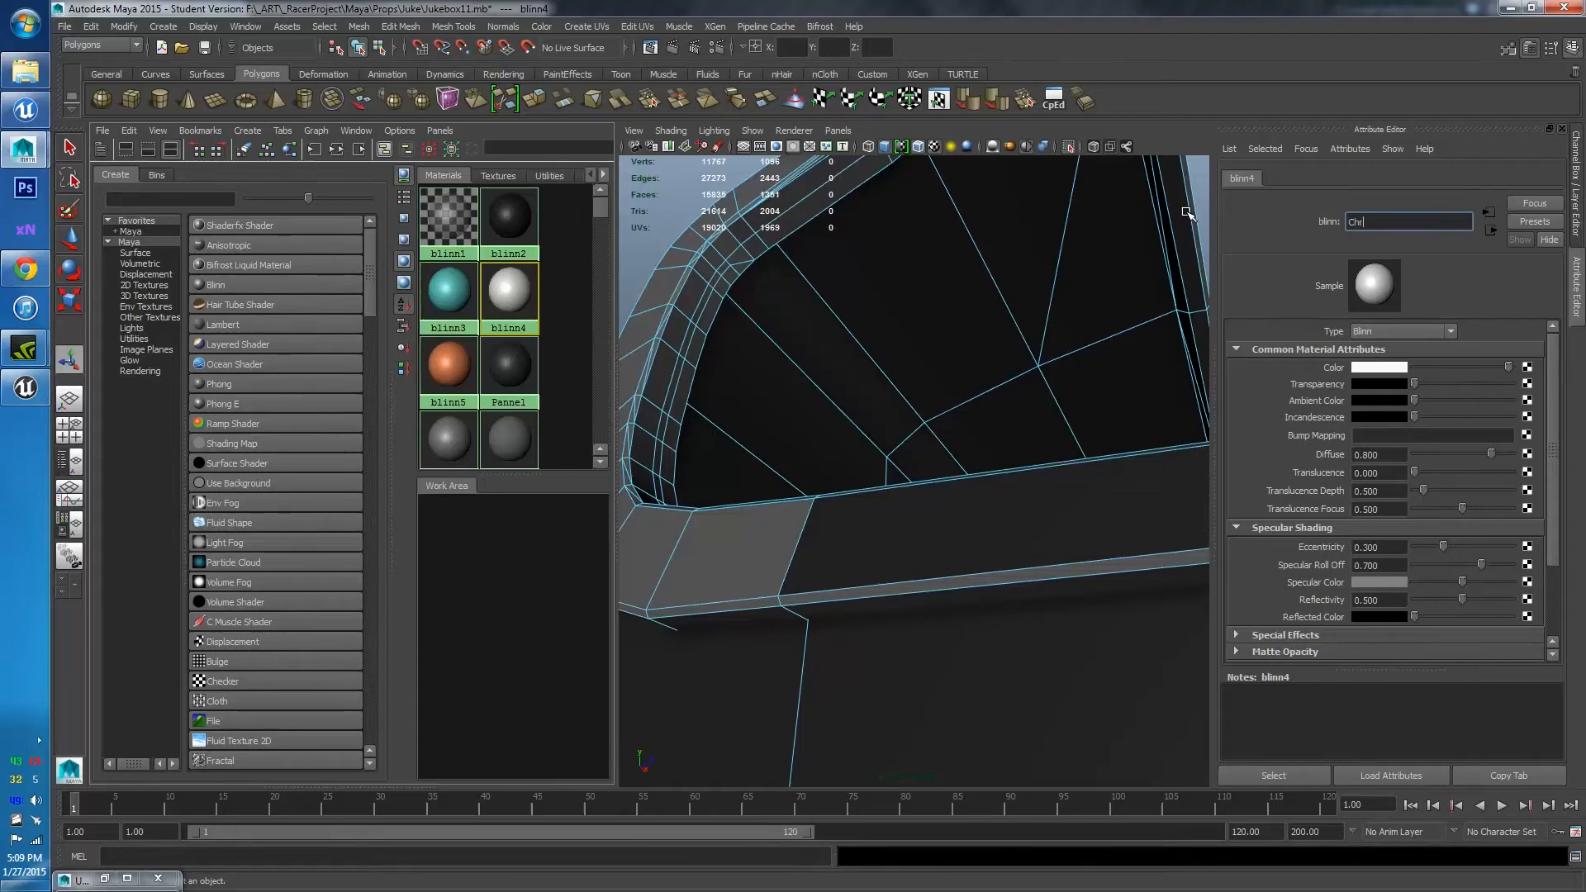
text(Chrome)
key(Return)
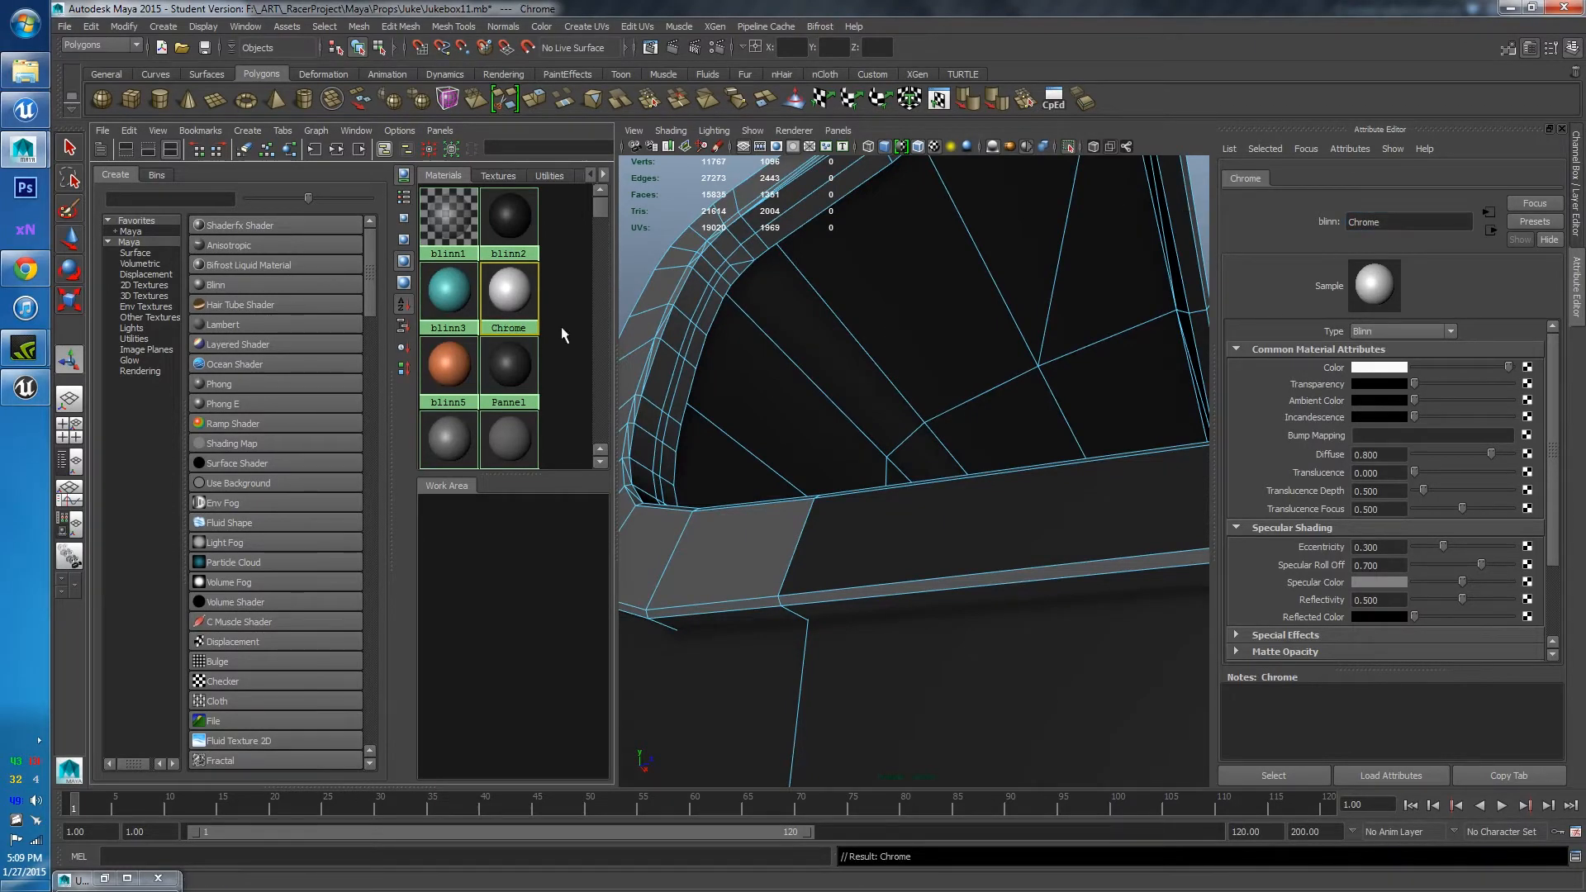
Assign the Chrome material to the long trim face beneath the cabinet's side window and clear the selection
click(909, 509)
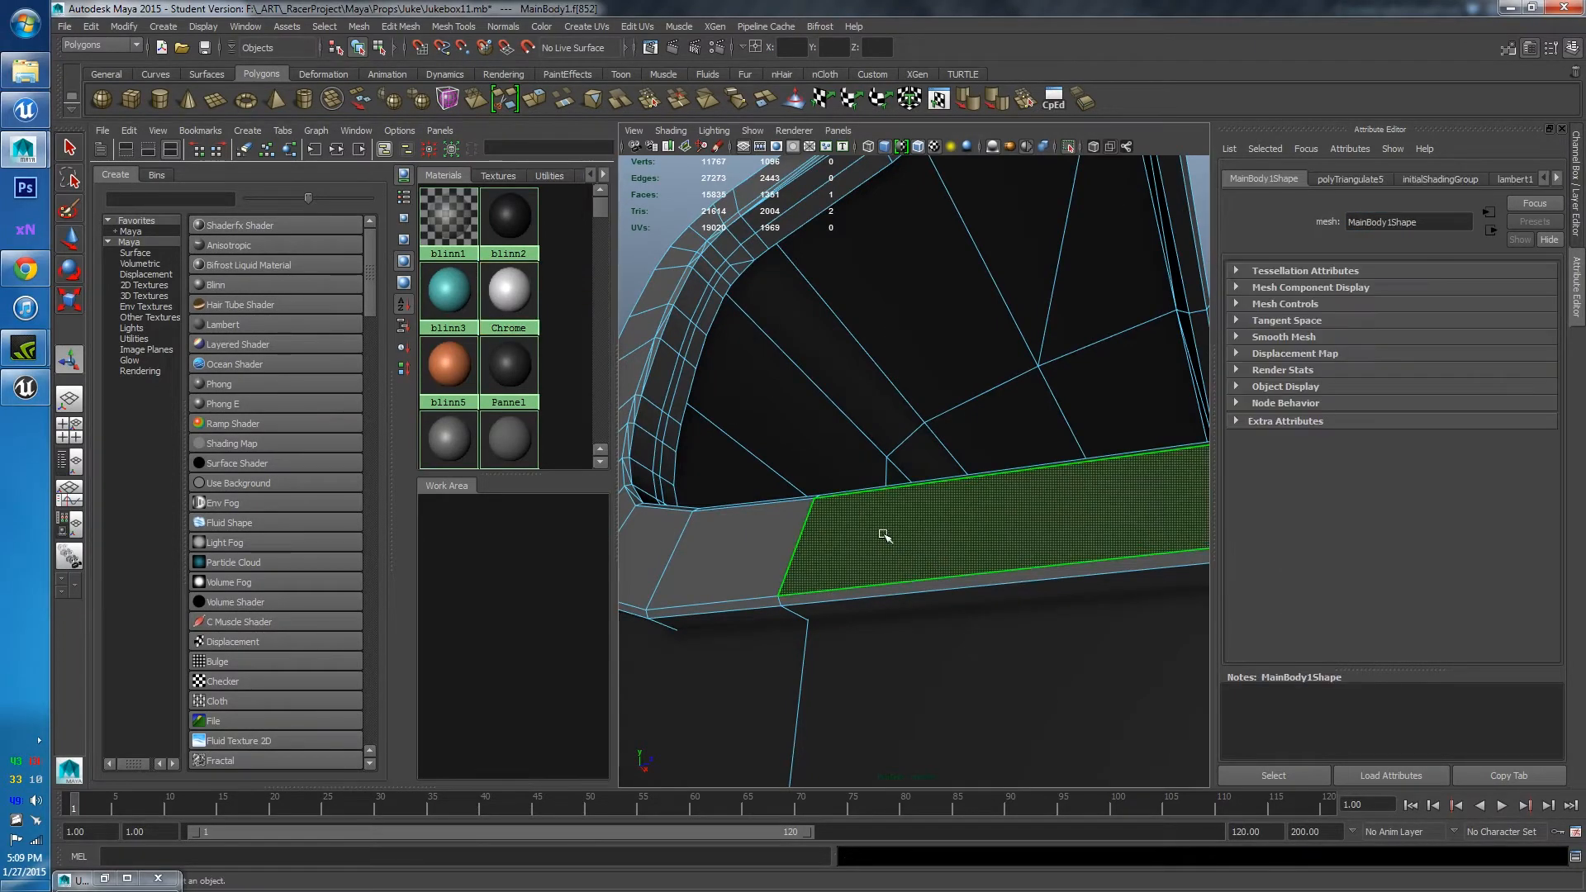
middle_drag(508, 291, 874, 541)
scroll(874, 541, down, 5)
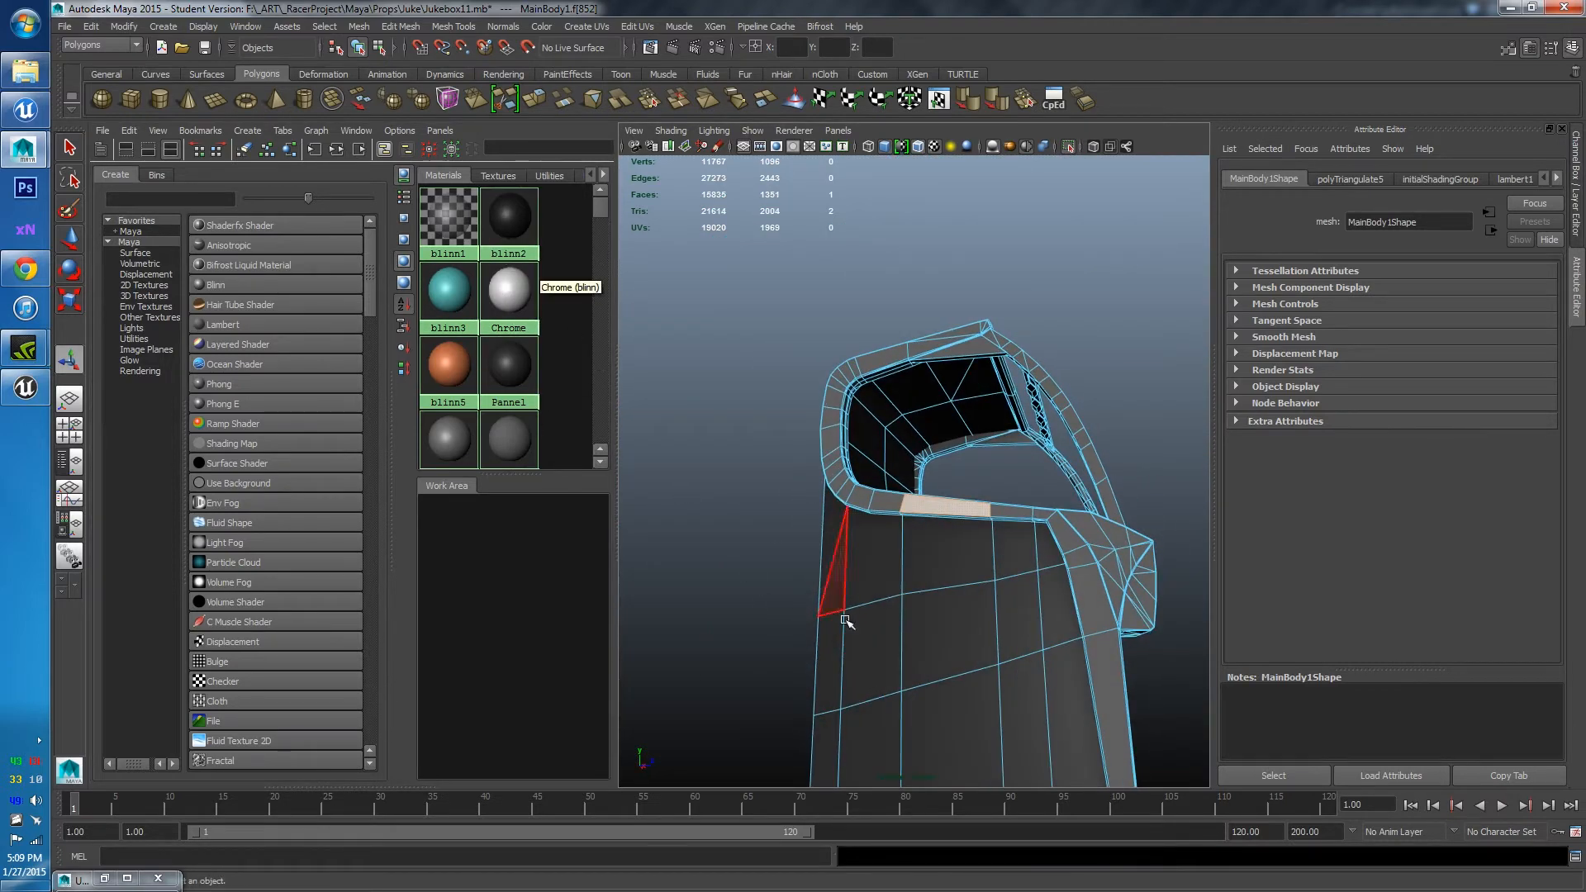
click(1018, 615)
Select all faces that use the Pannel material and invert the selection to MainBody1's remaining faces
right_click(517, 370)
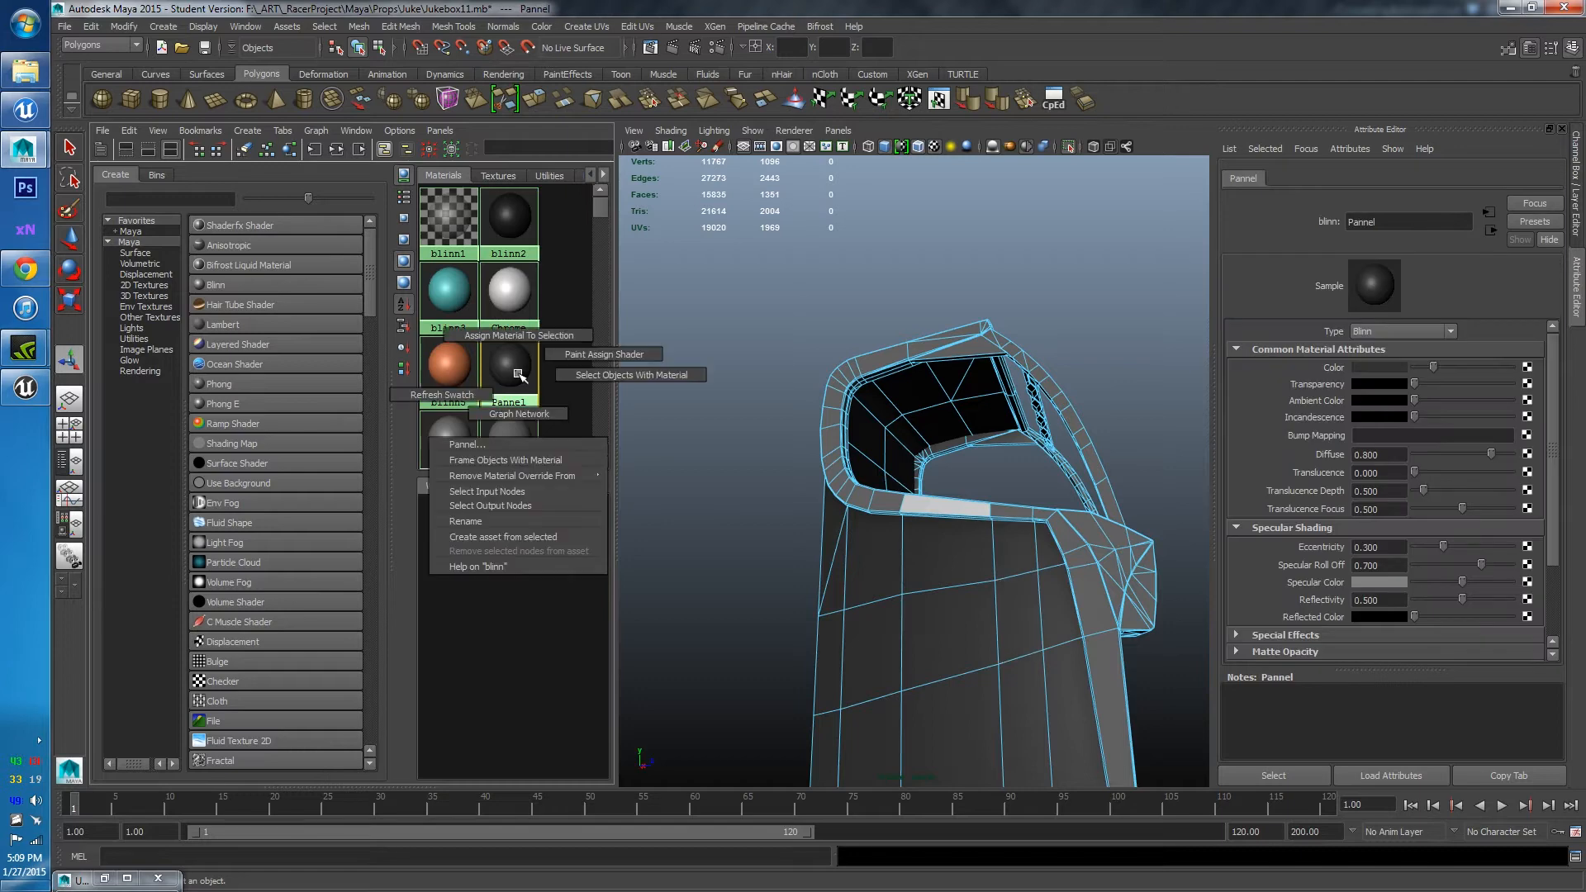
click(608, 375)
alt+drag(665, 383, 532, 378)
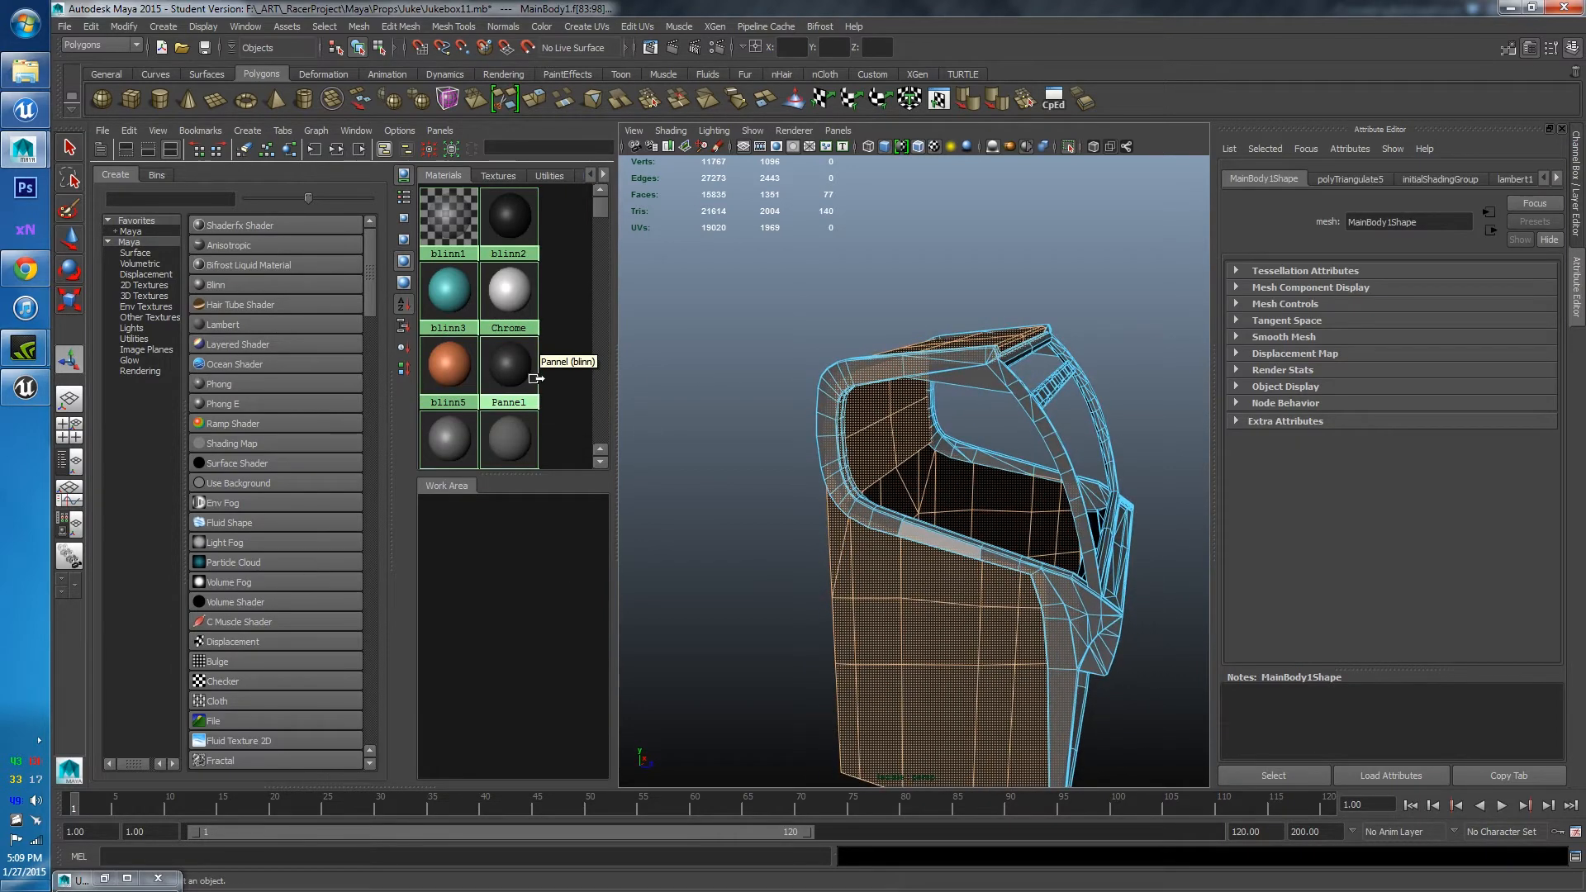
scroll(779, 429, down, 5)
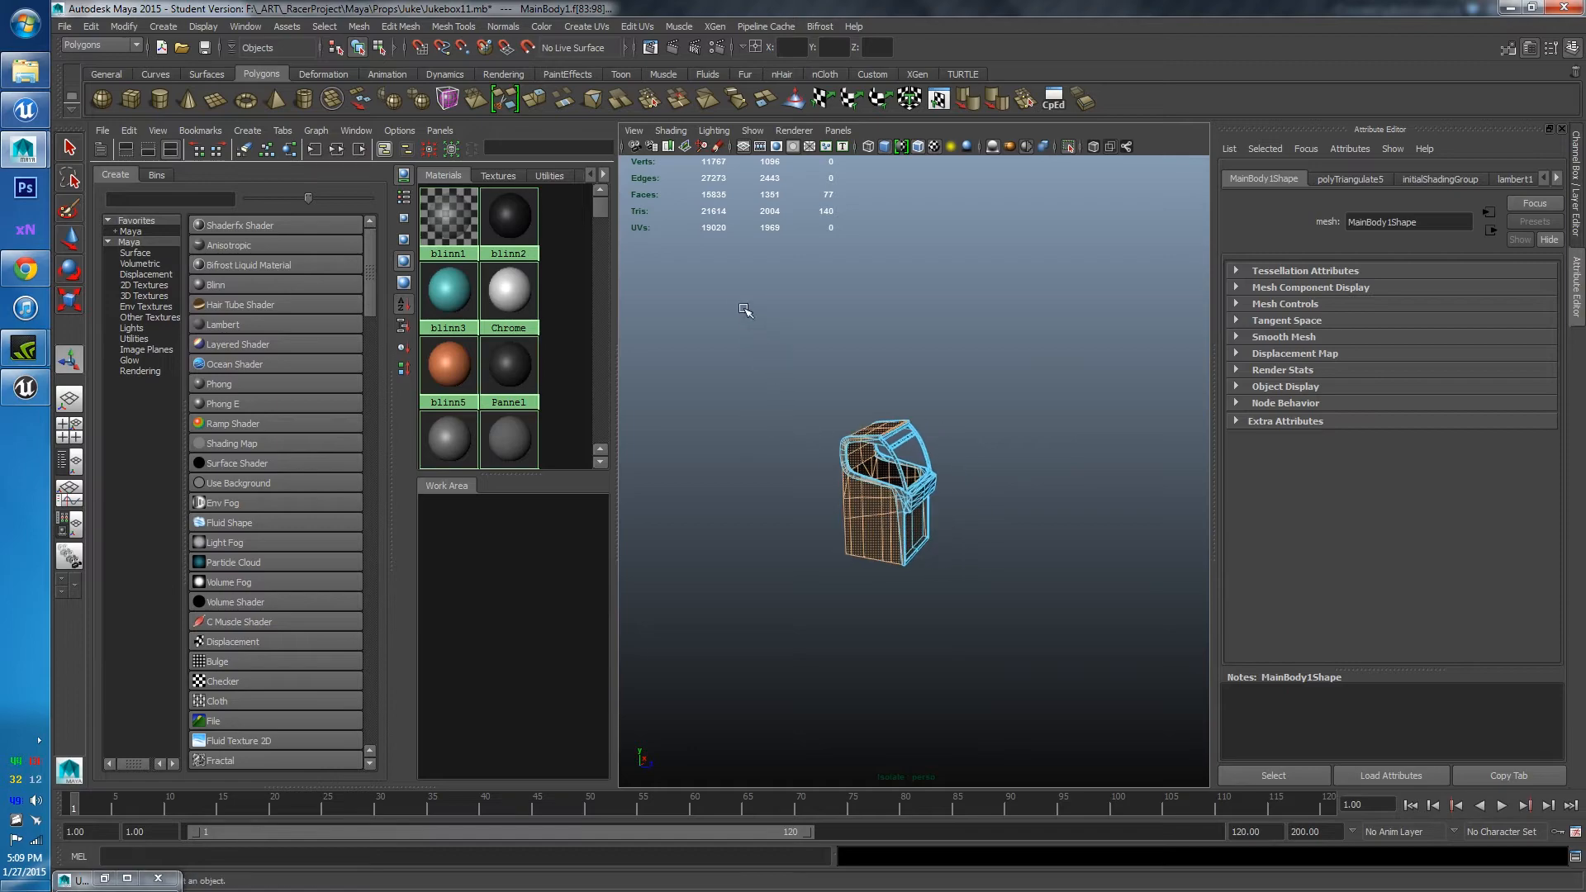
shift+drag(731, 297, 1069, 684)
key(f)
alt+drag(1108, 735, 1129, 692)
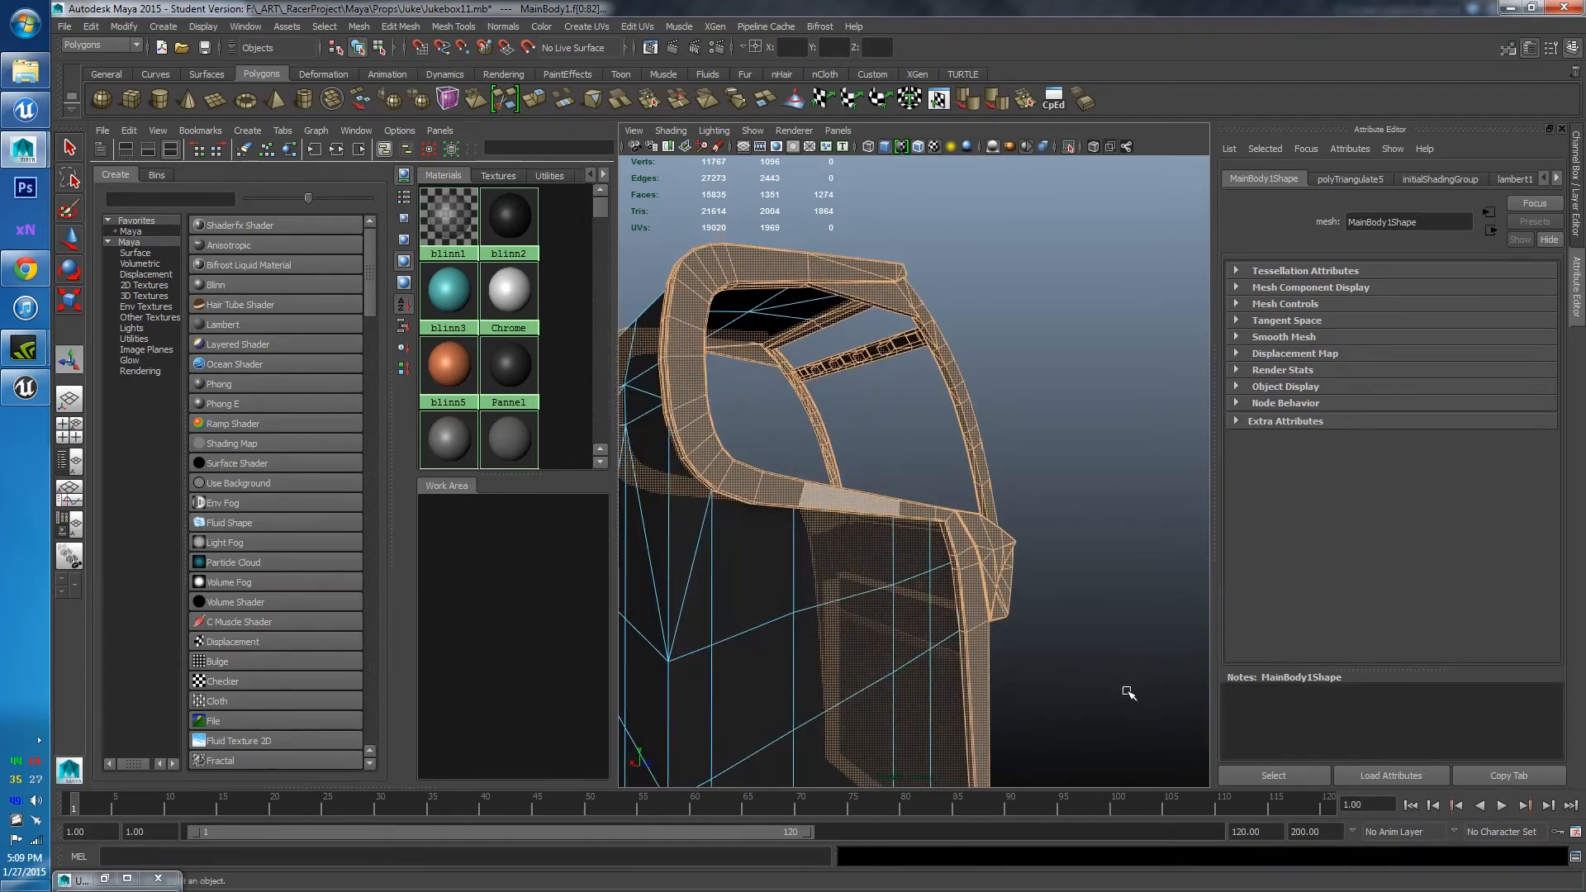
alt+drag(1009, 583, 975, 645)
Assign the Chrome material to the selected non-panel faces, clear the selection and return to object mode
right_drag(510, 303, 511, 261)
click(1047, 408)
scroll(1049, 410, down, 5)
alt+drag(1070, 440, 933, 446)
right_drag(893, 446, 965, 408)
scroll(1089, 468, up, 5)
alt+drag(1083, 496, 960, 376)
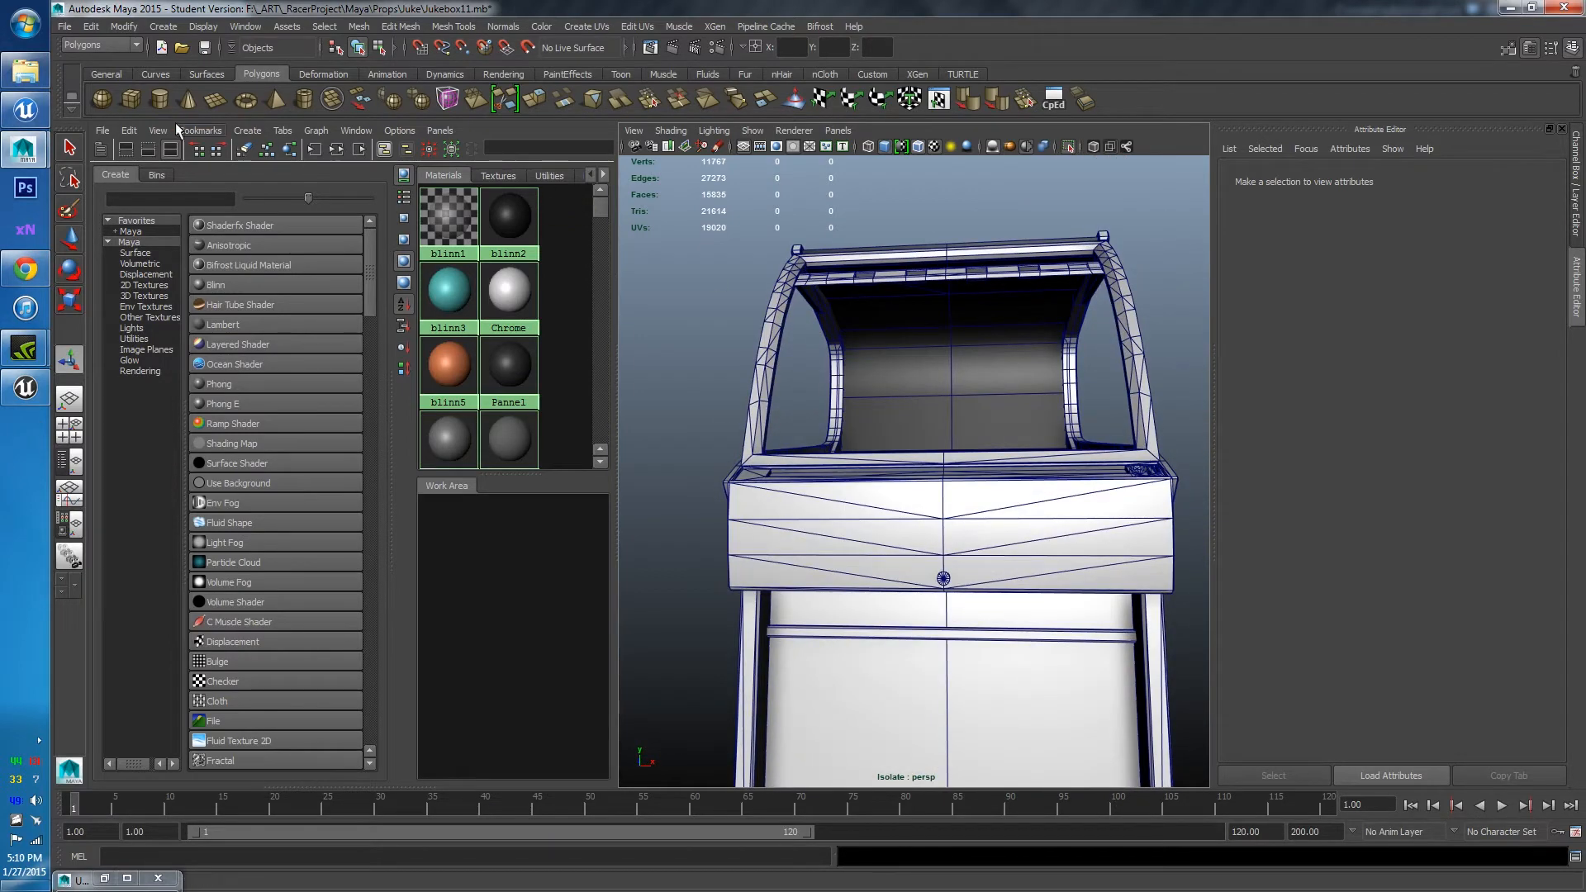
Open the reference photo jukebox-rock-ola-modell-1458-vj047-35 from the Jukebox folder, examine its trim and window area closely, and return to Maya
click(24, 72)
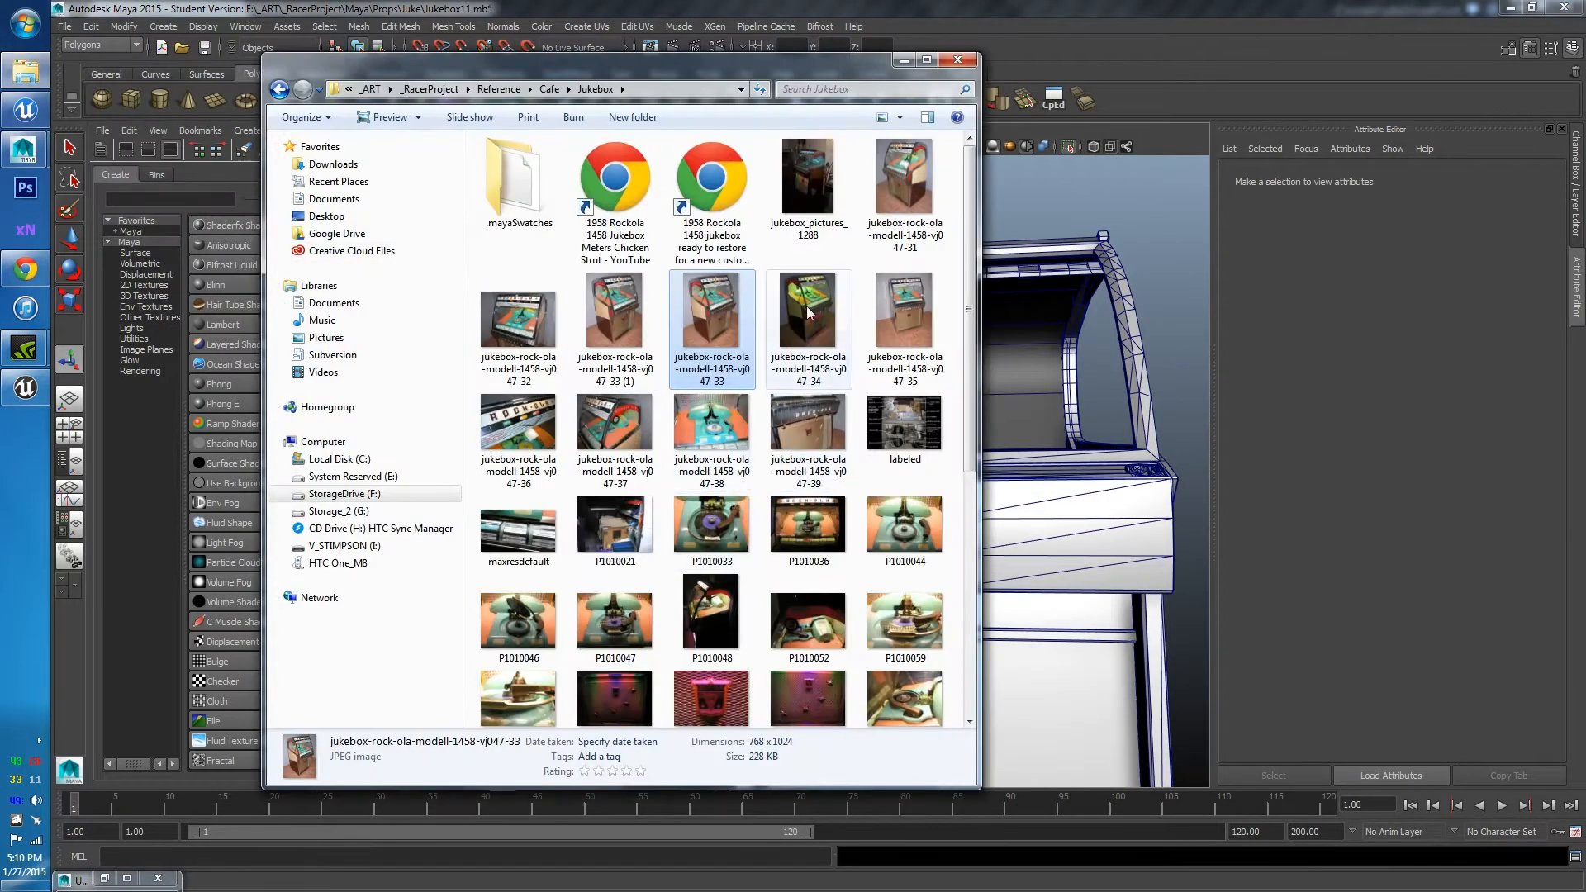
click(876, 351)
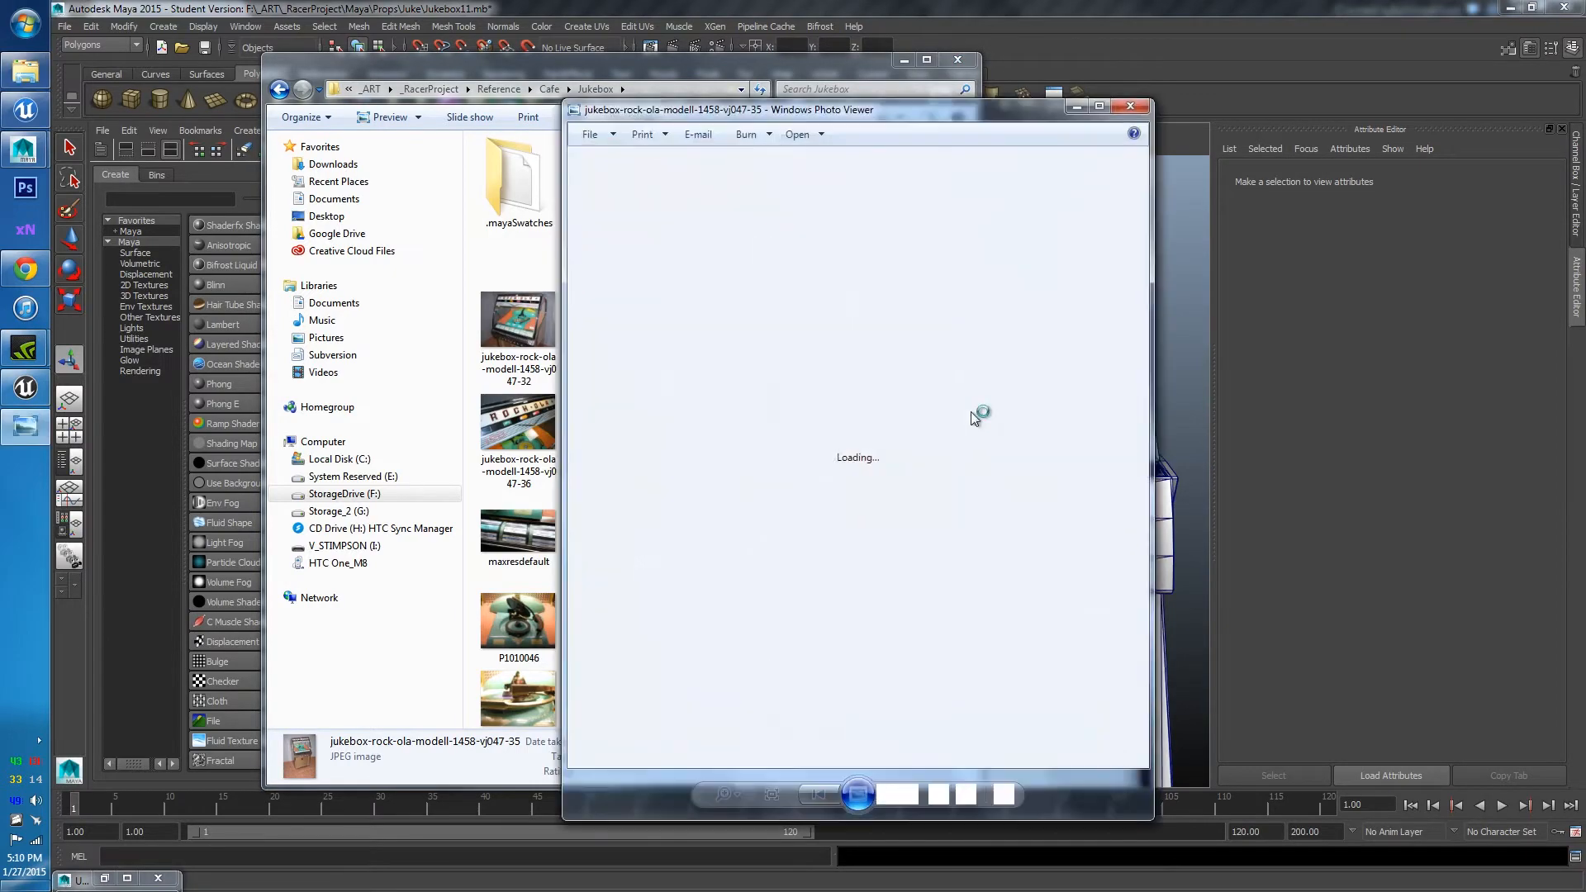
scroll(882, 433, up, 4)
drag(874, 297, 829, 588)
drag(865, 537, 1058, 569)
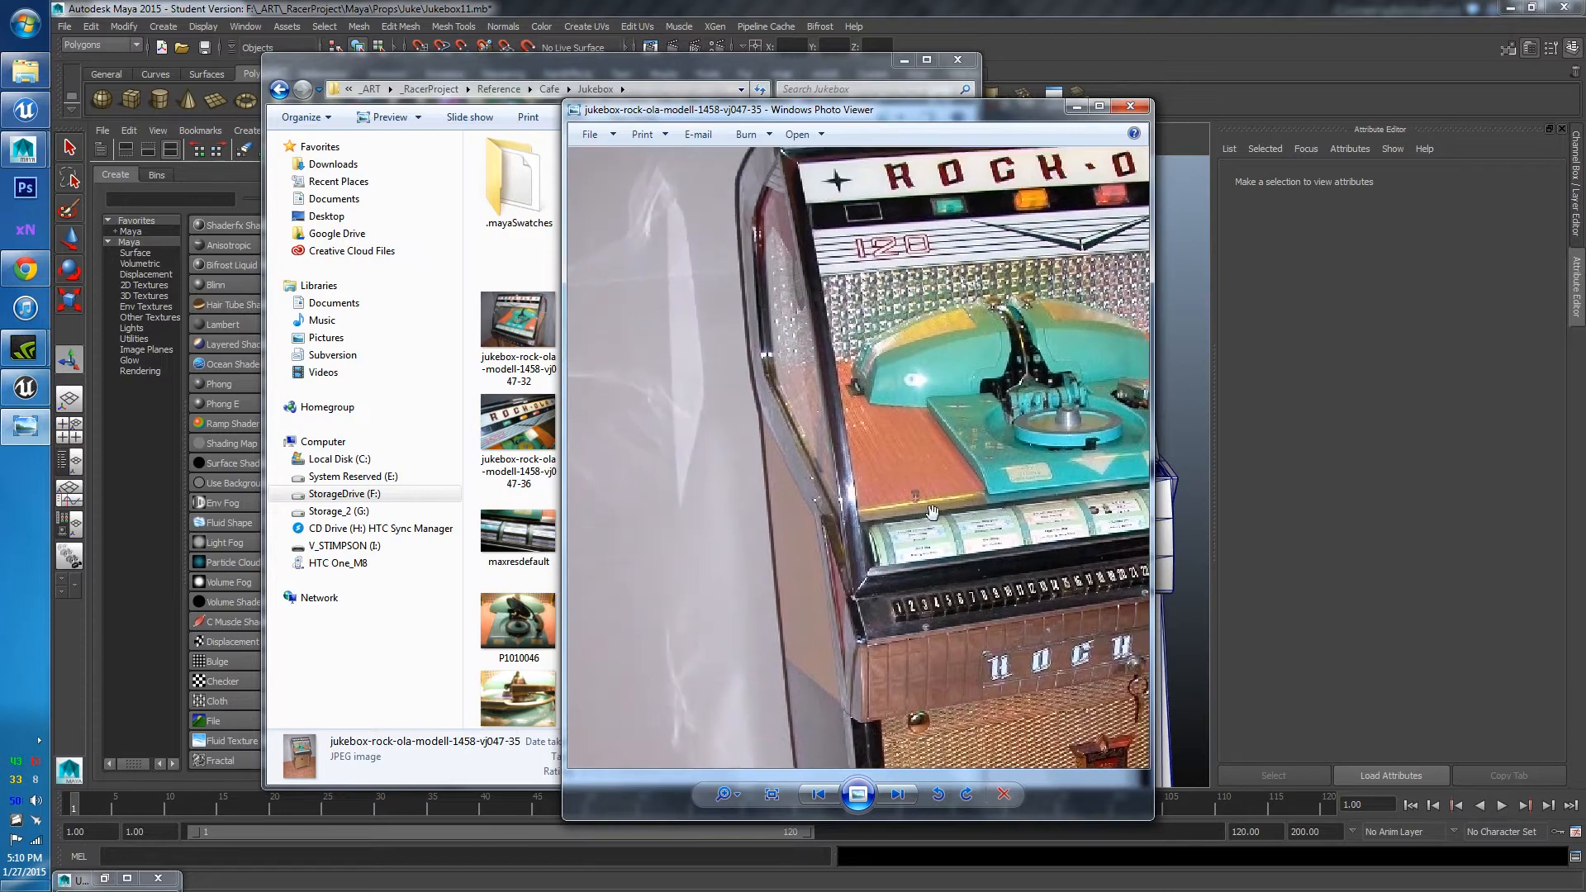
drag(962, 681, 909, 694)
drag(844, 467, 816, 554)
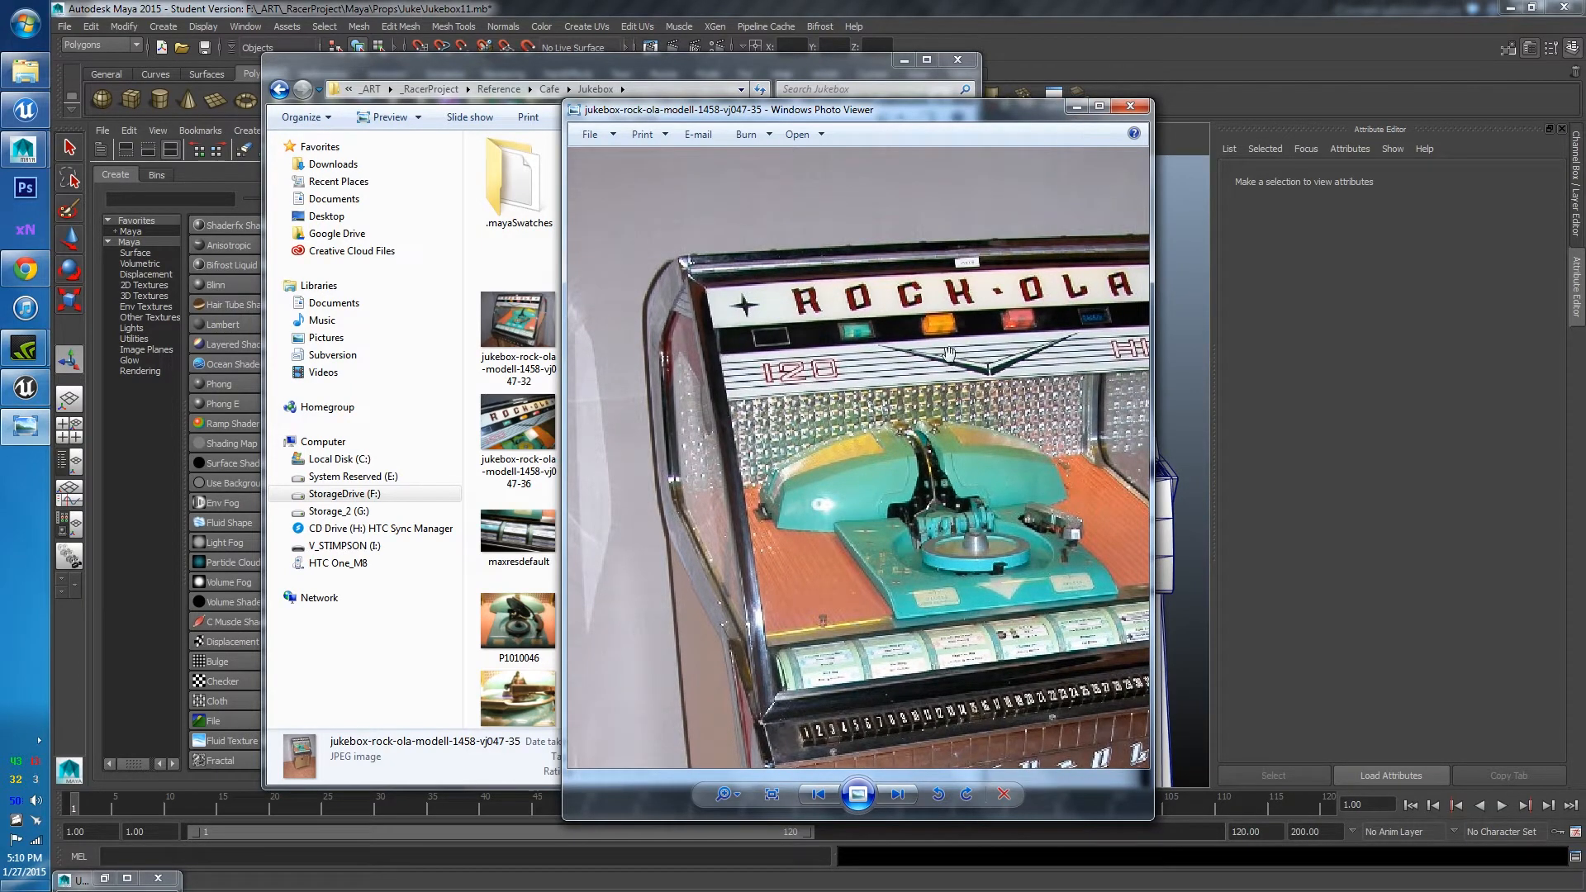
click(1073, 106)
click(993, 334)
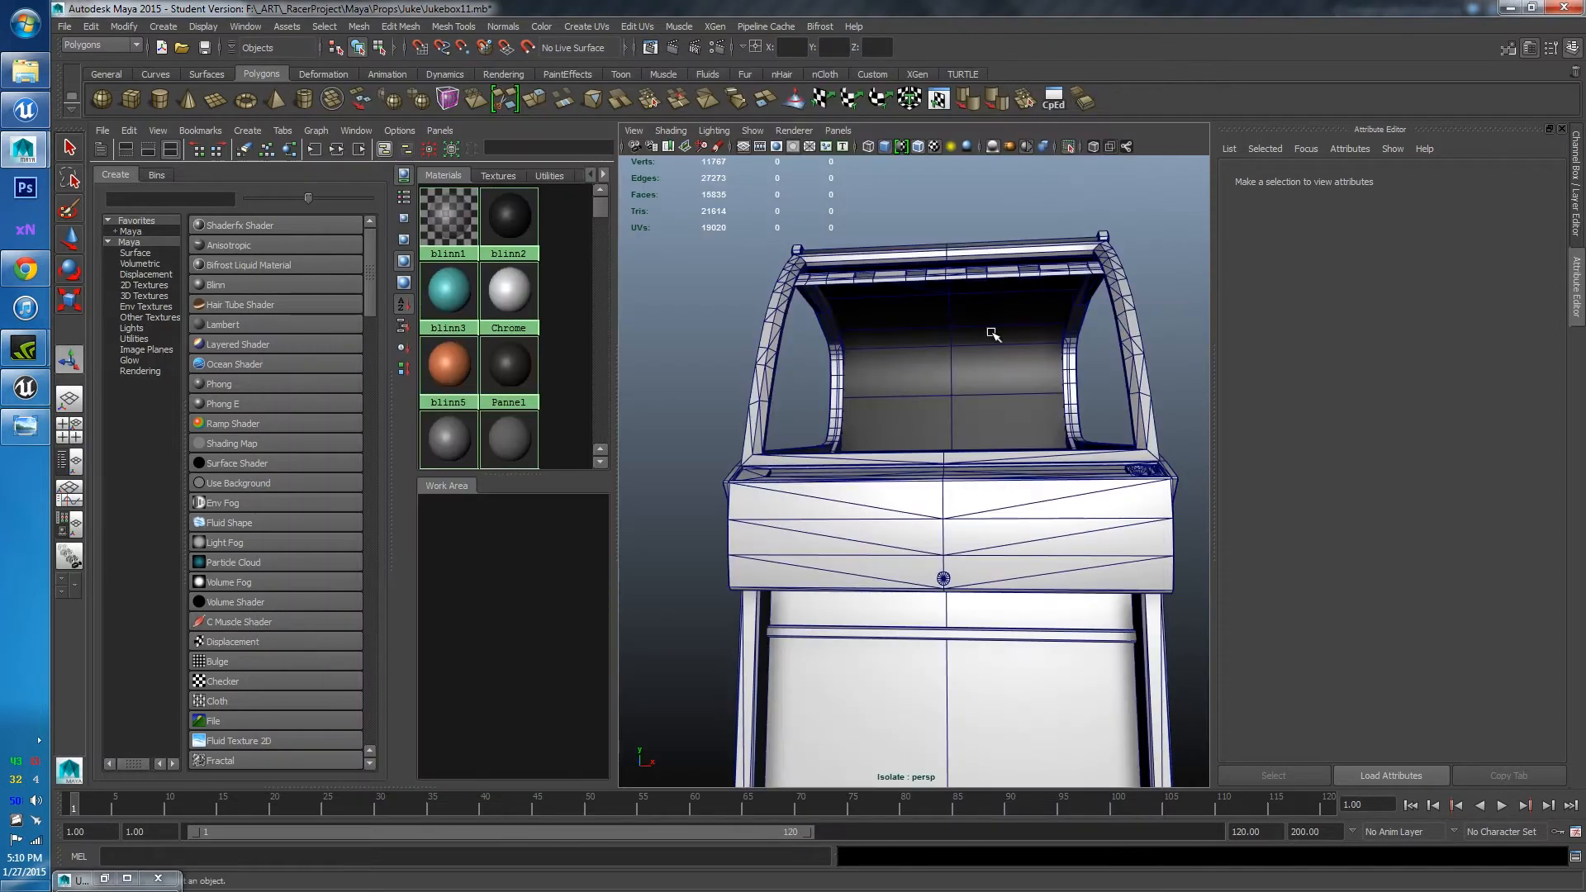
Turn off the isolated view of MainBody1 to display the whole jukebox
alt+drag(847, 358, 861, 446)
scroll(860, 446, down, 3)
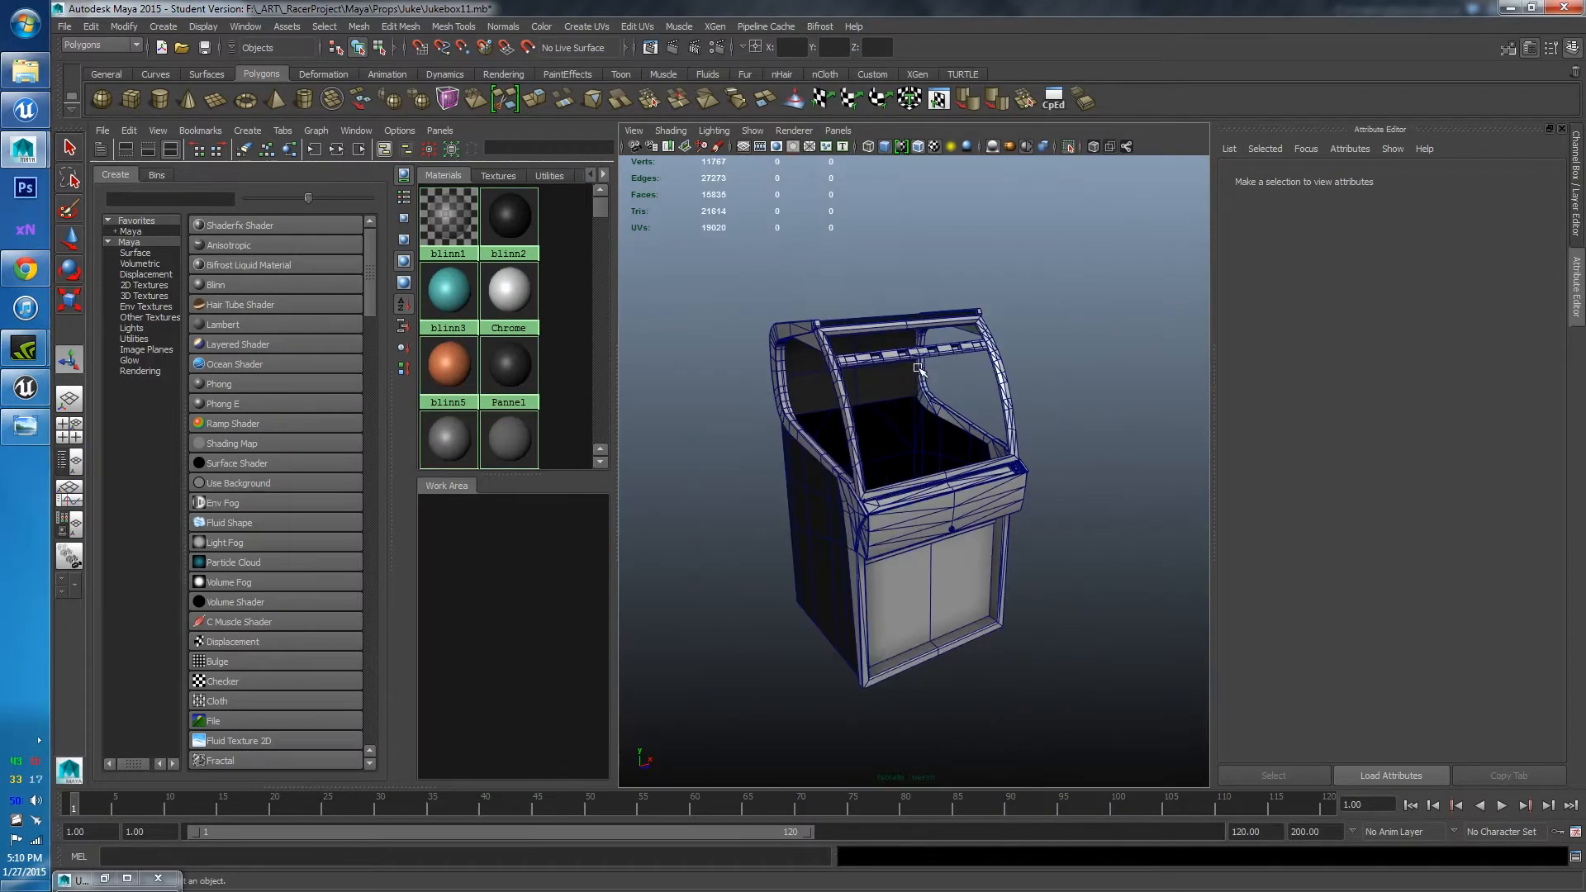
click(791, 502)
alt+drag(698, 434, 909, 405)
click(811, 287)
click(1067, 146)
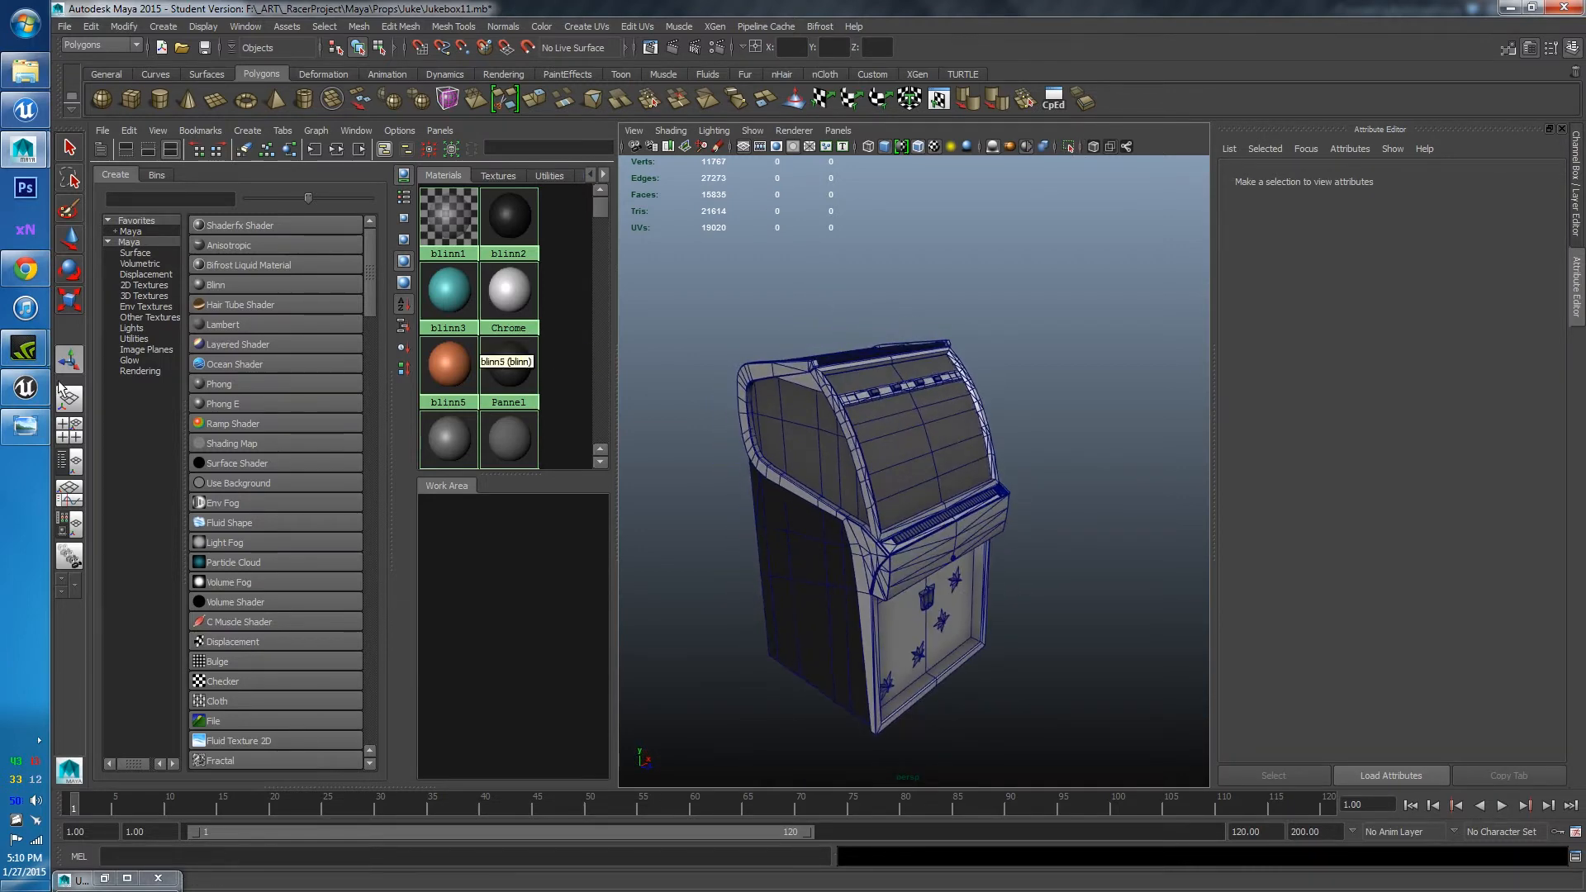
Select the Glass mesh and restore the Hypershade and perspective layout with the Hypershade filling its side
key(space)
alt+drag(613, 371, 628, 330)
click(810, 328)
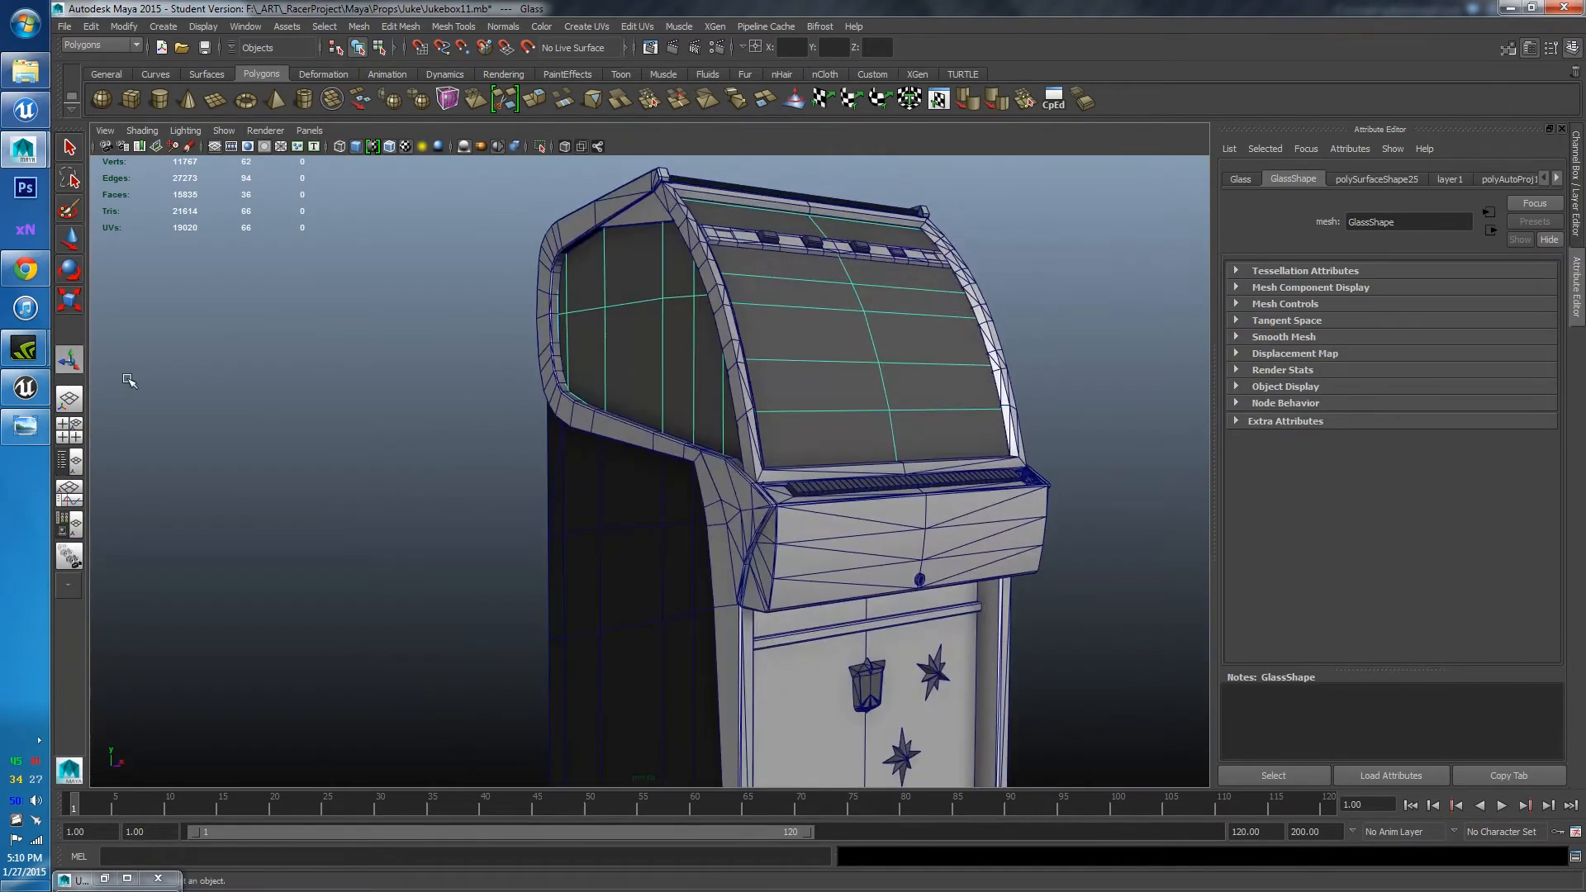
click(76, 523)
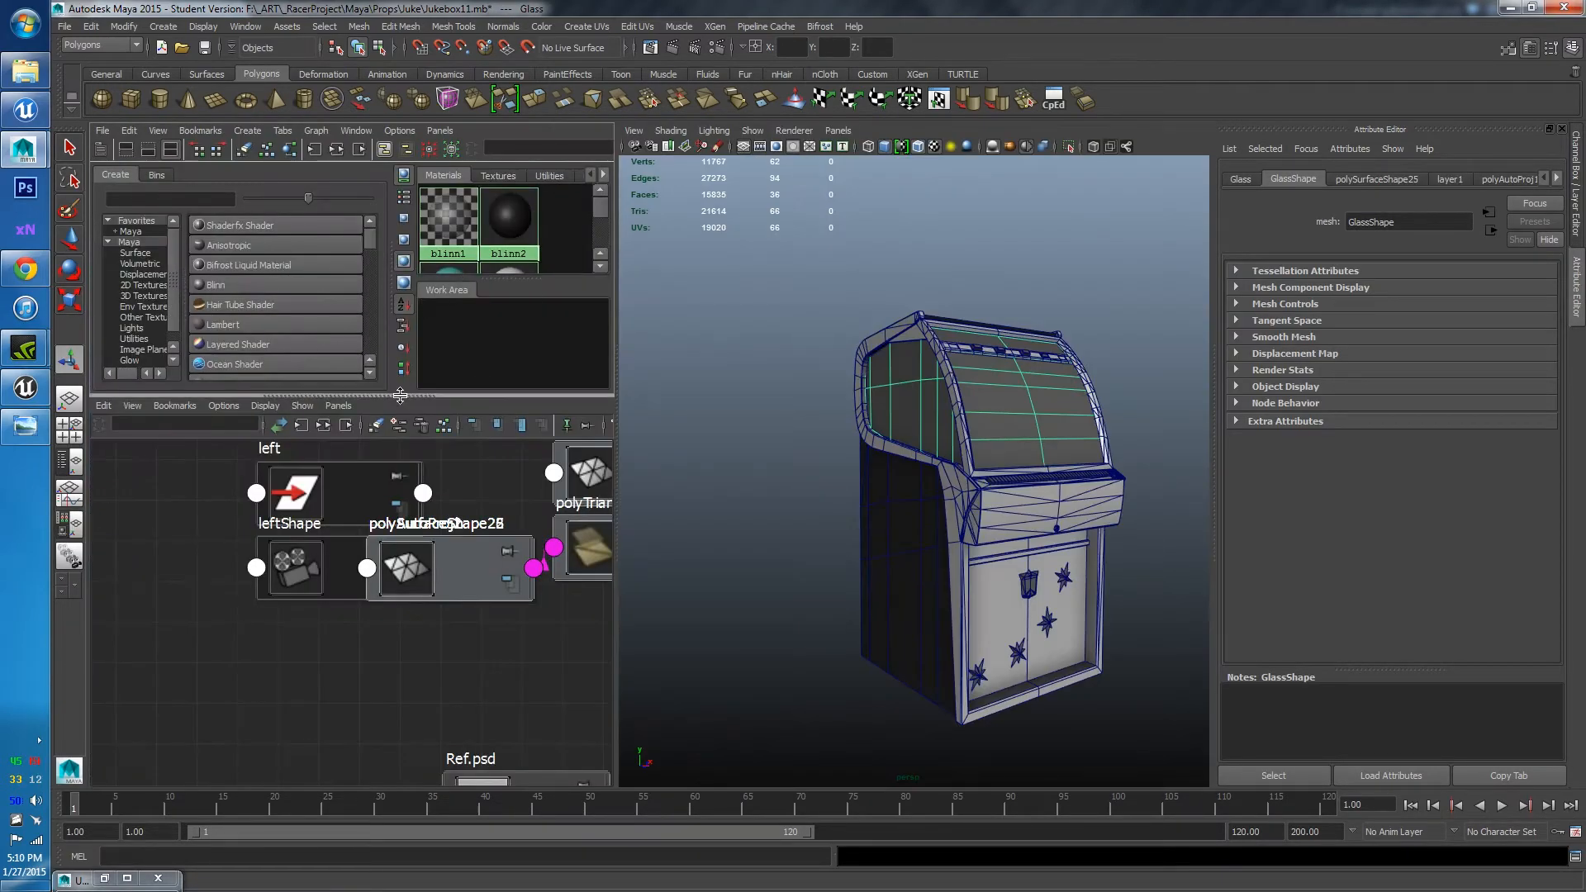
drag(428, 397, 418, 783)
Assign the transparent blinn1 material to the selected Glass mesh and clear the selection
right_drag(461, 230, 463, 188)
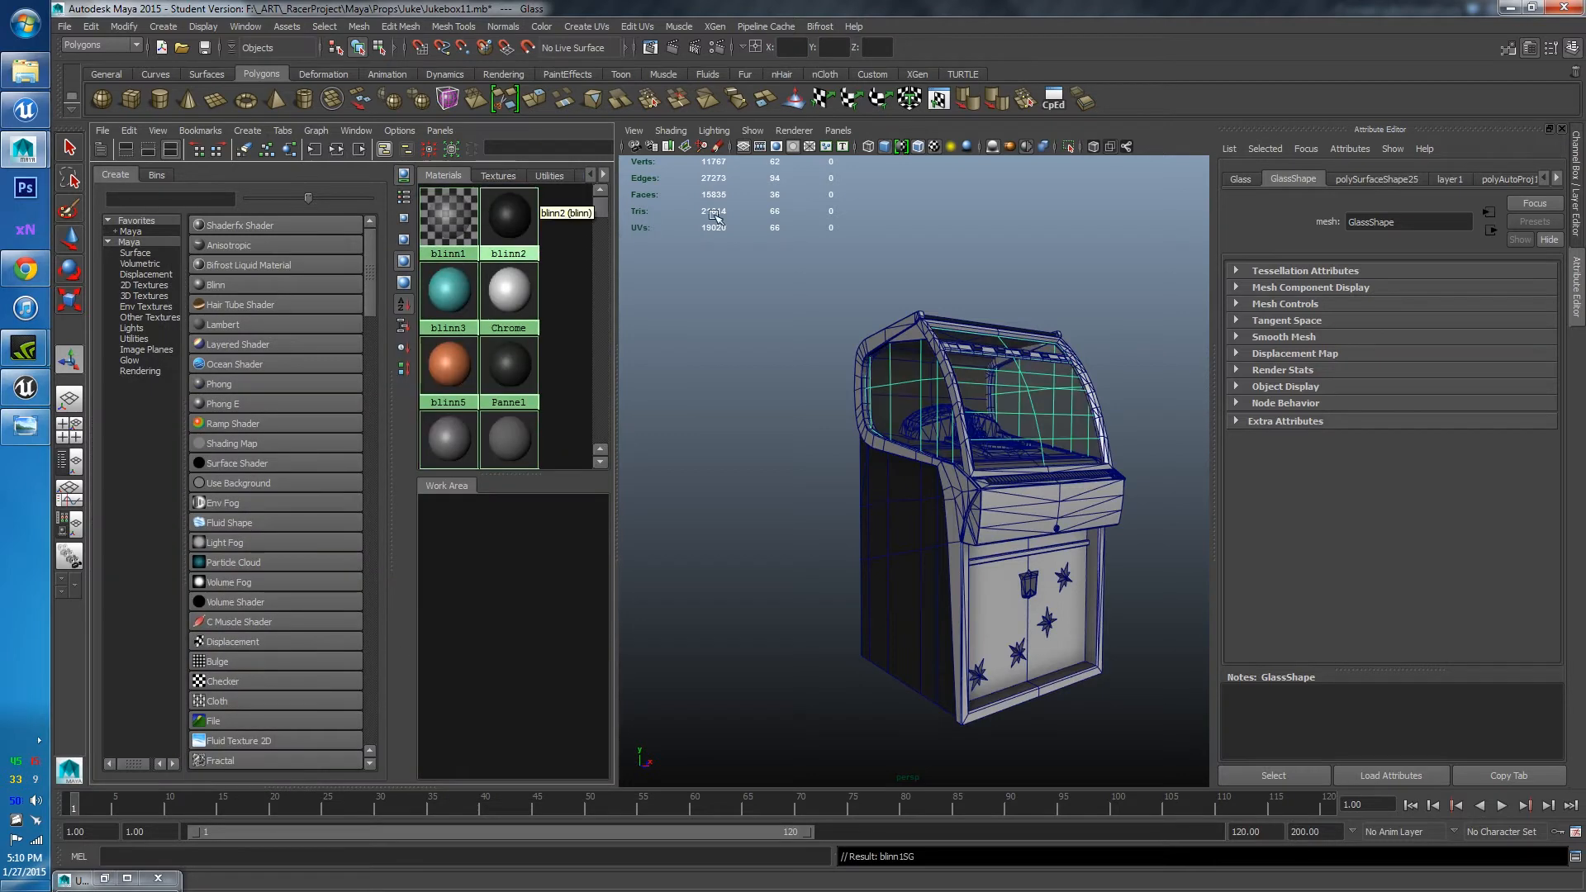
click(797, 289)
alt+drag(830, 310, 777, 364)
alt+middle_drag(776, 364, 684, 409)
alt+drag(684, 409, 1163, 393)
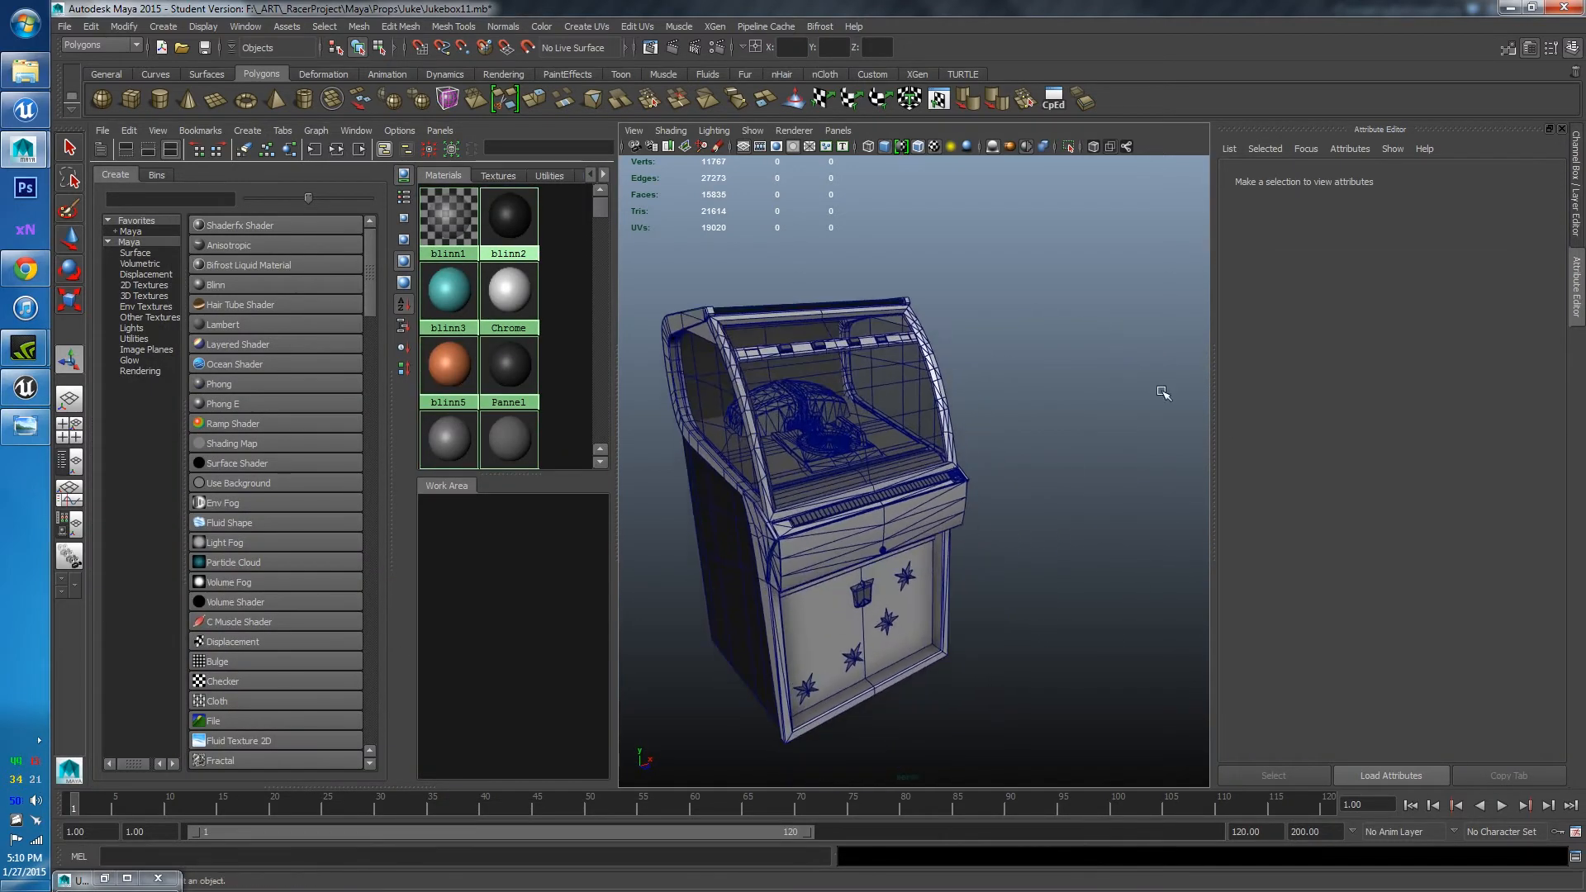
Show the layer editor and create an empty display layer
click(1577, 287)
click(1578, 231)
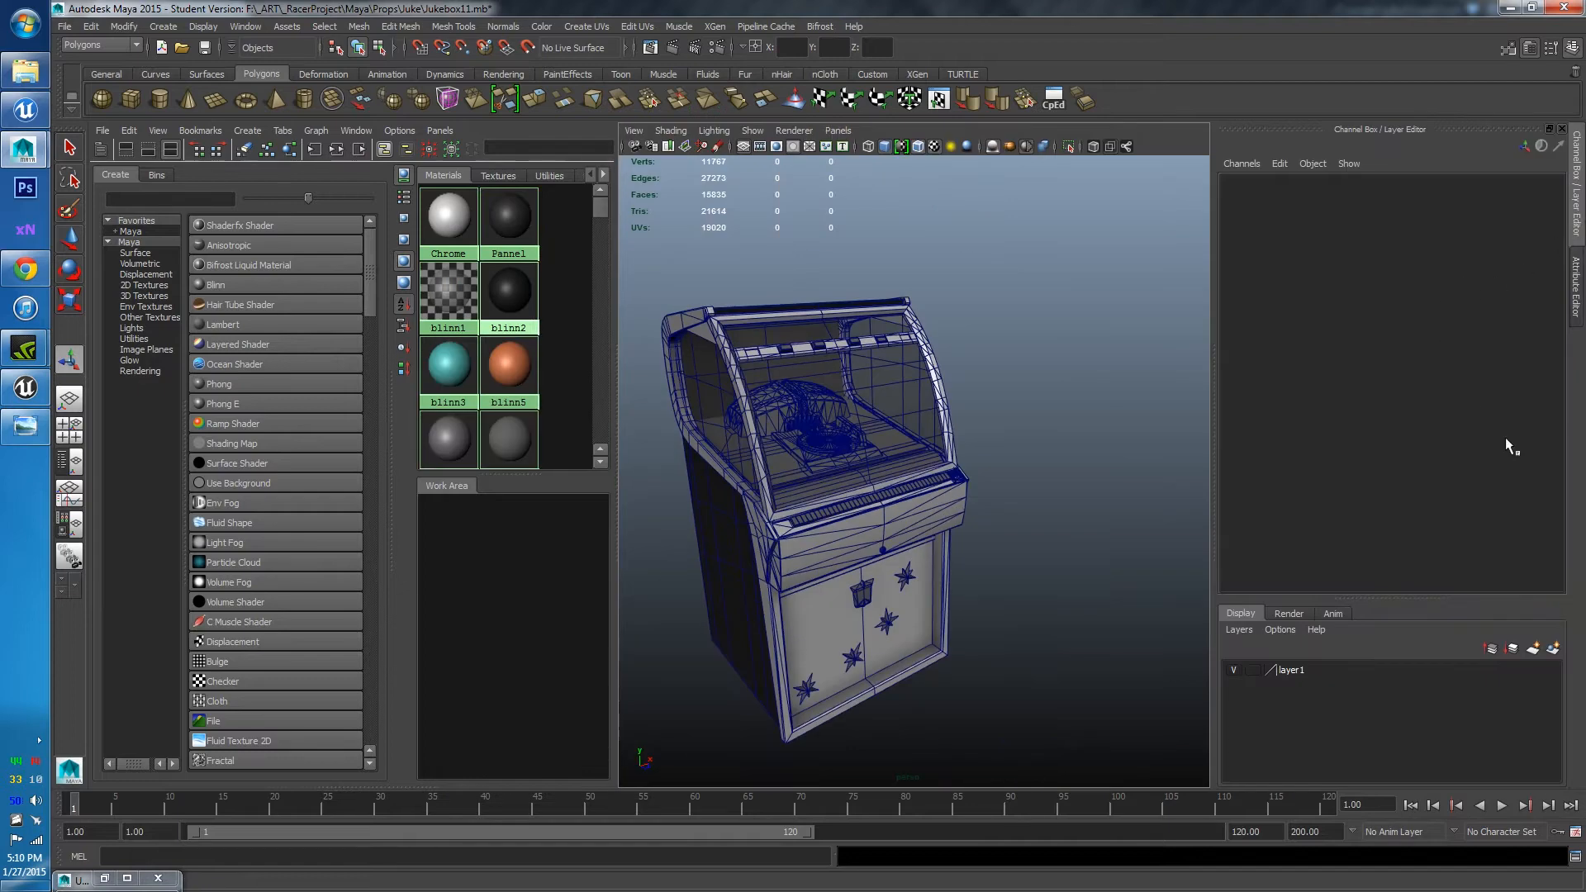
click(1243, 631)
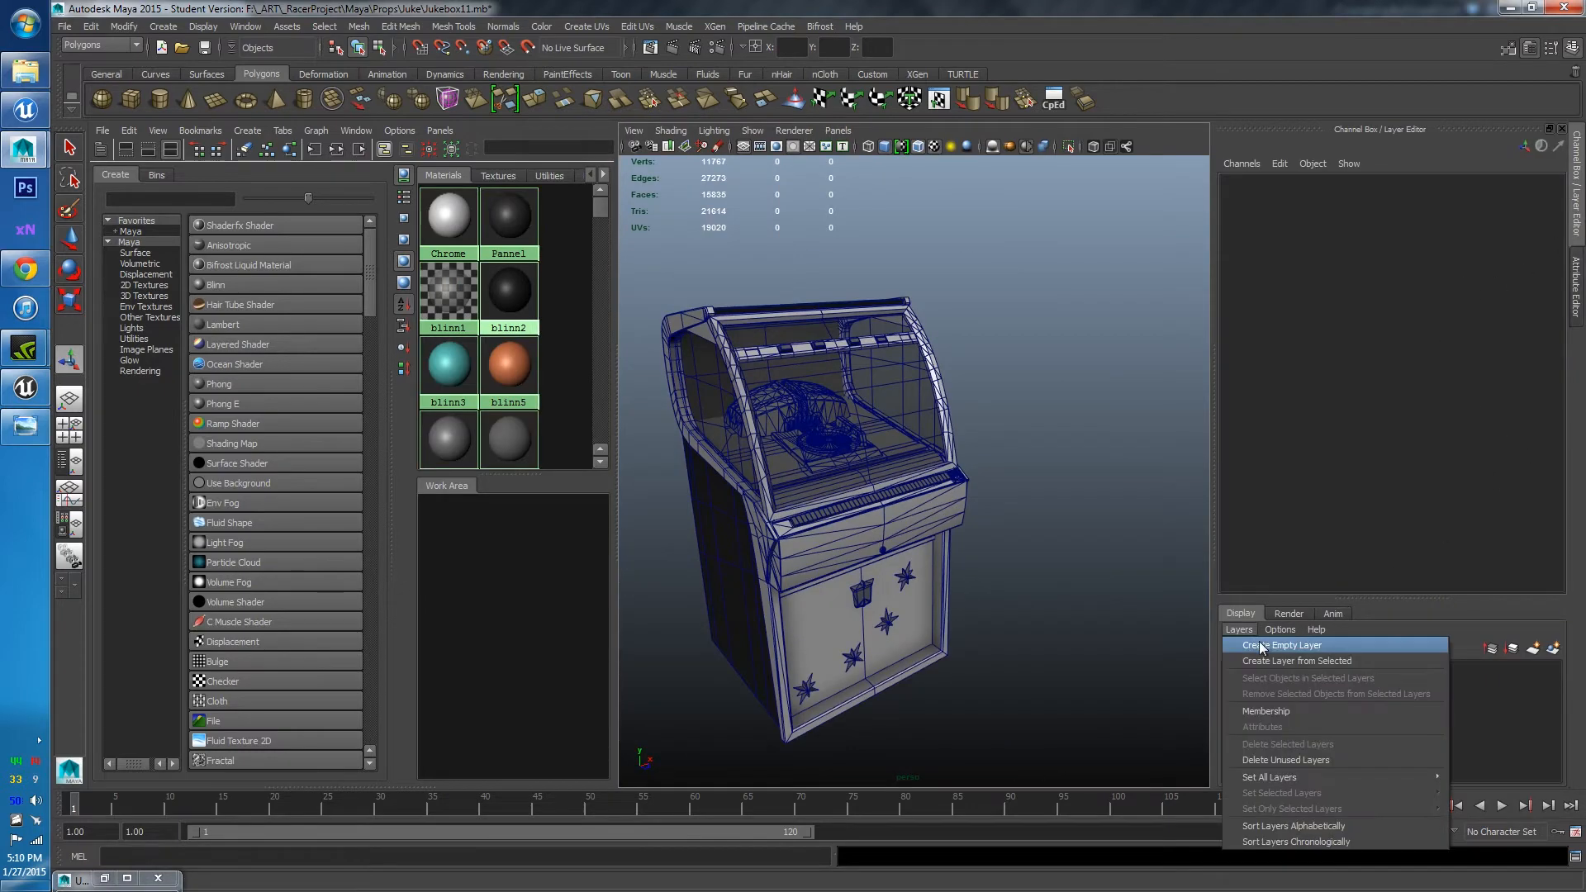
click(1261, 644)
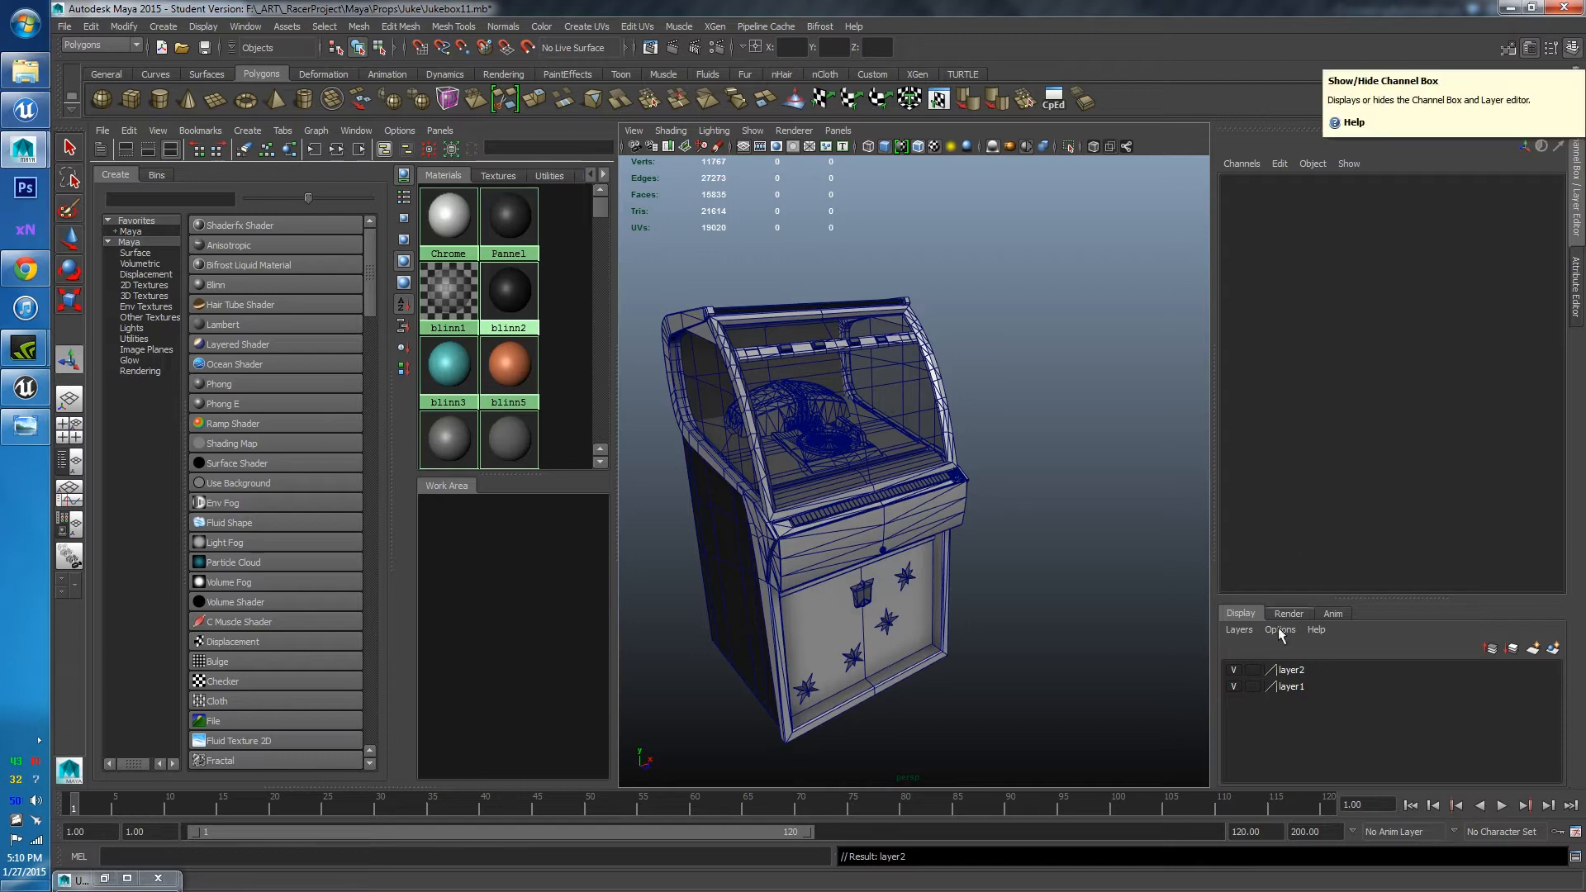
Add the Glass mesh to layer2 and hide that layer
click(822, 380)
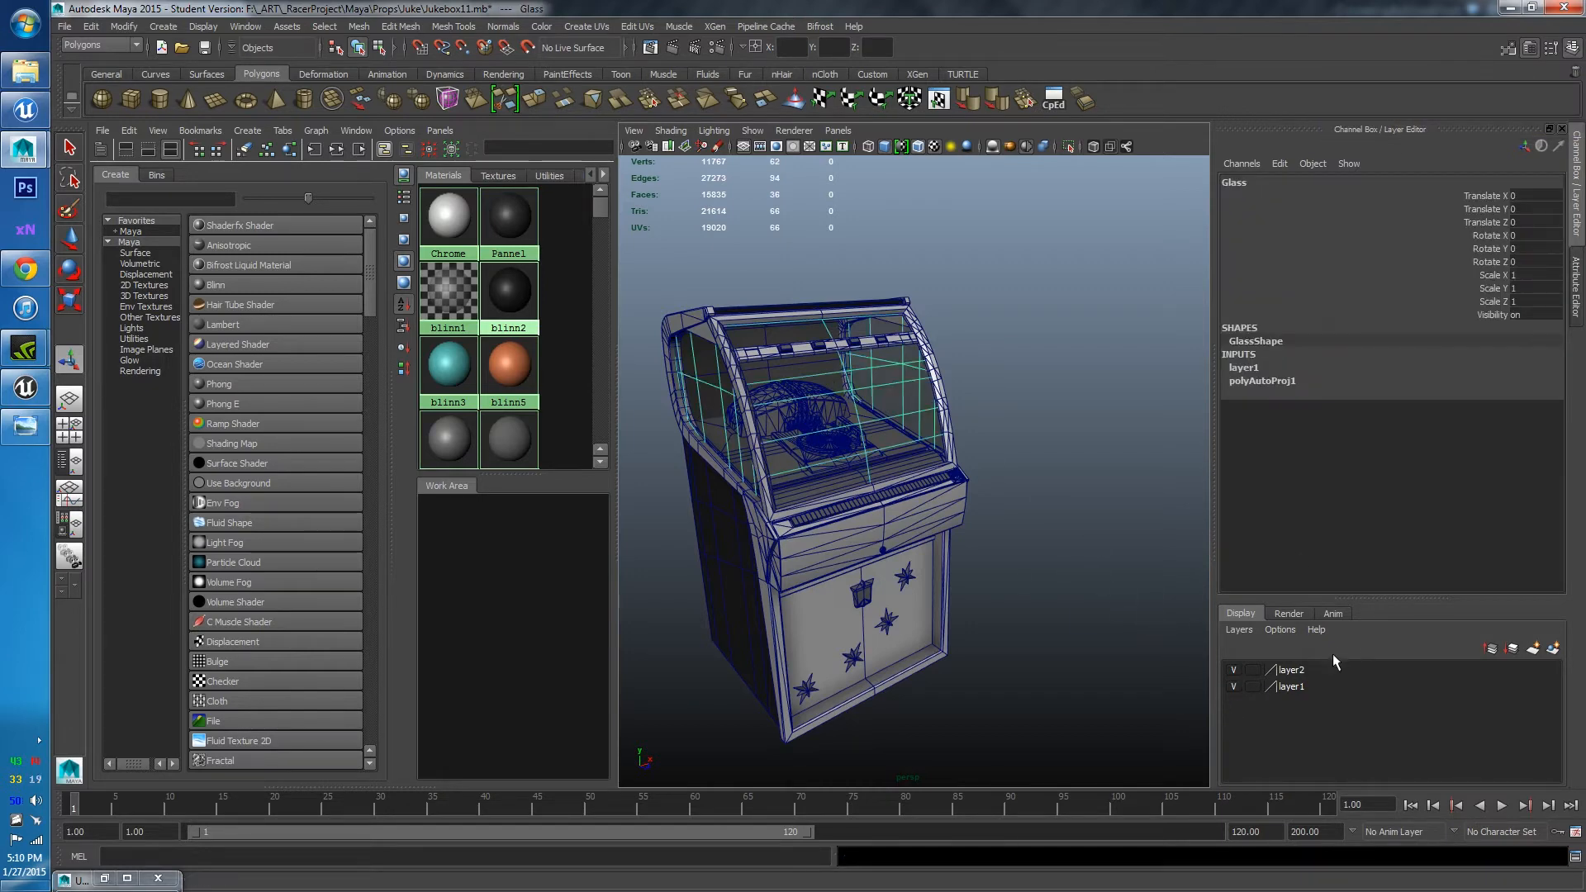
click(1299, 670)
right_click(1302, 670)
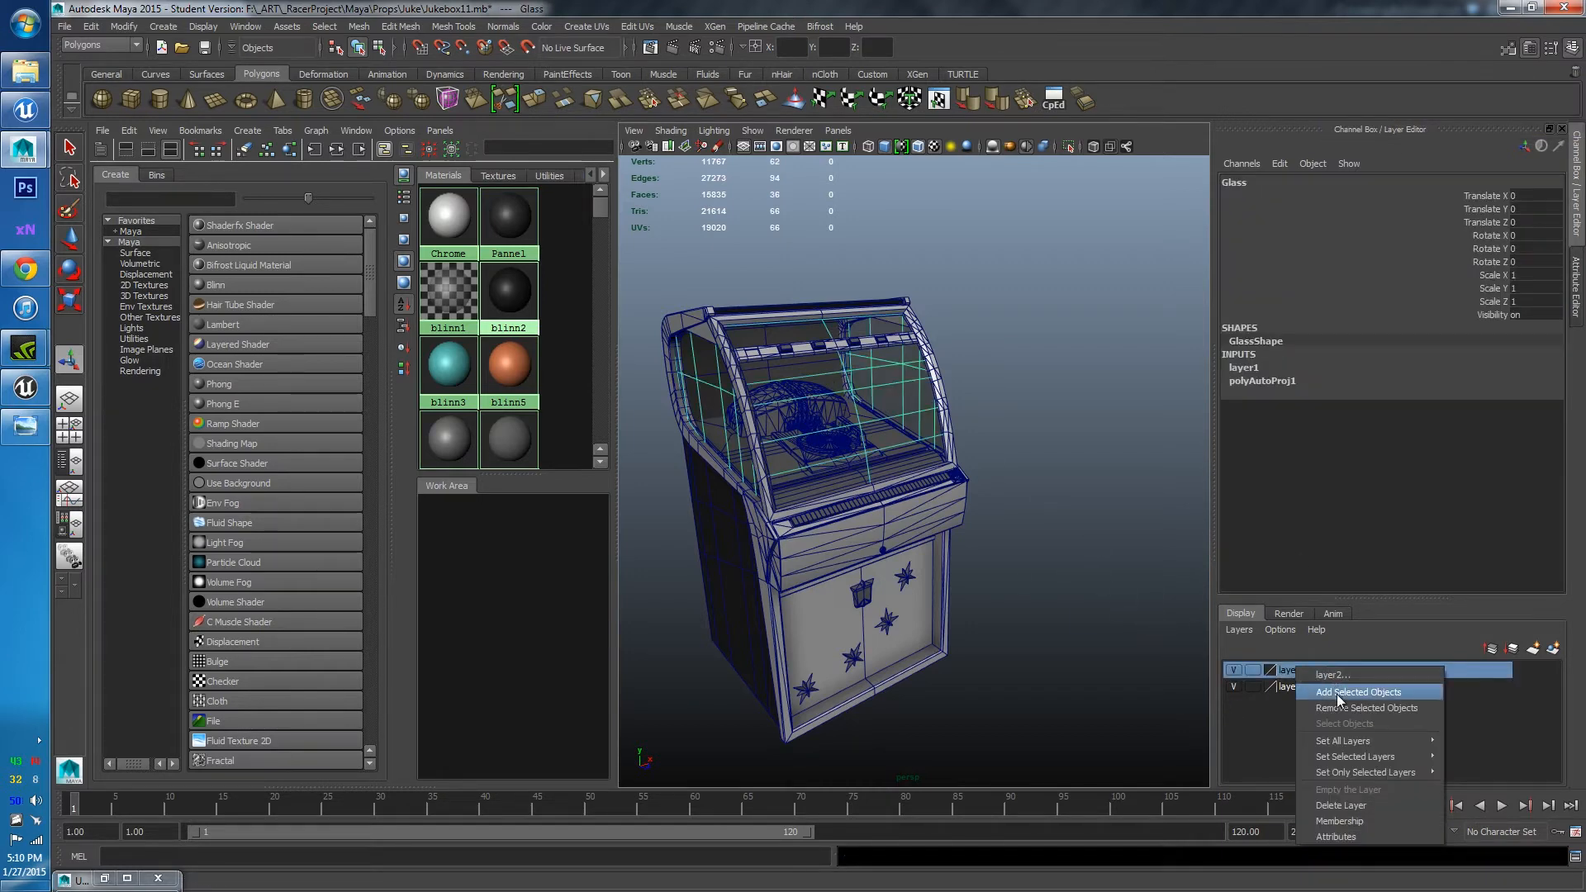
click(1337, 694)
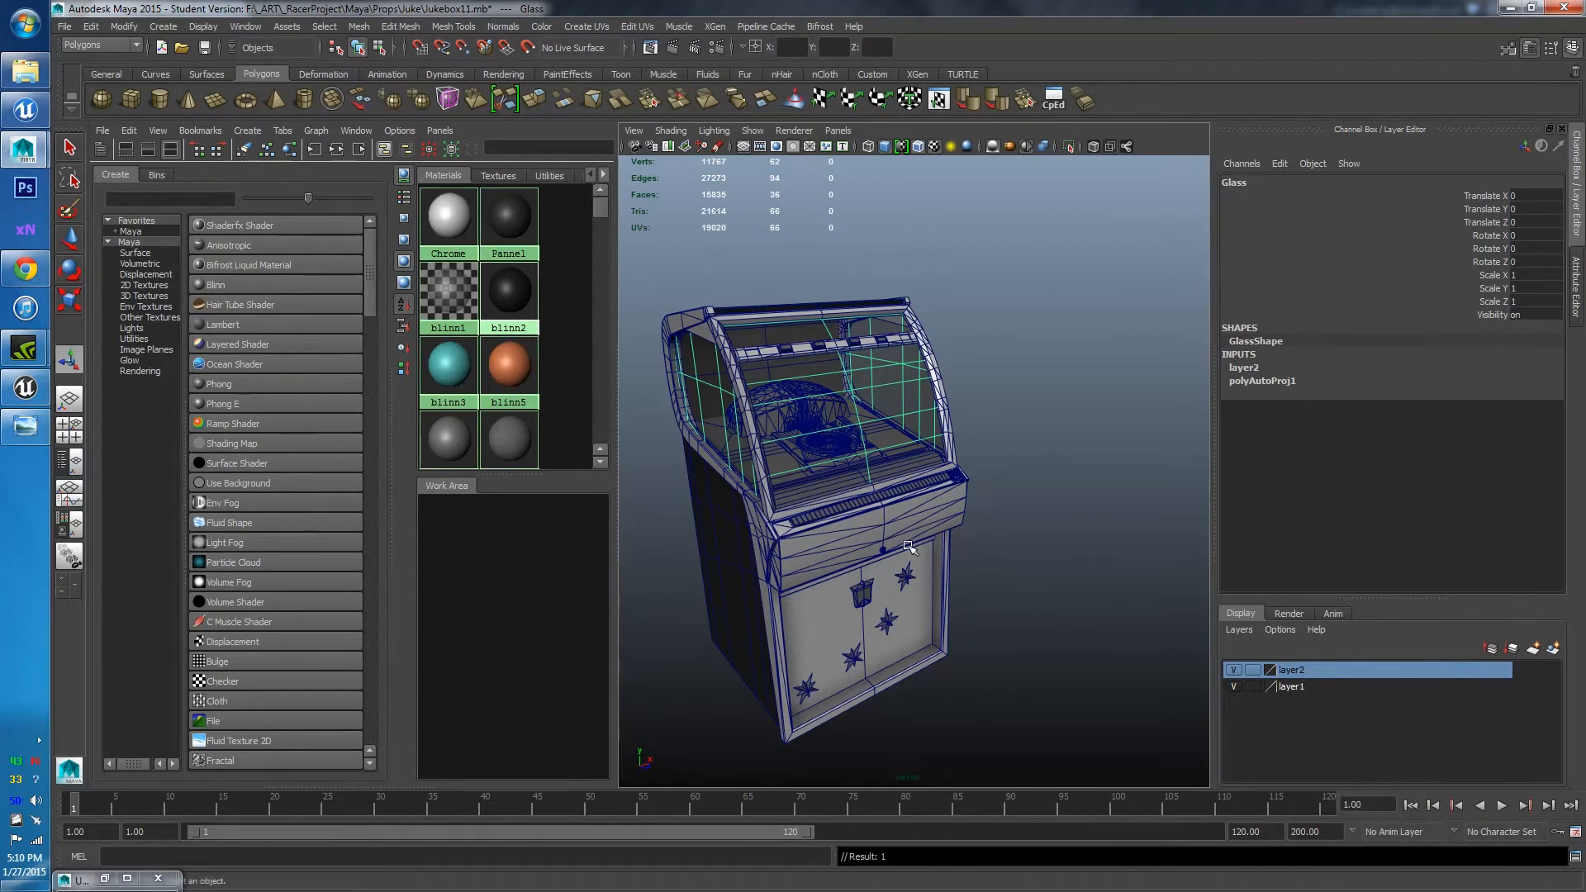
click(1236, 670)
Add the MainBody1 mesh to the hidden layer2
alt+drag(813, 641, 860, 625)
click(762, 606)
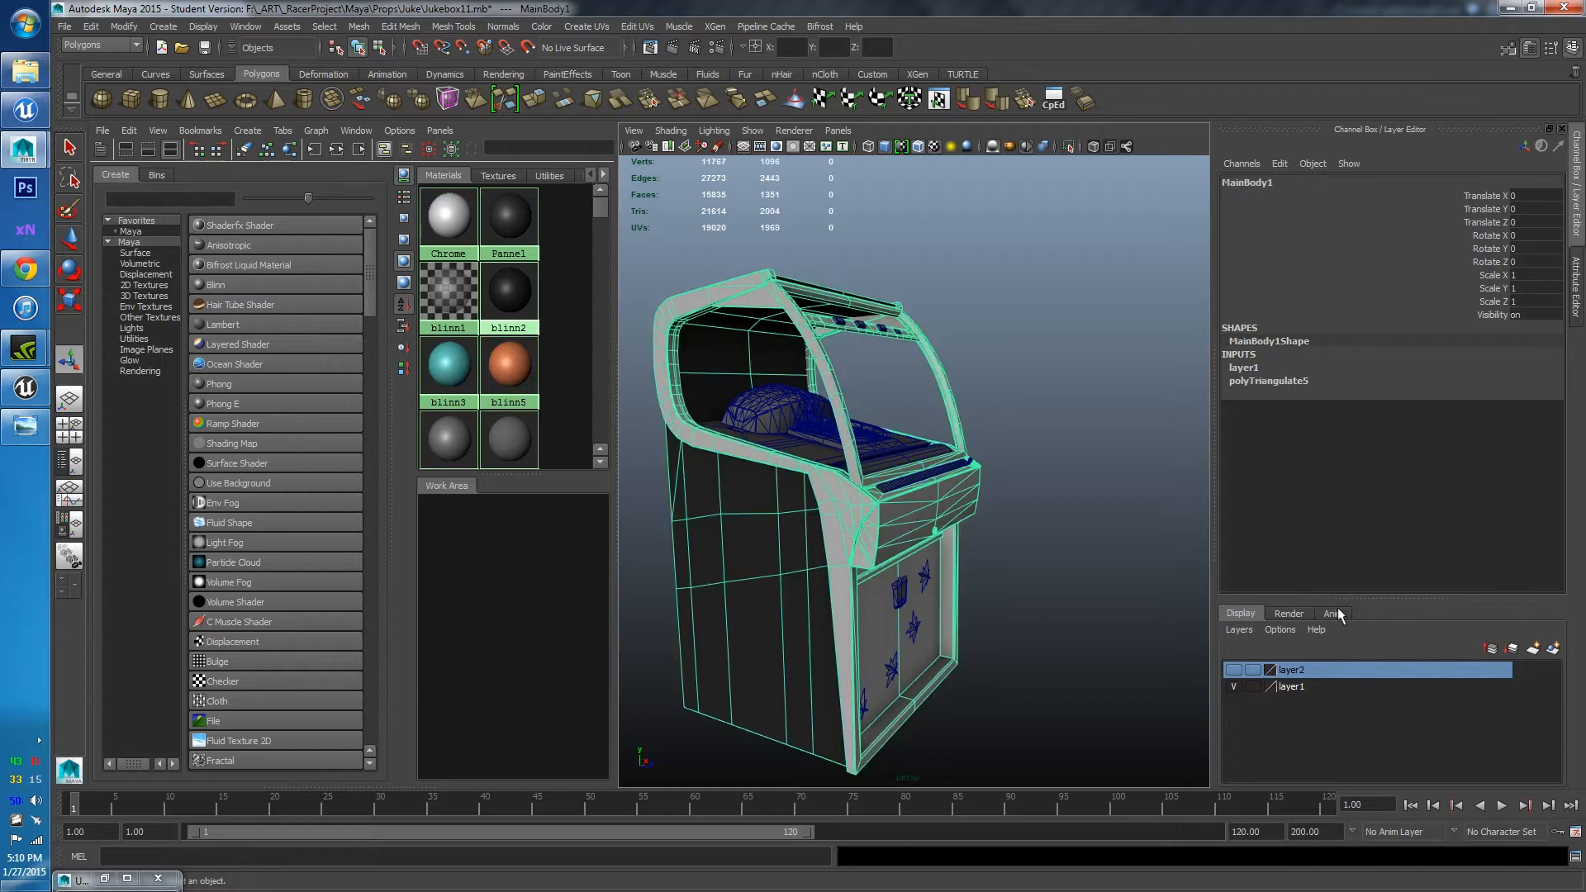
right_click(1305, 668)
click(1347, 692)
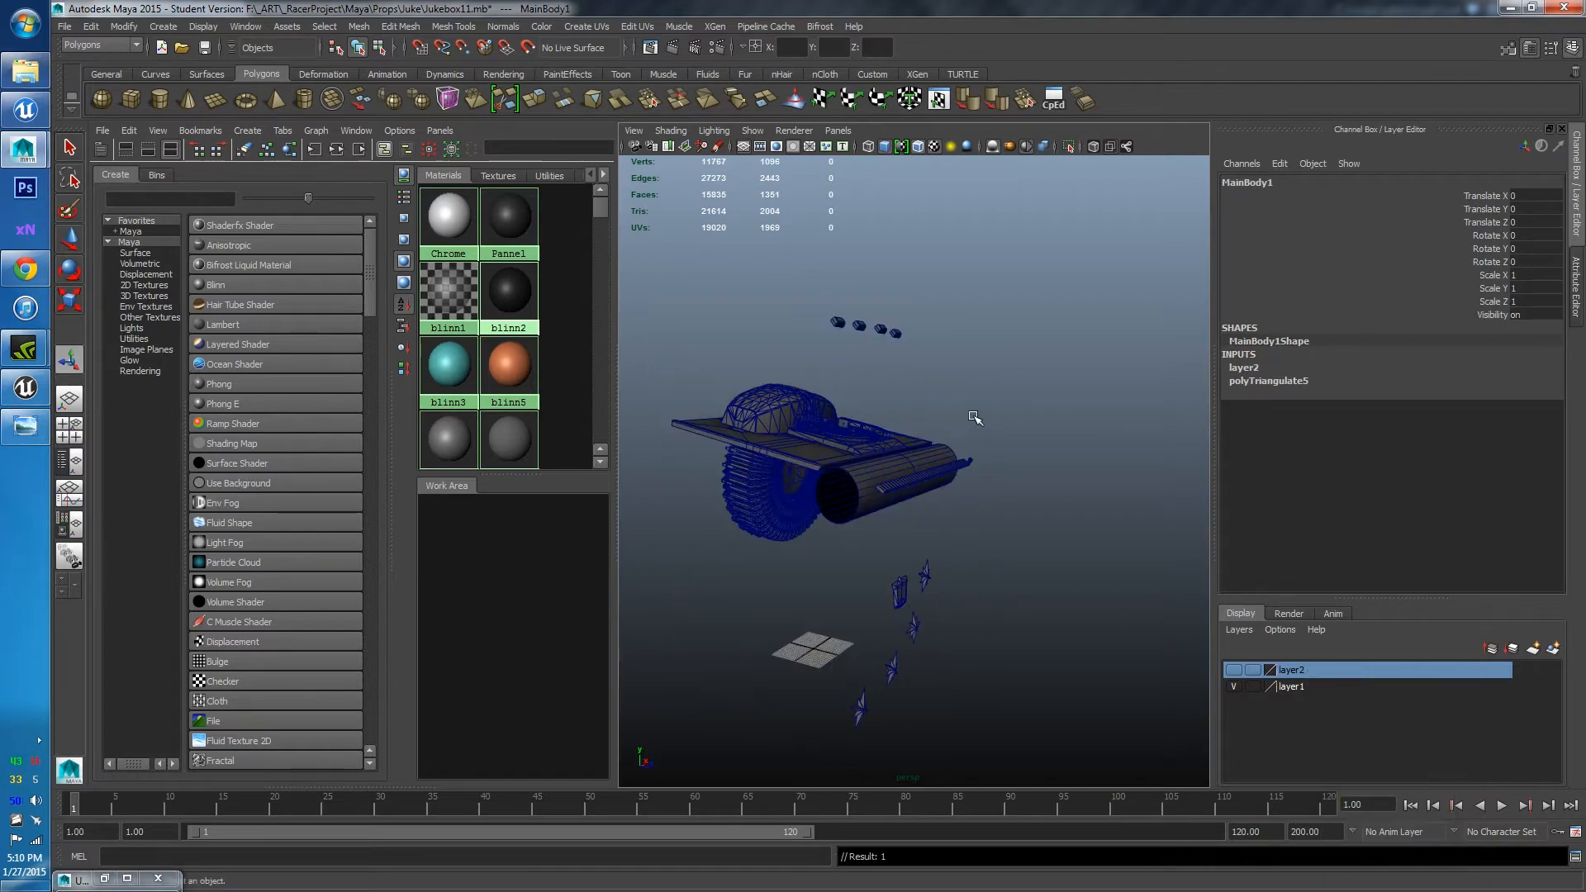
Assign the Chrome material to the Deco mesh of star ornaments and clear the selection
alt+drag(901, 495, 871, 469)
alt+middle_drag(870, 470, 992, 381)
scroll(1049, 494, up, 5)
click(882, 467)
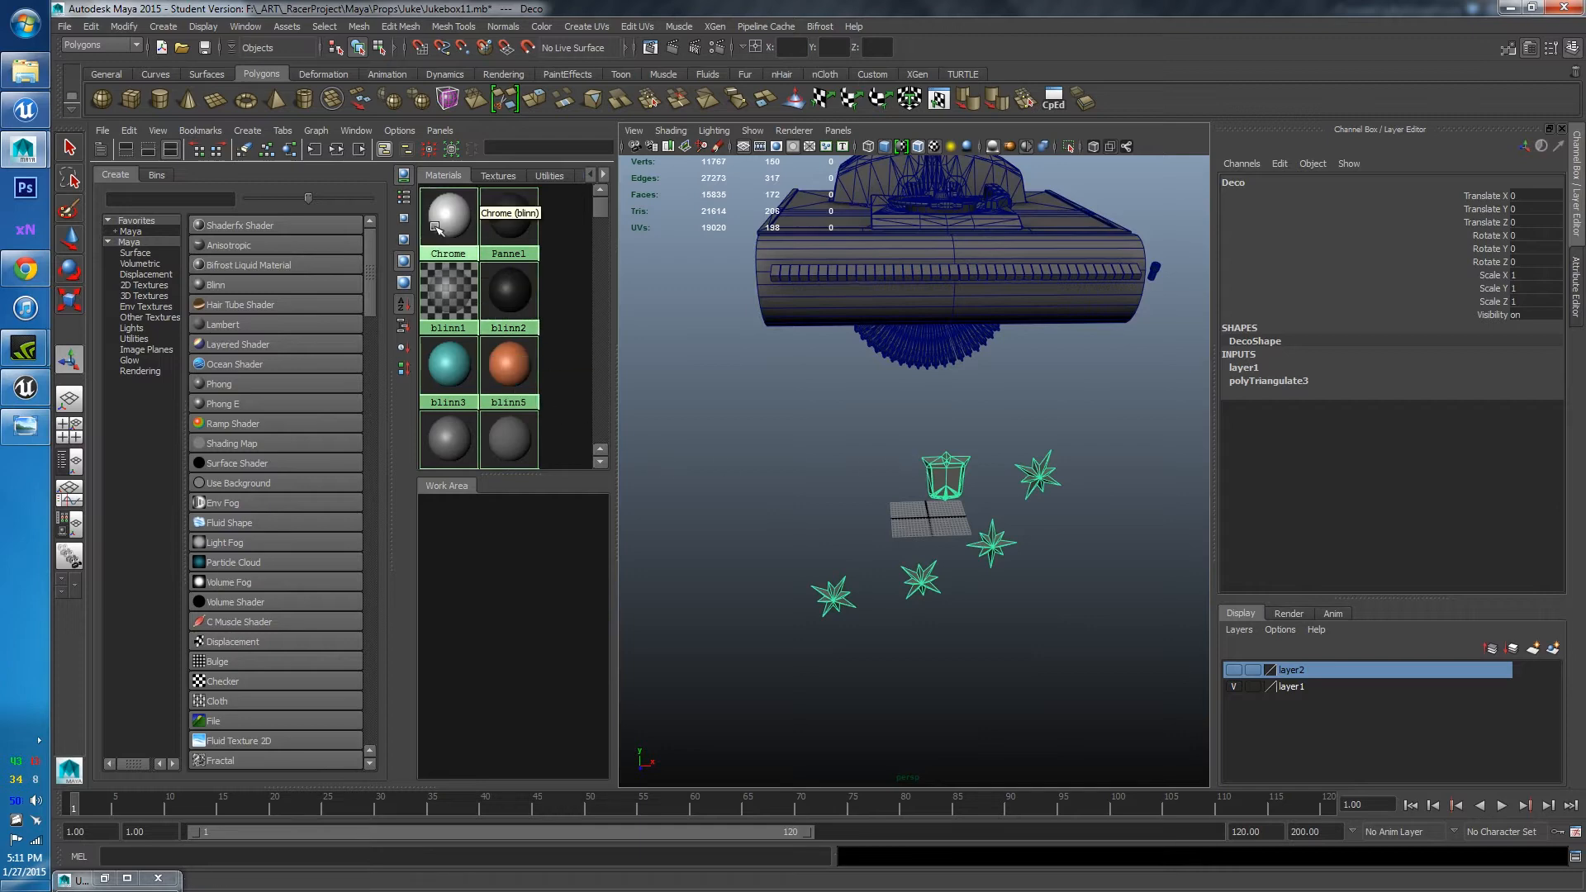
right_click(436, 227)
right_drag(436, 227, 438, 191)
click(741, 456)
alt+drag(775, 502, 827, 525)
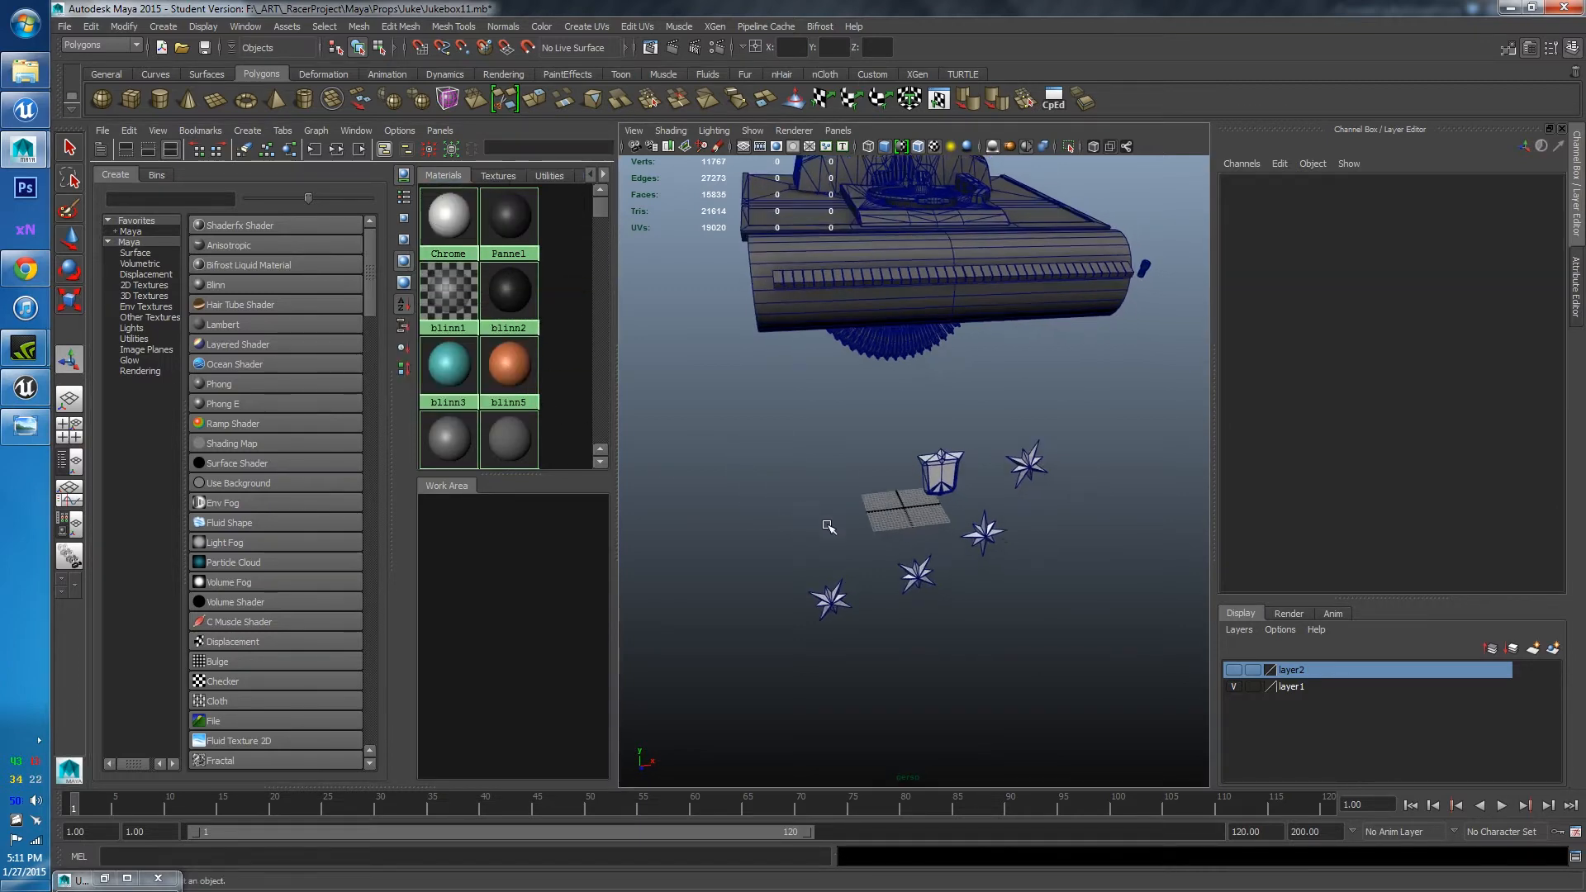
Add the Deco mesh to the hidden layer2
click(960, 468)
right_click(1281, 672)
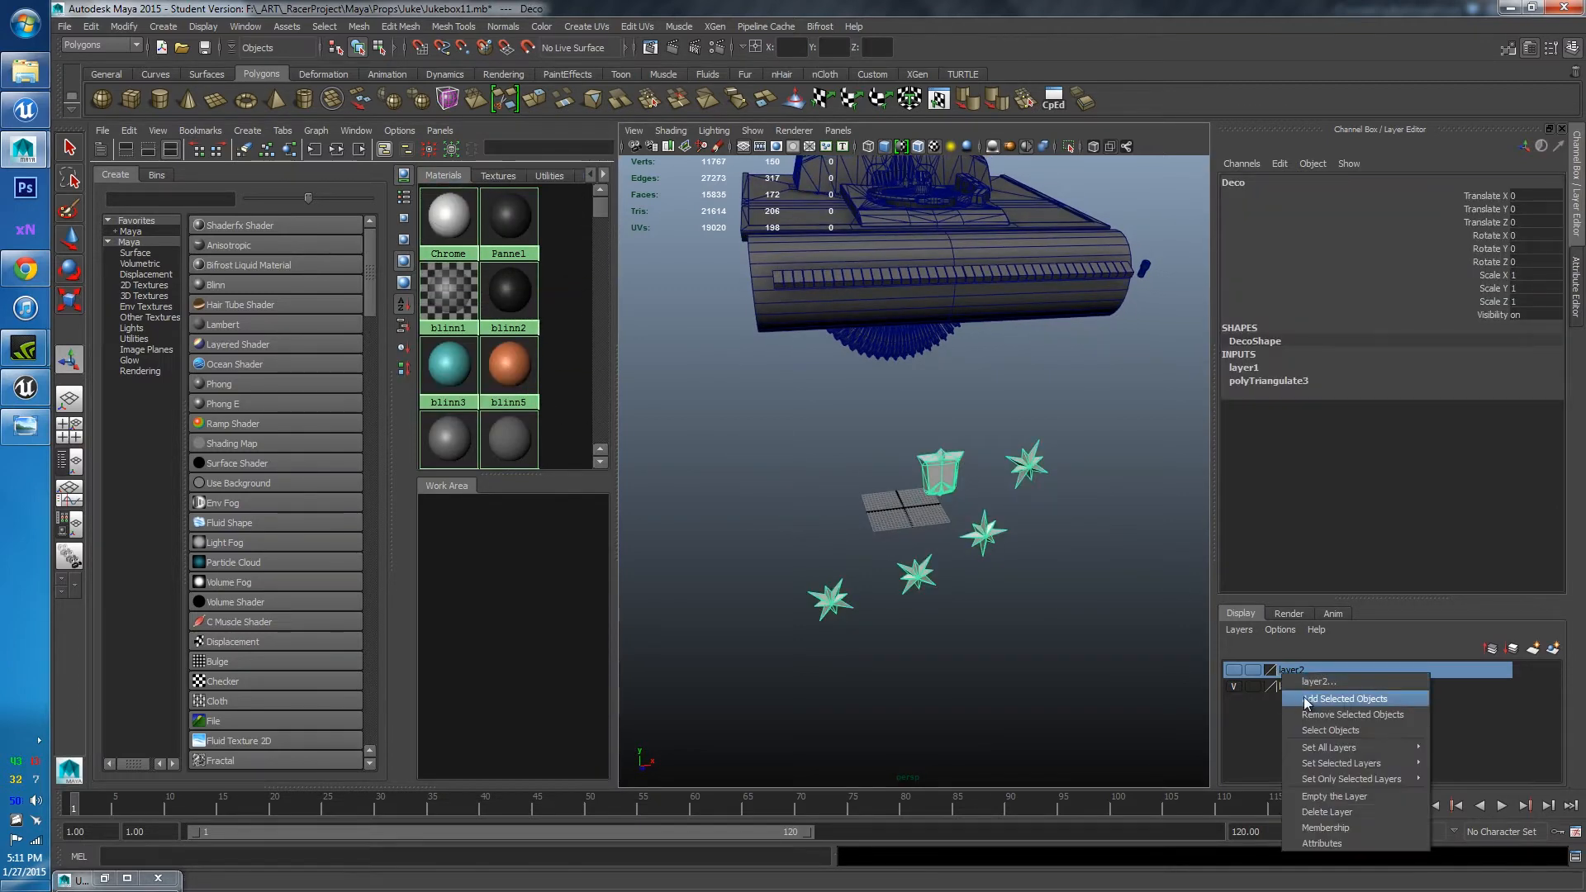
click(1306, 700)
Select the Buttons mesh and assign the dark blinn2 material to it
alt+middle_drag(896, 413, 885, 558)
alt+drag(886, 558, 868, 574)
scroll(873, 570, down, 3)
alt+middle_drag(950, 529, 963, 630)
alt+drag(963, 630, 985, 534)
drag(875, 345, 1080, 400)
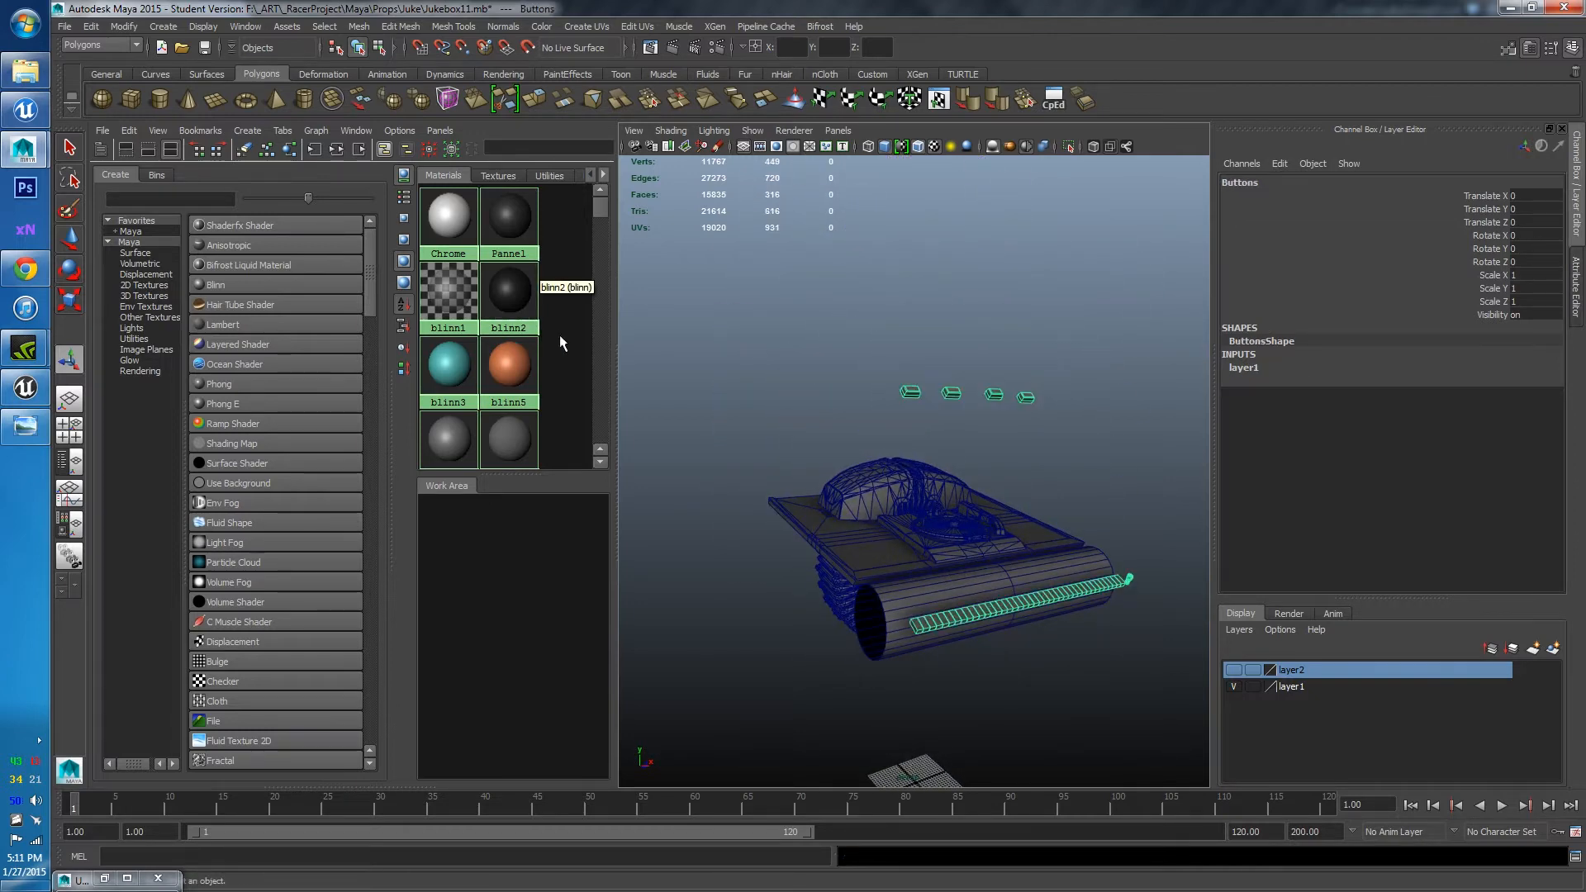
alt+drag(1108, 586, 985, 395)
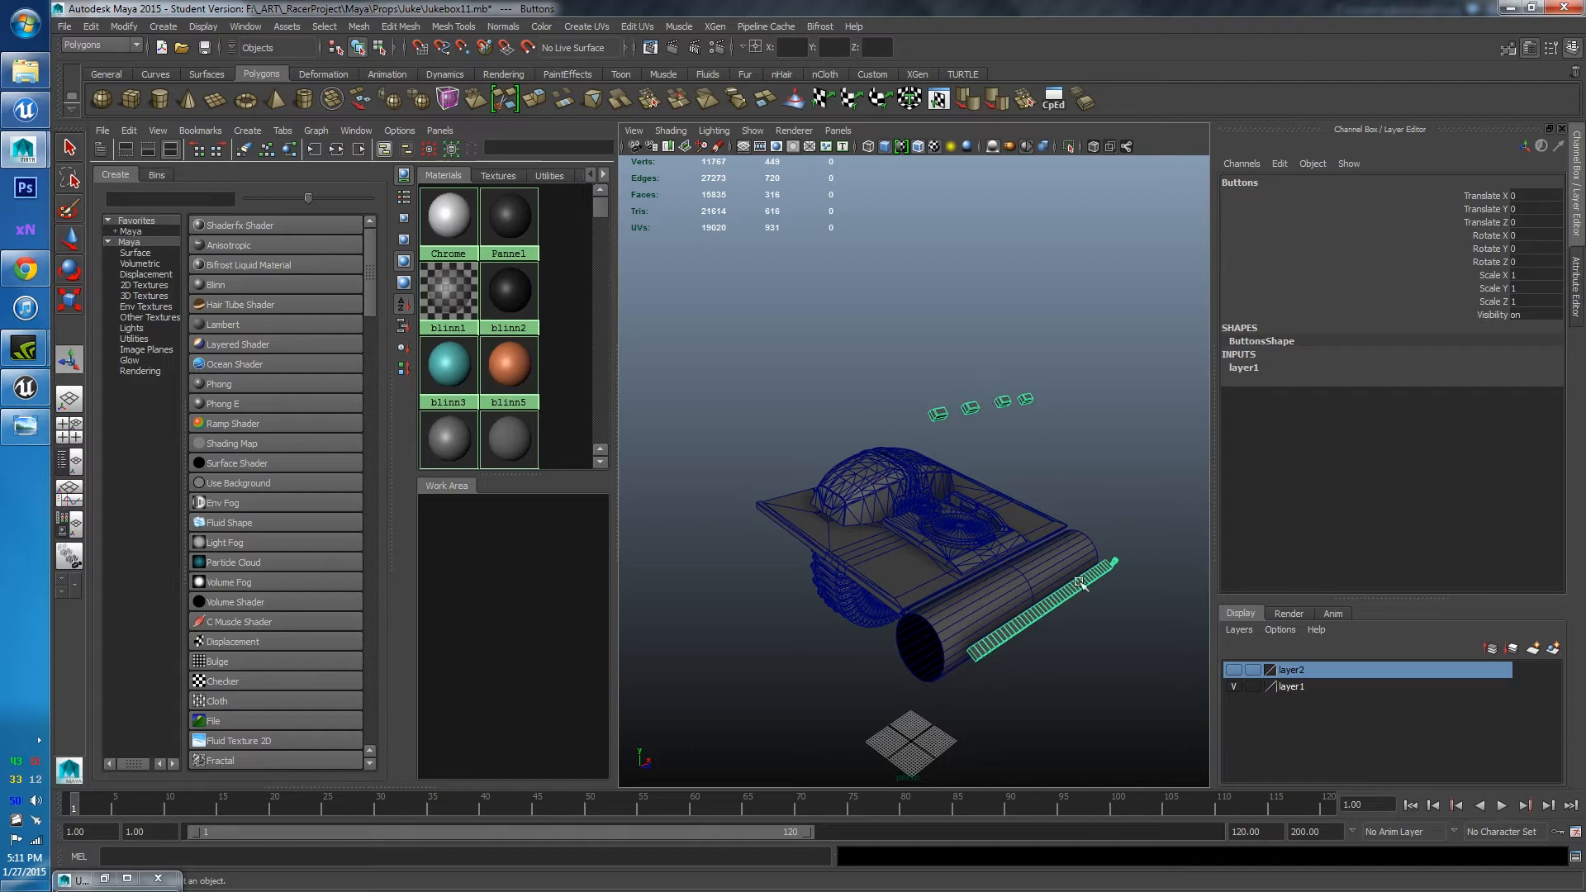
right_drag(507, 295, 515, 276)
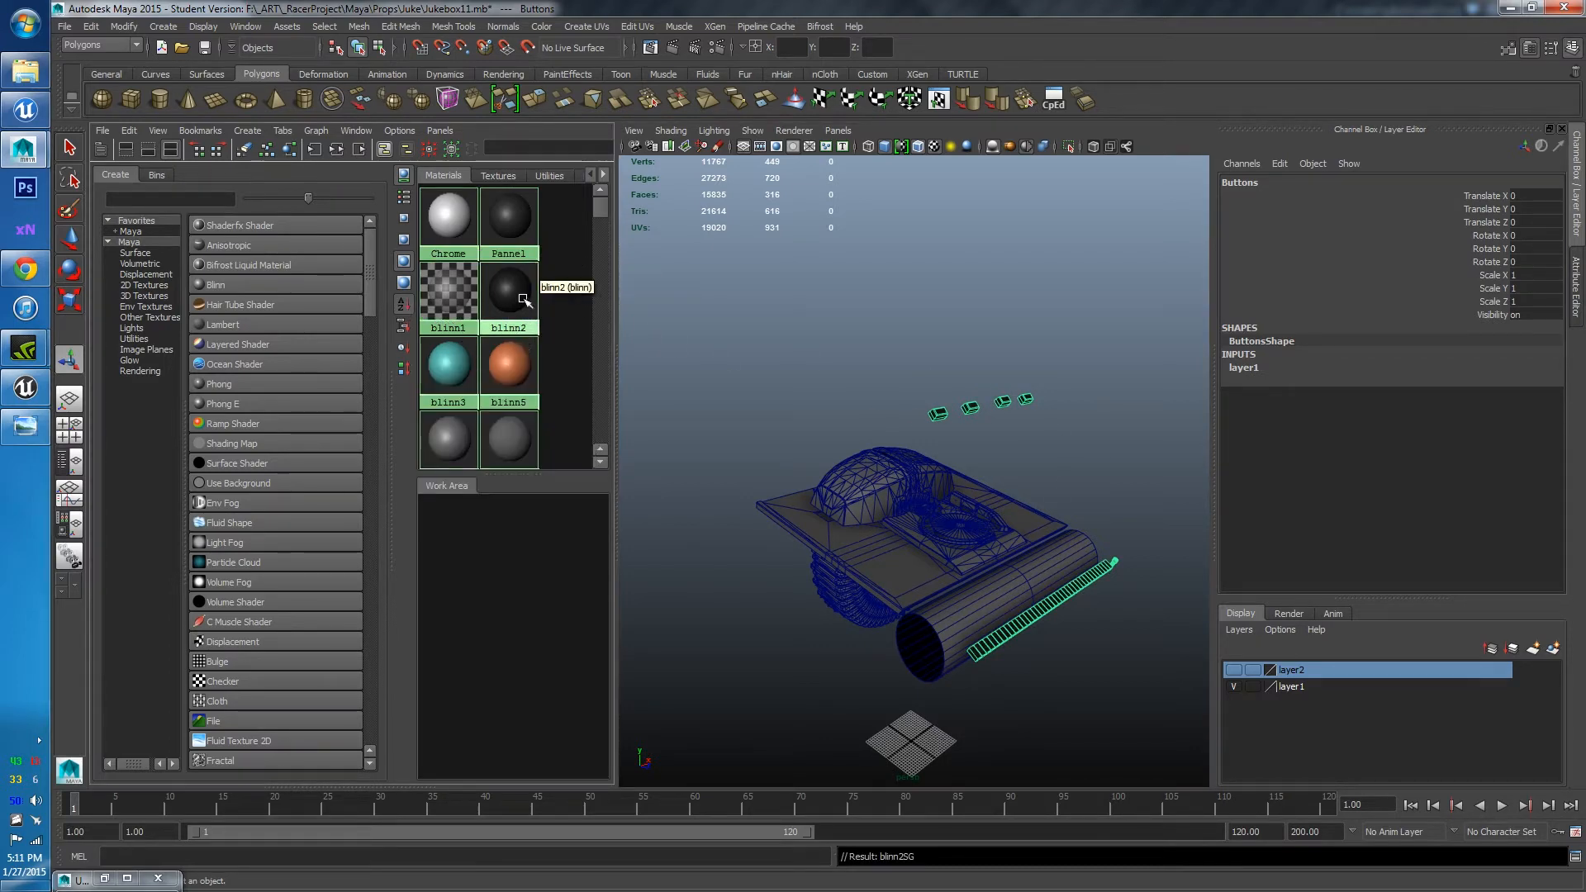
Rename the blinn2 material as BlackPlastic
click(516, 326)
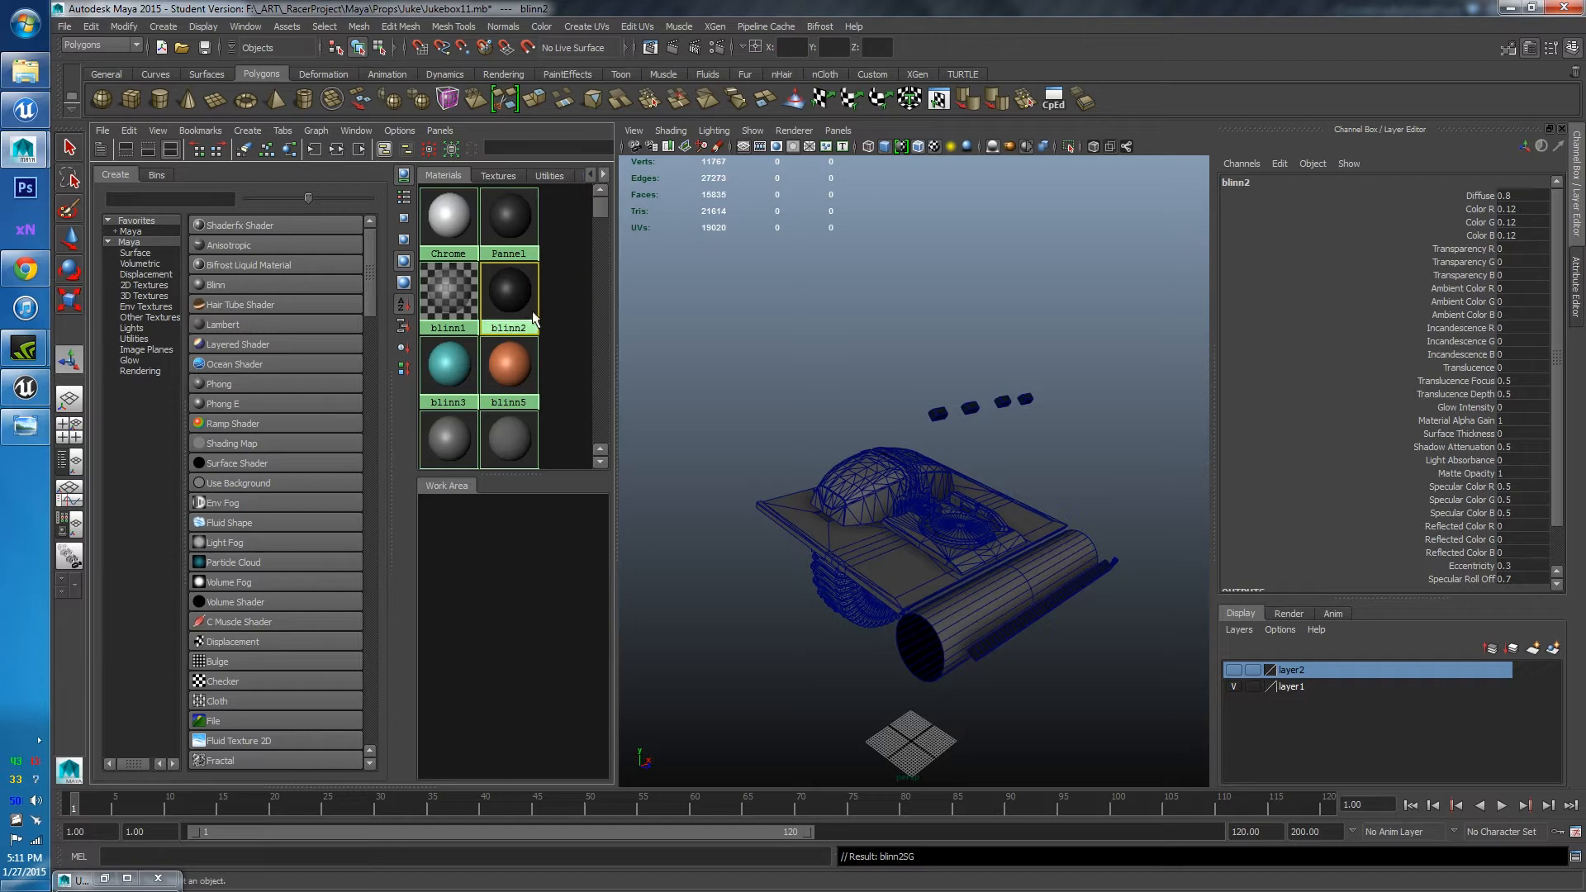
click(1245, 192)
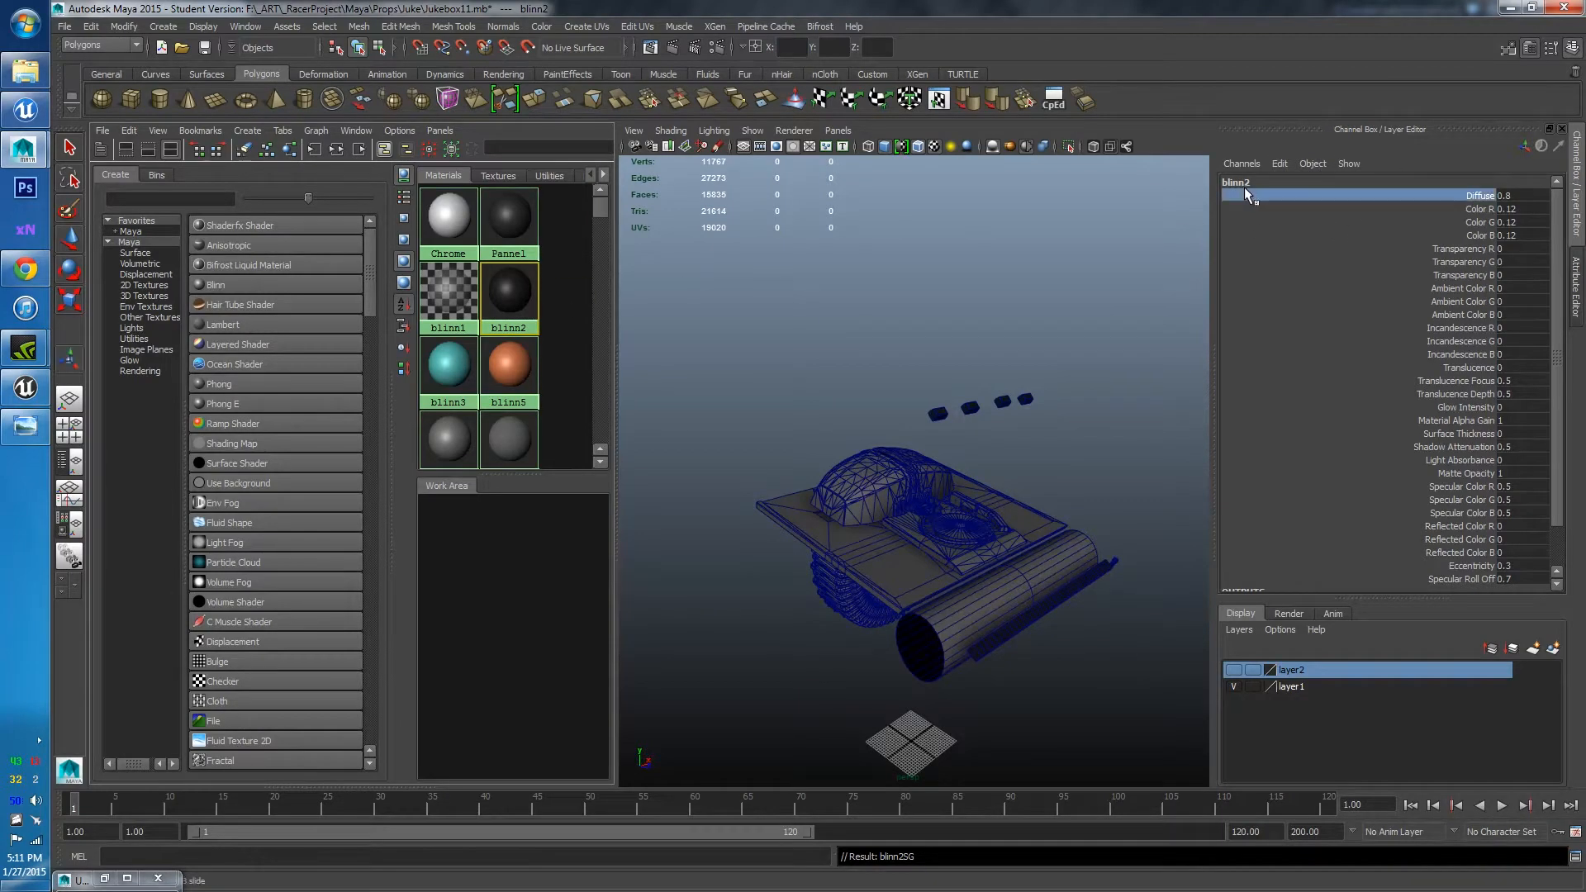
click(1575, 290)
click(1424, 216)
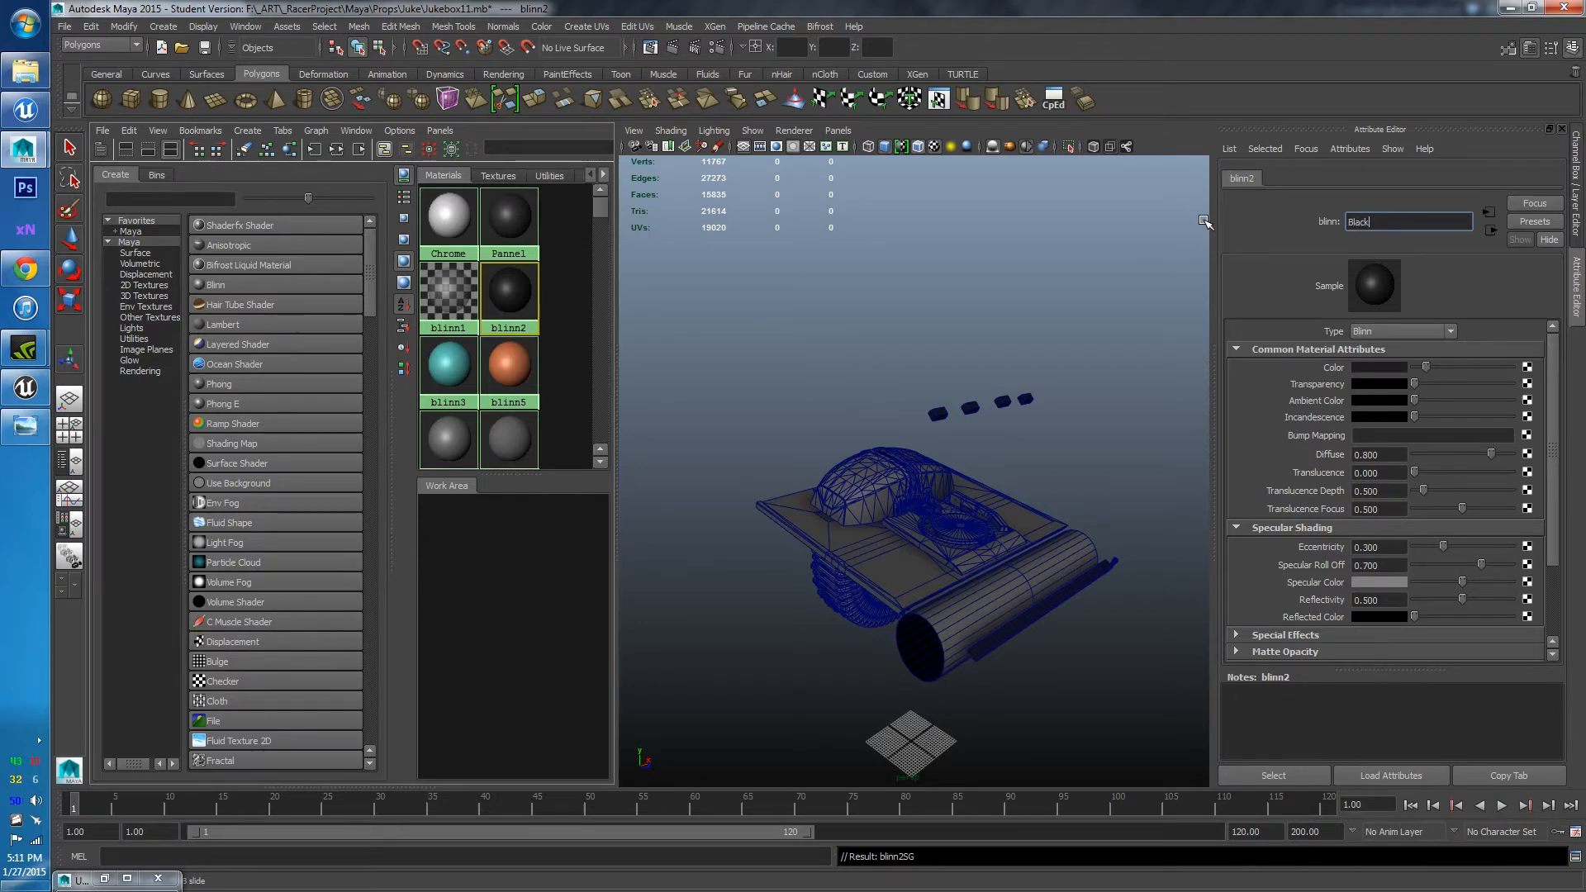
text(BlackPlastic)
key(Return)
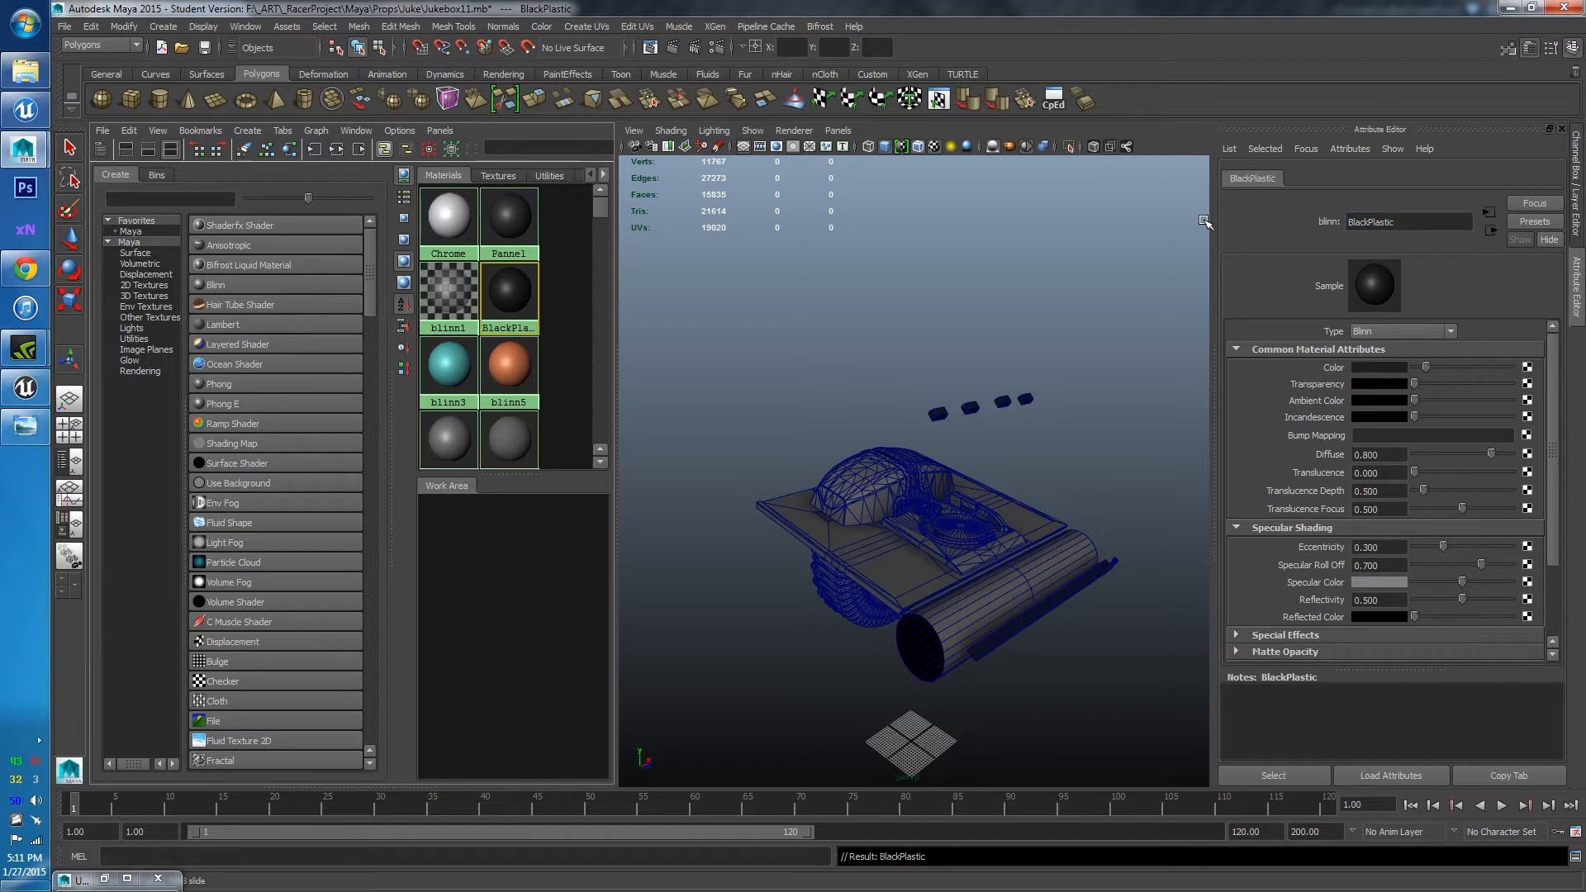
Add the Buttons mesh to the hidden layer2
alt+middle_drag(983, 576, 956, 511)
click(992, 332)
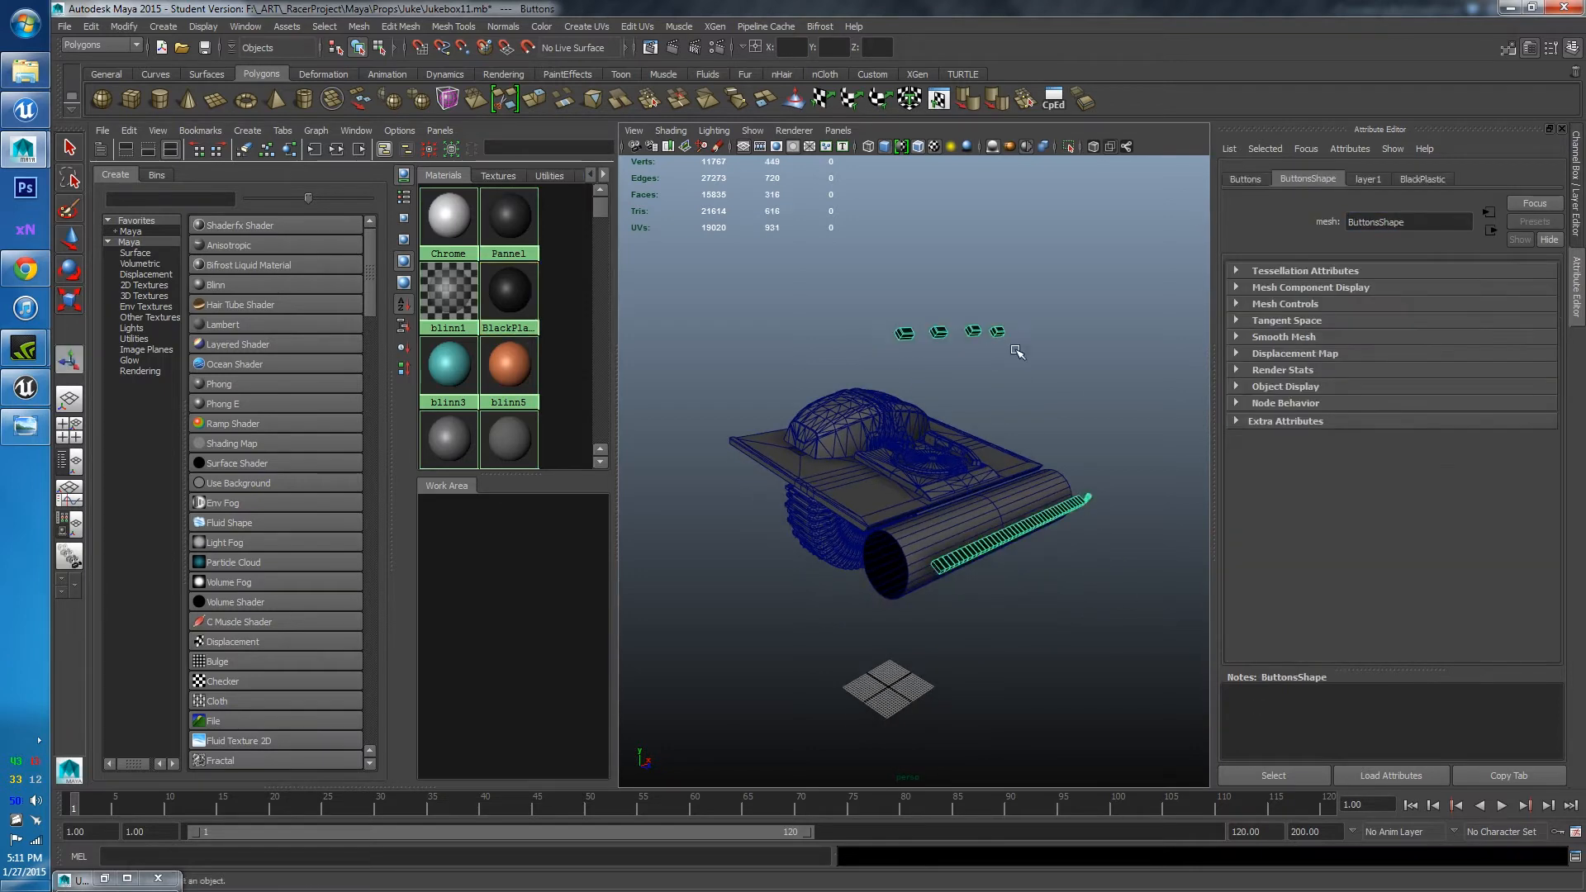
alt+middle_drag(1189, 430, 1105, 397)
key(ctrl+a)
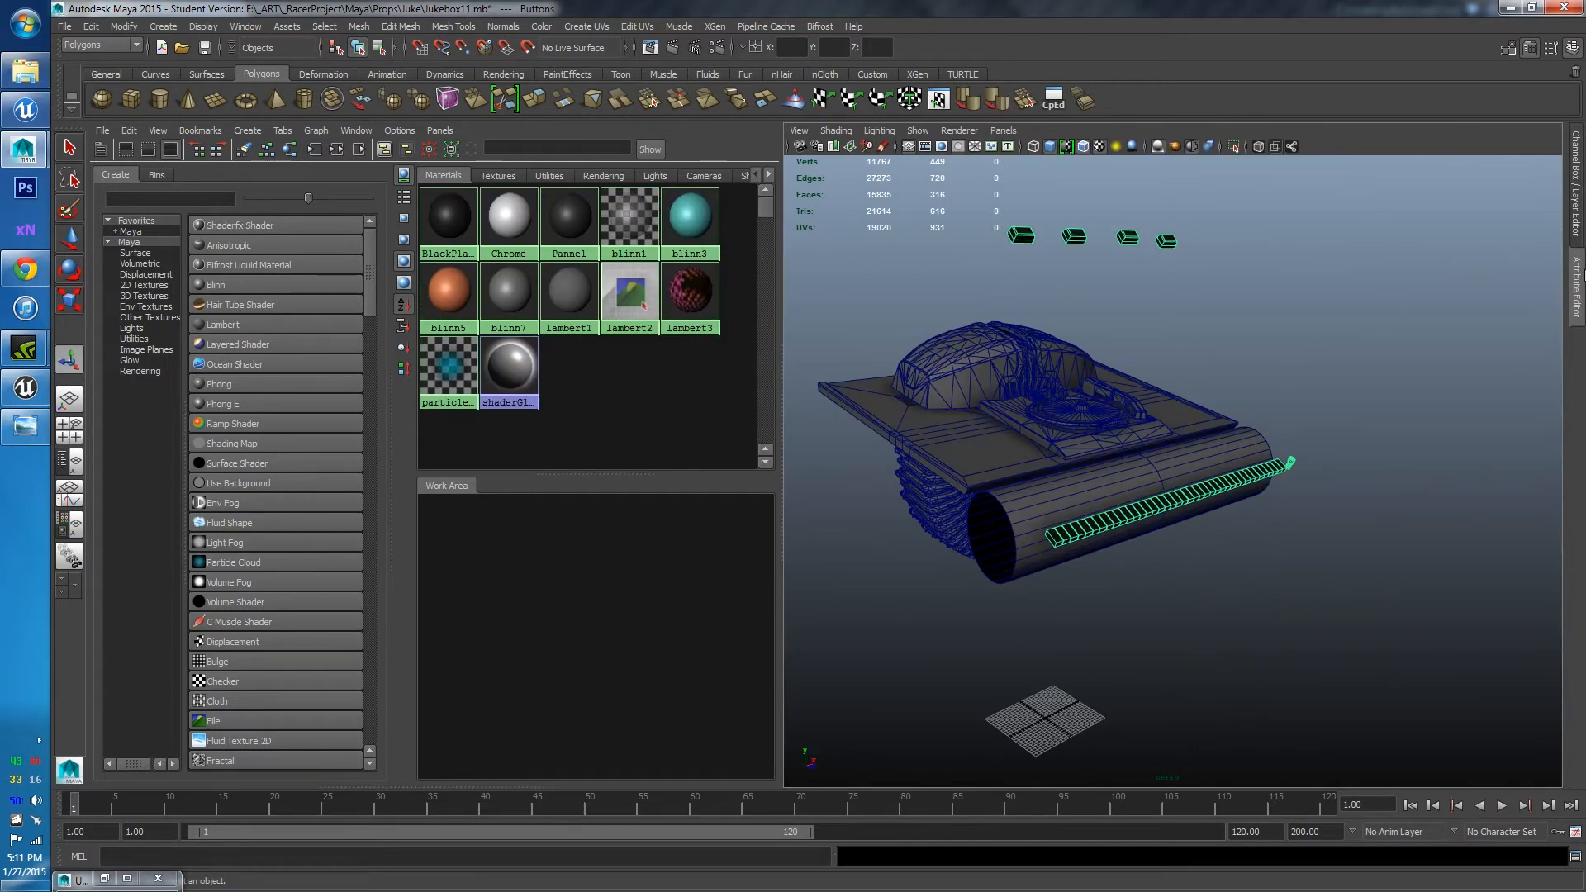
click(1577, 275)
click(1574, 207)
right_click(1314, 666)
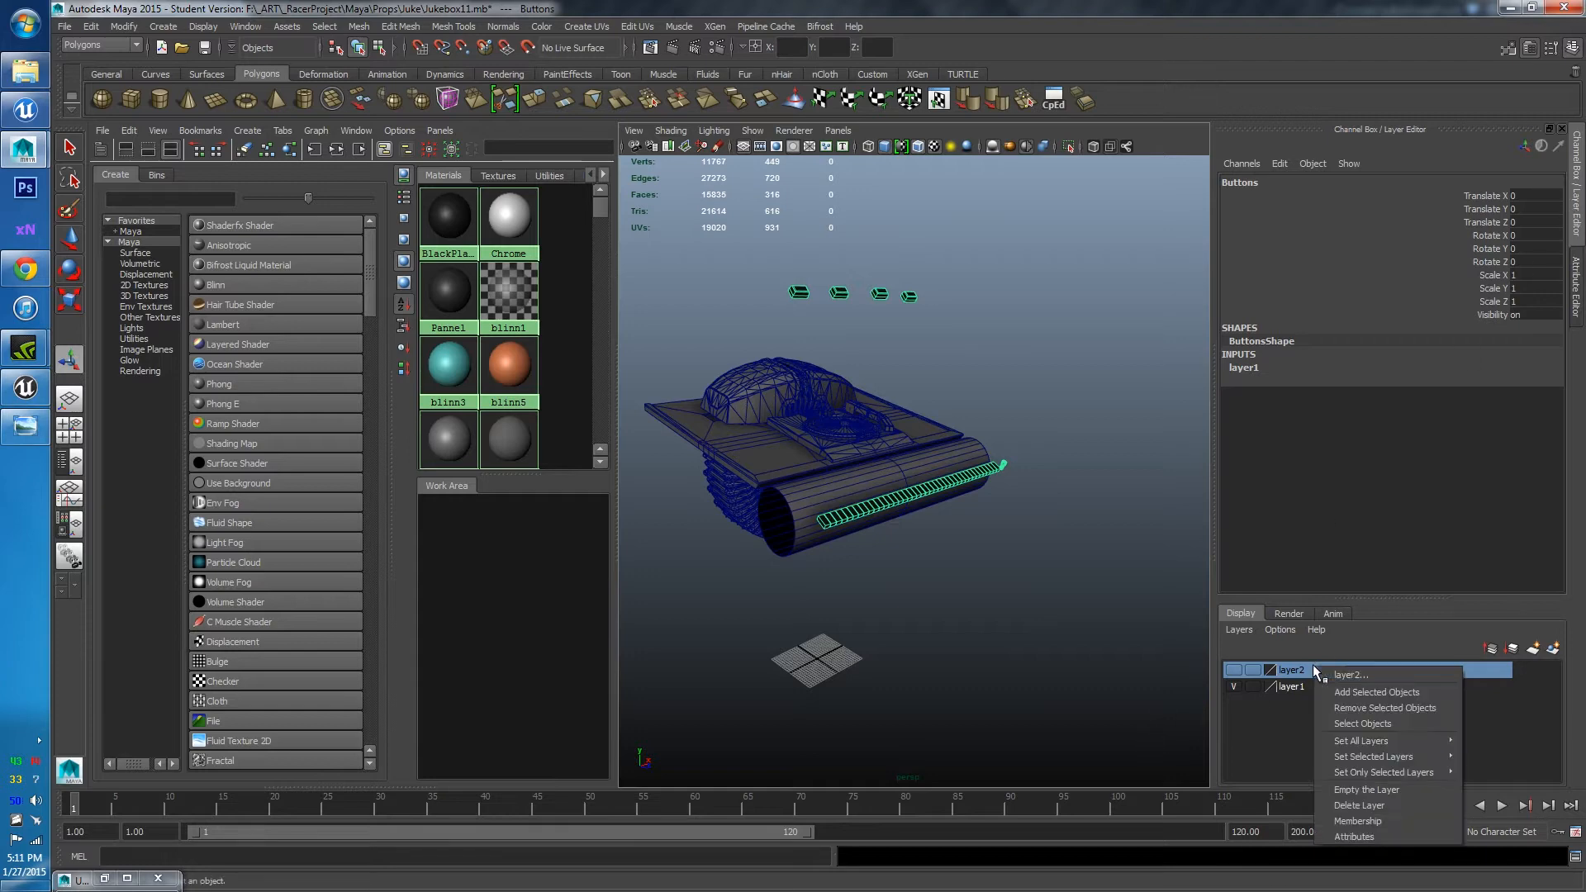
click(1360, 693)
Assign the teal blinn3 material to the domed covers, the turntable base plate and the SongSpindle cylinder together
alt+drag(876, 529, 920, 637)
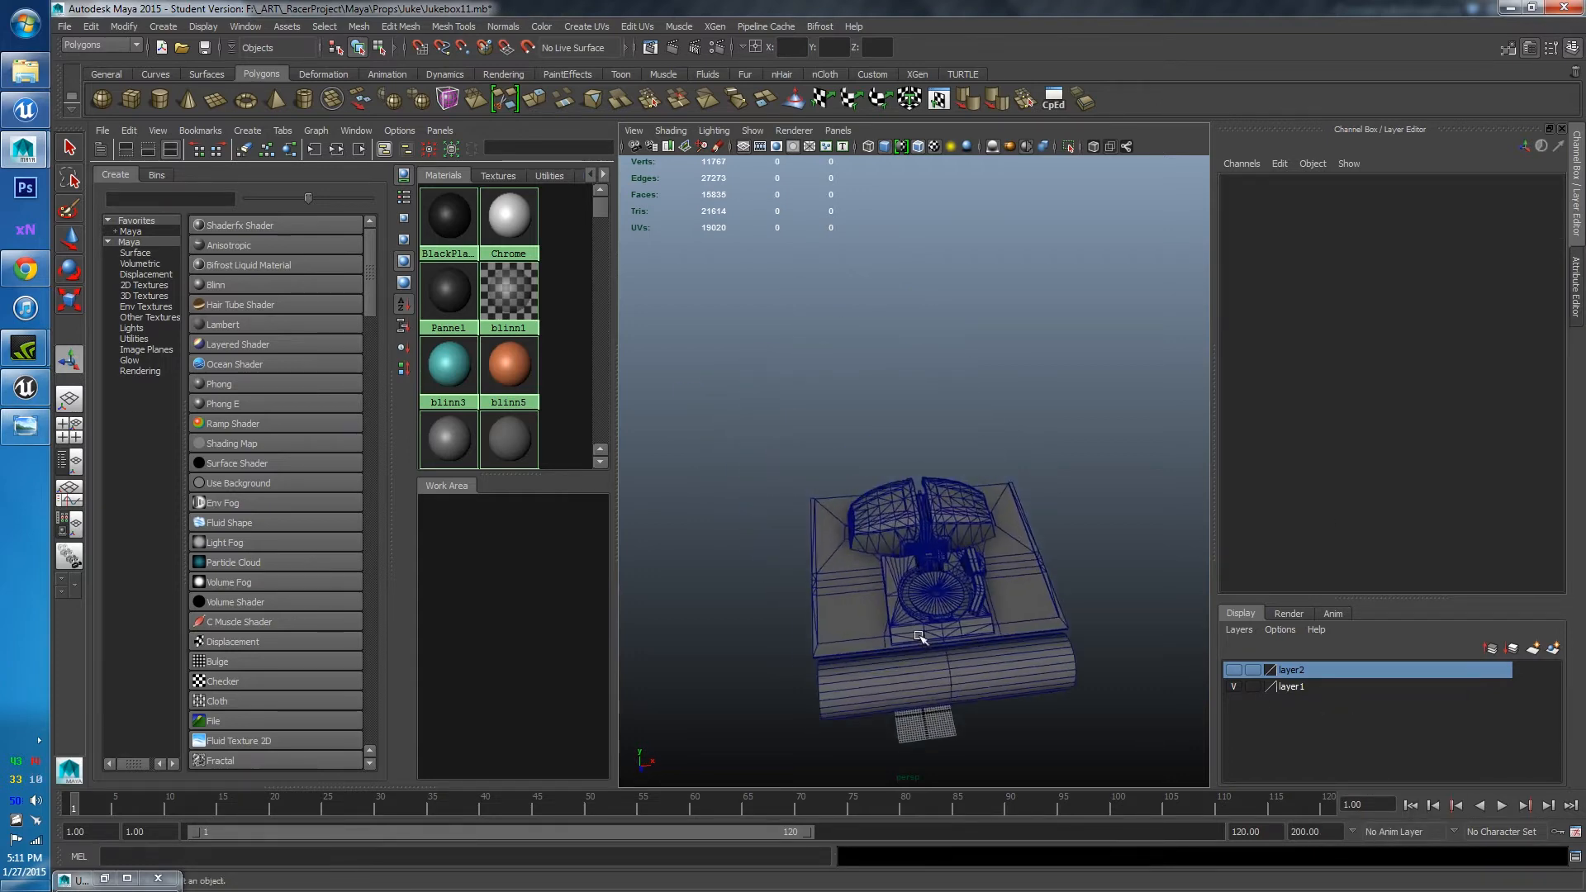
scroll(919, 637, up, 8)
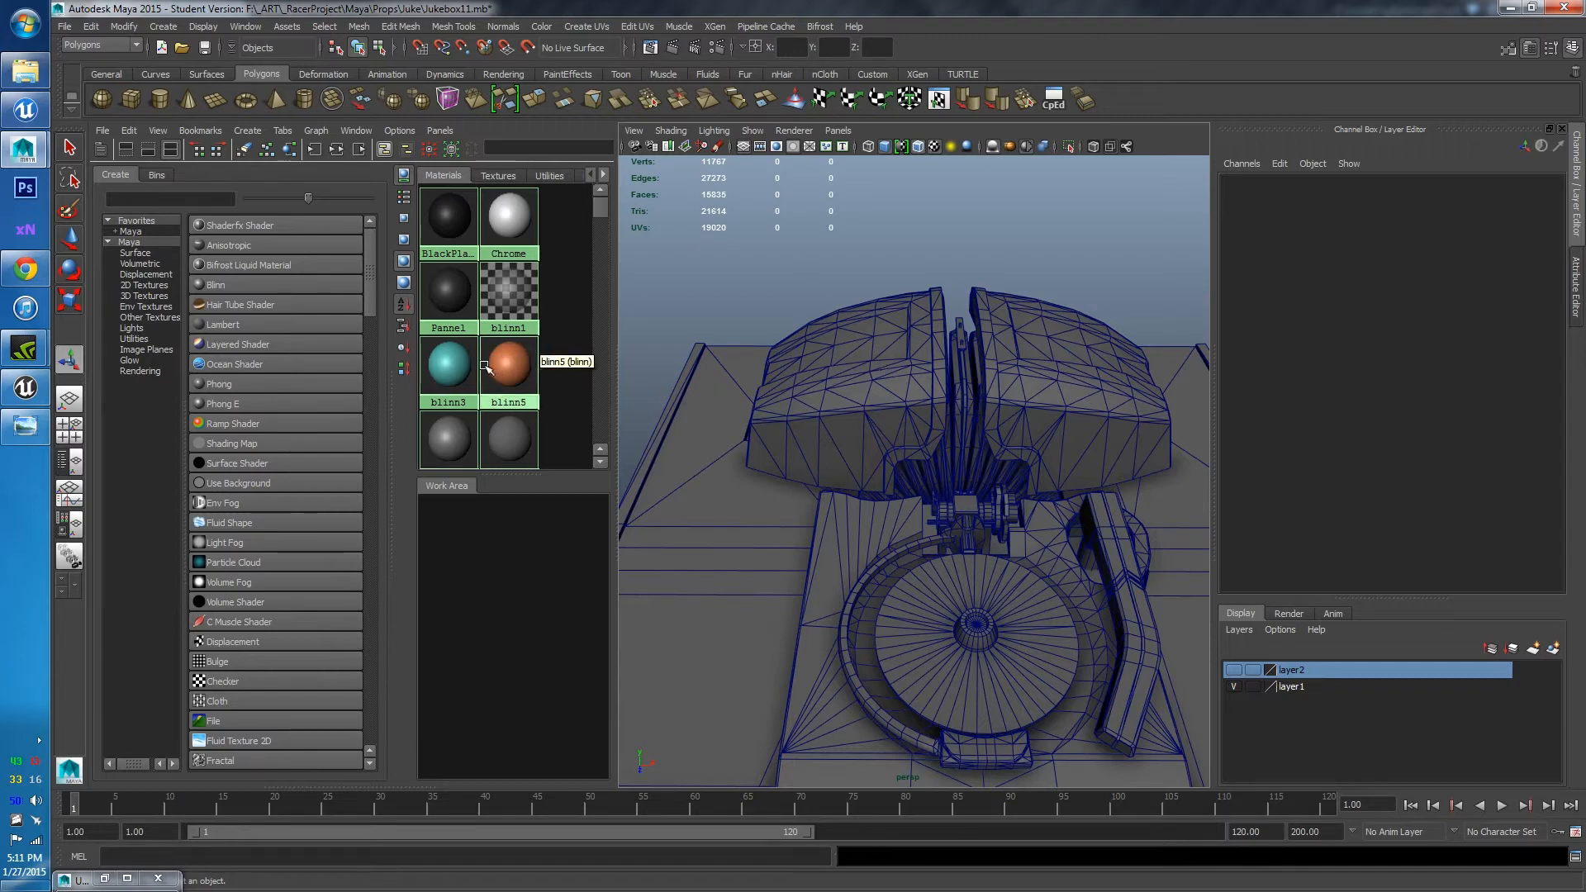
click(917, 389)
alt+drag(918, 389, 869, 384)
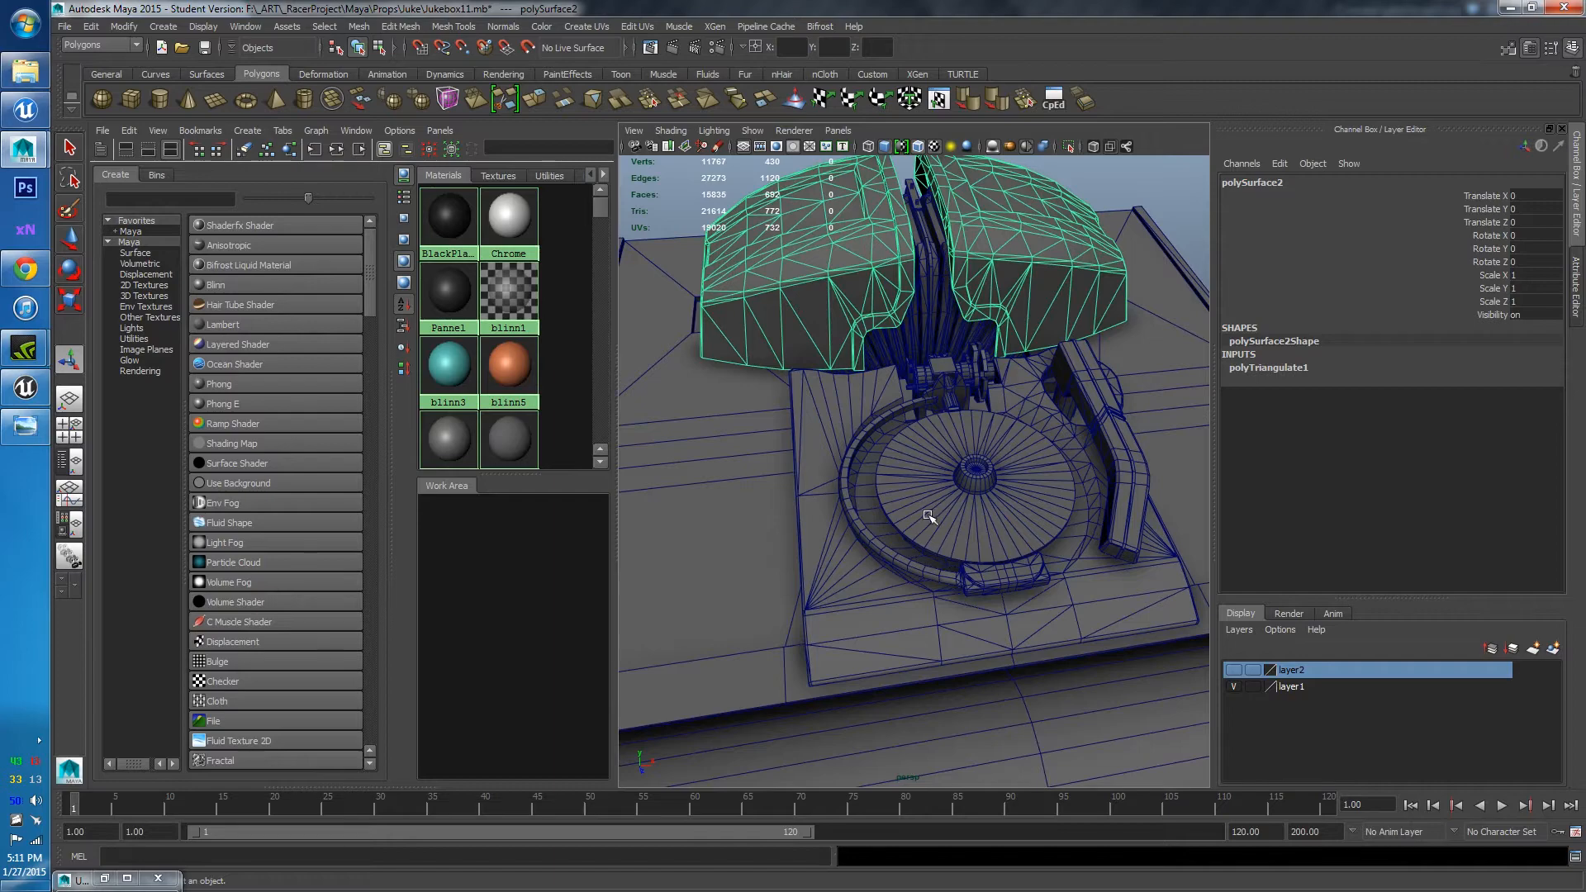
alt+drag(929, 517, 871, 267)
click(809, 468)
alt+drag(808, 468, 870, 500)
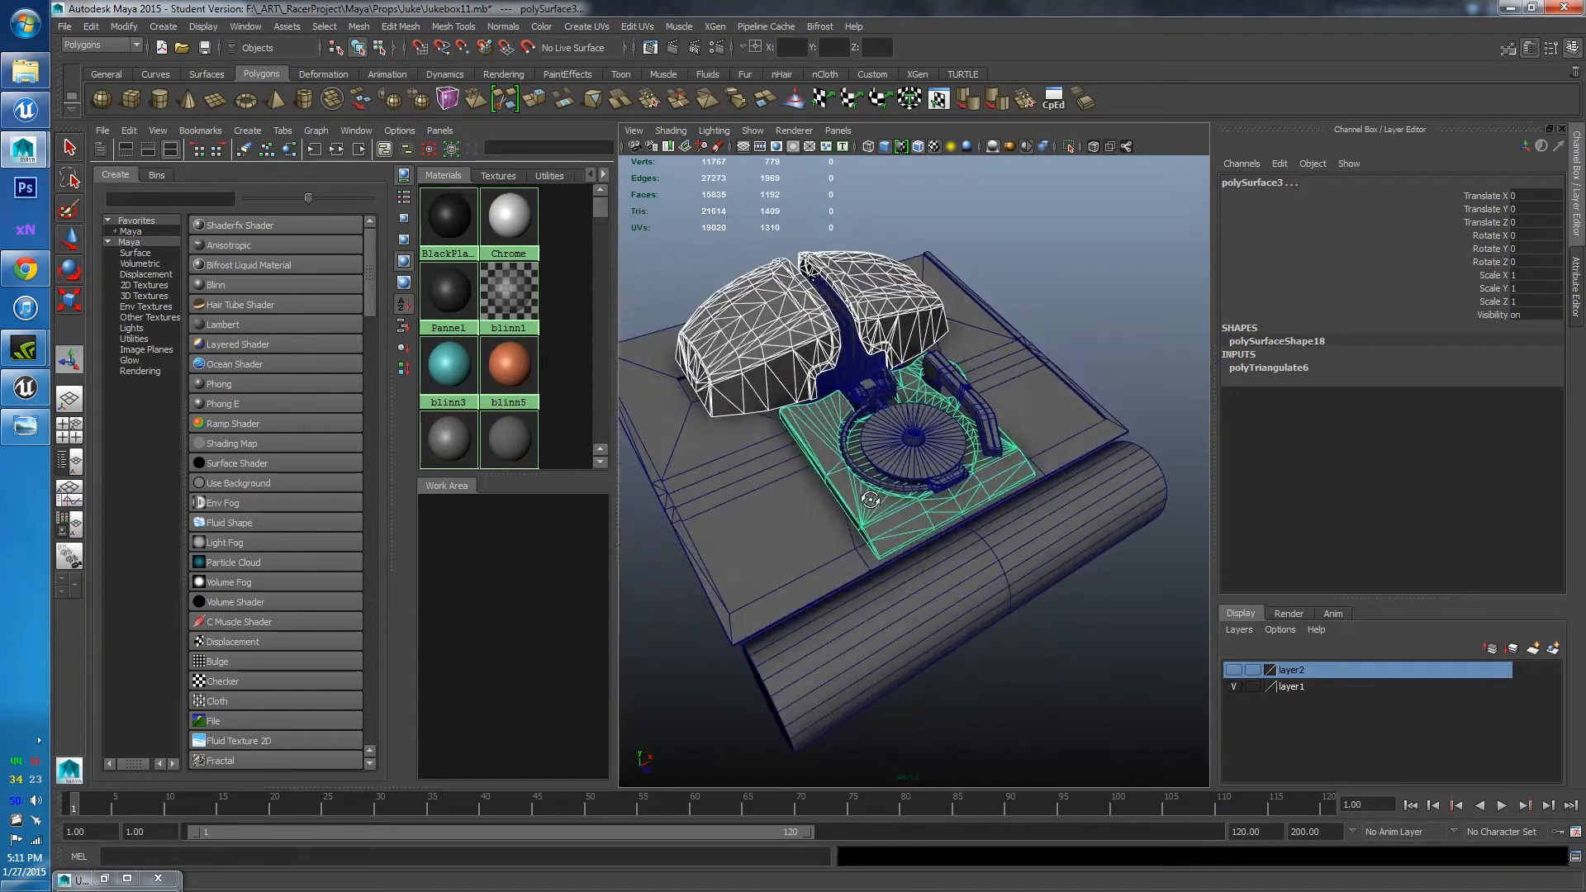
click(979, 573)
alt+drag(744, 578, 905, 442)
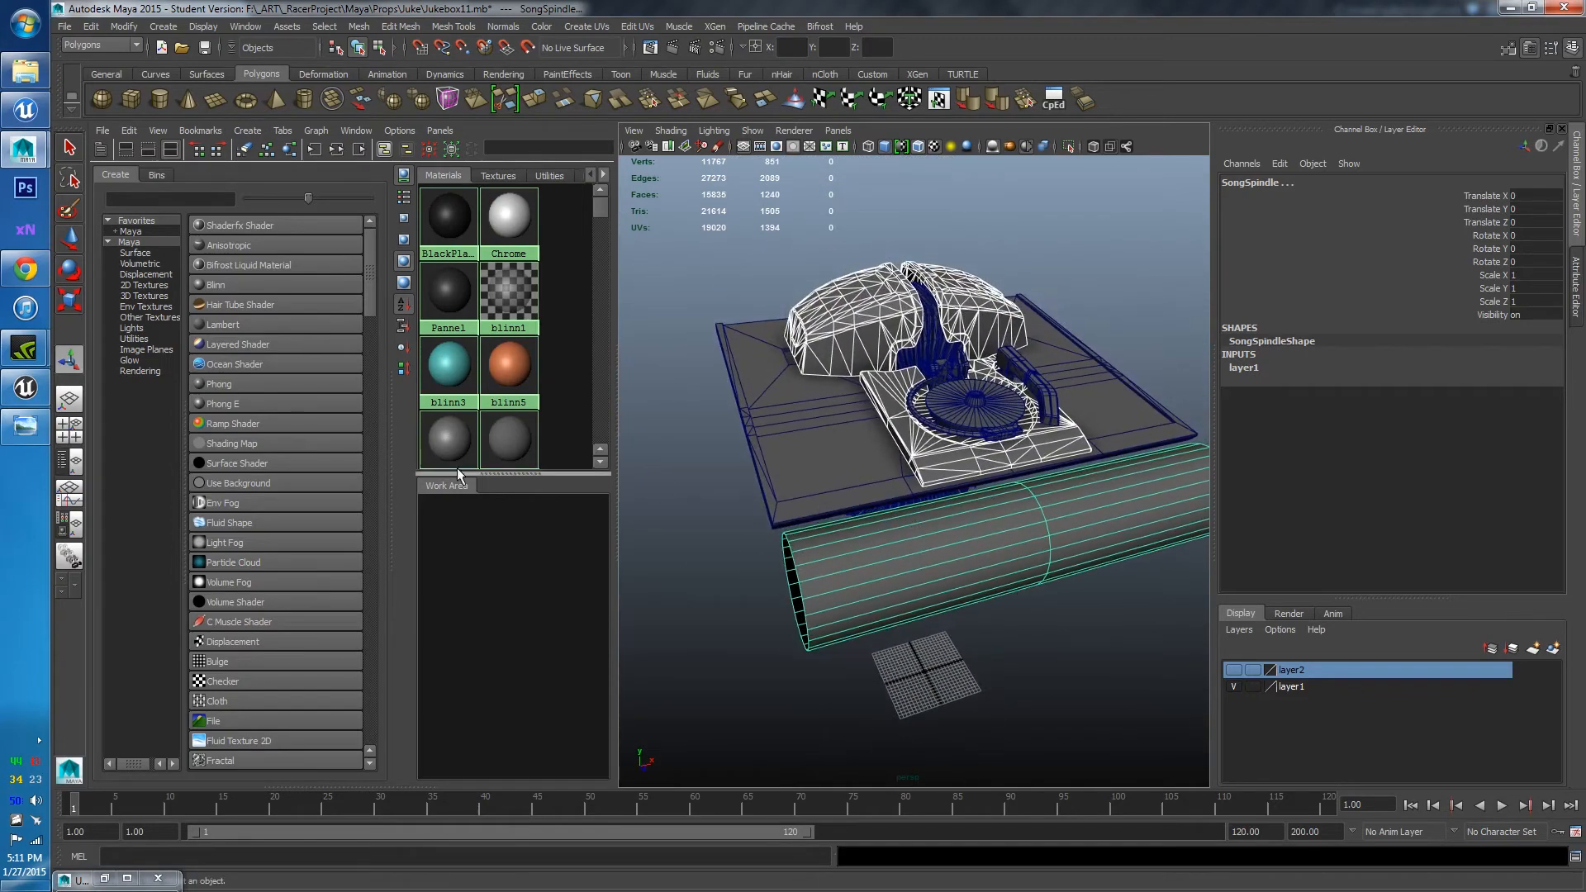
right_click(444, 378)
click(446, 352)
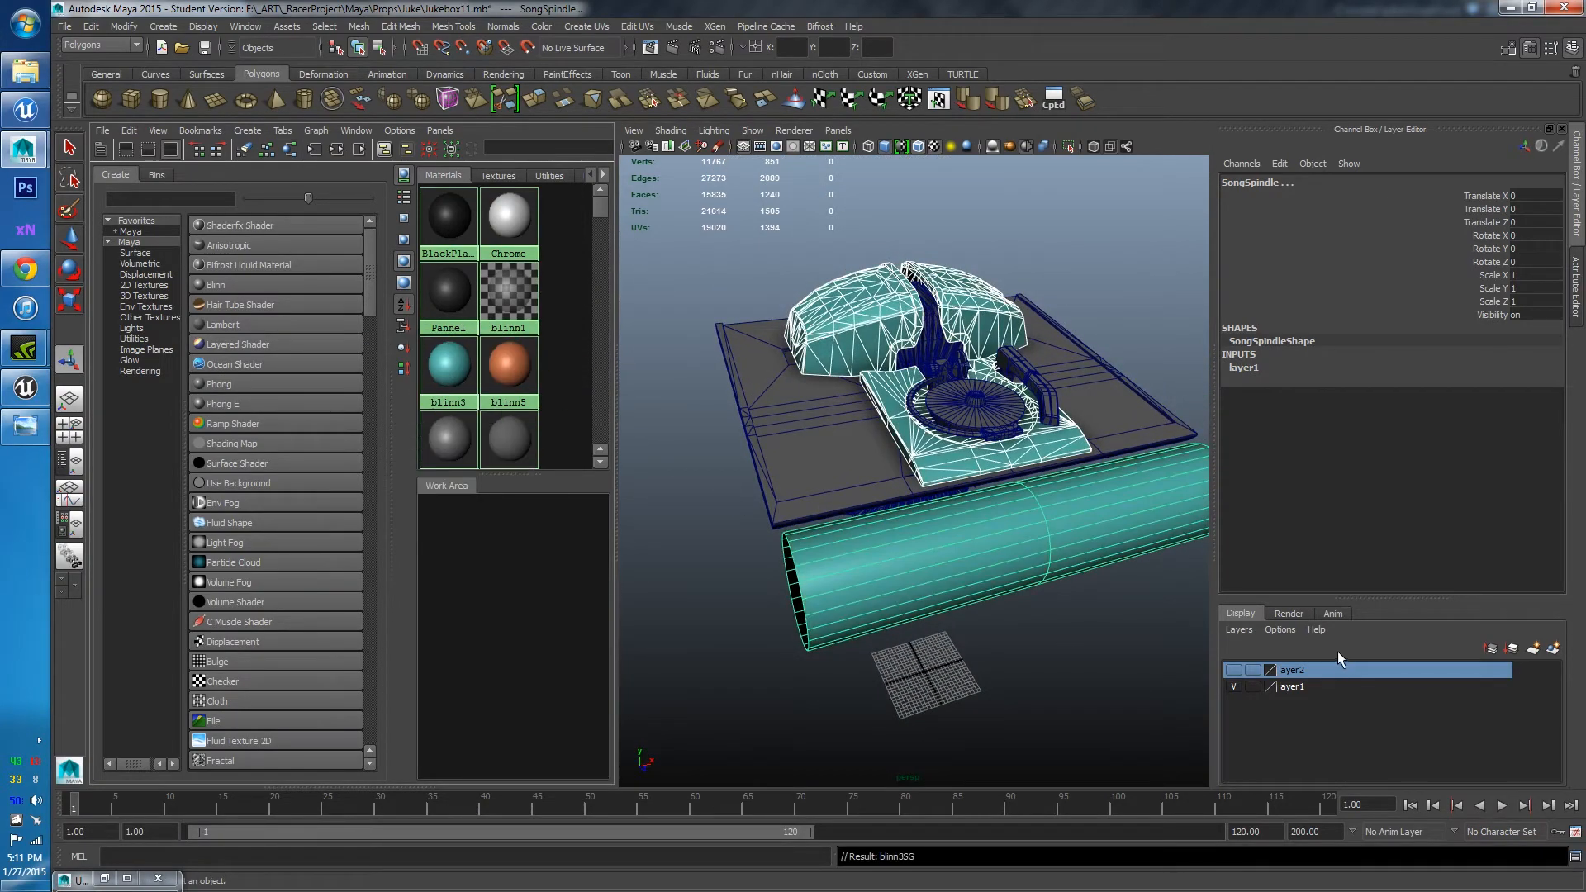
Add the domed covers, turntable base plate and SongSpindle cylinder to the hidden layer2
right_click(1311, 672)
click(1372, 700)
click(974, 602)
Assign the BlackPlastic material to the RecordJockey1 record rack and clear the selection
alt+drag(975, 603, 981, 705)
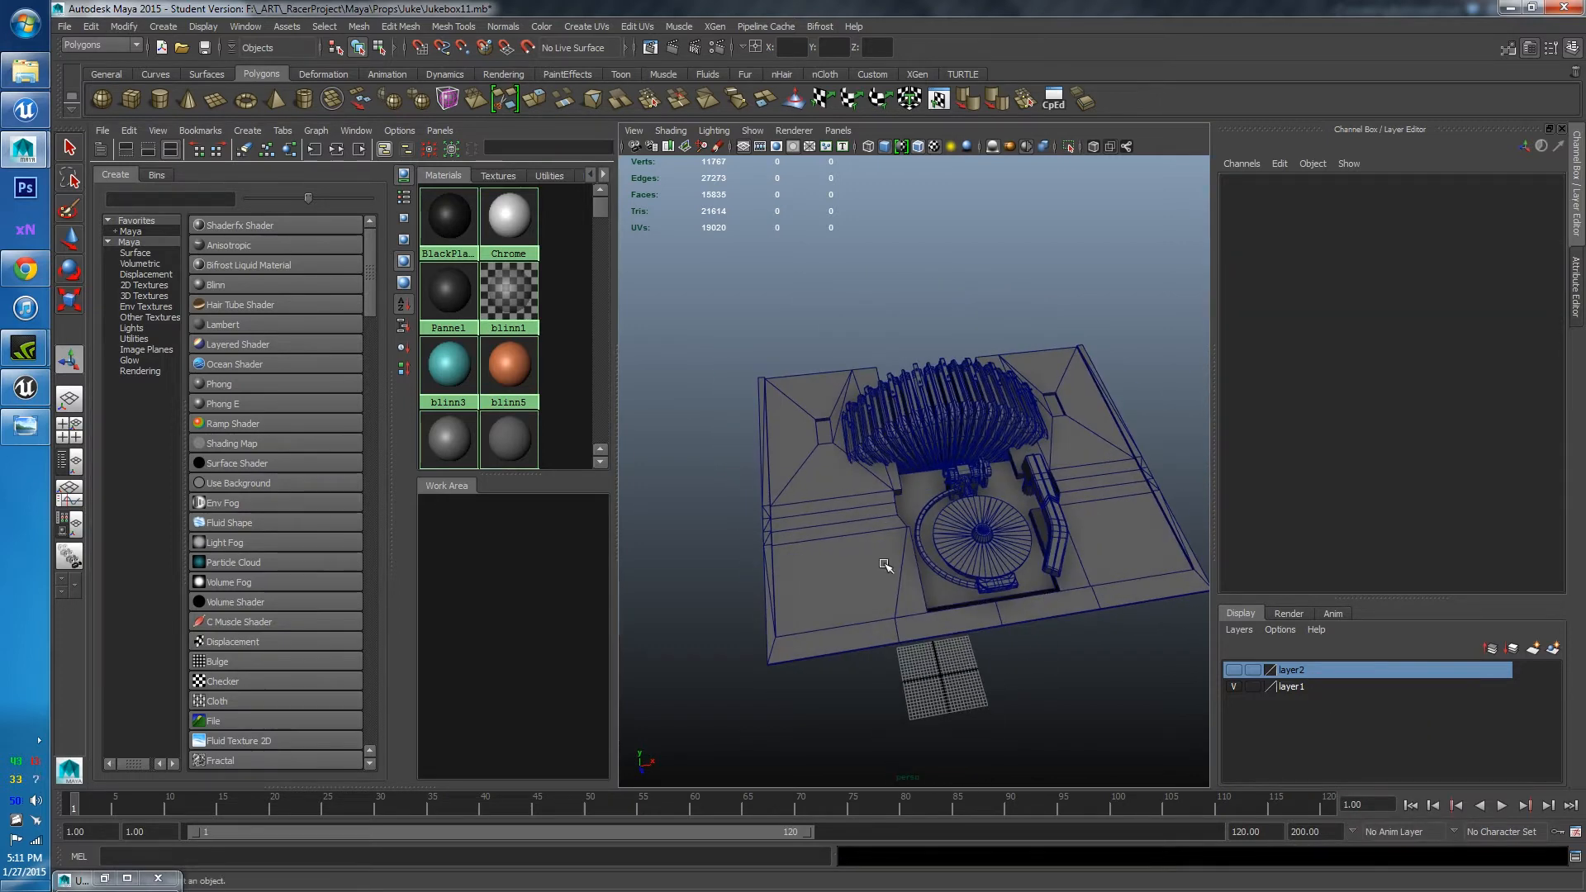
alt+drag(885, 565, 853, 499)
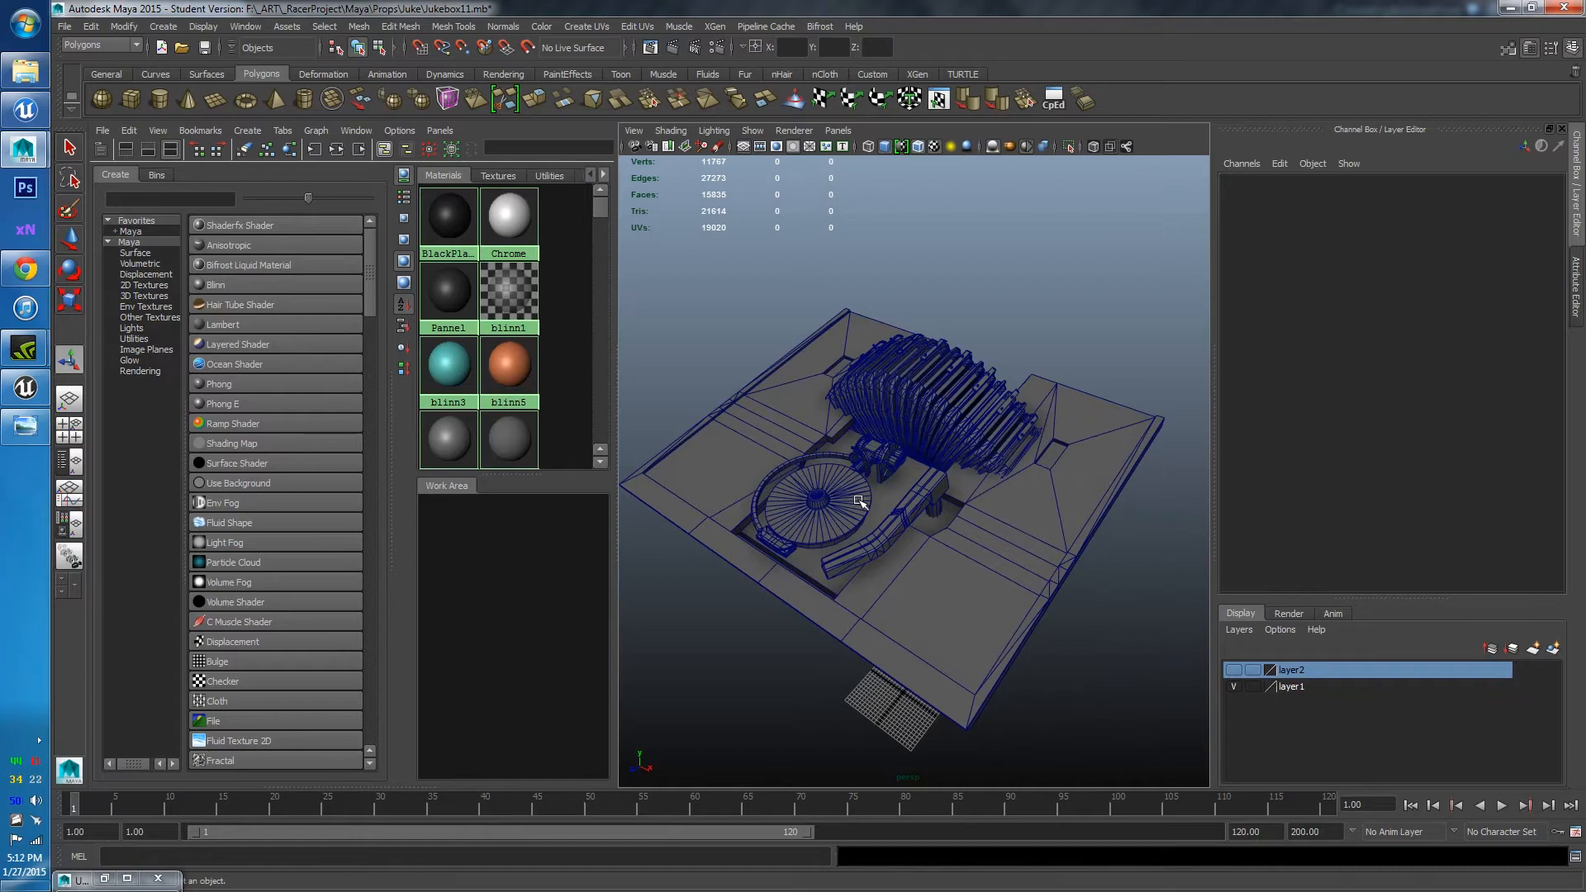
click(947, 571)
alt+drag(947, 571, 917, 426)
click(931, 697)
scroll(901, 678, up, 5)
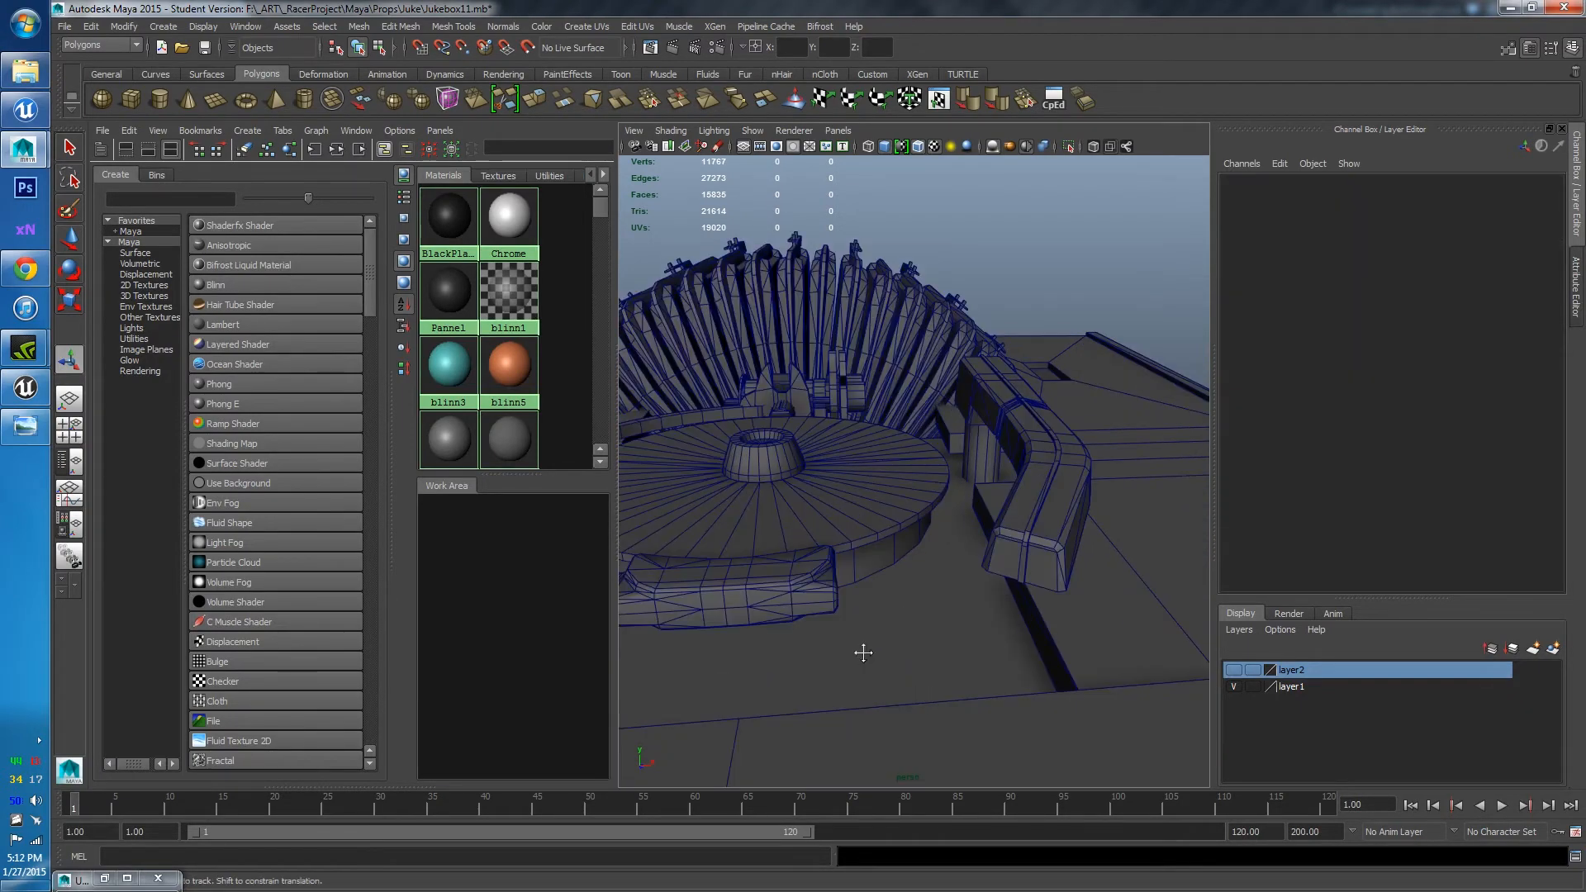
alt+drag(860, 652, 963, 379)
click(960, 390)
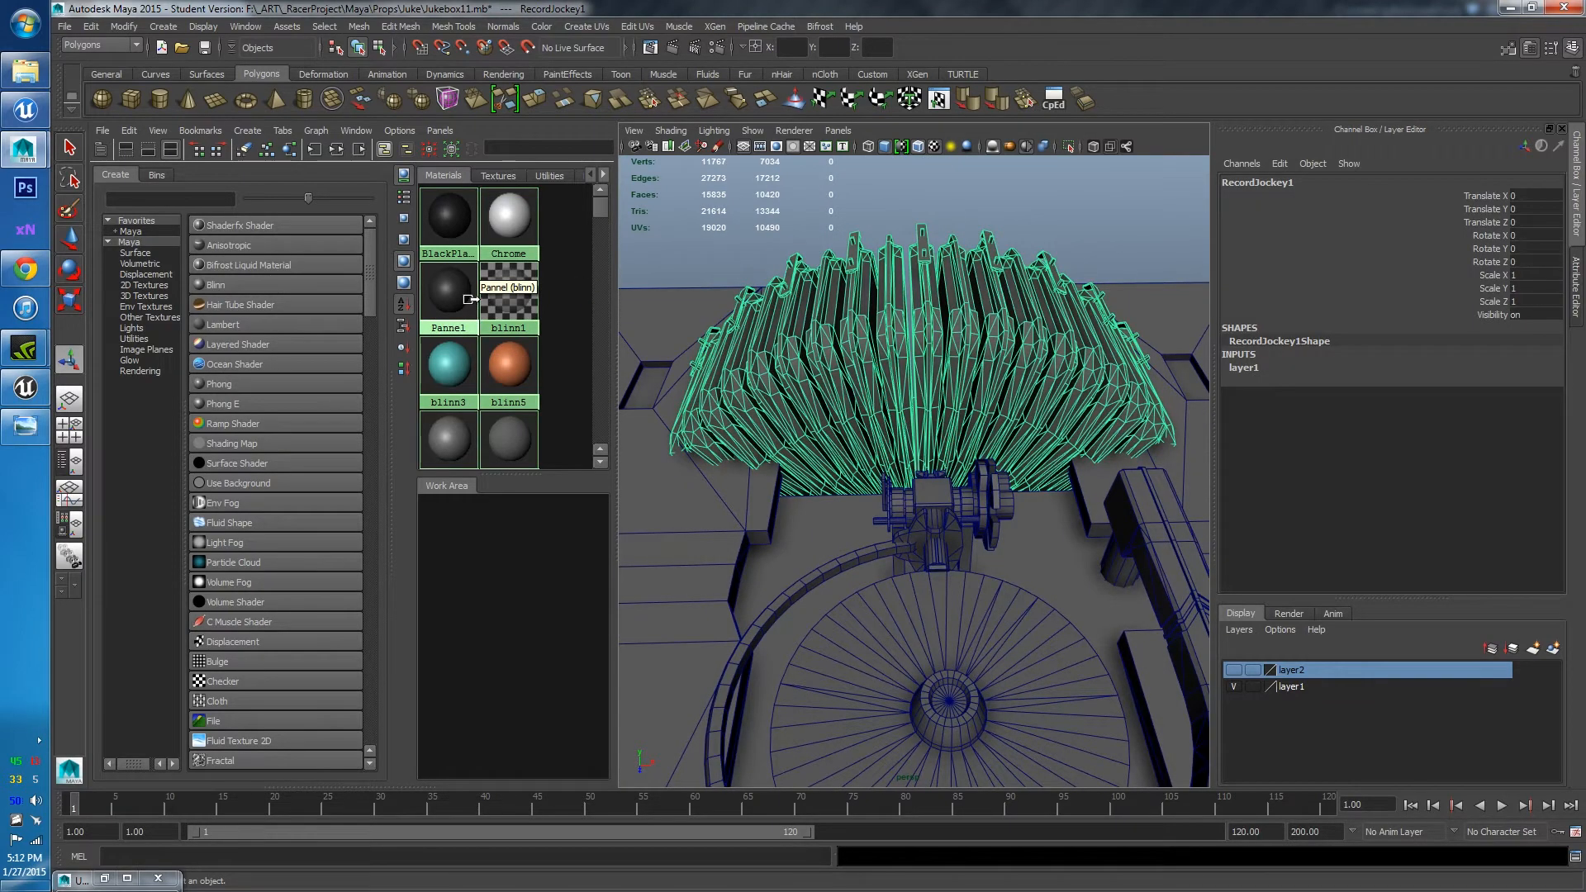
middle_drag(470, 299, 473, 236)
right_drag(464, 241, 460, 193)
click(1038, 209)
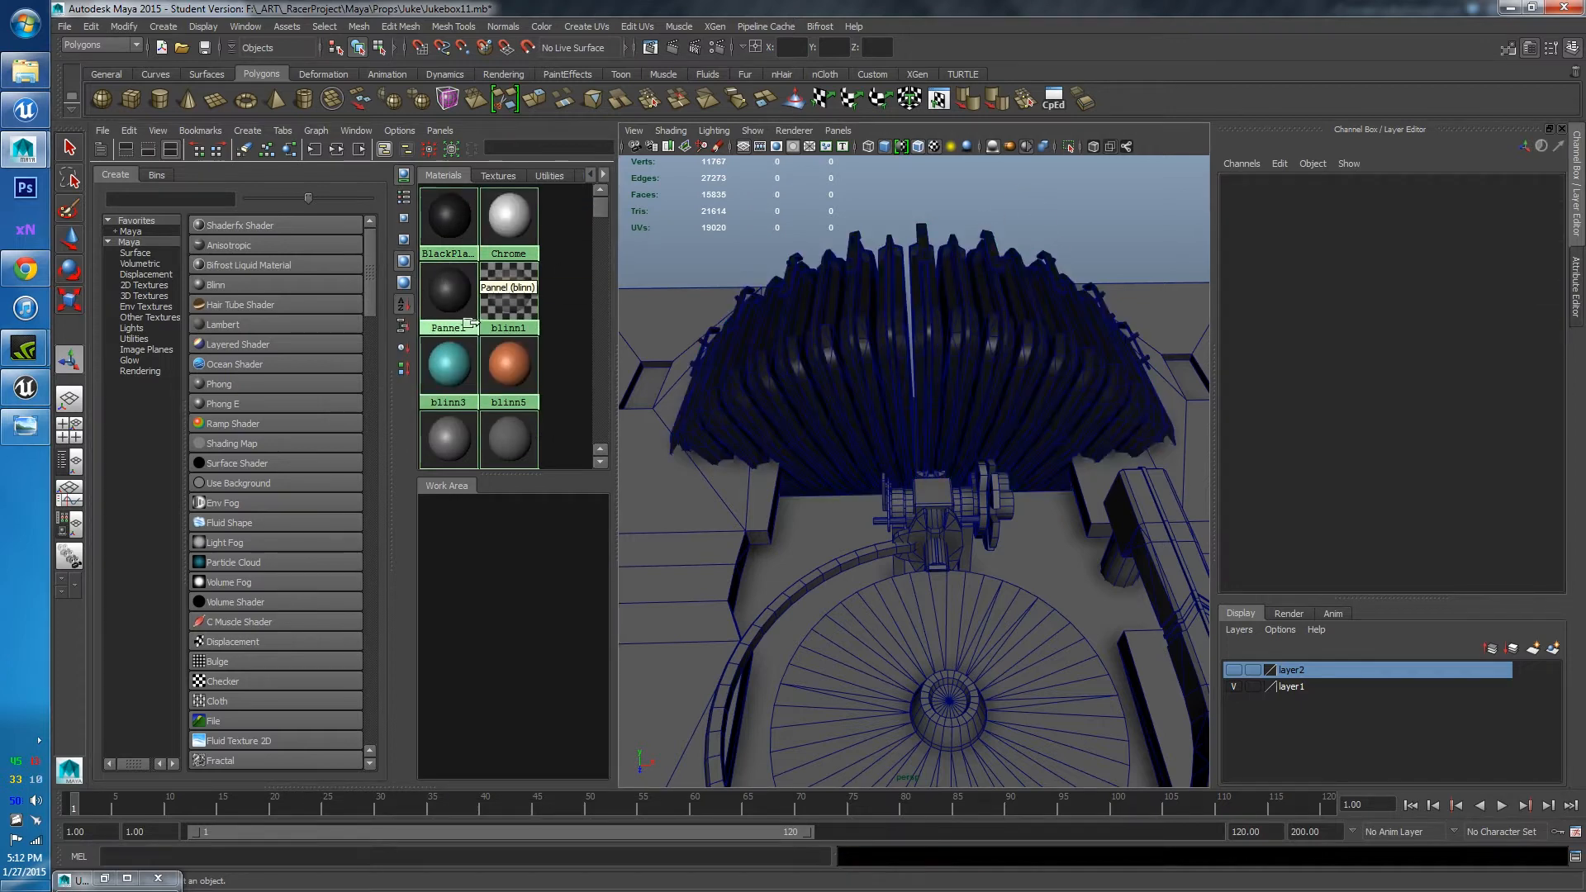
Add the RecordJockey1 mesh to the hidden layer2
click(450, 217)
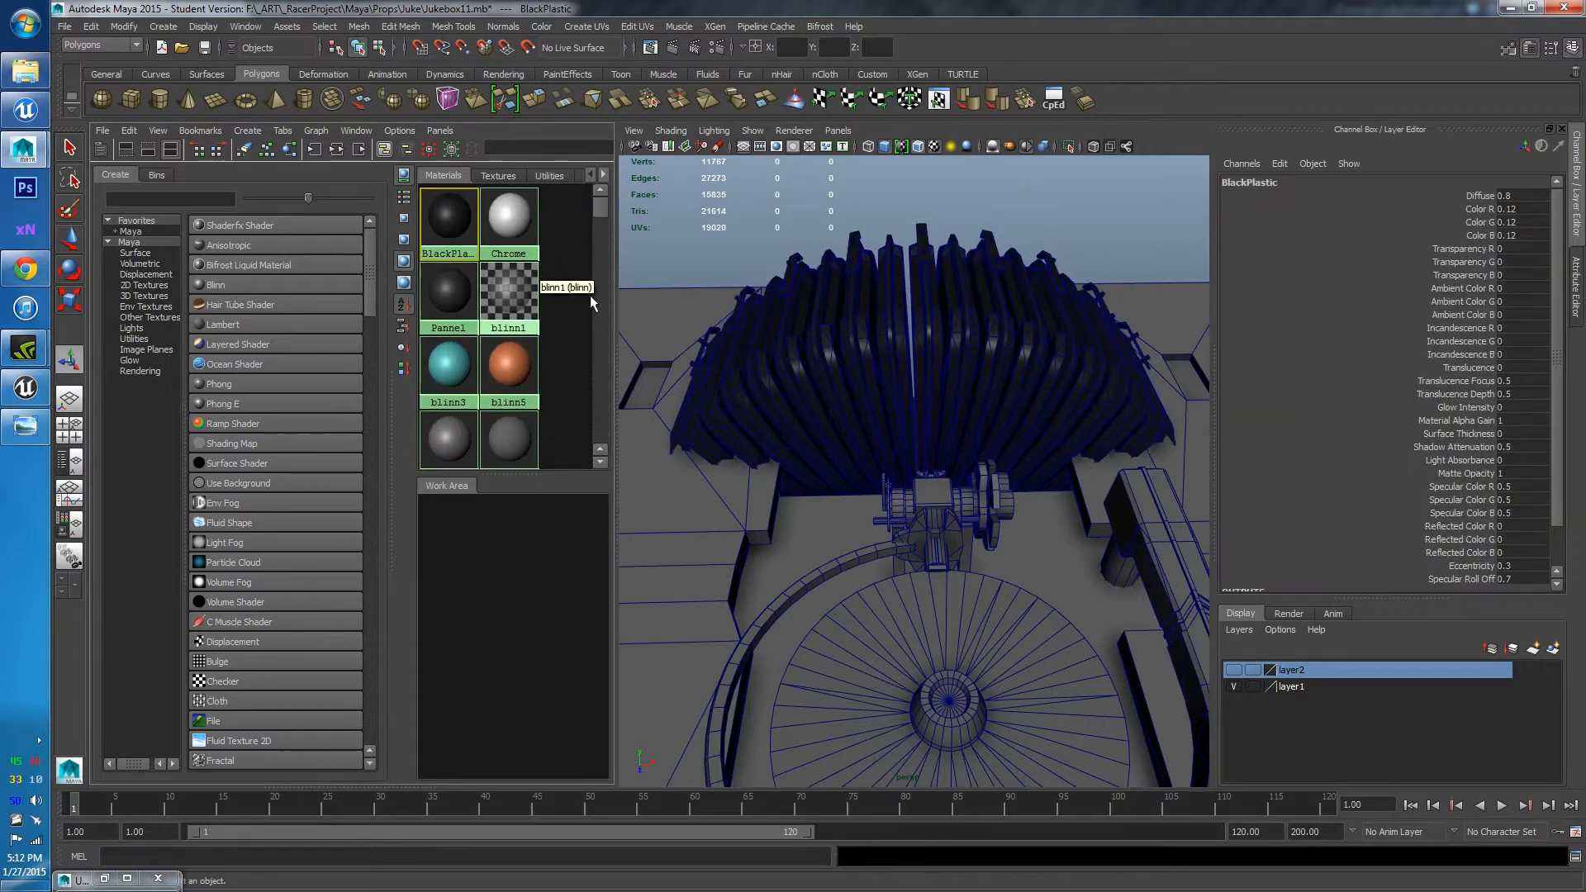
click(946, 380)
right_drag(1289, 671, 1322, 700)
click(945, 315)
scroll(950, 355, down, 5)
alt+drag(960, 537, 965, 410)
scroll(959, 583, up, 5)
scroll(955, 546, down, 3)
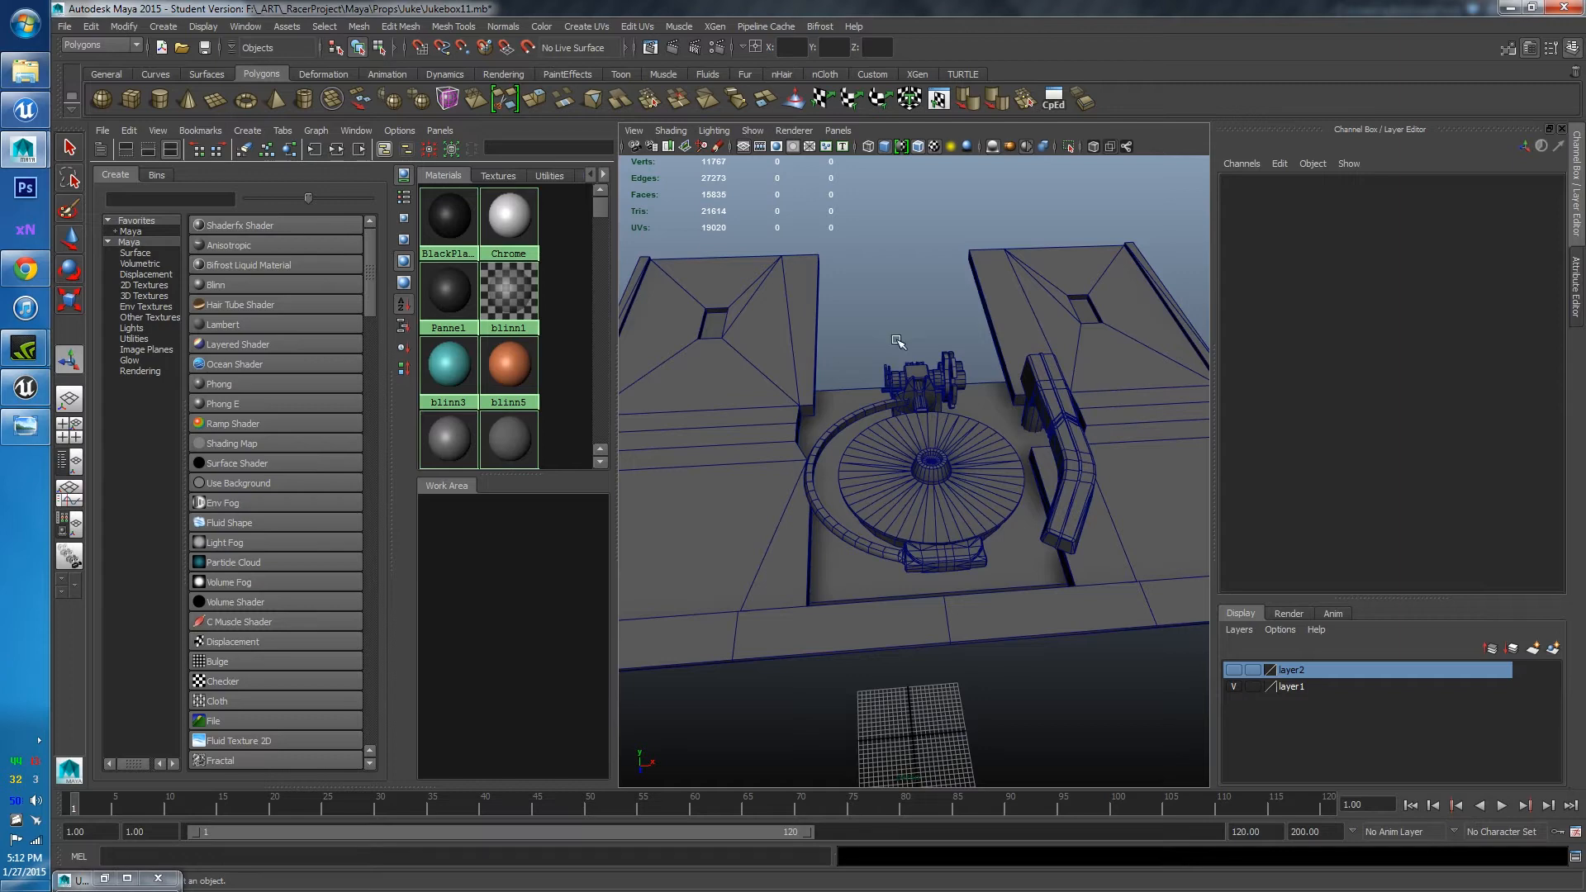
scroll(913, 380, down, 5)
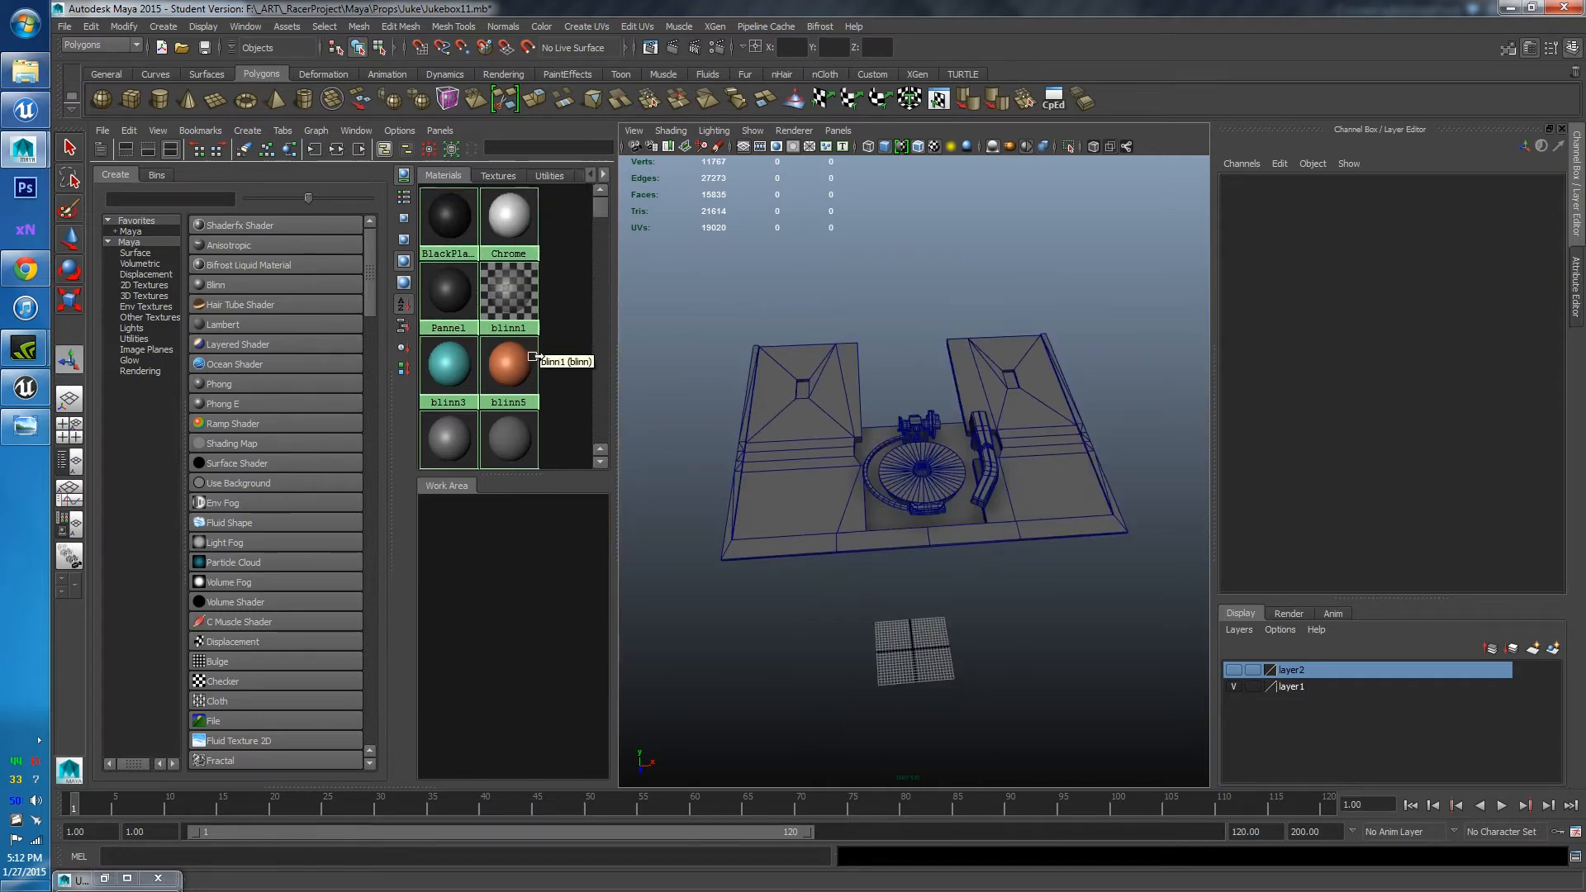
scroll(942, 401, up, 10)
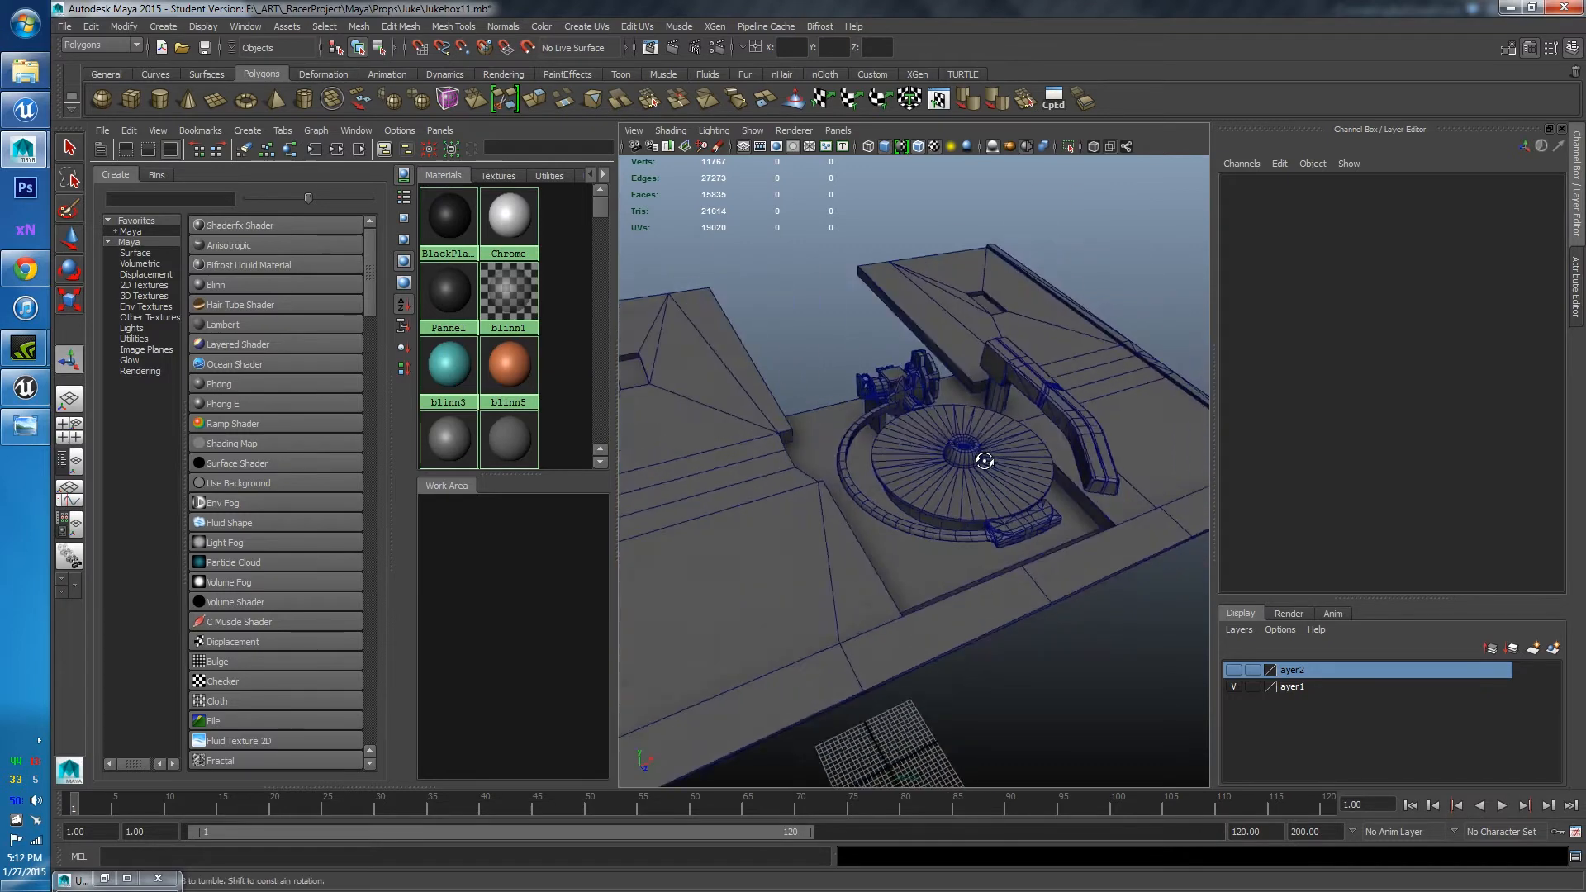
click(852, 460)
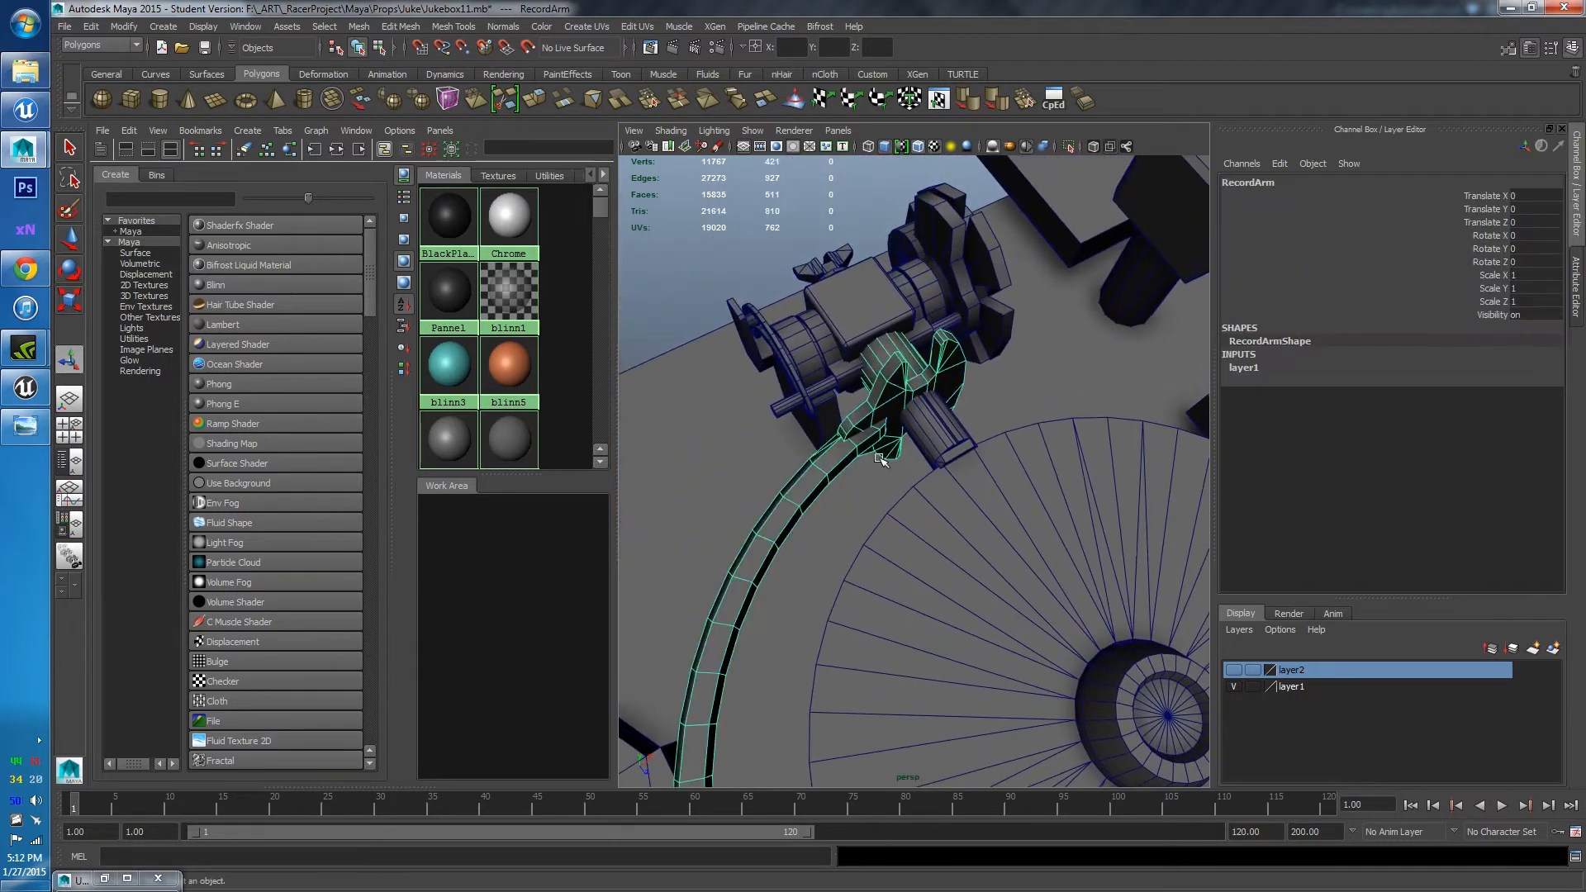
shift+click(921, 438)
shift+click(803, 357)
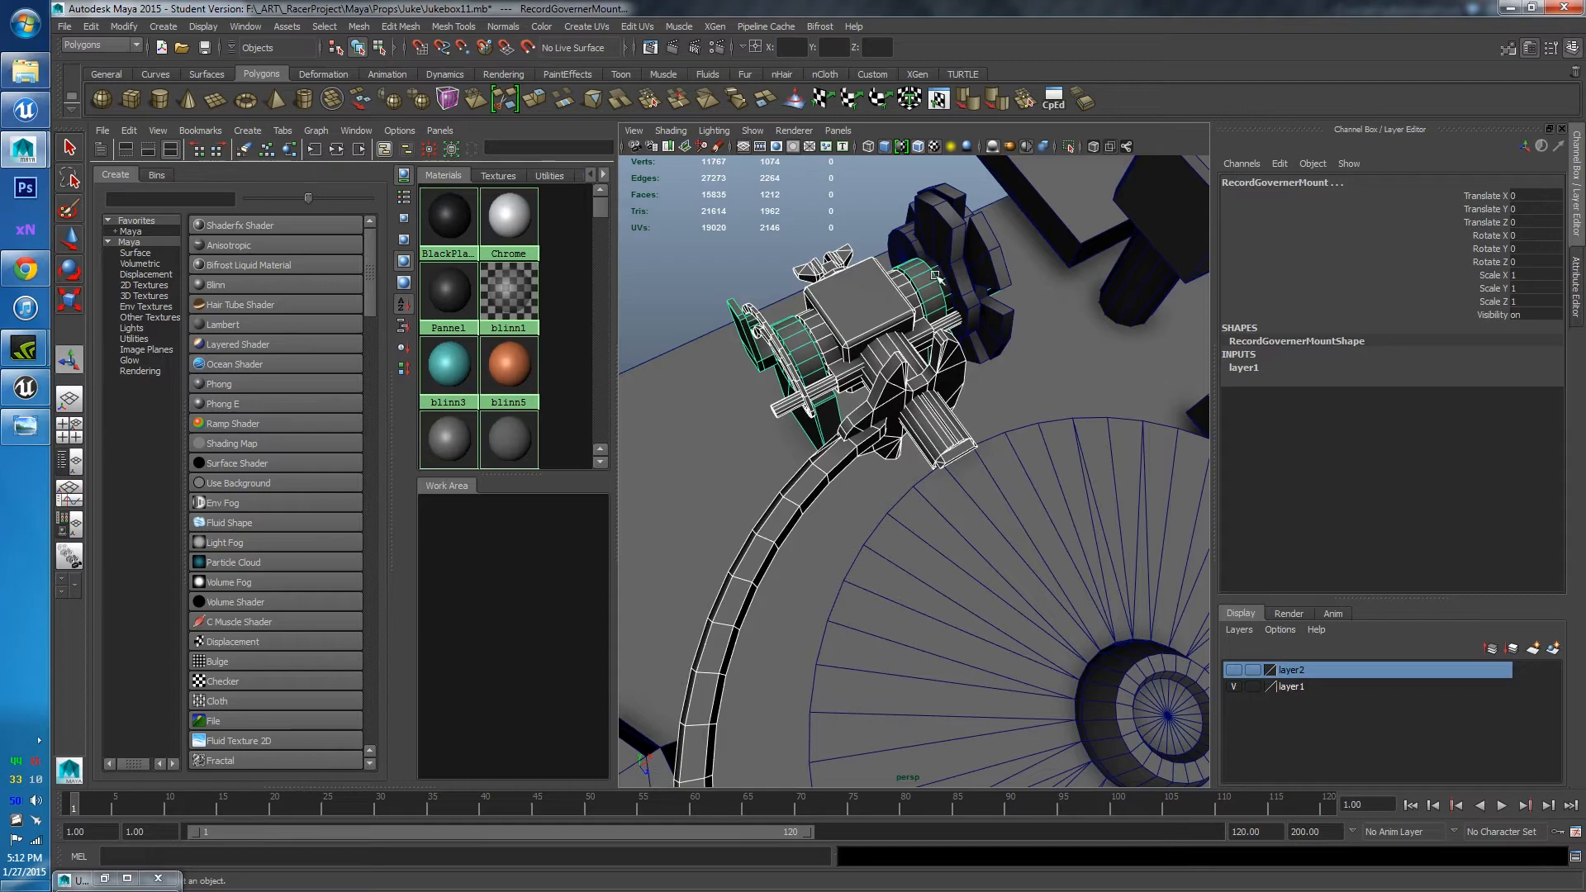
shift+click(963, 259)
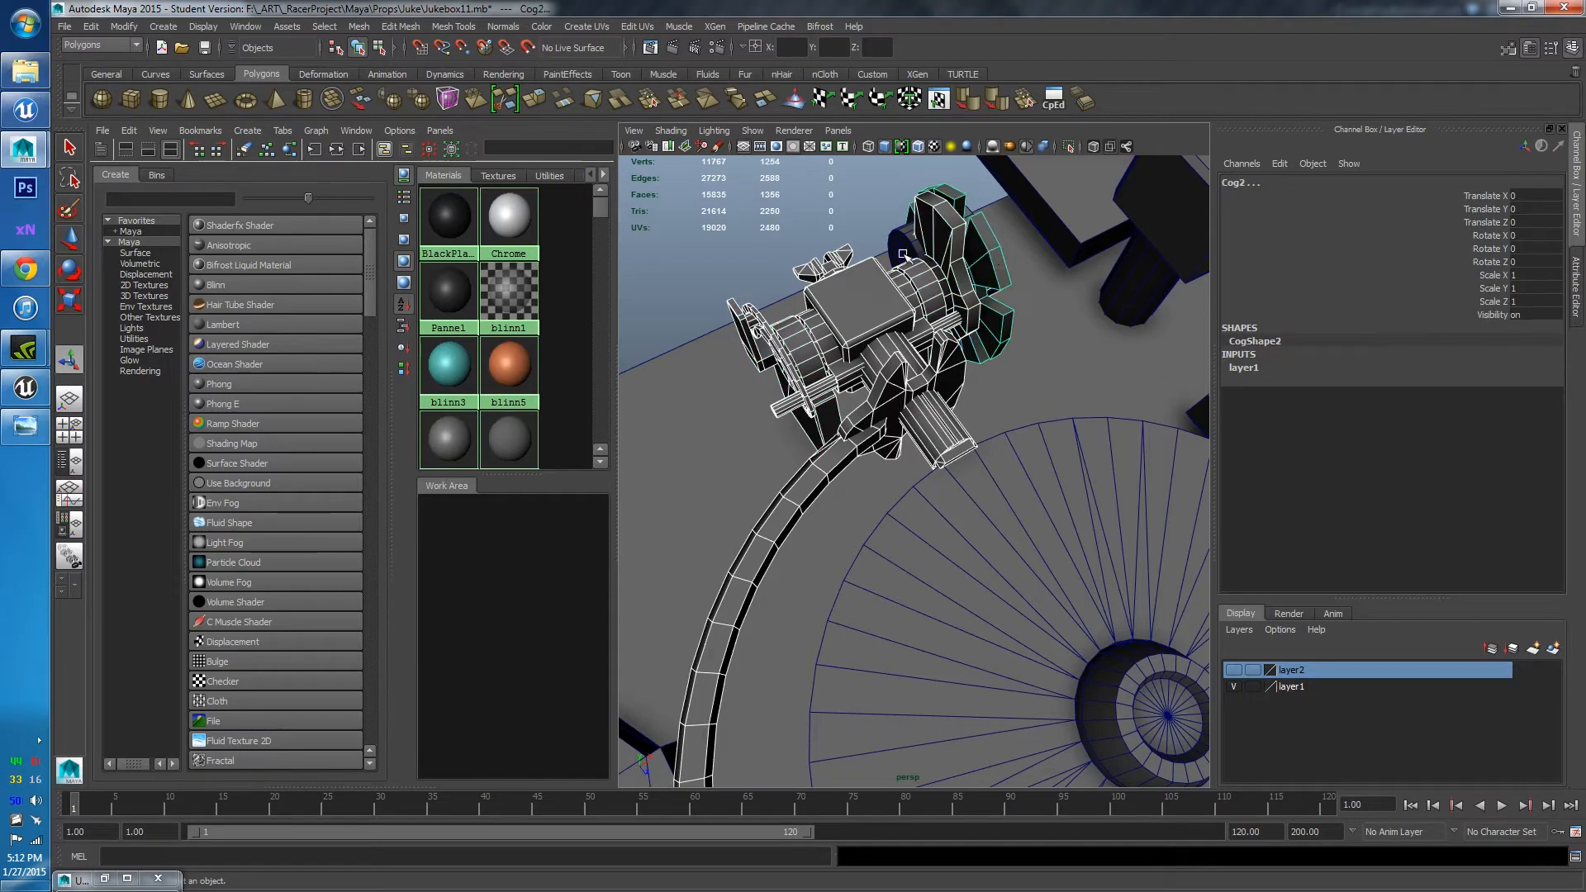
shift+click(903, 254)
alt+drag(903, 253, 1049, 302)
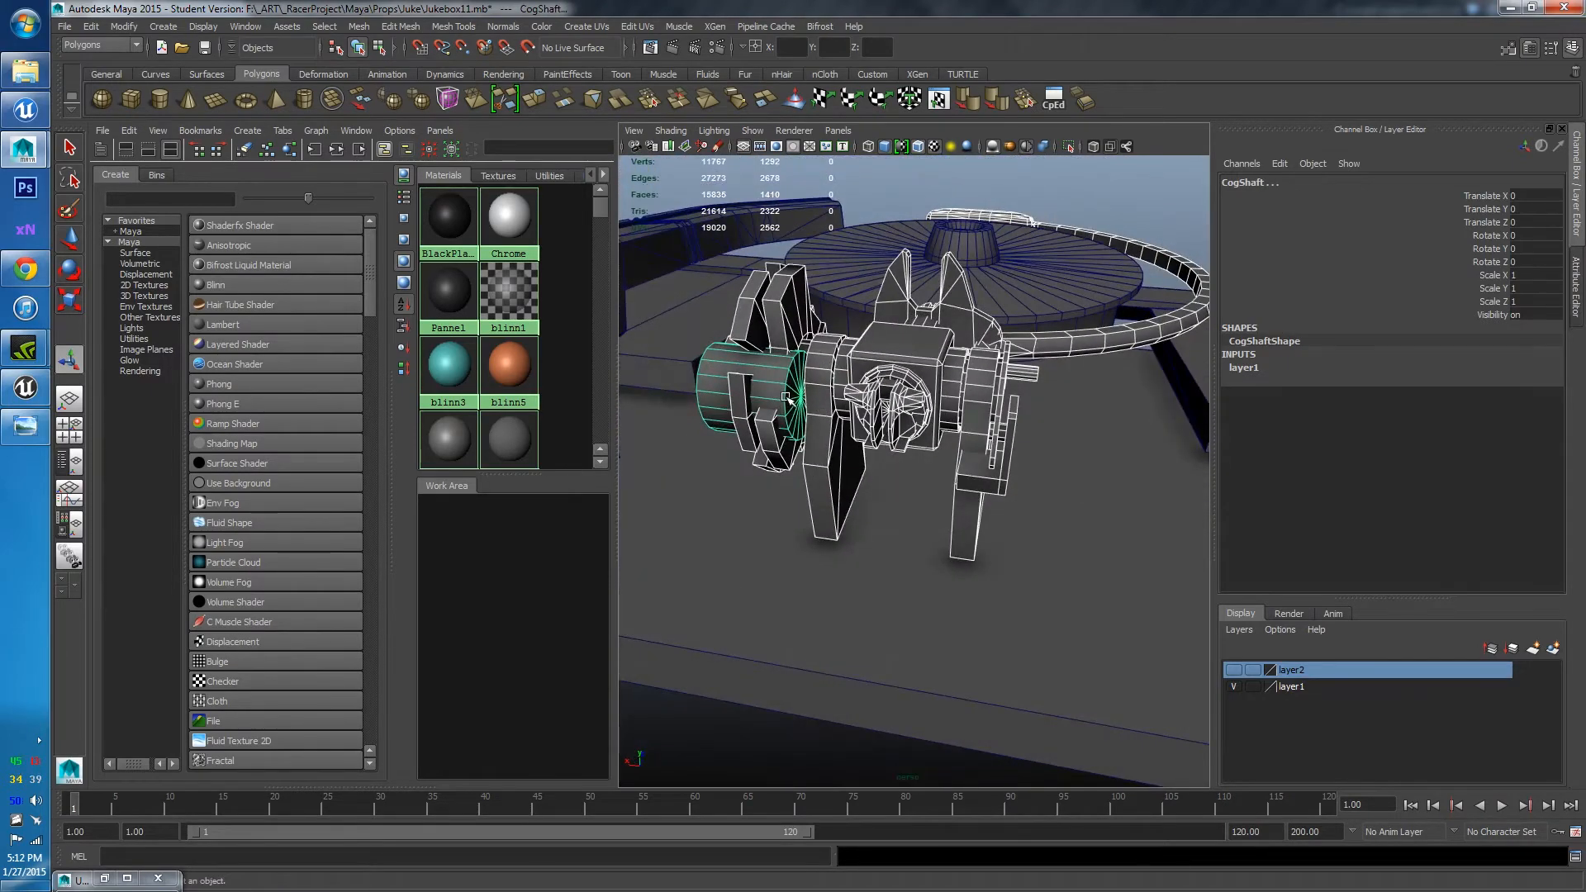
Select the CogShaft cylinder that sits off-centre beside the cog and activate the Move tool
click(789, 395)
alt+drag(792, 385, 958, 529)
scroll(959, 529, up, 3)
click(962, 603)
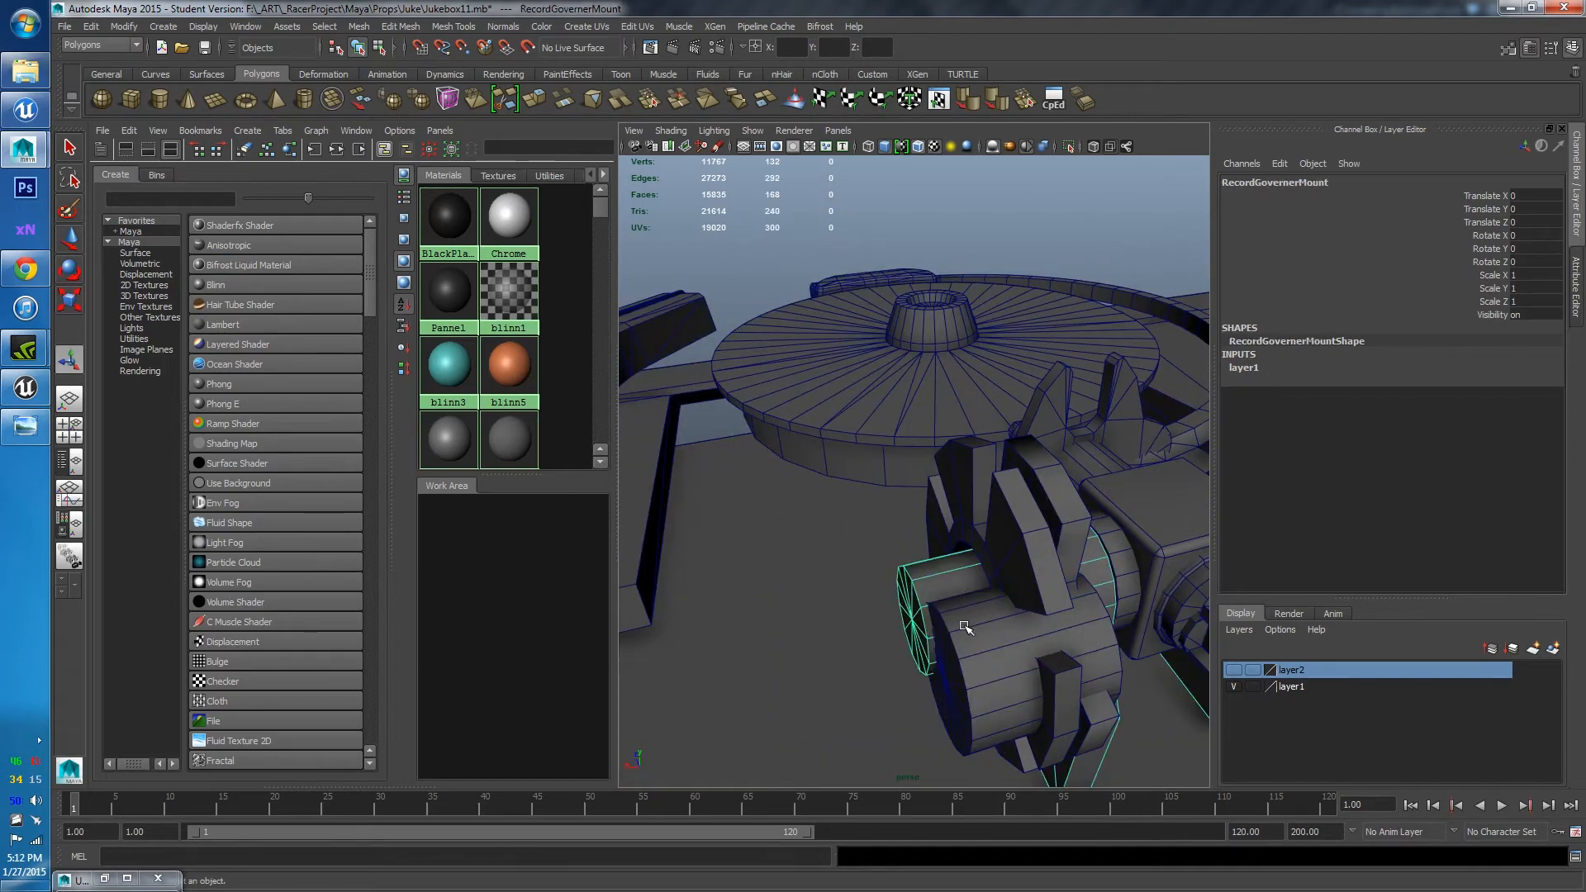
alt+drag(955, 632, 1041, 648)
alt+middle_drag(1041, 648, 925, 636)
click(1032, 545)
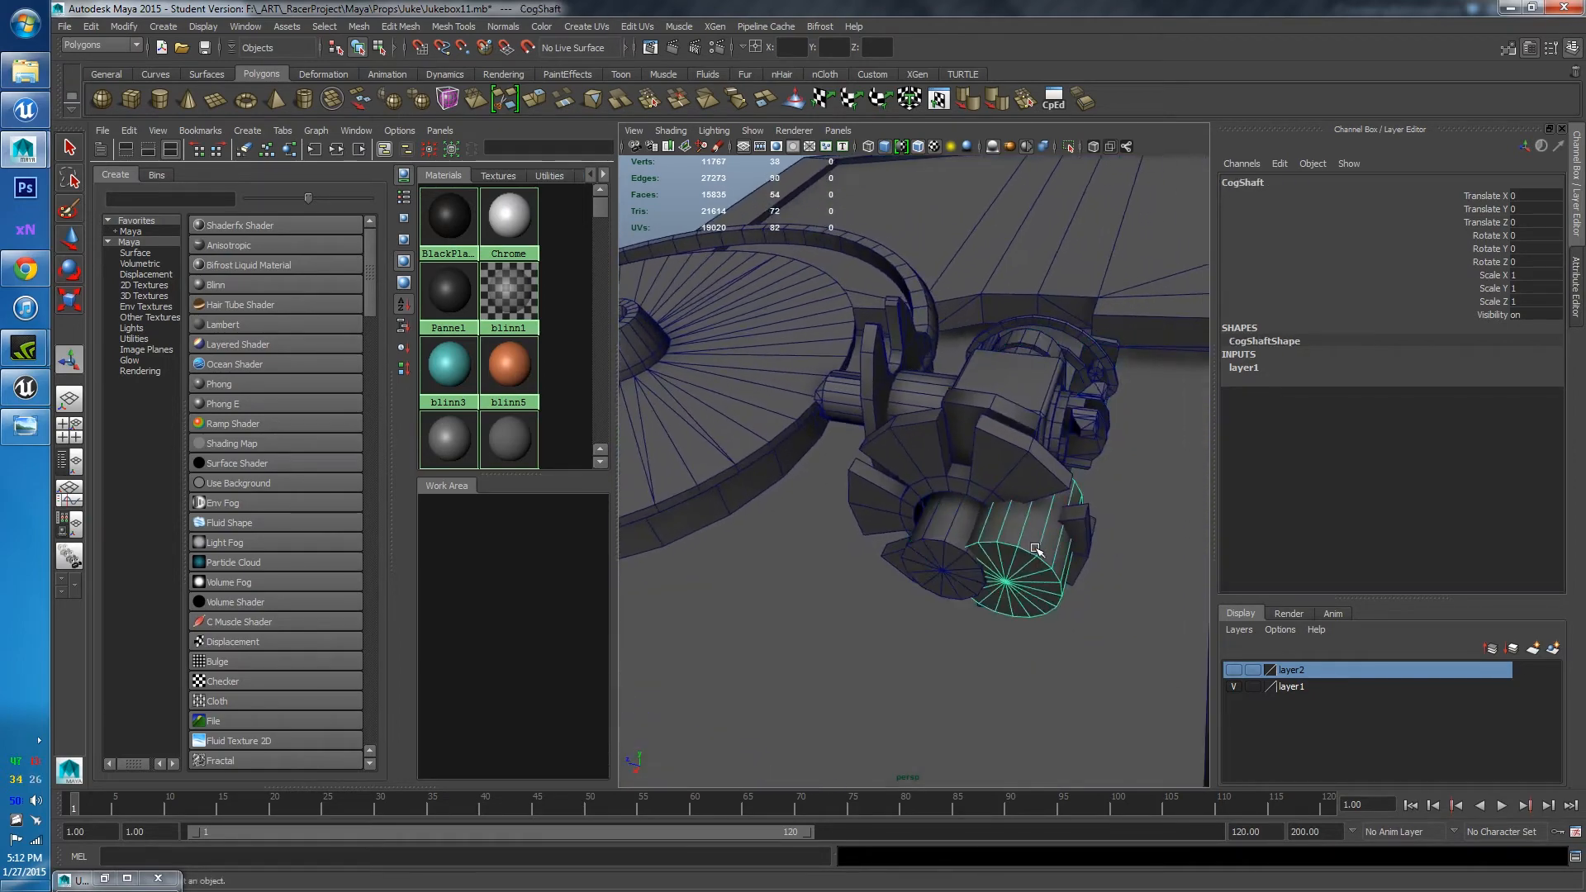
alt+middle_drag(1032, 544, 921, 545)
alt+drag(921, 545, 967, 533)
key(w)
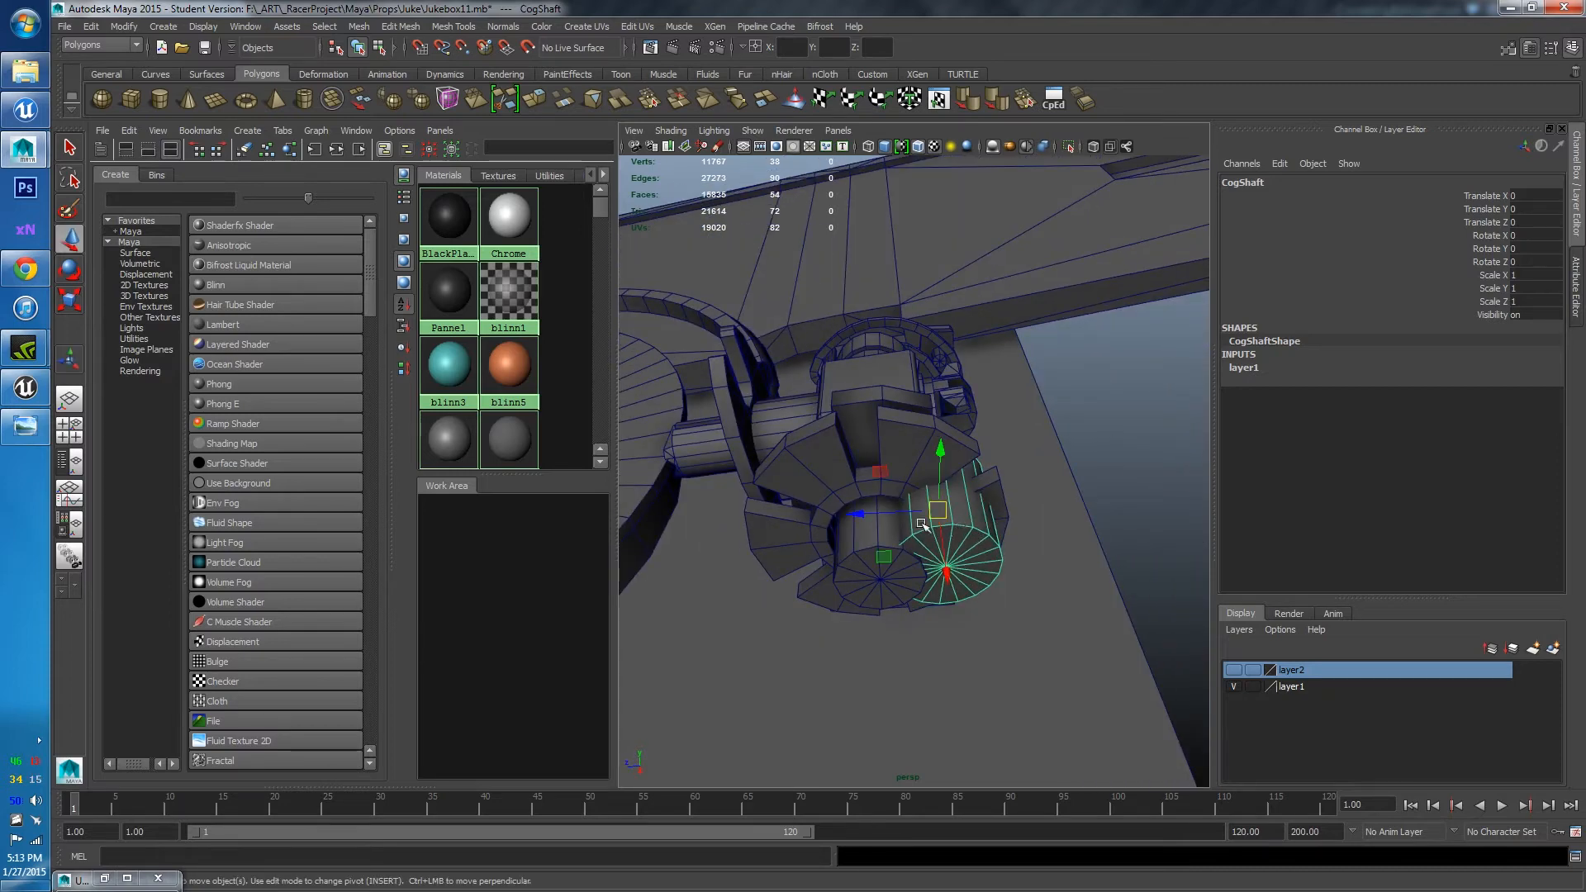
drag(863, 514, 807, 538)
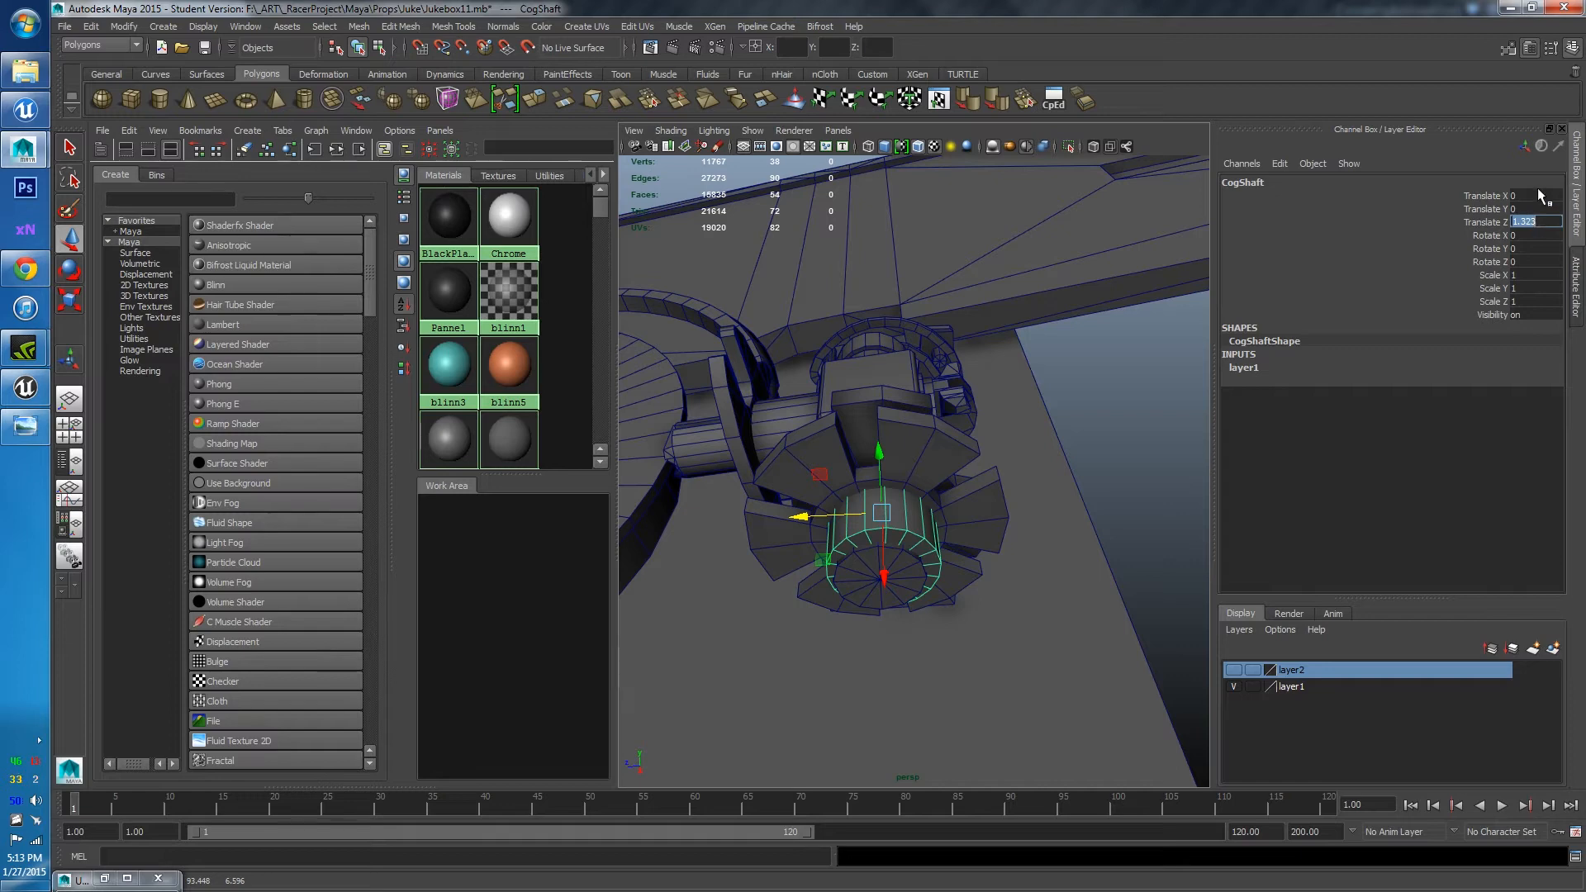
text(0)
key(Return)
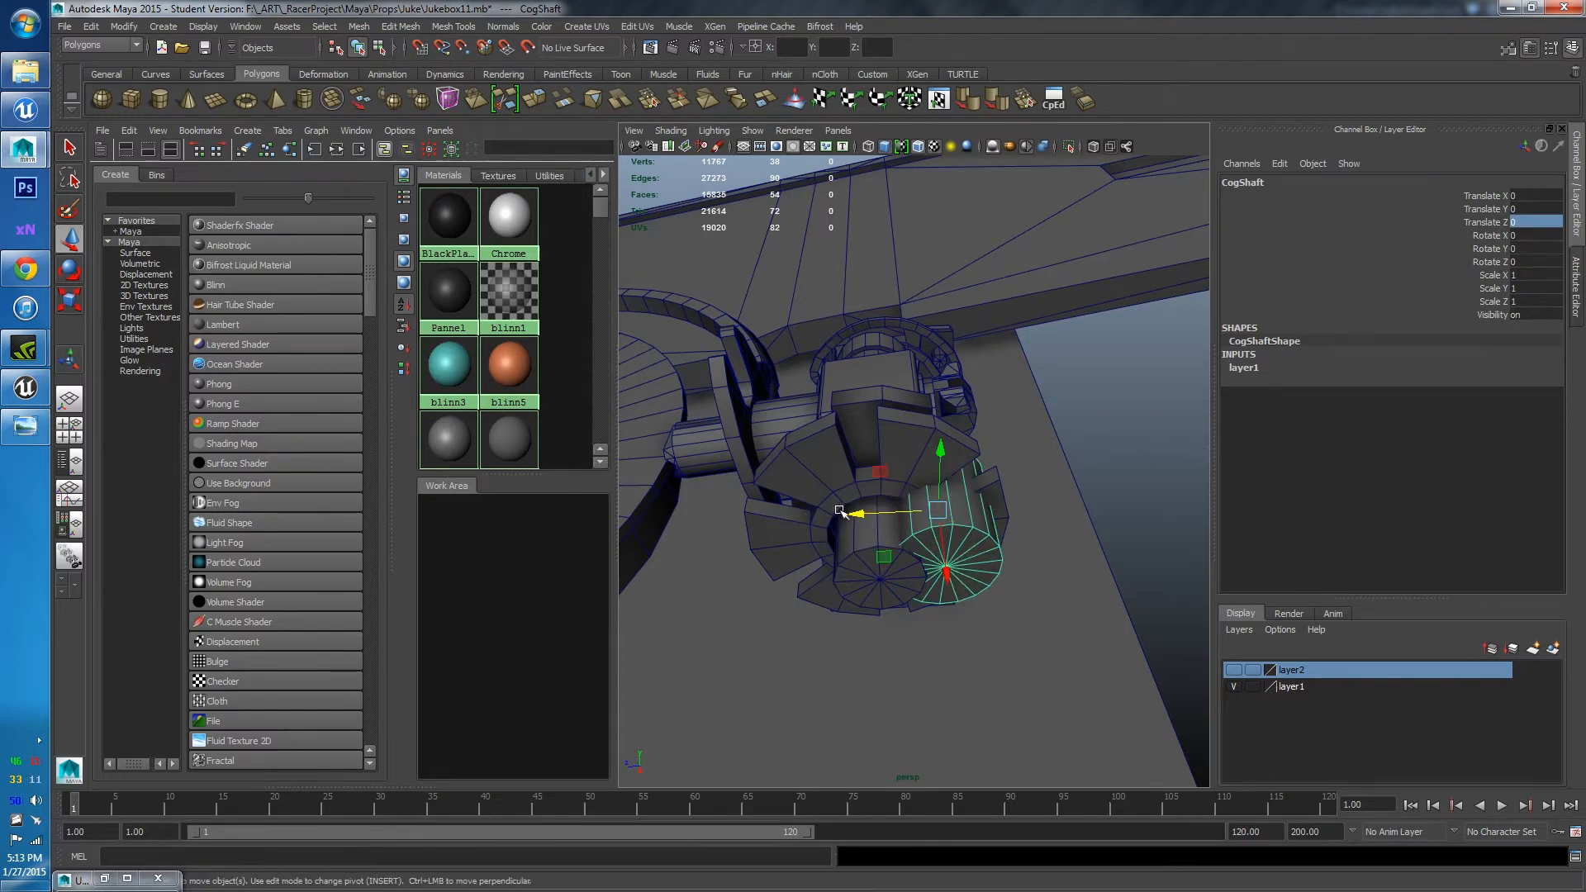
Centre the CogShaft in the cog by moving it to about 1.372 in Translate Z and -0.154 in Translate Y
drag(841, 512, 806, 520)
alt+drag(701, 438, 1049, 569)
scroll(1038, 529, up, 3)
alt+middle_drag(1038, 528, 989, 483)
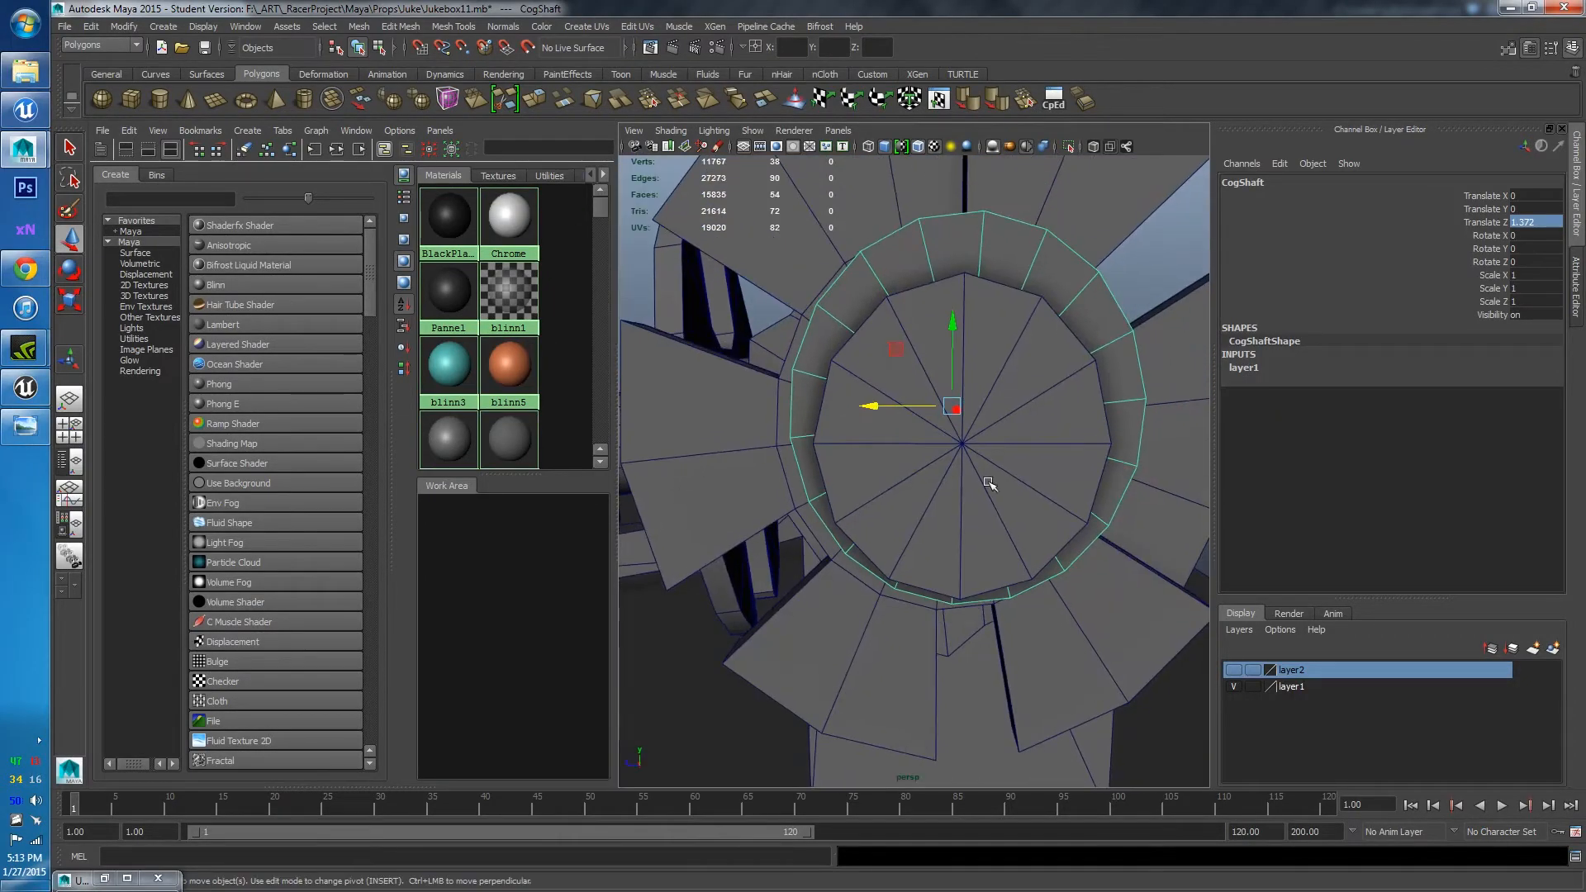
drag(950, 321, 954, 338)
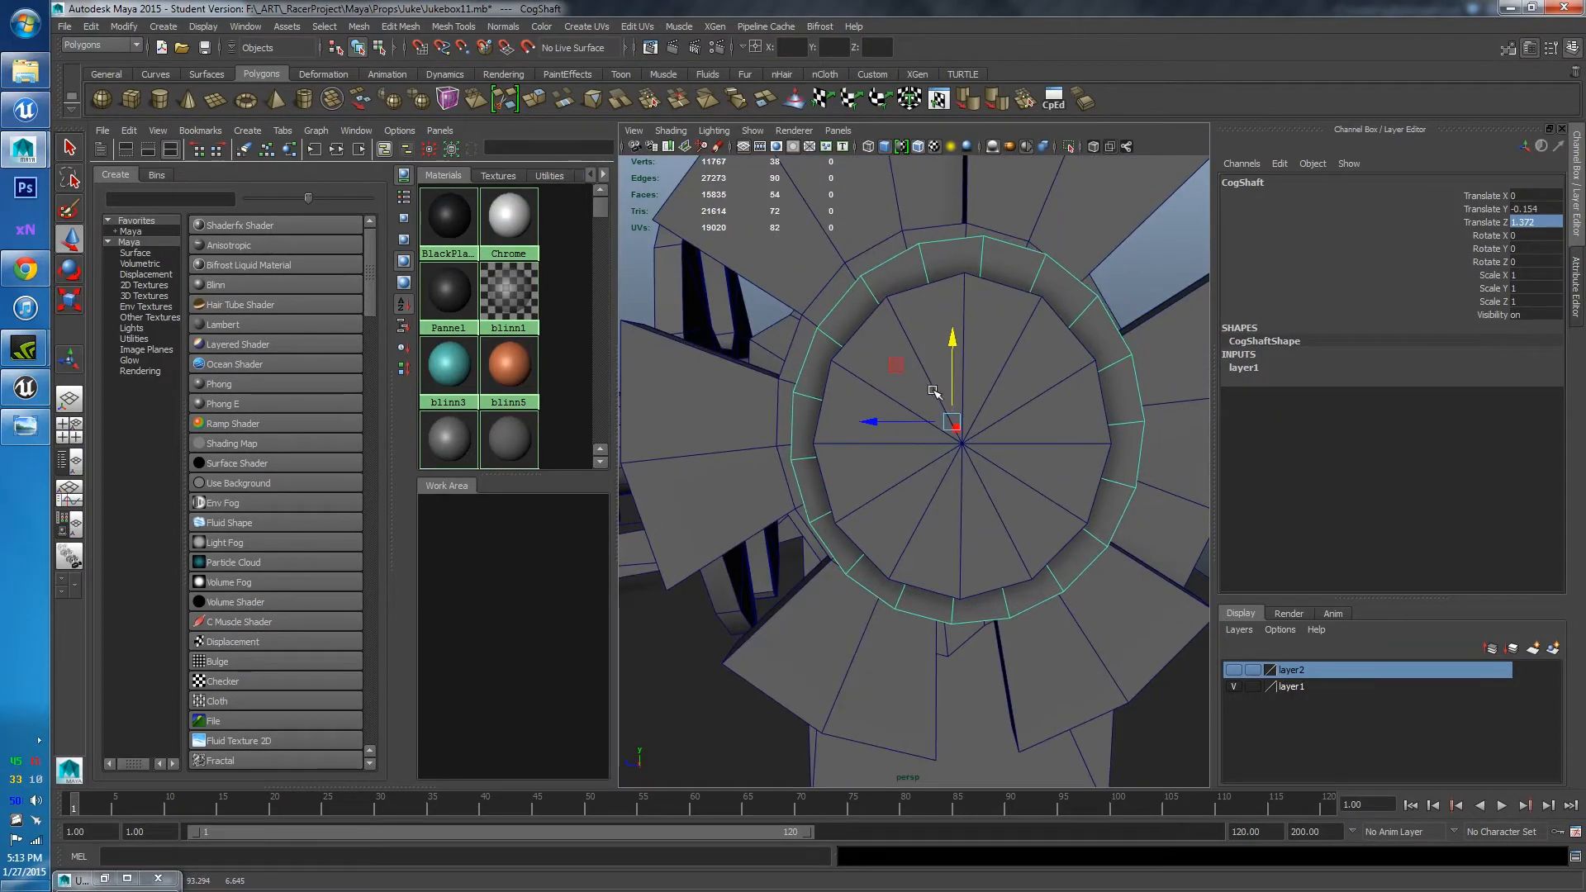
Freeze the transformations of the repositioned CogShaft
scroll(934, 391, down, 5)
alt+drag(843, 372, 949, 466)
click(126, 27)
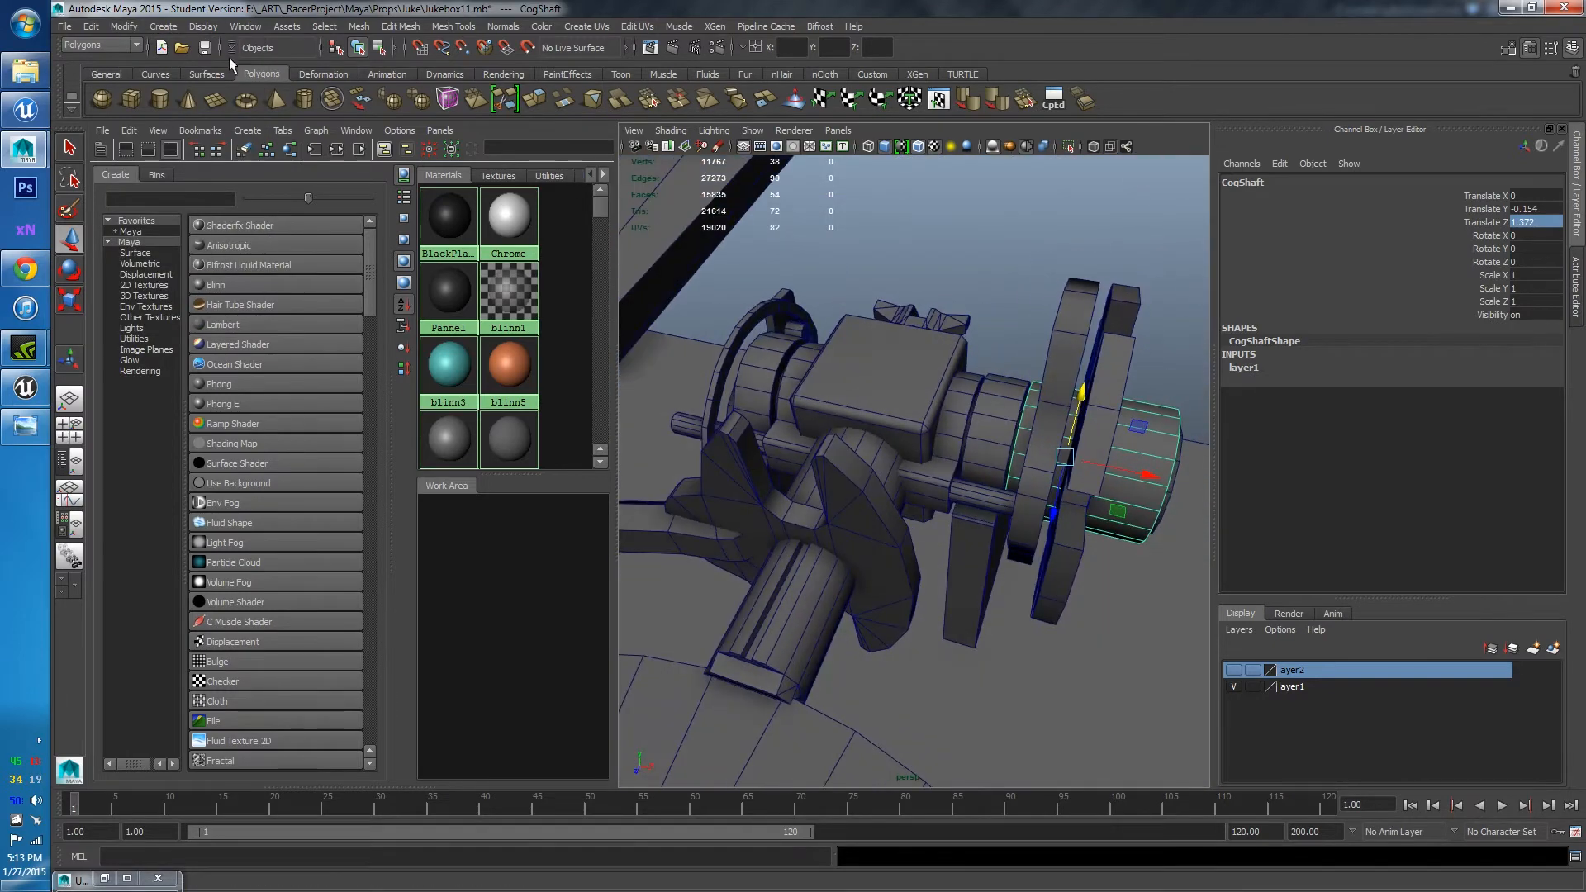
click(124, 26)
click(165, 82)
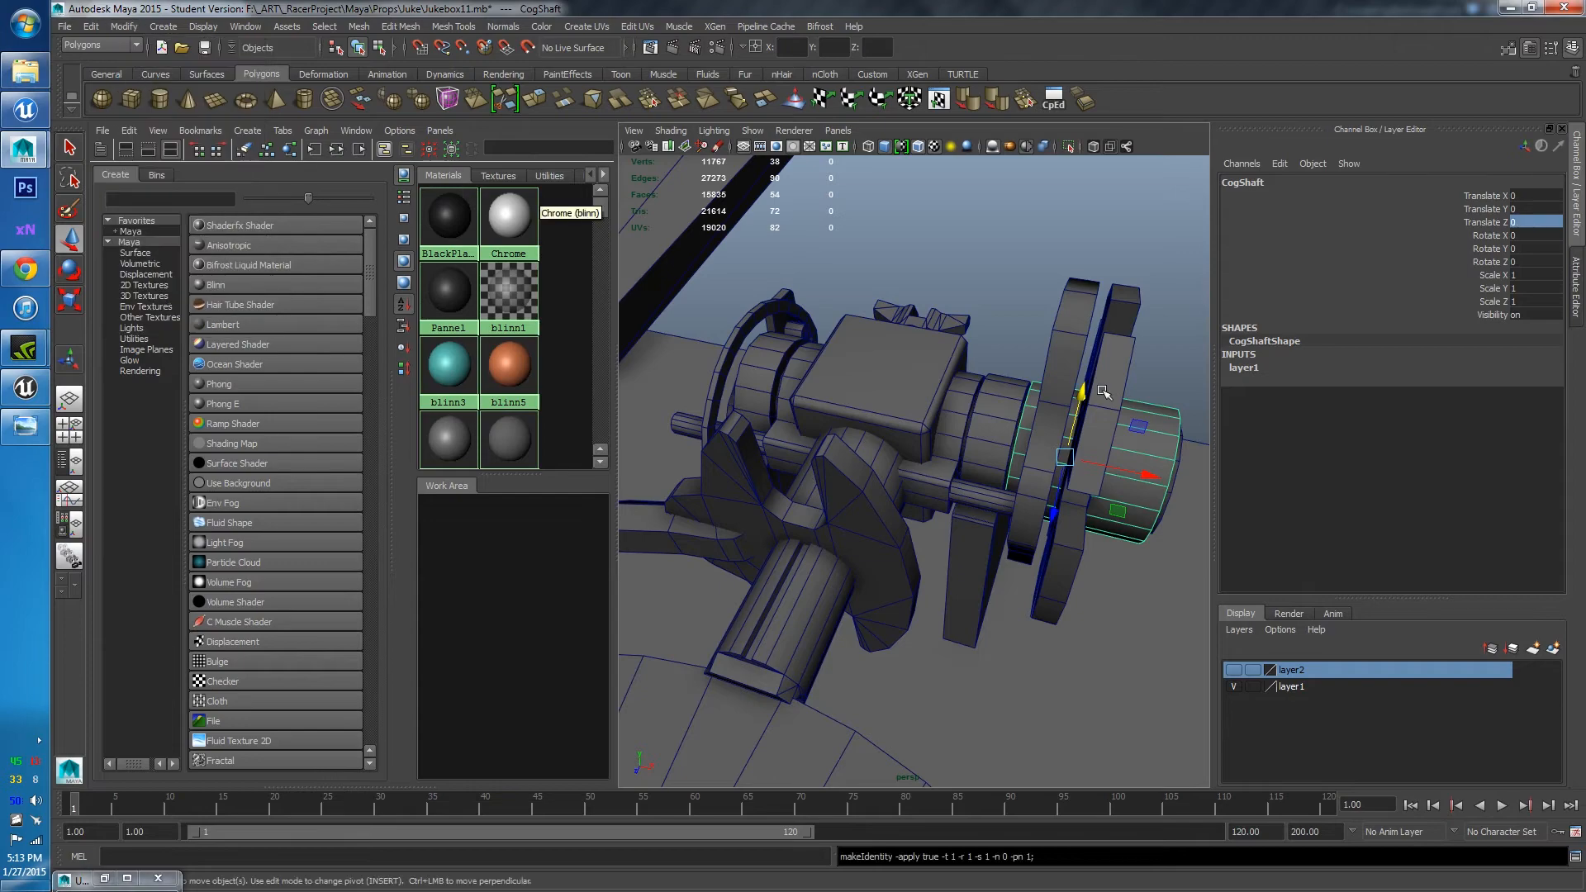
Assign the blinn7 material to the CogShaft, RecordGovernerMount, cog, RecordArm, RecordGoverner, curved arm and ArmMount together
alt+drag(892, 396, 846, 559)
scroll(1002, 397, down, 5)
scroll(846, 560, up, 5)
shift+click(829, 475)
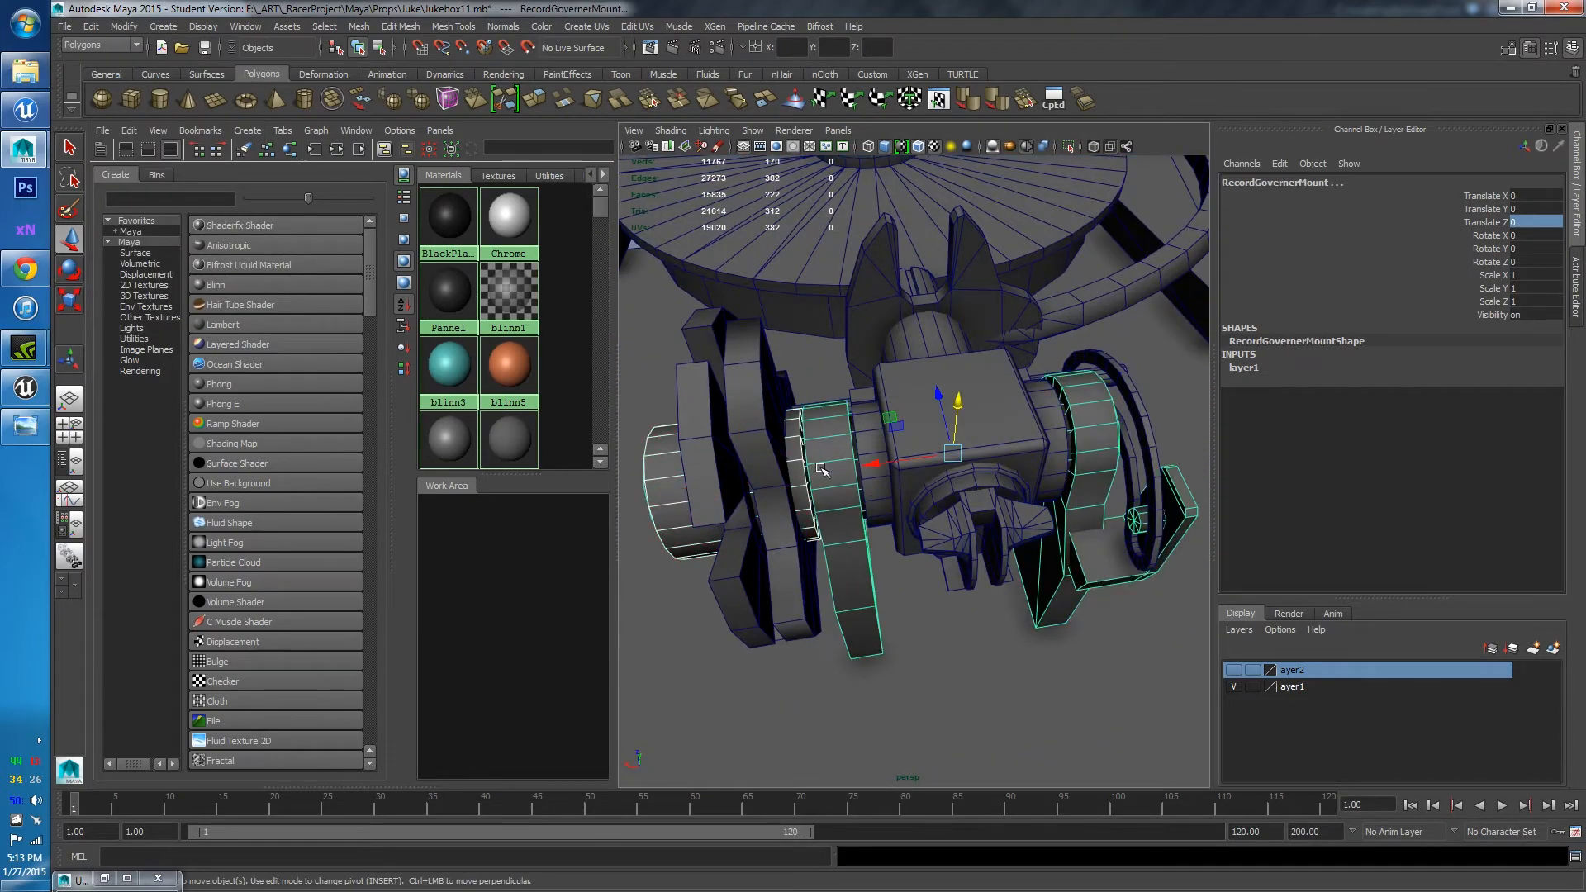
shift+click(757, 456)
shift+click(969, 309)
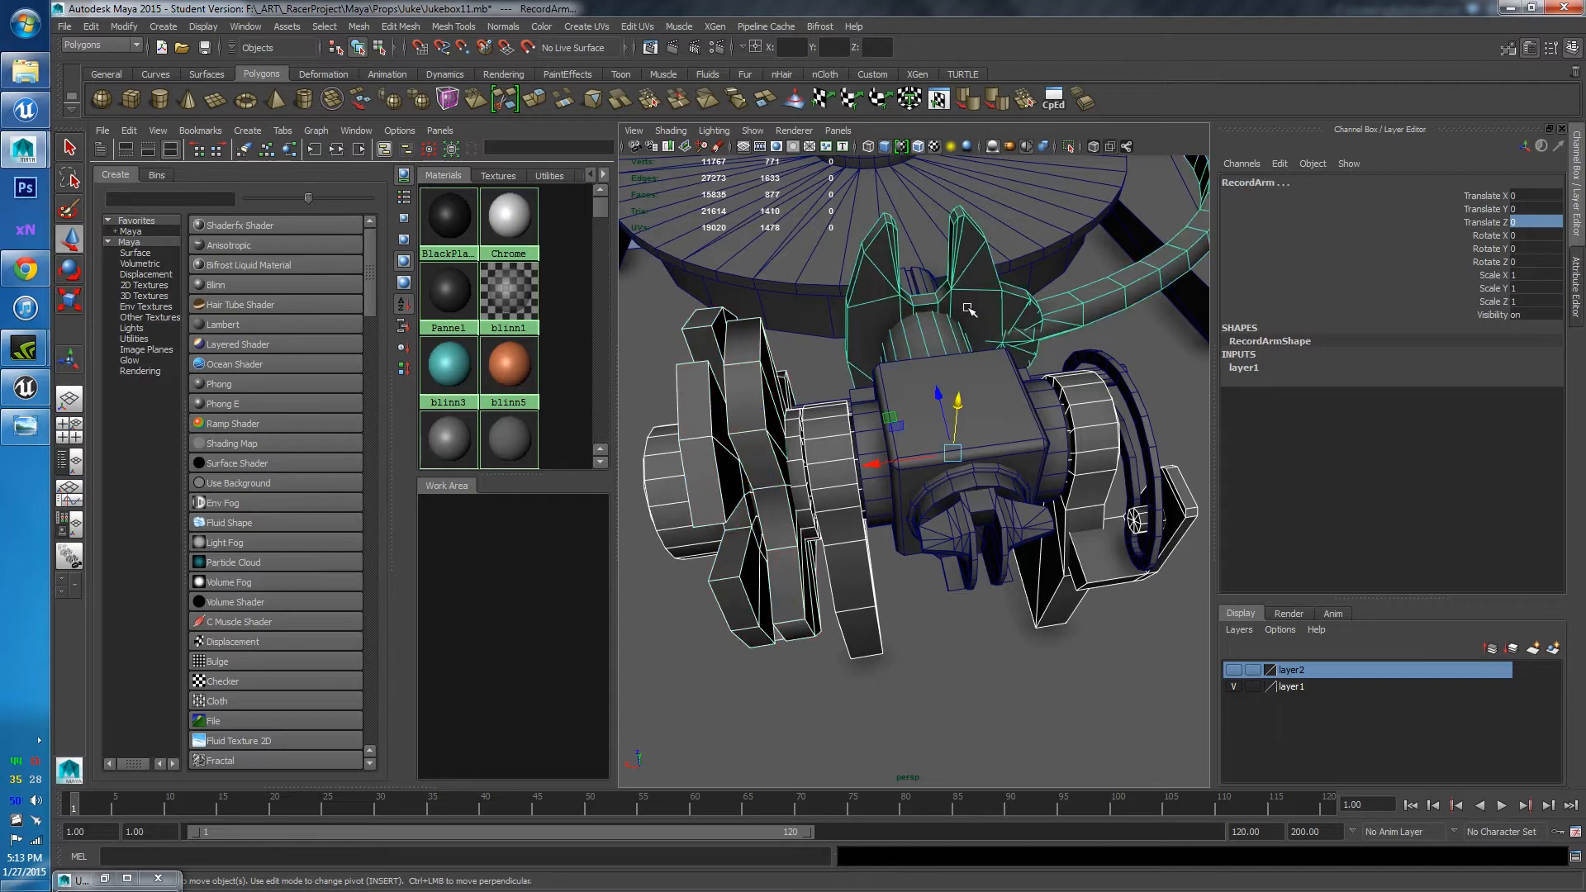
shift+click(874, 425)
scroll(1017, 390, down, 5)
alt+drag(1017, 390, 989, 467)
shift+click(986, 422)
shift+click(988, 477)
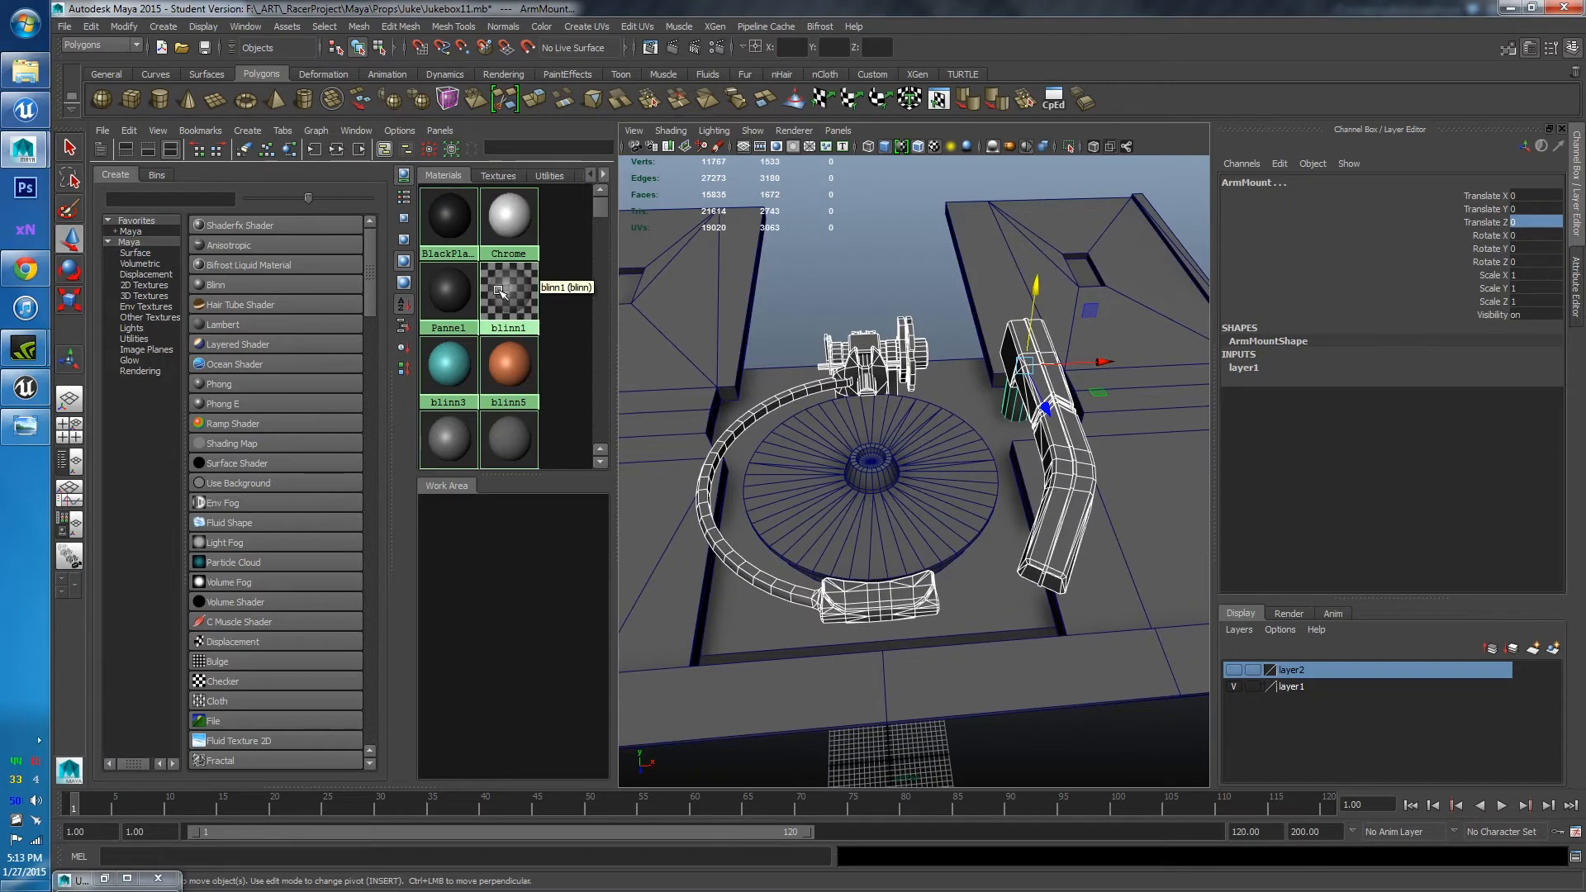
scroll(510, 364, down, 1)
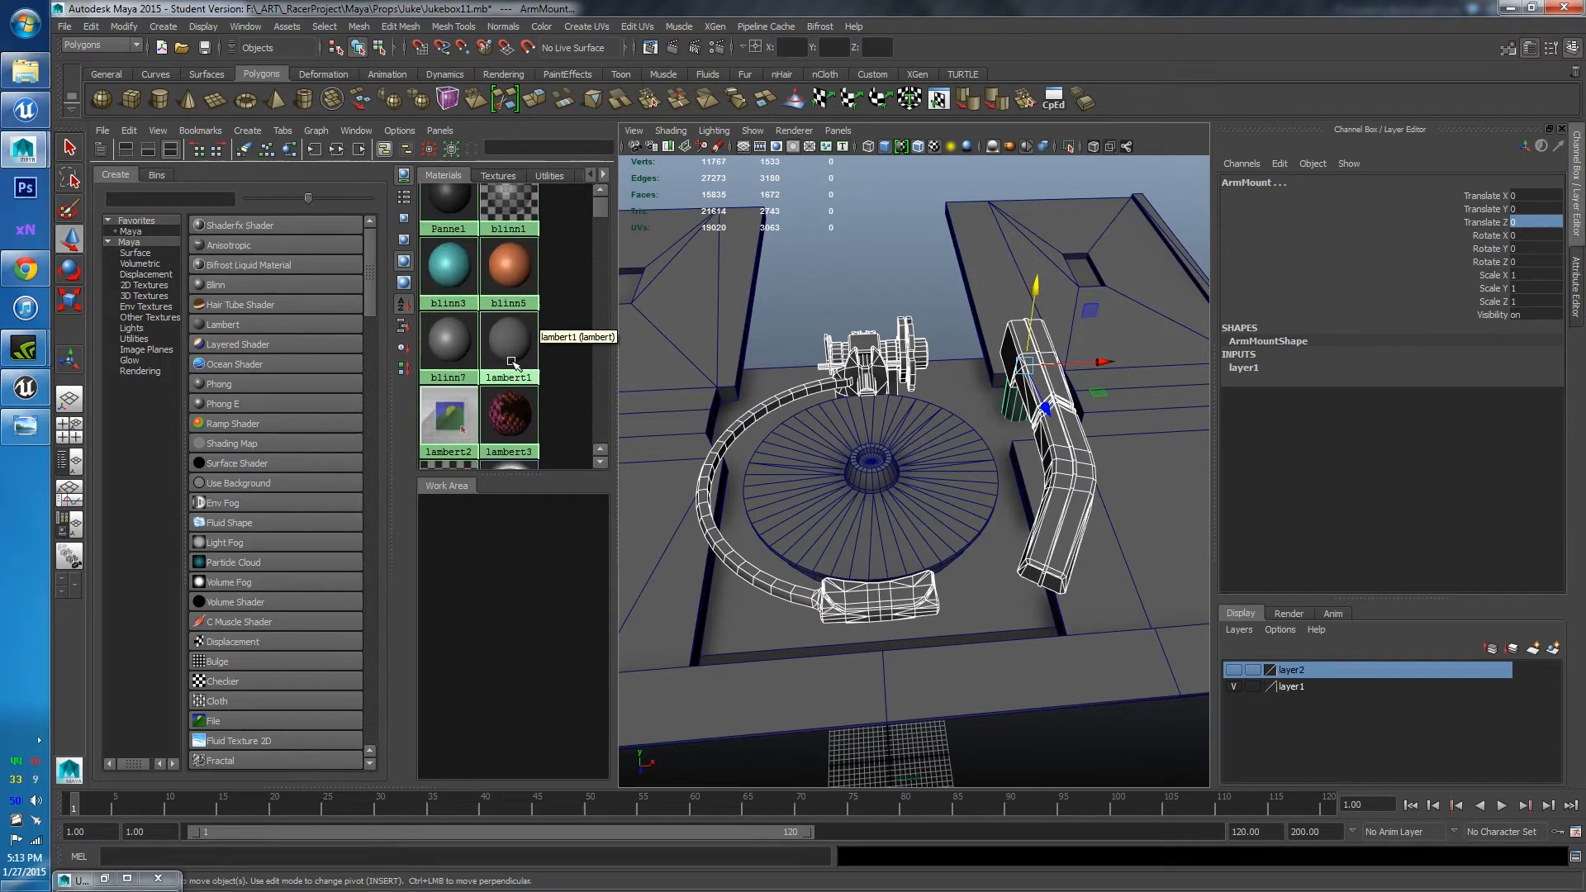
right_click(457, 335)
click(456, 310)
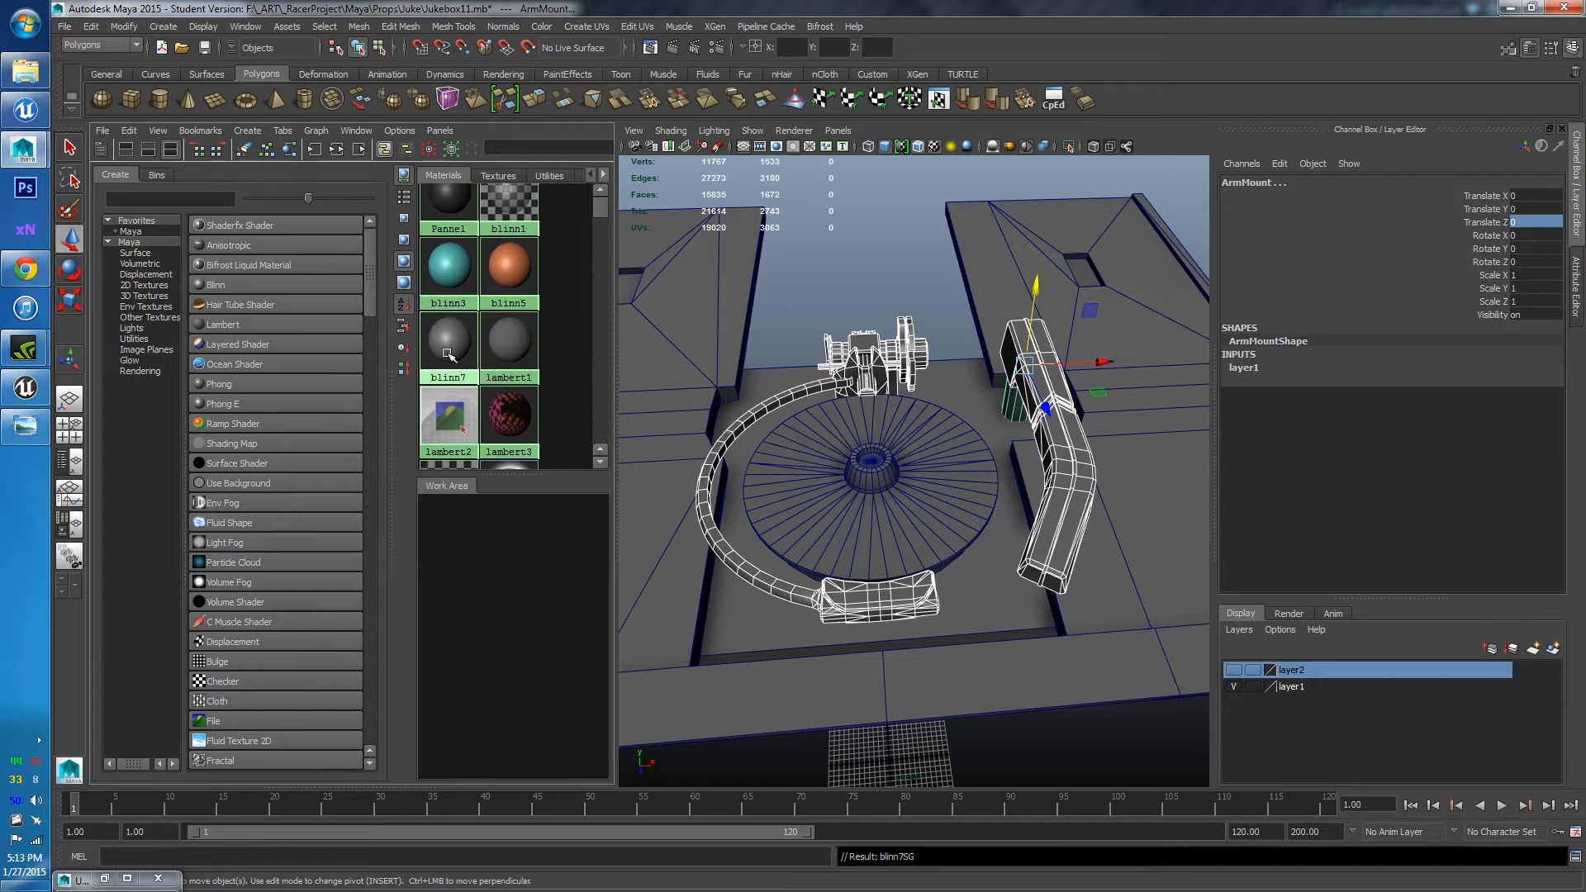
Recolour the blinn7 material dark yellow with a hue of about 52.6 at full saturation and rename it Metal
double_click(449, 356)
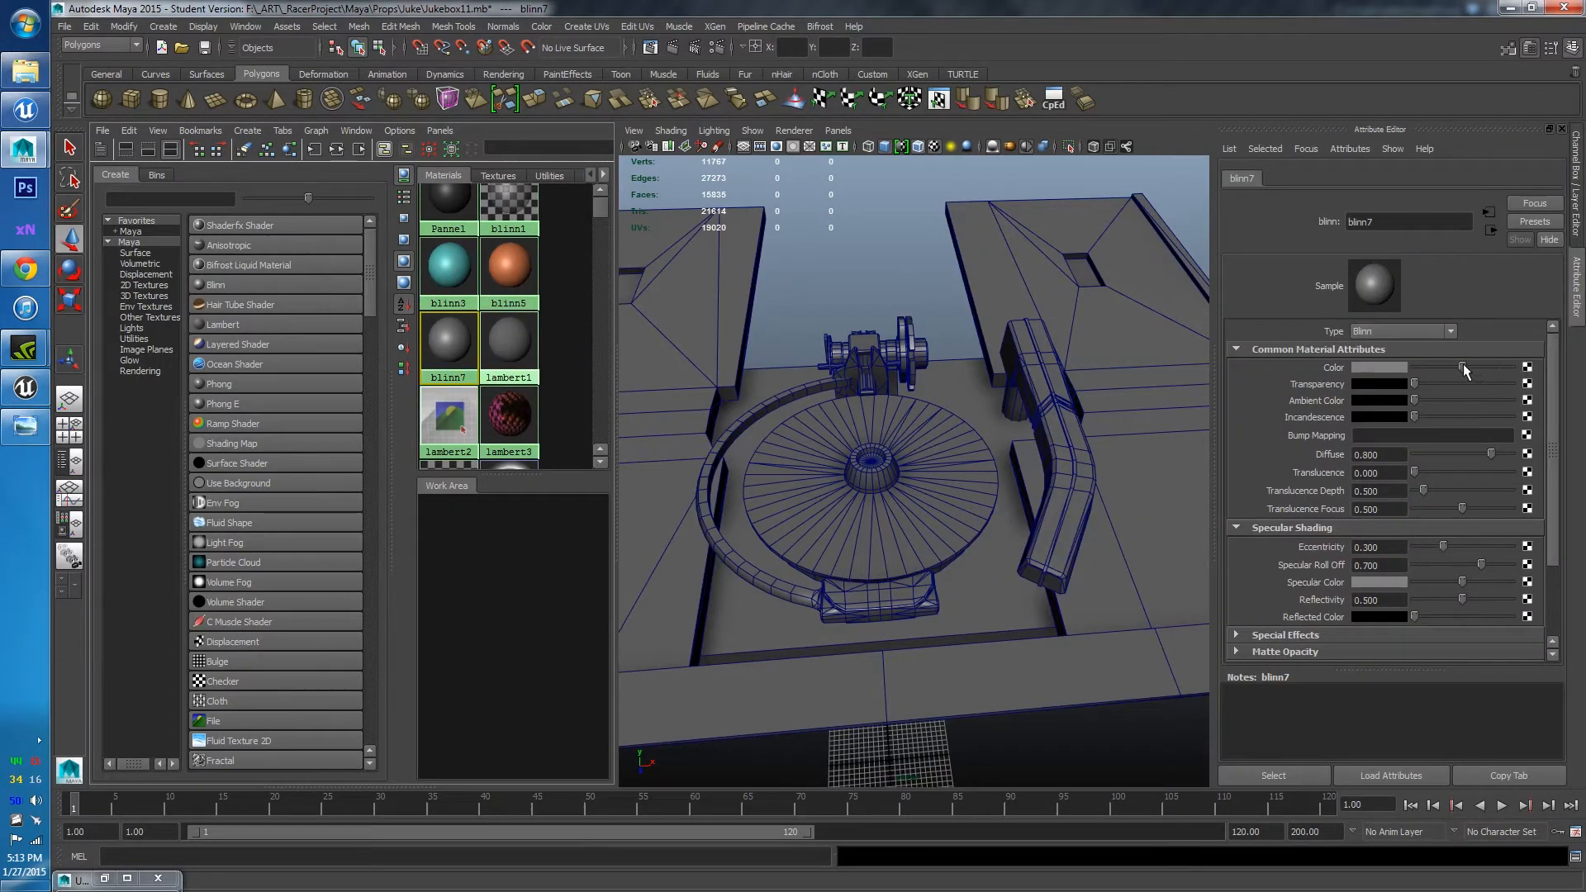
click(1381, 370)
click(1305, 394)
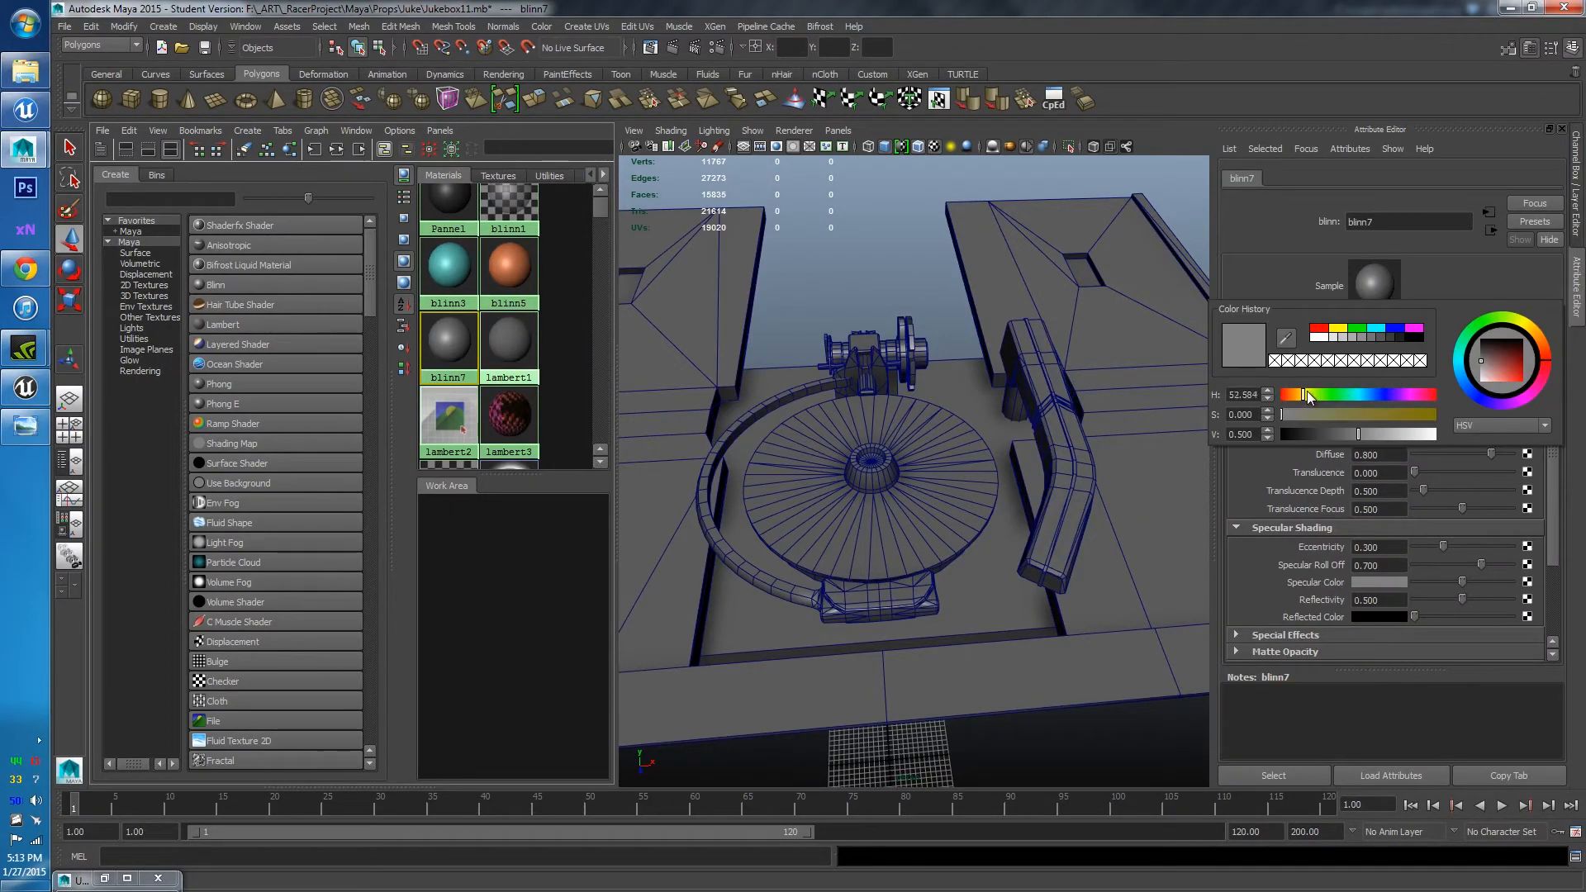
click(1434, 415)
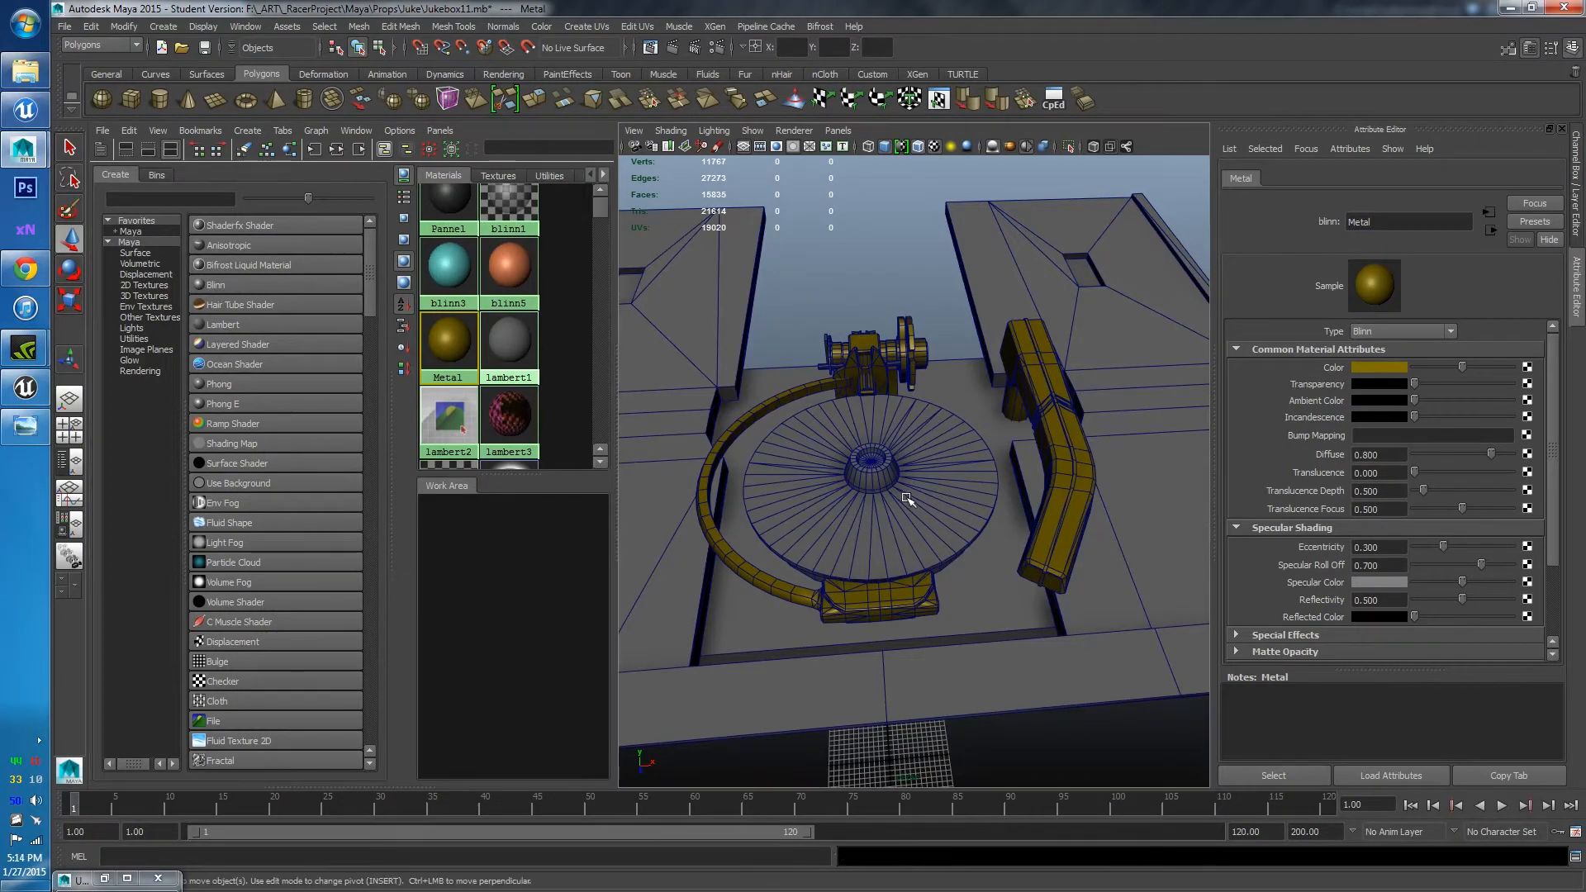
Assign the BlackPlastic material to the Record disc and clear the selection
click(853, 514)
scroll(965, 543, up, 5)
scroll(960, 552, down, 5)
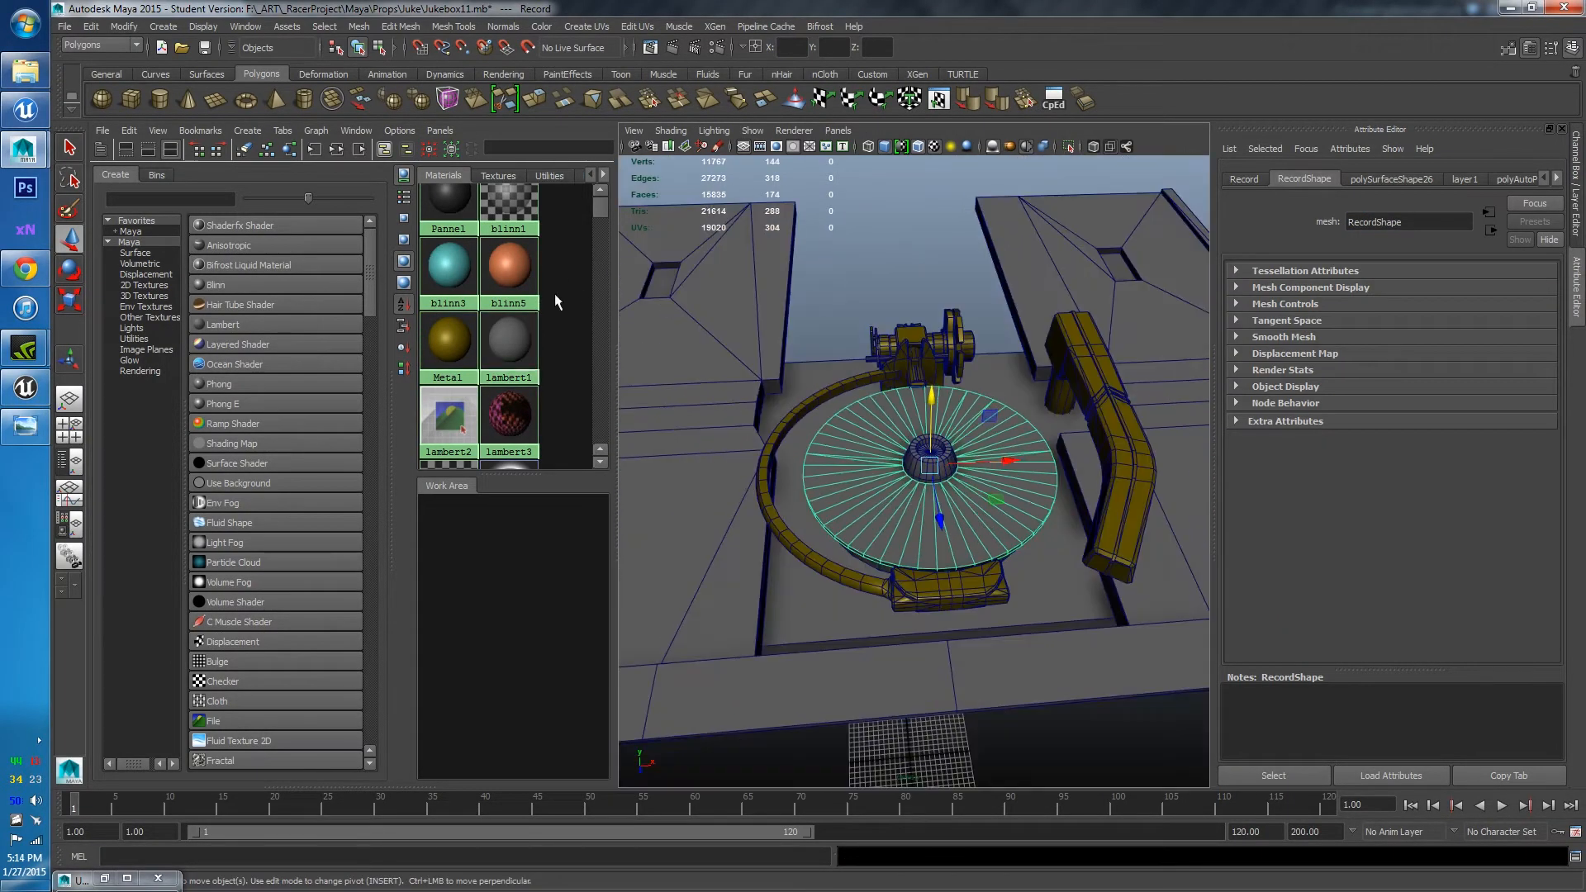
scroll(547, 295, up, 2)
right_drag(464, 242, 464, 202)
click(846, 214)
Add all Metal record arm, governor, cog, shaft and curved arm parts plus the Record disc to the hidden layer2
click(1022, 503)
click(1141, 439)
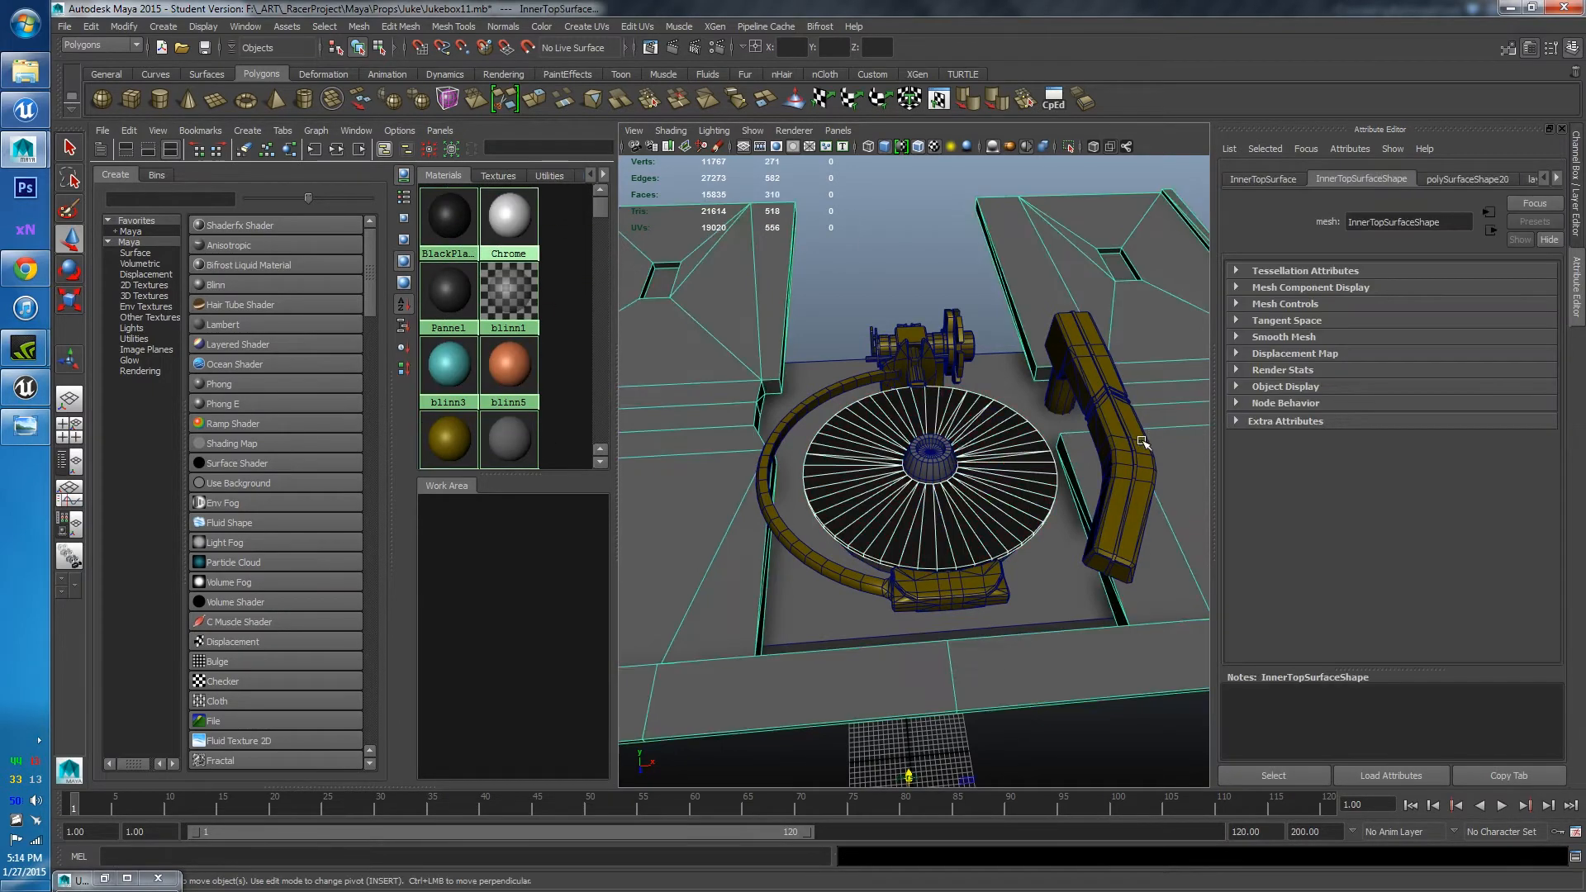
click(842, 389)
scroll(895, 333, up, 8)
alt+middle_drag(896, 333, 861, 548)
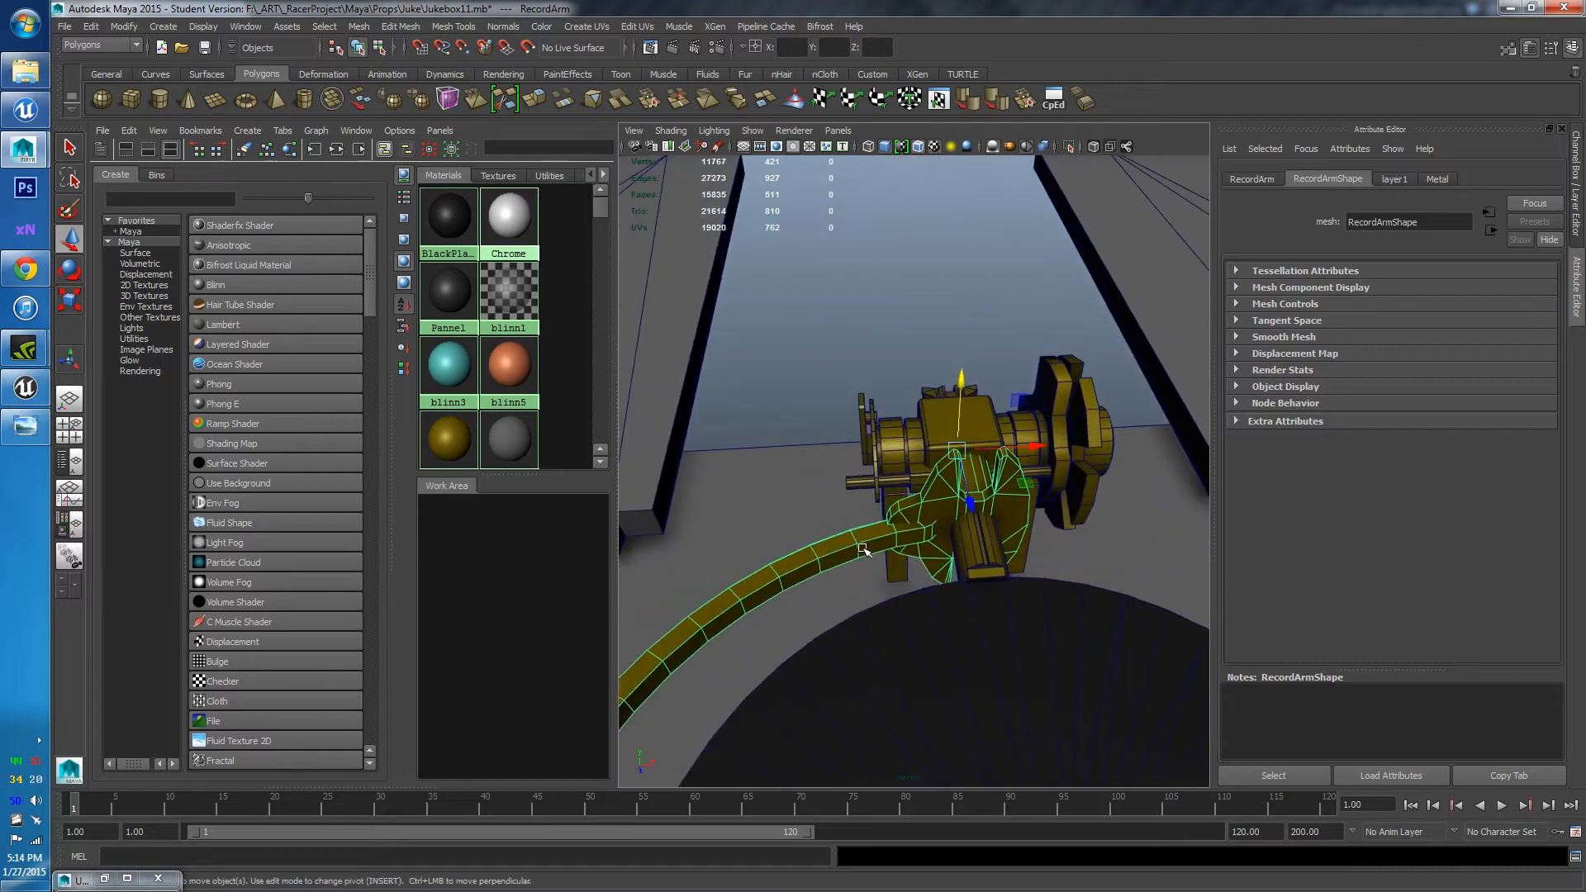
shift+click(891, 446)
shift+click(915, 439)
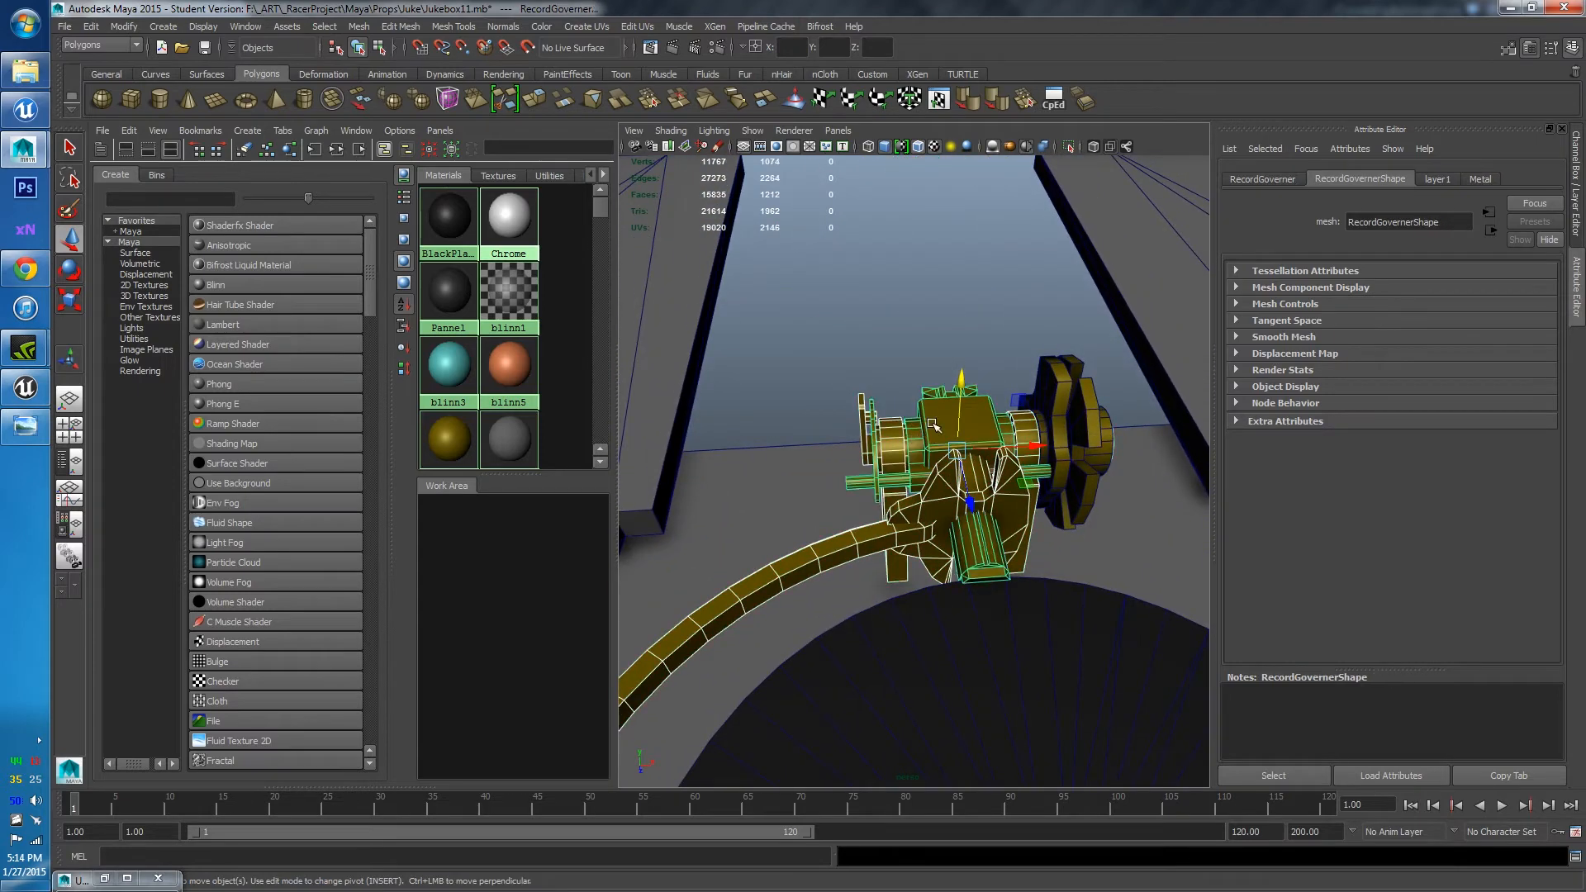
shift+click(1073, 424)
shift+click(1109, 462)
scroll(1099, 475, down, 4)
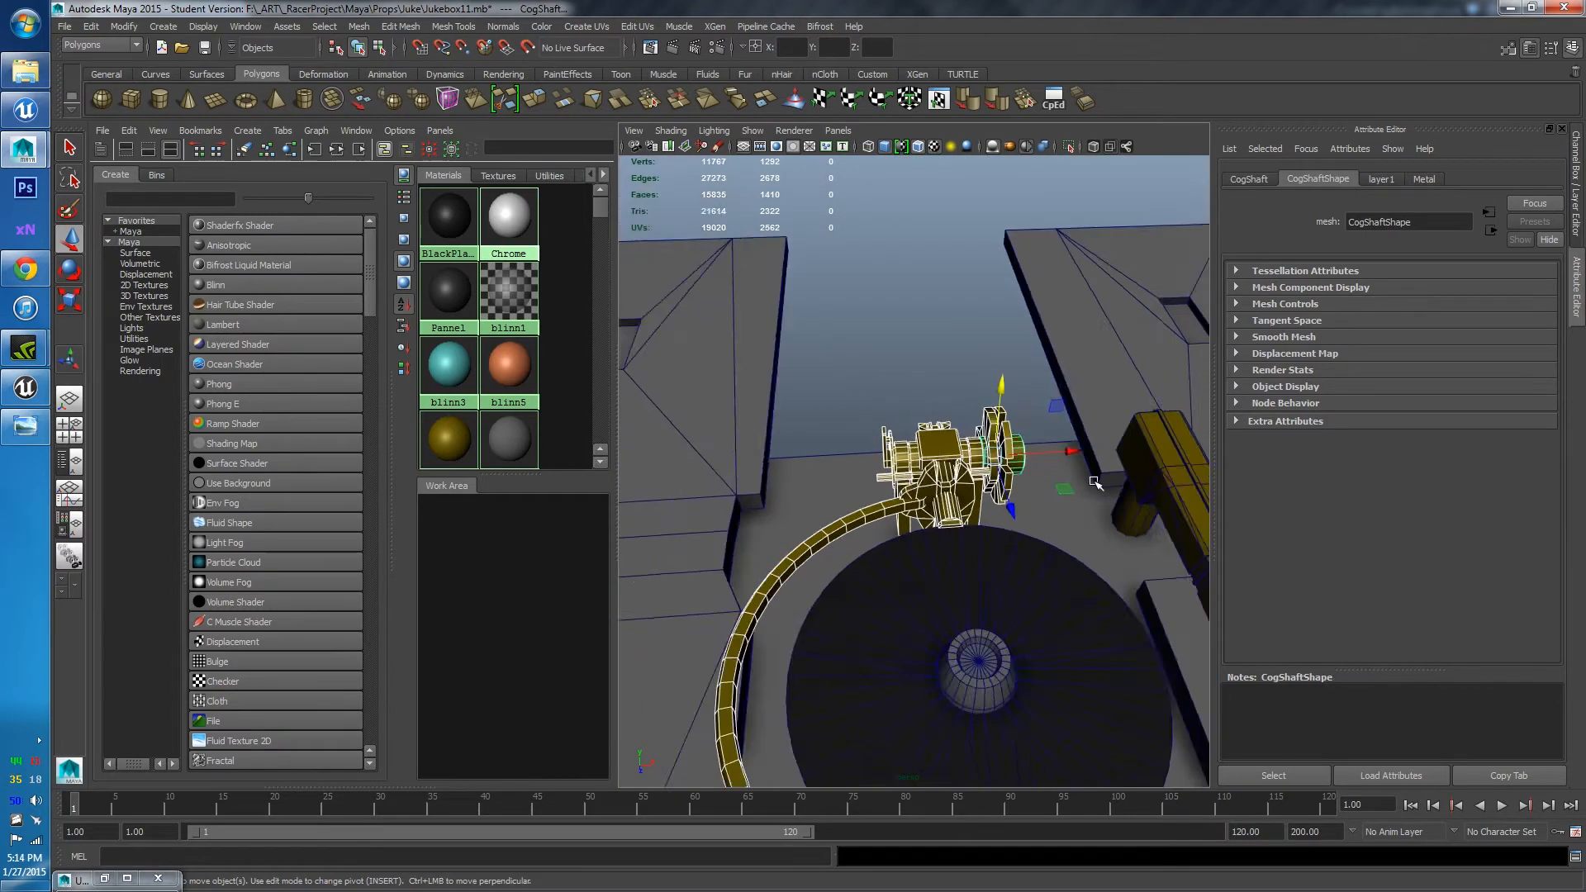
alt+middle_drag(1091, 484, 973, 318)
shift+click(1073, 348)
shift+click(1038, 381)
scroll(1028, 448, down, 7)
alt+middle_drag(1028, 448, 1030, 424)
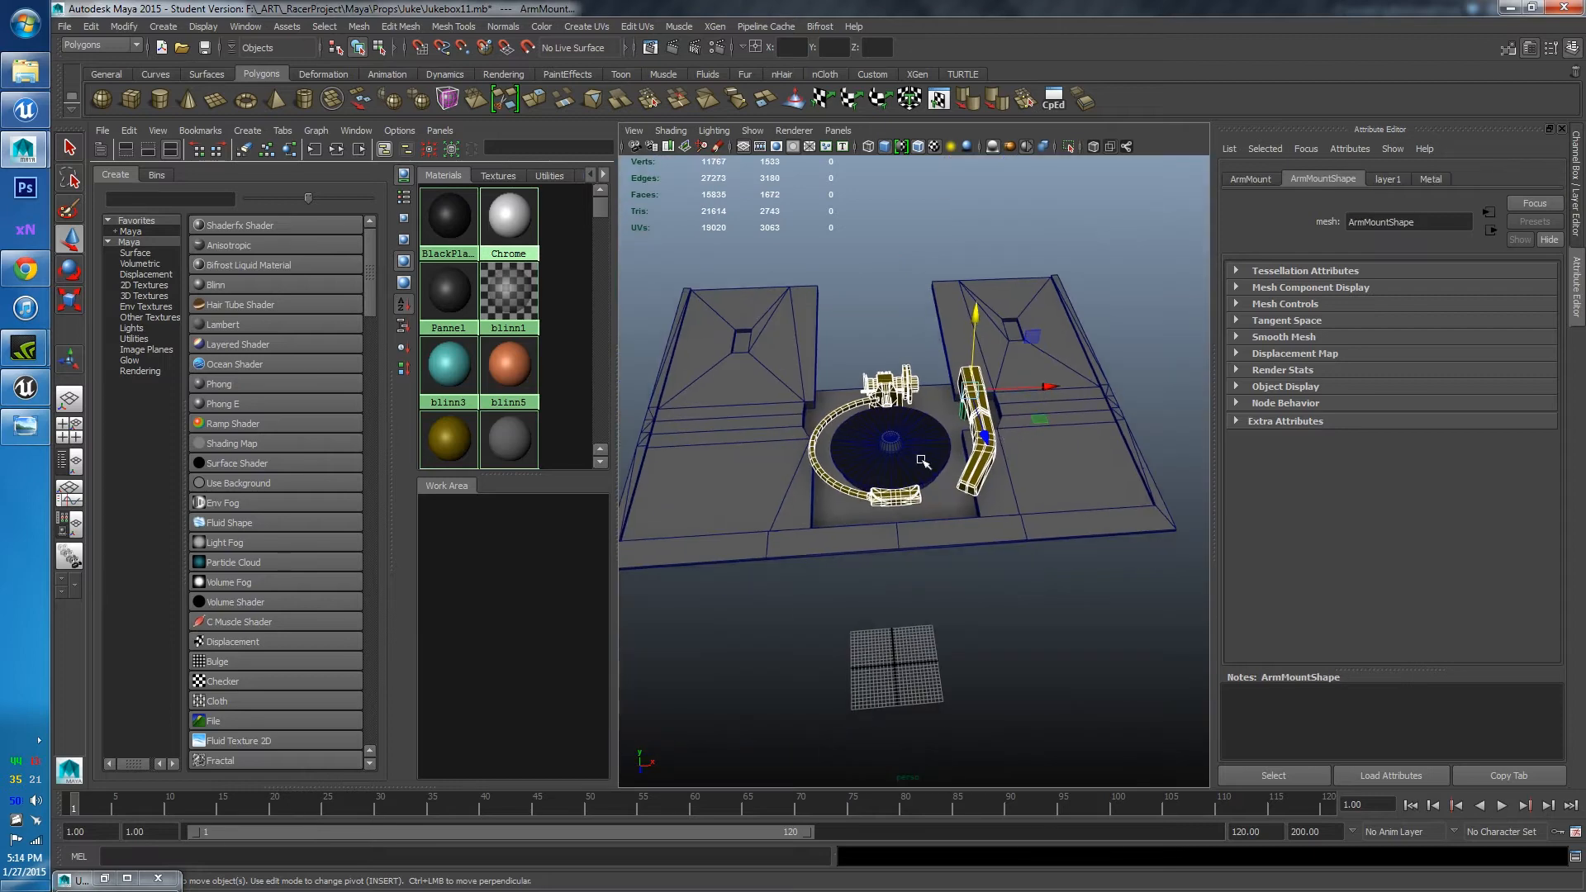
shift+click(922, 460)
click(1580, 219)
right_click(1294, 670)
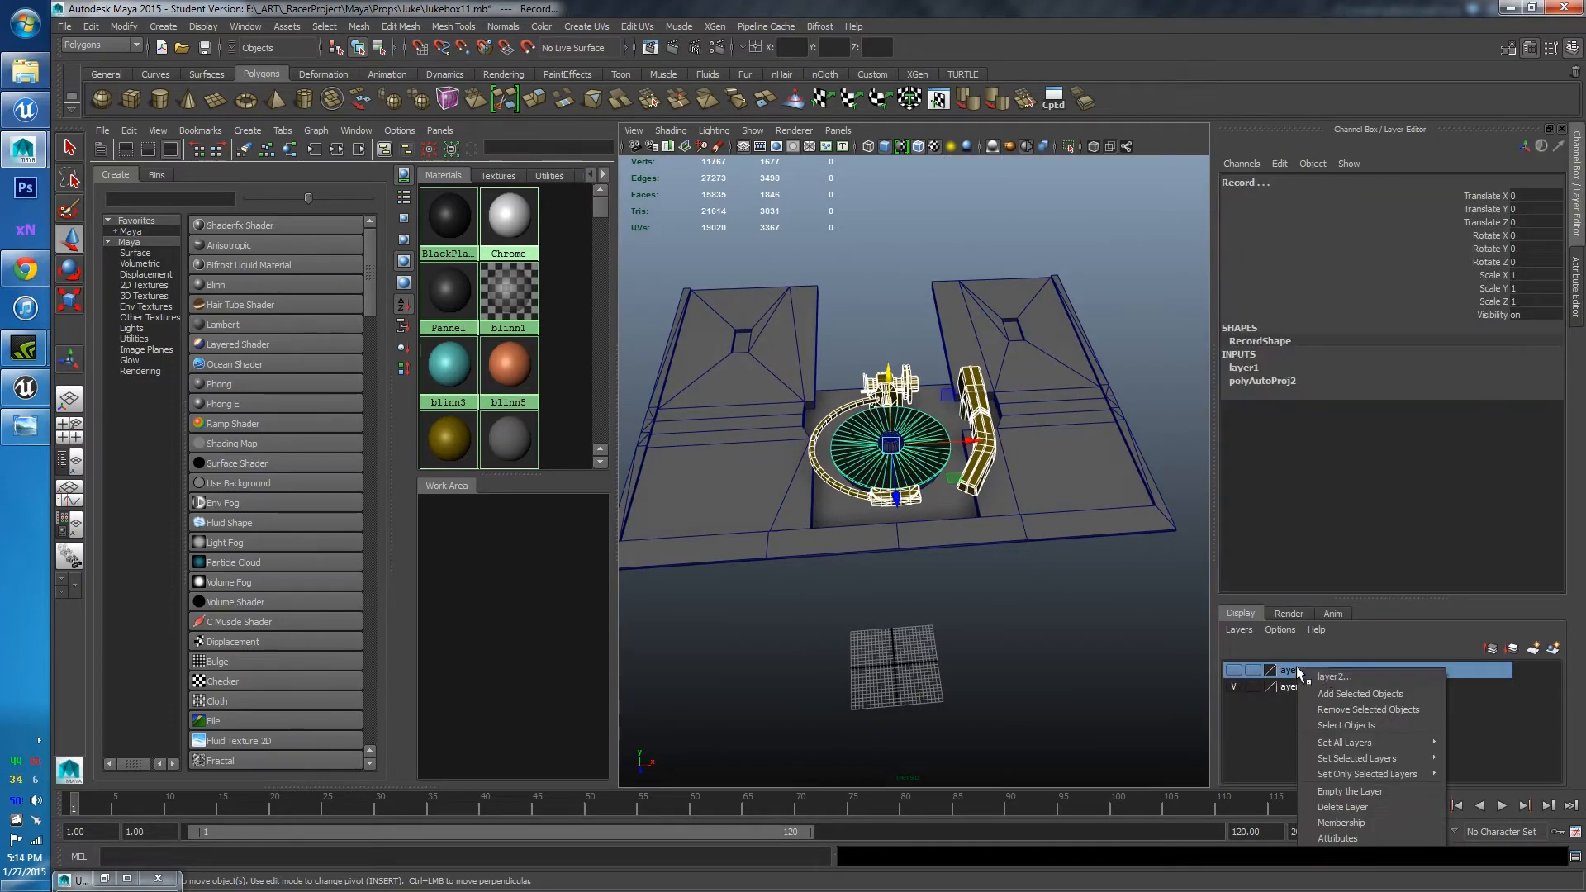
click(1346, 685)
click(1008, 572)
Select the thin outer face loop around the raised rim of the VynilSpinner platter
scroll(897, 574, up, 6)
alt+middle_drag(874, 494, 910, 553)
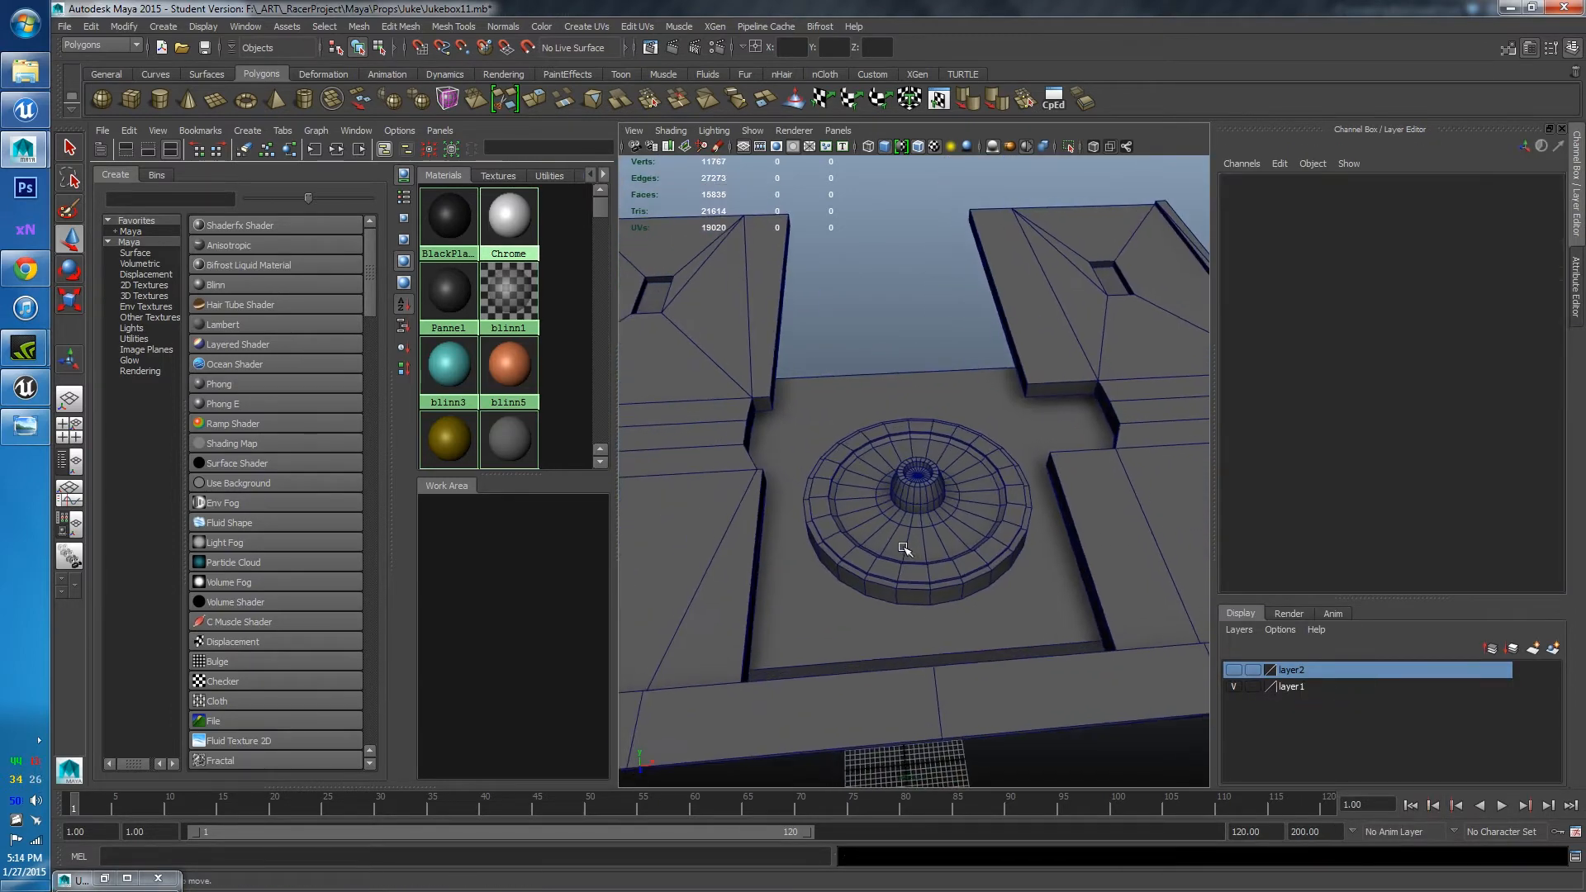
click(909, 554)
alt+drag(933, 555, 857, 560)
key(space)
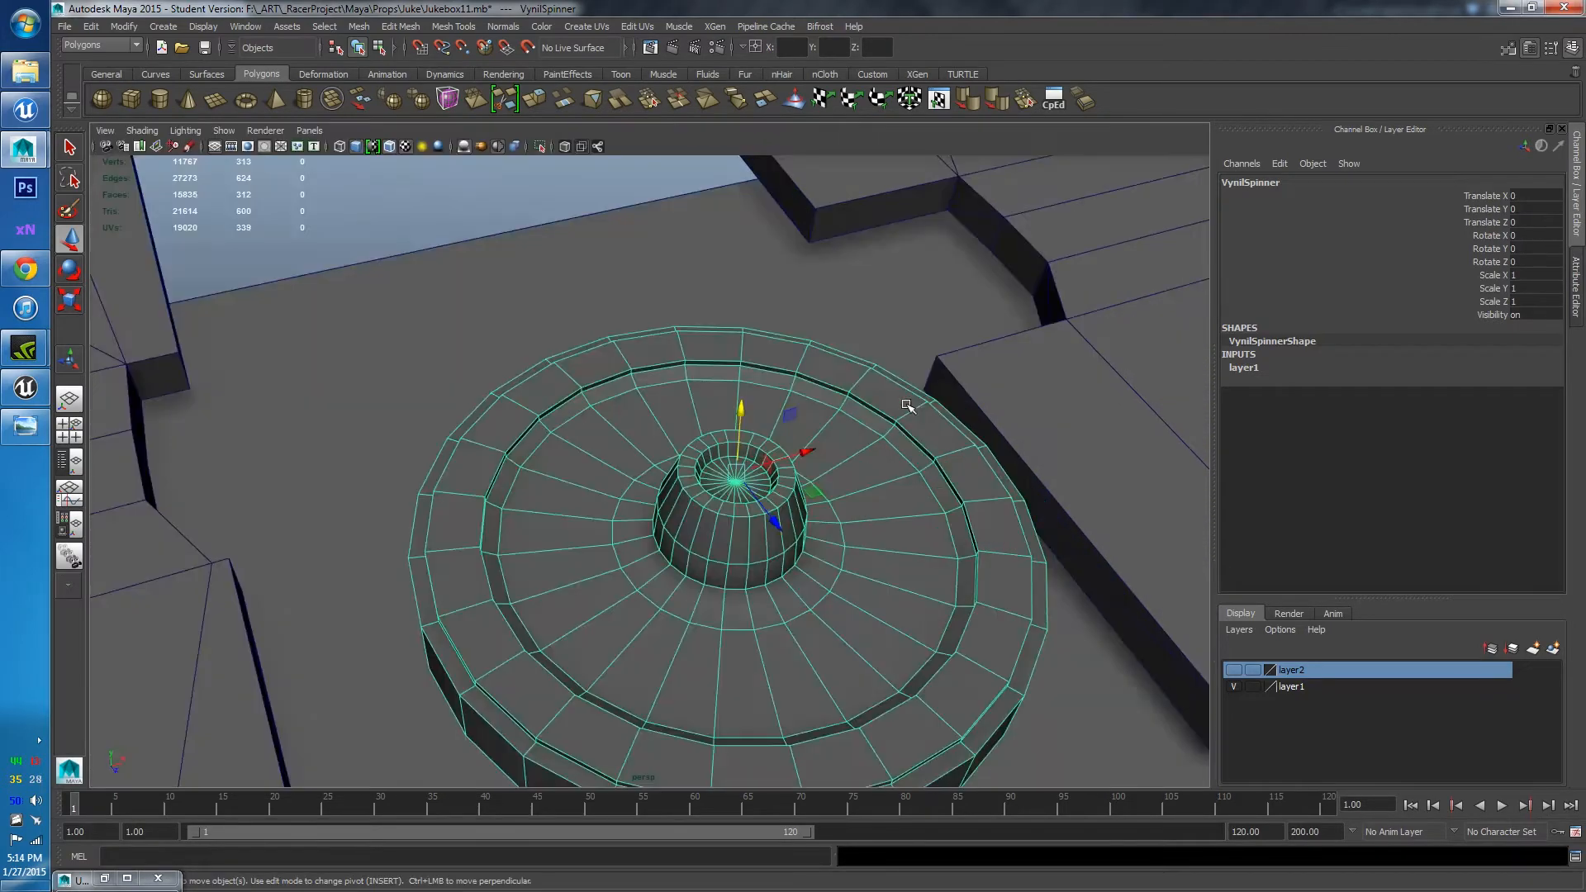
alt+drag(906, 400, 789, 506)
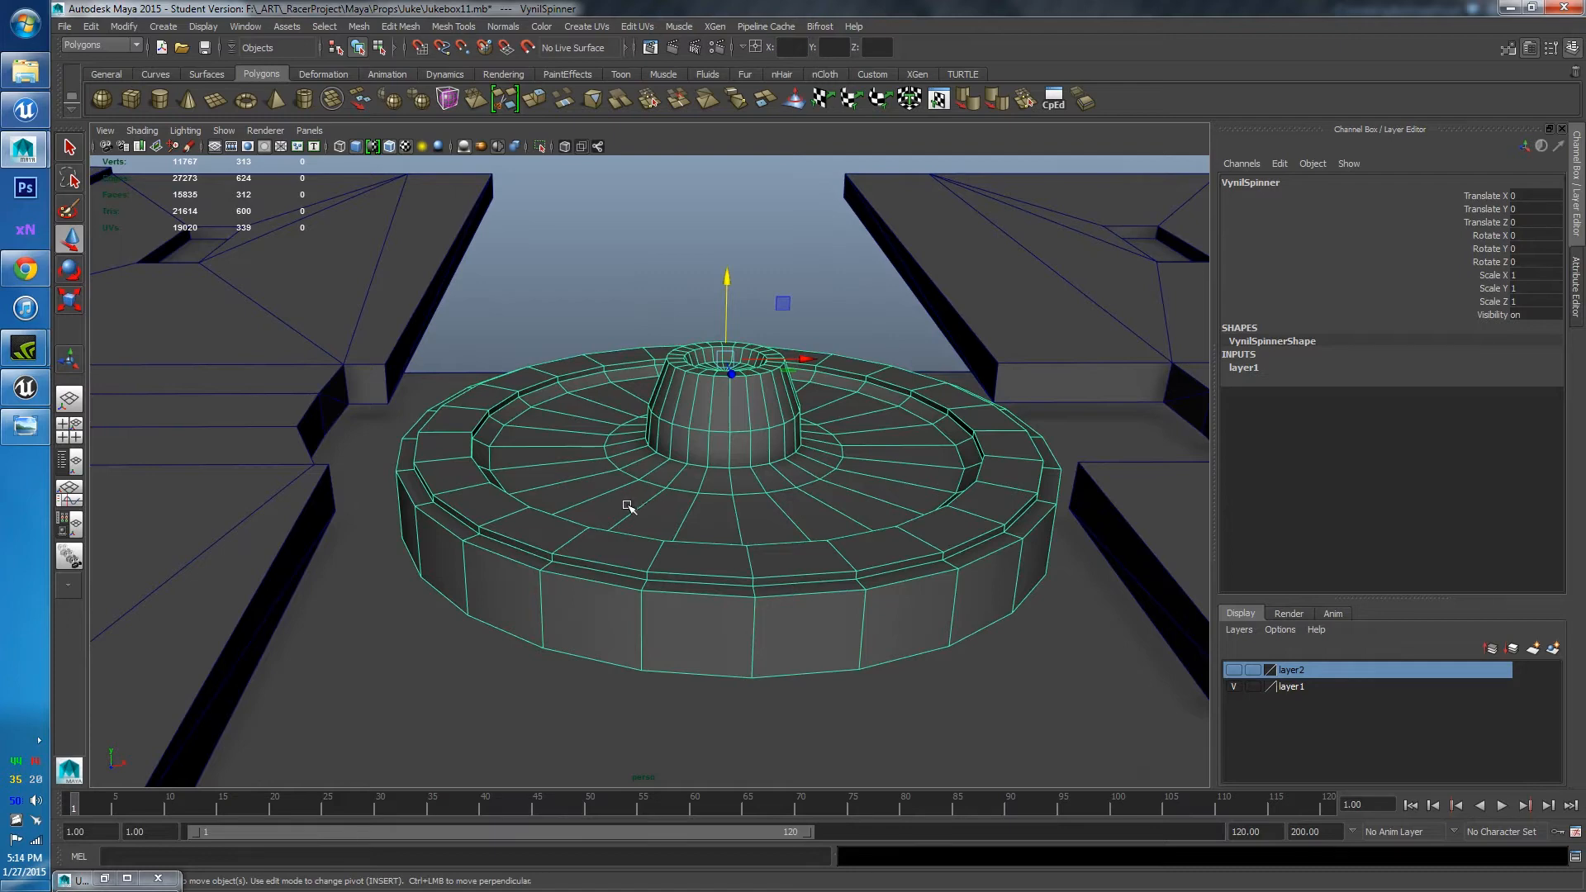
alt+right_drag(628, 506, 707, 521)
alt+right_drag(566, 530, 567, 563)
click(520, 560)
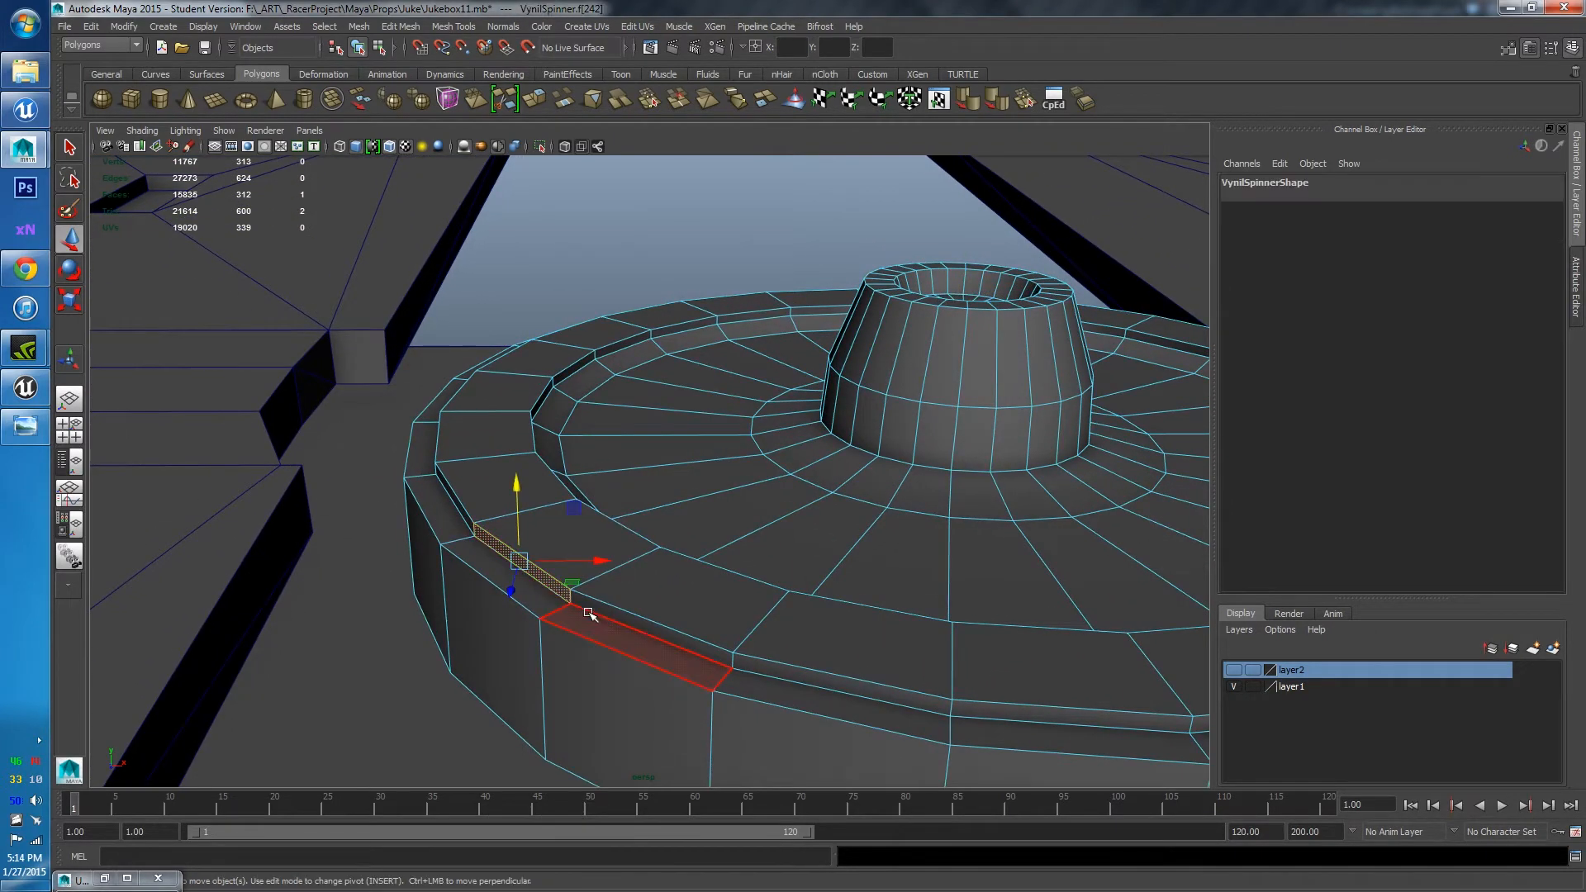
shift+double_click(595, 614)
Add the flat top ring and the inner wall face loop of the VynilSpinner's rim to the face selection
scroll(783, 563, down, 4)
alt+drag(783, 563, 750, 620)
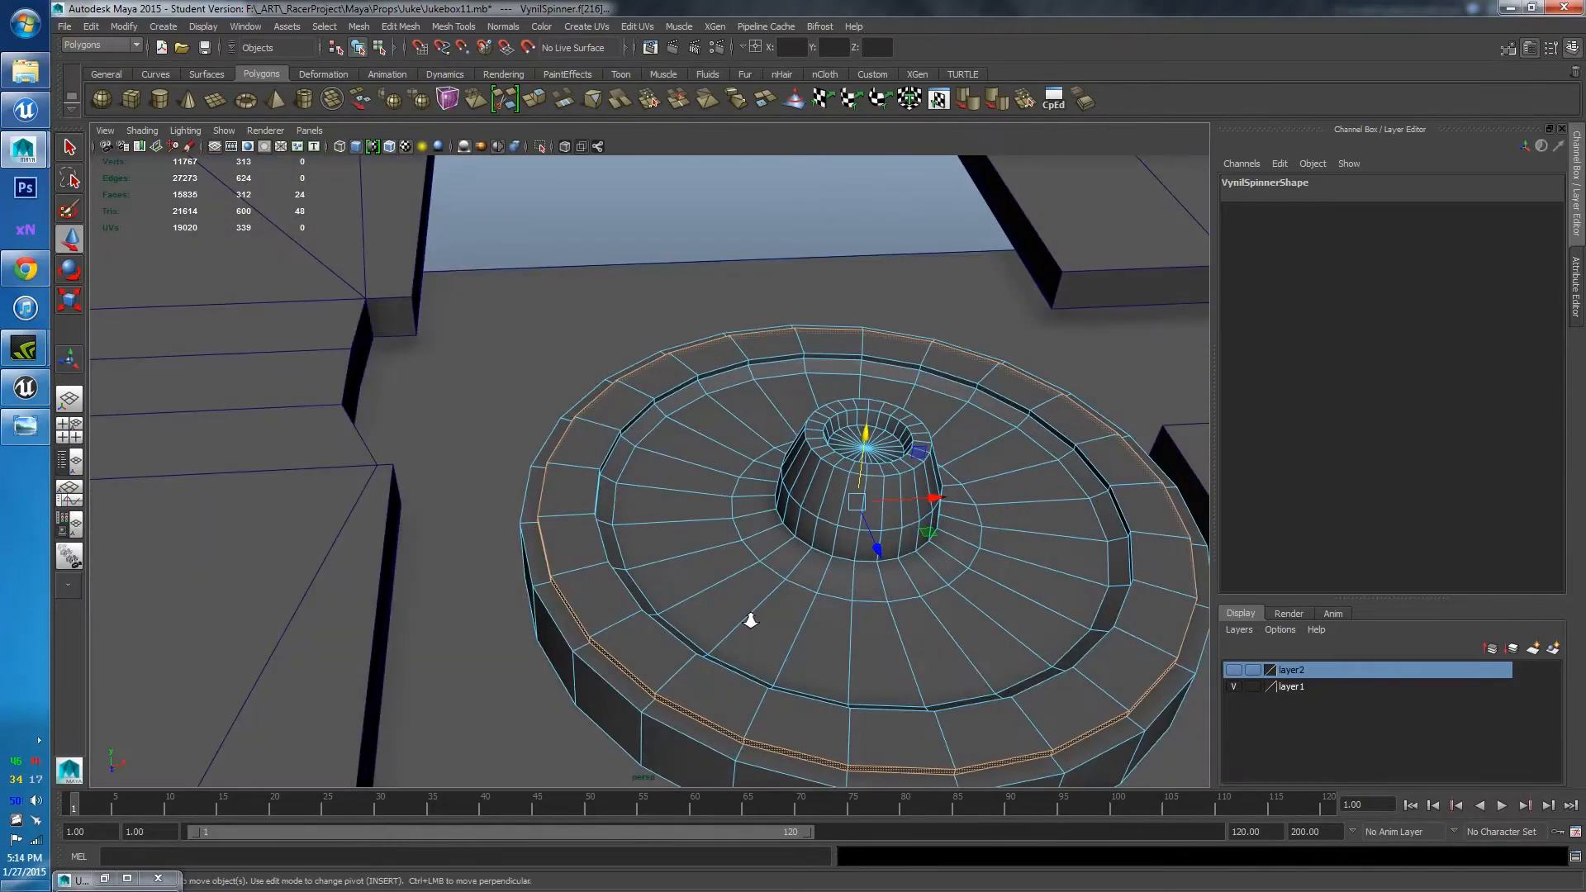
alt+right_drag(750, 620, 802, 578)
alt+middle_drag(802, 579, 633, 462)
scroll(633, 462, down, 3)
shift+click(567, 549)
shift+double_click(655, 592)
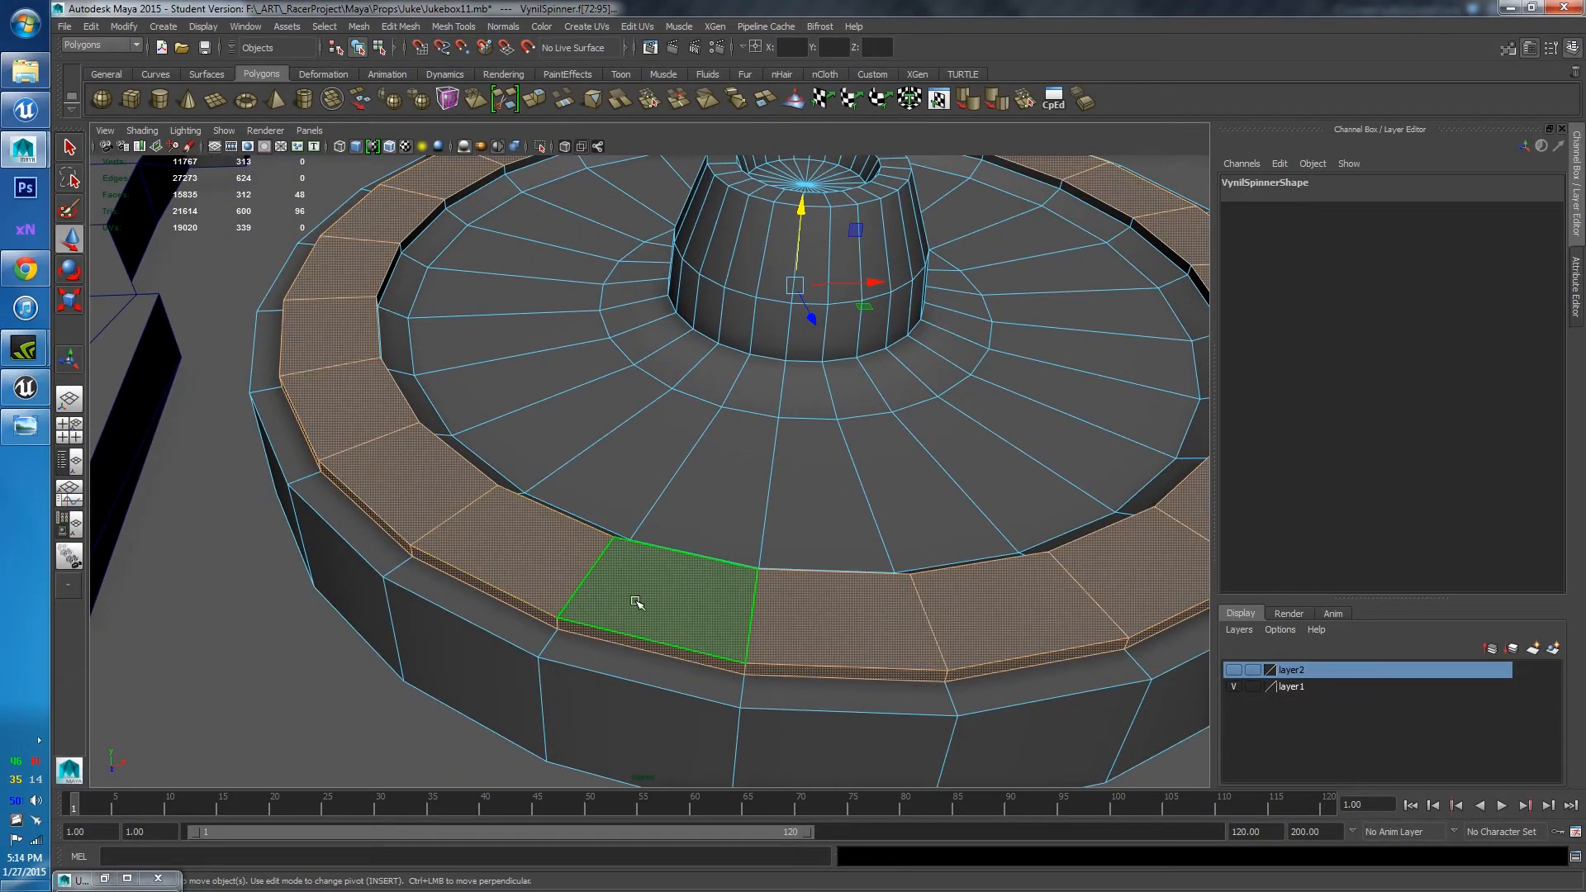
key(f)
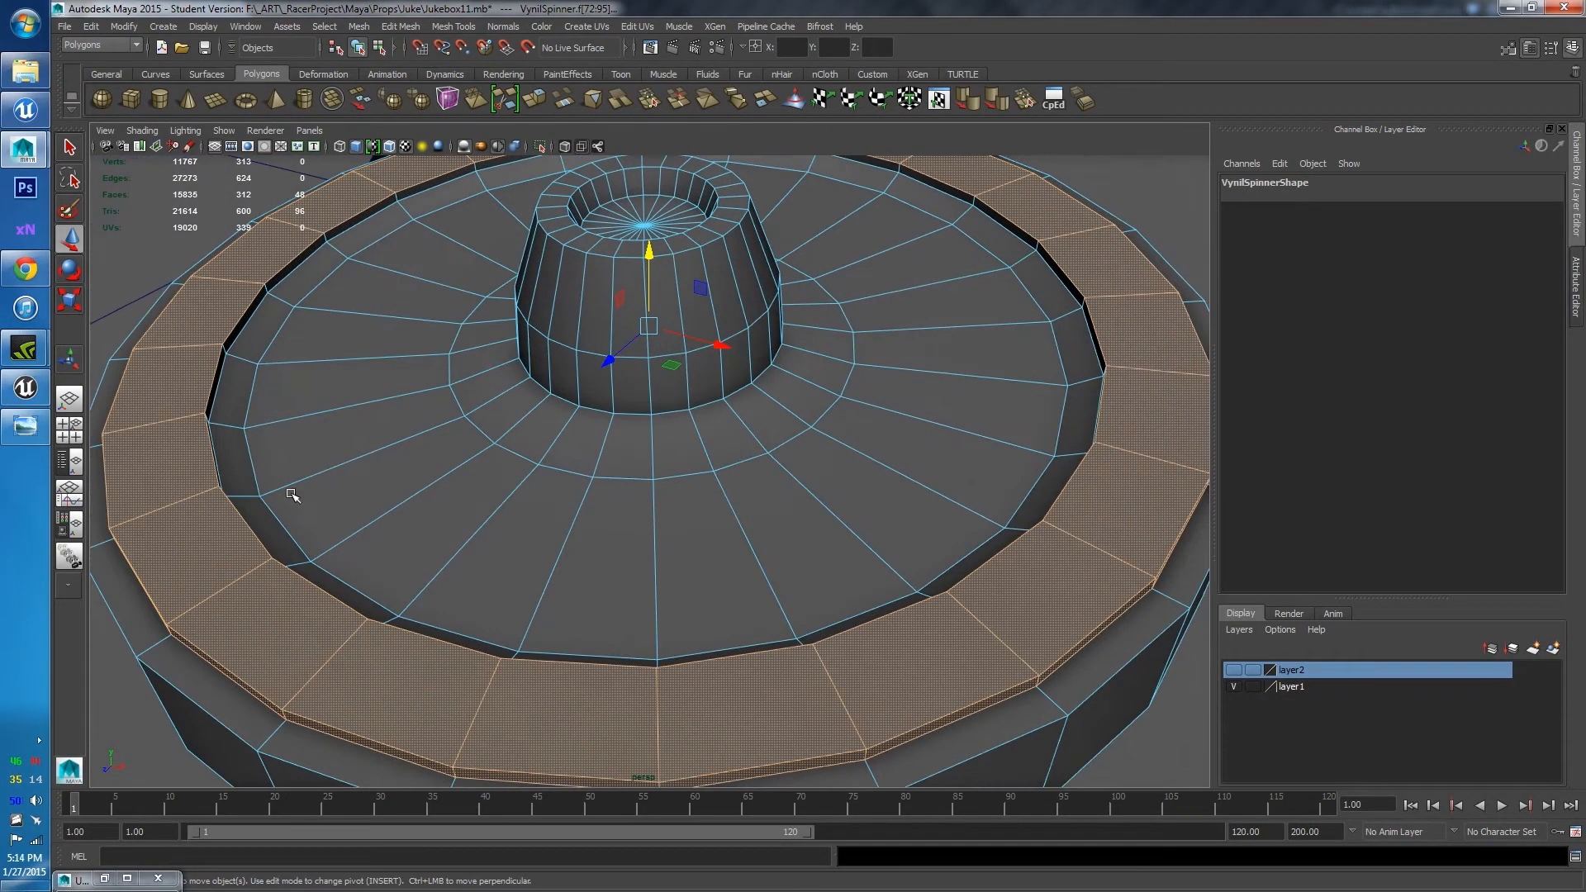
shift+double_click(242, 326)
scroll(242, 374, down, 5)
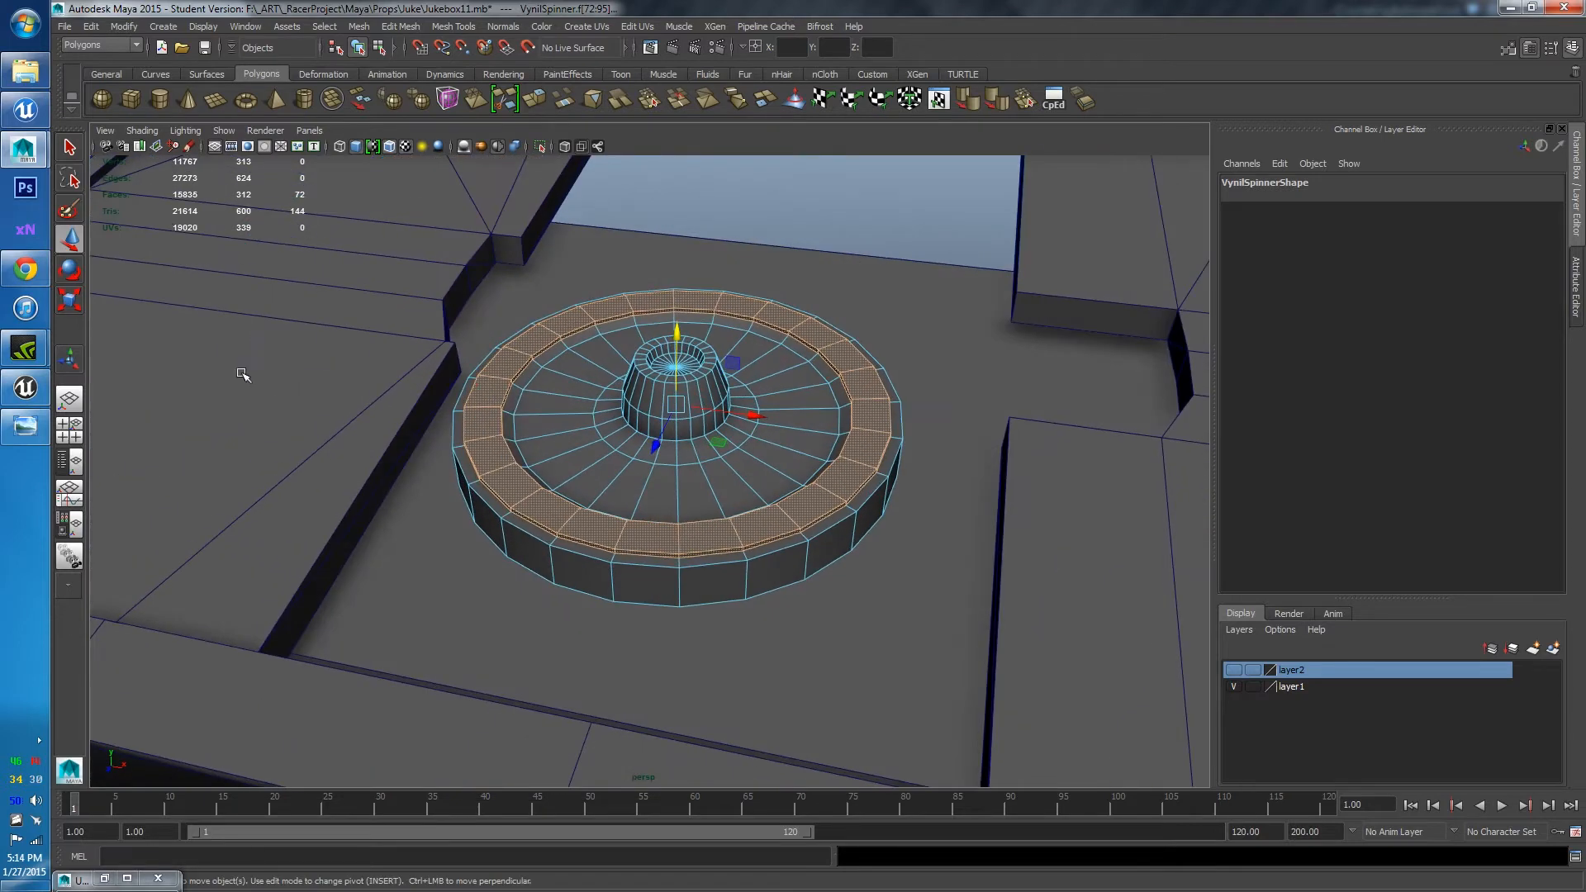
Assign the BlackPlastic material to the selected VynilSpinner rim faces and clear the selection
click(69, 524)
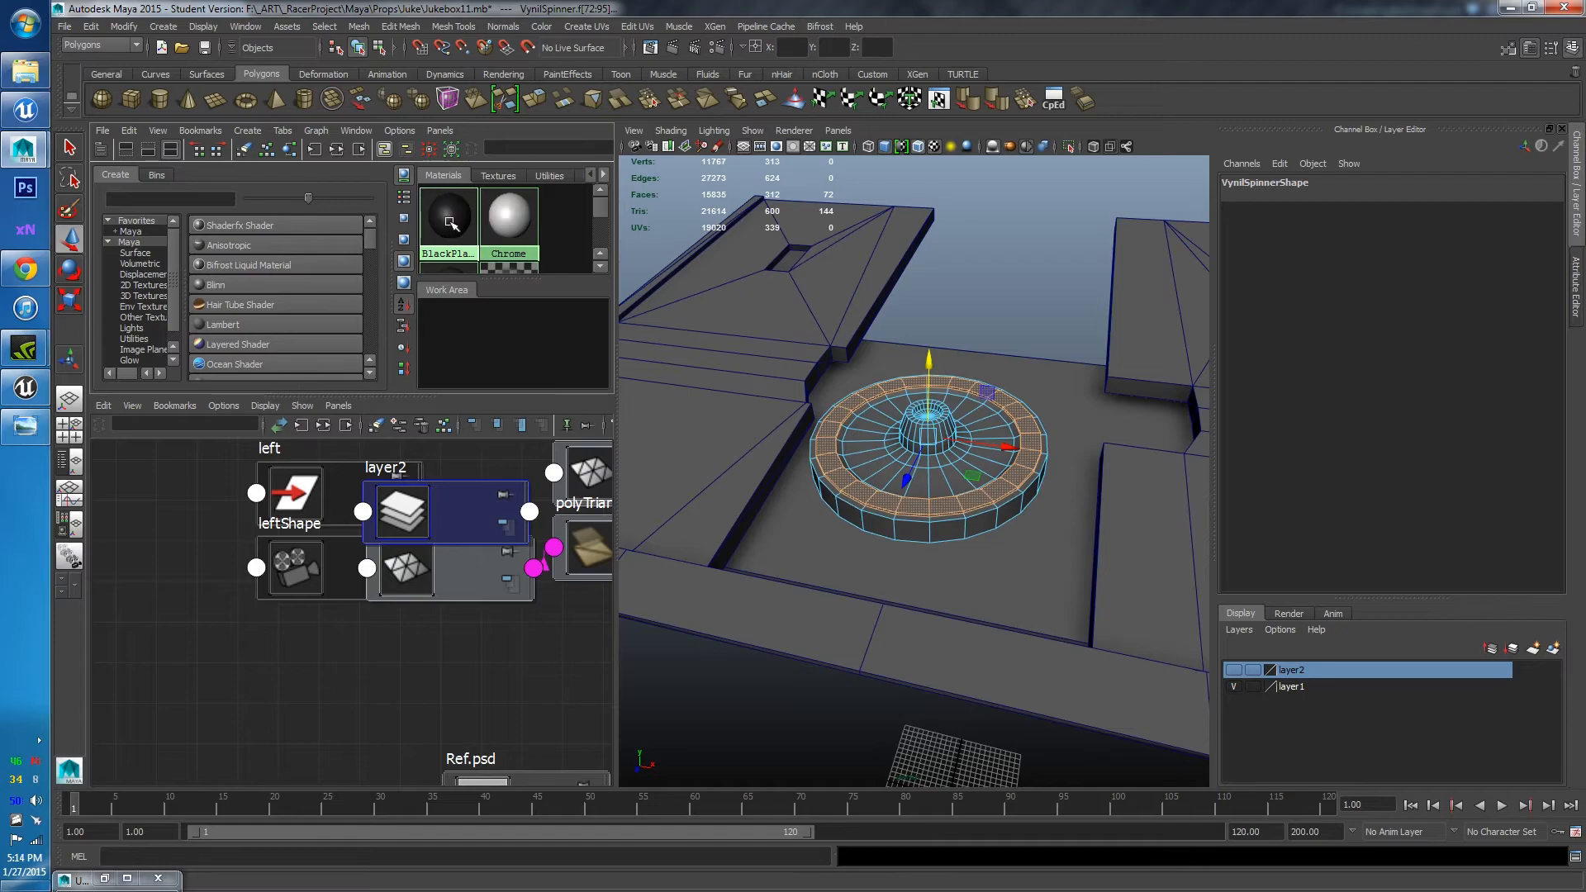
right_drag(451, 222, 453, 189)
click(984, 276)
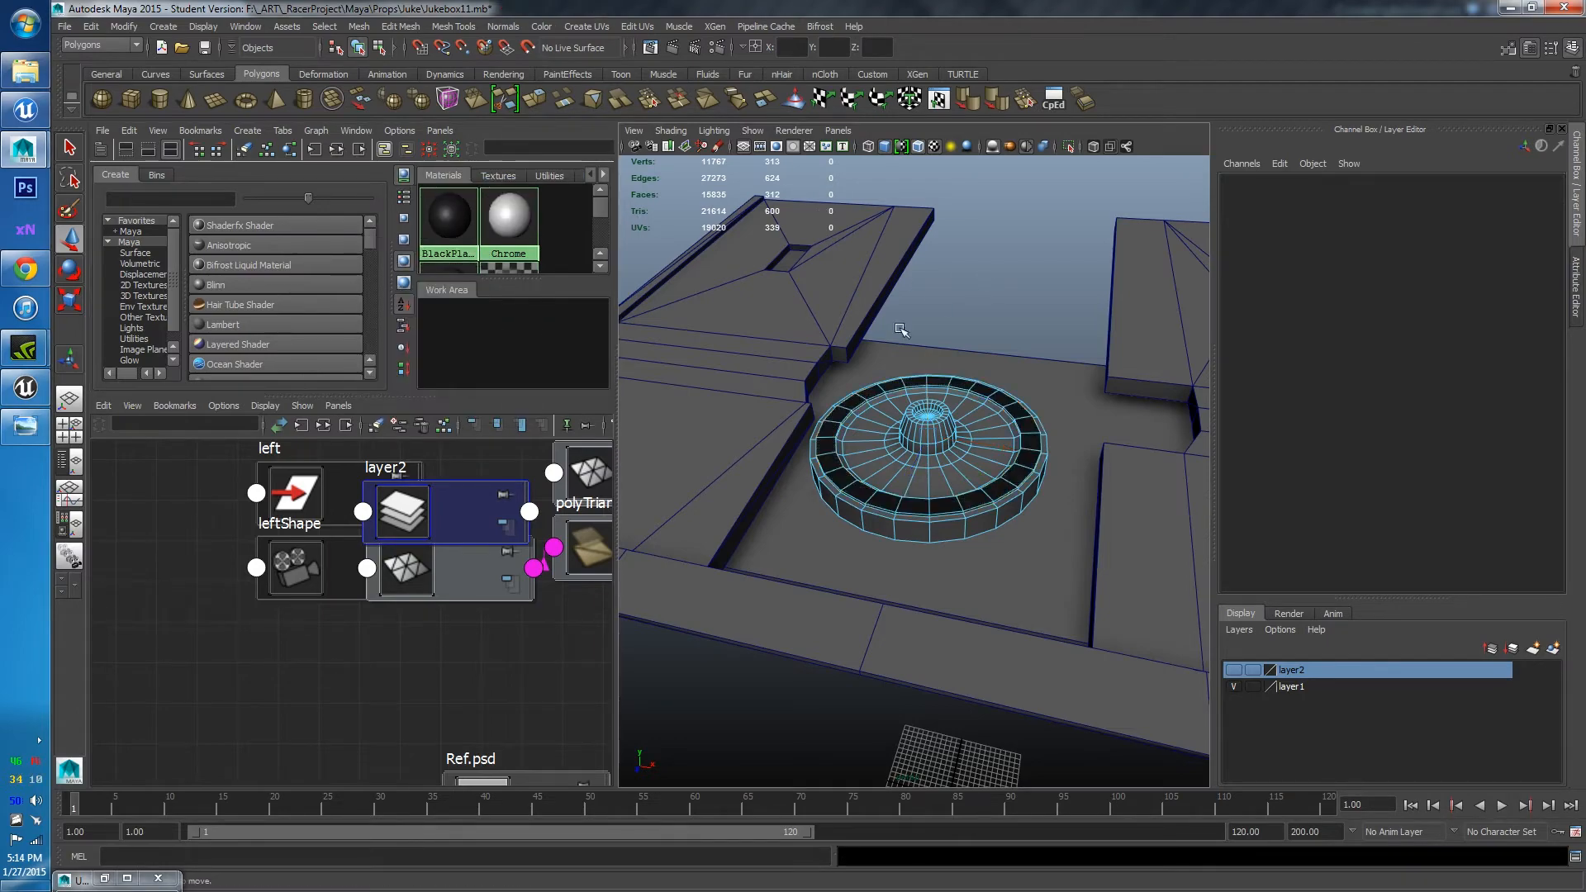
key(space)
alt+drag(799, 390, 785, 434)
alt+drag(647, 409, 496, 289)
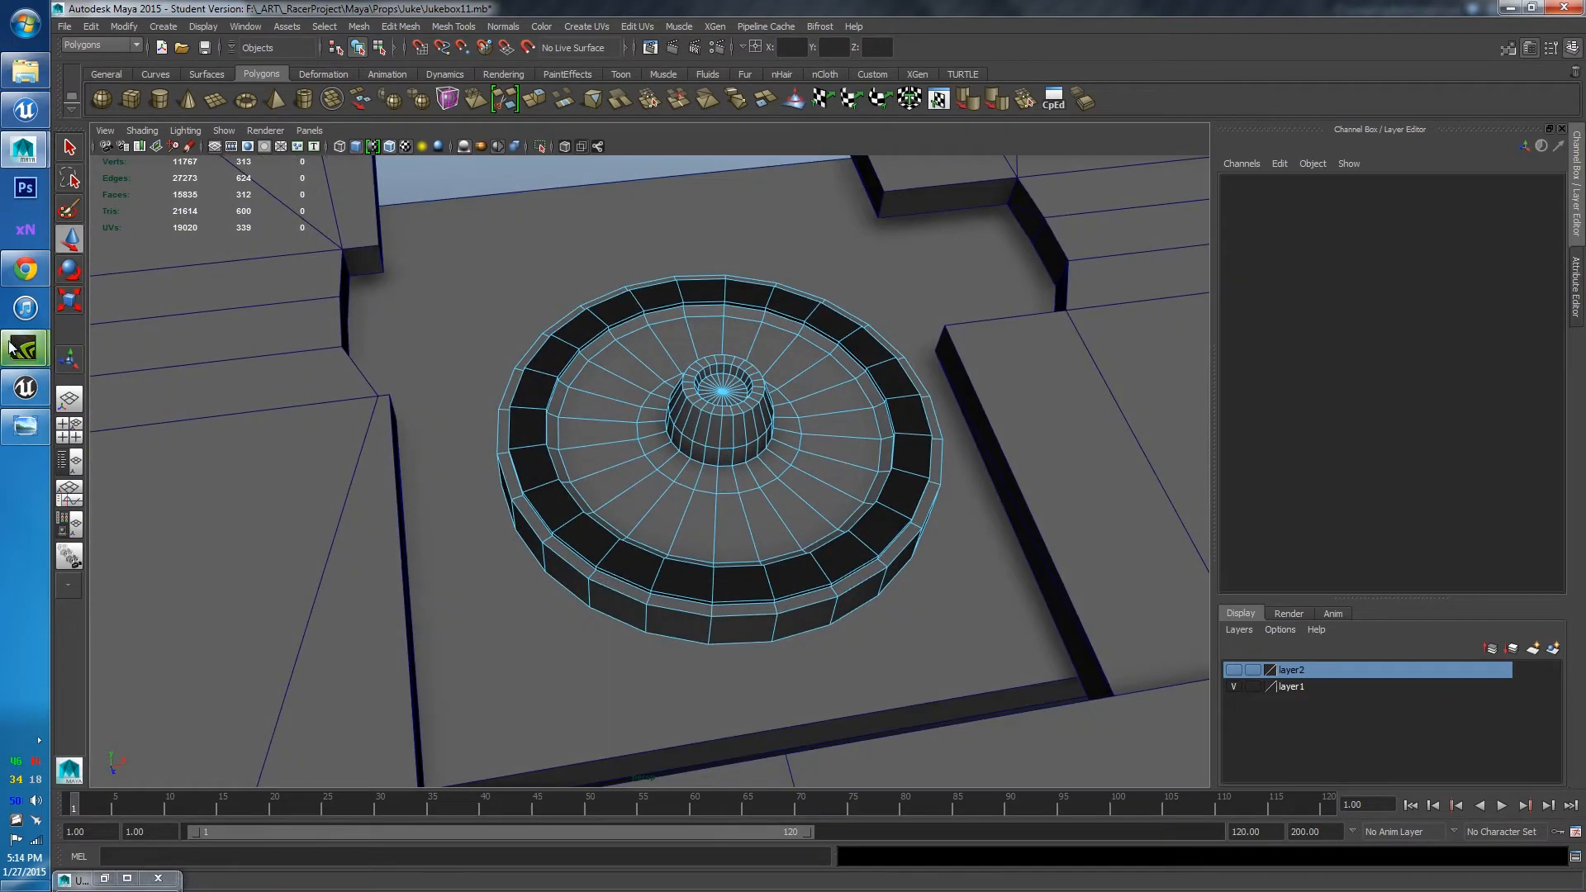
Try to select every face that uses the BlackPlastic material and invert that selection on the VynilSpinner
click(68, 526)
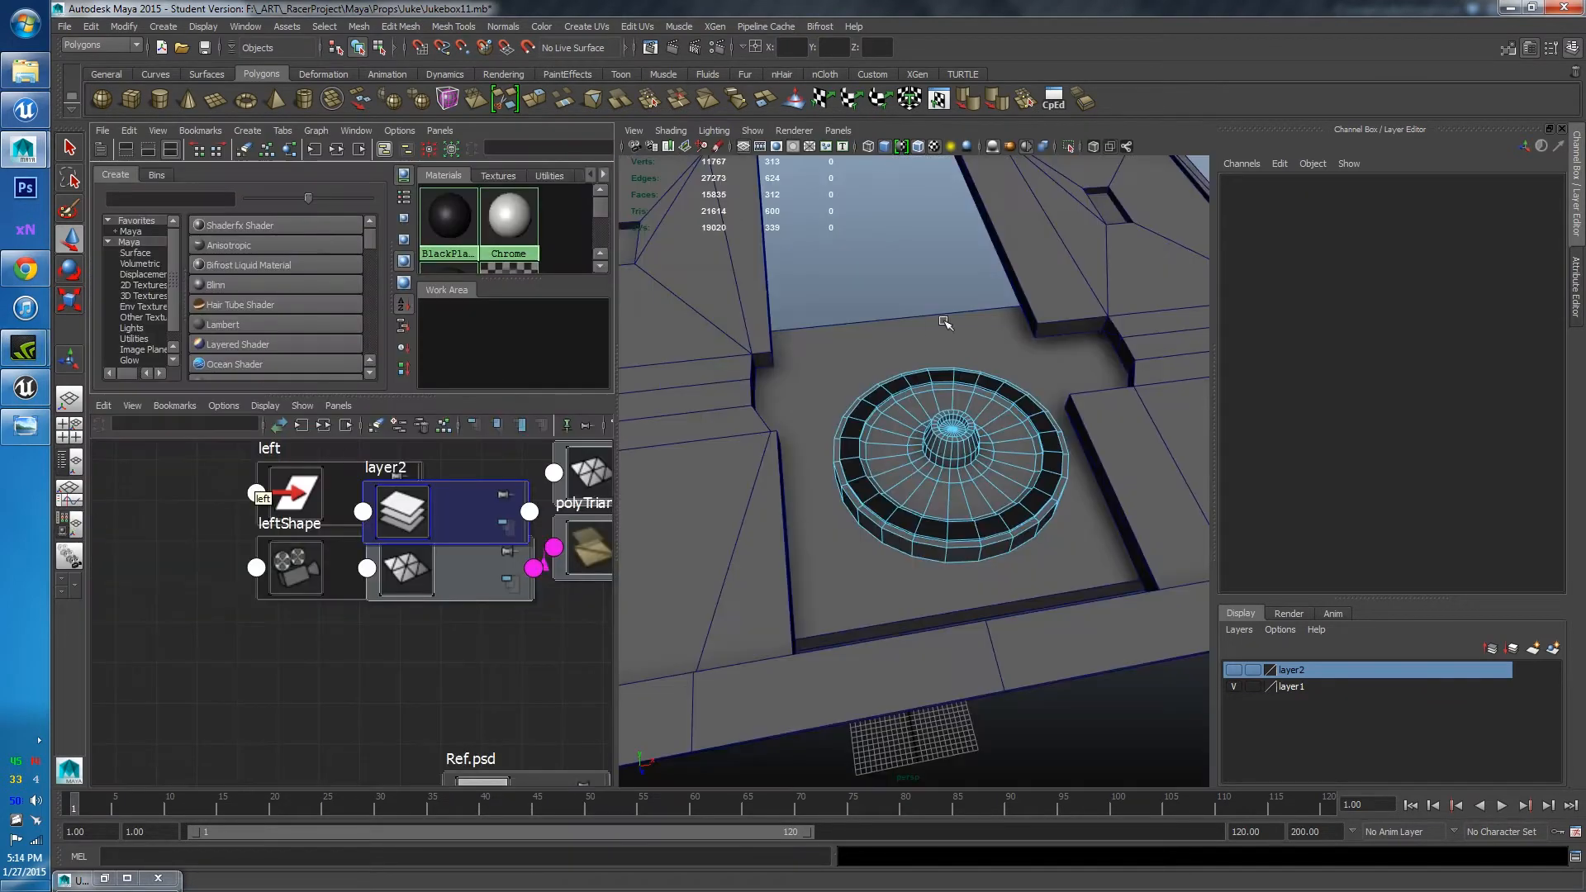
alt+middle_drag(944, 323, 860, 366)
right_click(452, 223)
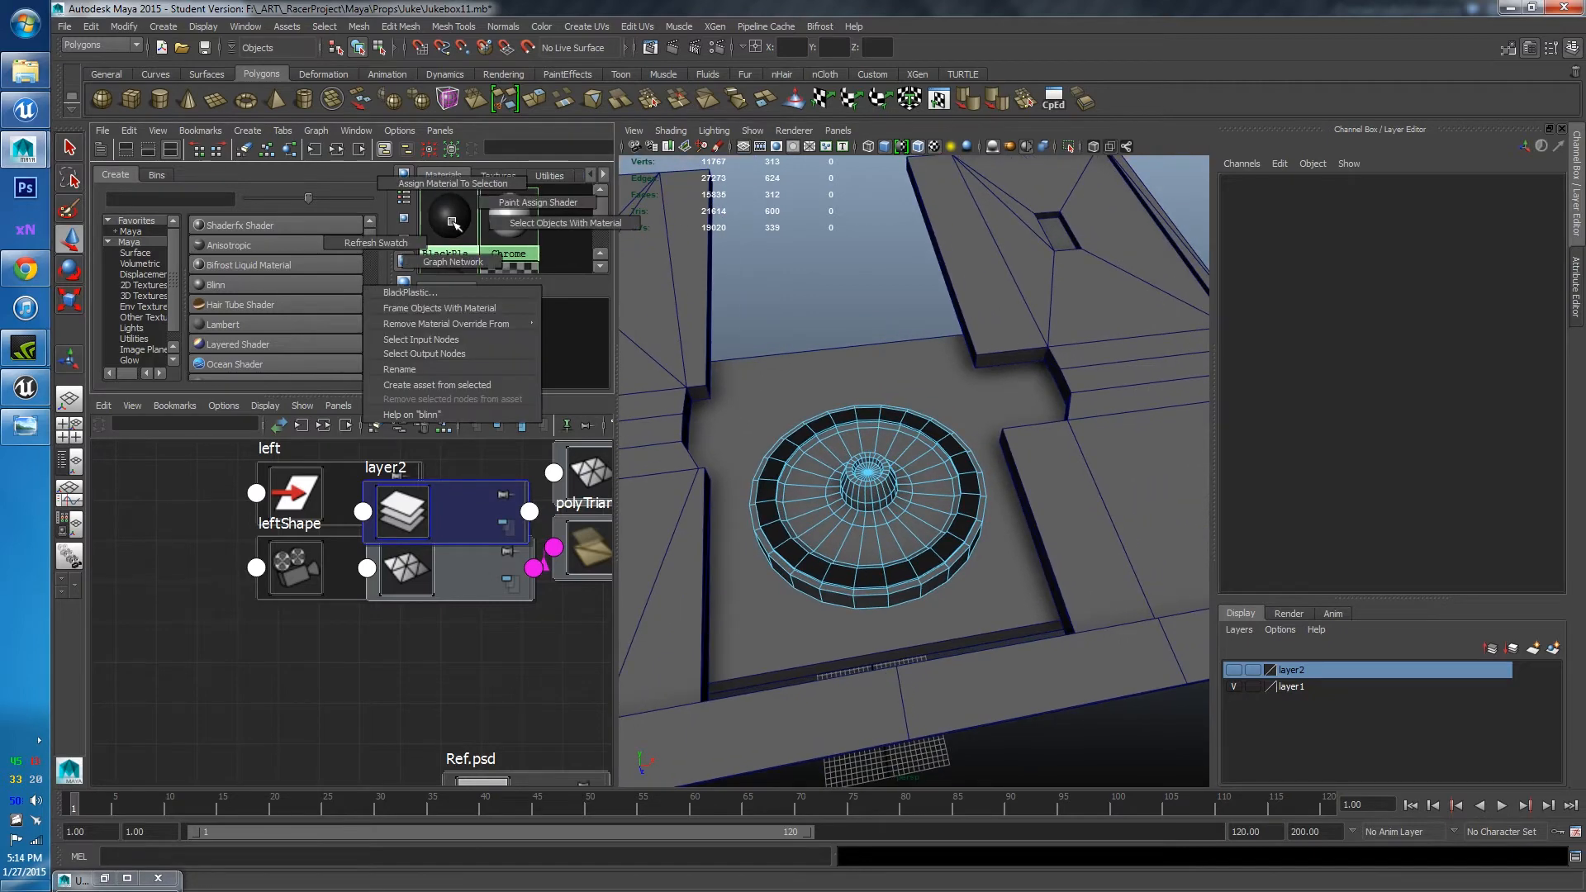
right_drag(452, 222, 549, 221)
alt+drag(812, 439, 763, 437)
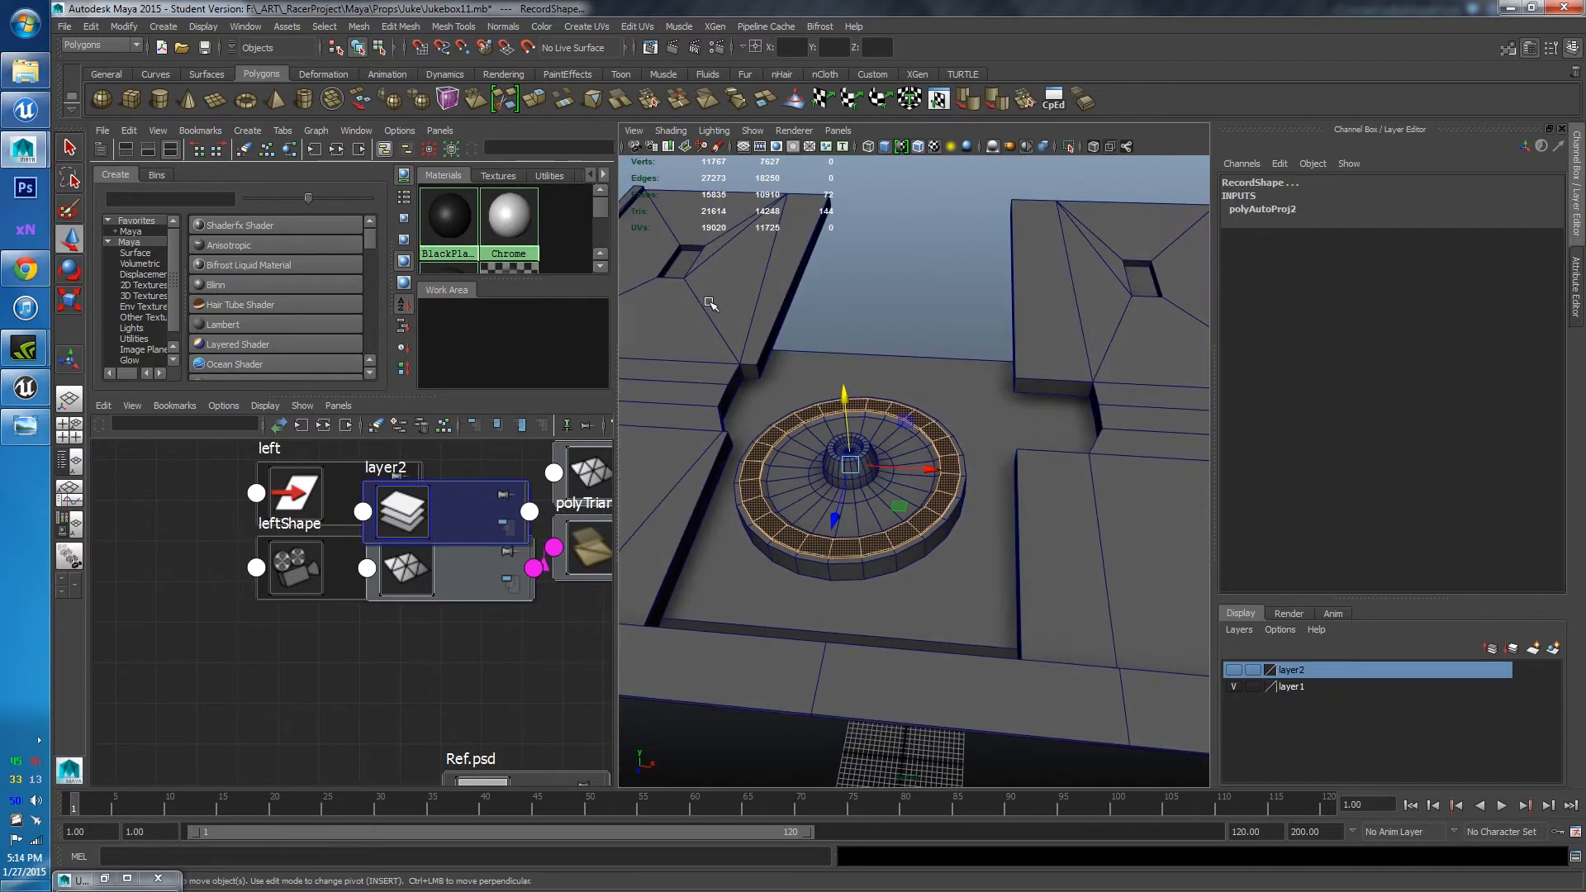
shift+drag(690, 328, 1063, 633)
key(ctrl+z)
key(ctrl+z)
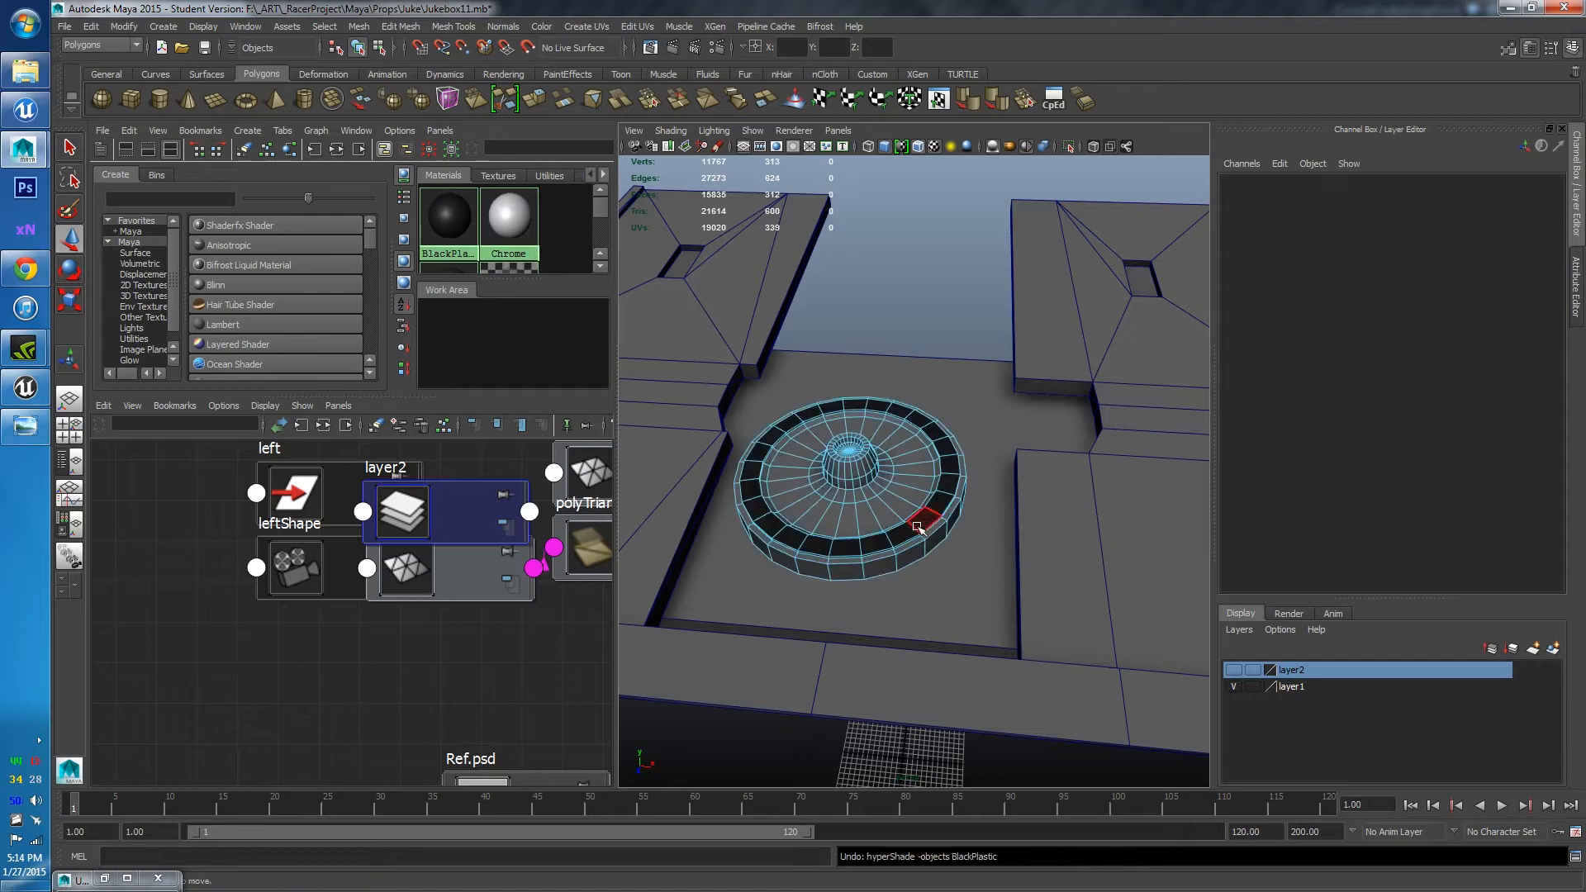
Try selecting by the BlackPlastic material again, then undo that selection
right_drag(752, 487, 756, 496)
right_click(451, 217)
right_drag(451, 217, 555, 220)
key(ctrl+z)
alt+middle_drag(784, 505, 826, 521)
key(space)
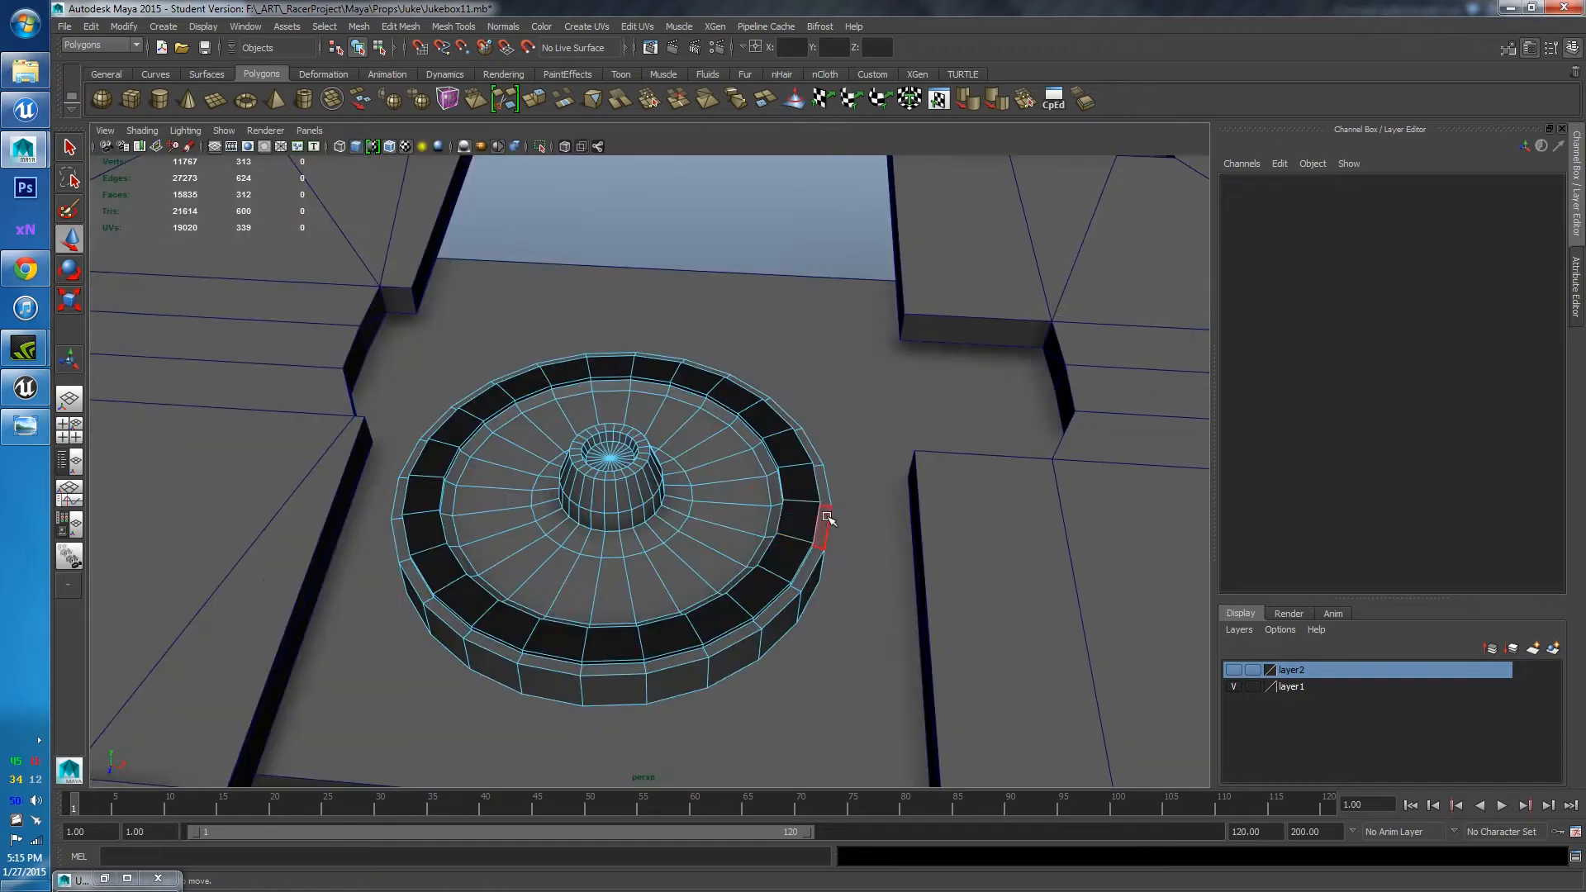
Try to select the thin inner wall face loop of the VynilSpinner's black rim
alt+drag(825, 520, 949, 488)
scroll(813, 512, up, 3)
click(878, 455)
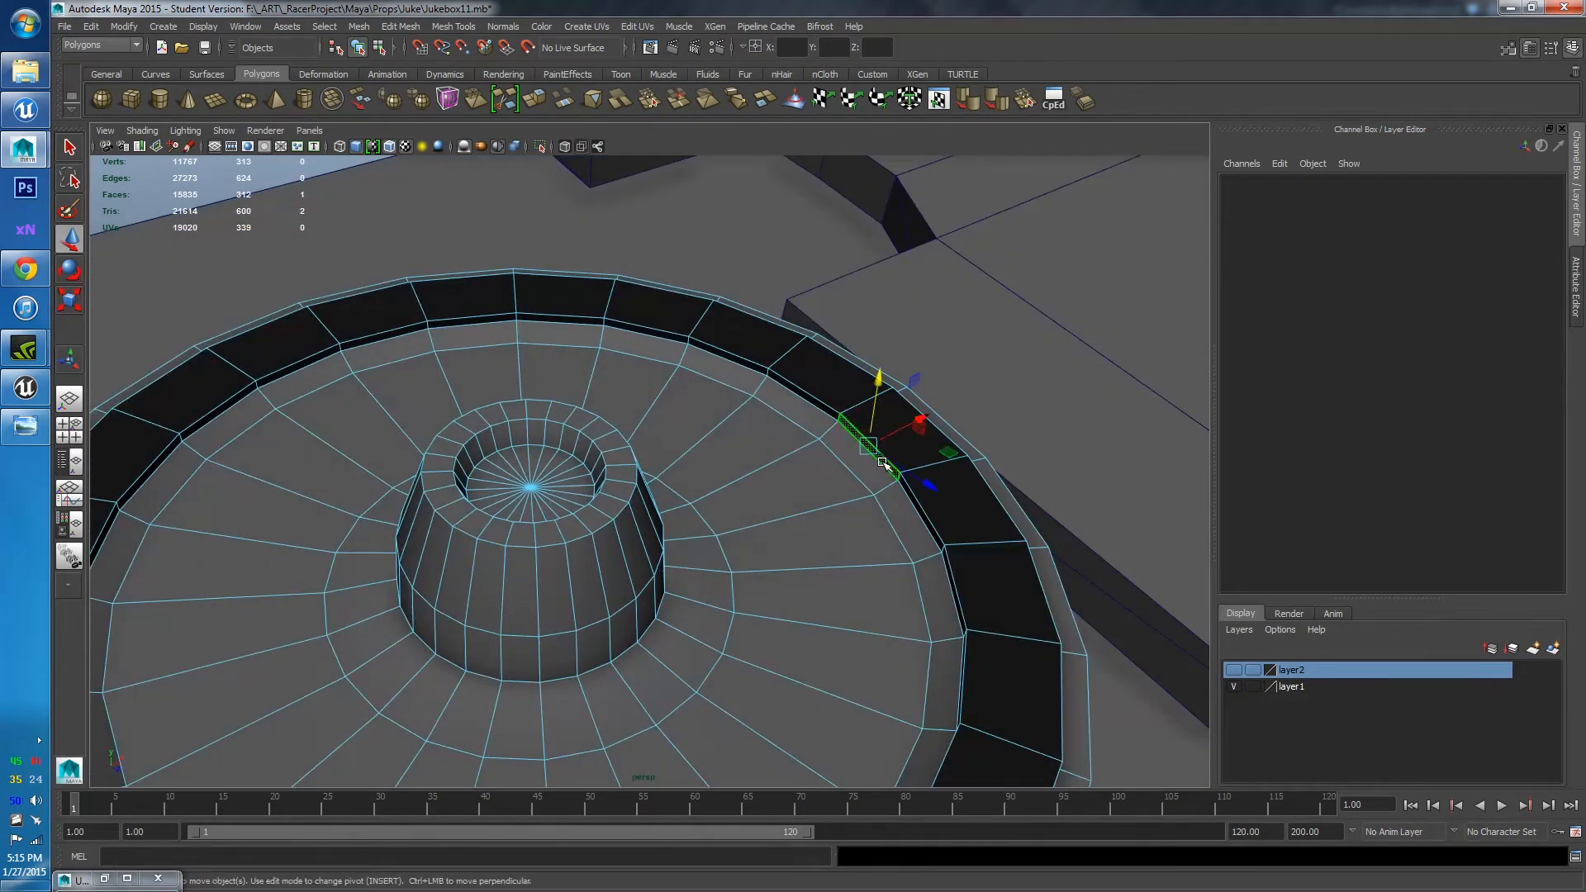
shift+click(816, 409)
key(ctrl+z)
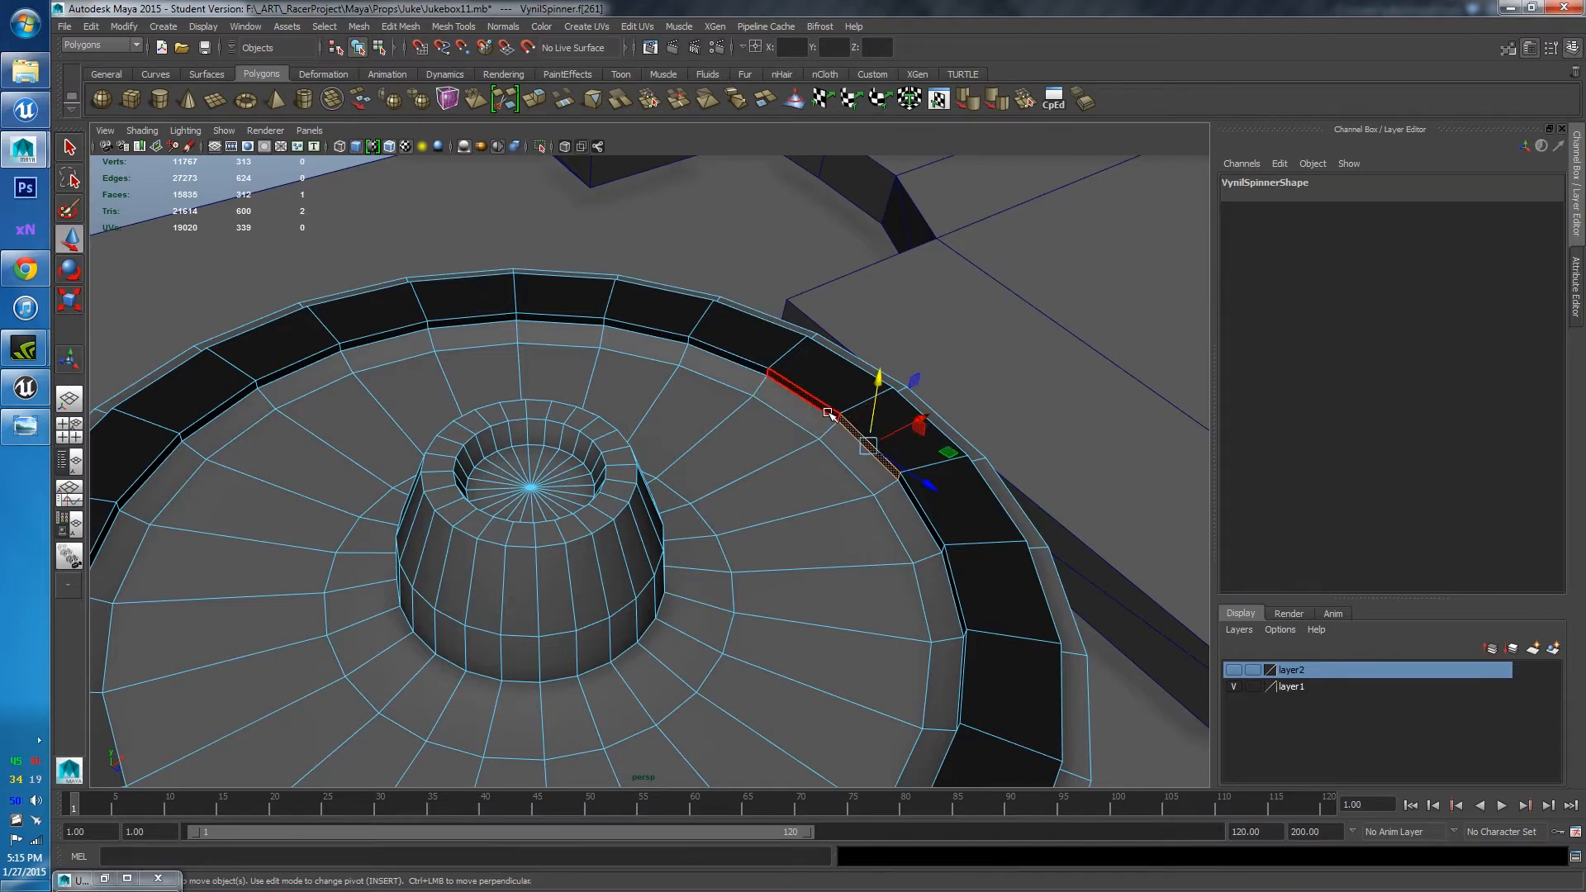
shift+click(827, 412)
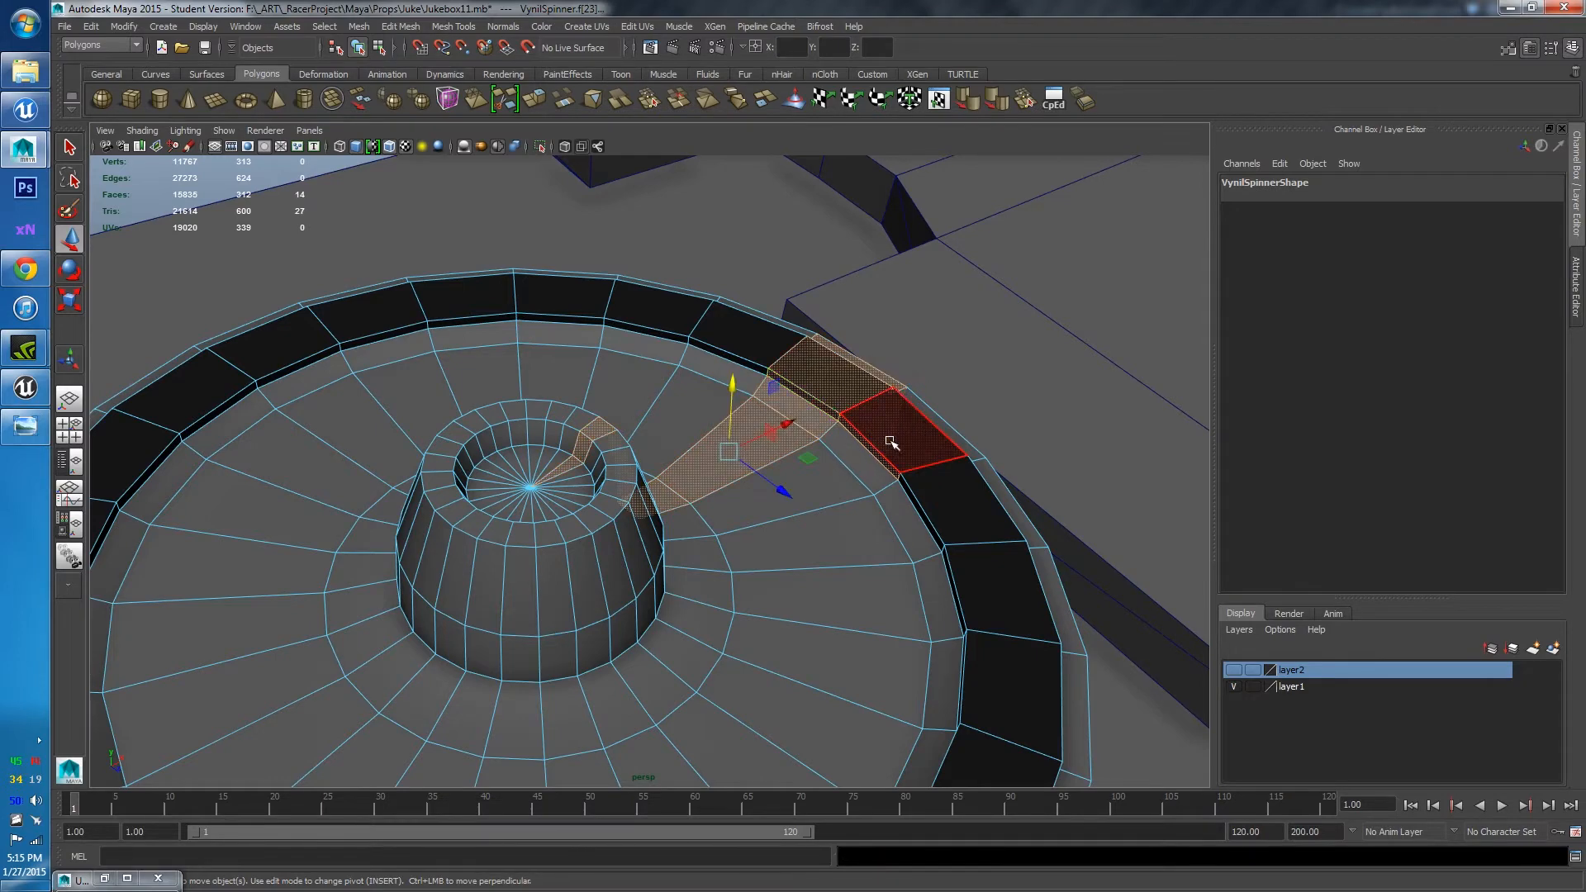
shift+click(910, 499)
double_click(925, 523)
click(953, 568)
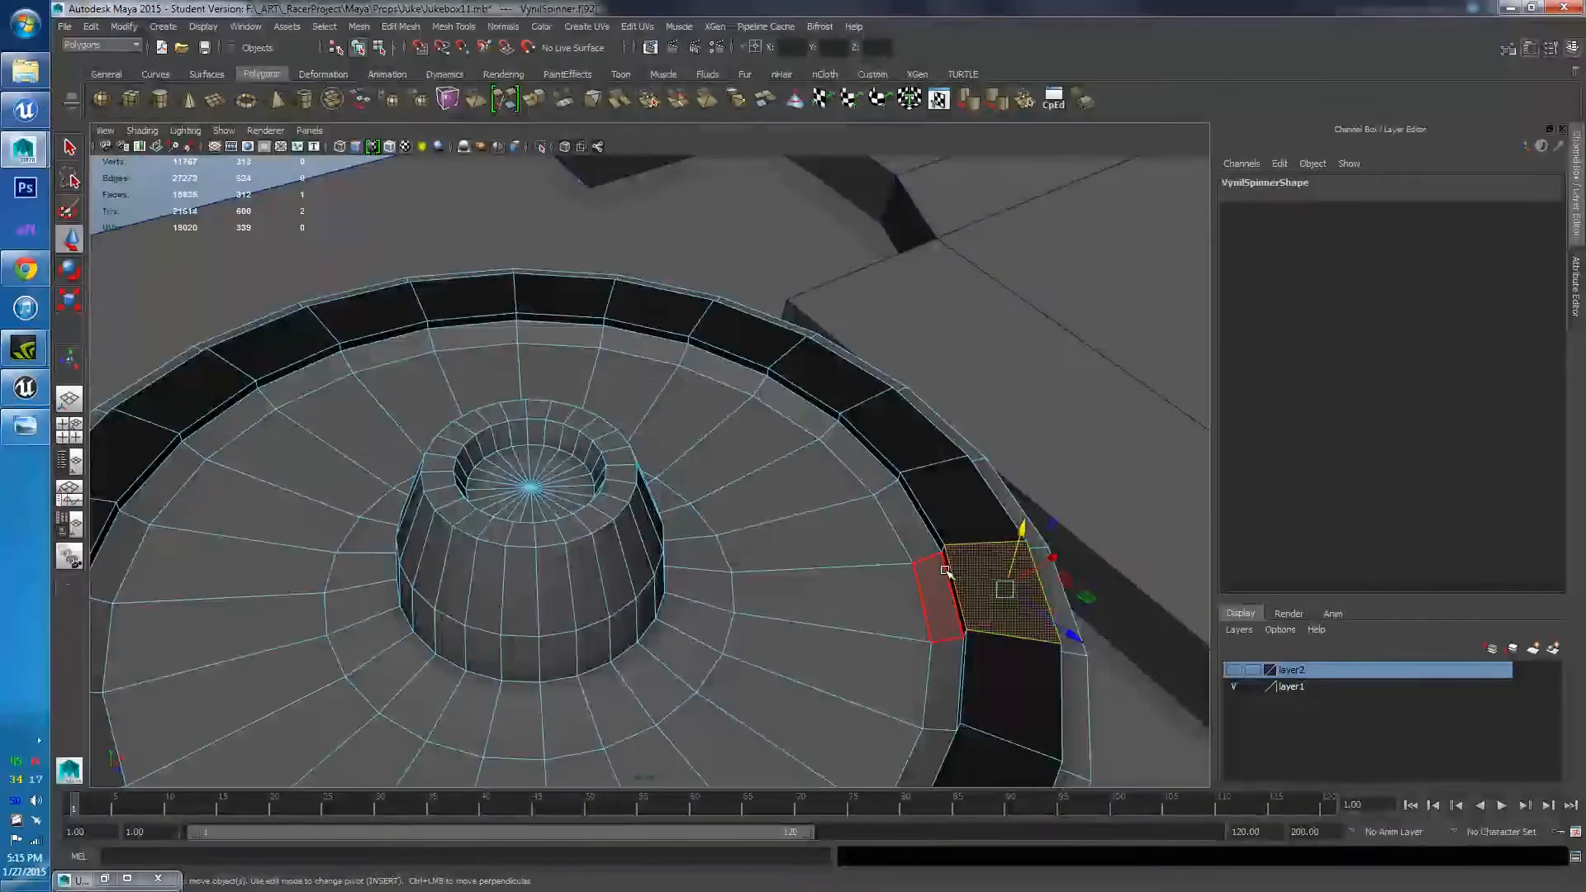
click(947, 569)
click(933, 522)
Select the inner wall face loop and the flat top ring of the VynilSpinner's black rim
scroll(934, 522, up, 5)
alt+middle_drag(918, 521, 801, 518)
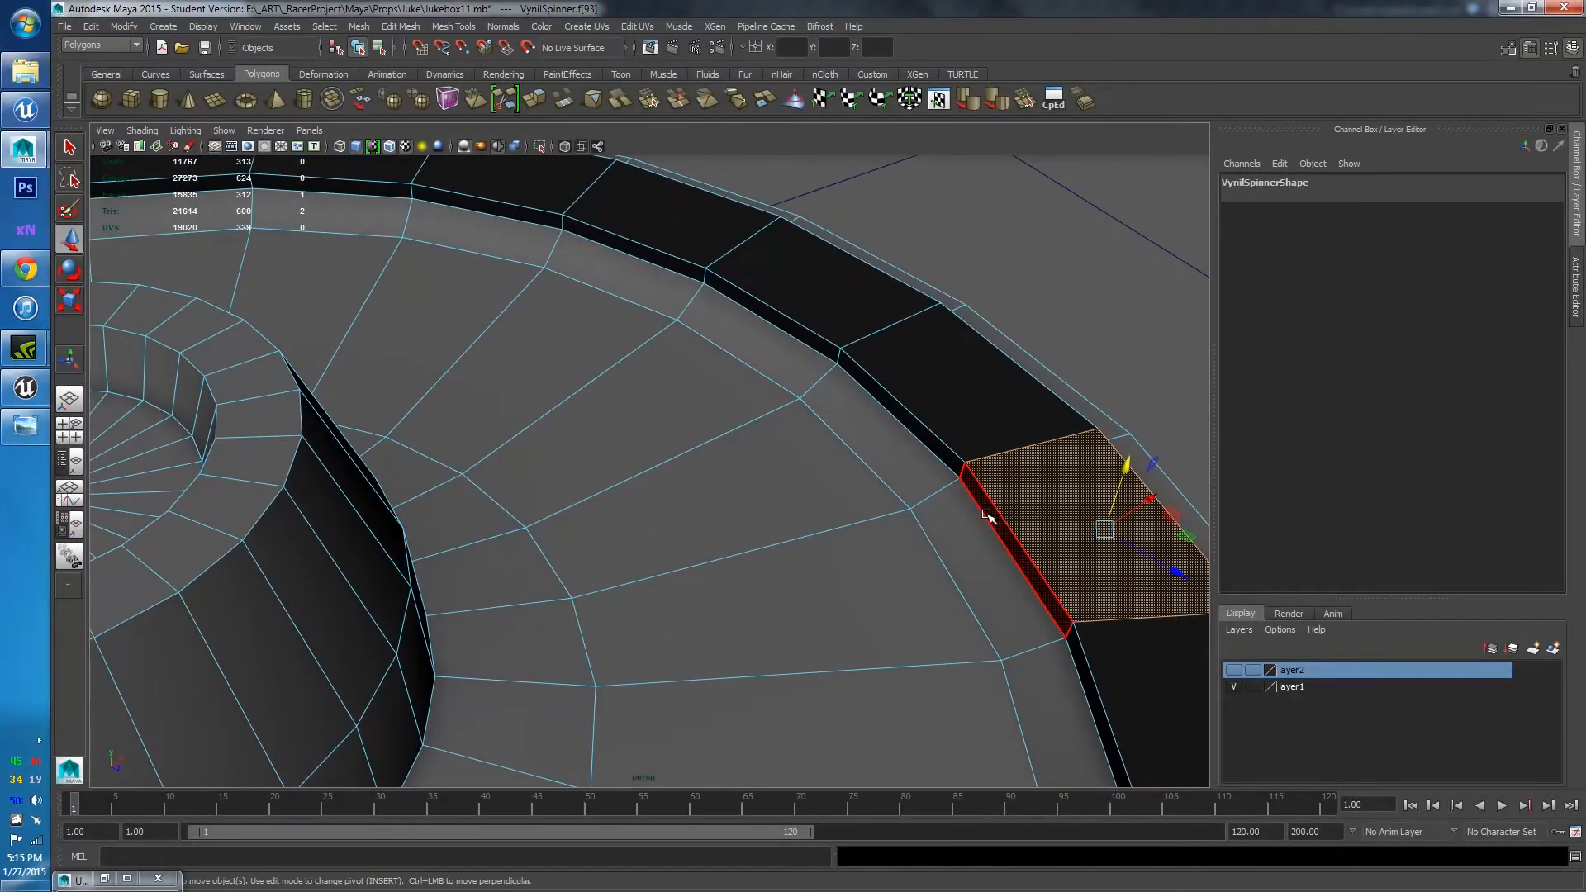
click(990, 518)
shift+double_click(926, 438)
shift+double_click(962, 438)
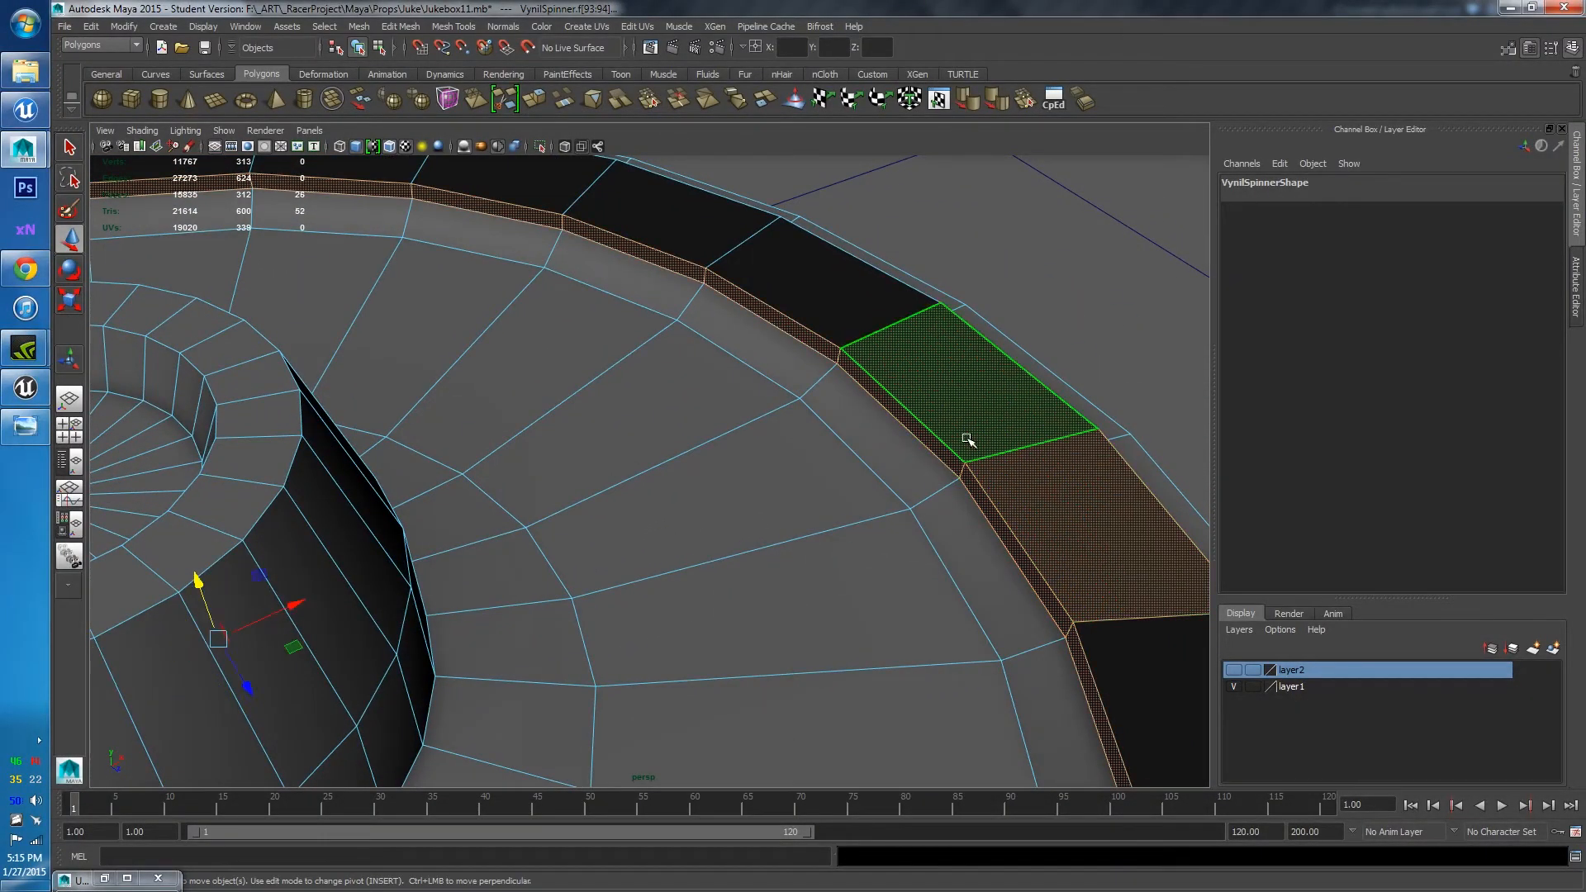
Add the thin outer face loop of the black rim and invert the face selection on the VynilSpinner
alt+drag(965, 443, 407, 430)
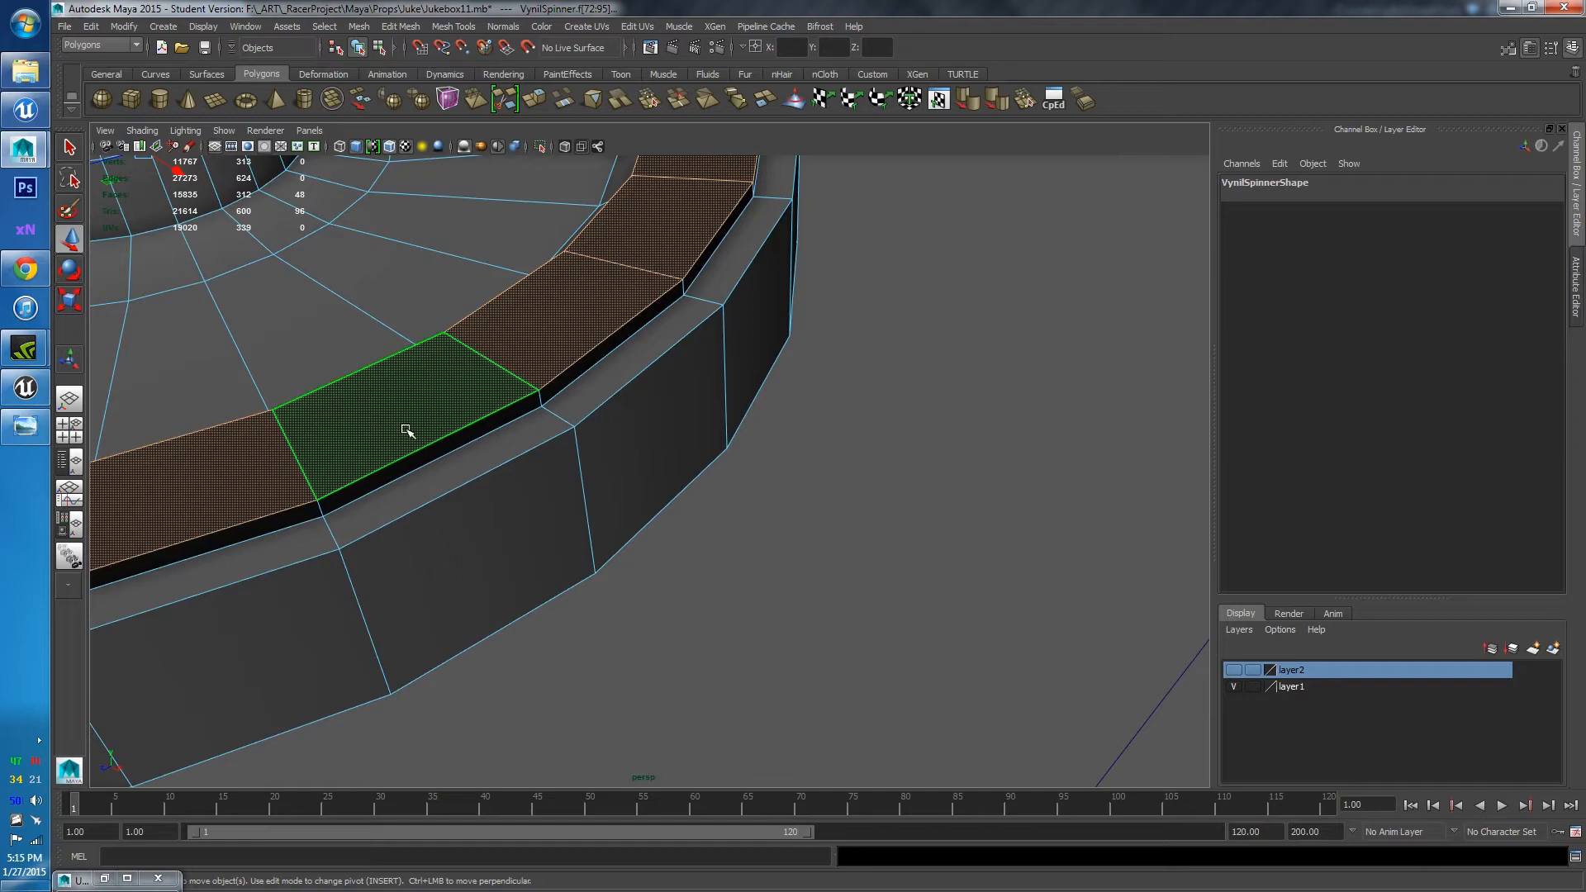
shift+double_click(548, 398)
alt+drag(549, 399, 660, 465)
scroll(660, 464, down, 3)
alt+middle_drag(659, 465, 851, 436)
scroll(589, 401, down, 4)
key(ctrl+shift+i)
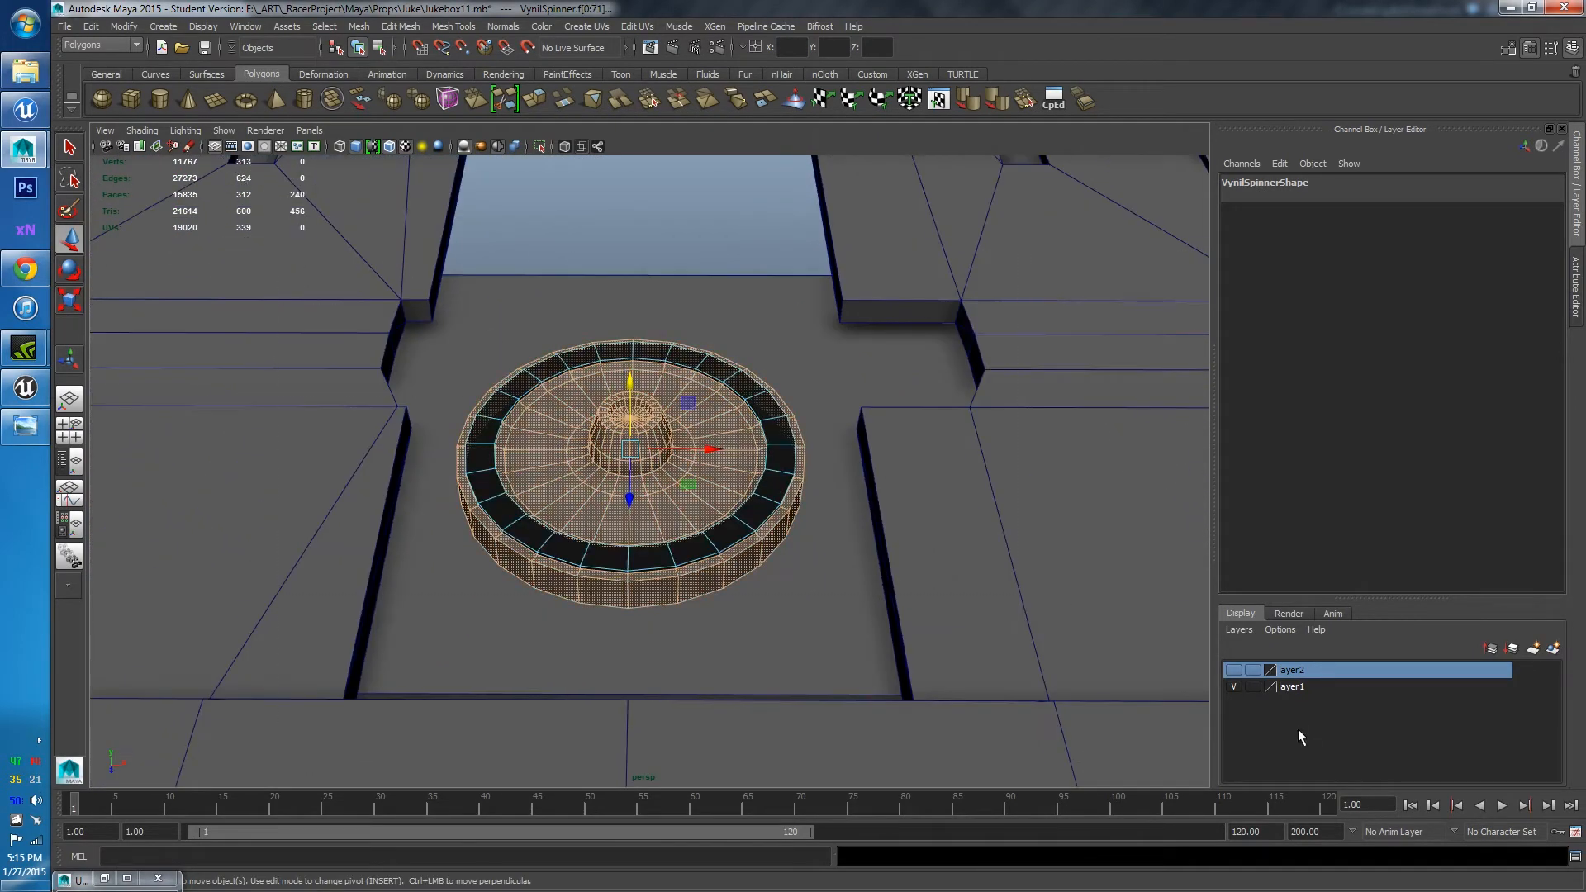
alt+drag(890, 661, 159, 471)
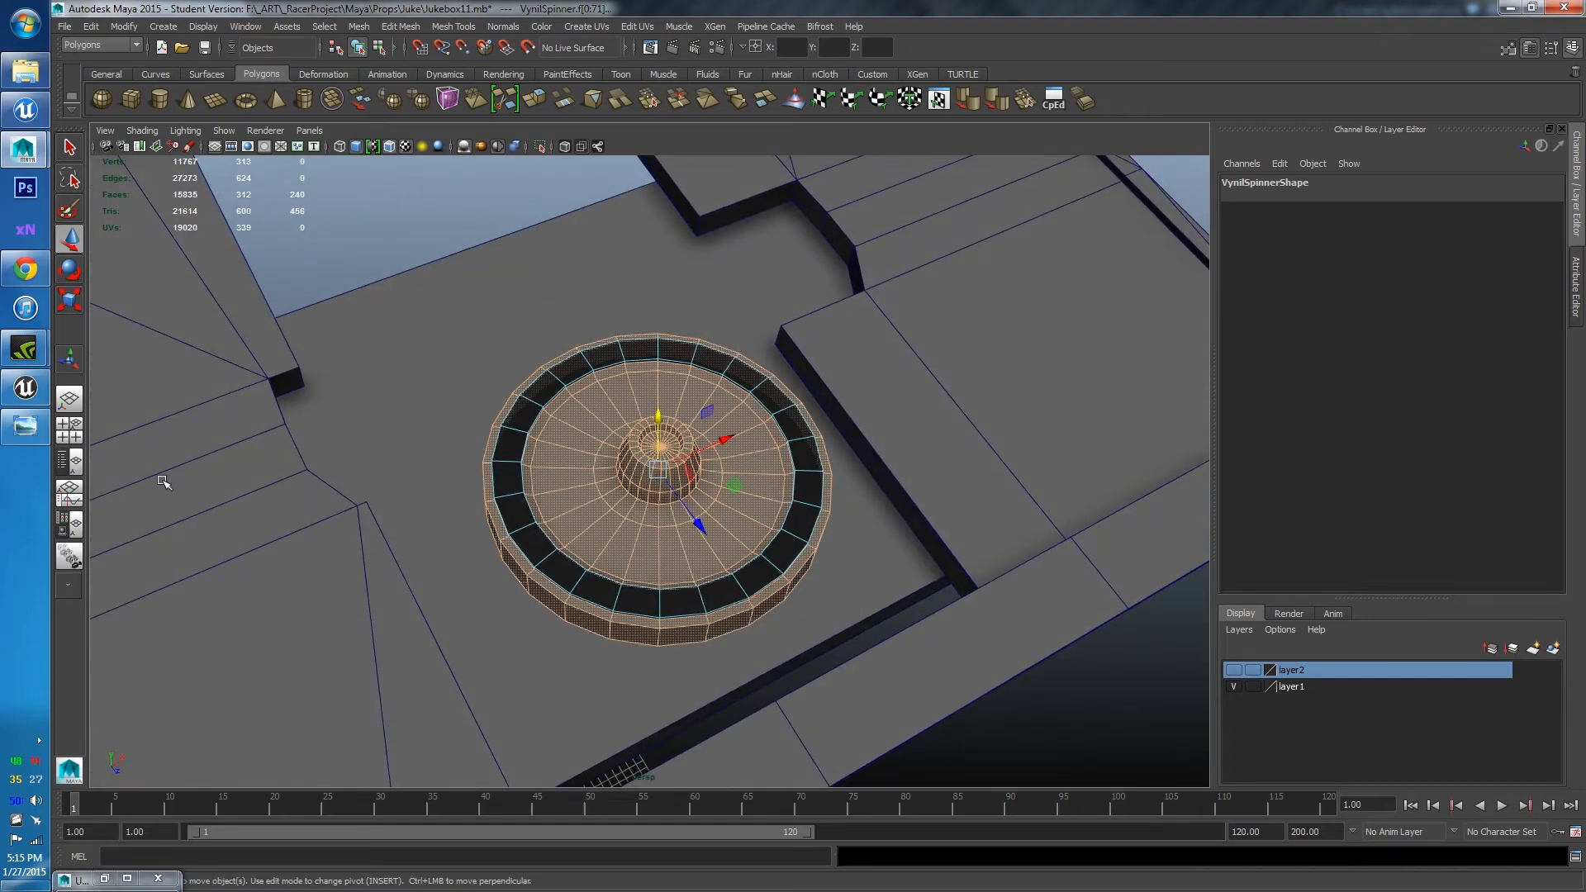
Assign the teal blinn3 material to the selected VynilSpinner faces and clear the selection
click(69, 524)
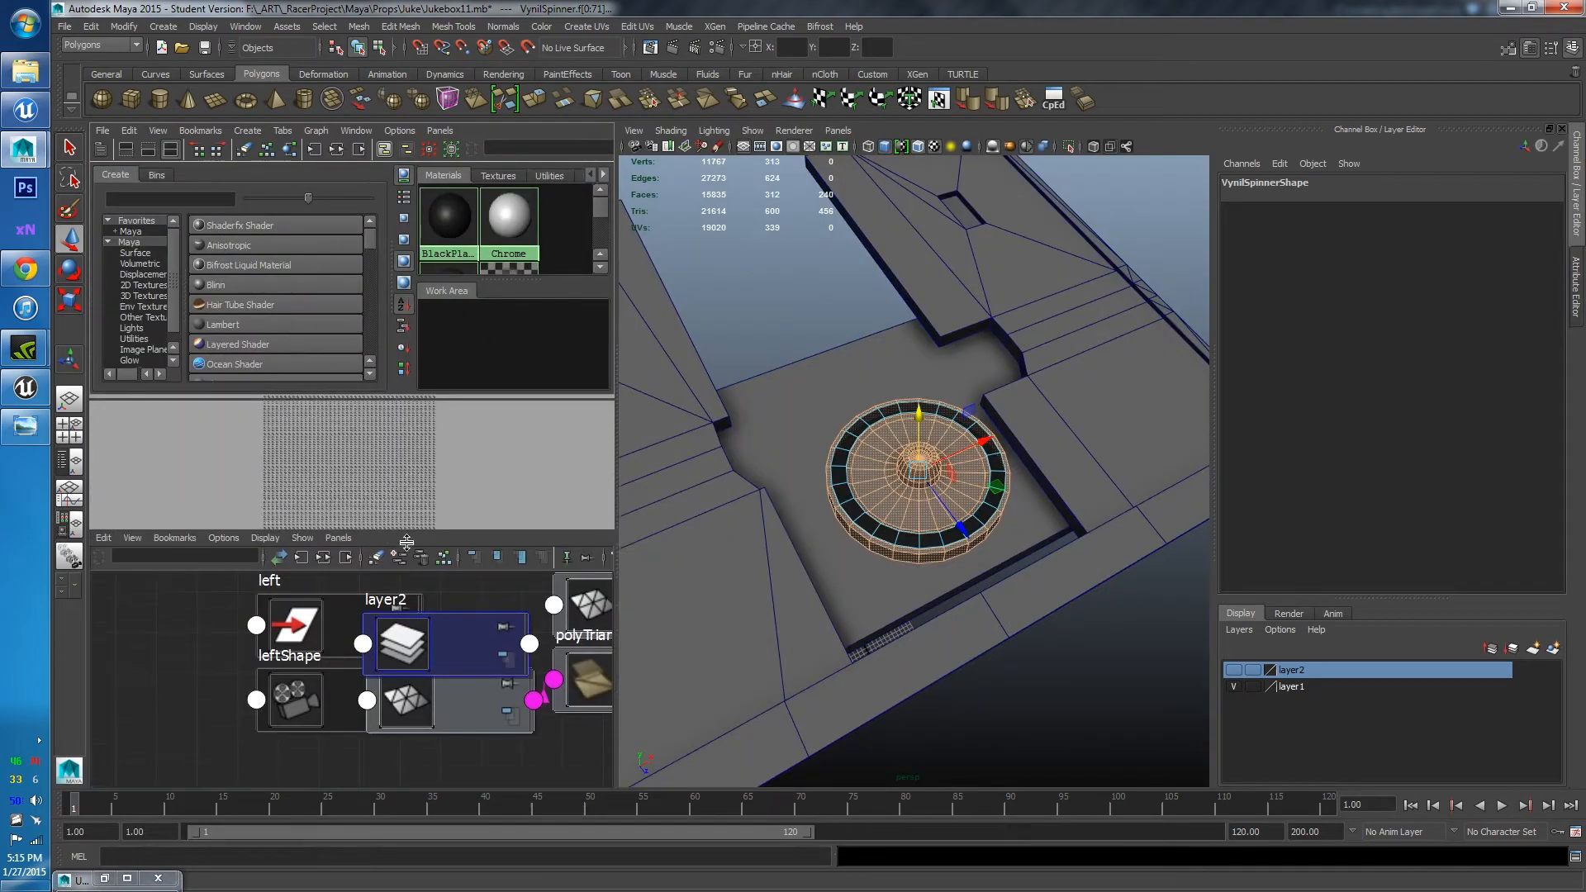
right_drag(467, 349, 464, 310)
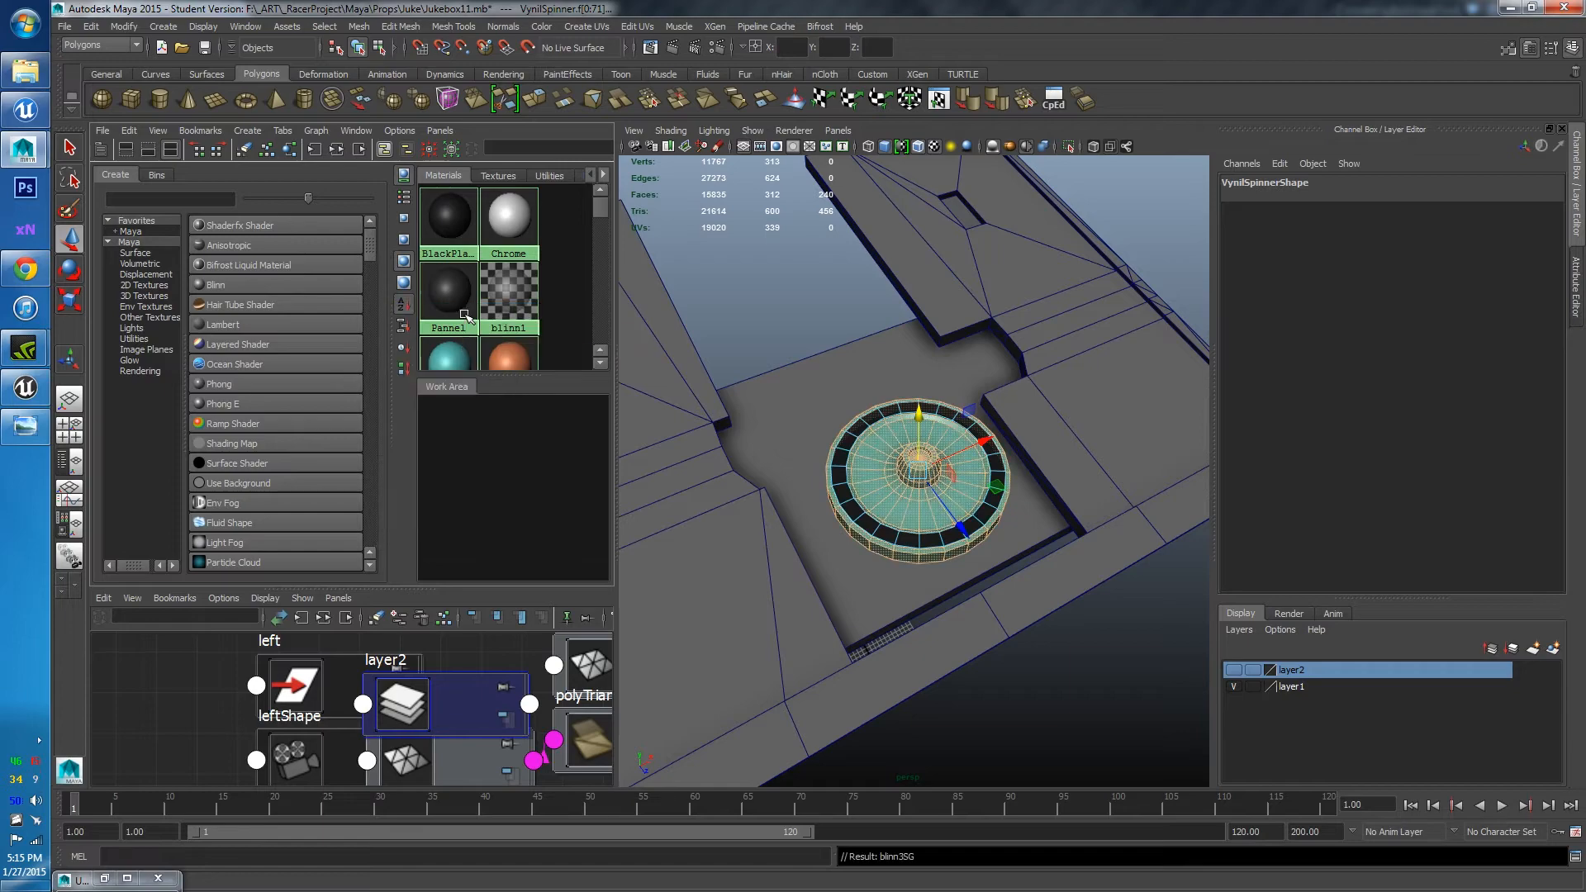
alt+drag(1006, 371, 884, 405)
click(914, 330)
Select the VynilSpinner's raised central hub faces, leaving out the flat ring around its base
alt+right_drag(884, 404, 938, 463)
alt+drag(938, 463, 897, 380)
alt+middle_drag(896, 380, 897, 414)
alt+drag(897, 414, 901, 471)
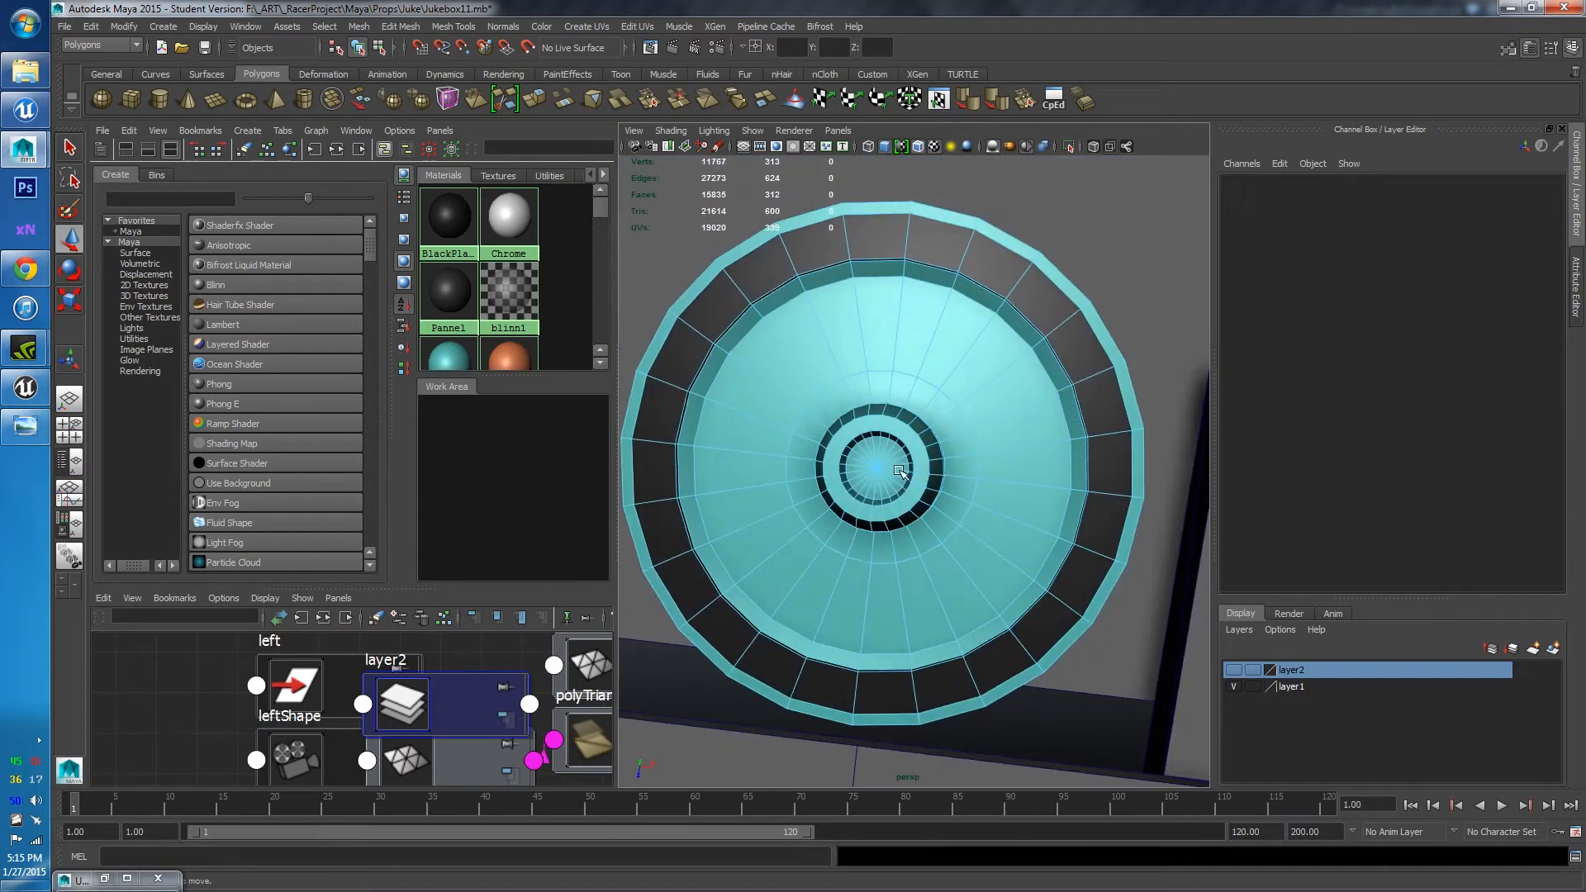
drag(945, 535, 965, 514)
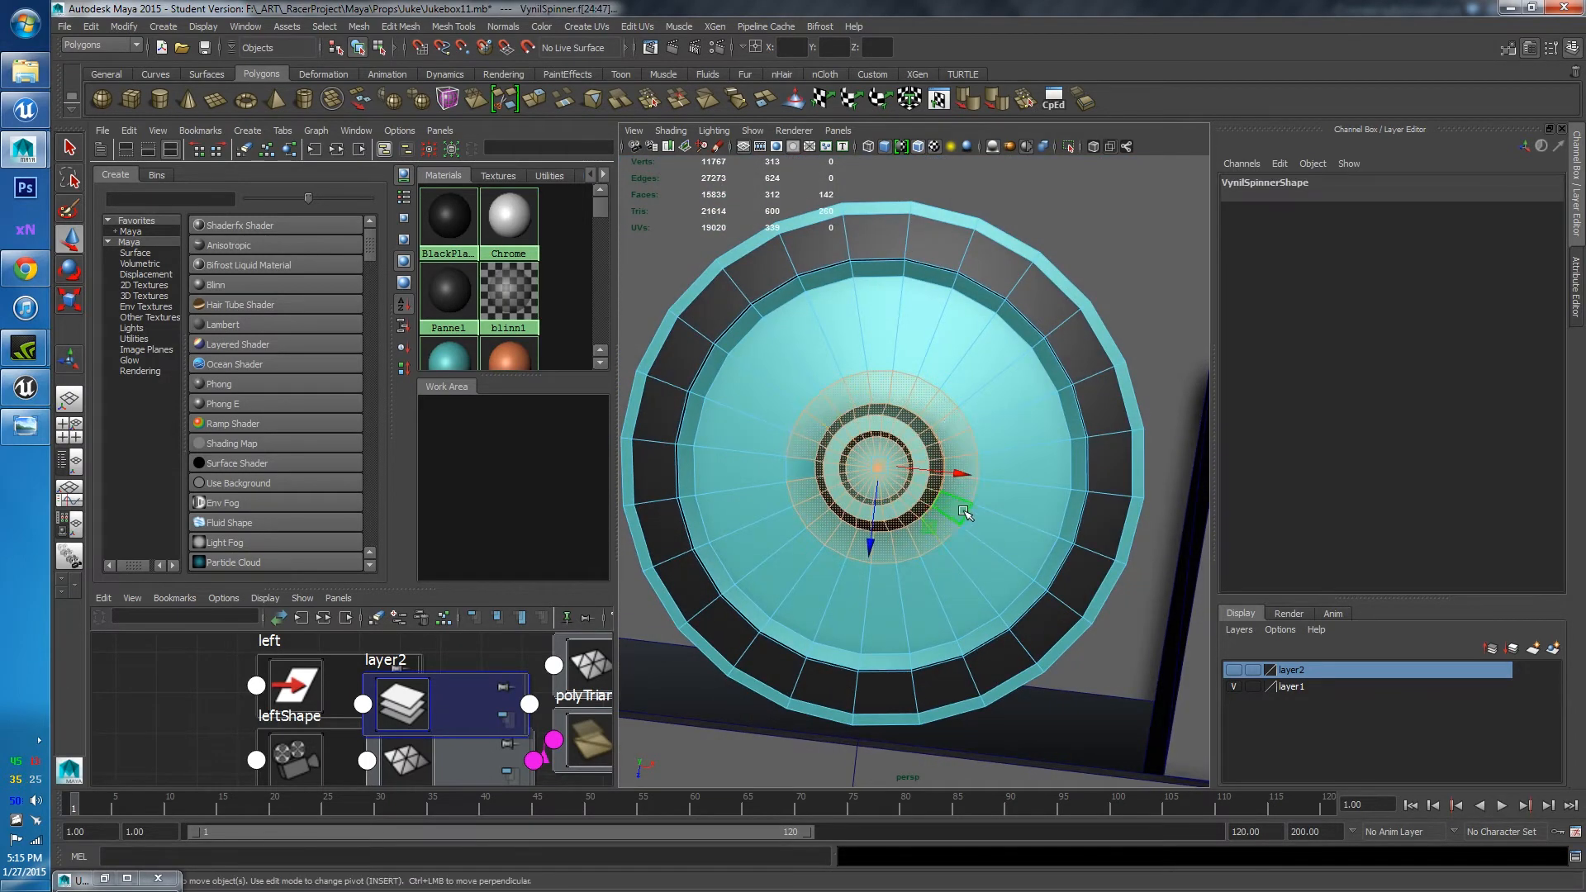
ctrl+double_click(948, 532)
alt+drag(886, 574, 910, 464)
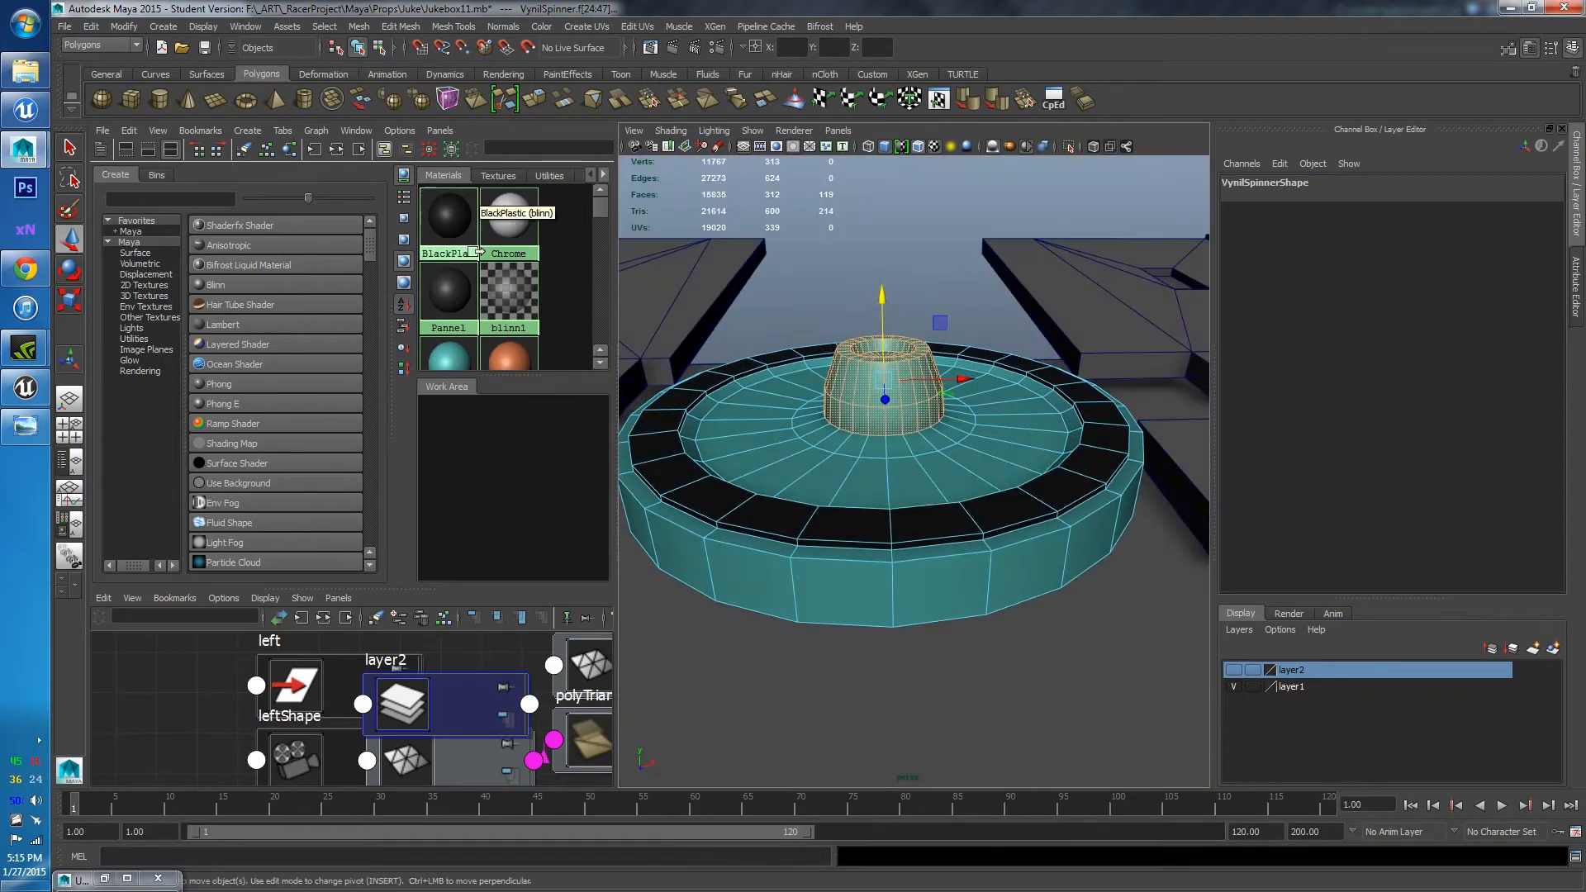
Assign the Metal material to the selected hub faces, clear the selection and return to object mode
scroll(523, 287, down, 2)
scroll(522, 287, down, 3)
scroll(522, 285, up, 1)
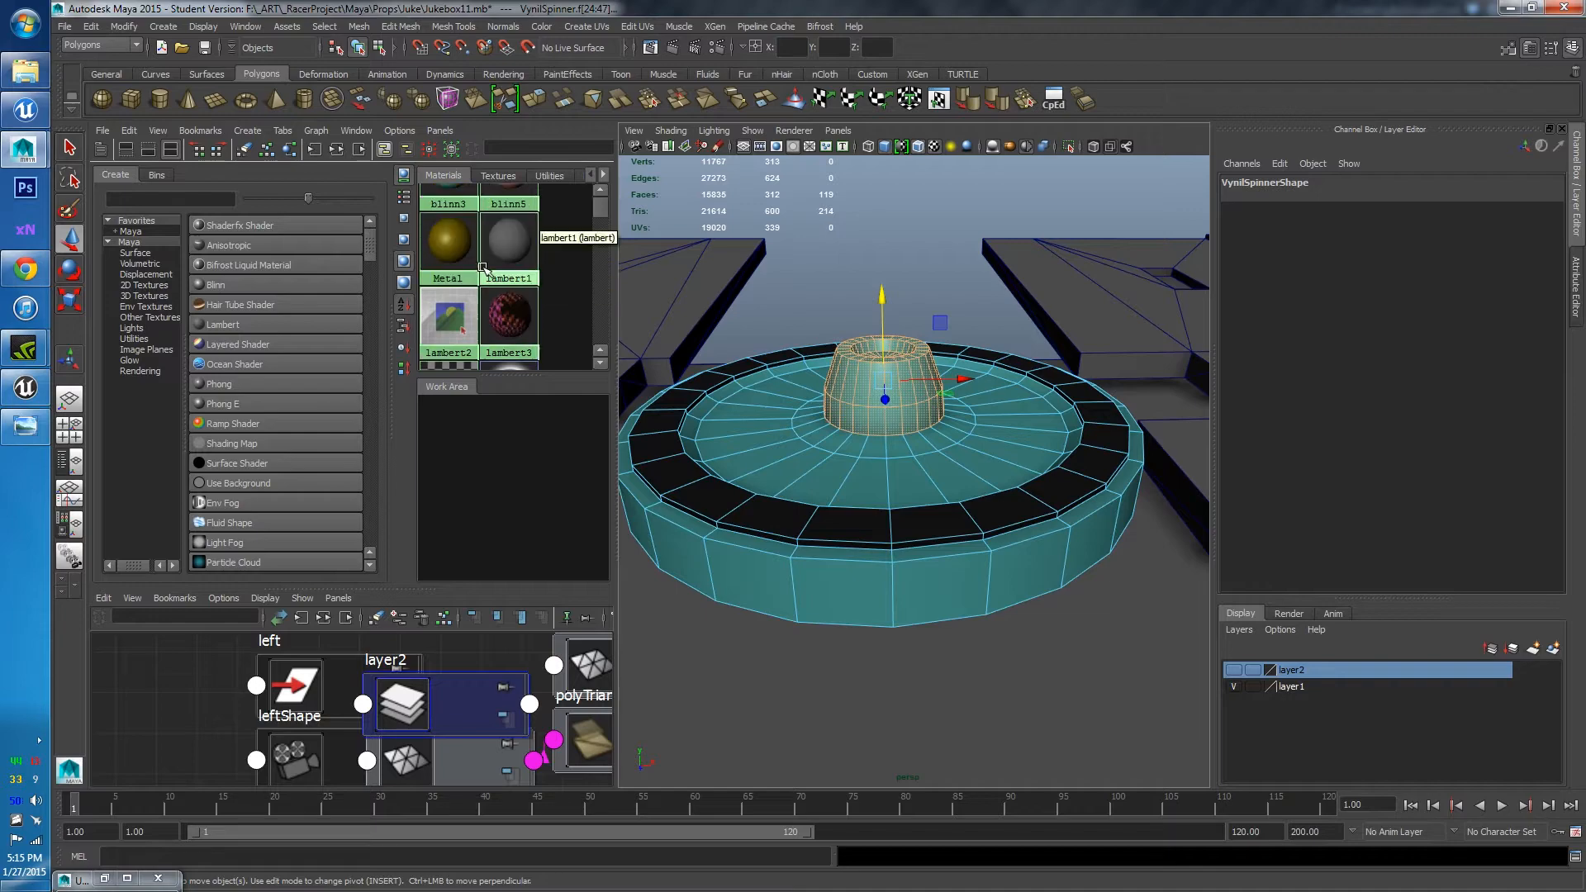
right_drag(460, 242, 463, 204)
click(938, 220)
alt+drag(939, 240, 915, 364)
key(space)
scroll(814, 450, down, 3)
right_drag(784, 367, 854, 346)
scroll(950, 339, down, 3)
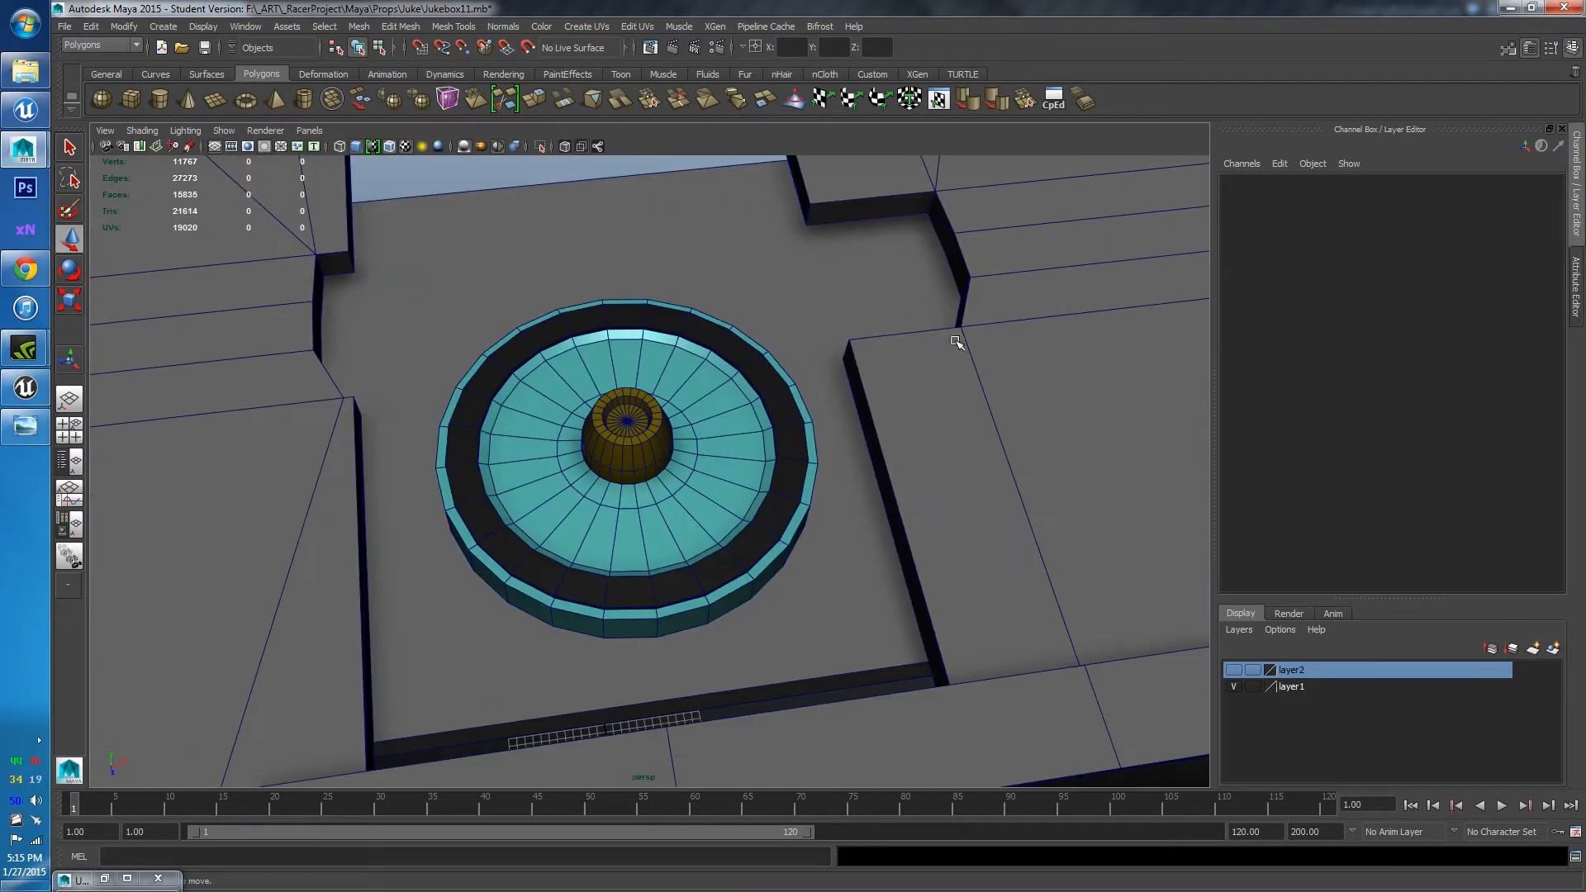
Select the single teal face left at the base of the VynilSpinner's hub
alt+drag(951, 393, 977, 334)
alt+drag(681, 345, 790, 361)
scroll(711, 400, up, 3)
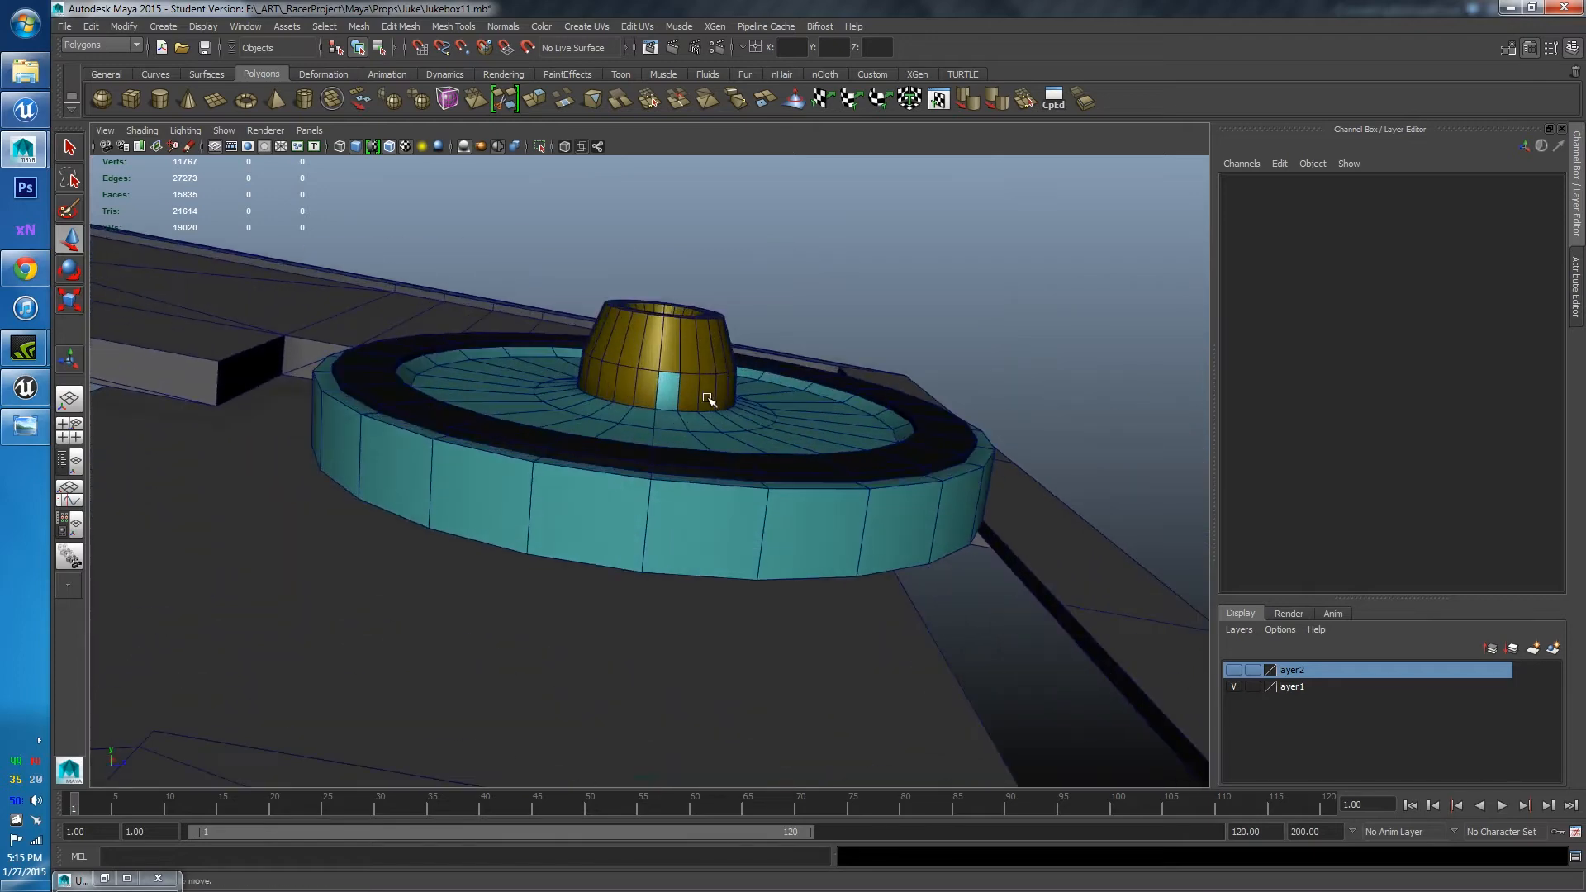
alt+drag(712, 400, 666, 463)
scroll(666, 463, up, 3)
right_click(666, 463)
right_drag(667, 462, 667, 499)
click(660, 473)
alt+drag(660, 479, 695, 551)
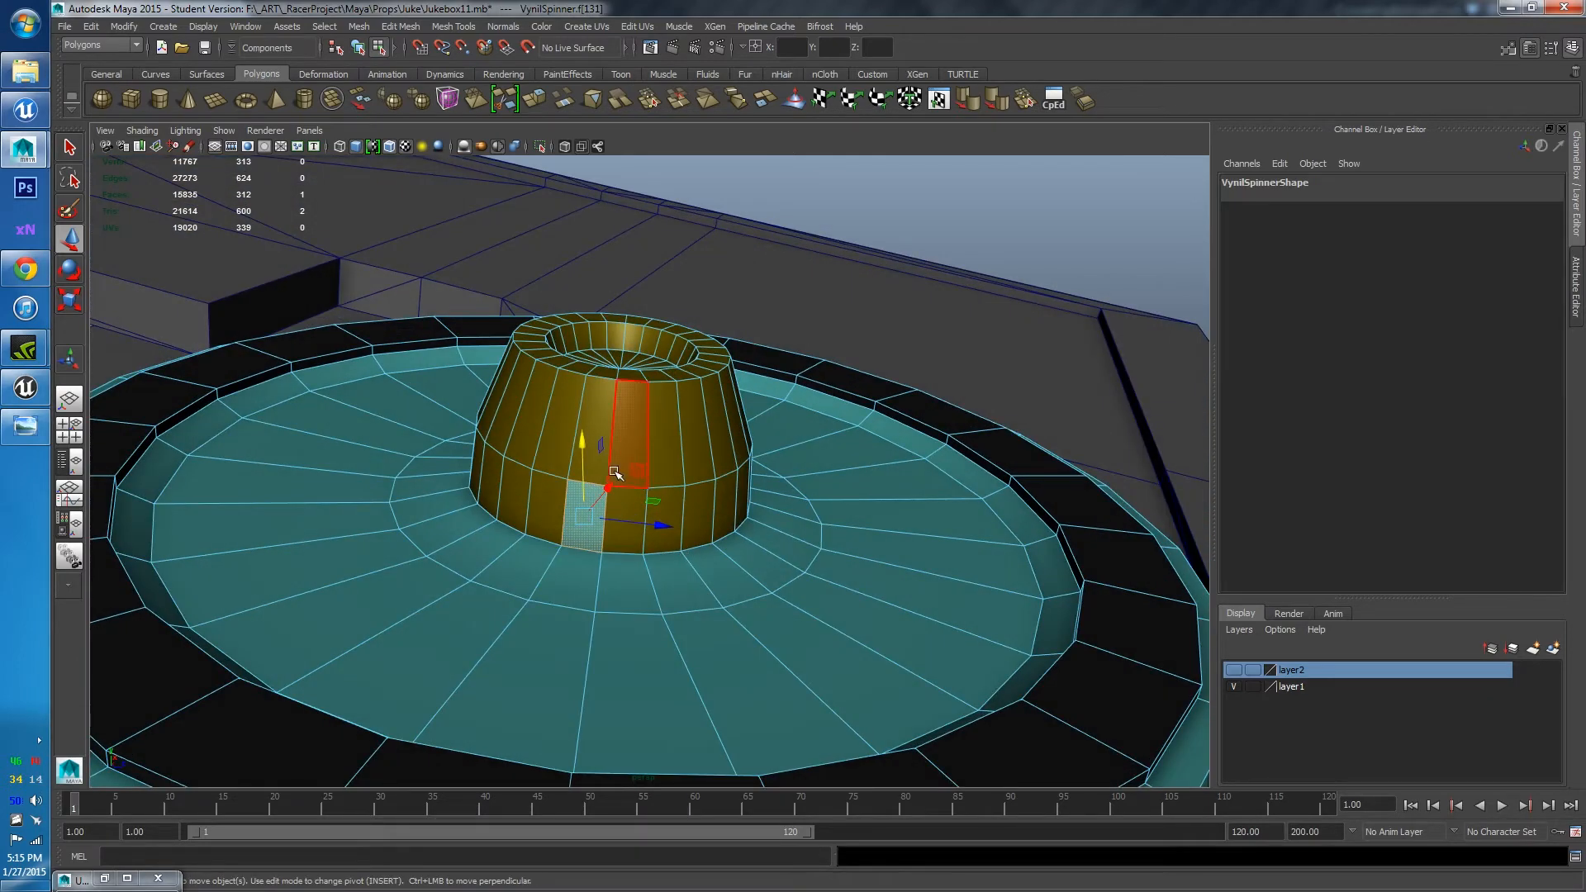
Assign the Metal material to the selected hub base face and clear the selection
key(space)
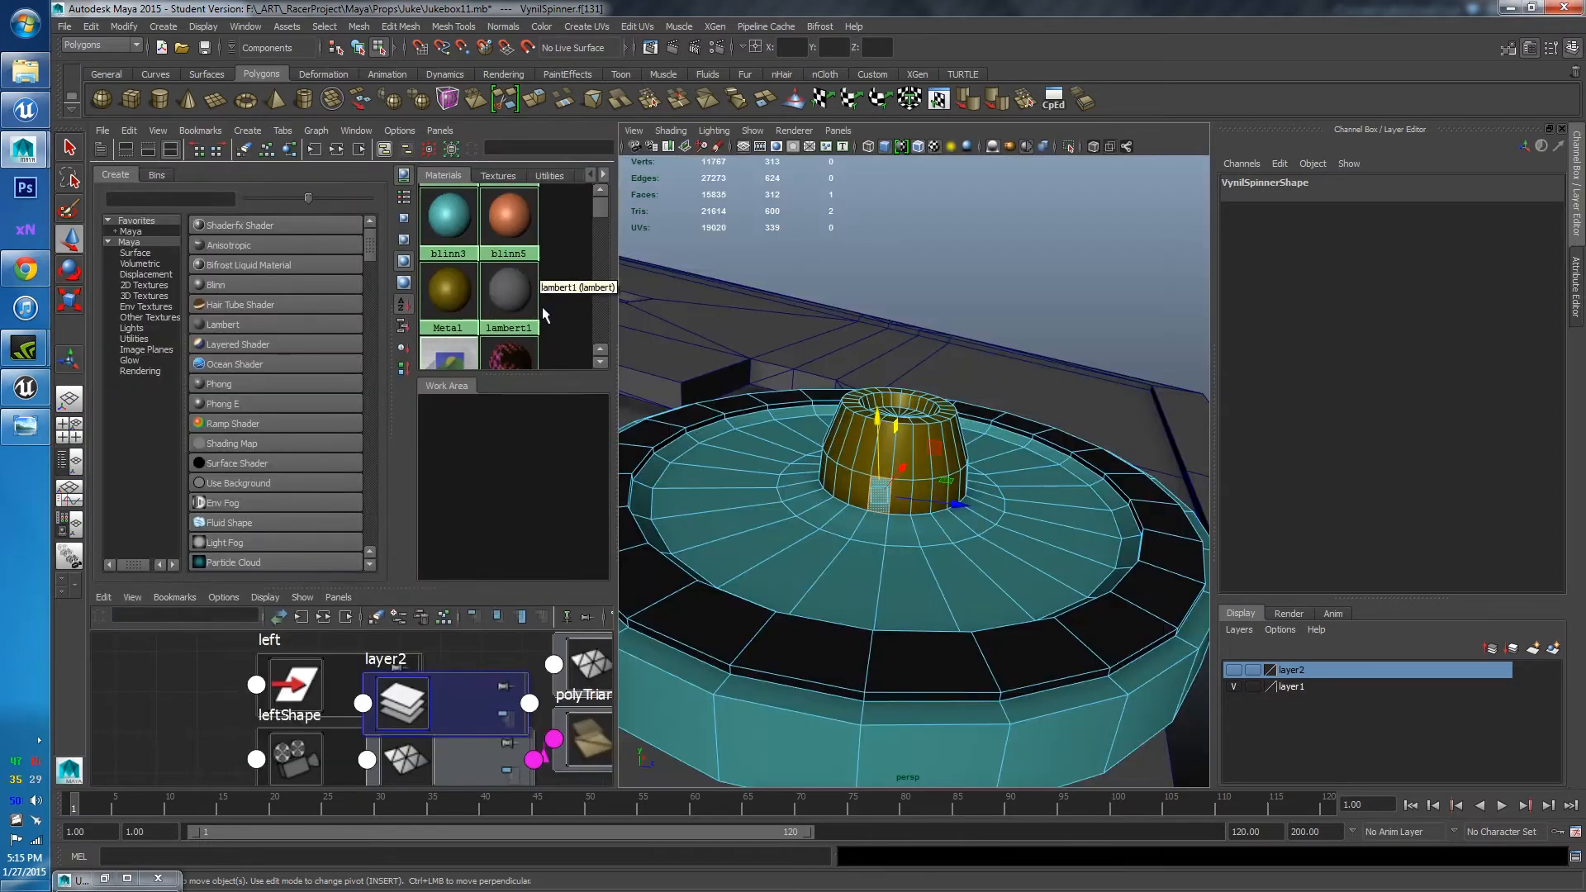
right_drag(467, 302, 466, 266)
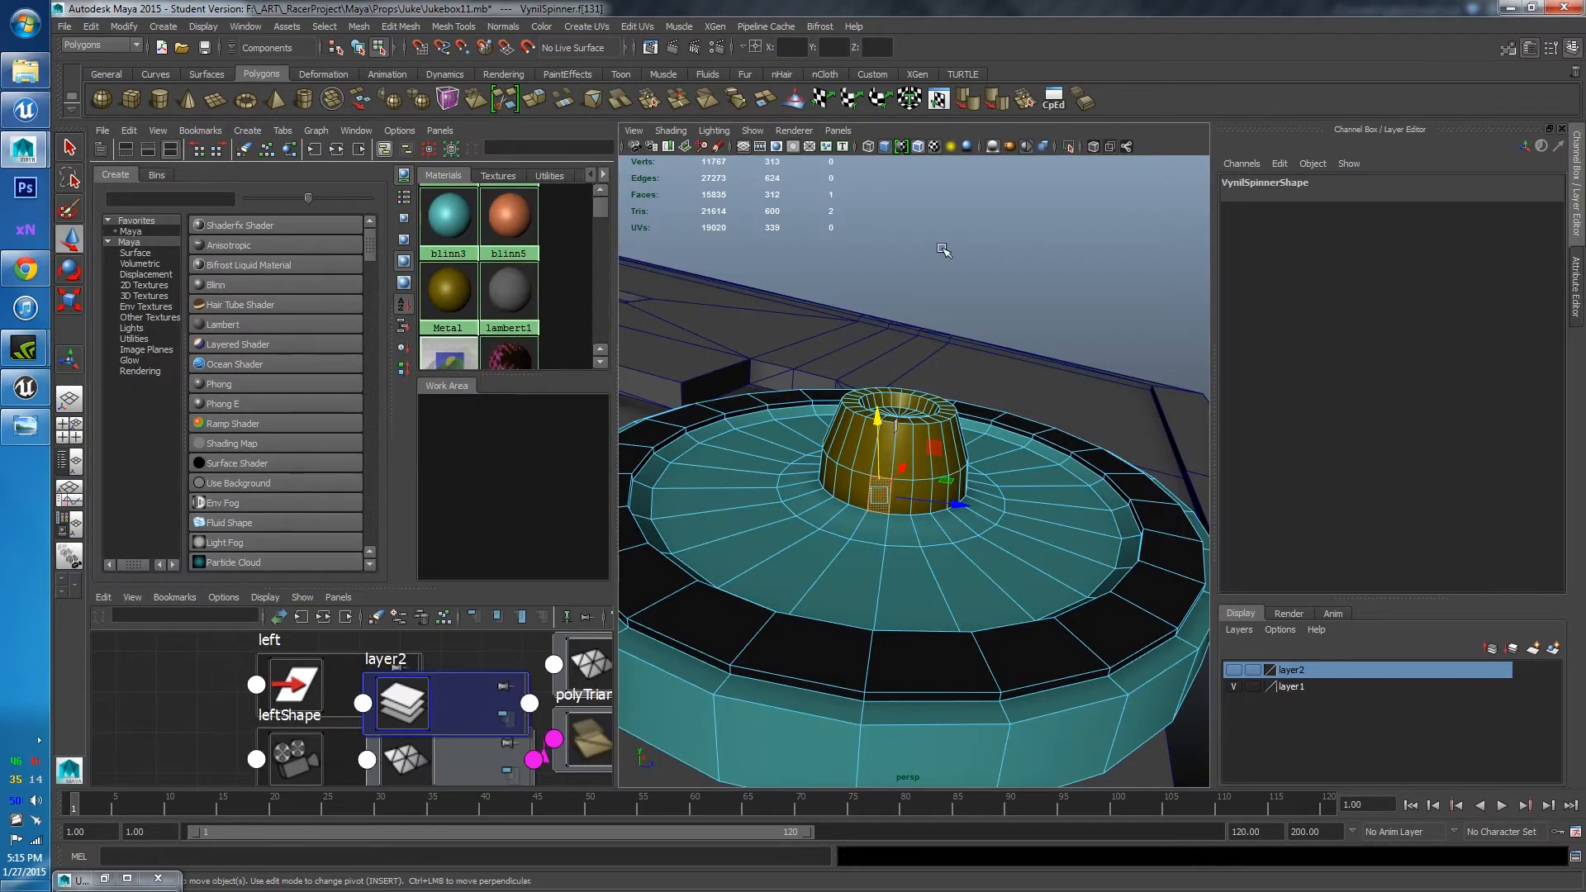
click(943, 245)
key(space)
alt+drag(928, 319, 731, 427)
scroll(731, 427, down, 5)
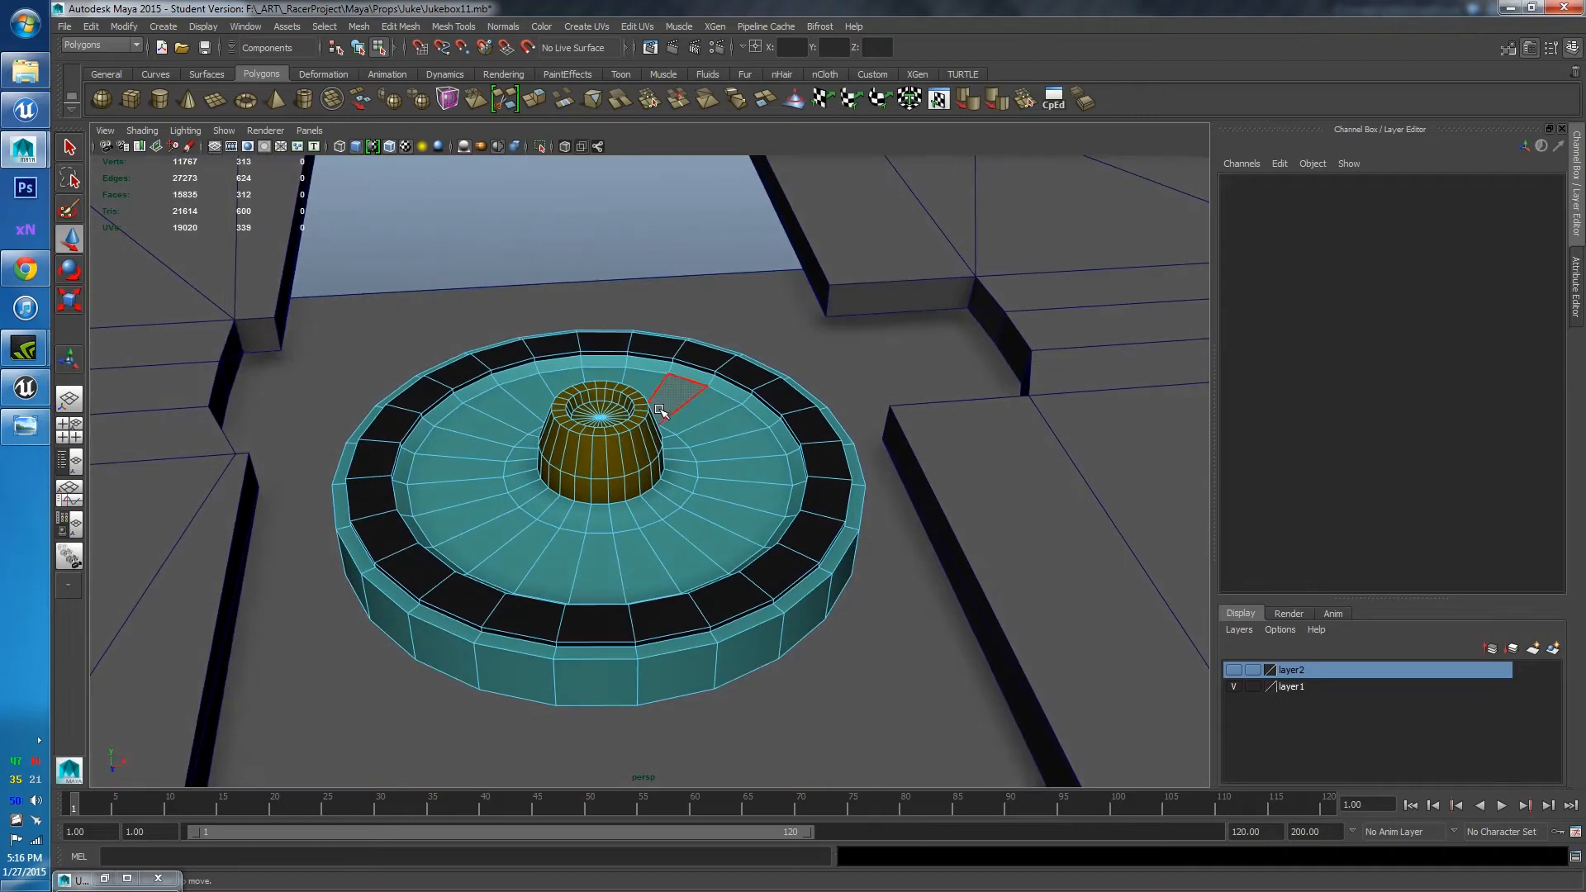
Return to object mode and add the VynilSpinner to the hidden layer2
key(F8)
click(789, 444)
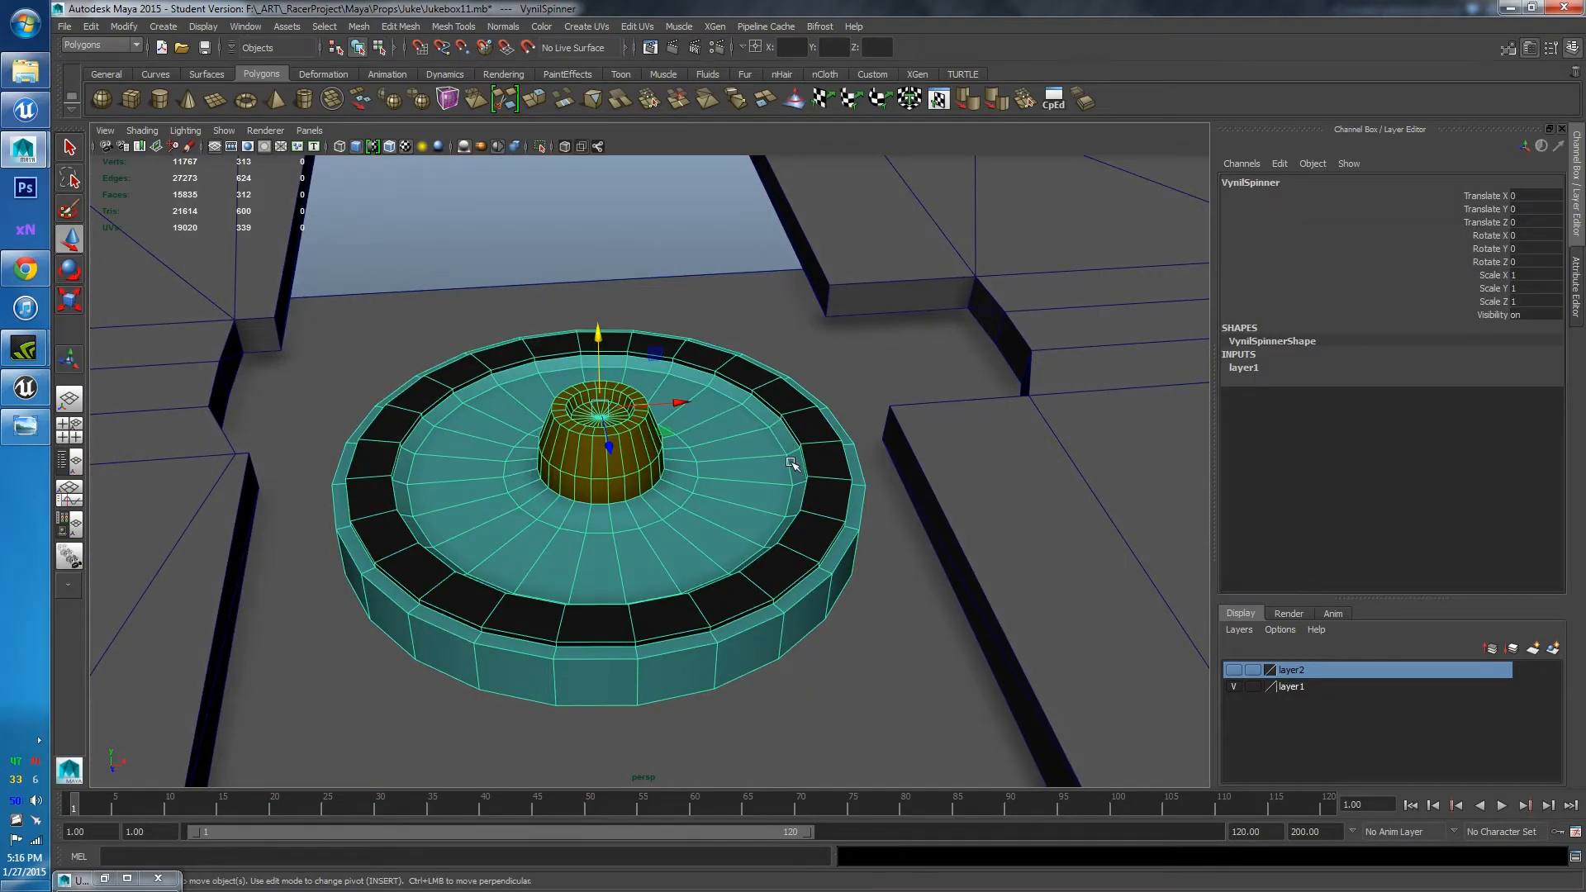
scroll(750, 441, down, 4)
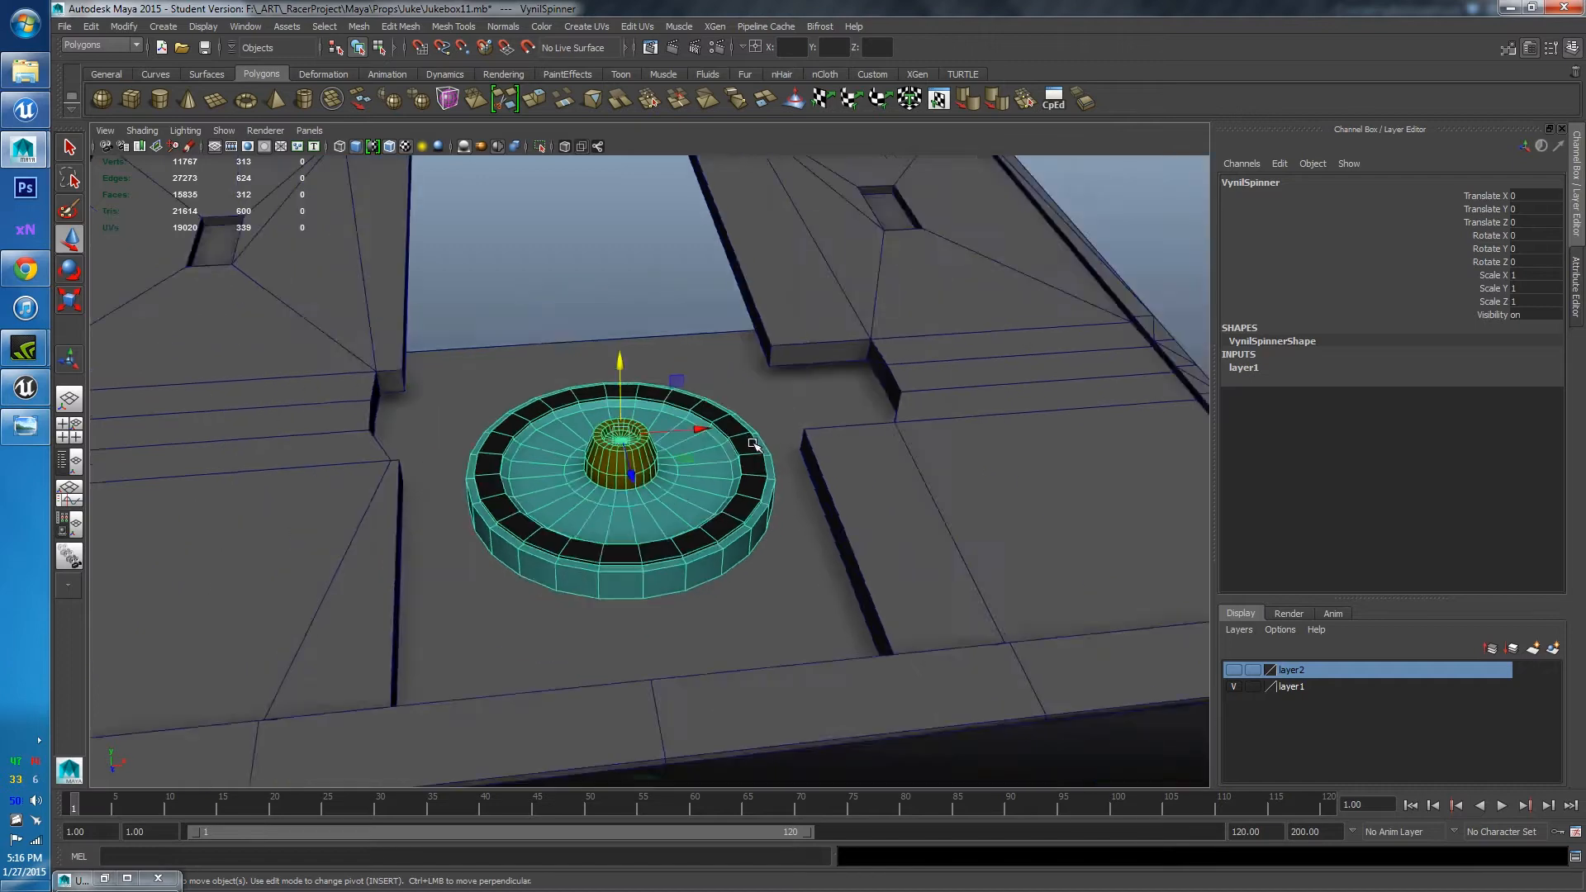
alt+drag(750, 440, 832, 376)
click(799, 405)
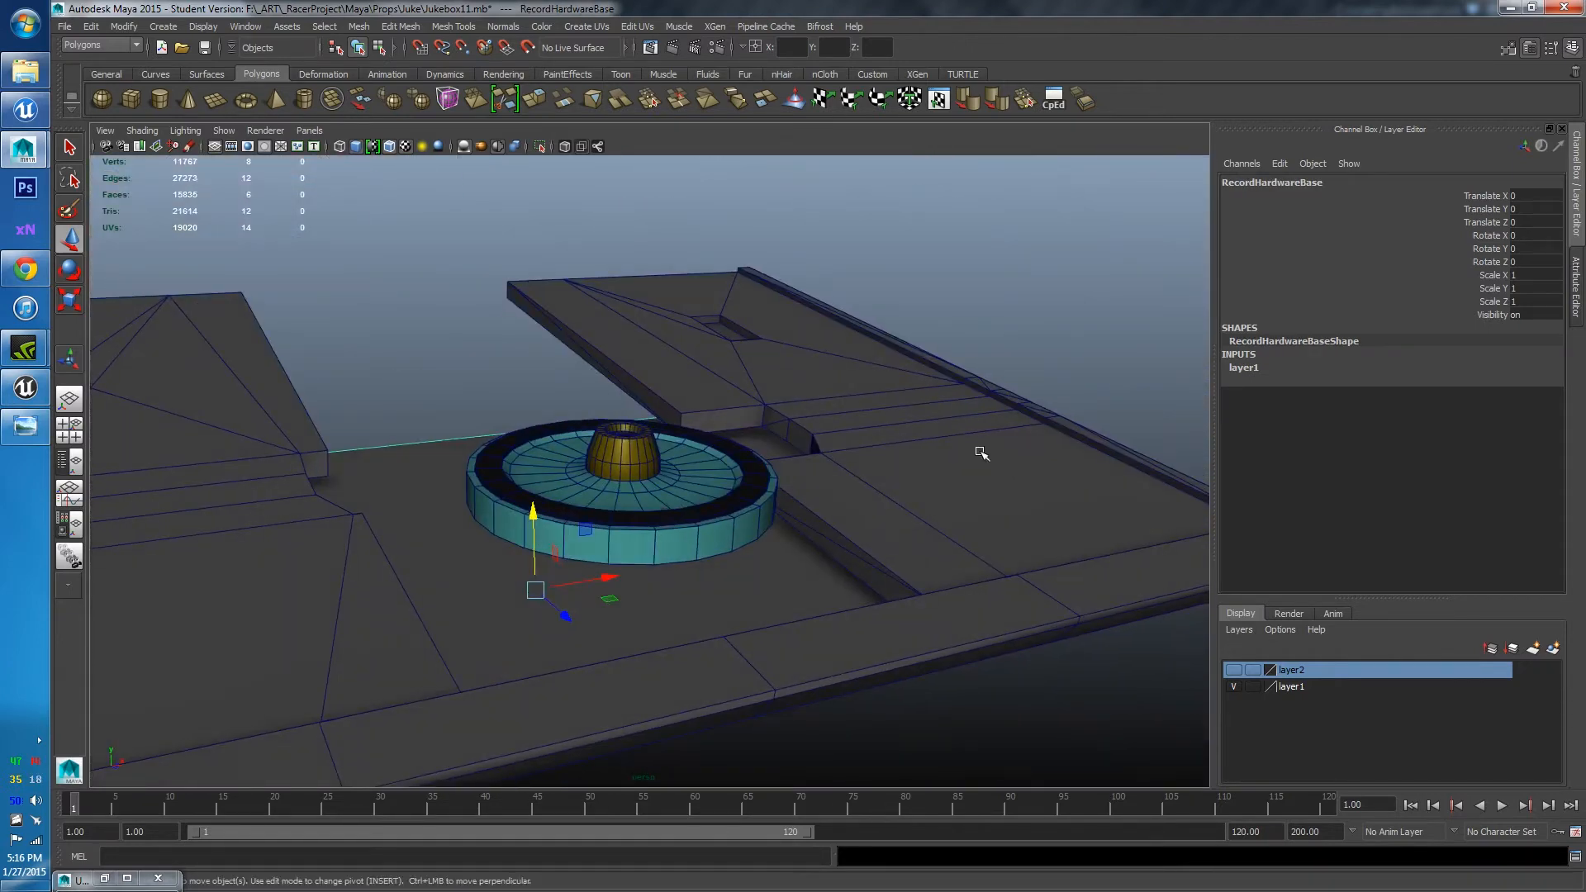
alt+drag(906, 432, 853, 480)
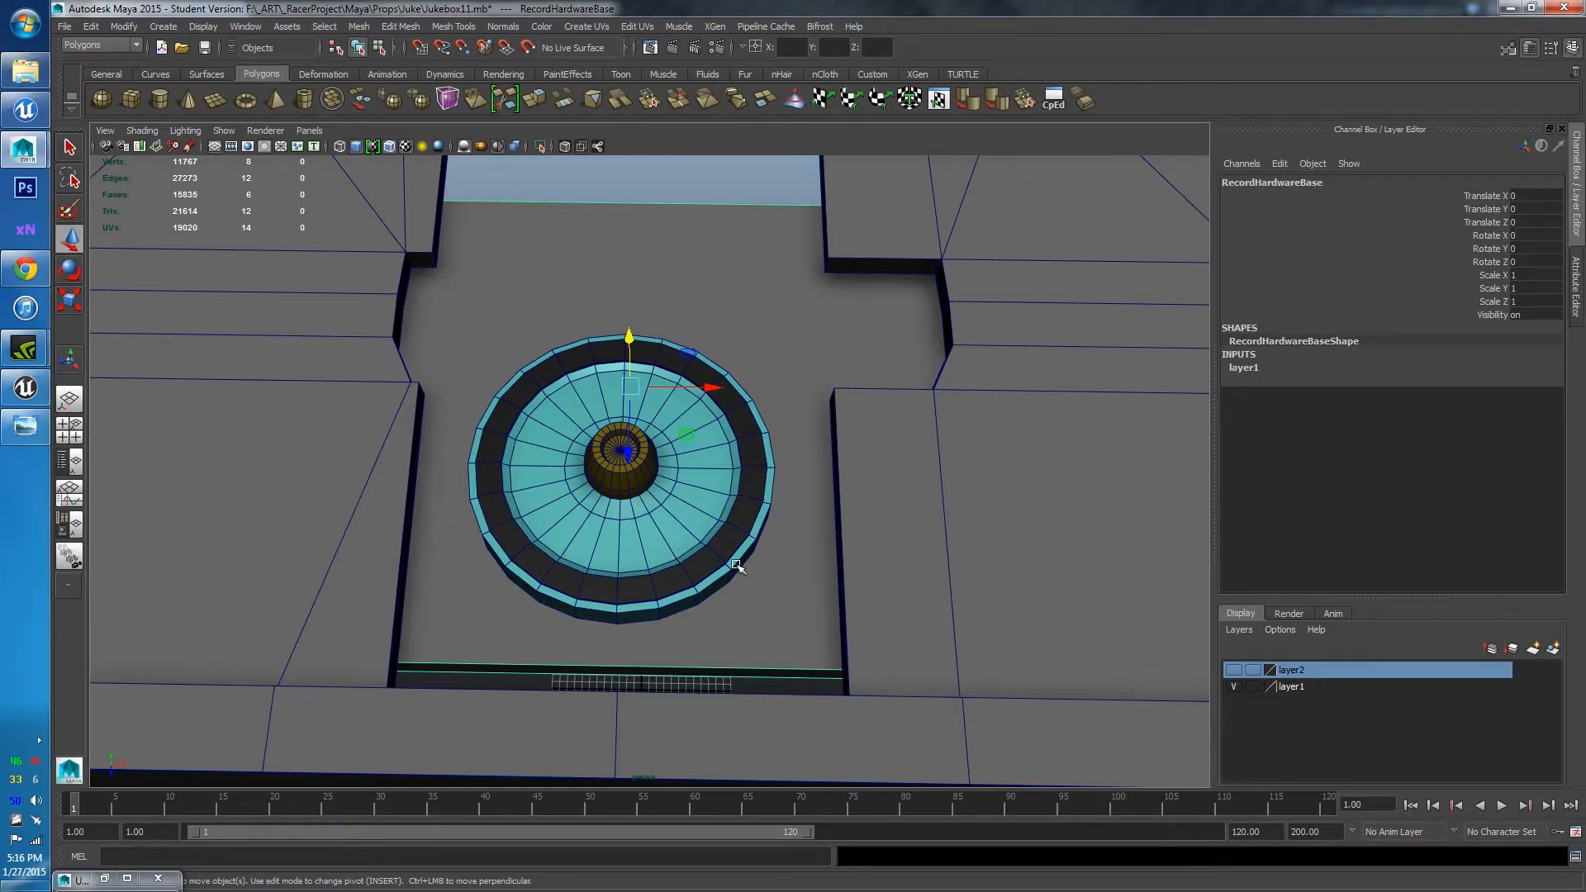
alt+drag(736, 566, 724, 507)
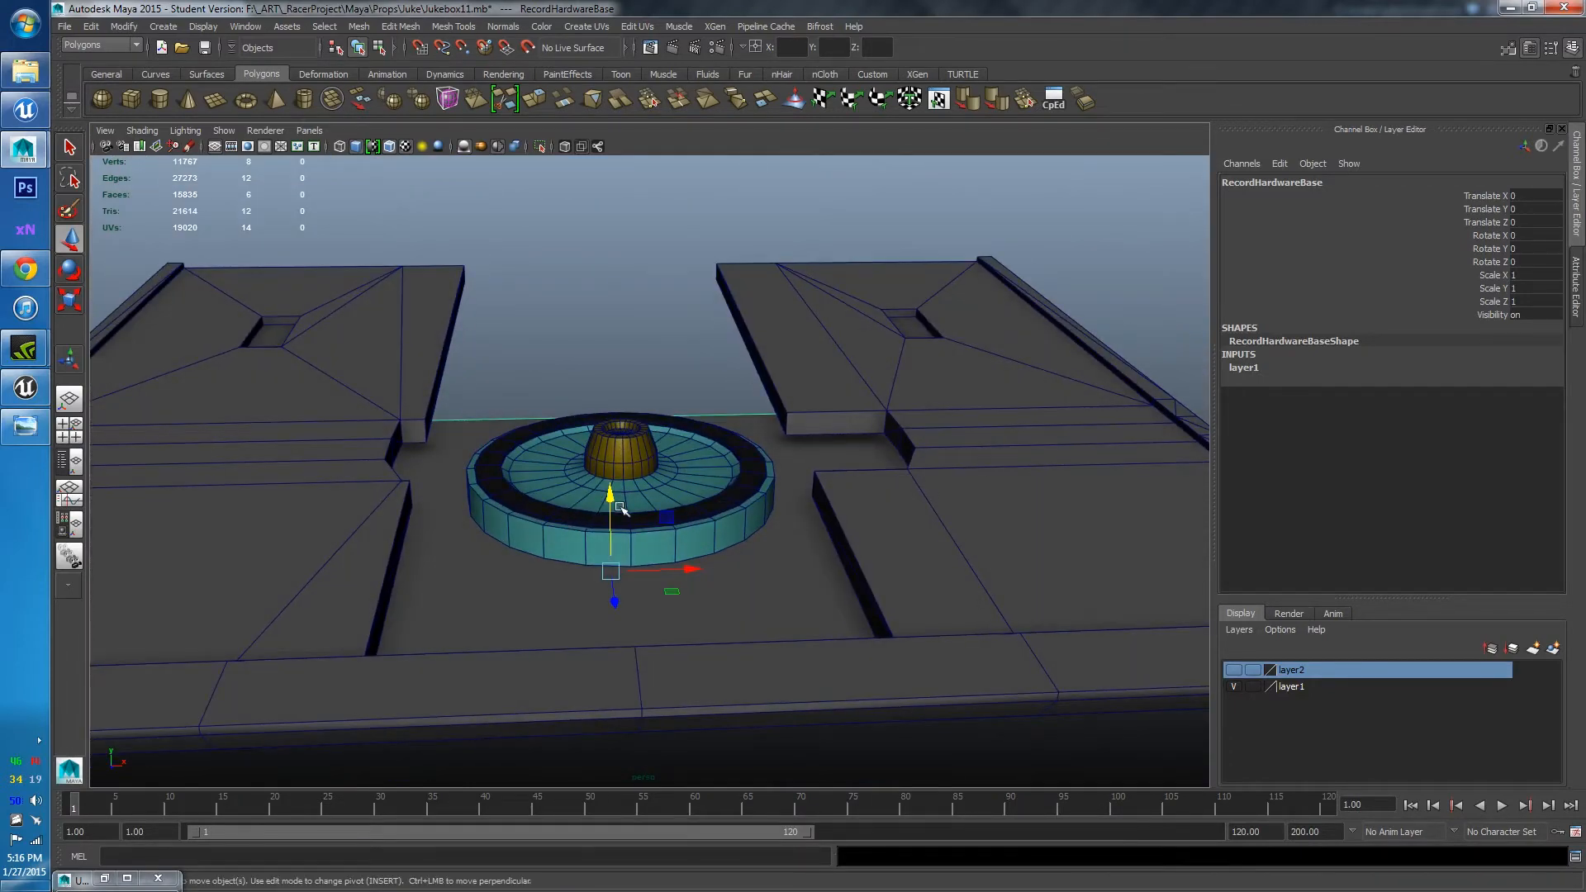
click(725, 507)
right_click(1318, 676)
click(1350, 703)
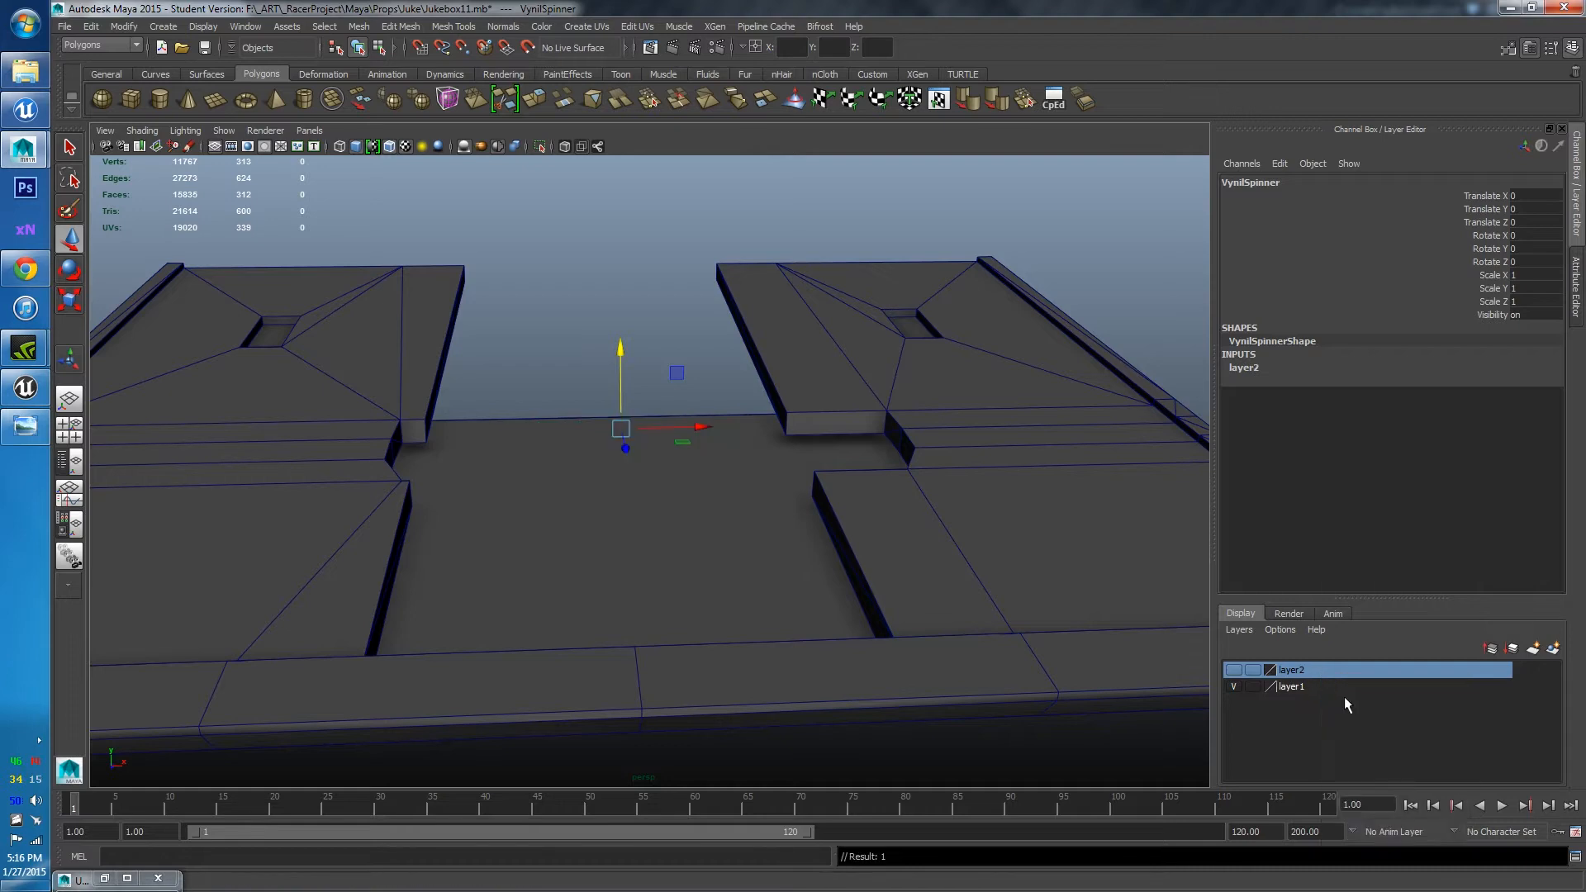
Select the RecordHardwareBase plate beneath the inner surface and assign the BlackPlastic material to it
alt+drag(643, 469, 667, 516)
scroll(698, 509, down, 3)
click(708, 508)
alt+drag(672, 486, 662, 504)
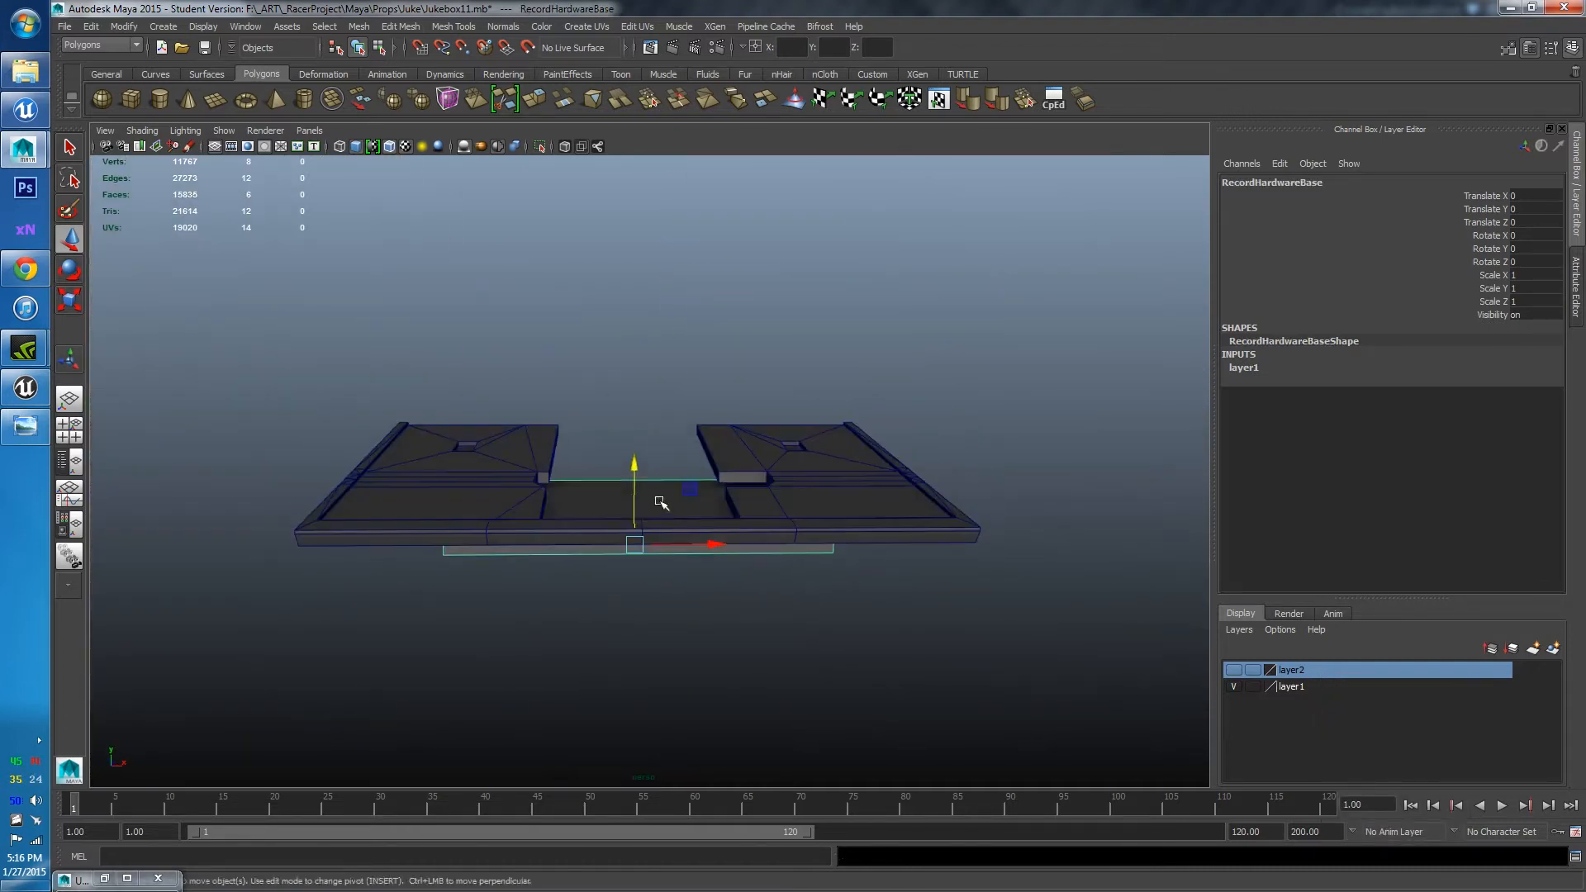
click(75, 522)
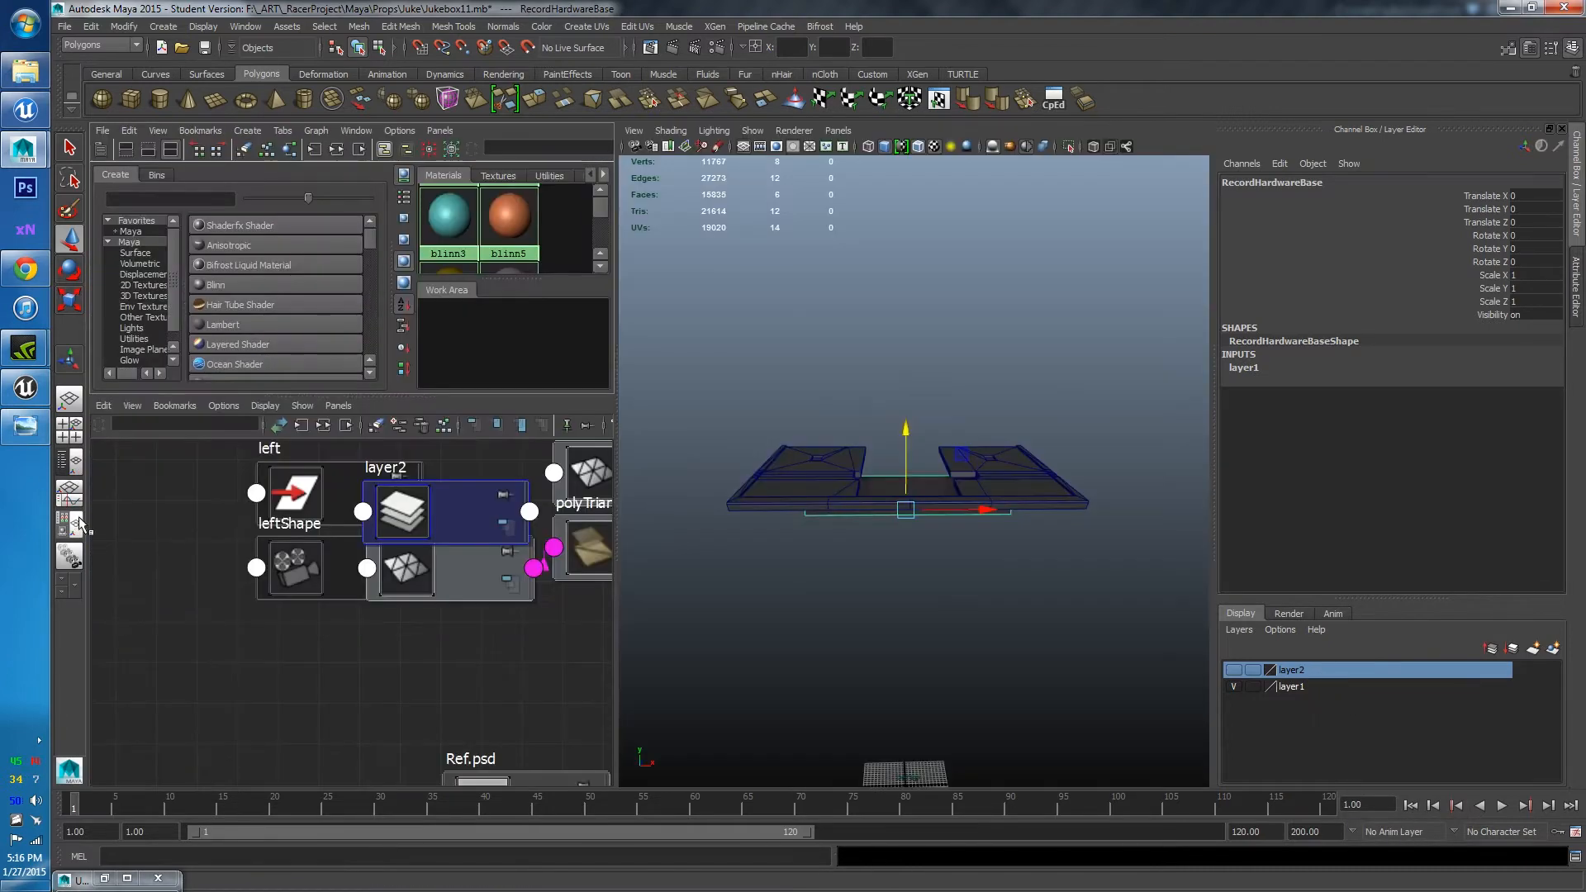
drag(434, 393, 454, 626)
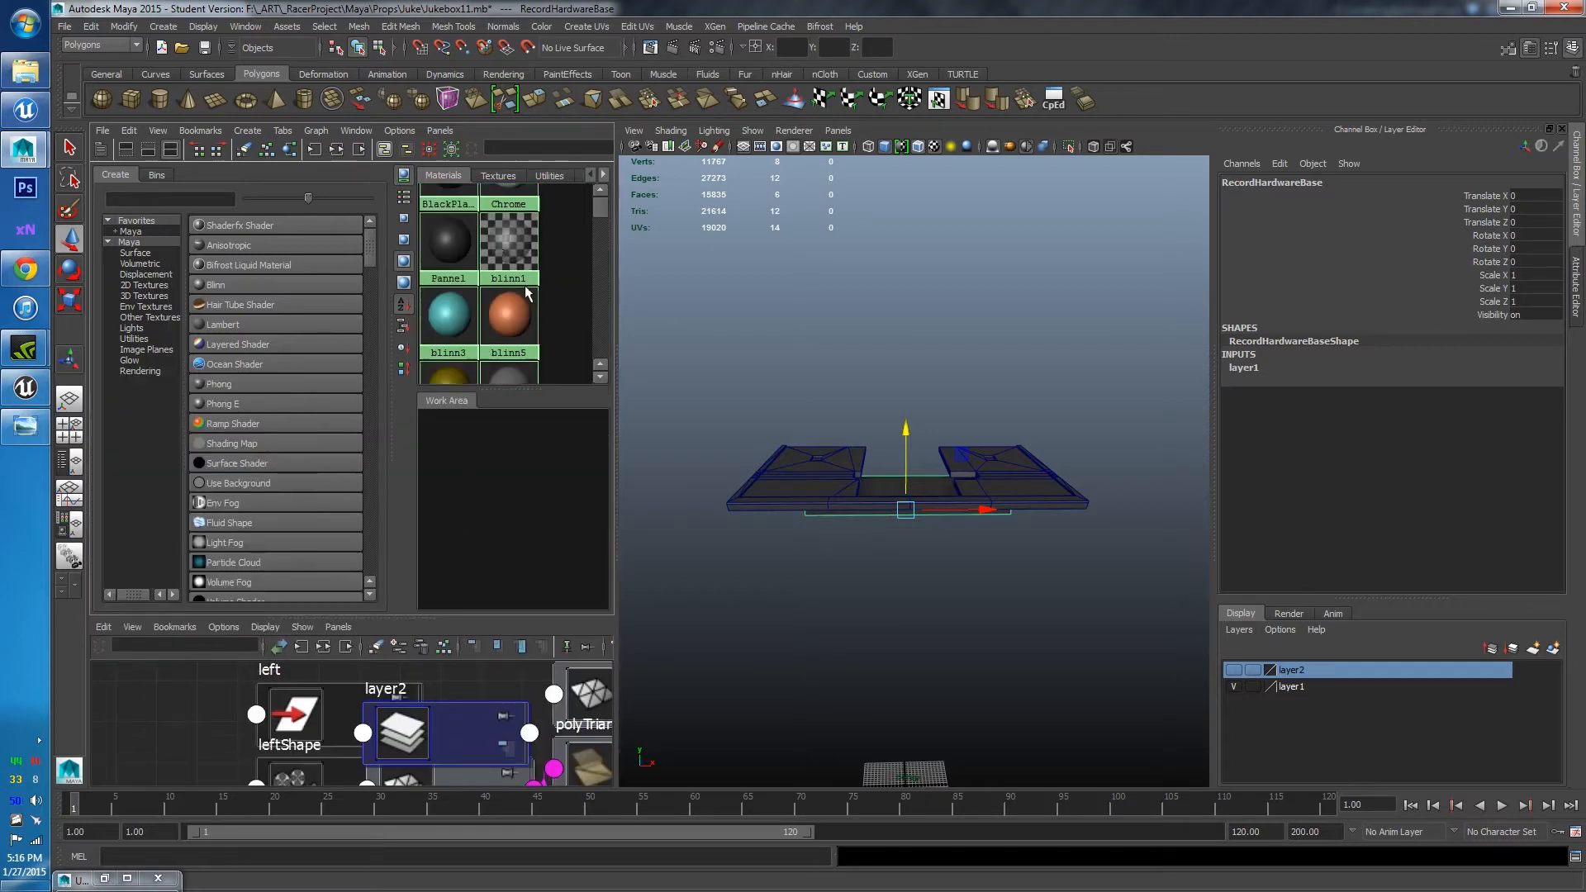
right_click(450, 216)
right_drag(452, 214, 452, 207)
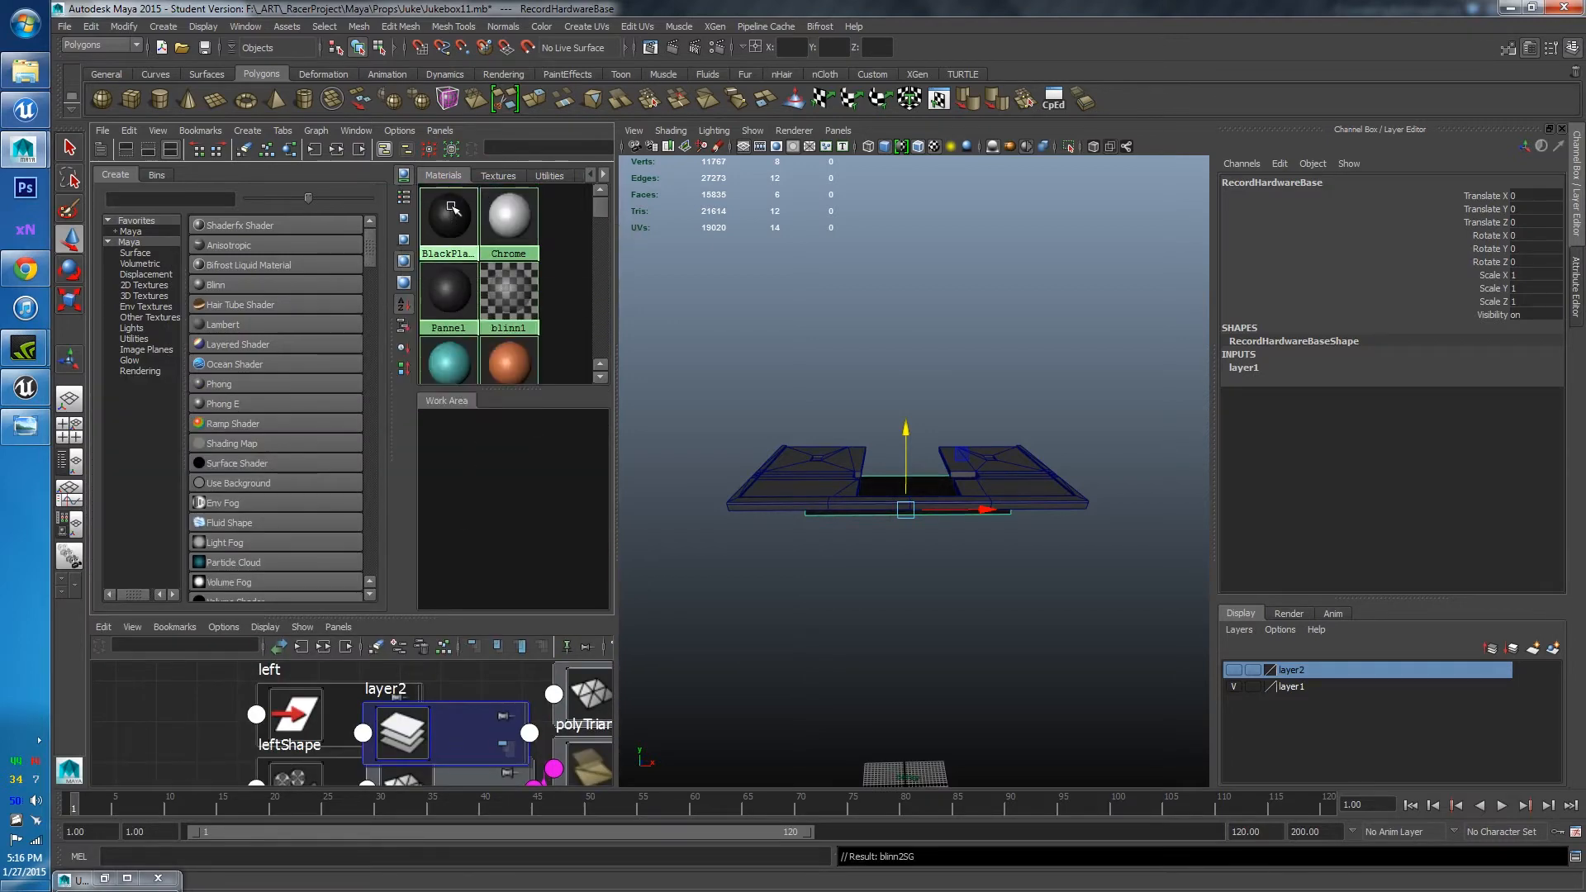
Add the RecordHardwareBase to the hidden layer2
alt+drag(720, 307, 741, 410)
right_click(1285, 693)
click(1339, 696)
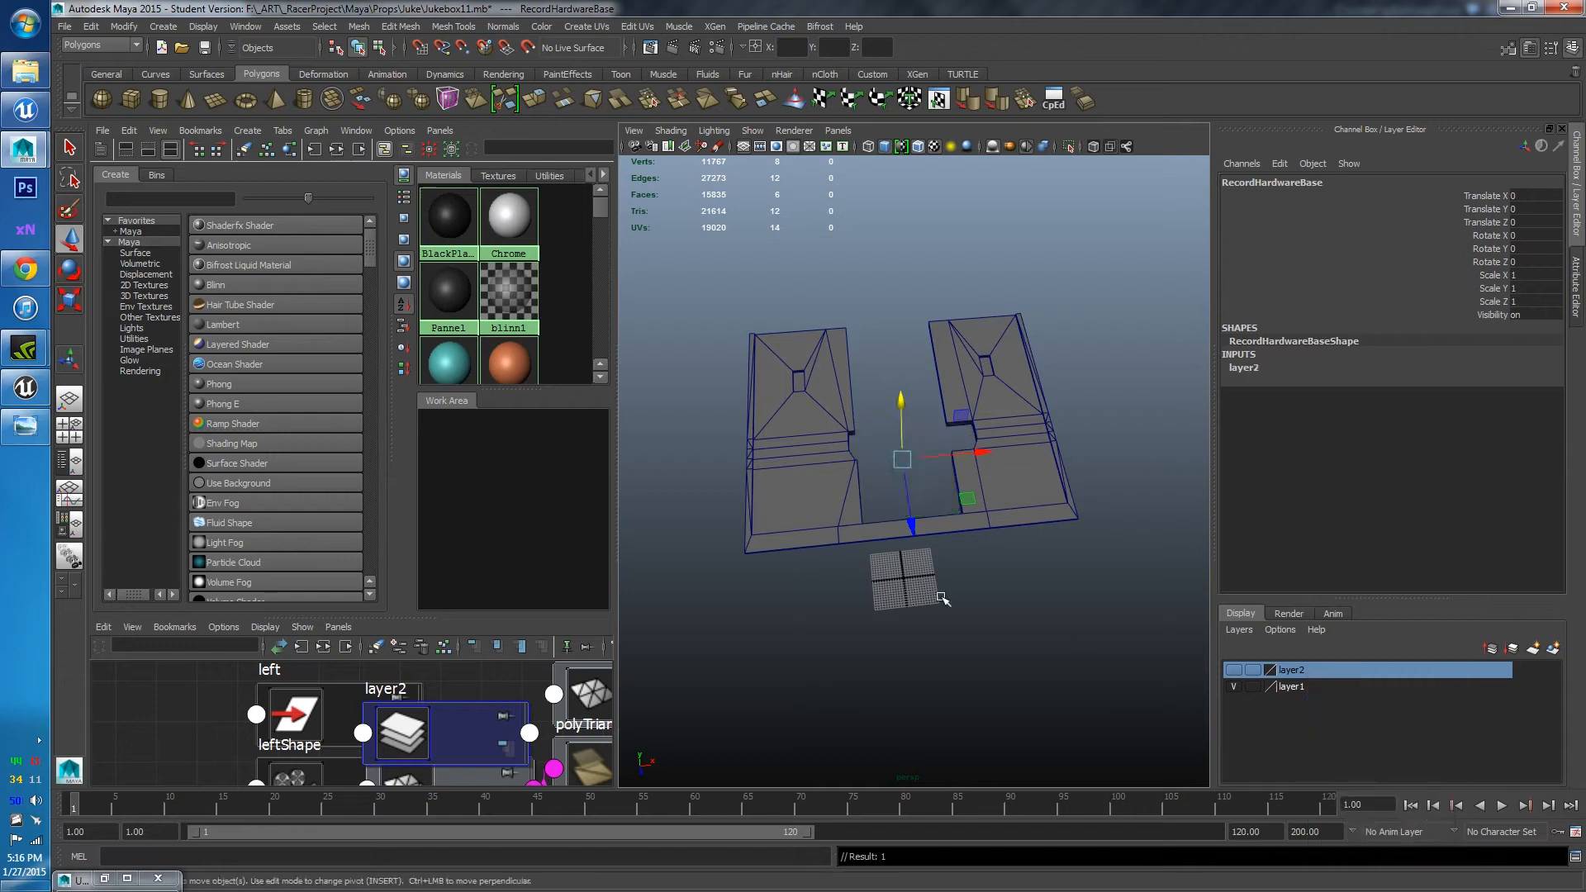
Select the inner panel faces of InnerTopSurface in face mode, leaving out its outer rim
alt+drag(1003, 517, 935, 545)
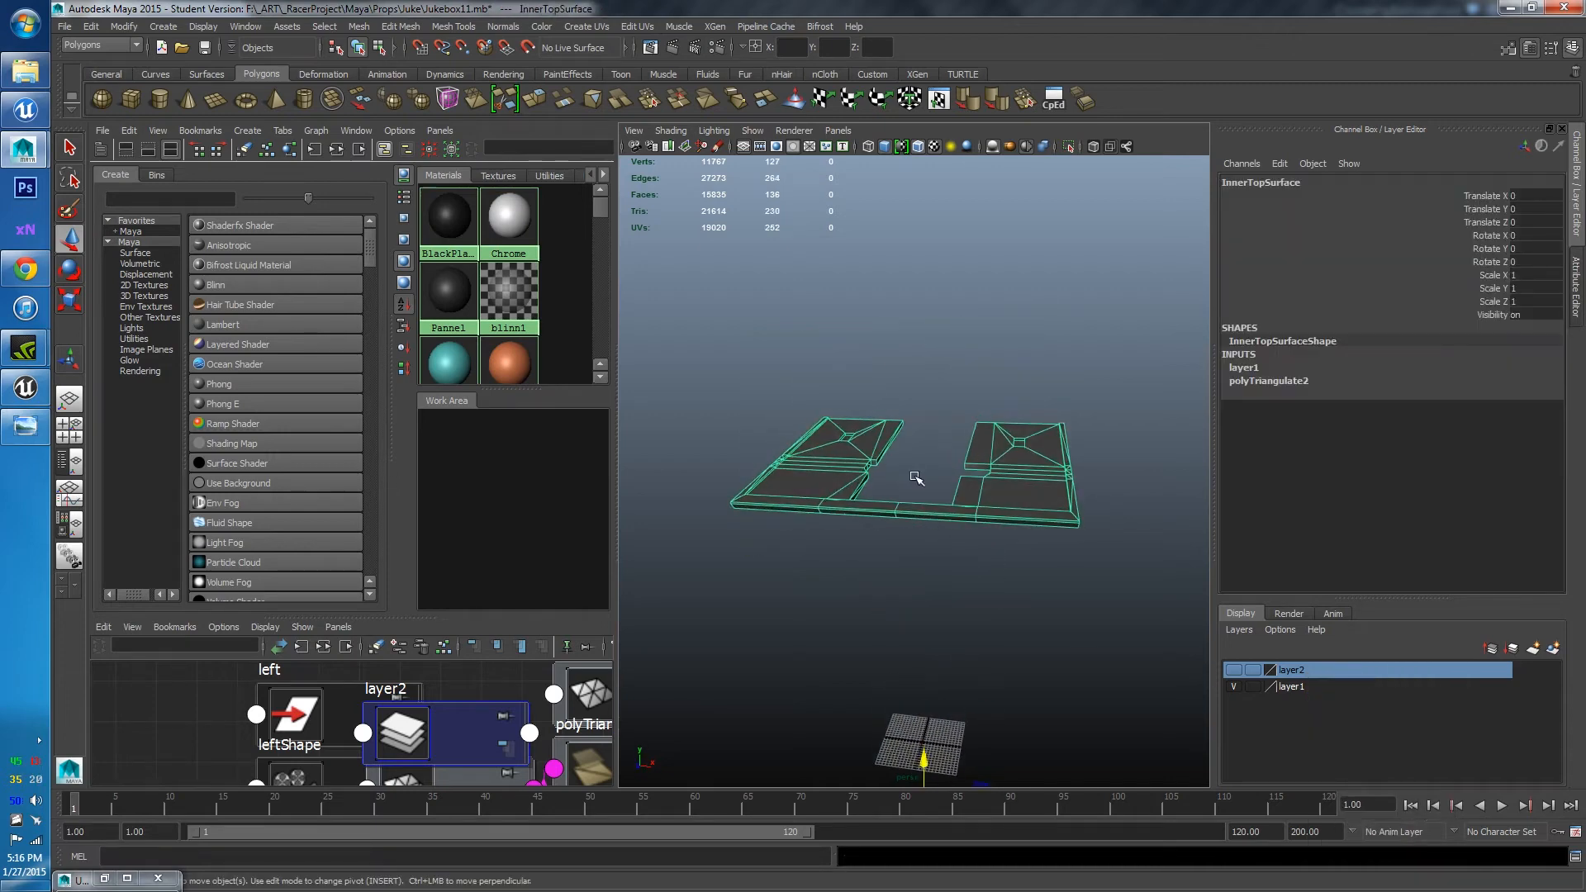
alt+drag(916, 478, 992, 499)
key(space)
alt+drag(806, 541, 820, 616)
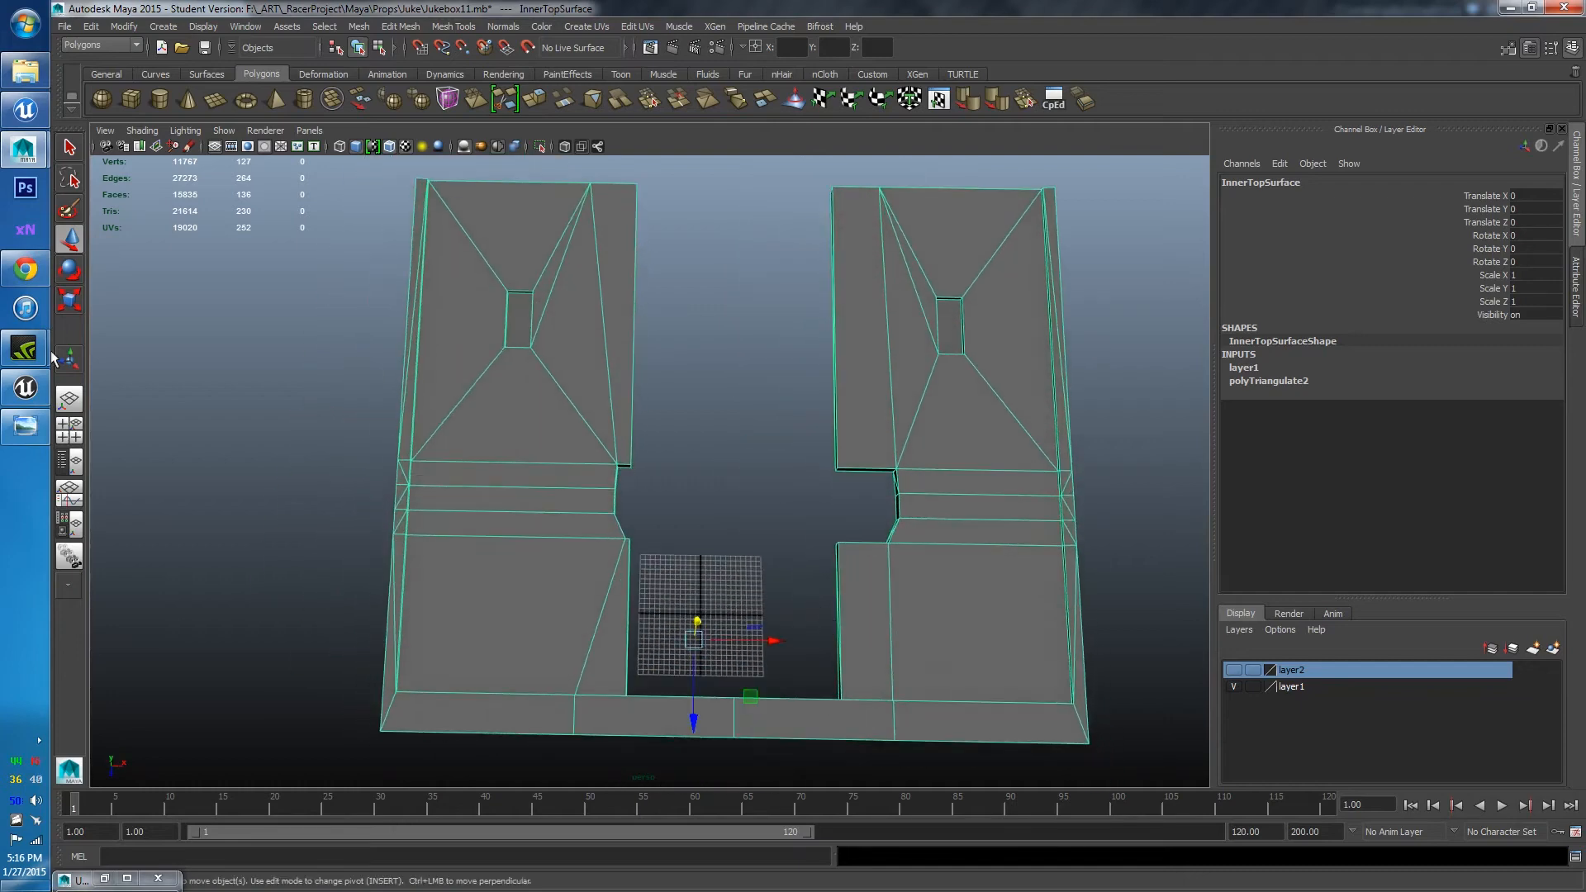
alt+middle_drag(688, 422, 626, 269)
alt+drag(626, 270, 587, 322)
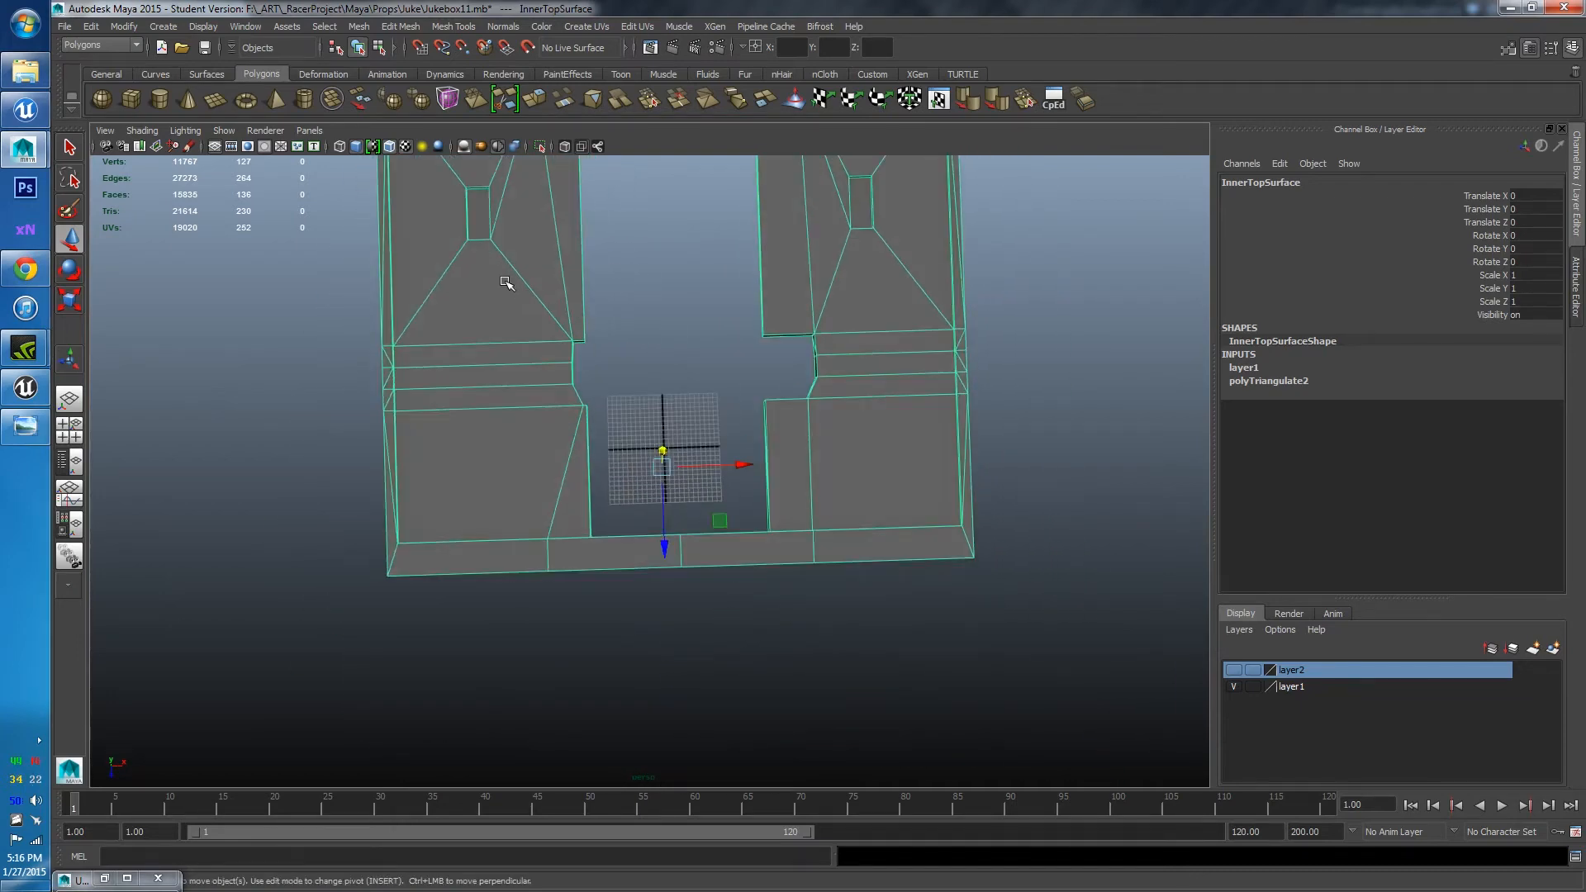
right_drag(508, 285, 517, 326)
scroll(530, 322, down, 3)
drag(453, 258, 814, 590)
alt+drag(878, 544, 825, 492)
scroll(823, 492, up, 3)
alt+middle_drag(824, 492, 846, 400)
scroll(737, 382, up, 3)
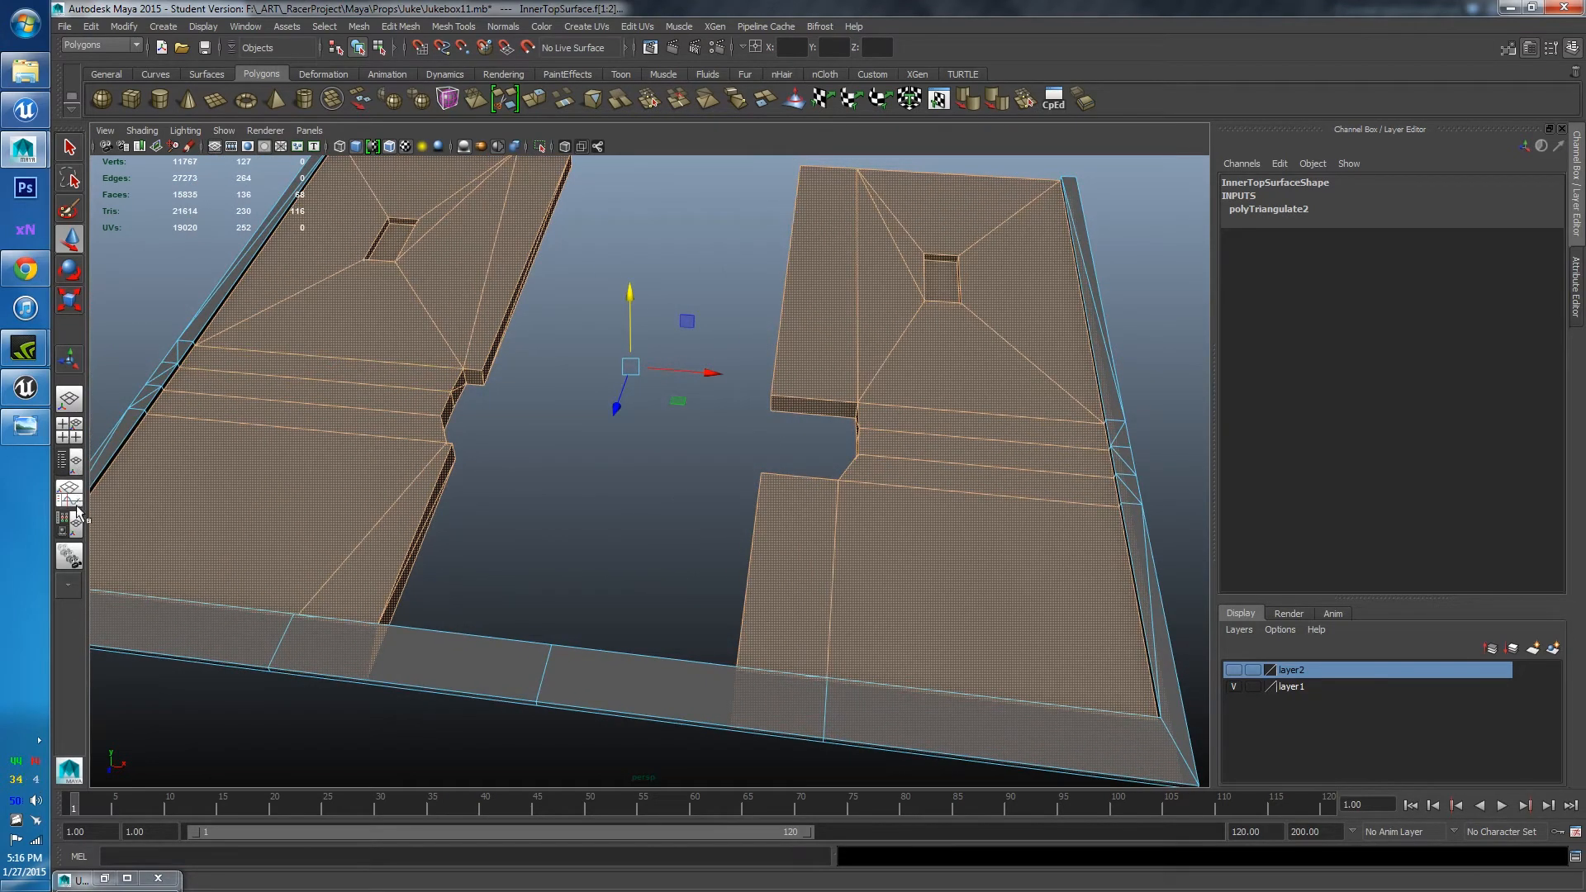
Assign the blinn5 material to the selected inner panel faces and clear the selection
click(74, 529)
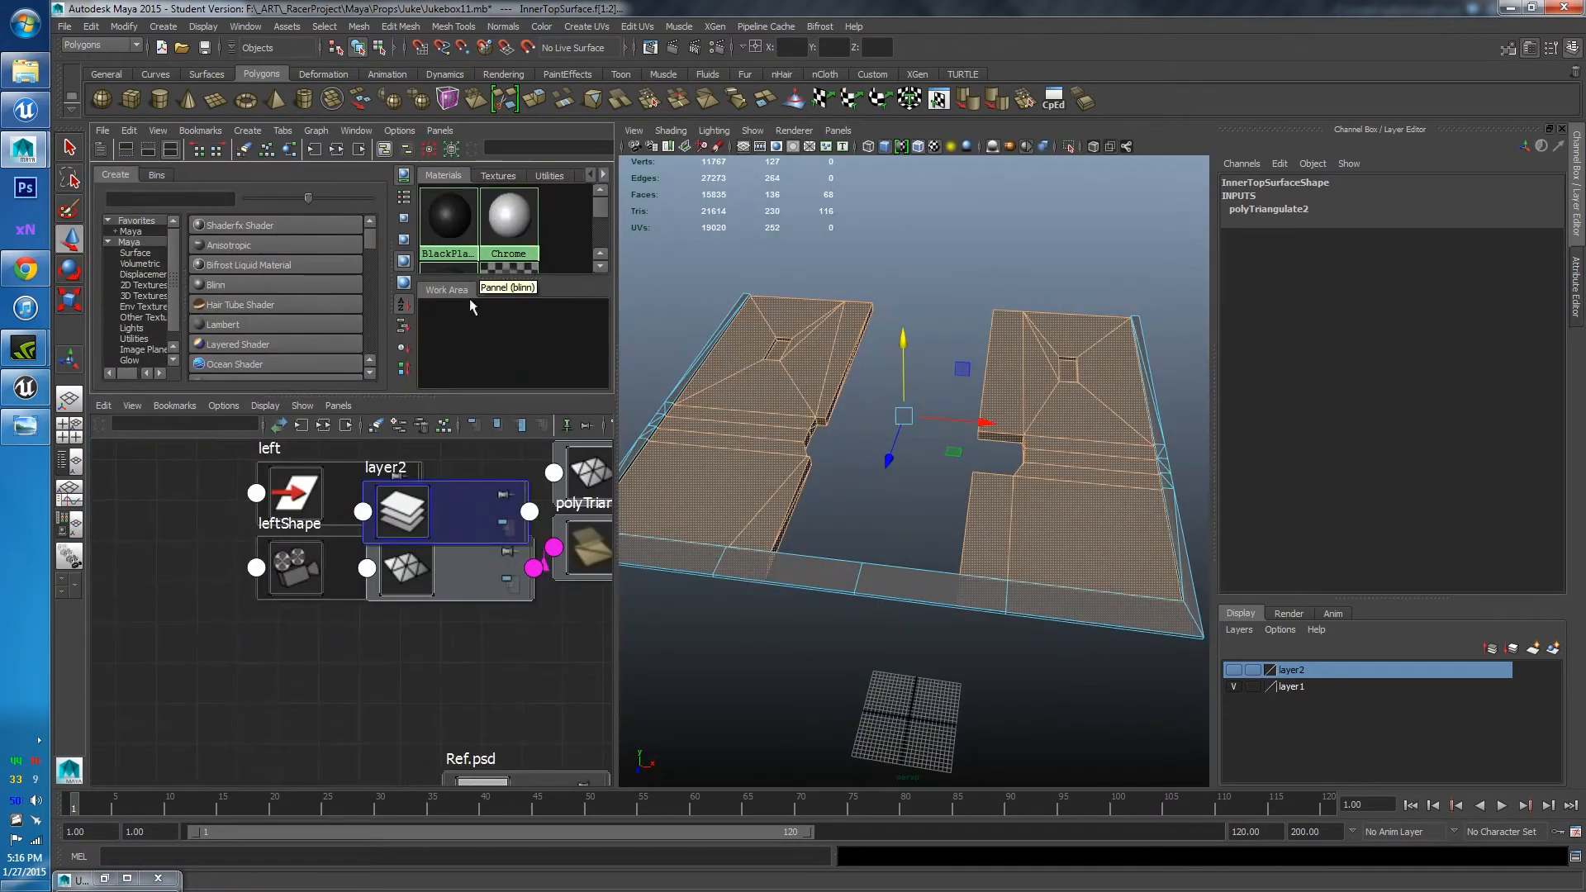
drag(380, 392, 389, 798)
scroll(558, 446, down, 1)
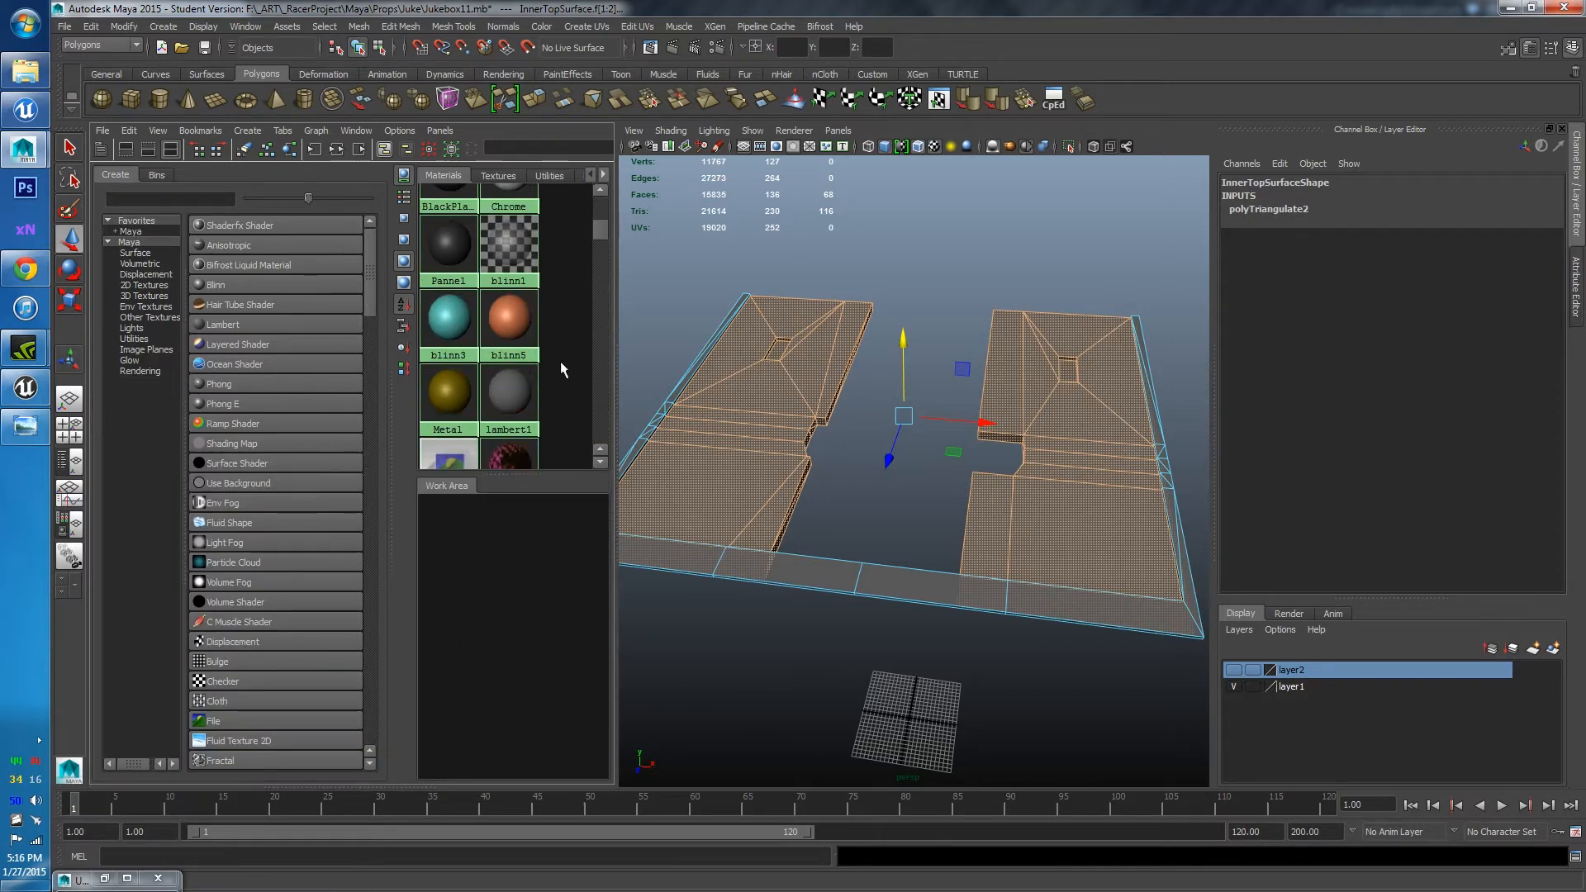
right_drag(520, 342, 523, 304)
click(884, 259)
alt+drag(887, 266, 910, 378)
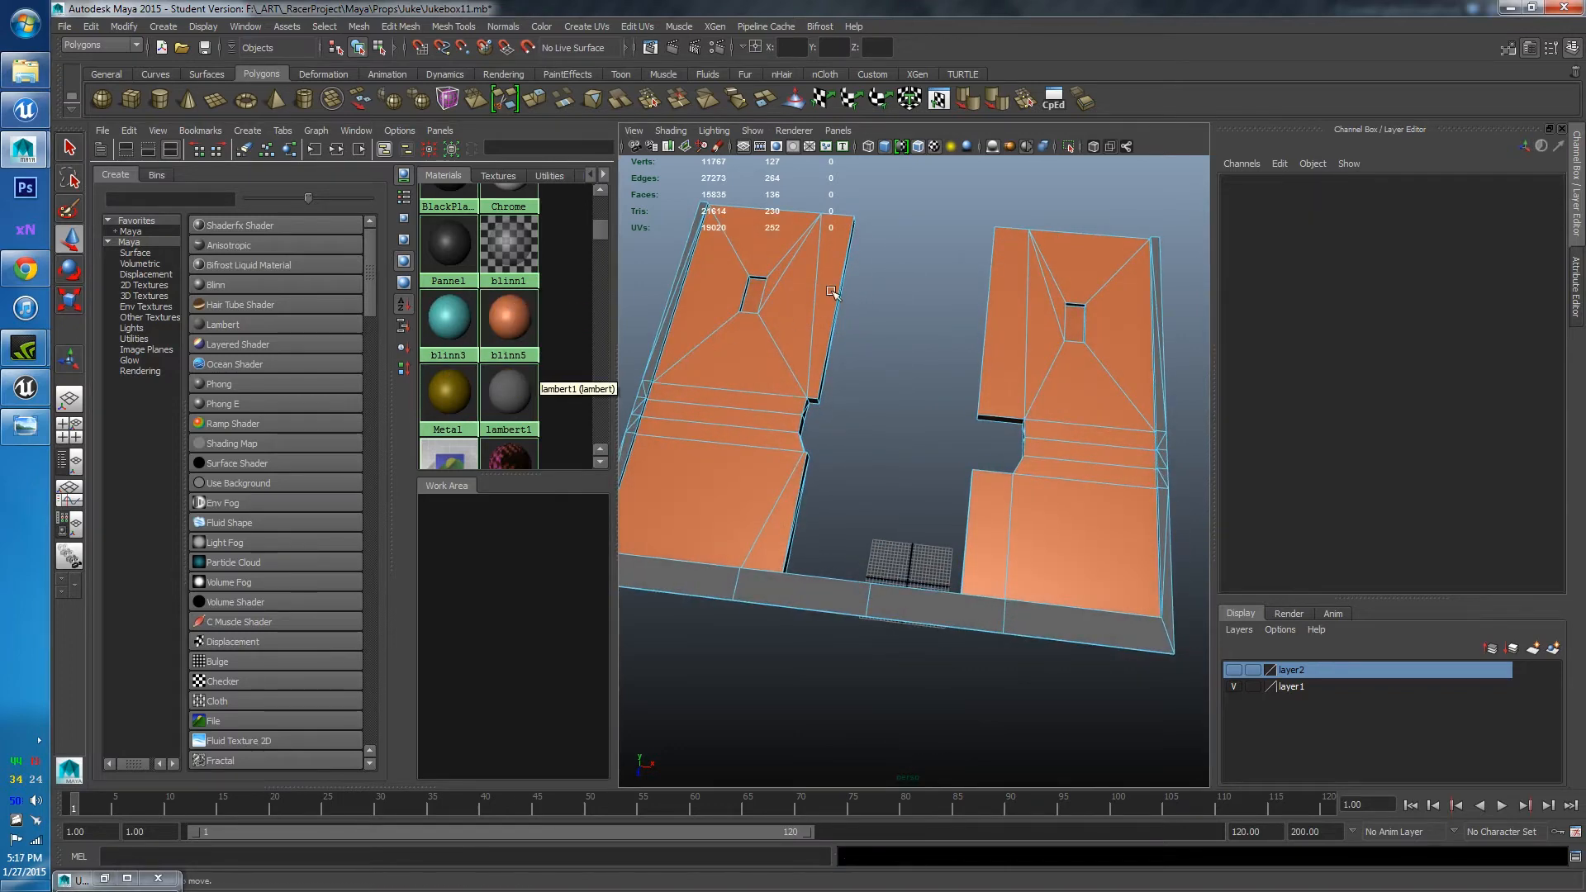
Select the remaining outer rim faces of InnerTopSurface that do not use the blinn5 material
alt+middle_drag(830, 292, 857, 454)
right_drag(508, 336, 552, 335)
scroll(814, 352, down, 5)
alt+drag(813, 352, 727, 319)
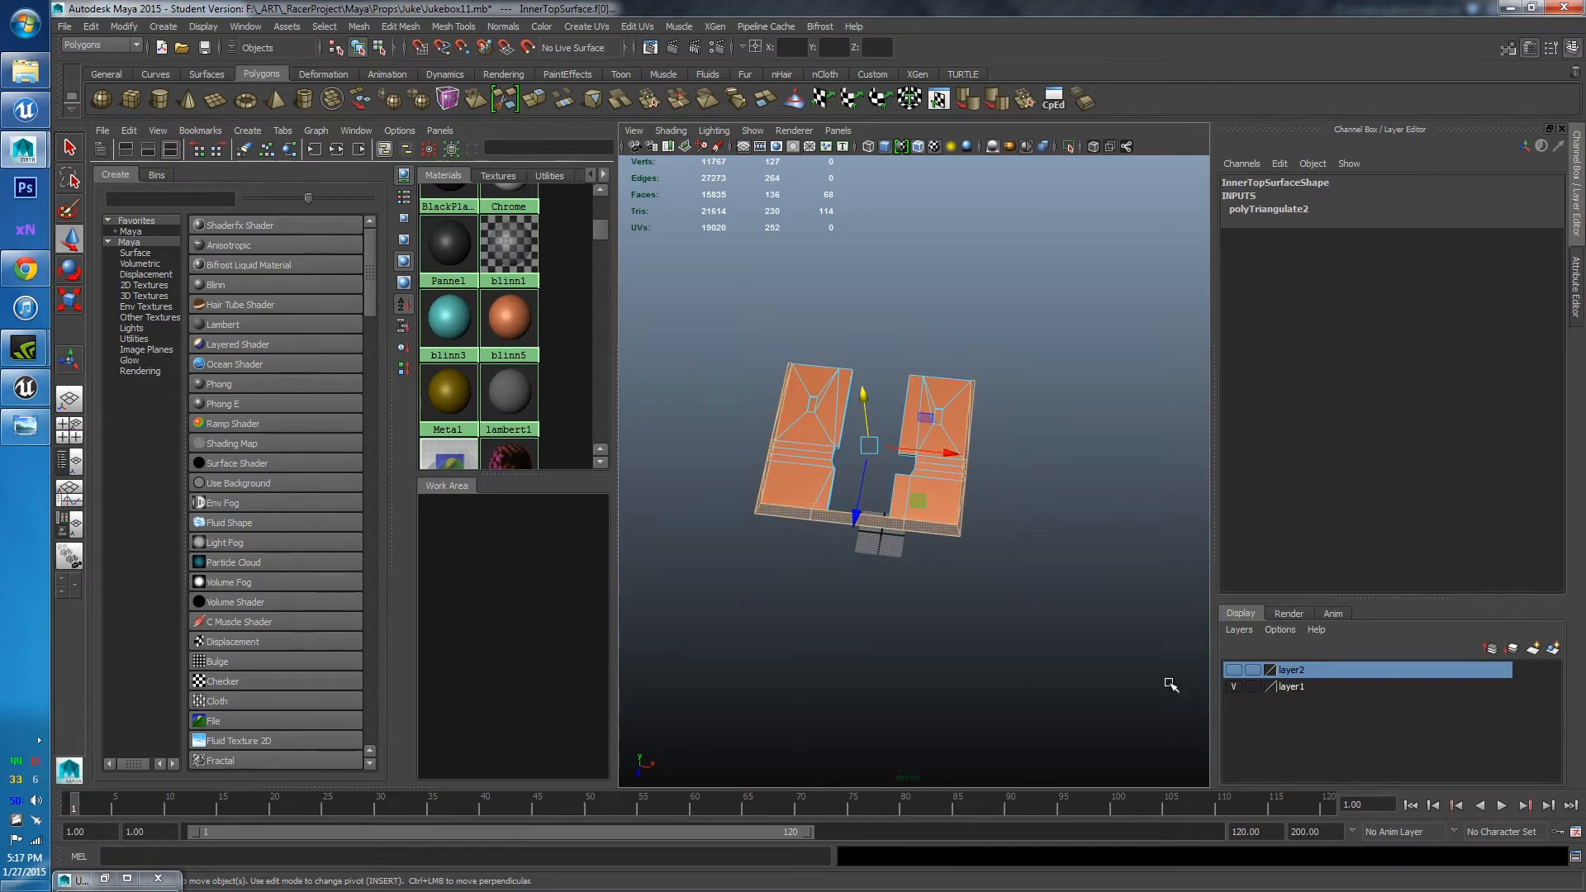
scroll(963, 472, up, 5)
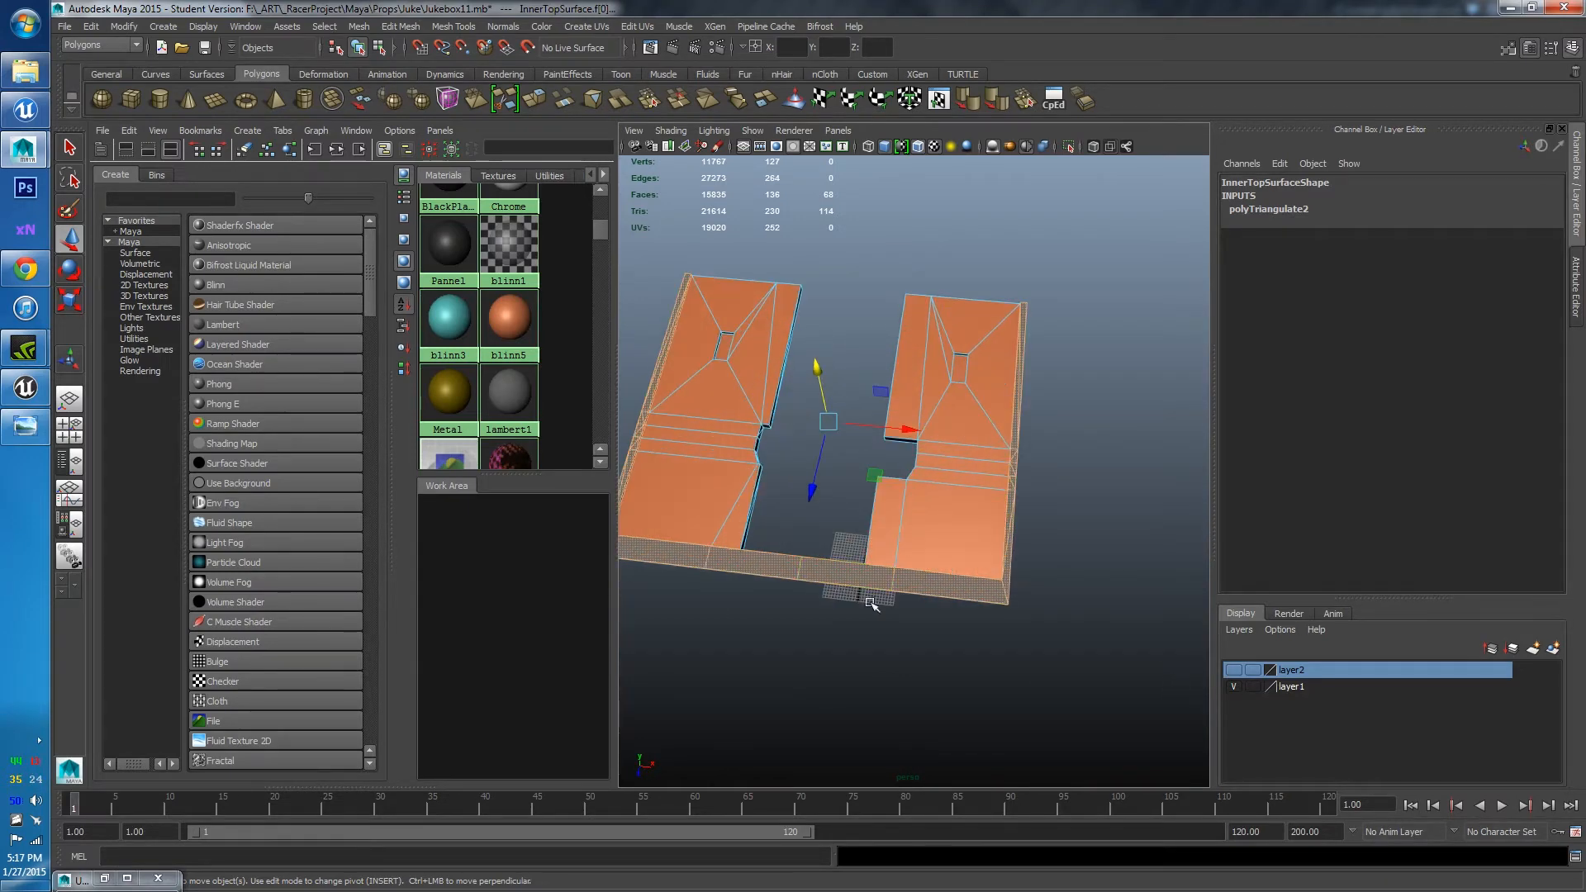
alt+drag(829, 650, 807, 613)
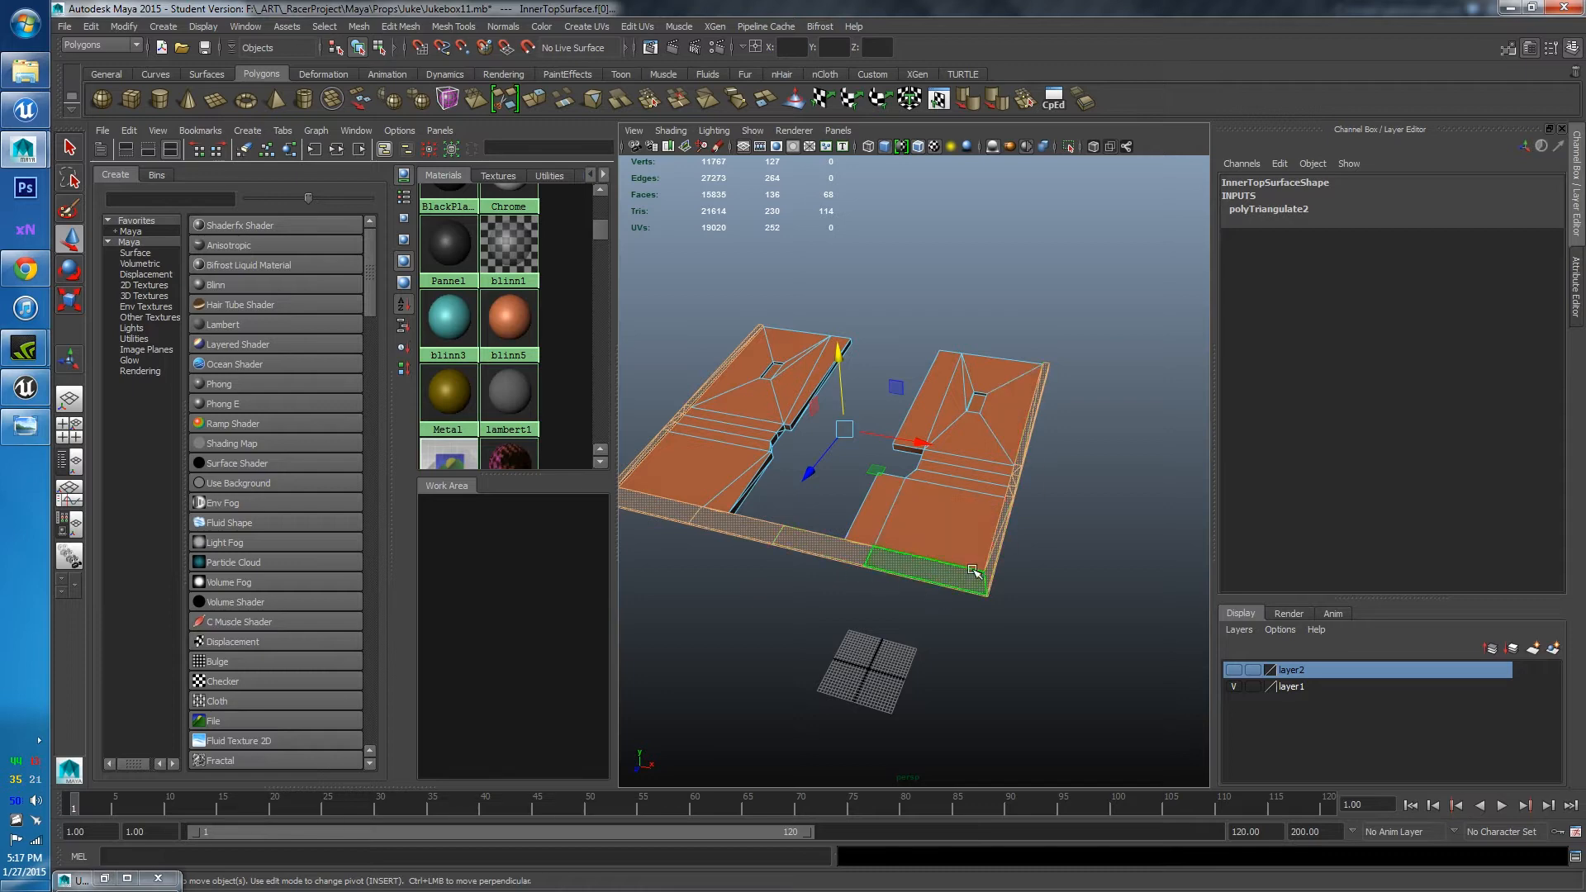
Assign the Metal material to the selected rim faces and clear the selection
scroll(493, 339, up, 1)
scroll(490, 338, down, 2)
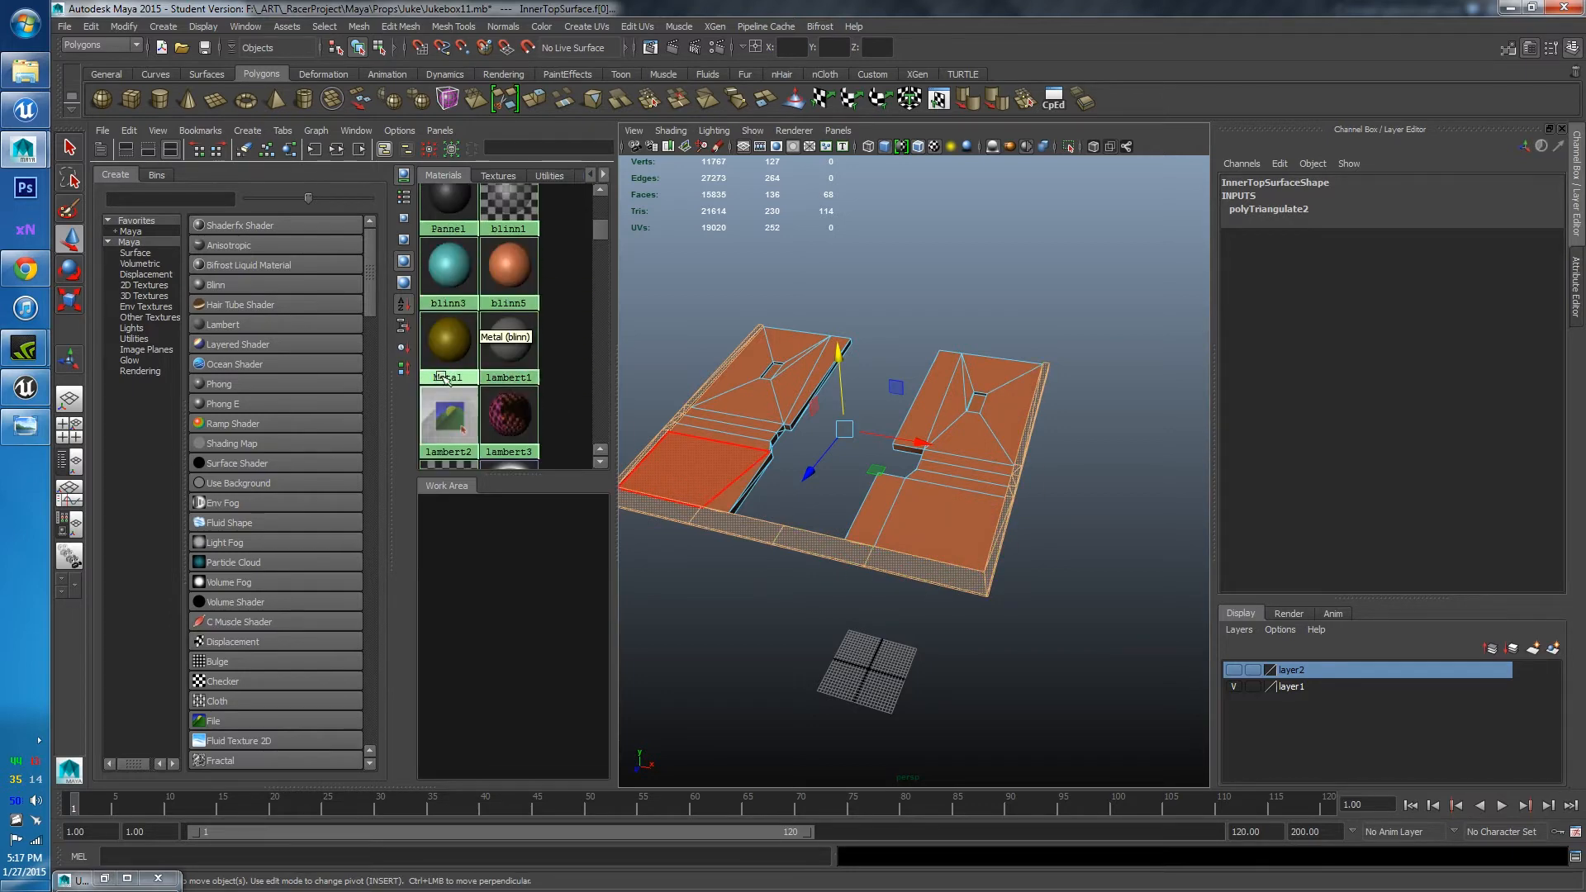
right_drag(447, 362, 446, 315)
click(955, 222)
alt+drag(781, 326, 978, 395)
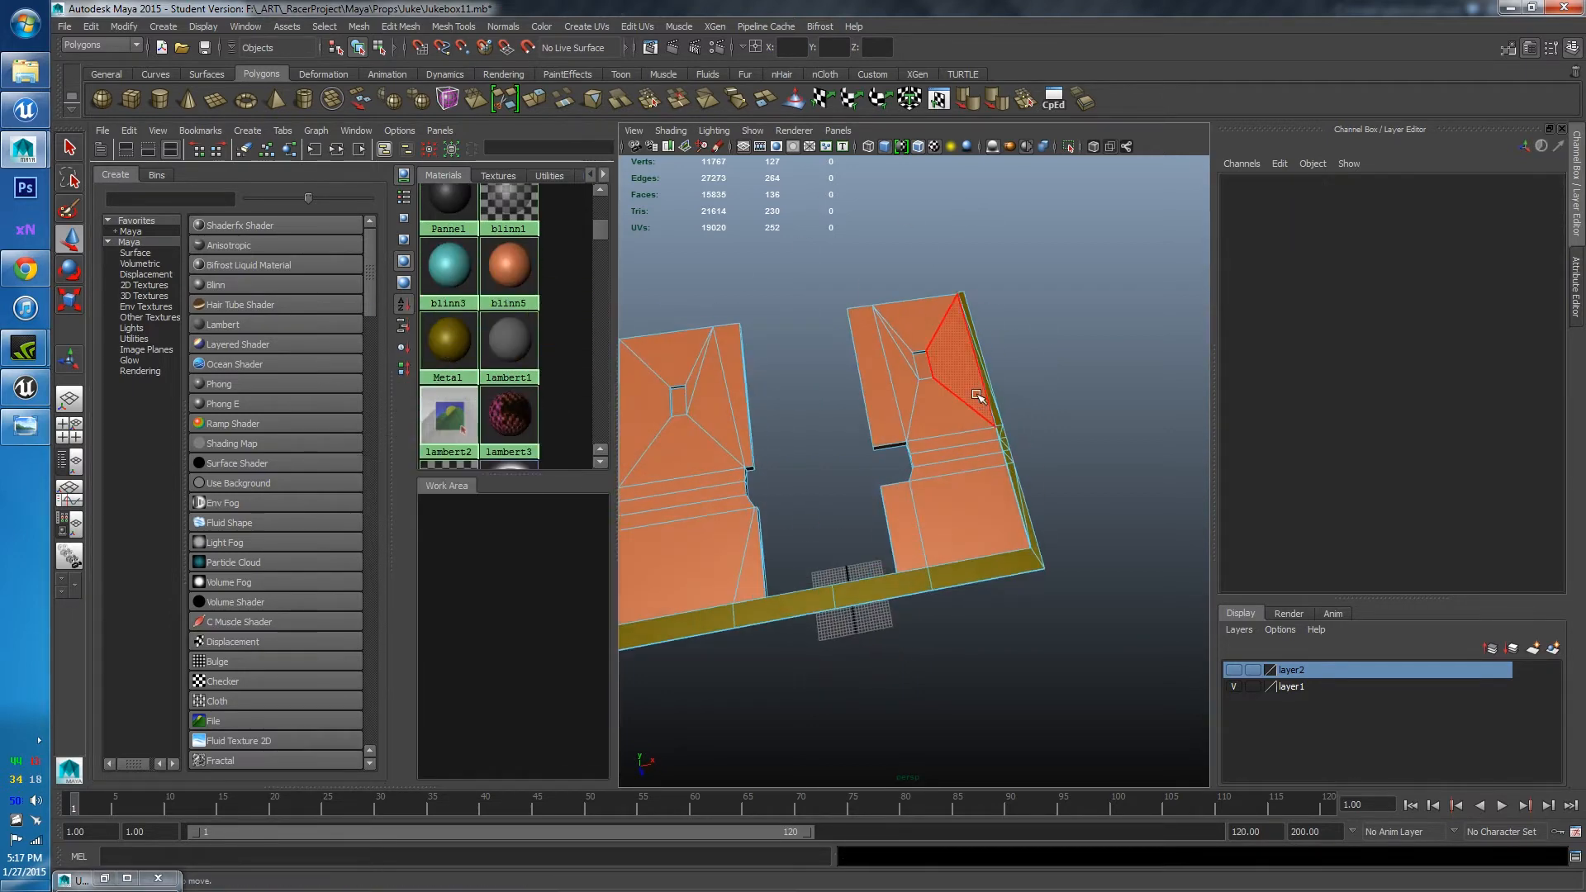
Return to object mode and add InnerTopSurface to the hidden layer2
right_drag(978, 397, 1046, 372)
click(1049, 353)
scroll(1049, 353, down, 5)
alt+drag(1033, 397, 1007, 371)
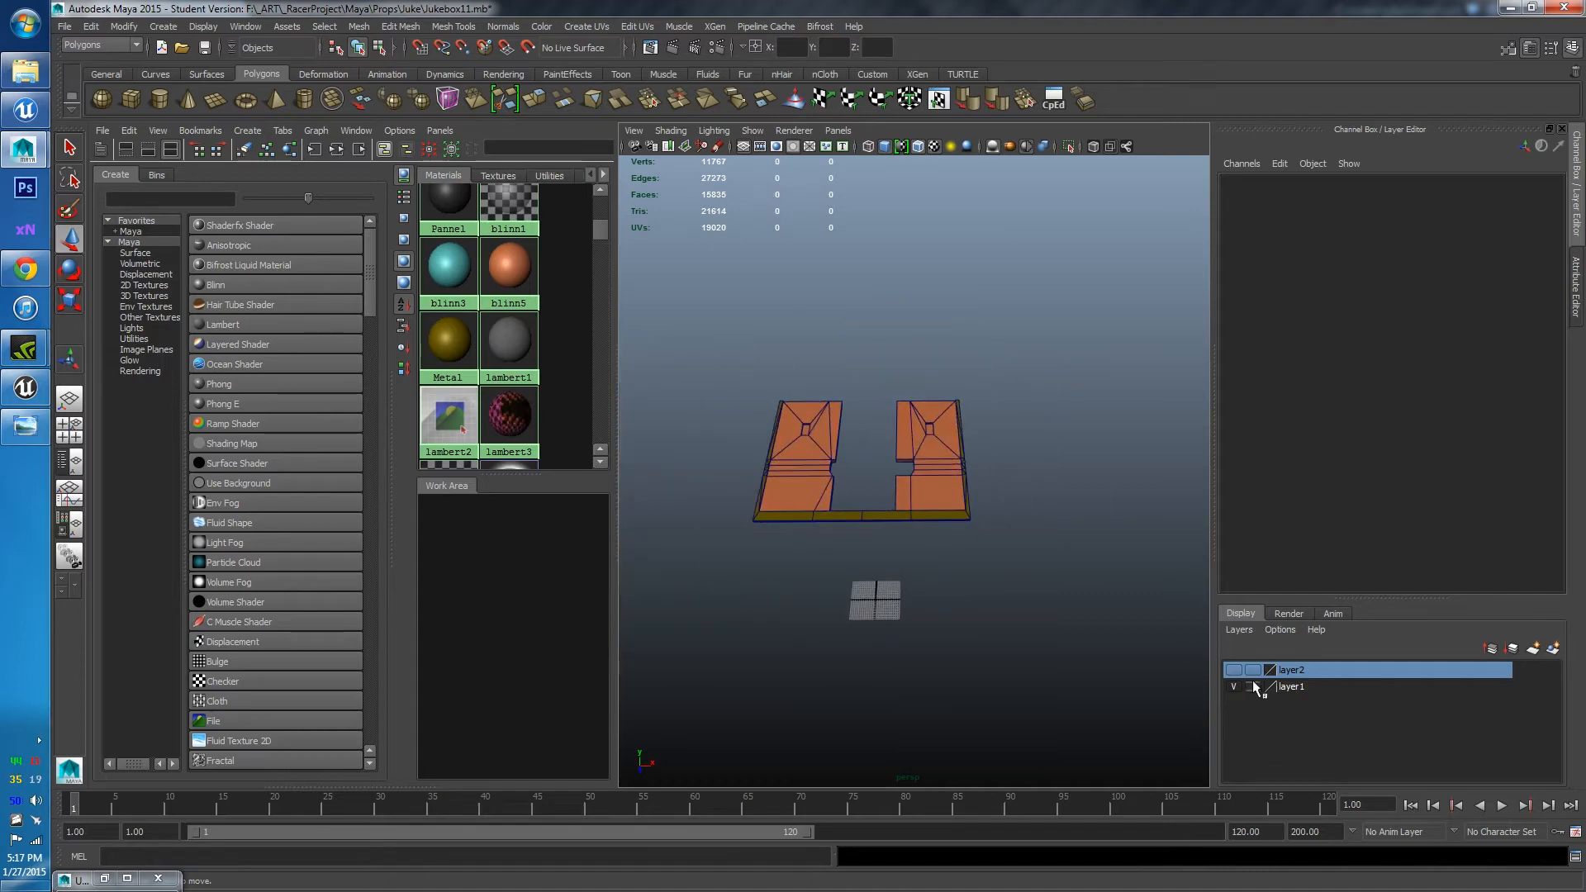
right_click(1326, 667)
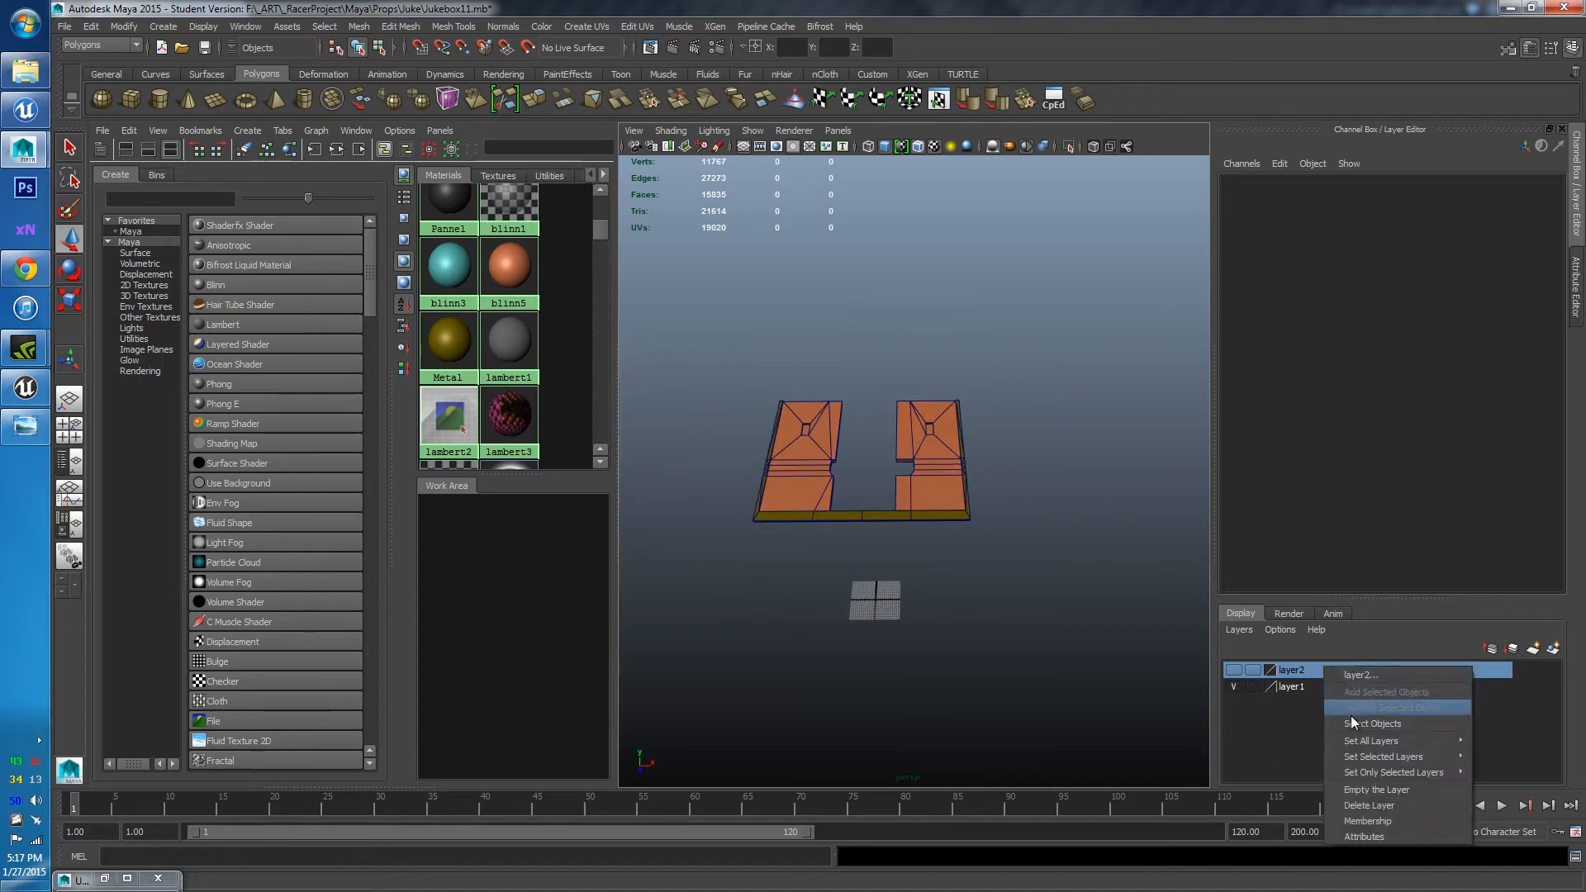
click(919, 399)
click(926, 418)
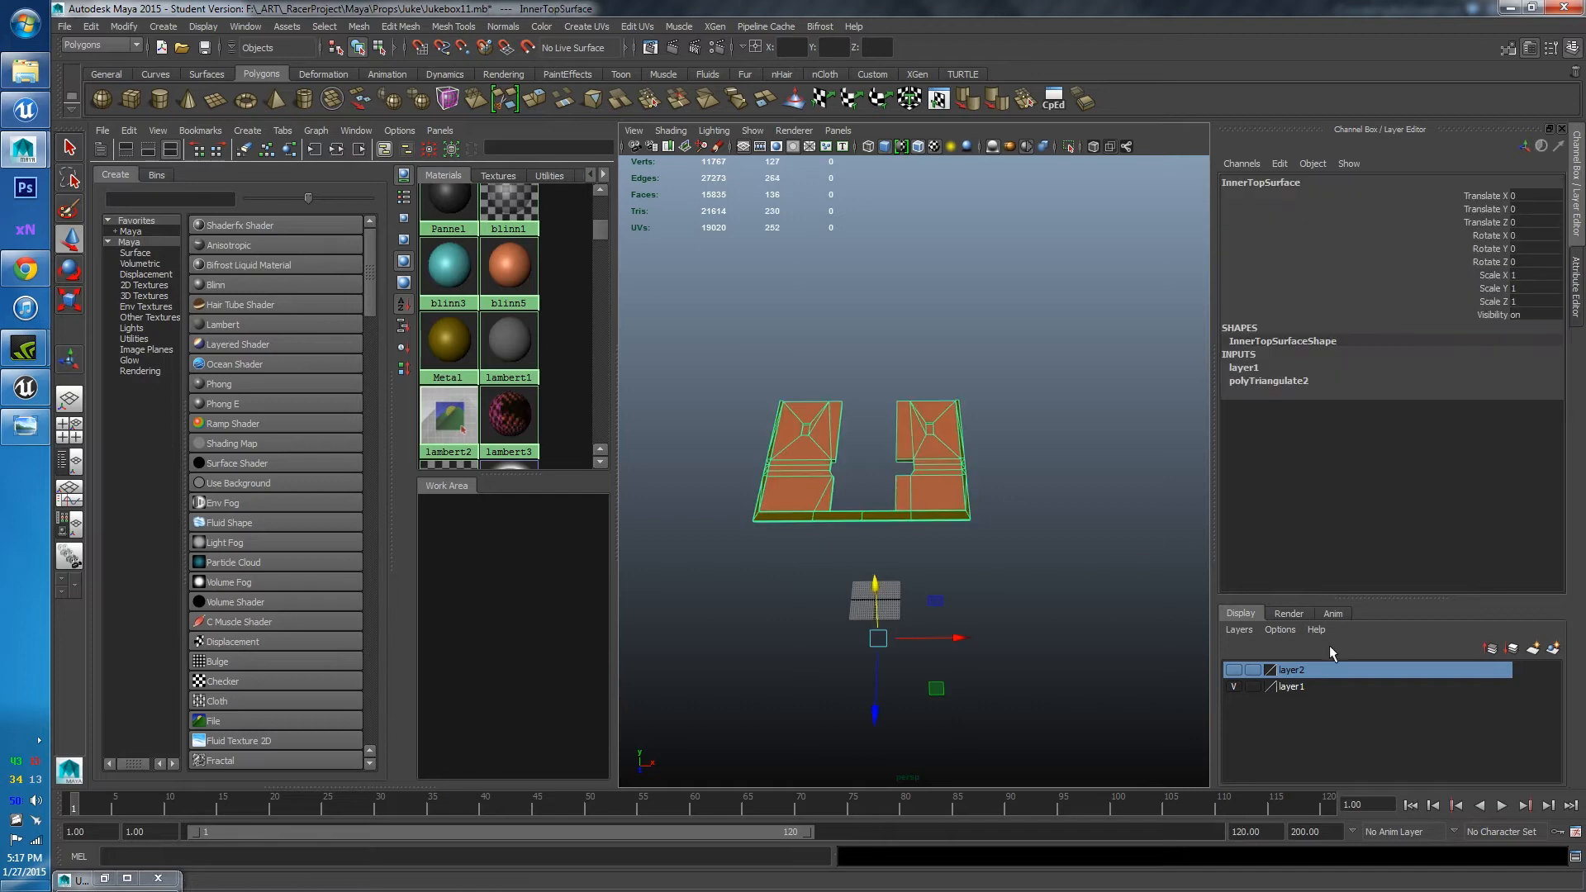
right_click(1305, 669)
click(1333, 696)
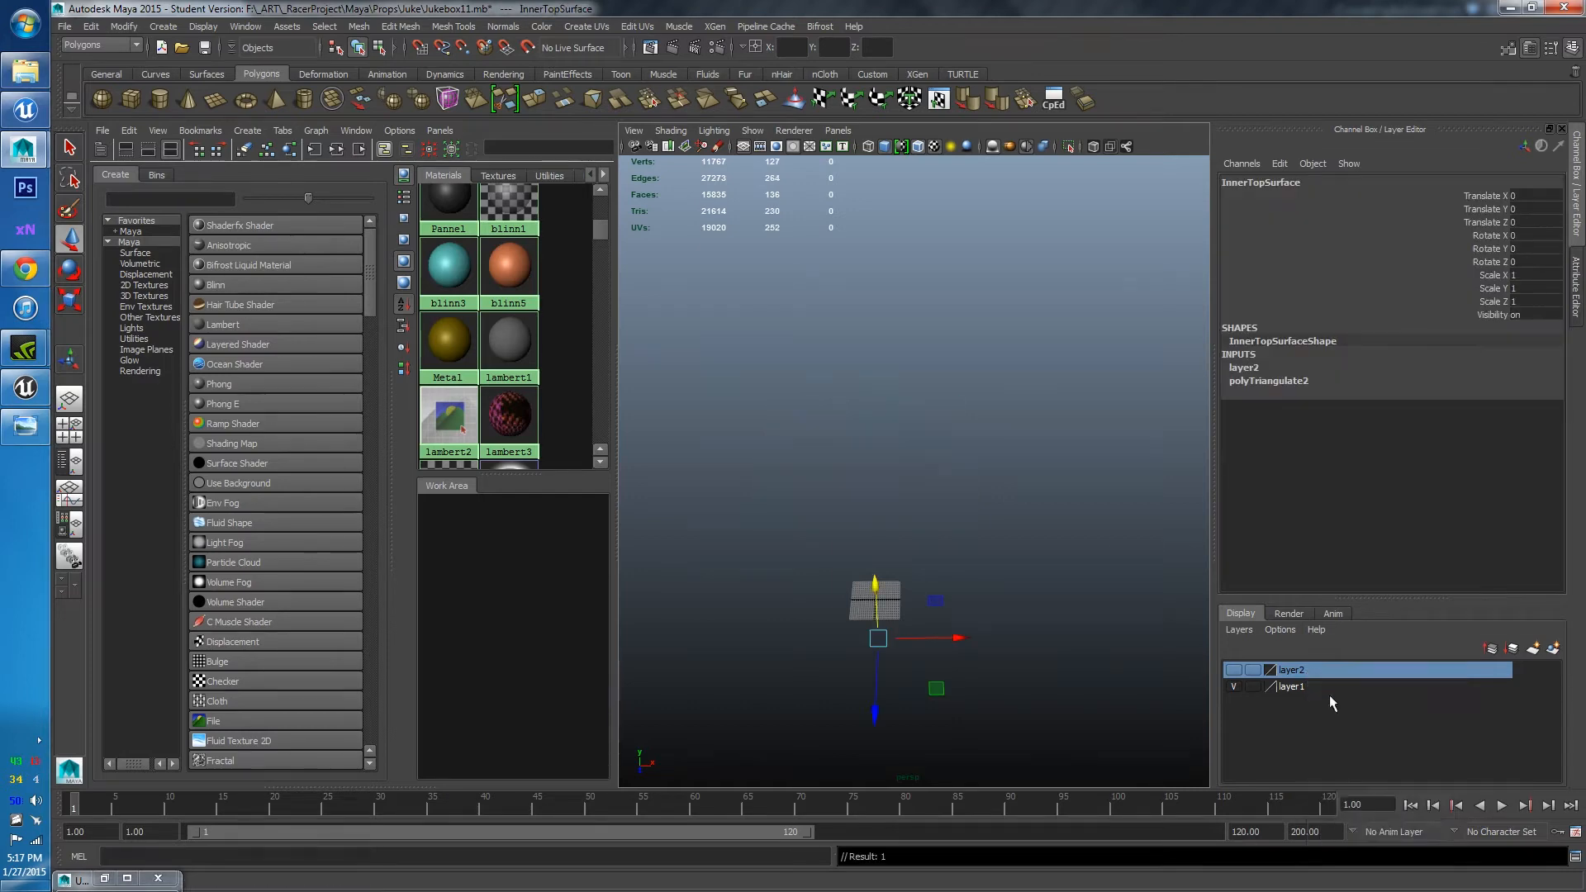
Make layer2 visible again and inspect the whole jukebox with its assigned materials in an enlarged perspective view
click(1234, 670)
key(space)
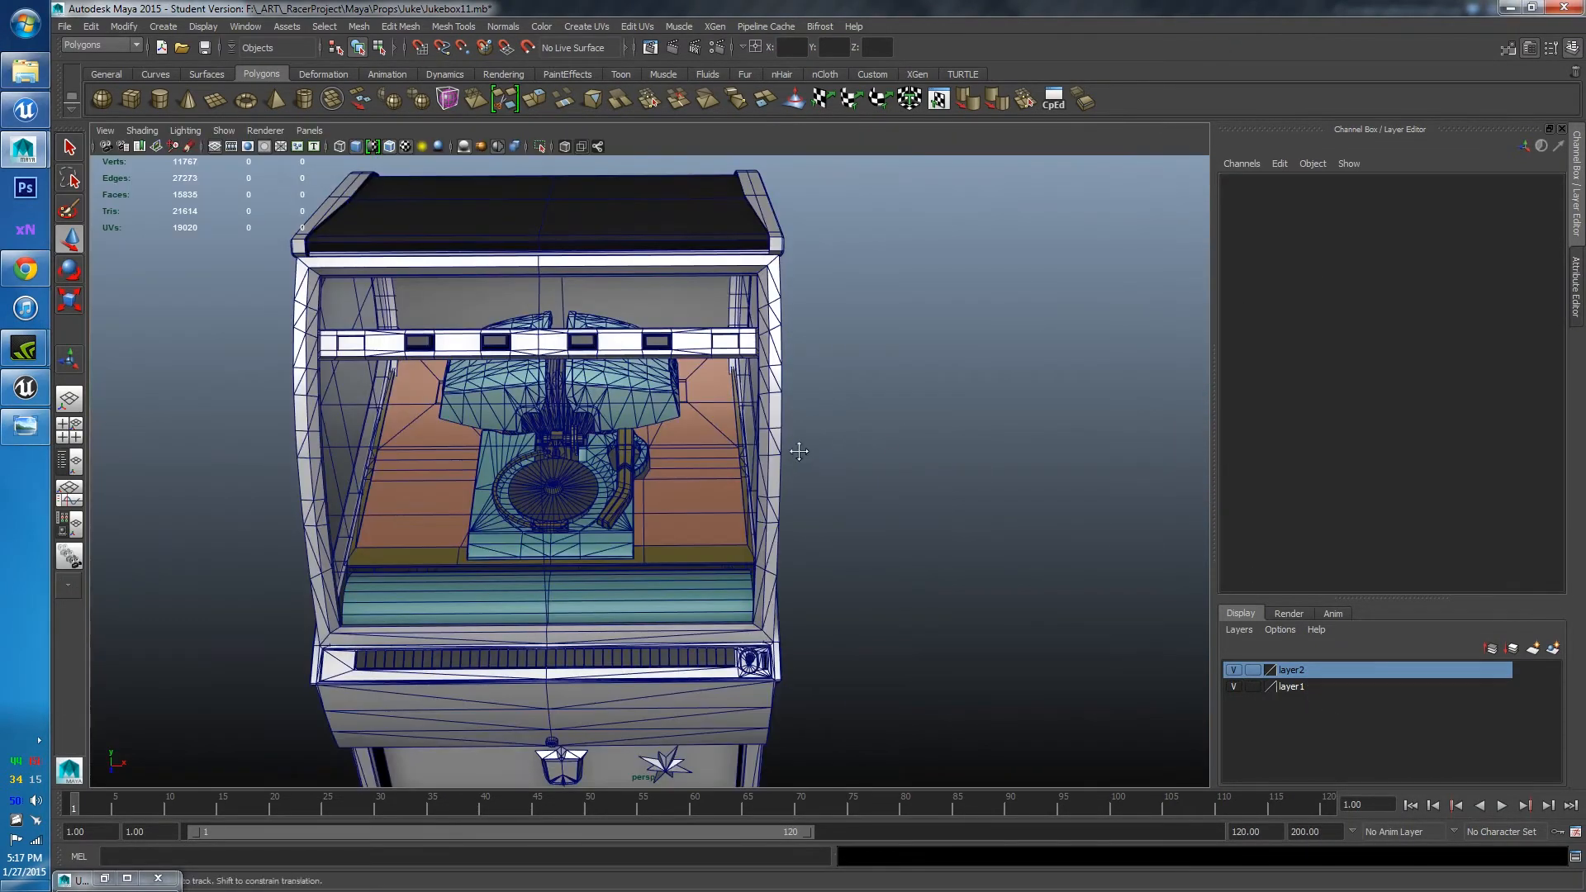
alt+drag(768, 465, 876, 486)
alt+right_drag(705, 463, 824, 392)
alt+middle_drag(825, 392, 650, 499)
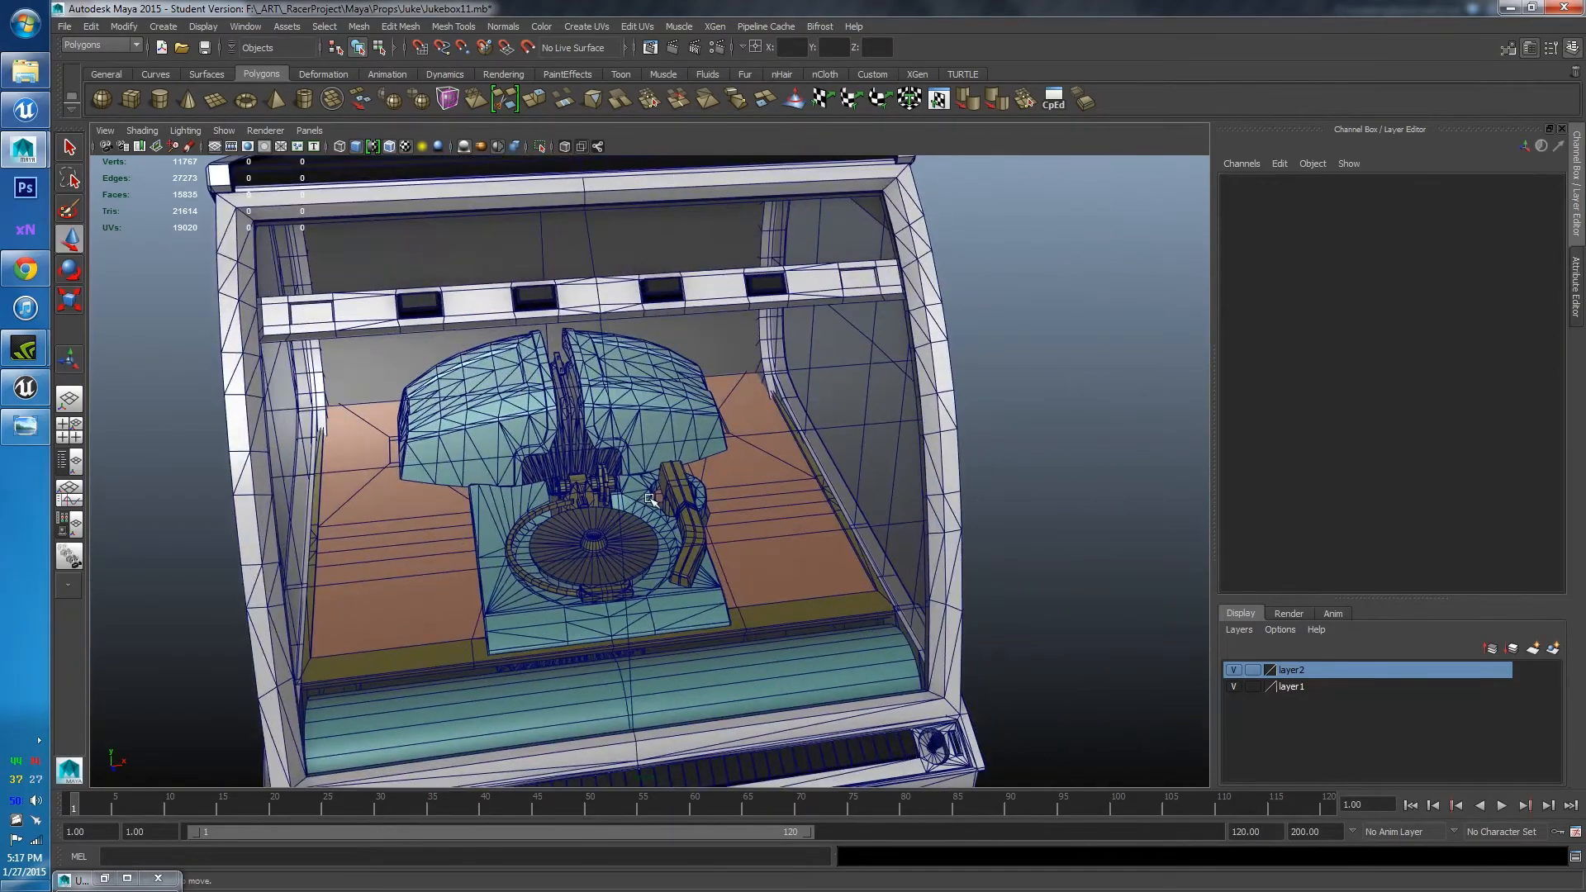
alt+drag(654, 469, 718, 455)
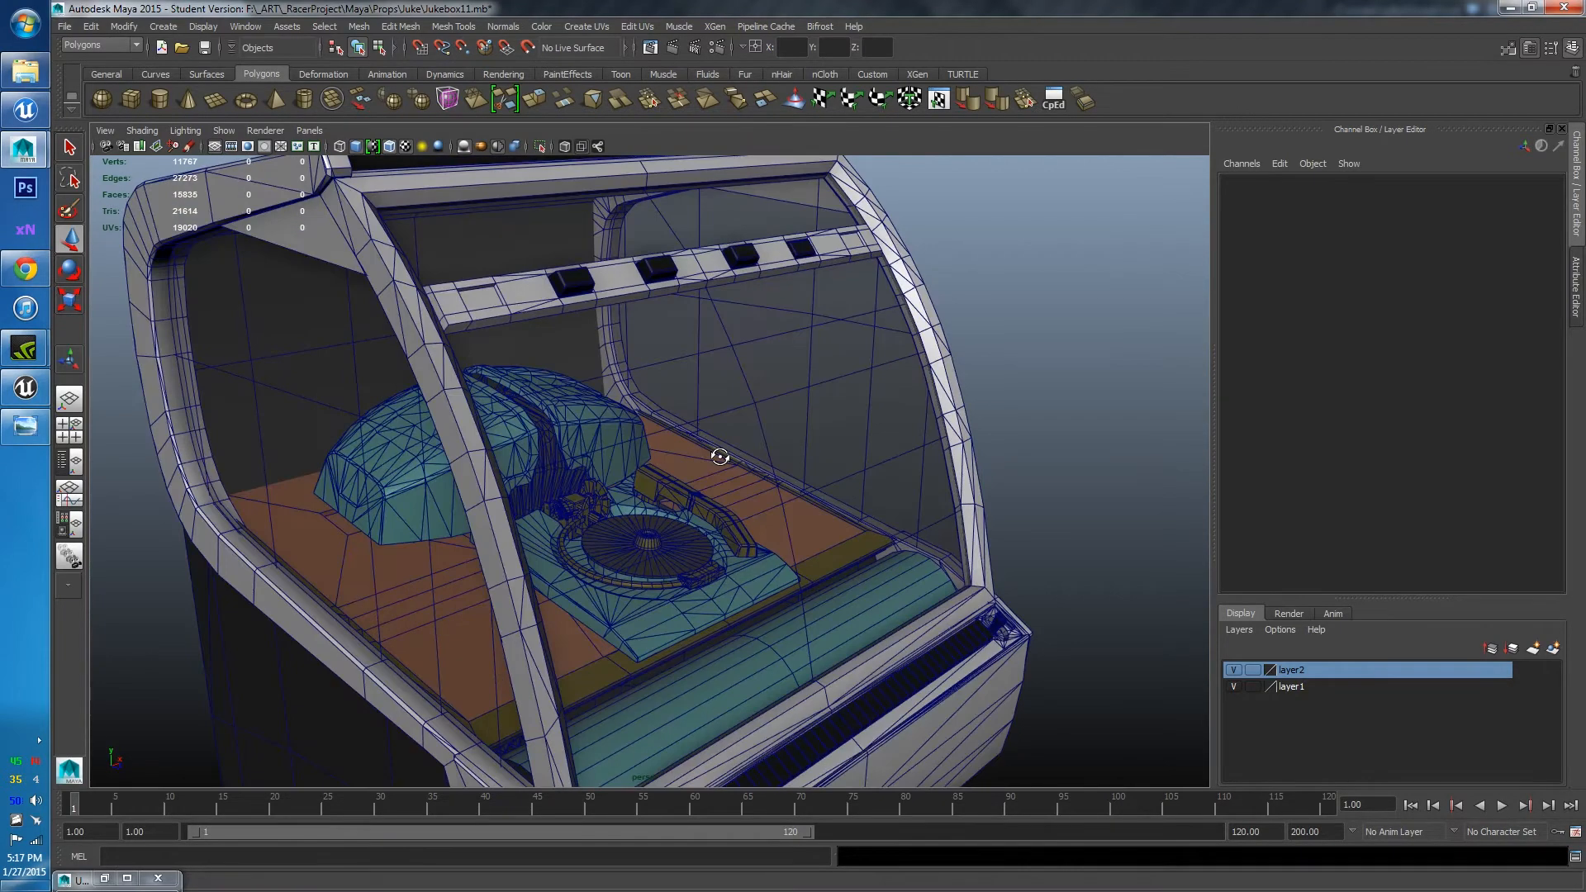
alt+right_drag(719, 454, 711, 414)
alt+middle_drag(707, 427, 710, 412)
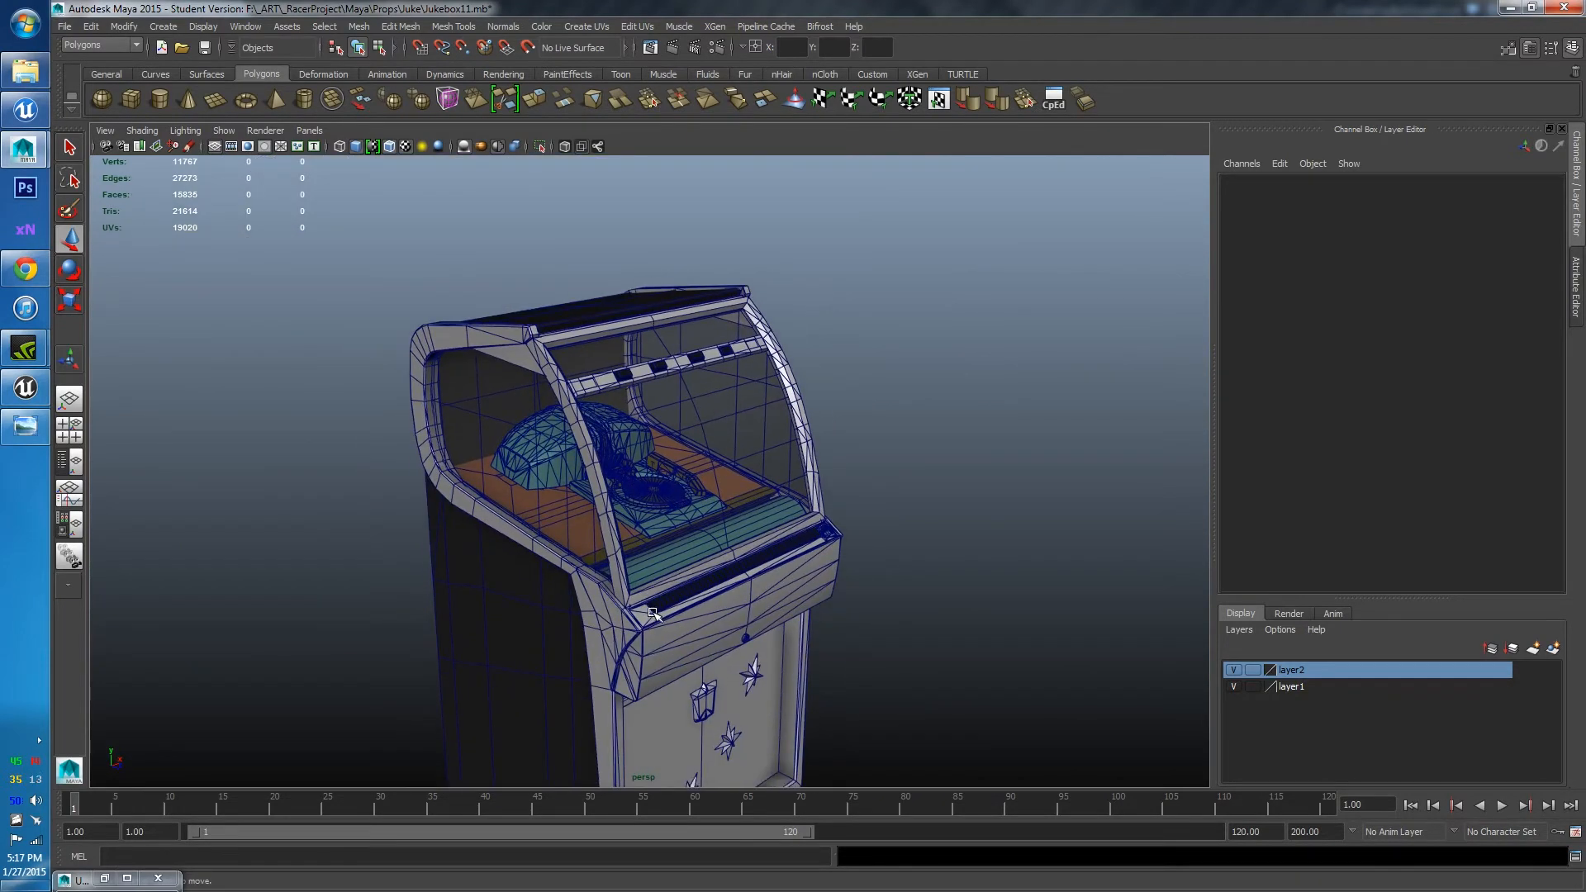
scroll(653, 614, down, 3)
alt+middle_drag(653, 614, 733, 499)
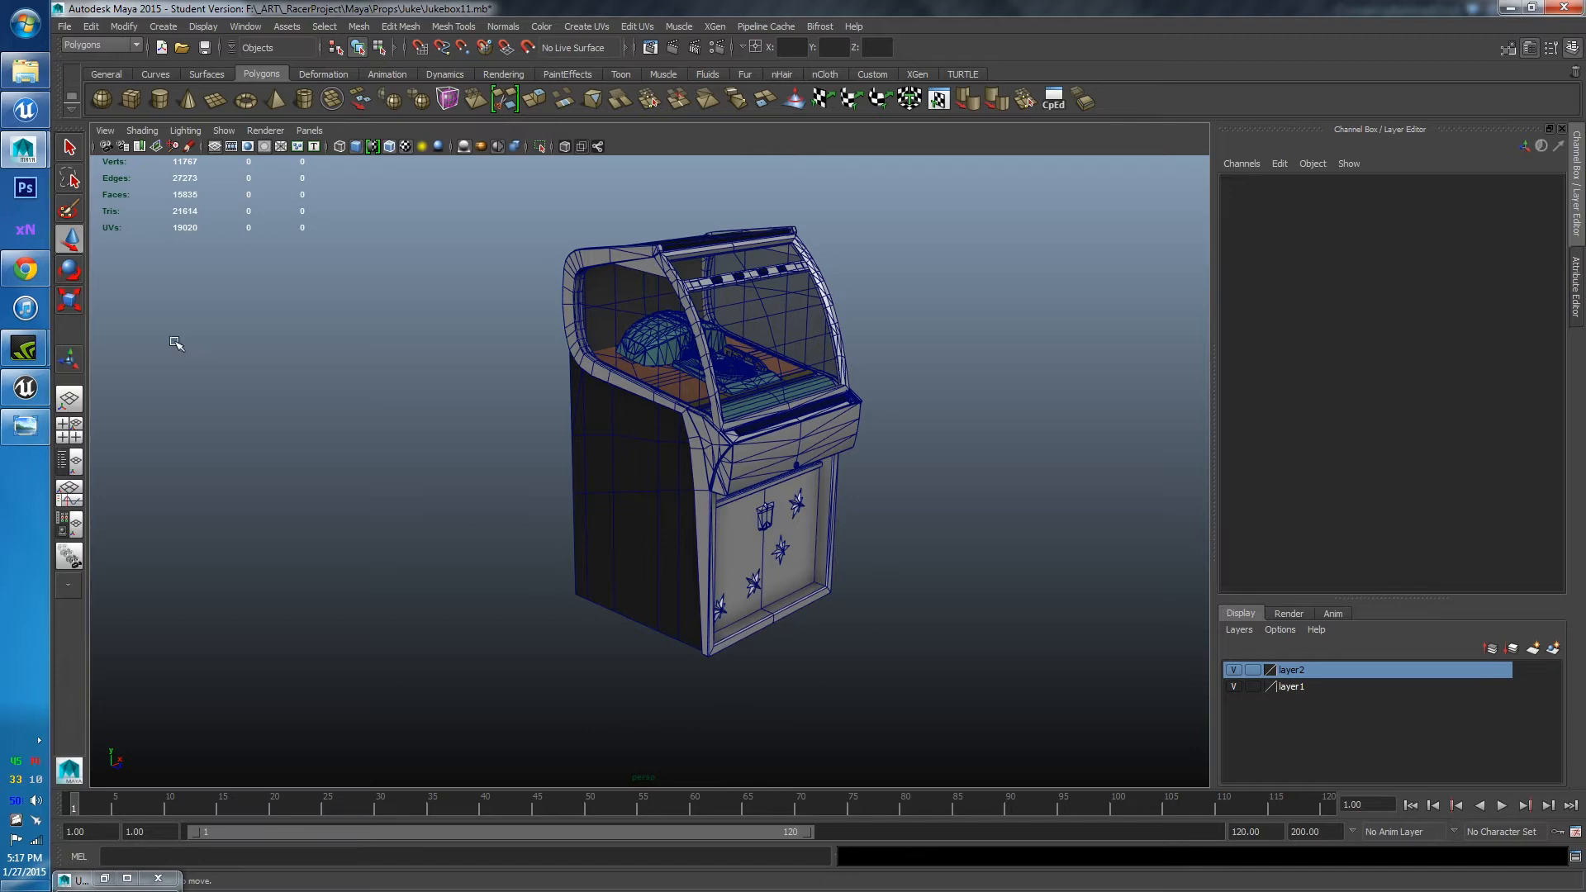
Show the material swatches beside the perspective view and compare them with the jukebox from several angles
click(69, 525)
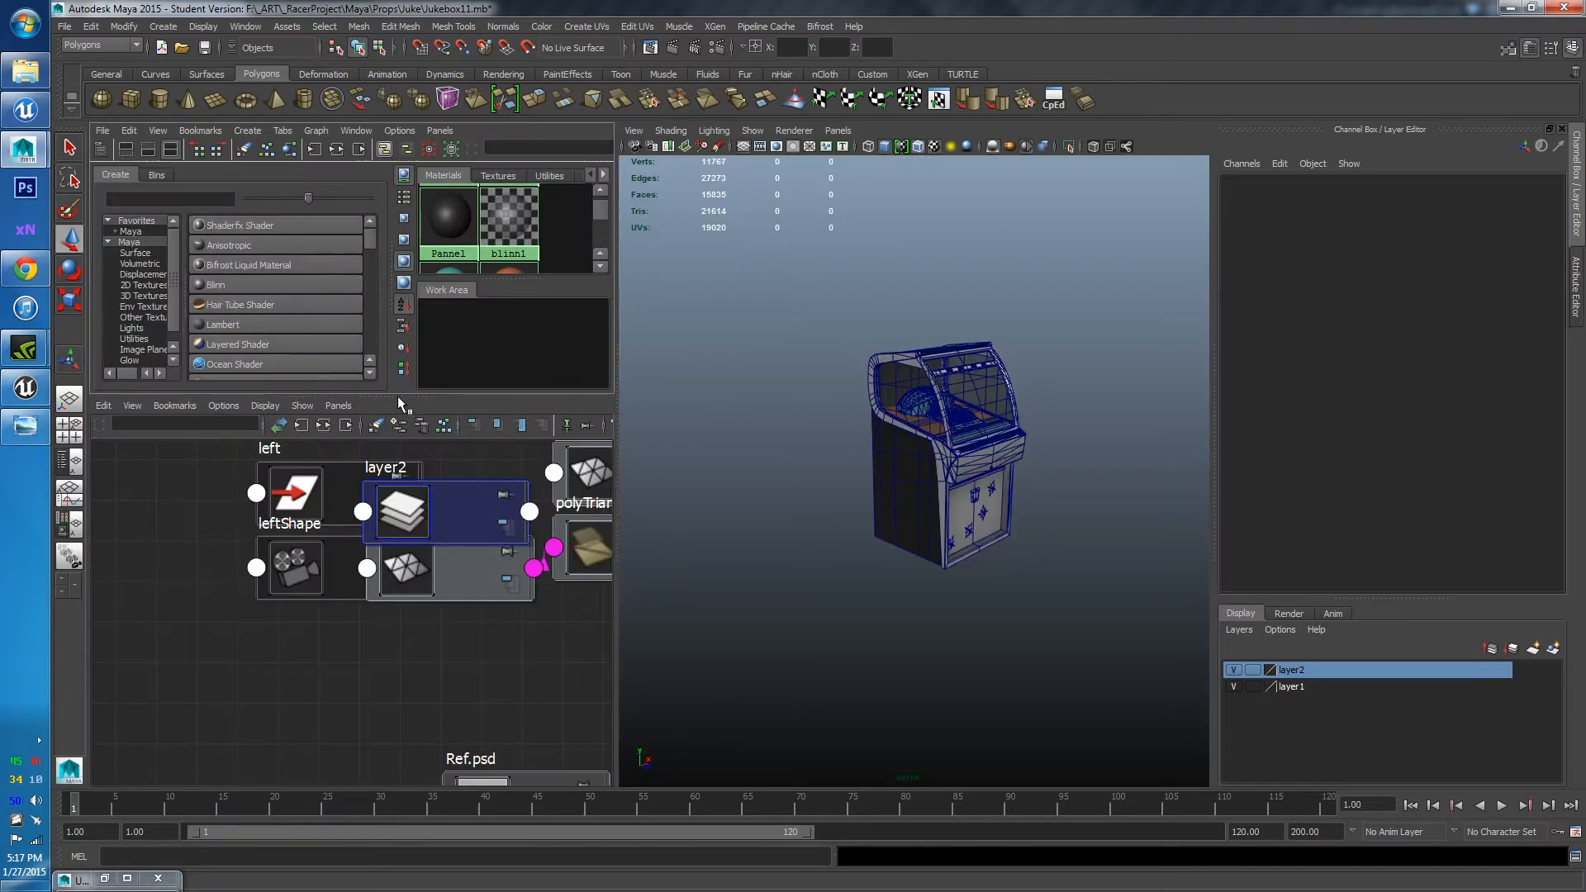
drag(398, 395, 399, 785)
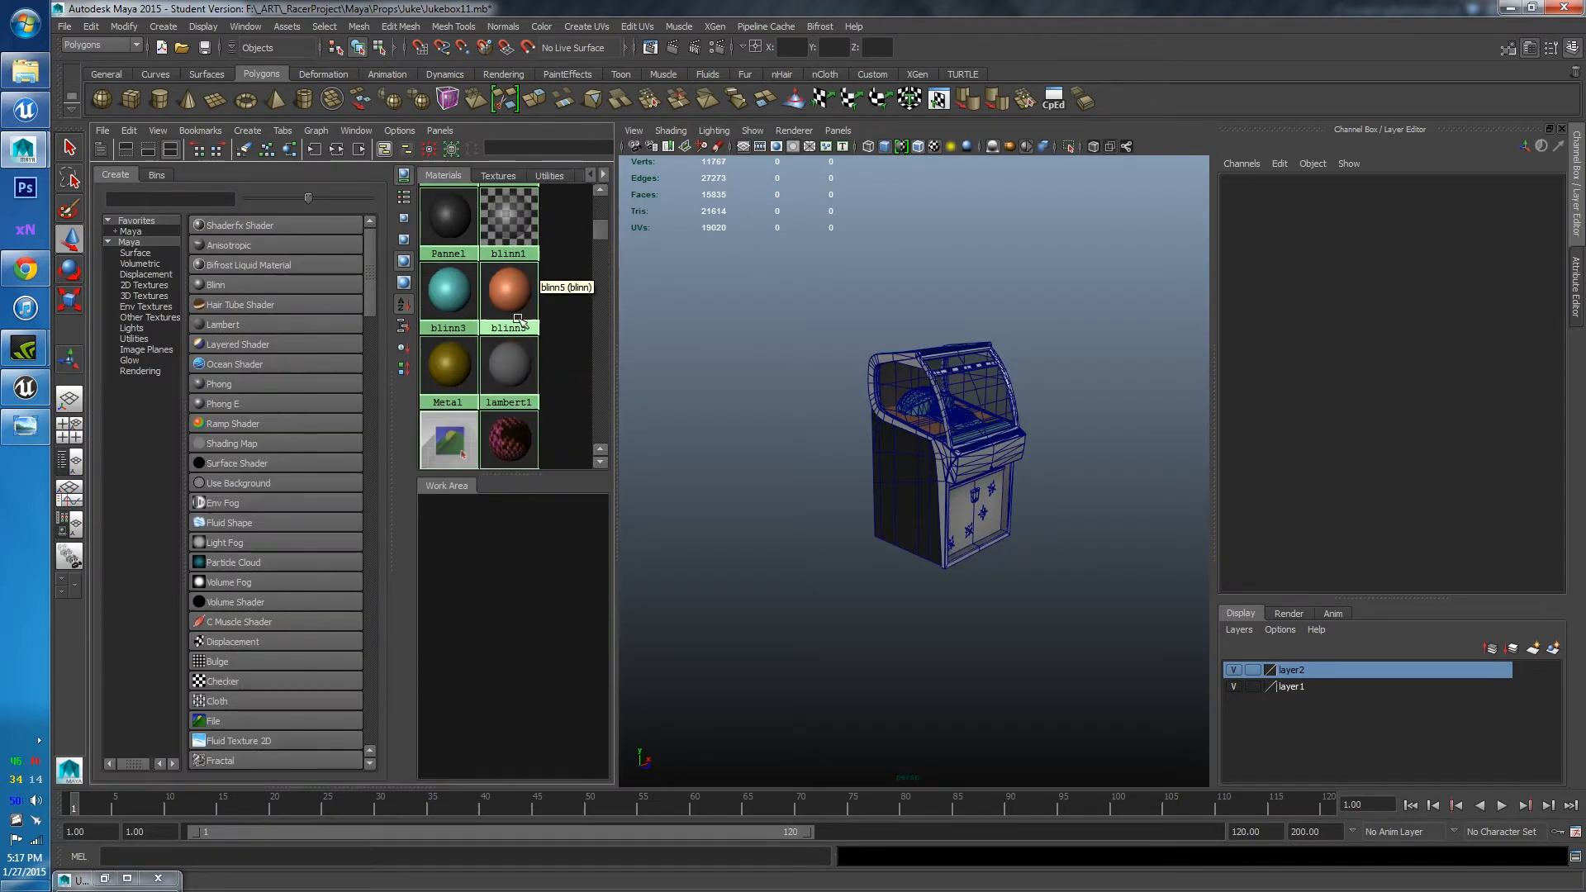
scroll(516, 309, up, 1)
scroll(516, 310, down, 2)
scroll(514, 303, up, 2)
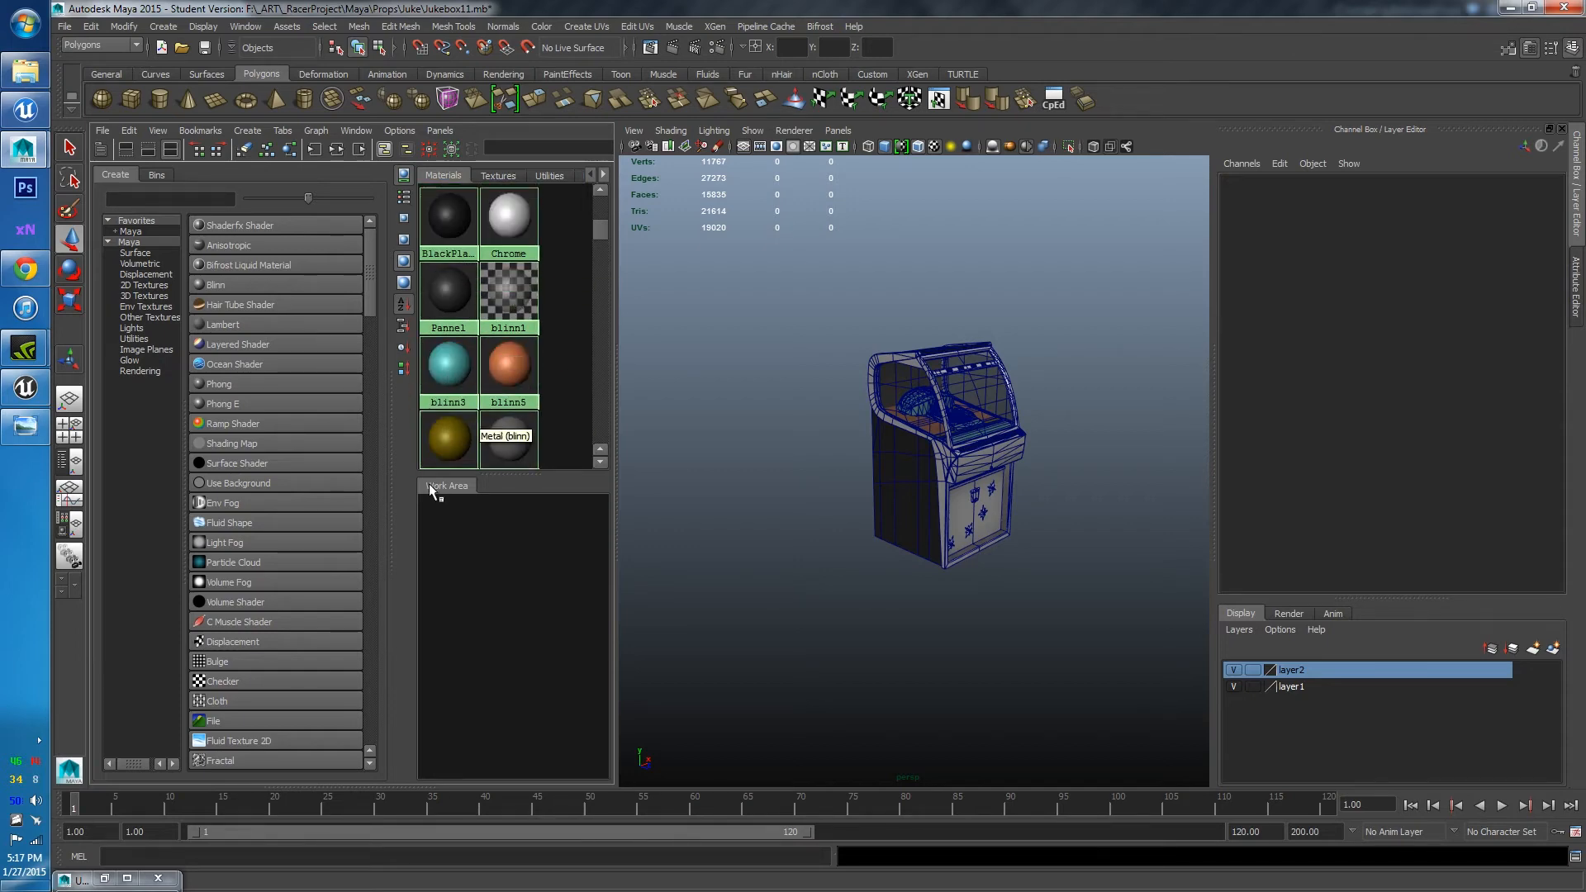
scroll(999, 396, up, 5)
alt+drag(999, 397, 967, 471)
scroll(1024, 403, down, 3)
alt+drag(1025, 402, 909, 450)
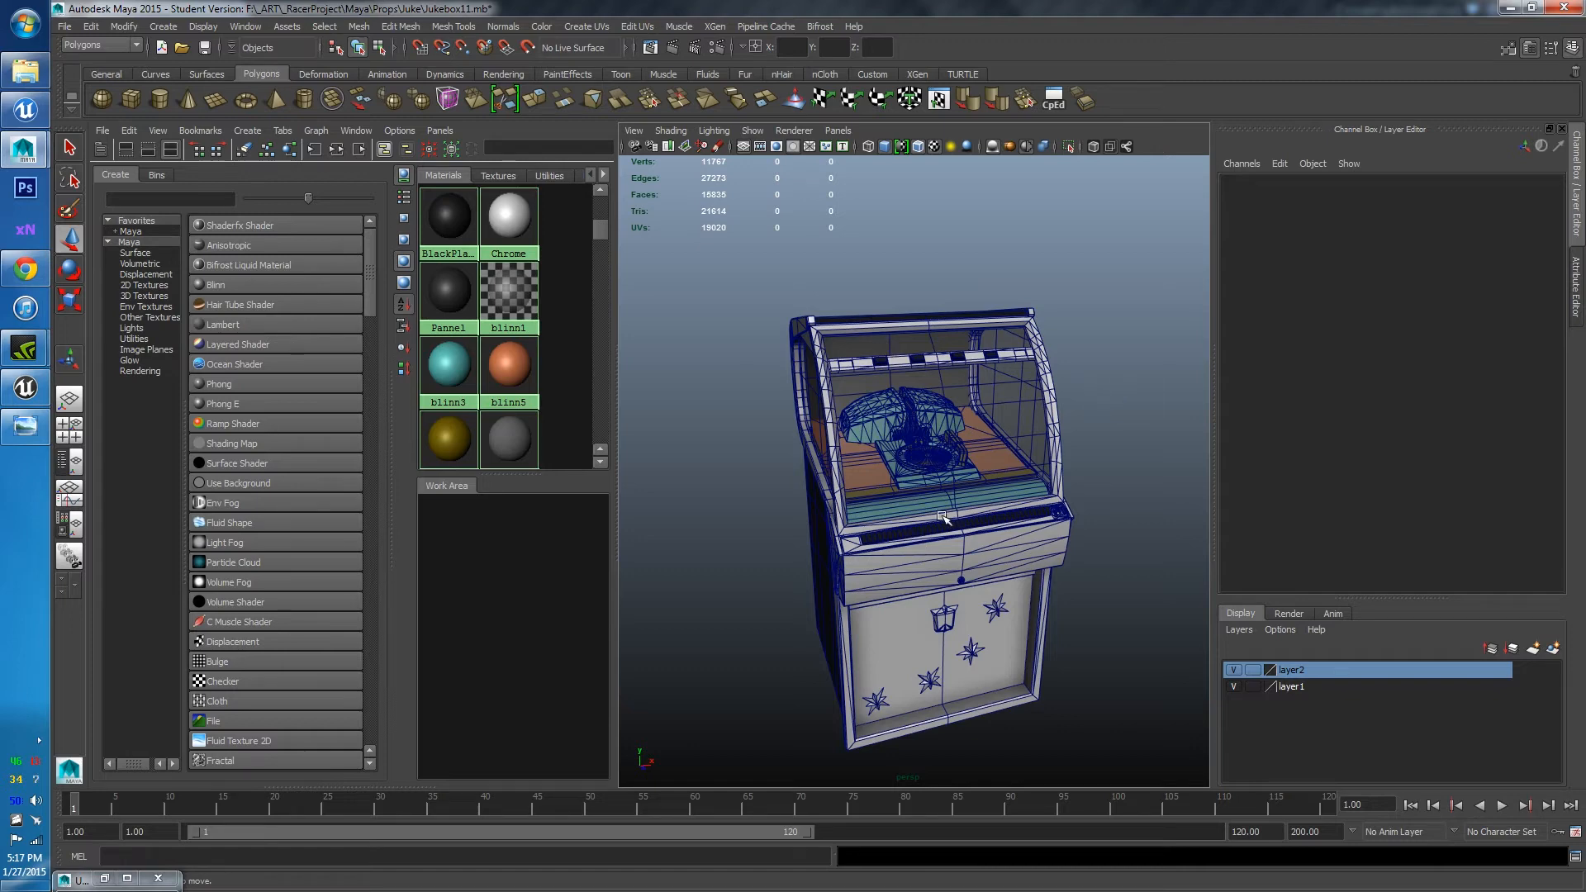
scroll(878, 568, down, 3)
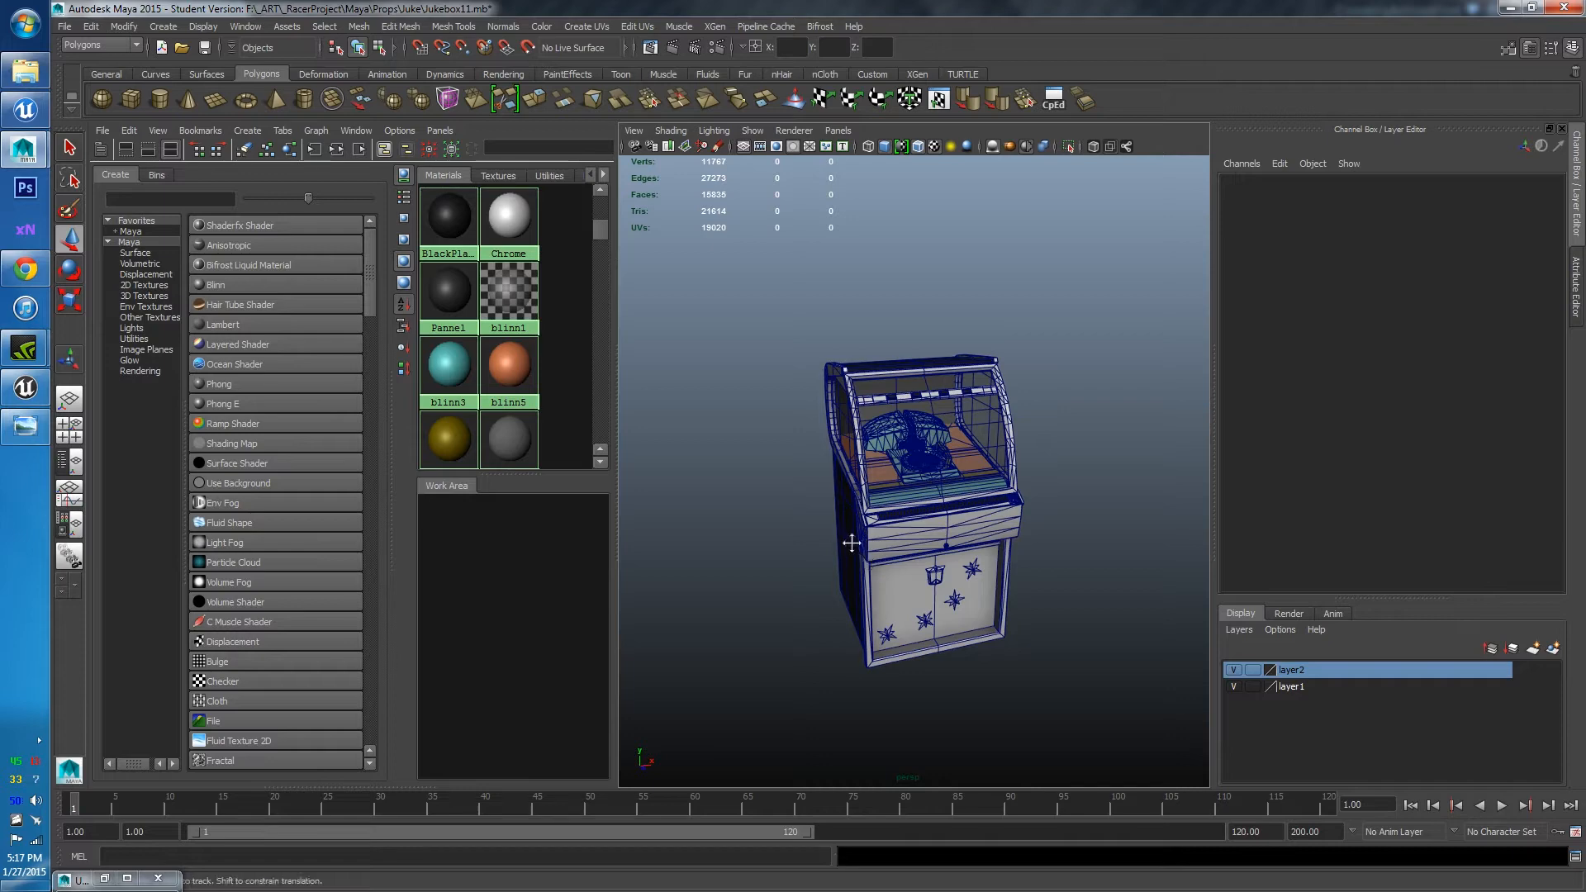
alt+drag(853, 549, 944, 551)
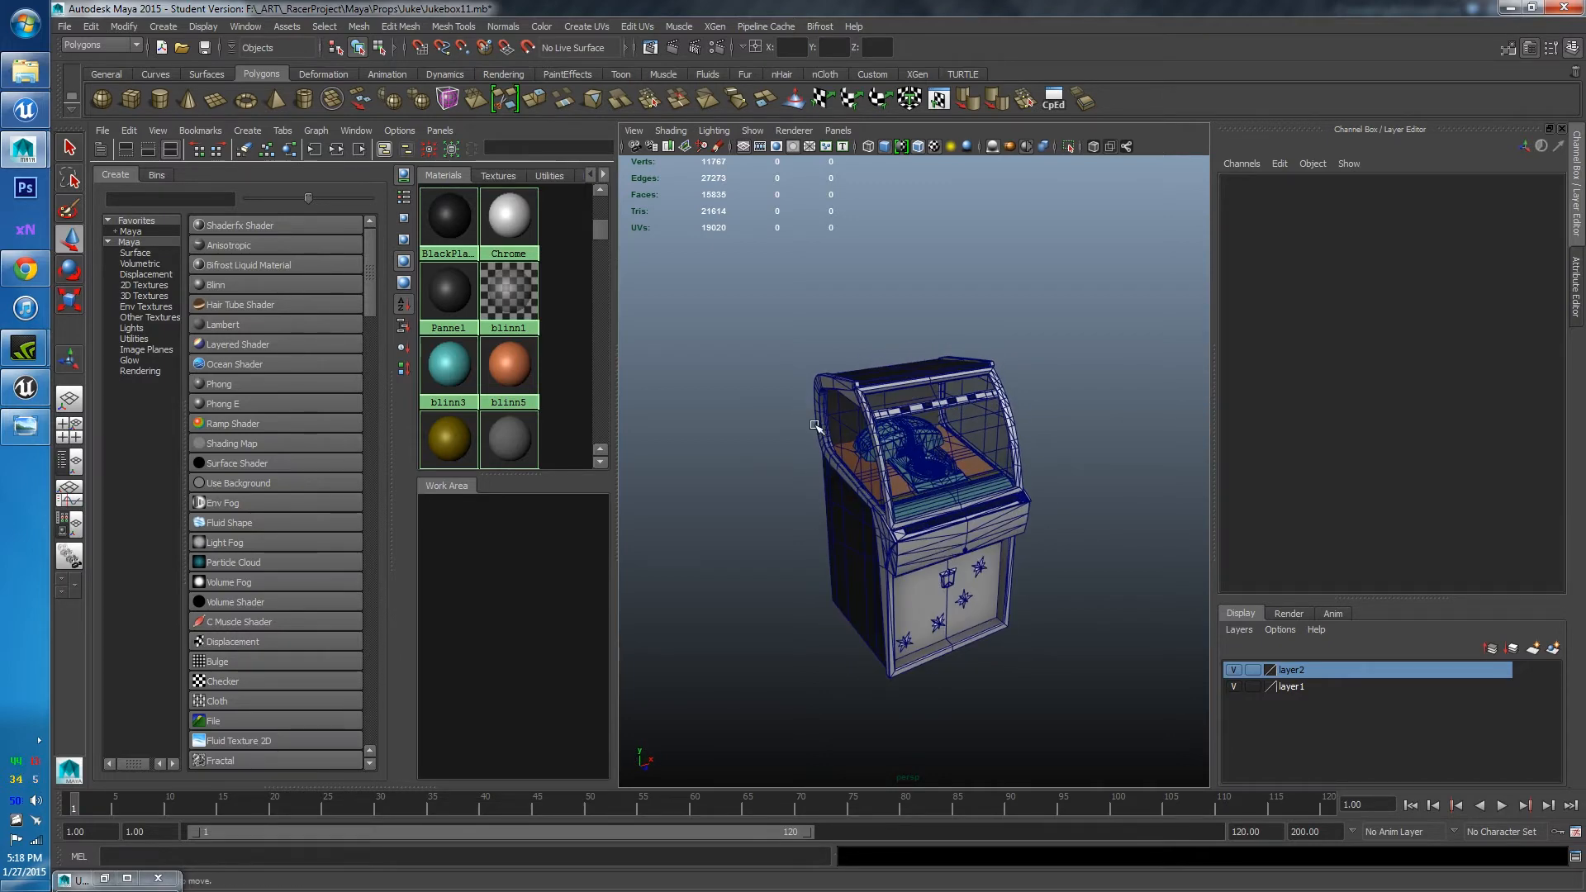
Select all parts of the jukebox model together
alt+middle_drag(838, 411, 868, 473)
drag(754, 349, 1148, 769)
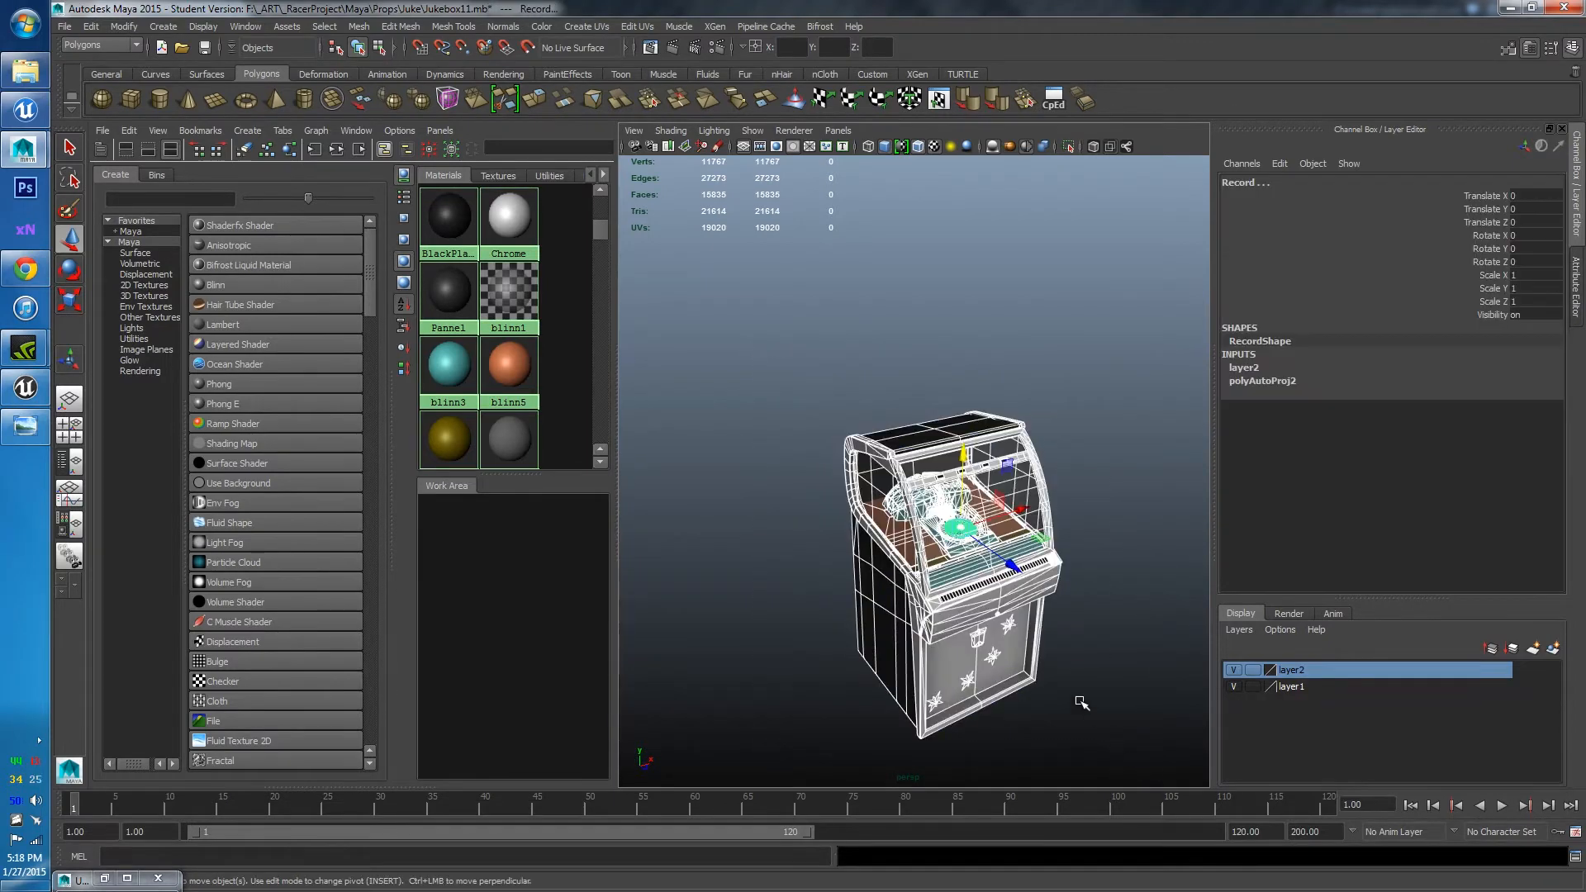
alt+drag(1082, 703, 1074, 645)
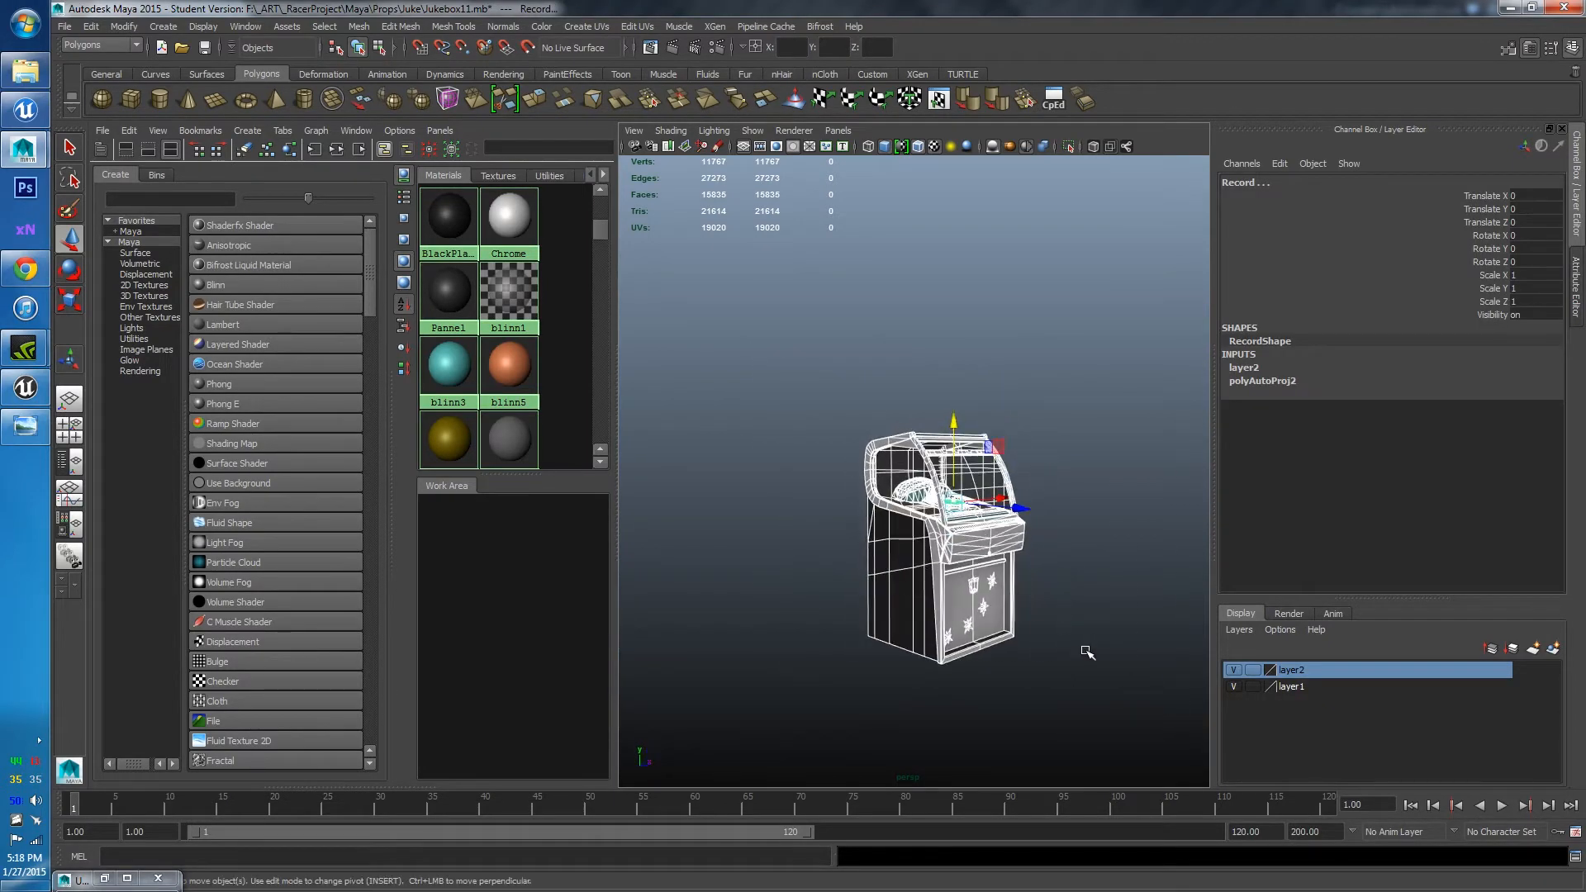
alt+middle_drag(1087, 653, 997, 634)
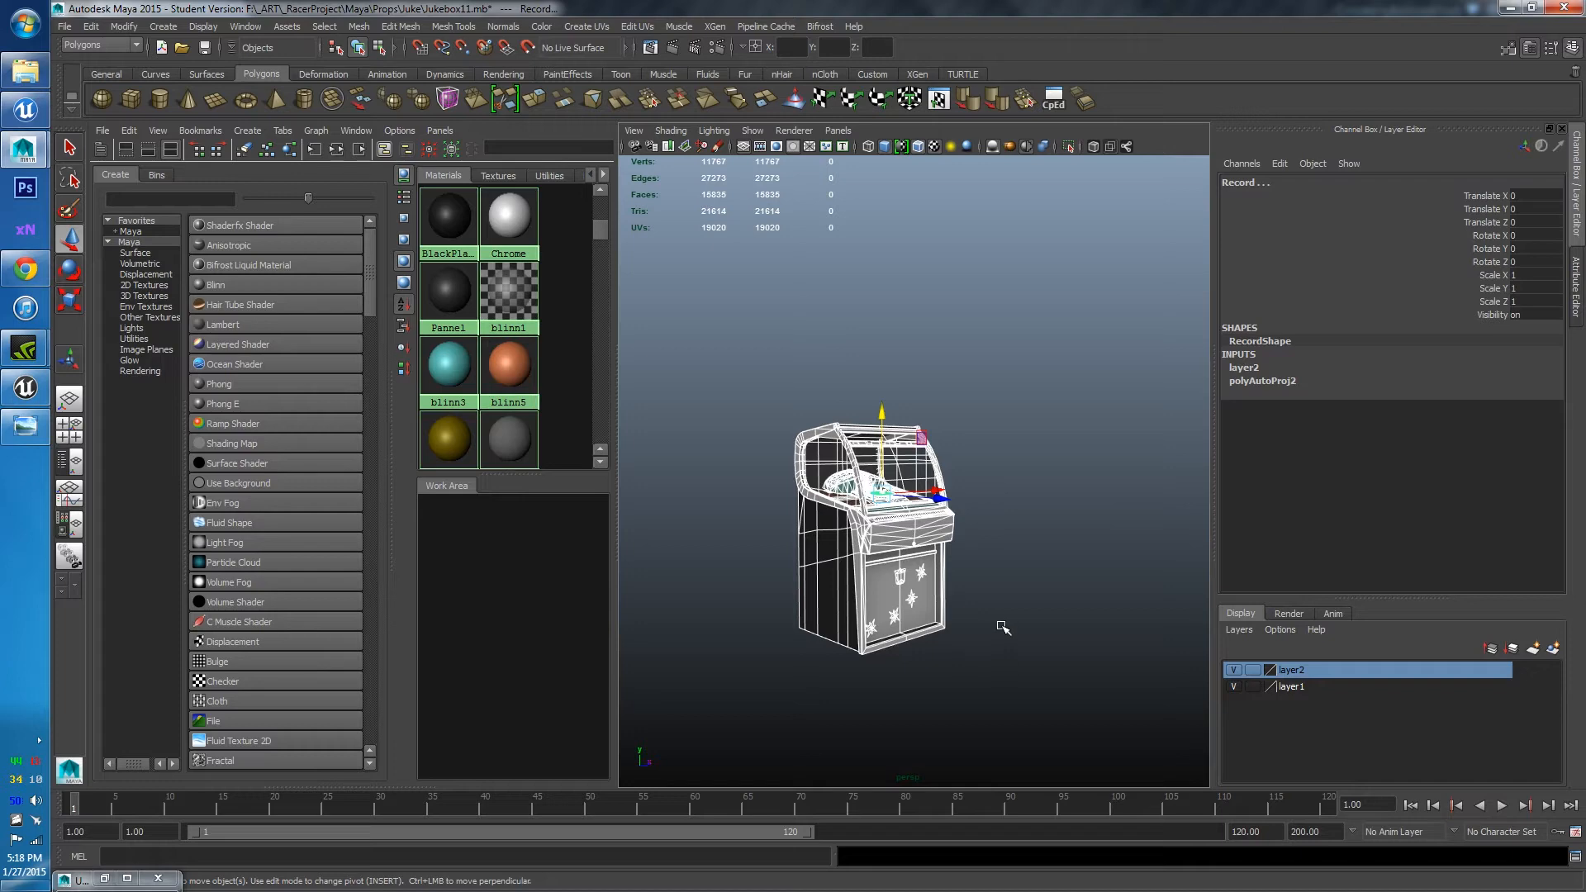
Duplicate all the selected jukebox parts and combine the copies into a single mesh
key(ctrl+d)
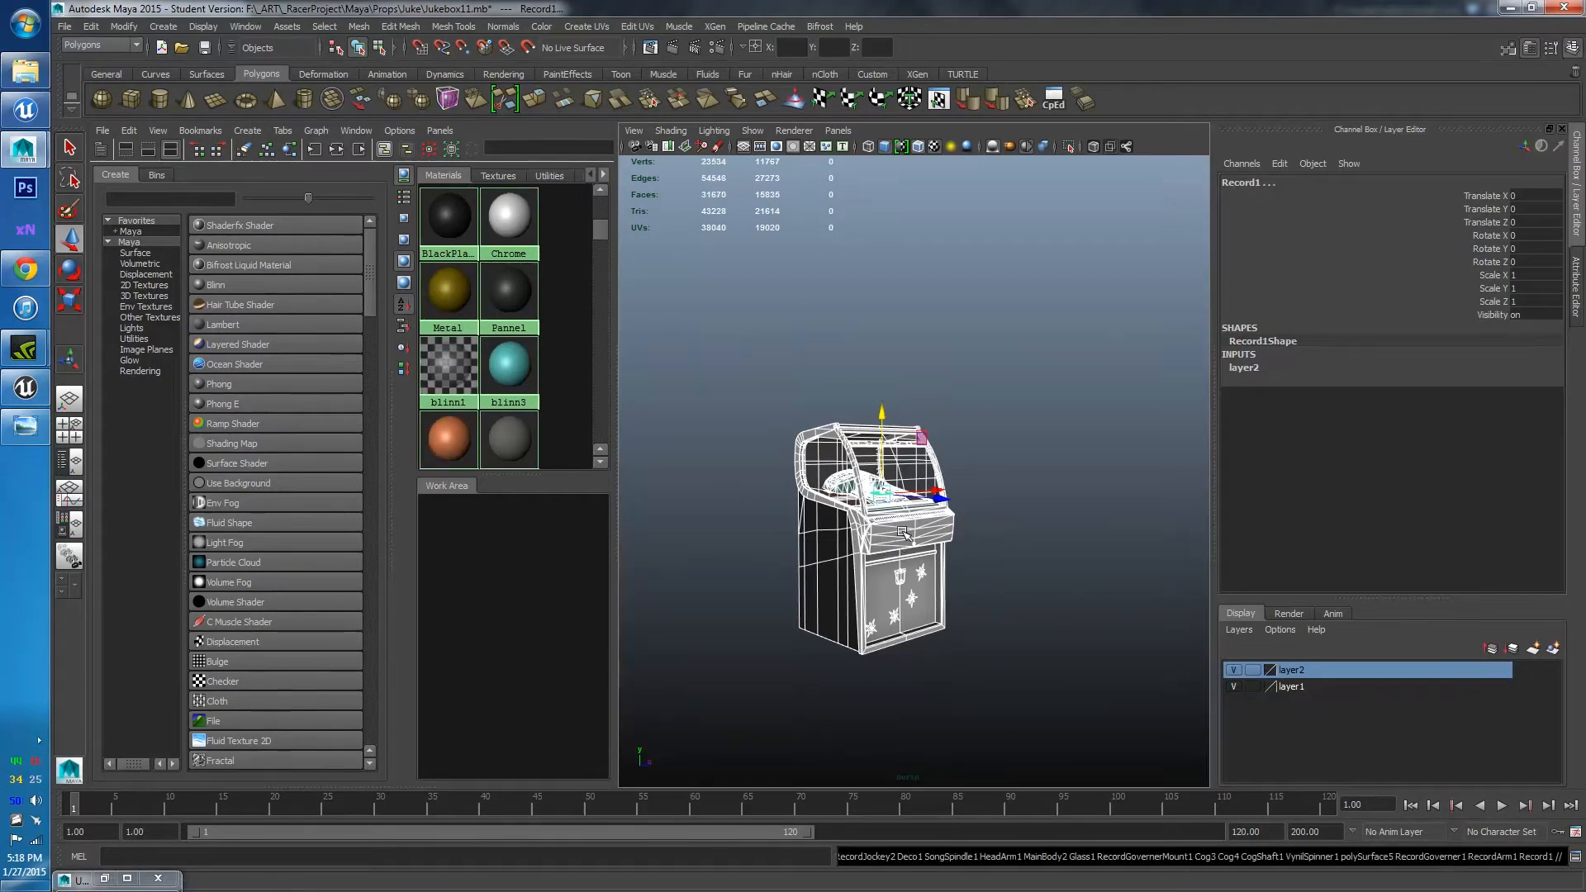
alt+drag(1033, 655, 1027, 603)
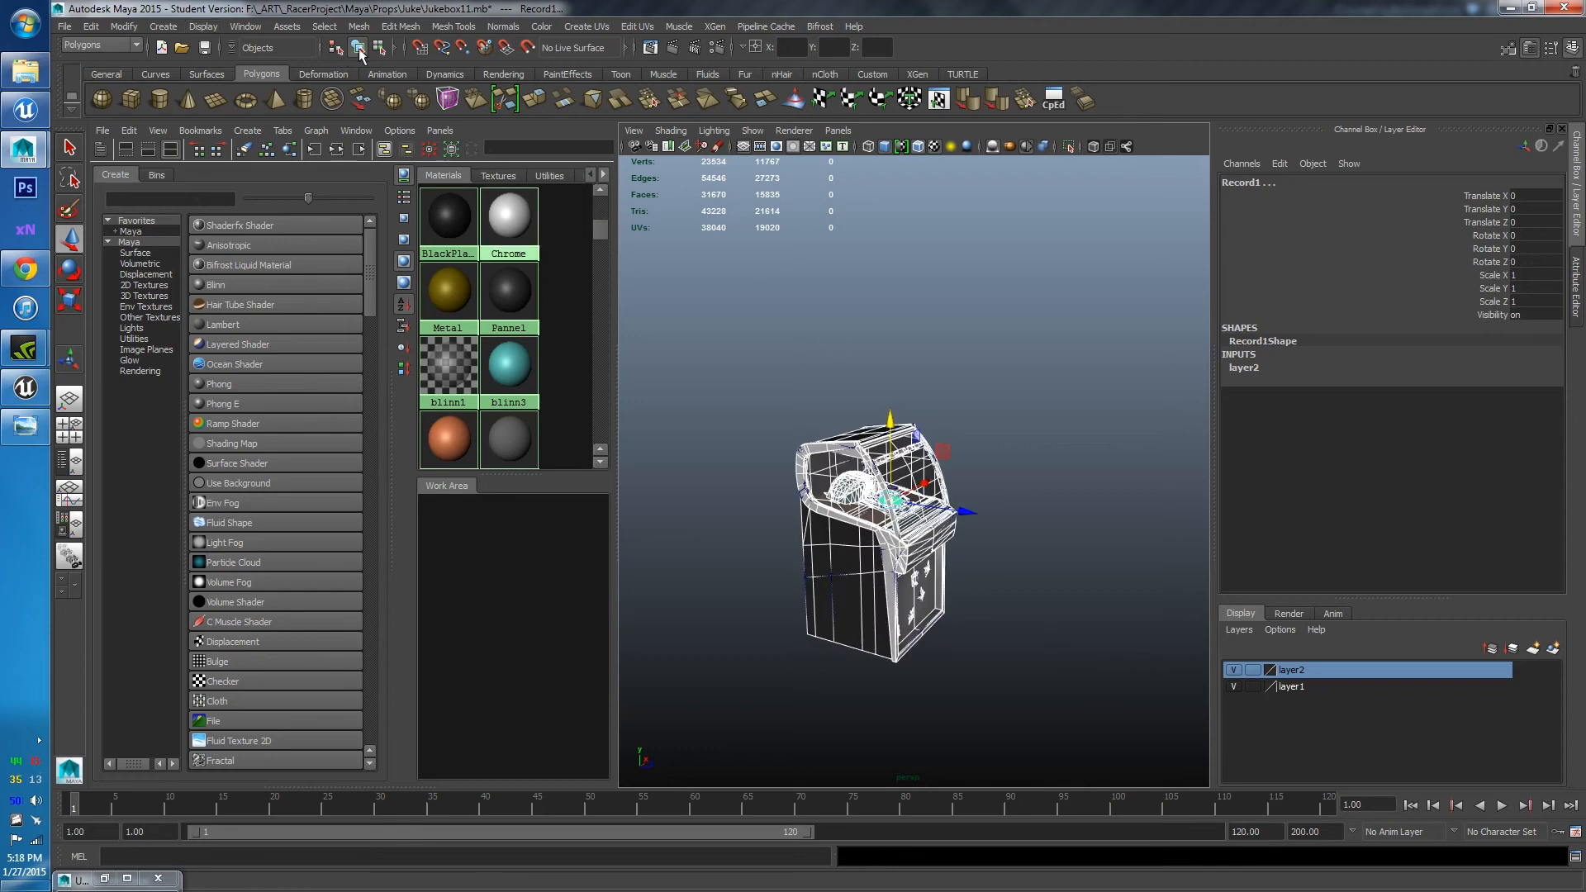
click(358, 26)
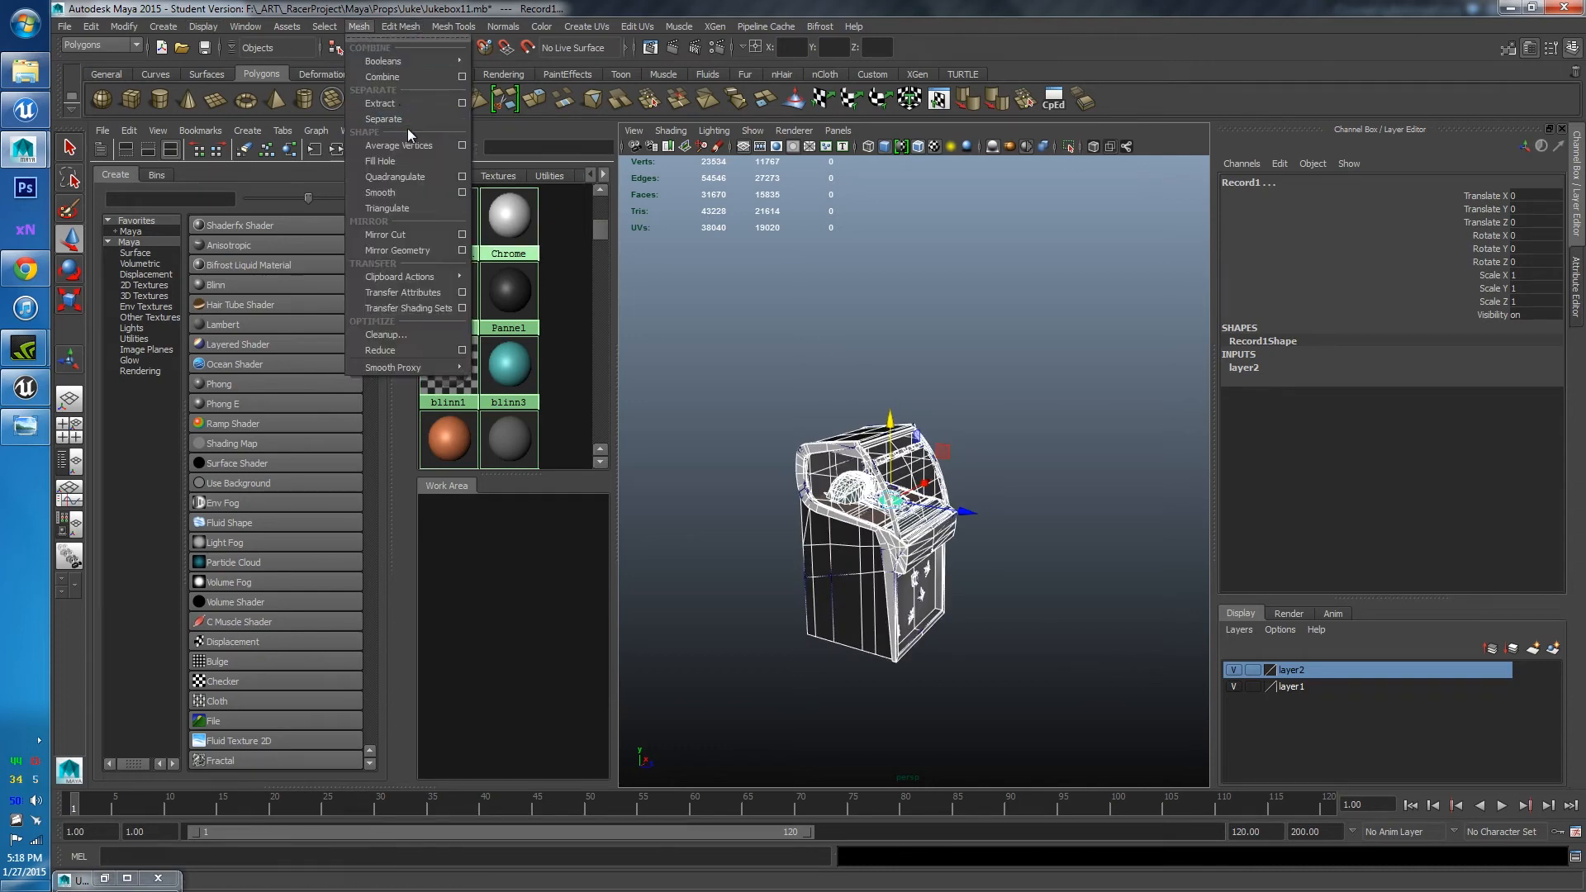
click(399, 76)
key(r)
alt+drag(993, 397, 923, 457)
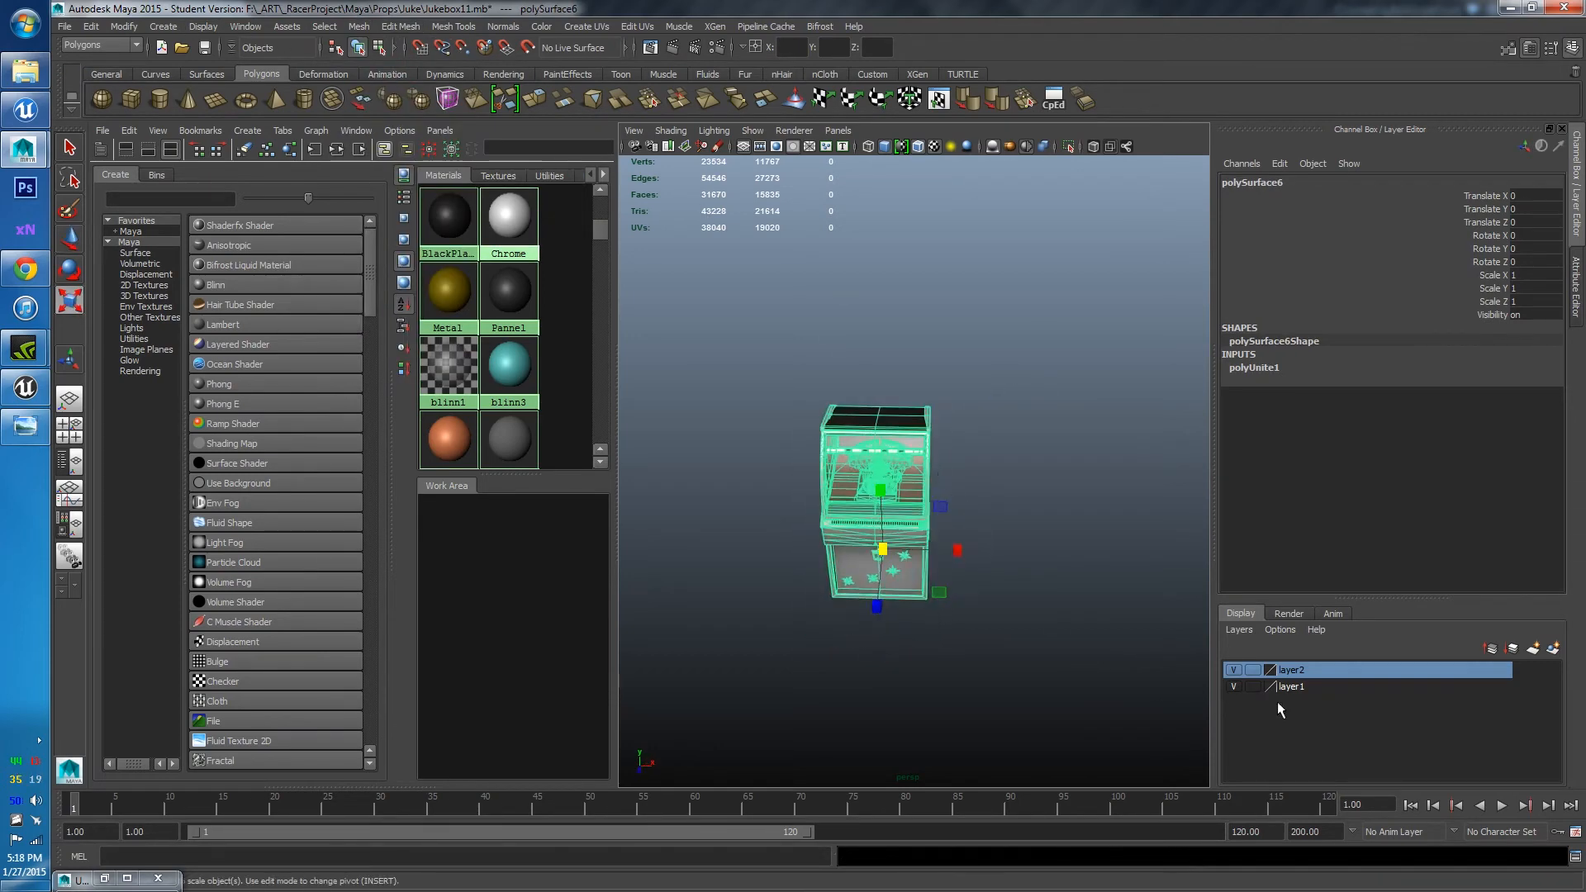
Remove the combined jukebox mesh from layer2 and hide that layer so only the combined copy is displayed
right_click(1325, 675)
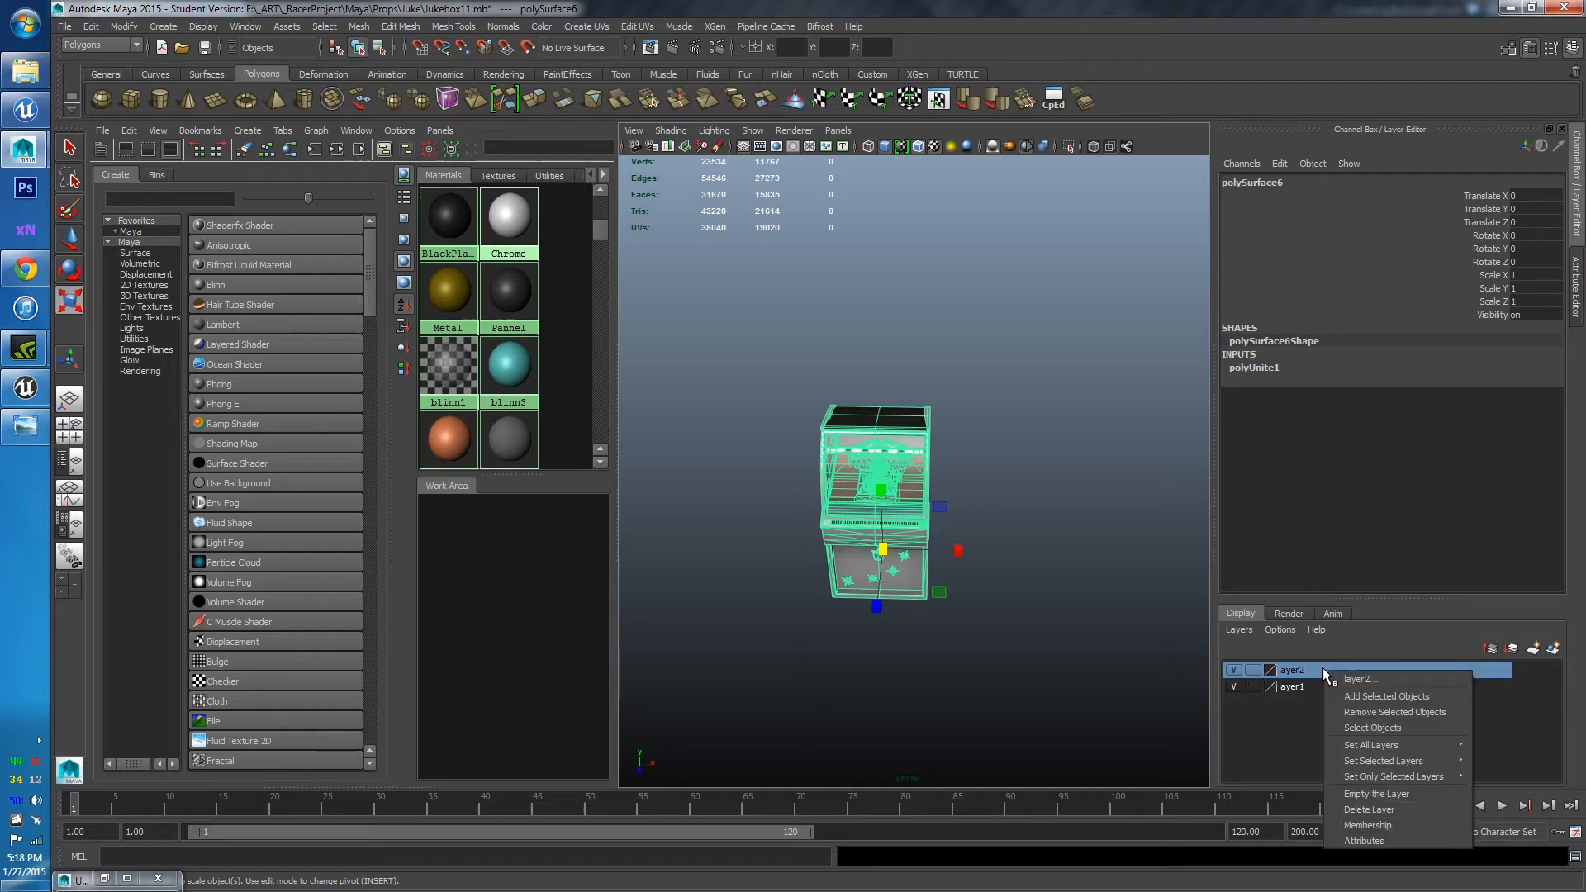
click(1359, 713)
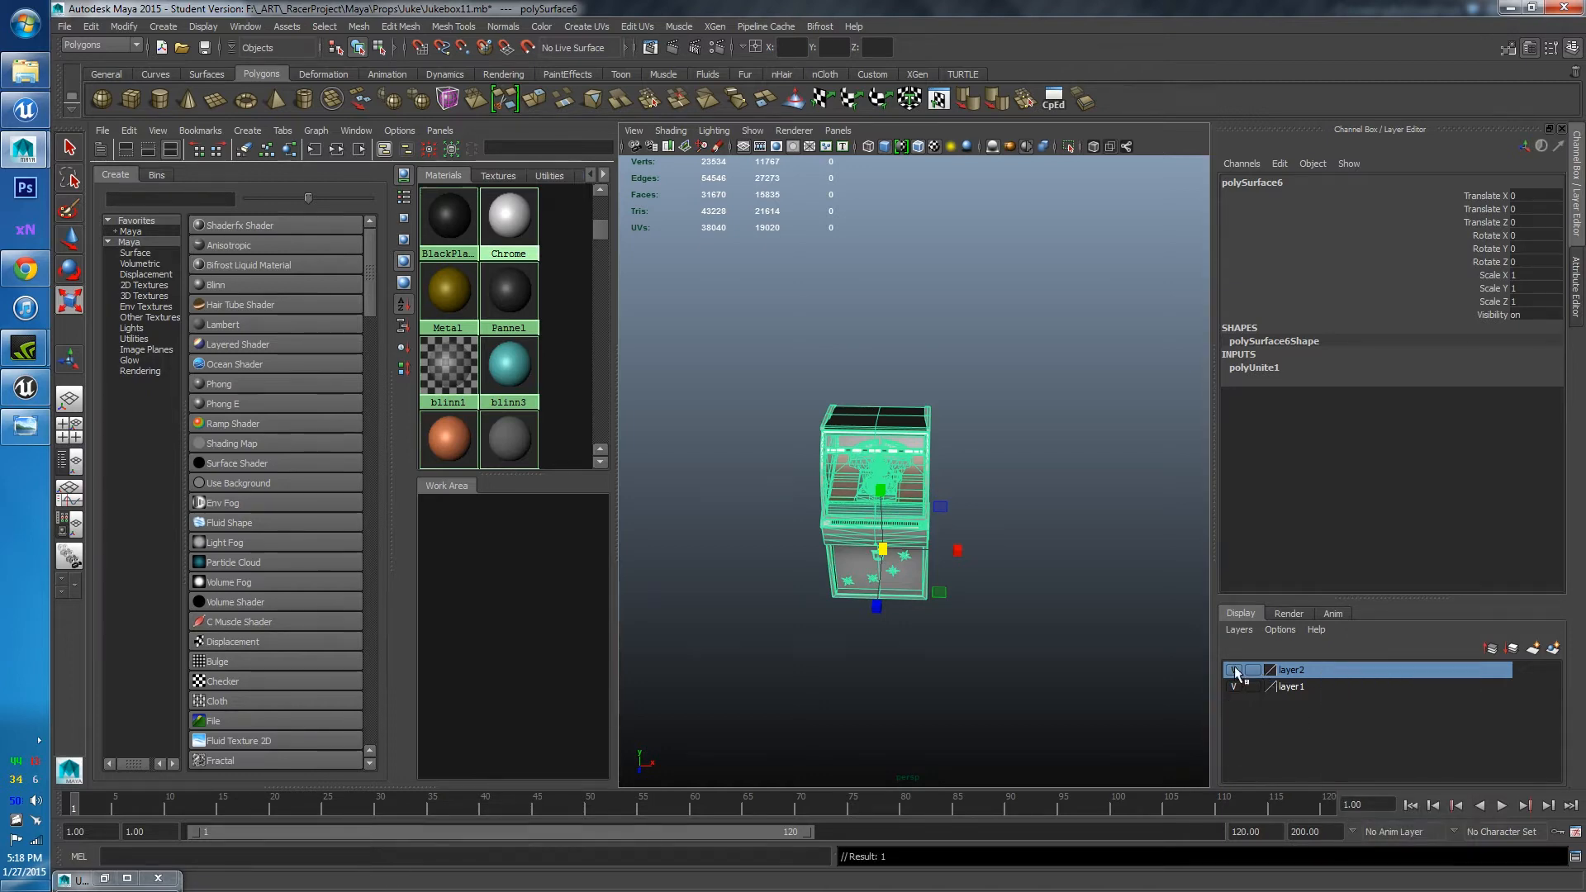
click(1038, 556)
alt+drag(1037, 556, 1080, 676)
scroll(944, 624, up, 5)
scroll(972, 661, down, 5)
key(z)
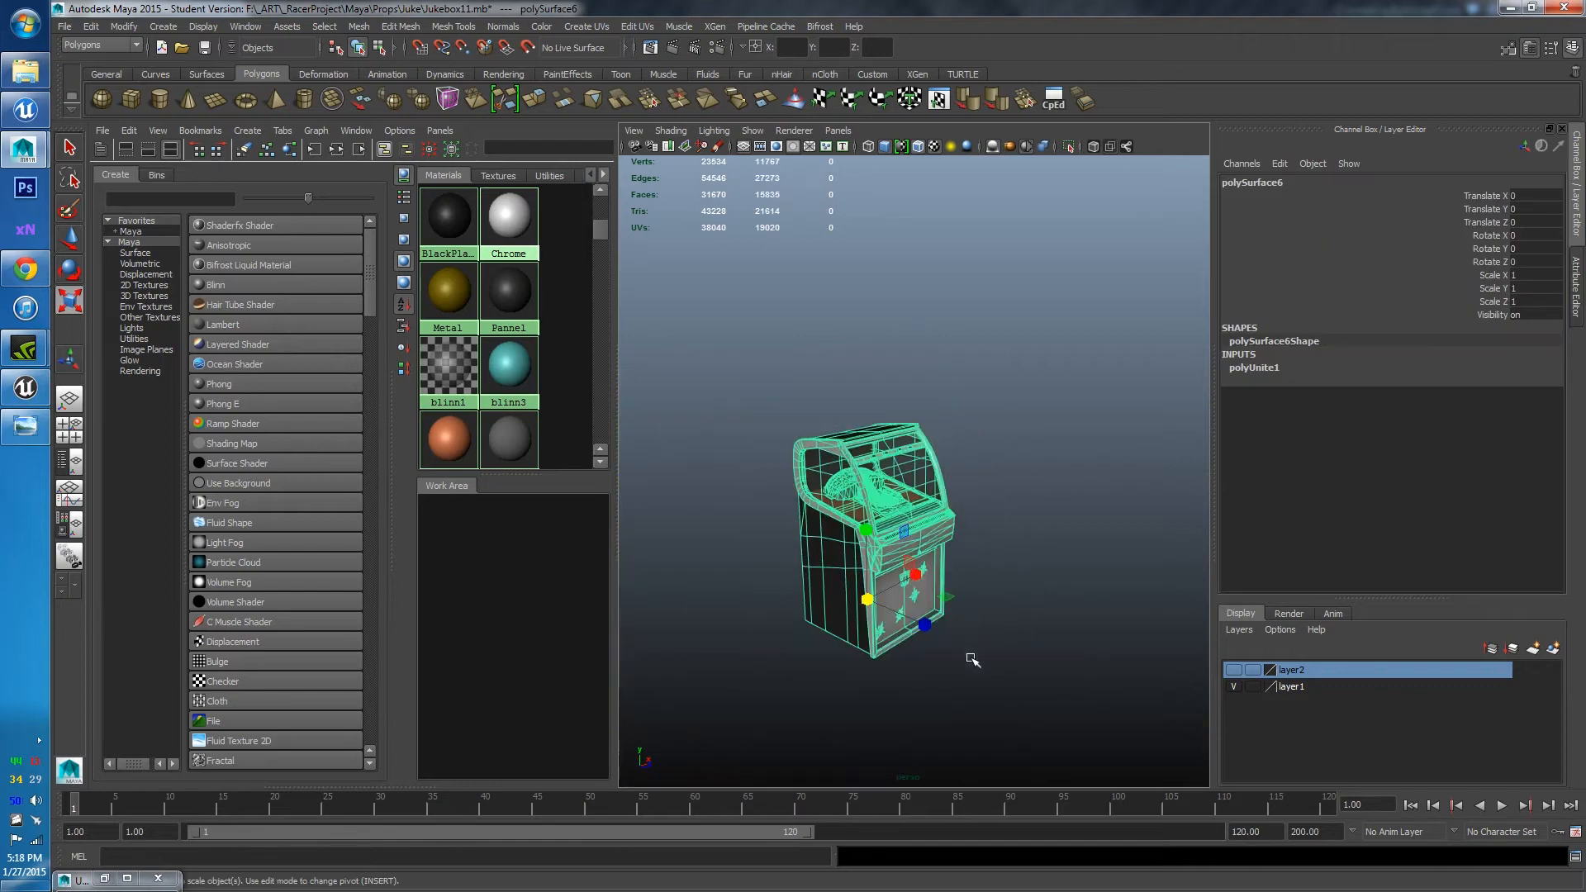
Try moving the combined jukebox upward with layer2 hidden and again with it visible, undoing each move
key(w)
drag(865, 523, 865, 403)
key(ctrl+z)
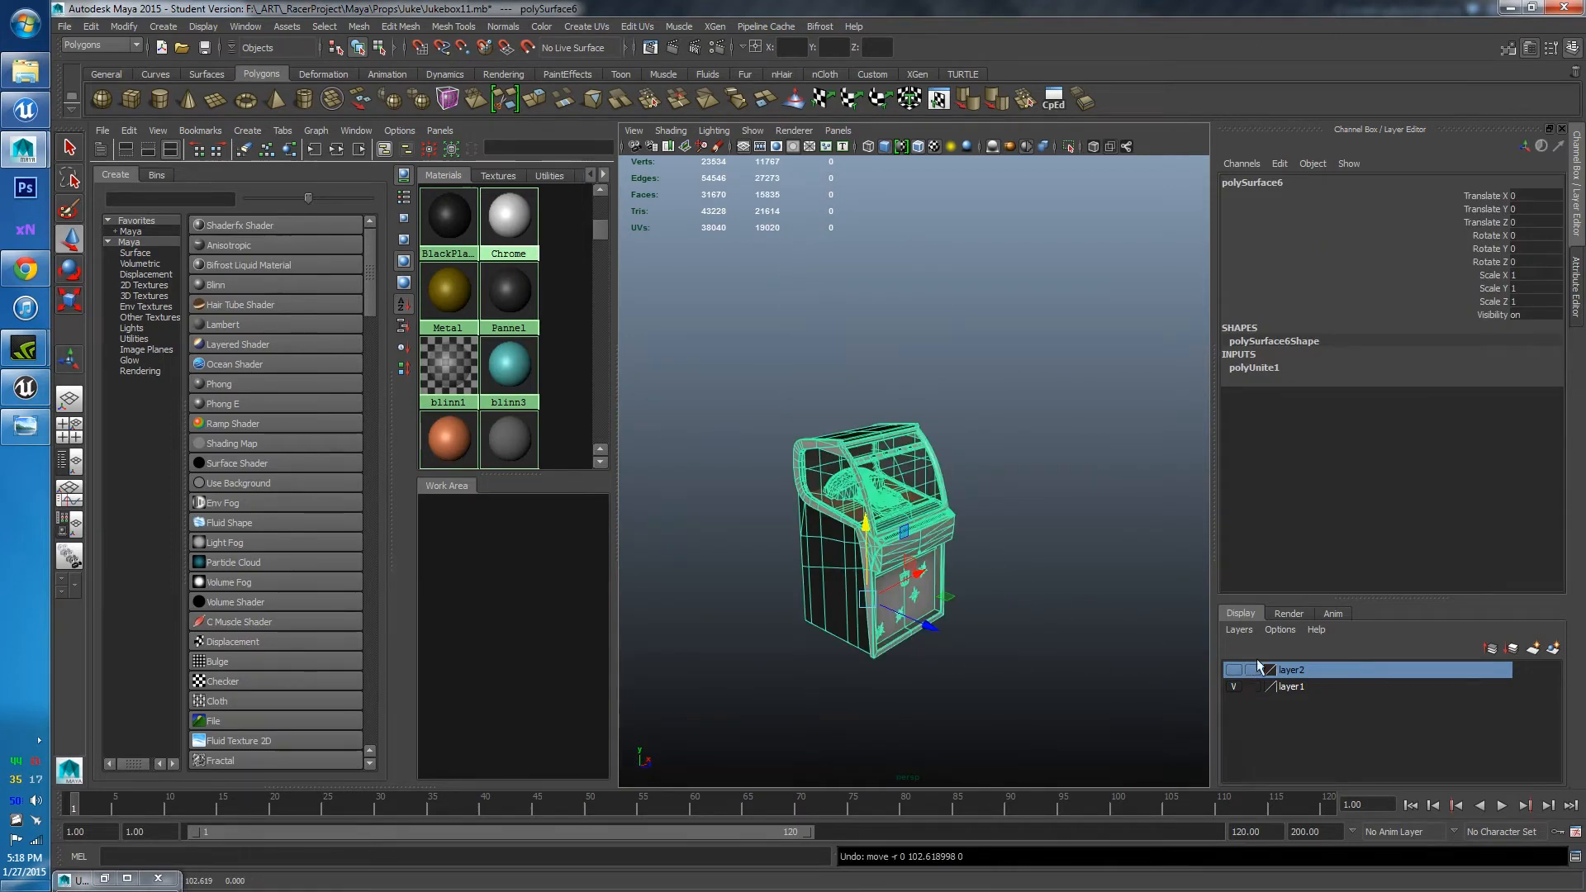
click(1235, 673)
drag(865, 527, 904, 248)
key(ctrl+z)
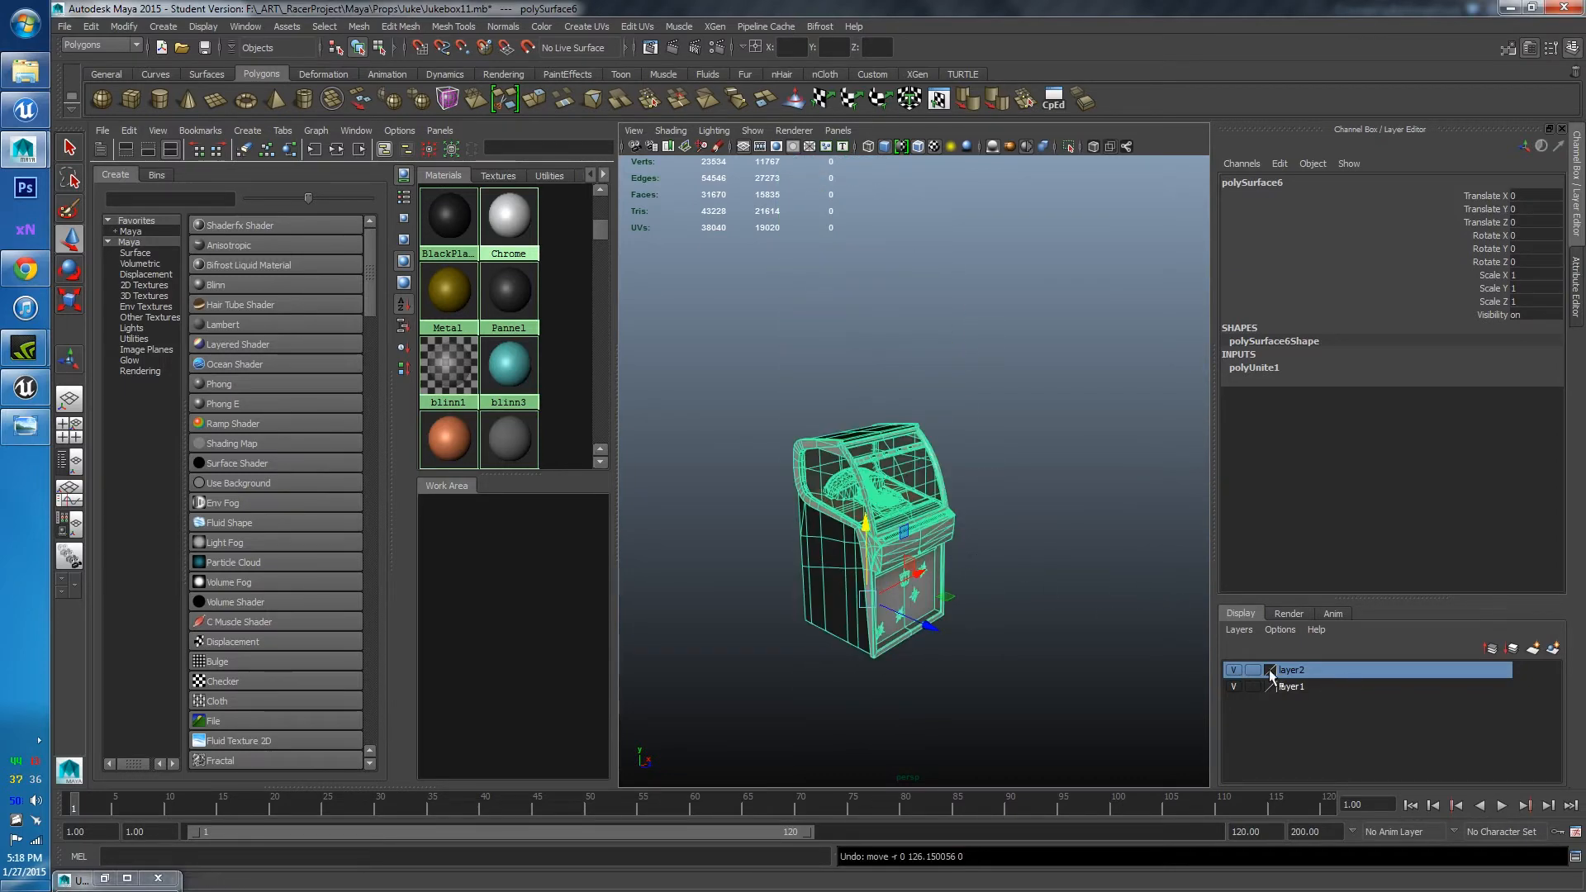
Hide layer2, frame the combined jukebox, and open the UV Texture Editor to check its UV layout and UV sets
key(f)
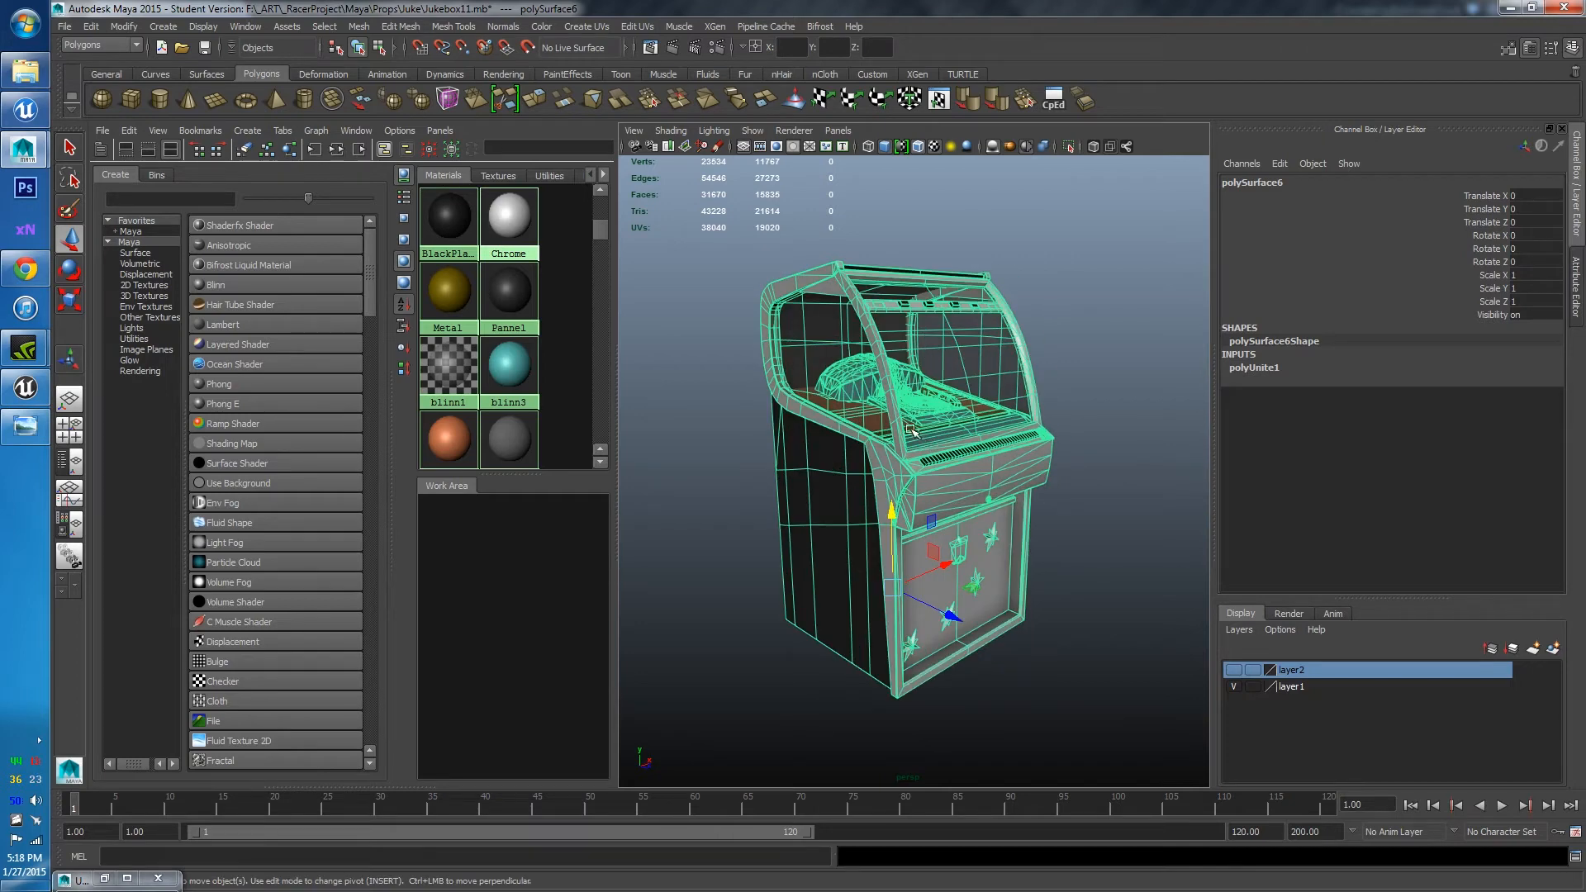
click(587, 26)
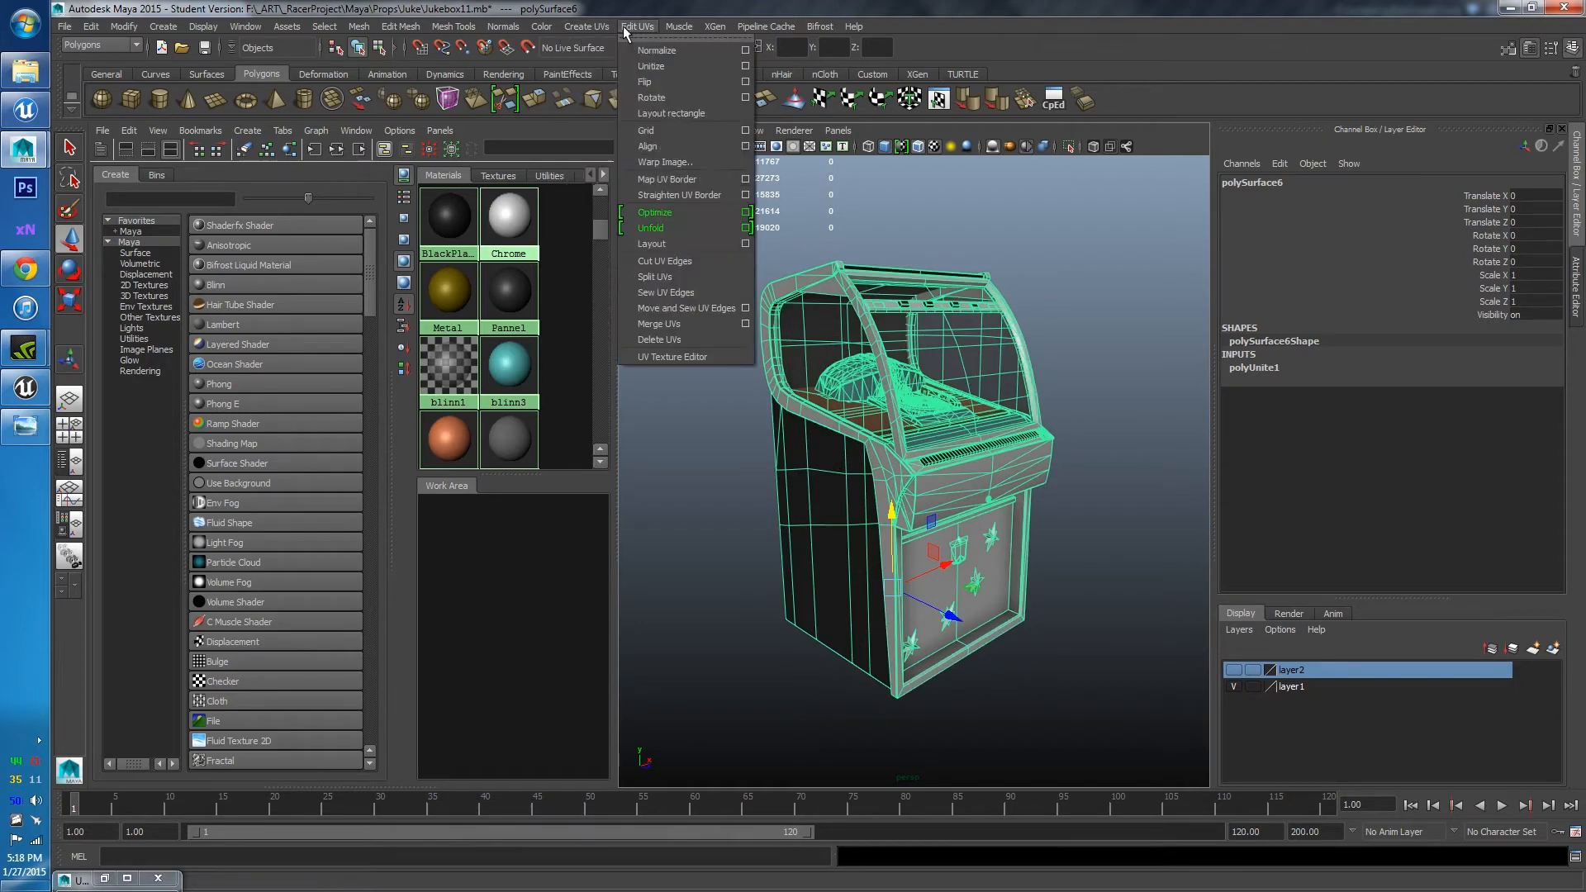
click(701, 359)
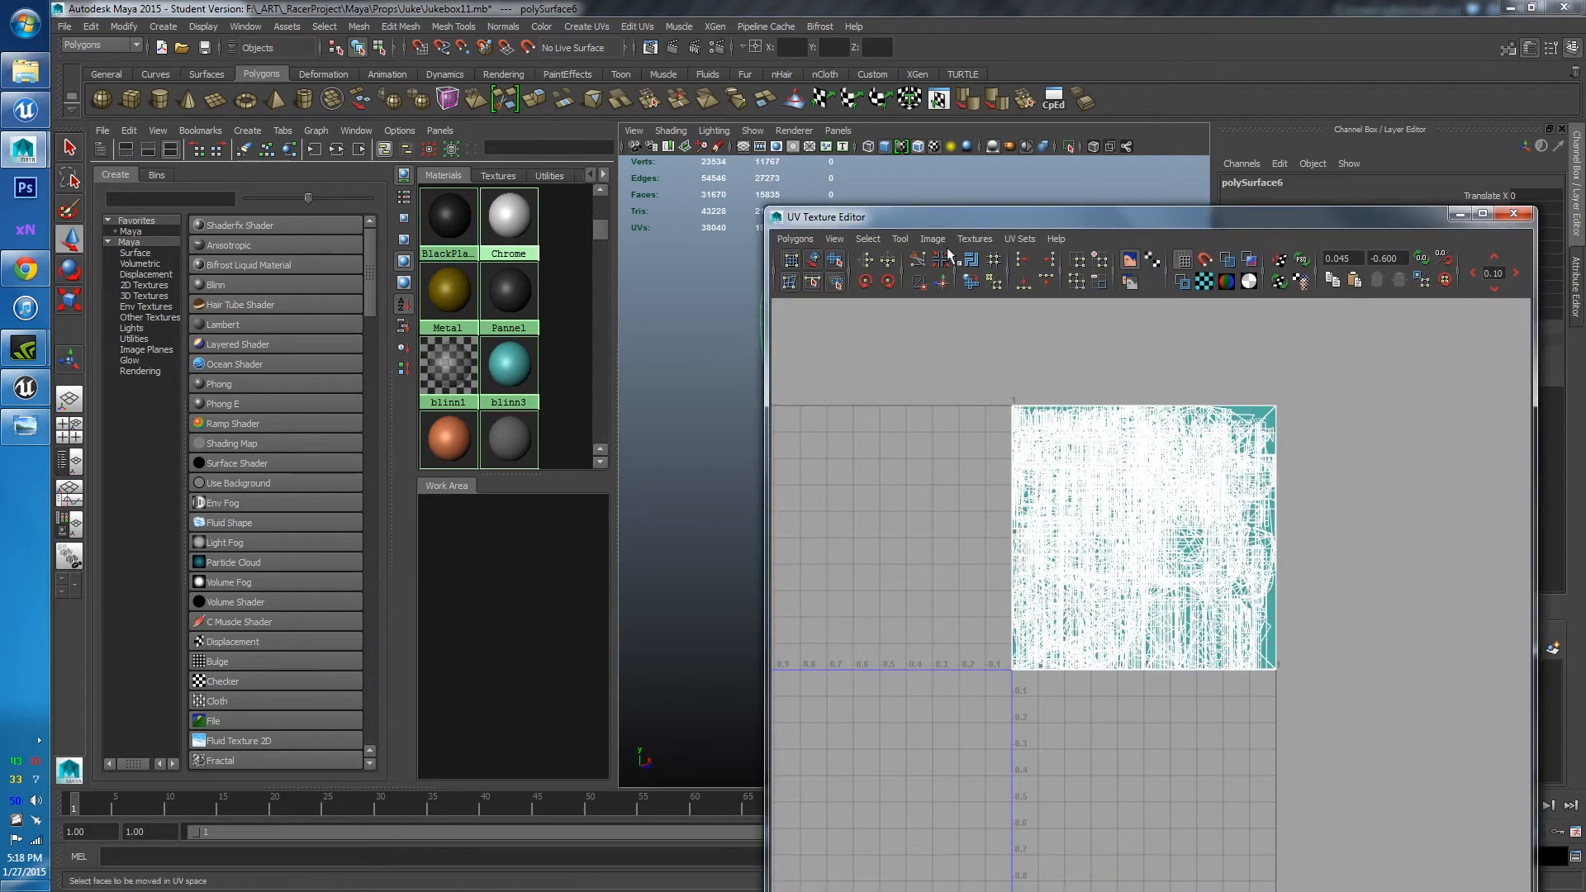
click(795, 239)
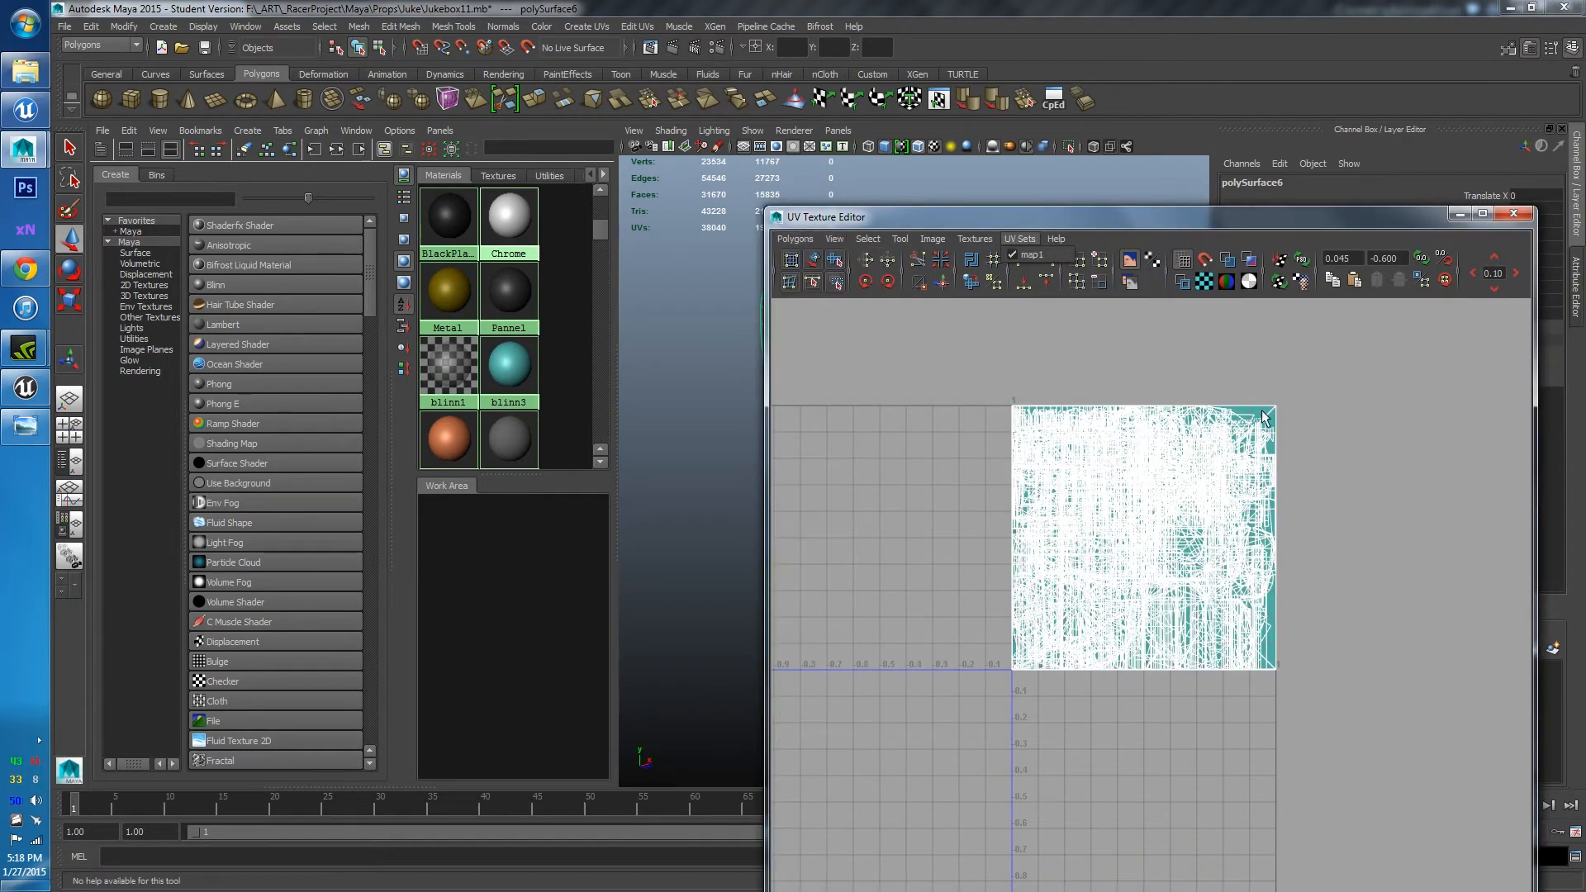
click(968, 365)
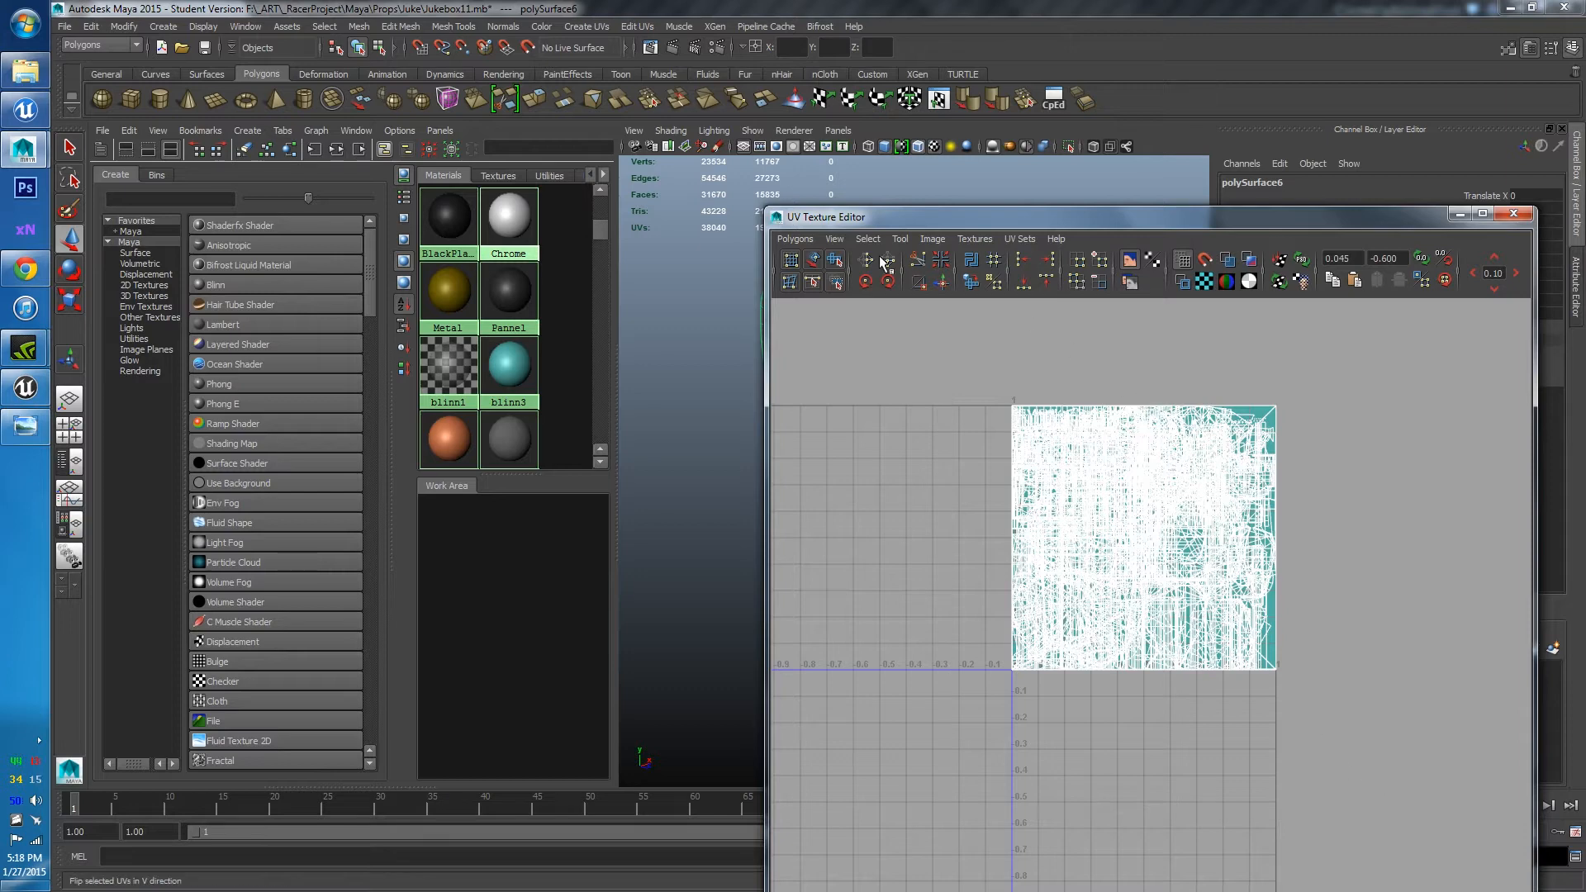
Create an empty UV set for the combined jukebox mesh and enlarge the UV Texture Editor to full screen
click(806, 241)
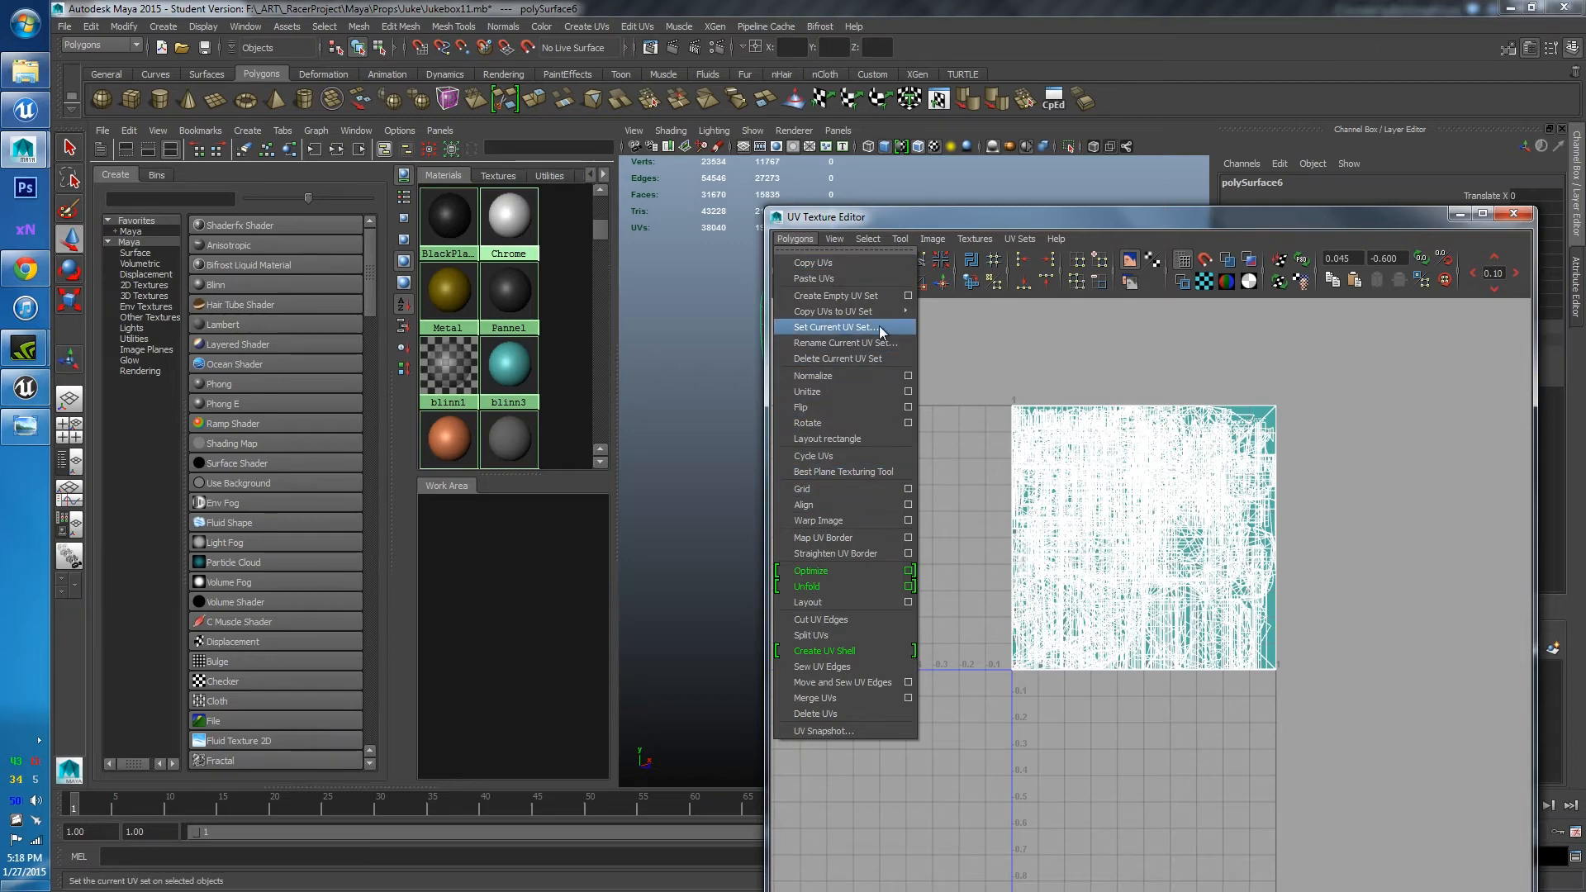
mouse_move(880, 314)
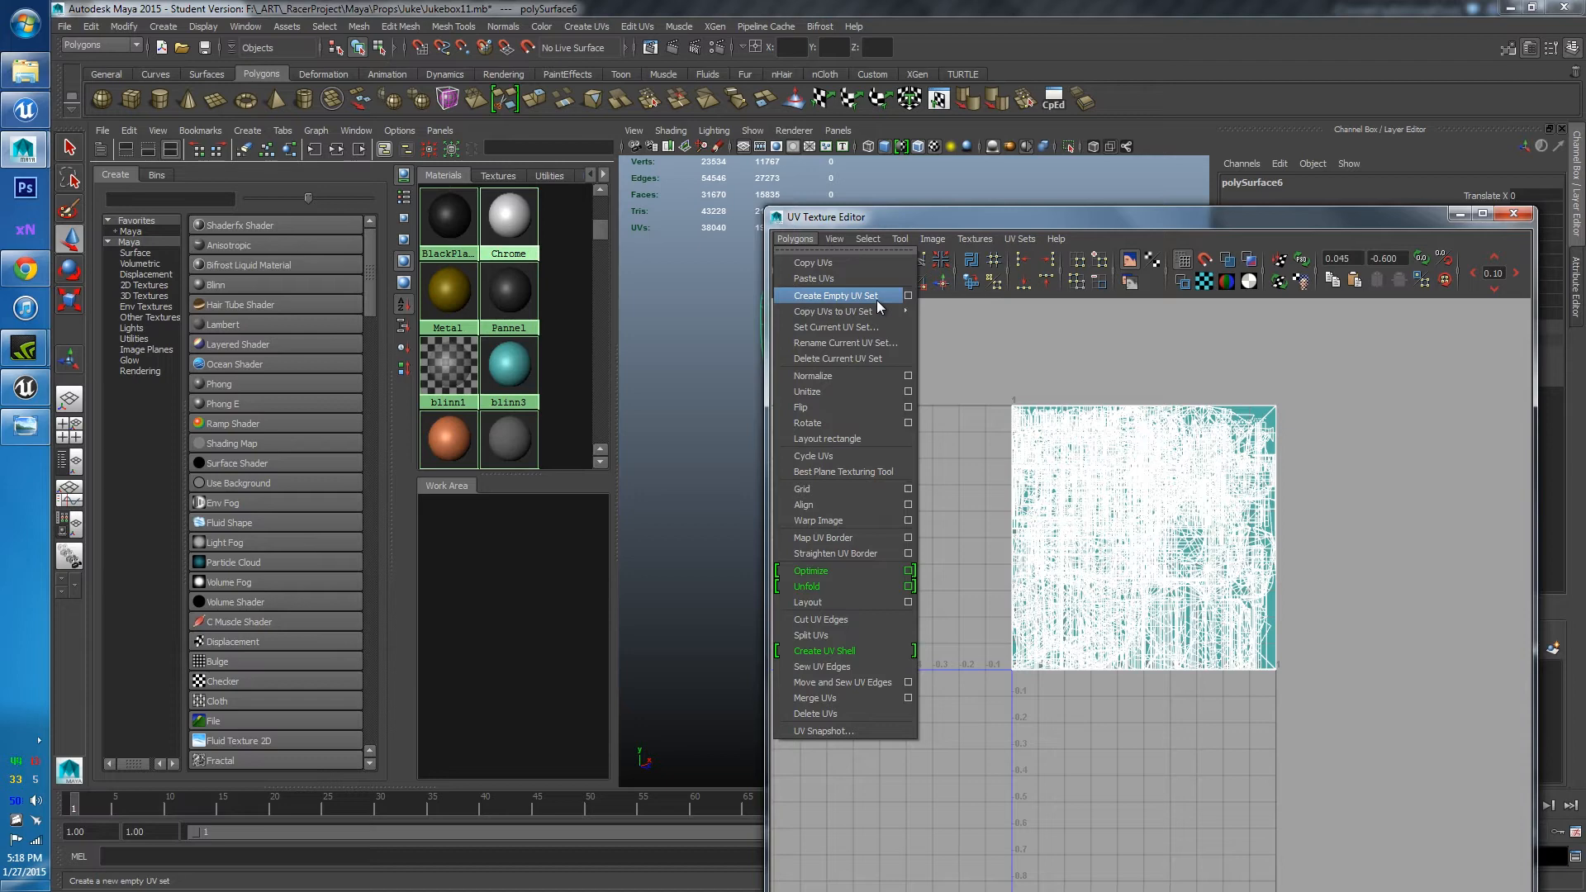
click(877, 302)
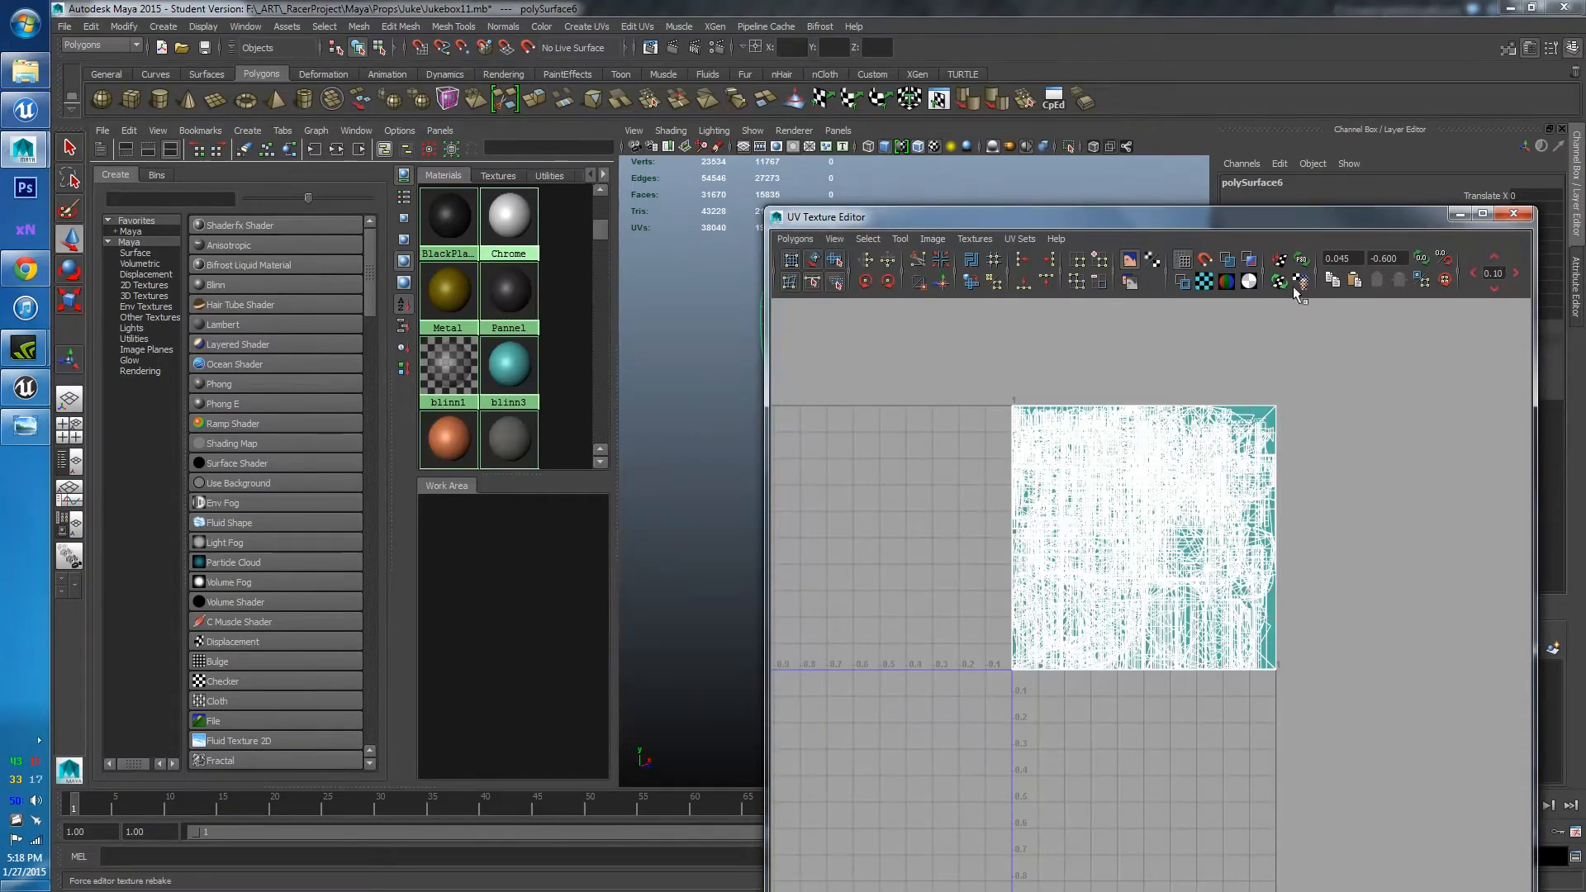
double_click(1192, 218)
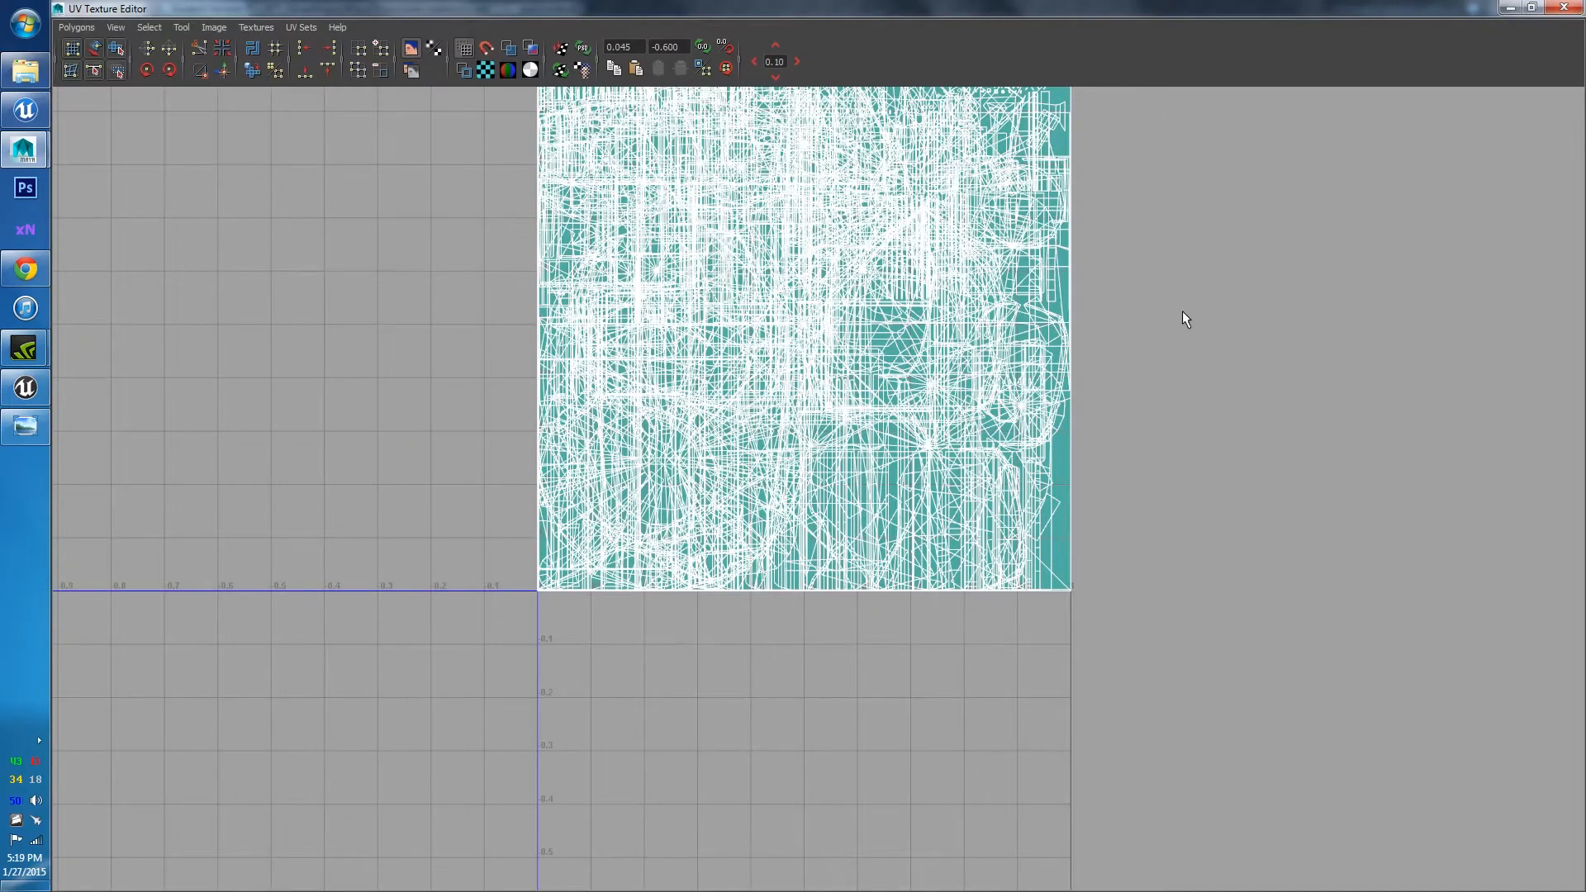
Make uvSet the current UV set of the jukebox mesh and restore the UV Texture Editor to a smaller window
alt+middle_drag(1183, 312, 1231, 509)
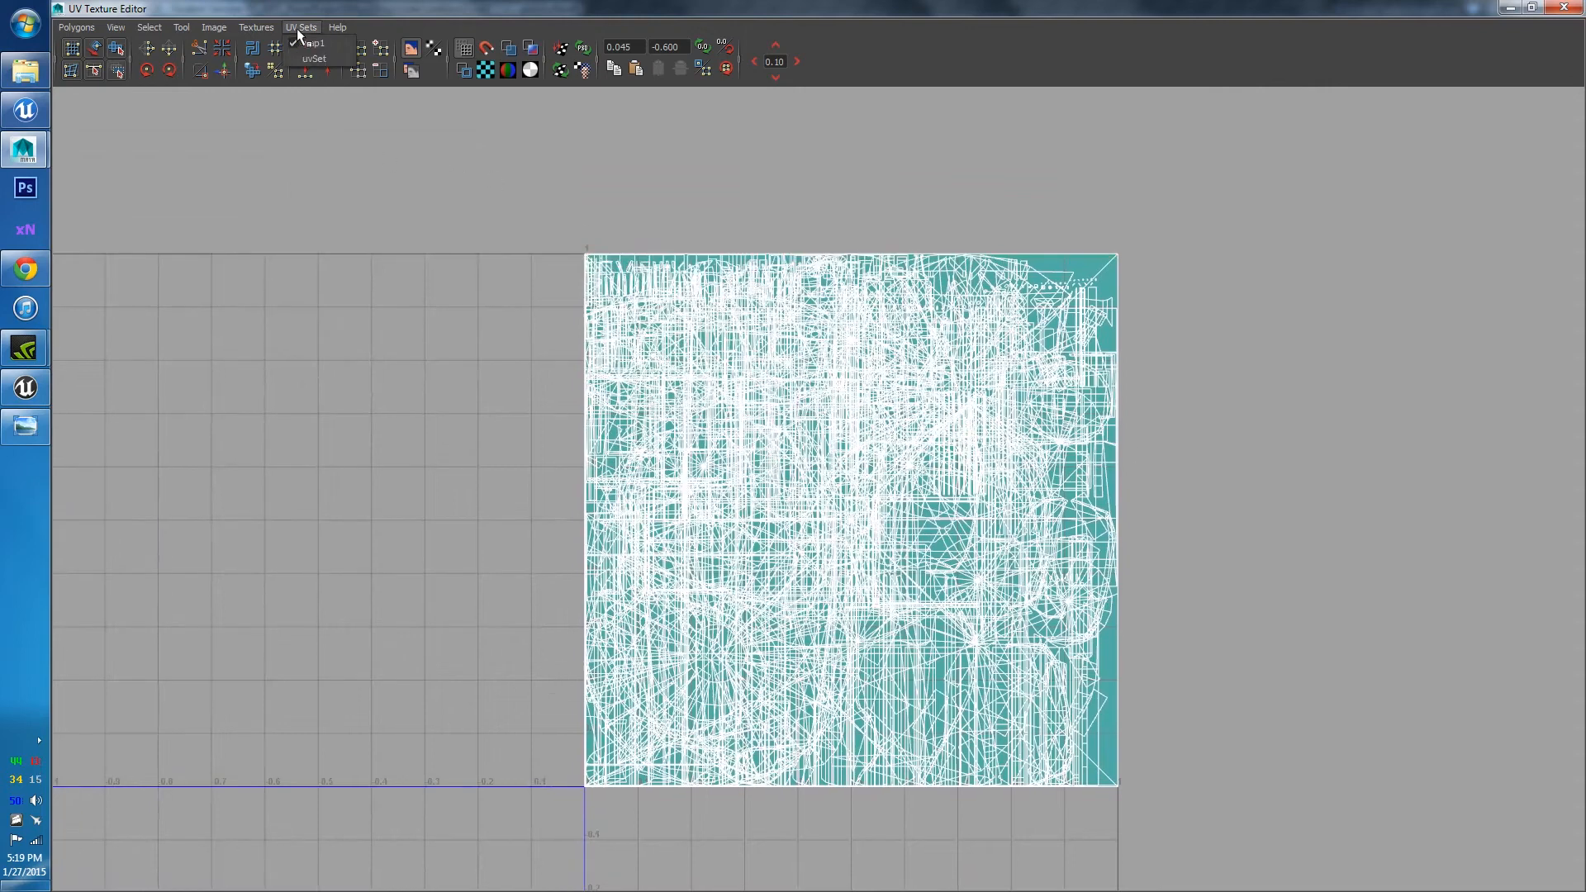
click(303, 59)
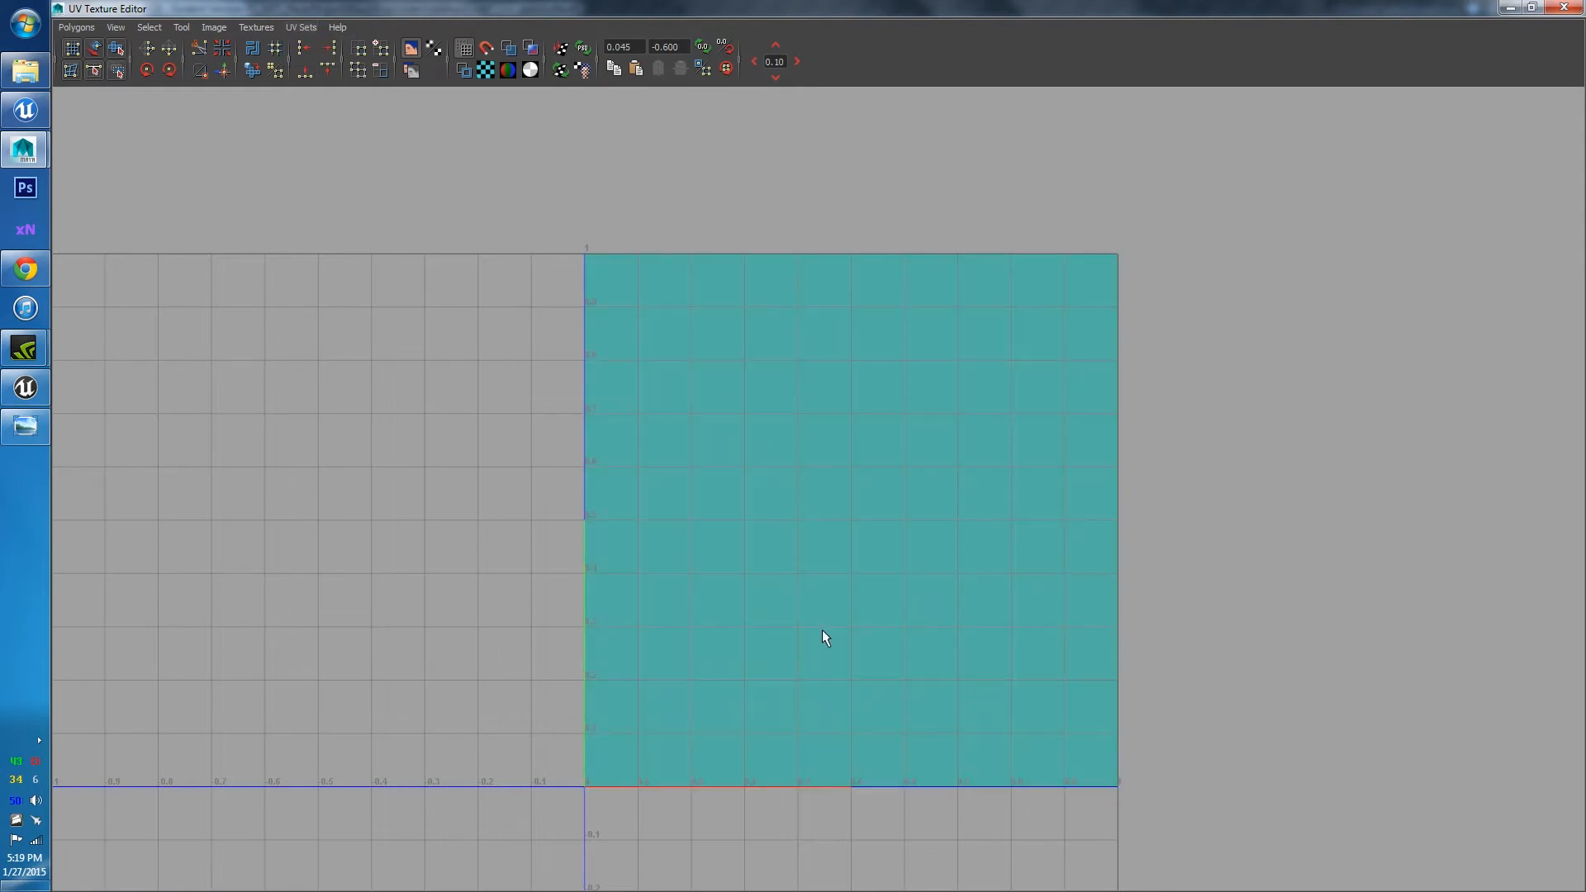
scroll(822, 630, down, 2)
double_click(964, 13)
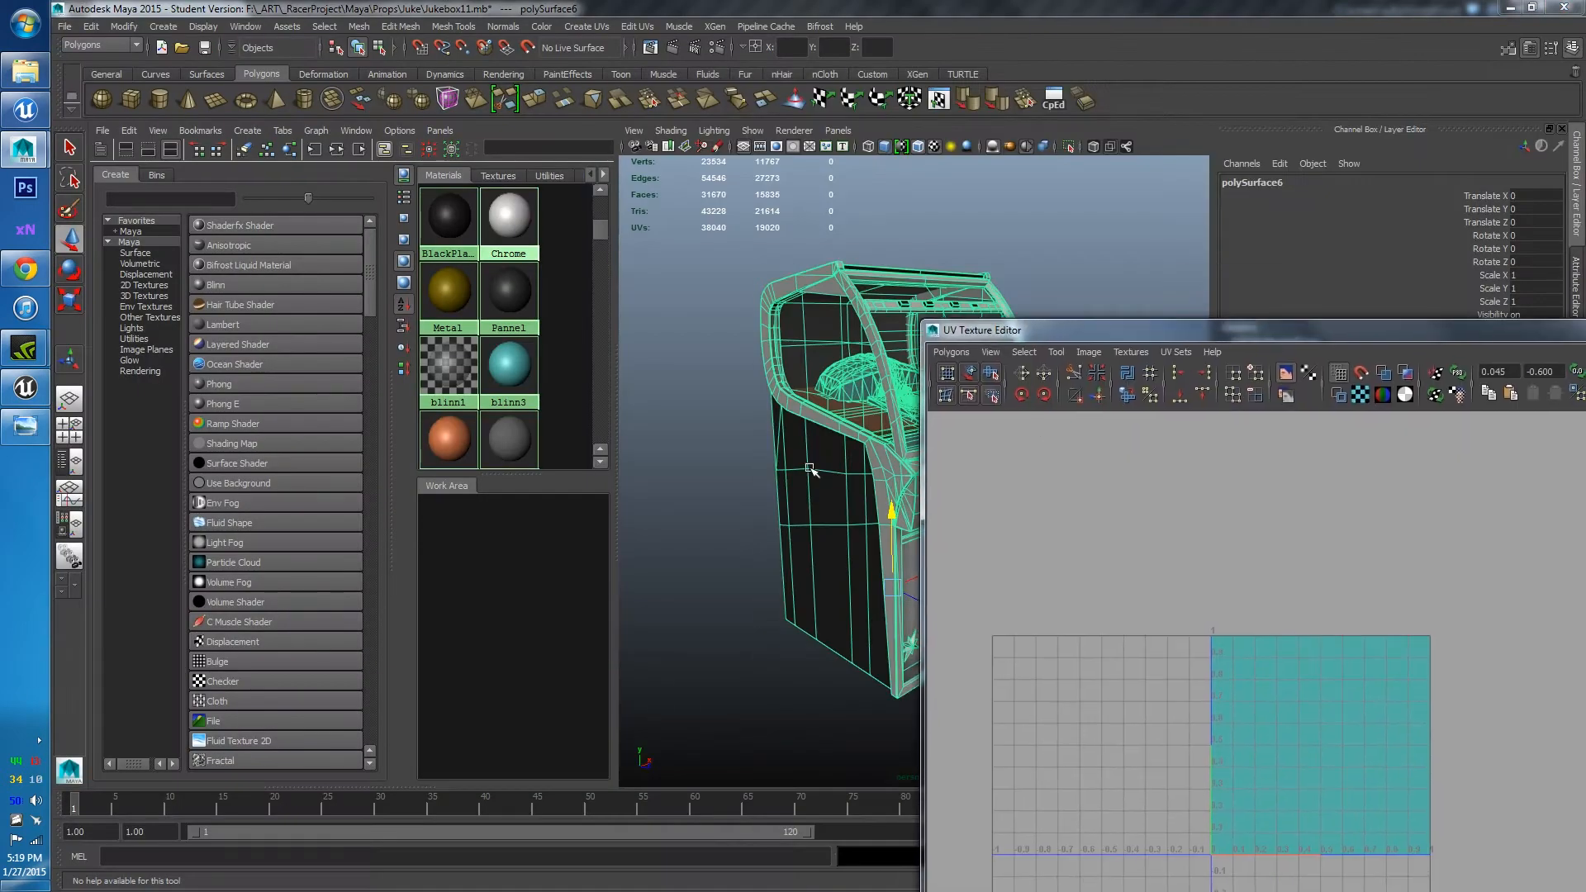
Create UVs for the whole jukebox mesh with Automatic Mapping
alt+drag(810, 470, 761, 465)
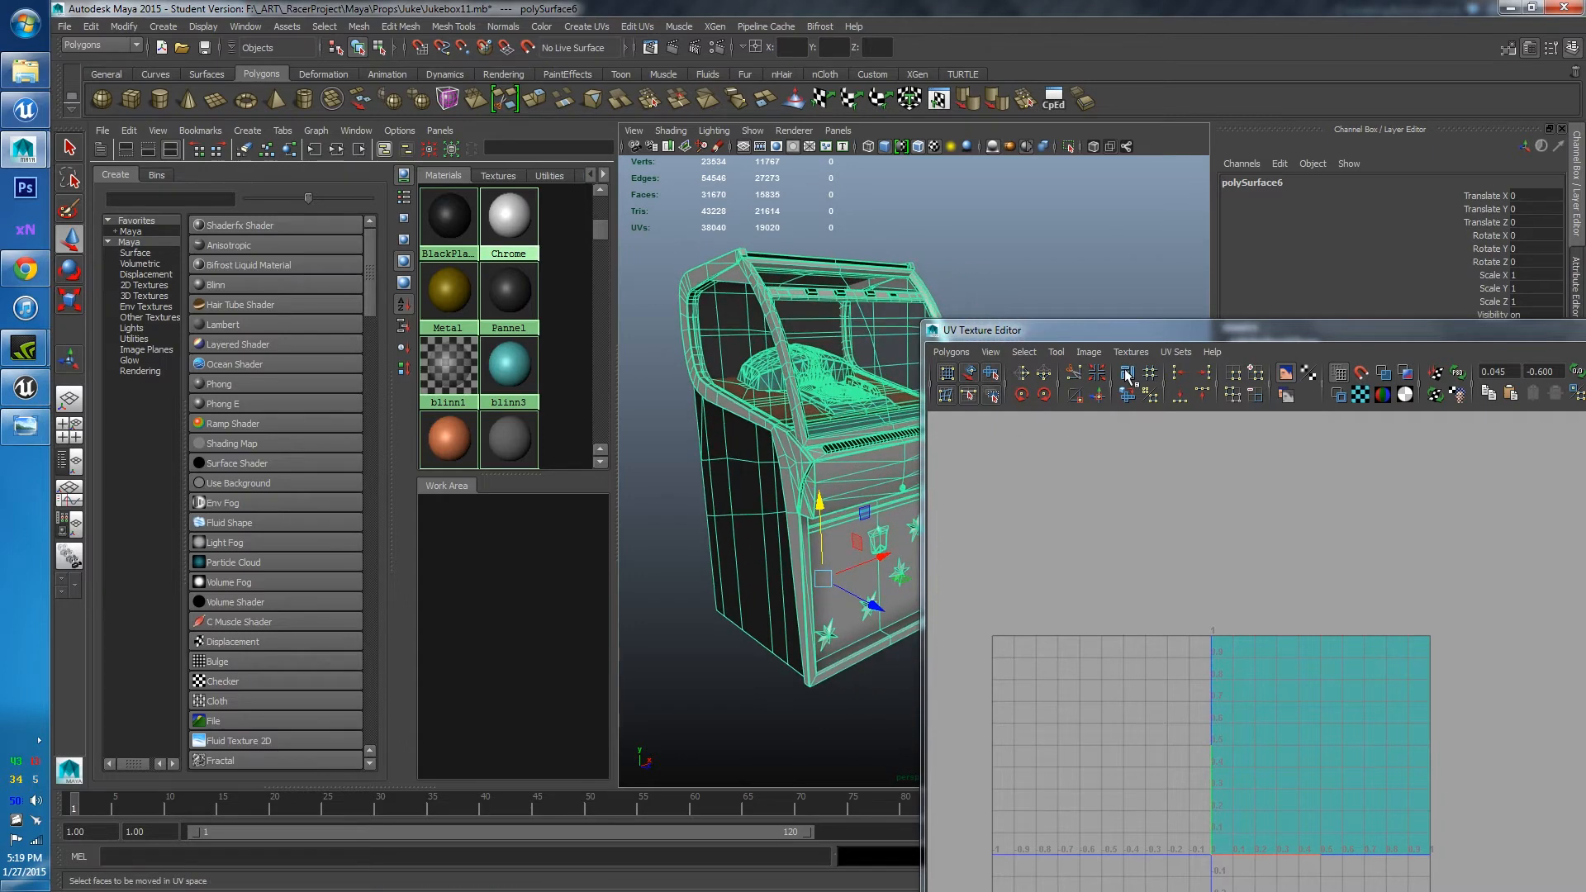
click(637, 26)
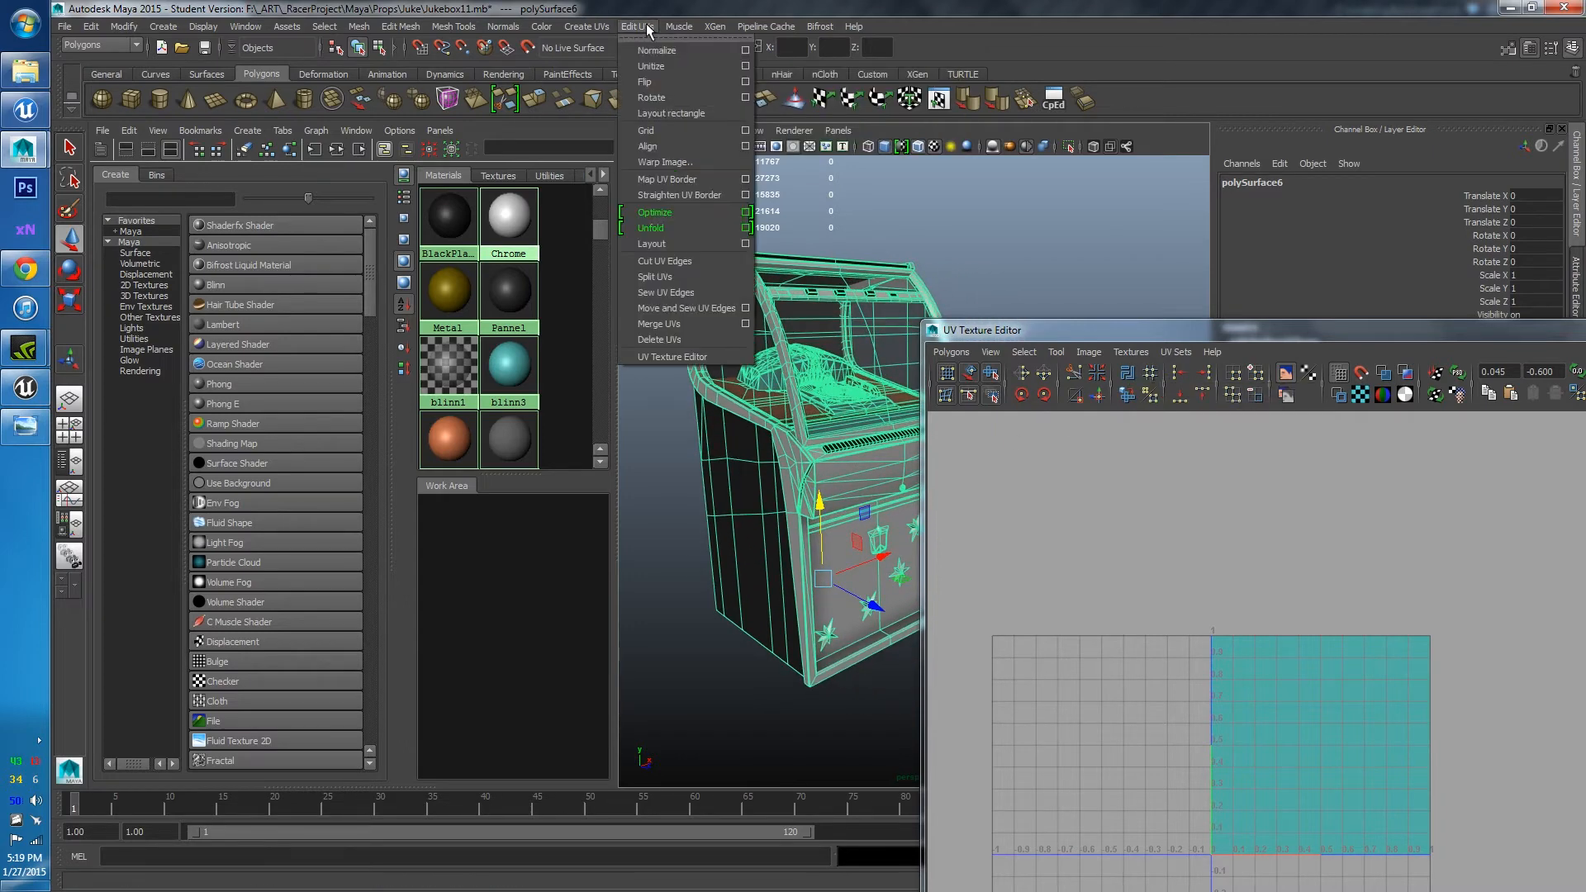
mouse_move(577, 27)
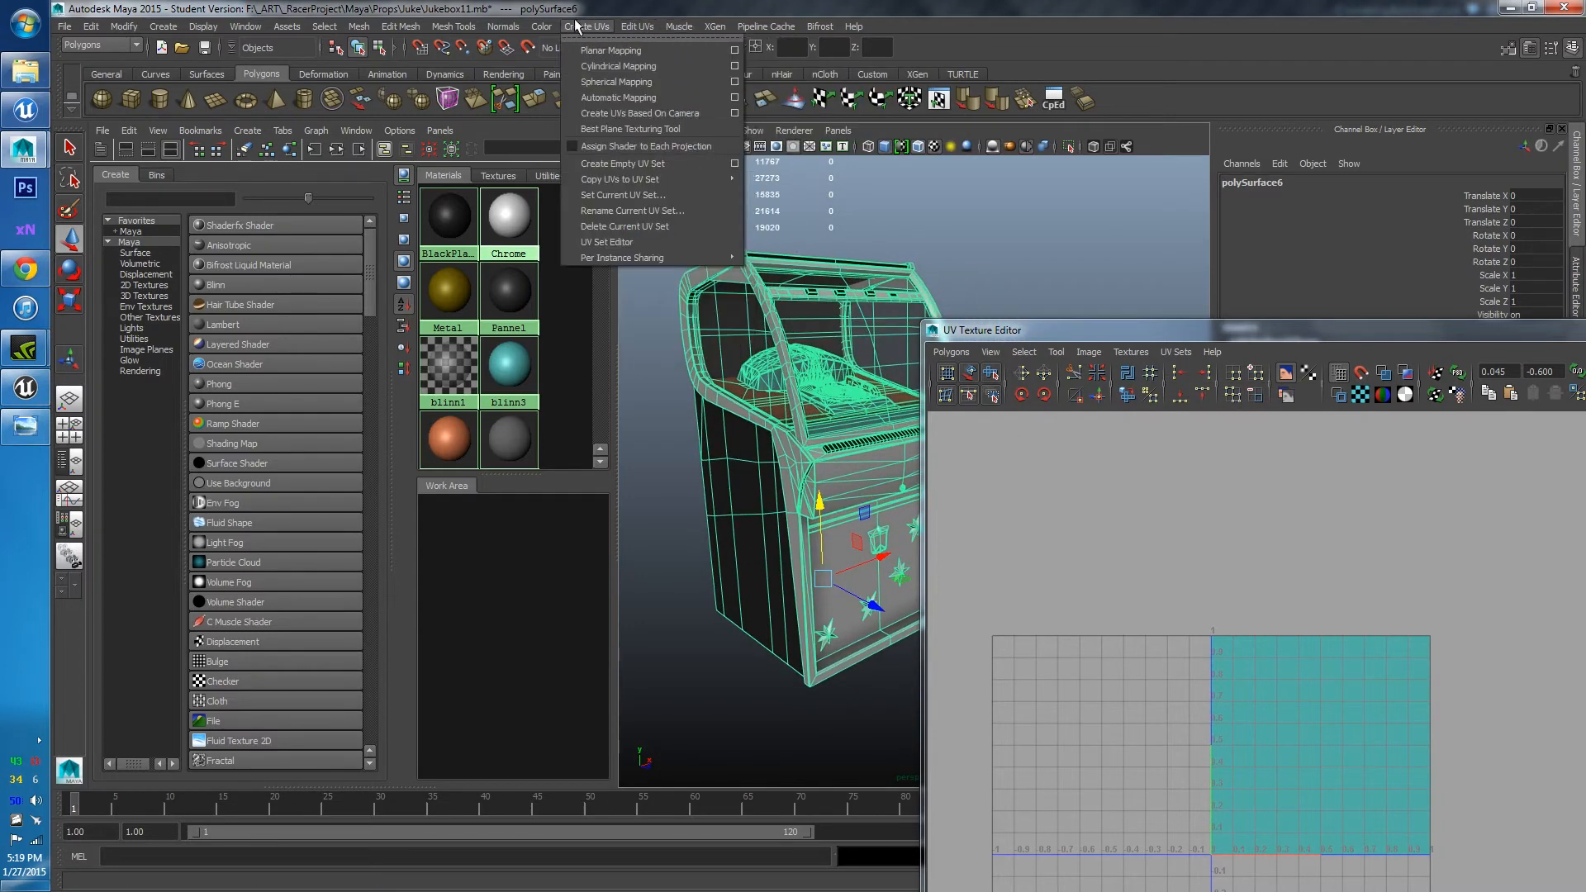
click(618, 97)
scroll(1287, 567, up, 4)
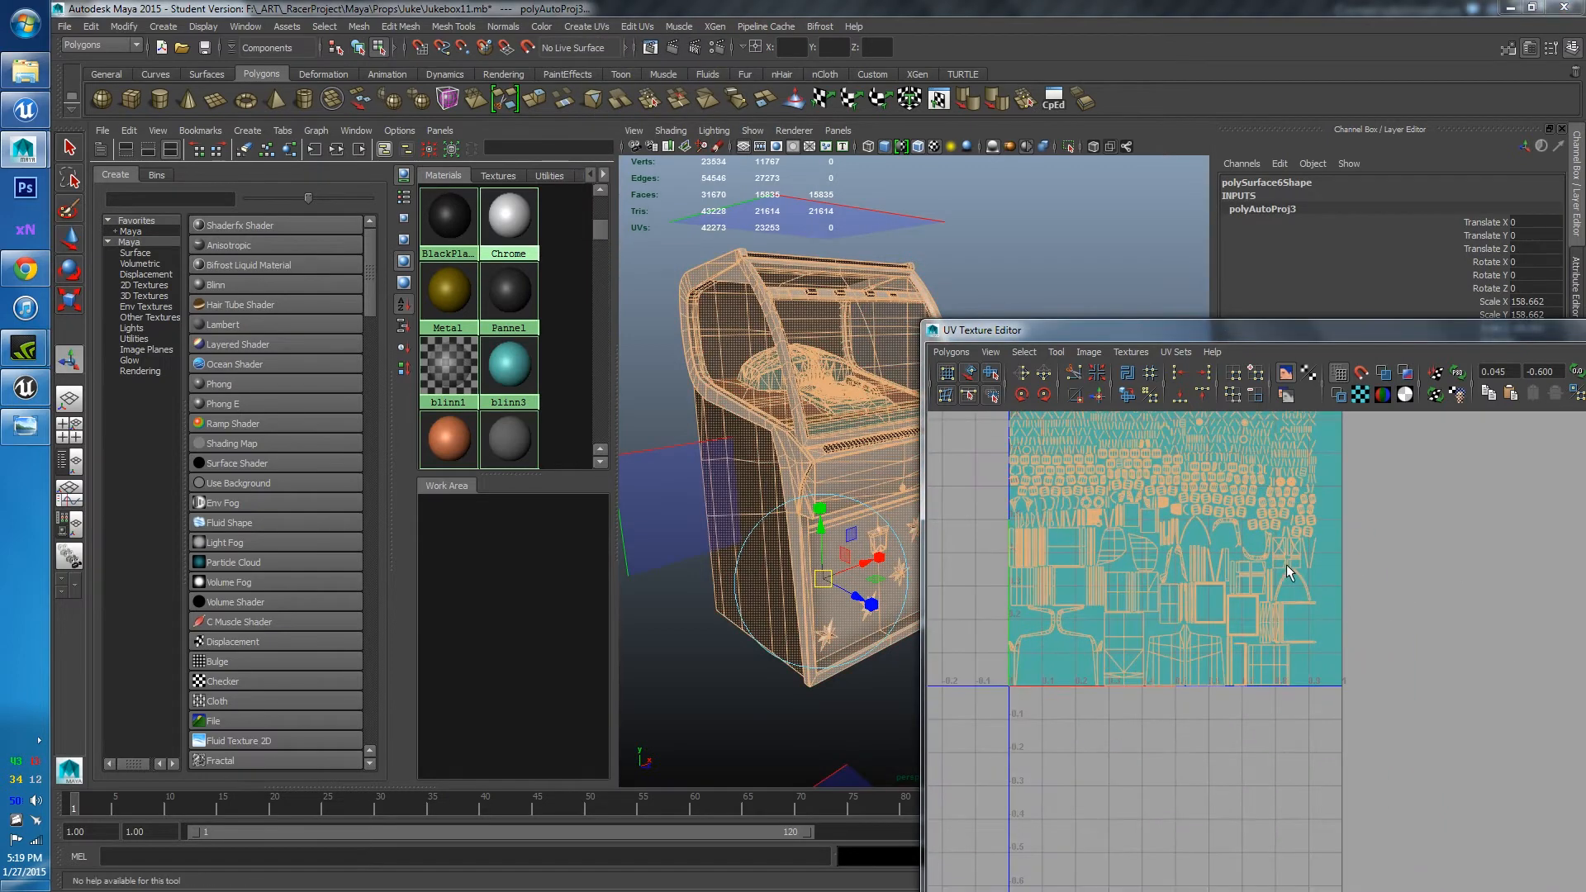
Maximize the UV Texture Editor and examine the layout and spacing of the automatically mapped UV shells
alt+middle_drag(1288, 567, 1484, 831)
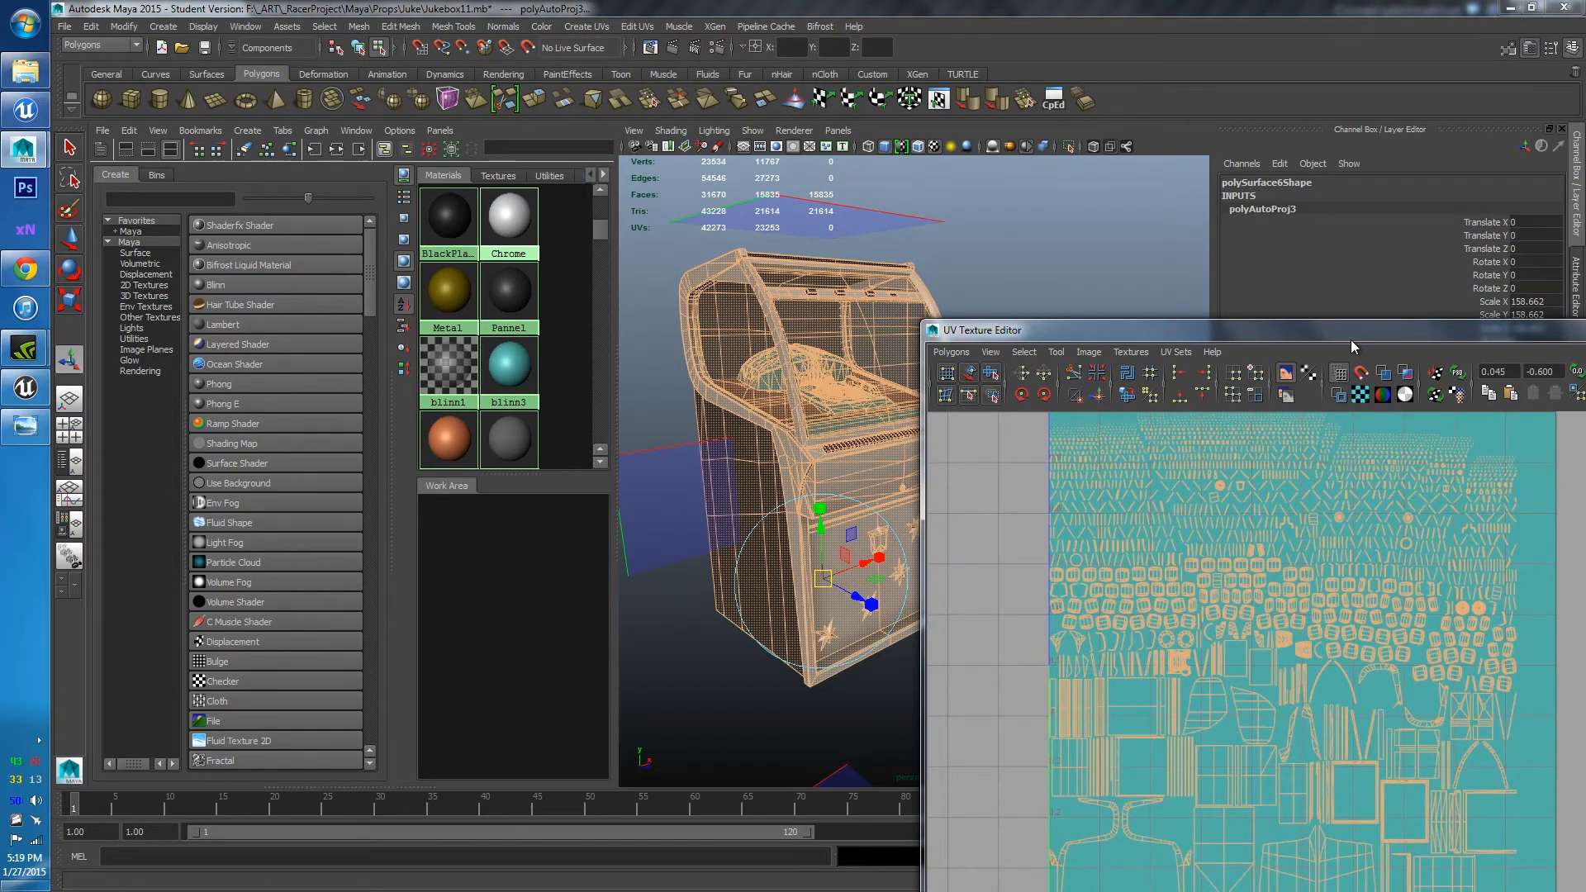
drag(1351, 336, 1074, 0)
alt+middle_drag(874, 459, 1050, 845)
scroll(825, 713, up, 1)
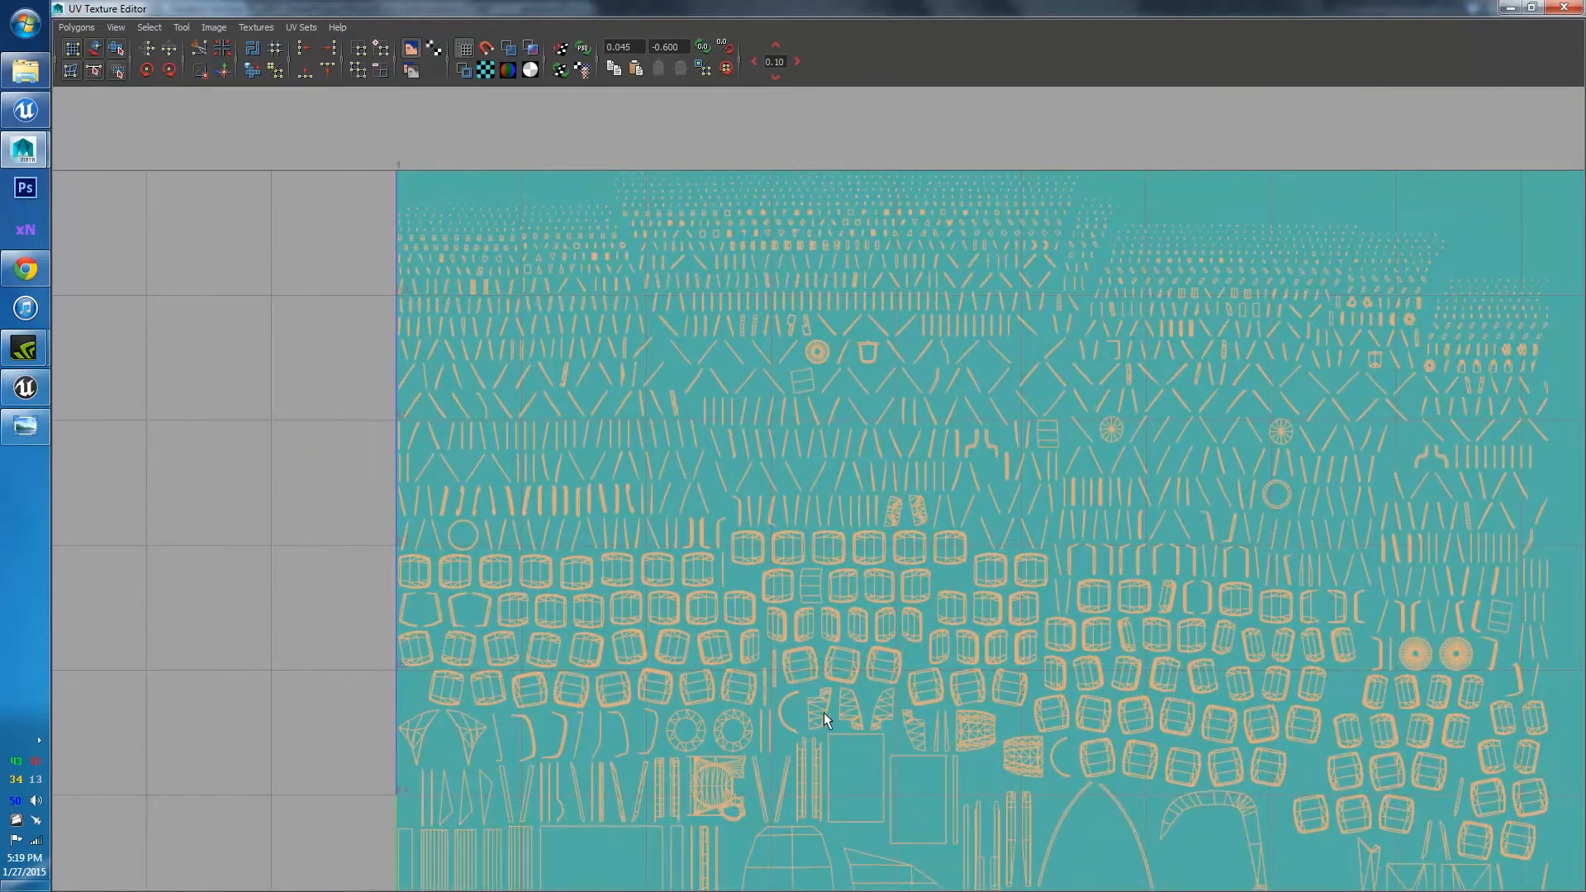
scroll(865, 762, down, 2)
alt+middle_drag(878, 761, 808, 472)
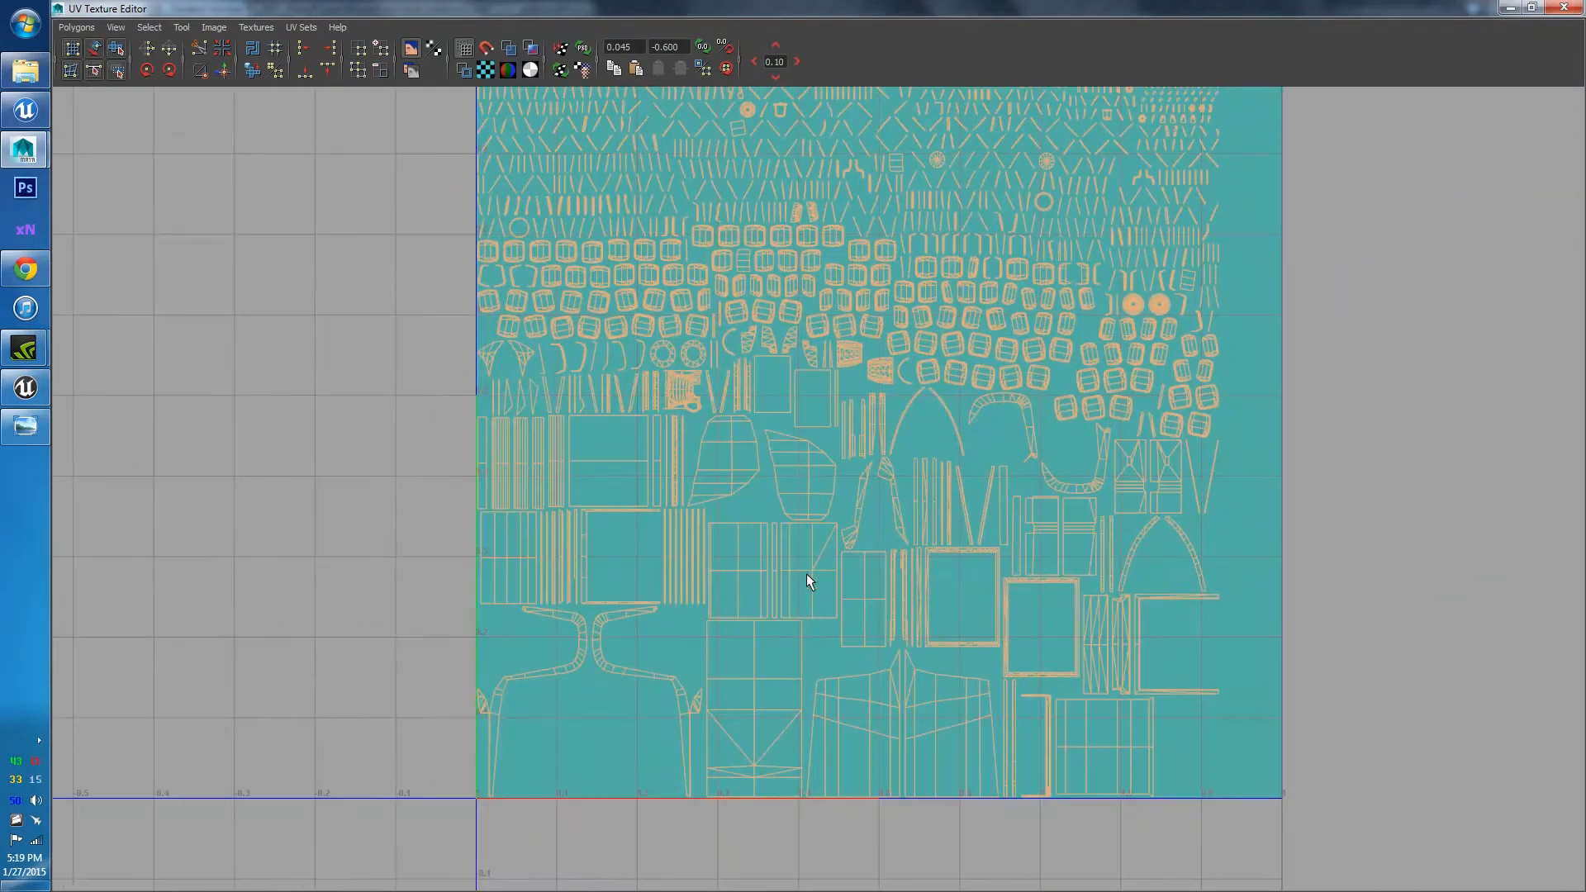
alt+middle_drag(808, 581, 791, 729)
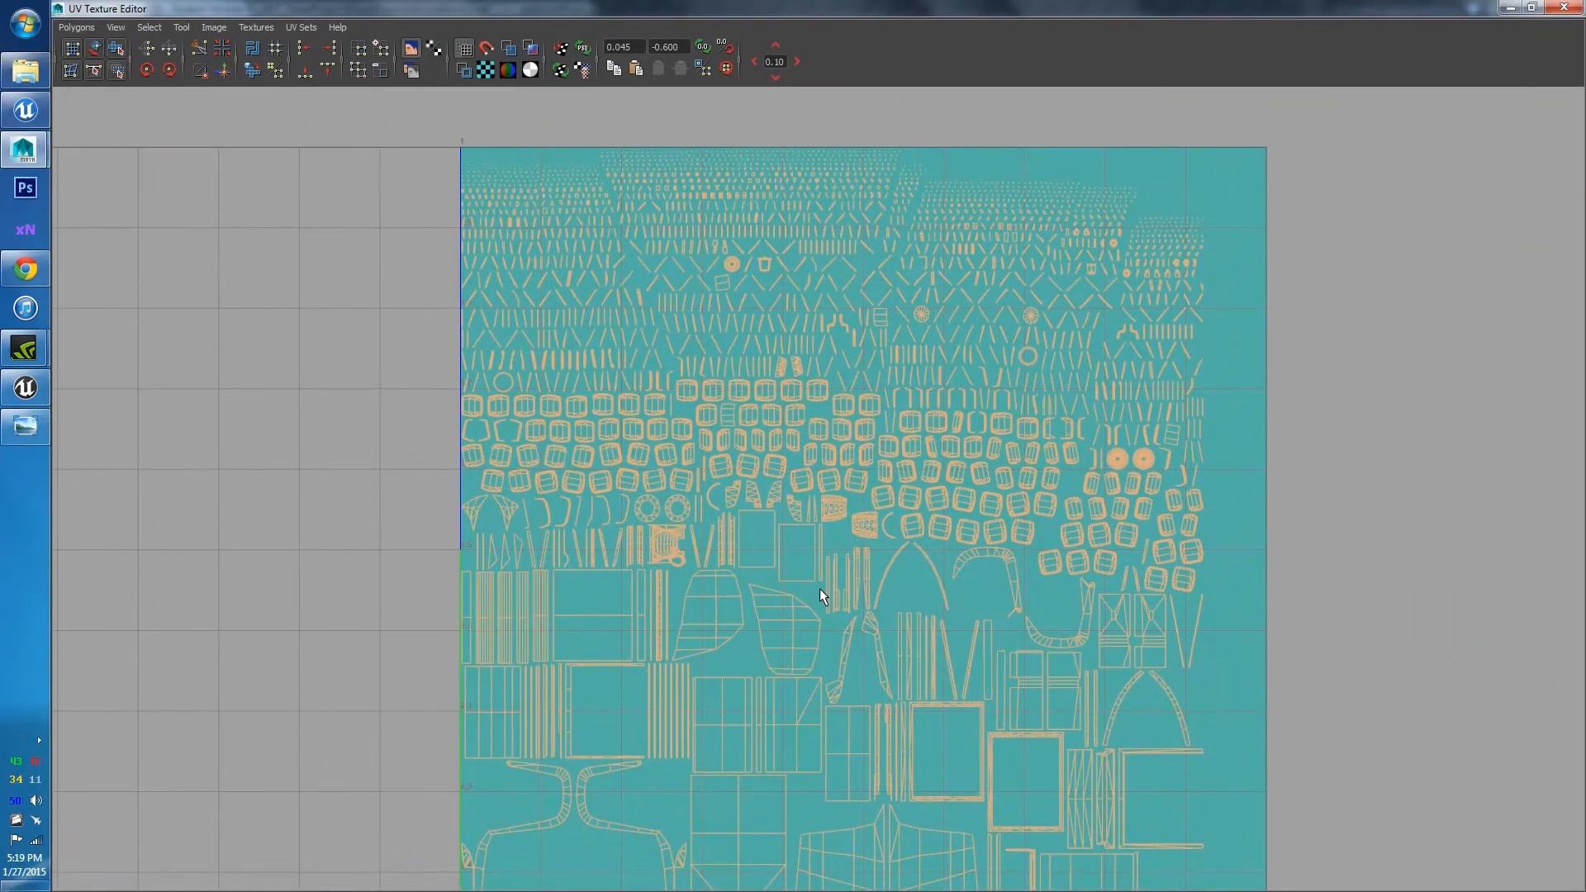
alt+middle_drag(796, 483, 853, 672)
scroll(871, 757, up, 2)
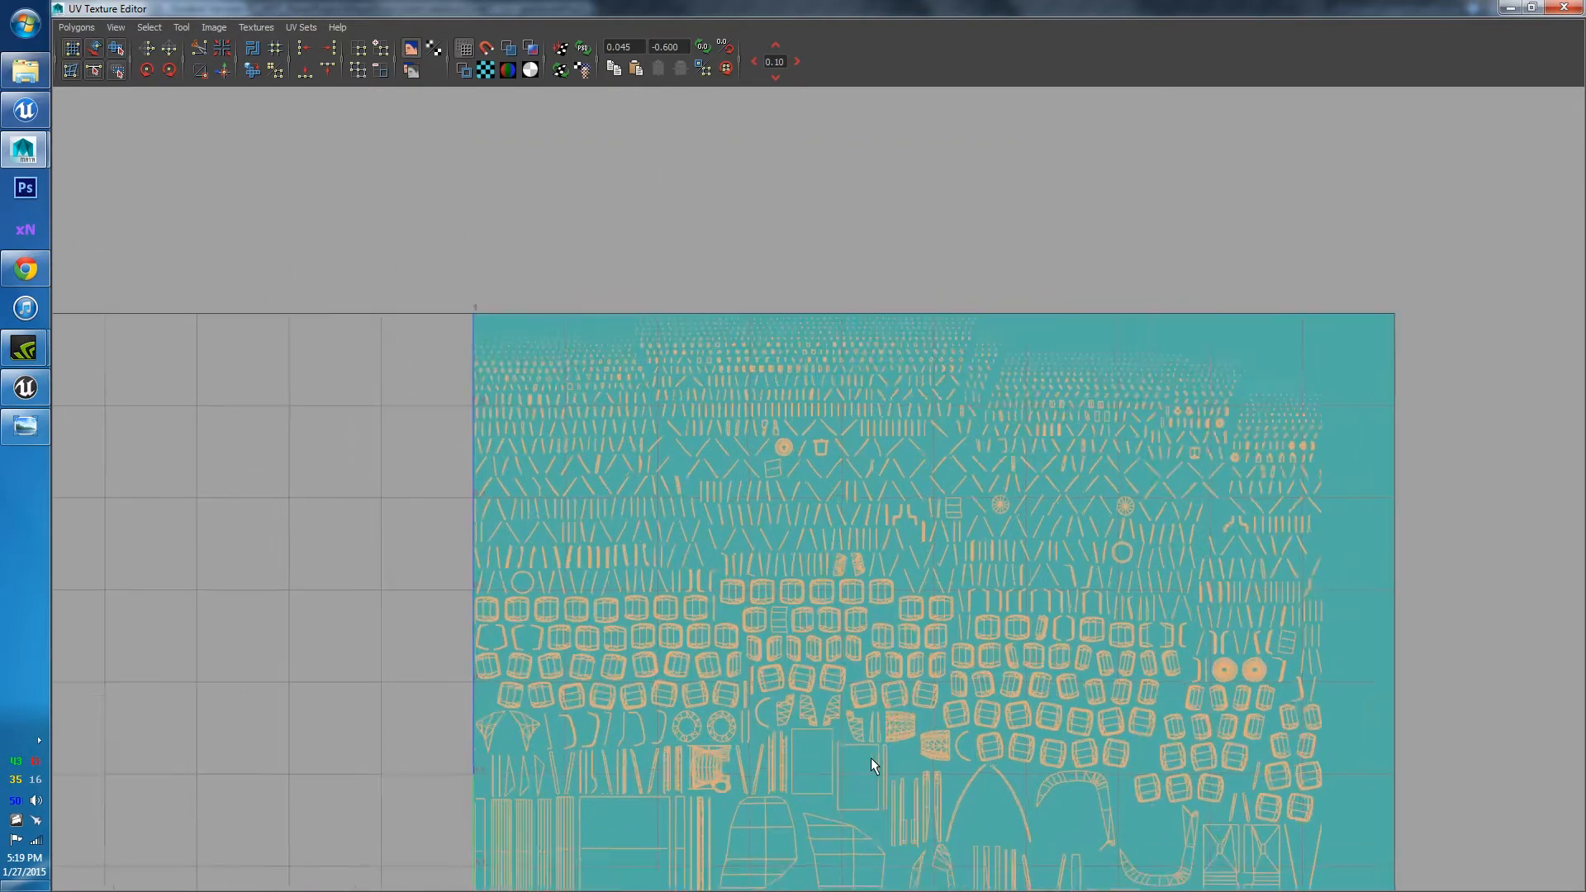
alt+middle_drag(1173, 758, 884, 318)
alt+middle_drag(775, 491, 1055, 600)
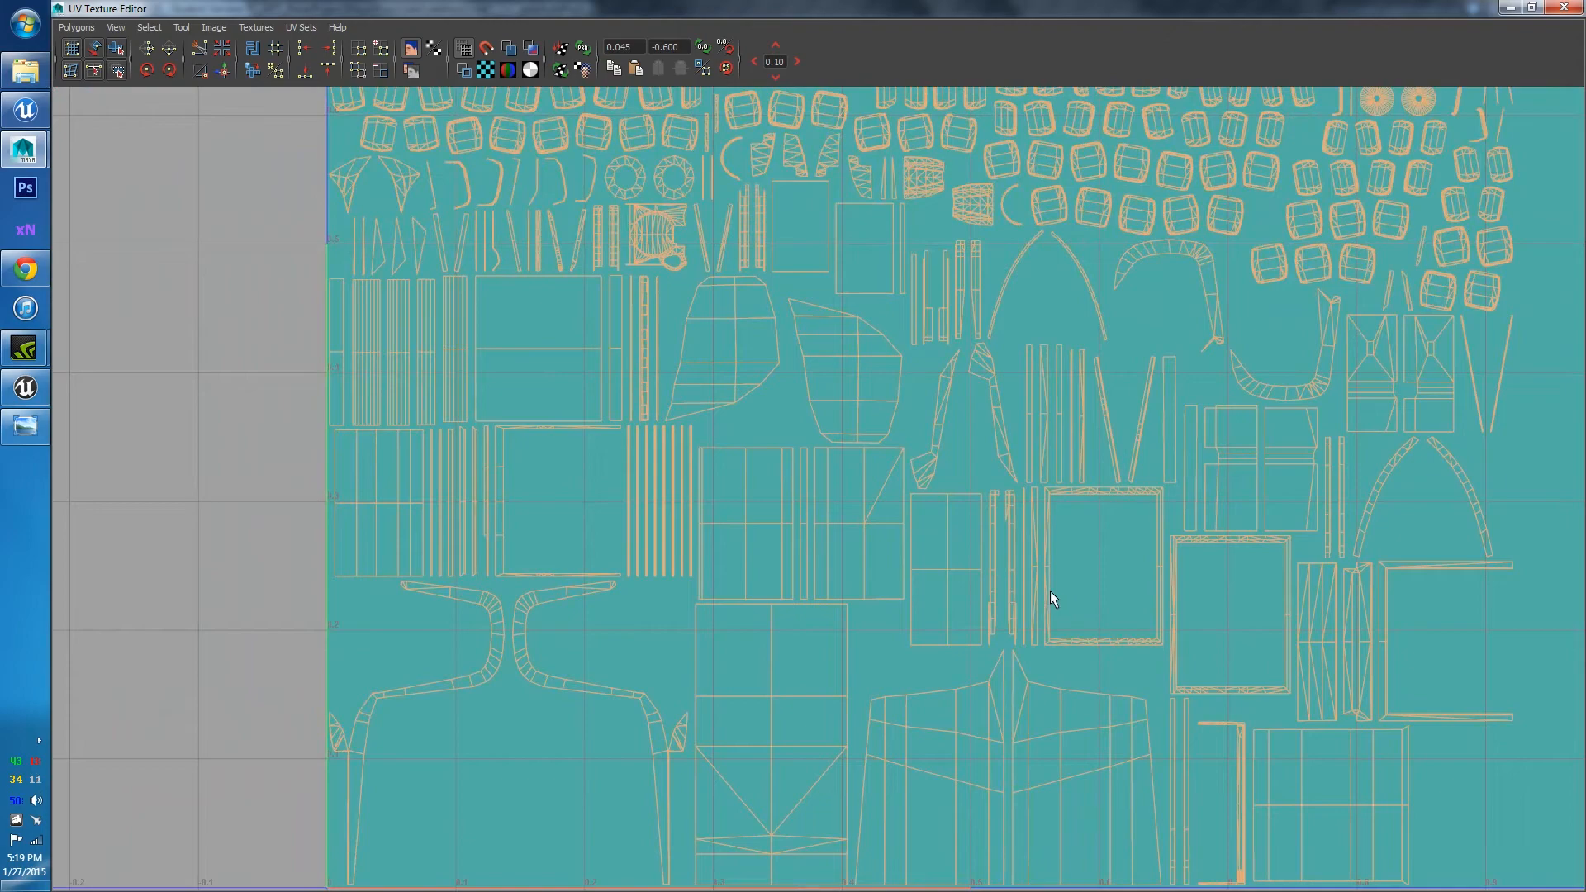
alt+middle_drag(1002, 449, 798, 753)
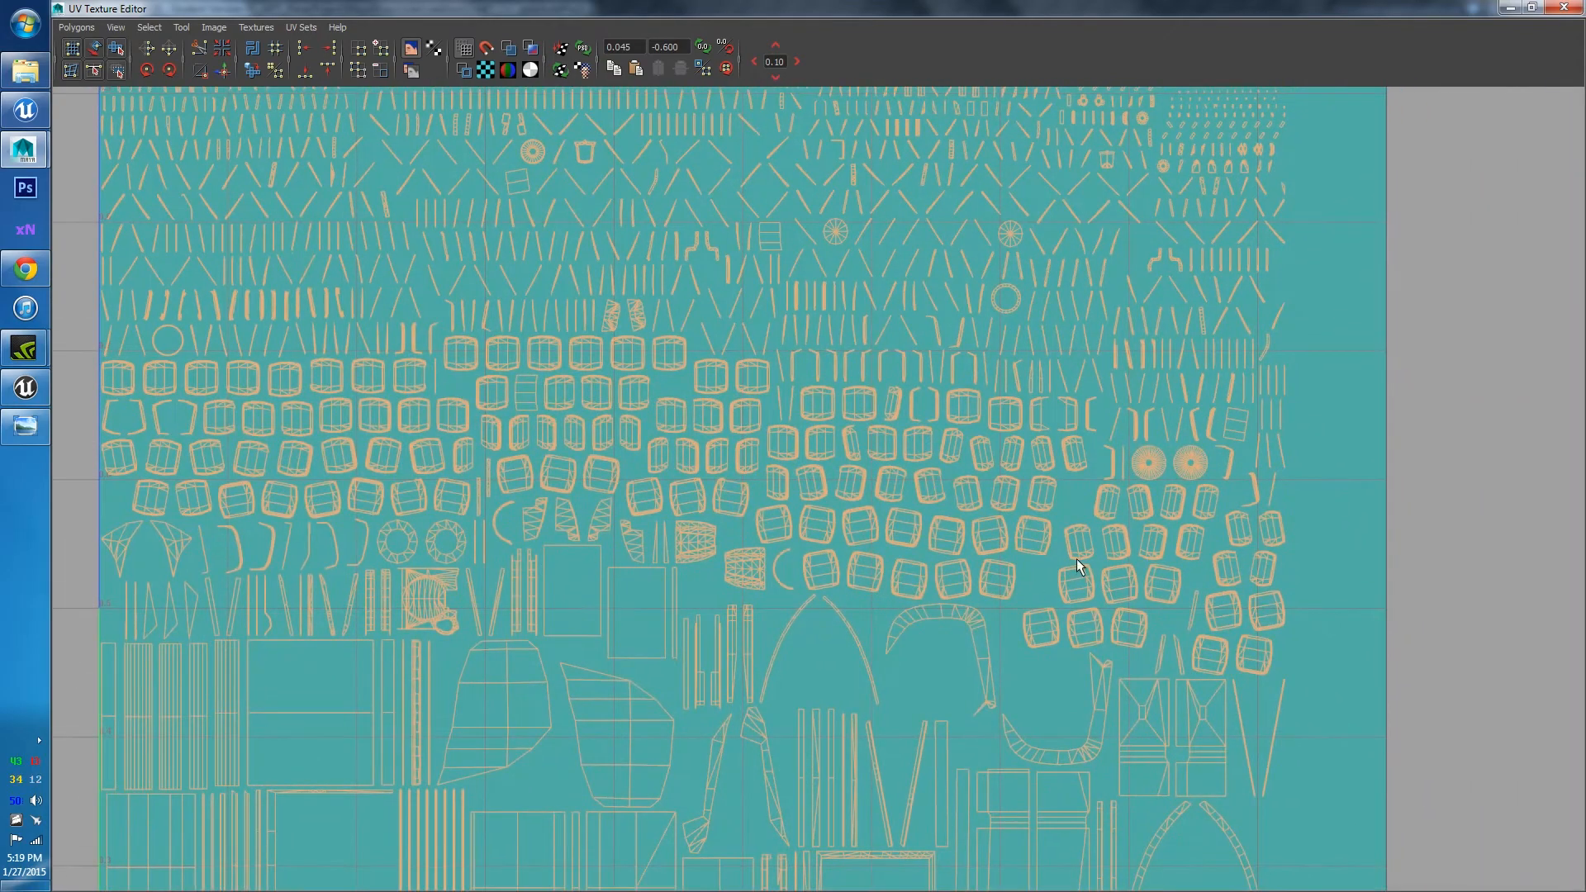
scroll(1002, 657, down, 3)
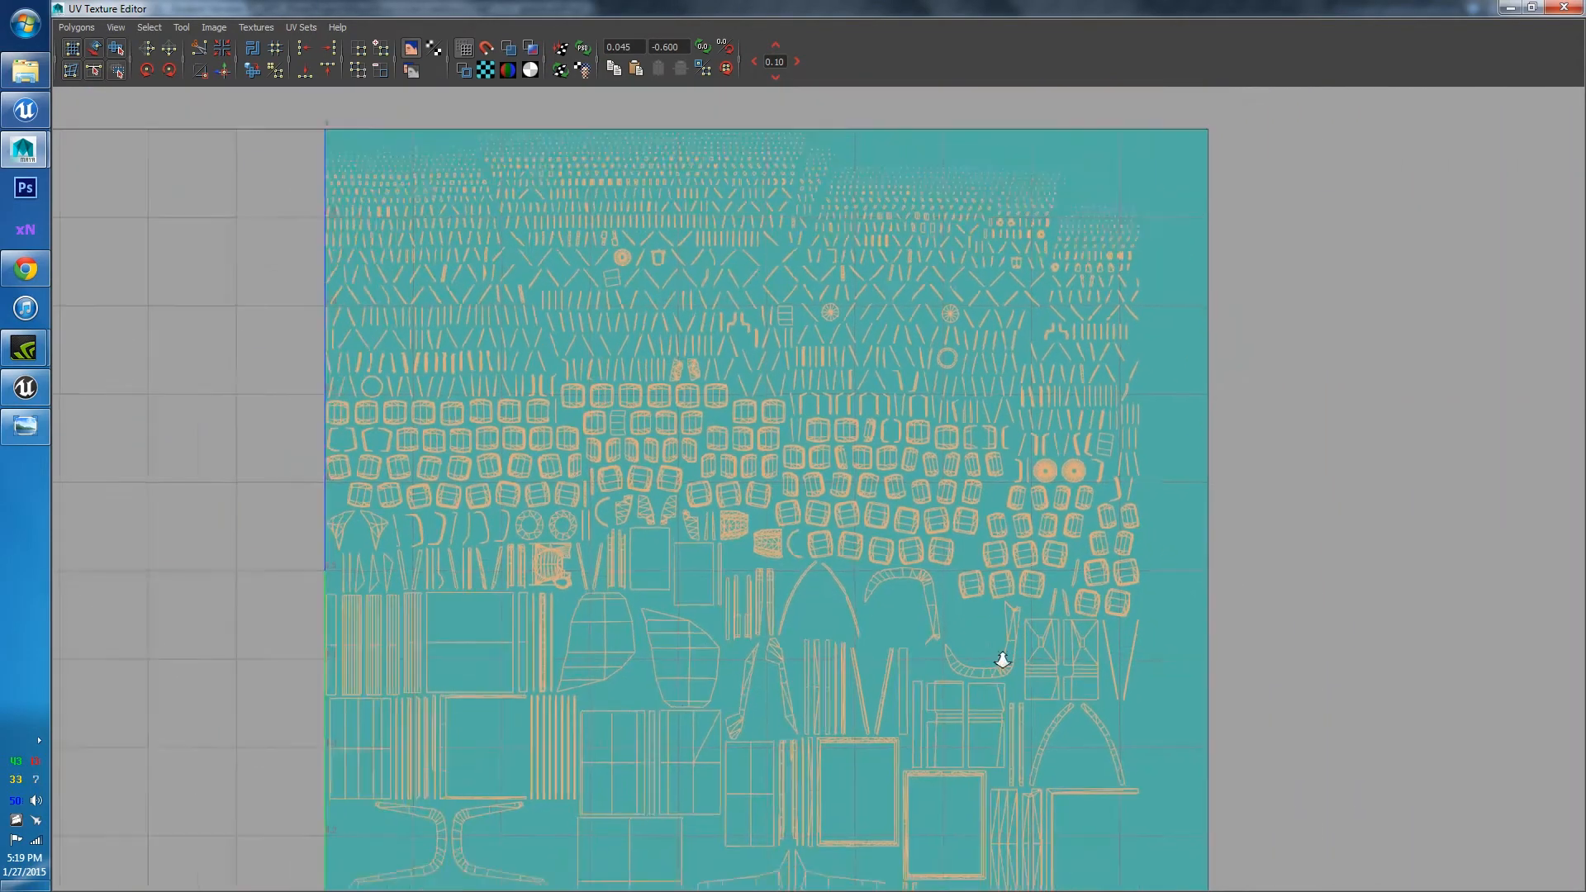
scroll(1001, 658, down, 1)
scroll(974, 806, down, 1)
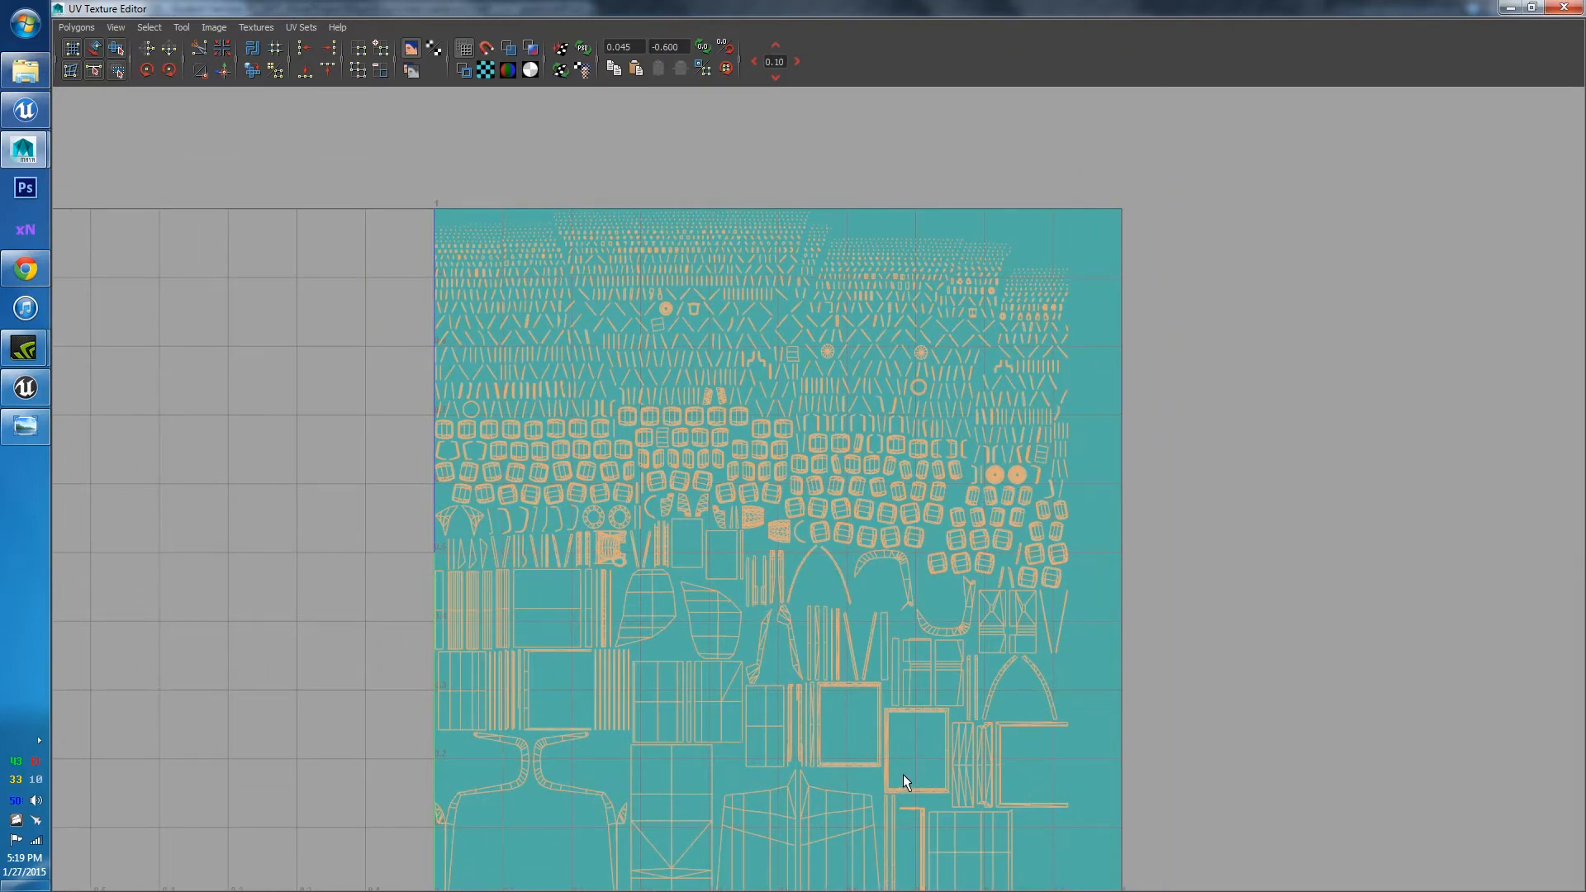
alt+middle_drag(904, 775, 1109, 435)
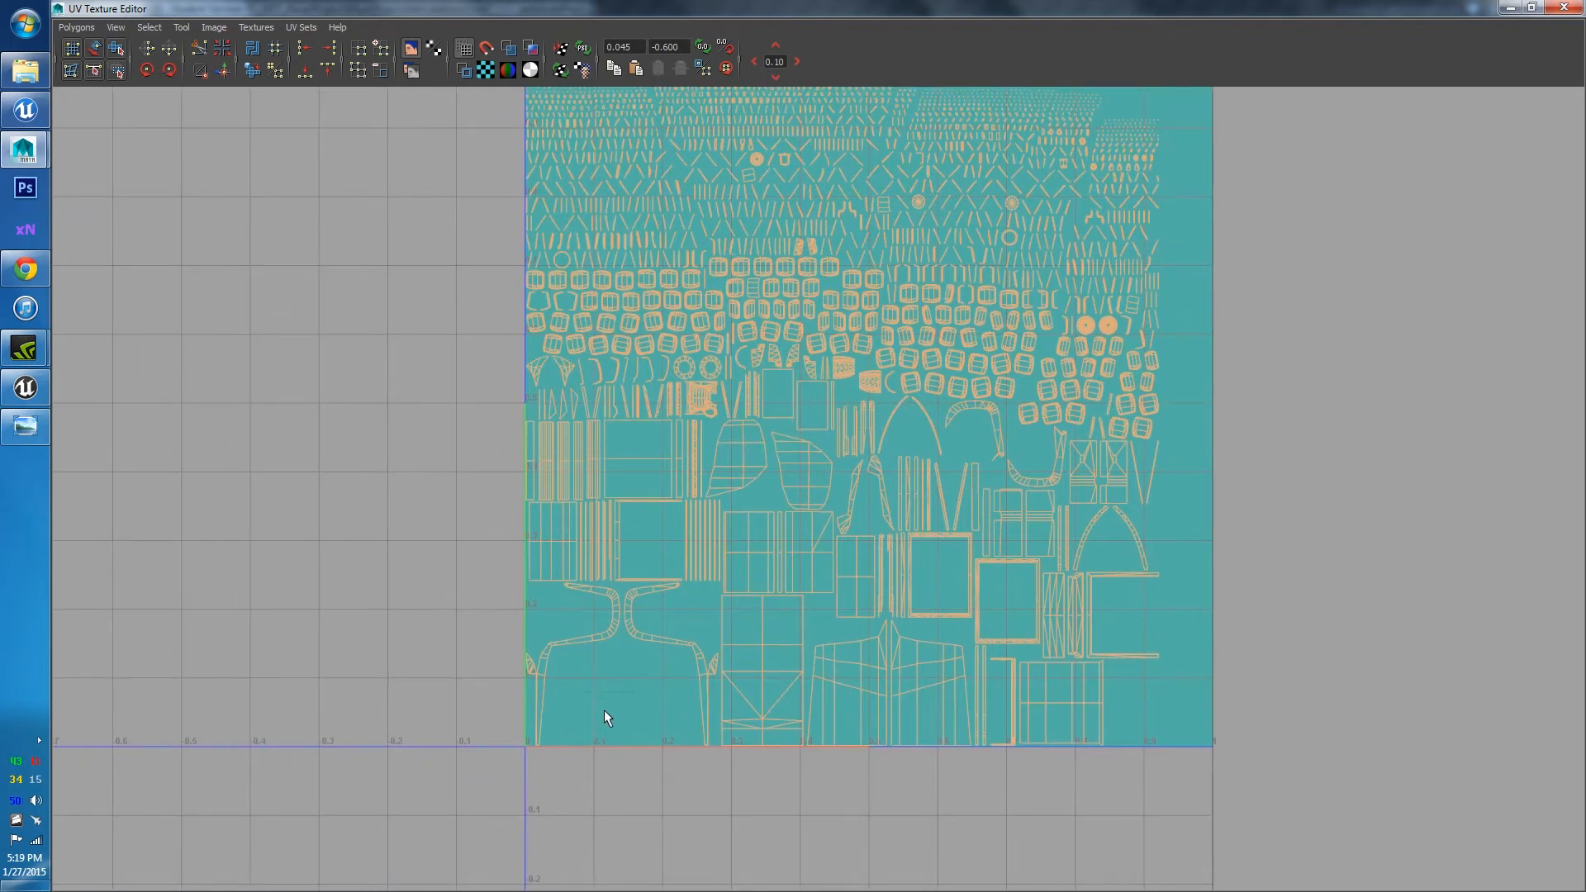
Close the UV Texture Editor, return the jukebox to object mode and select the whole mesh
click(1564, 9)
scroll(836, 461, down, 5)
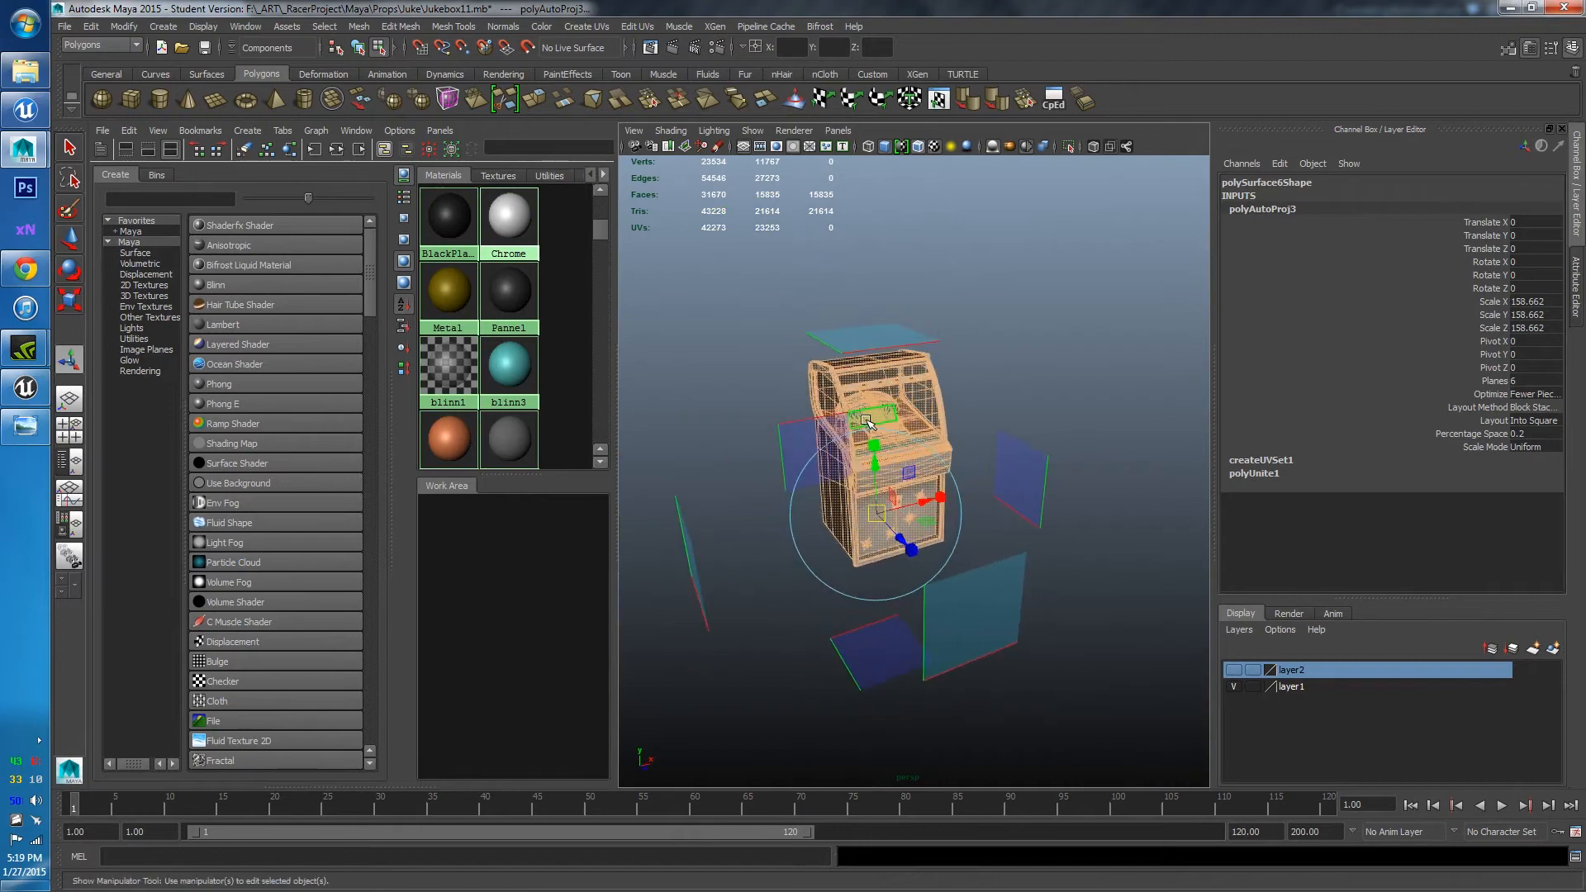
right_drag(866, 443, 922, 395)
click(1036, 344)
scroll(933, 525, up, 5)
click(868, 475)
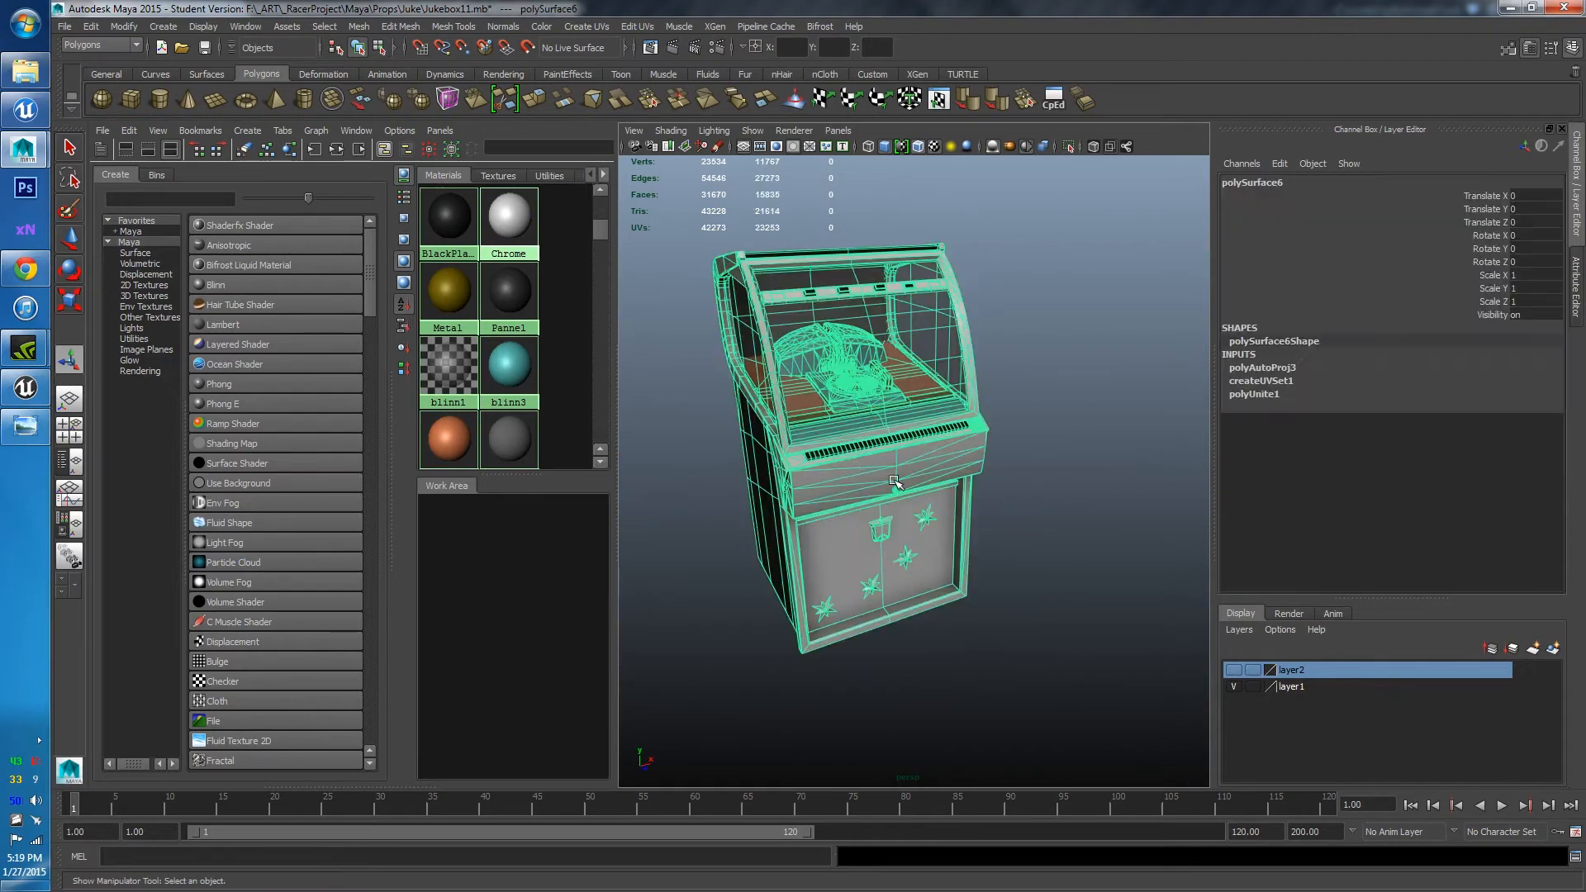
Open the Export Selection dialog for the jukebox, review the available export file types and cancel without exporting
alt+middle_drag(865, 469, 942, 571)
scroll(942, 570, up, 5)
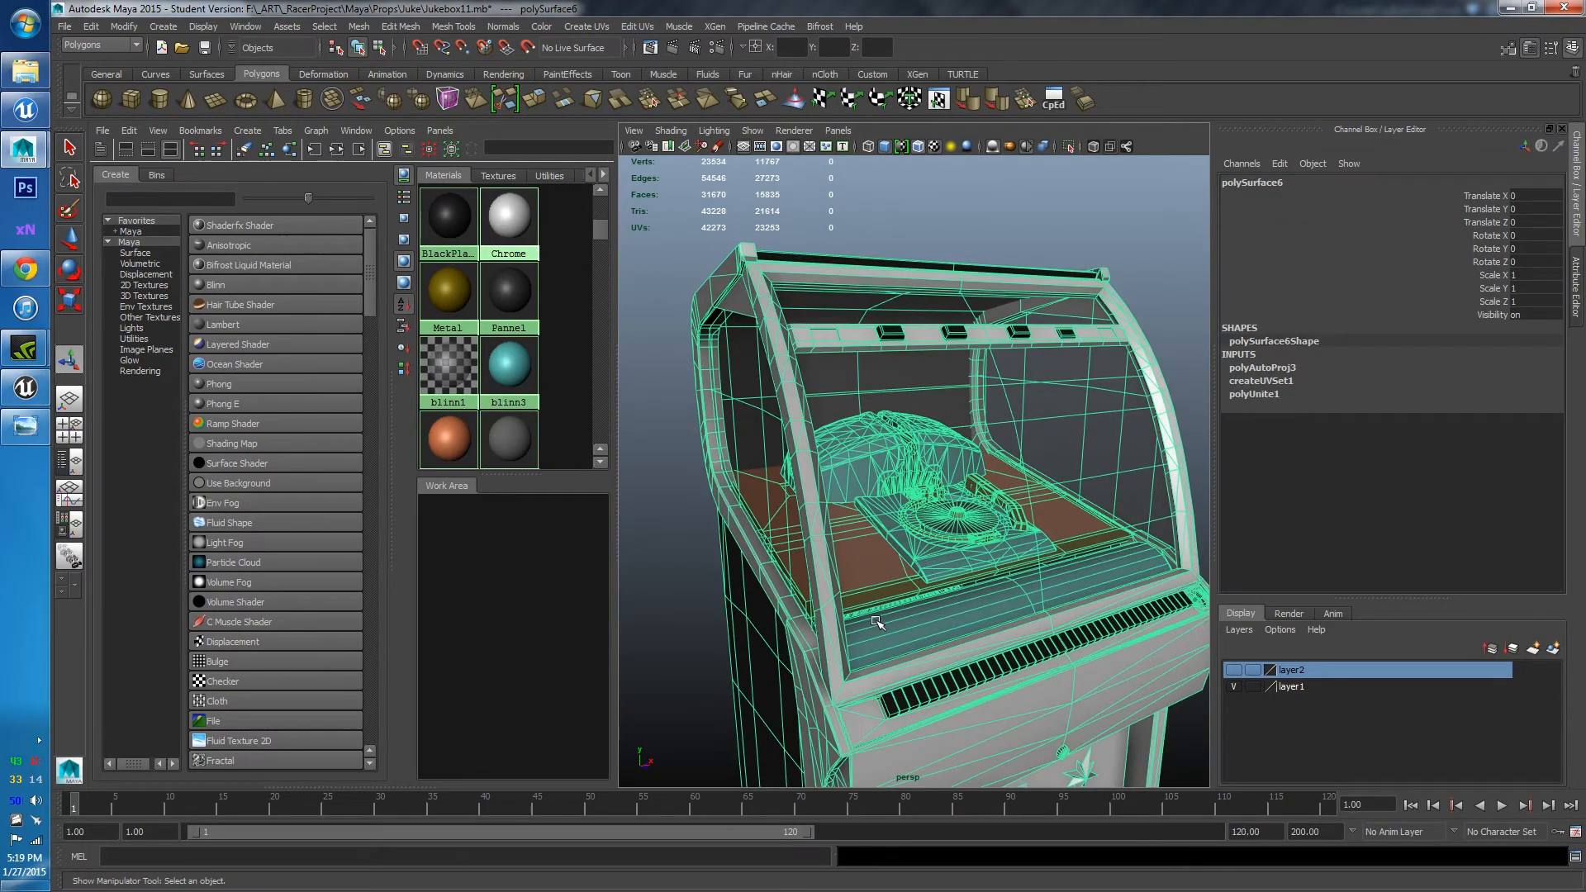
scroll(860, 619, down, 6)
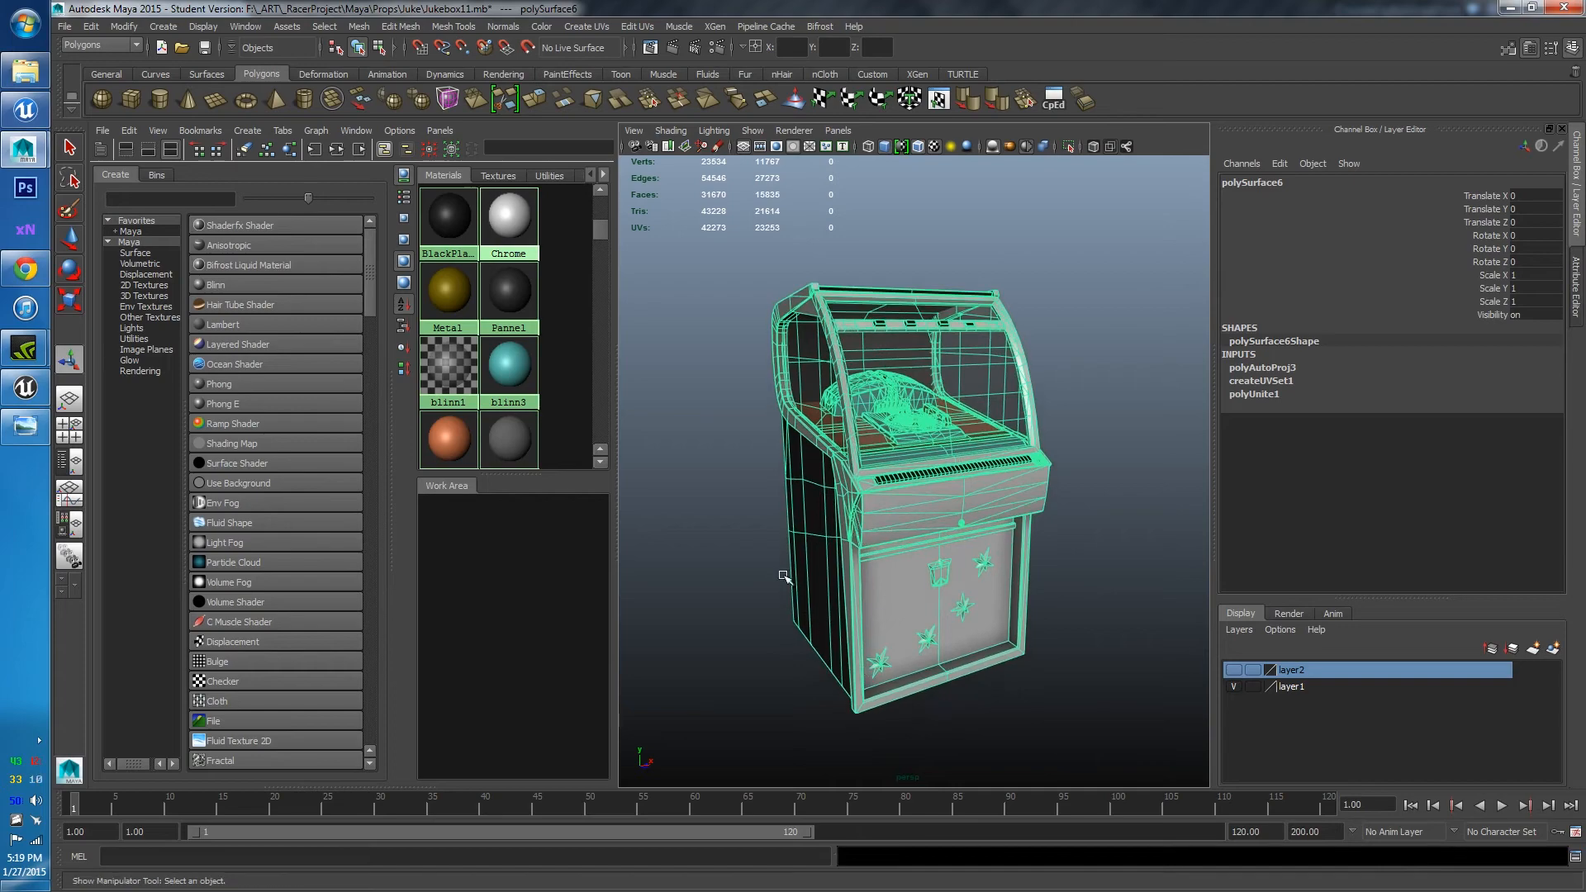
alt+drag(786, 578, 832, 583)
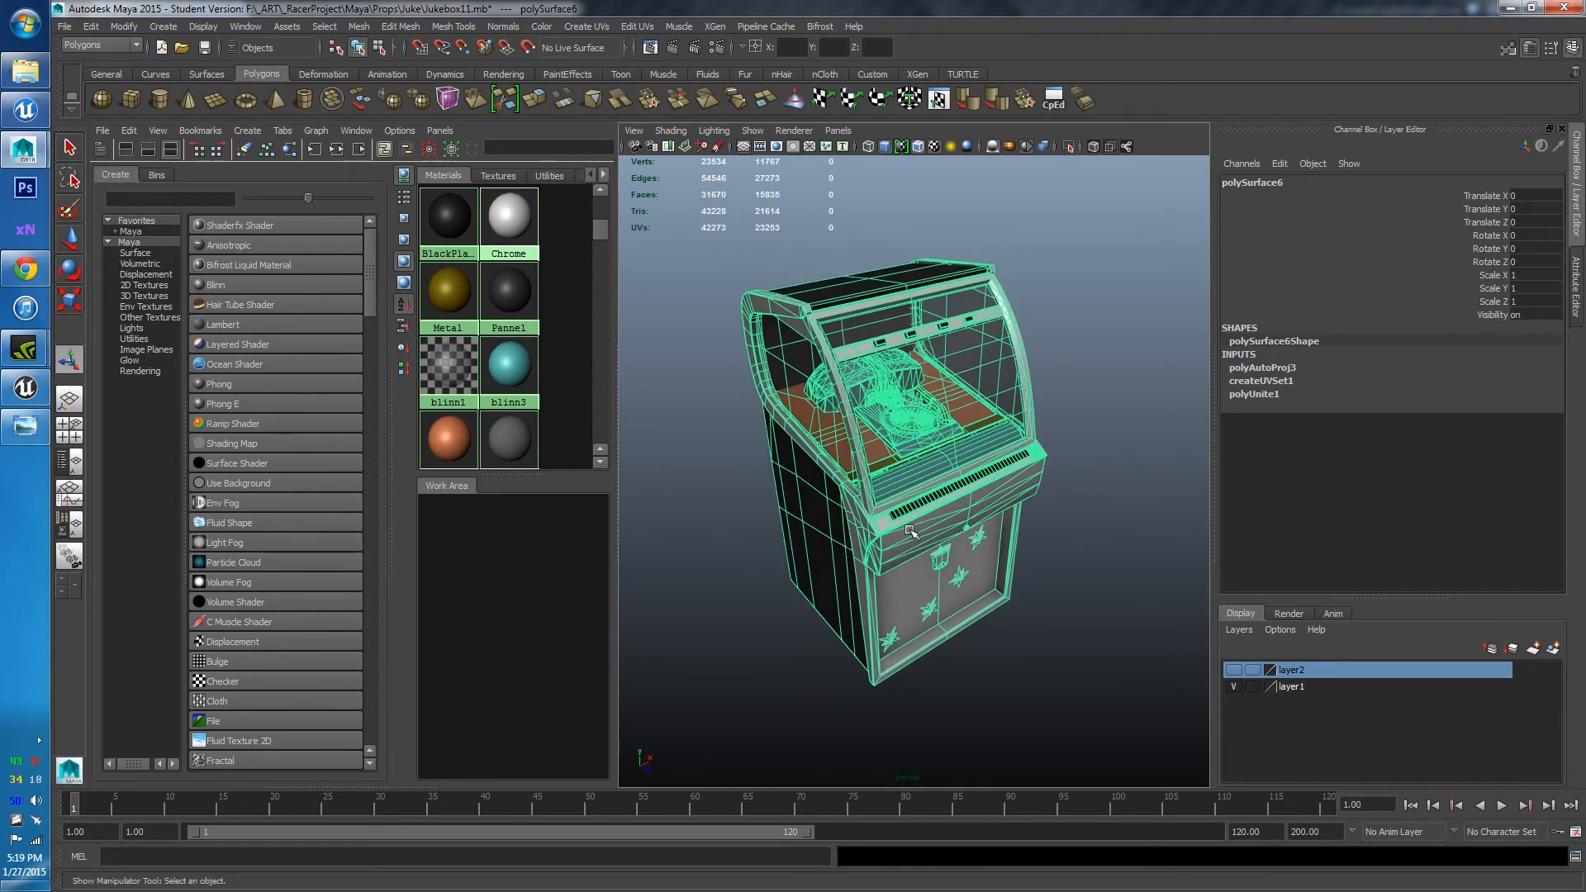
alt+drag(912, 532, 876, 528)
click(64, 26)
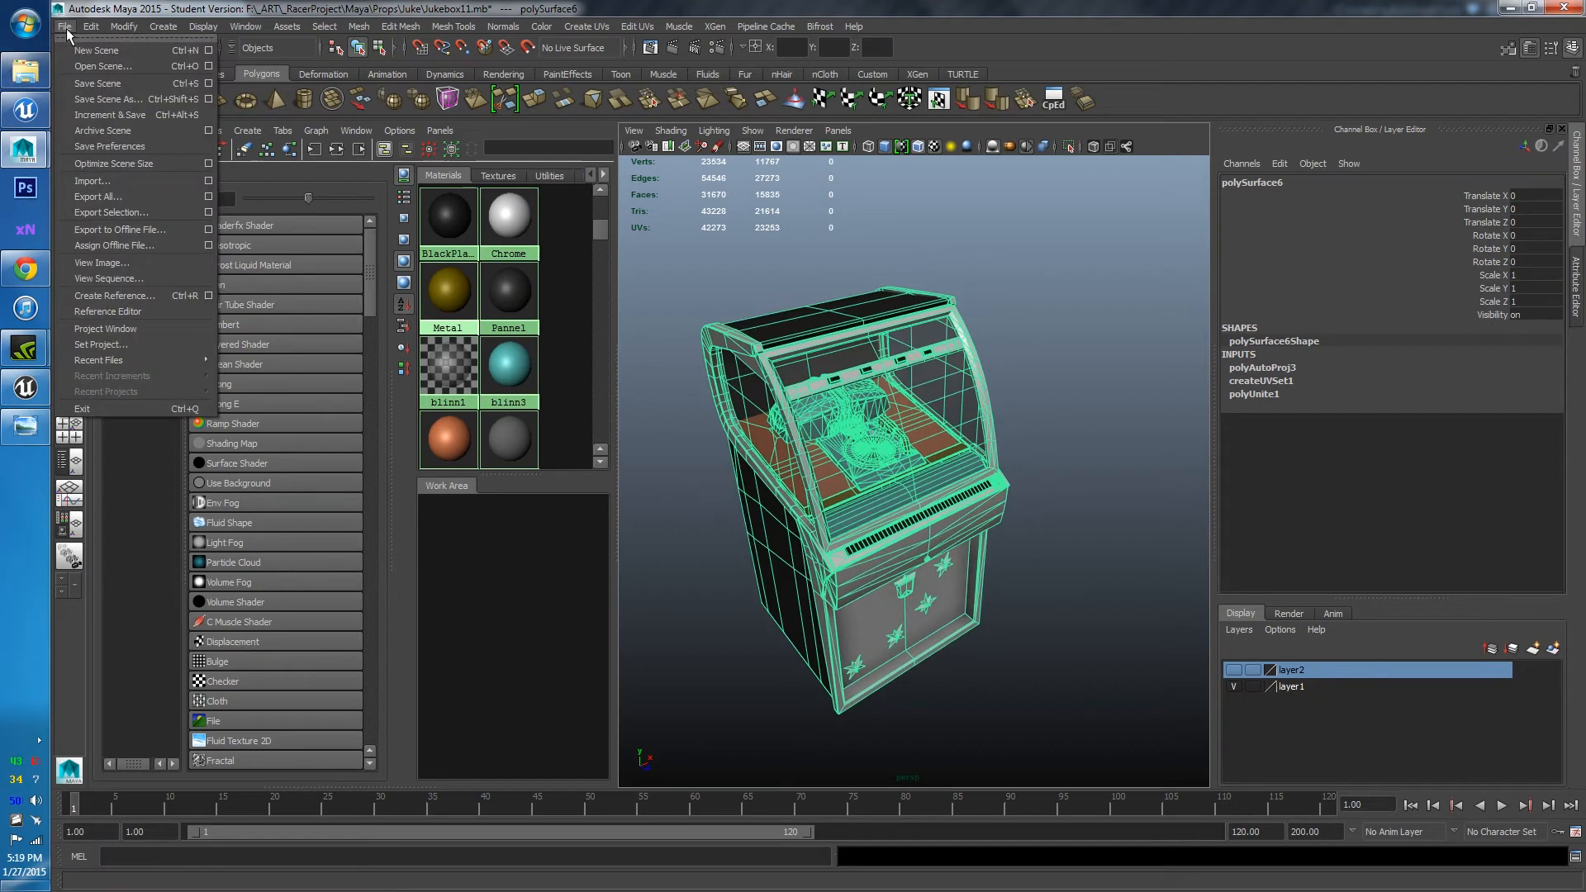
click(112, 212)
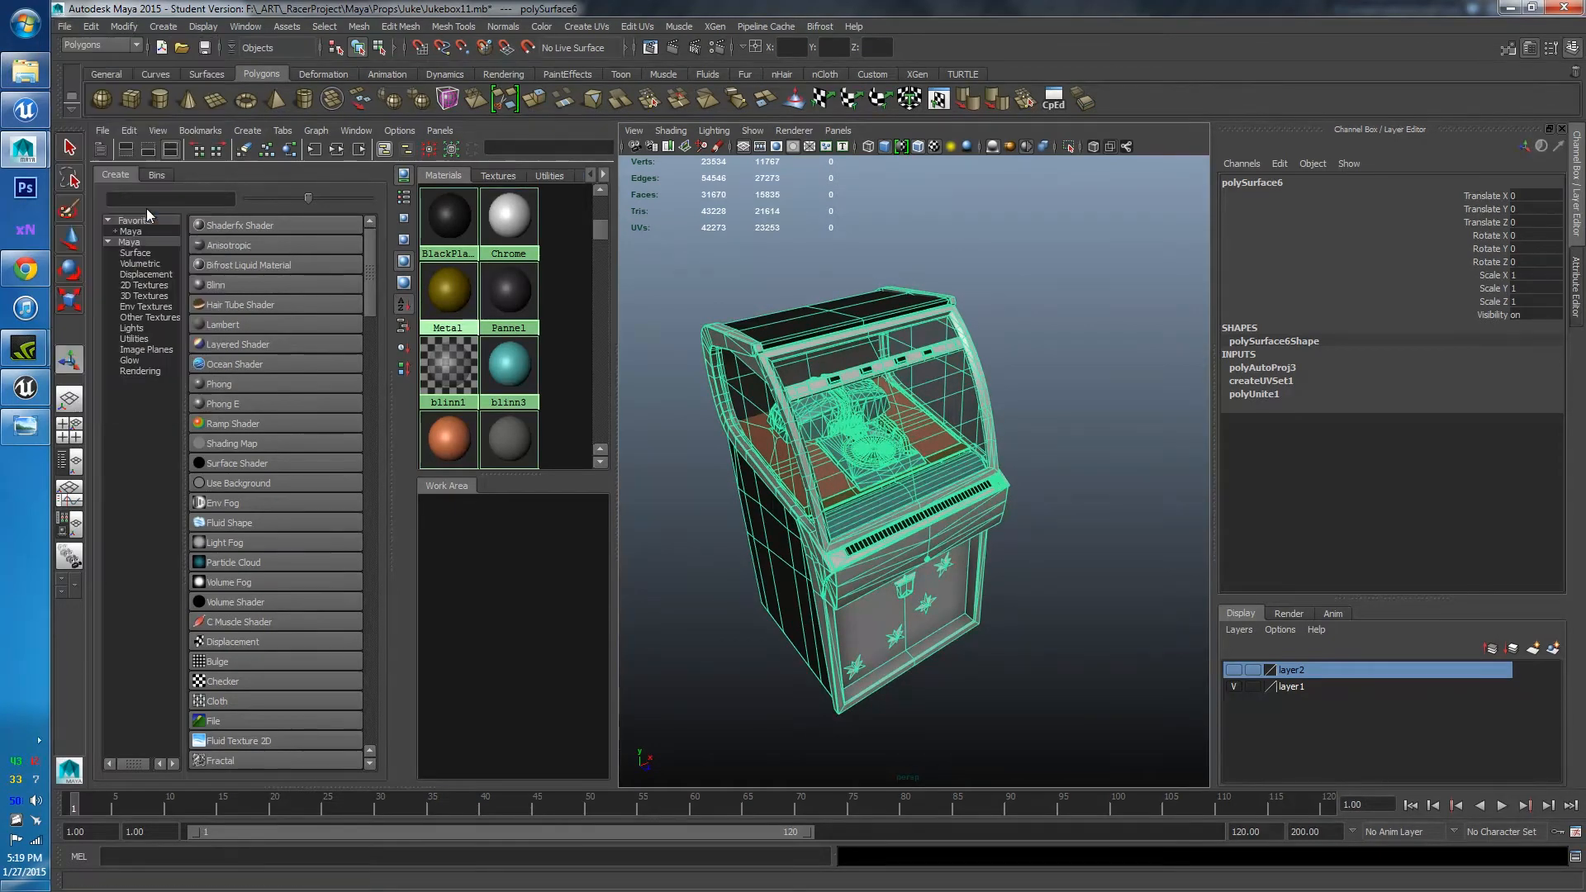
drag(827, 227, 904, 198)
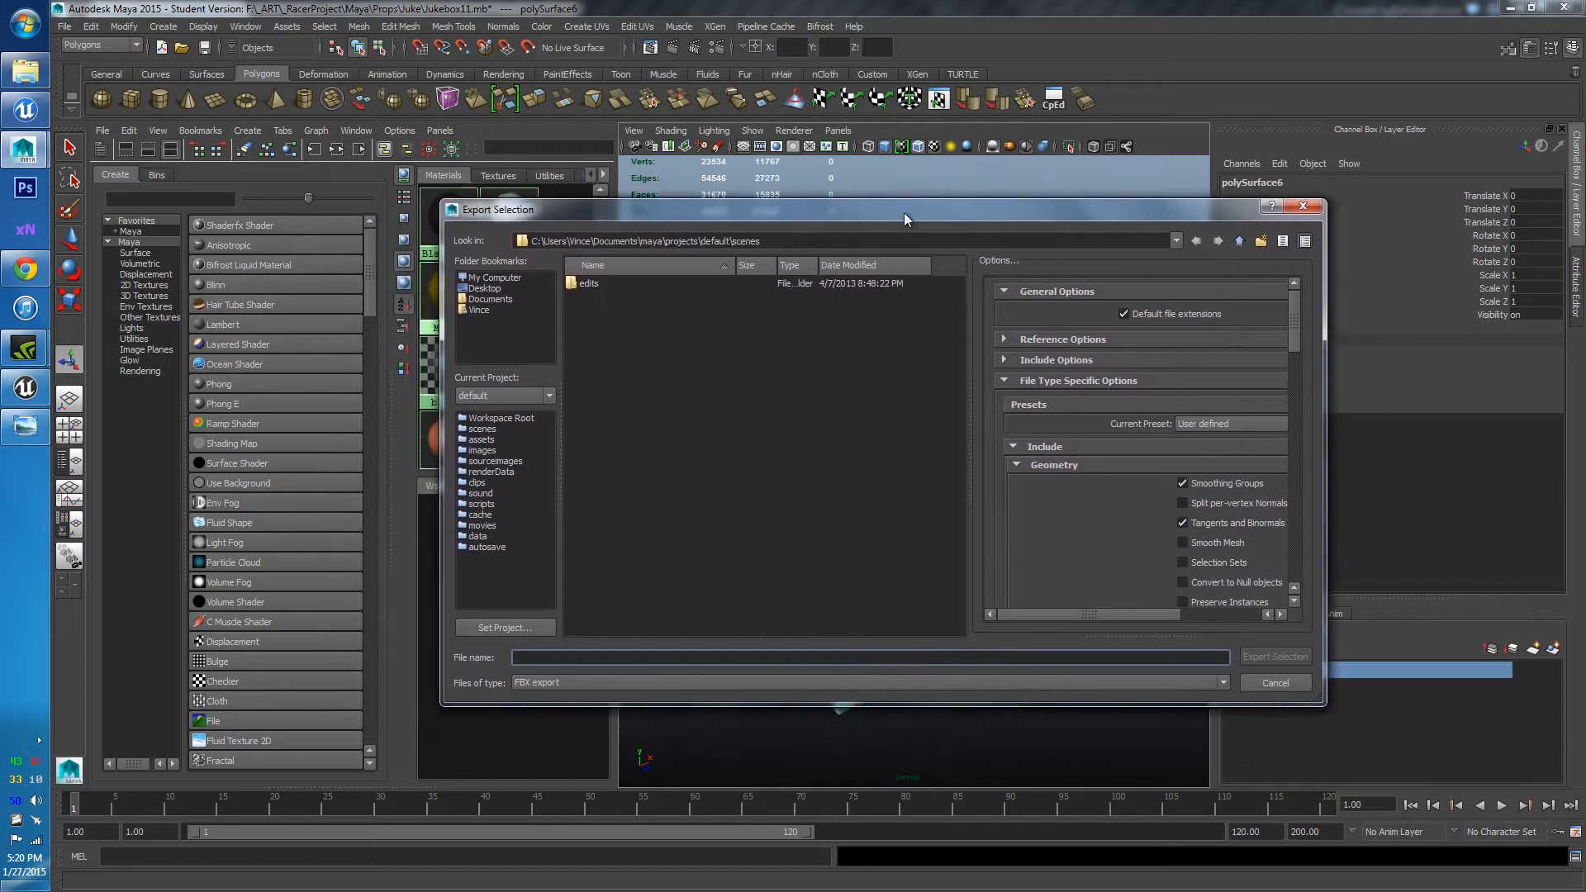
drag(1037, 690, 1037, 820)
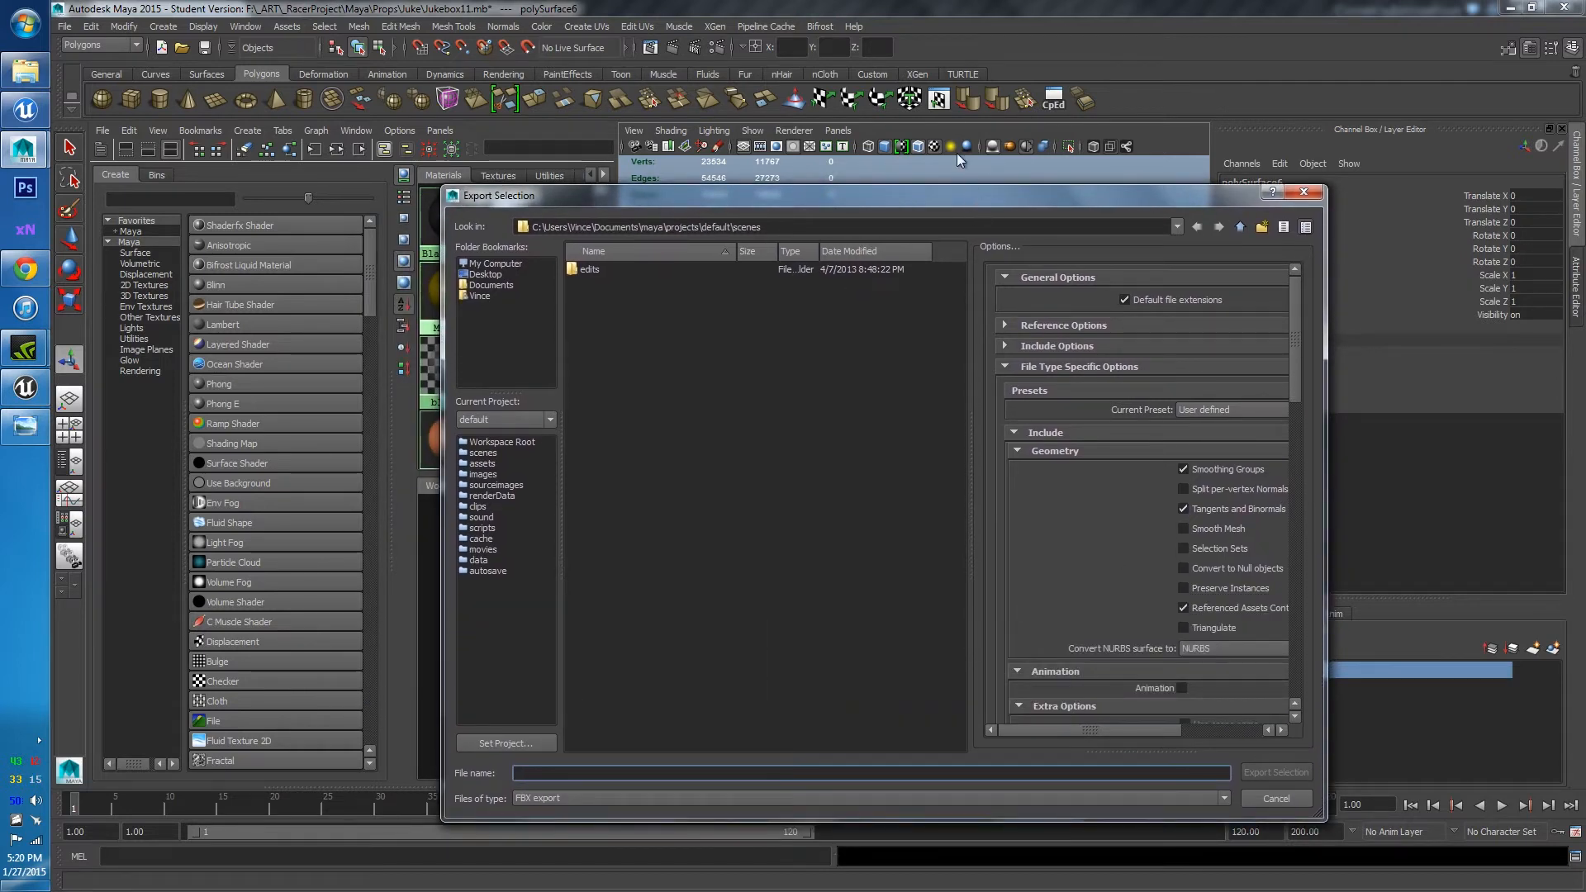
click(621, 801)
click(623, 800)
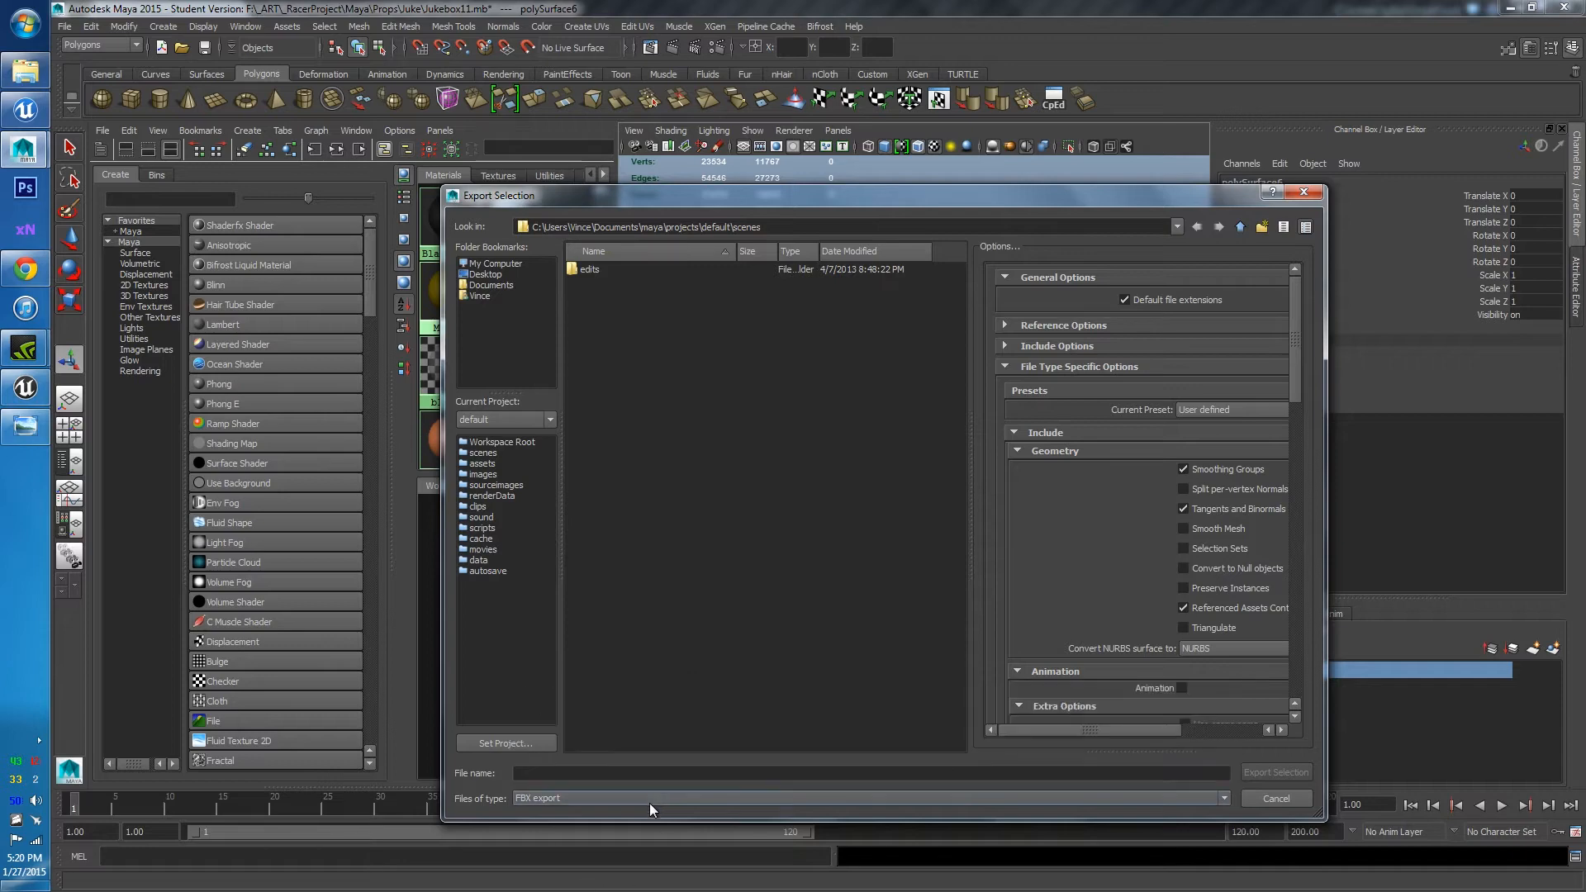
click(1109, 801)
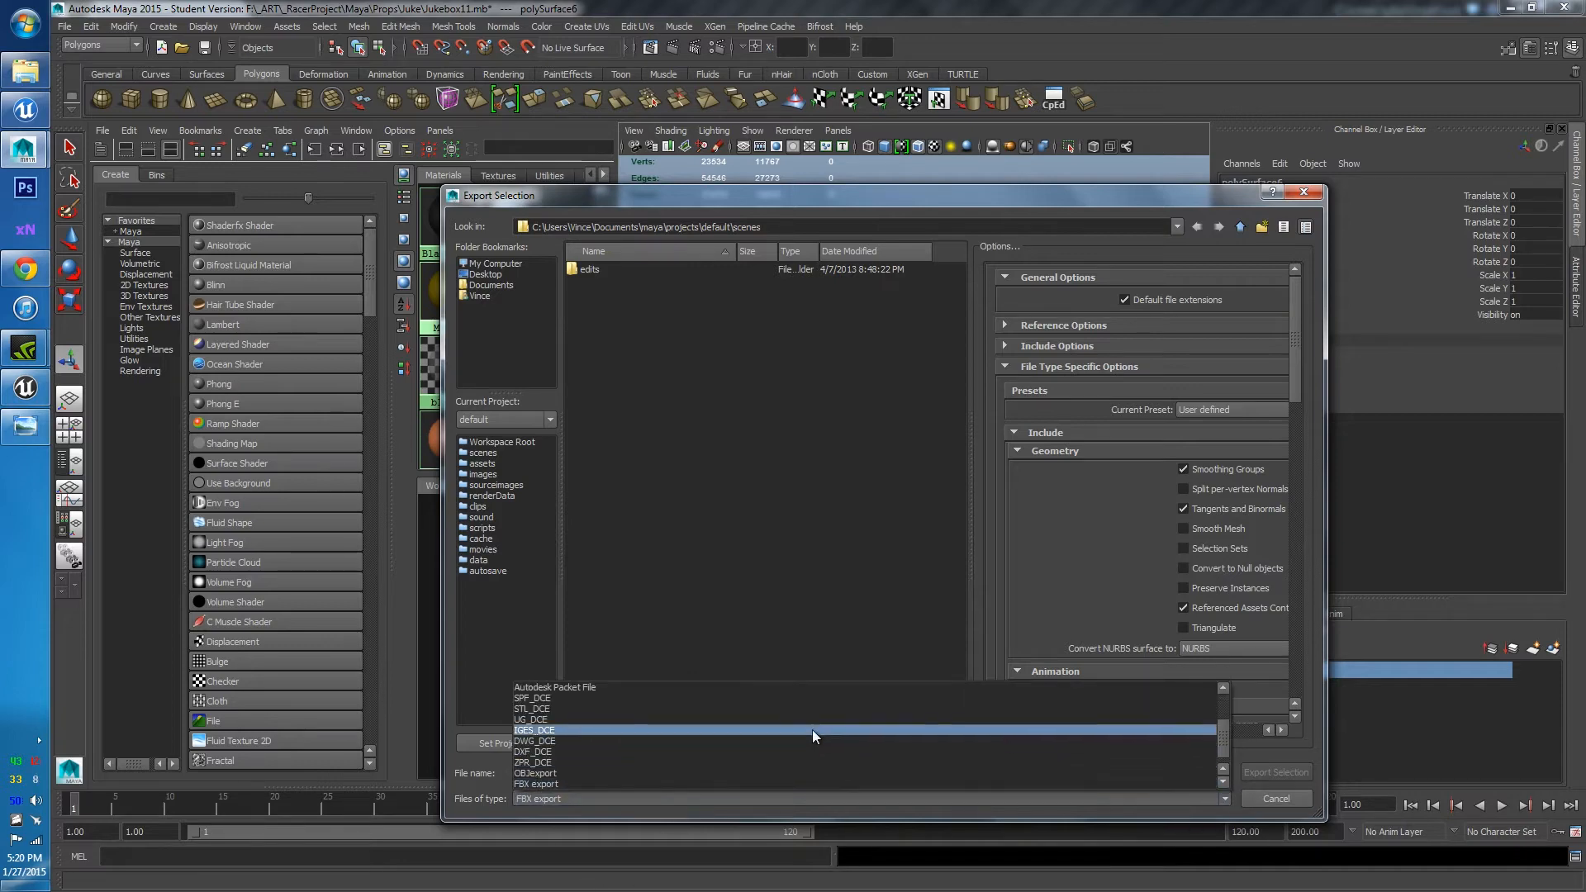
click(1282, 799)
click(1282, 800)
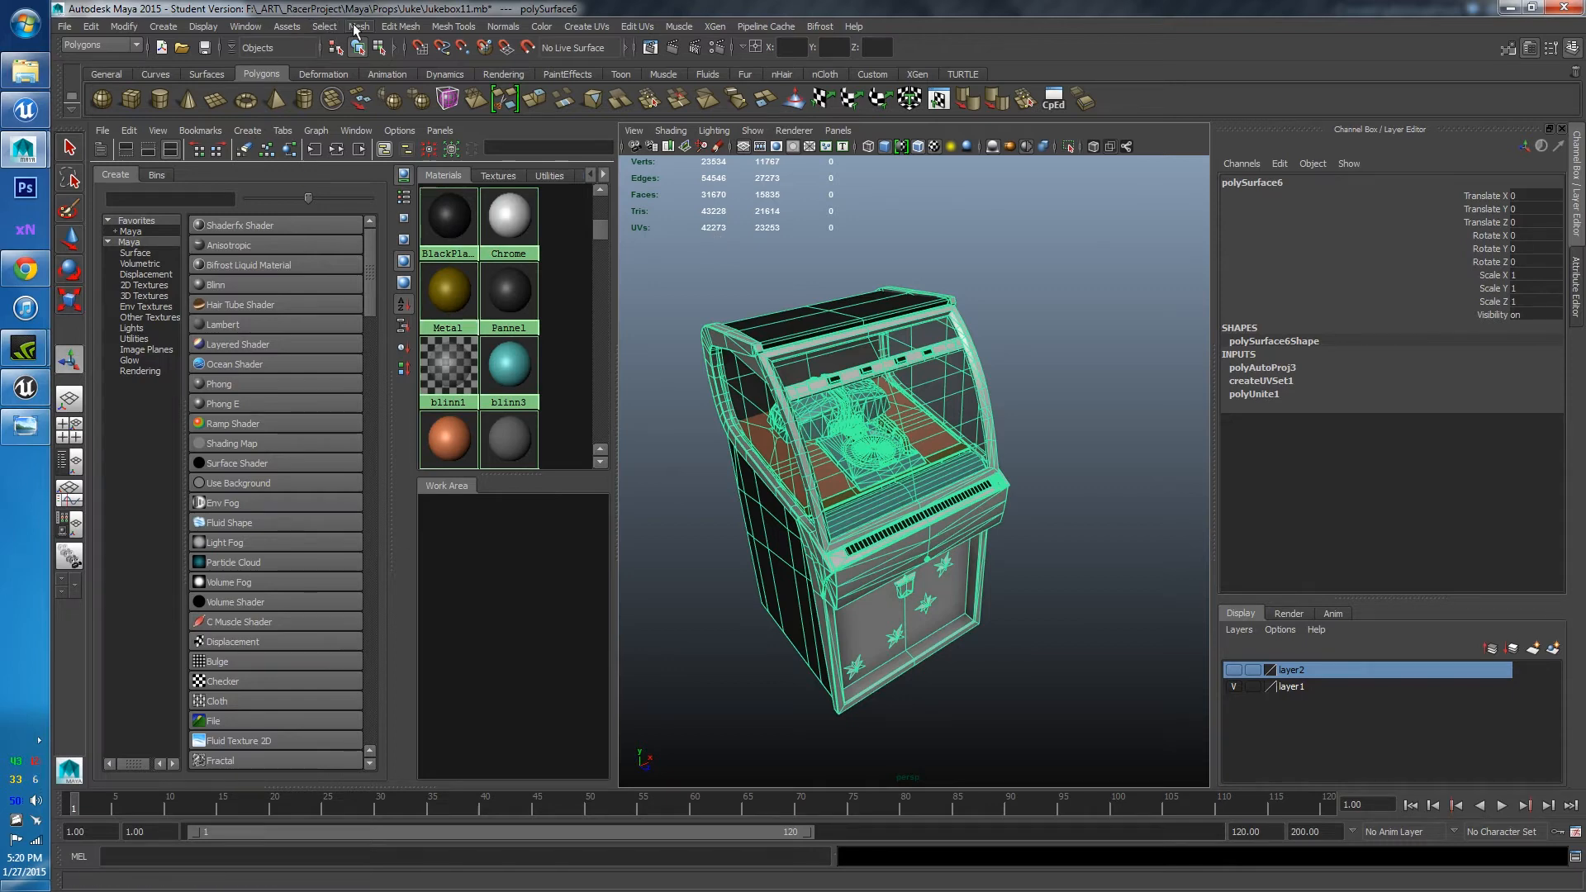
Open the application preferences, check the working units under Settings and close the dialog
click(135, 29)
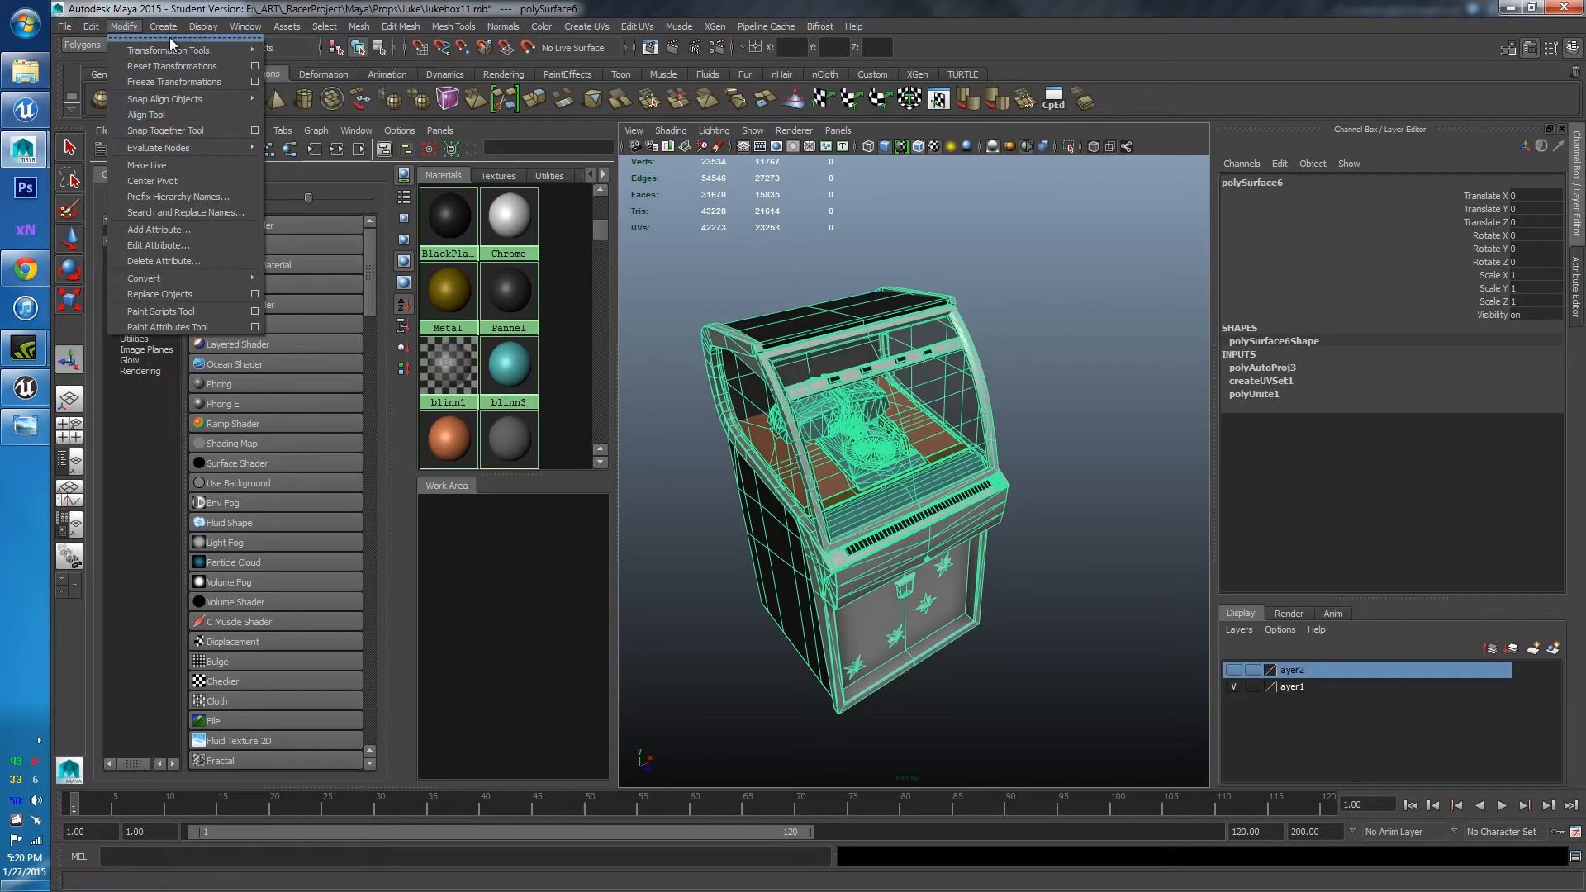
click(223, 31)
click(245, 26)
mouse_move(280, 112)
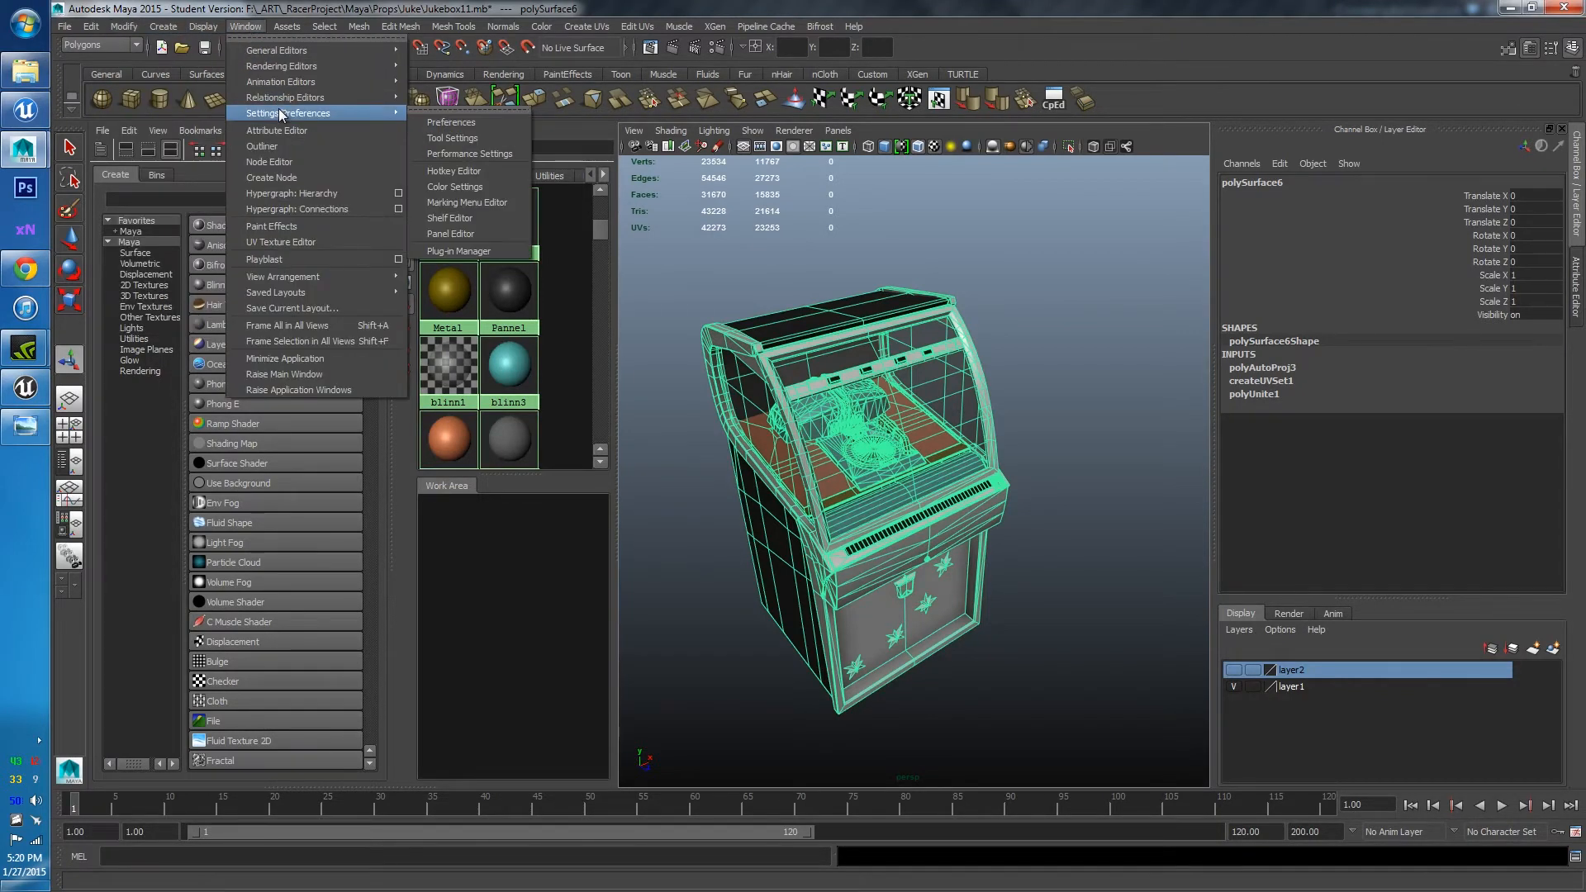
click(450, 122)
click(499, 497)
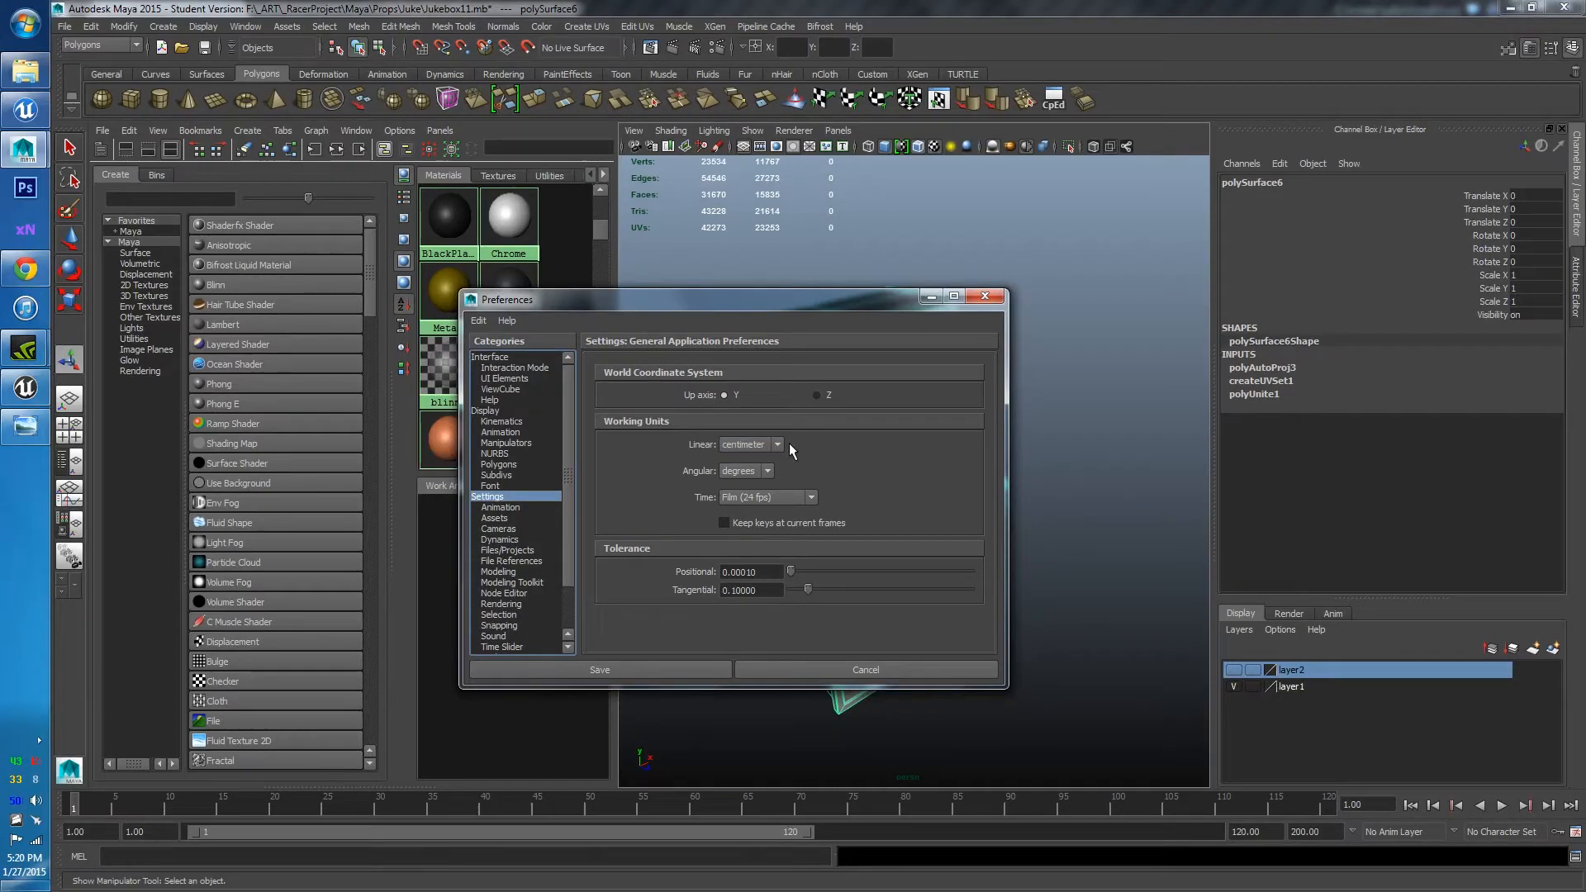
drag(807, 304, 856, 295)
click(1034, 286)
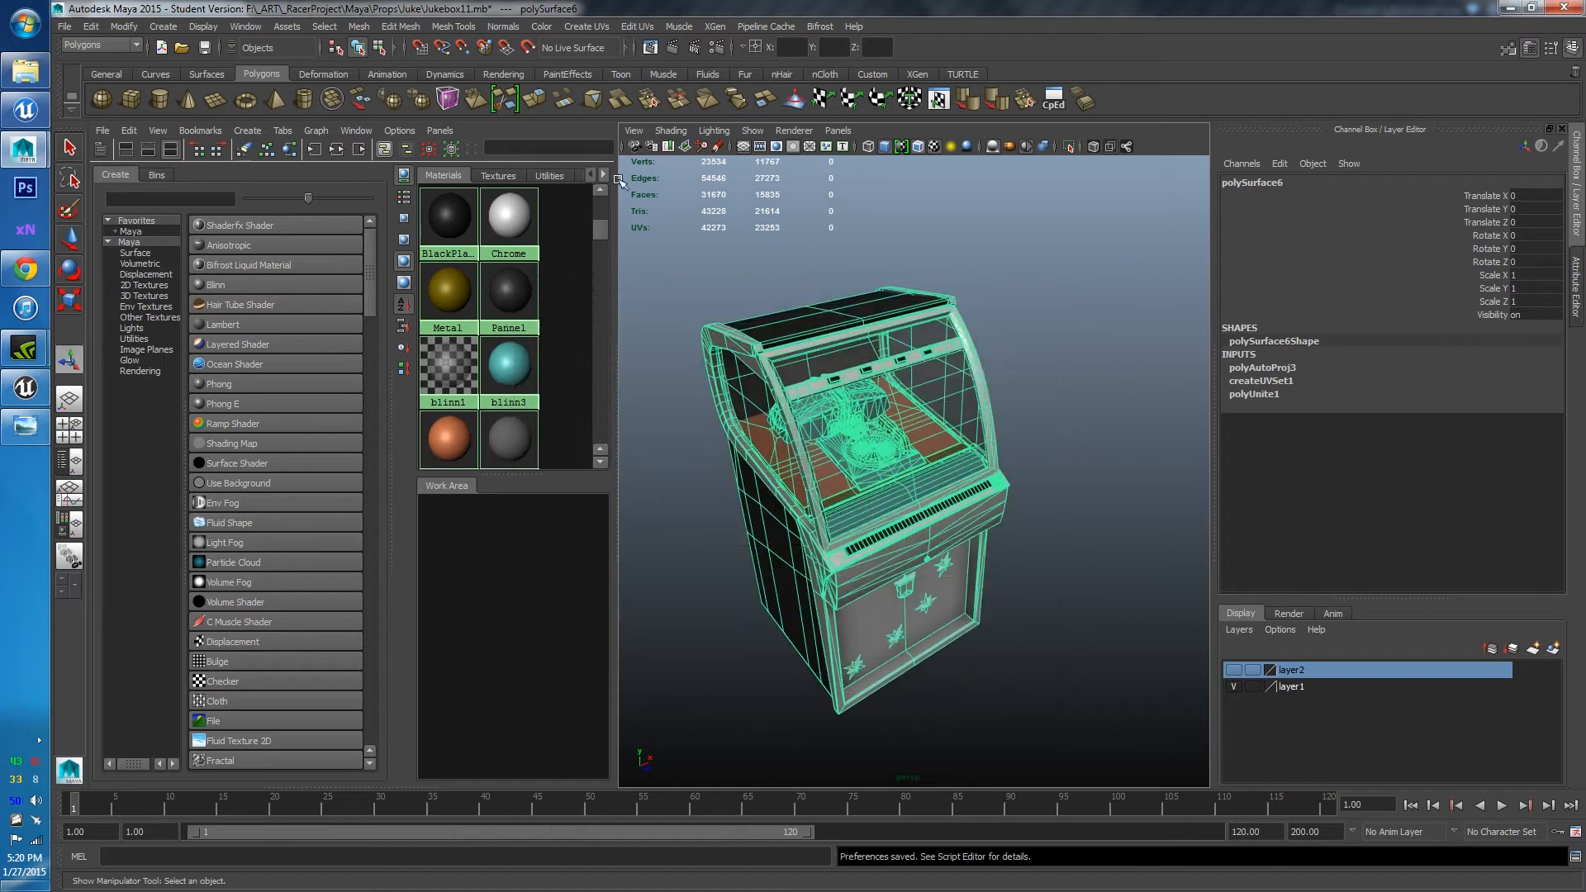
Check in the Plug-in Manager whether fbxmaya.mll is loaded and set to auto load, and close the manager
click(242, 28)
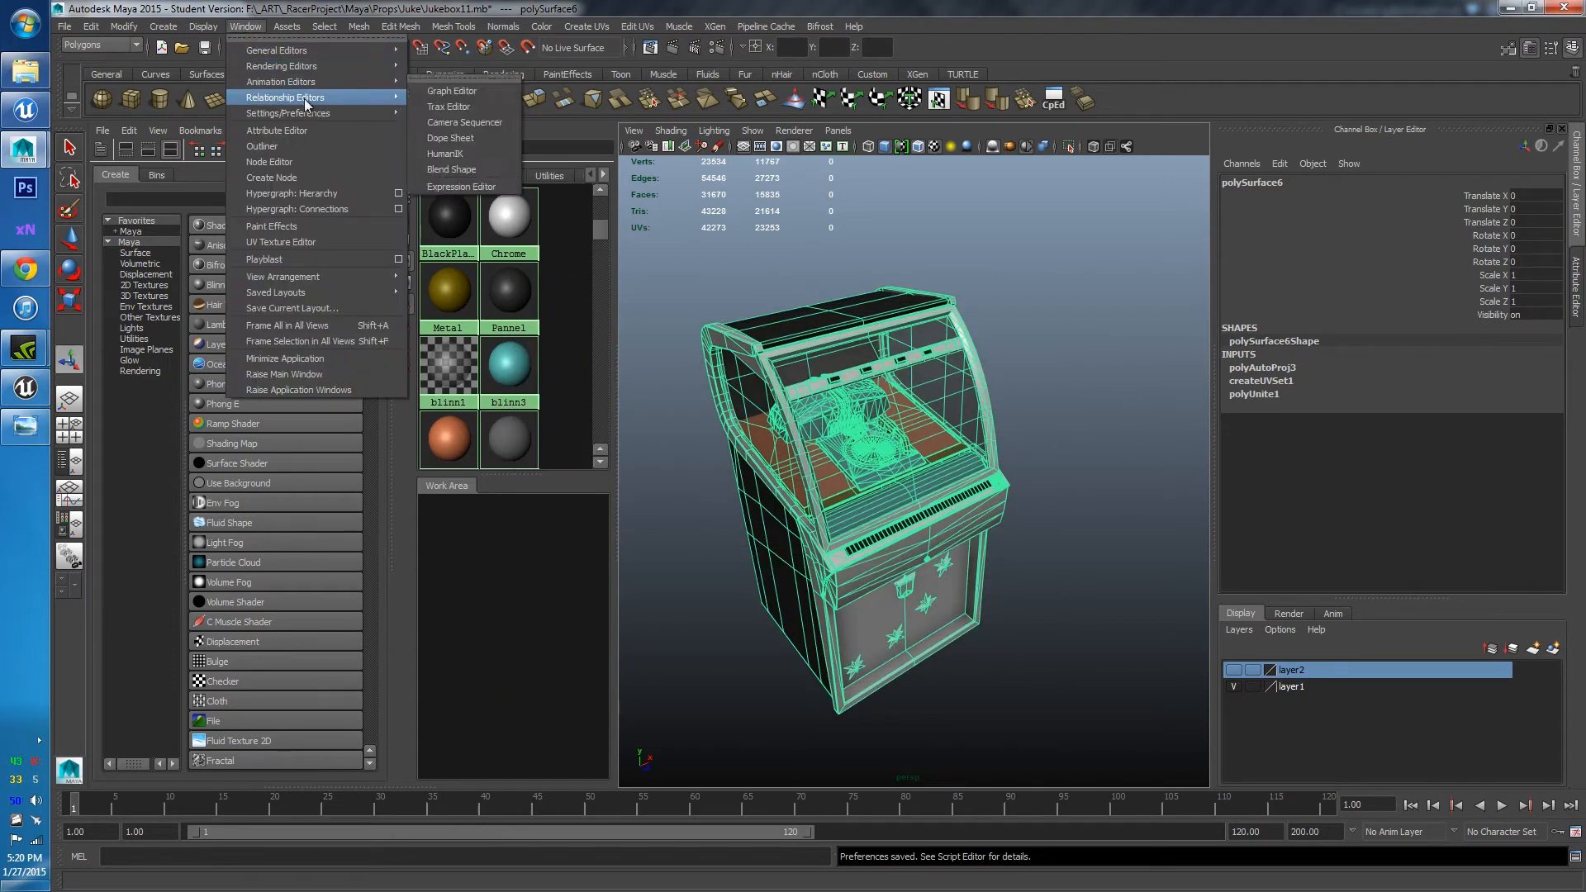
mouse_move(329, 110)
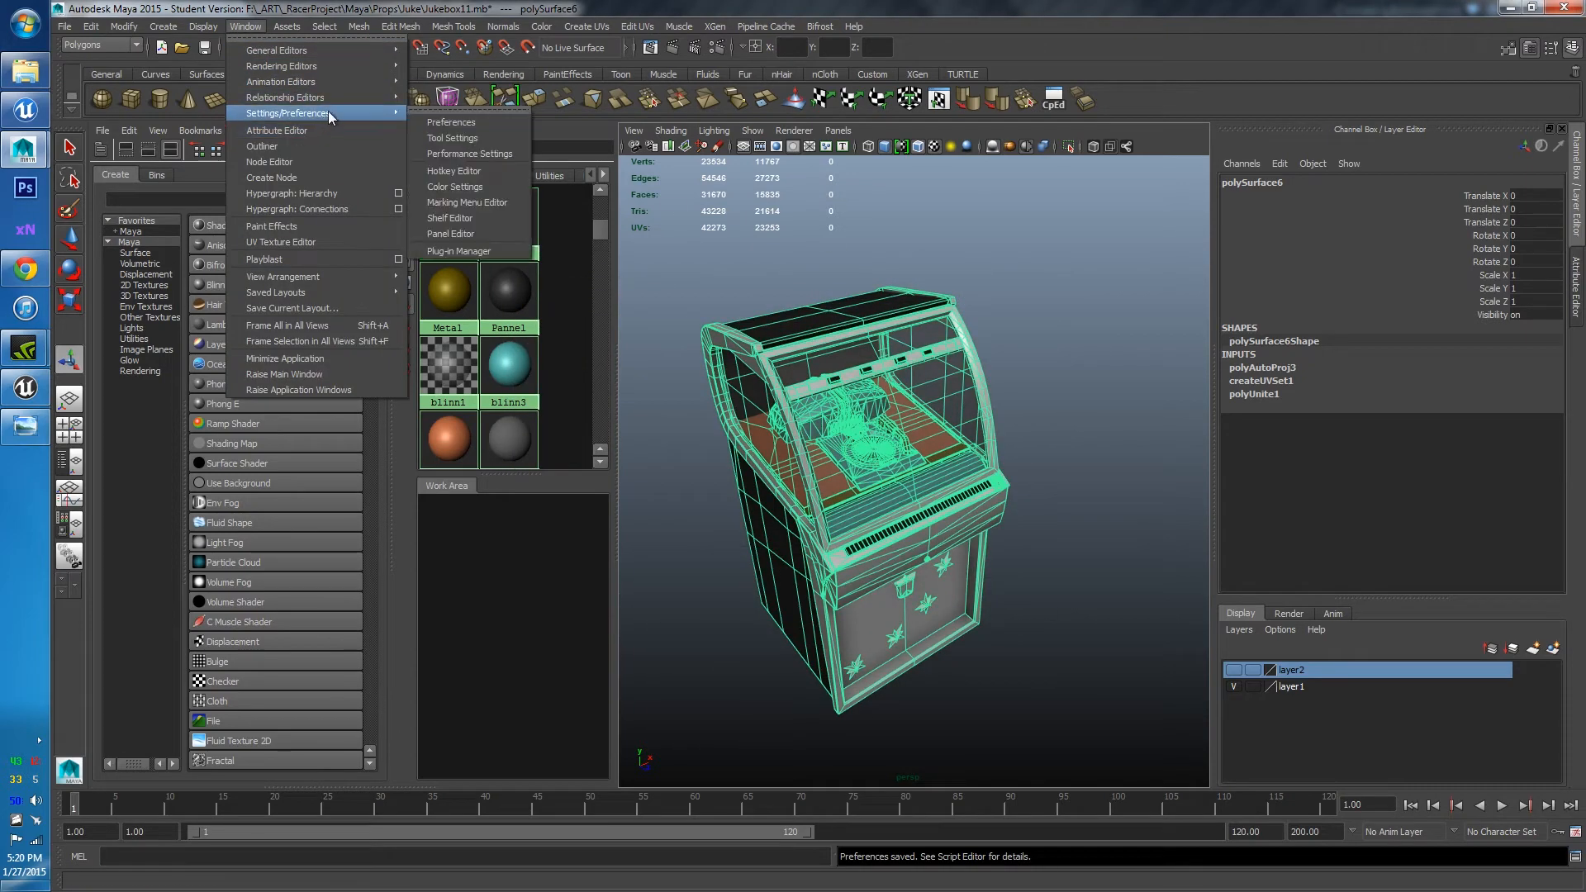
click(487, 251)
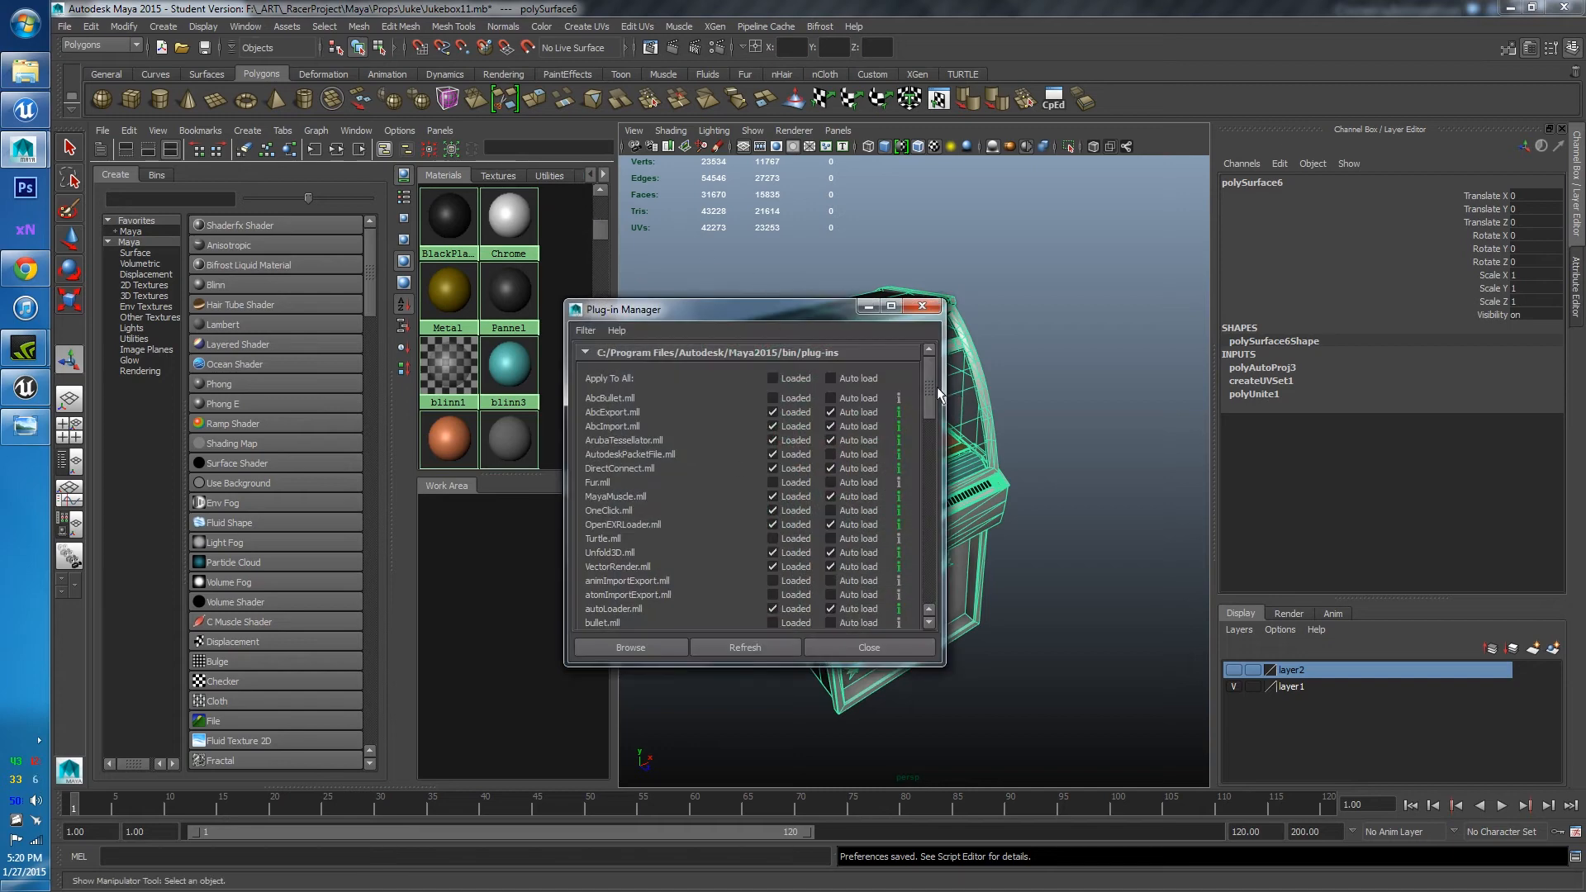
drag(930, 388, 928, 580)
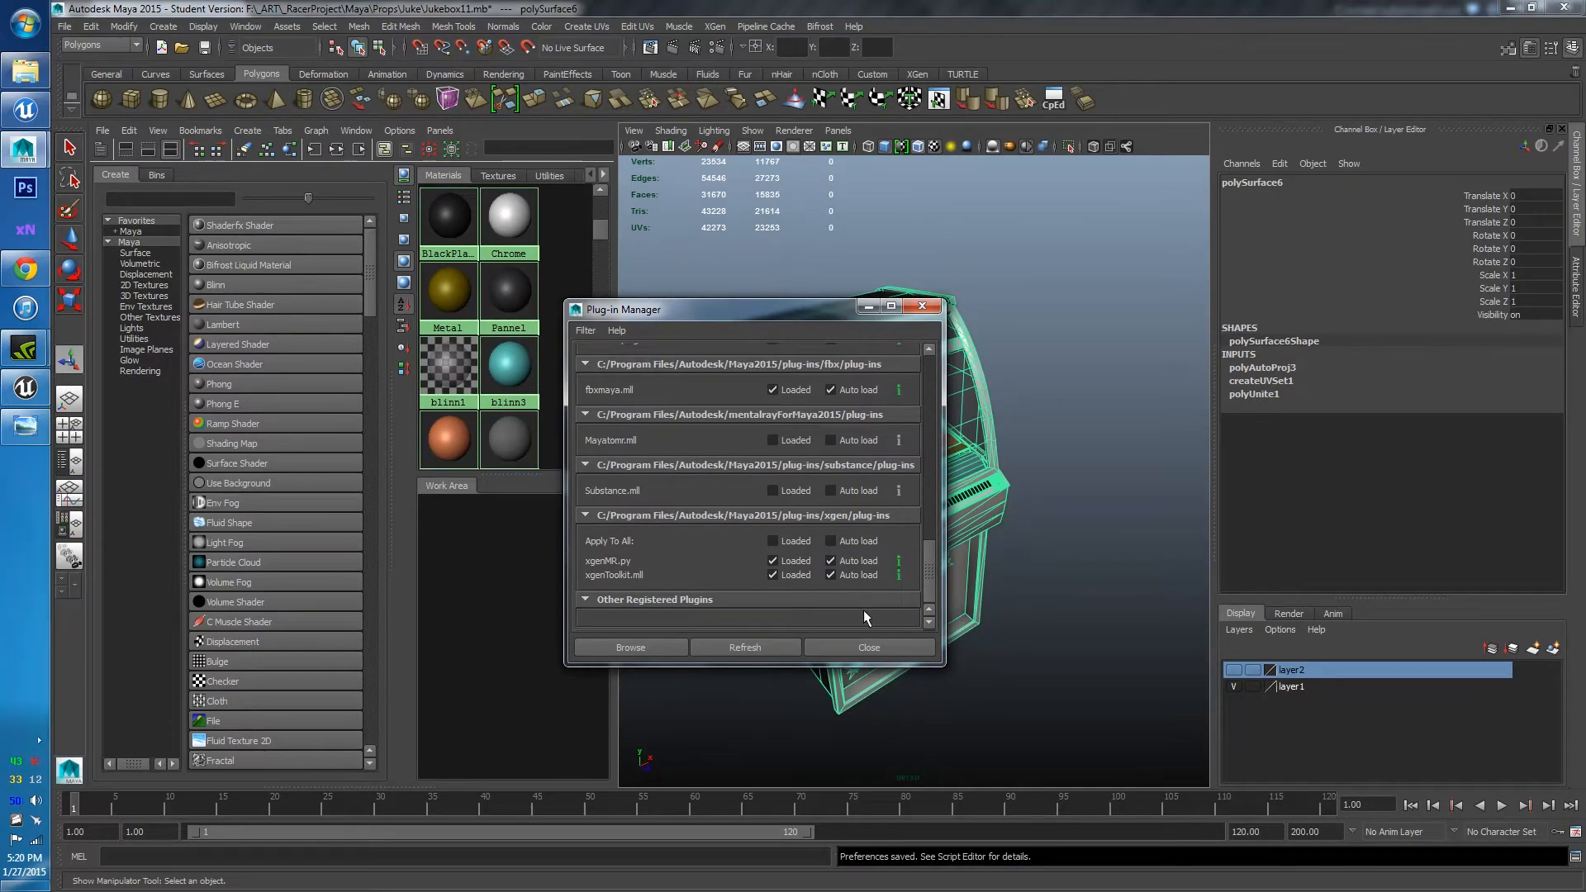
click(860, 647)
Start an FBX export of the selected jukebox to the Desktop with the file name Juke1
click(64, 26)
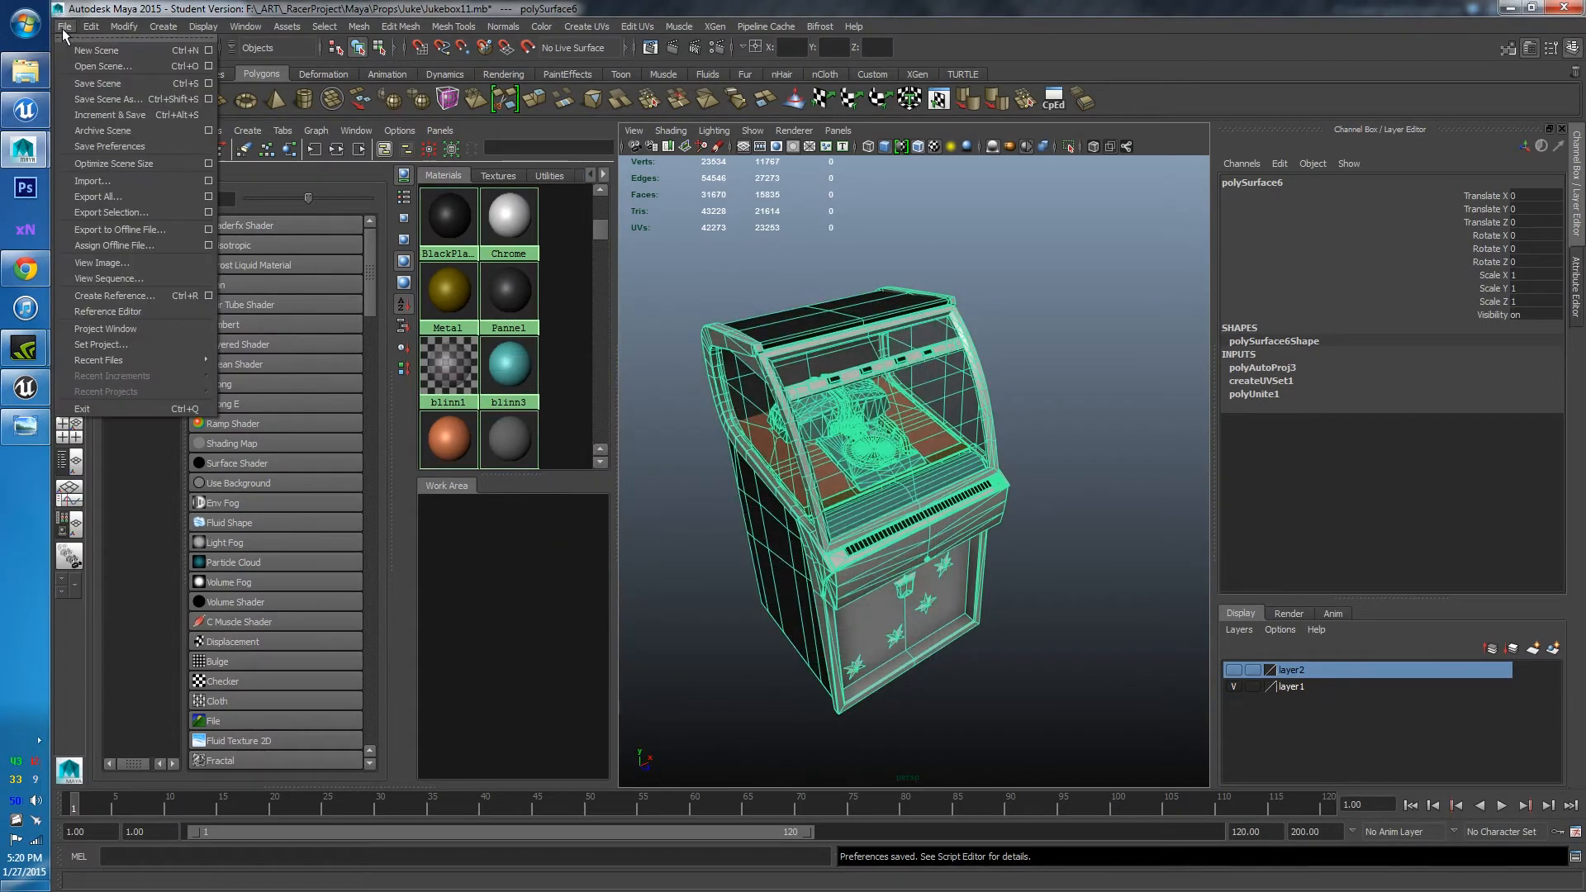
mouse_move(93, 27)
click(155, 211)
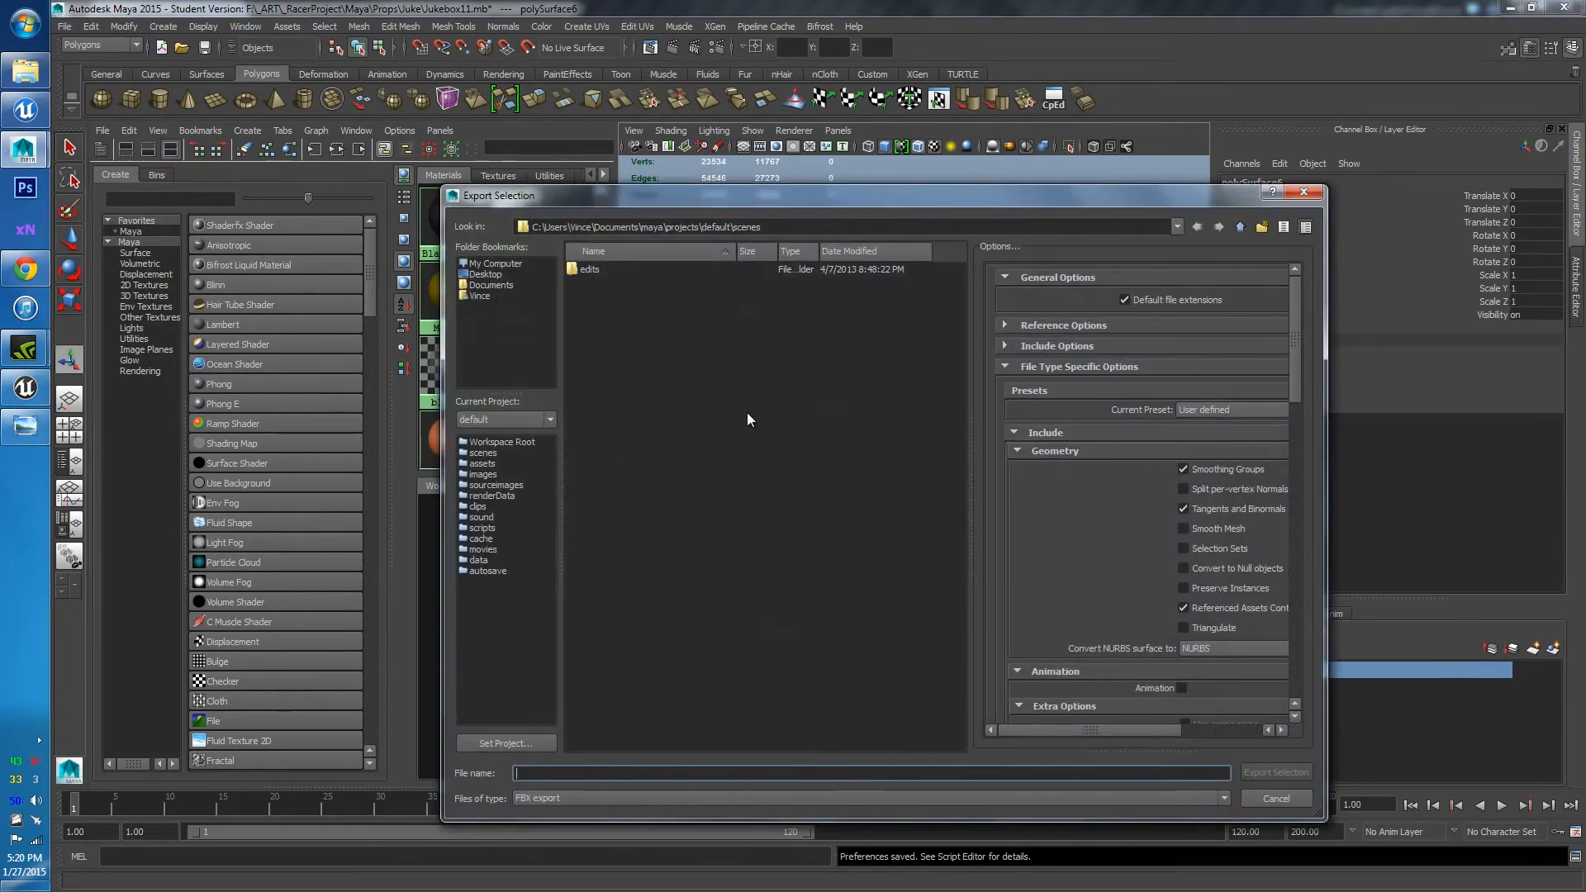
click(486, 274)
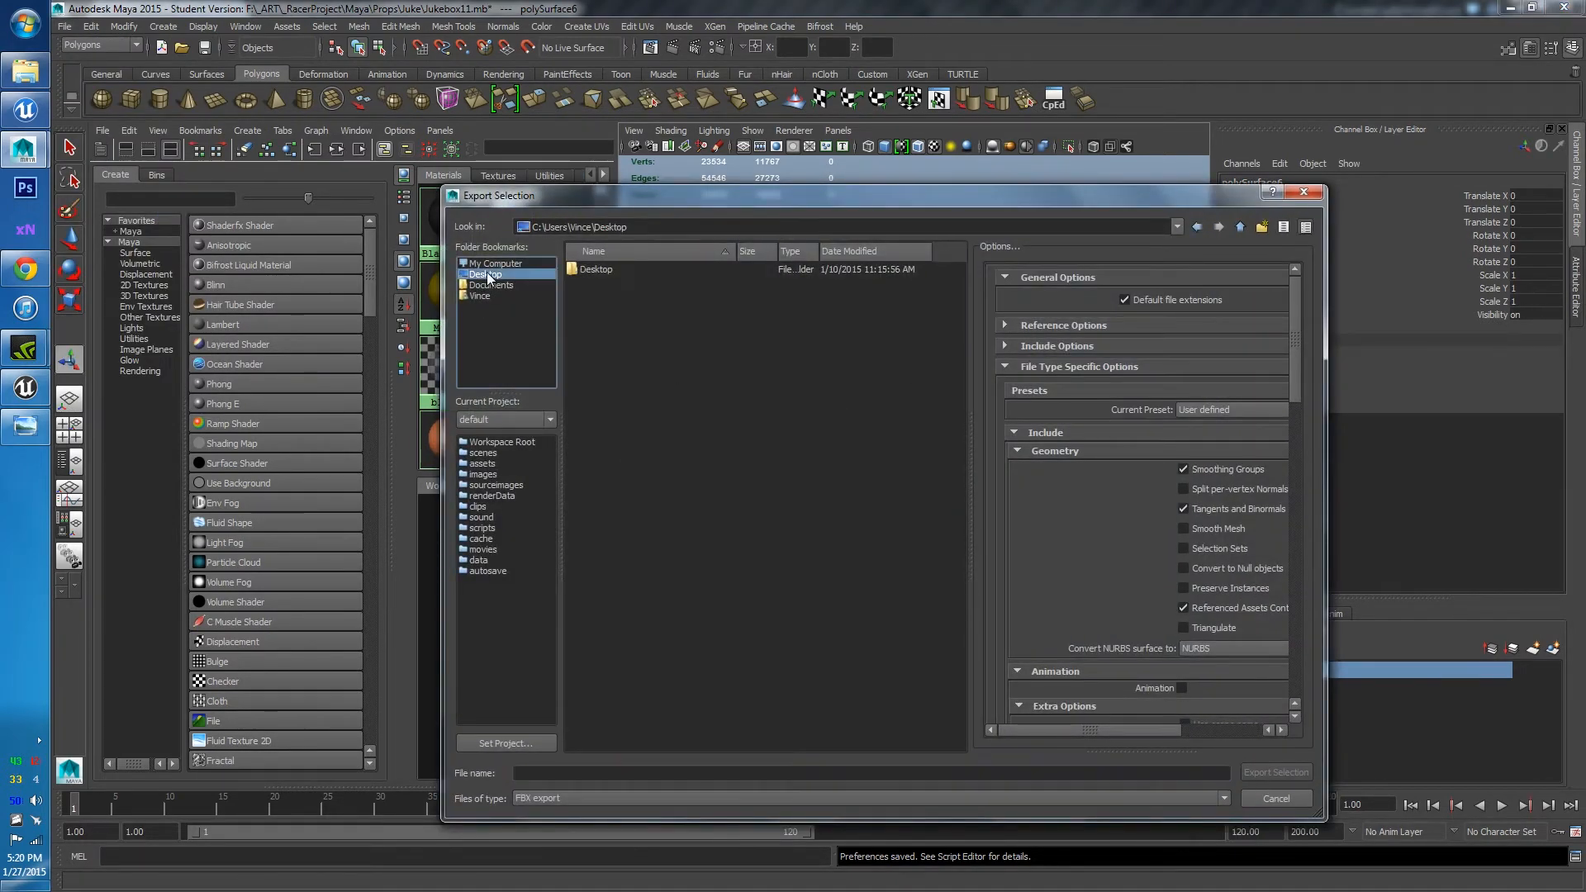
click(572, 773)
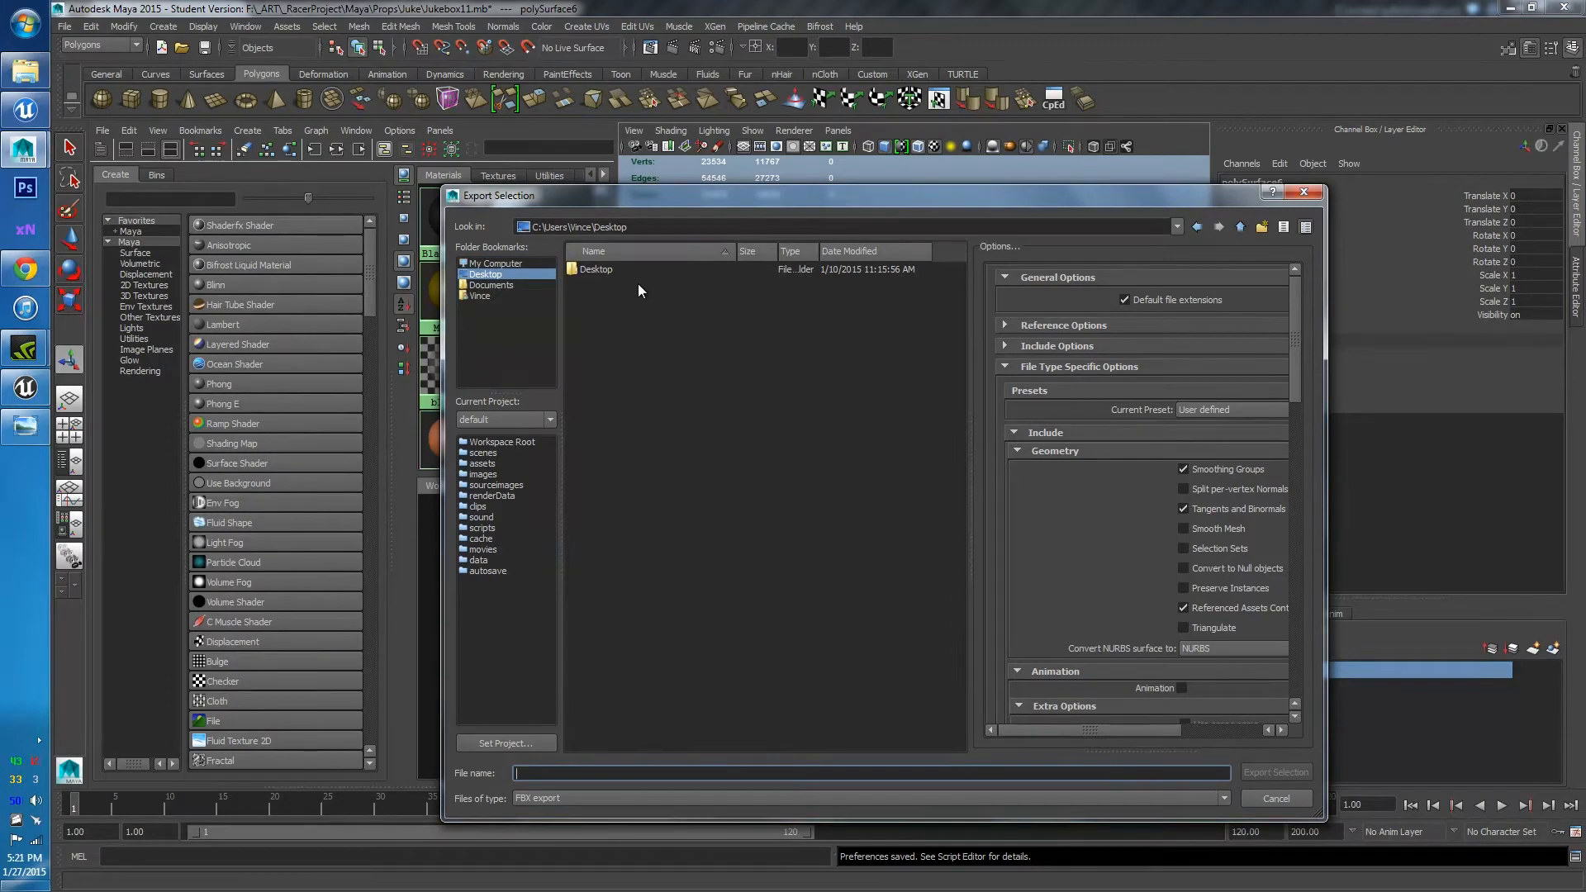
text(J)
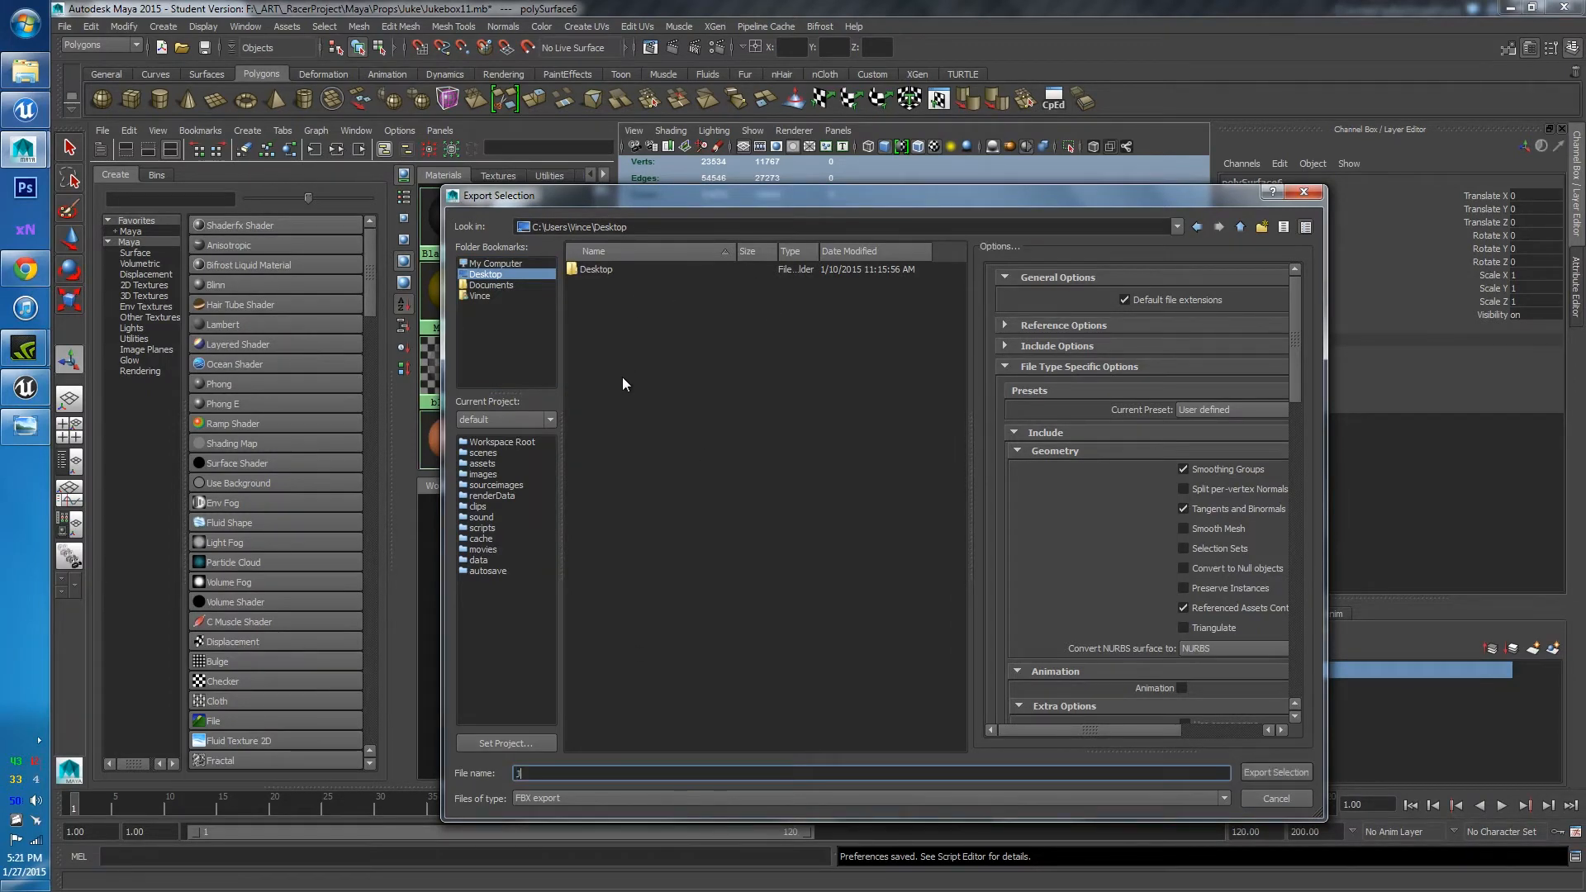
text(uke1)
Reposition and enlarge the Export Selection dialog and widen its options area to show the full FBX settings
drag(1108, 191, 931, 142)
drag(1149, 392, 1264, 392)
drag(1077, 148, 1086, 12)
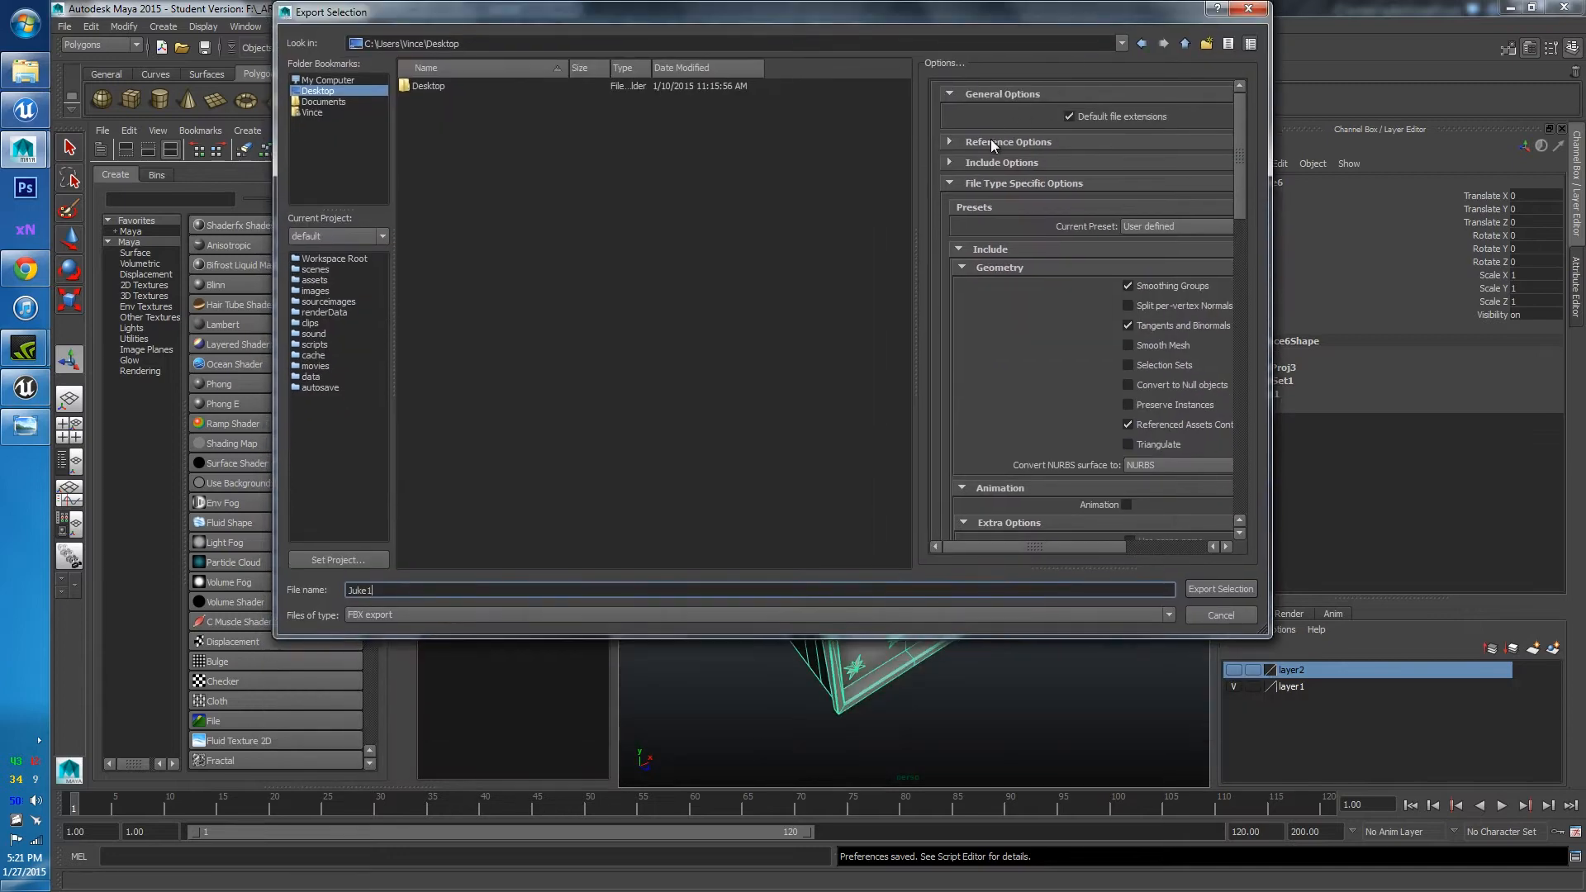
drag(917, 370, 845, 364)
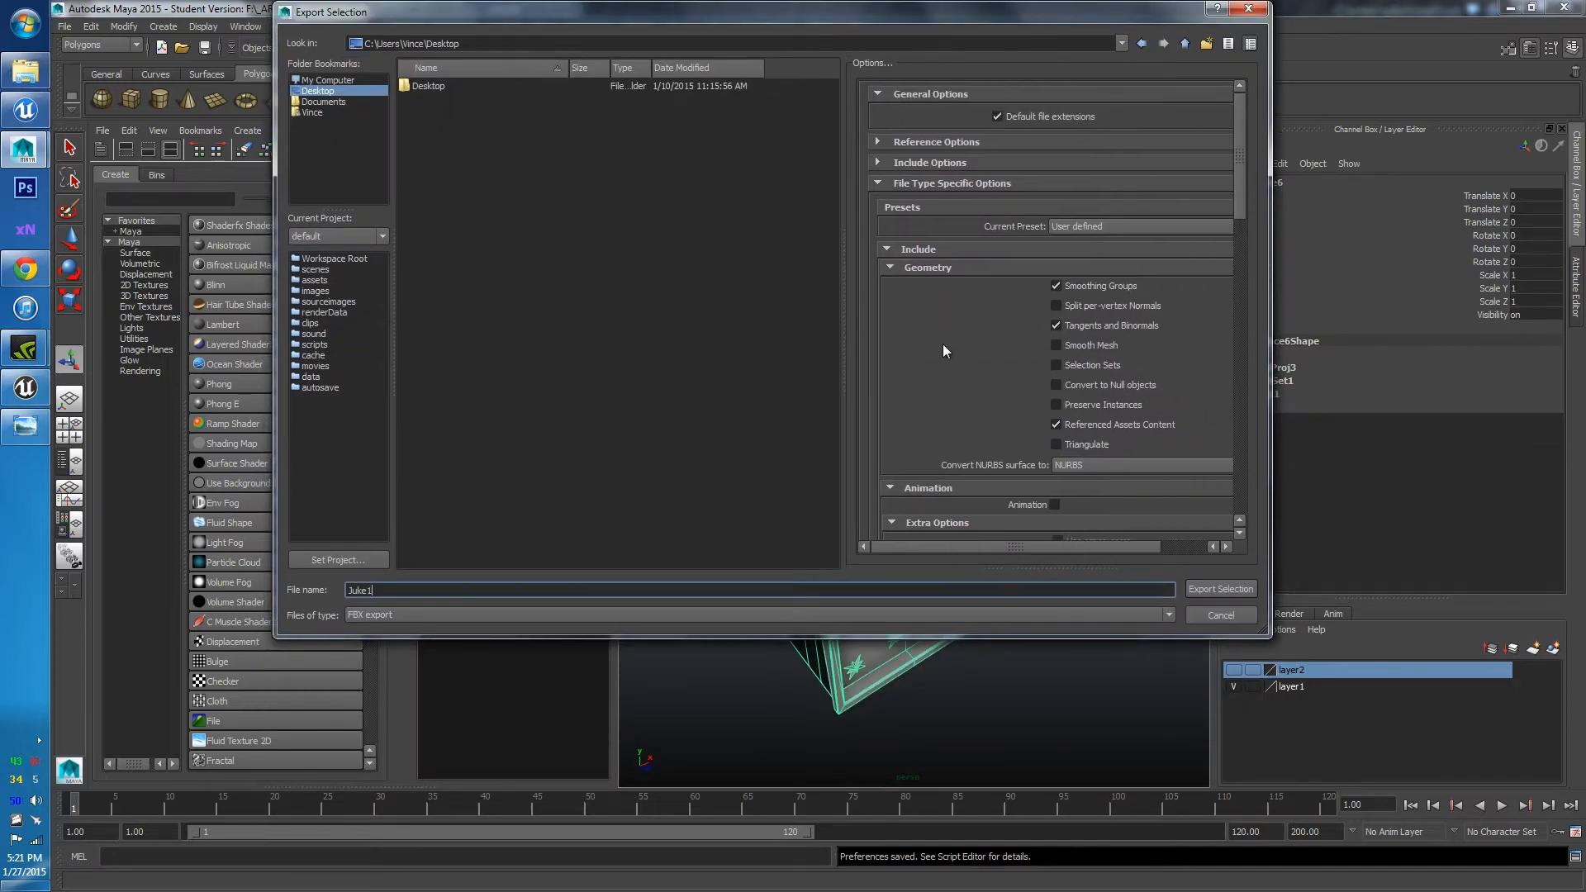
drag(998, 636, 998, 787)
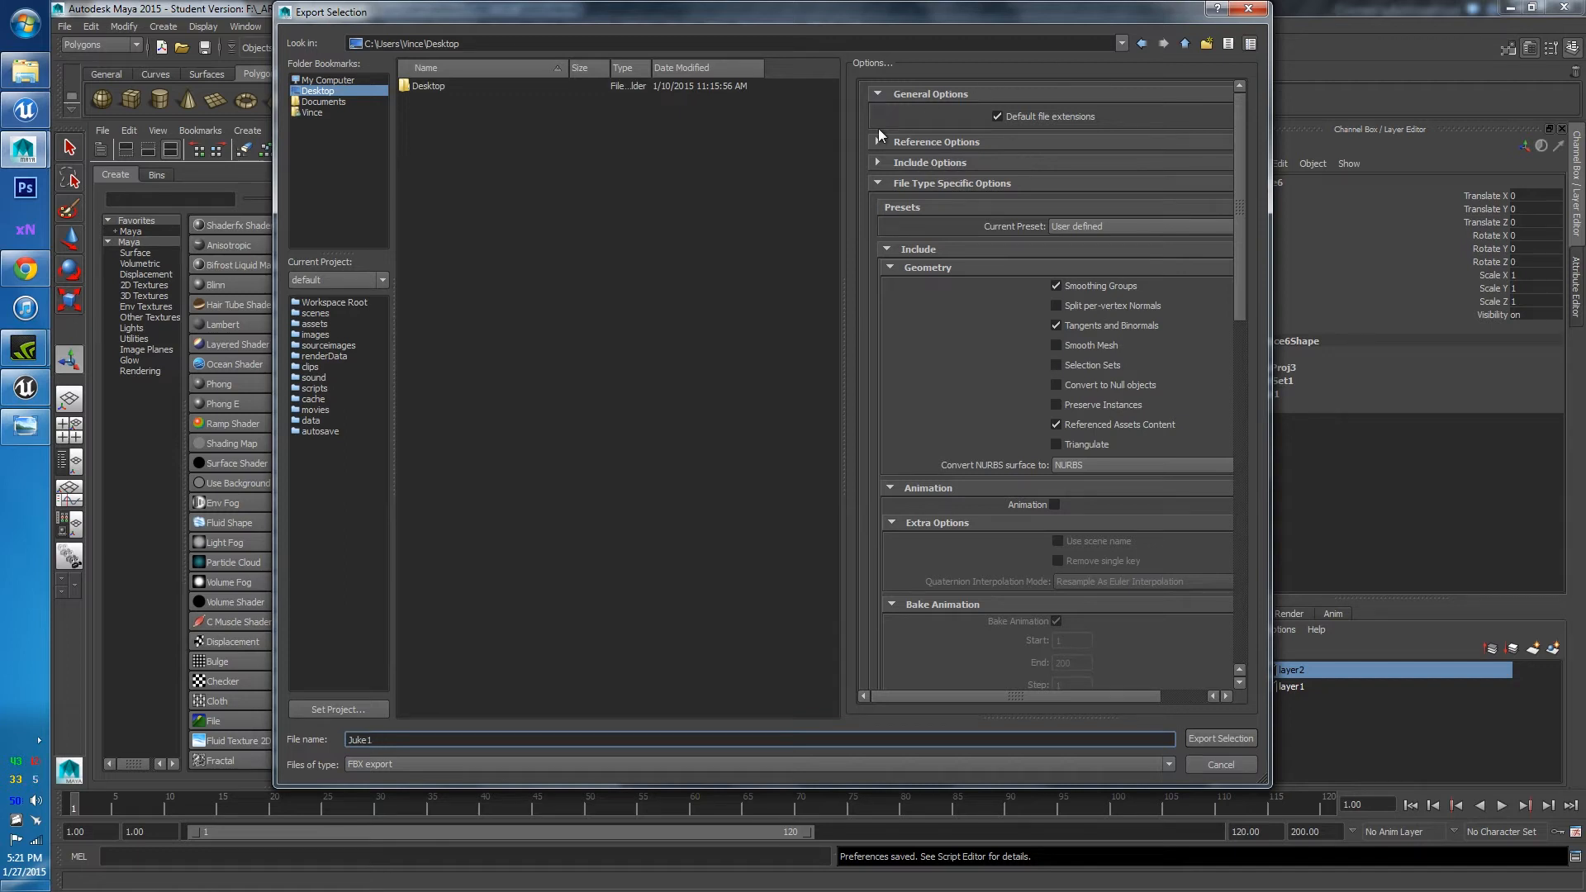
Review the FBX file type specific options, including geometry, animation, cameras, lights and embedded media, leaving Animation disabled
click(876, 181)
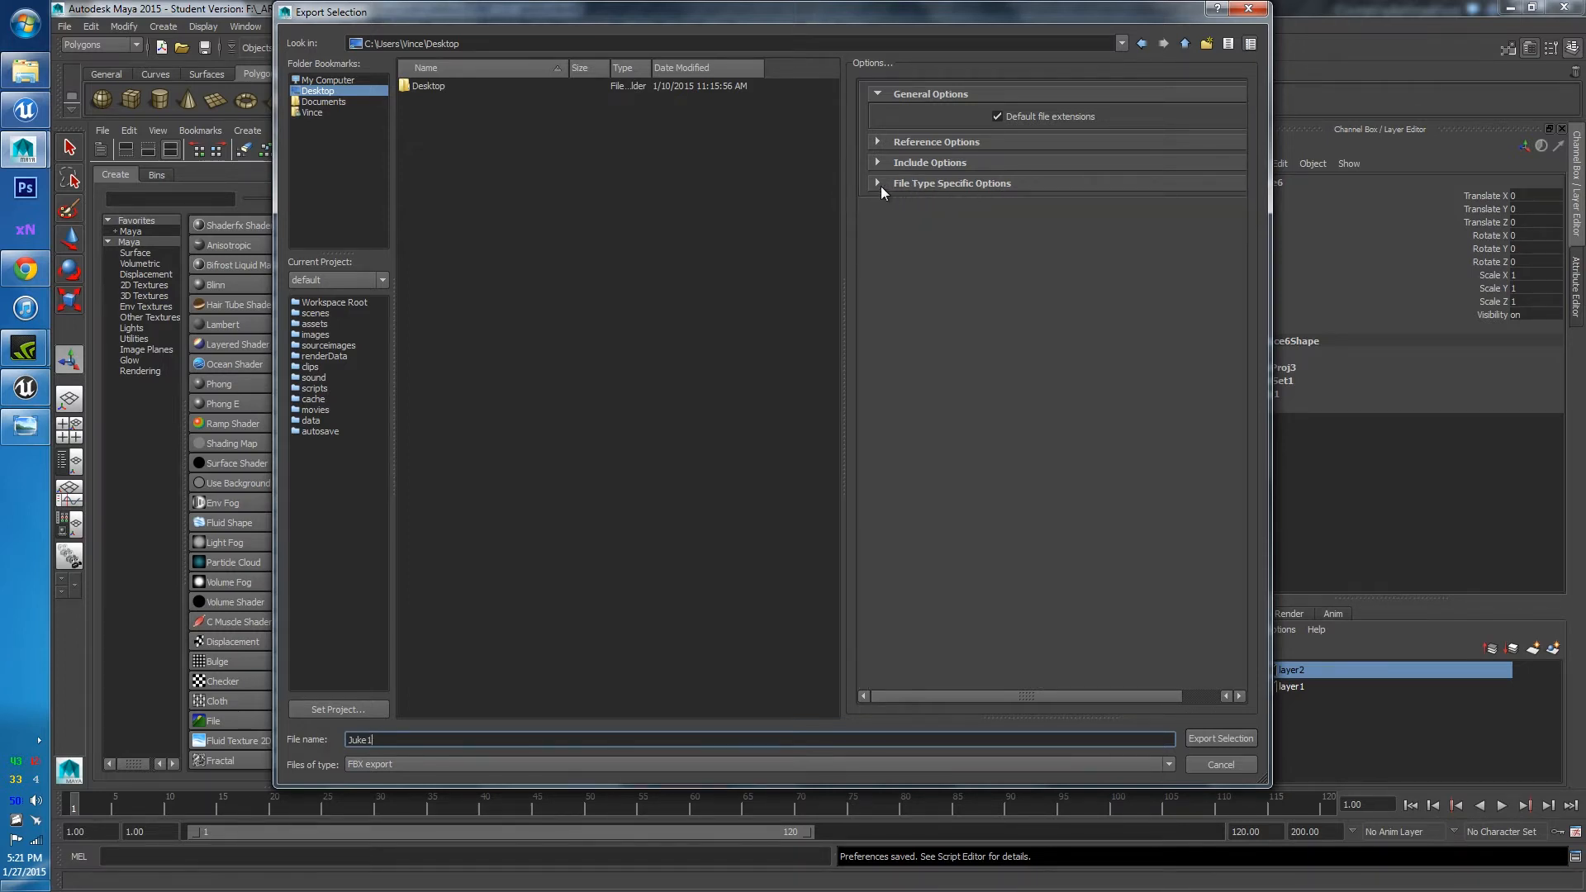
click(879, 185)
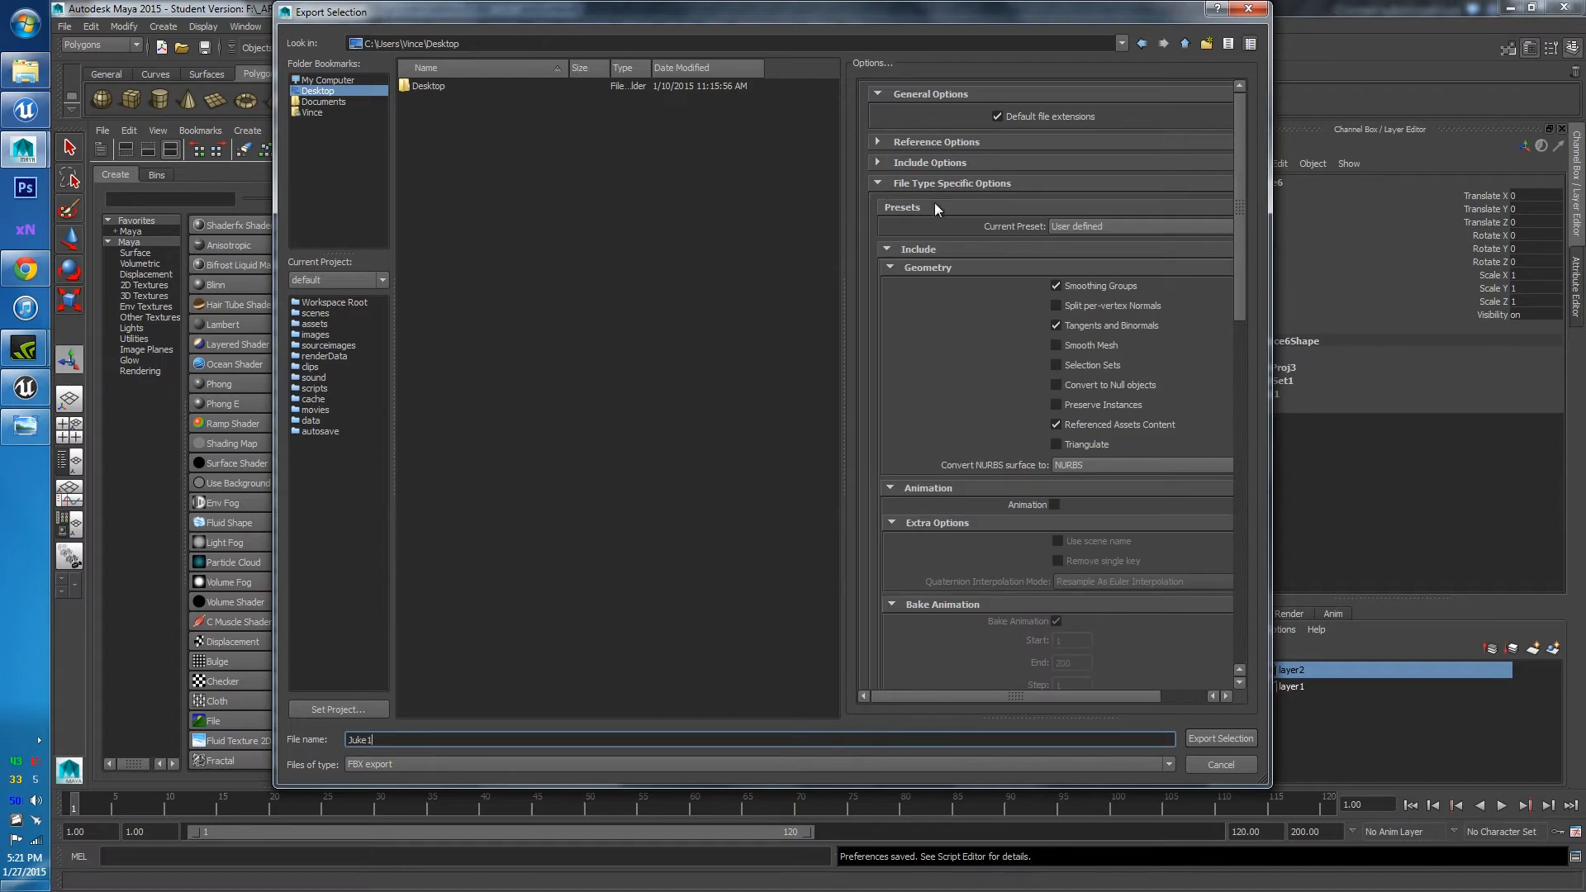
click(886, 249)
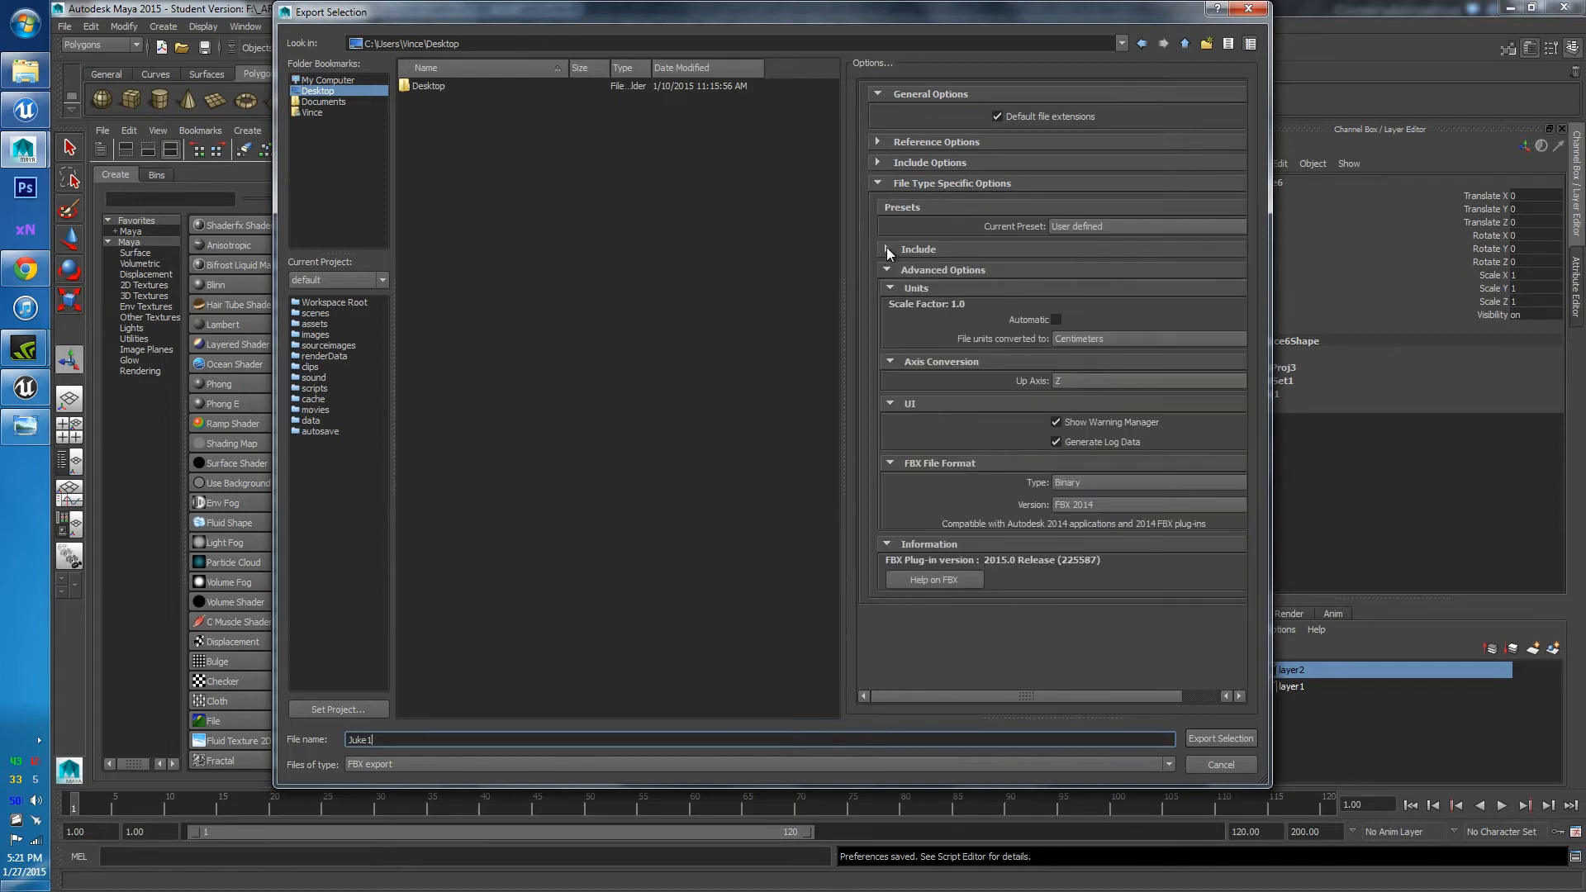
click(889, 249)
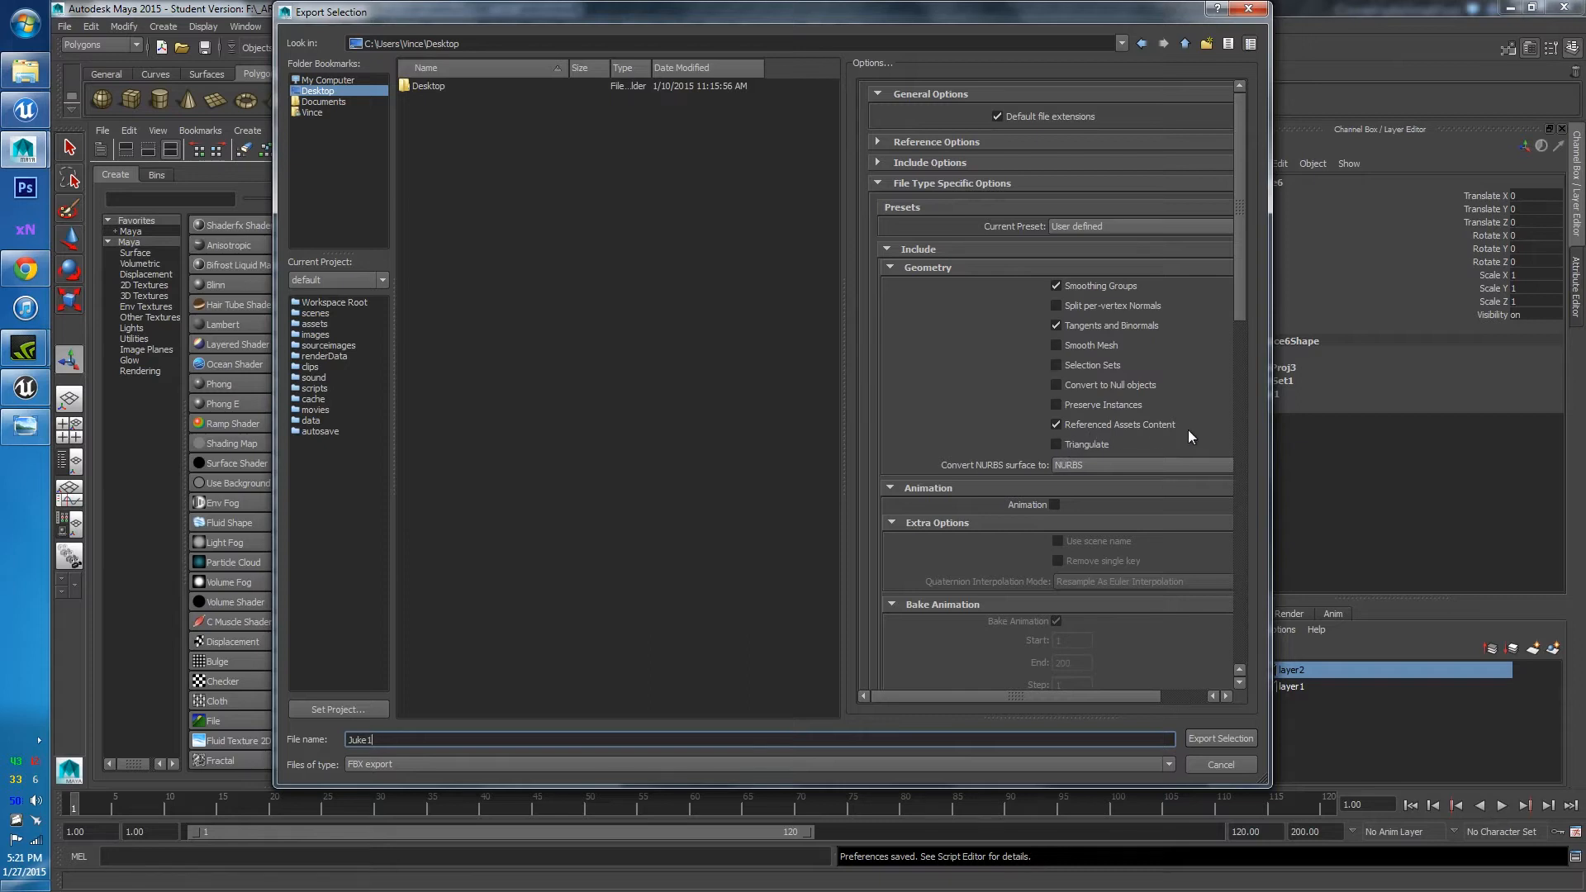
scroll(1239, 301, down, 3)
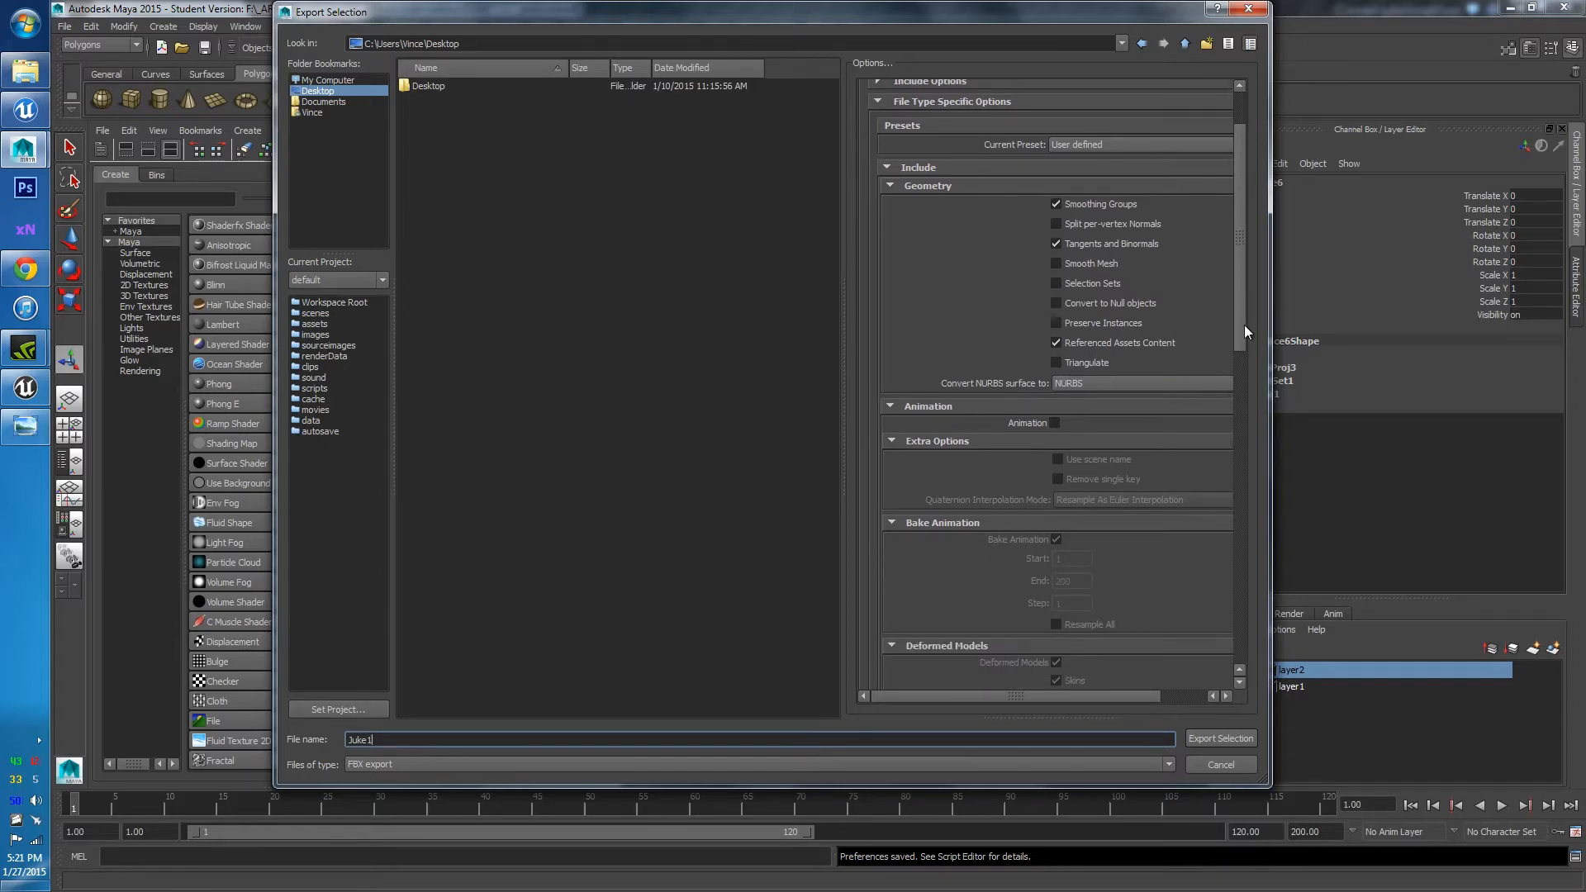
click(1055, 380)
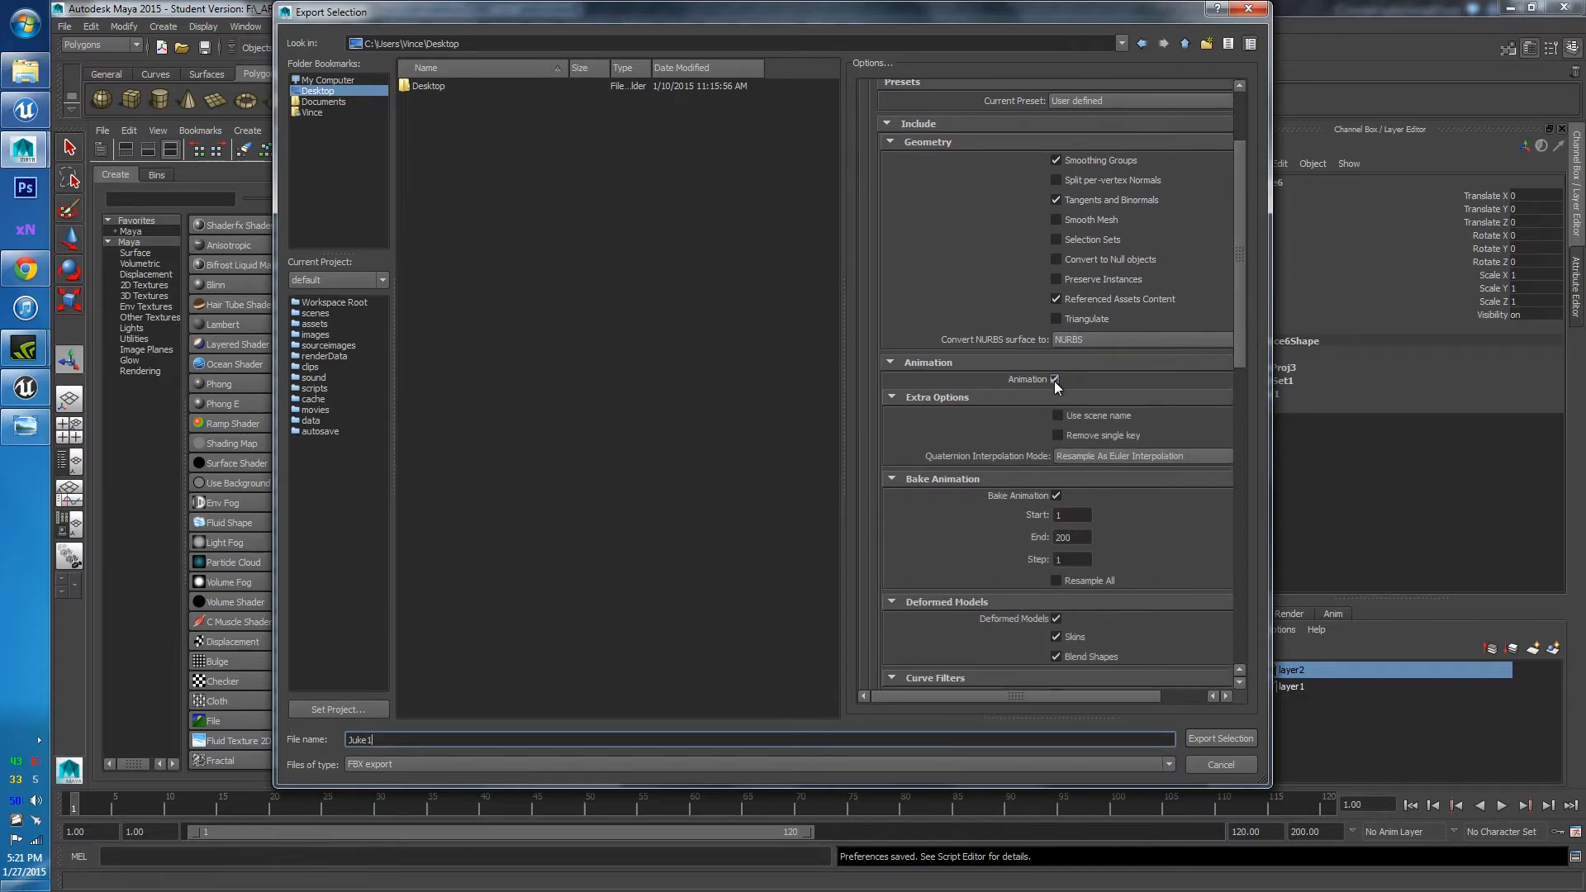
click(1055, 380)
scroll(1236, 324, down, 1)
drag(1237, 324, 1276, 504)
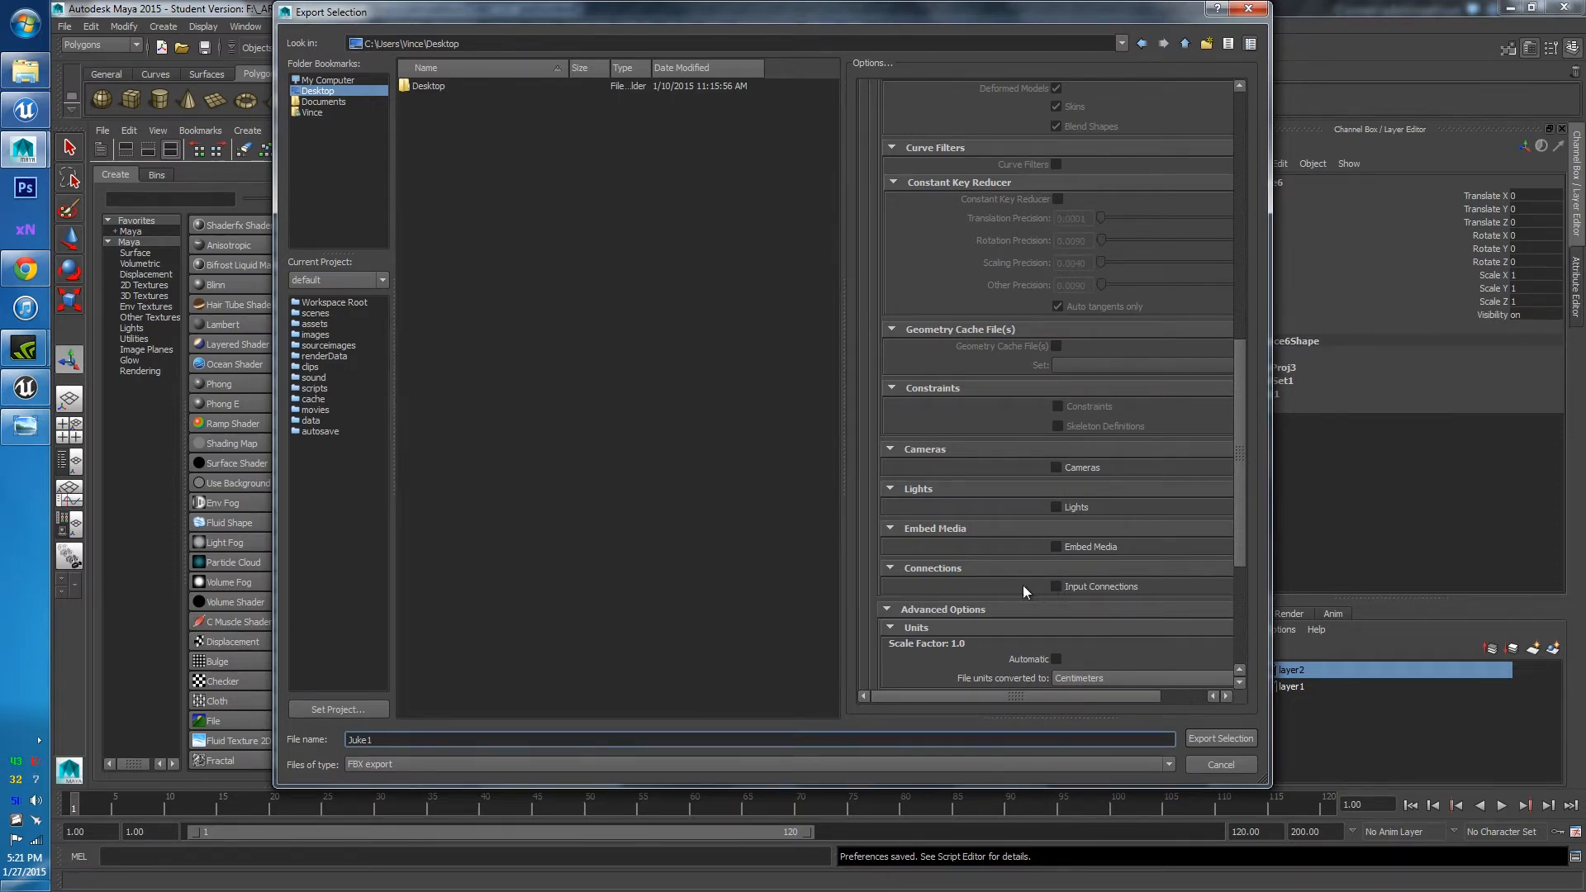
Set the FBX file units to Centimeters and the up axis to Z, and export the selected jukebox
scroll(1009, 488, down, 3)
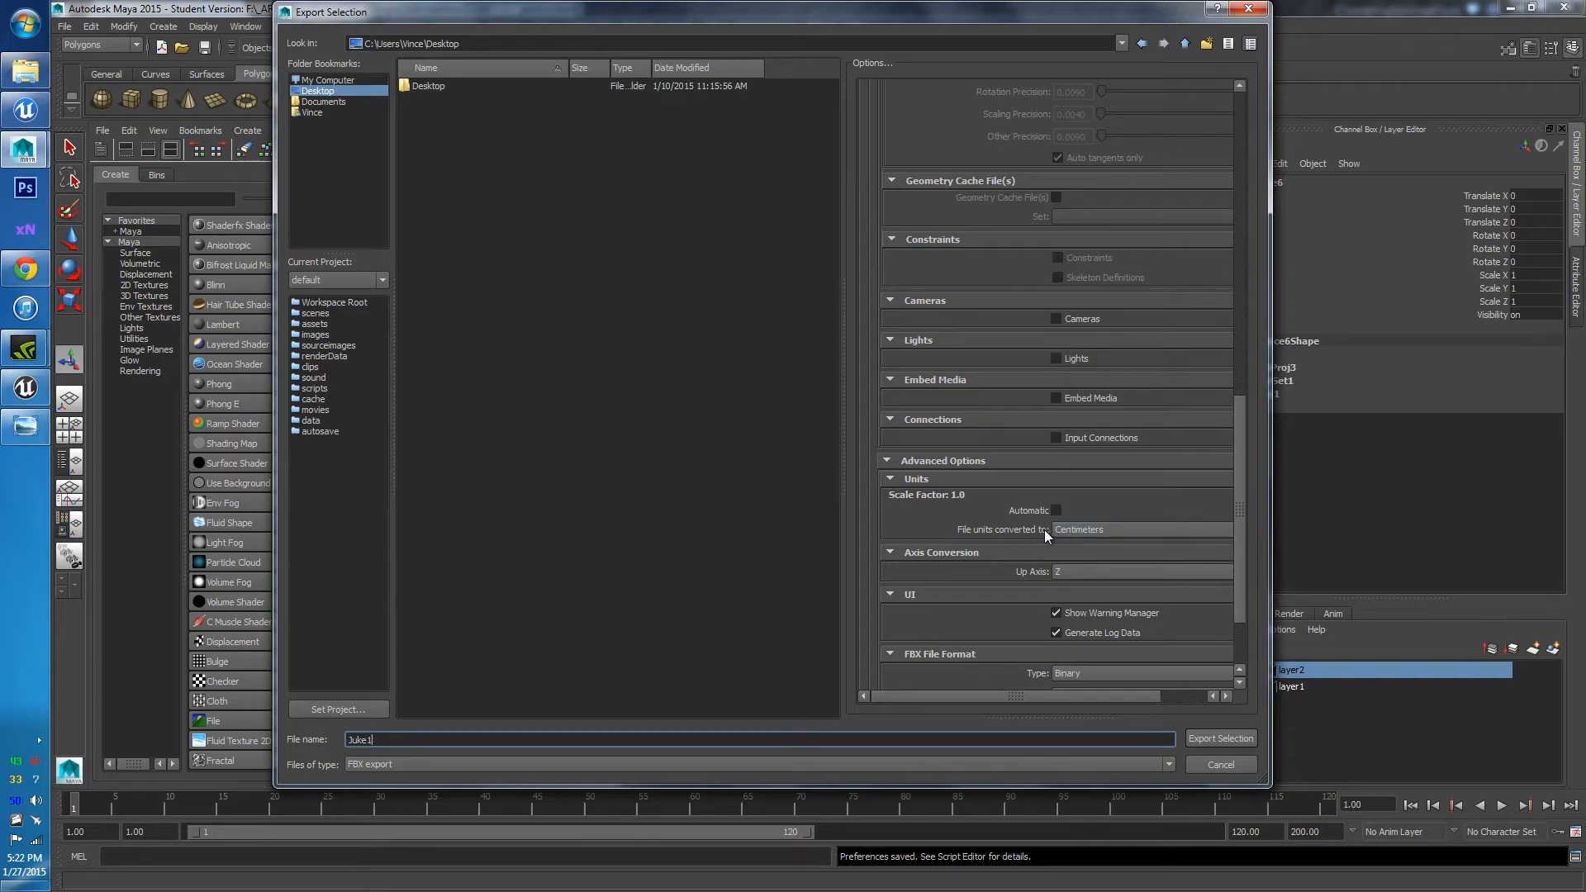
click(1113, 528)
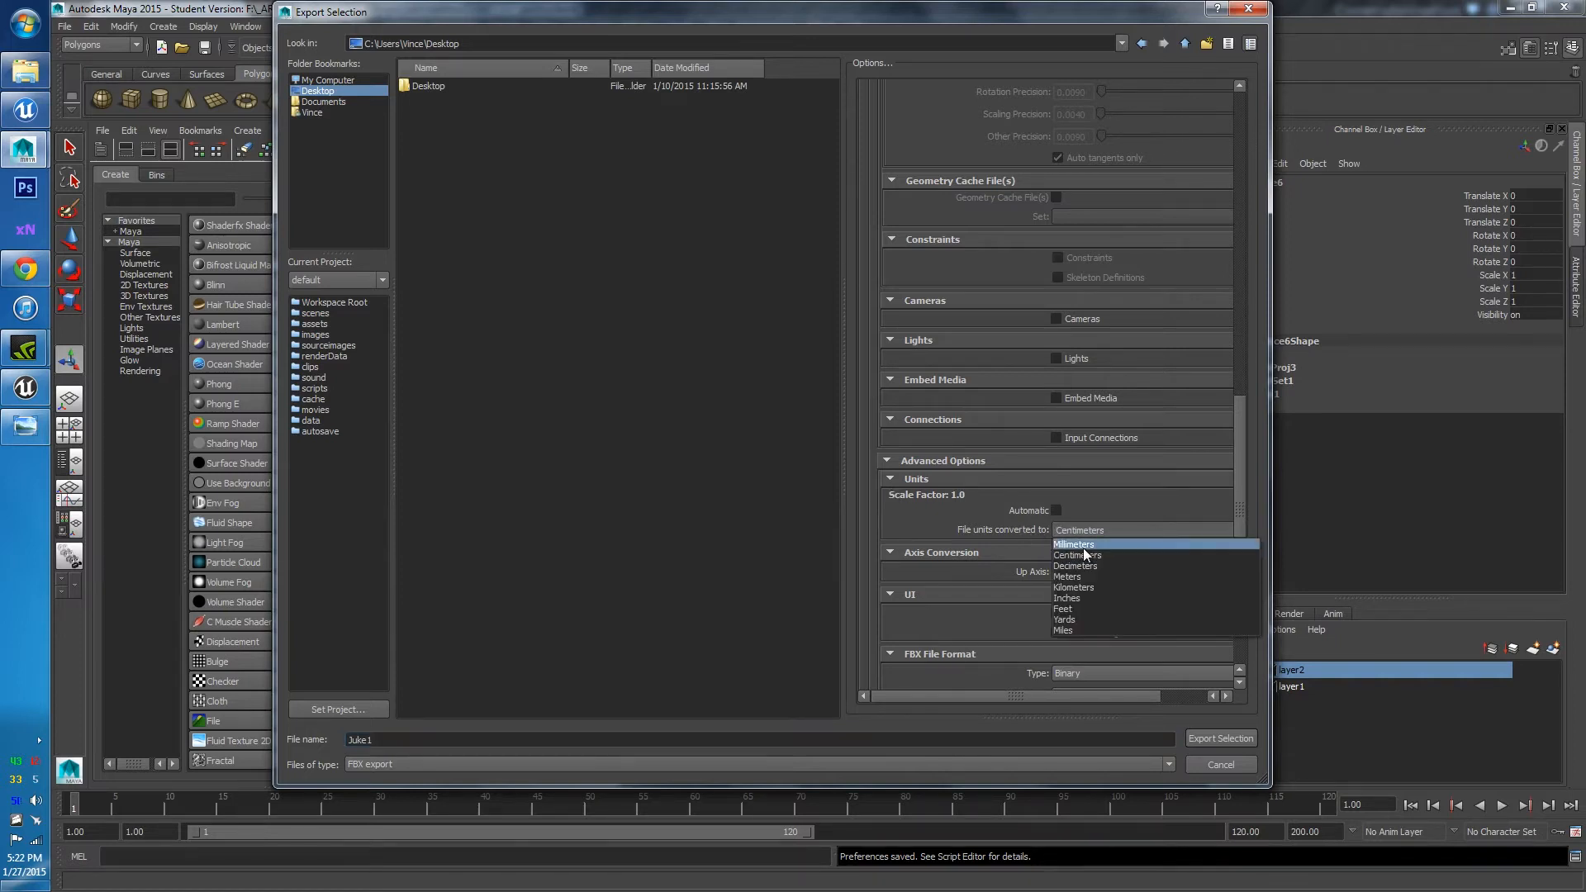
click(1083, 556)
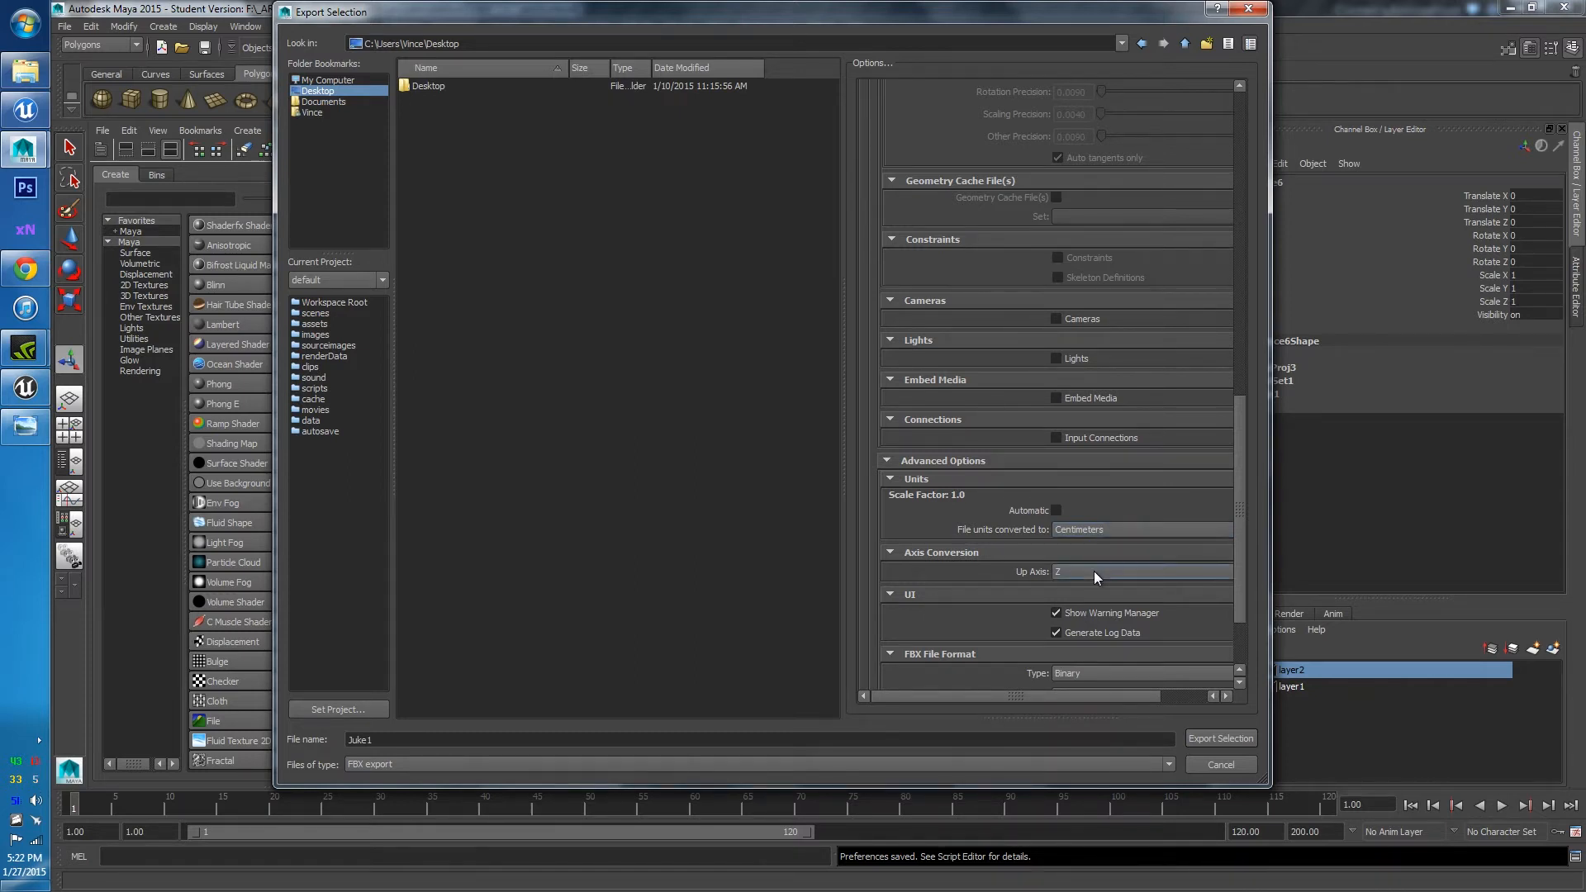
drag(1244, 439, 1244, 473)
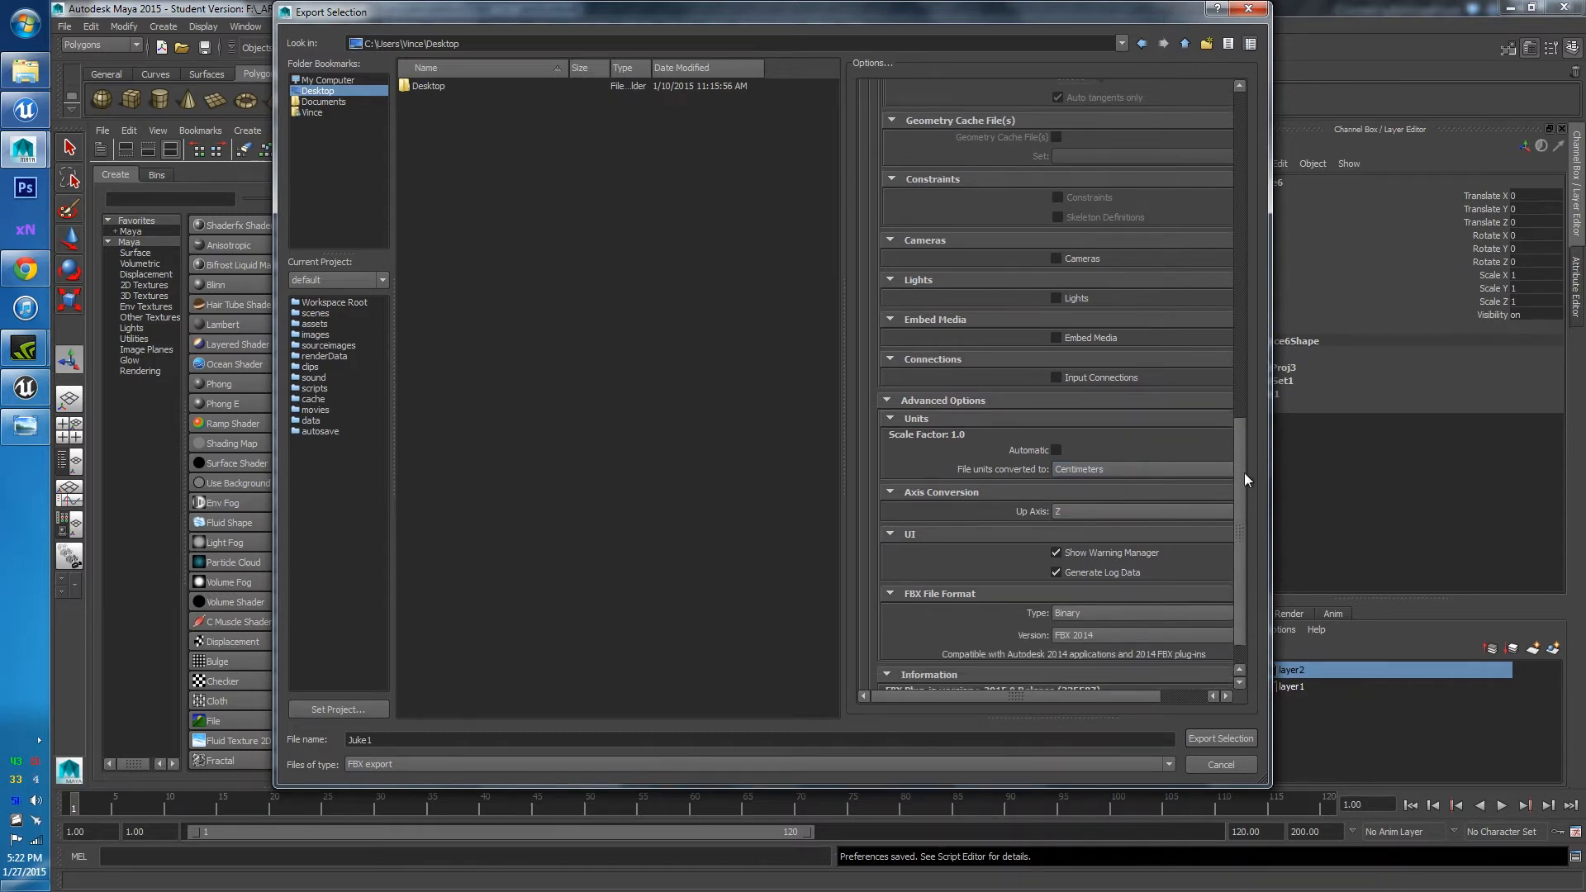
click(1109, 506)
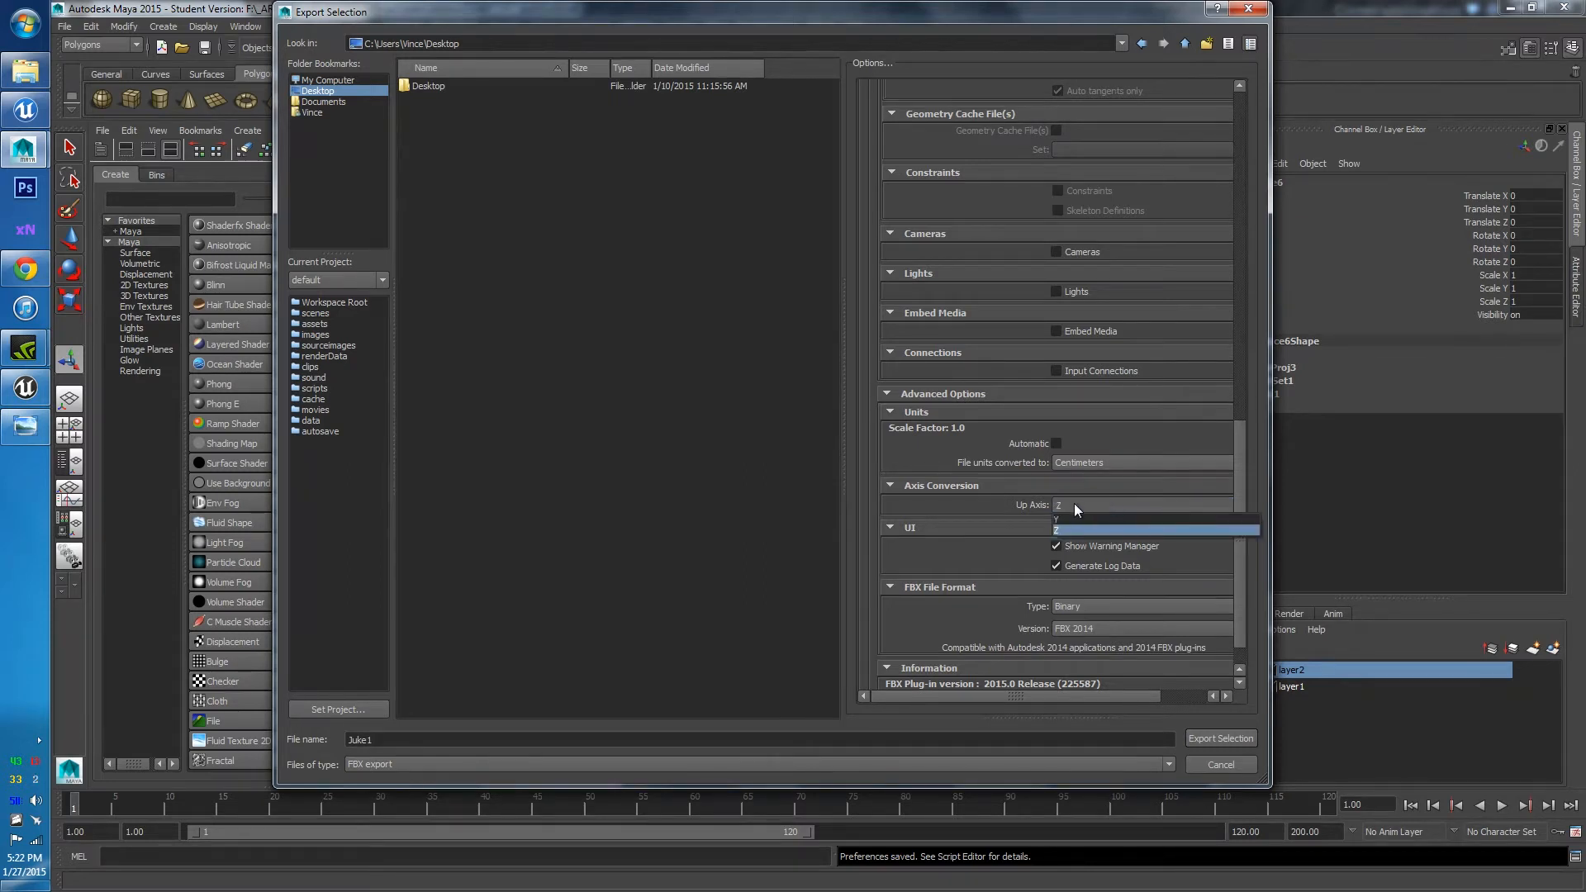
click(1061, 529)
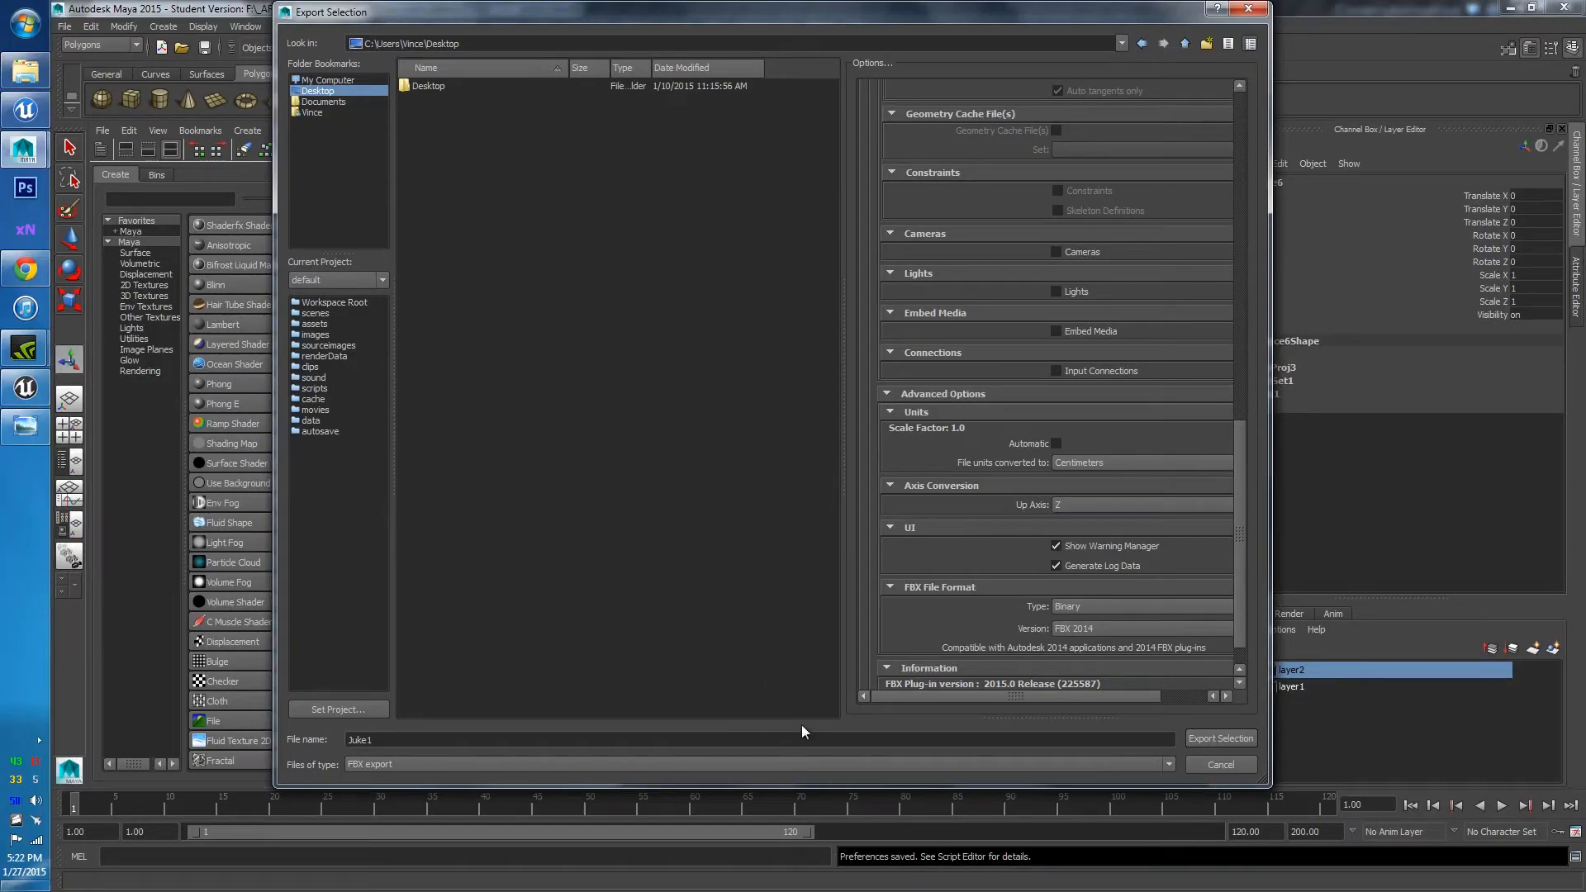
click(1243, 740)
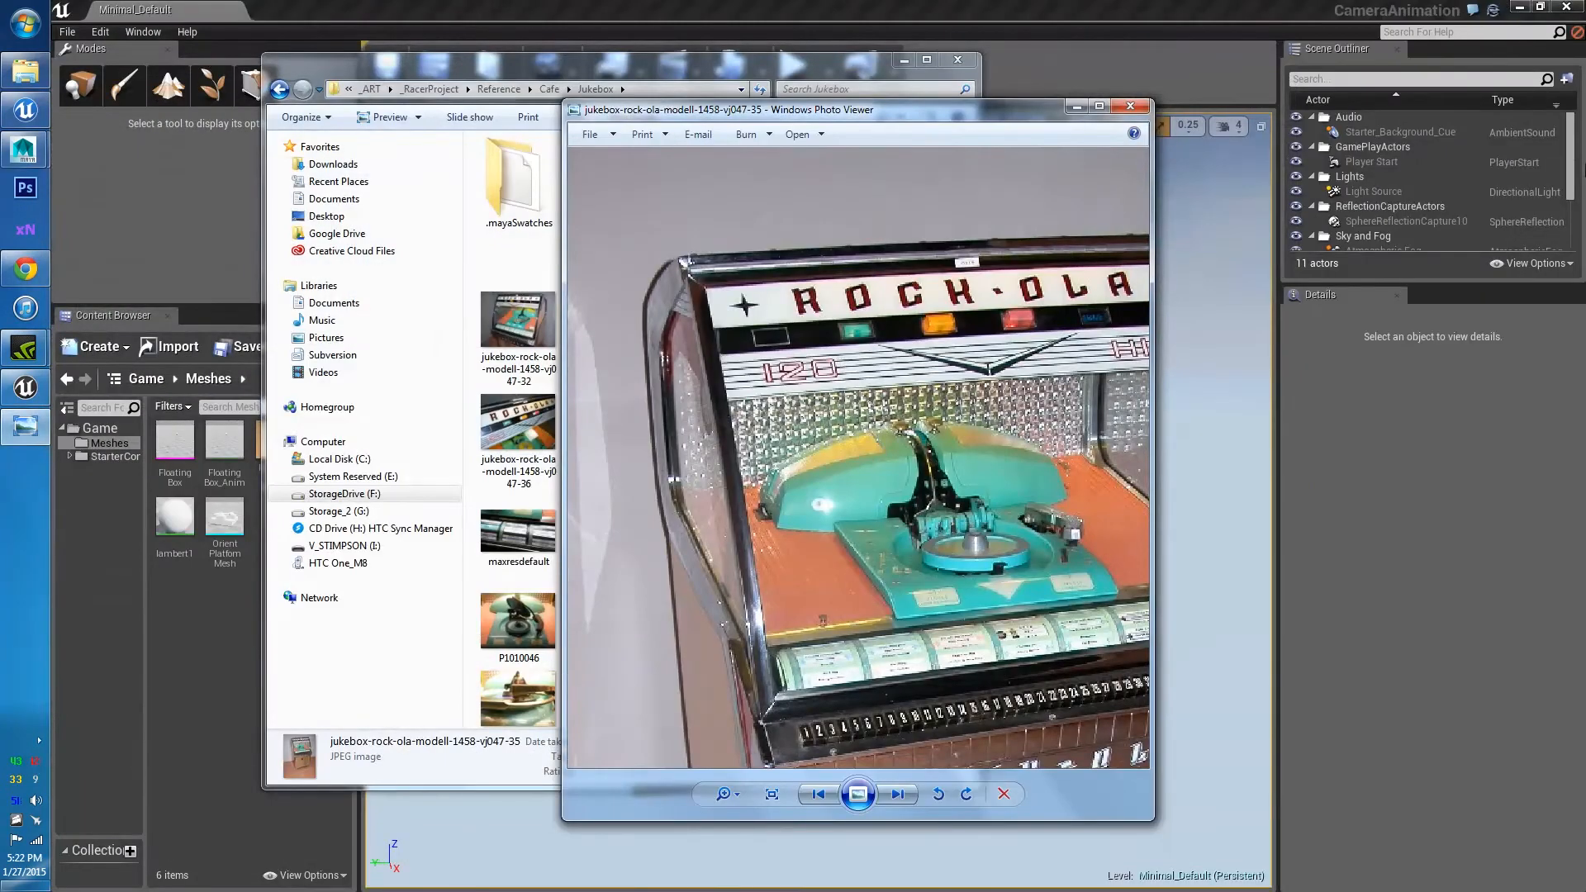
Switch to Unreal Editor, close the jukebox reference photo and its folder window, and look over the level
click(1132, 107)
click(958, 59)
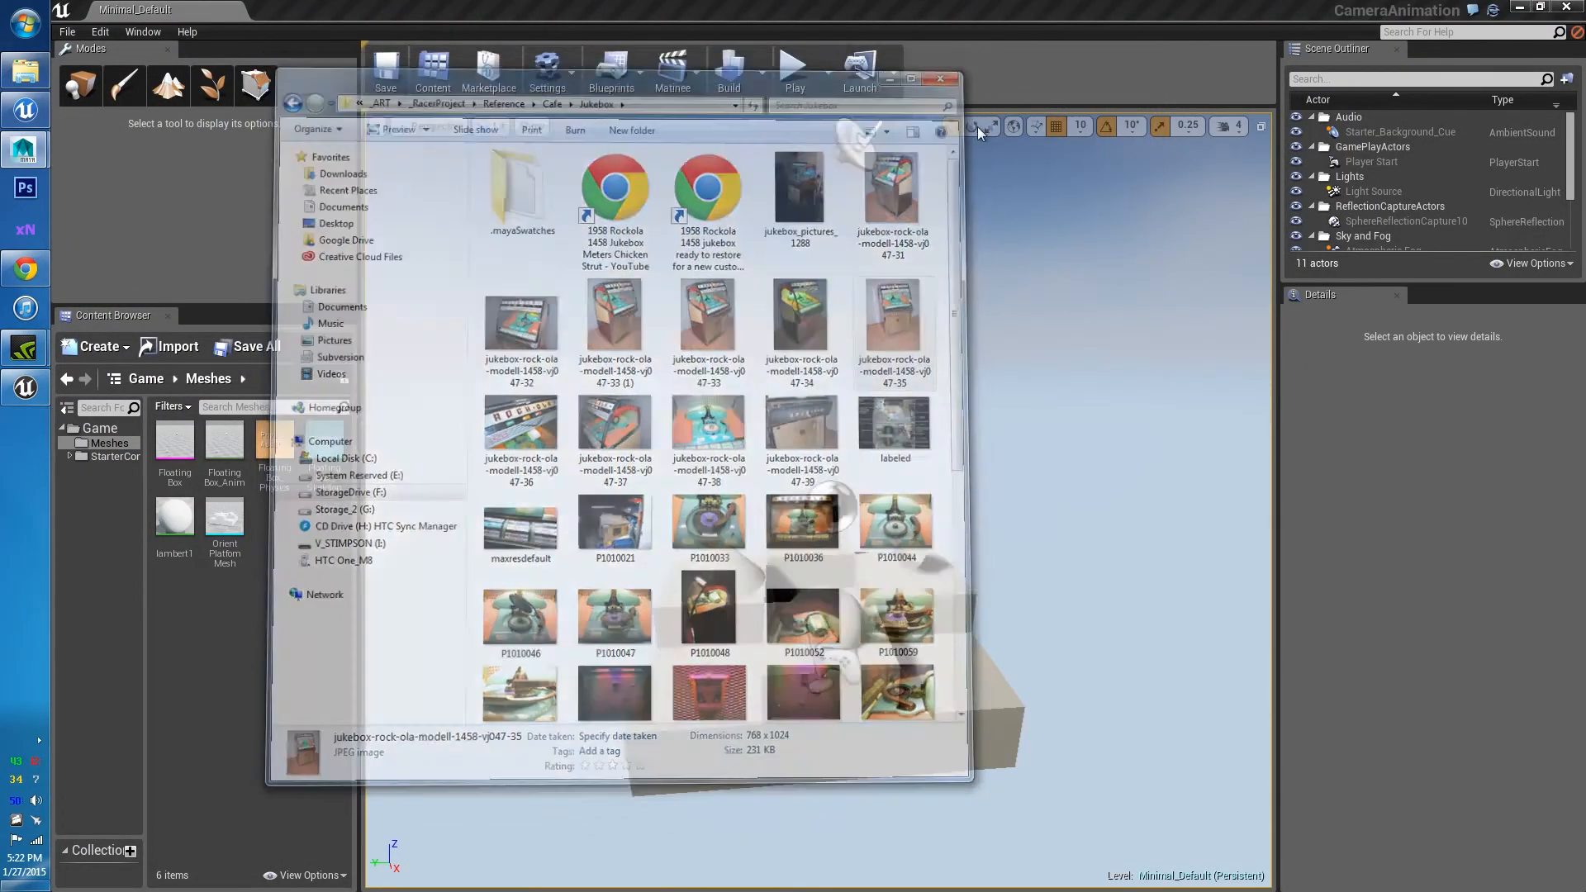
right_drag(967, 424, 972, 471)
drag(972, 471, 953, 236)
right_drag(914, 221, 962, 266)
drag(908, 221, 908, 123)
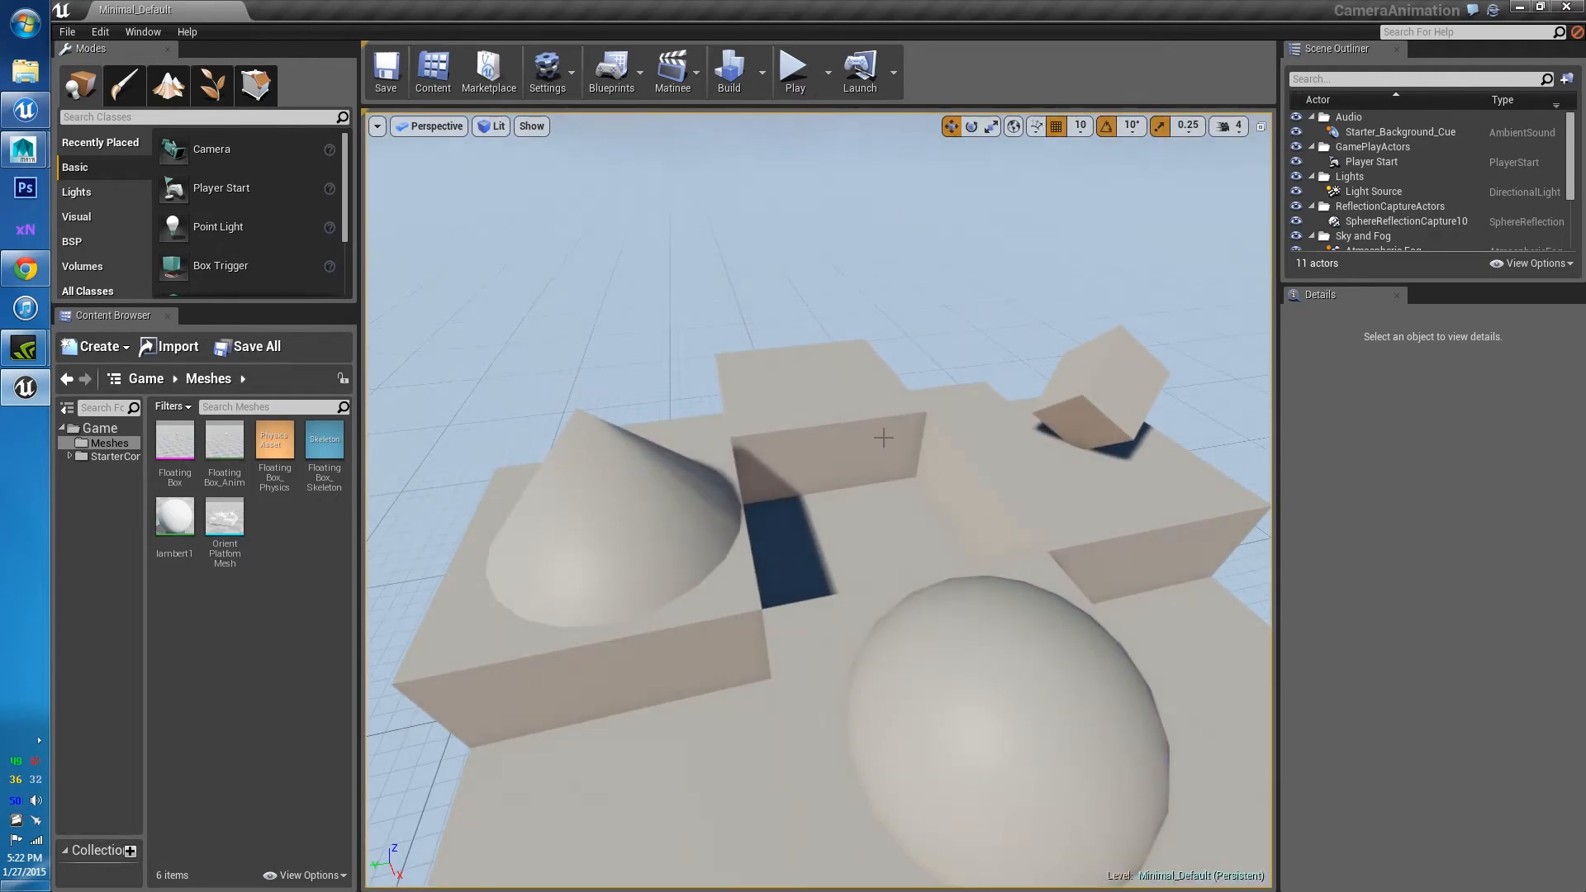
mouse_move(882, 469)
right_down()
mouse_move(867, 450)
mouse_move(888, 446)
mouse_move(897, 475)
mouse_move(882, 469)
right_up()
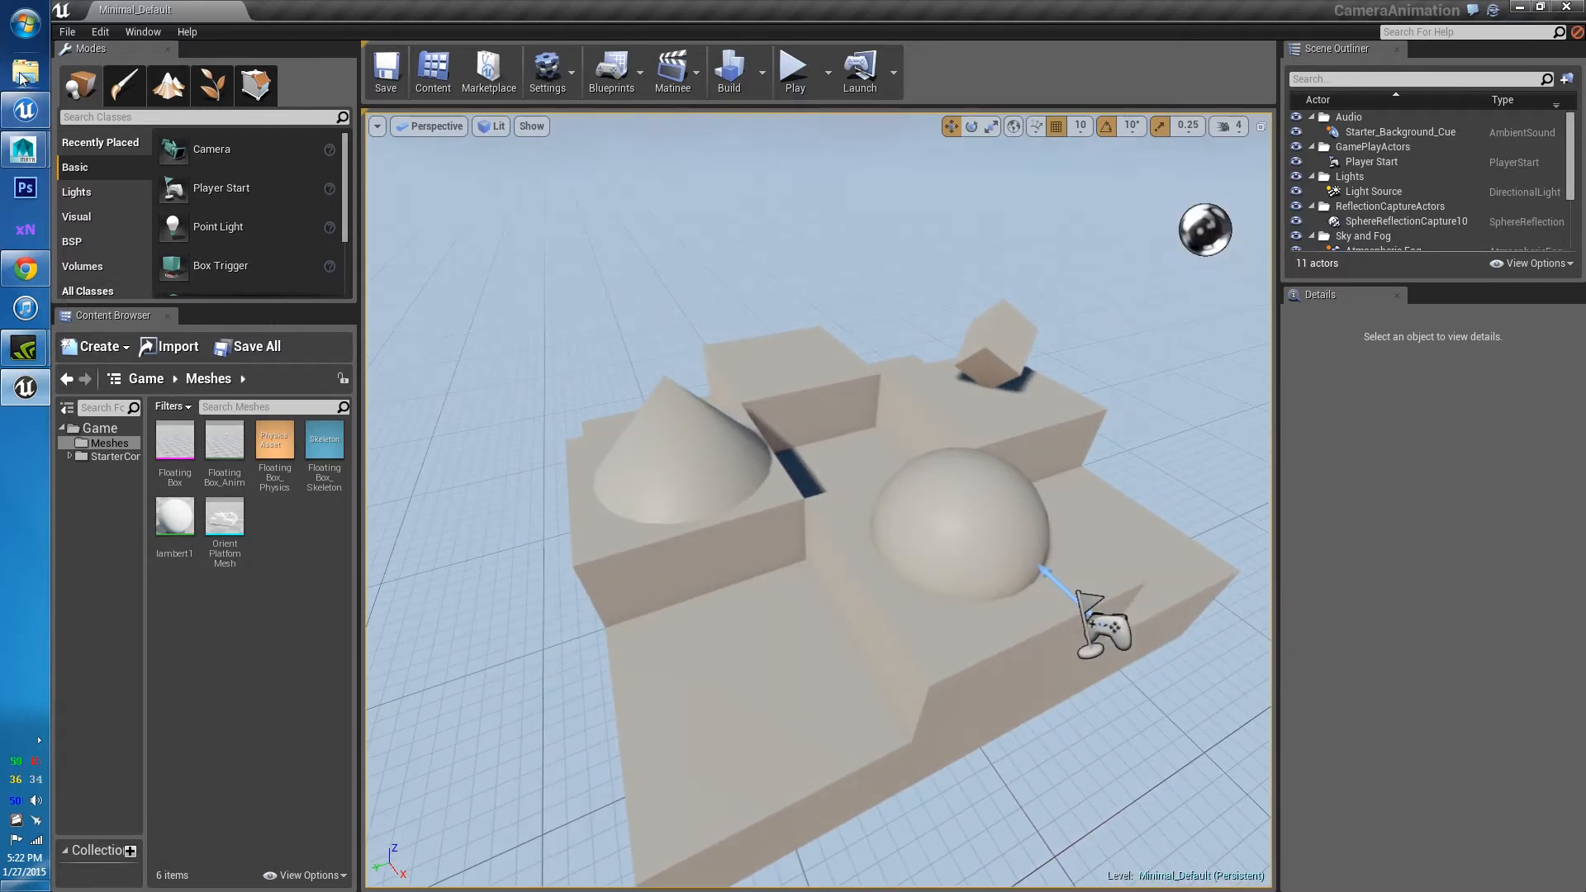
Bring the Juke1 FBX file from the Desktop folder into the project's Meshes folder for import
click(22, 75)
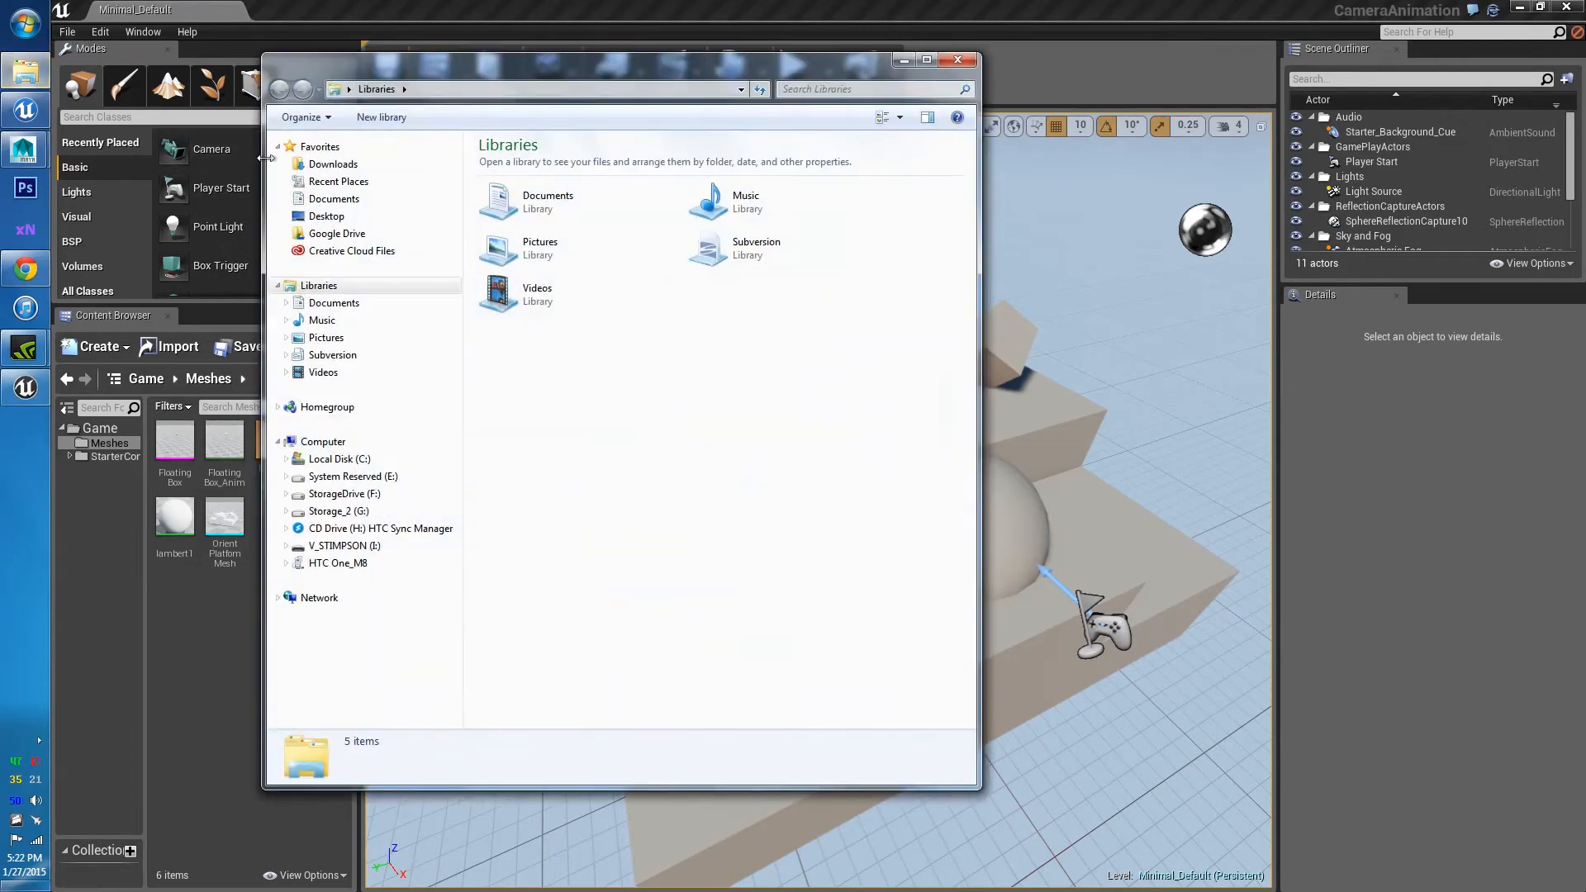
click(327, 215)
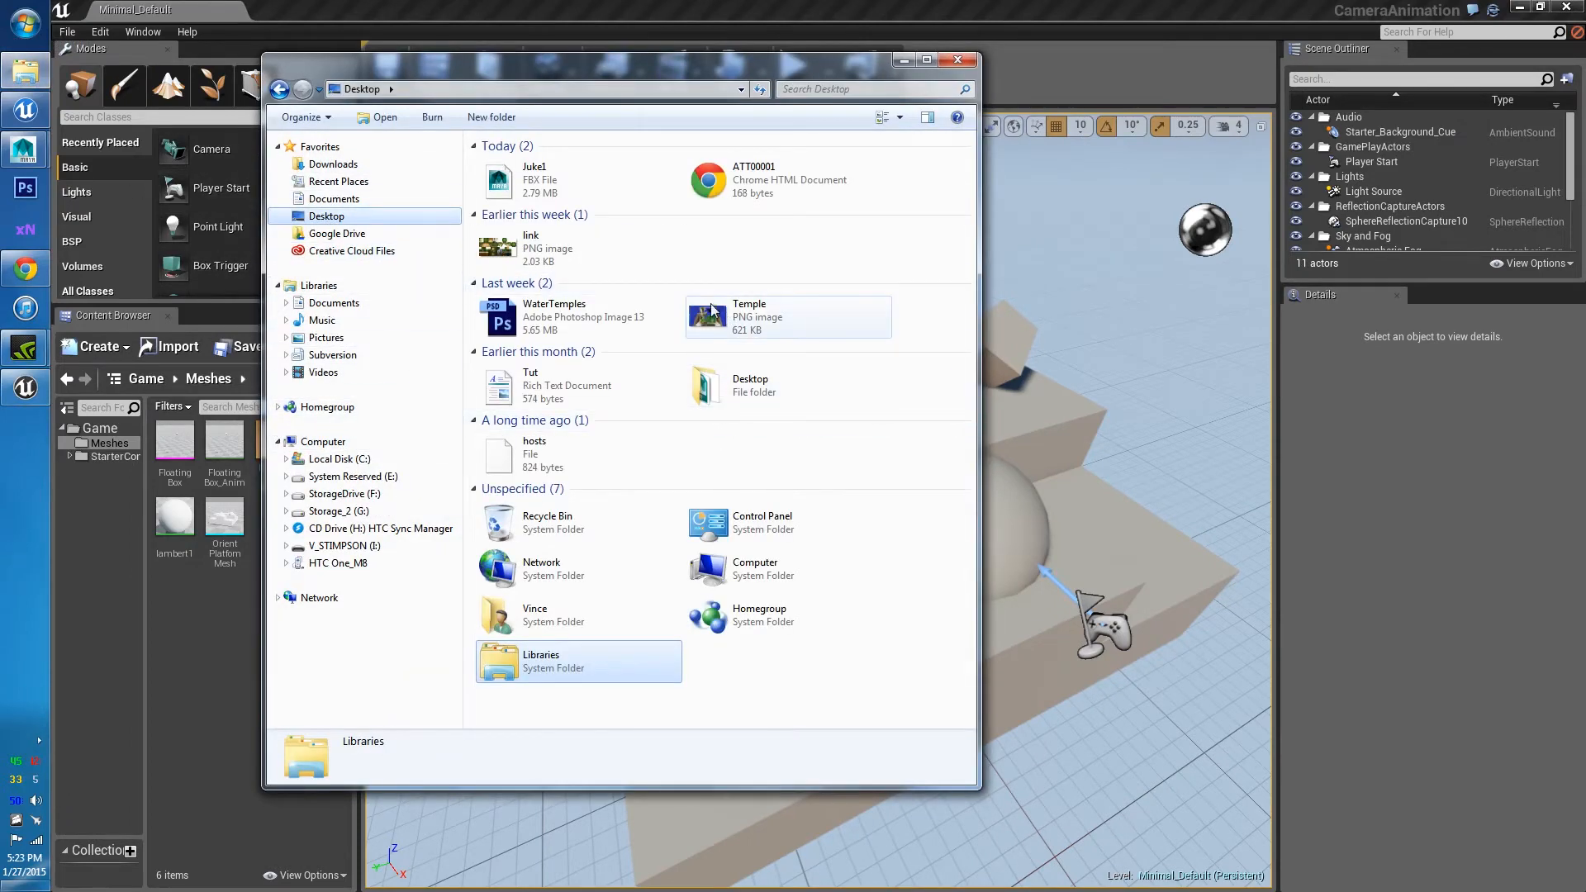
drag(595, 58, 840, 200)
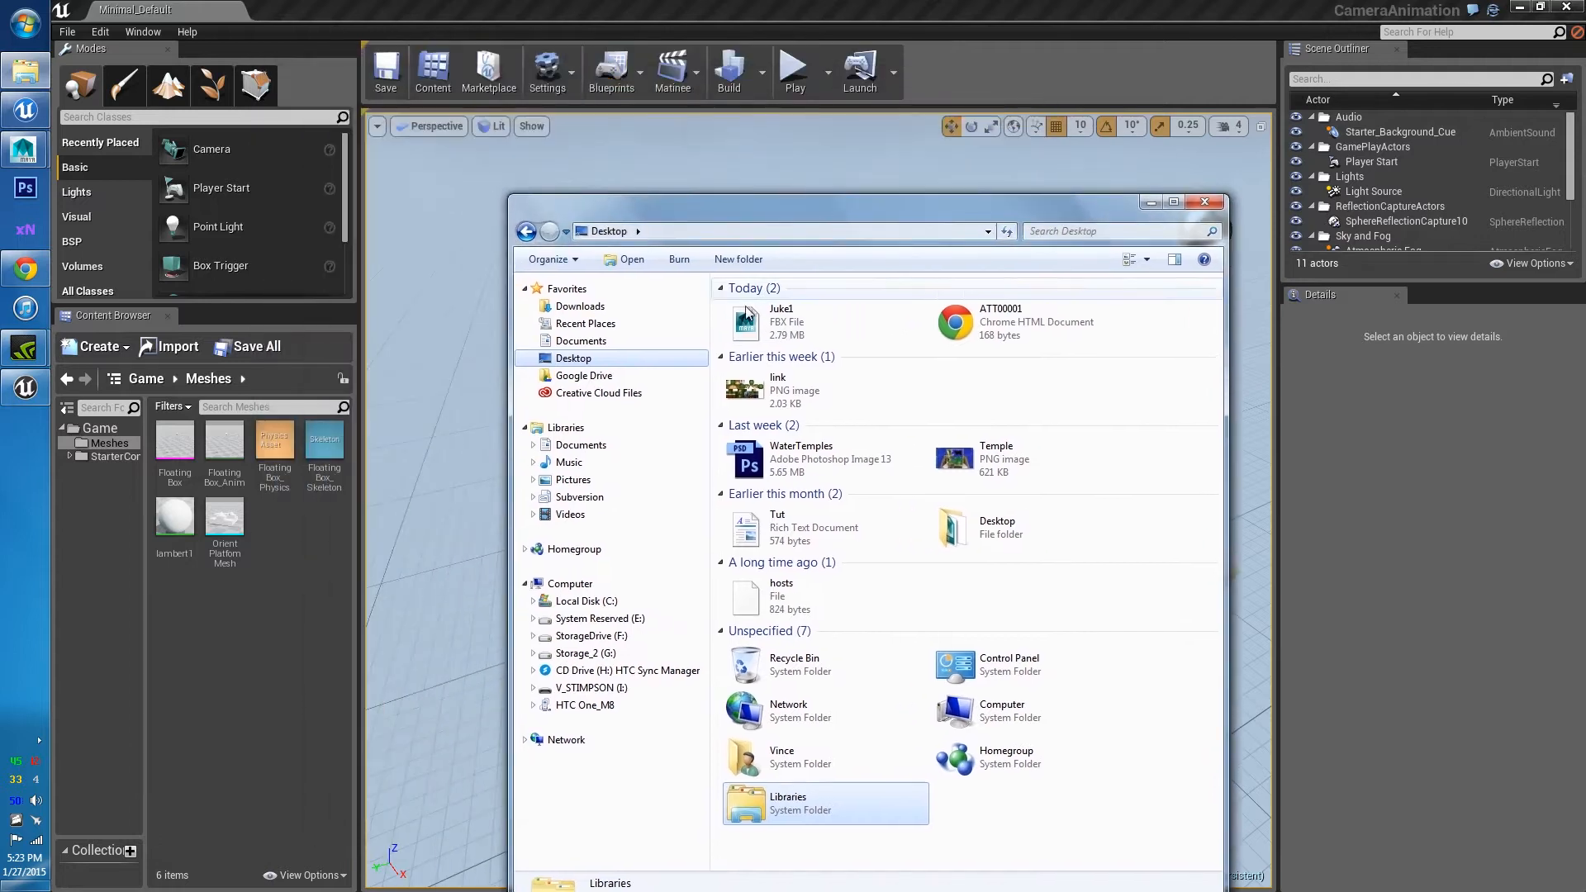
click(750, 331)
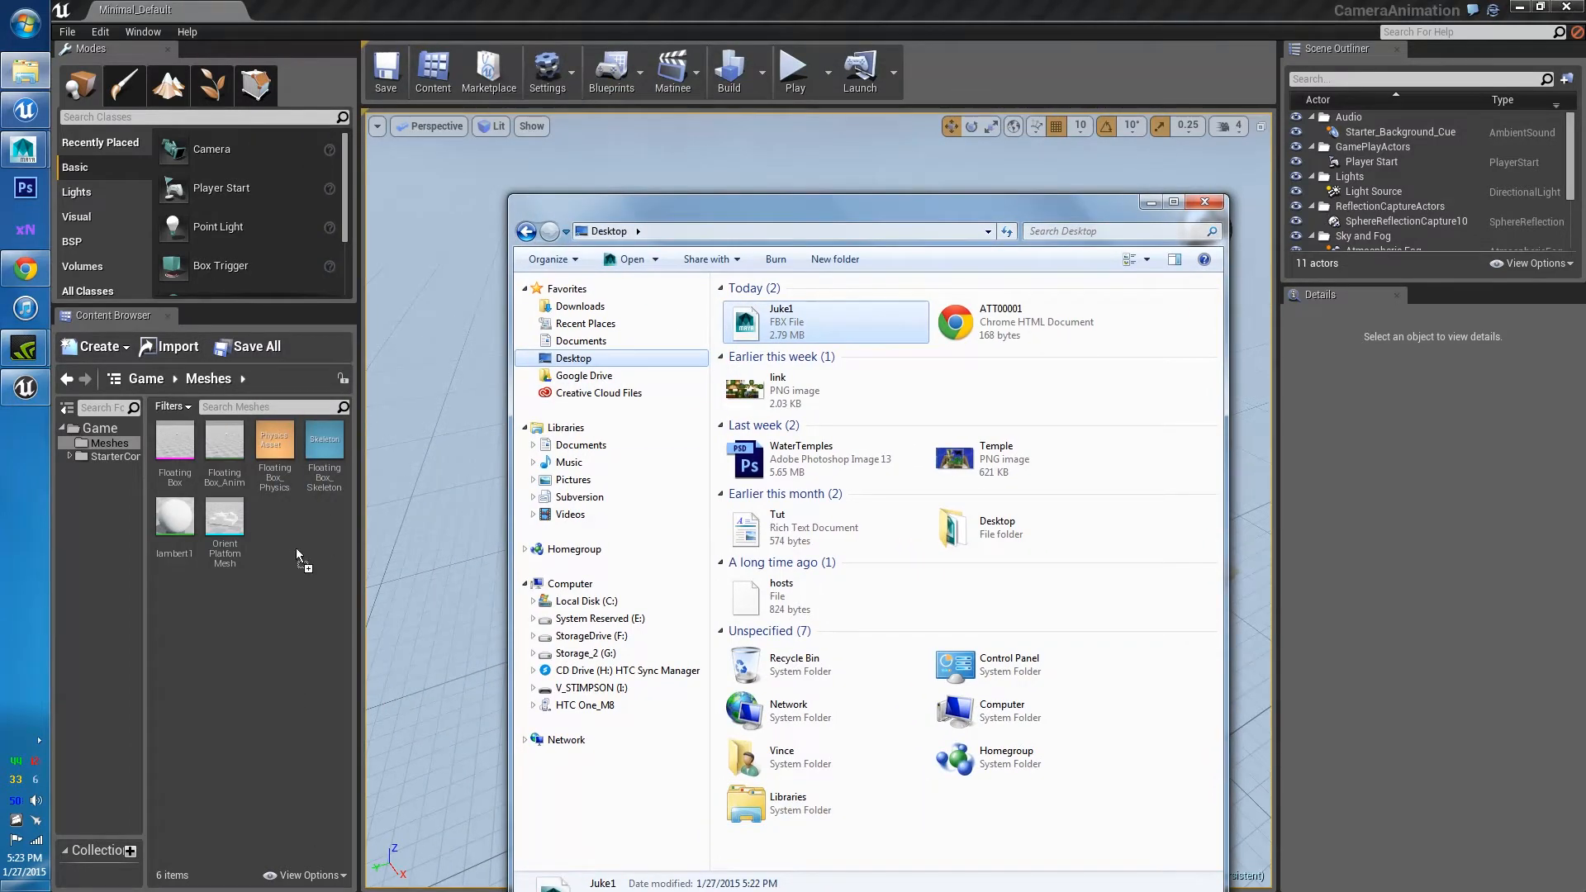
drag(433, 430, 324, 504)
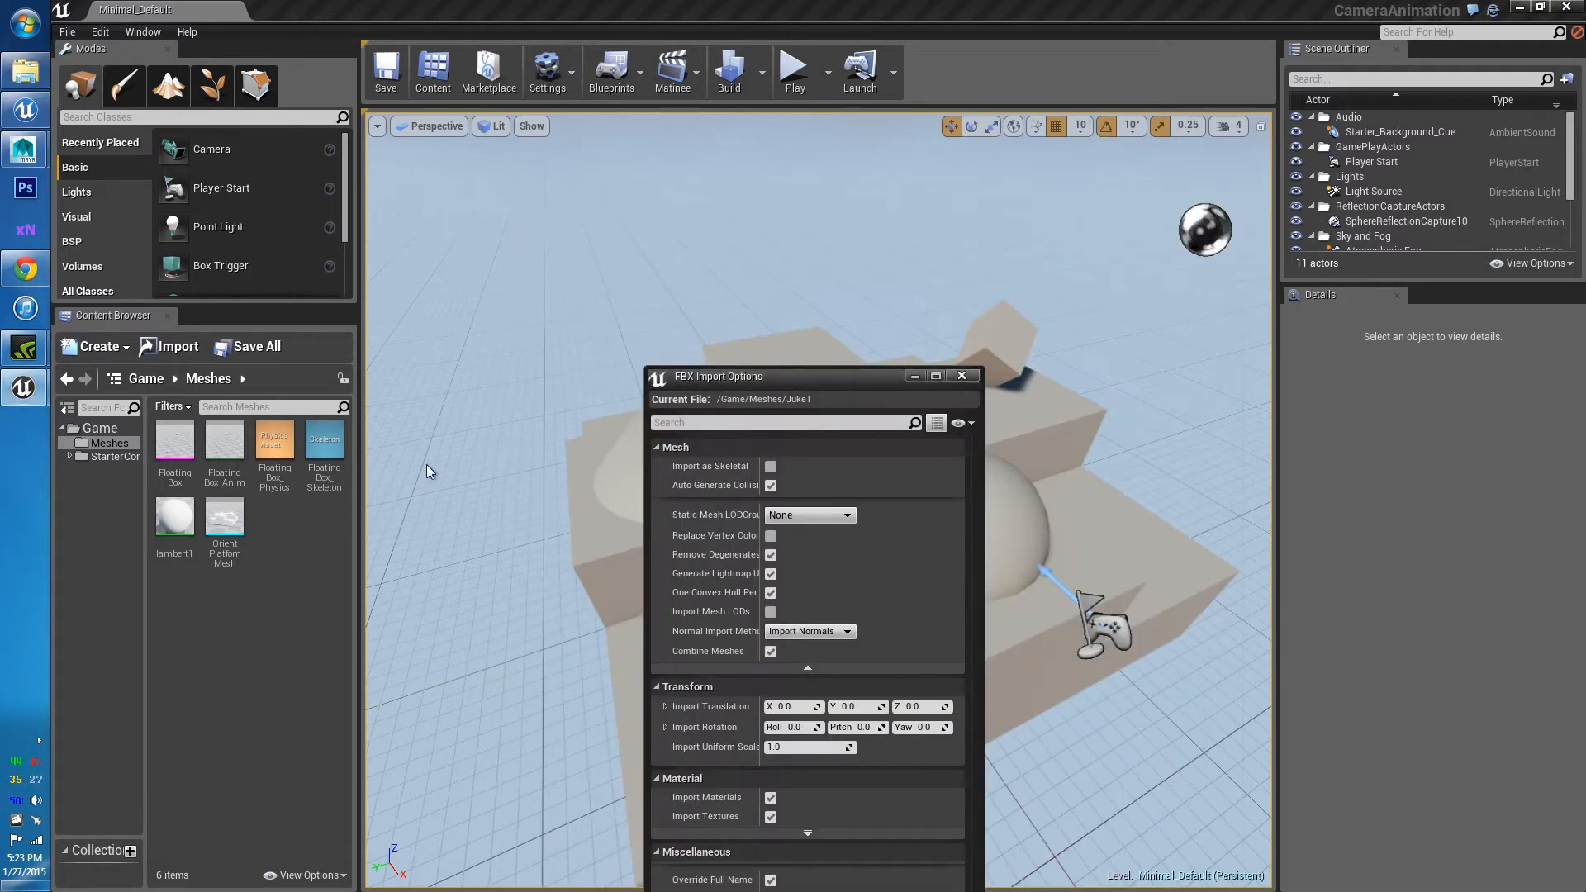
Import Juke1 with Generate Lightmap UVs, Import Materials and Import Textures disabled in the FBX import options
drag(825, 350, 809, 231)
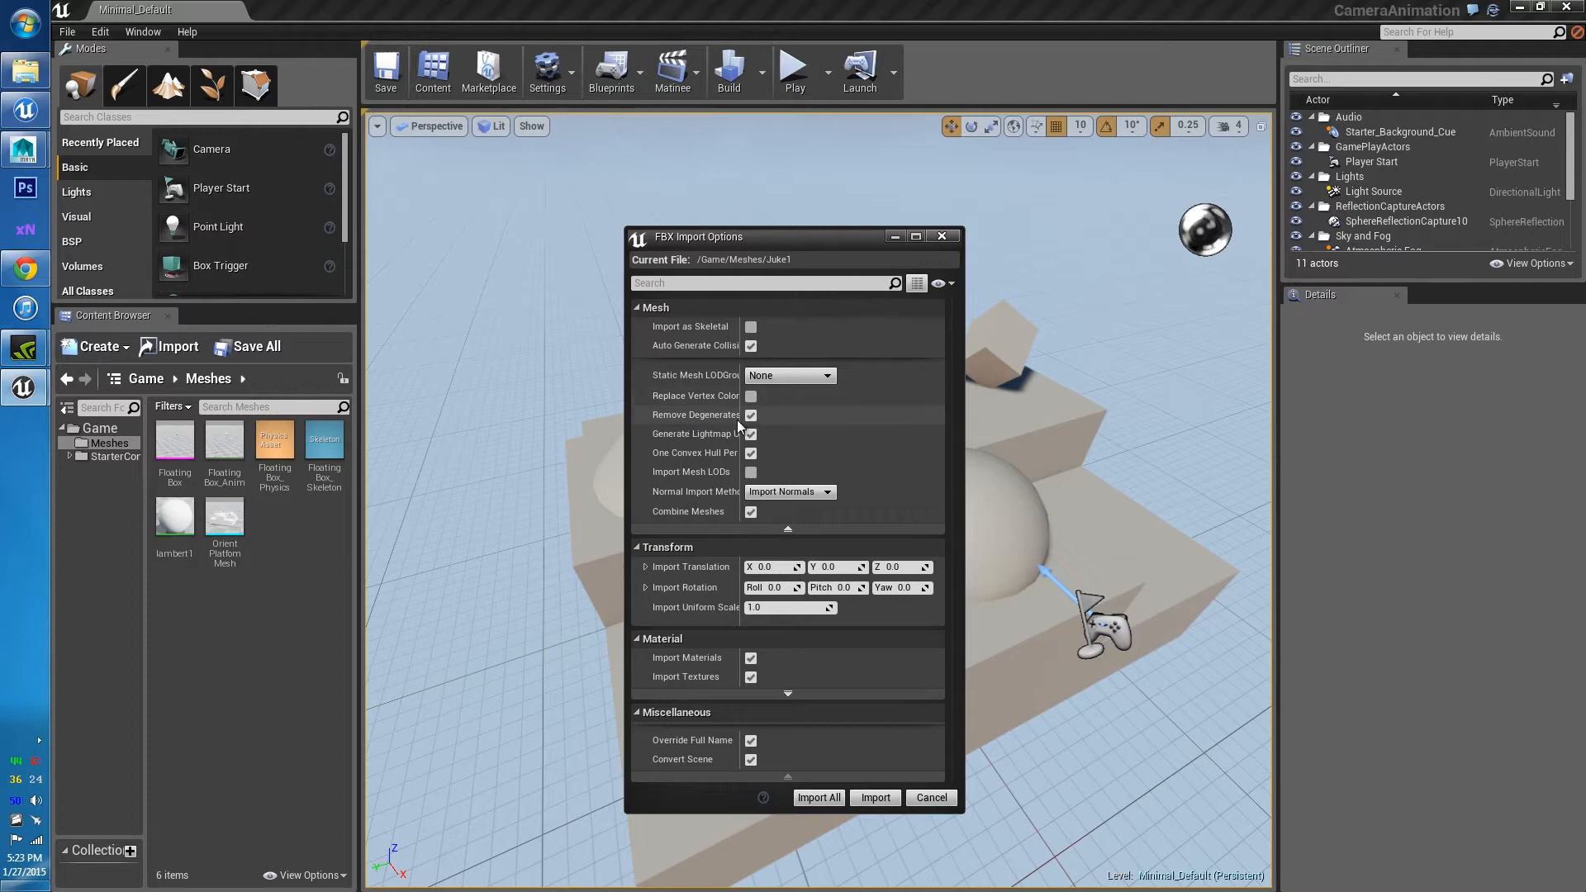
drag(740, 423, 783, 401)
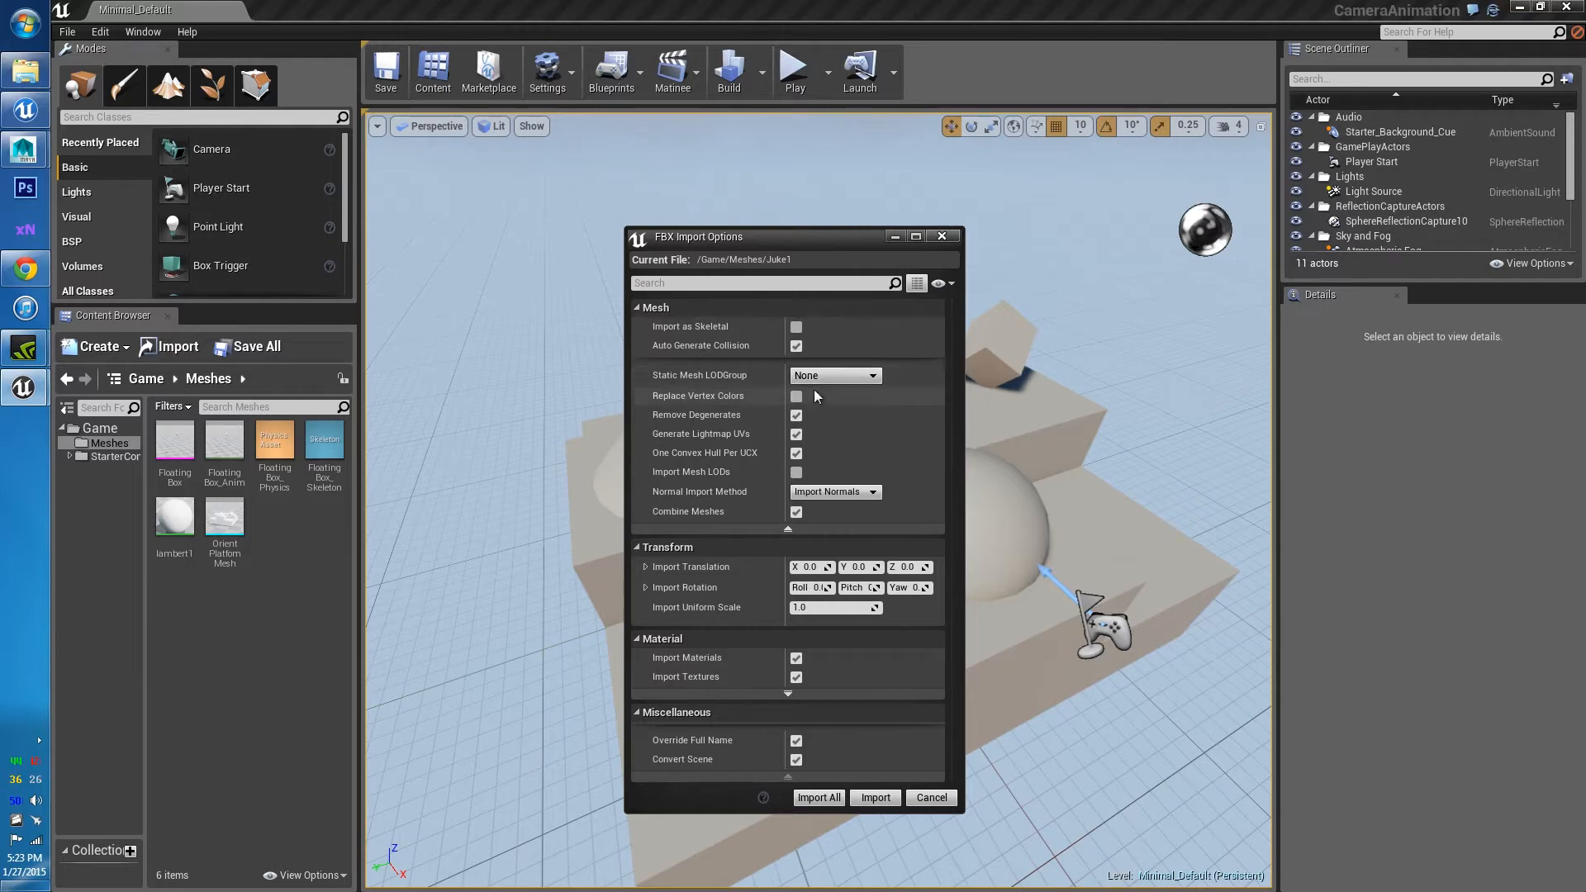
click(797, 435)
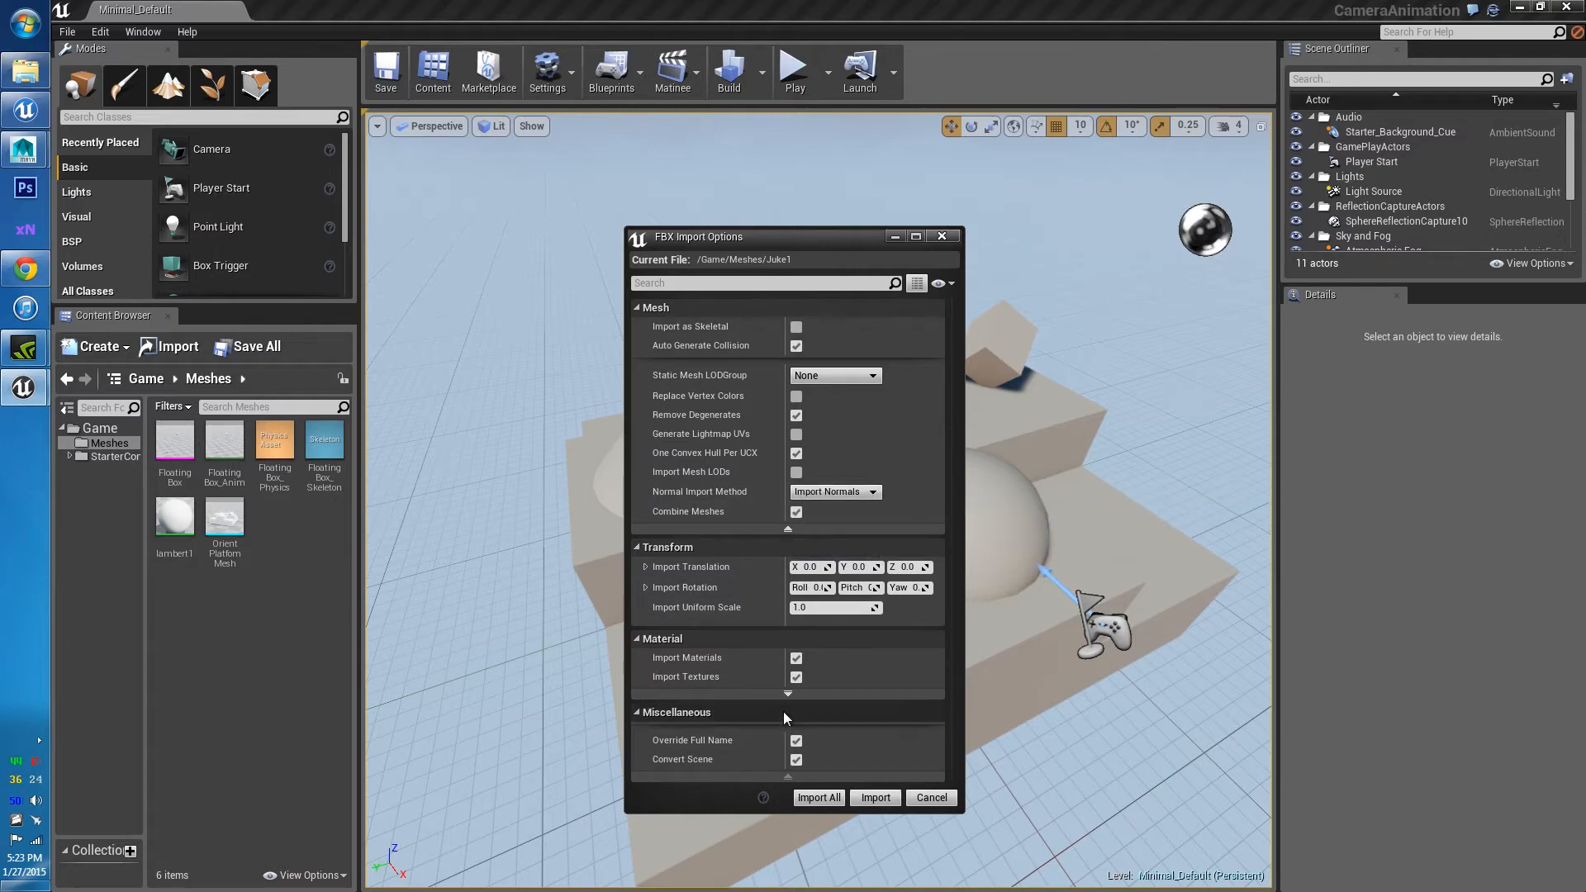
click(796, 658)
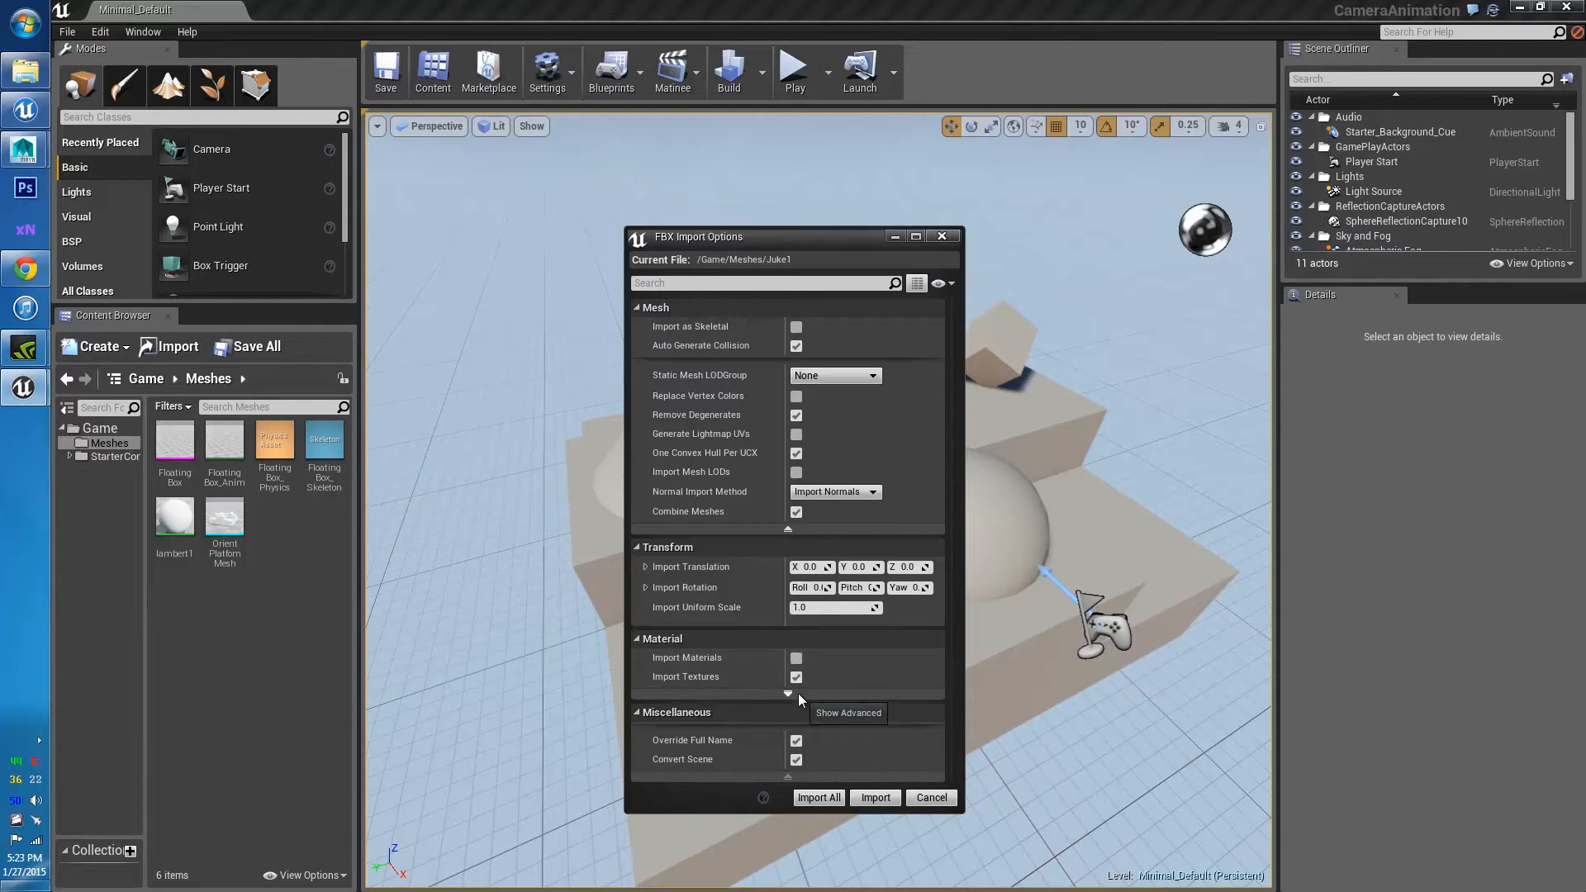
click(798, 680)
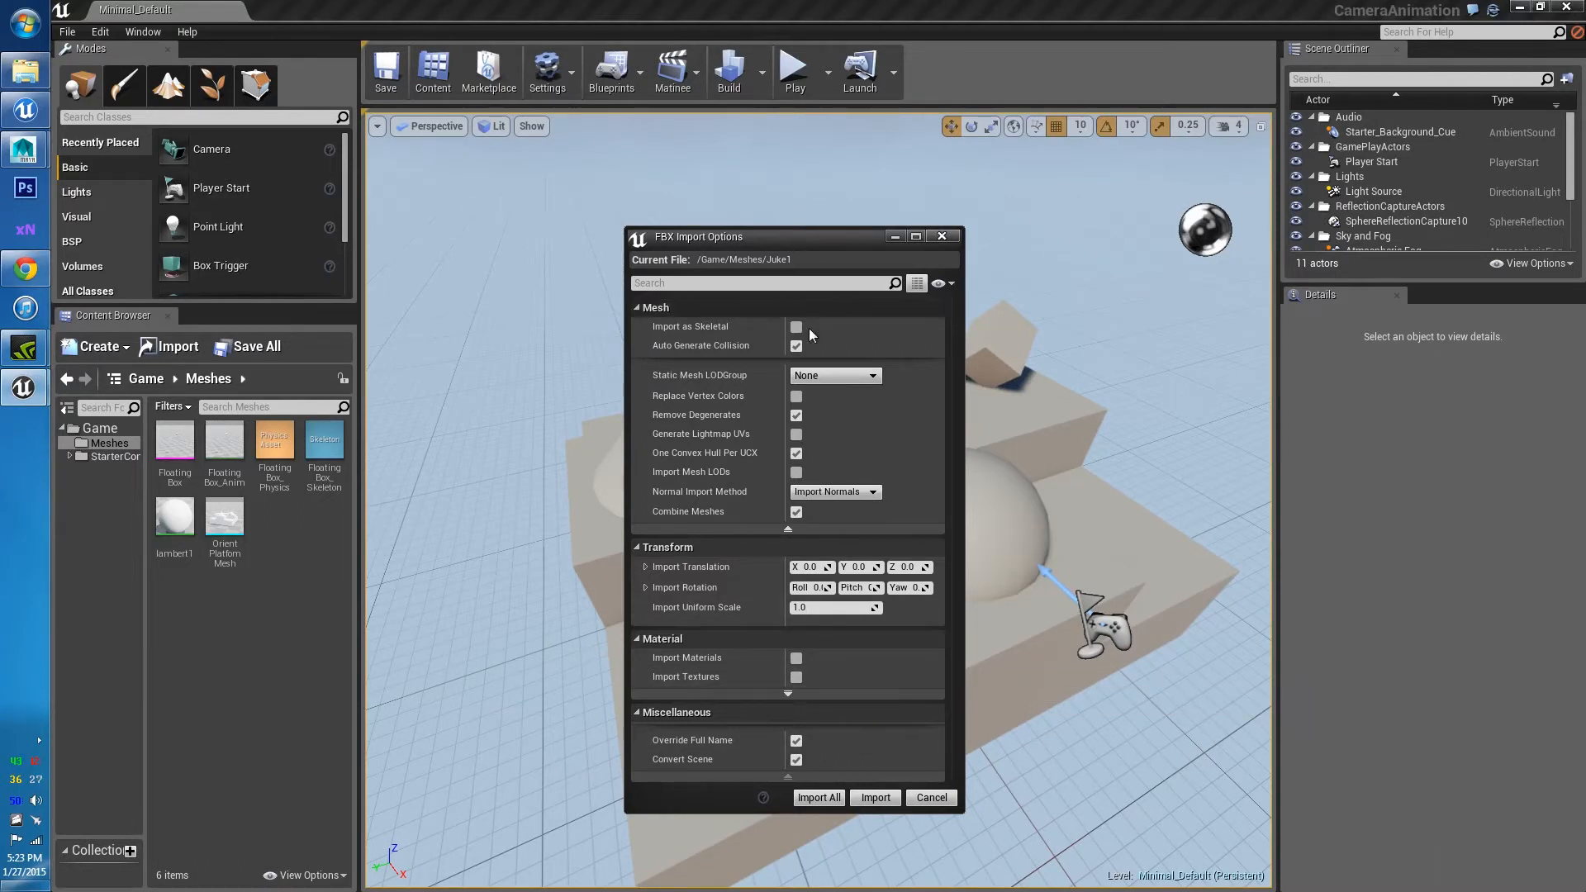
click(863, 798)
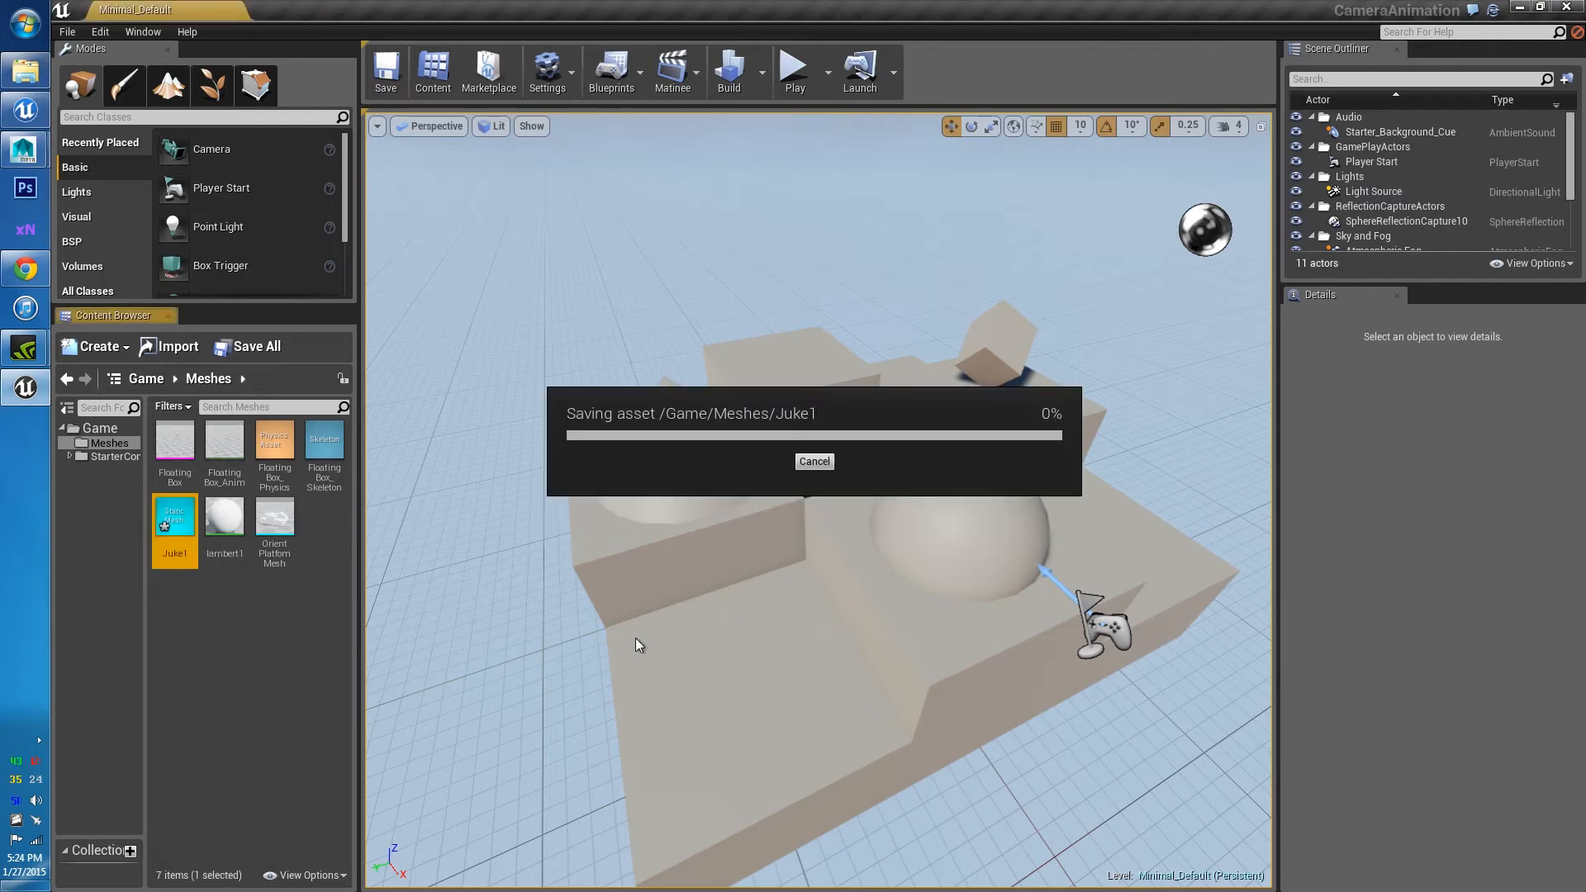
Open the Juke1 static mesh for editing and inspect the model and its material elements
double_click(173, 528)
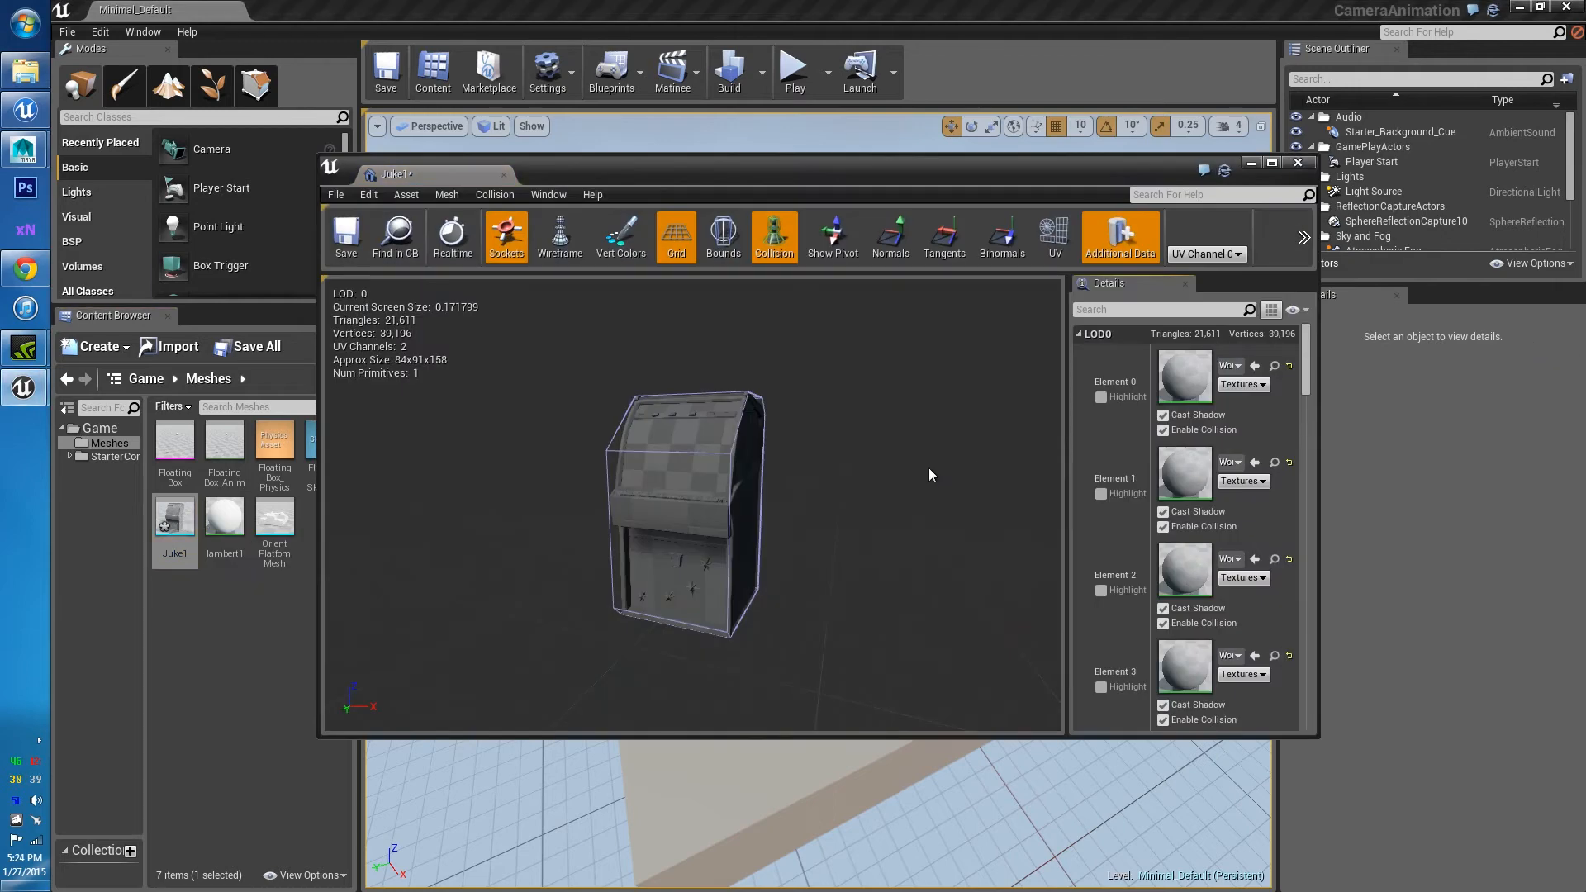
right_drag(694, 504, 835, 512)
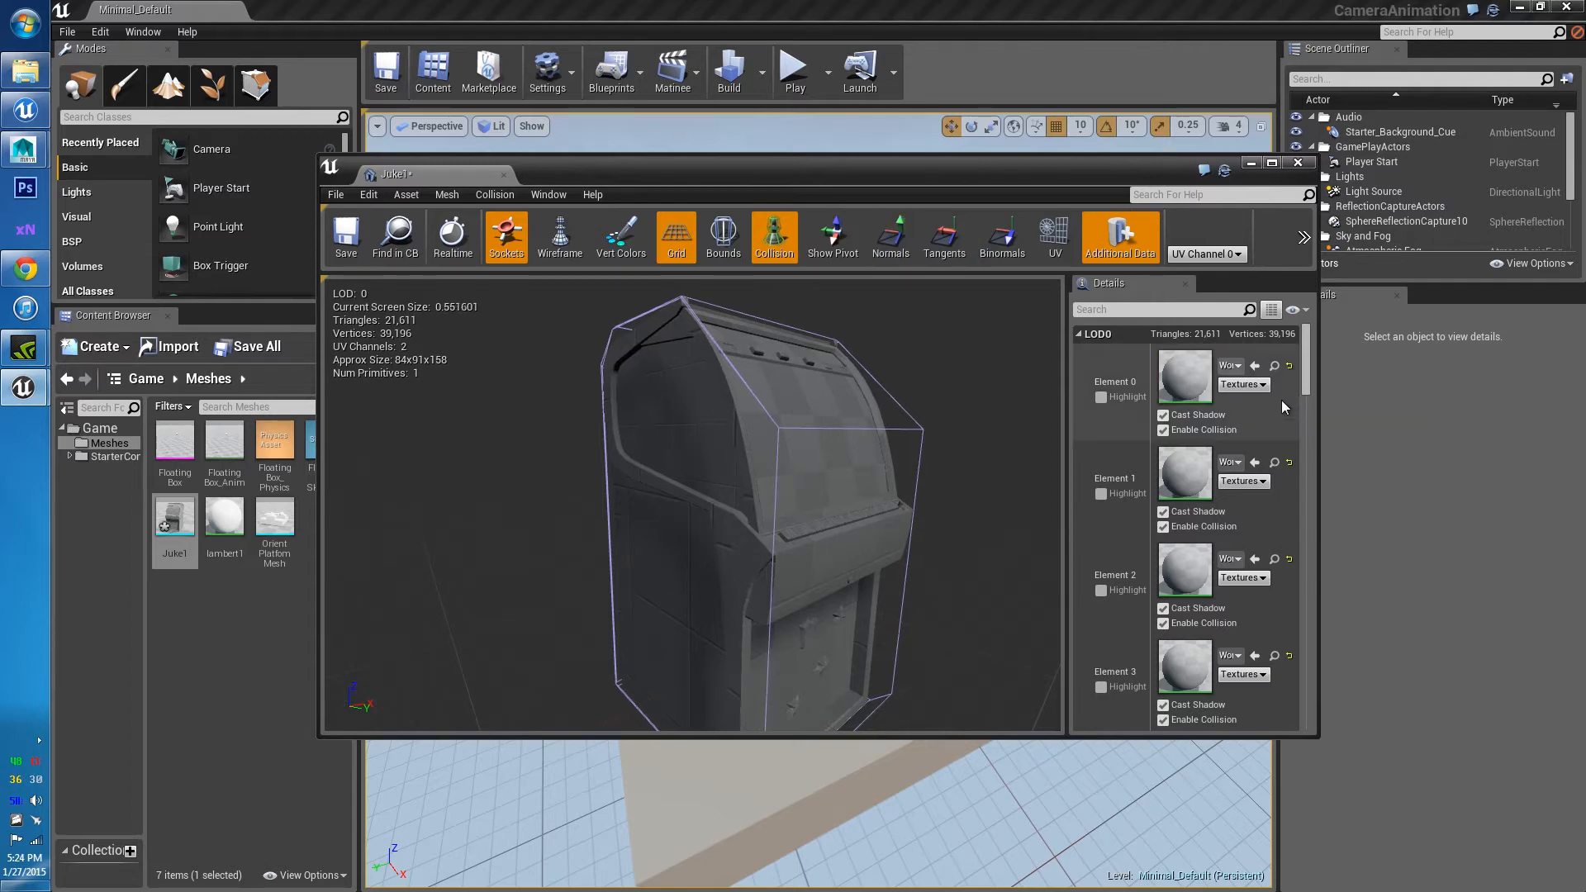
drag(1312, 382, 1318, 419)
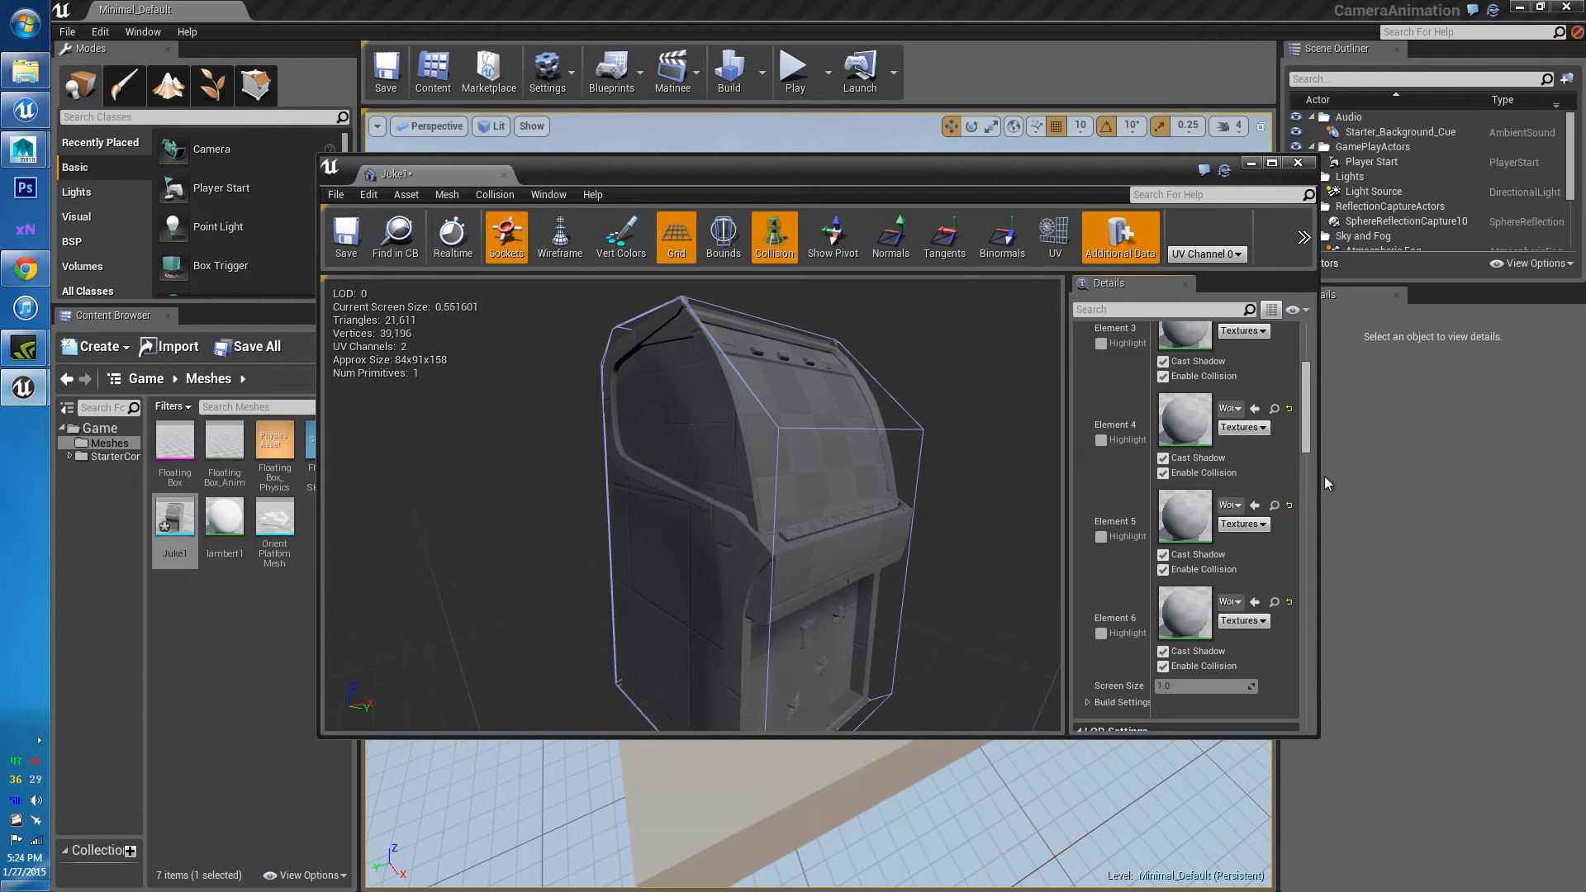
Enlarge and reposition the Juke1 mesh editor window so the Meshes assets stay accessible, and widen its details area
click(1455, 486)
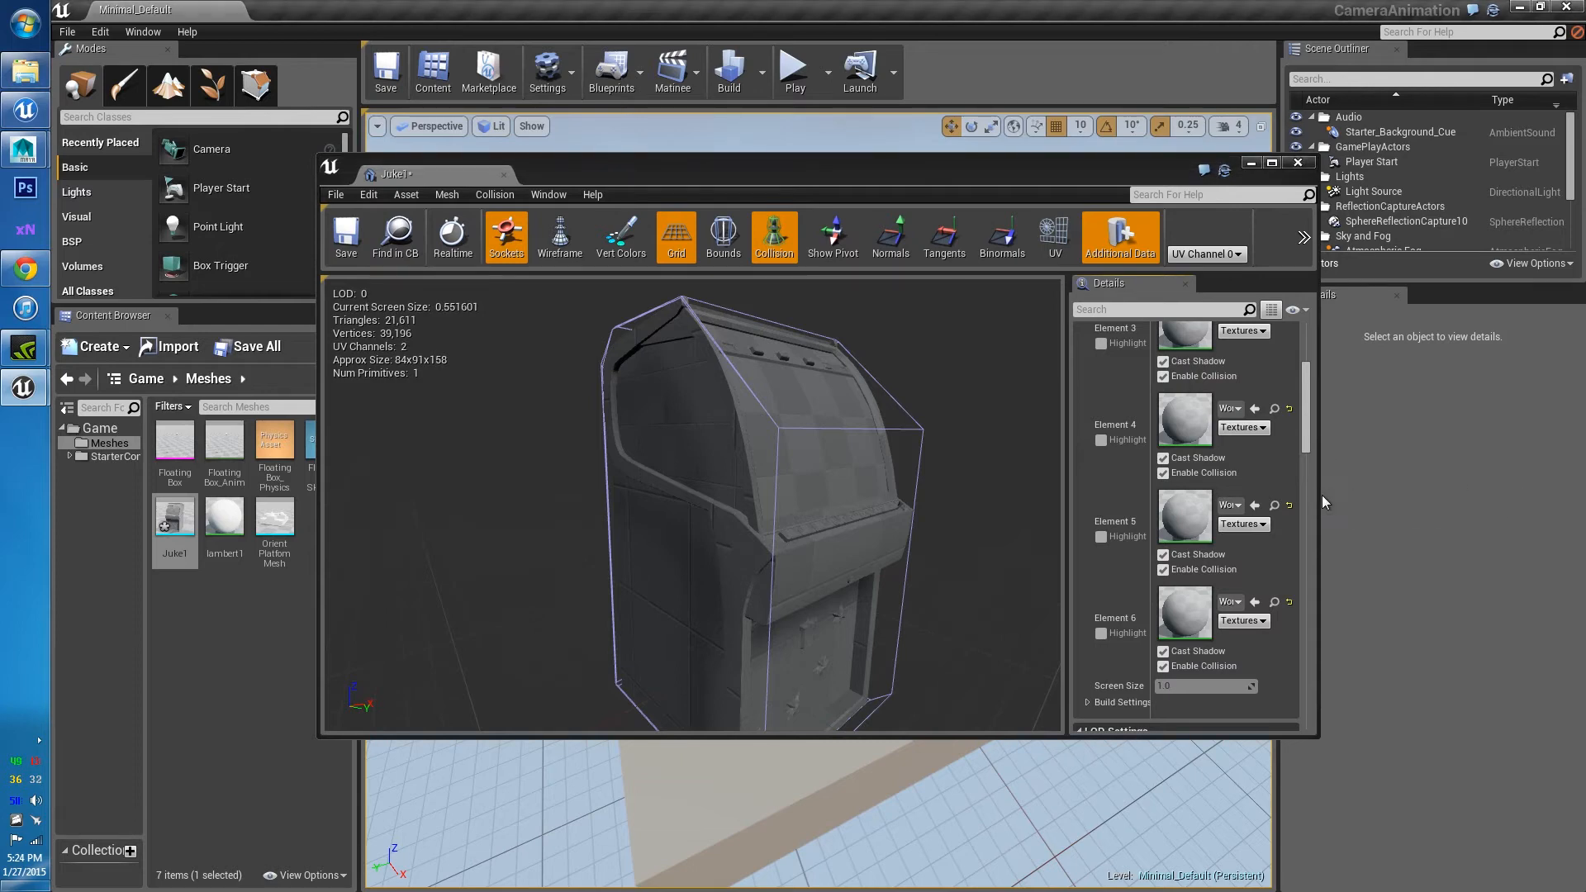
drag(1321, 498, 1449, 498)
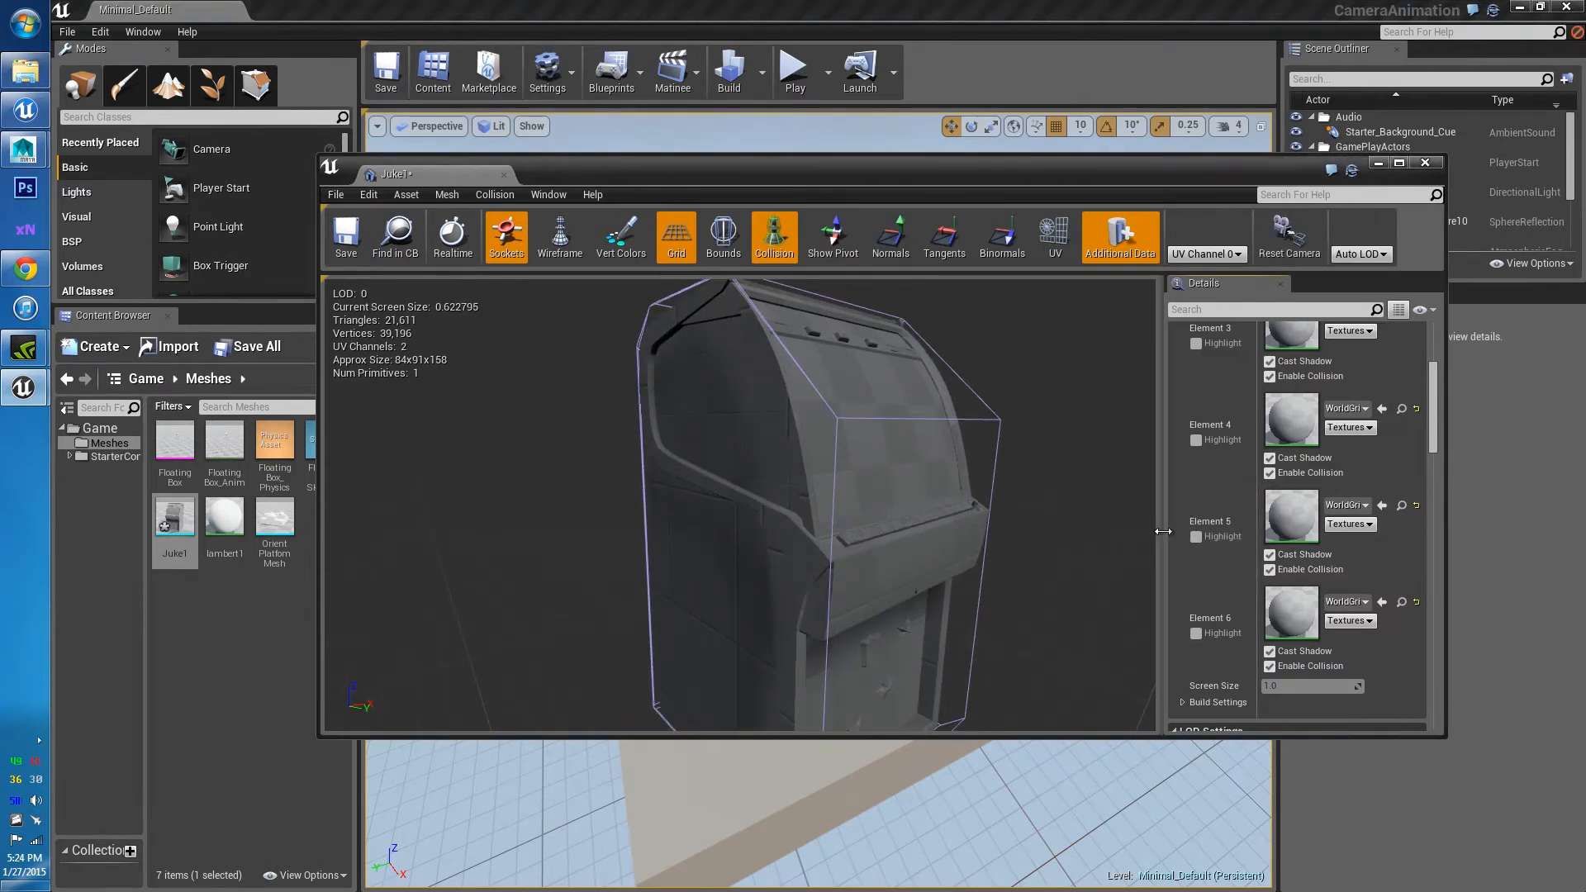
drag(1165, 589, 1117, 588)
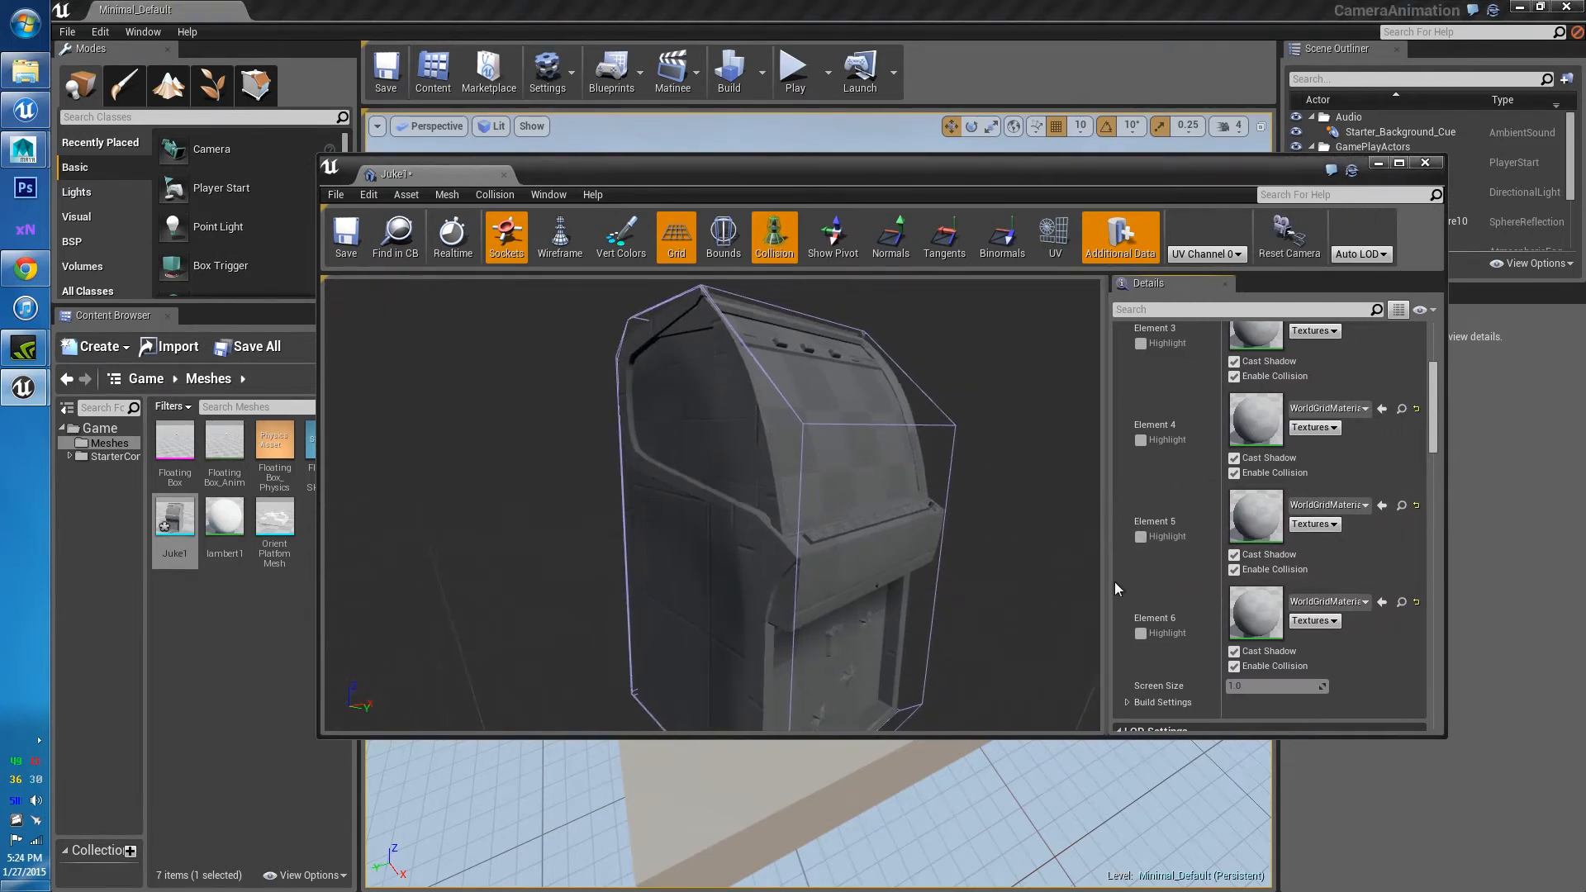
double_click(1137, 735)
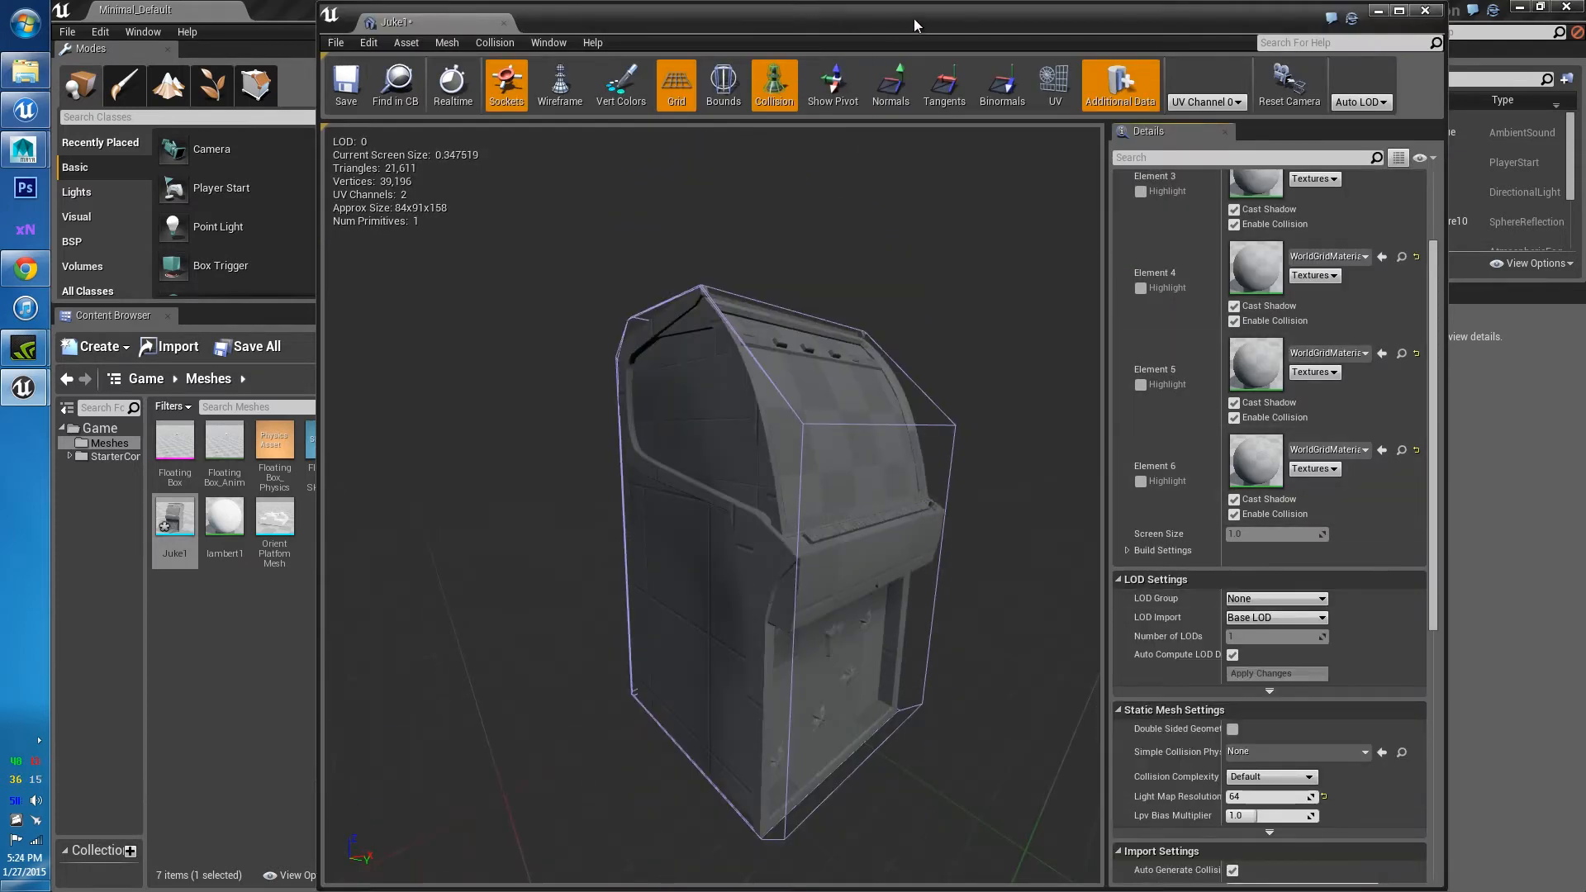
drag(914, 18, 1052, 157)
drag(480, 398, 724, 454)
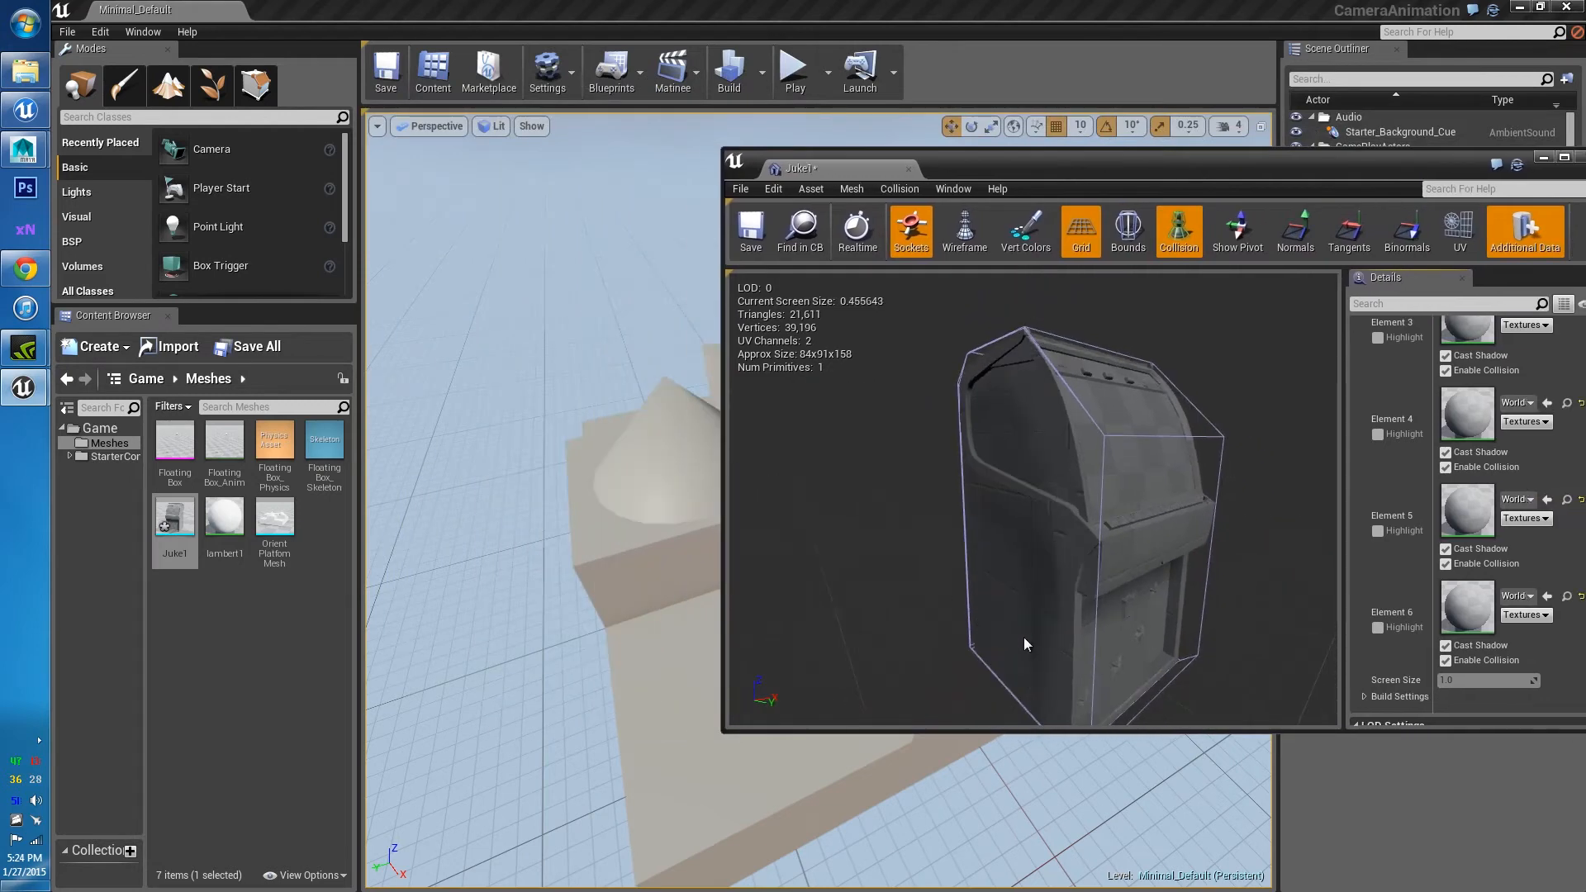
drag(1044, 733, 1044, 855)
drag(1215, 176, 1046, 126)
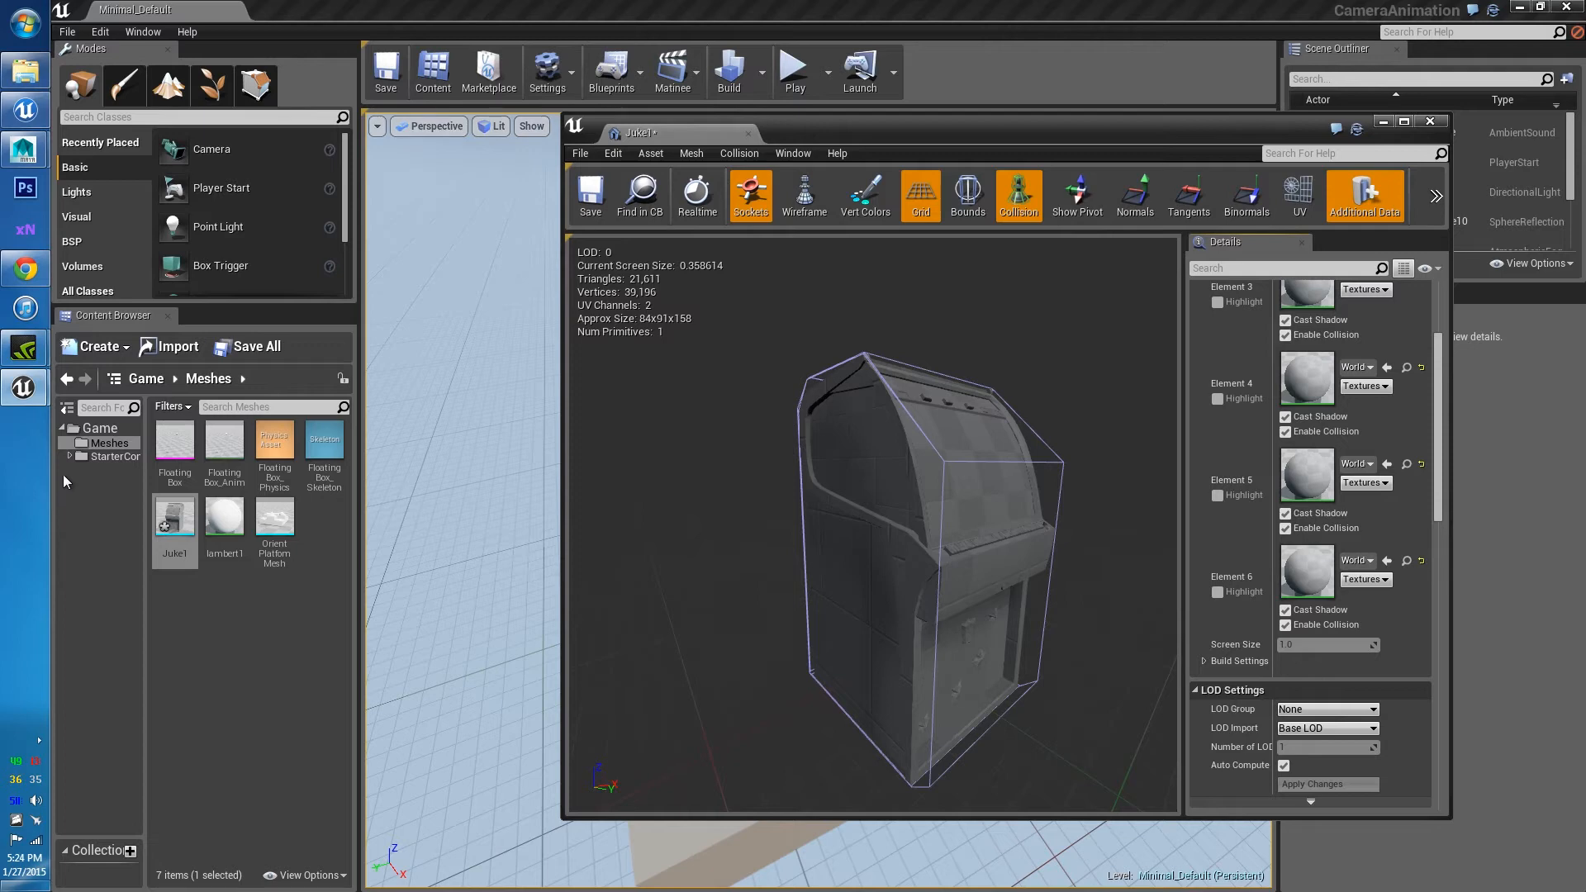
Open the Materials folder inside StarterContent and browse to the glass and metal materials
click(121, 460)
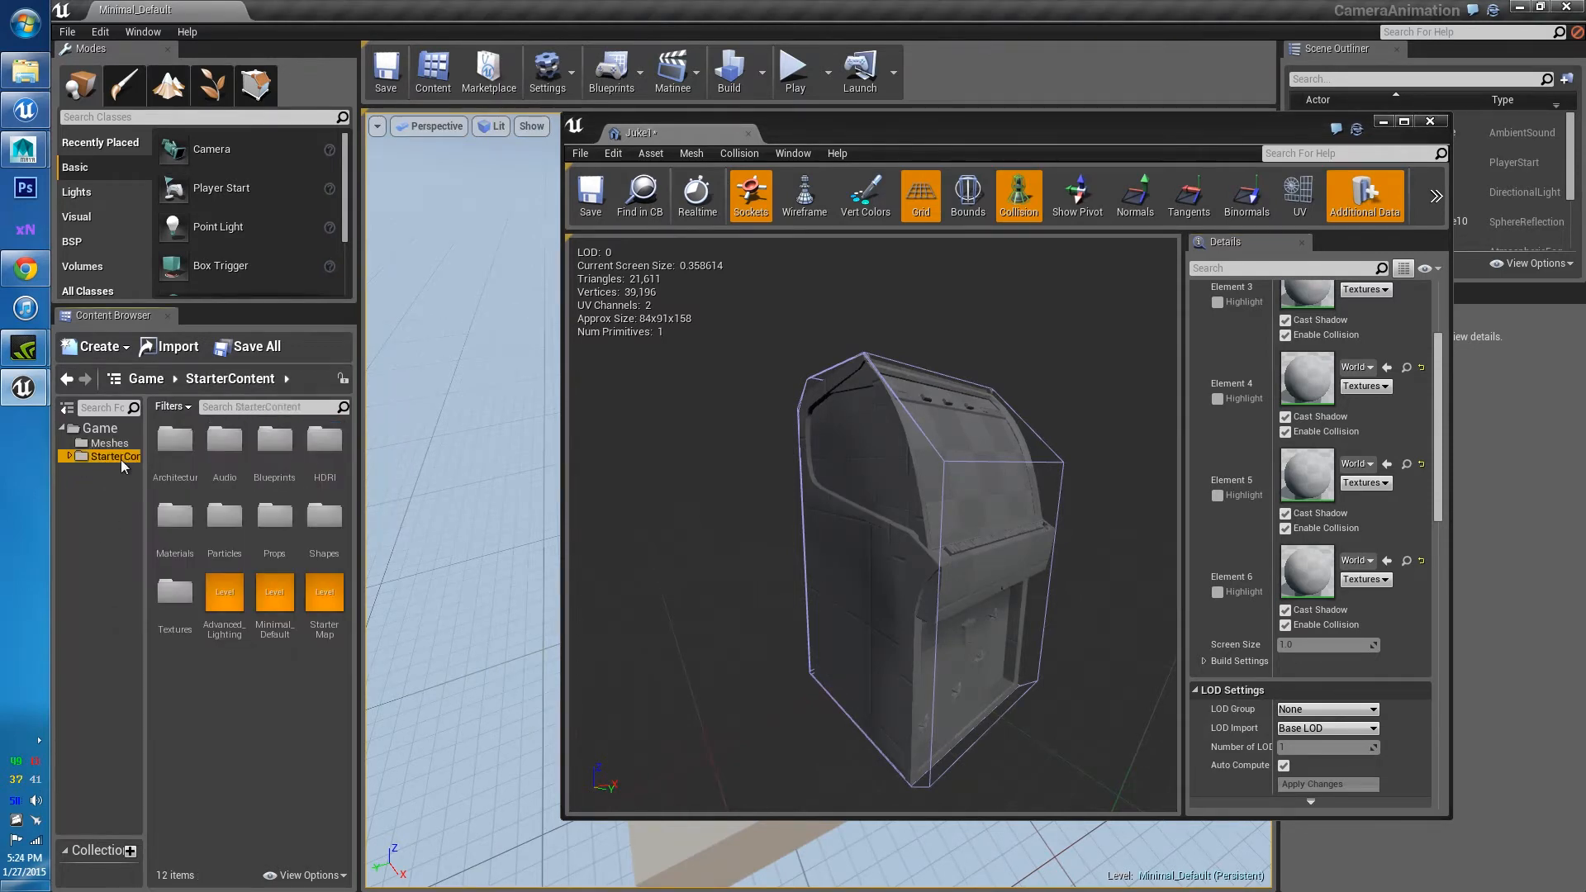
click(180, 526)
double_click(181, 526)
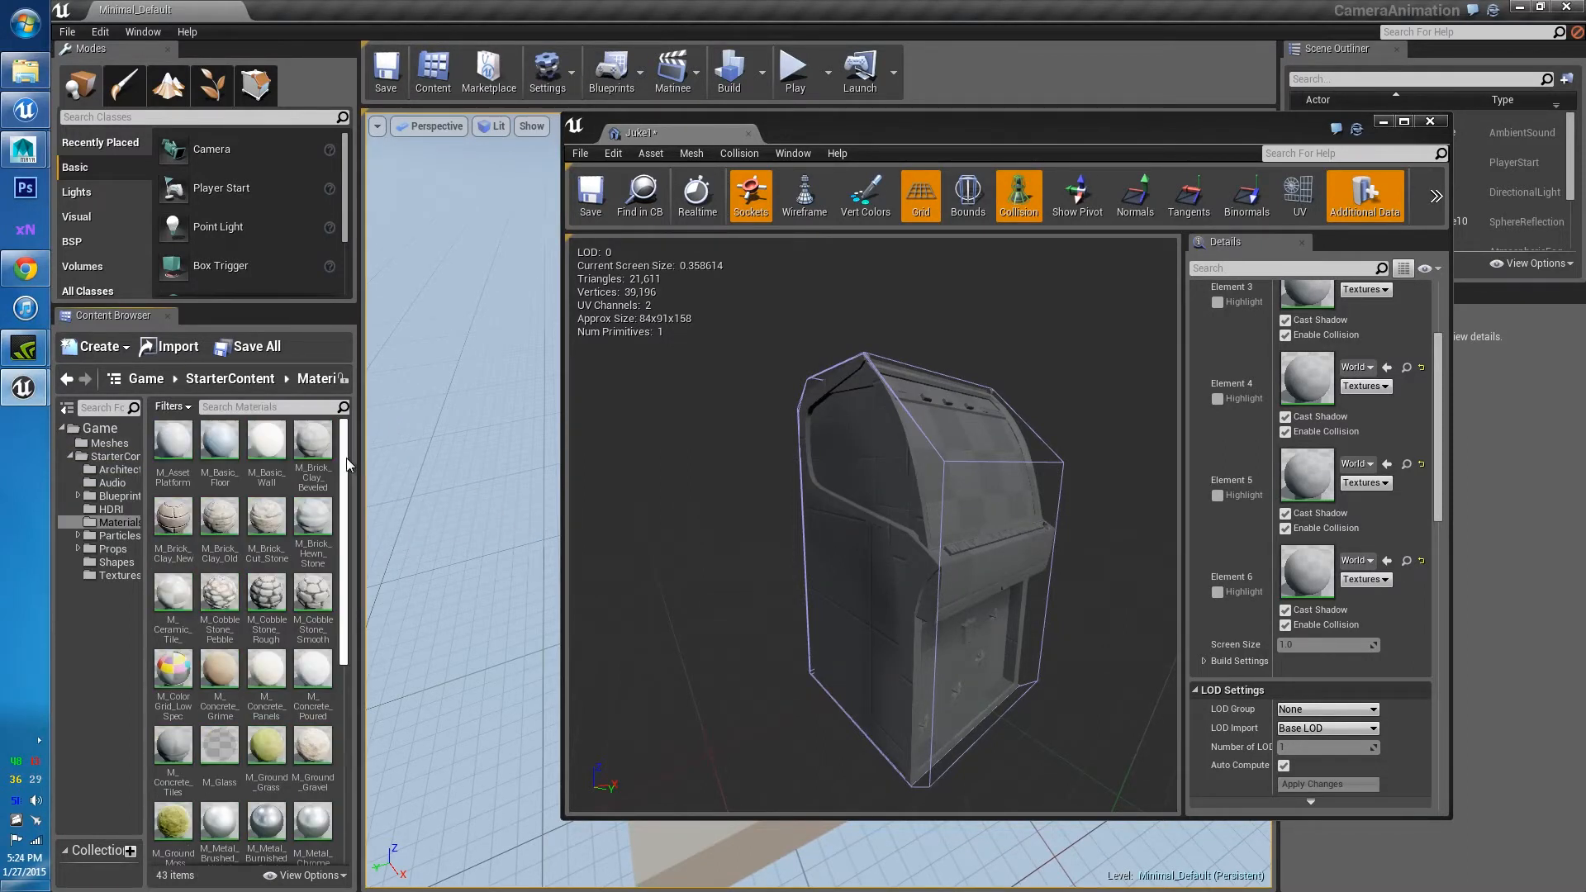
drag(349, 457, 351, 533)
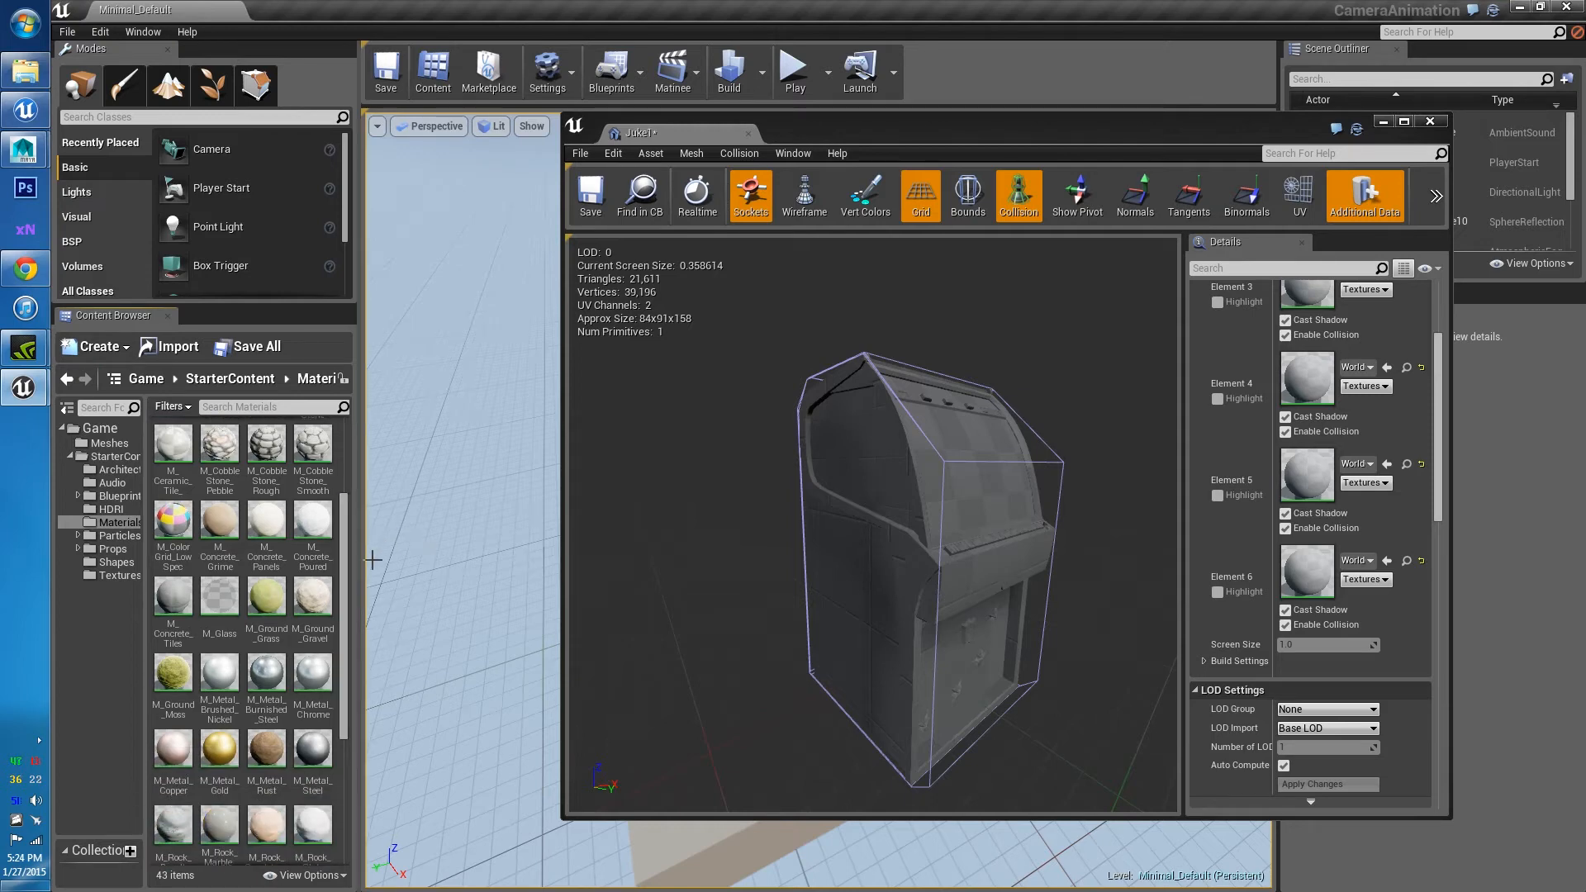
Highlight Element 1 on the jukebox to identify its section, and clear the highlight
scroll(1348, 349, up, 5)
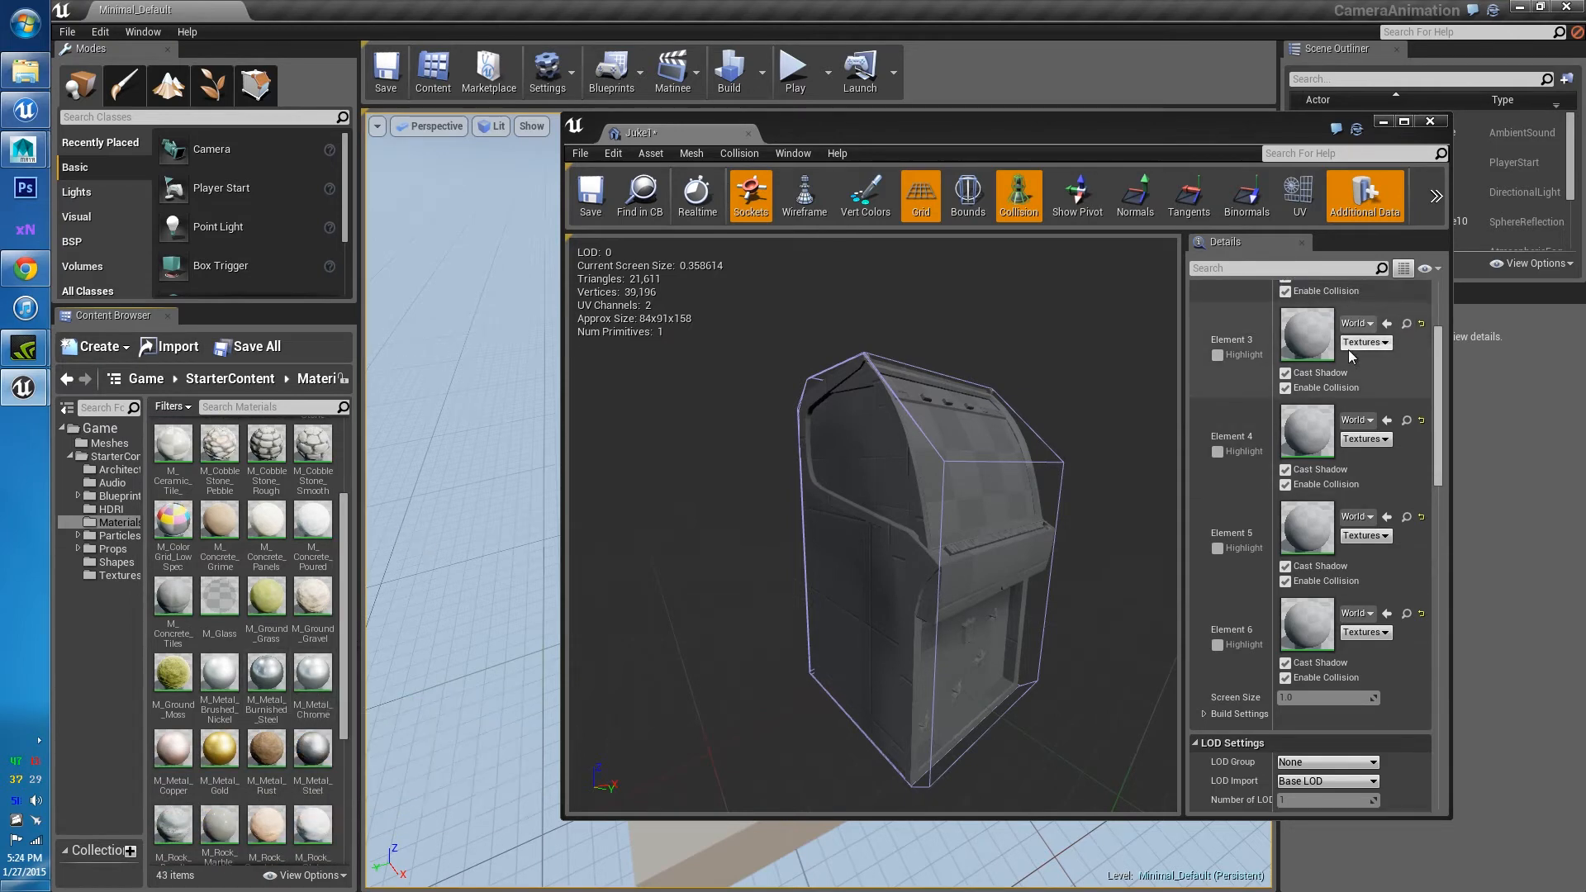
scroll(1327, 330, up, 1)
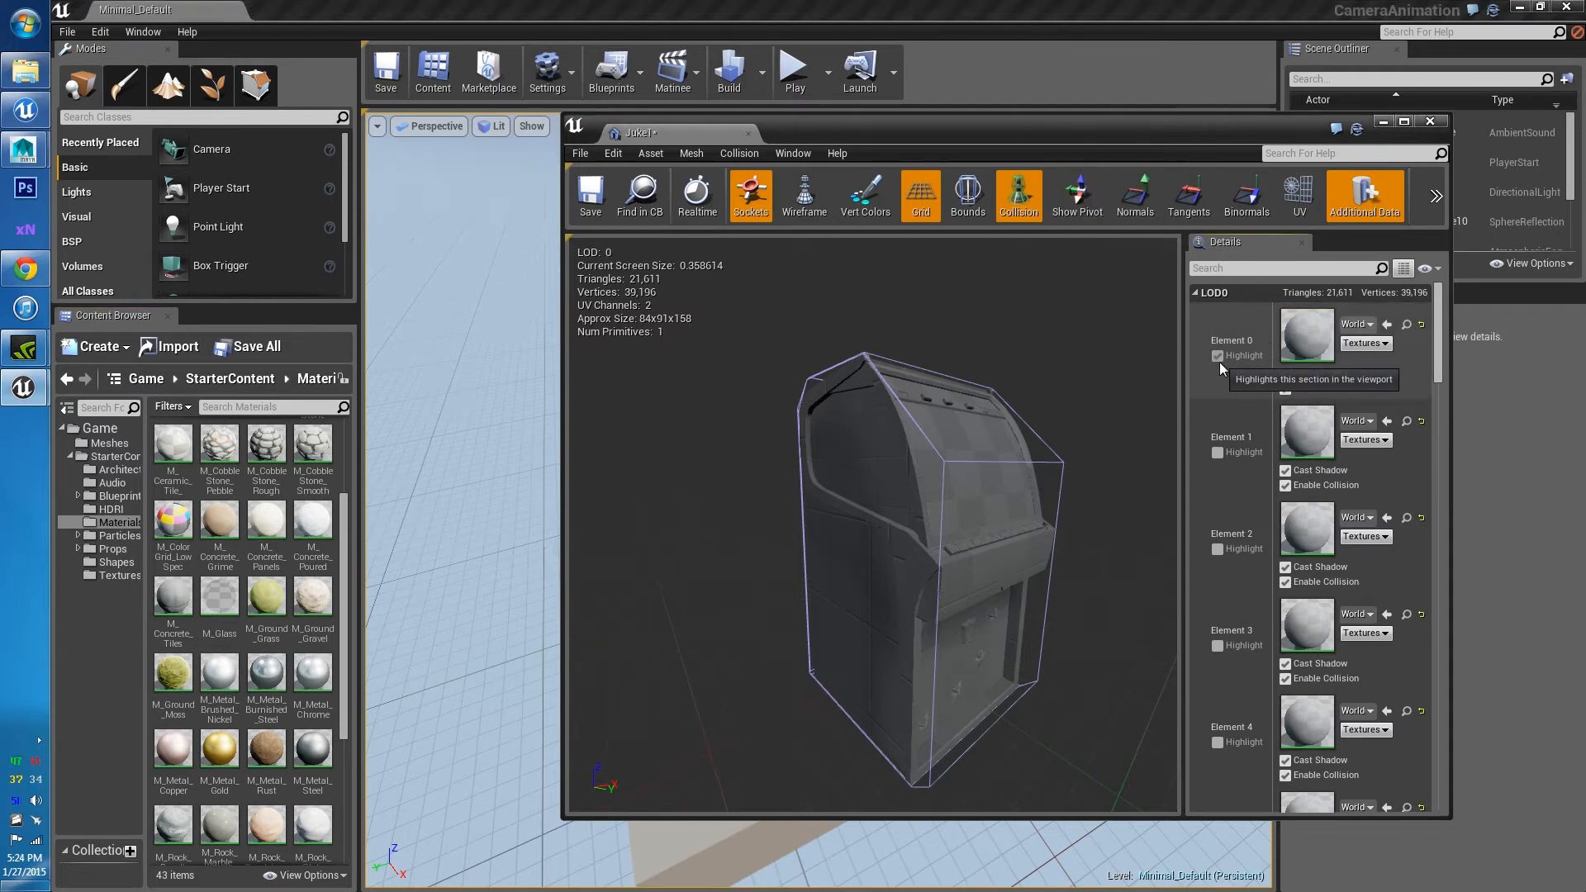
click(1218, 453)
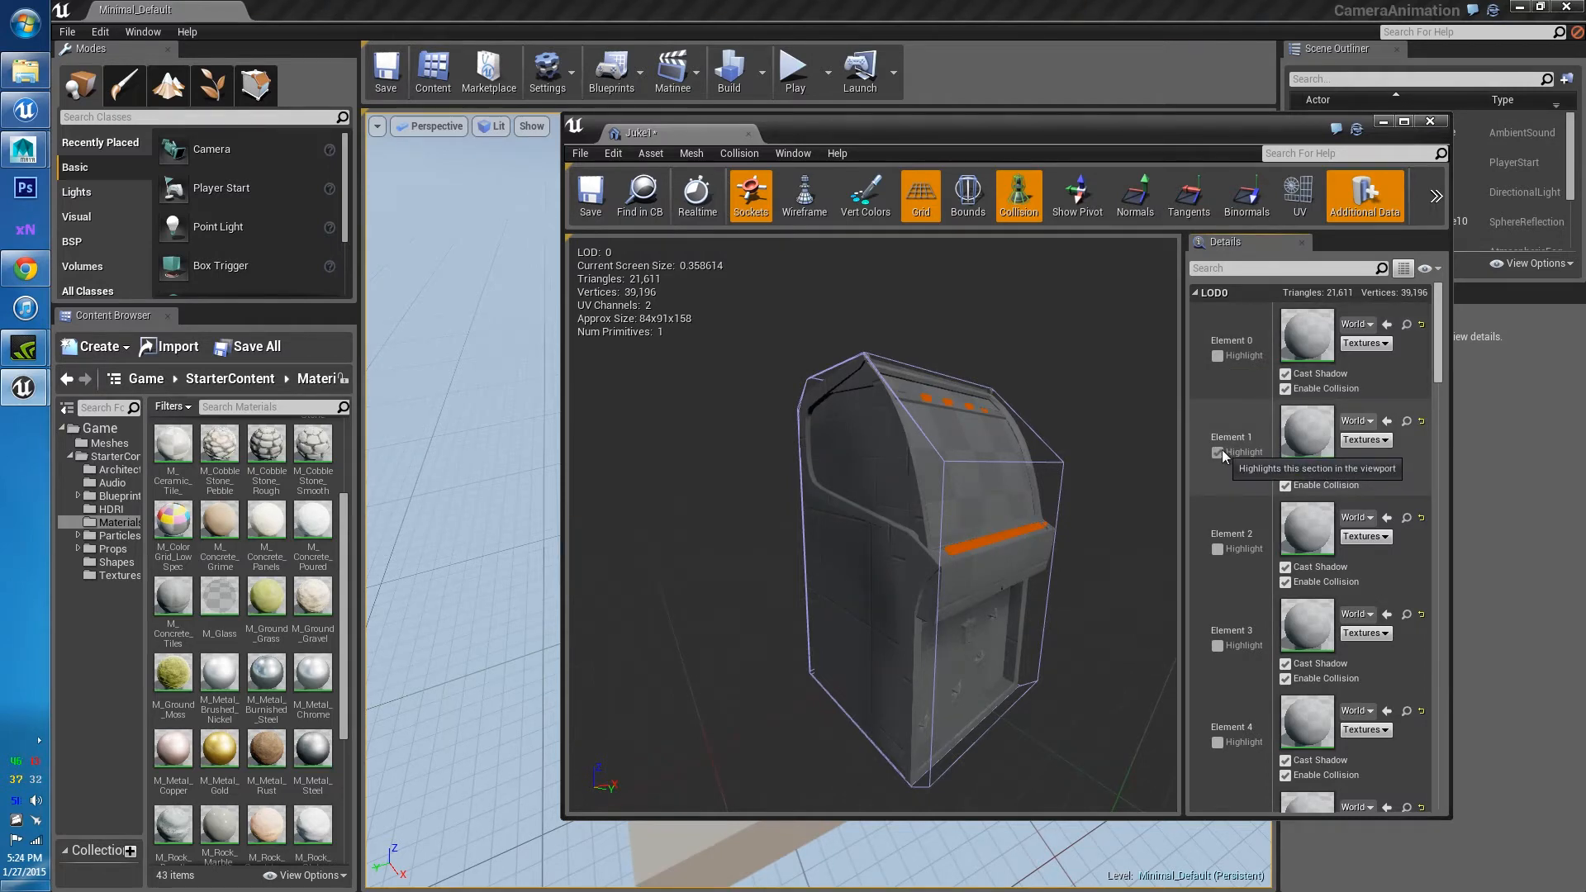
click(1221, 452)
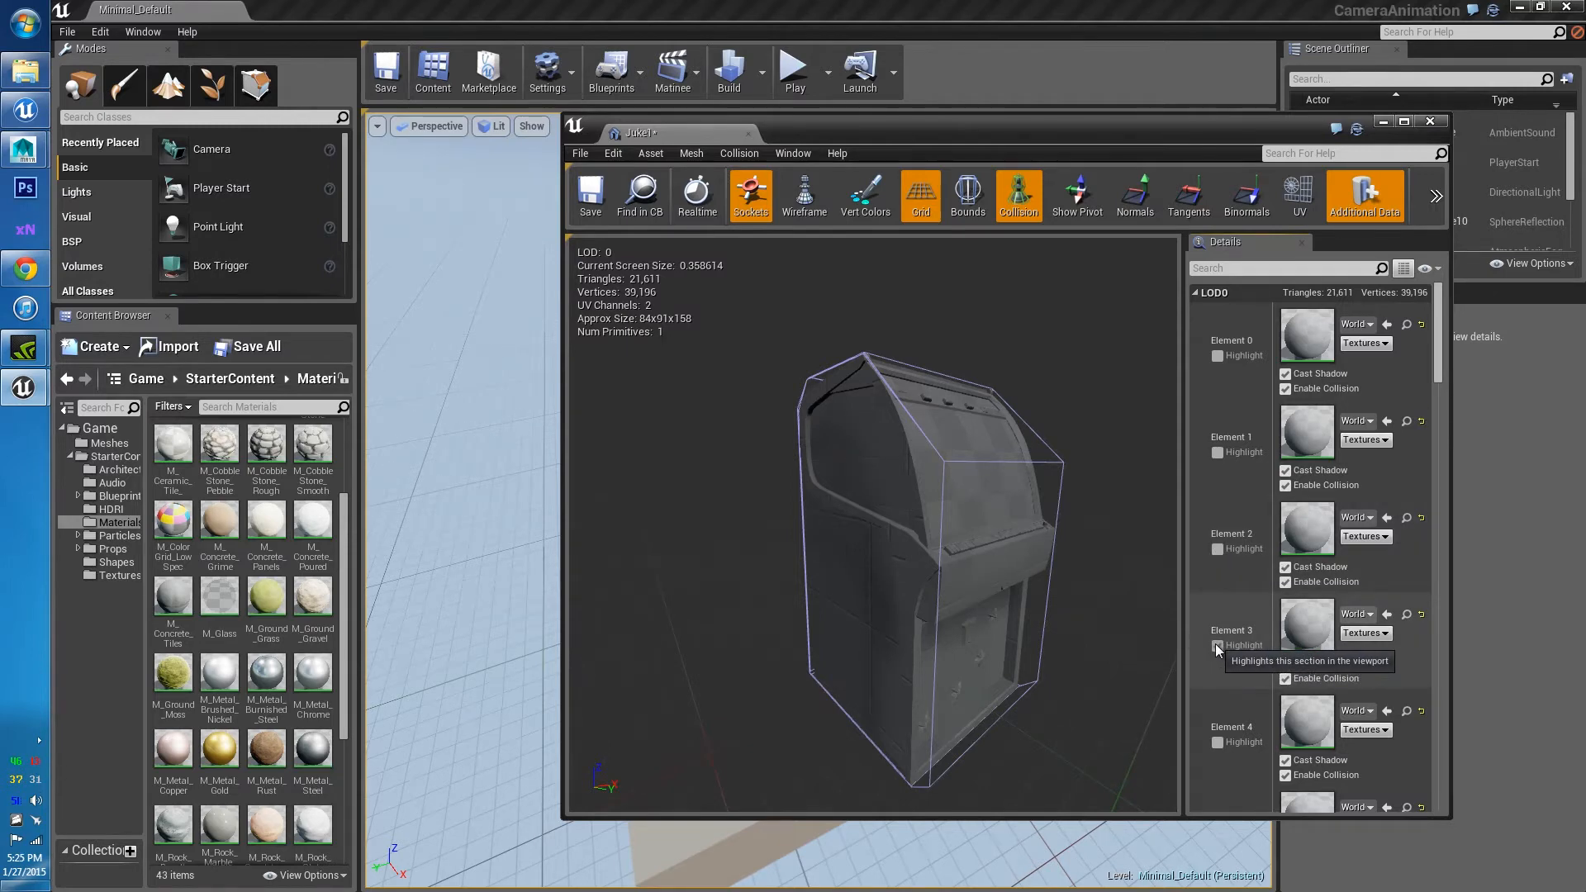
Identify the jukebox section of Element 4 by highlighting it, clear the highlight, and assign M_Metal_Chrome to that element
click(1218, 743)
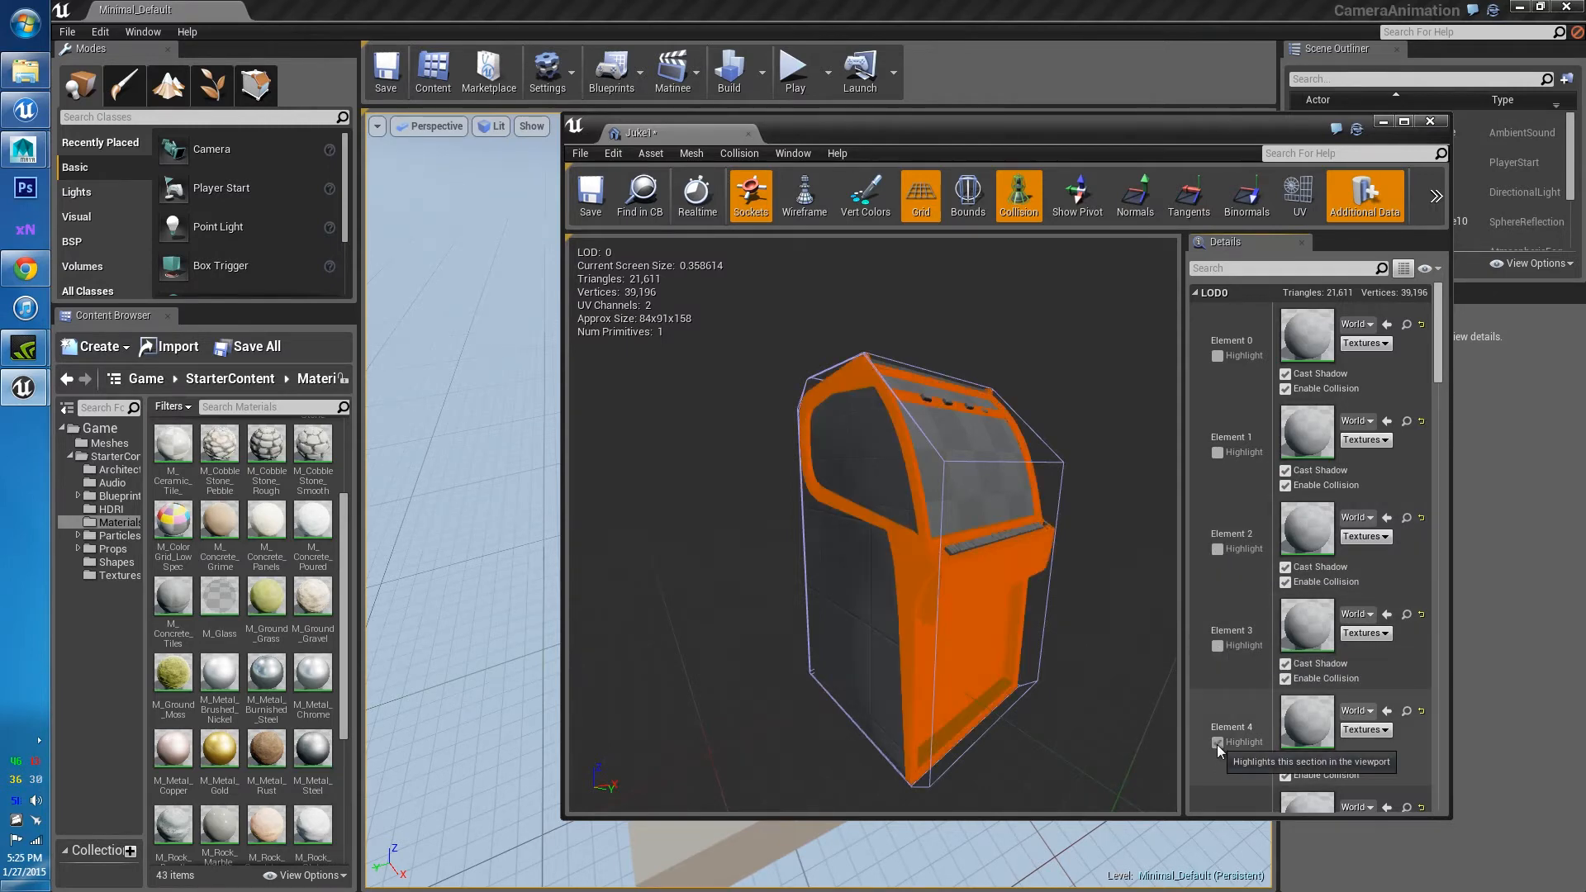
scroll(1230, 449, down, 1)
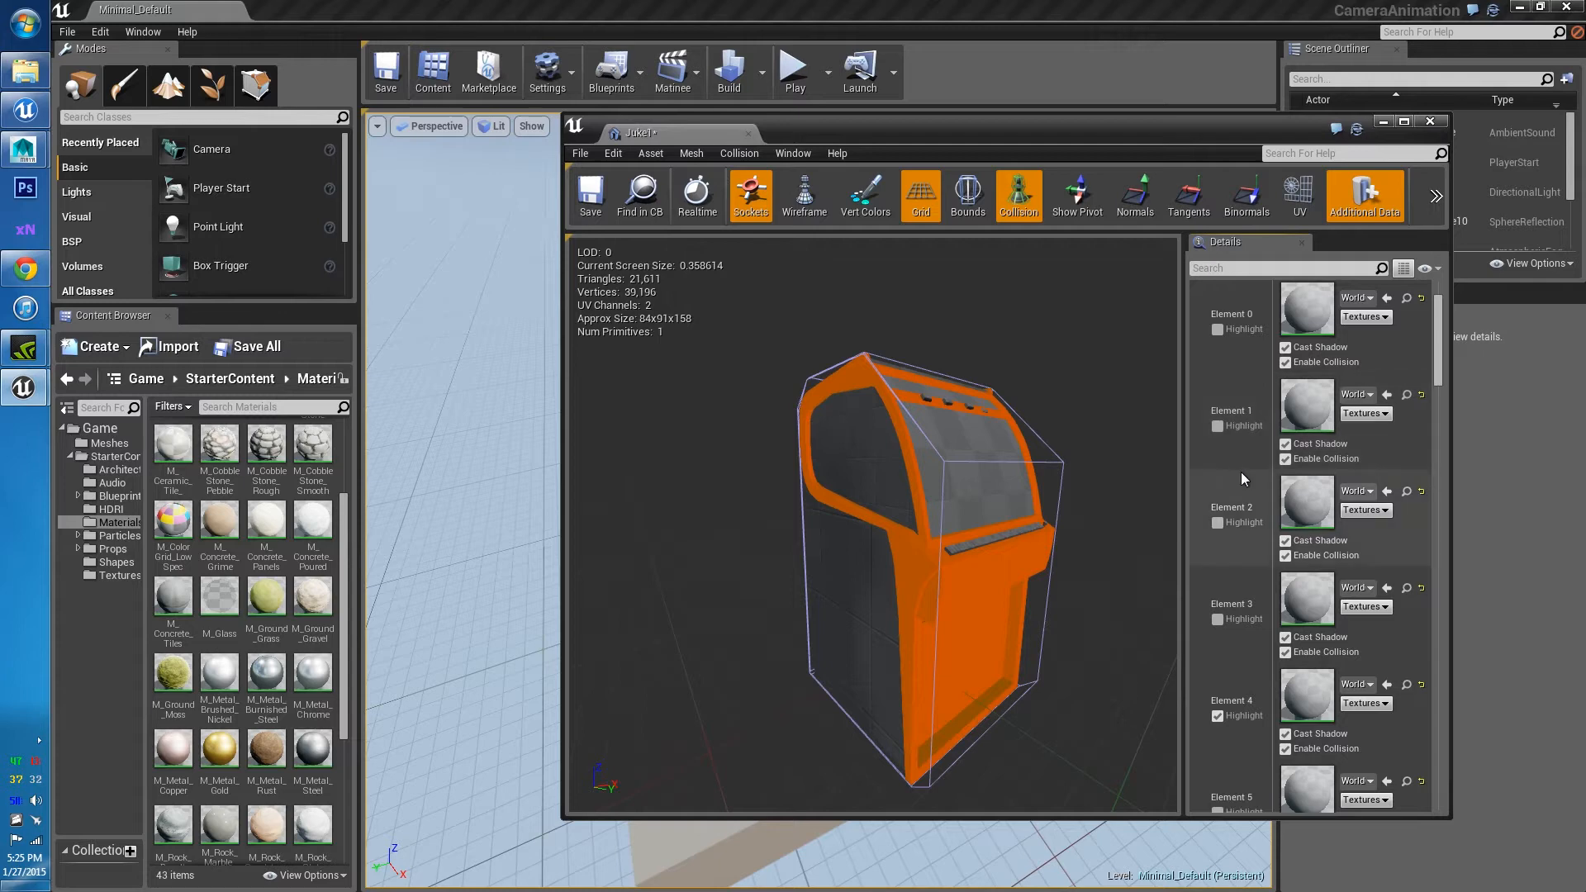
scroll(1248, 537, down, 2)
click(1216, 663)
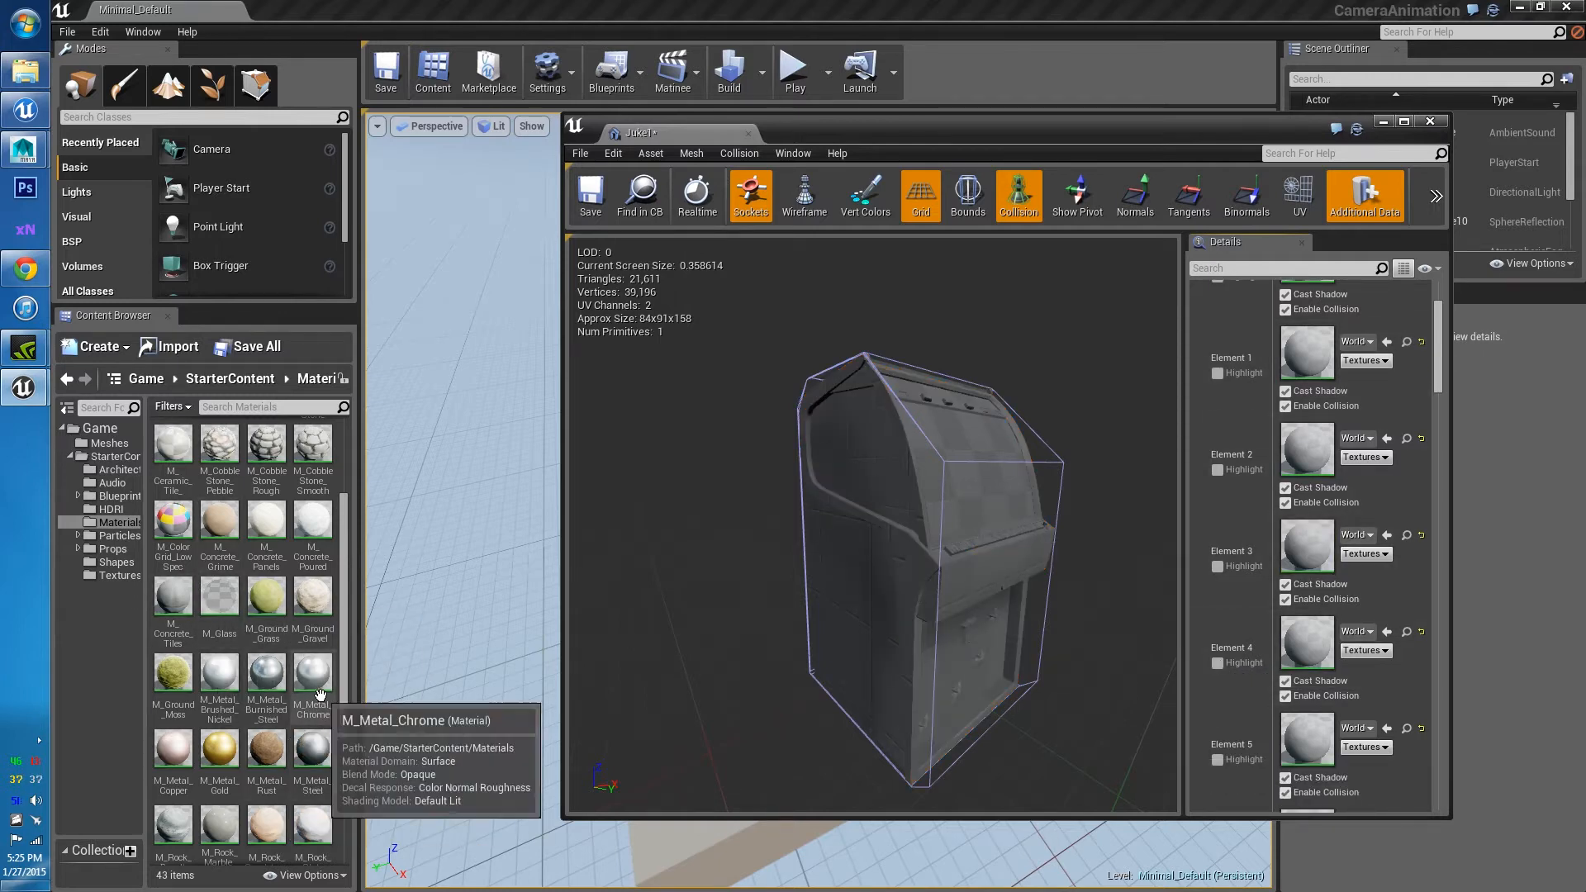
drag(320, 694, 1333, 638)
mouse_move(1135, 544)
right_down()
mouse_move(1016, 550)
mouse_move(1165, 542)
right_up()
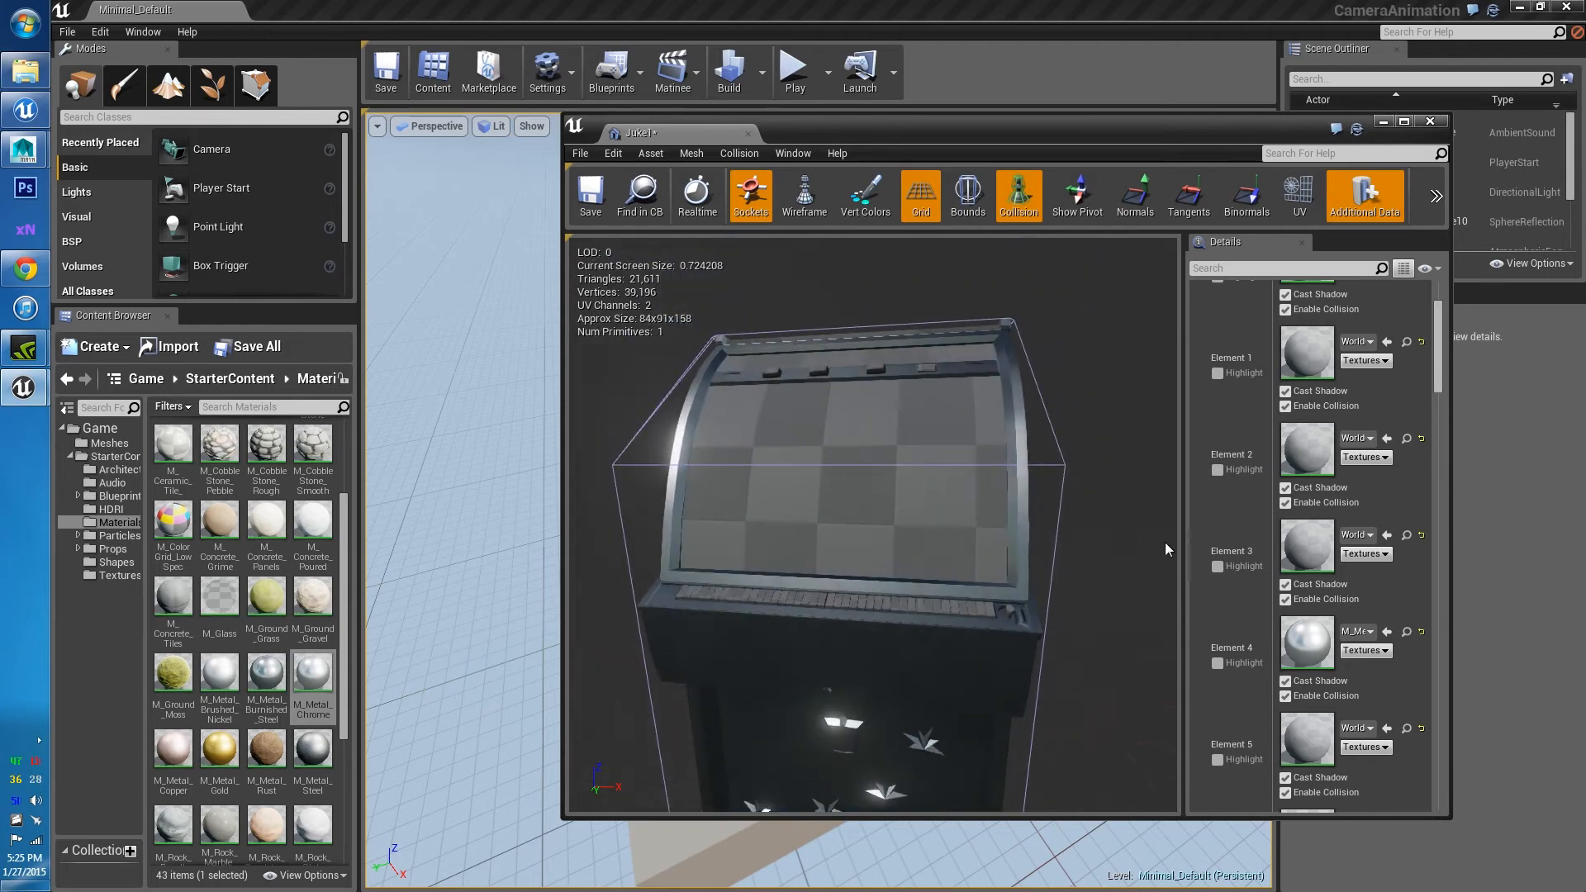
Identify the jukebox section of Element 6 by highlighting it, assign M_Glass to that element, and clear the highlight
scroll(1249, 454, up, 3)
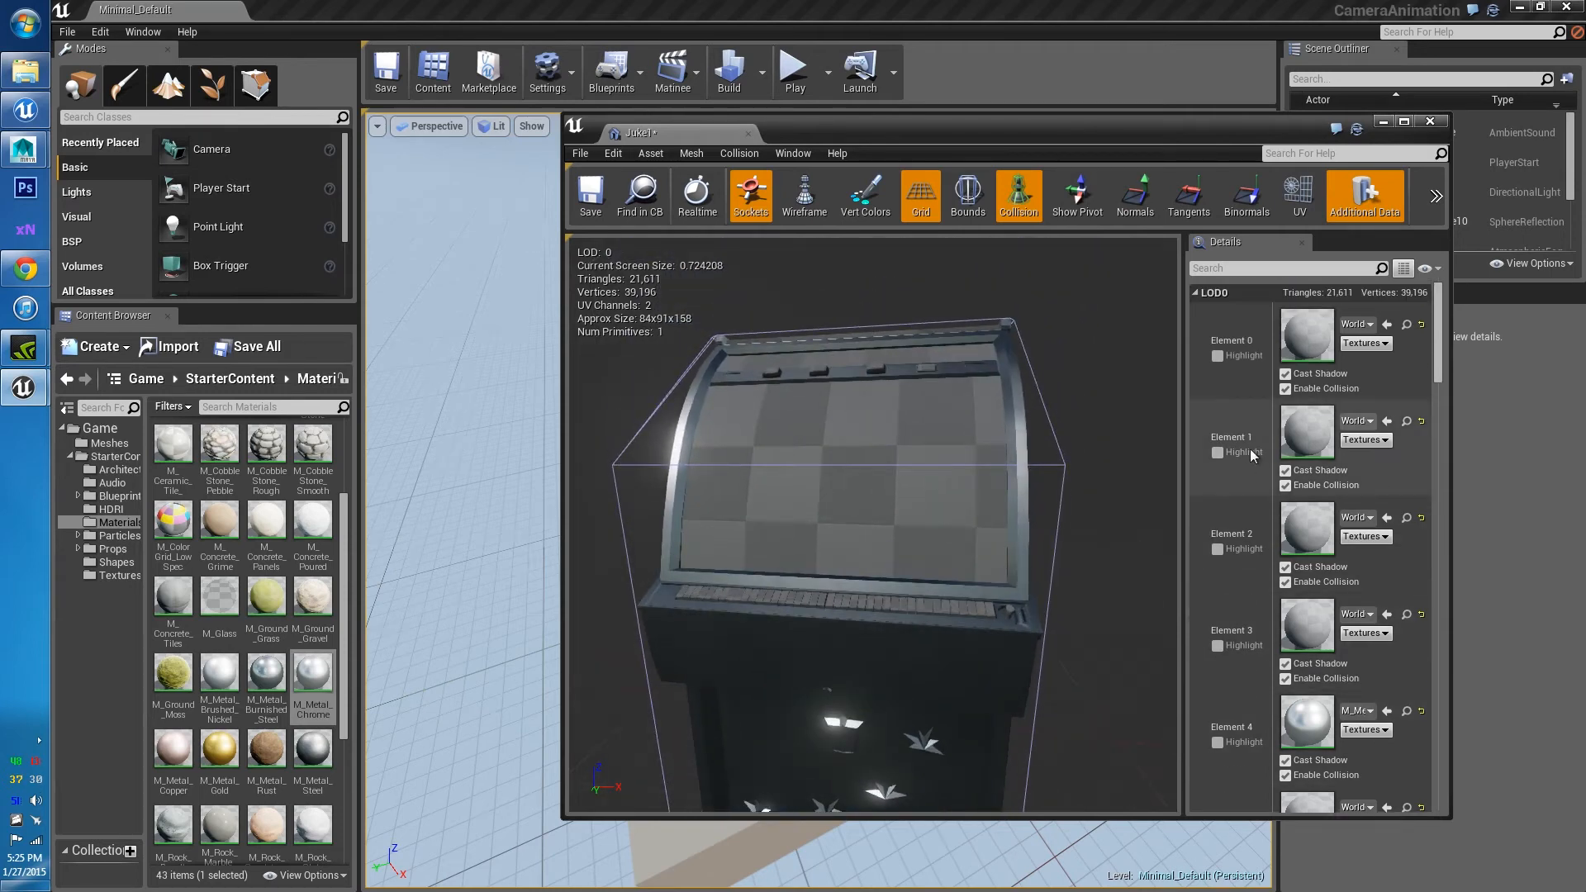
scroll(1228, 496, down, 3)
scroll(1229, 510, down, 5)
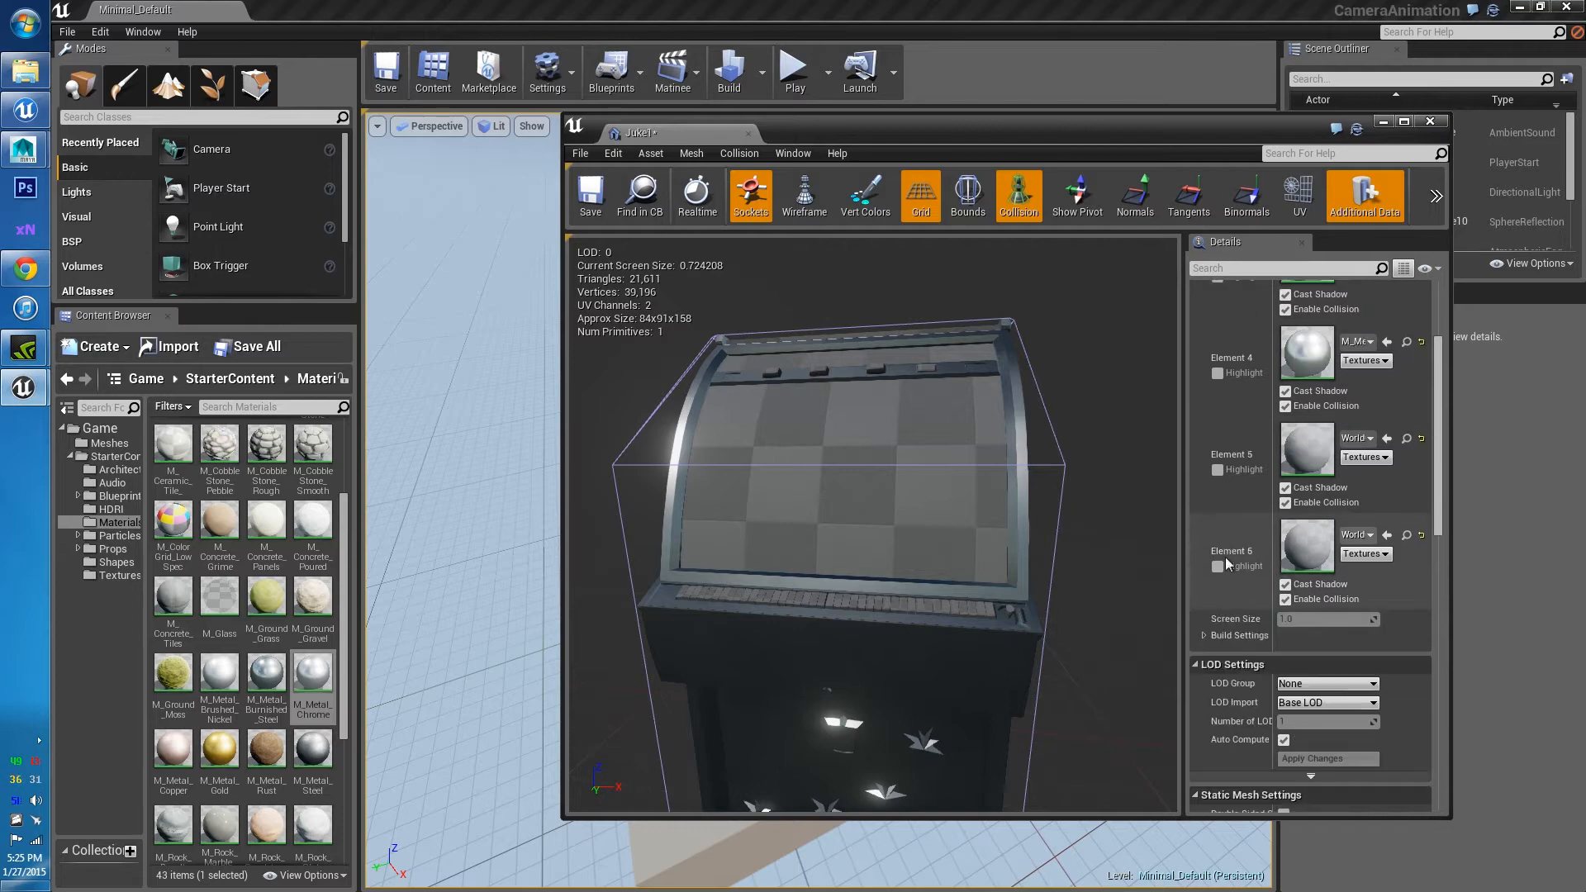
click(1219, 572)
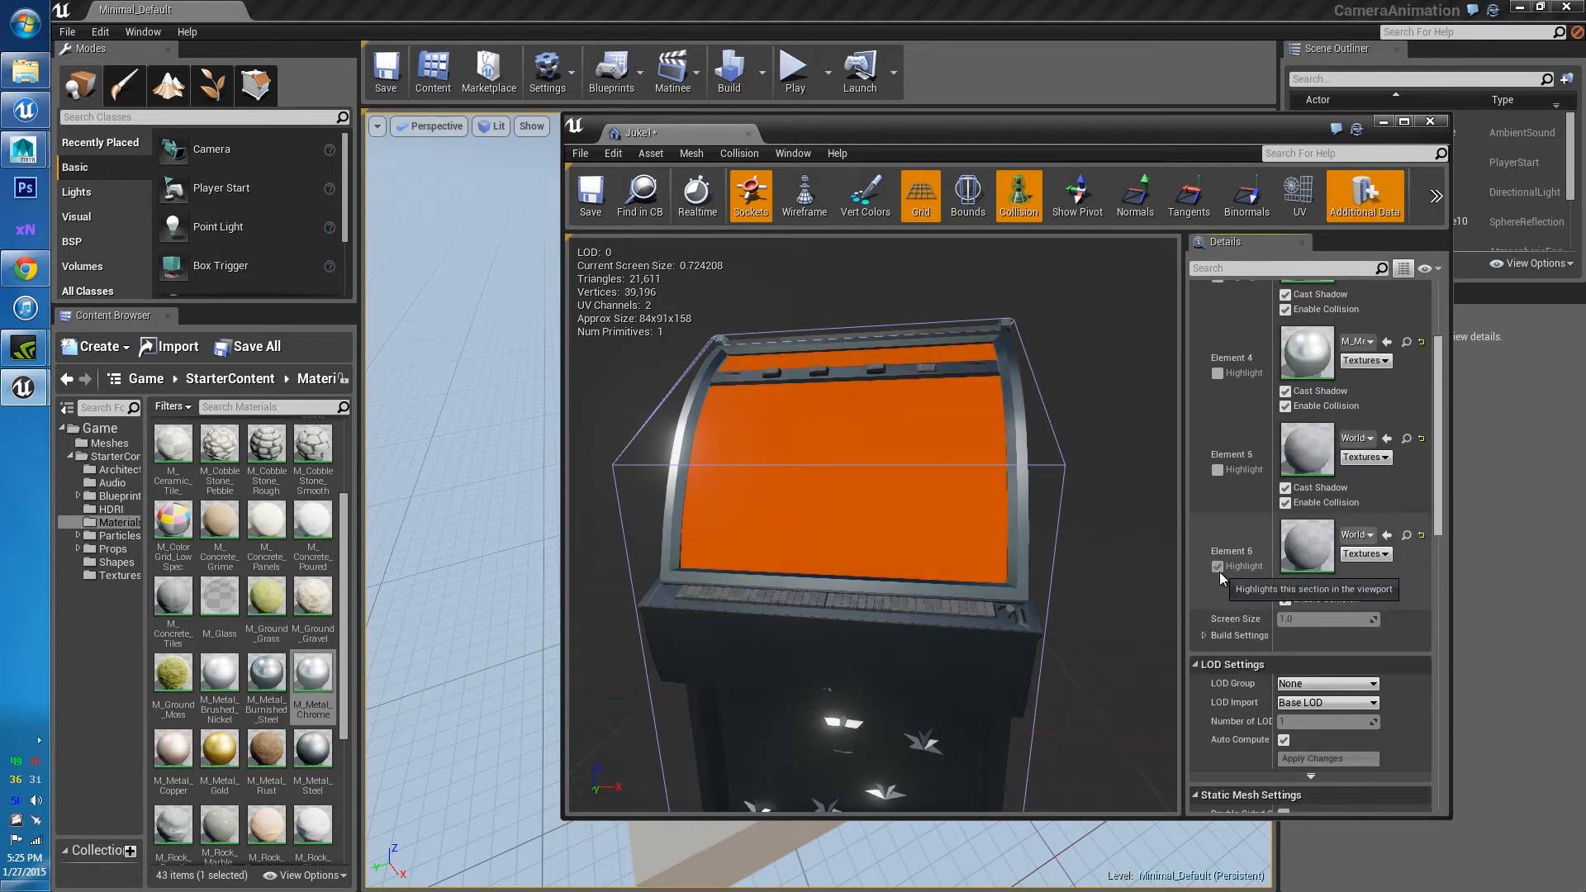
right_drag(949, 590, 875, 584)
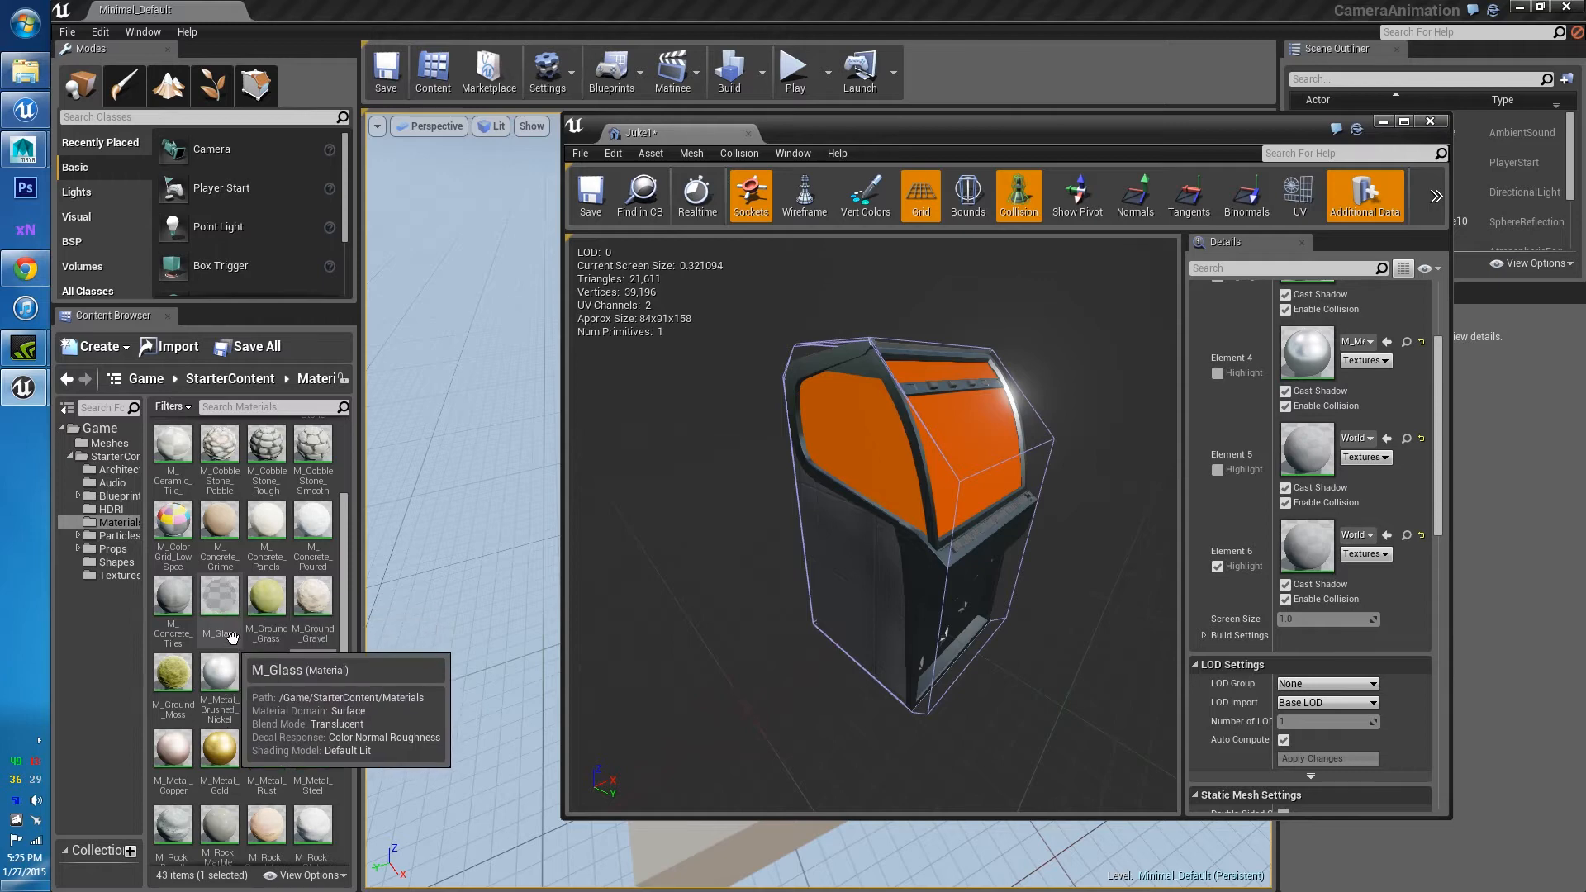
drag(220, 603, 1322, 547)
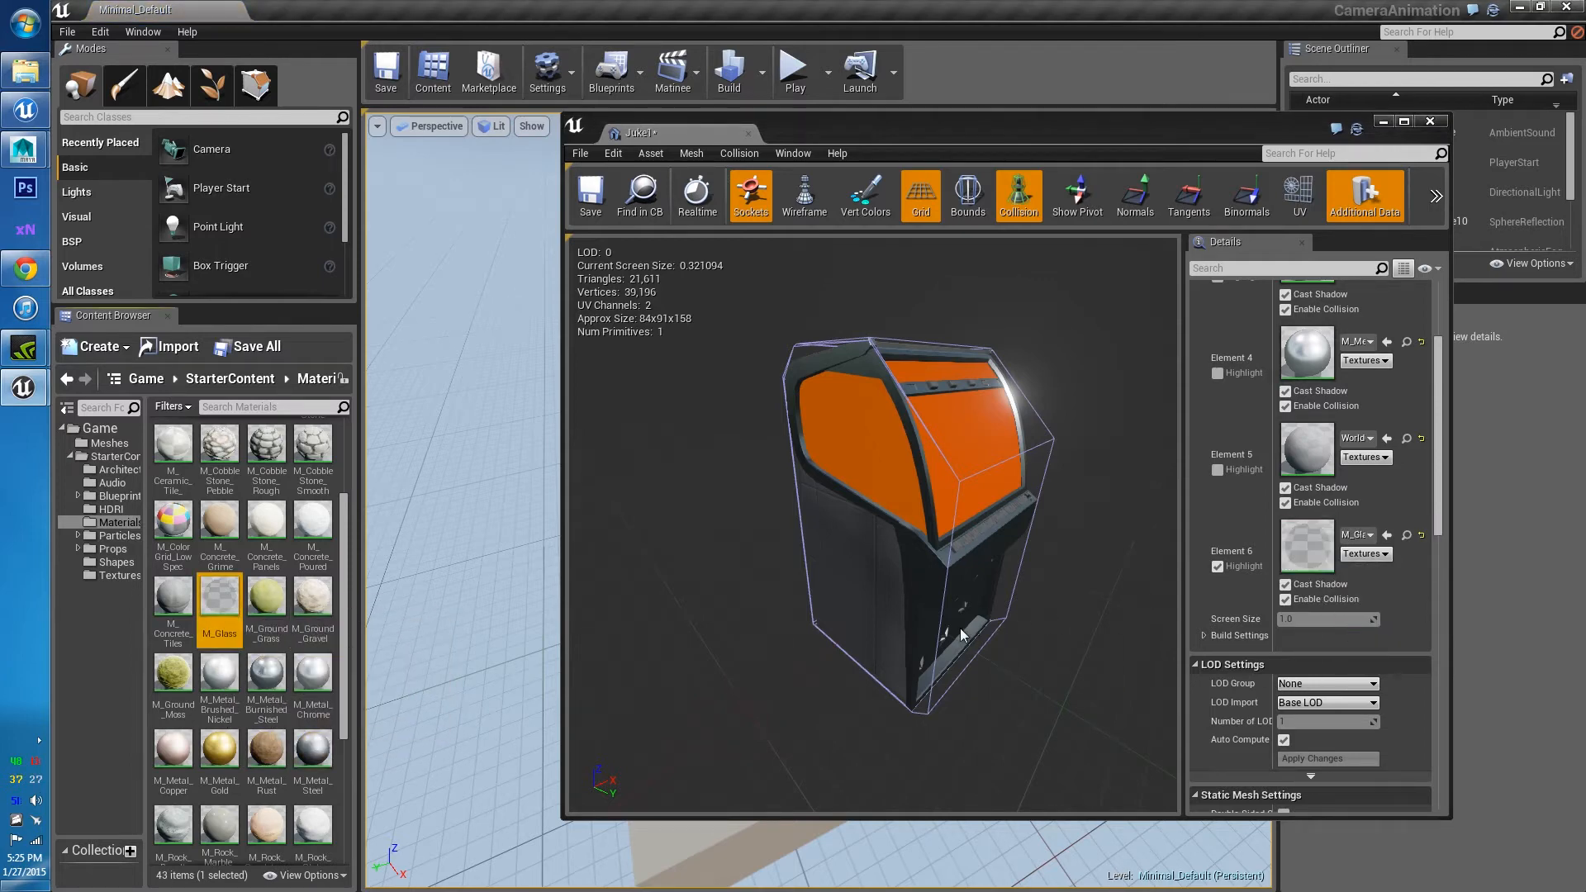
click(1218, 567)
Highlight Element 5 to identify its section, assign M_Wood_Pine to it, and clear the highlight
right_drag(1096, 617, 1097, 616)
click(1221, 474)
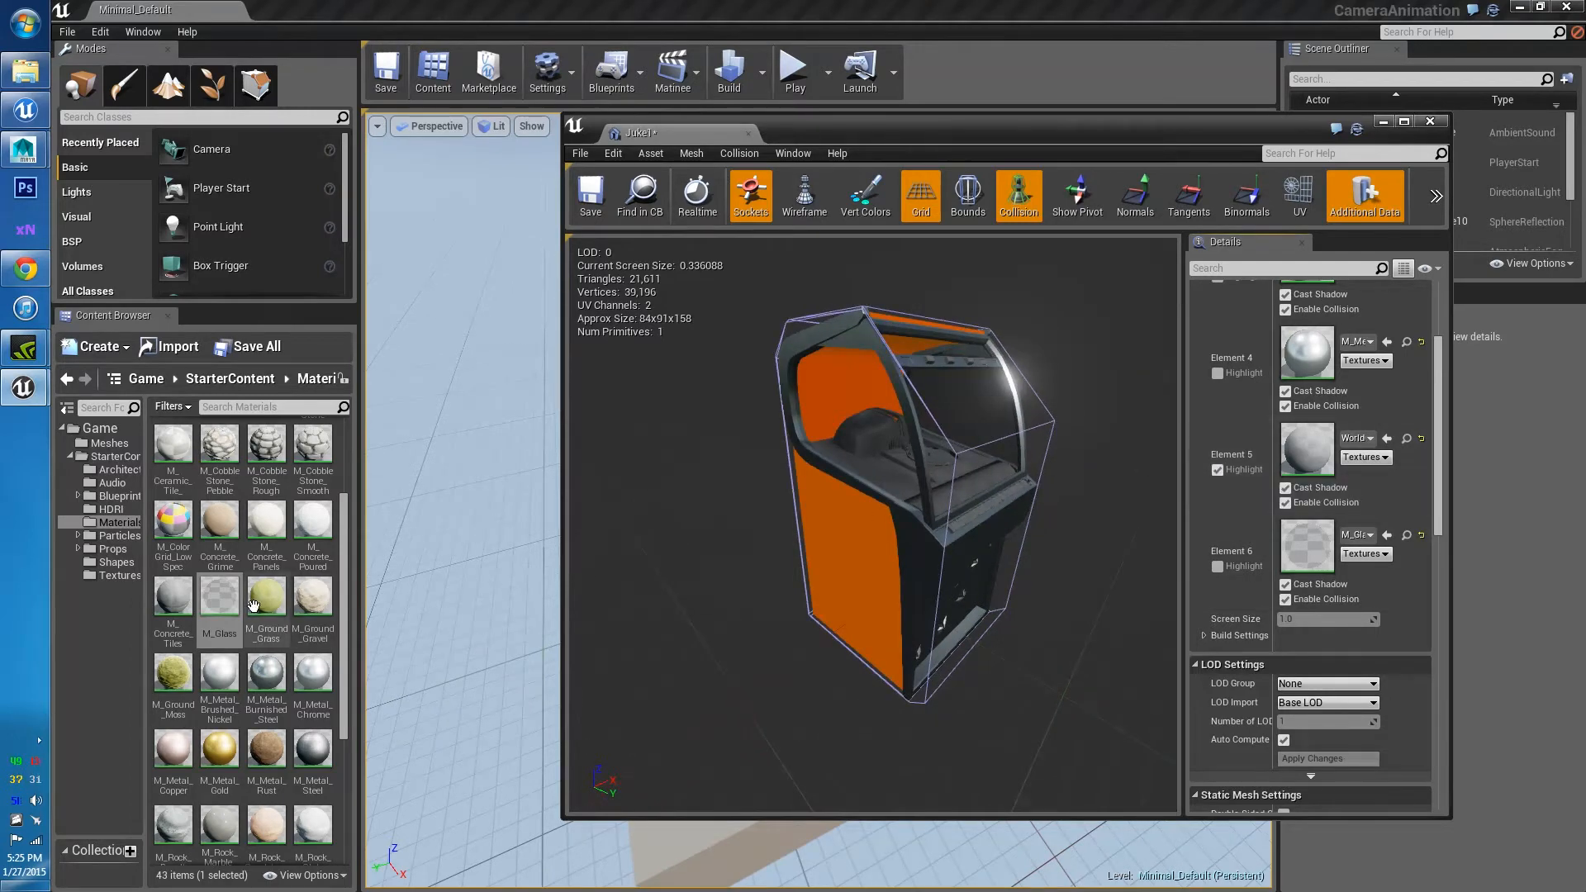
scroll(254, 606, down, 5)
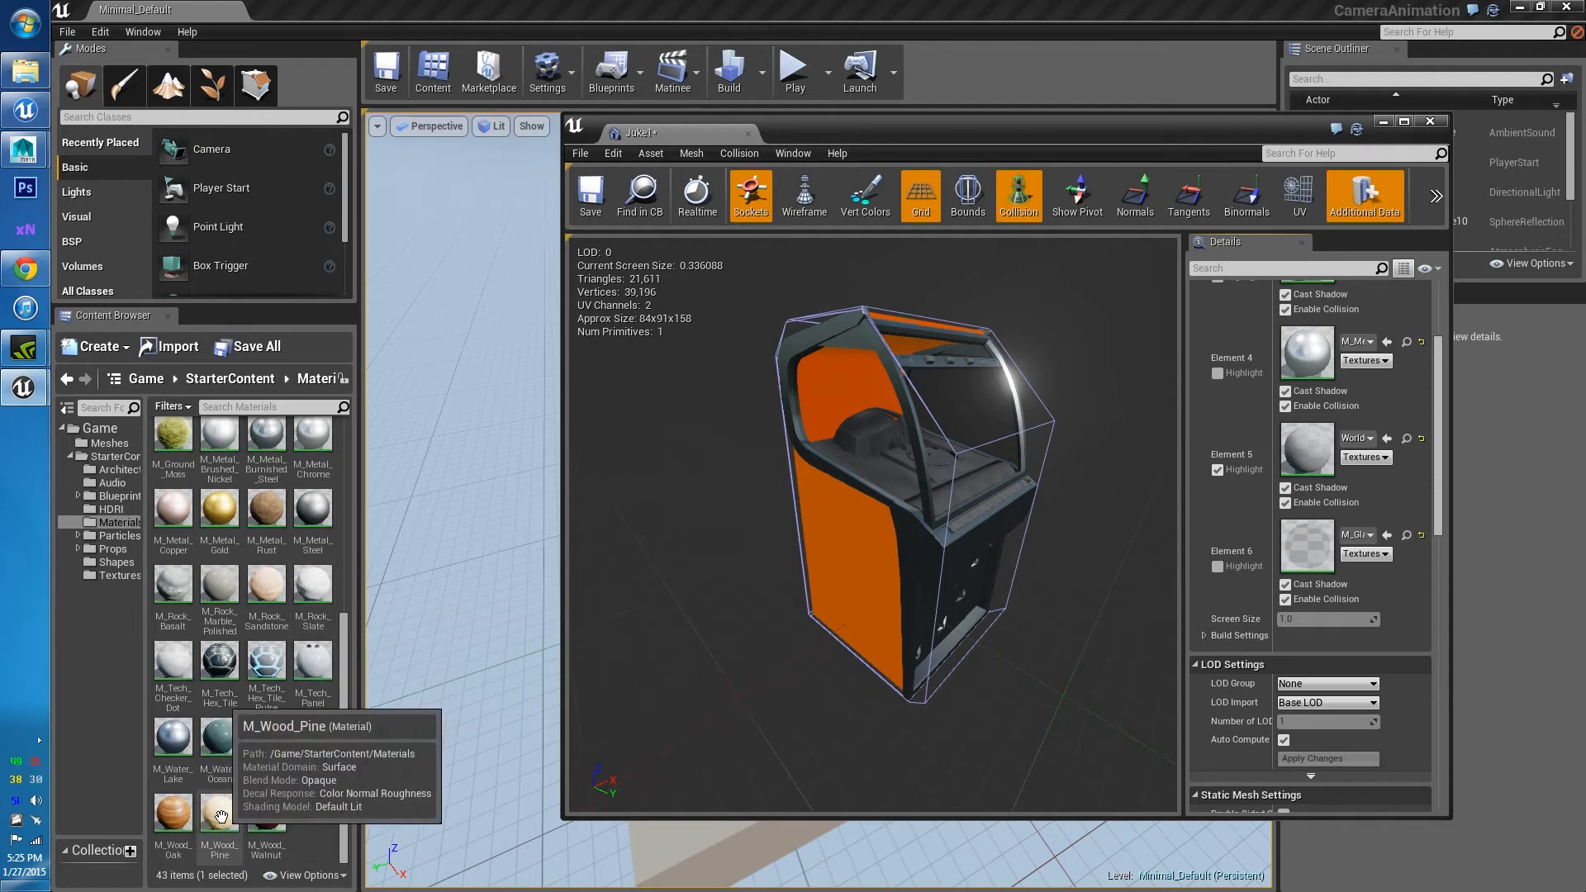
drag(221, 817, 1302, 441)
click(1219, 470)
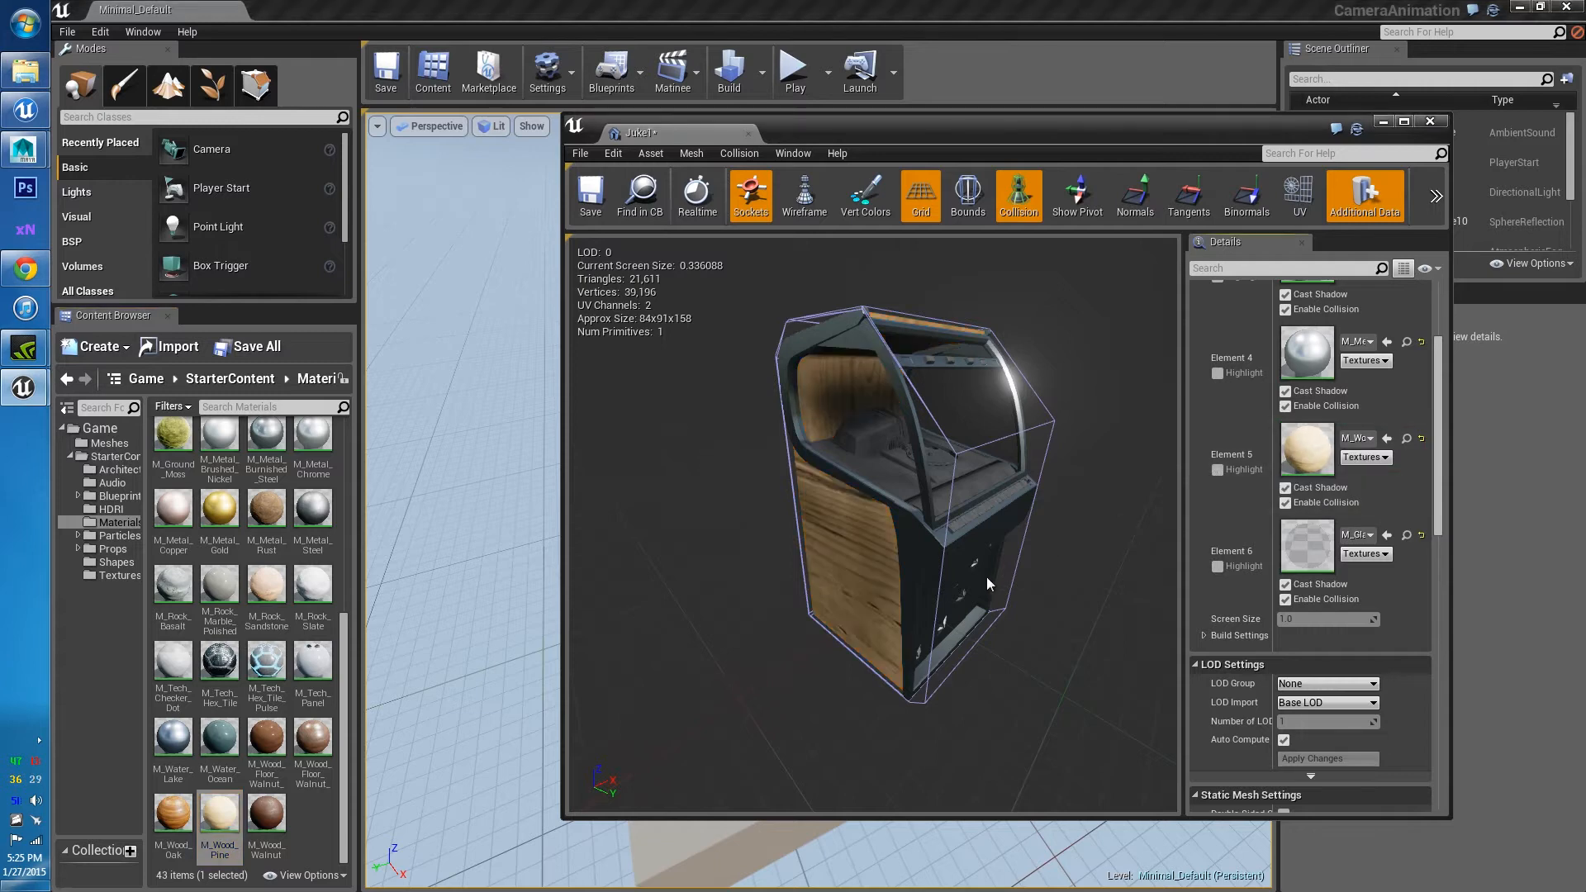
Highlight Element 3 inside the jukebox cabinet, assign M_Wood_Oak to it, and clear the highlight
middle_drag(983, 579, 875, 624)
right_drag(876, 545, 966, 558)
scroll(1312, 496, up, 1)
scroll(1311, 496, up, 2)
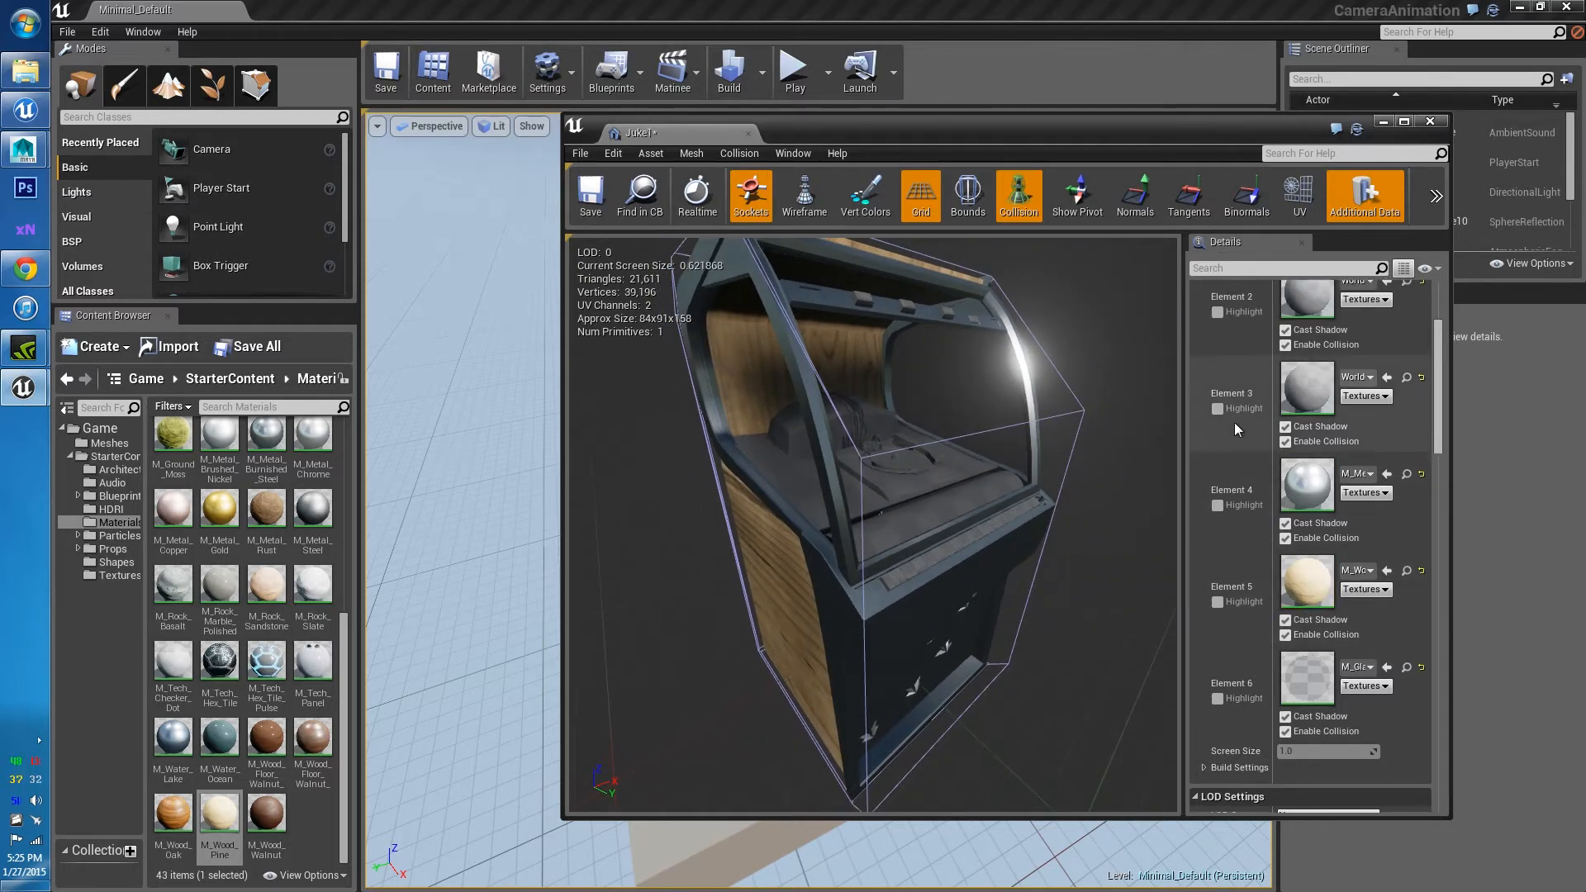
click(1218, 410)
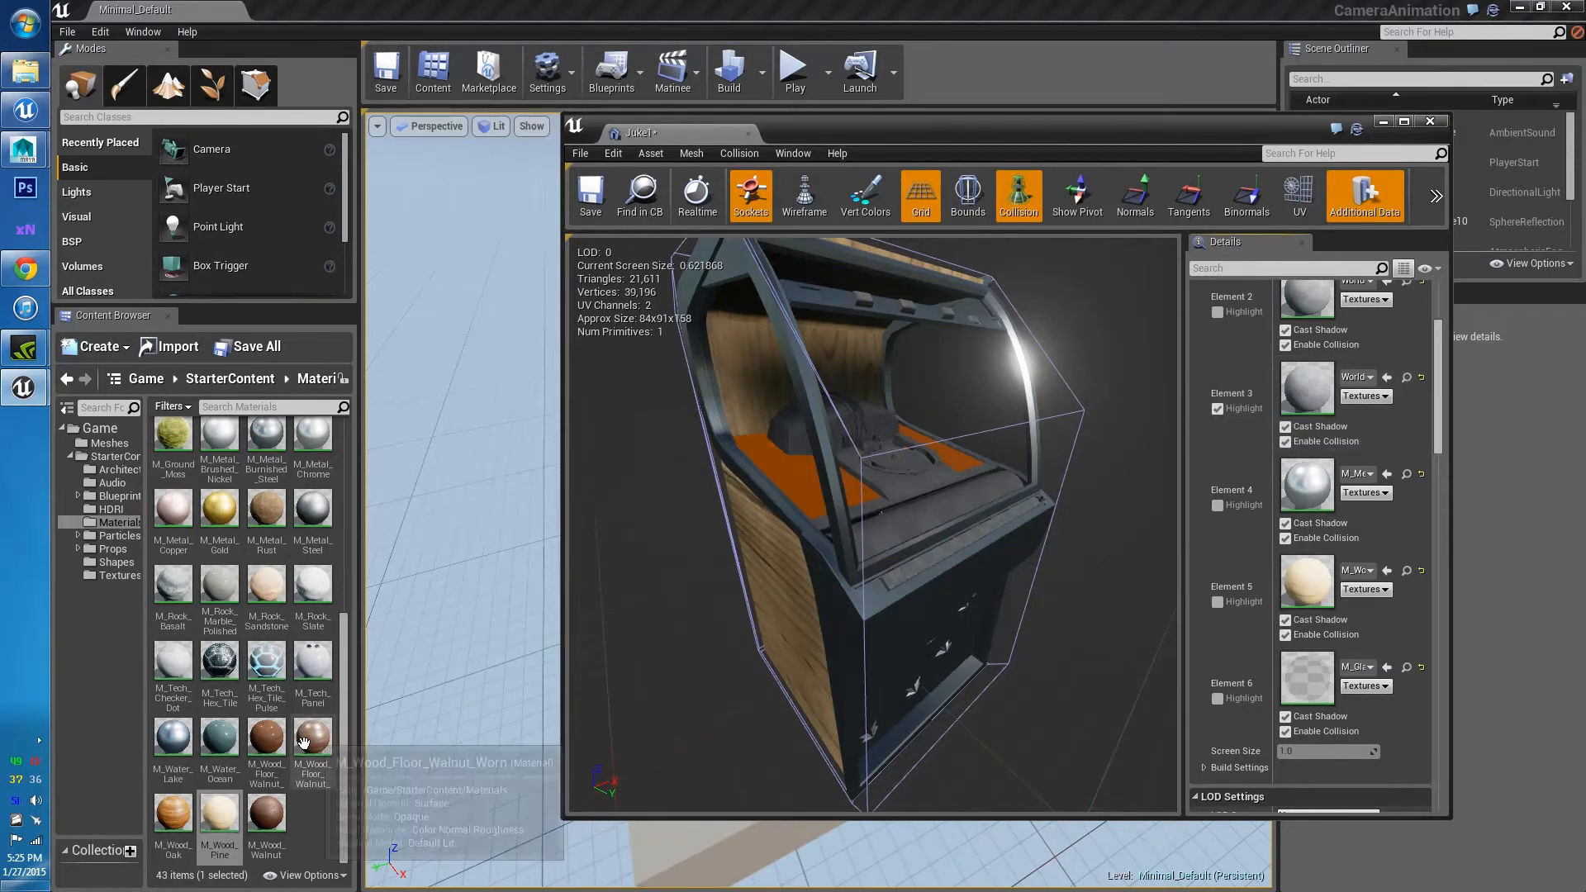
drag(173, 814, 1307, 388)
click(1218, 410)
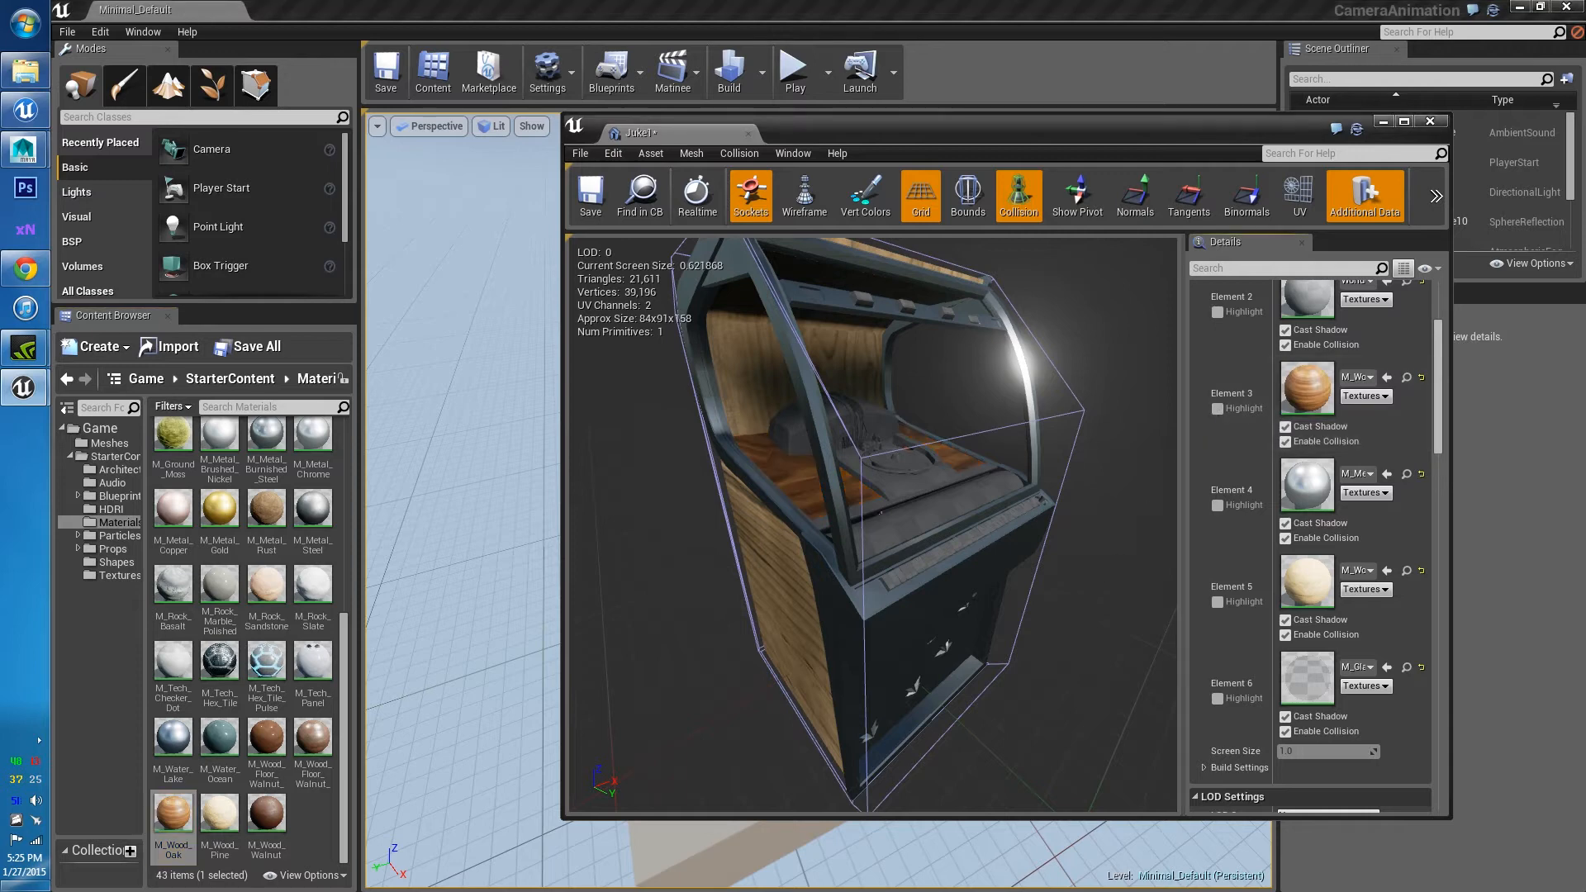
Inspect the turntable area inside the cabinet and highlight Element 2 to identify its section
right_drag(1061, 606, 937, 630)
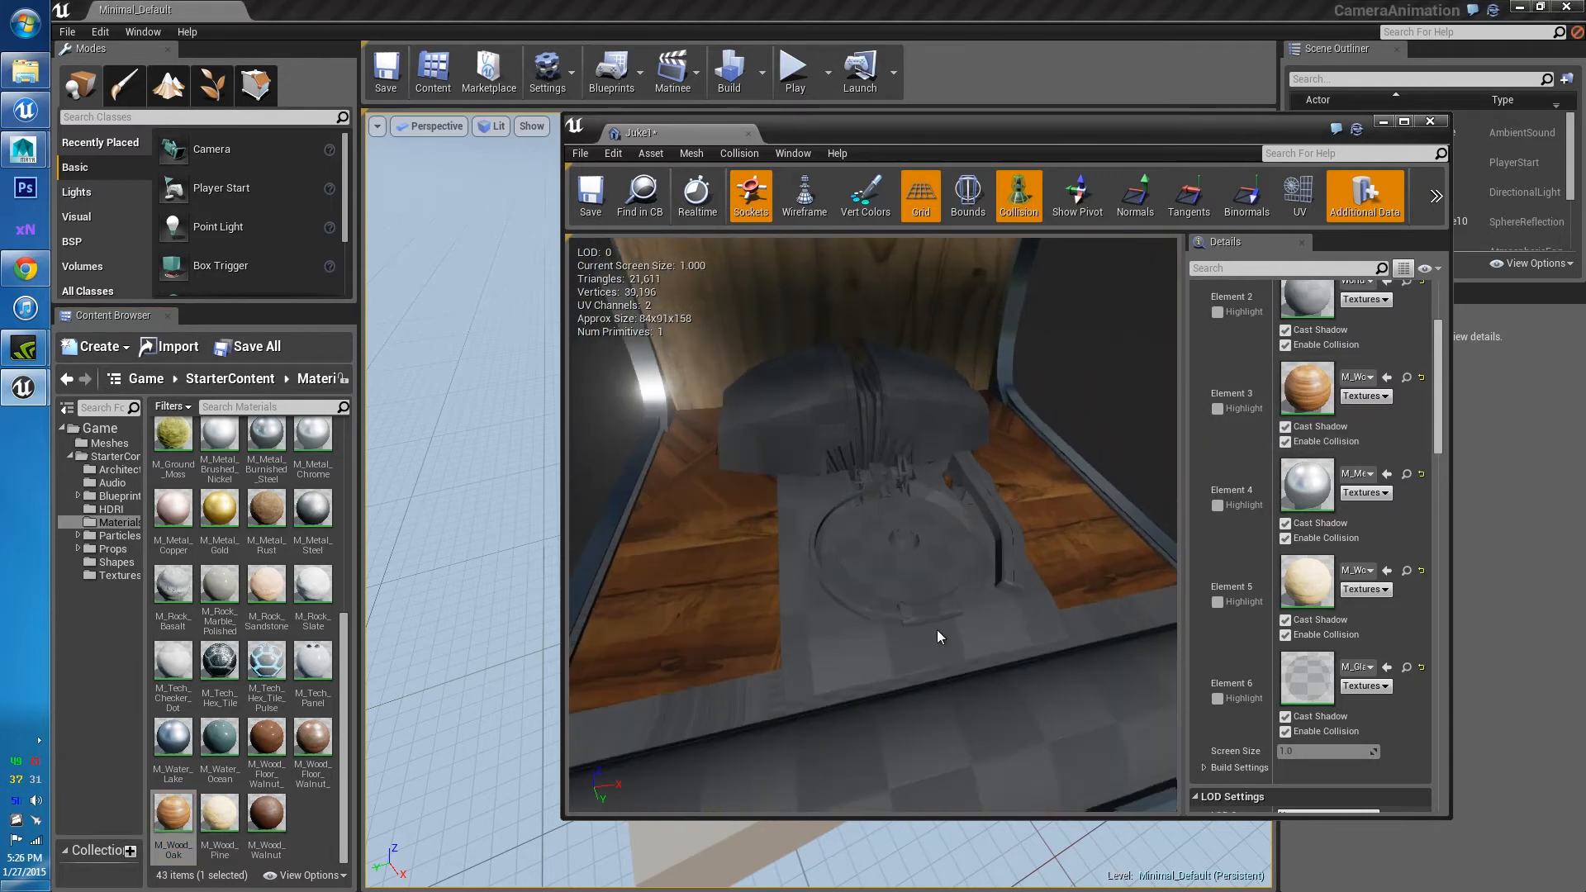
drag(756, 591, 761, 644)
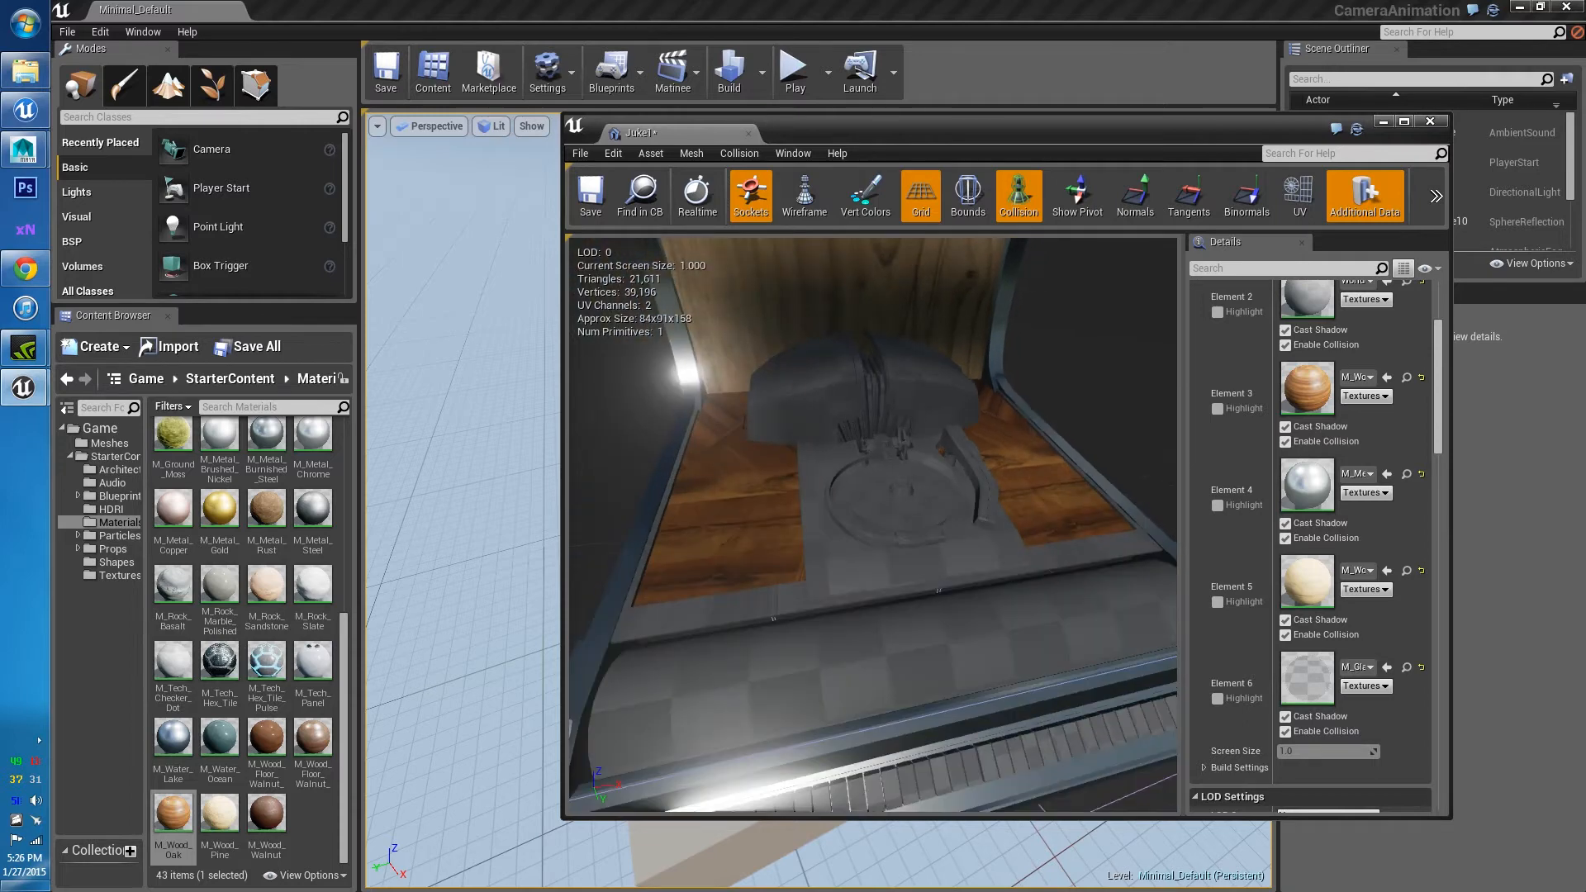
right_drag(830, 565, 1058, 571)
right_drag(875, 559, 934, 521)
scroll(1405, 452, up, 5)
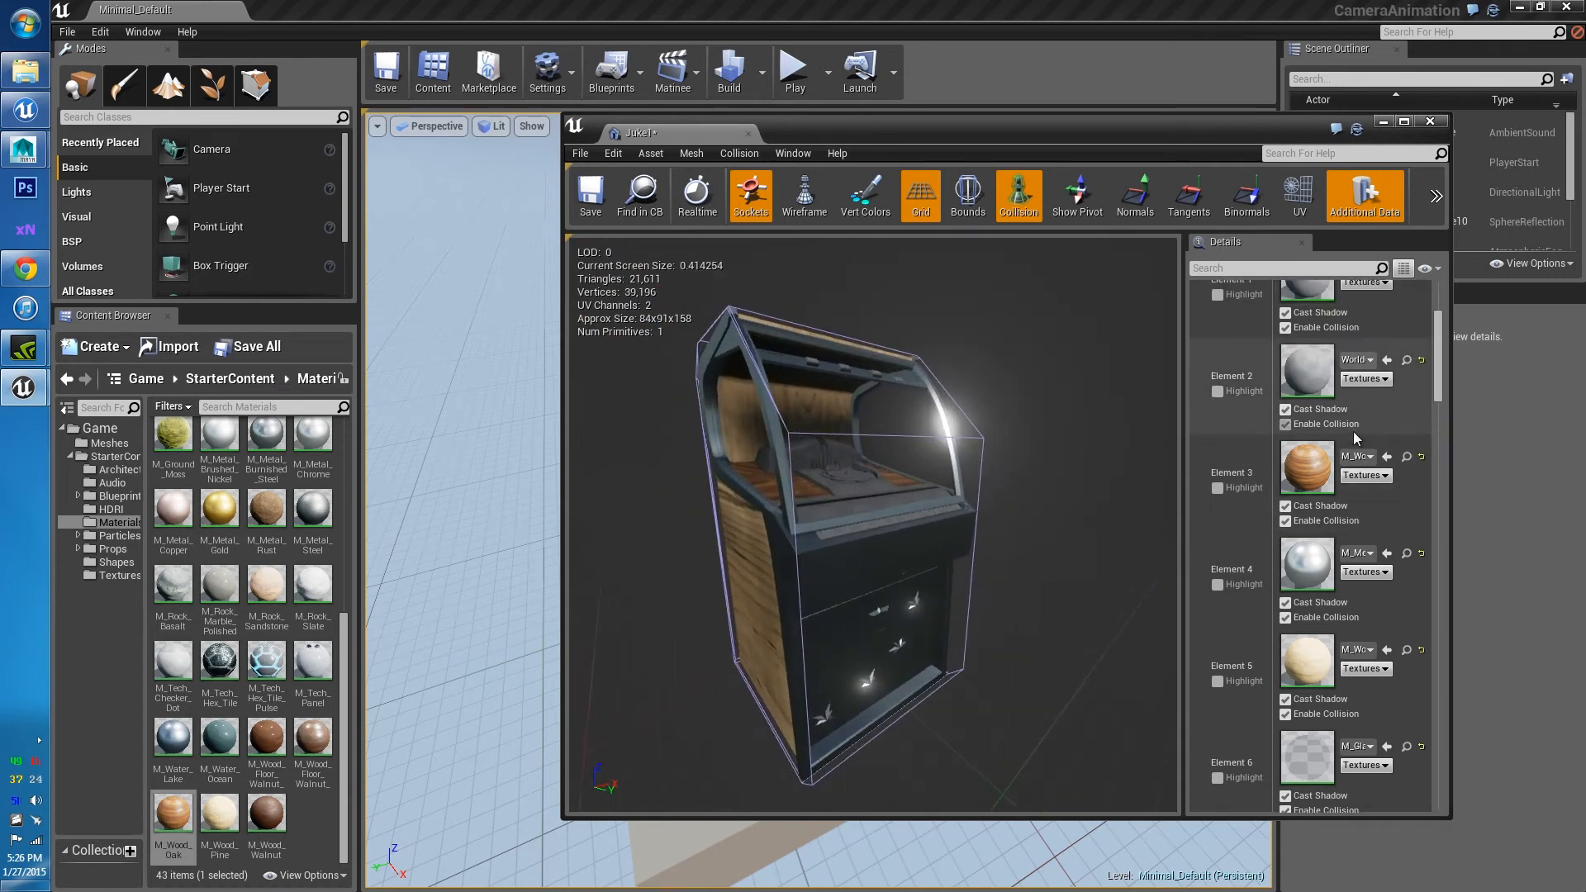
click(1216, 445)
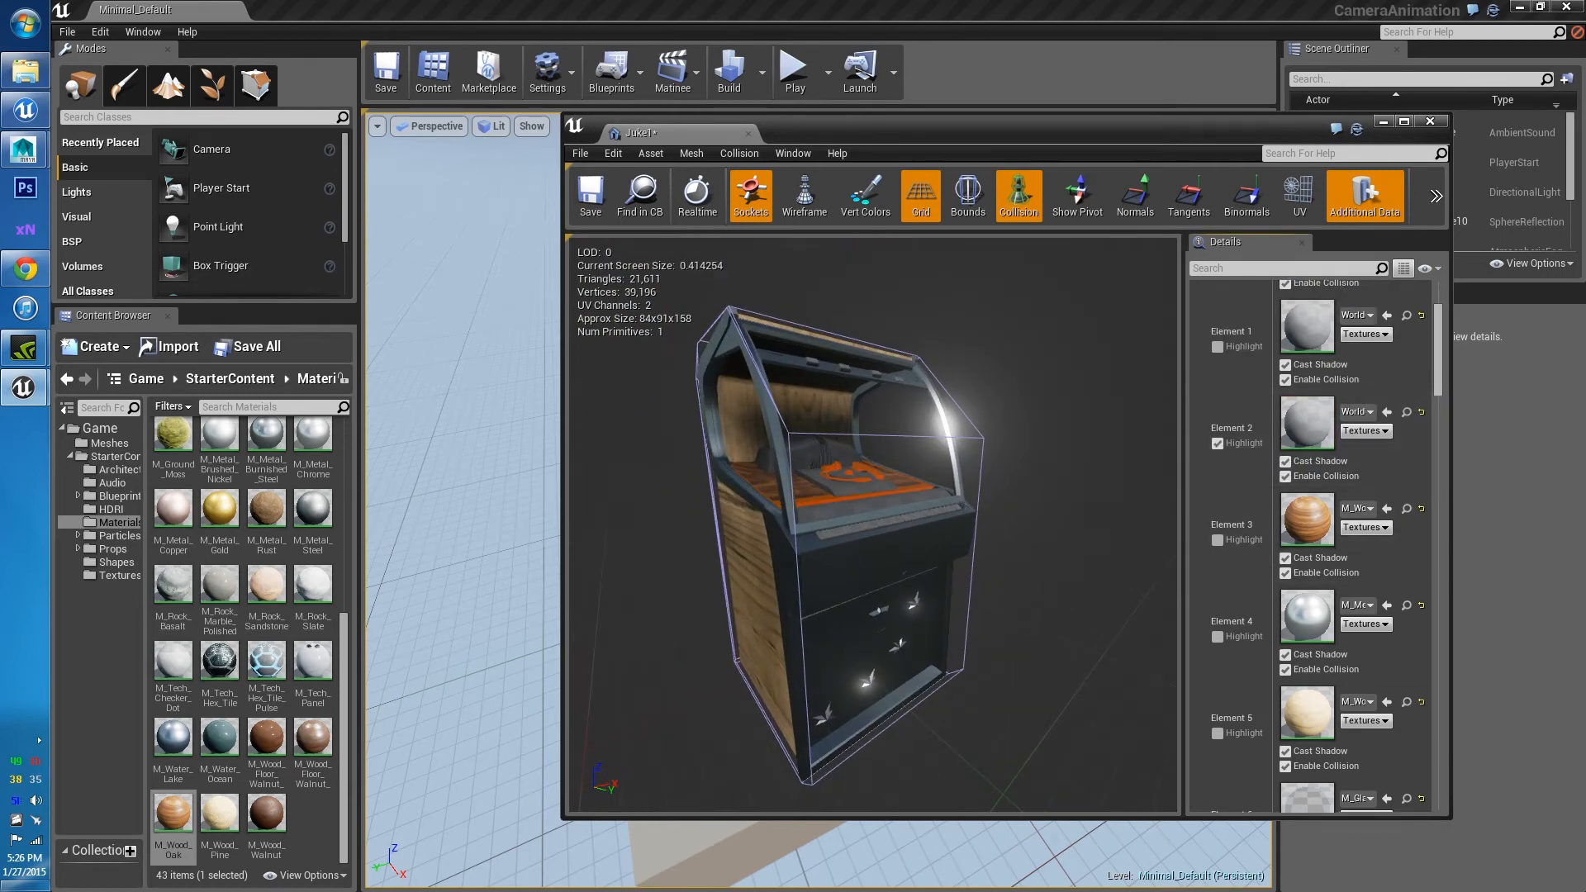
right_drag(934, 520, 959, 529)
scroll(303, 602, up, 3)
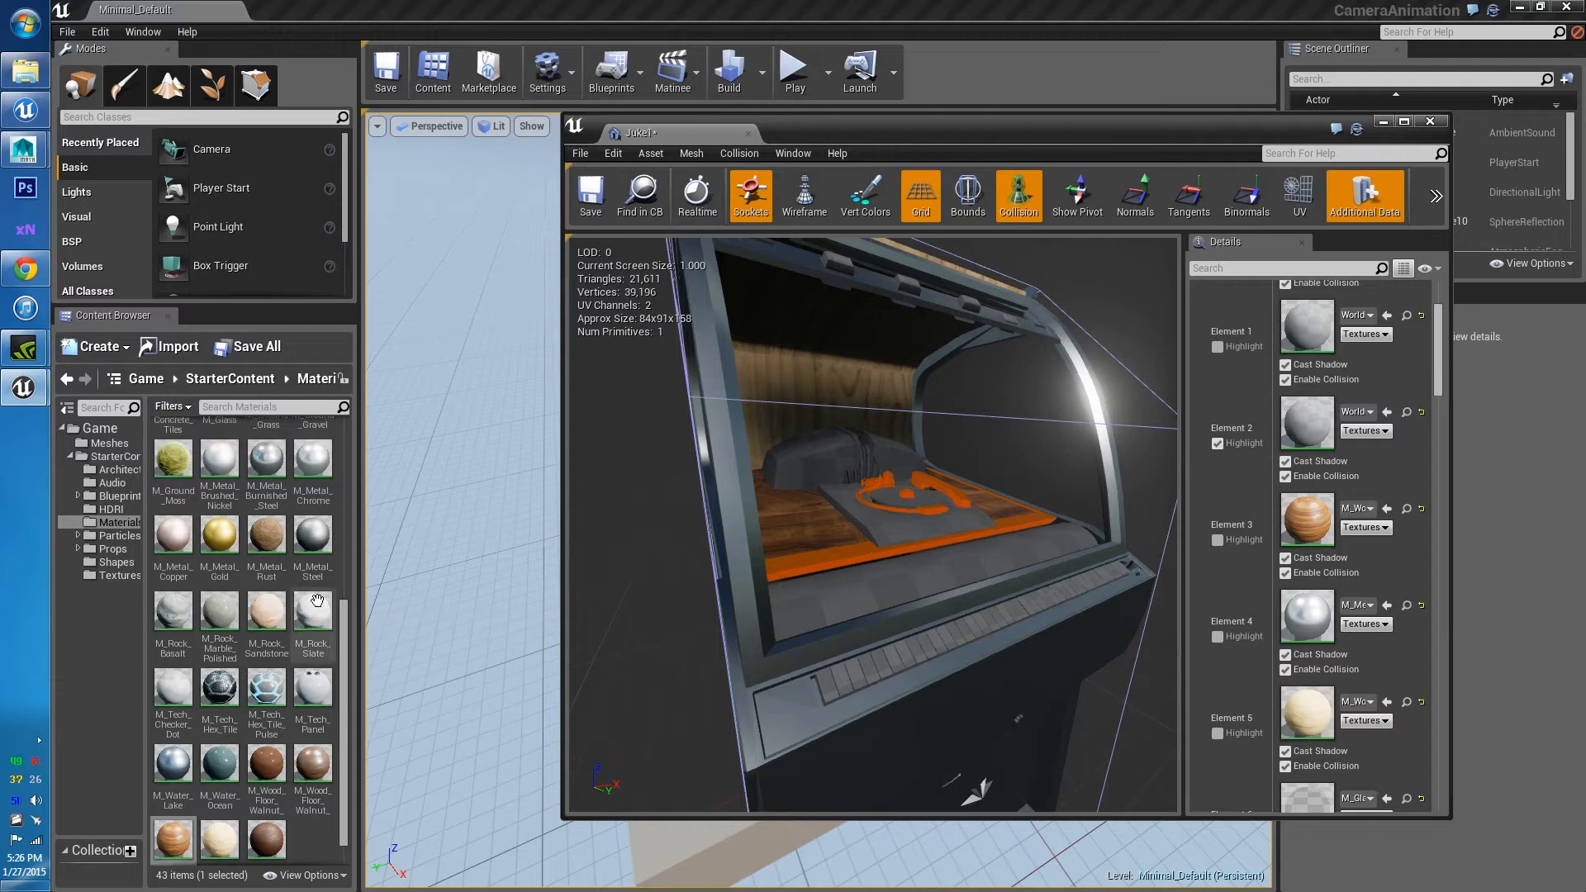
Assign M_Metal_Brushed_Nickel to Element 2 and clear that element's highlight
scroll(302, 602, up, 2)
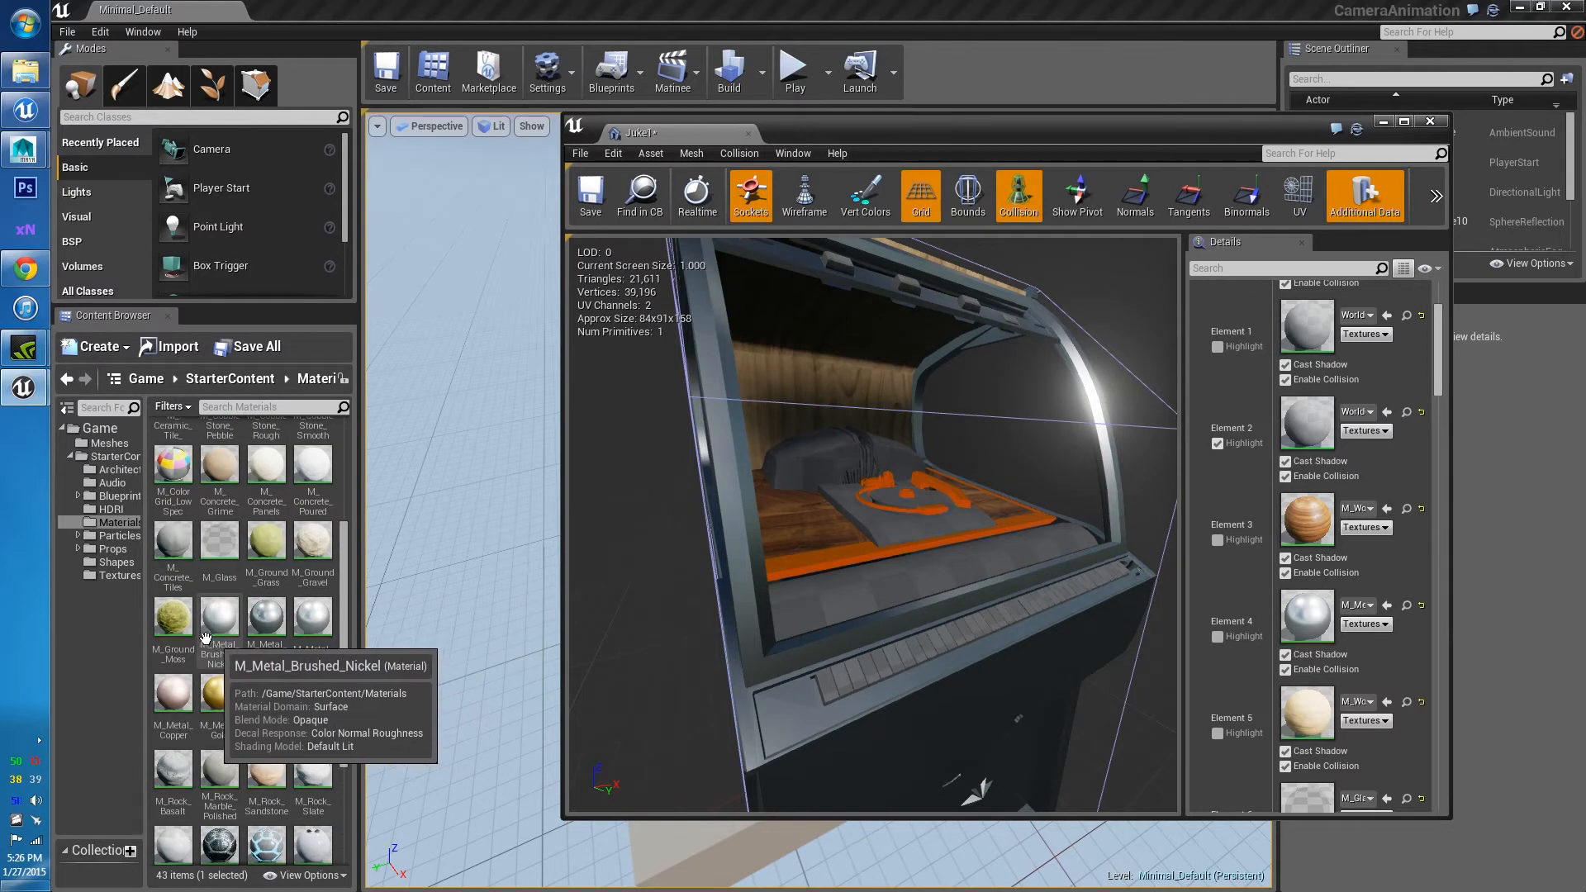
right_click(213, 636)
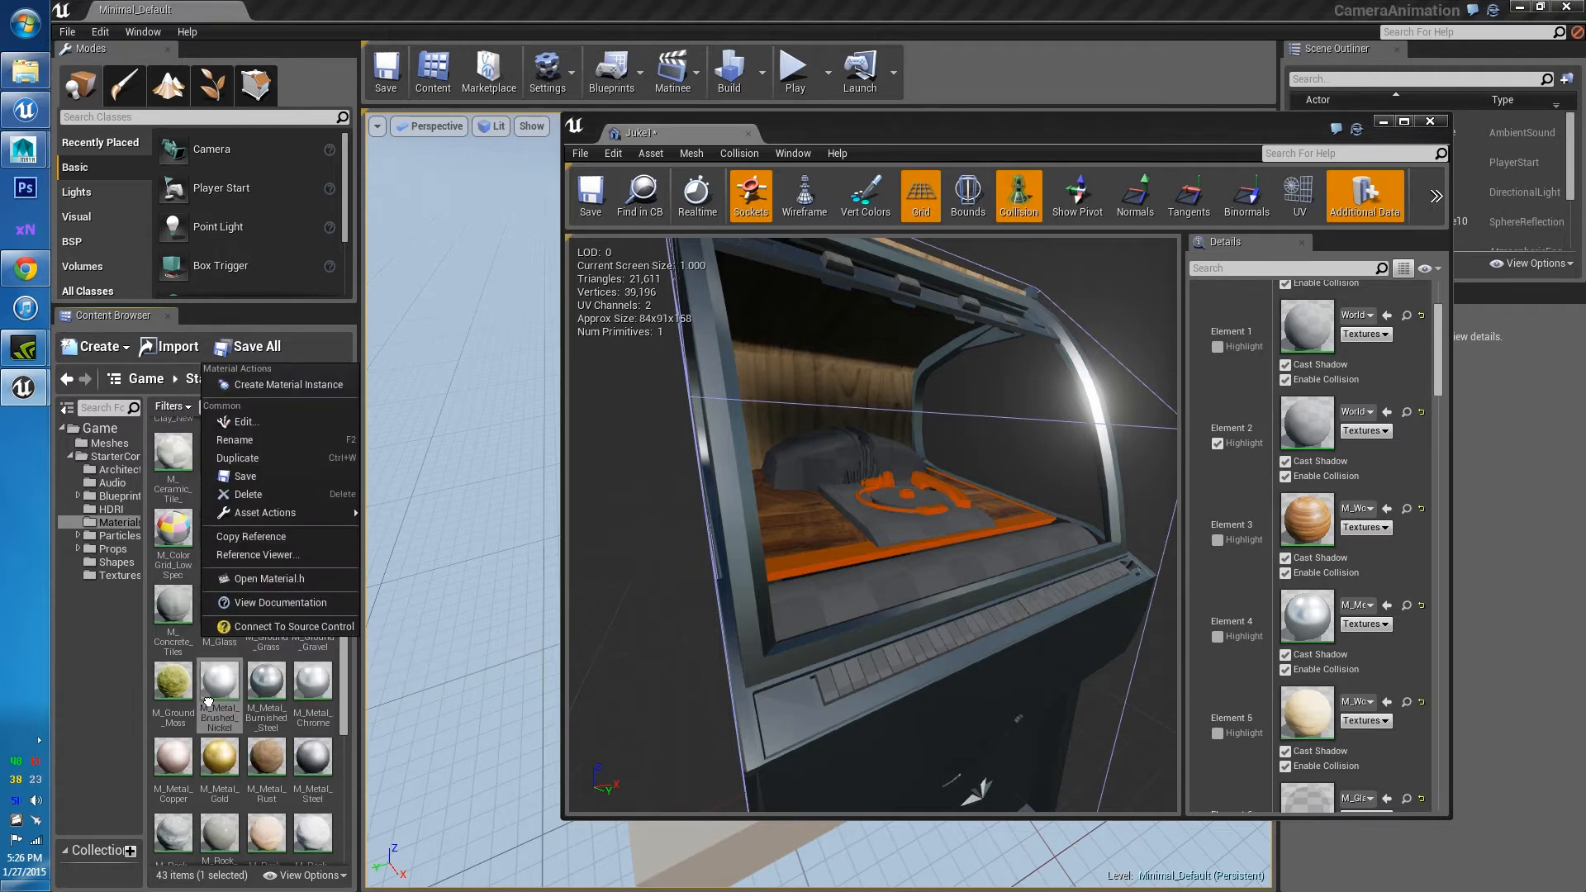
scroll(217, 661, up, 2)
right_click(223, 699)
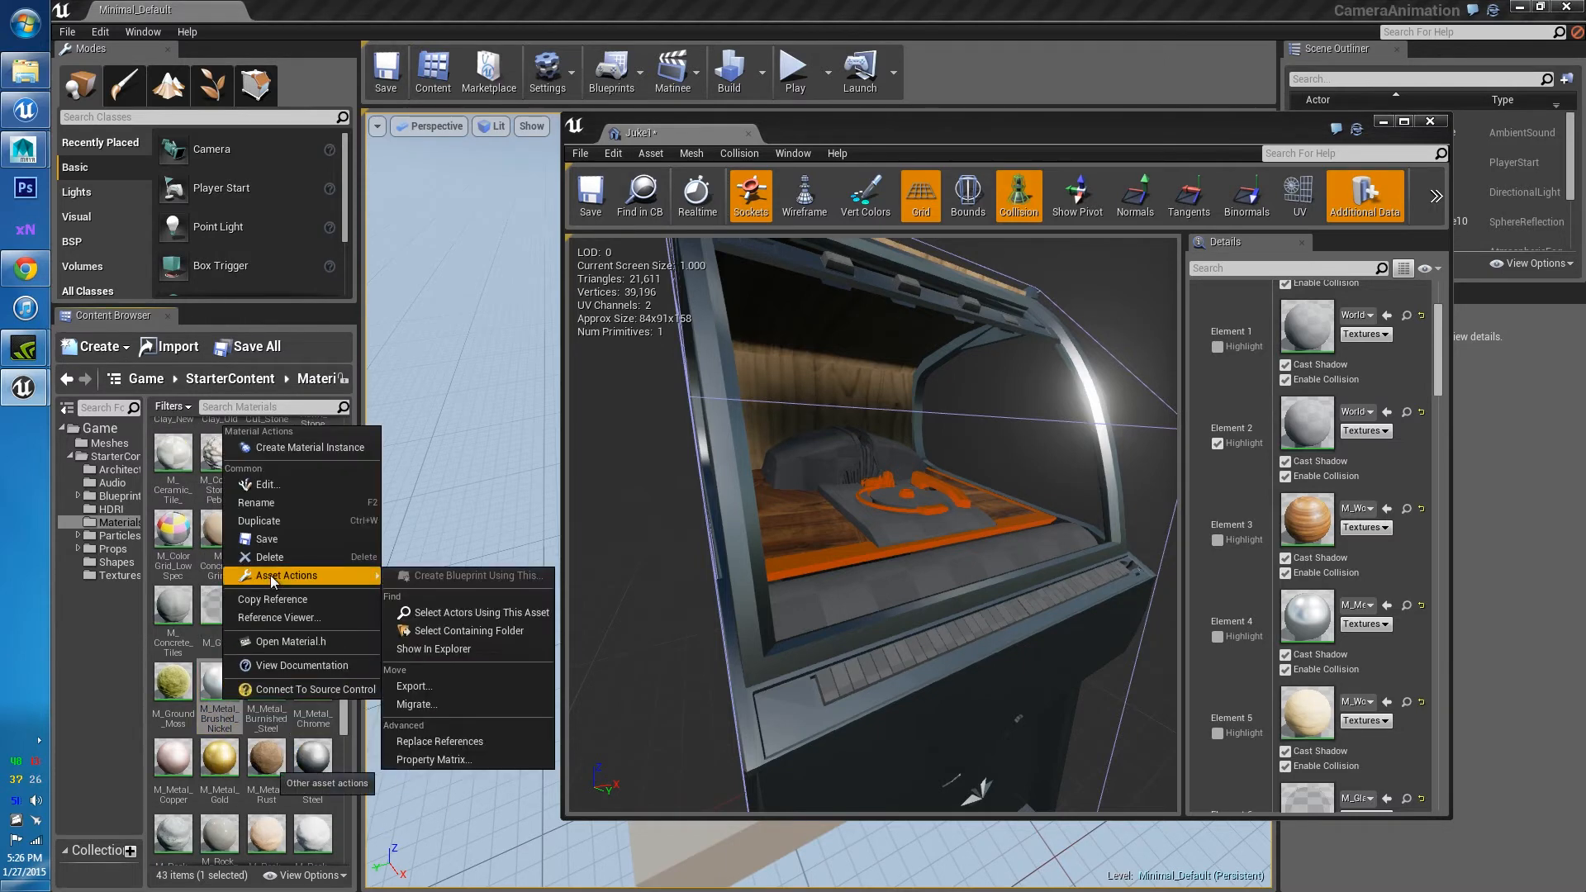
click(212, 713)
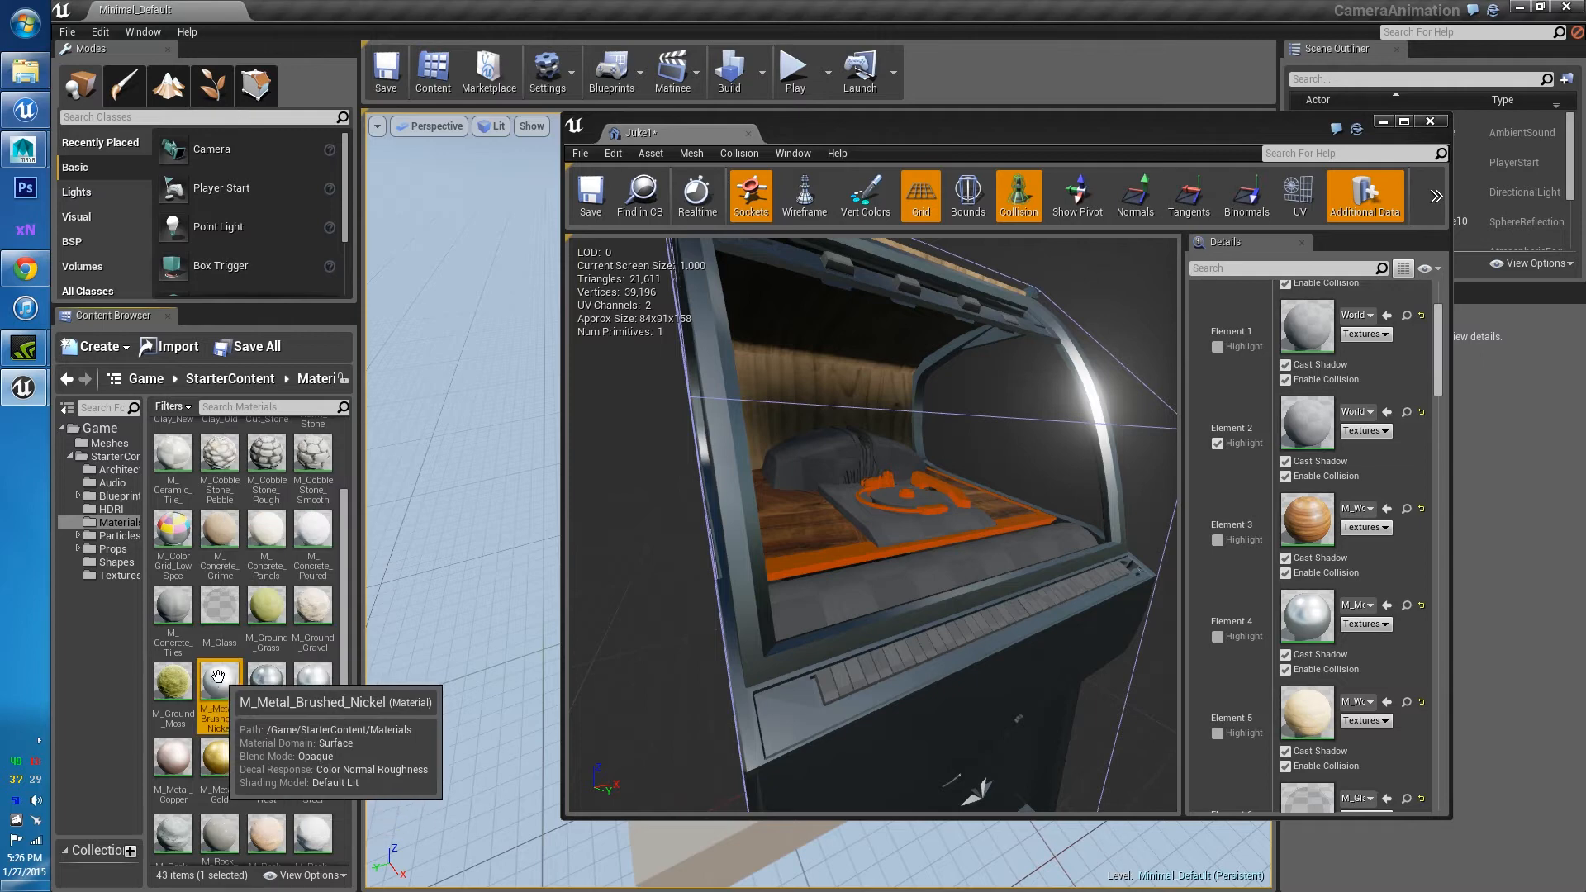
mouse_move(211, 712)
mouse_down()
mouse_move(1215, 675)
mouse_move(1305, 508)
mouse_move(1302, 436)
mouse_up()
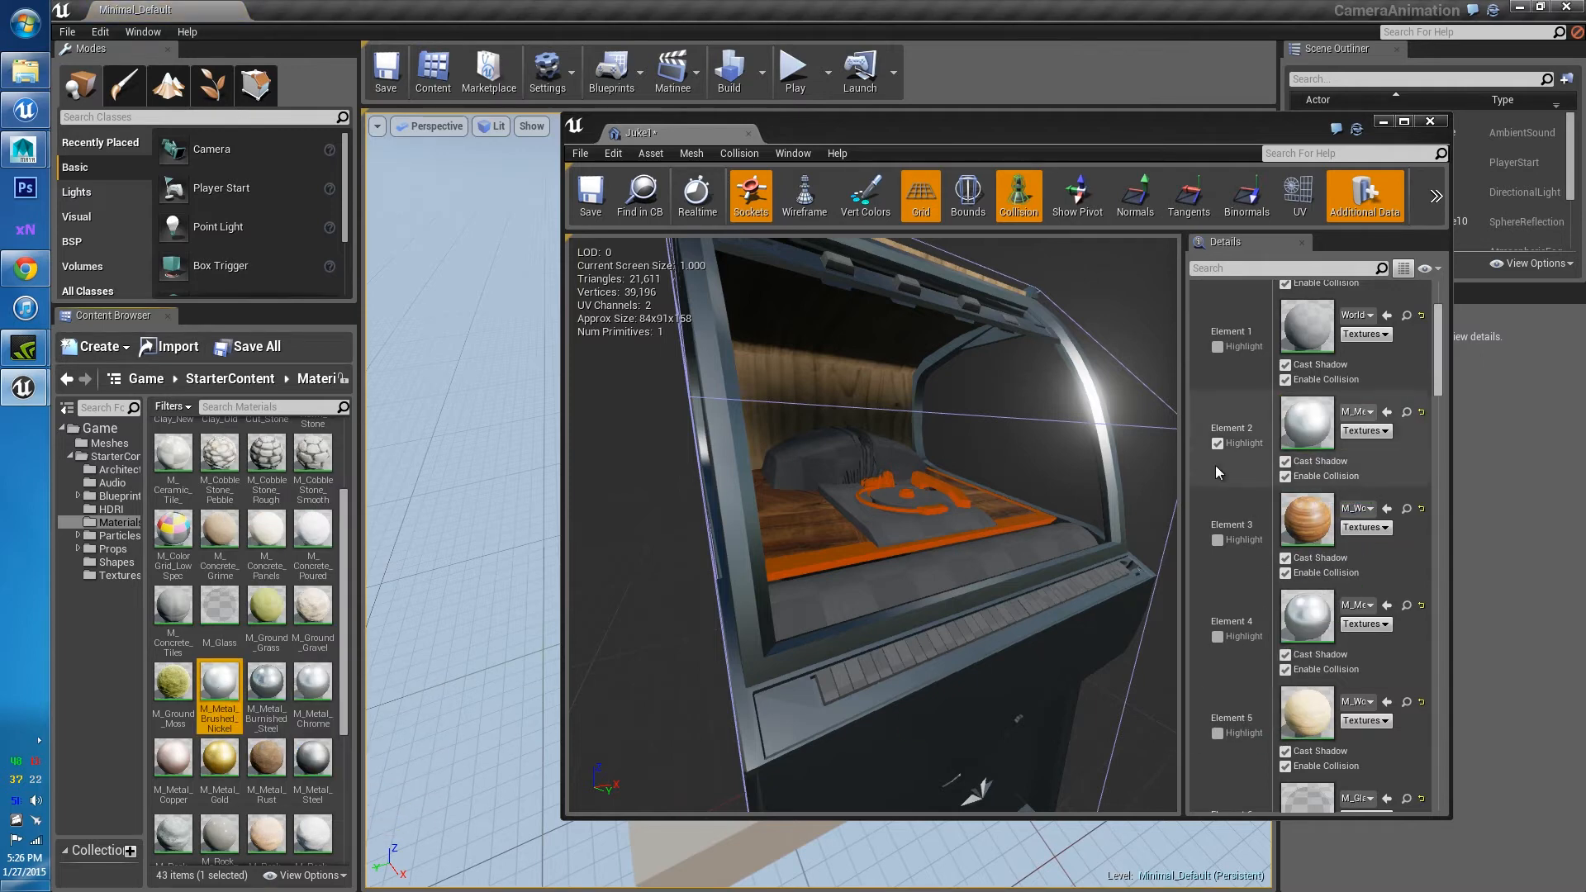
click(1217, 443)
Highlight Element 1 and examine which jukebox parts it covers from close up and from a distance
right_drag(1036, 650, 1036, 650)
scroll(1227, 462, up, 2)
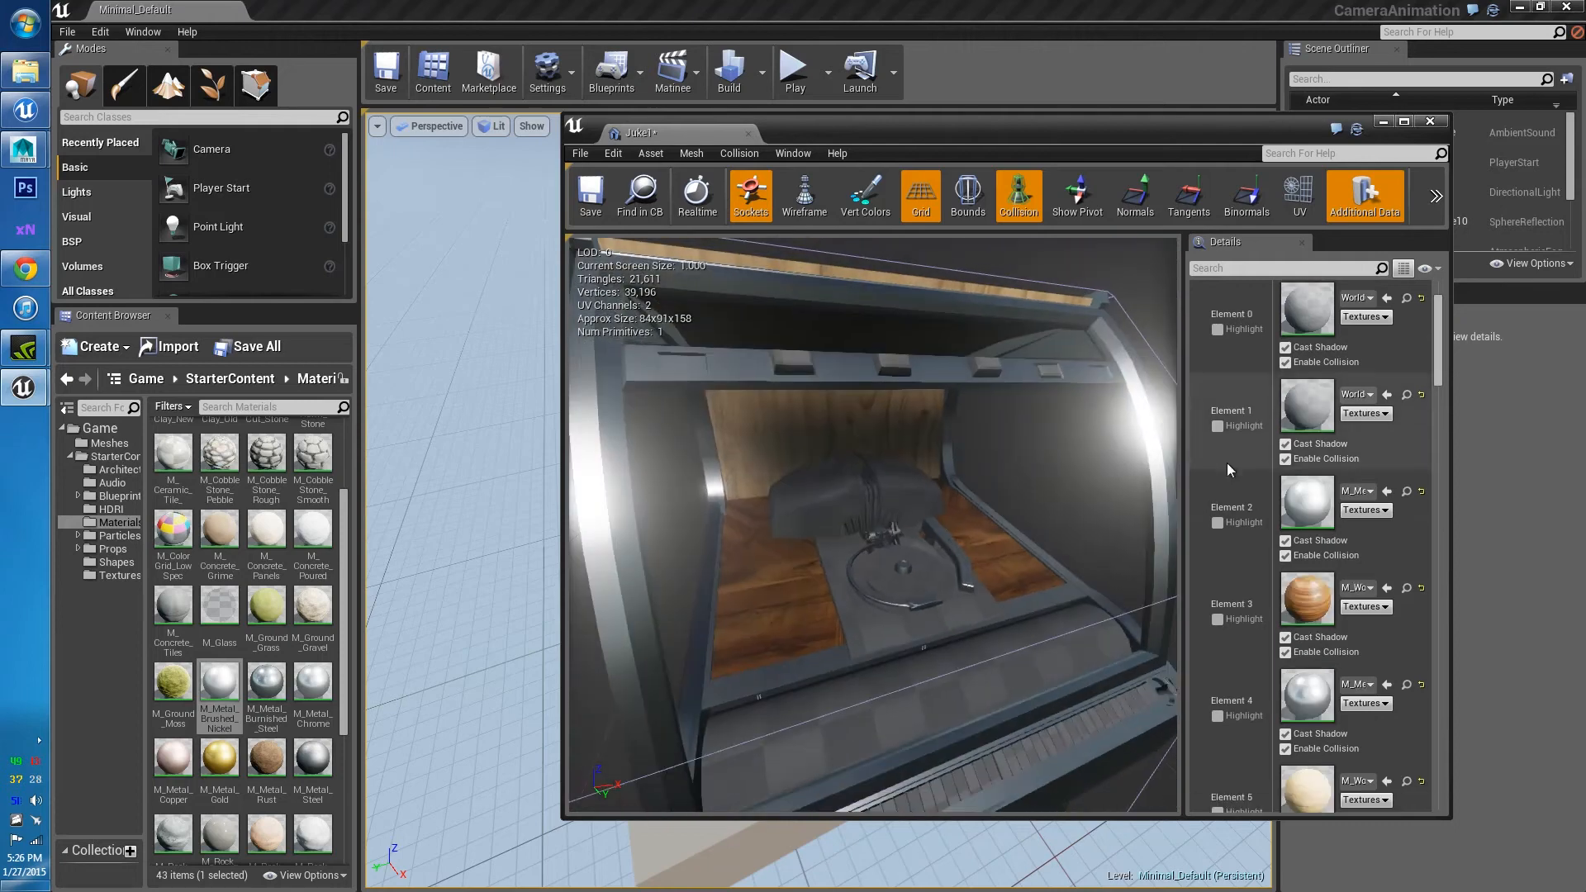
click(1218, 427)
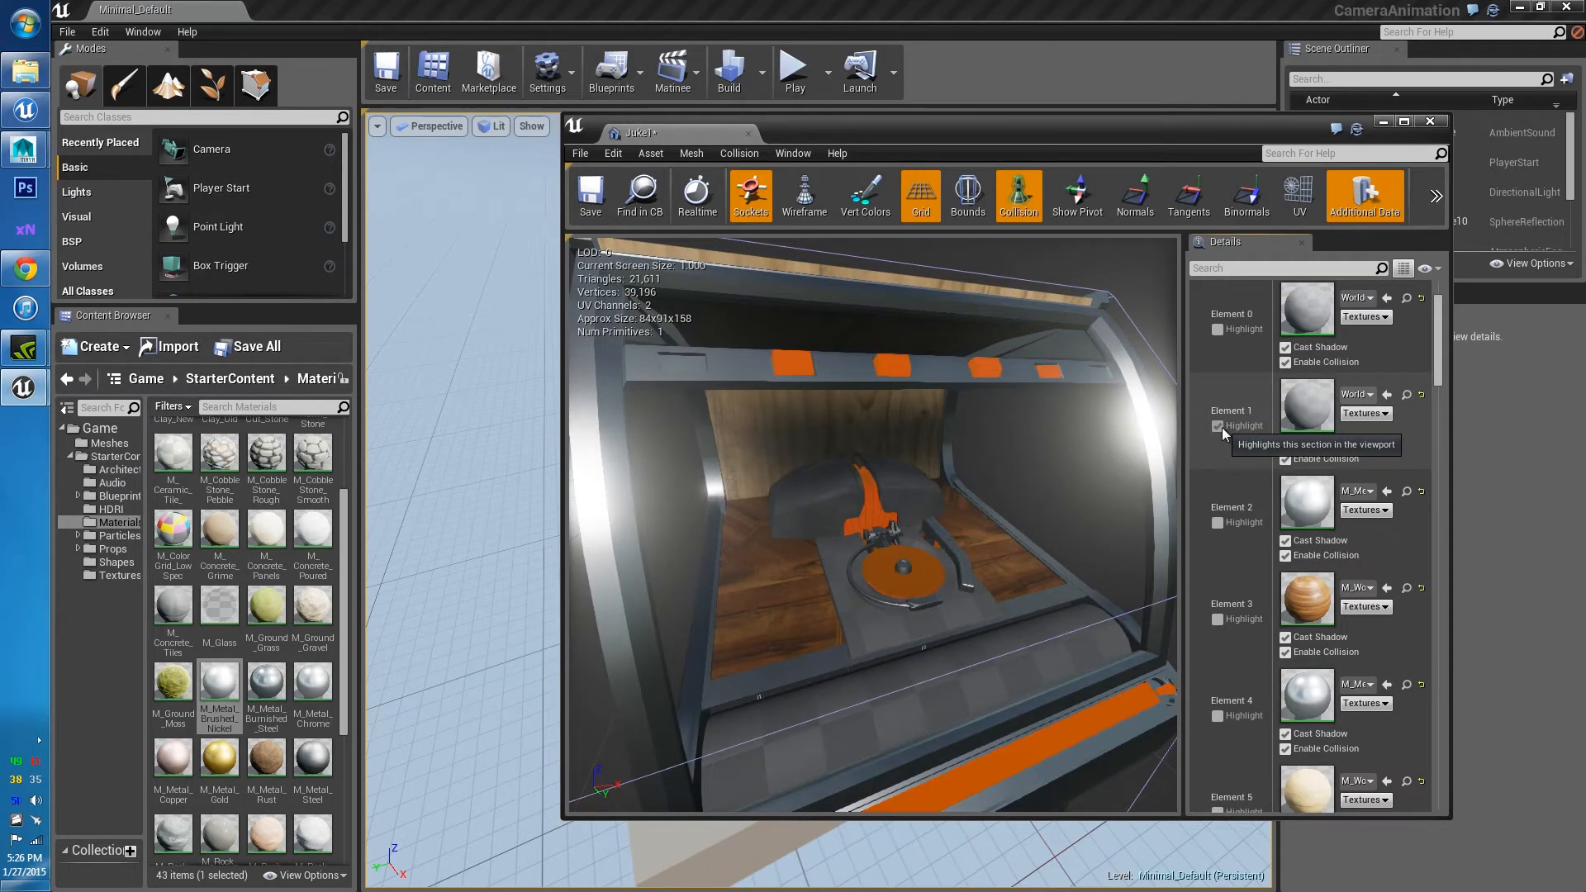
scroll(983, 496, down, 10)
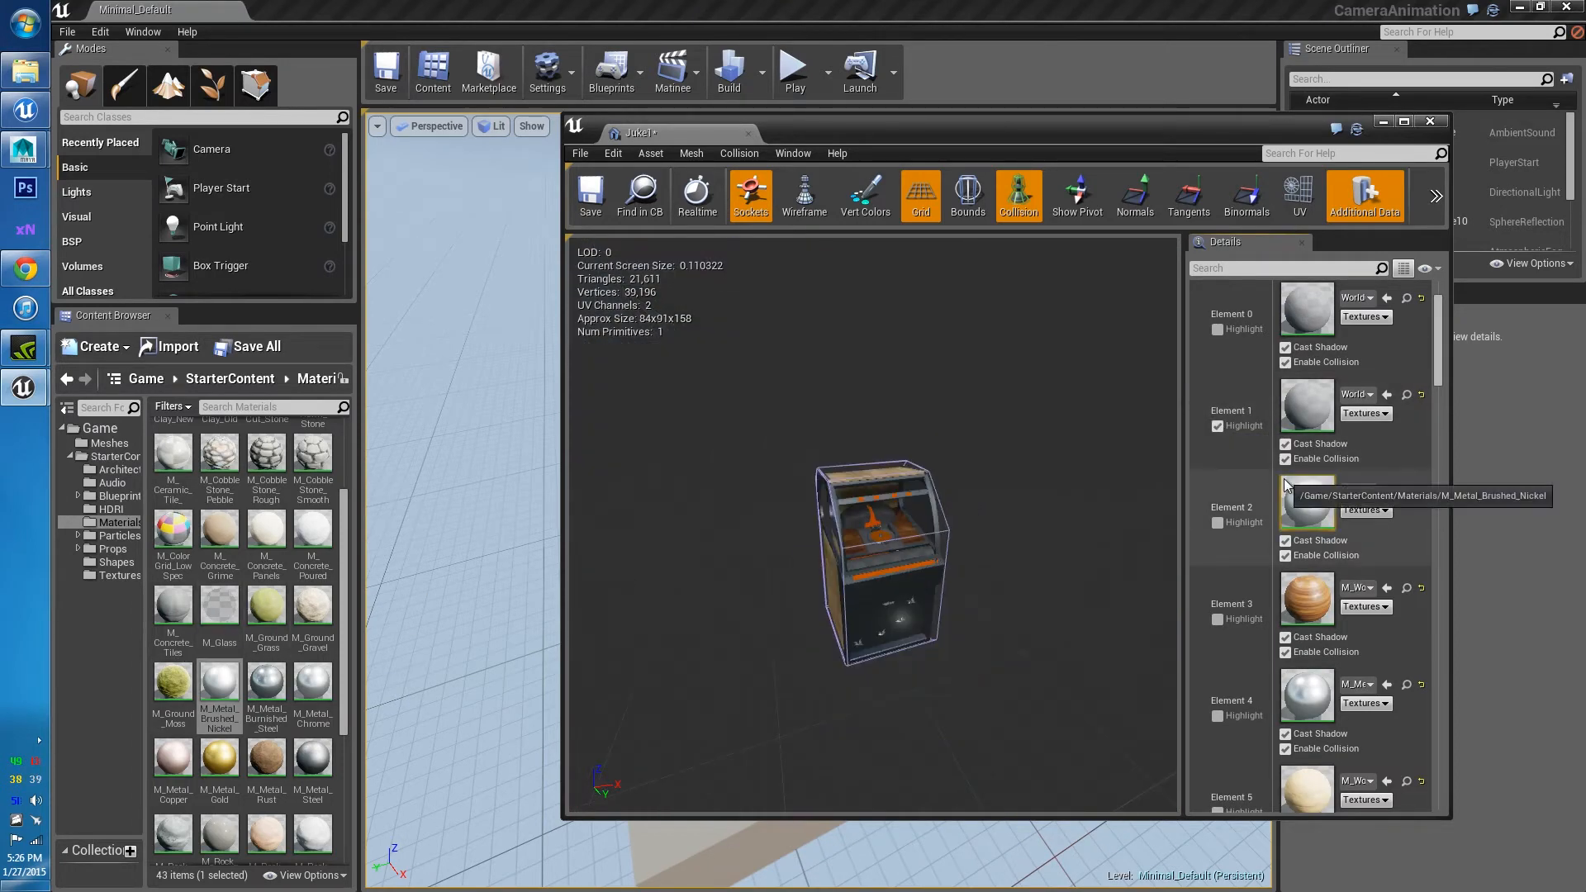
scroll(1276, 469, up, 1)
middle_drag(1027, 497, 1027, 497)
right_drag(967, 522, 967, 522)
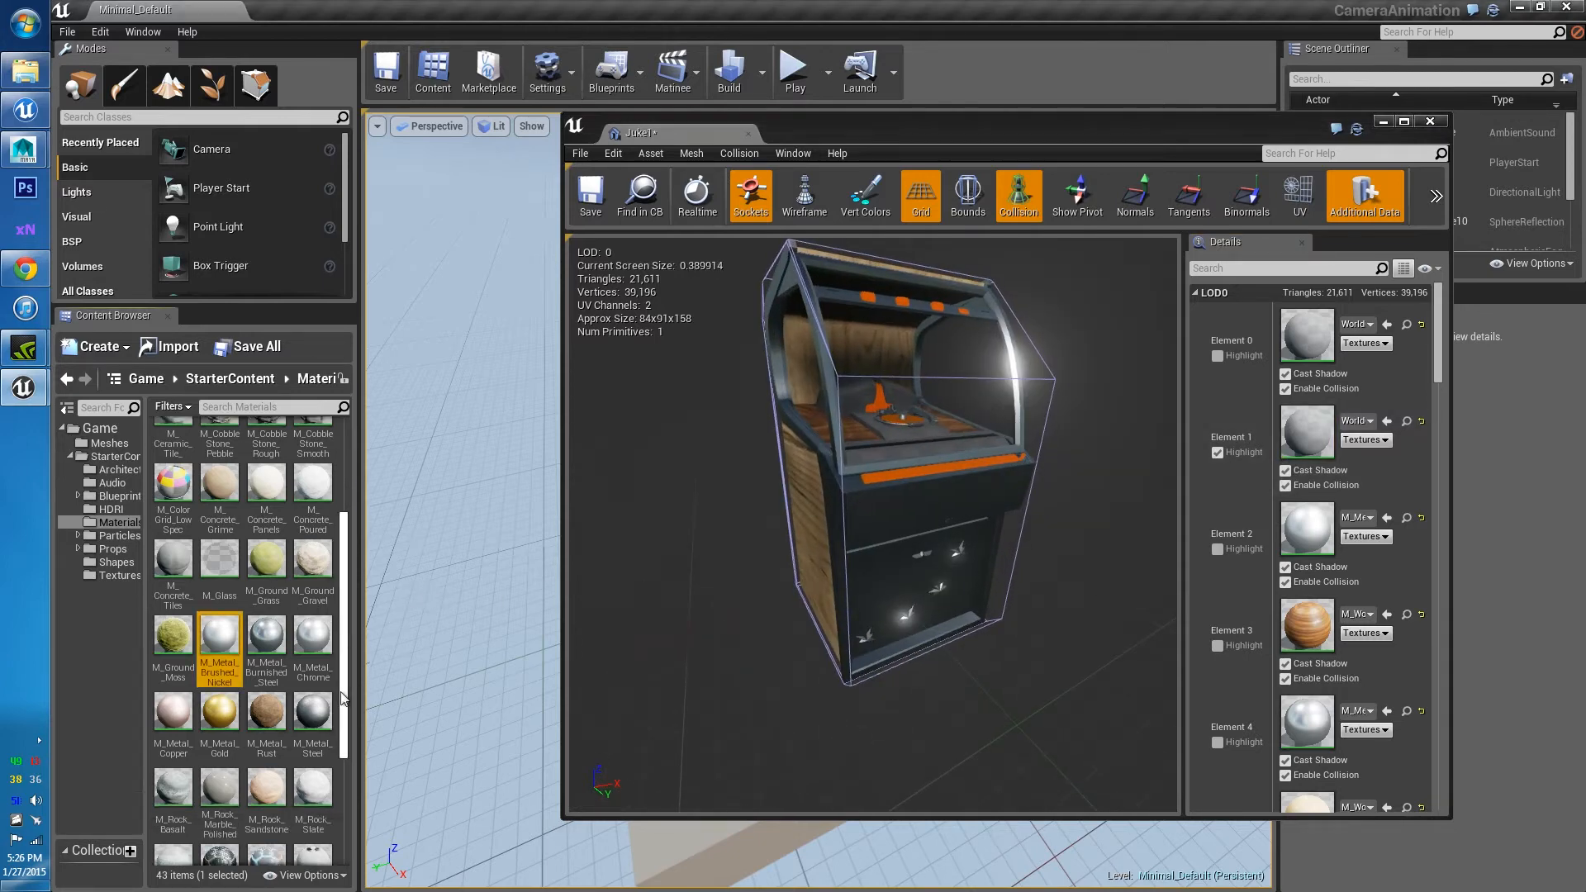
Create a new material in the StarterContent Materials folder and name it BlackPlastic
scroll(312, 828, down, 3)
right_click(313, 827)
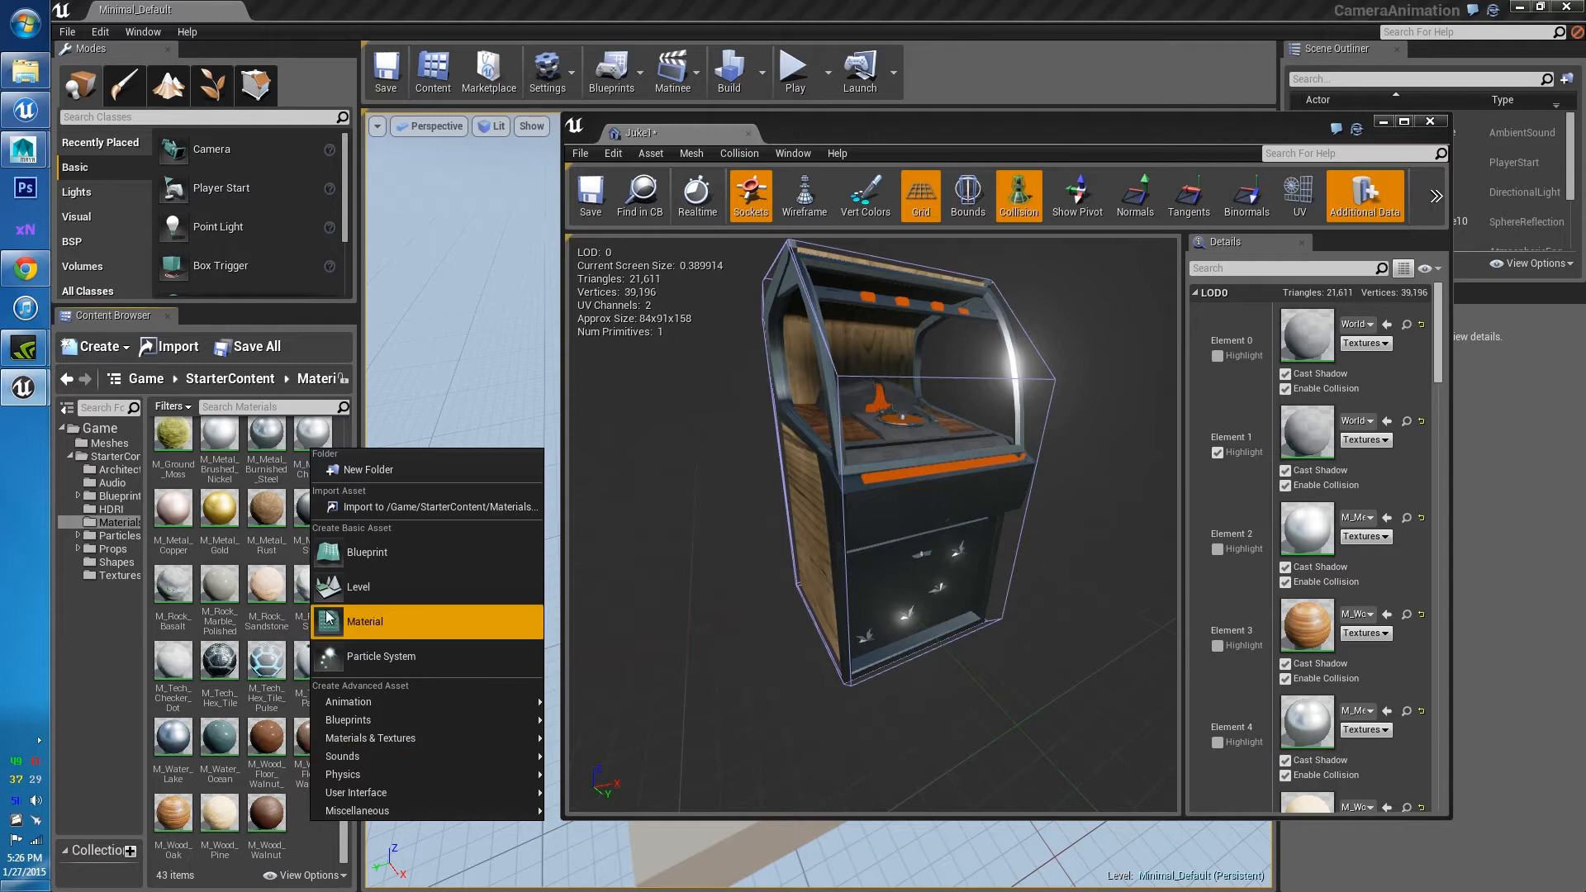
click(300, 816)
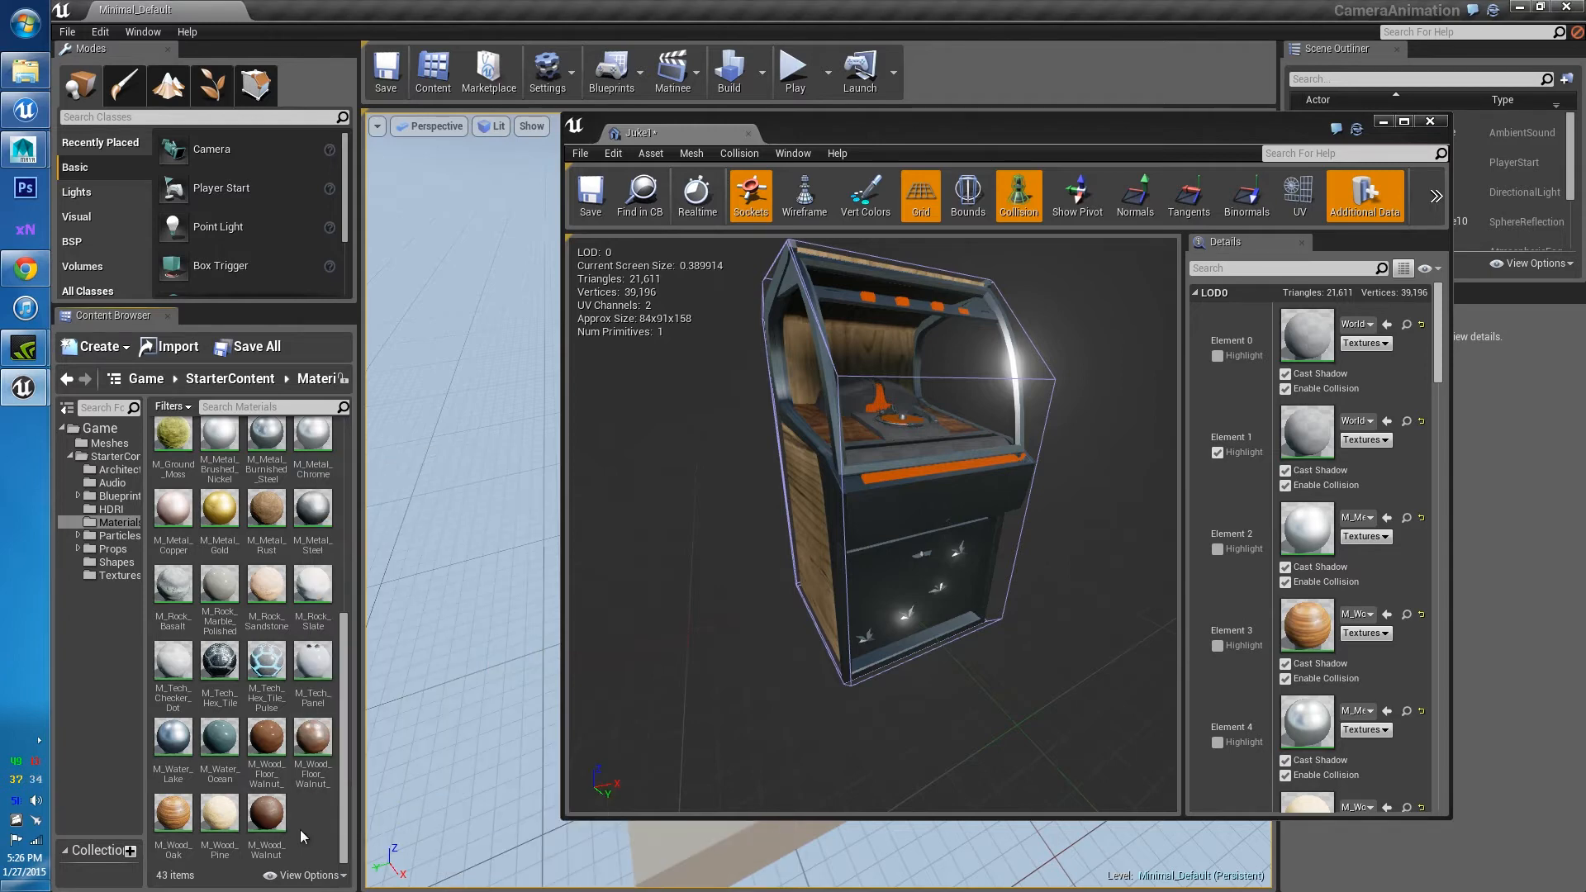
right_click(303, 827)
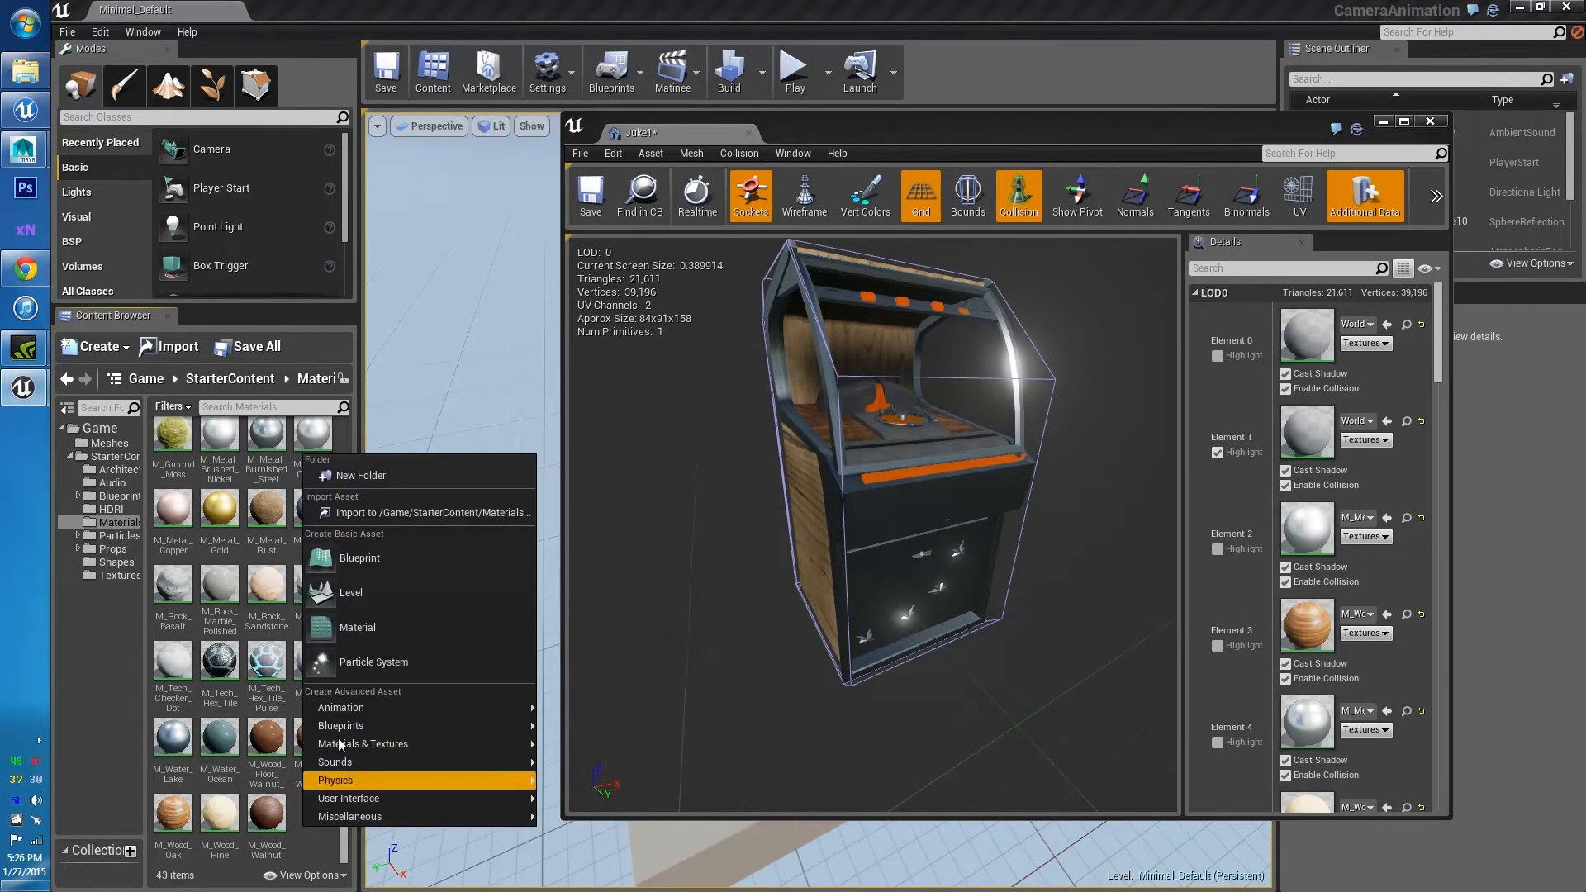
click(336, 637)
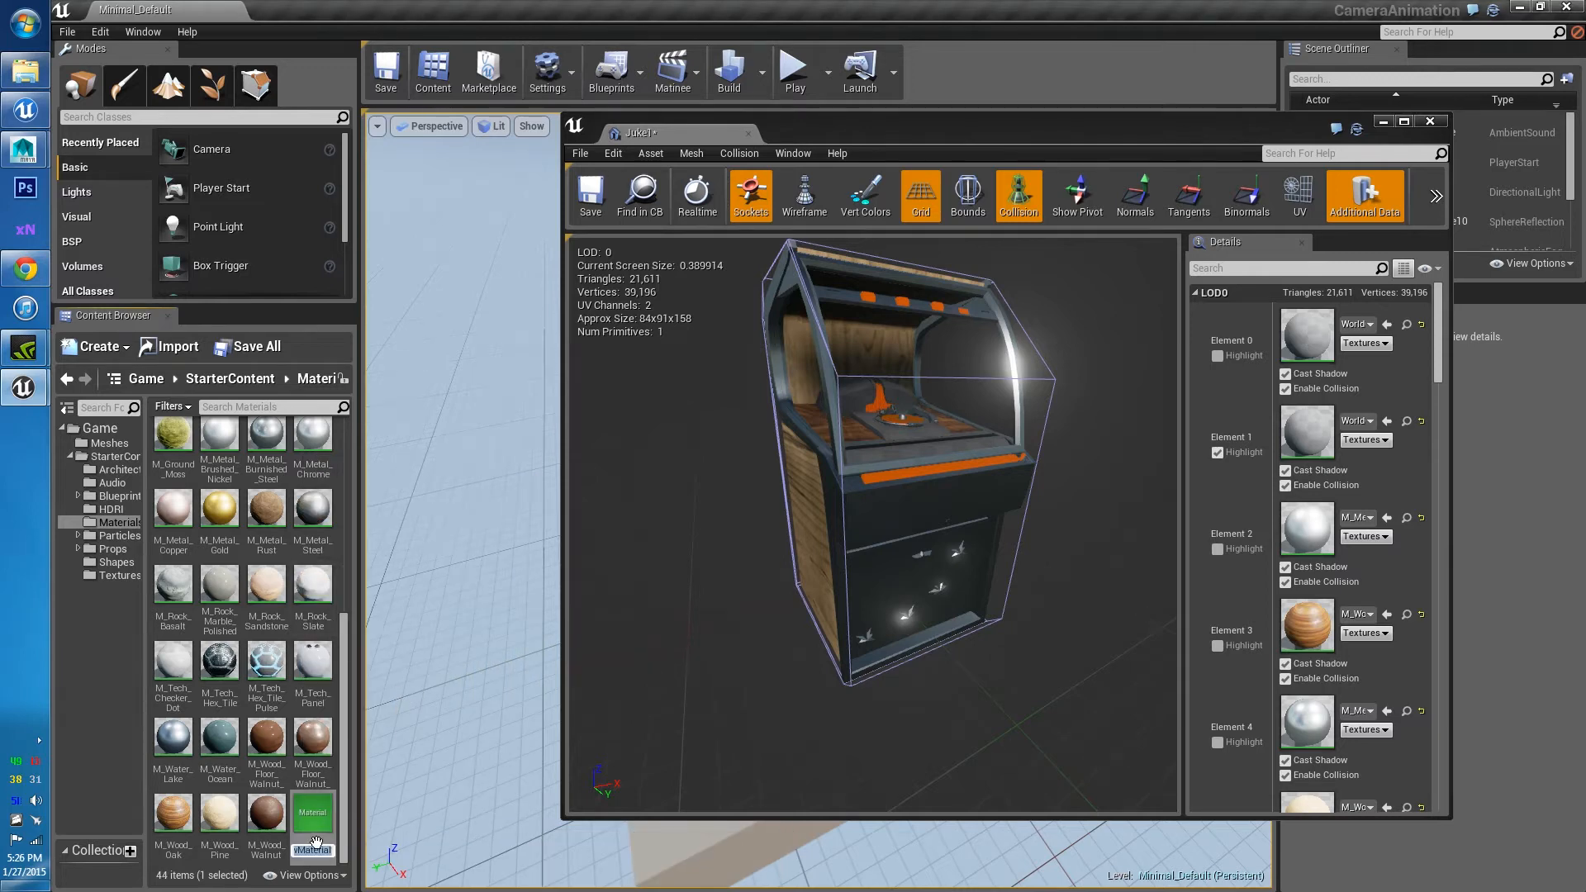
text(B)
text(lackHa)
text(astic)
key(Return)
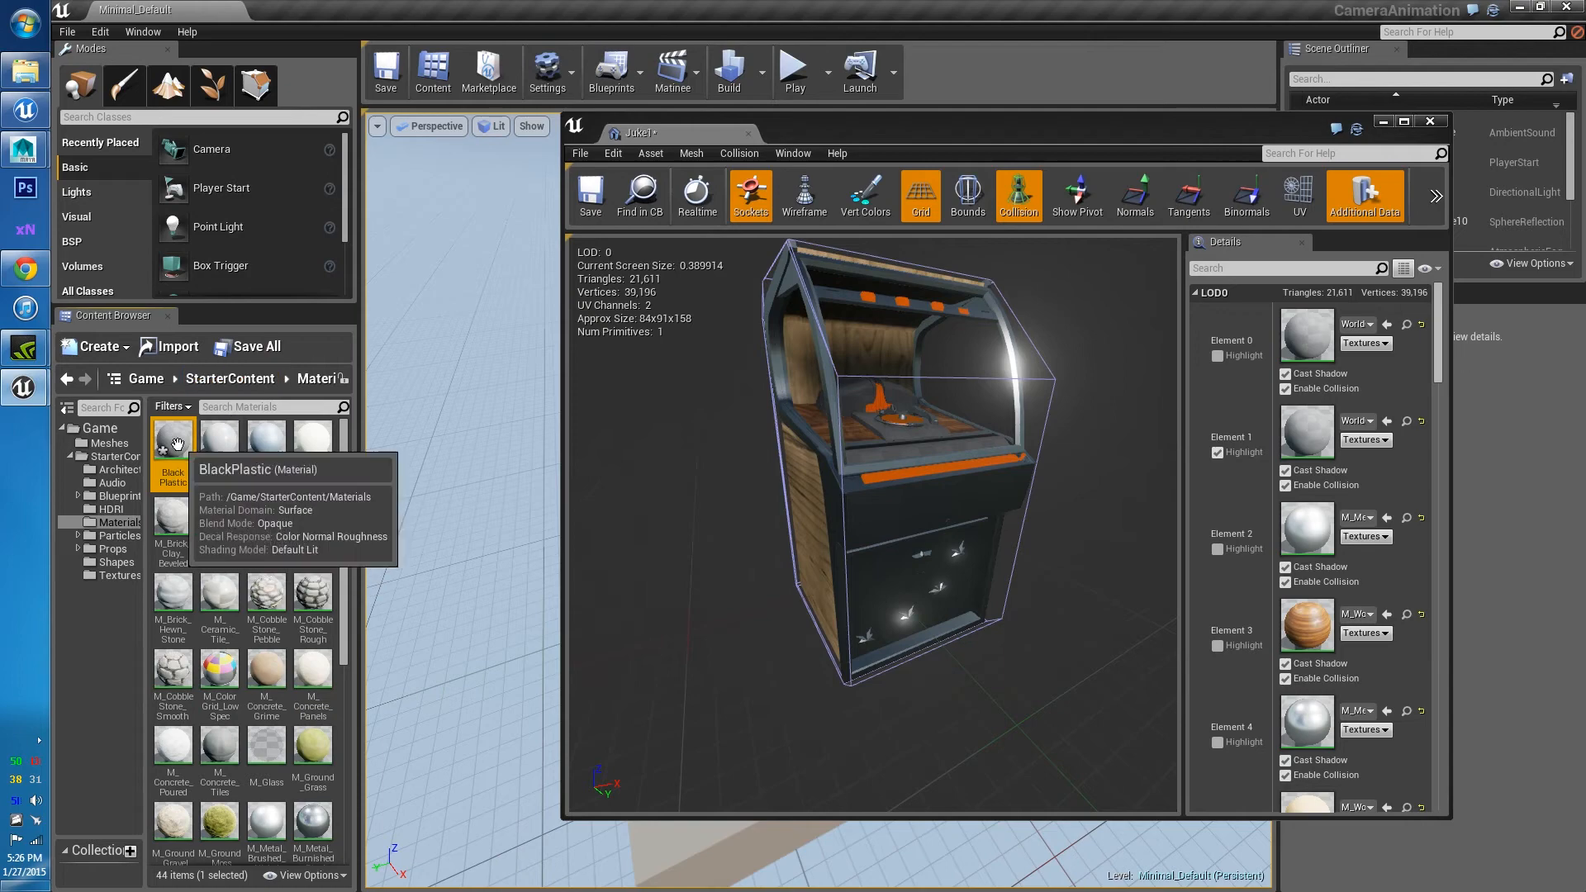
Open the BlackPlastic material for editing, maximize its editor window, and widen the preview and details area
double_click(177, 445)
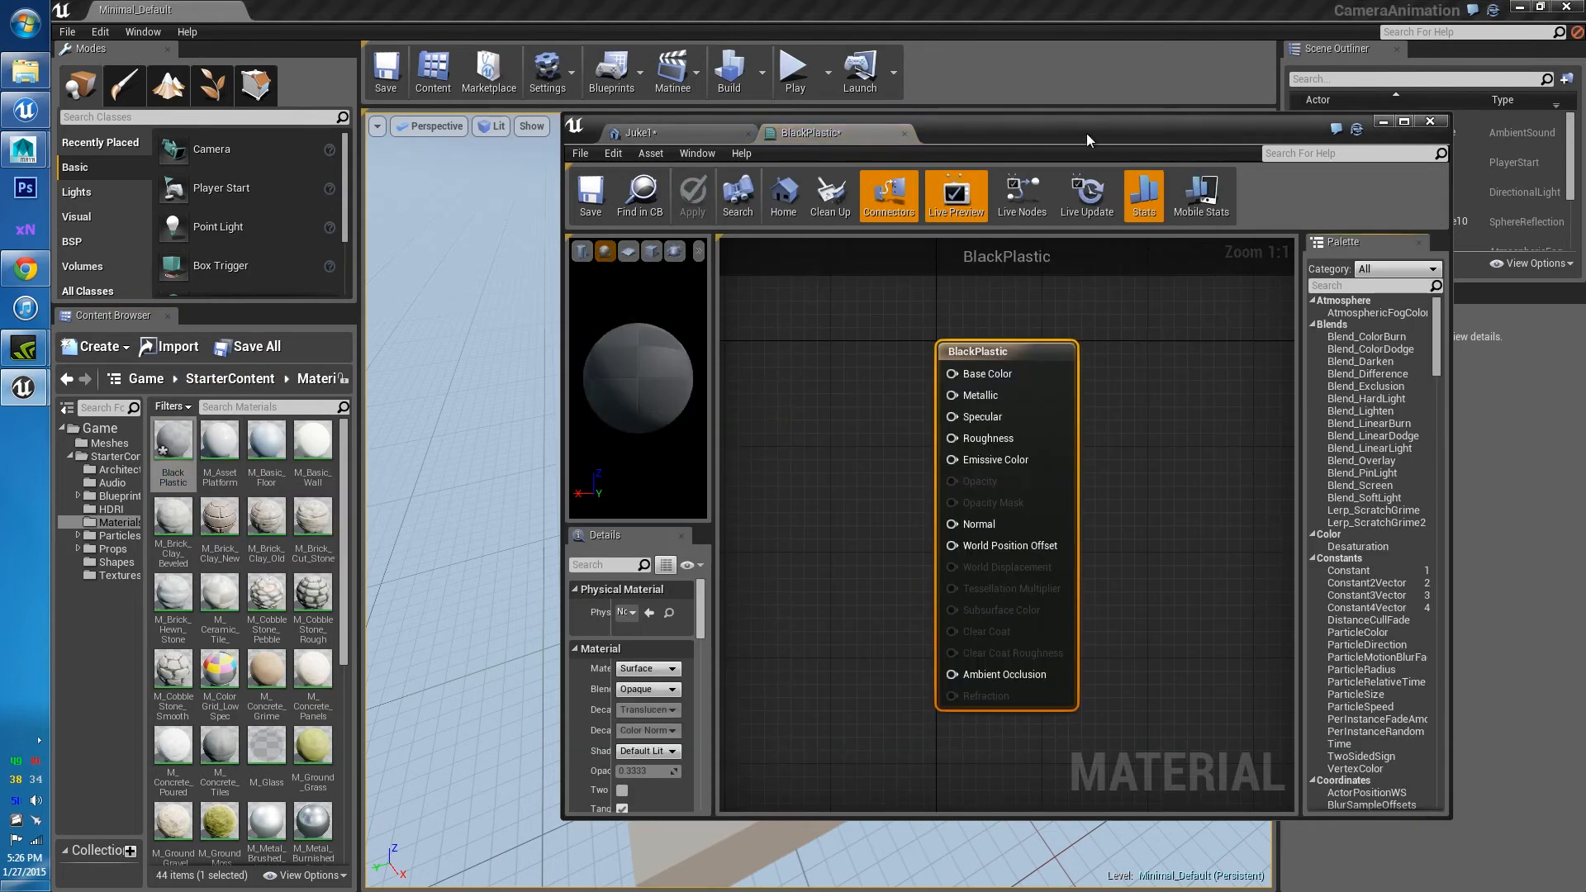
drag(1087, 134, 892, 1)
scroll(614, 340, down, 2)
right_drag(646, 428, 1001, 585)
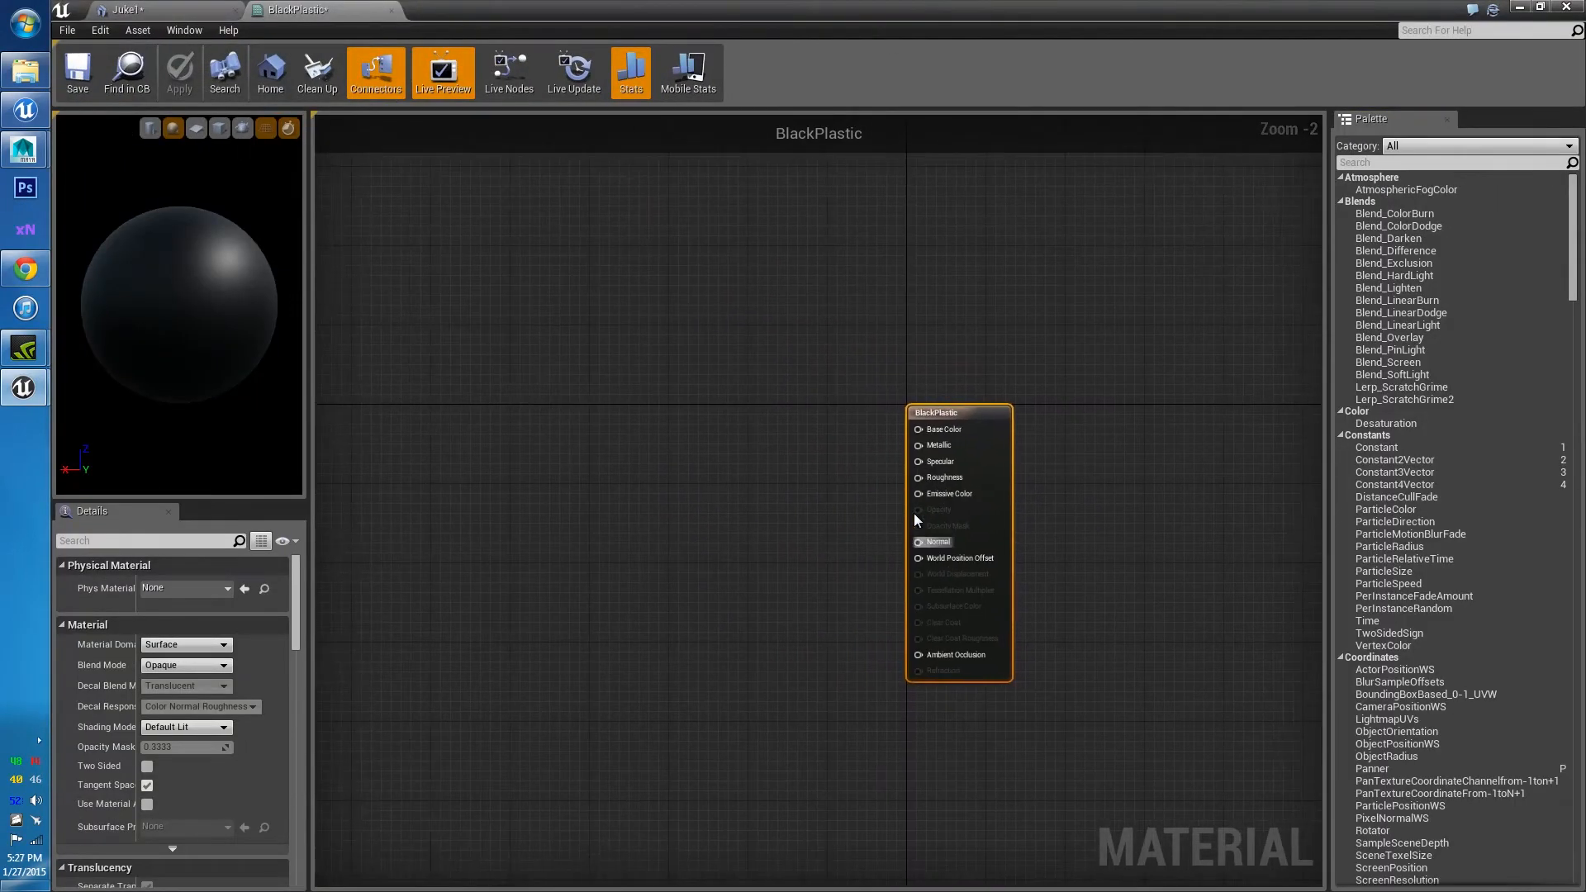
scroll(915, 513, up, 2)
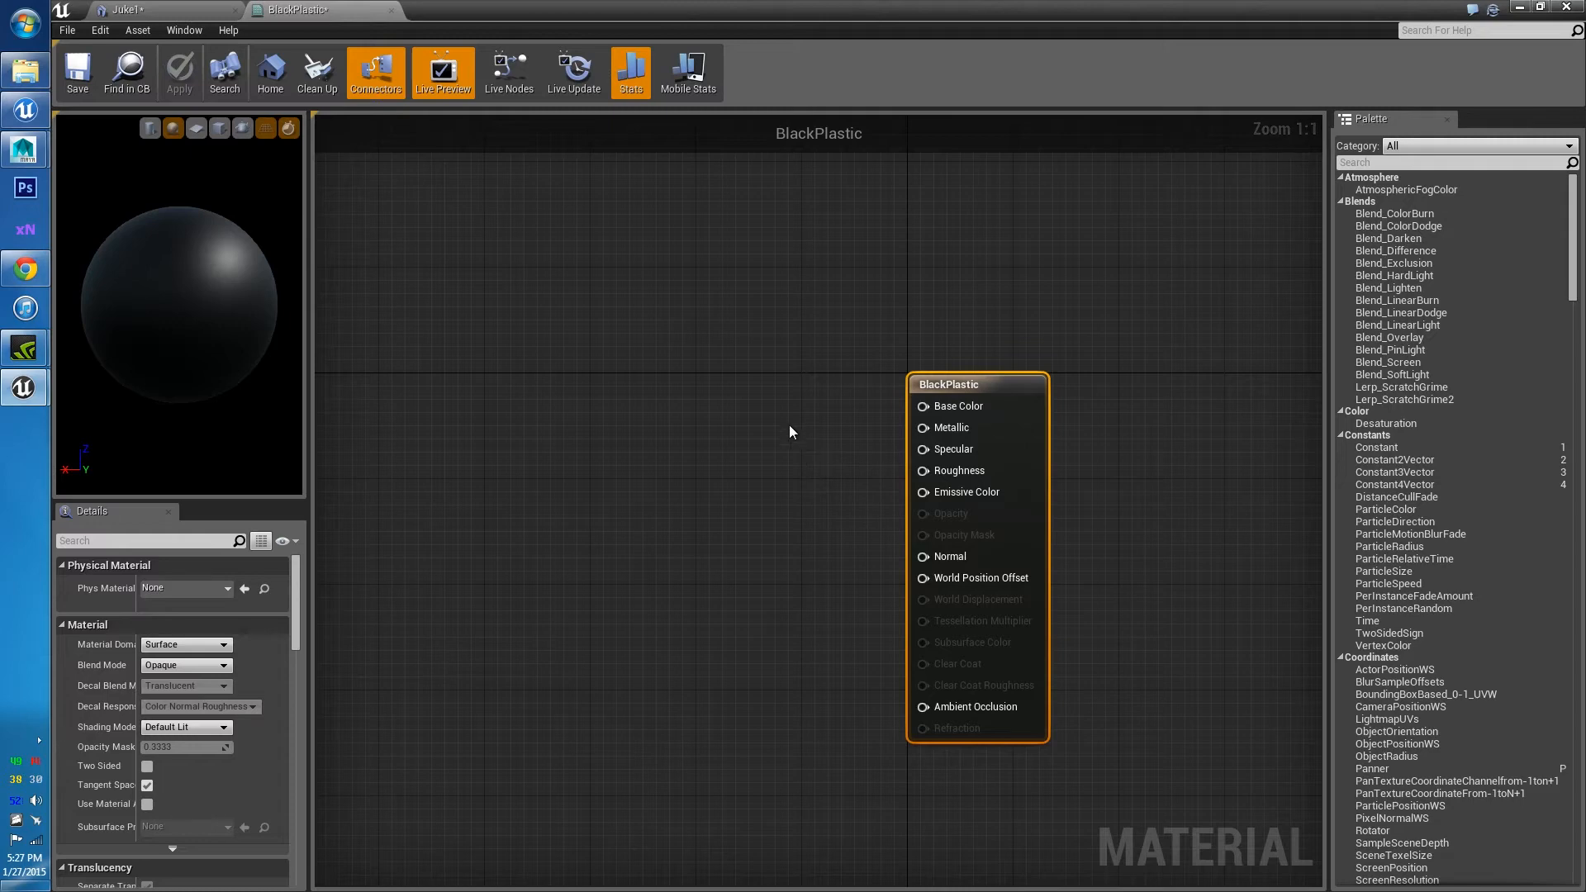
drag(216, 314, 283, 418)
drag(308, 479, 447, 512)
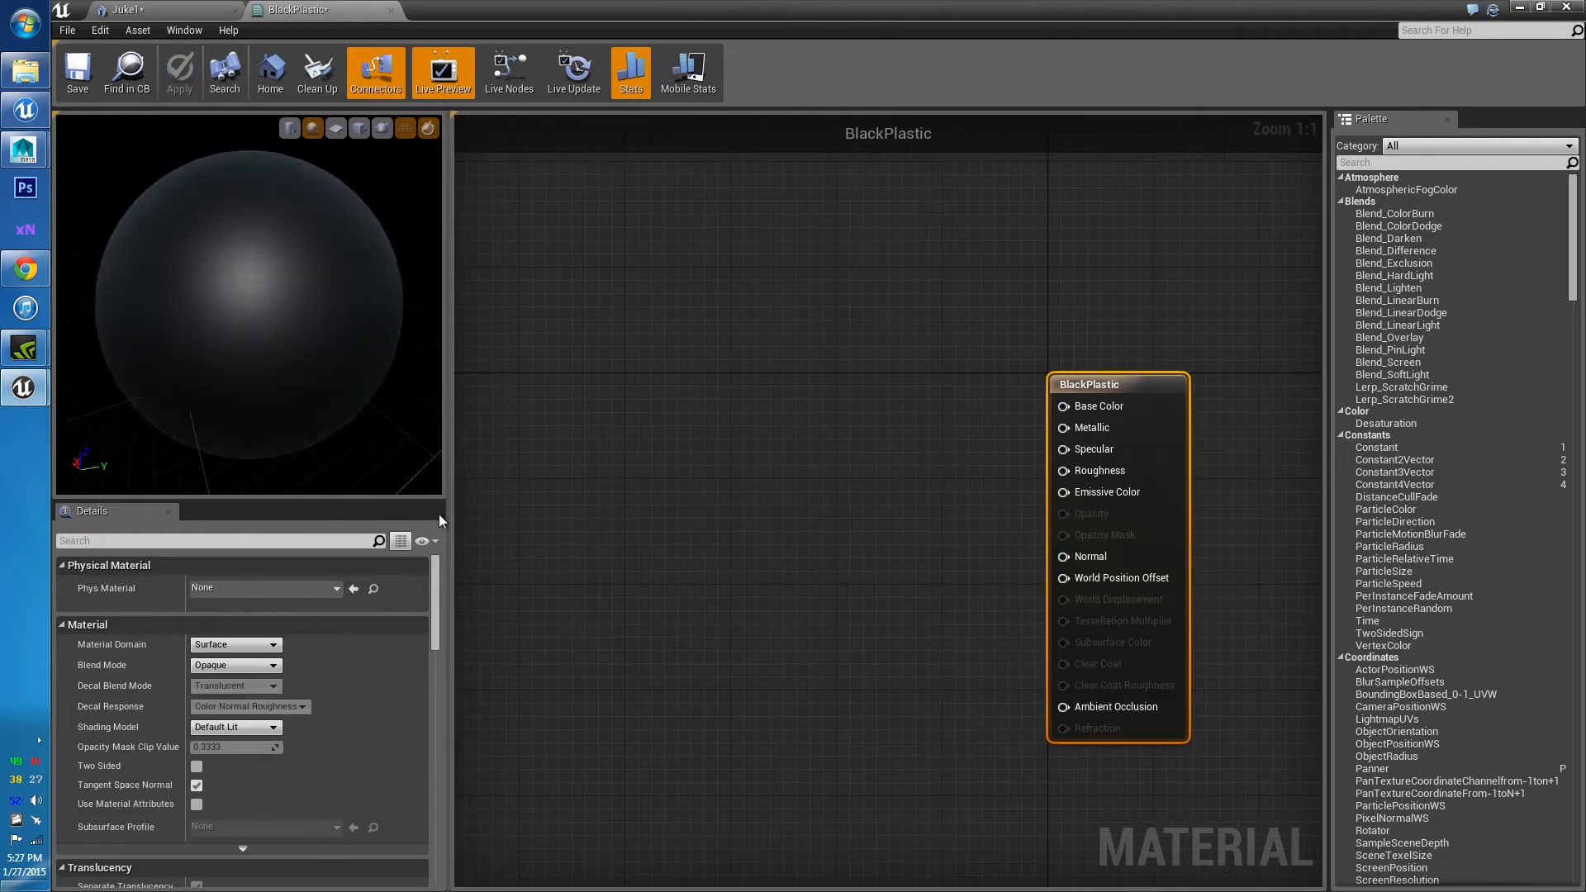
click(912, 438)
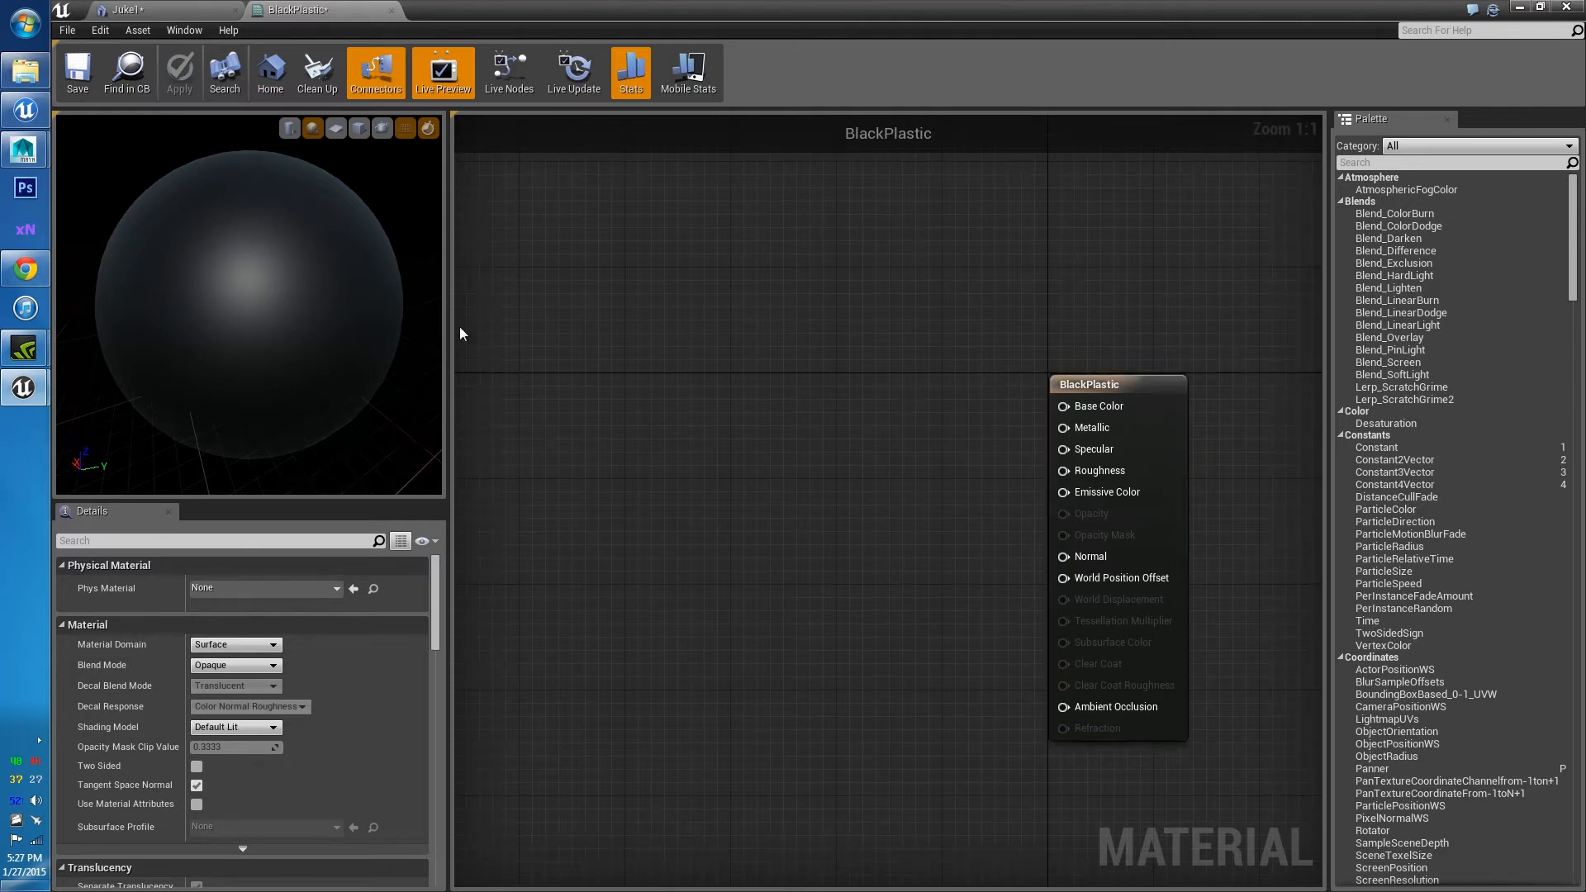
Add a Constant3Vector node beside the BlackPlastic material node in the graph
right_drag(741, 377, 648, 399)
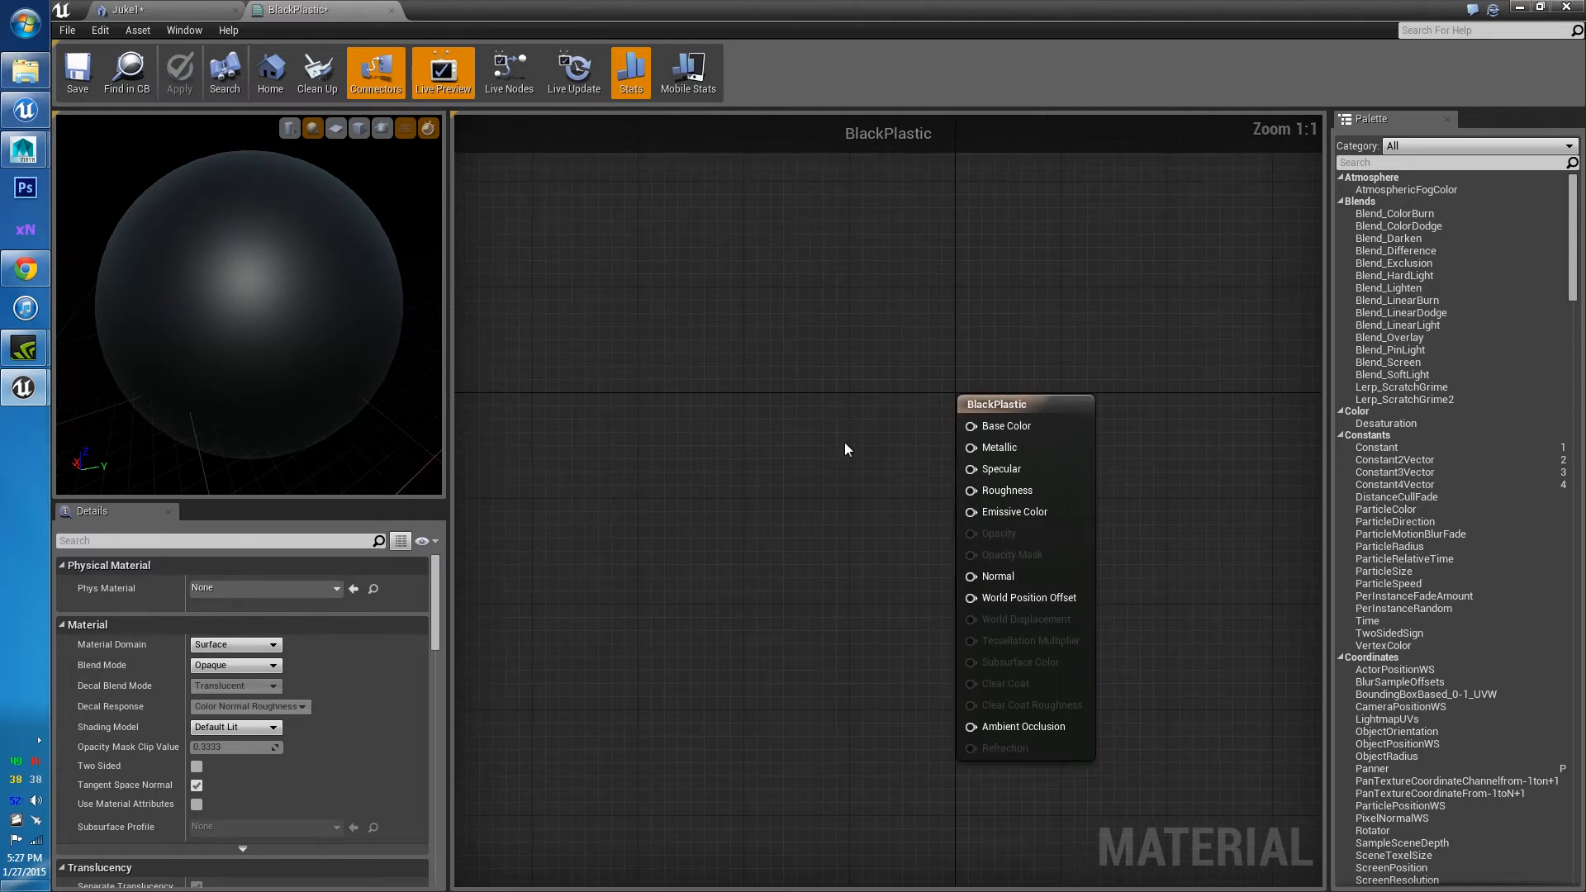
mouse_move(845, 443)
right_down()
mouse_move(800, 471)
mouse_move(840, 420)
right_up()
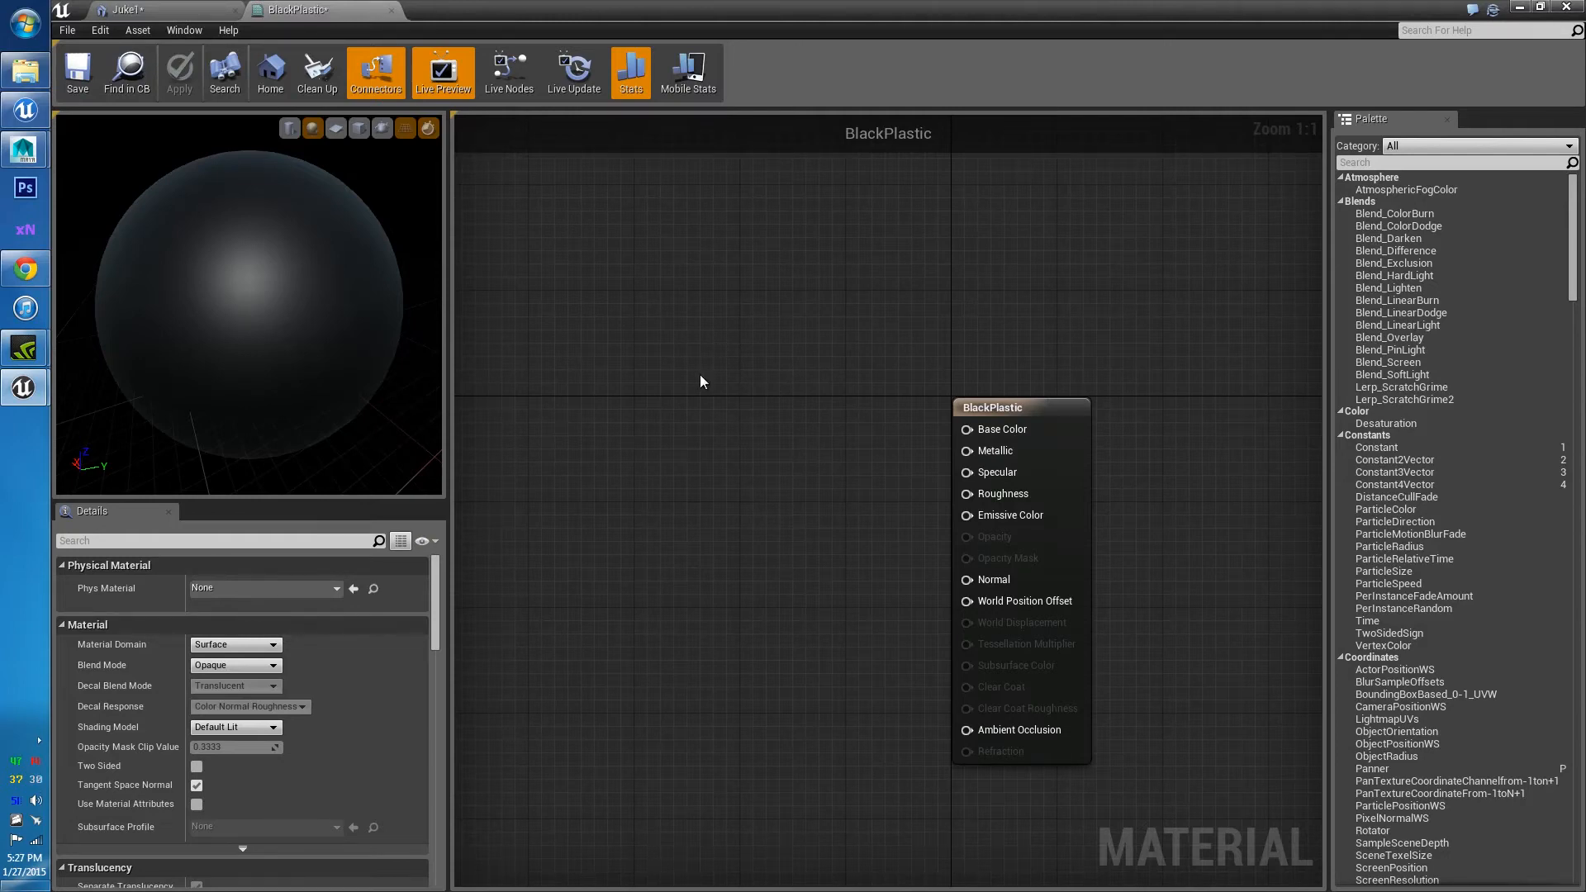
click(740, 362)
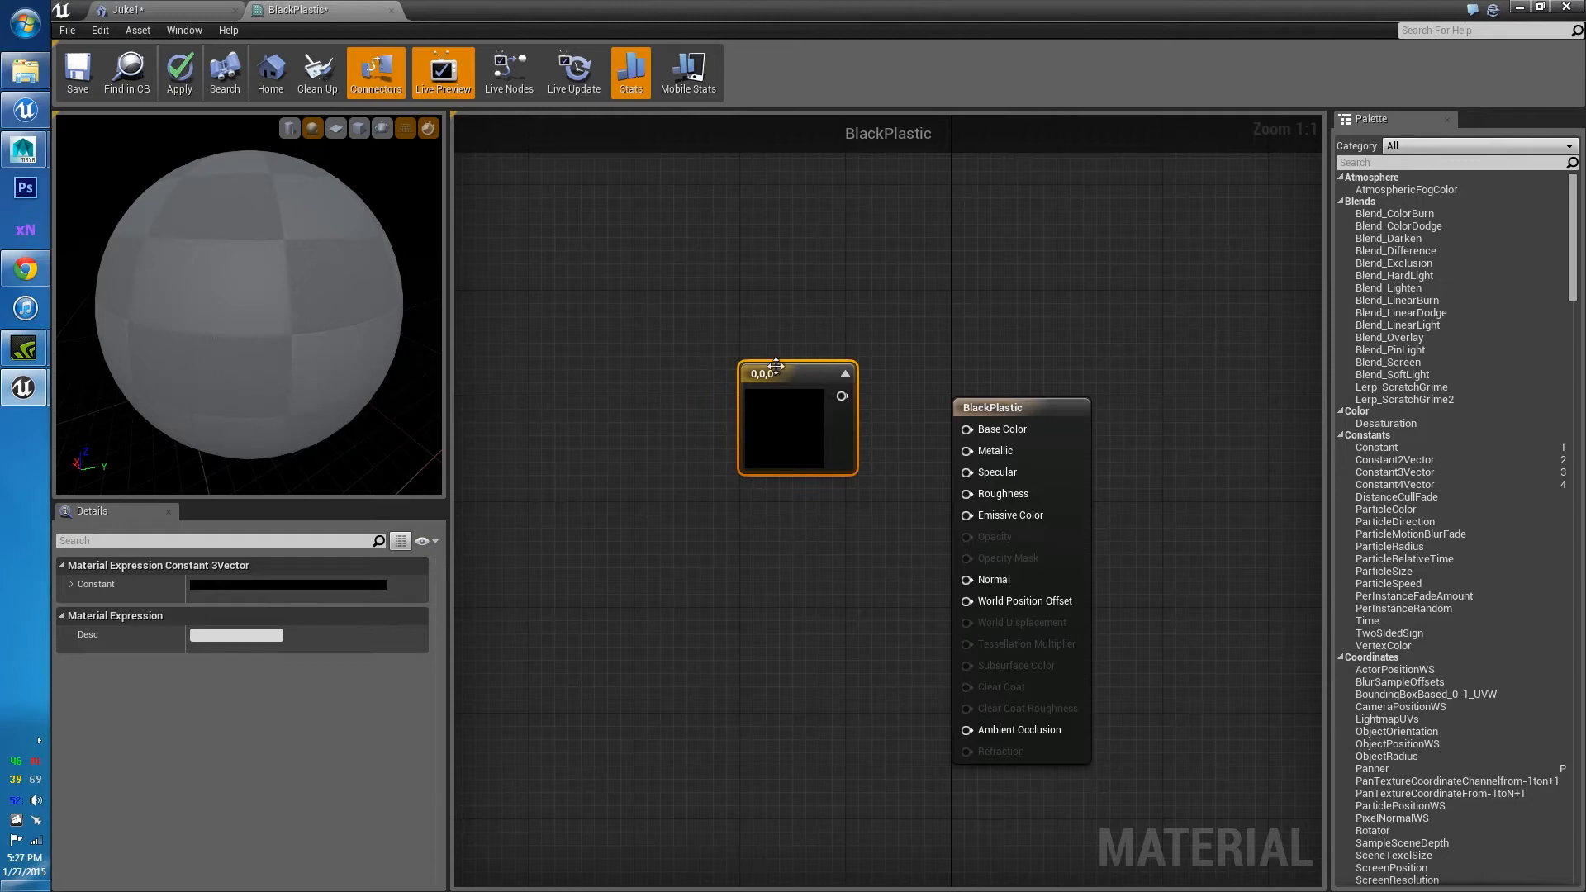
drag(828, 415, 789, 423)
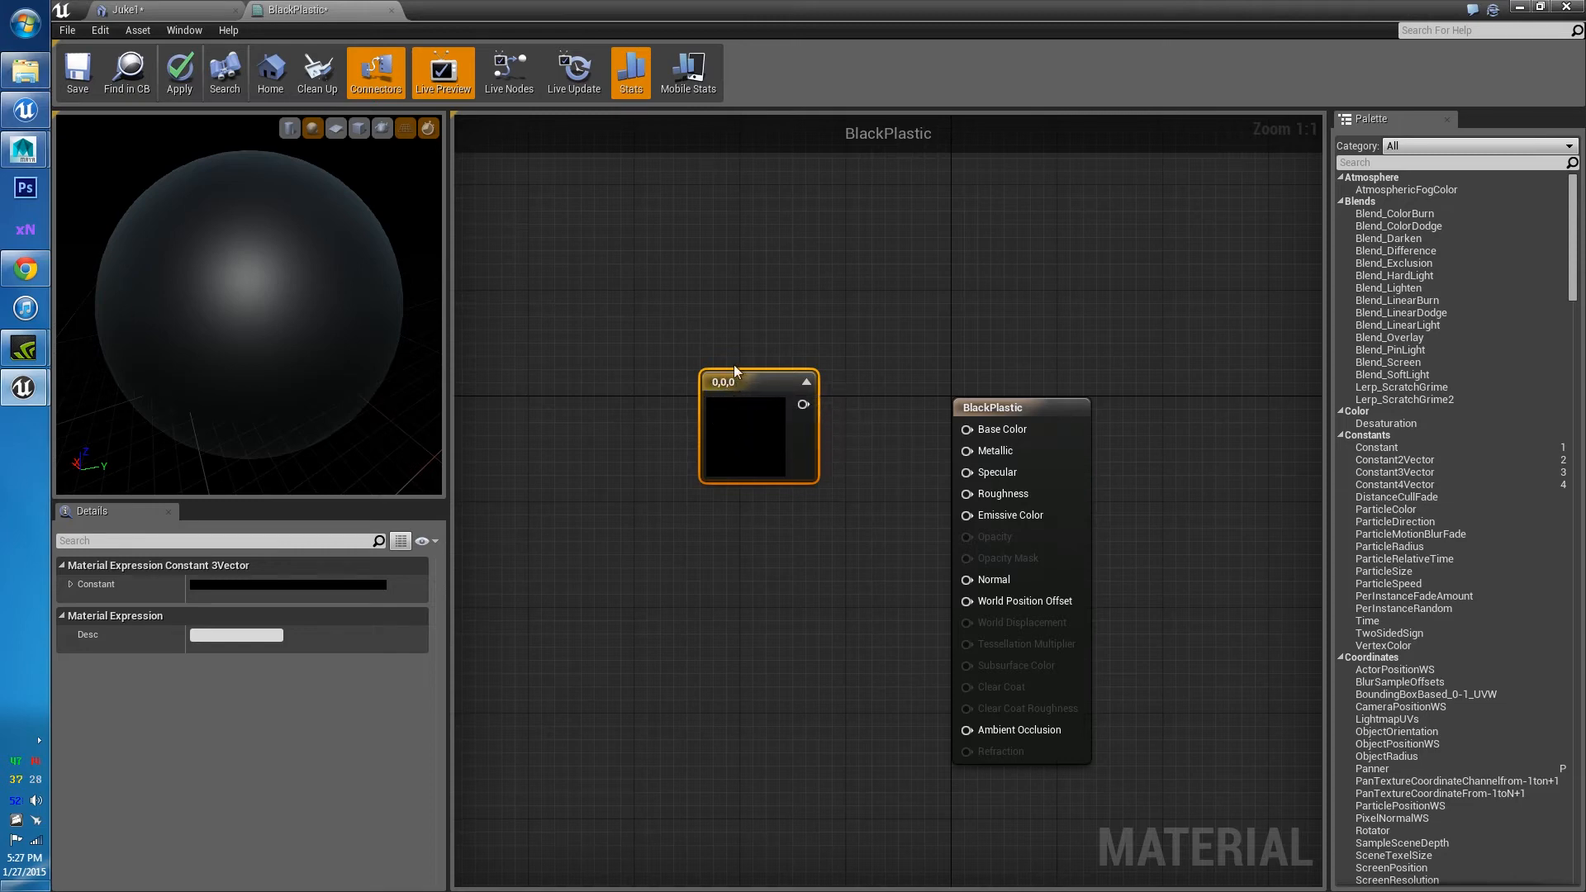
Set the Constant3Vector's color to a near-black gray of 0.025, 0.025, 0.025
double_click(756, 449)
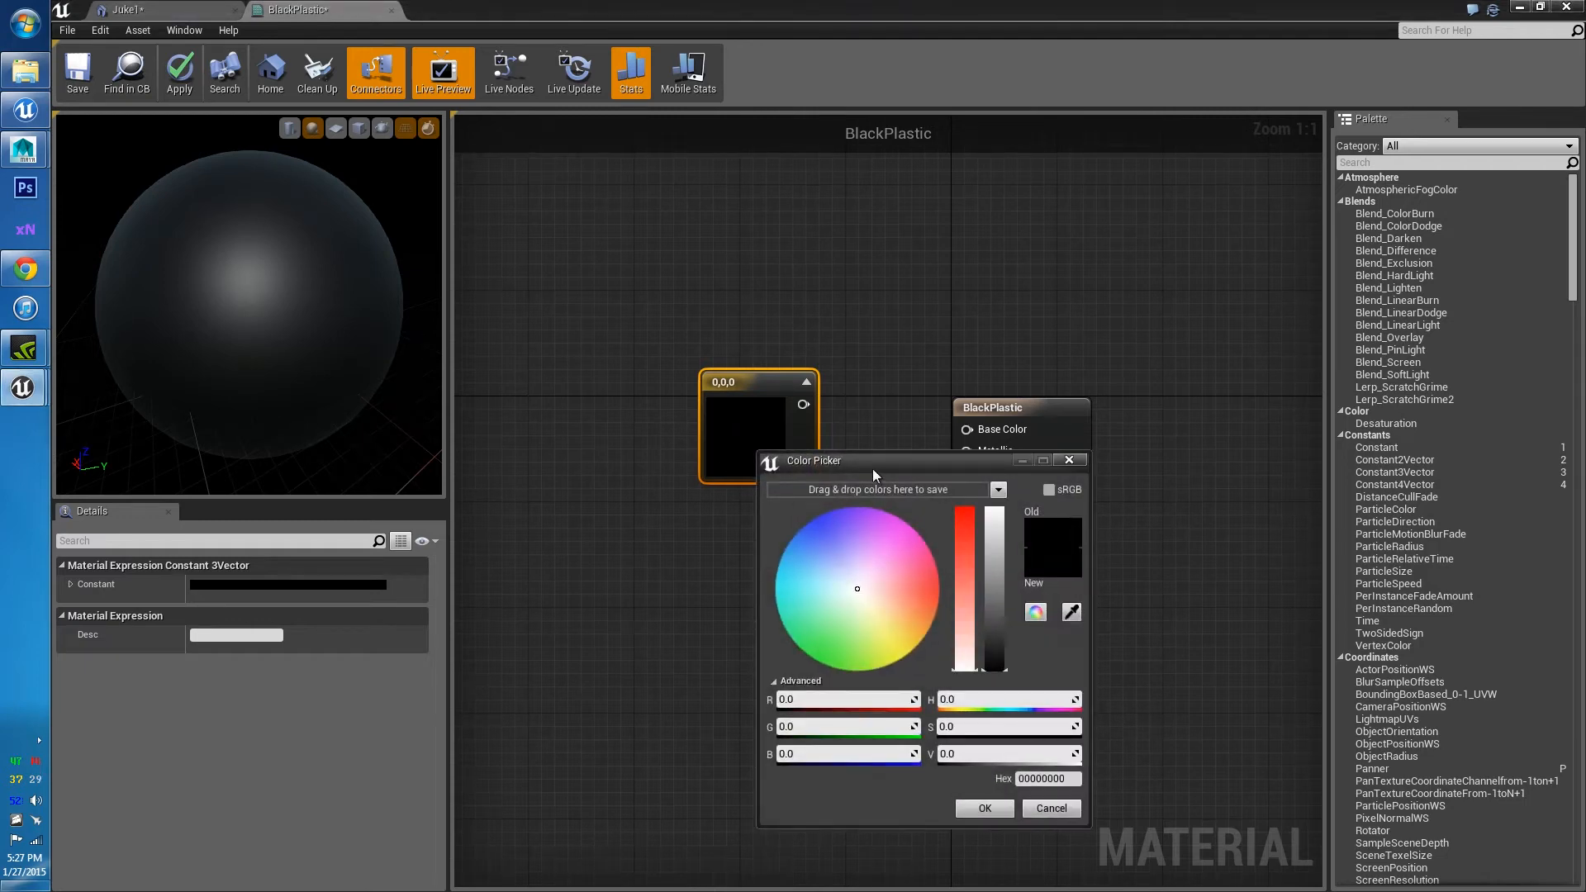
drag(873, 469, 693, 364)
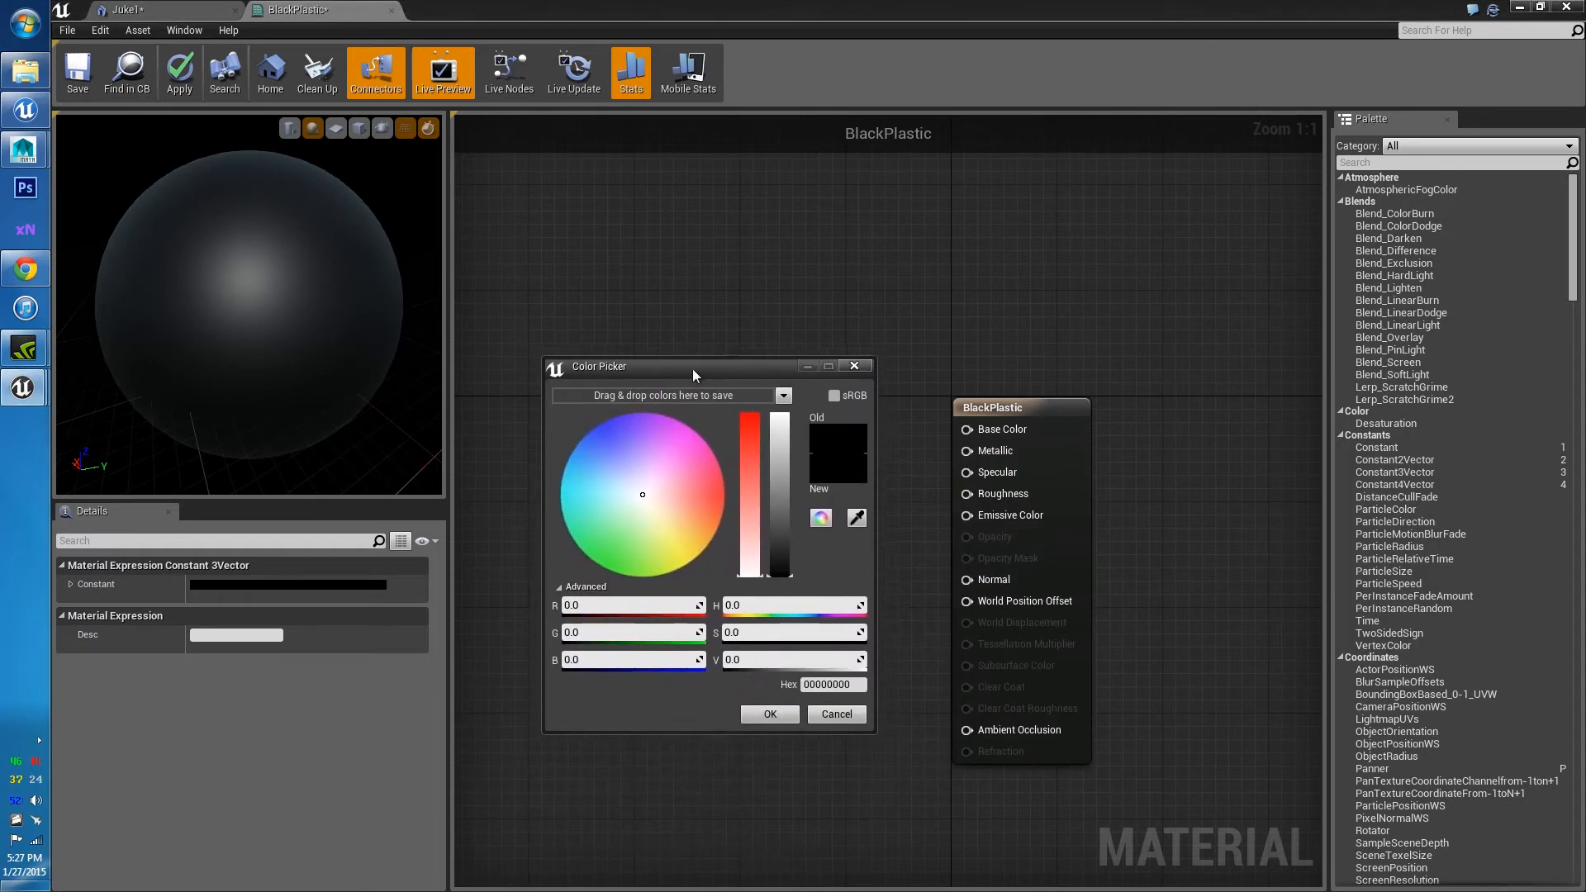
mouse_move(638, 504)
mouse_down()
mouse_move(653, 438)
mouse_move(658, 541)
mouse_move(648, 405)
mouse_move(603, 575)
mouse_move(707, 410)
mouse_move(504, 522)
mouse_move(727, 487)
mouse_move(524, 370)
mouse_move(644, 388)
mouse_move(642, 490)
mouse_up()
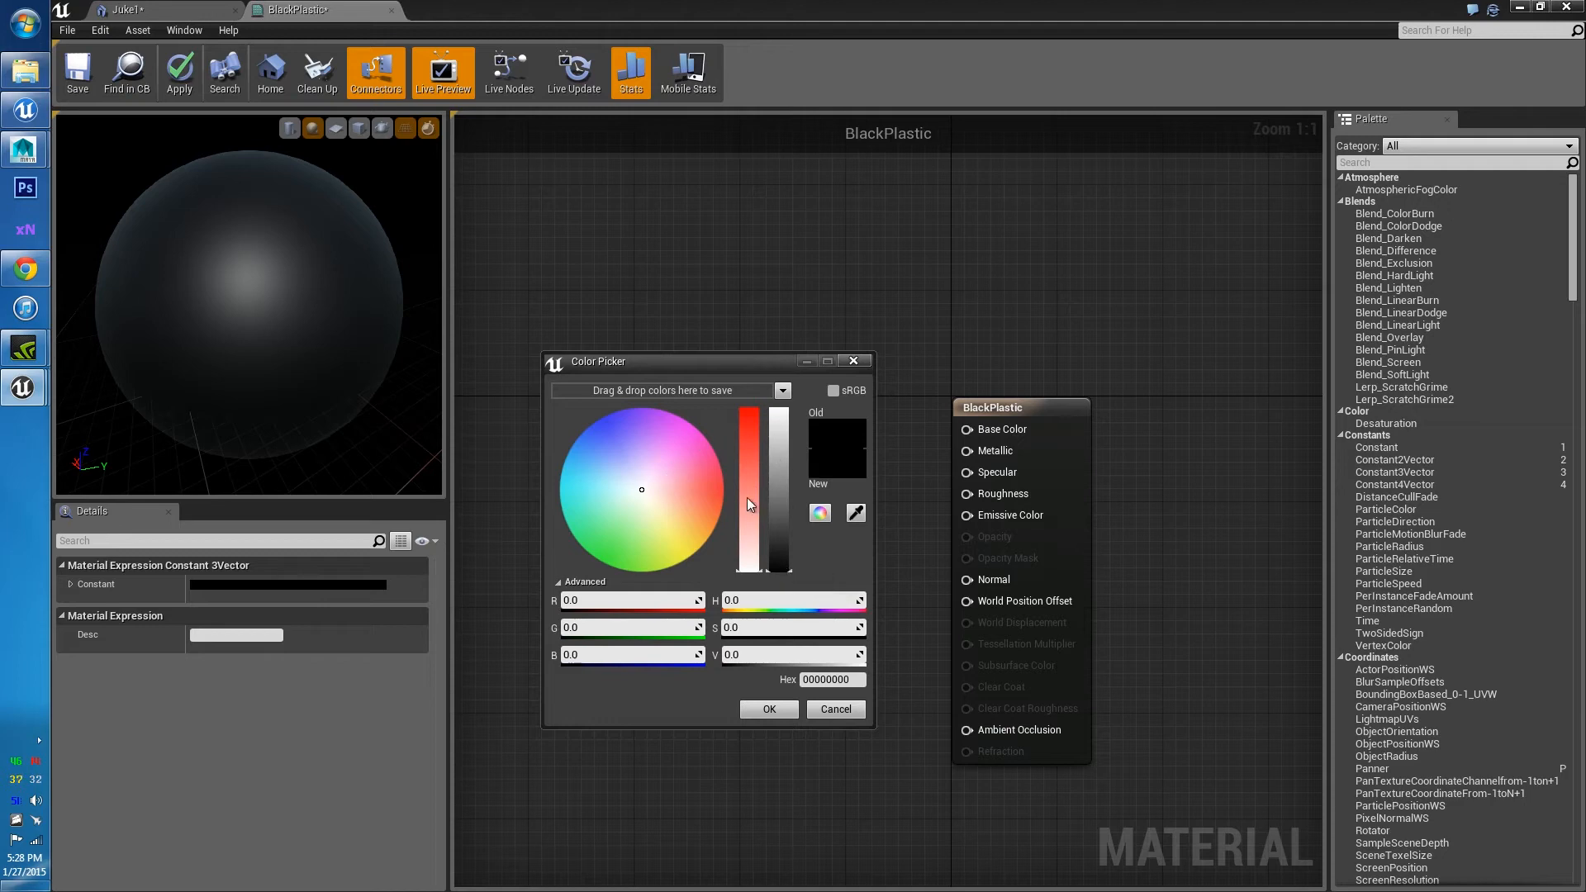
drag(692, 518, 644, 493)
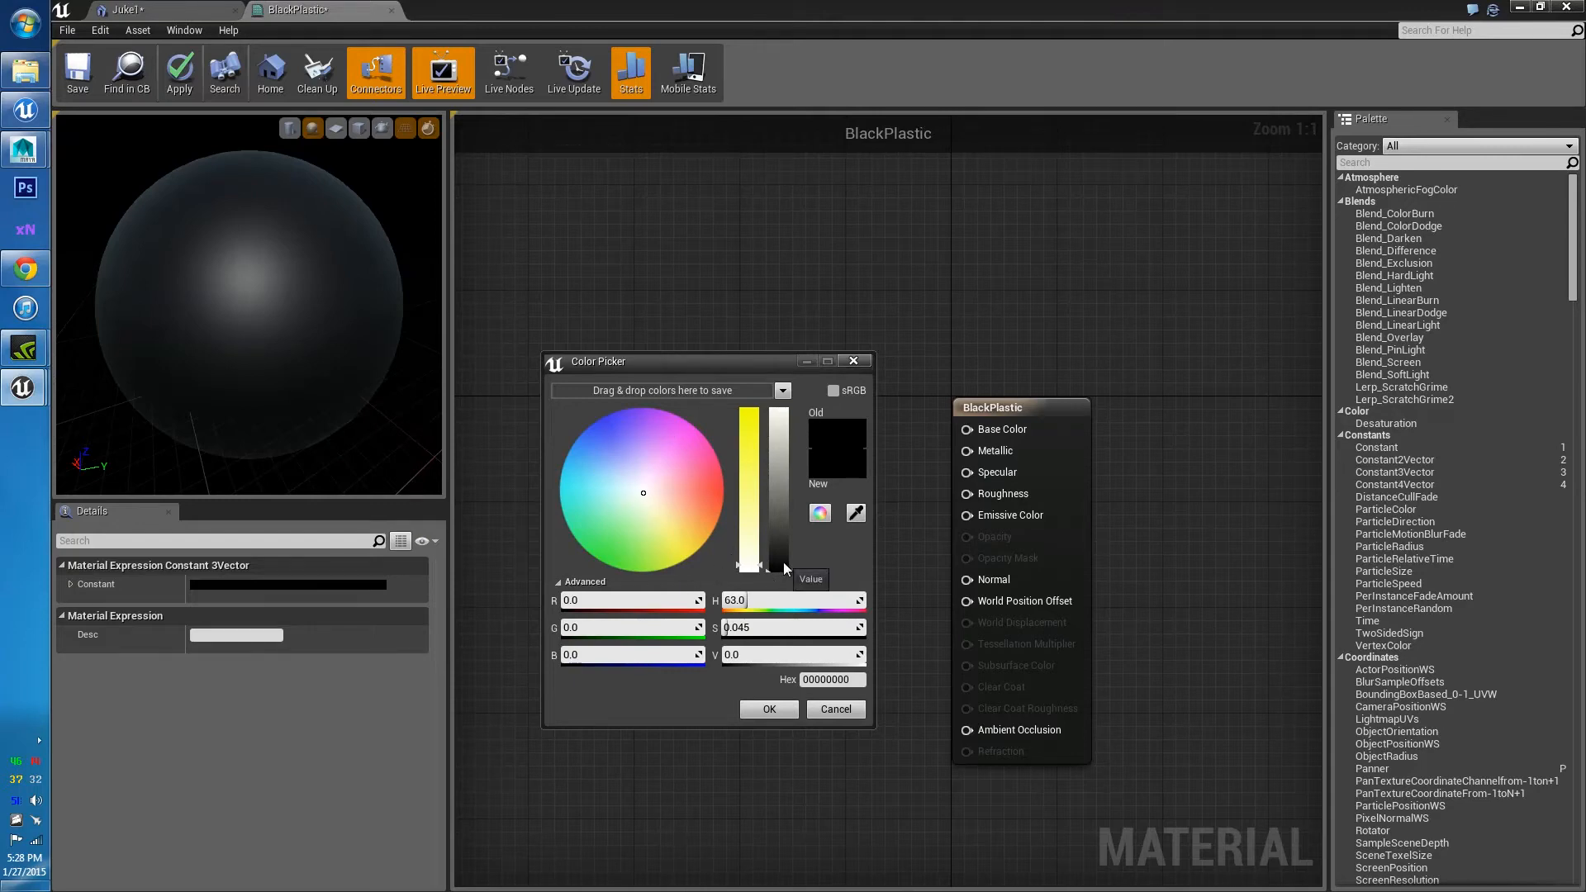
drag(785, 569, 786, 561)
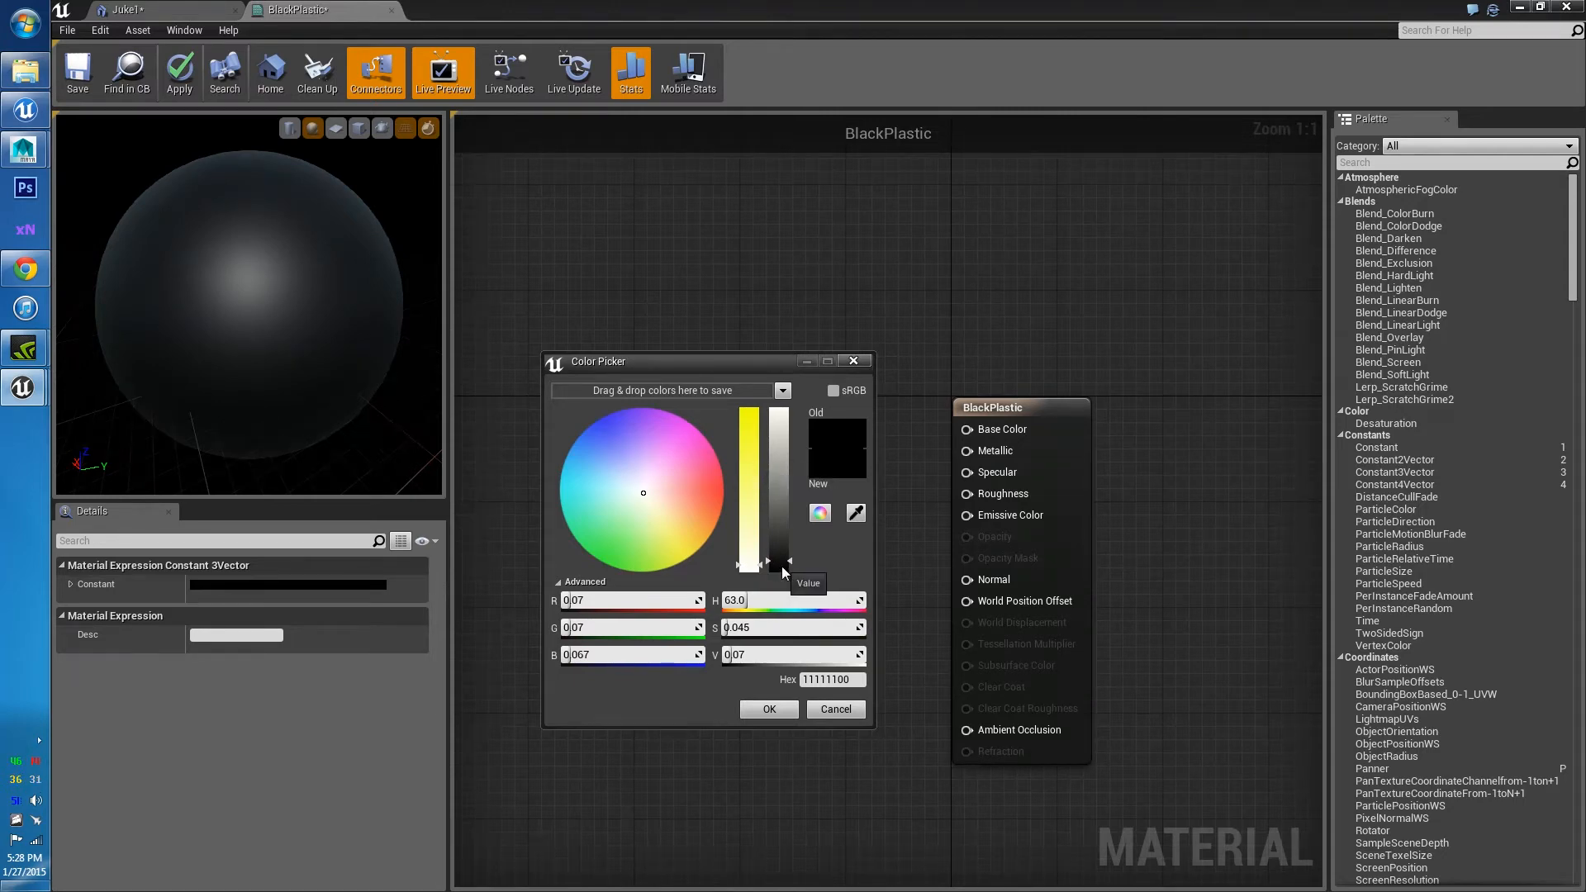
drag(784, 567, 784, 581)
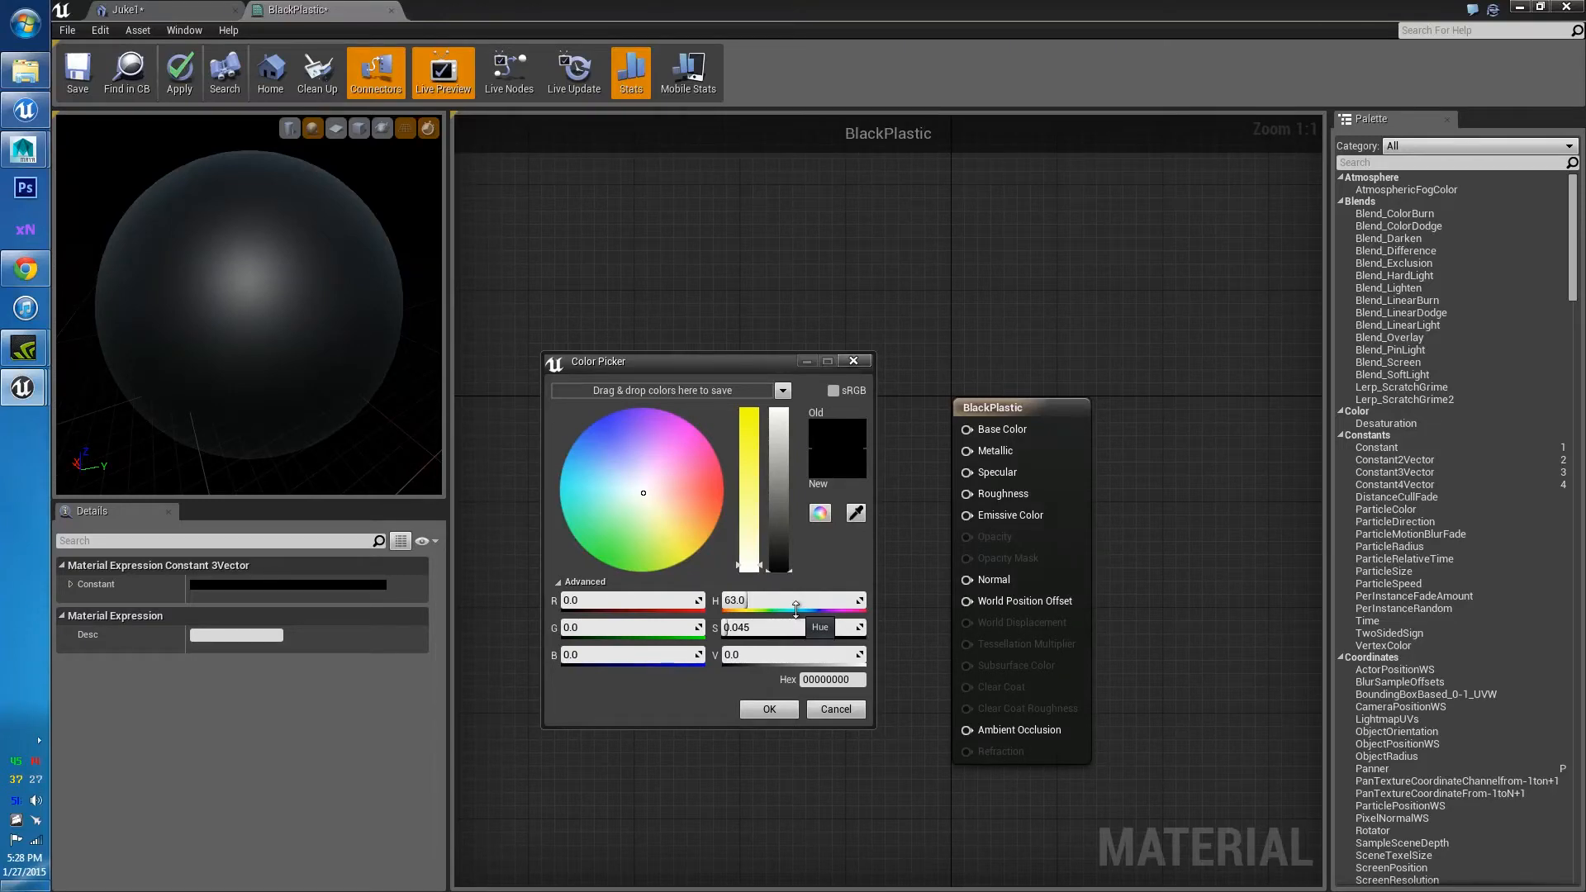
drag(794, 655, 749, 279)
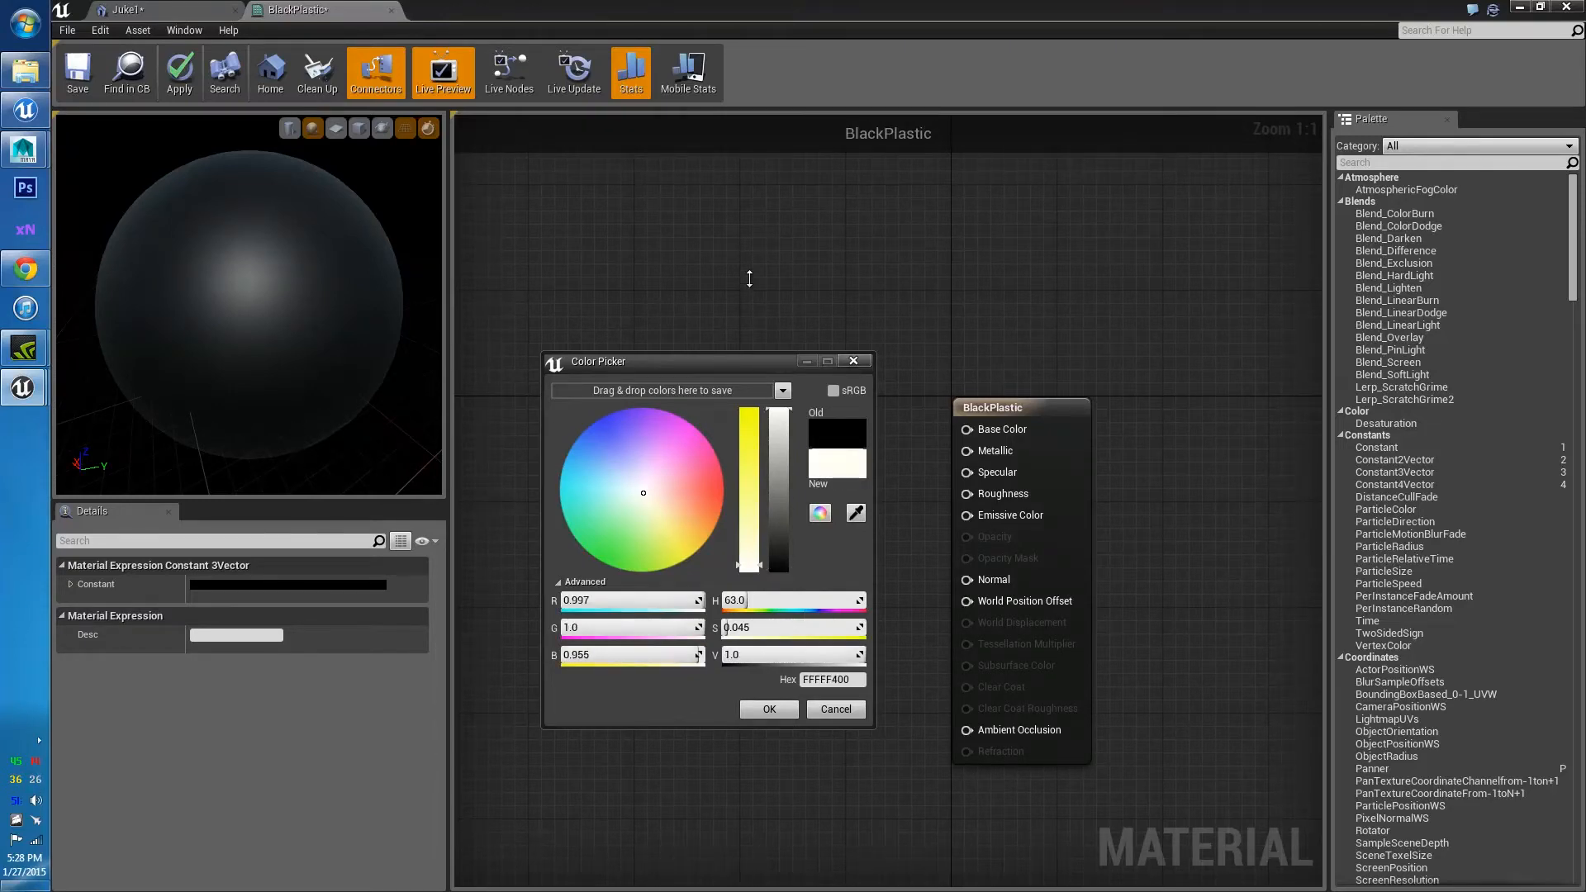
drag(748, 490, 746, 308)
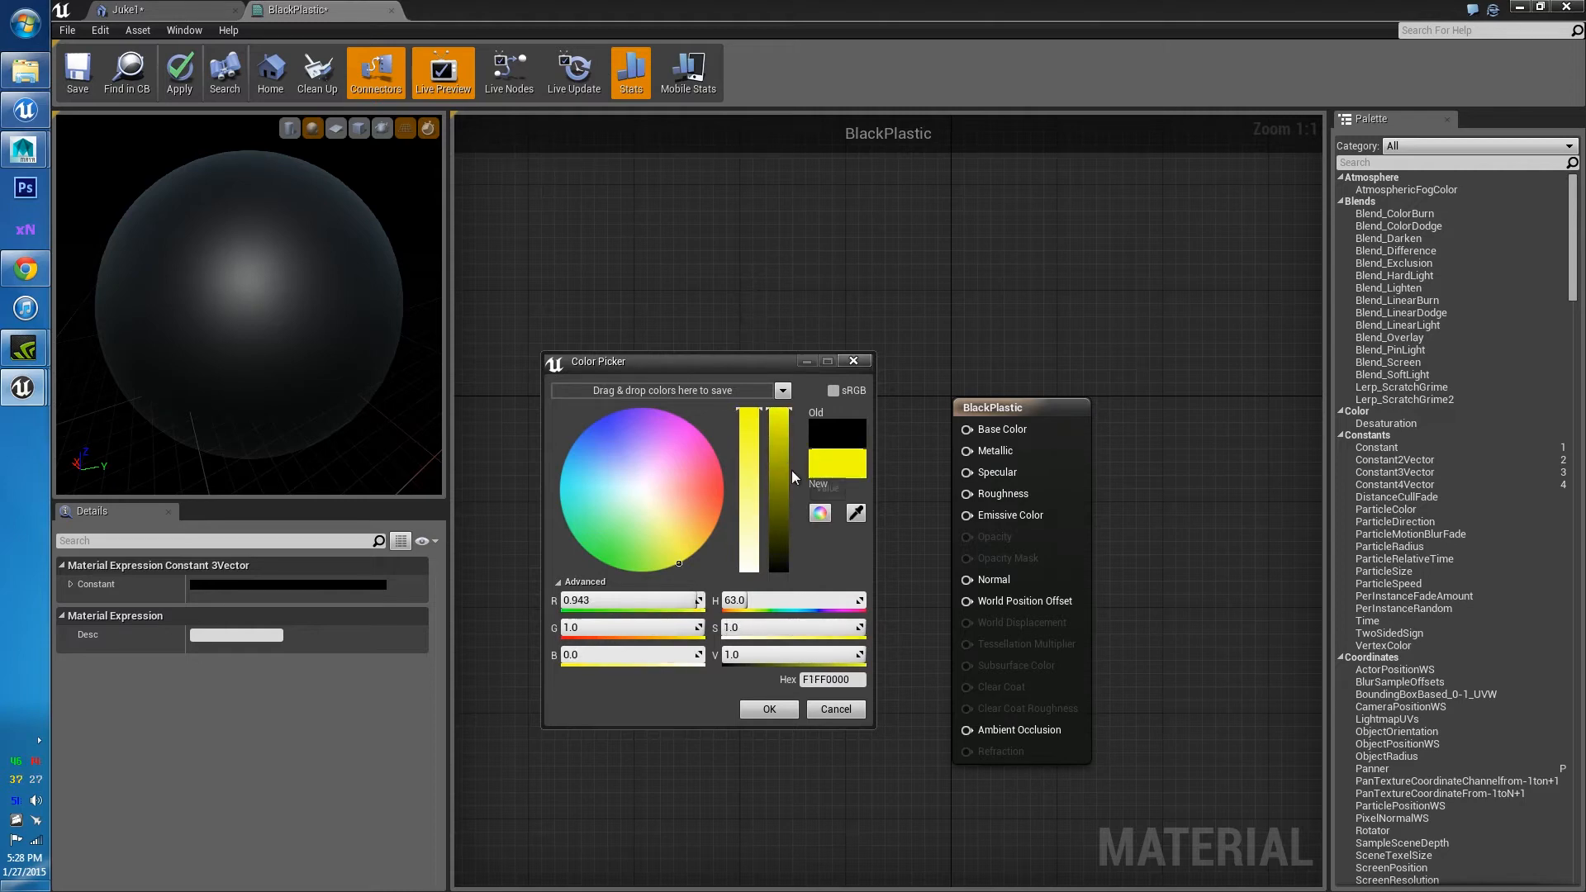
mouse_move(750, 417)
mouse_down()
mouse_move(750, 438)
mouse_move(749, 409)
mouse_move(789, 417)
mouse_move(741, 562)
mouse_up()
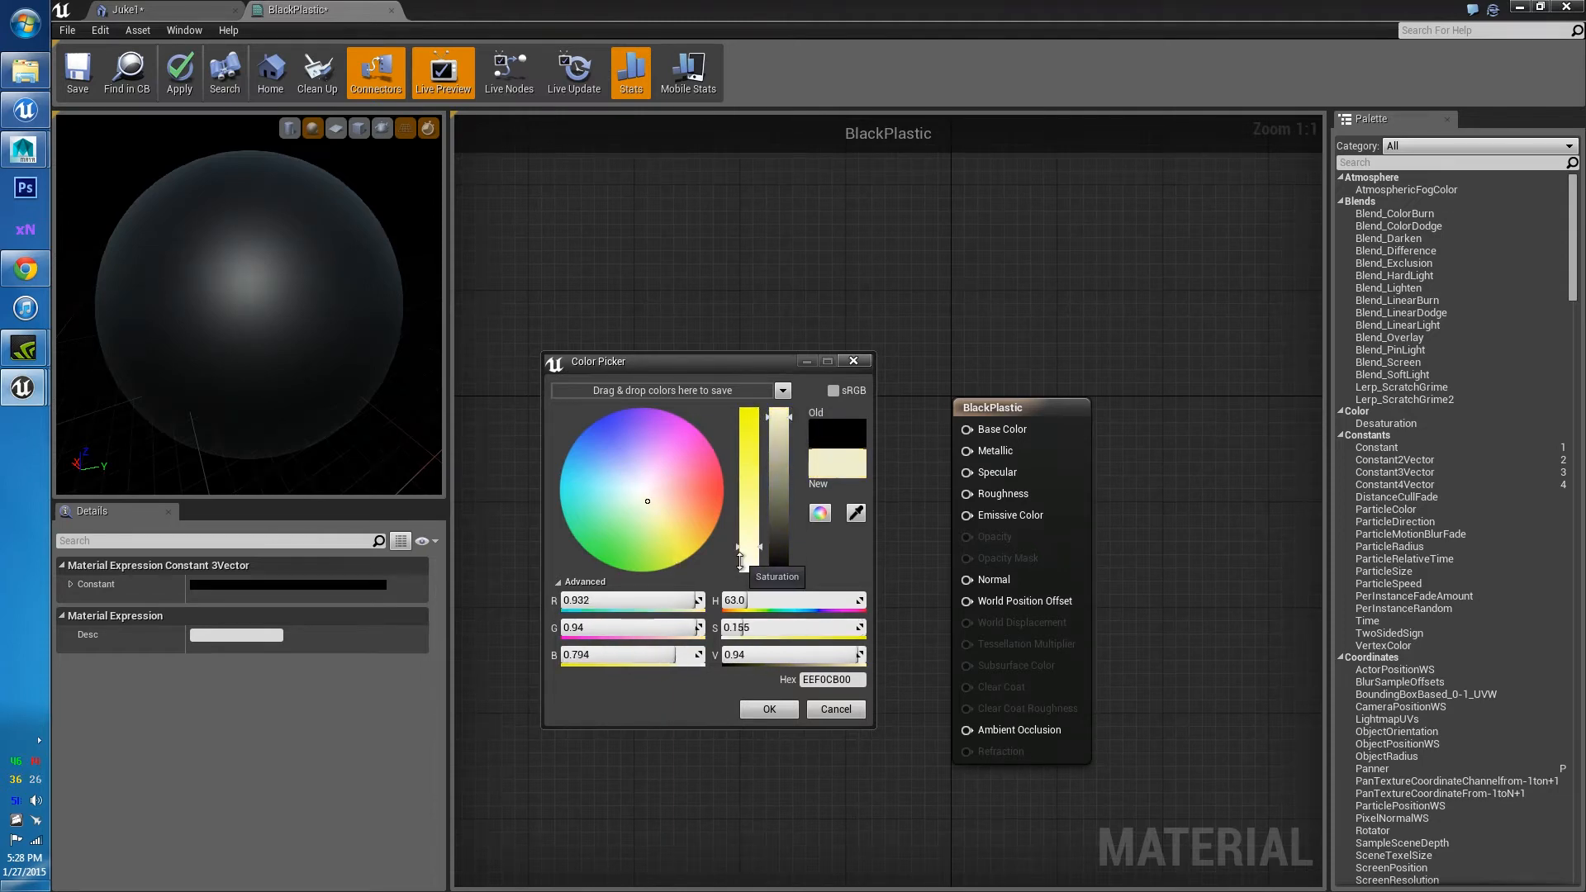
click(583, 582)
drag(772, 439, 777, 562)
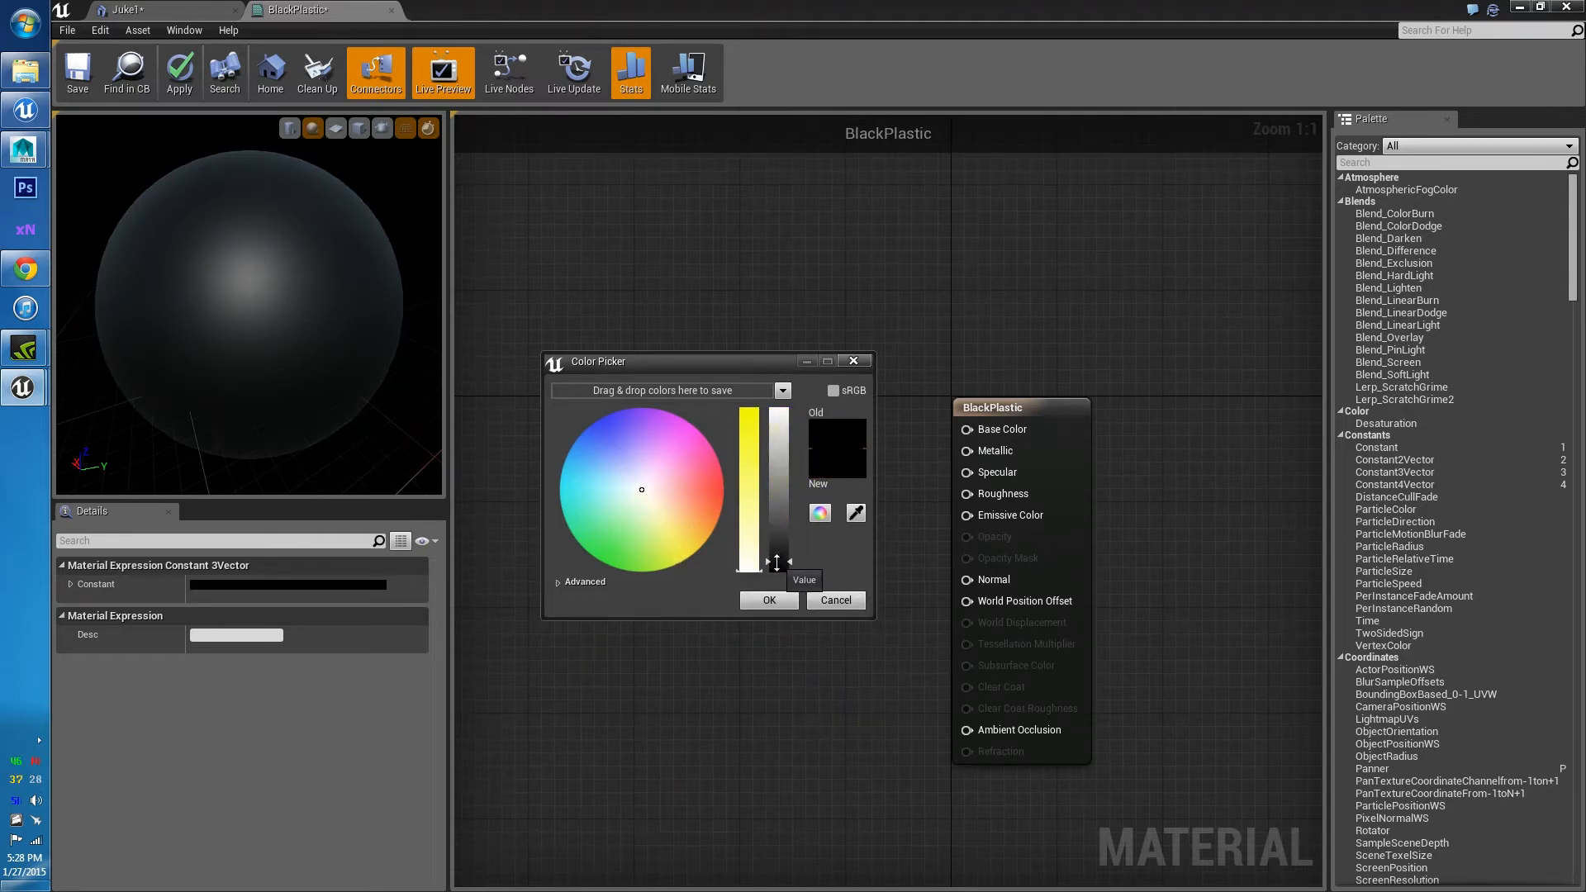
click(569, 585)
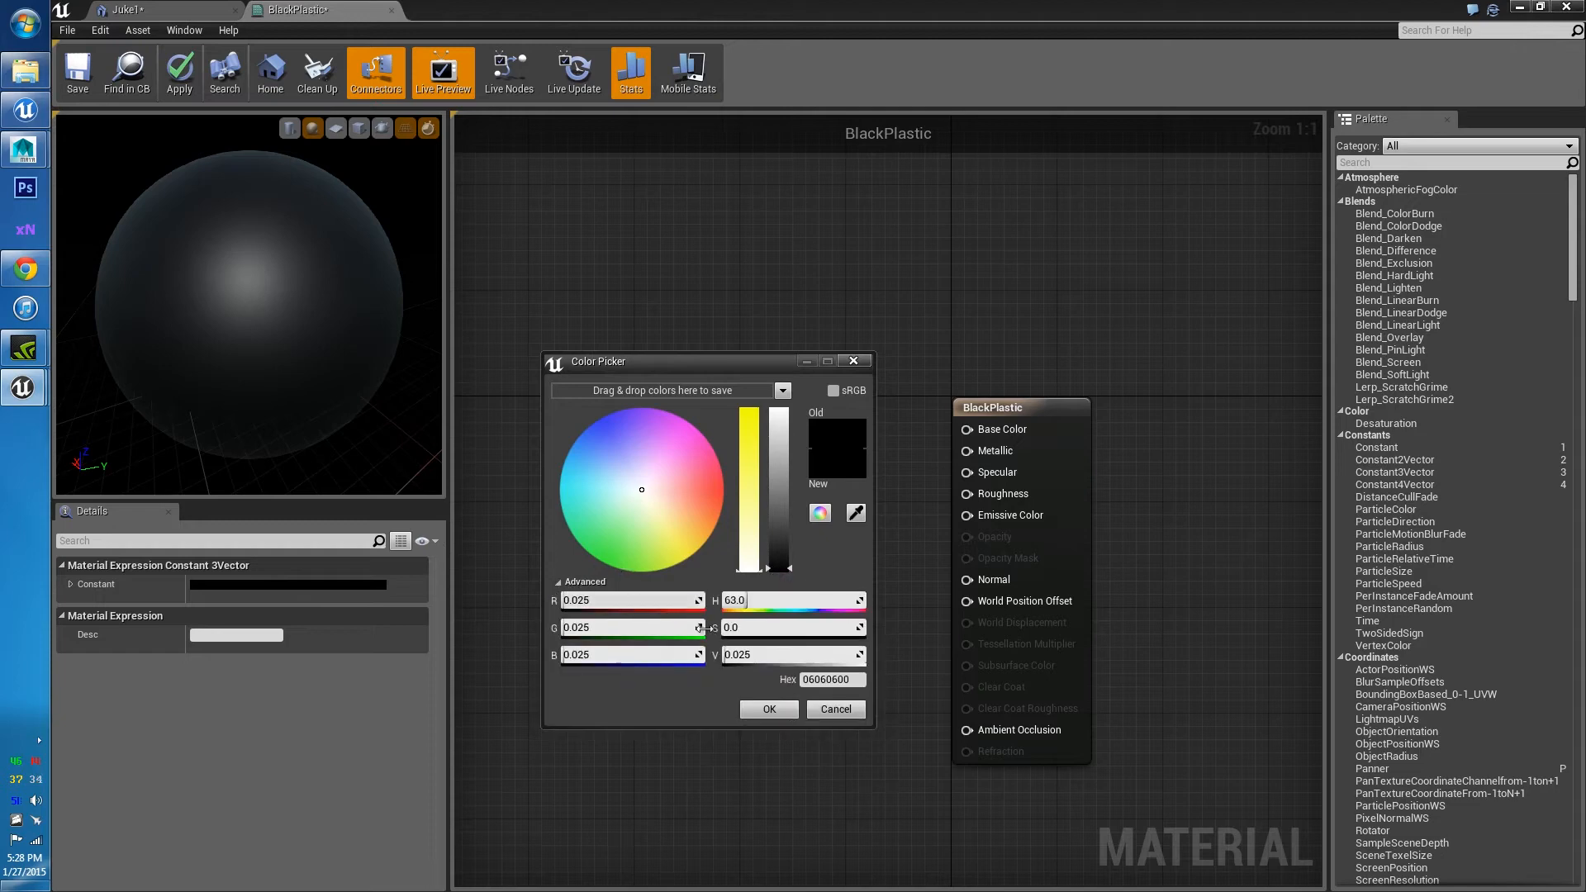
click(776, 710)
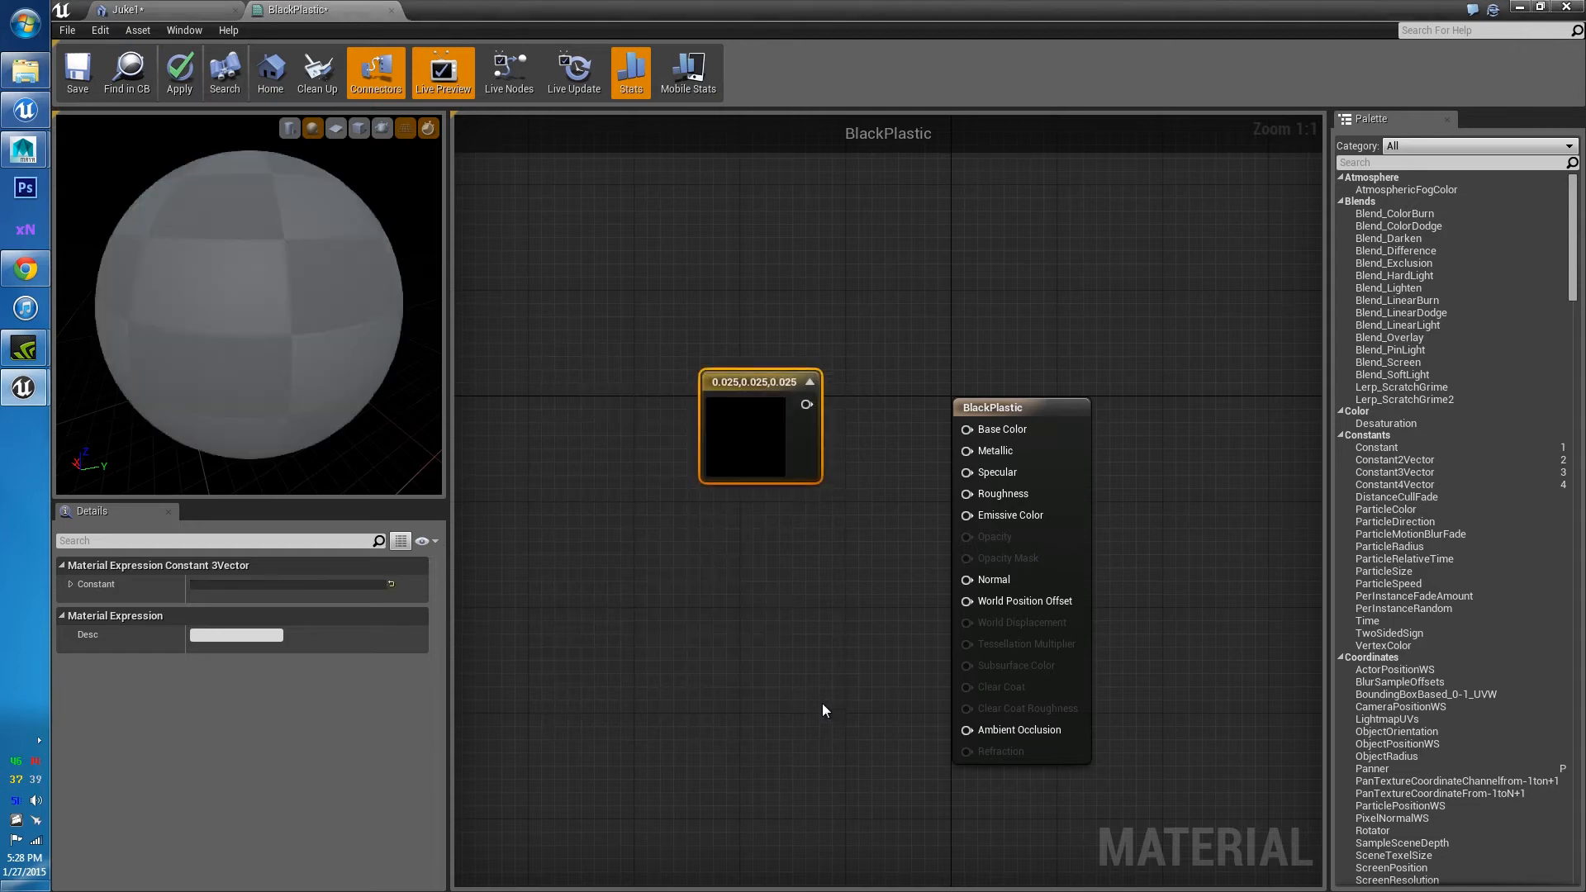
Connect the Constant3Vector to the material's Base Color input and move the color node higher in the graph
drag(758, 394, 967, 429)
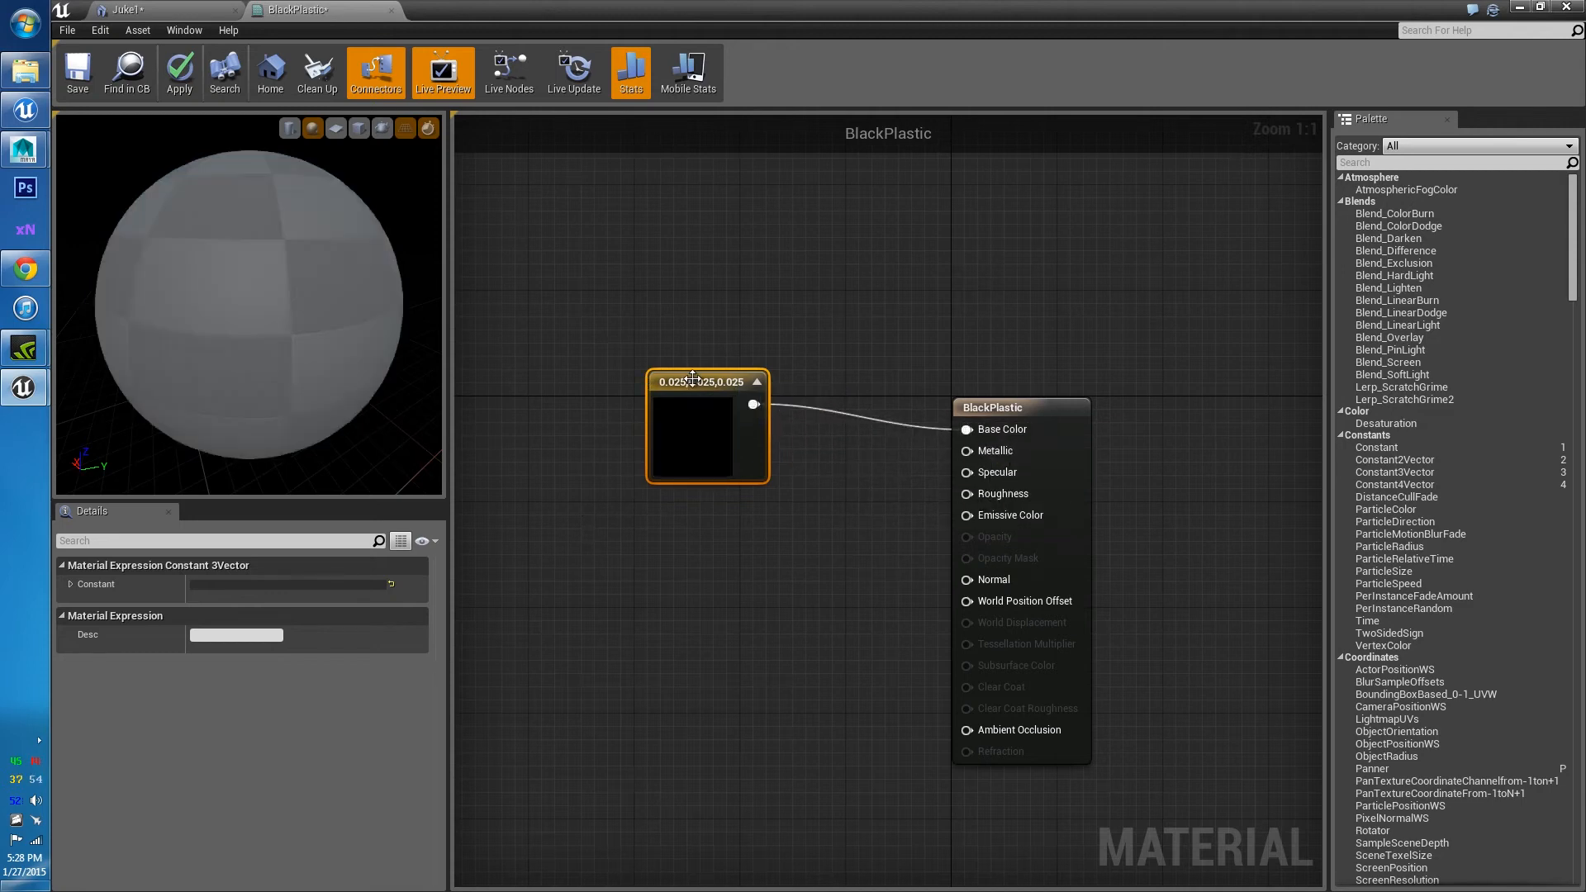
drag(698, 381, 712, 353)
mouse_move(288, 332)
mouse_down()
mouse_move(356, 354)
mouse_move(359, 256)
mouse_move(248, 332)
mouse_move(264, 256)
mouse_move(281, 355)
mouse_move(327, 272)
mouse_move(277, 355)
mouse_move(302, 285)
mouse_move(287, 332)
mouse_up()
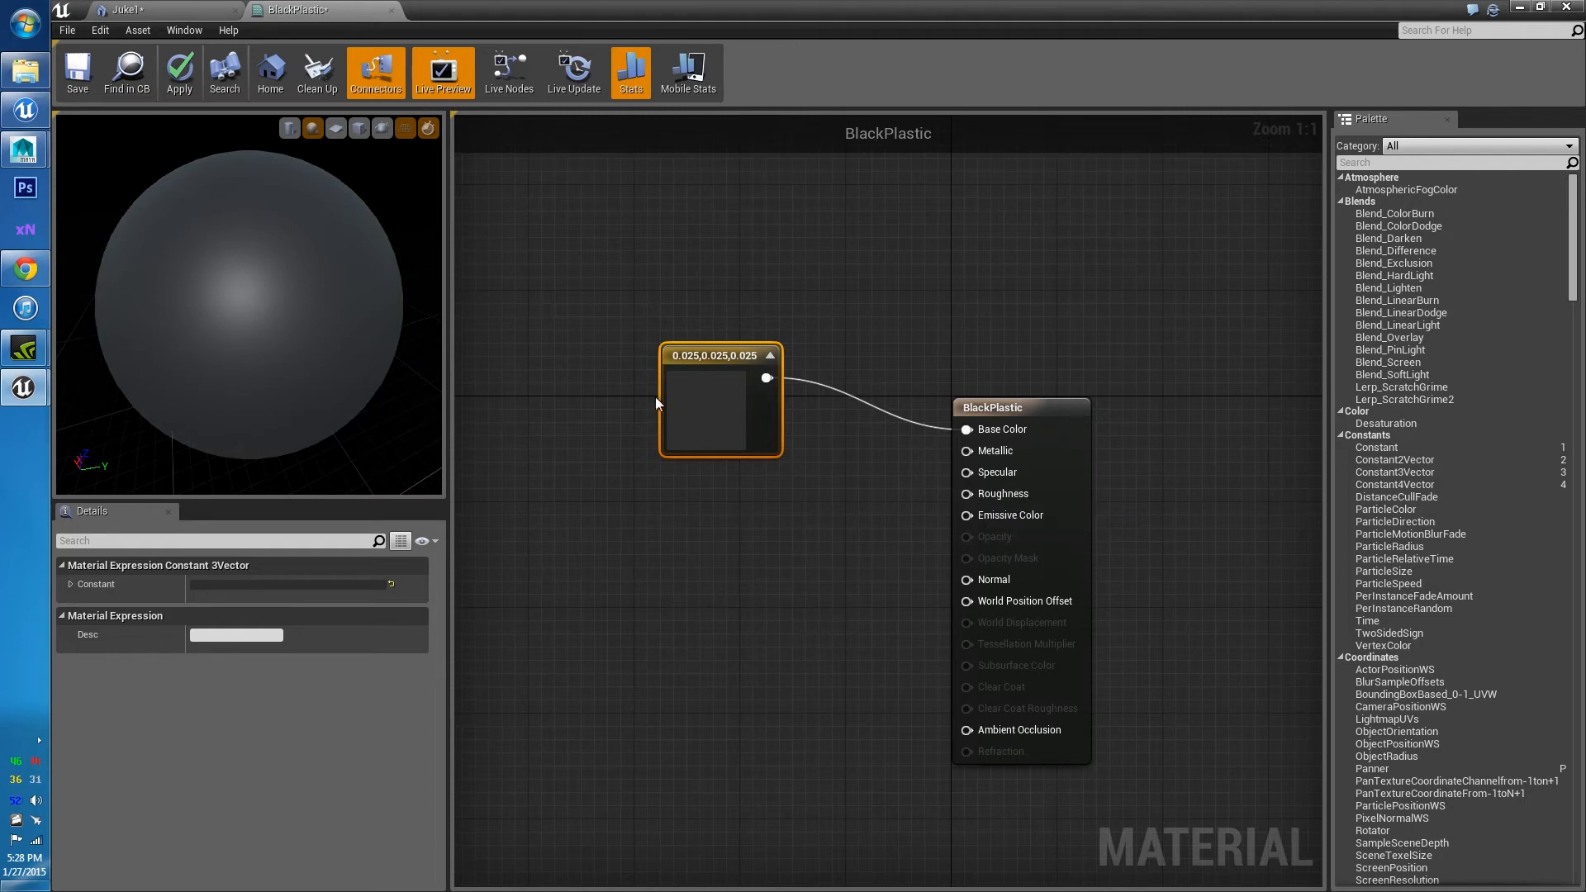
drag(659, 397, 676, 317)
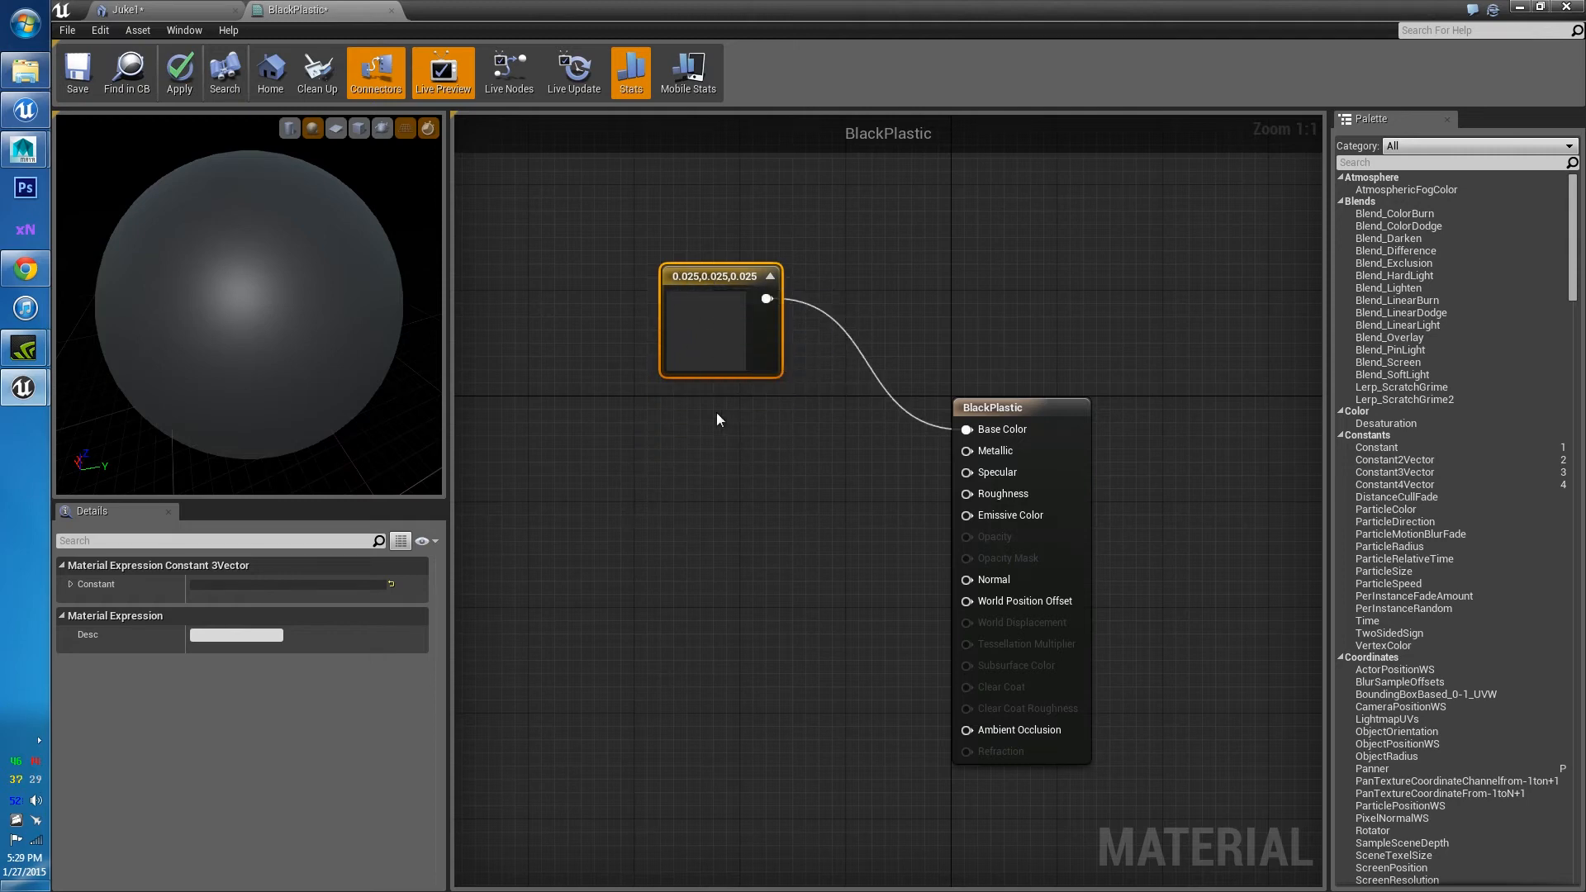
Add a Constant node below the color node, connect it to the Metallic input, and set its value to 1
click(696, 425)
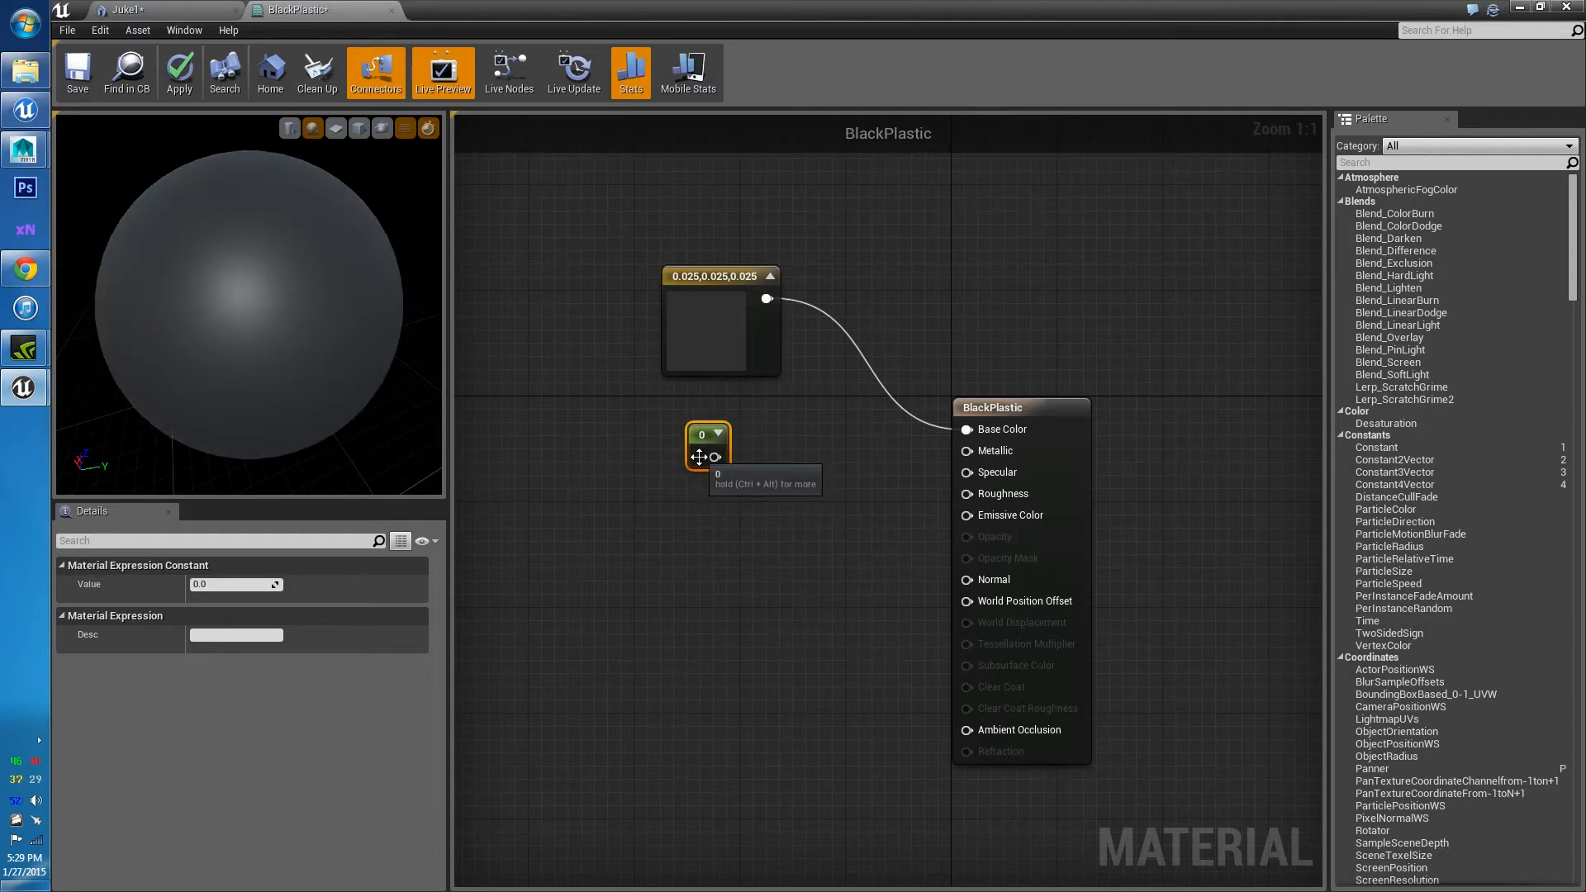
drag(712, 457, 970, 457)
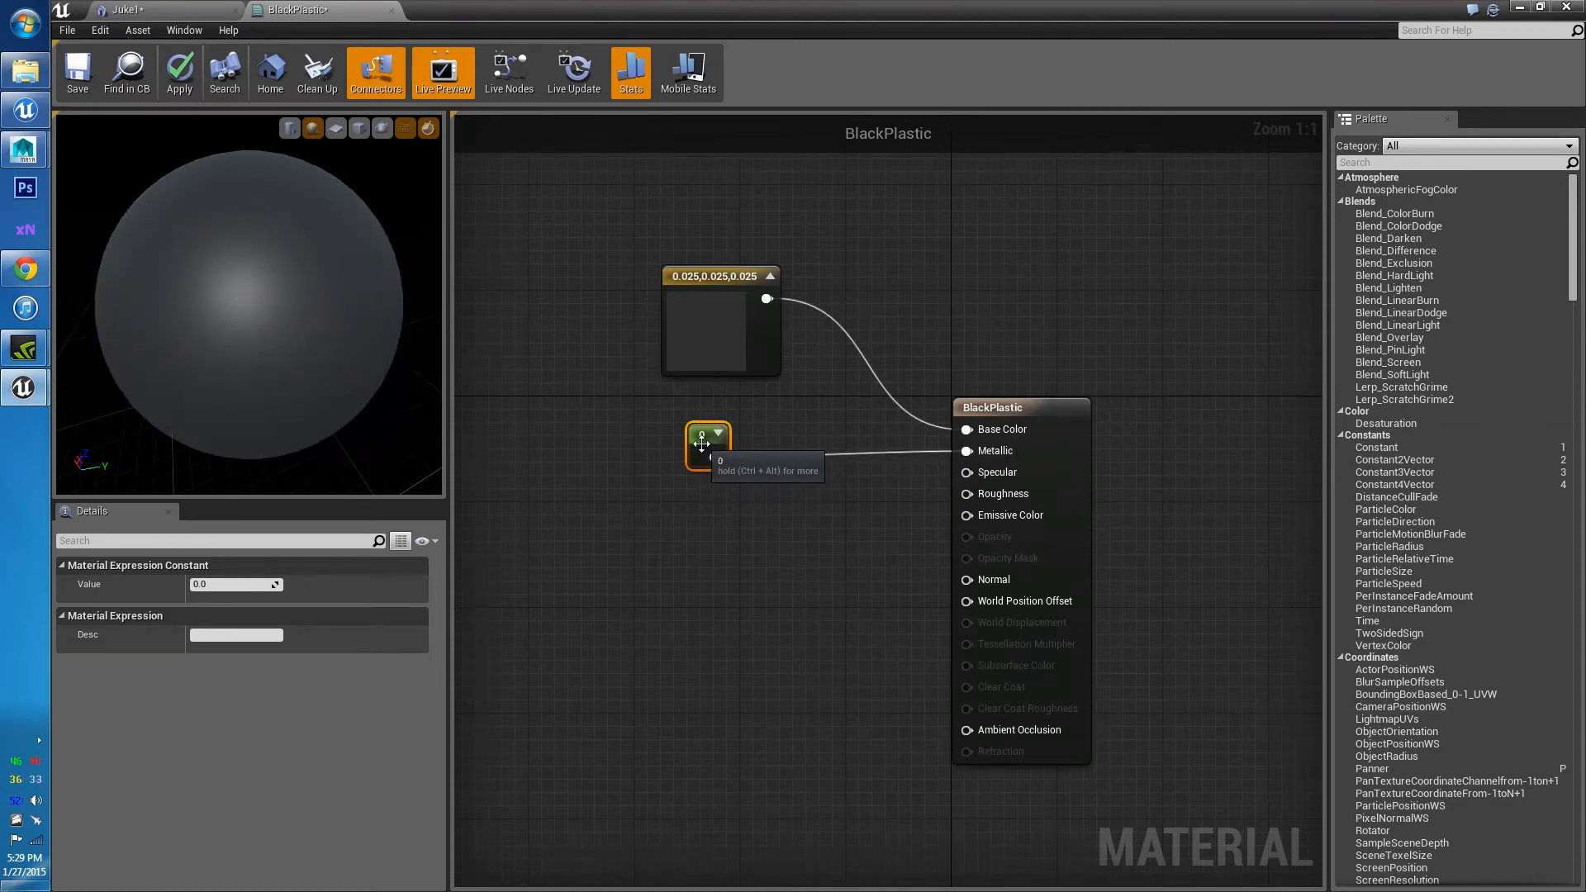
click(213, 585)
text(1)
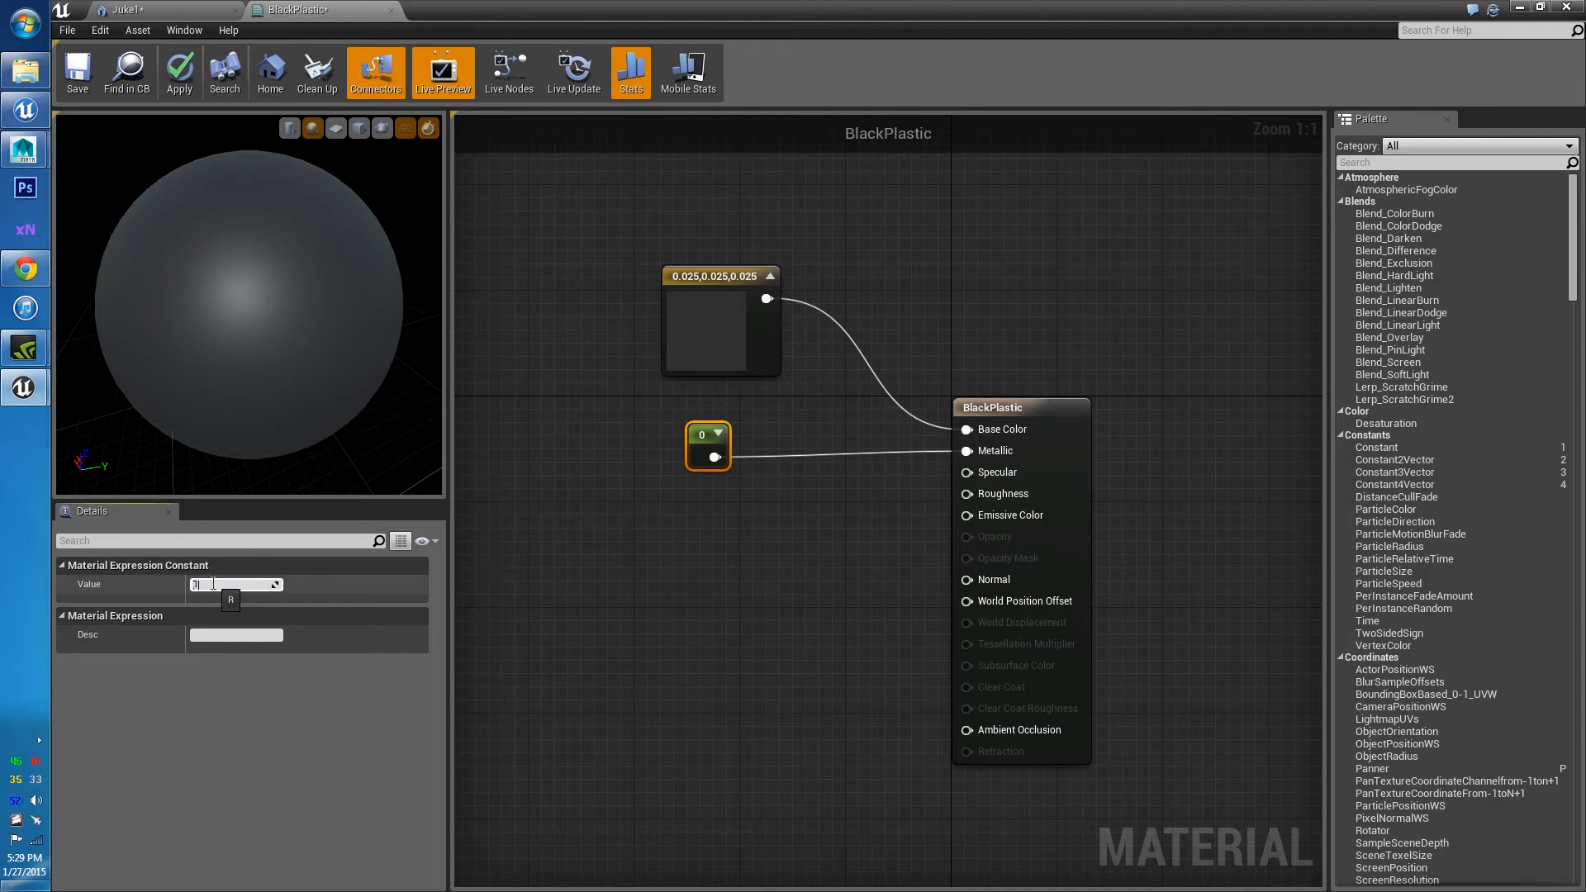
key(Return)
click(583, 605)
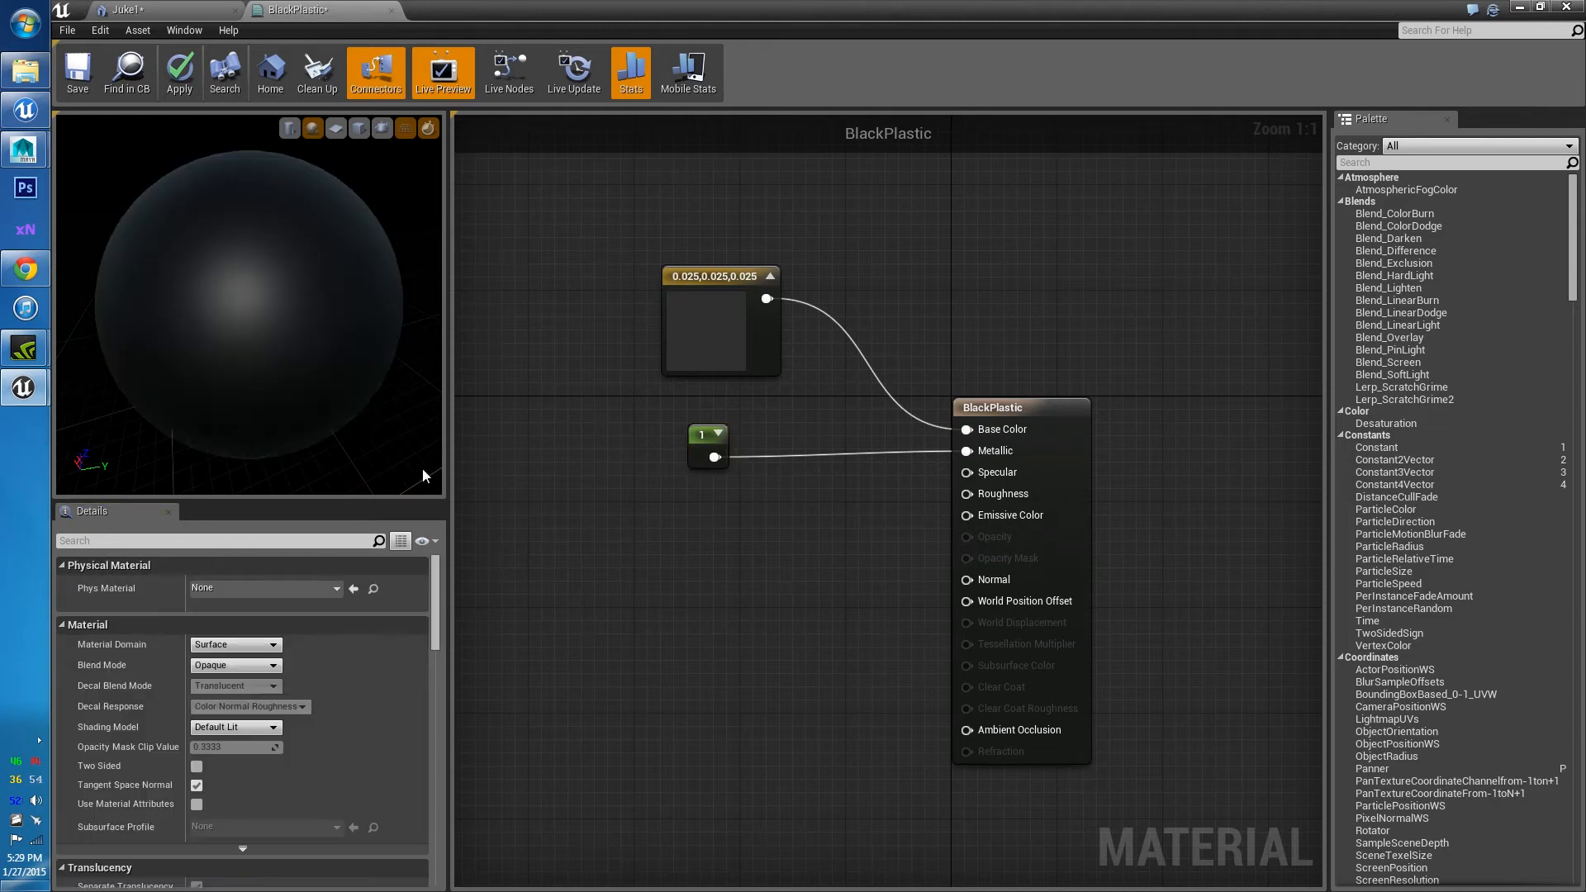
drag(423, 477, 287, 319)
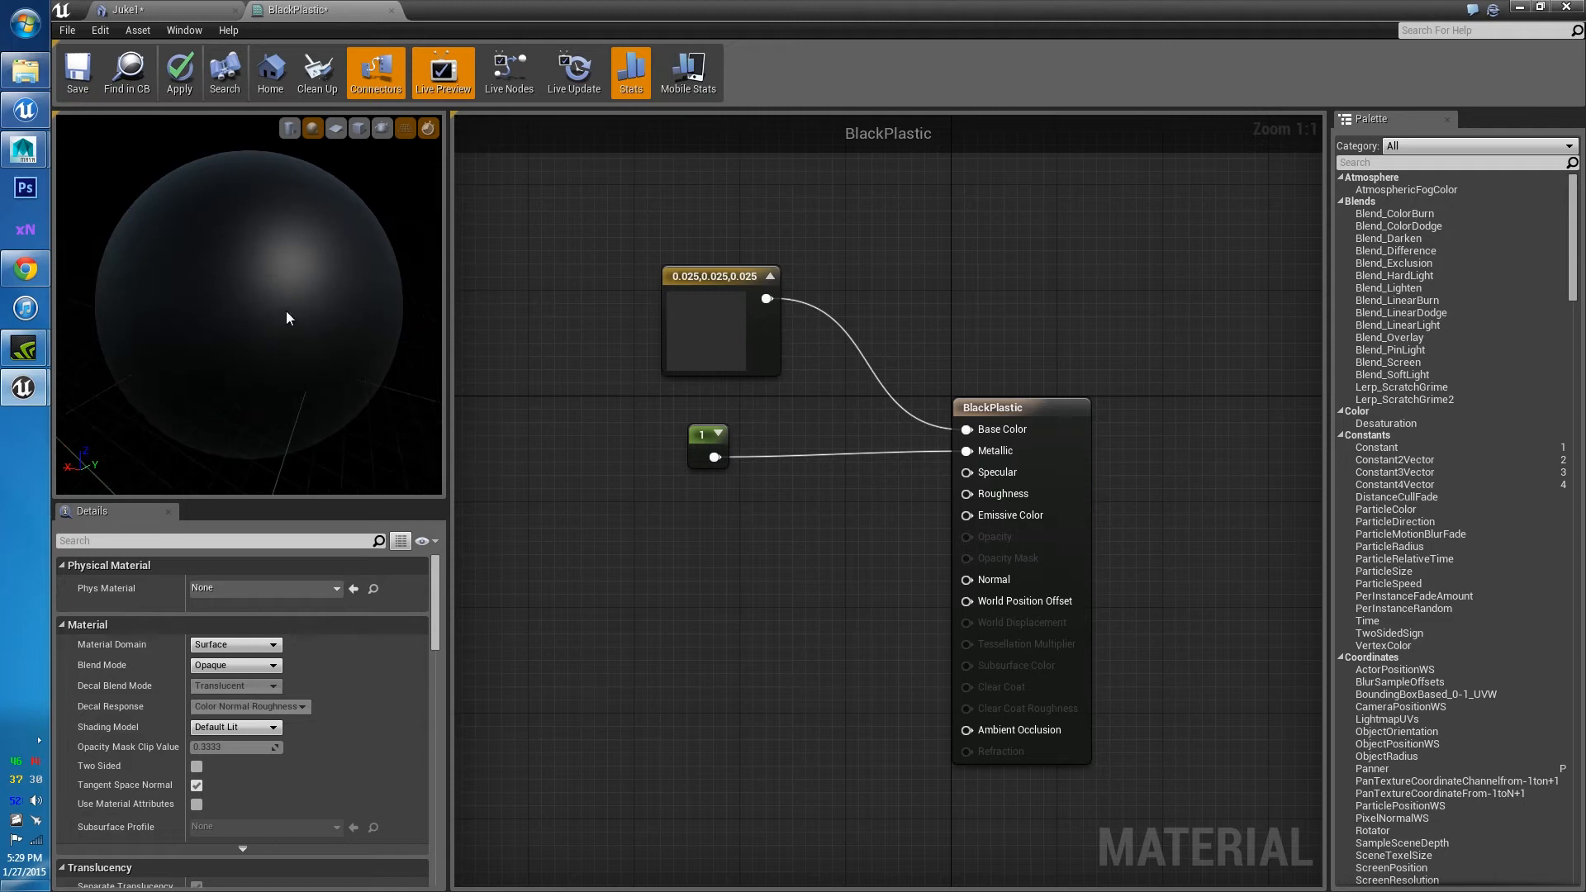
drag(702, 435, 703, 409)
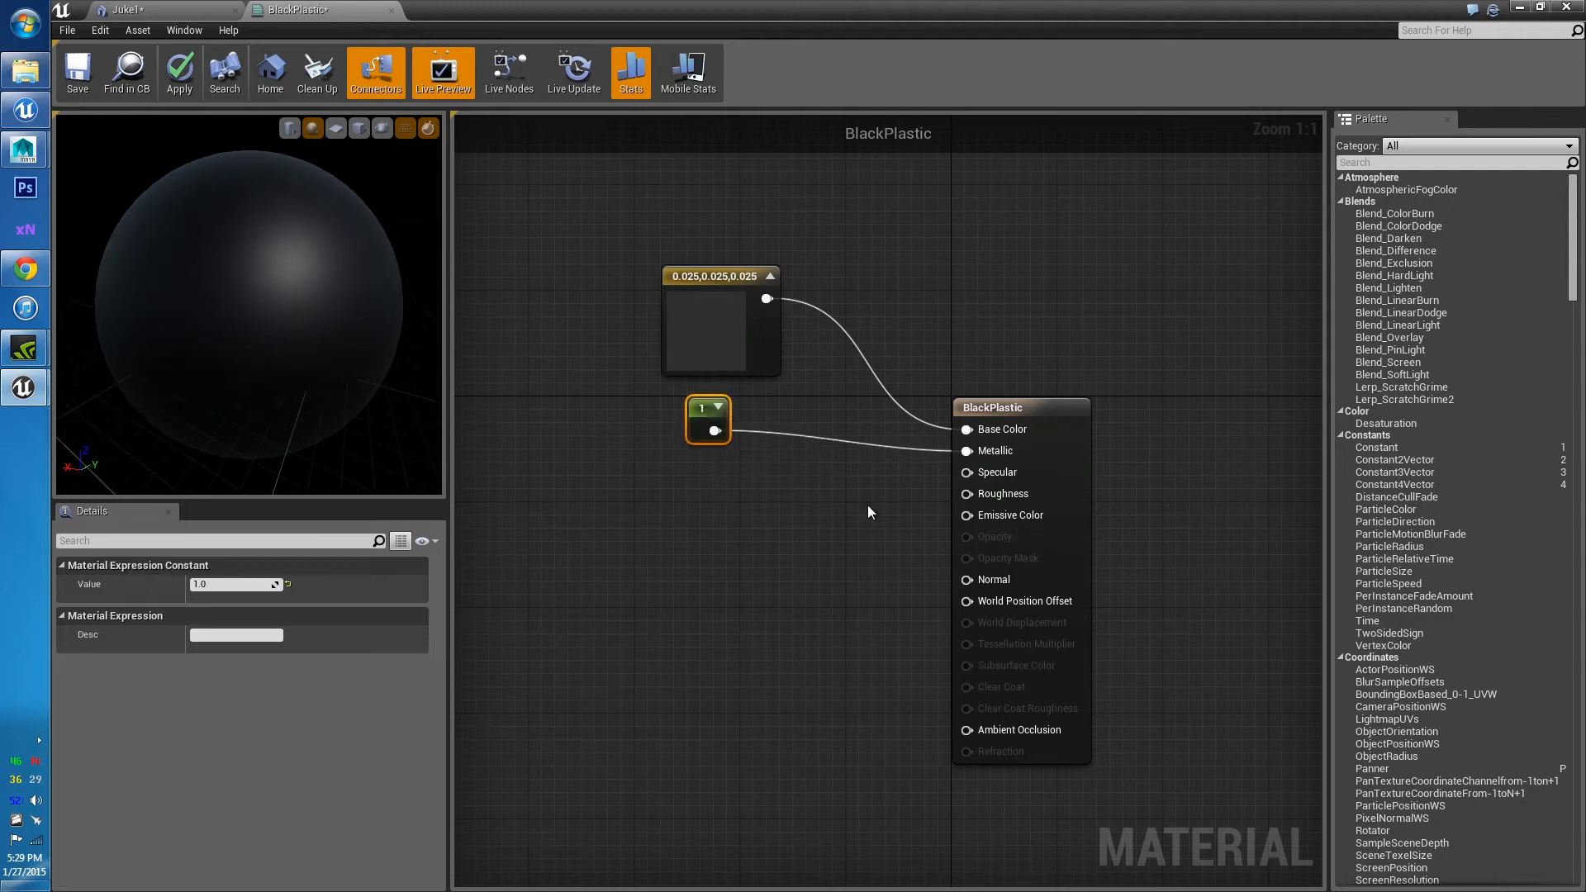
drag(240, 337, 371, 355)
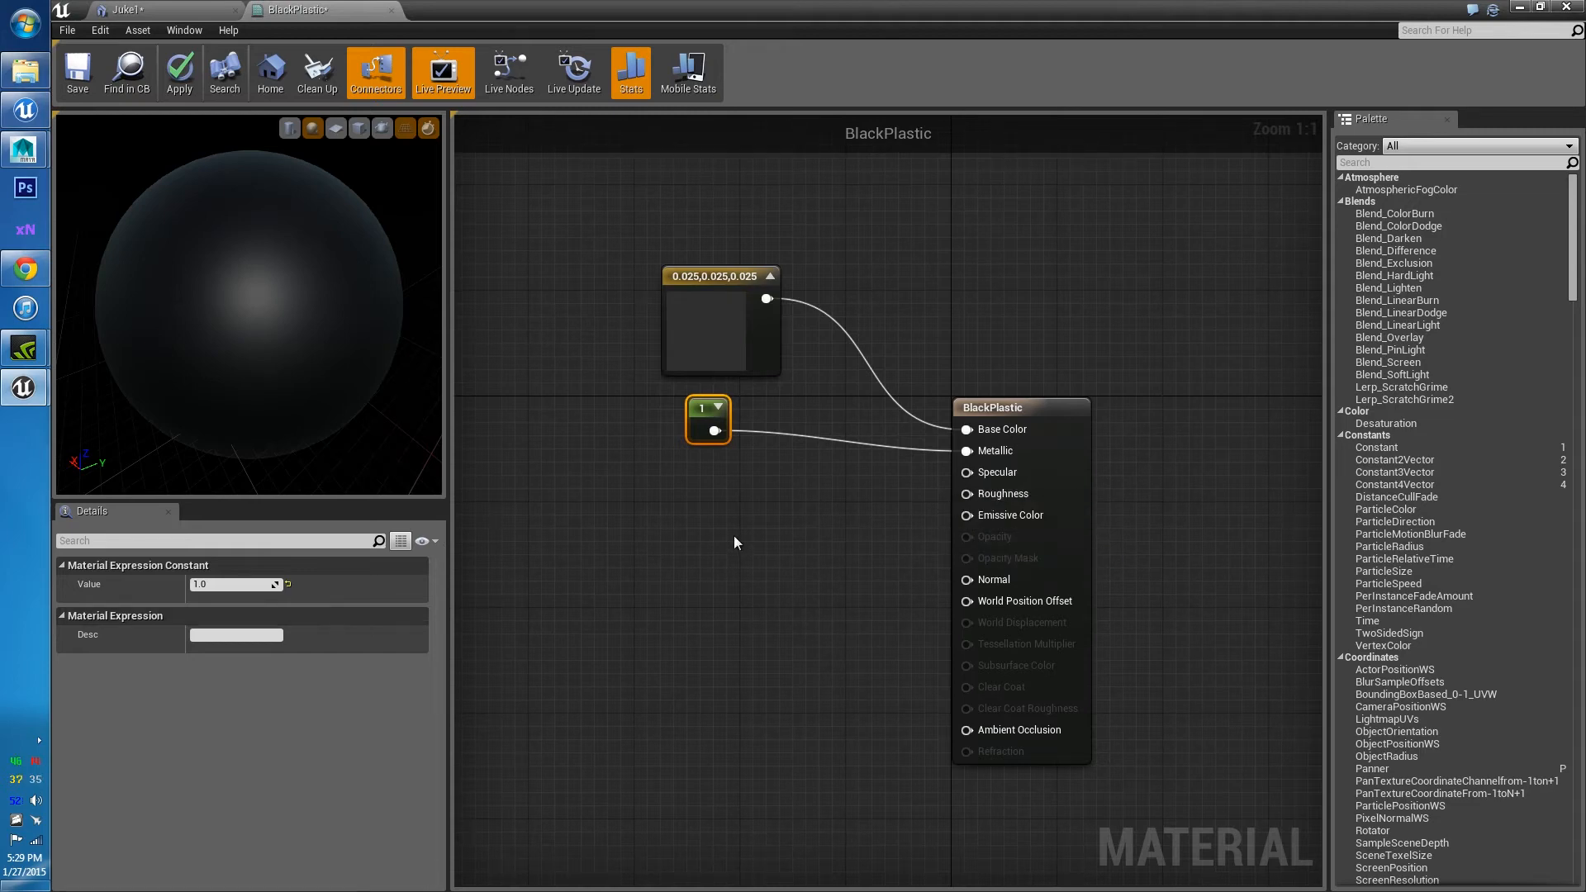
Add a second Constant node below the Metallic constant and connect it to the Roughness input
click(708, 496)
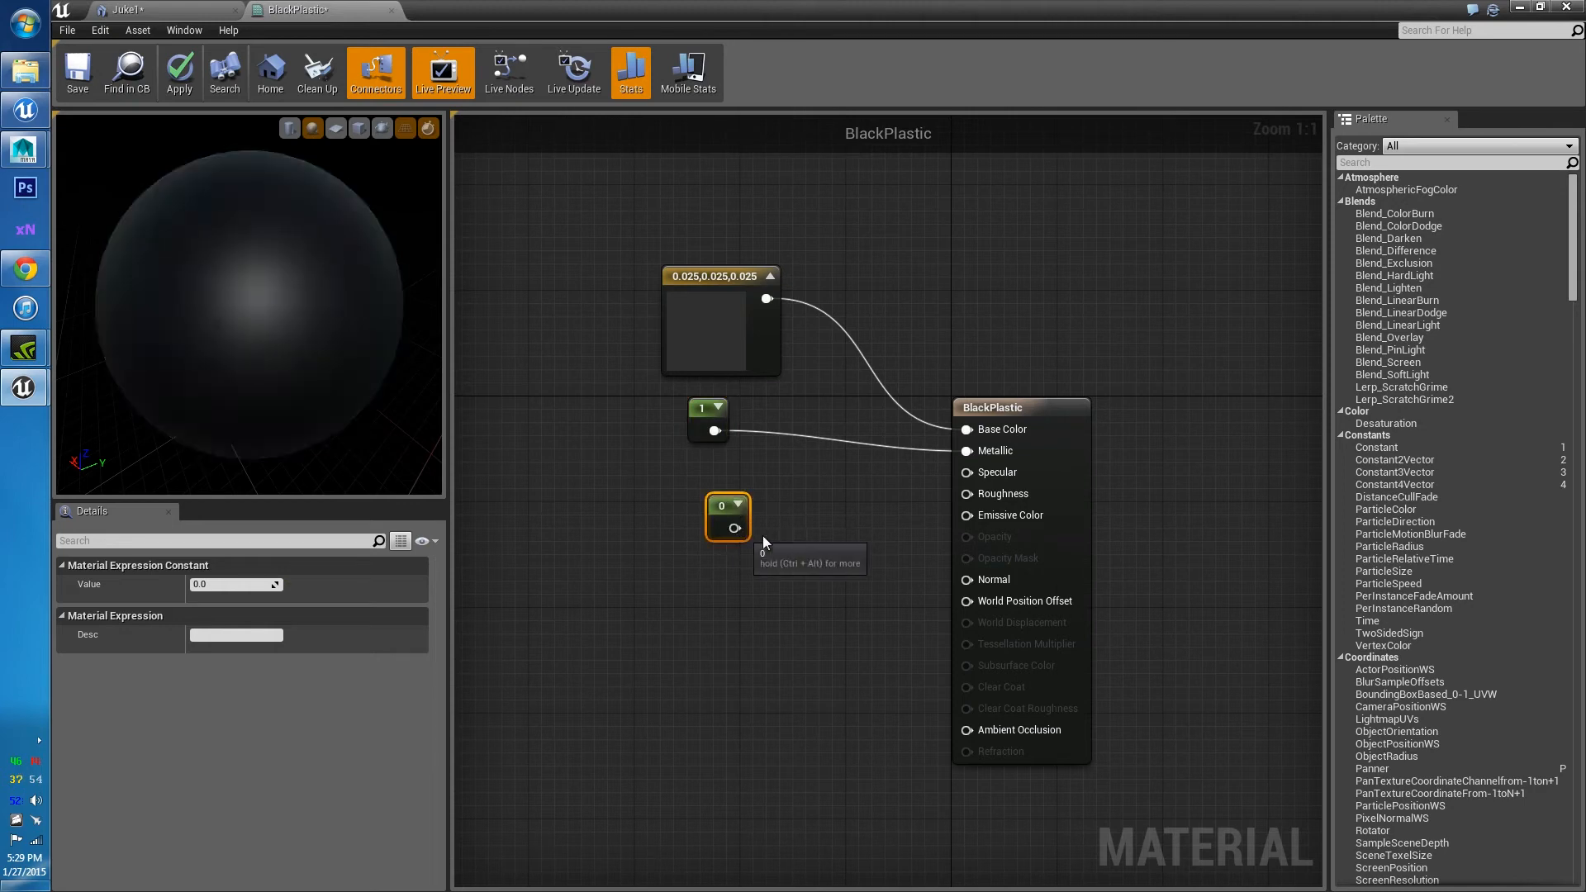
drag(735, 536, 969, 491)
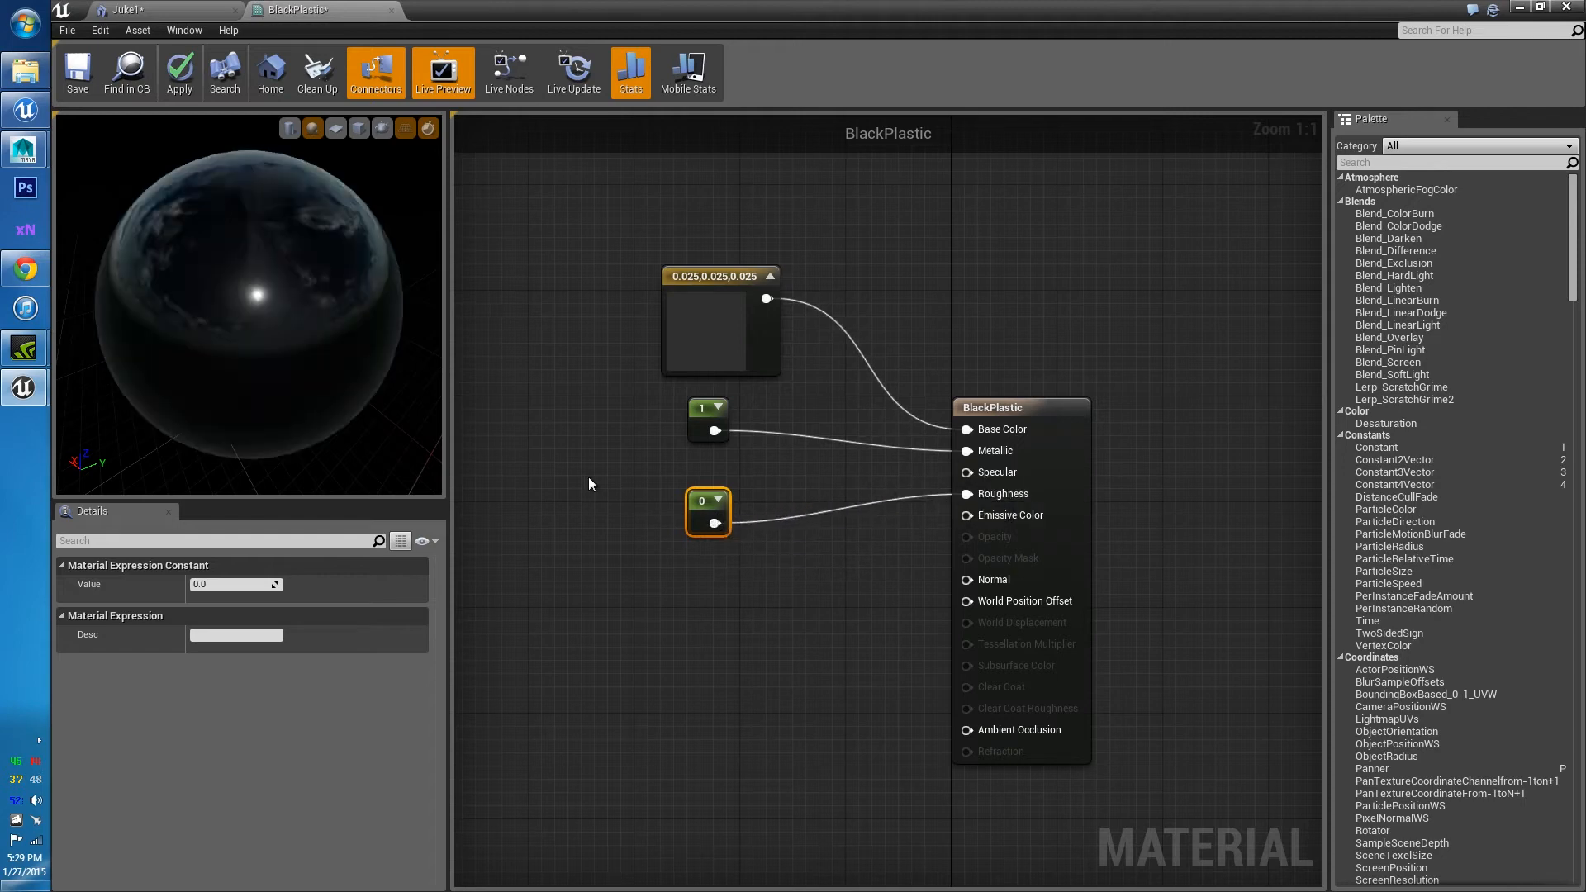
drag(188, 378, 312, 357)
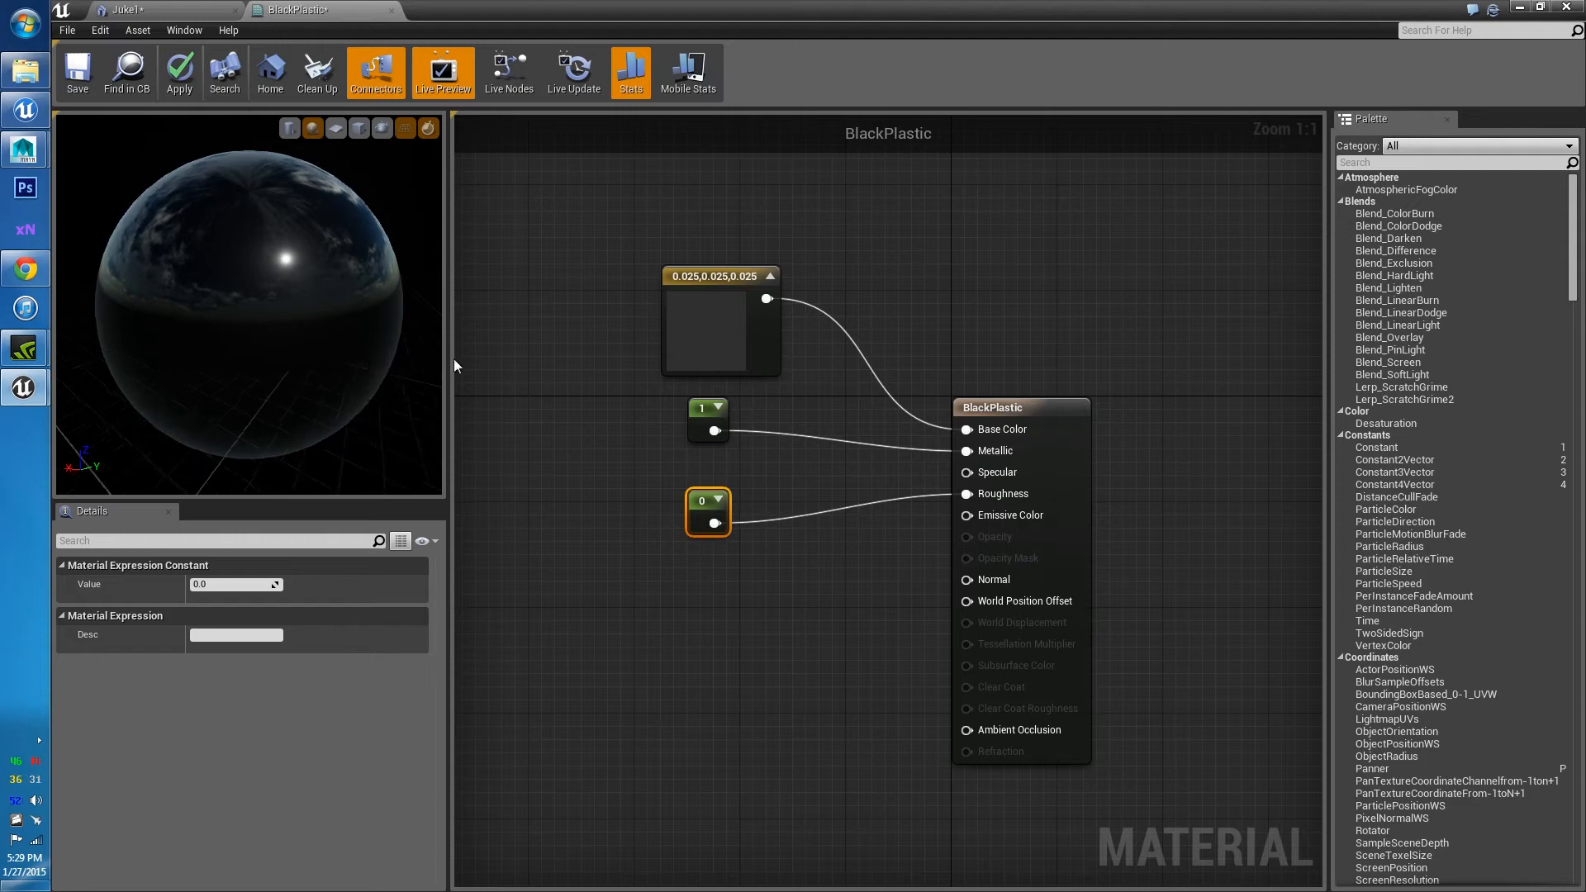
Set the Metallic constant's value to 0 and inspect the reflections on the preview sphere
click(704, 417)
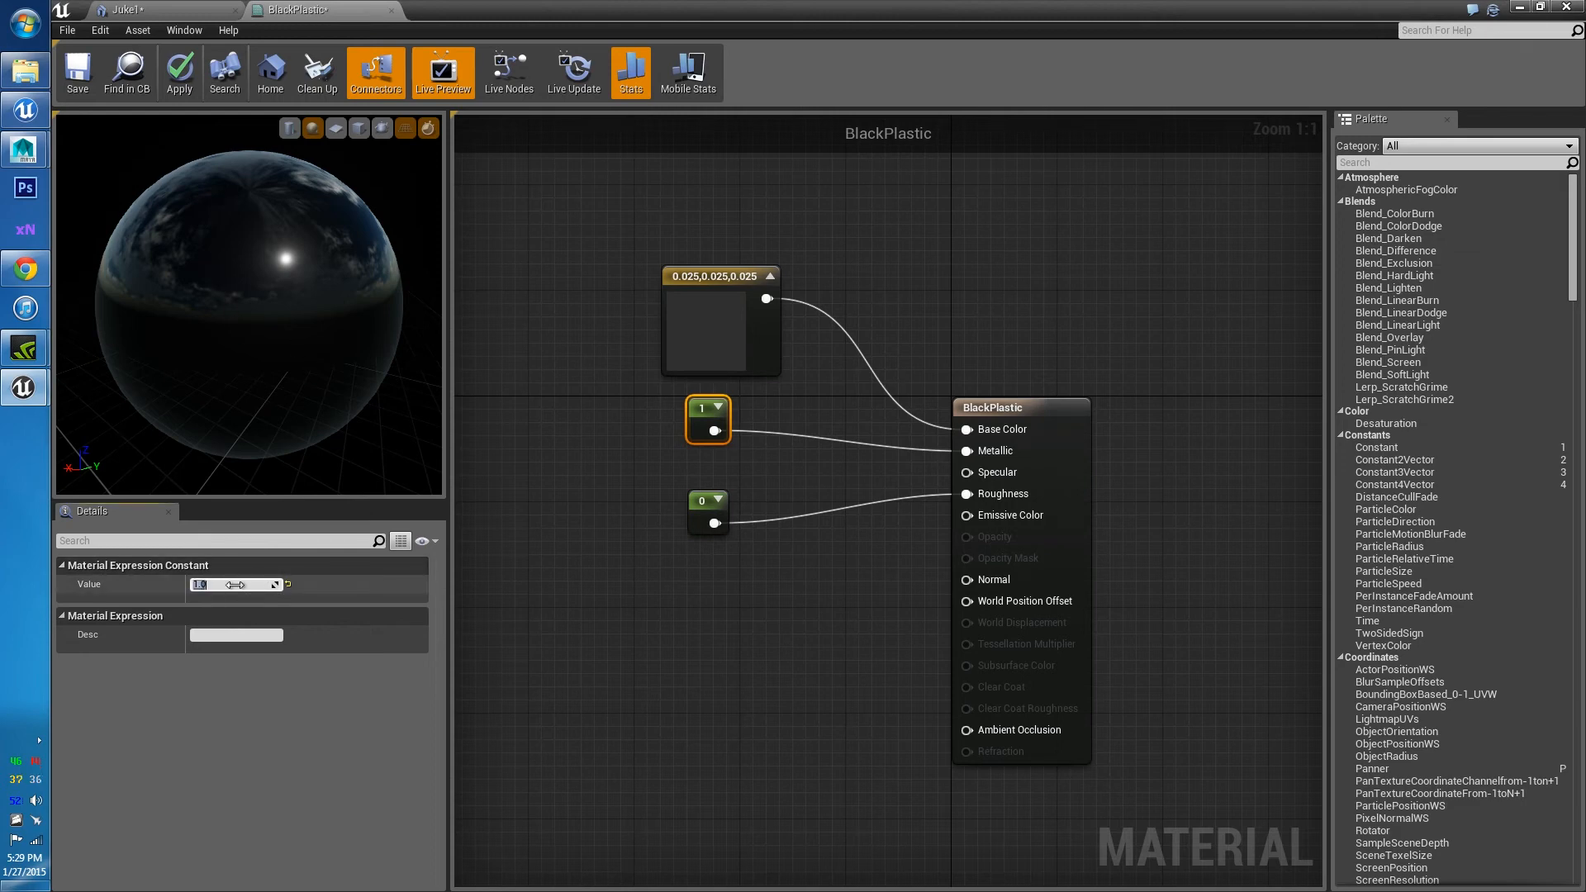
text(0)
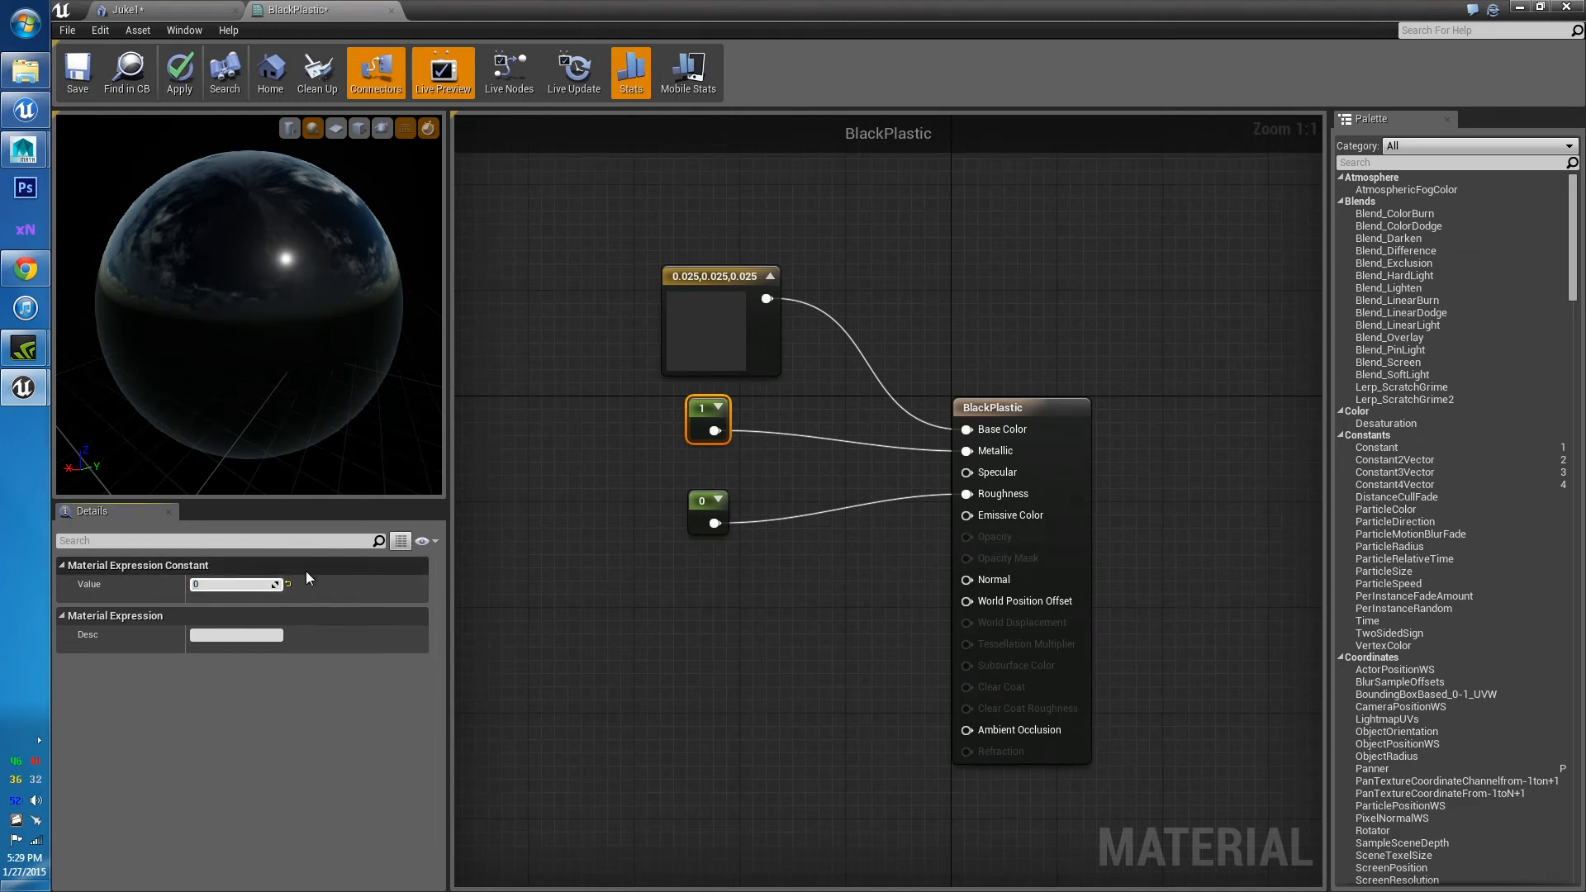
key(Return)
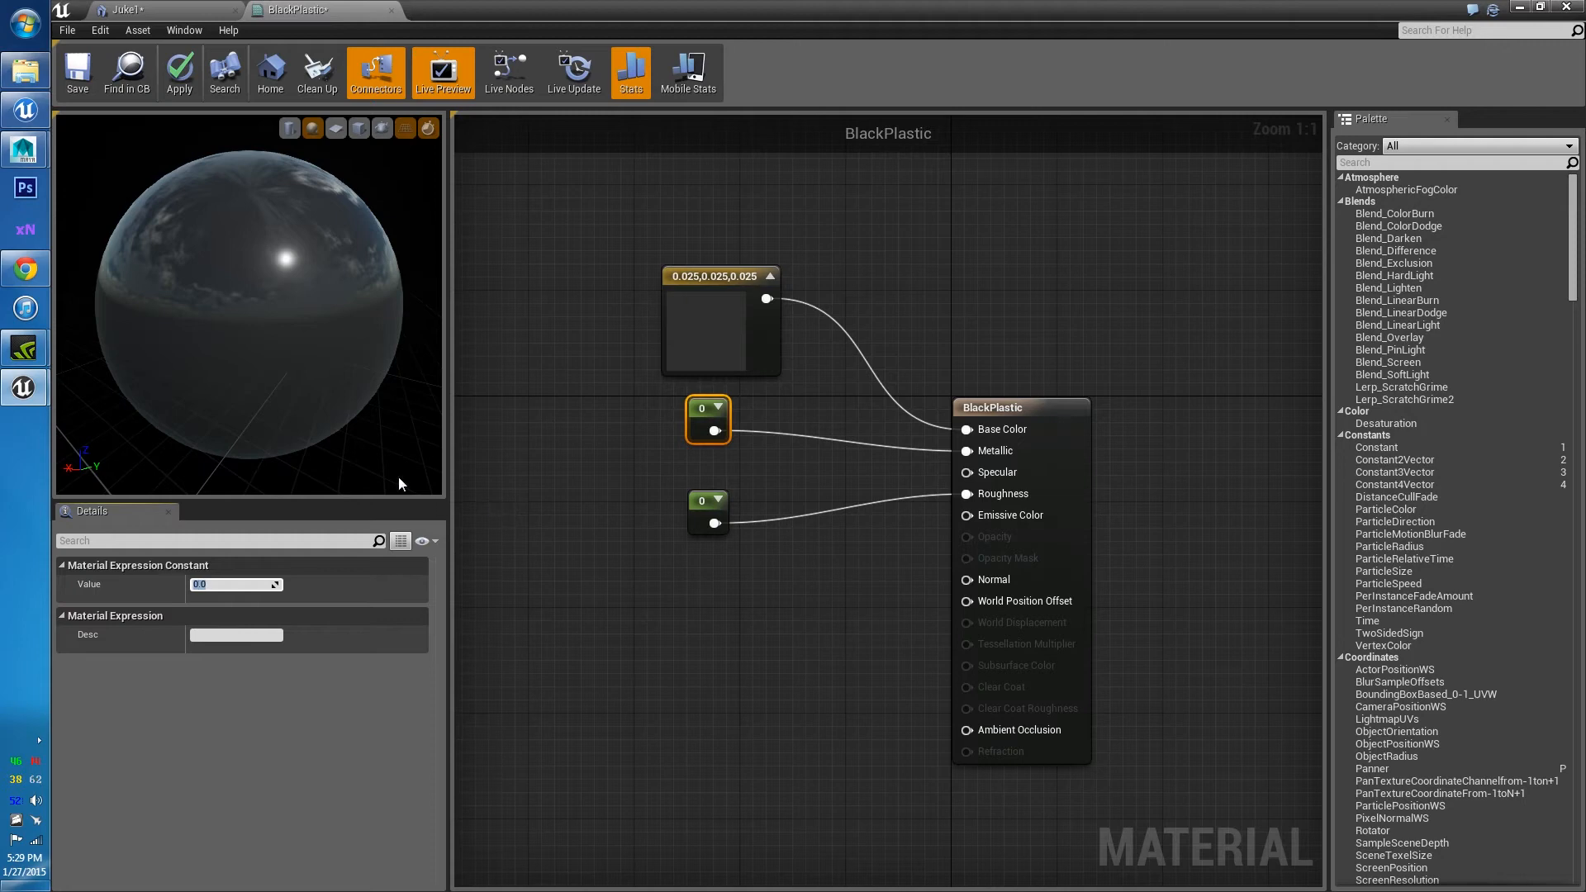
drag(398, 483, 335, 477)
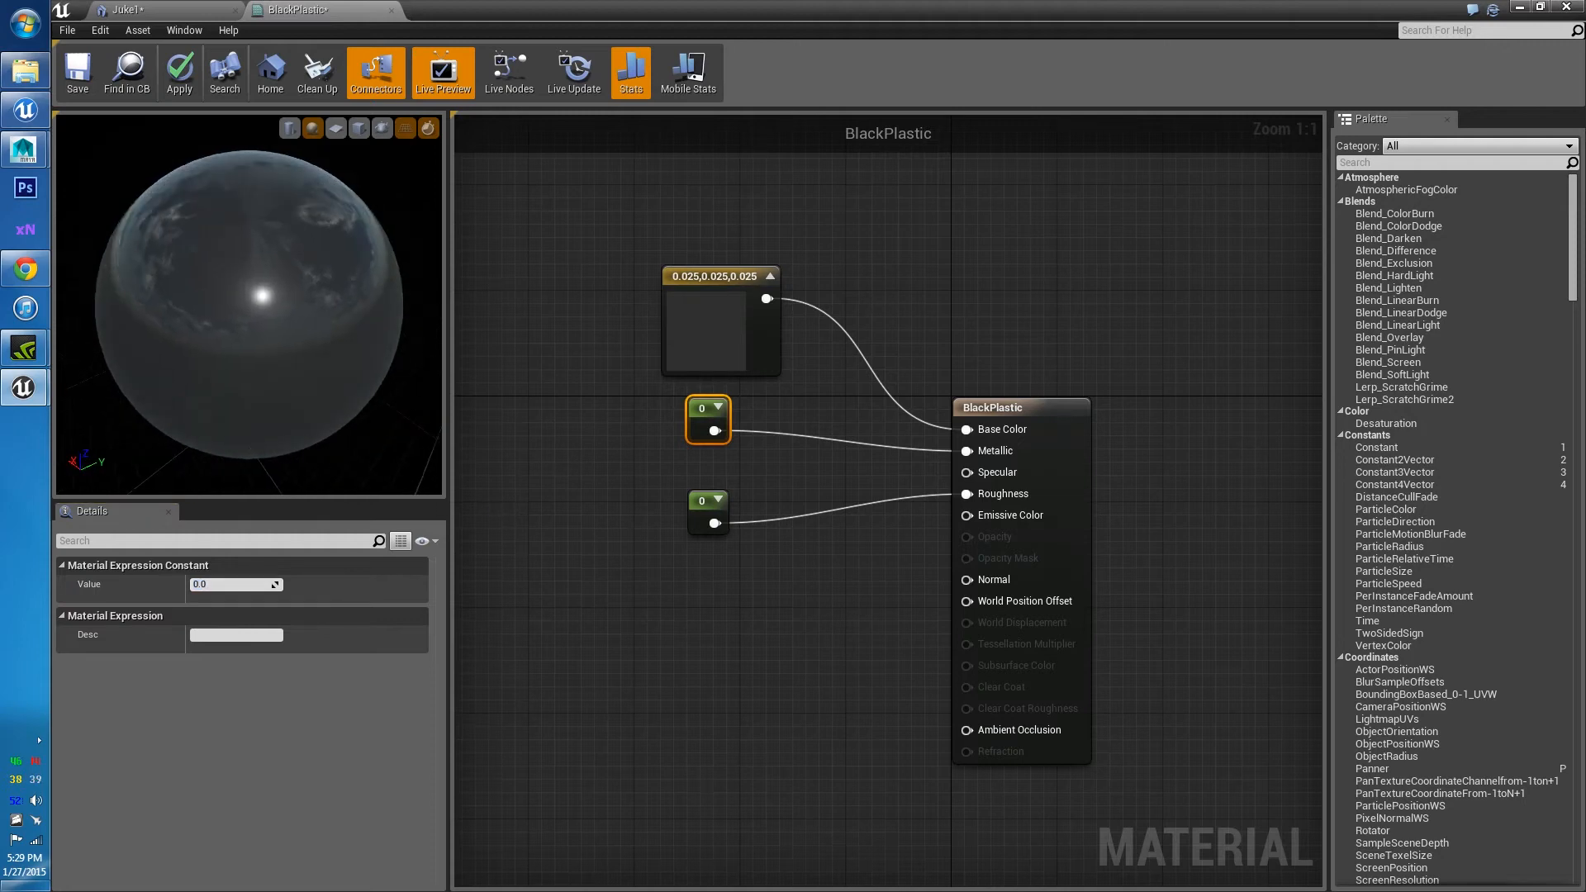
mouse_move(369, 319)
mouse_down()
mouse_move(399, 312)
mouse_move(361, 321)
mouse_up()
scroll(369, 319, up, 5)
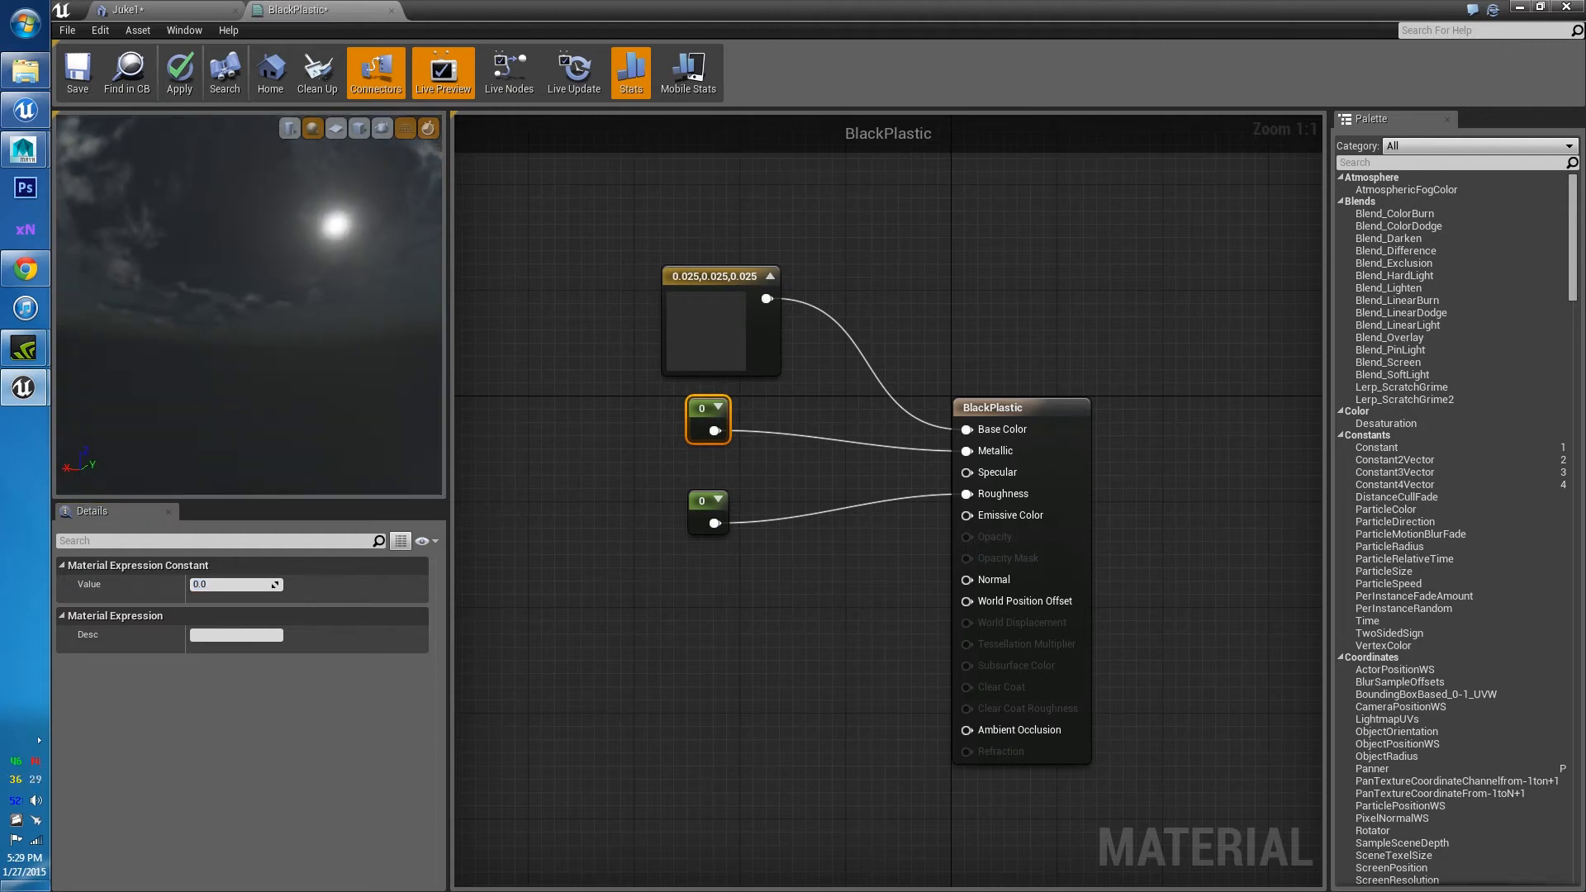
right_drag(366, 318, 366, 285)
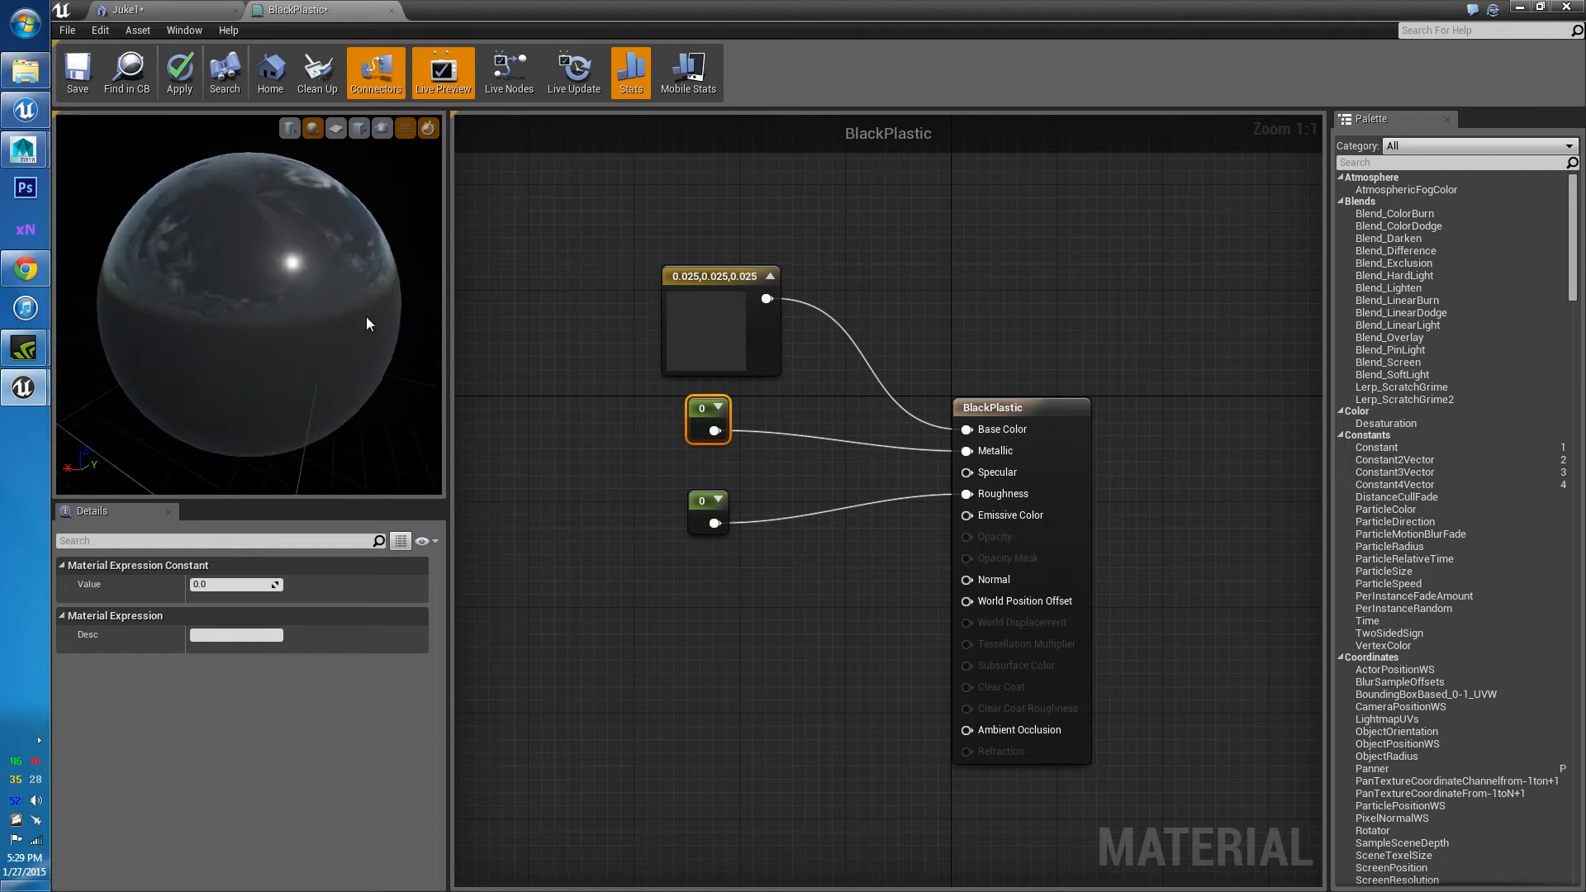
Set the Metallic constant's value to 1 to compare the reflections on the preview sphere
drag(368, 324, 307, 241)
right_drag(346, 335, 346, 368)
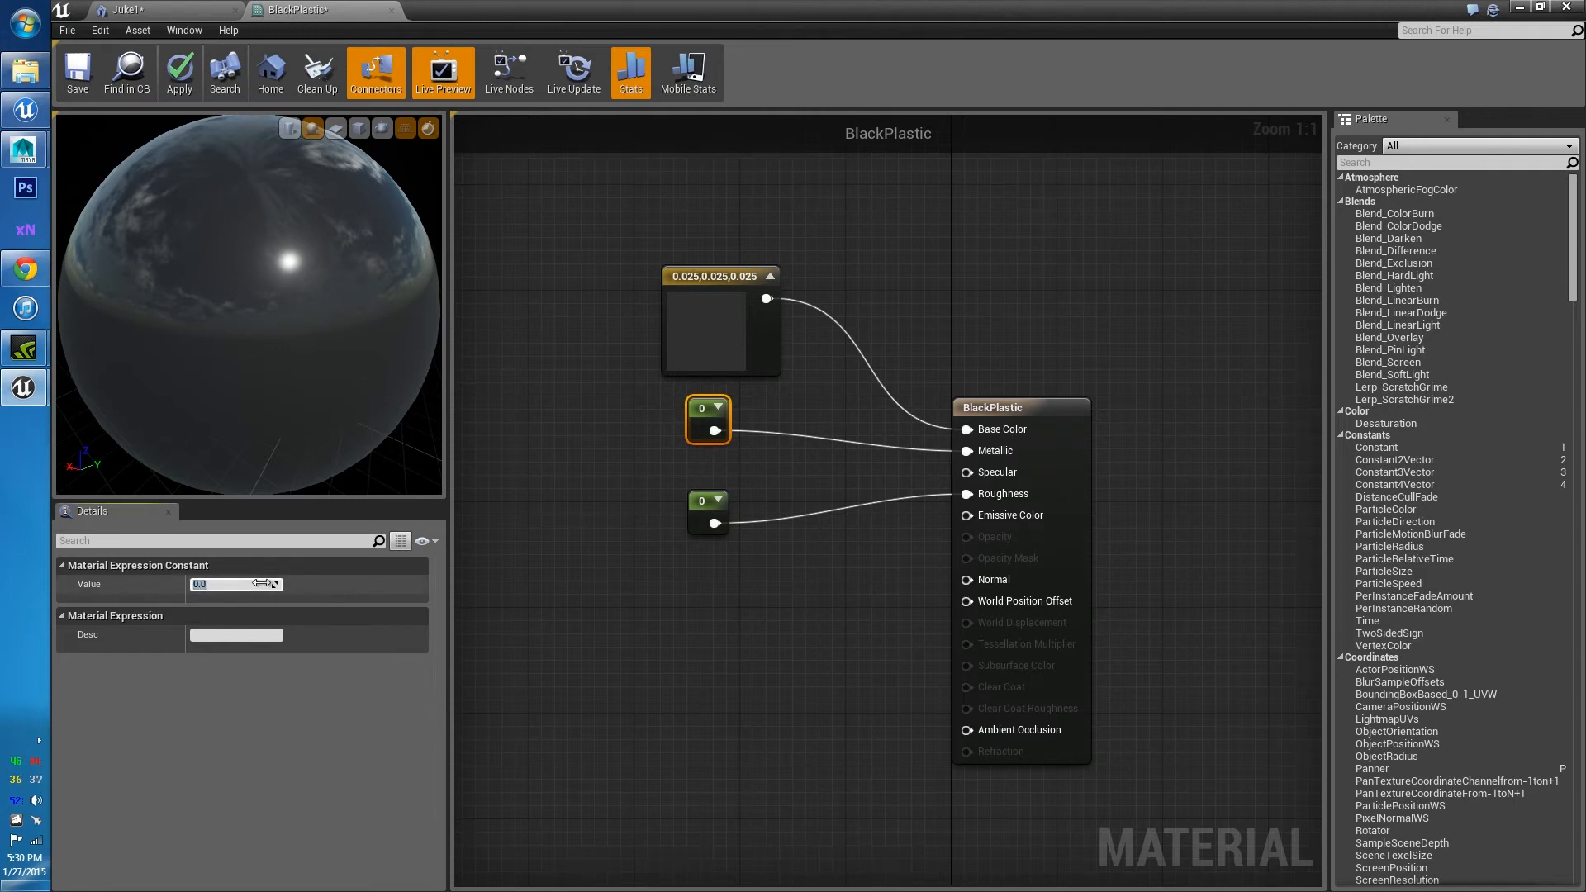
key(Return)
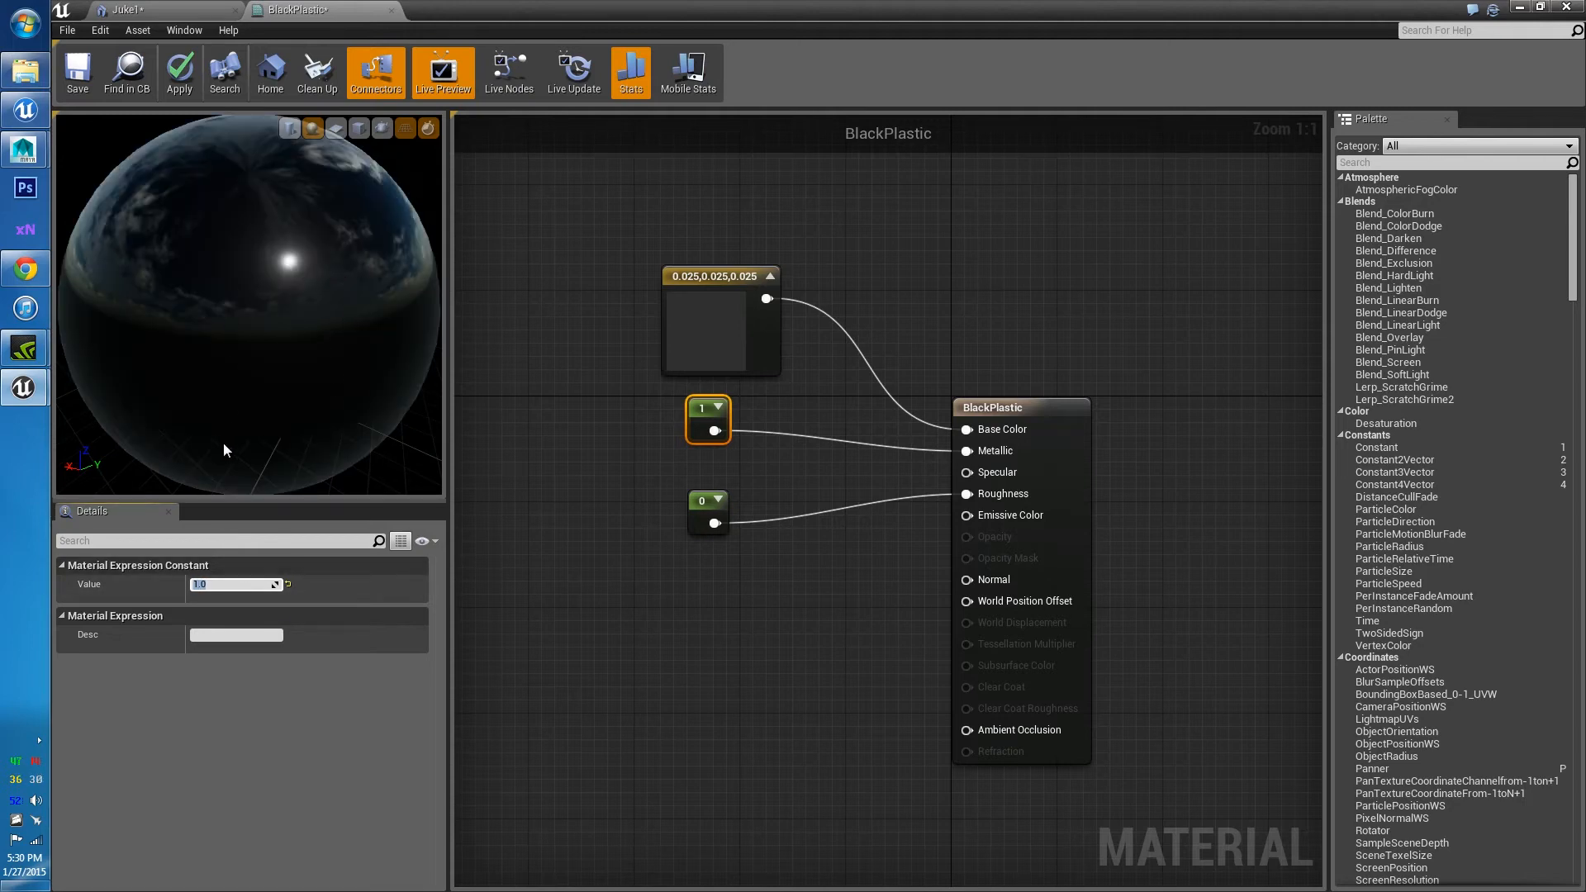
Set the Metallic constant's value to 0.5 and inspect the reflections on the preview sphere
click(225, 581)
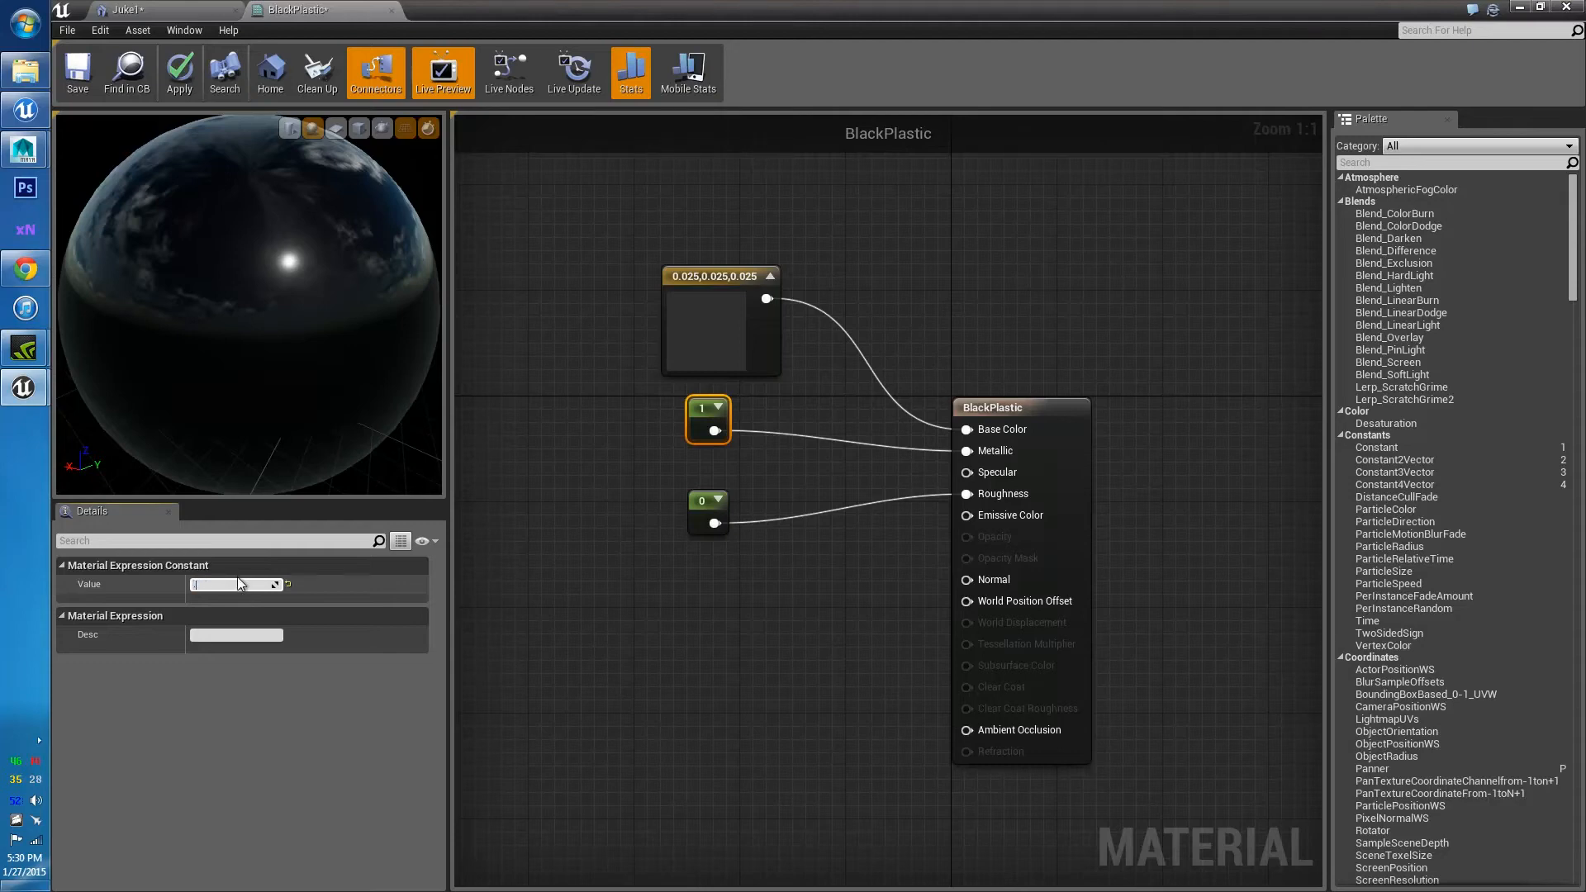
text(0.5)
key(Return)
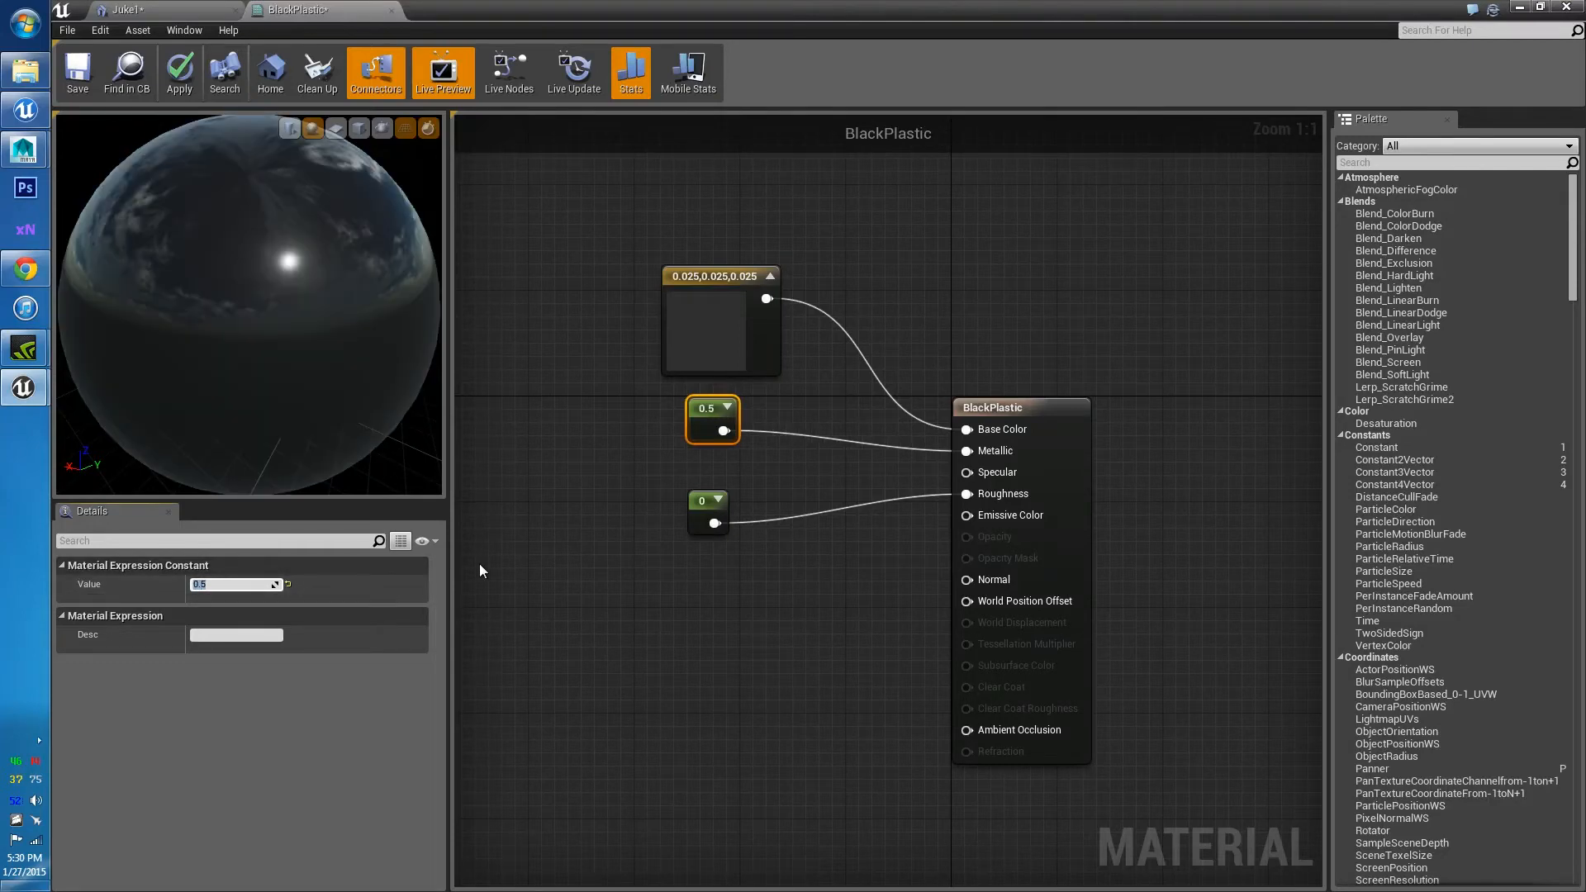
click(481, 570)
drag(294, 355, 290, 364)
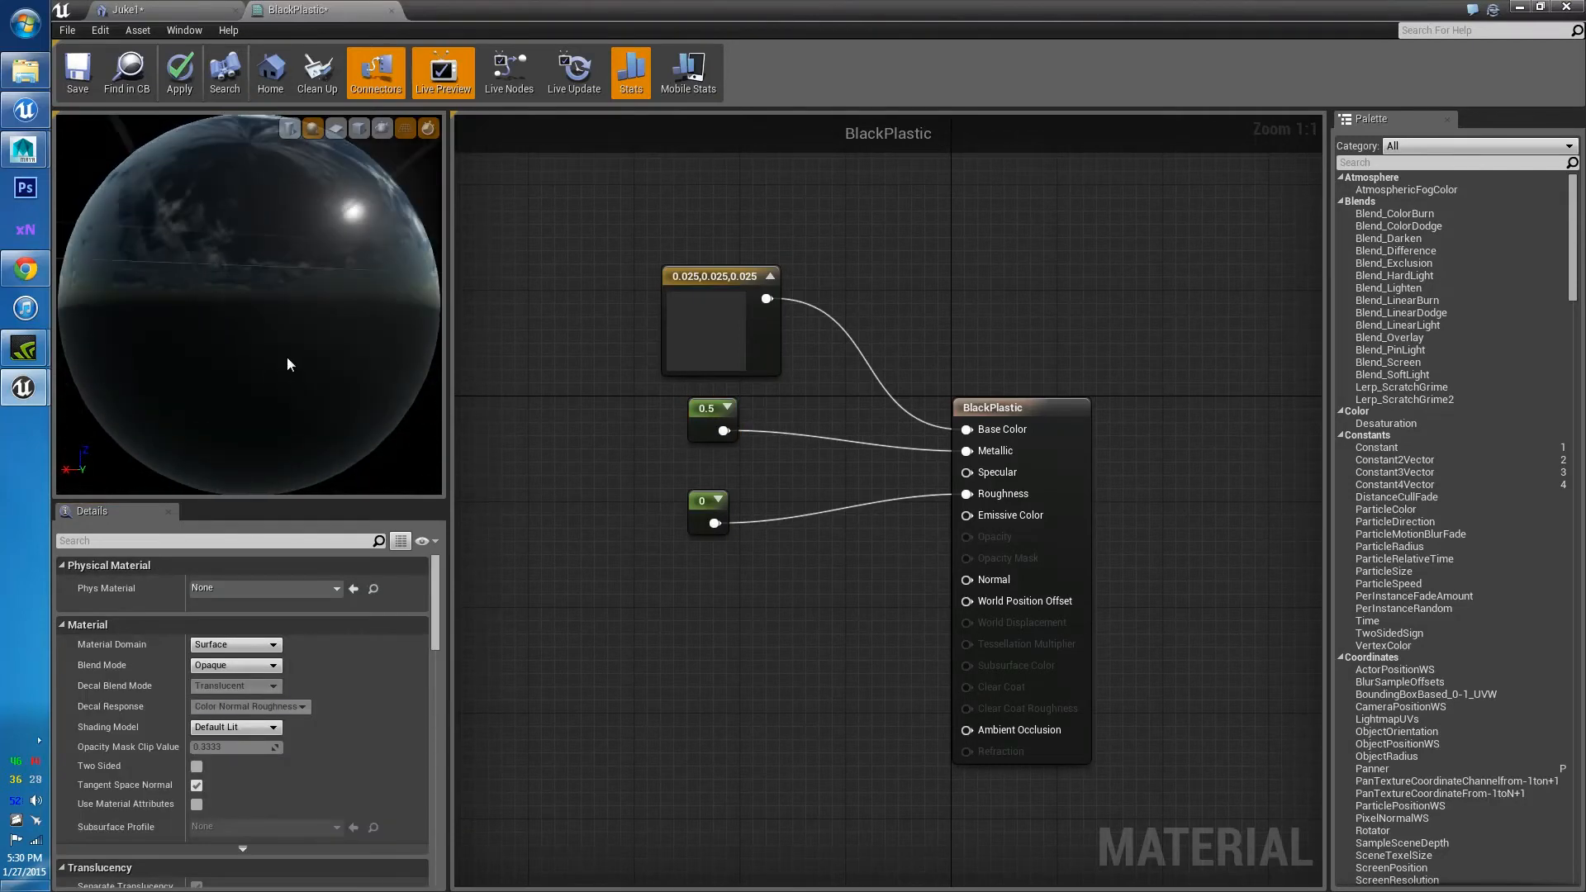
right_drag(288, 358, 288, 346)
drag(287, 346, 284, 363)
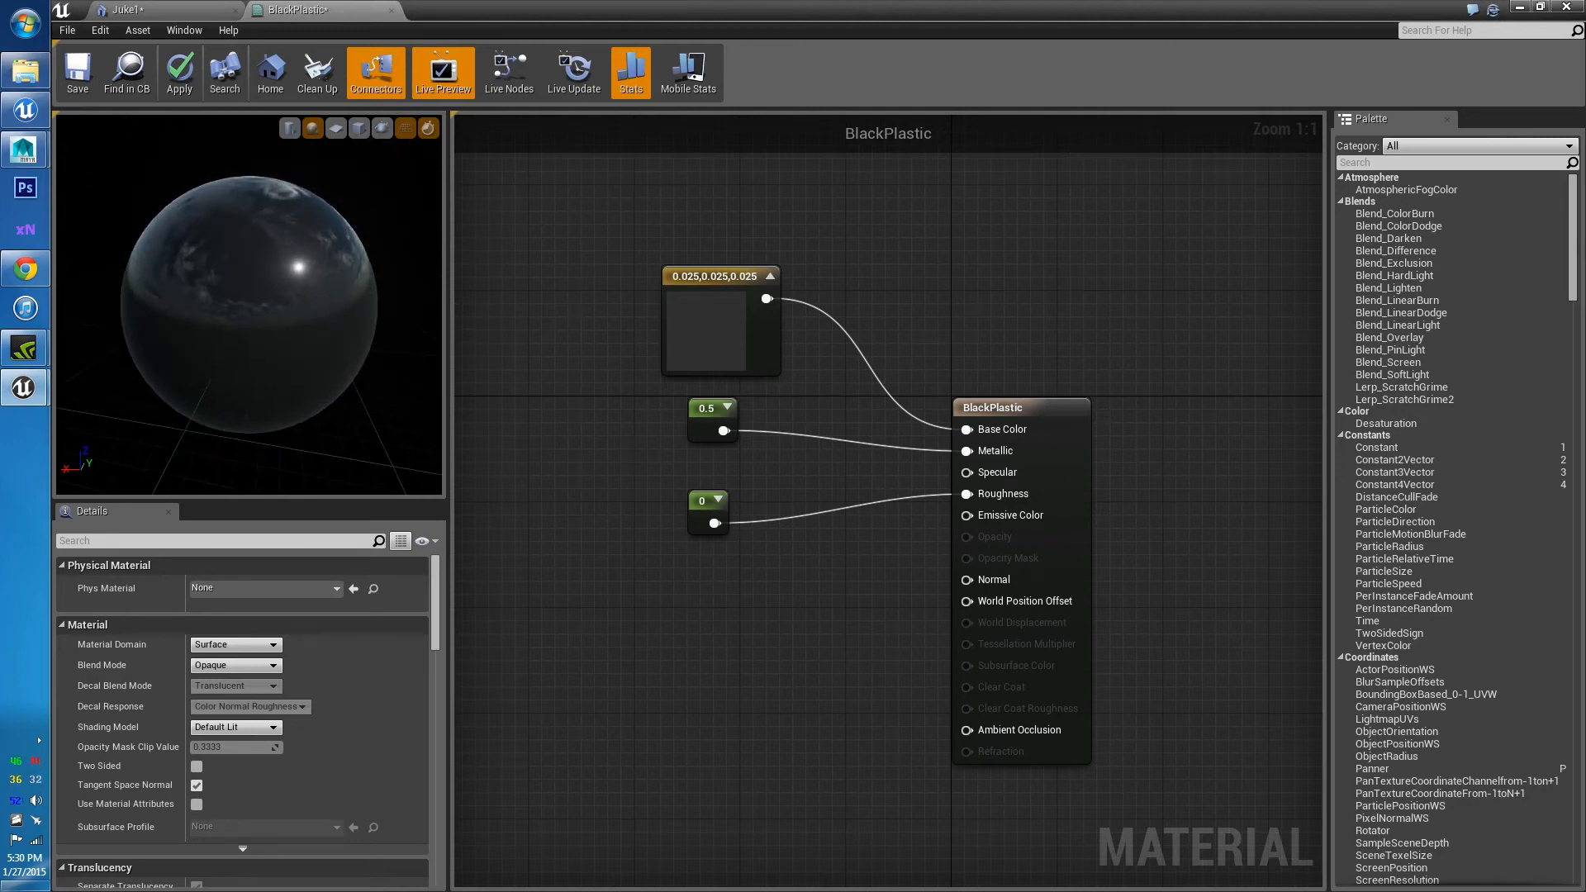
Set the Roughness constant's value to 0.3 and inspect the softened highlight on the preview sphere
click(695, 505)
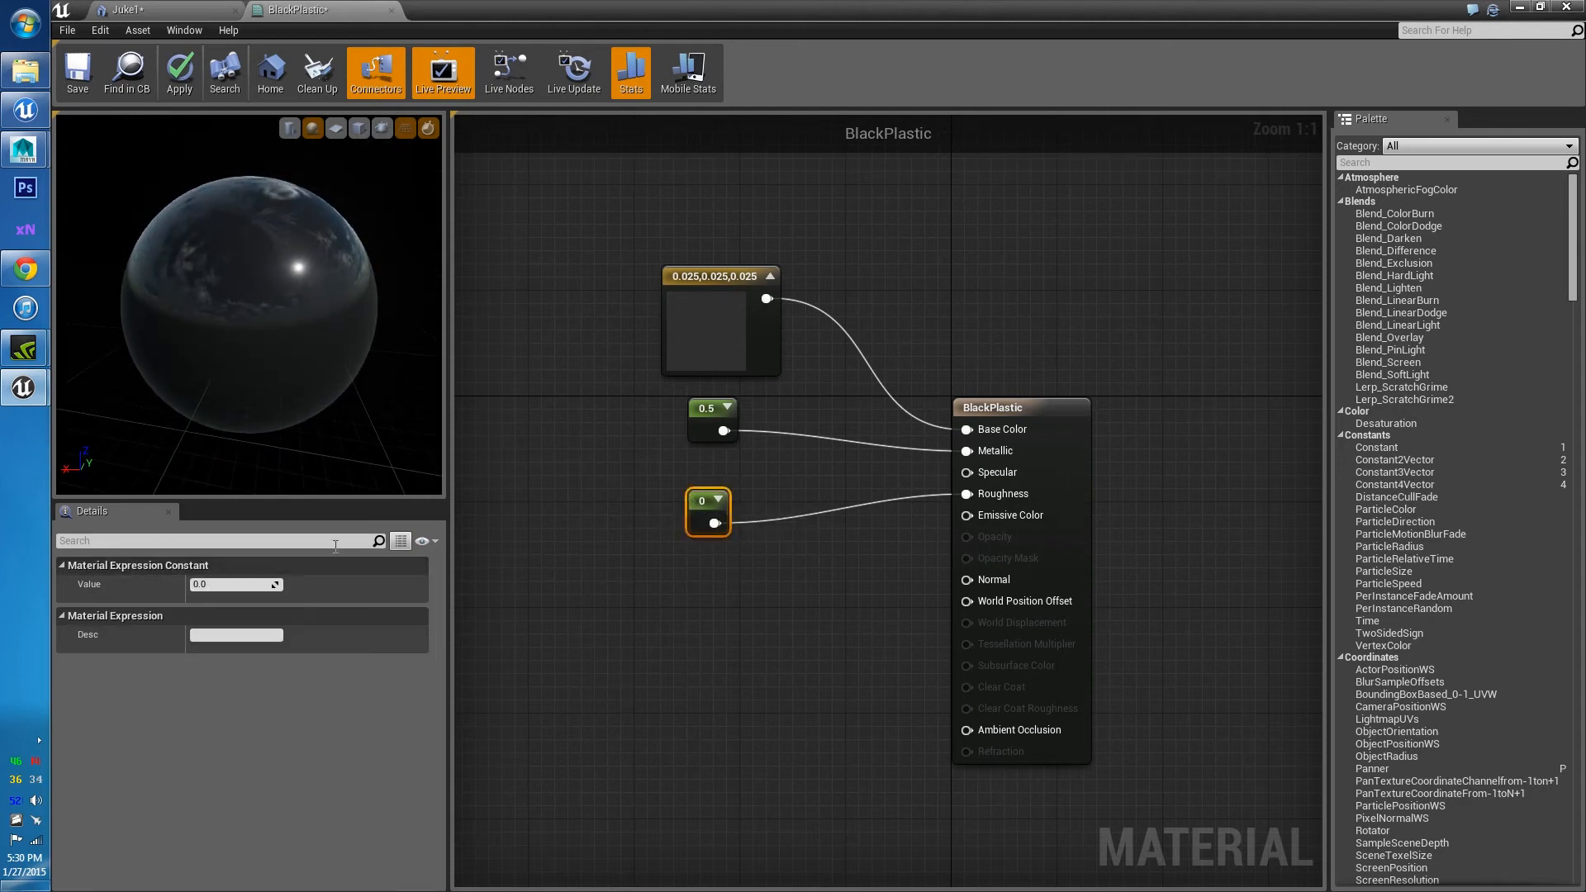
click(215, 569)
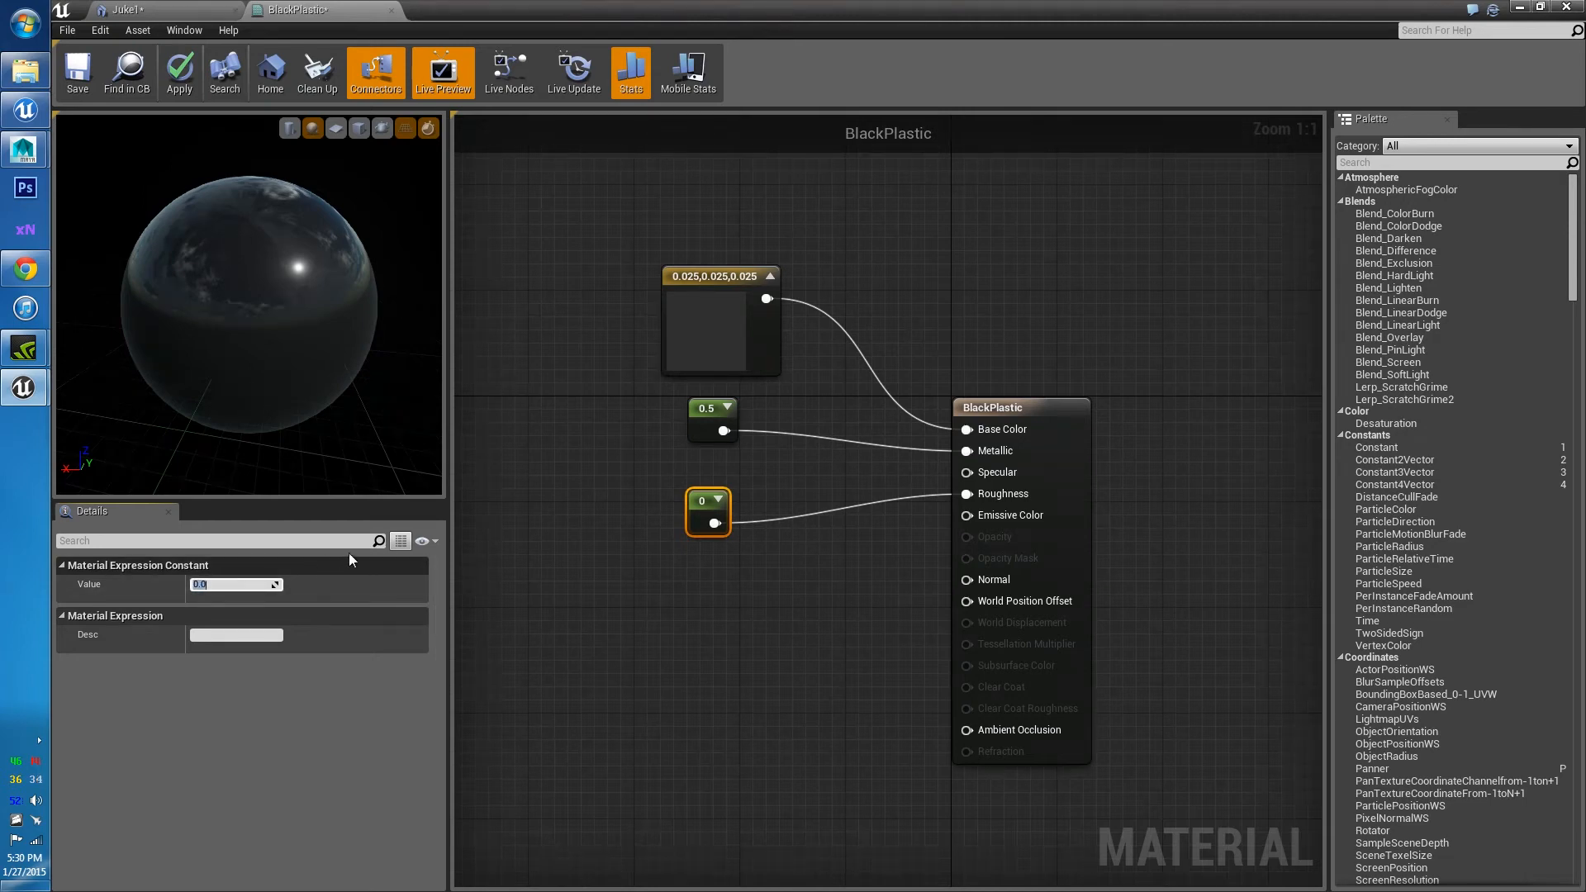
key(BackSpace)
text(.3)
key(Return)
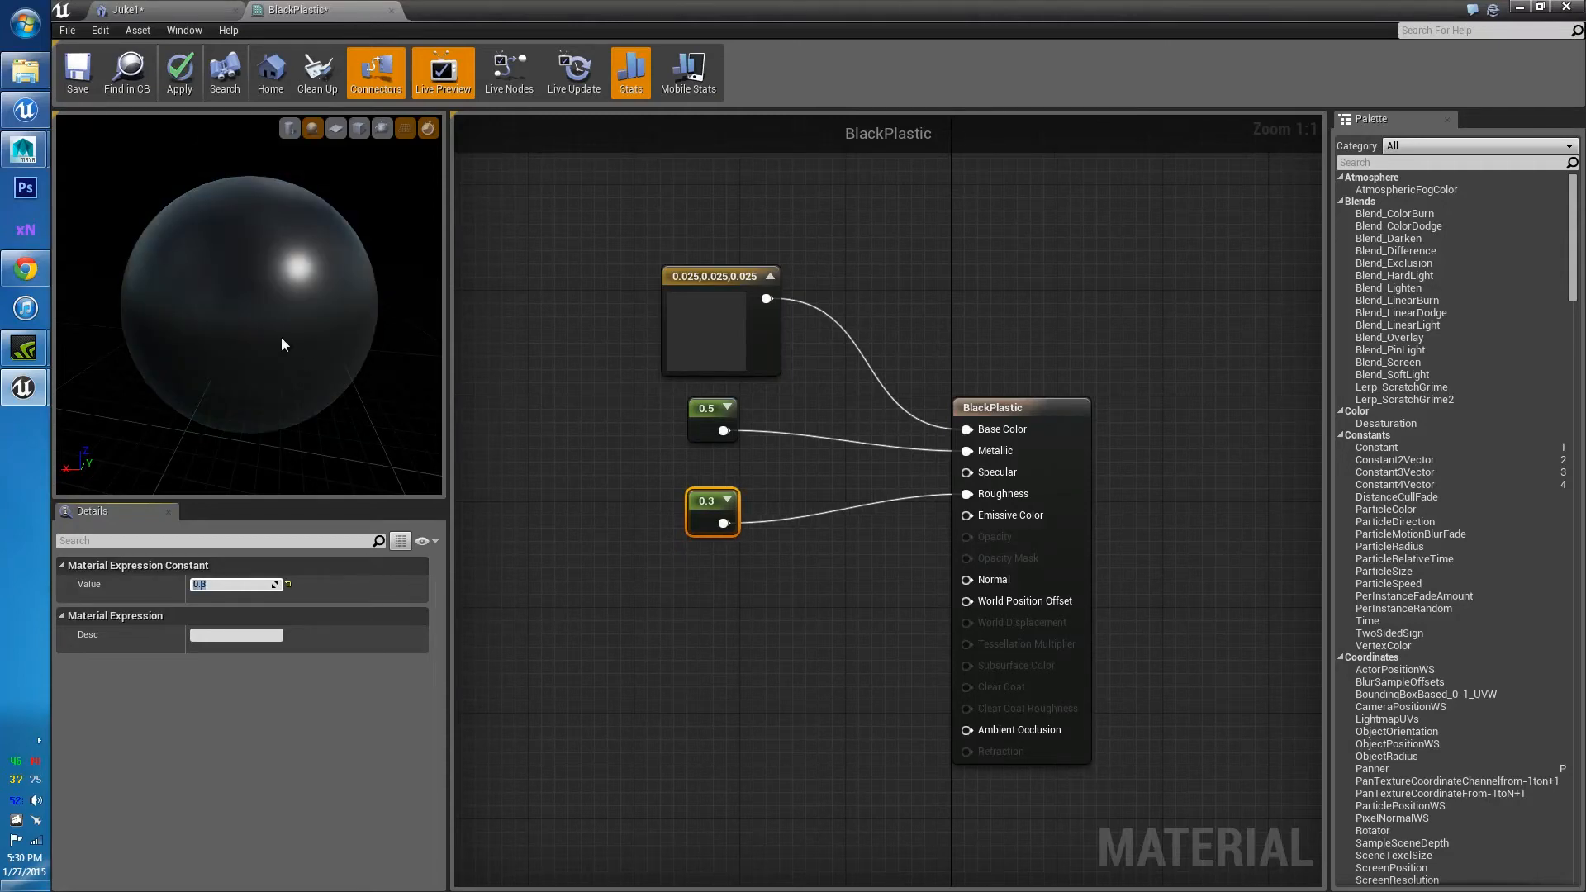
drag(280, 343, 327, 331)
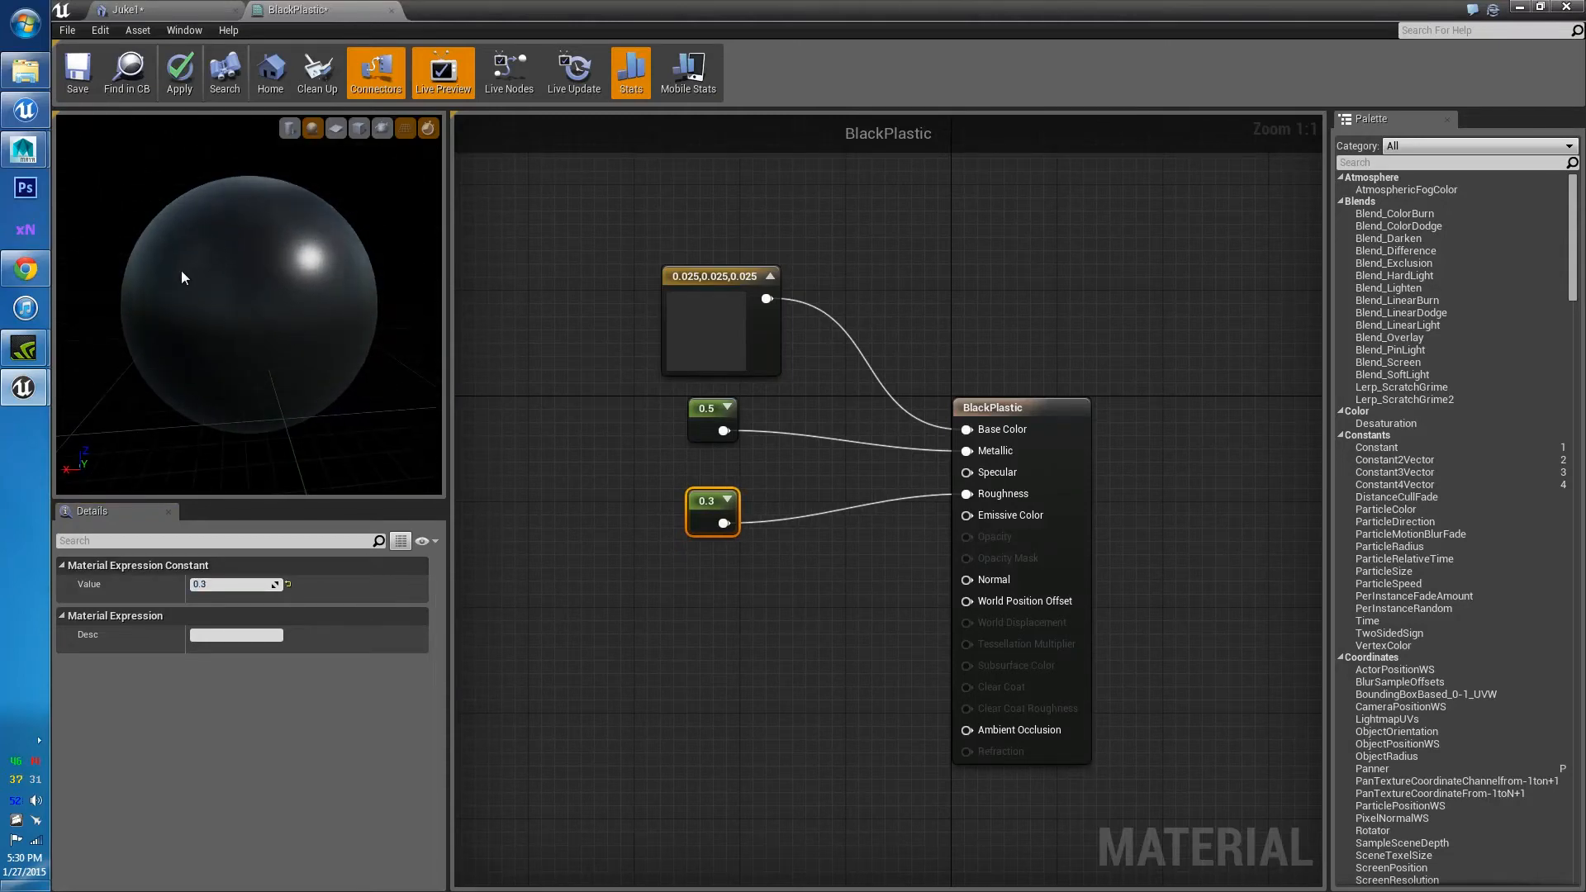
drag(212, 217, 216, 290)
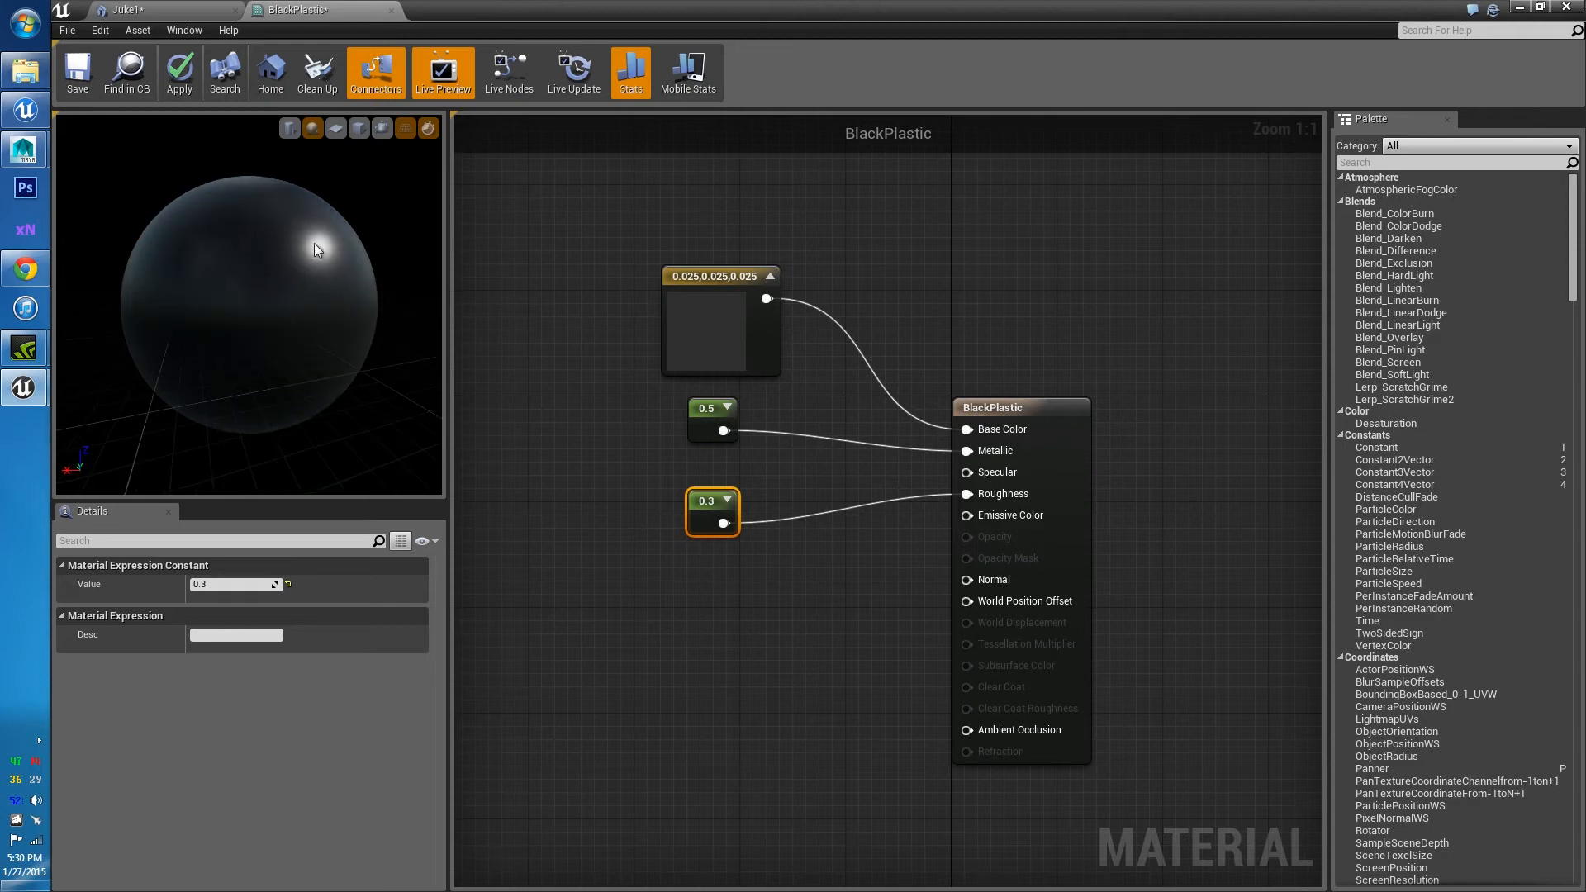
mouse_move(314, 243)
mouse_down()
mouse_move(334, 263)
mouse_move(289, 331)
mouse_move(273, 268)
mouse_move(290, 288)
mouse_move(338, 289)
mouse_move(299, 235)
mouse_up()
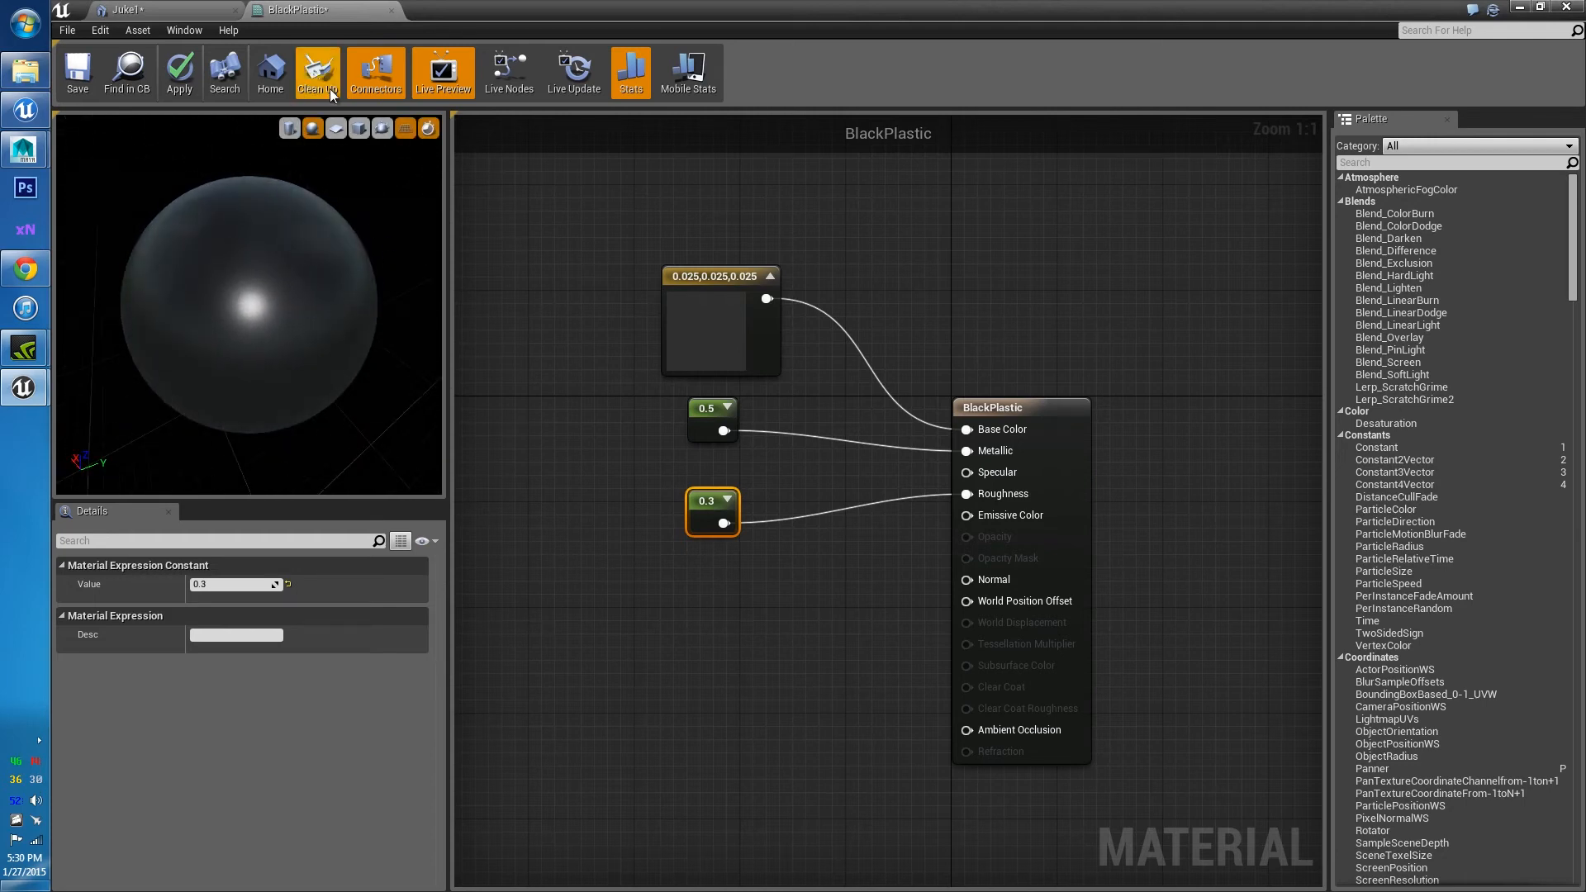
click(633, 616)
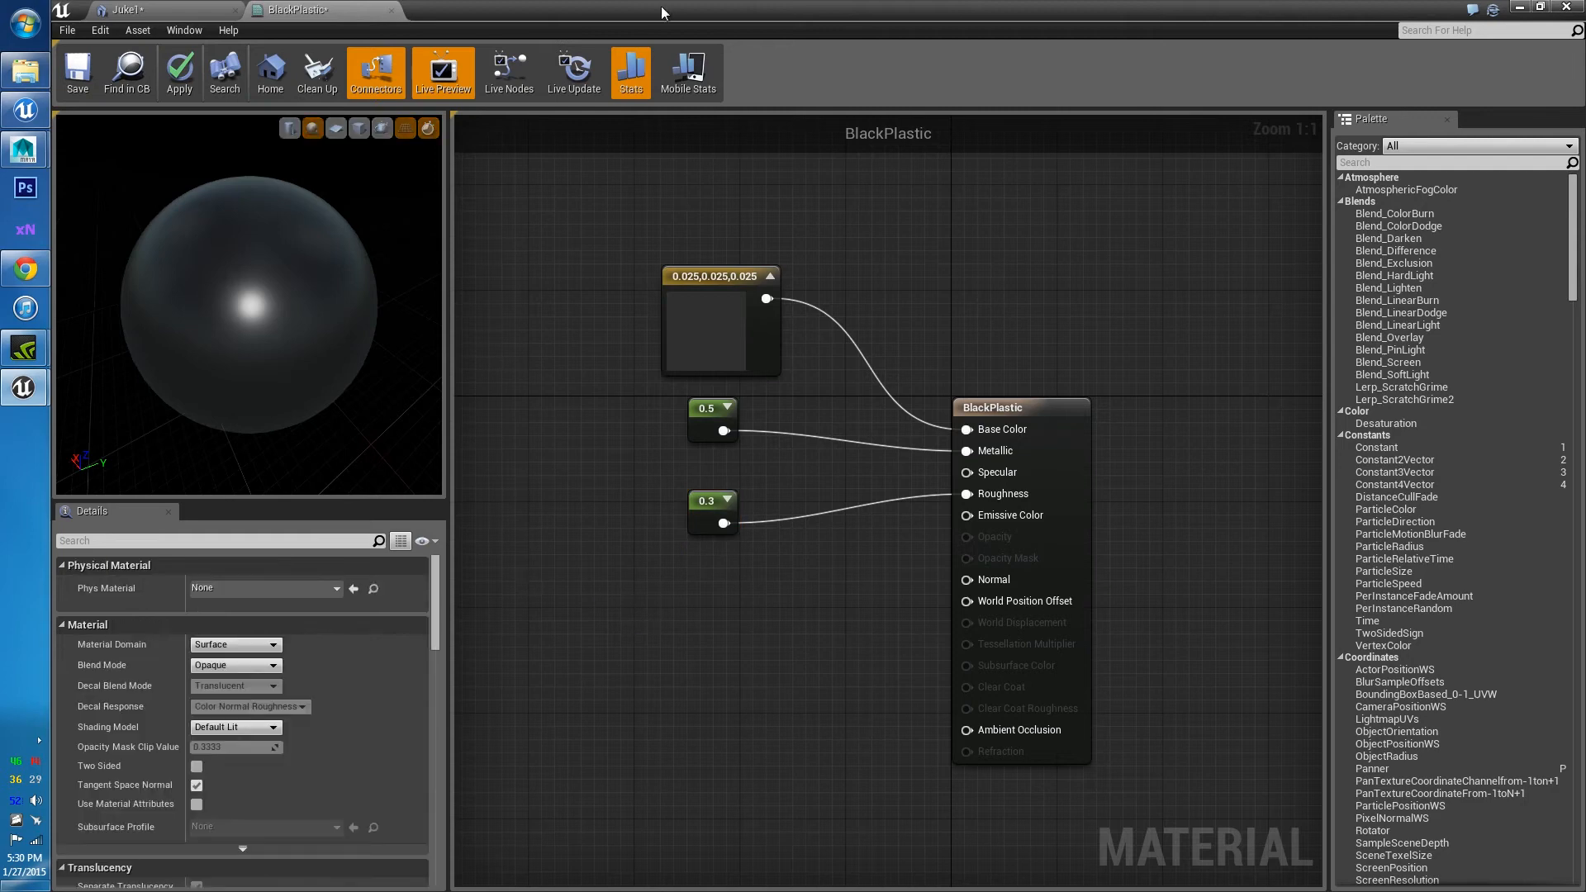
Open the T_MacroVariation texture from the StarterContent Textures folder and examine its surface pattern
drag(661, 6, 829, 144)
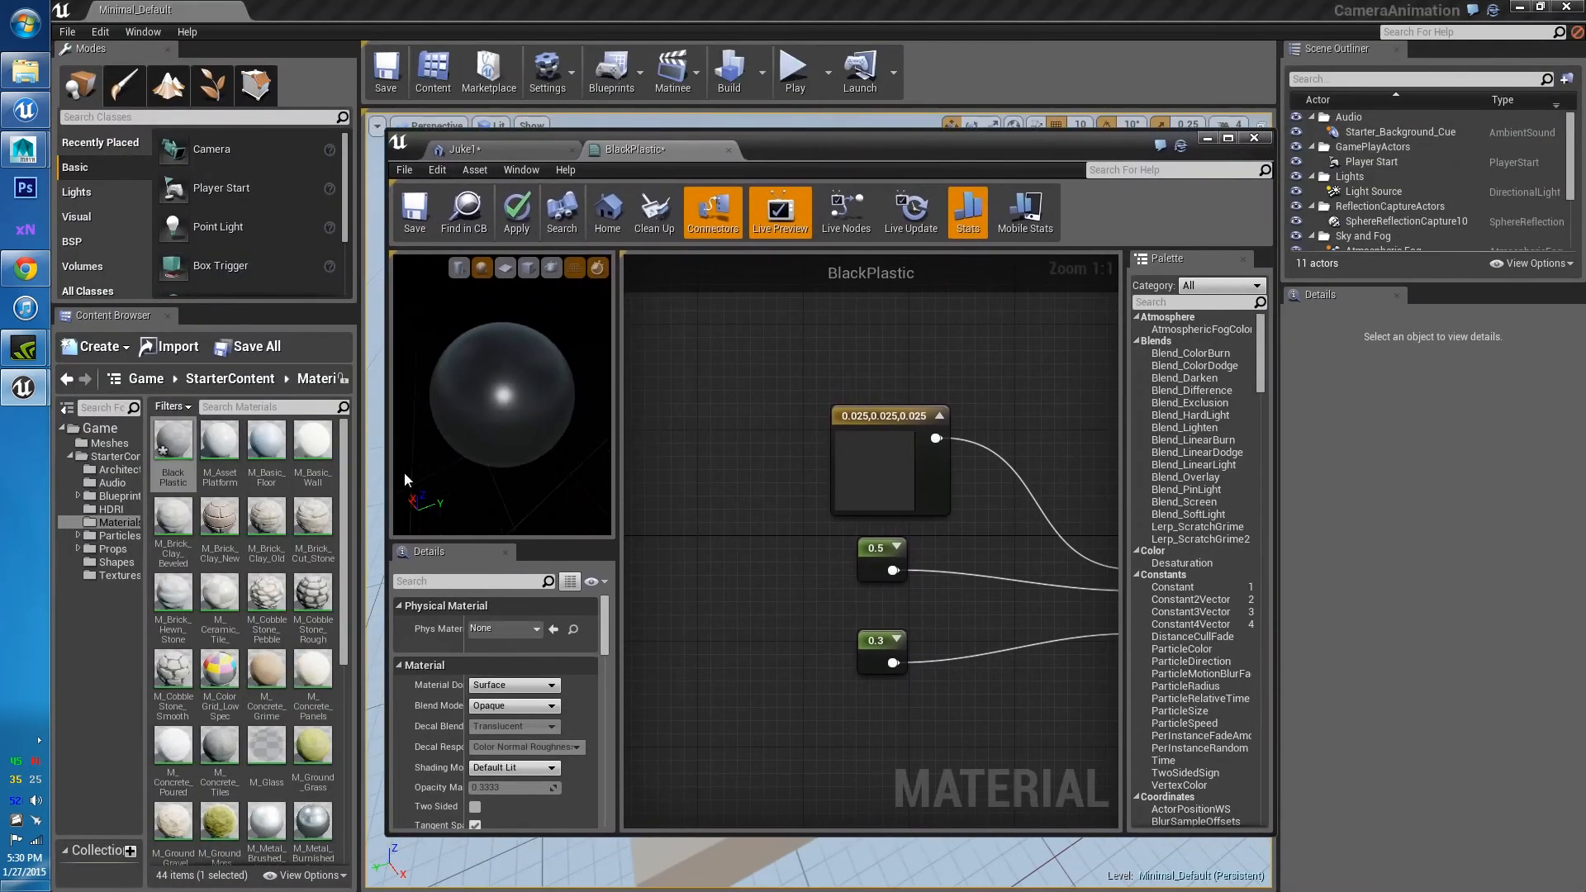
click(120, 575)
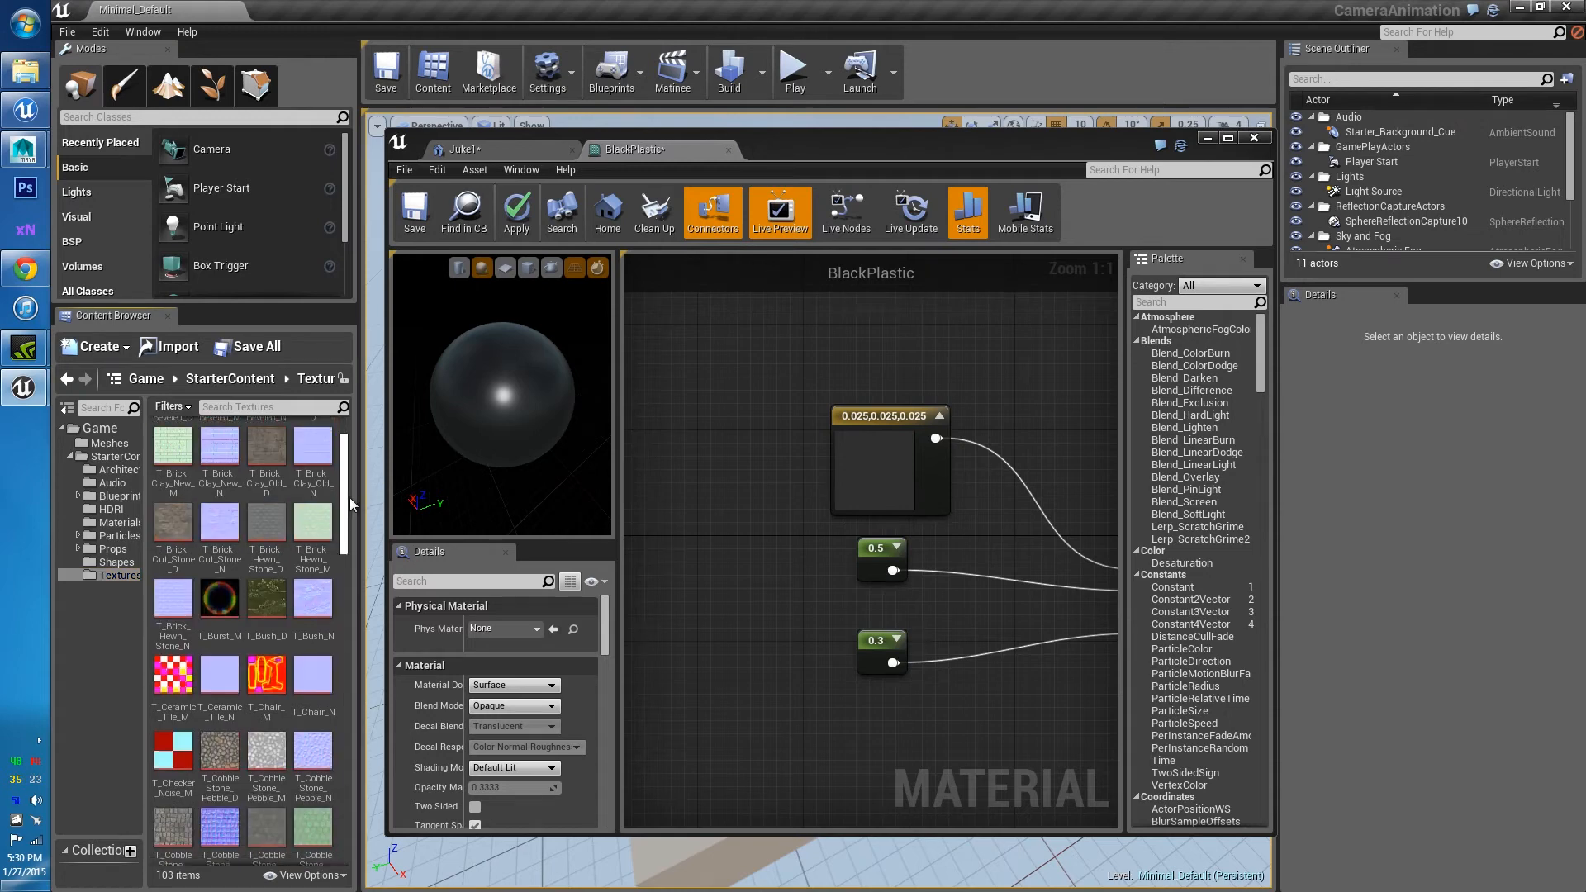
drag(349, 498, 362, 671)
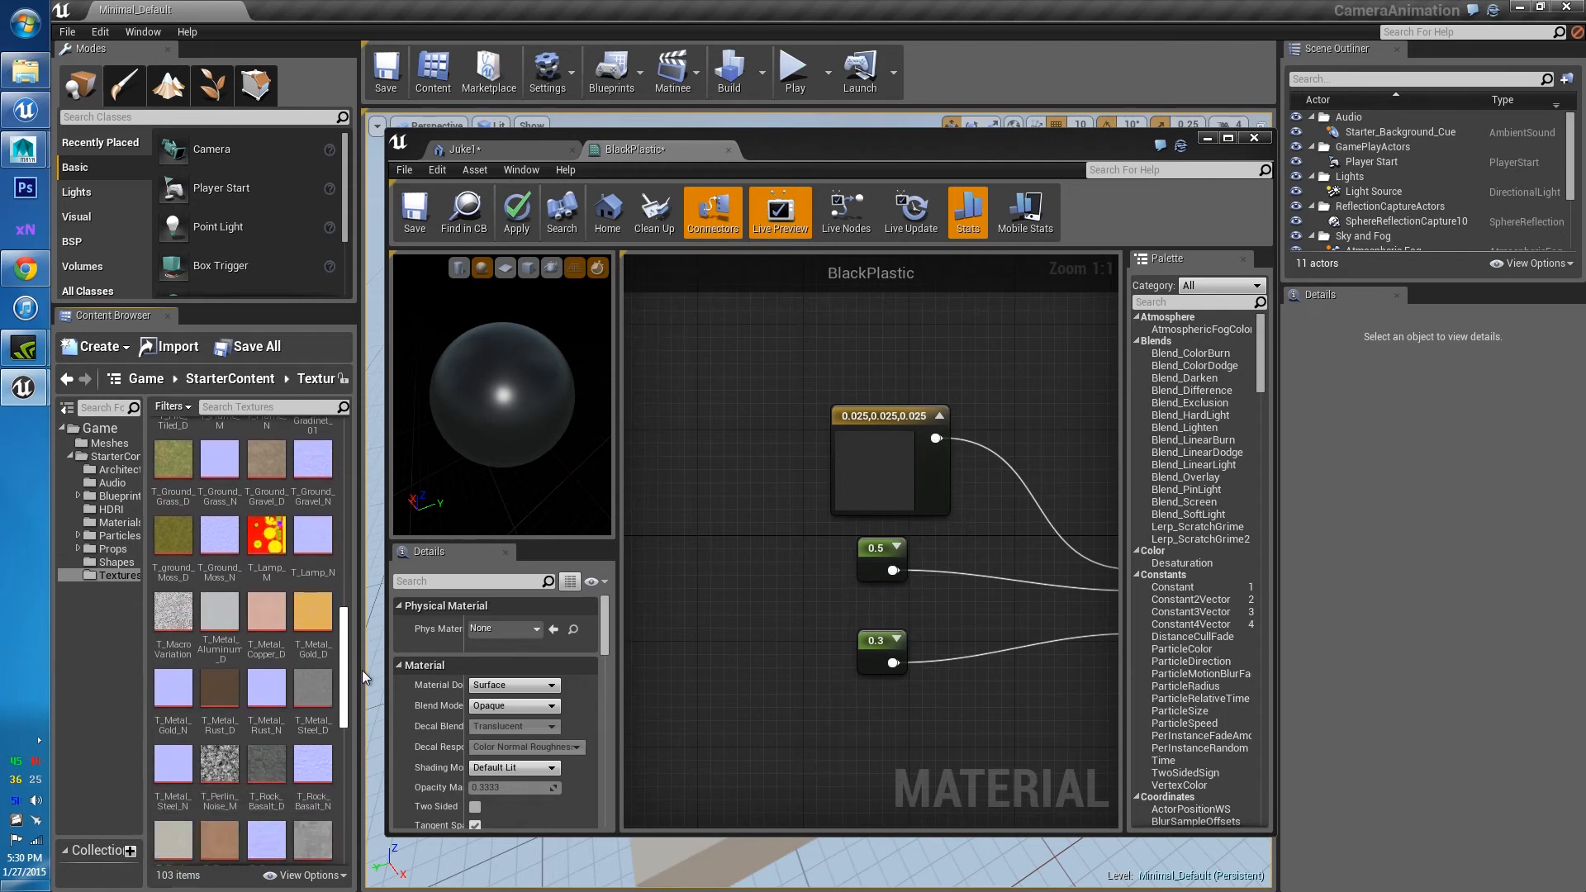
double_click(173, 630)
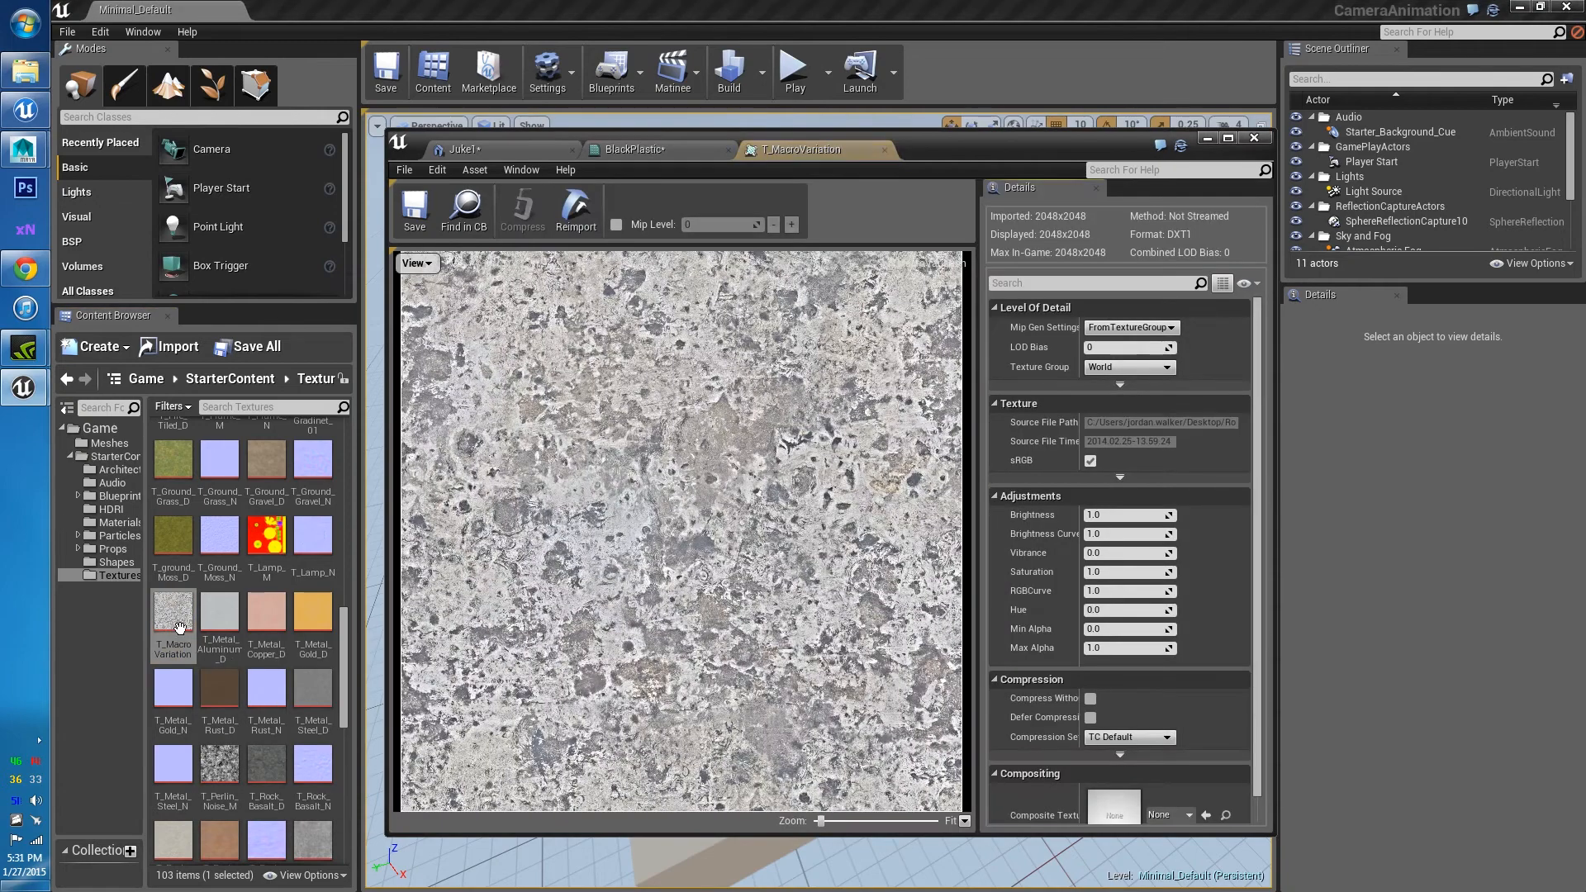
scroll(675, 533, up, 4)
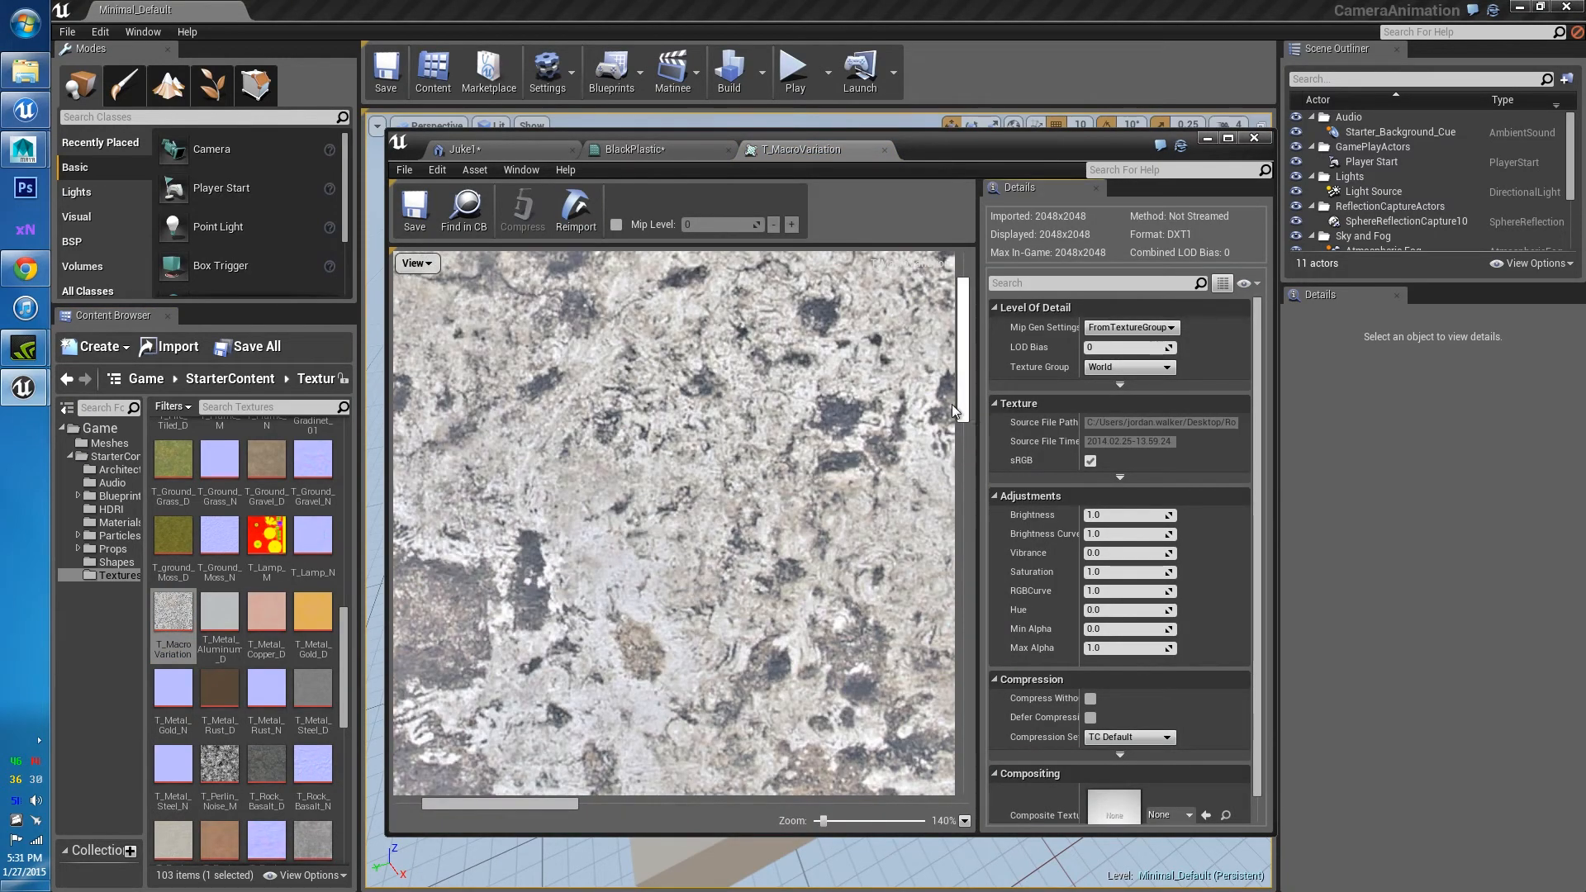
double_click(994, 160)
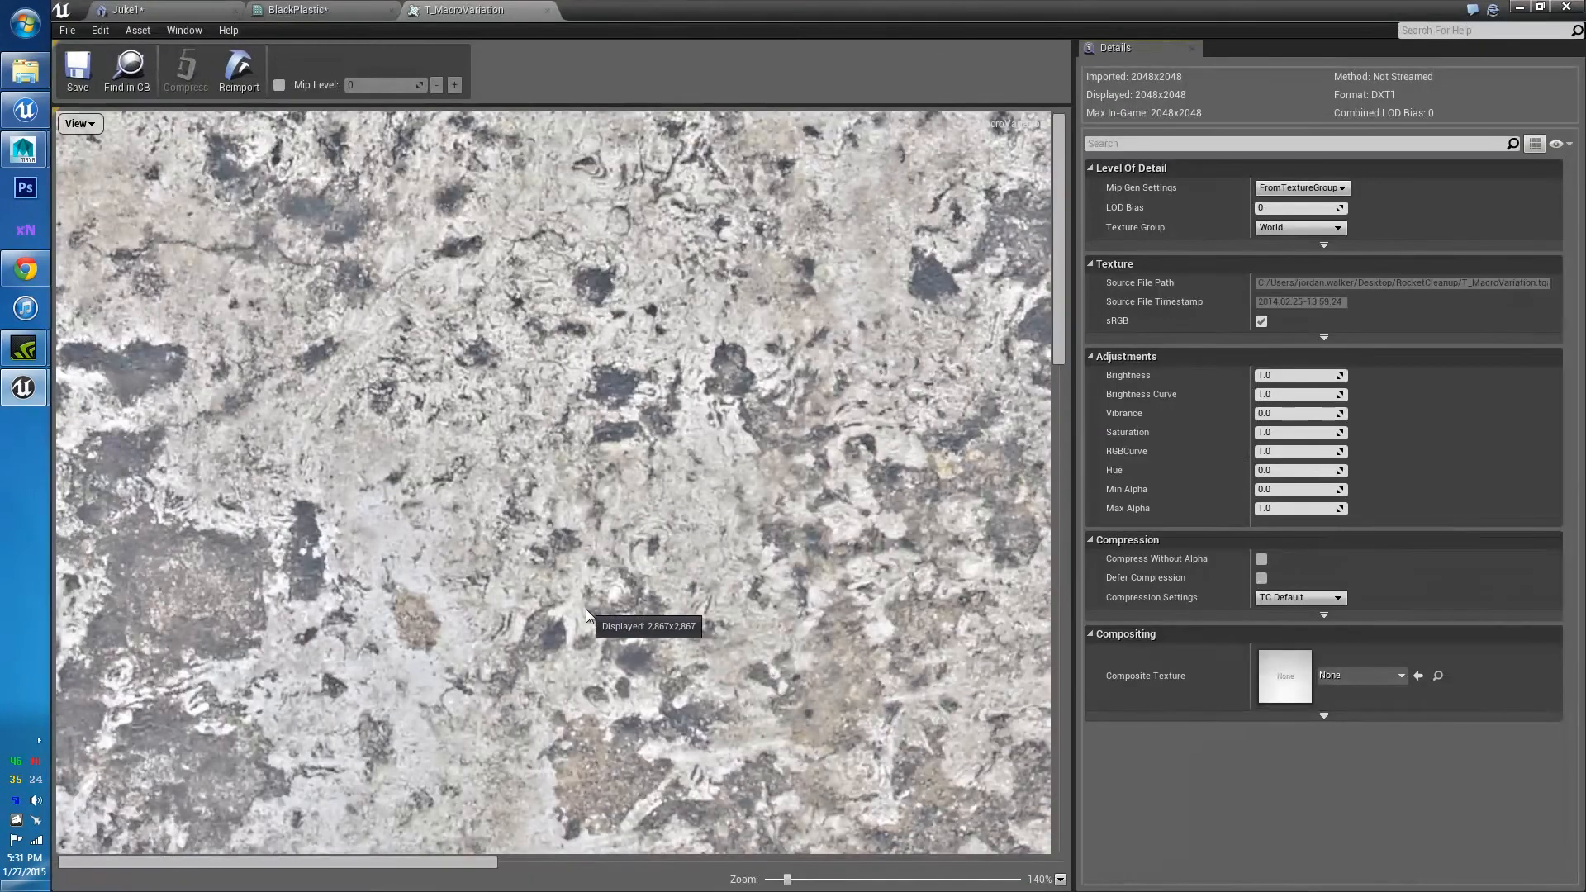
scroll(568, 661, down, 10)
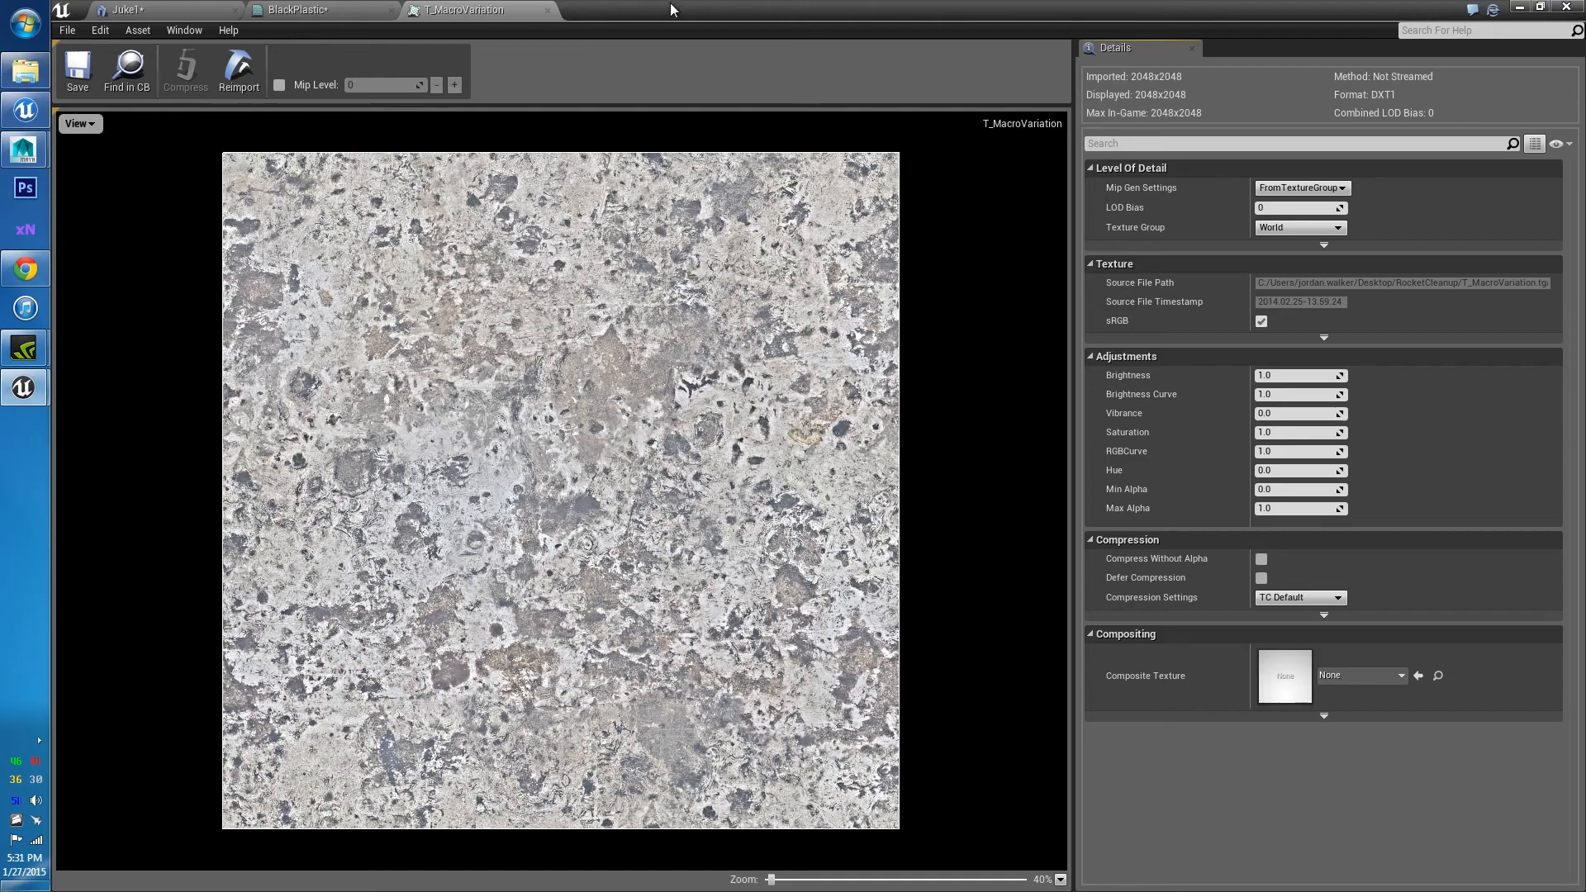
drag(838, 9, 800, 153)
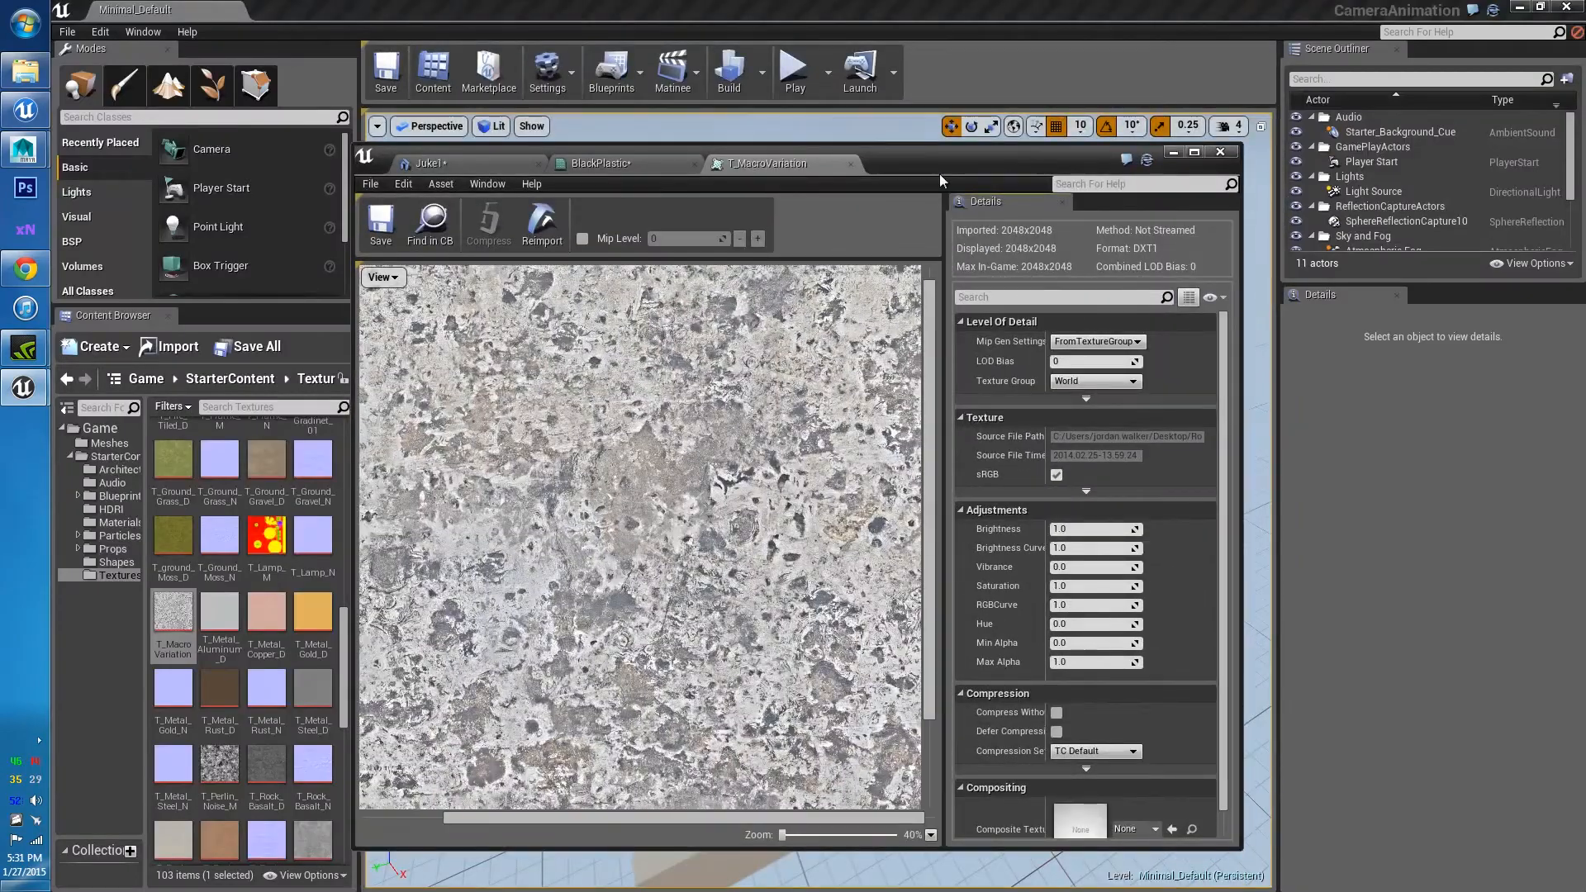
drag(939, 150, 926, 0)
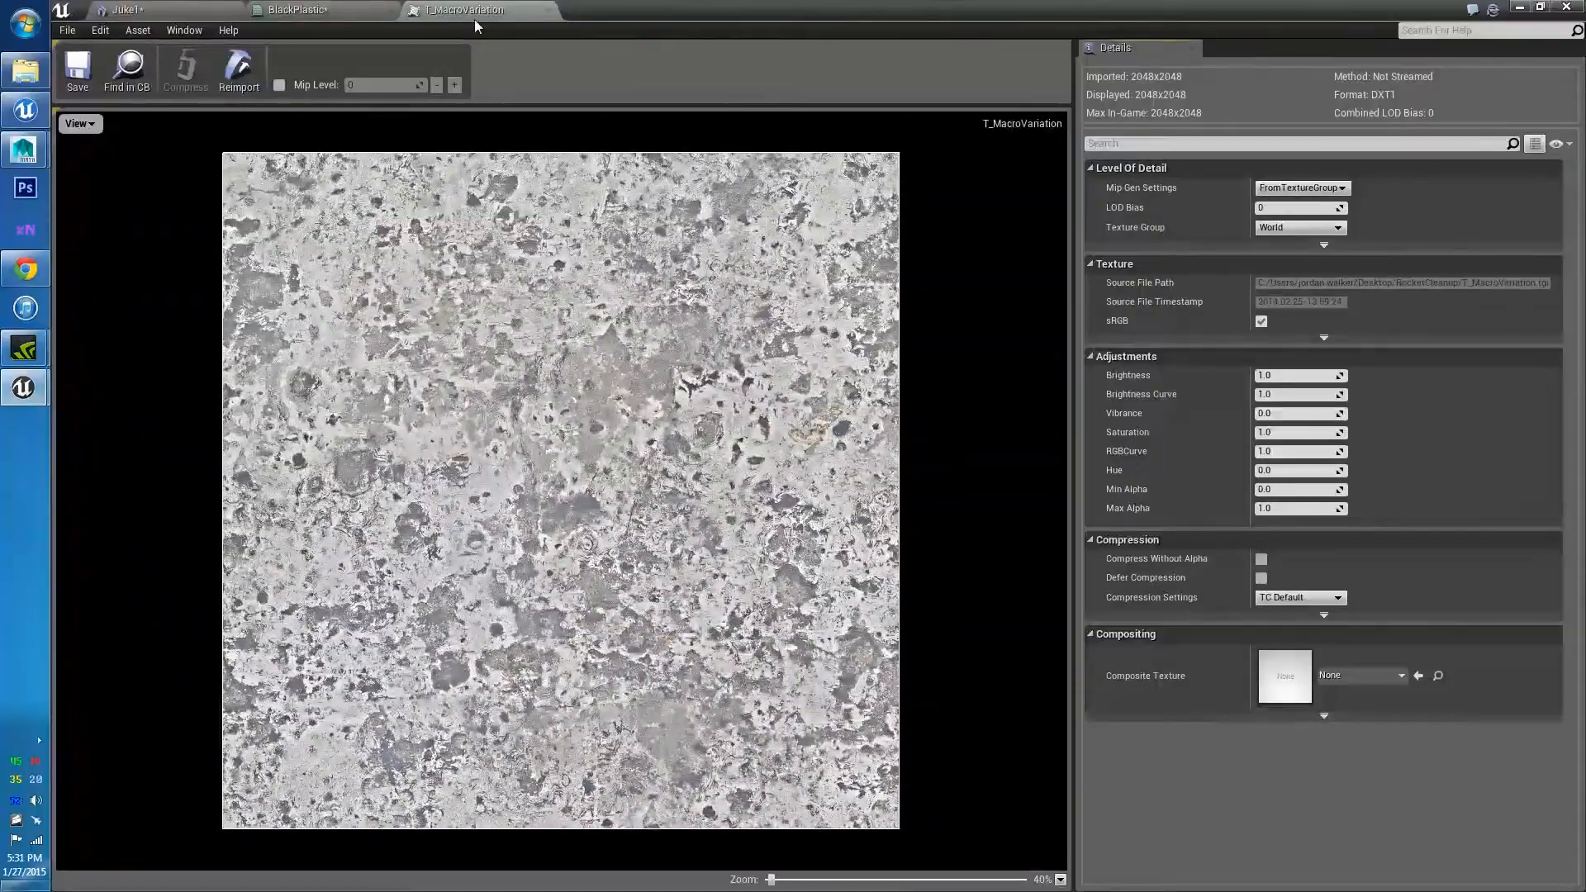
Add the T_MacroVariation texture to the BlackPlastic graph as a Texture Sample below the two constants
drag(660, 6, 678, 132)
click(625, 121)
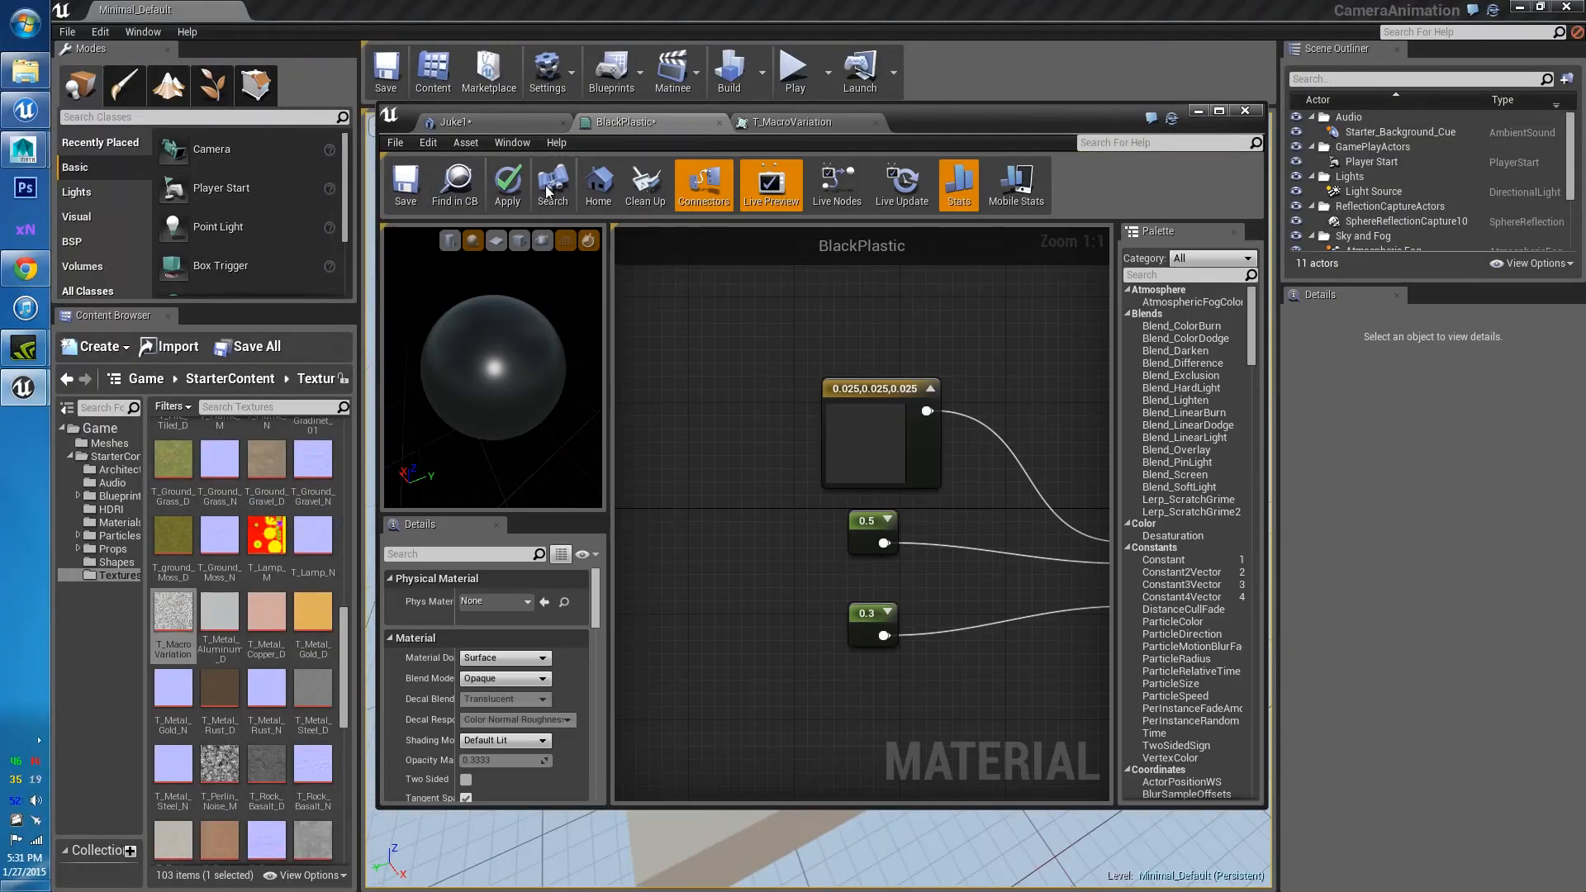
right_drag(762, 609, 649, 438)
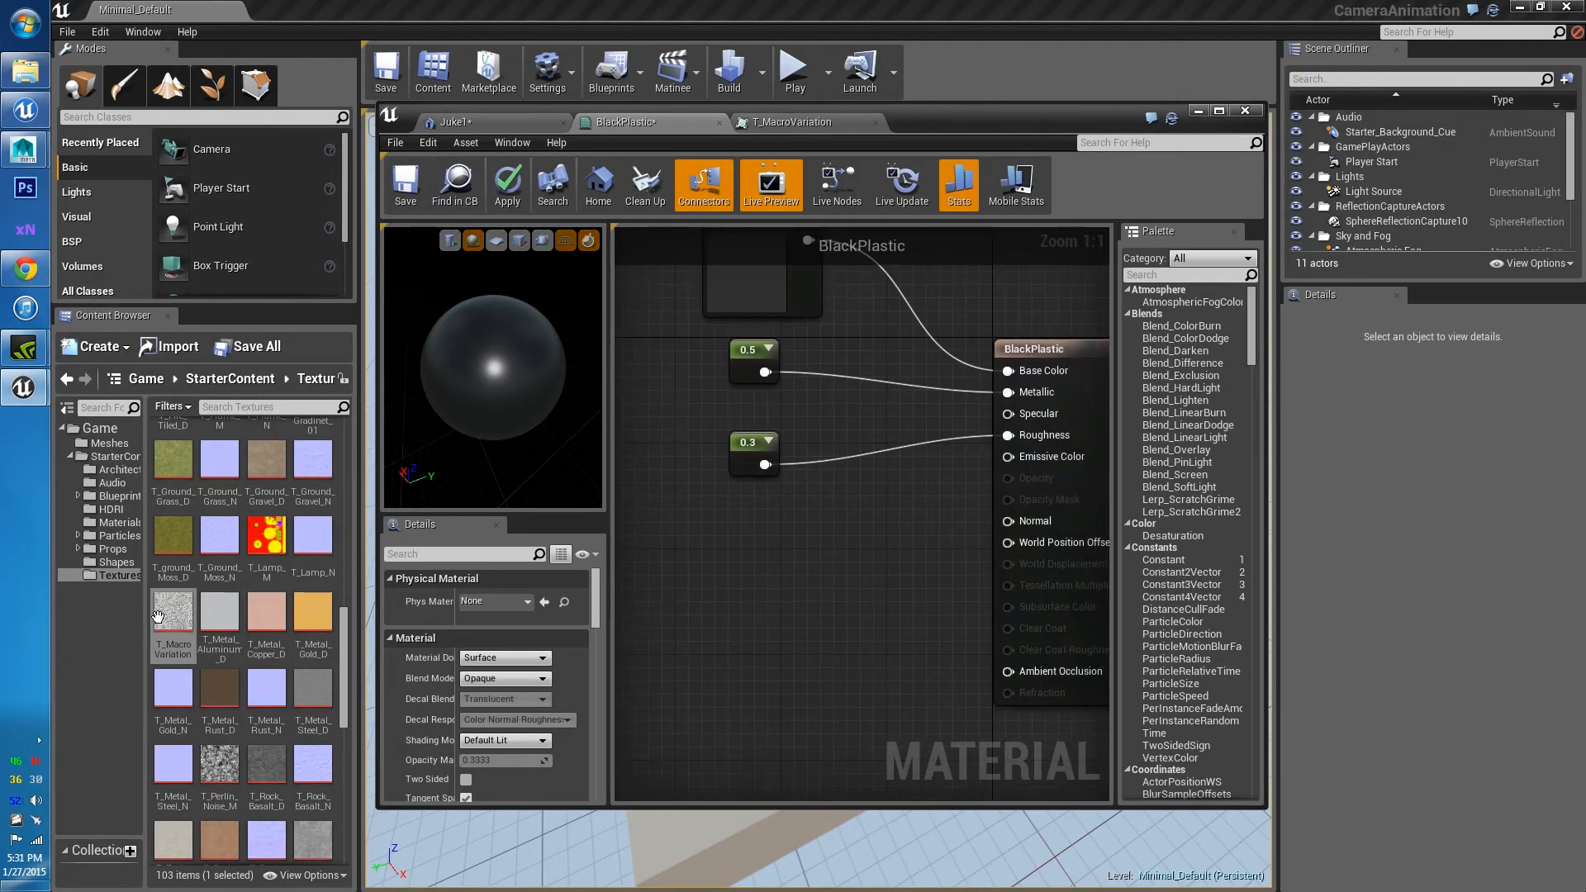
drag(170, 618, 703, 574)
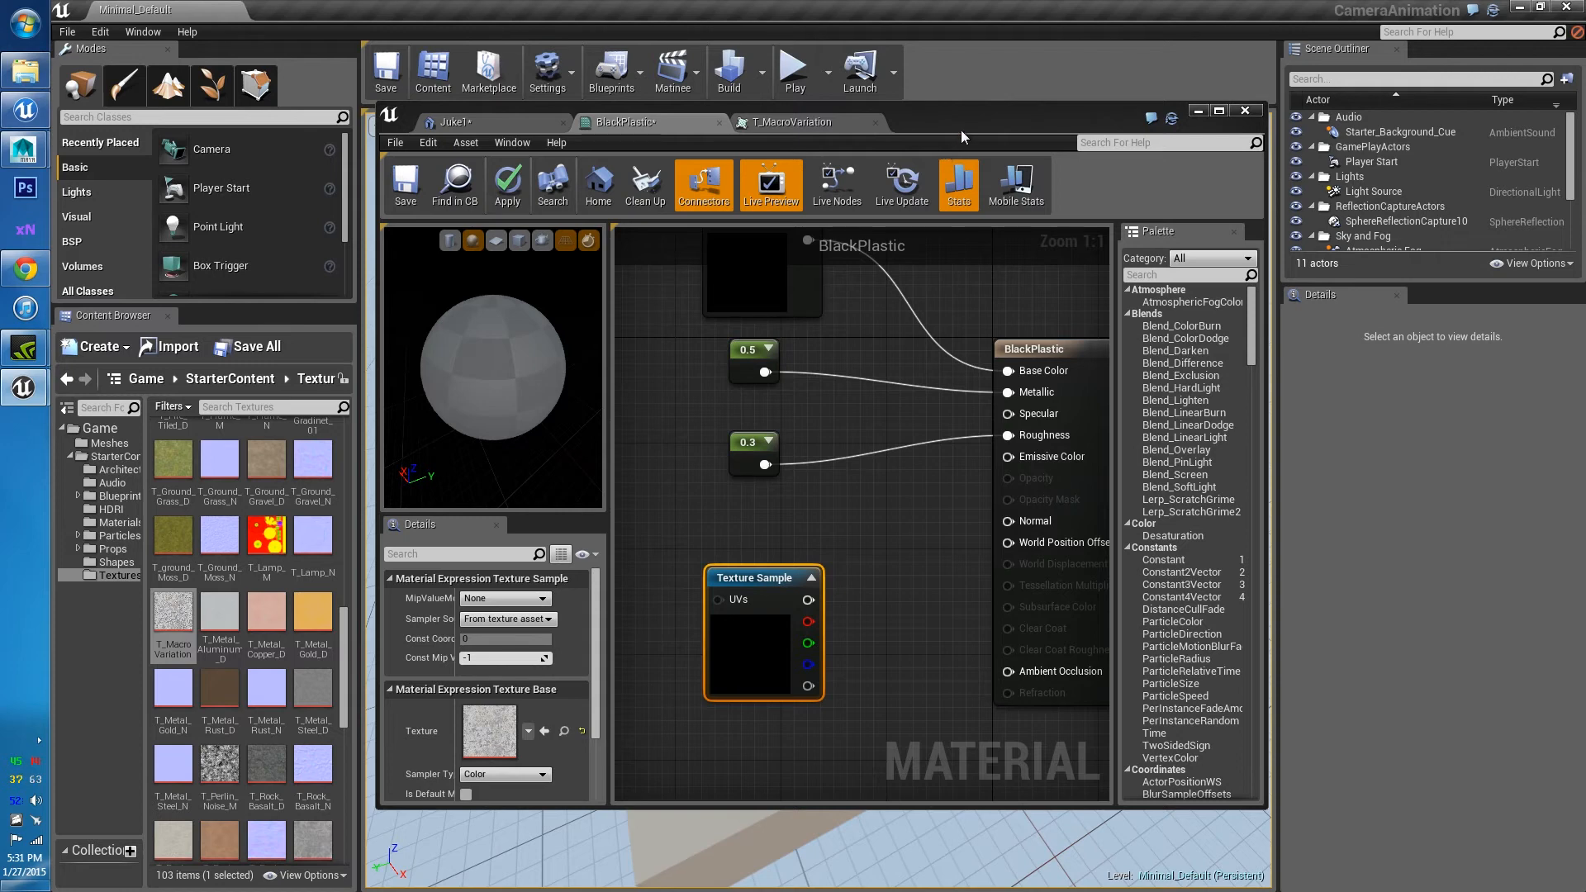
drag(960, 130, 955, 2)
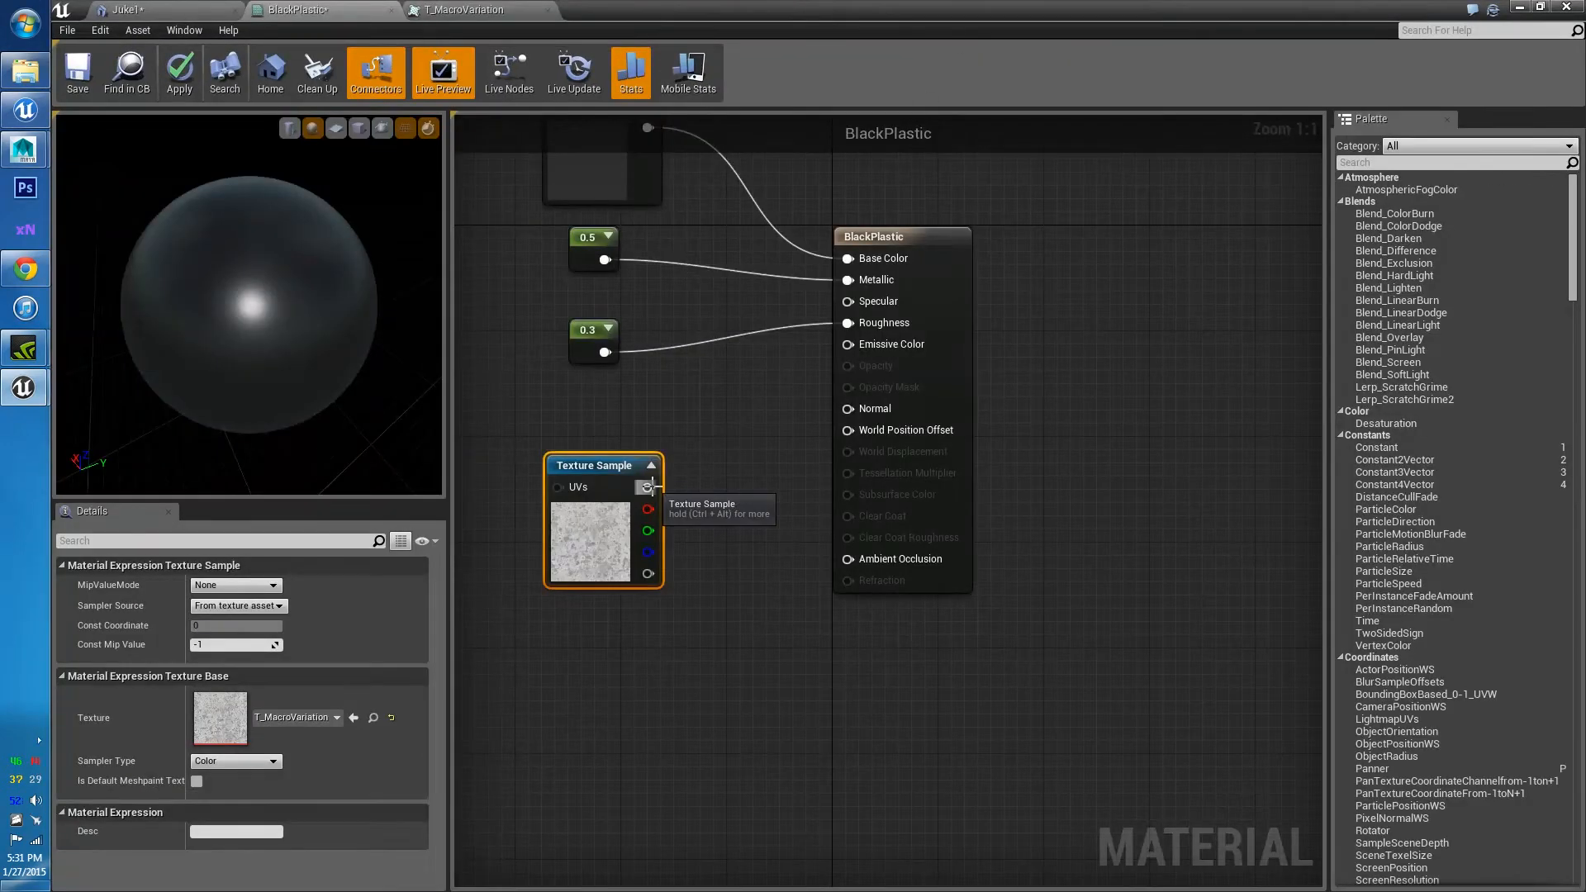
Connect the Texture Sample's color output to Roughness in place of the 0.3 constant, and move the sample node farther from the material node
drag(648, 488, 854, 323)
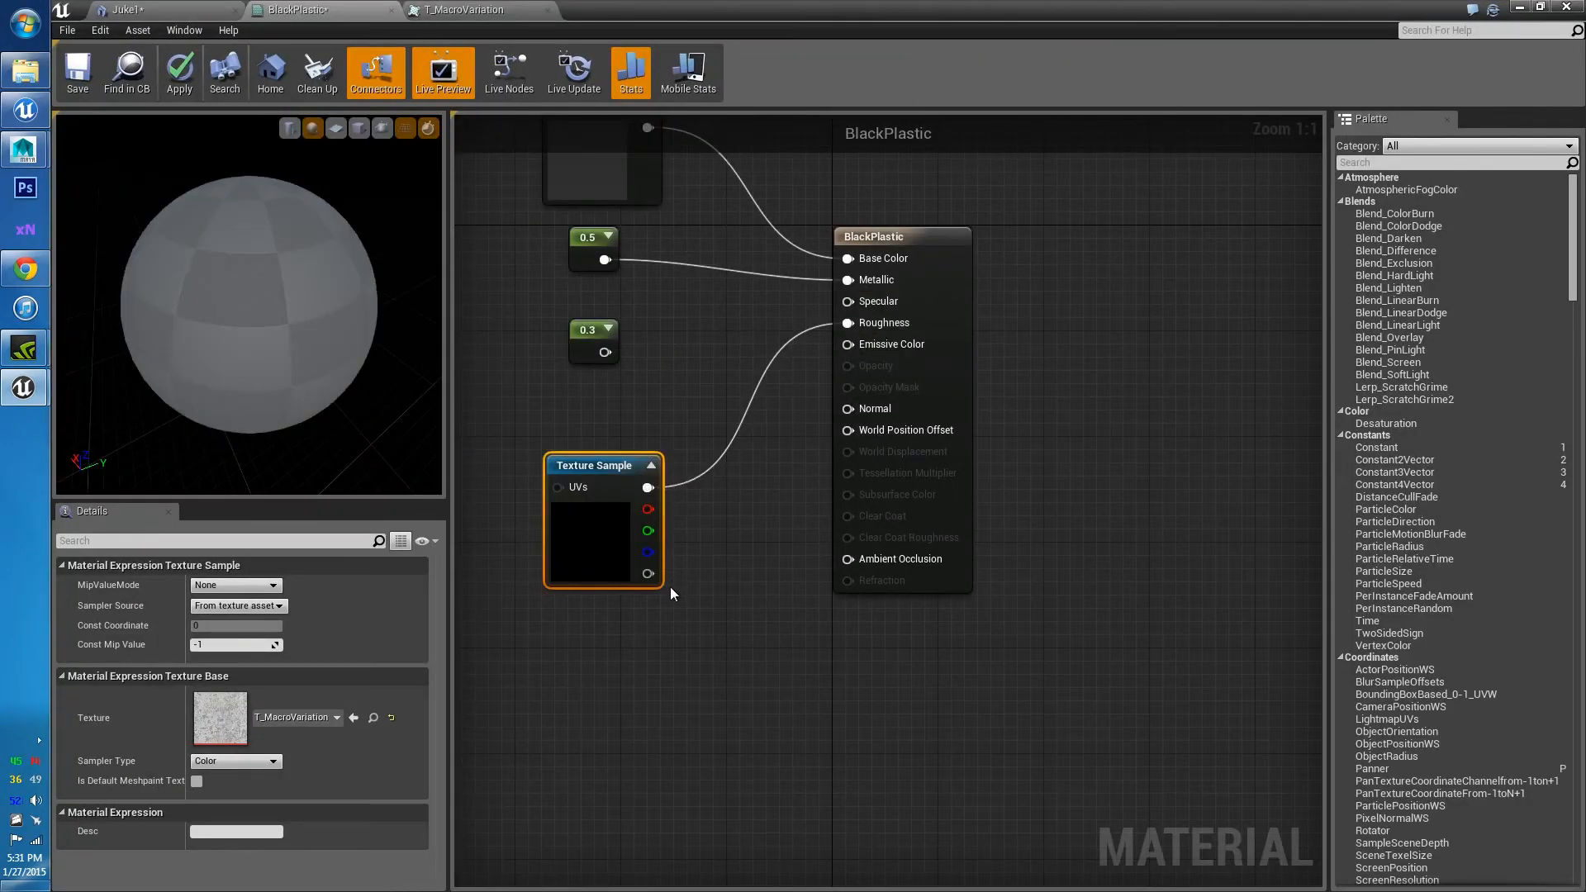
drag(239, 449, 381, 421)
drag(273, 344, 285, 351)
right_drag(273, 344, 272, 289)
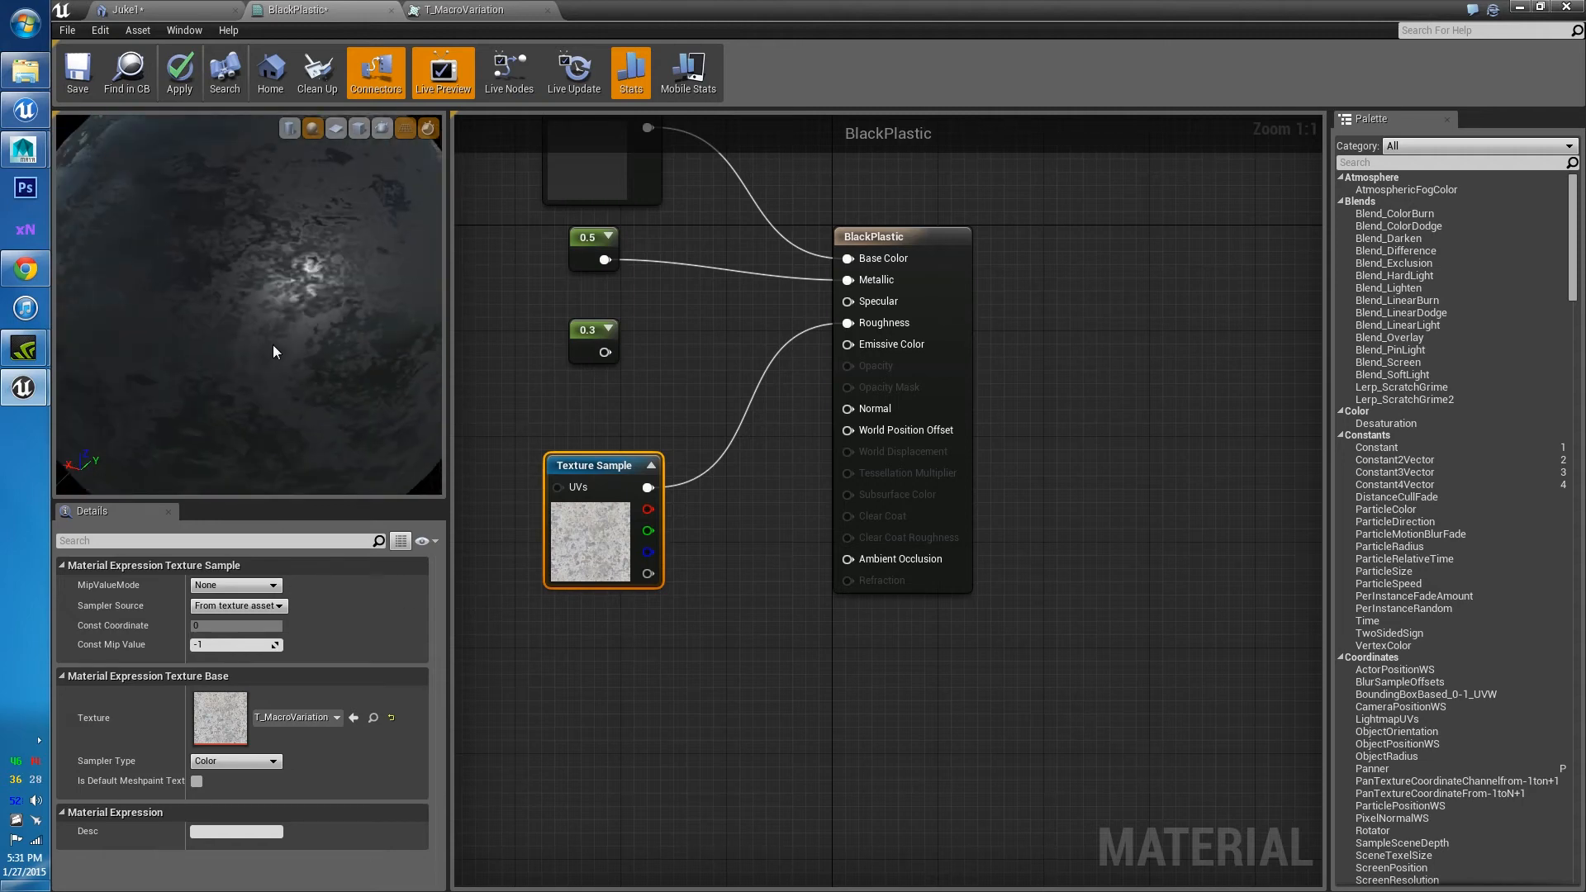
drag(273, 344, 343, 355)
right_drag(273, 344, 273, 413)
mouse_move(272, 344)
mouse_down()
mouse_move(289, 280)
mouse_move(269, 381)
mouse_move(278, 340)
mouse_up()
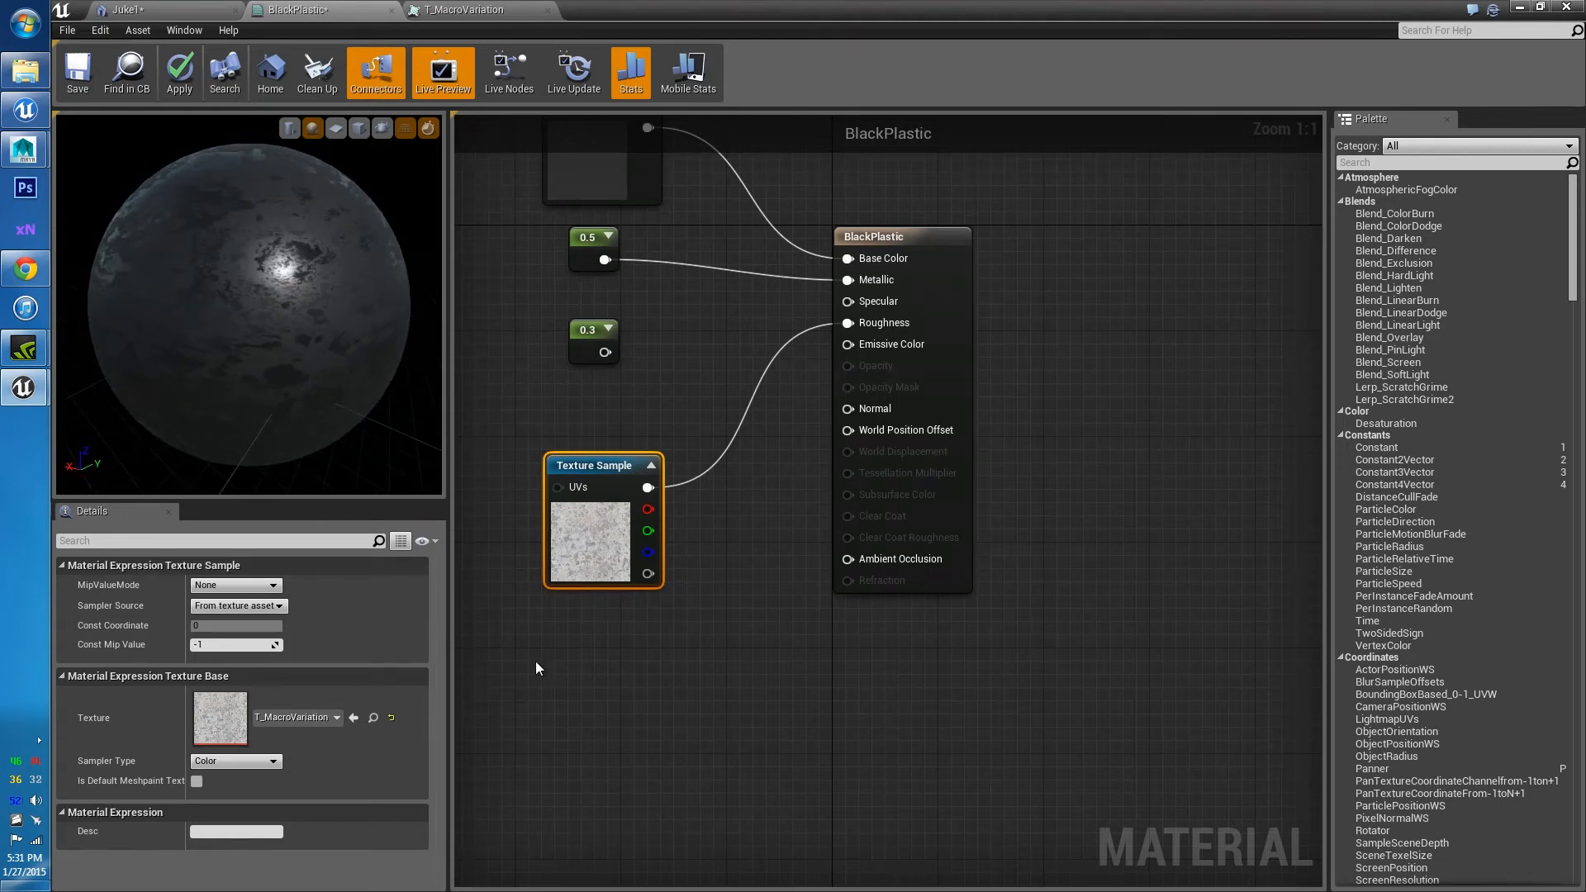
right_drag(653, 635, 795, 637)
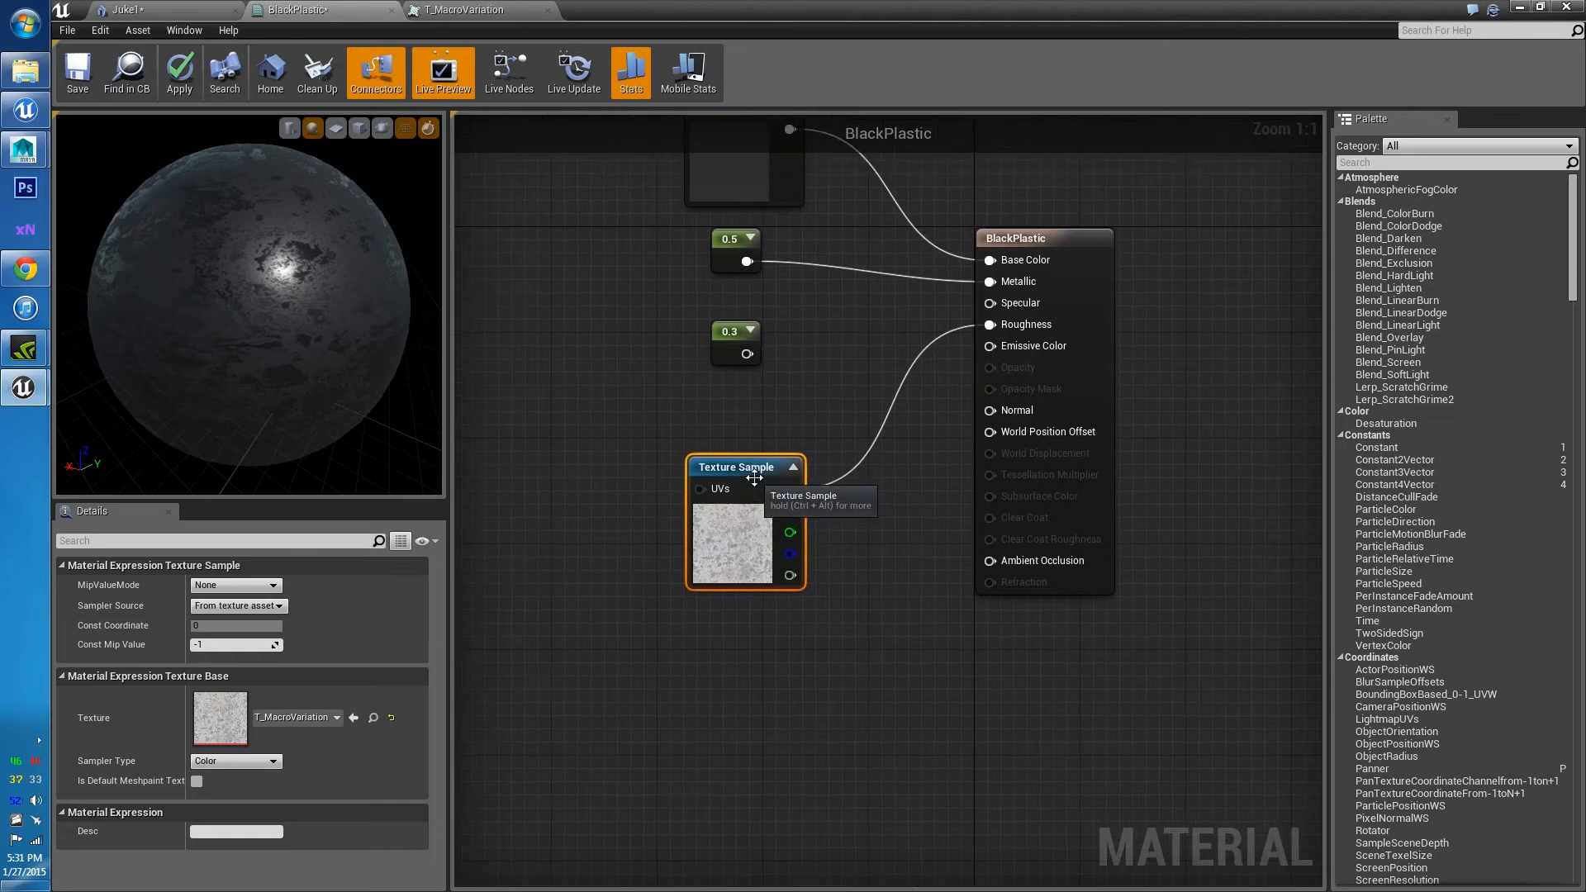
drag(765, 479, 668, 463)
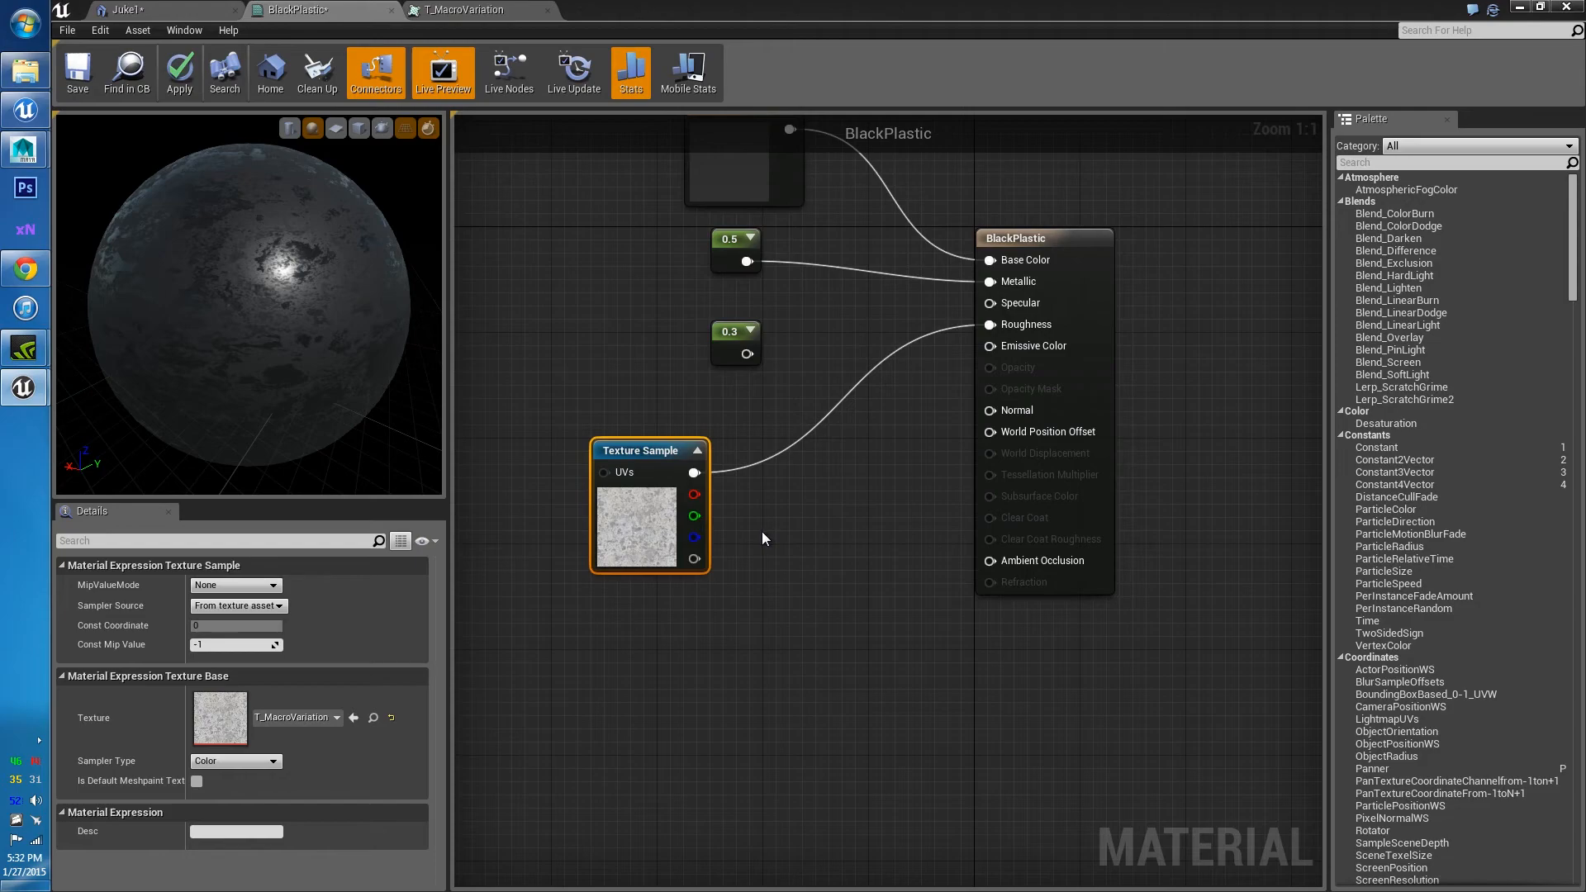
Examine the light and dark areas of the Texture Sample's T_MacroVariation texture up close, and return to the BlackPlastic graph
double_click(645, 529)
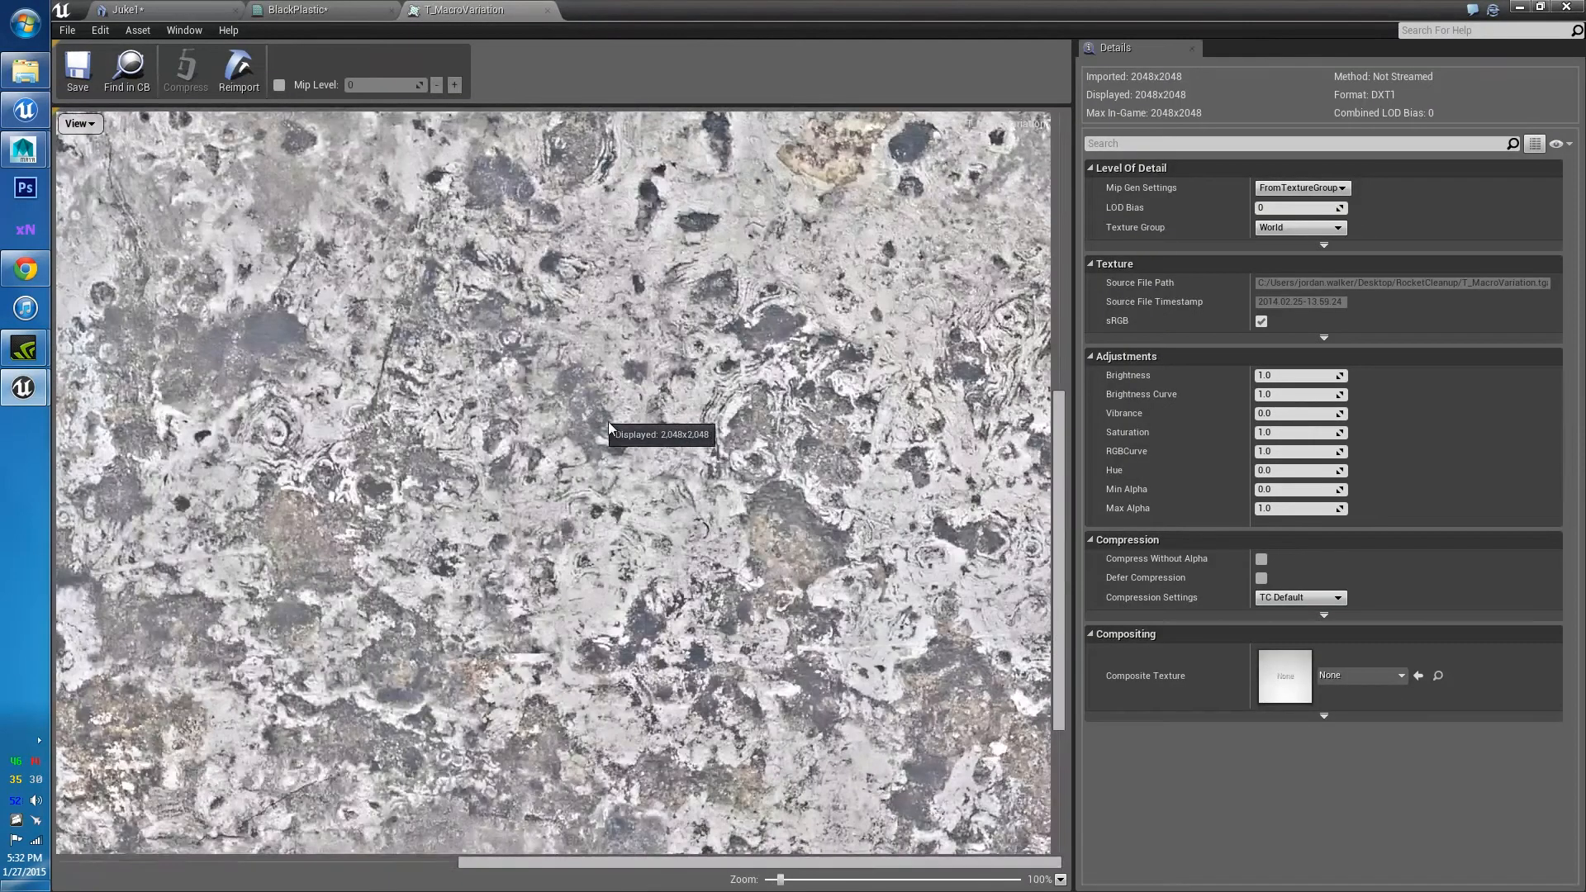
scroll(628, 418, up, 3)
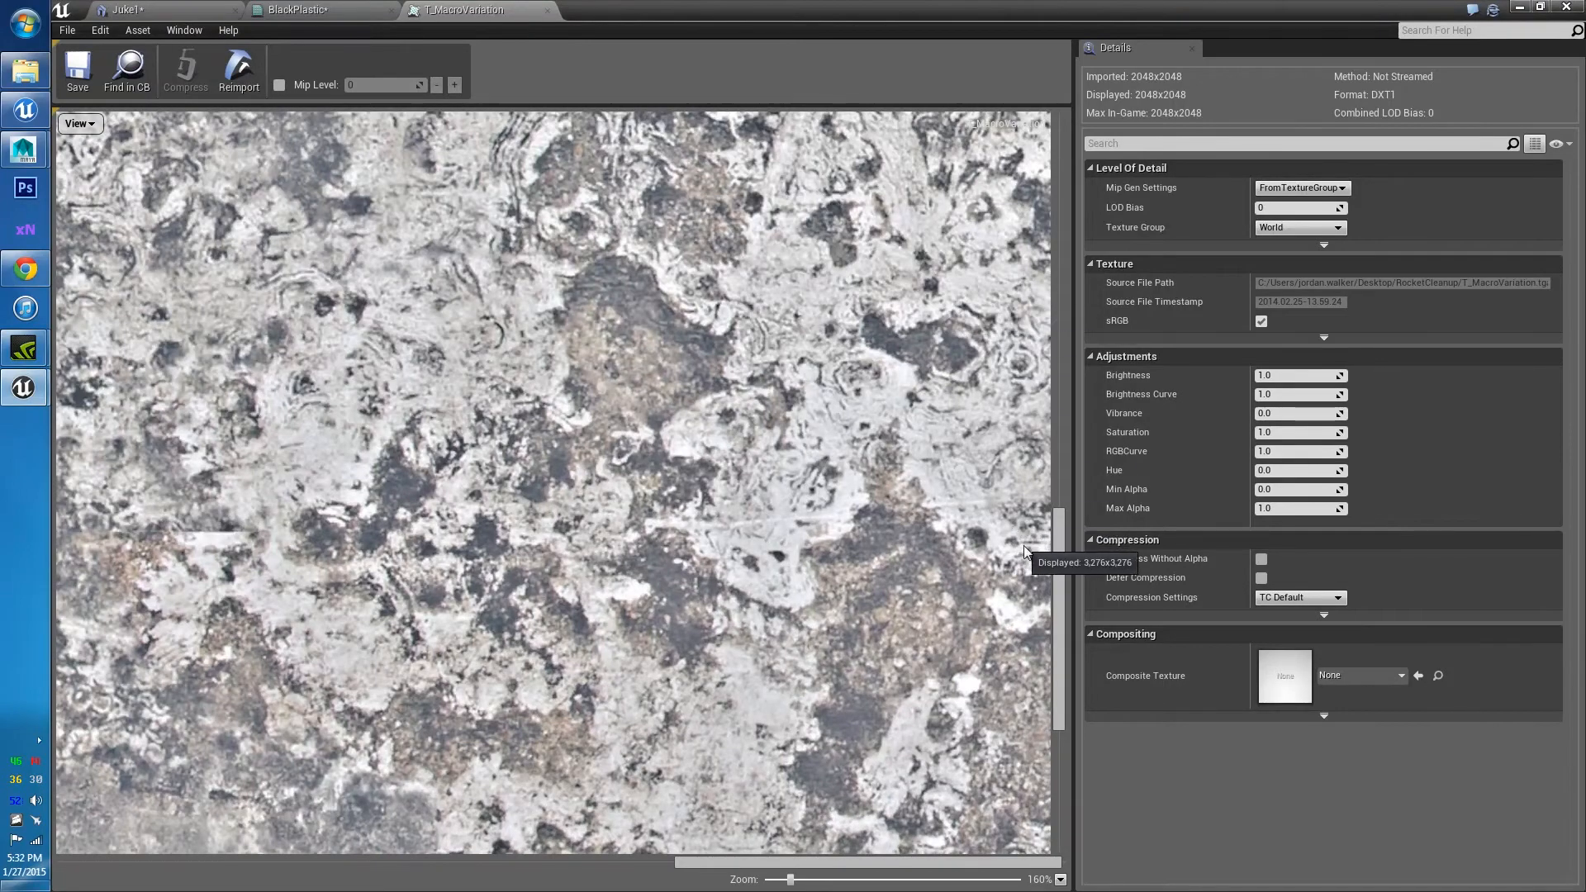
drag(1060, 578, 1068, 423)
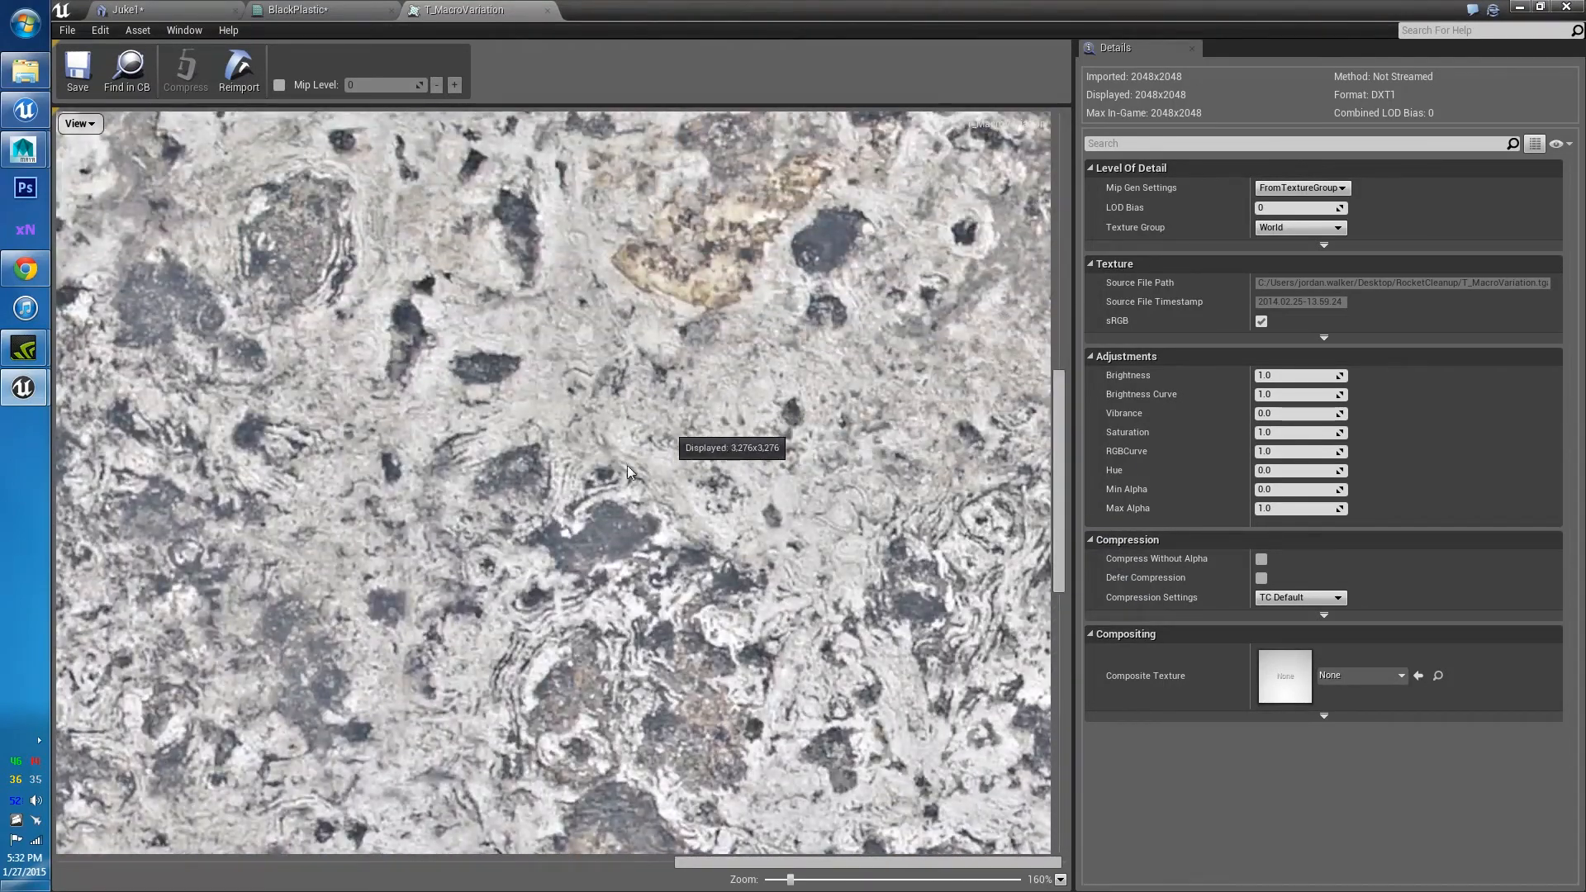
click(293, 9)
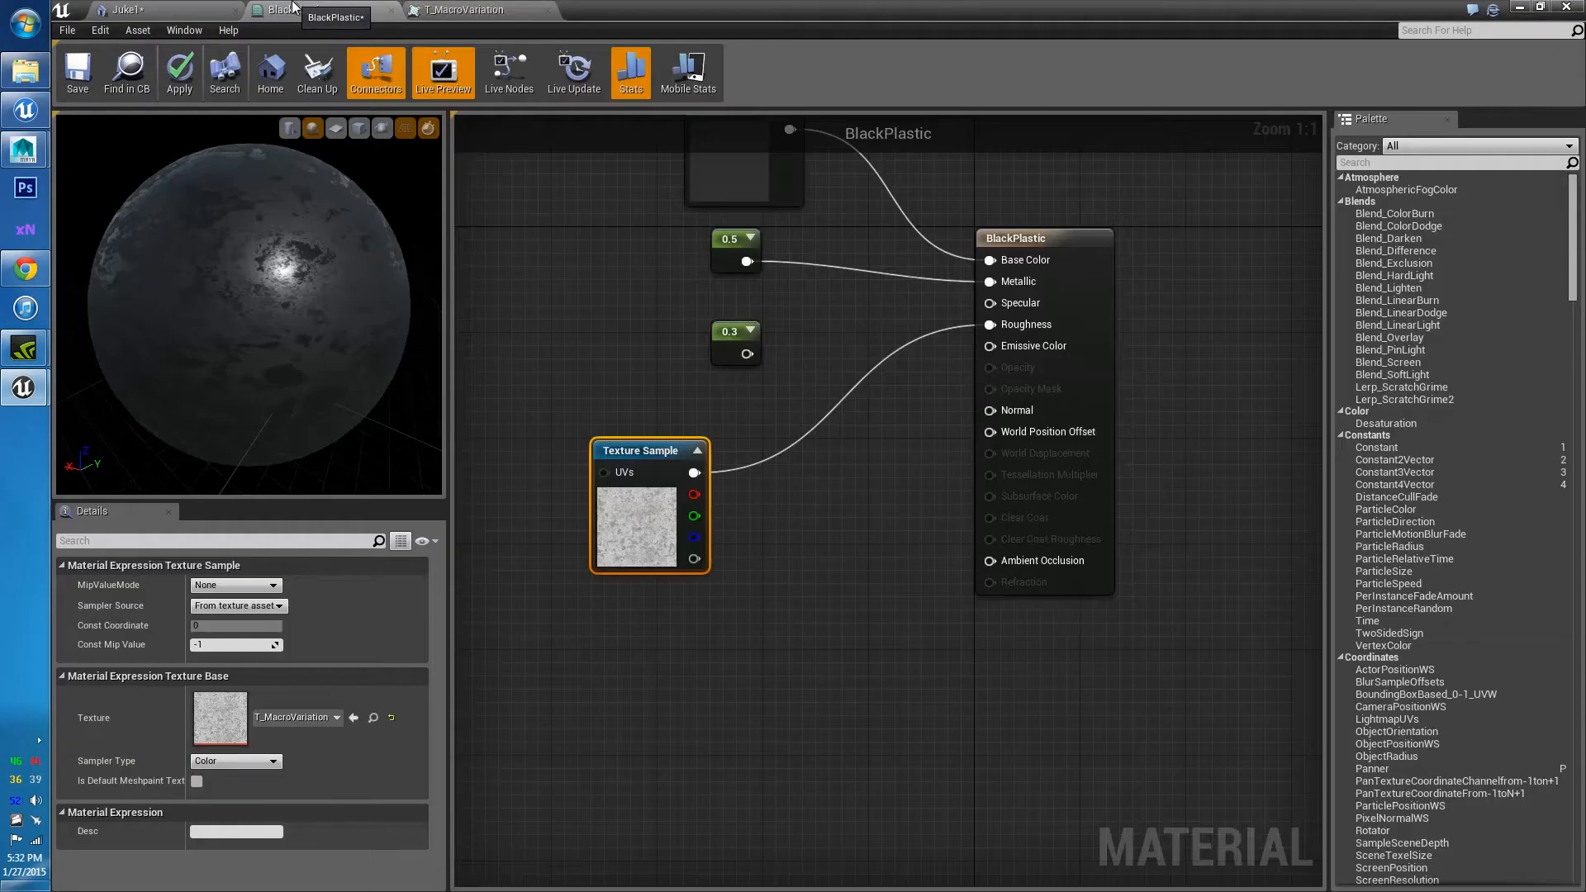
Move the Texture Sample farther from the material node, add a Lerp node beside it, and connect the sample's red output to Alpha
drag(228, 276, 278, 310)
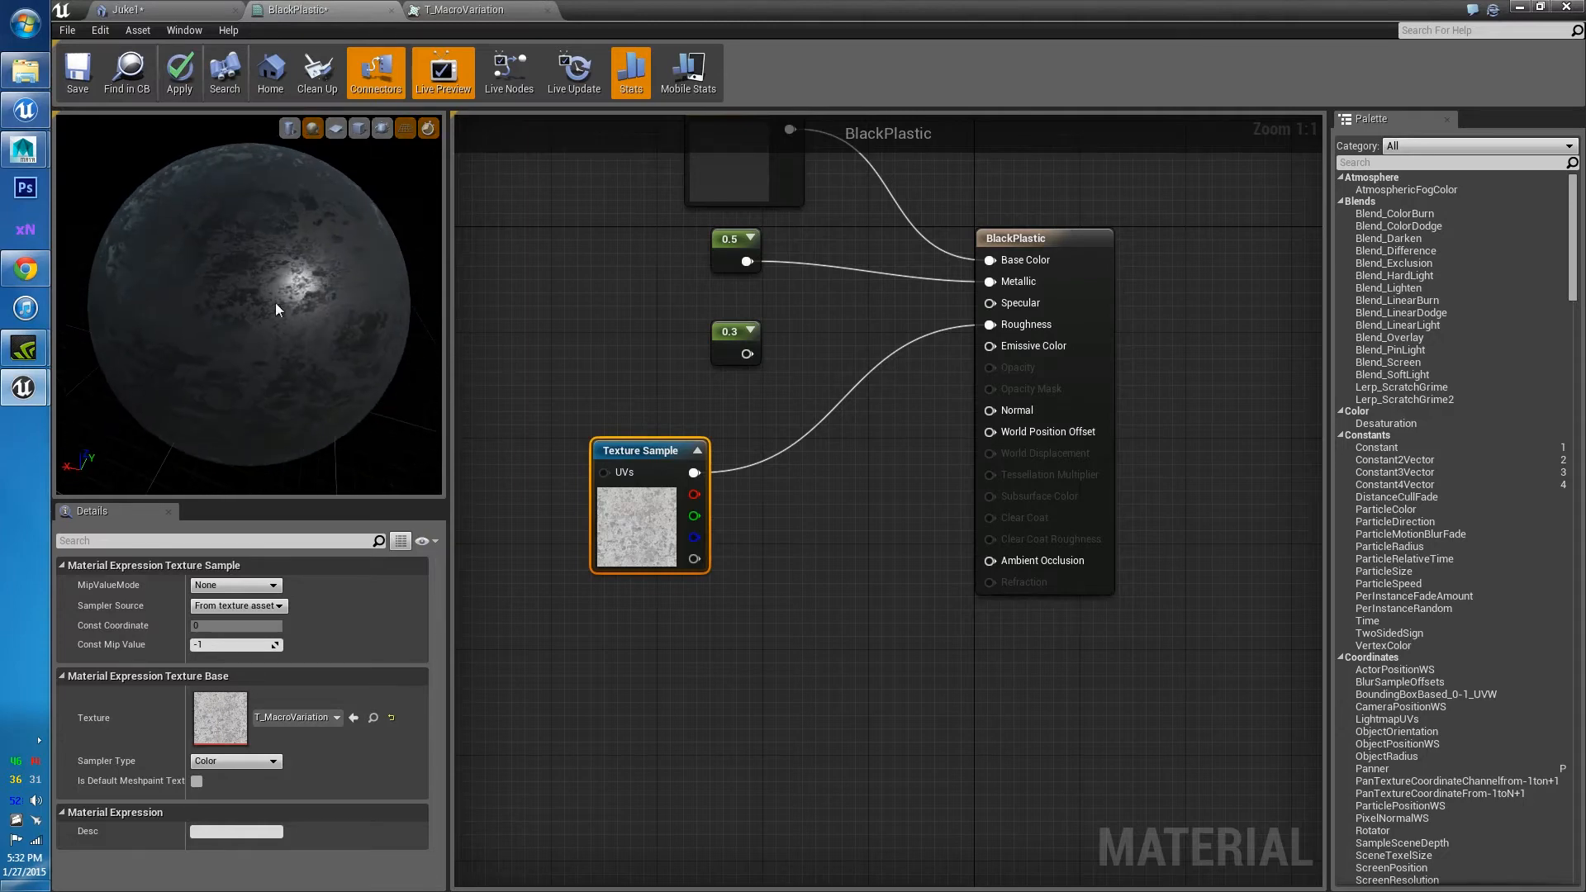
mouse_move(621, 451)
mouse_down()
mouse_move(502, 451)
mouse_move(577, 473)
mouse_move(662, 447)
mouse_move(605, 472)
mouse_up()
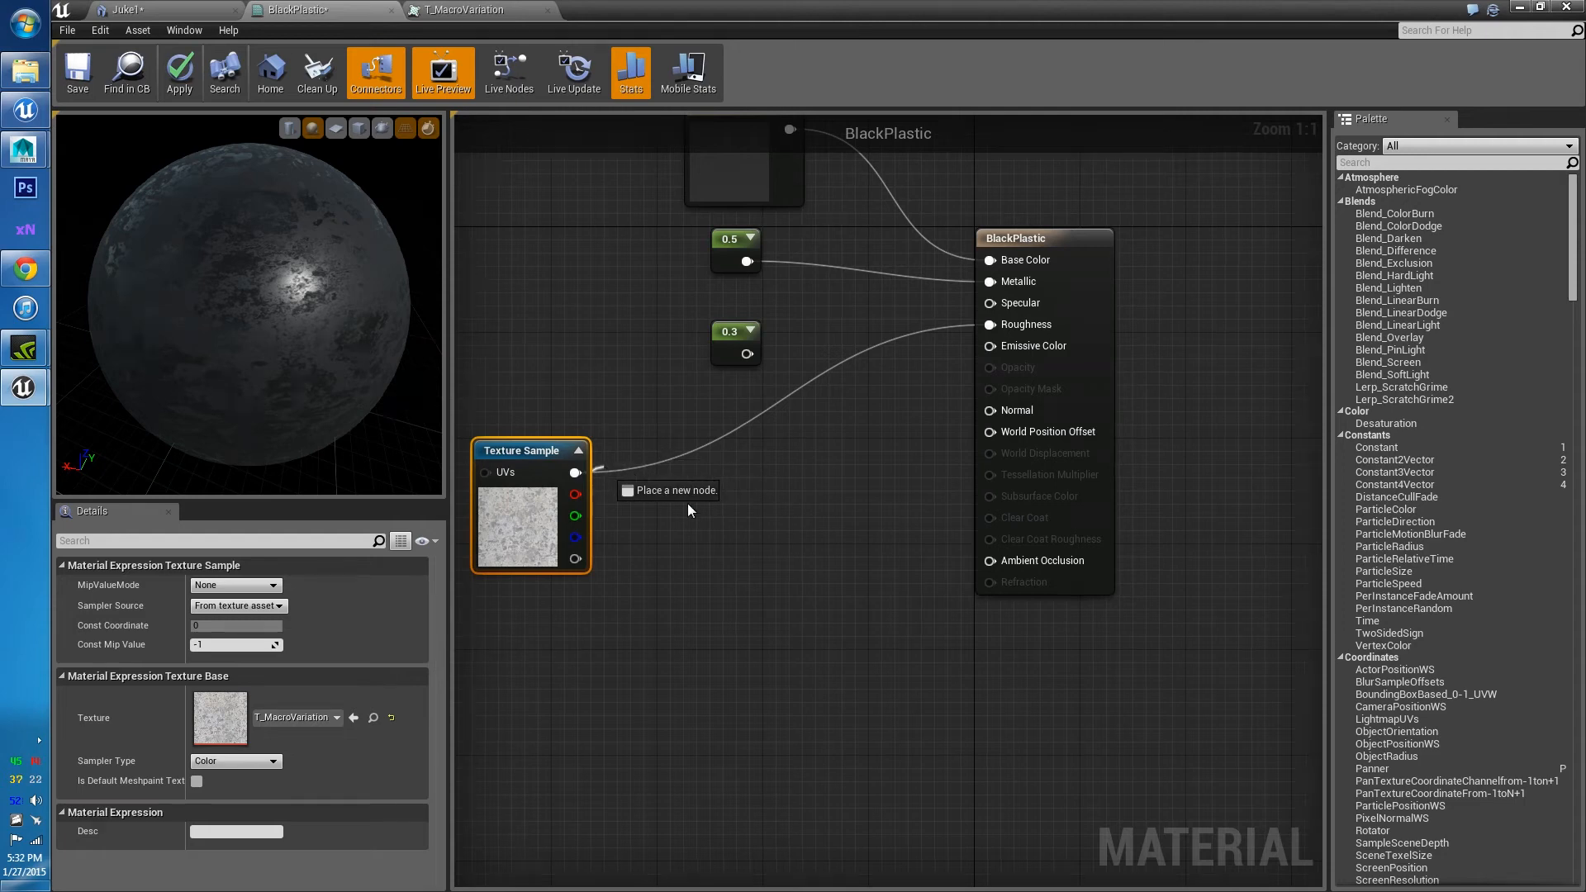
click(641, 428)
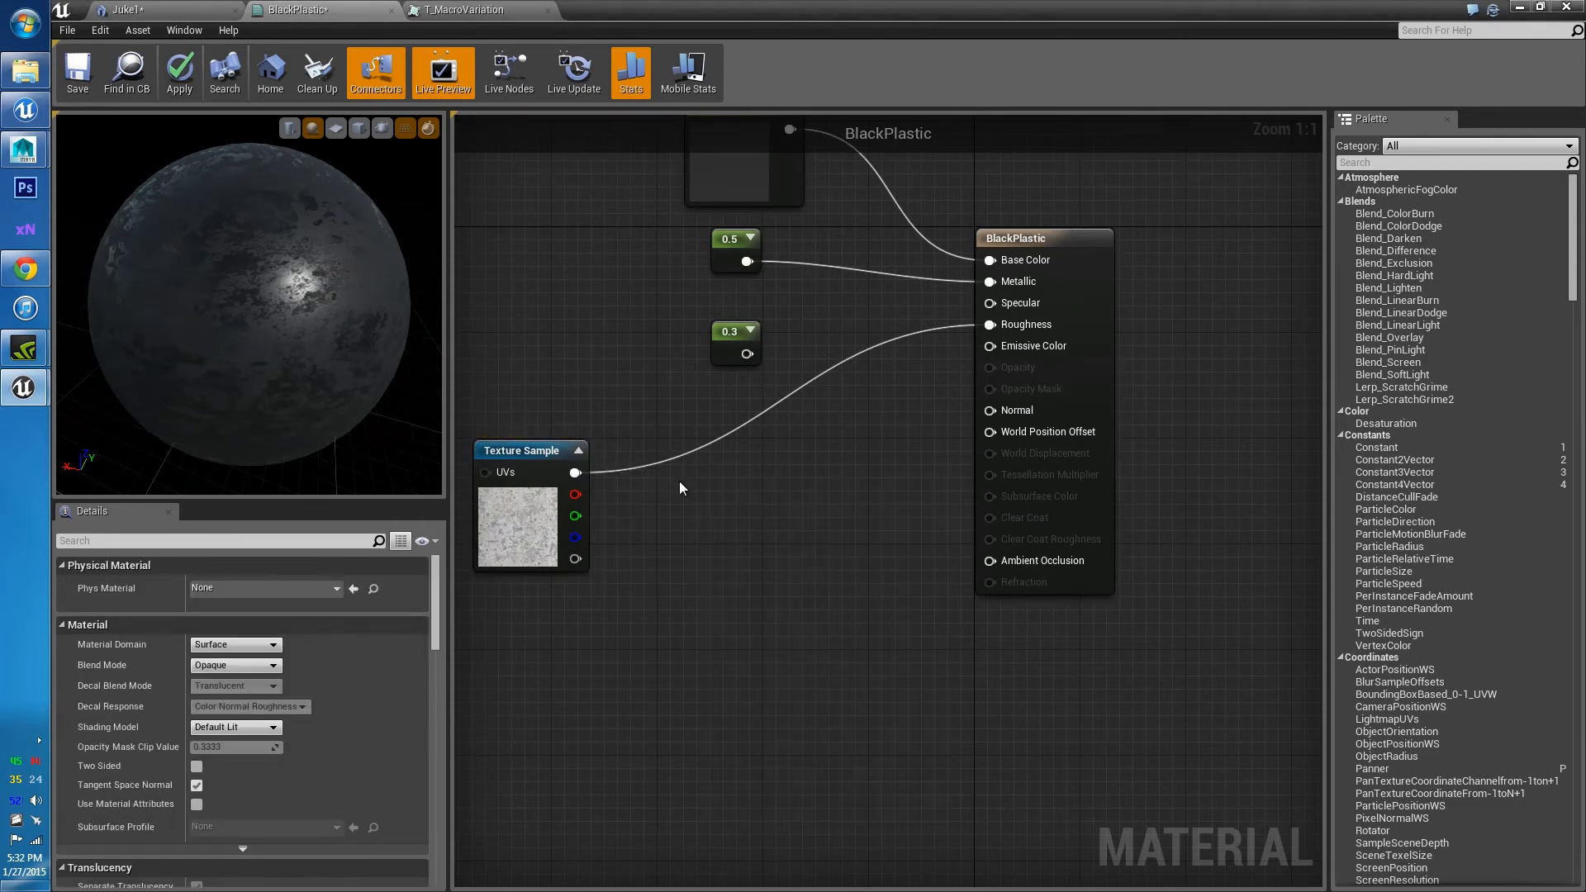
click(676, 462)
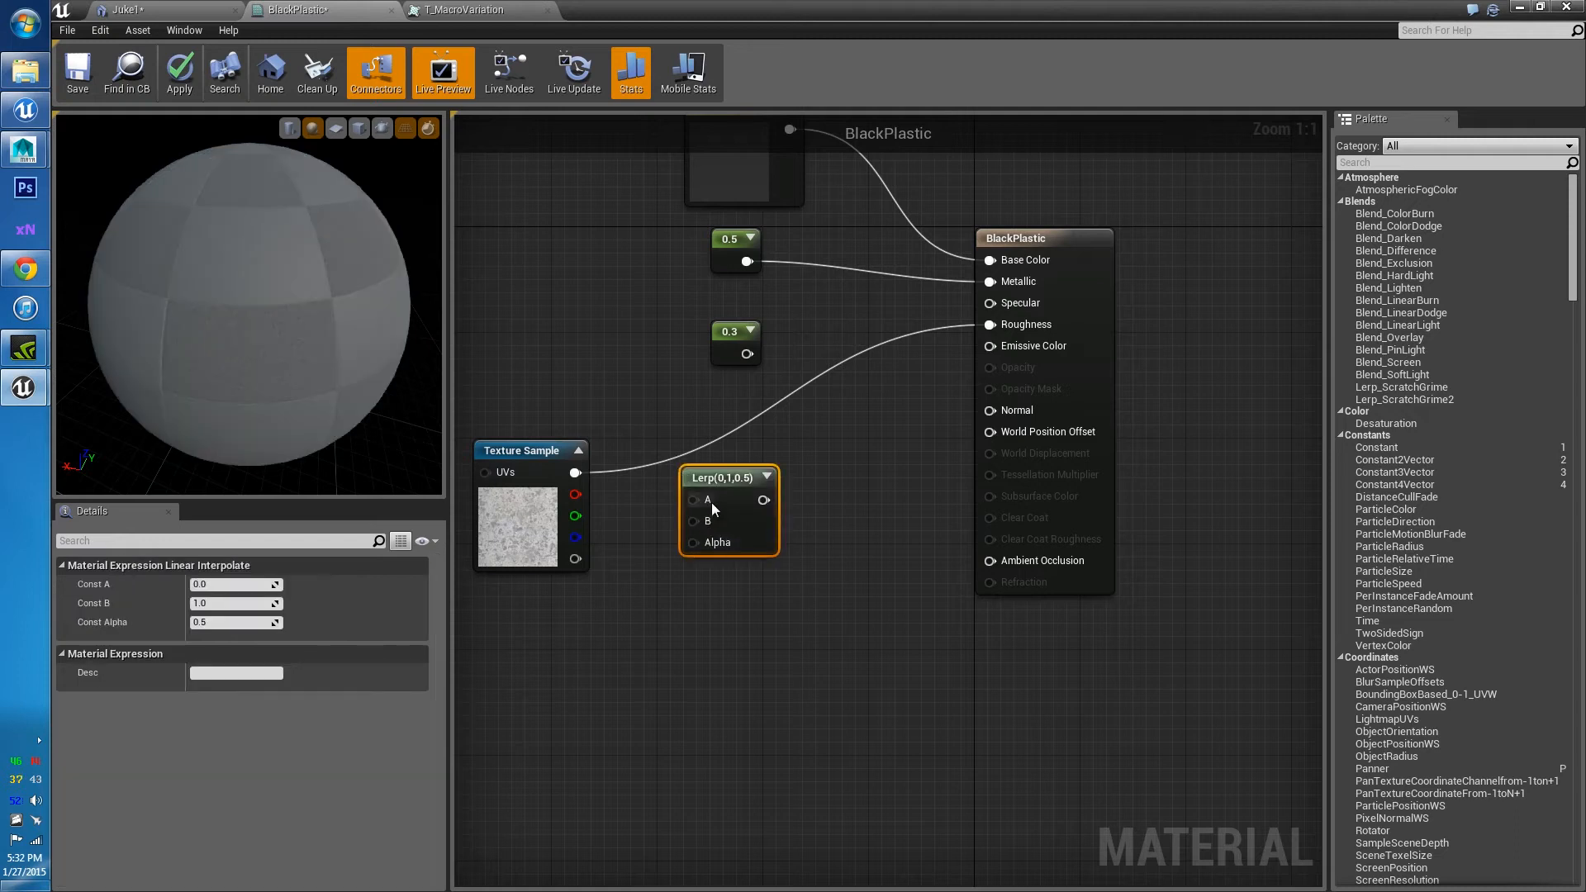
drag(705, 480, 719, 486)
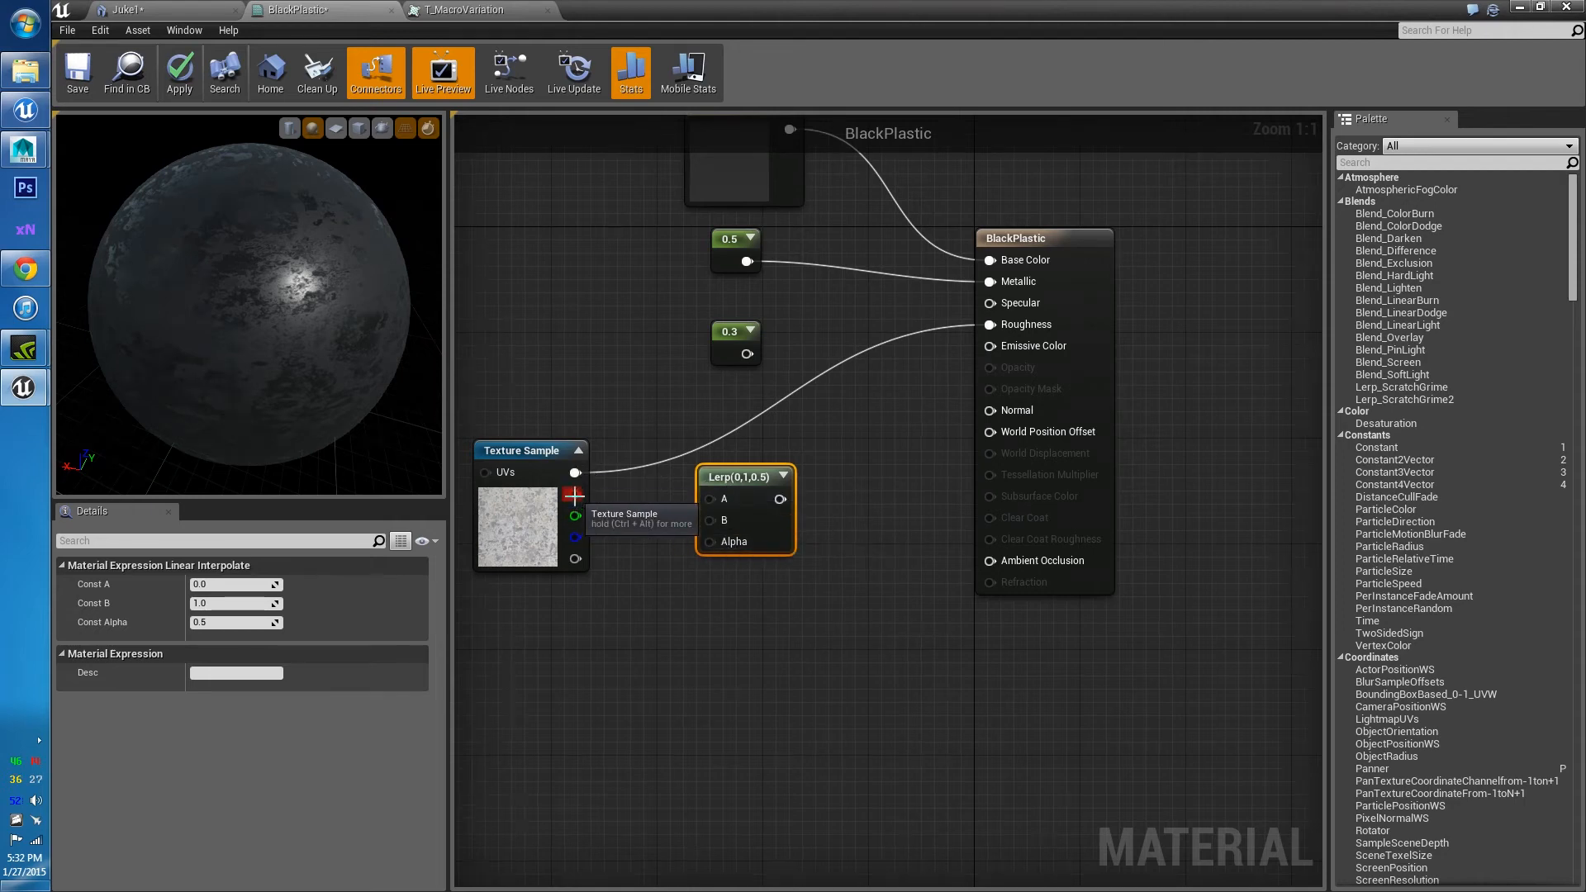
drag(574, 495, 716, 542)
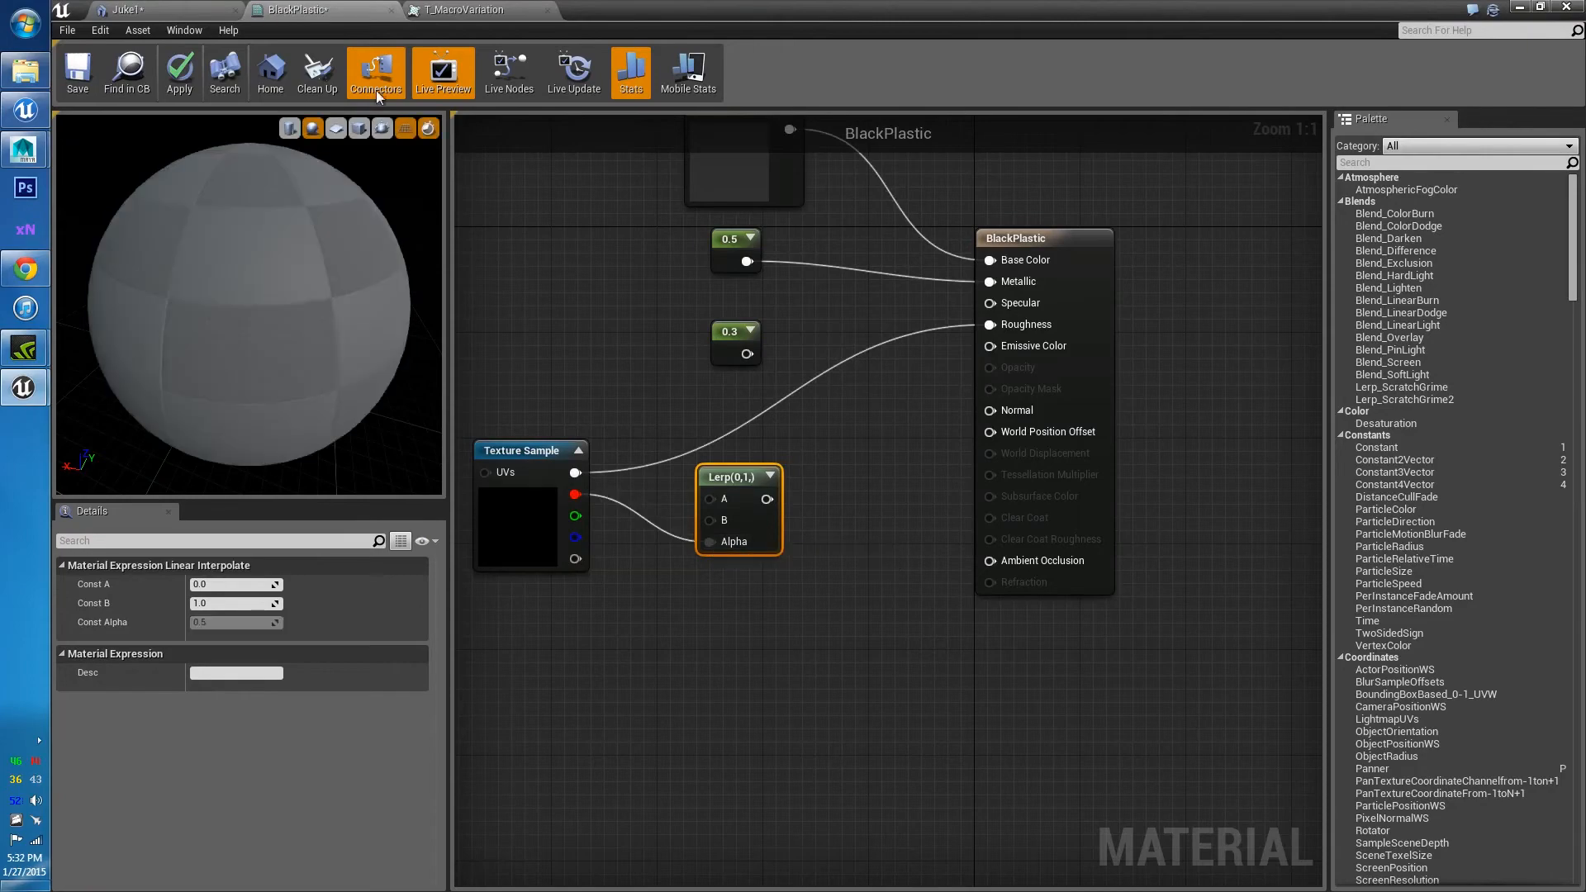
Display only the red channel of the T_MacroVariation texture, examine its grayscale pattern, and return to the BlackPlastic graph
click(459, 9)
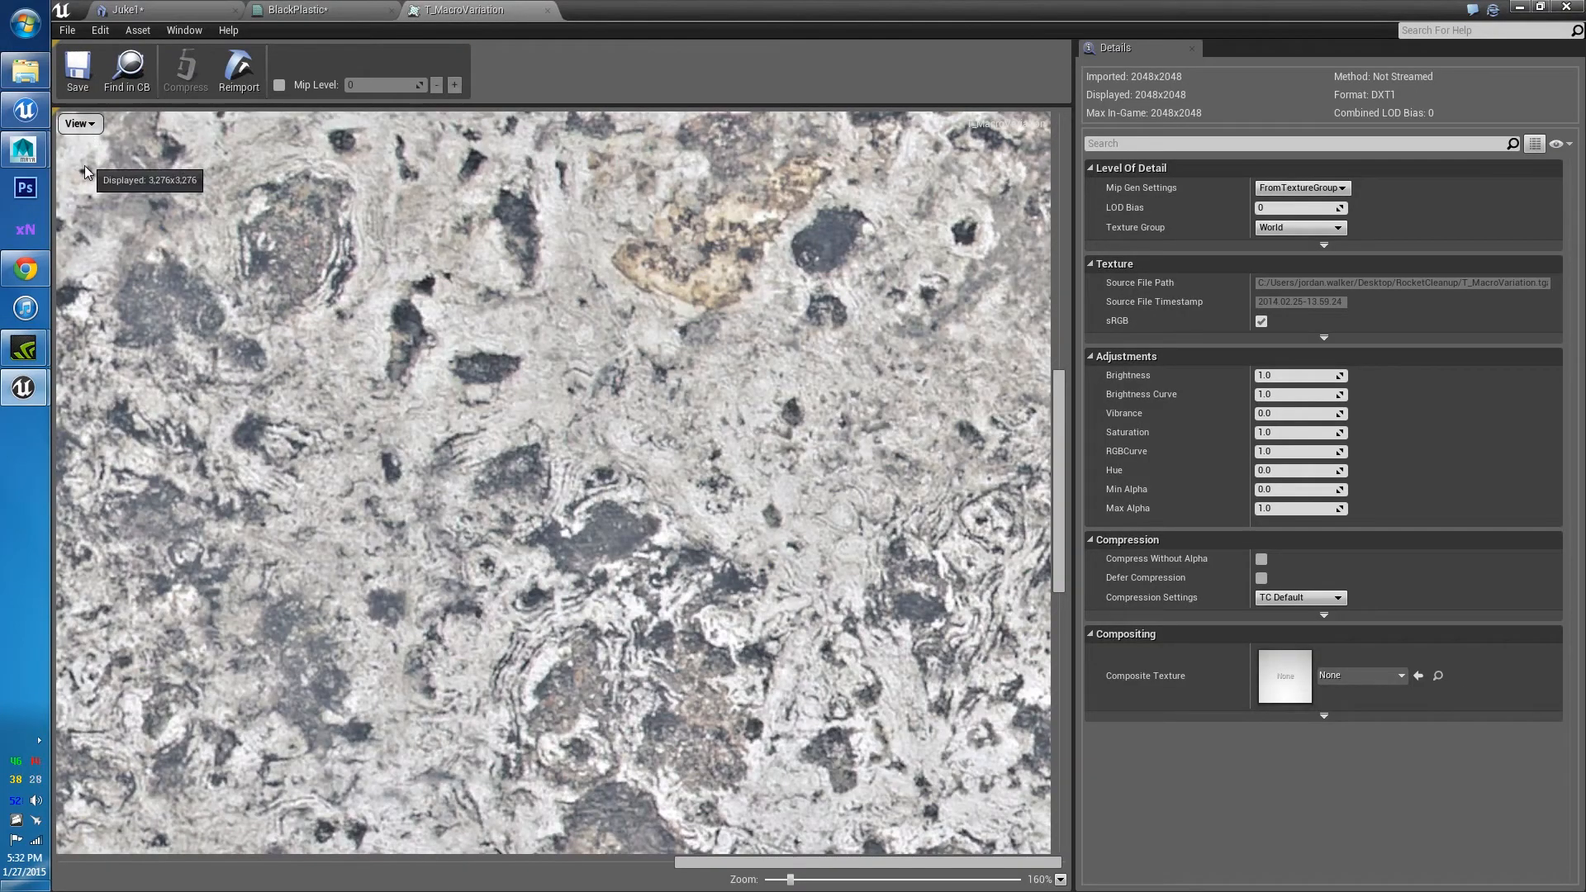
click(101, 126)
click(69, 176)
click(80, 124)
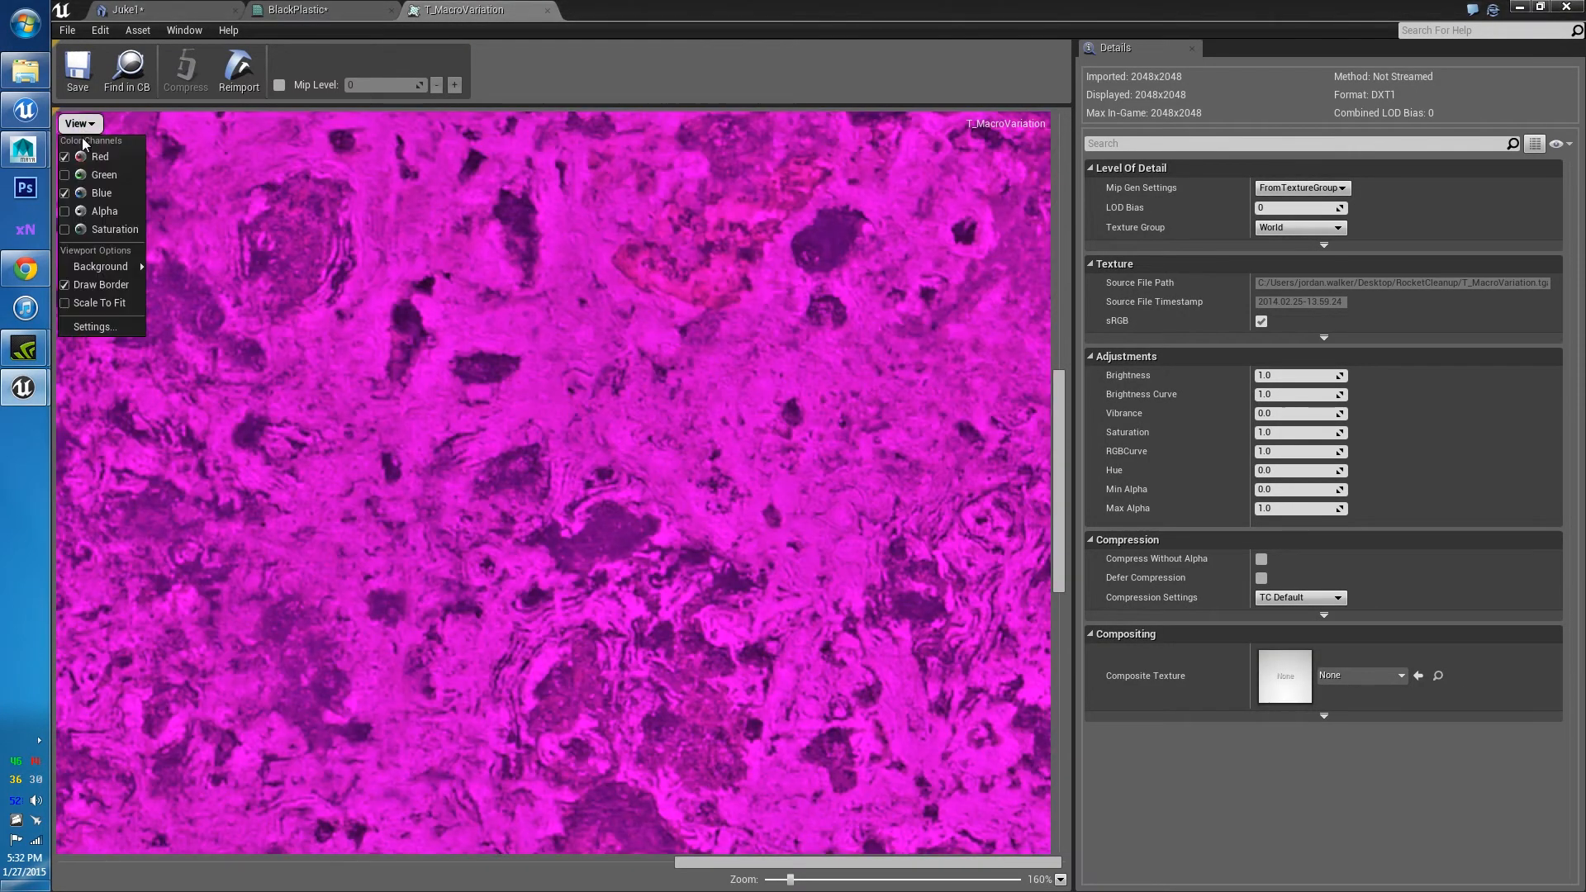
click(69, 193)
scroll(545, 553, down, 10)
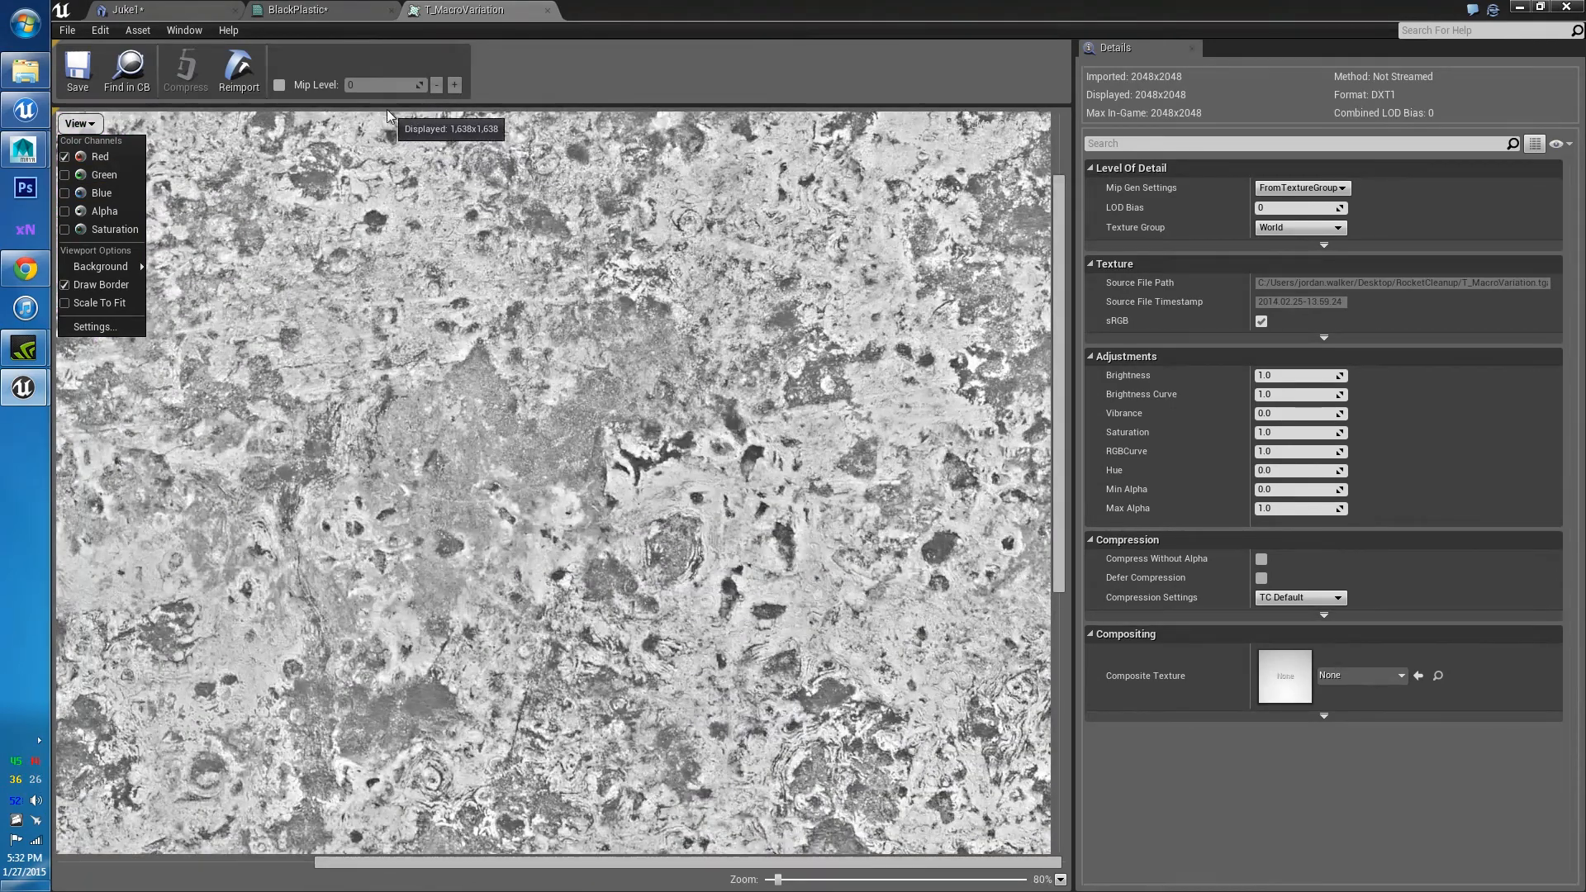
click(332, 8)
click(330, 9)
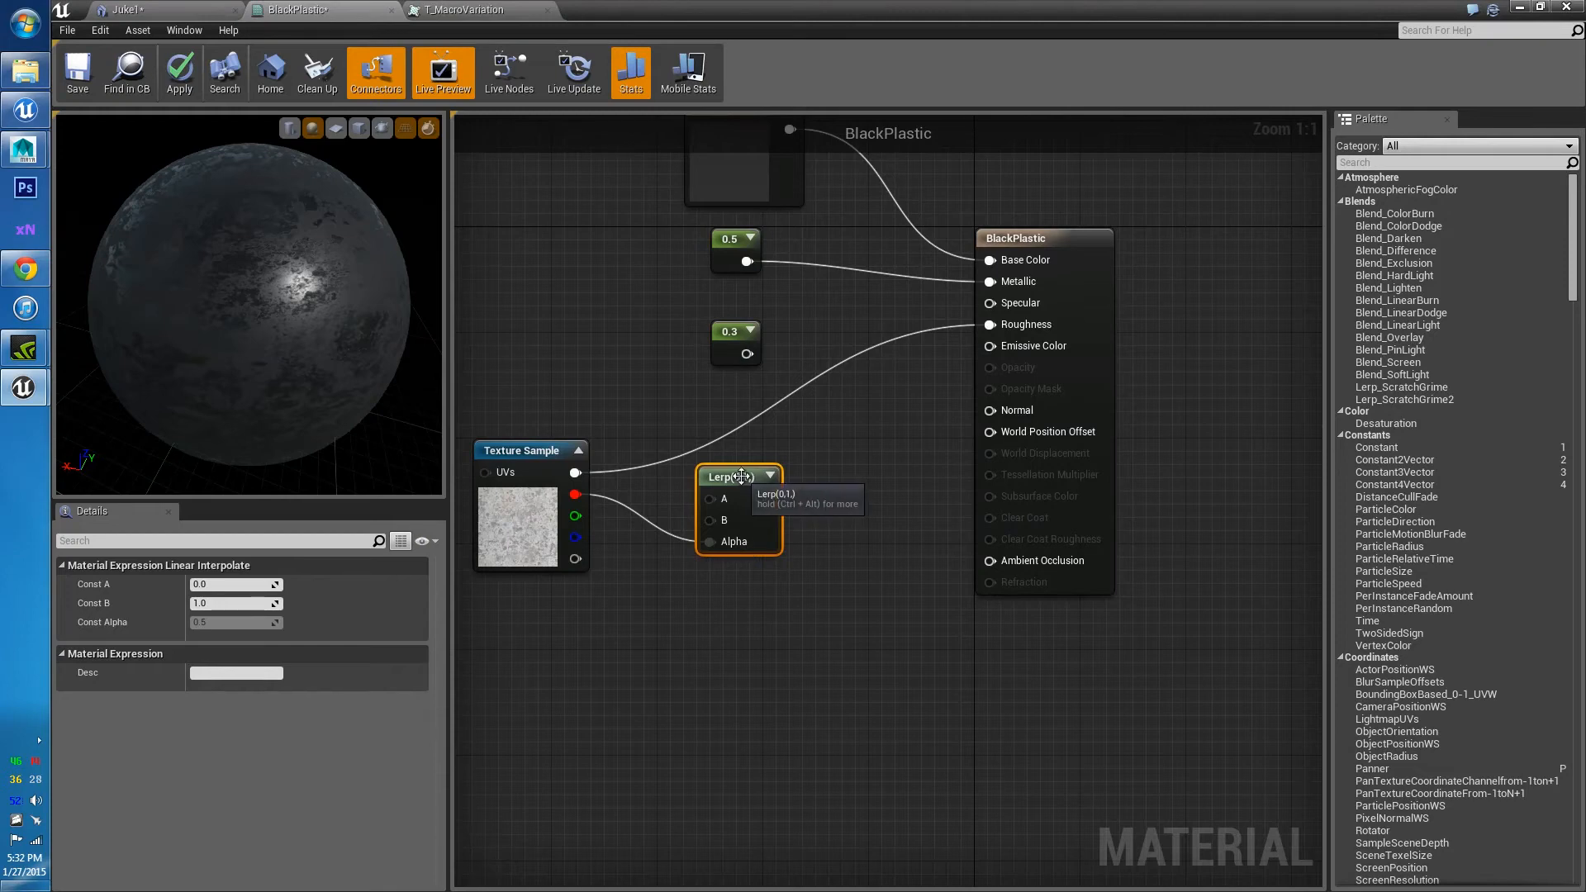
Shift the Lerp node slightly away from the Texture Sample and set its Const A to 0.2 and Const B to 0.4
drag(744, 476, 770, 490)
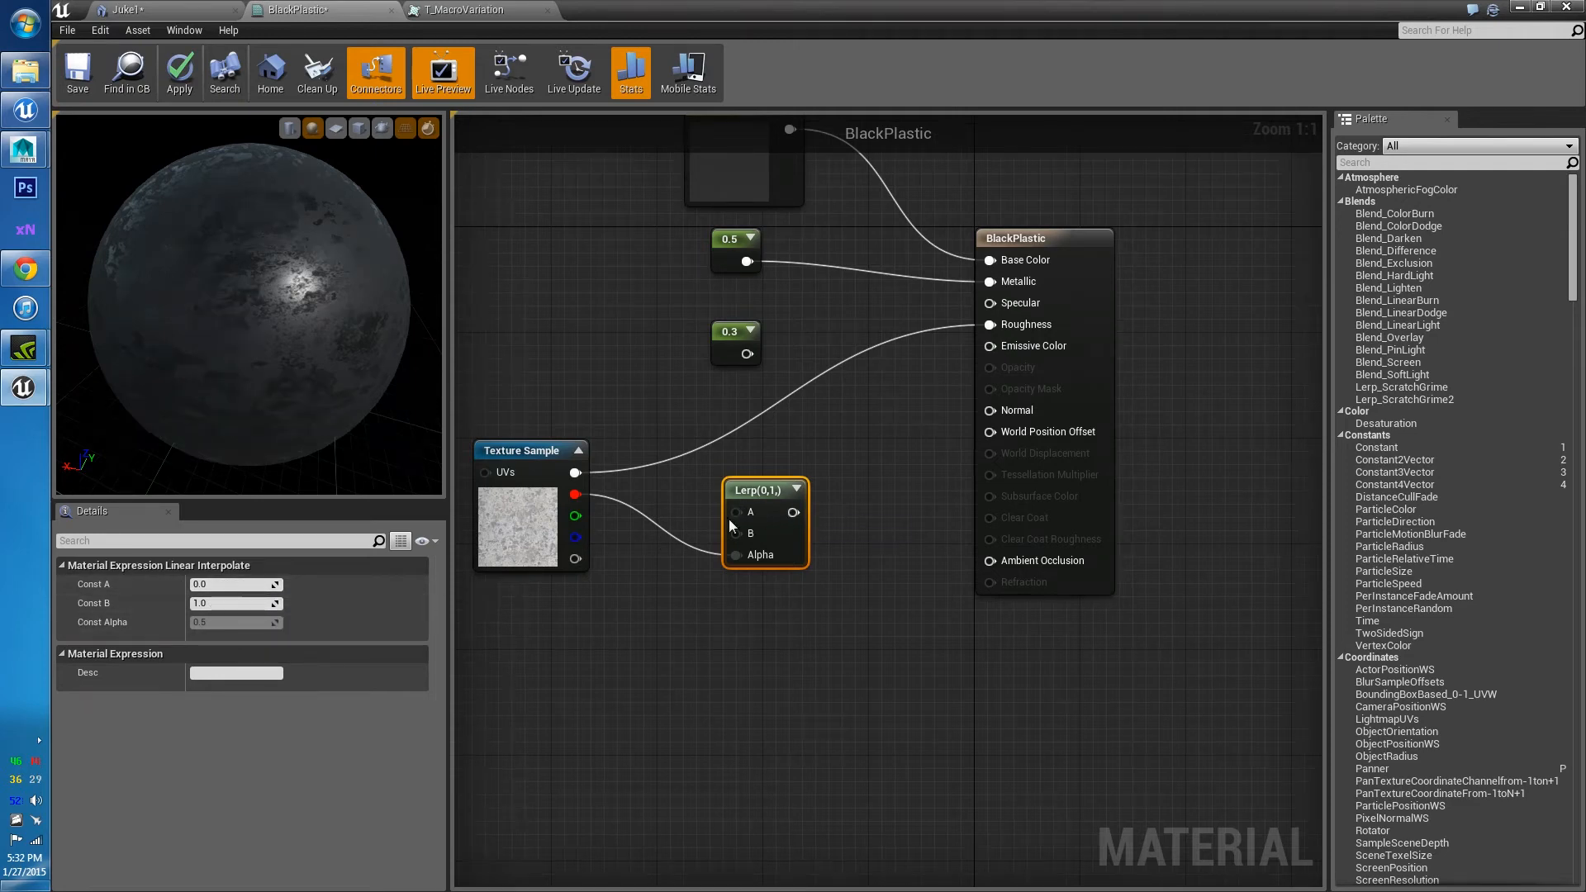
double_click(561, 545)
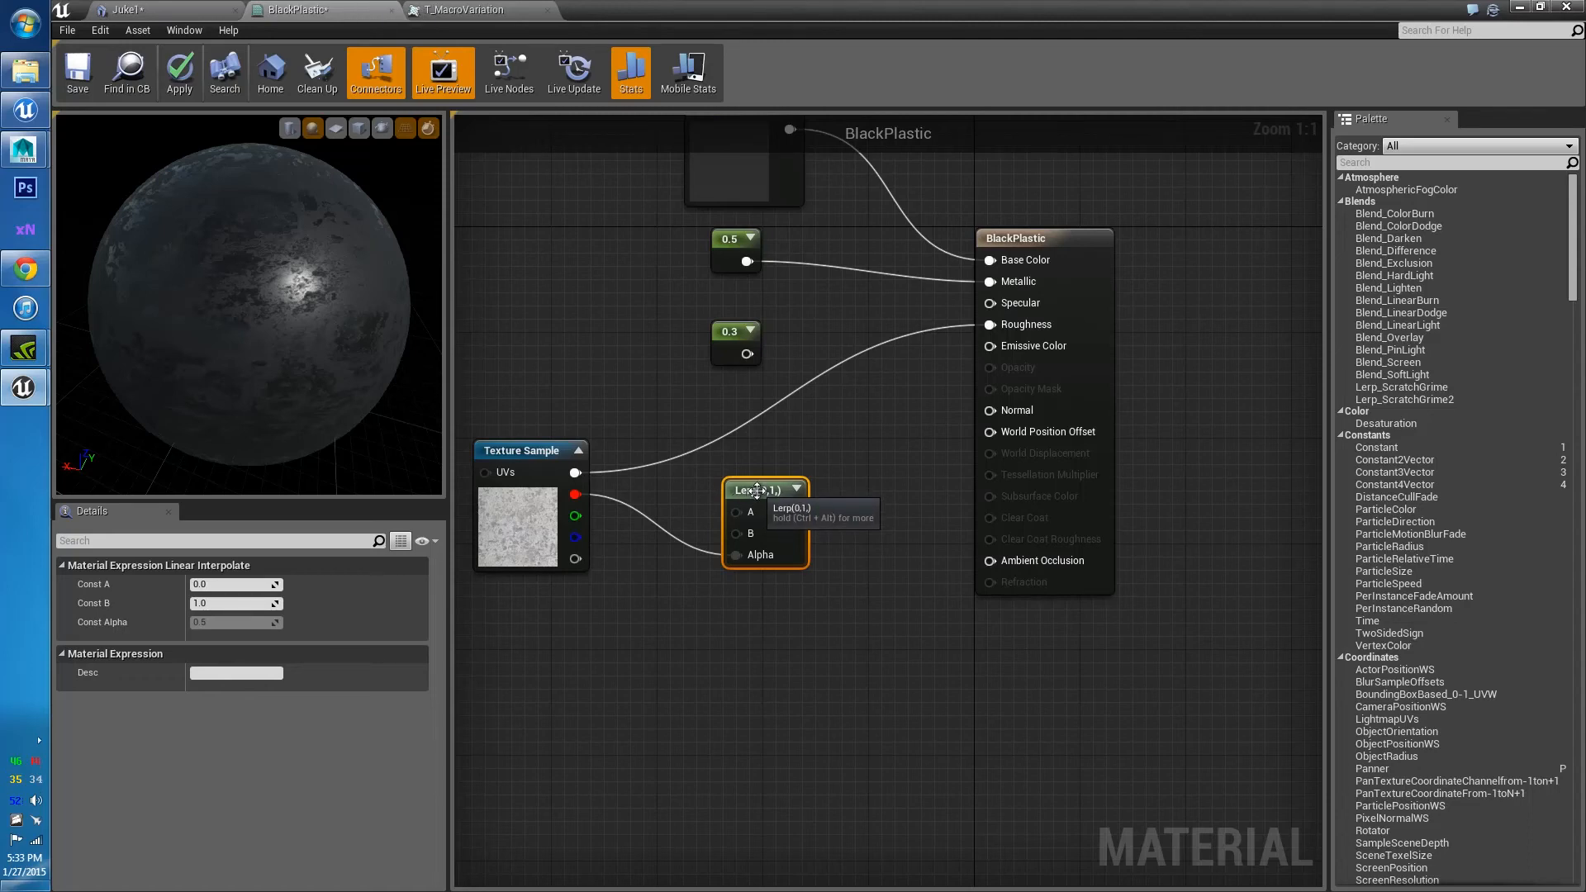
click(221, 582)
text(0.2)
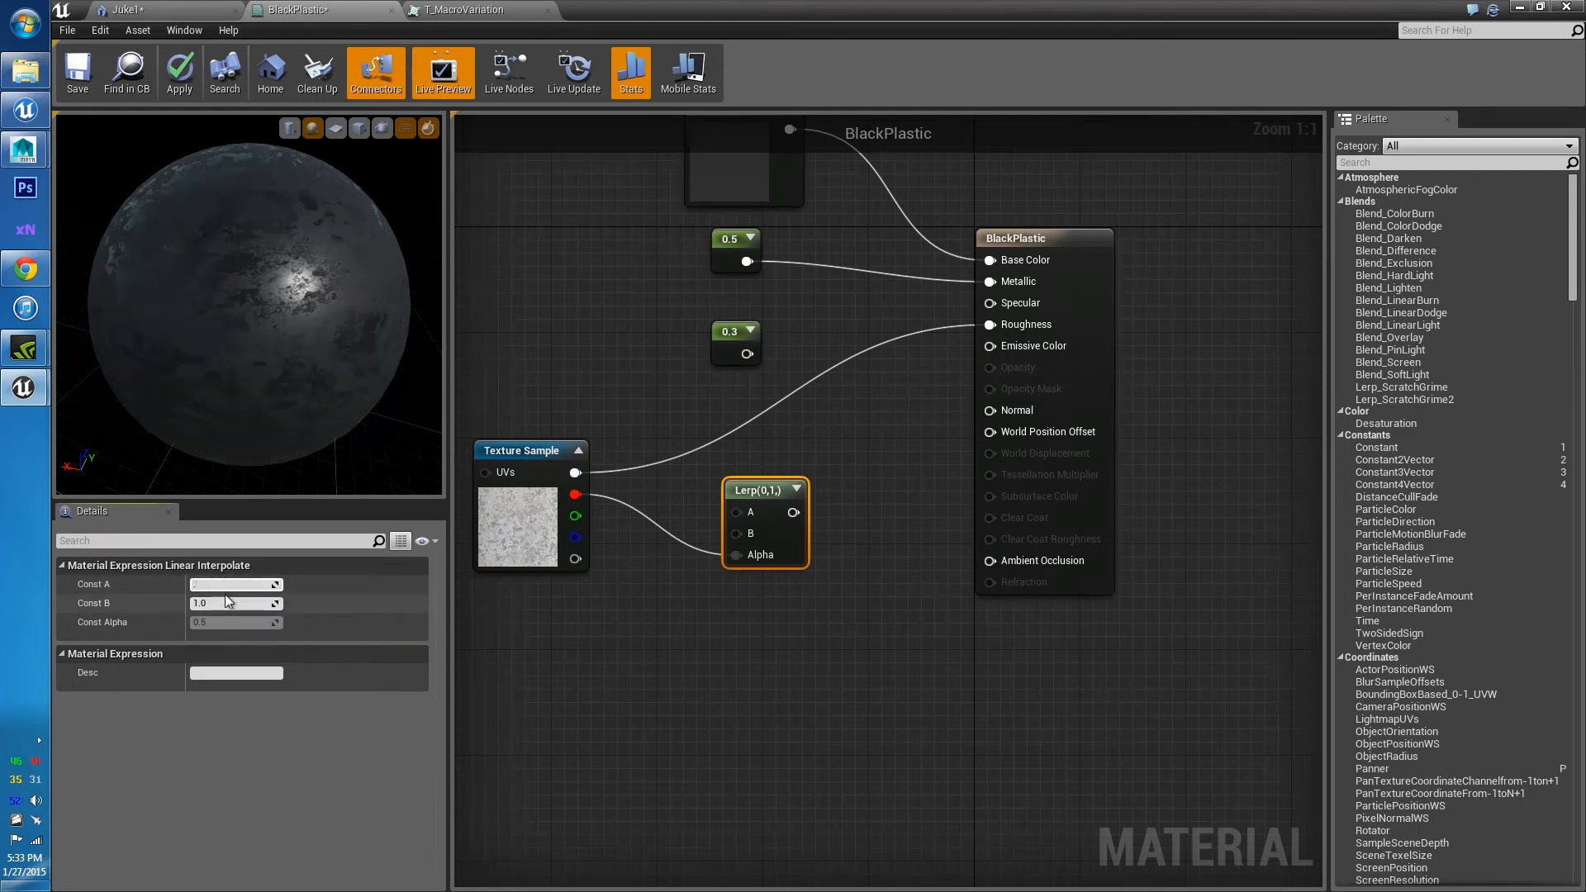
key(Return)
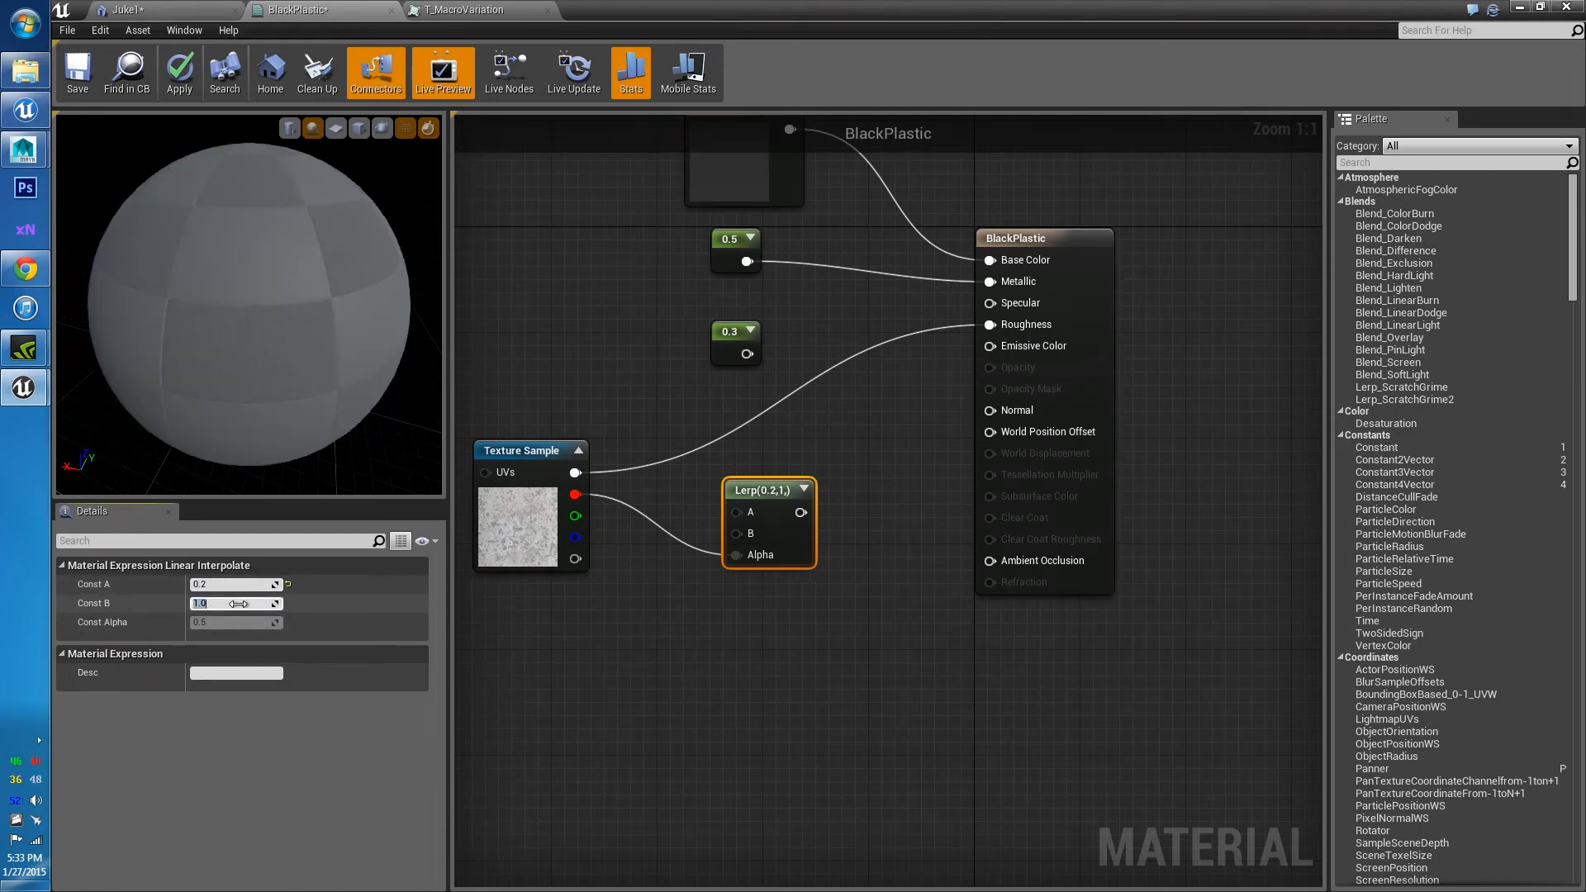
text(0.4)
key(Return)
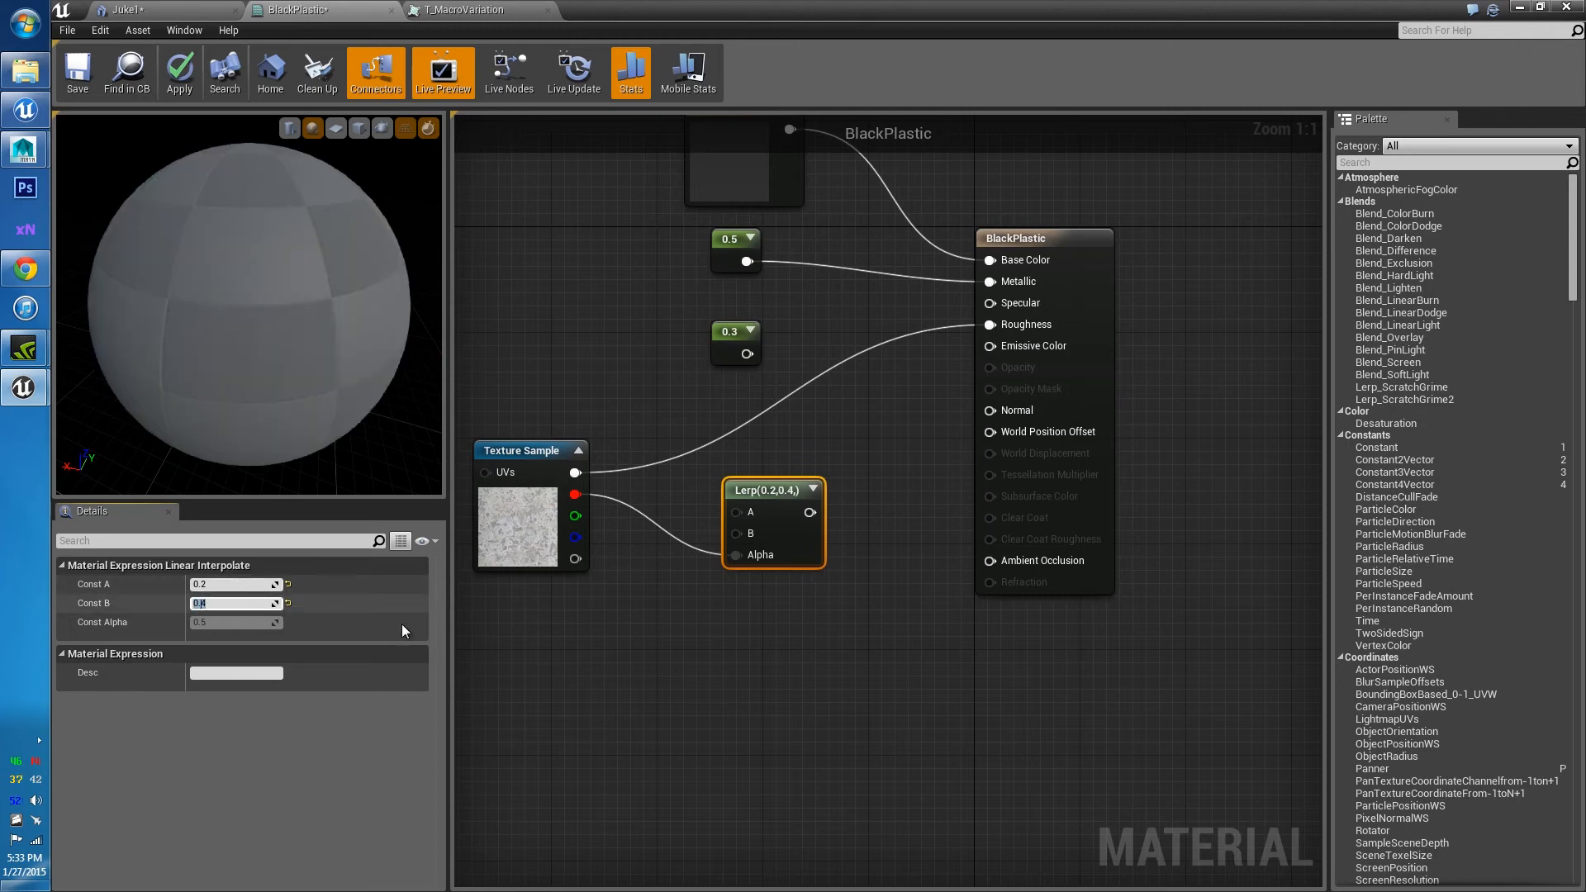
Connect the Lerp output to Roughness, check the highlight on the preview sphere, and move the Lerp node level with the Texture Sample
drag(811, 513, 981, 324)
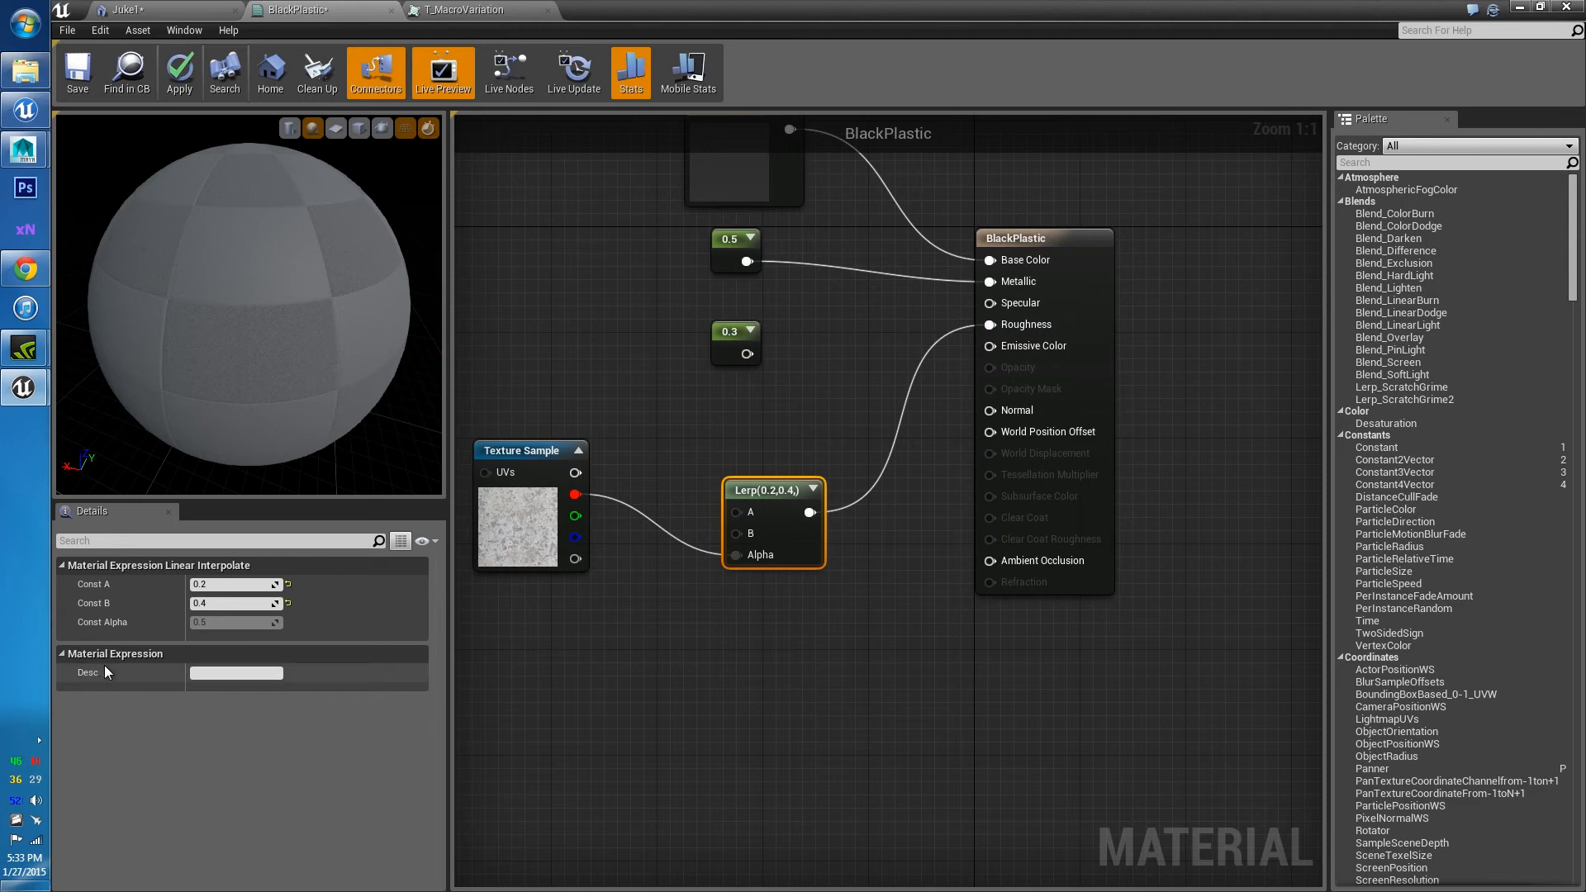
drag(255, 384, 248, 463)
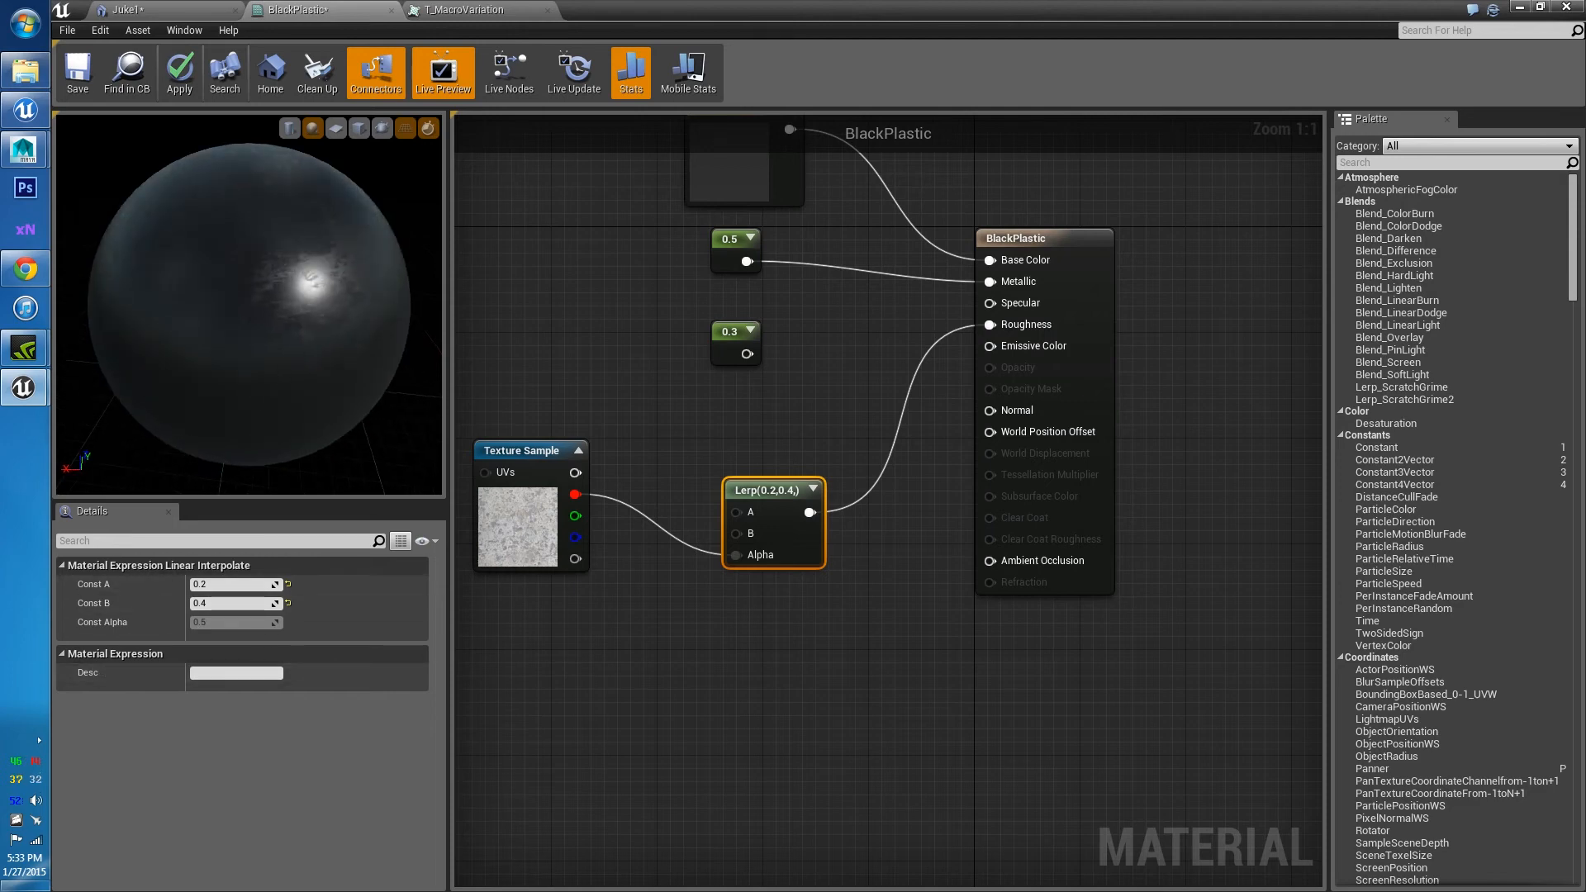
right_drag(256, 384, 322, 384)
drag(322, 329, 270, 347)
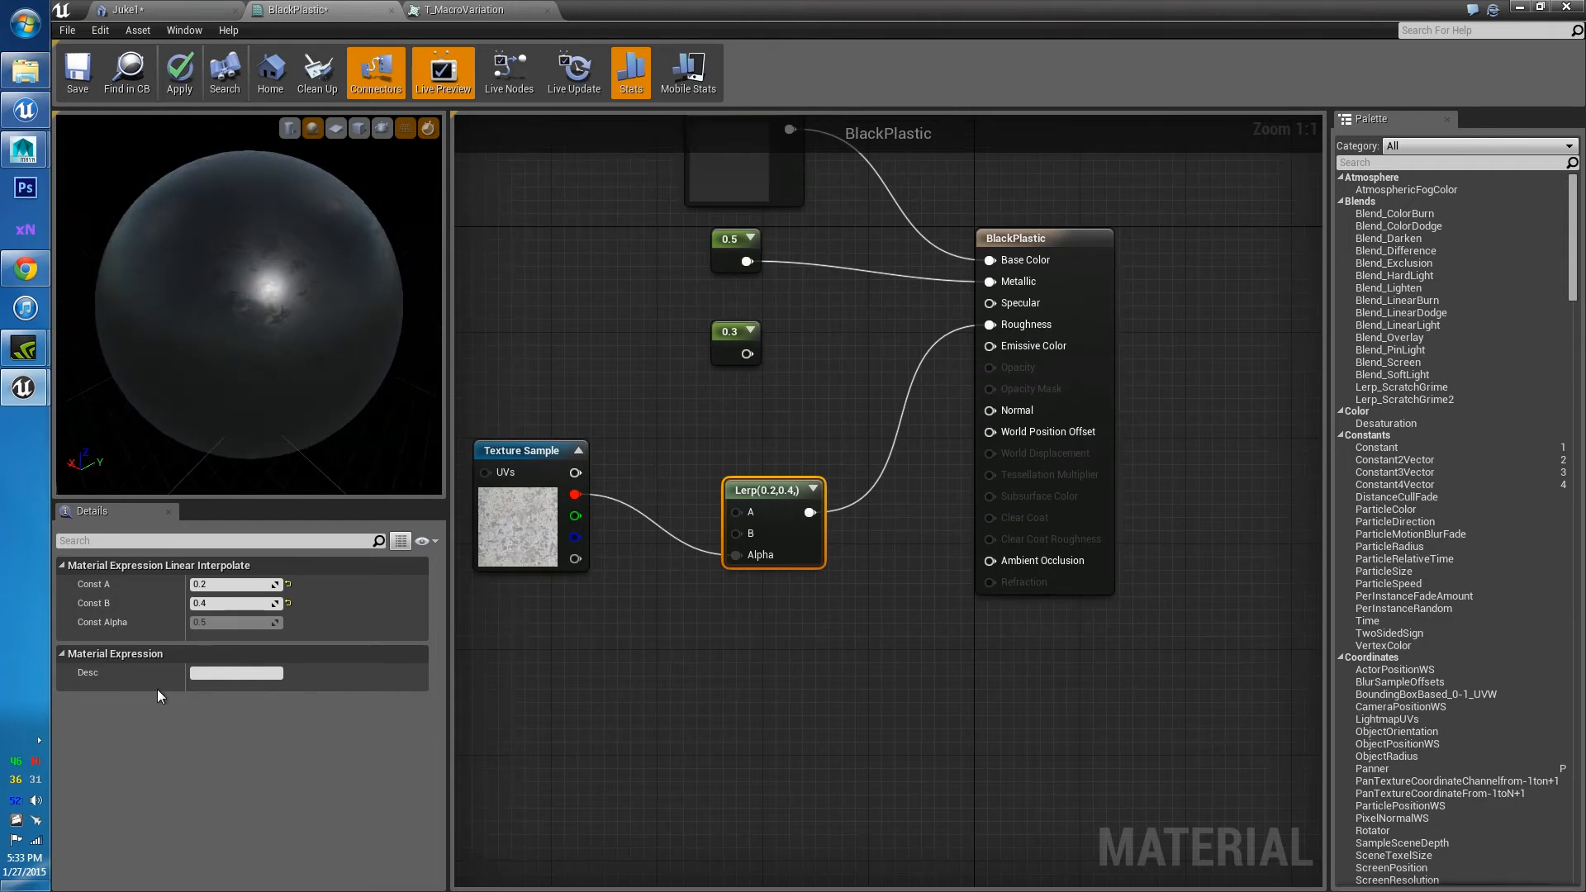
drag(785, 524, 733, 485)
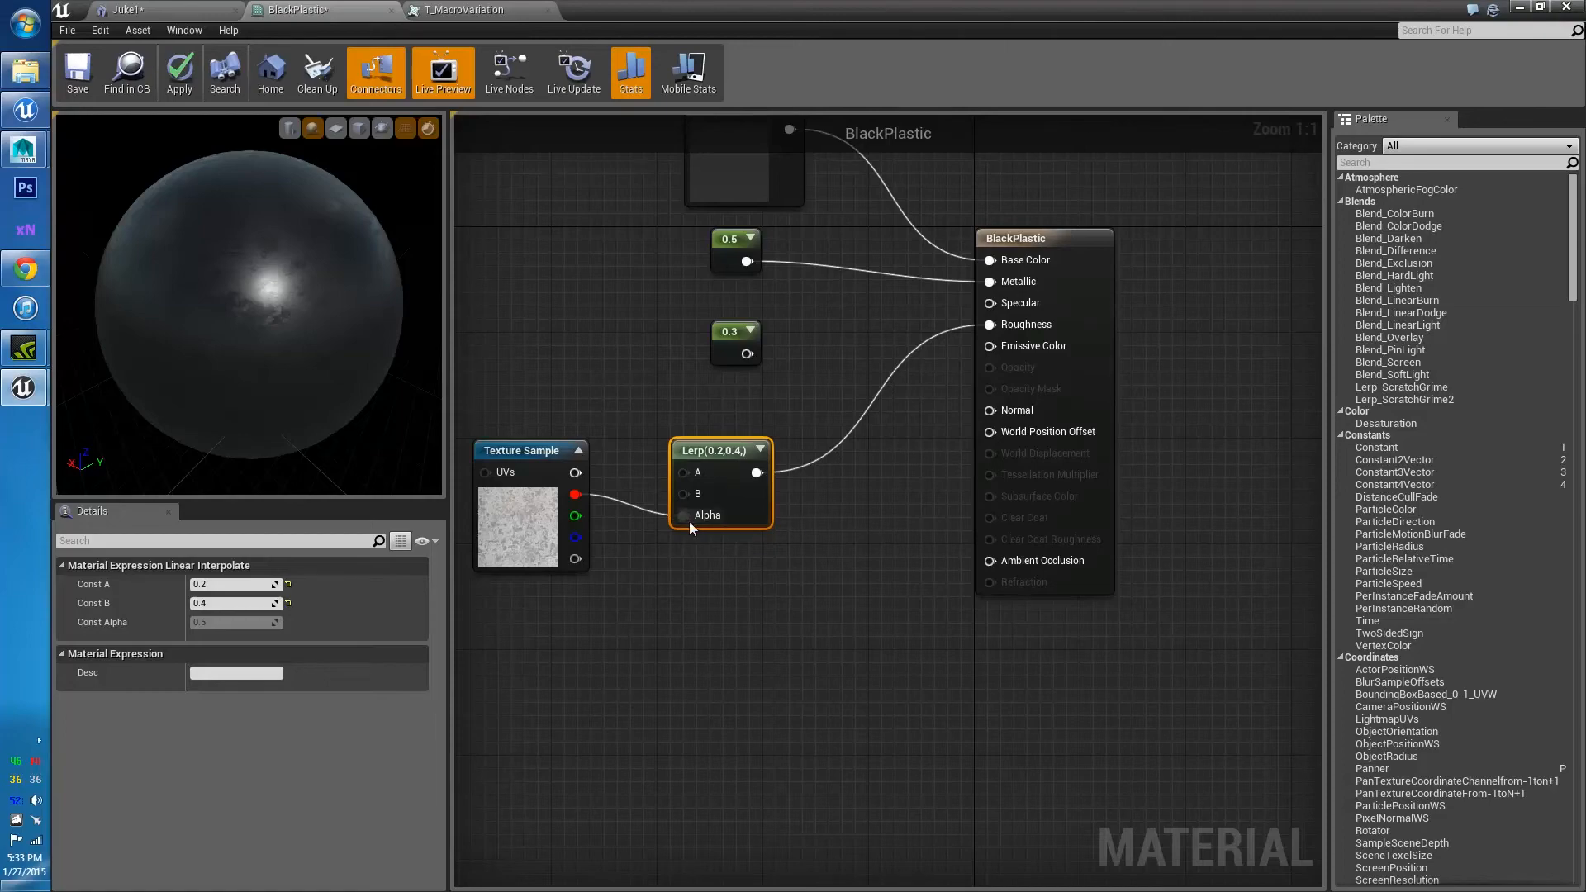
Examine the dark and light areas in T_MacroVariation's red channel at a wider view, and return to the BlackPlastic graph
click(506, 10)
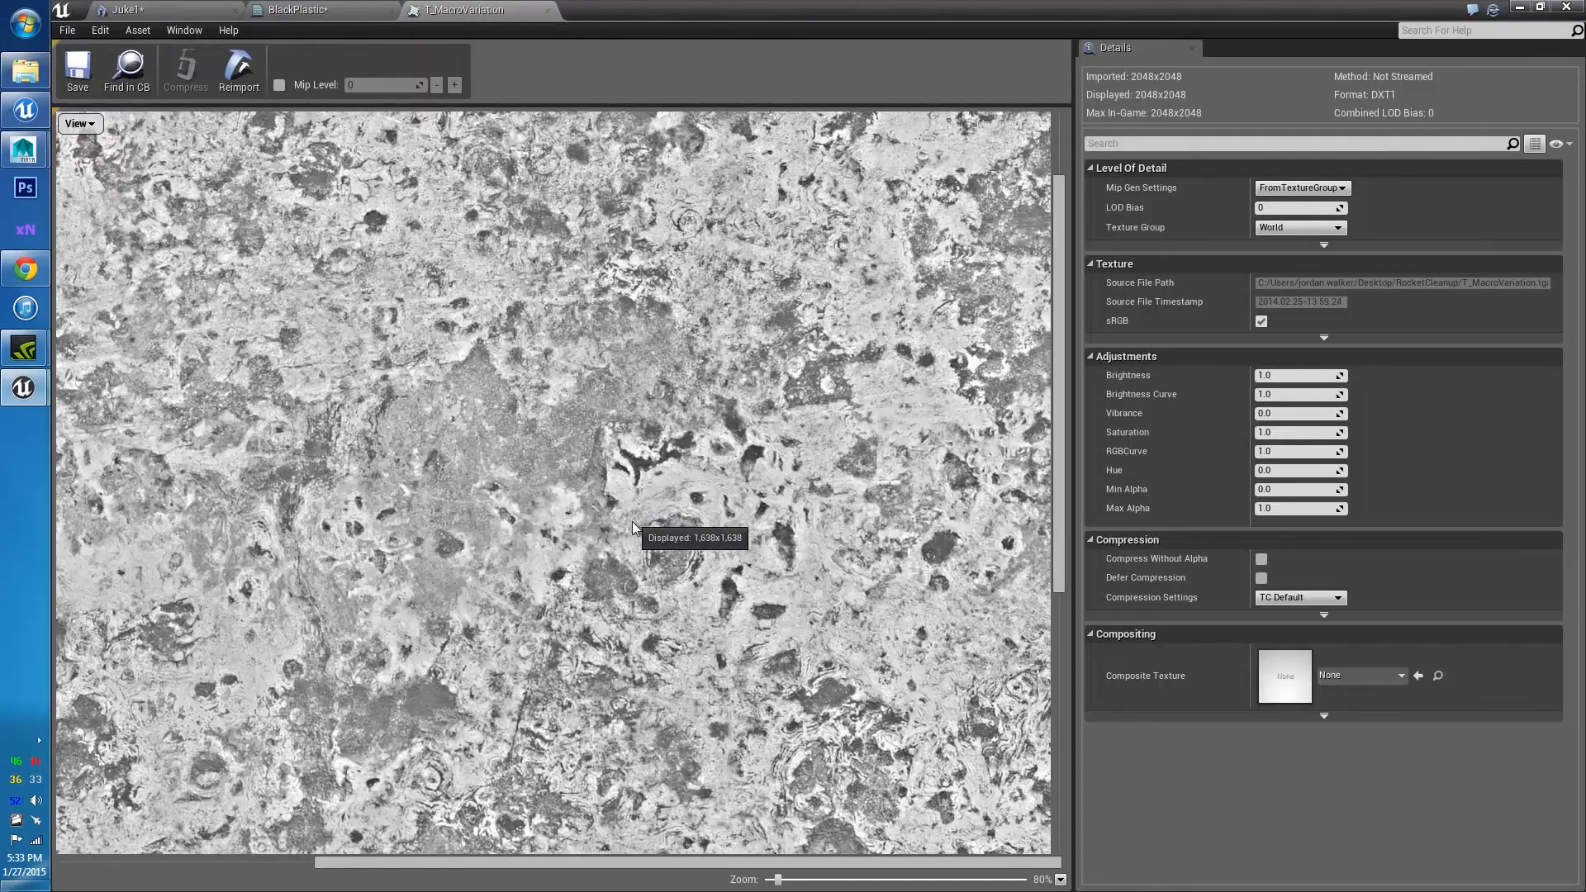
scroll(633, 527, down, 2)
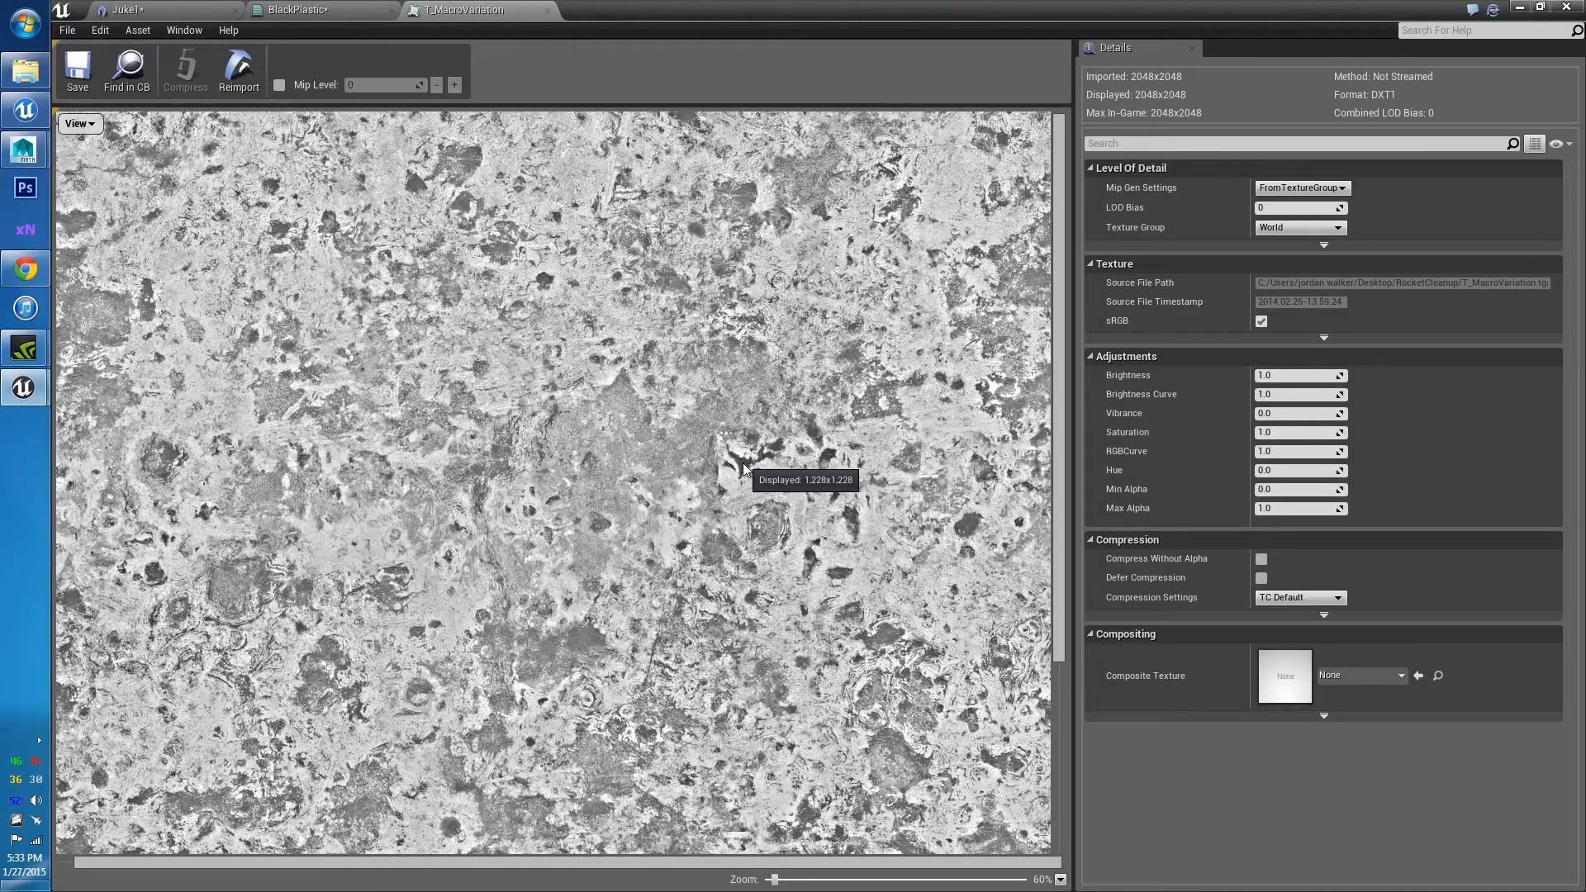
click(326, 9)
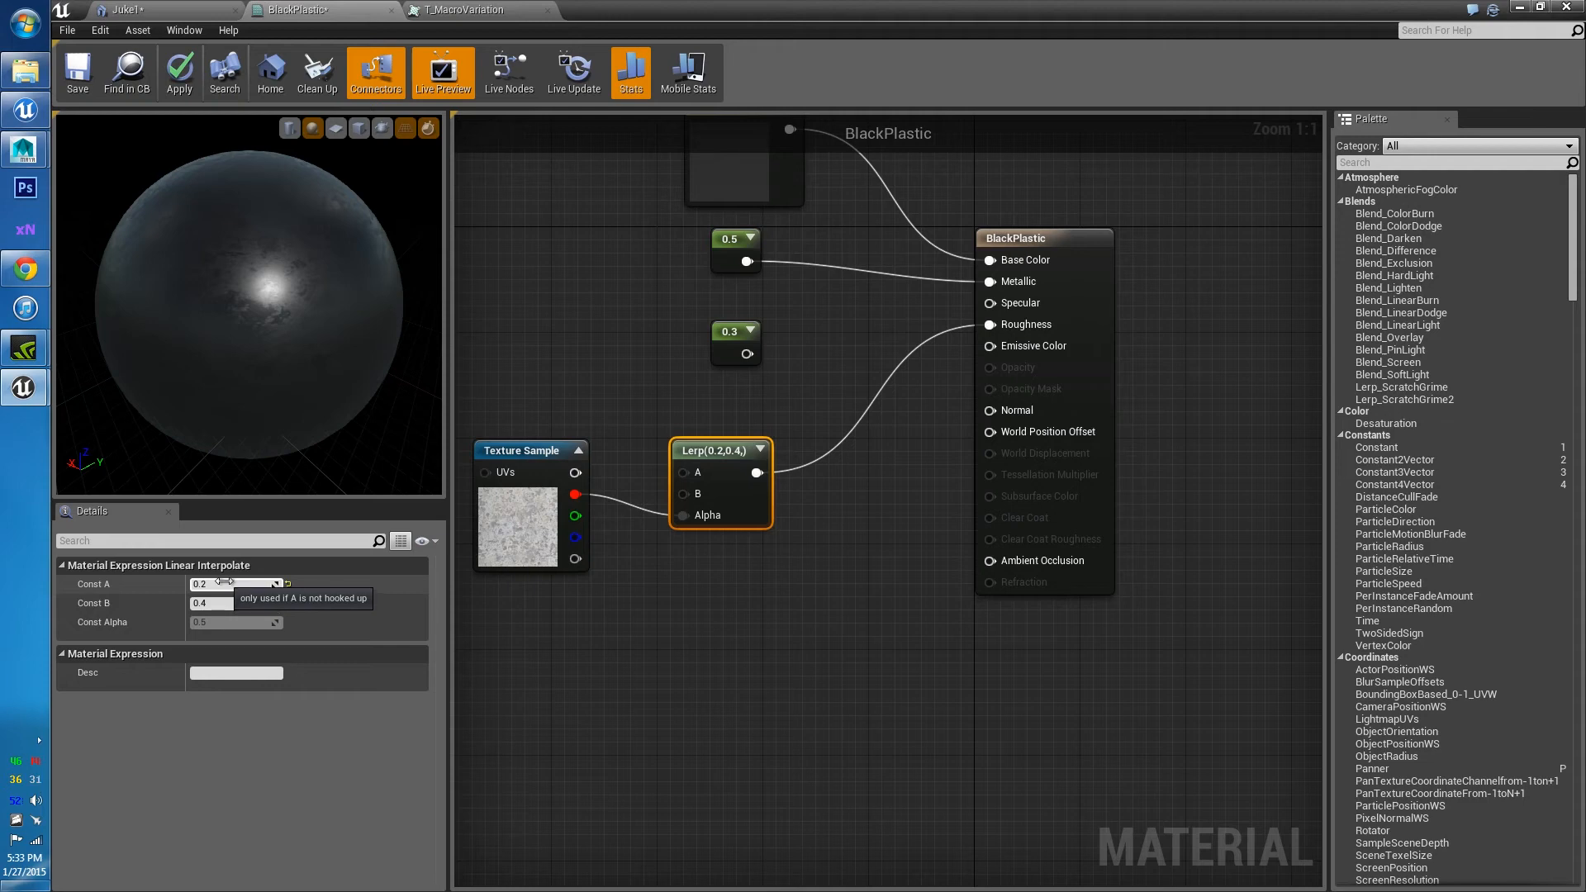
Apply the BlackPlastic material changes and close the asset editor window to get back to the level
drag(289, 299, 348, 305)
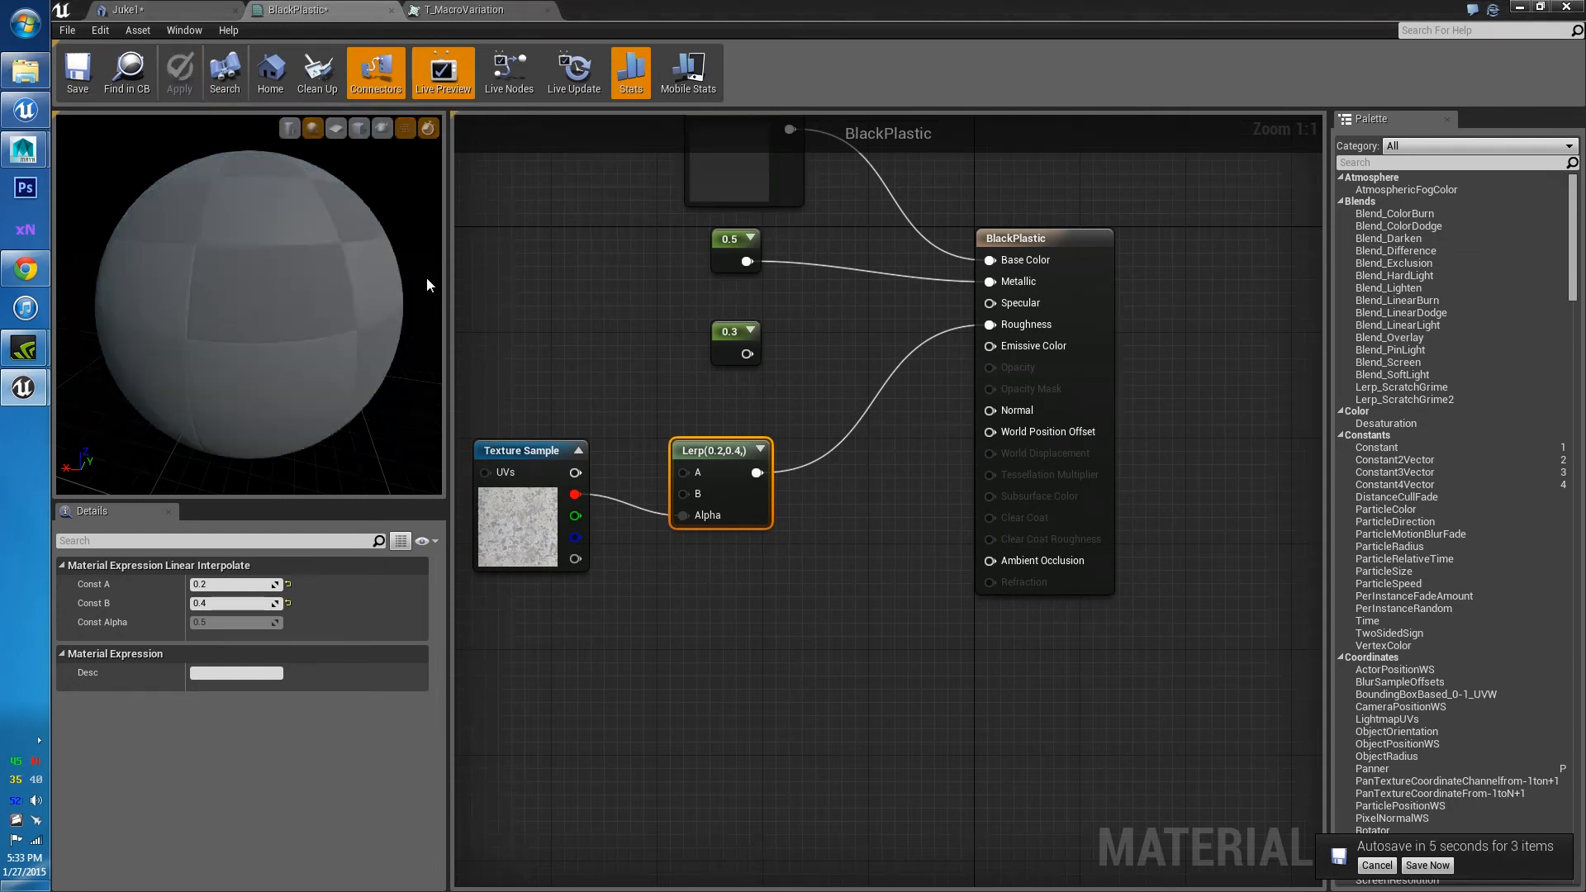
drag(1014, 7, 961, 95)
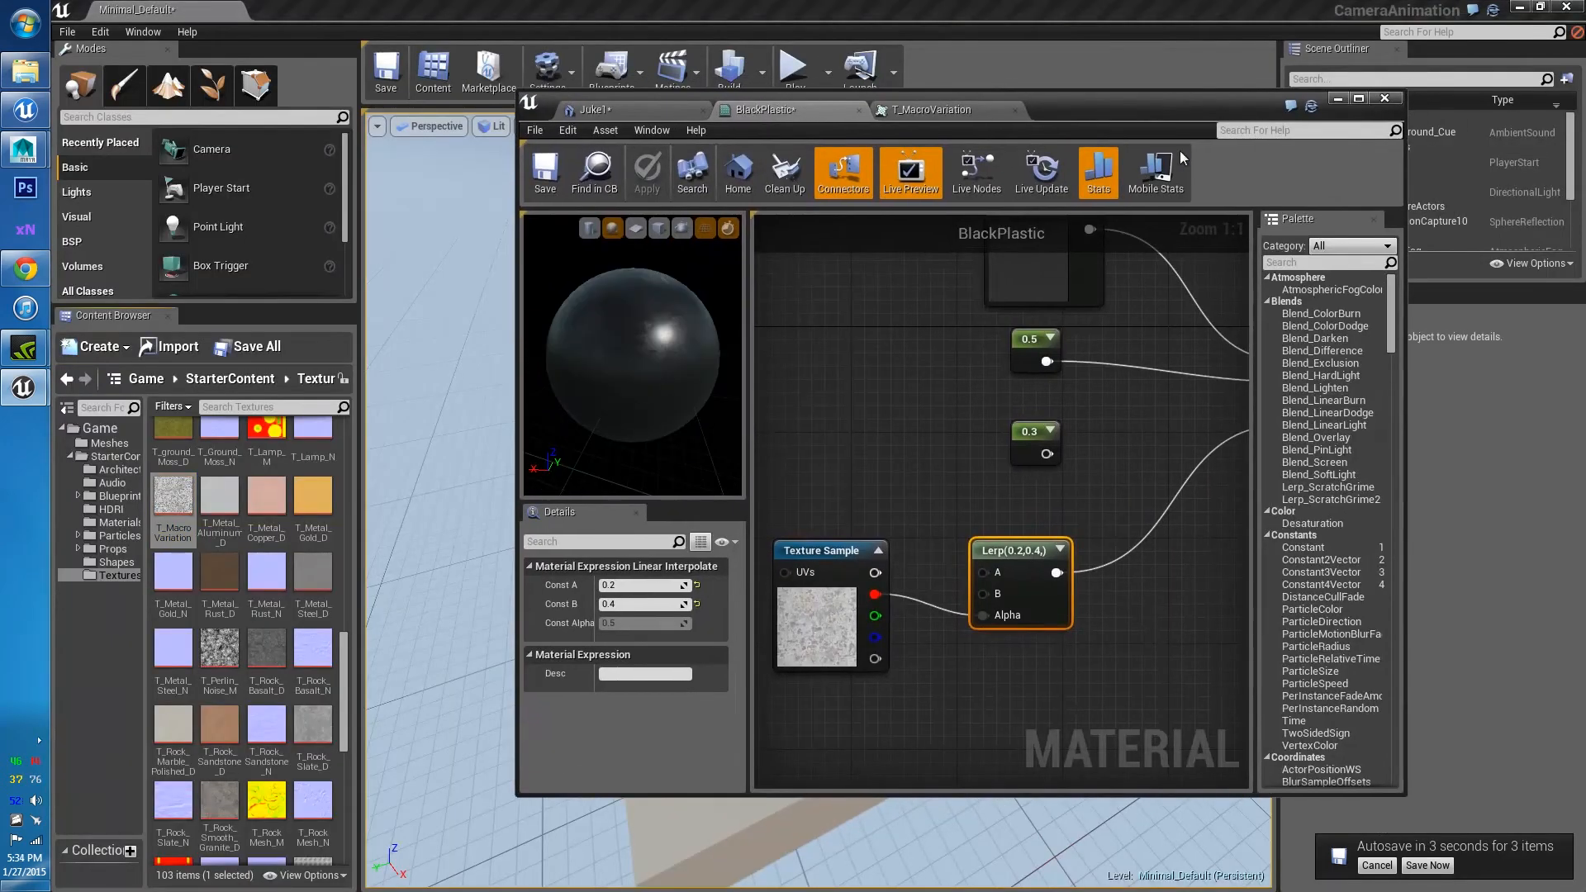
click(1387, 99)
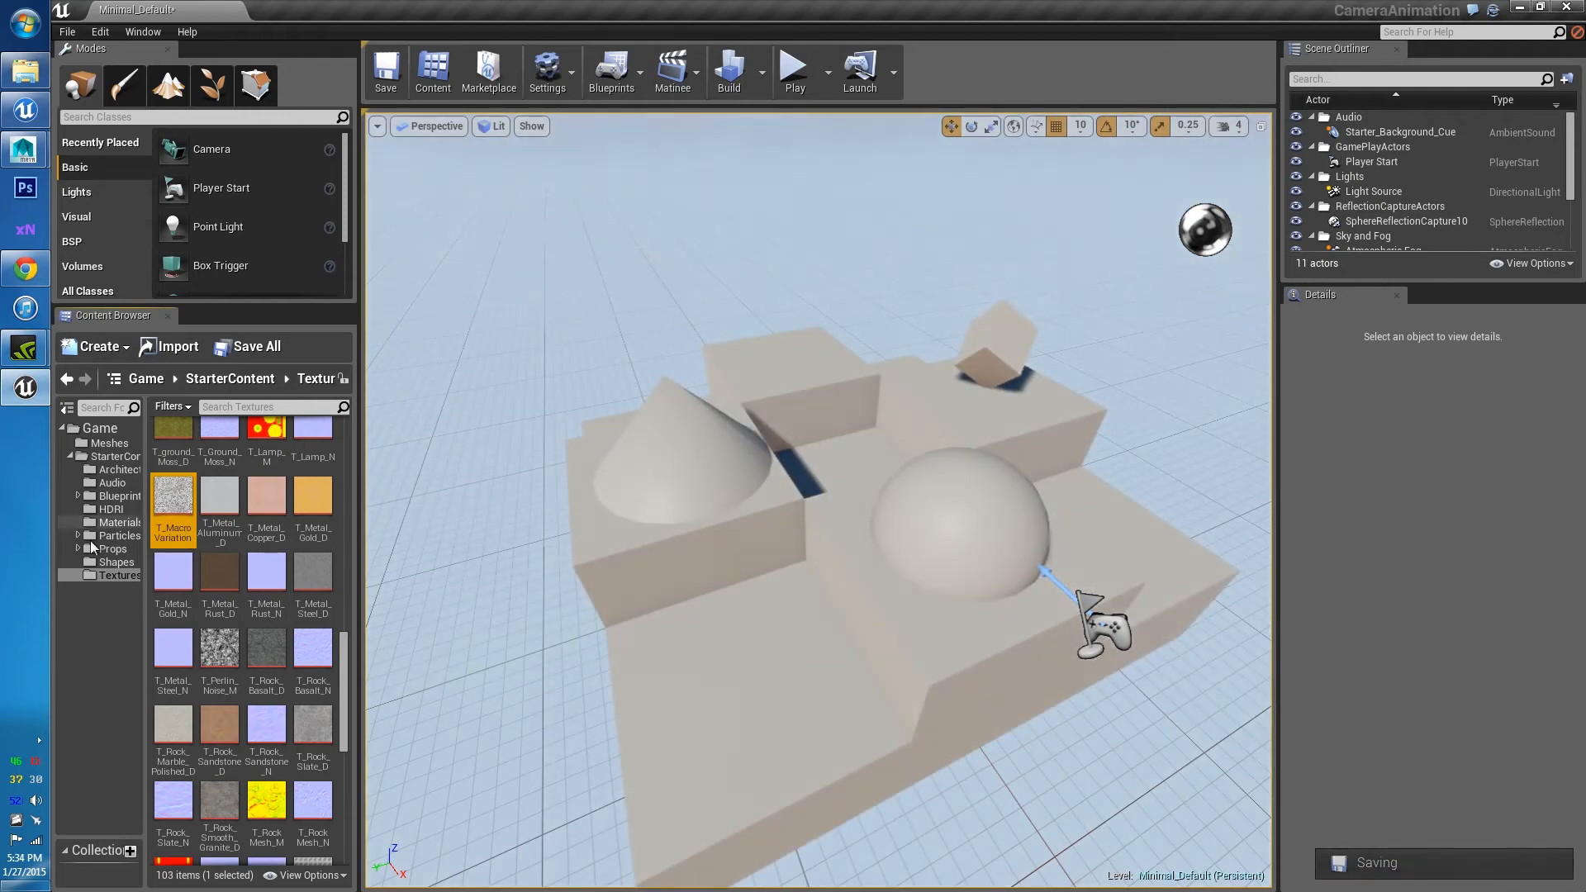
Open the Juke1 static mesh from the Meshes folder
click(111, 548)
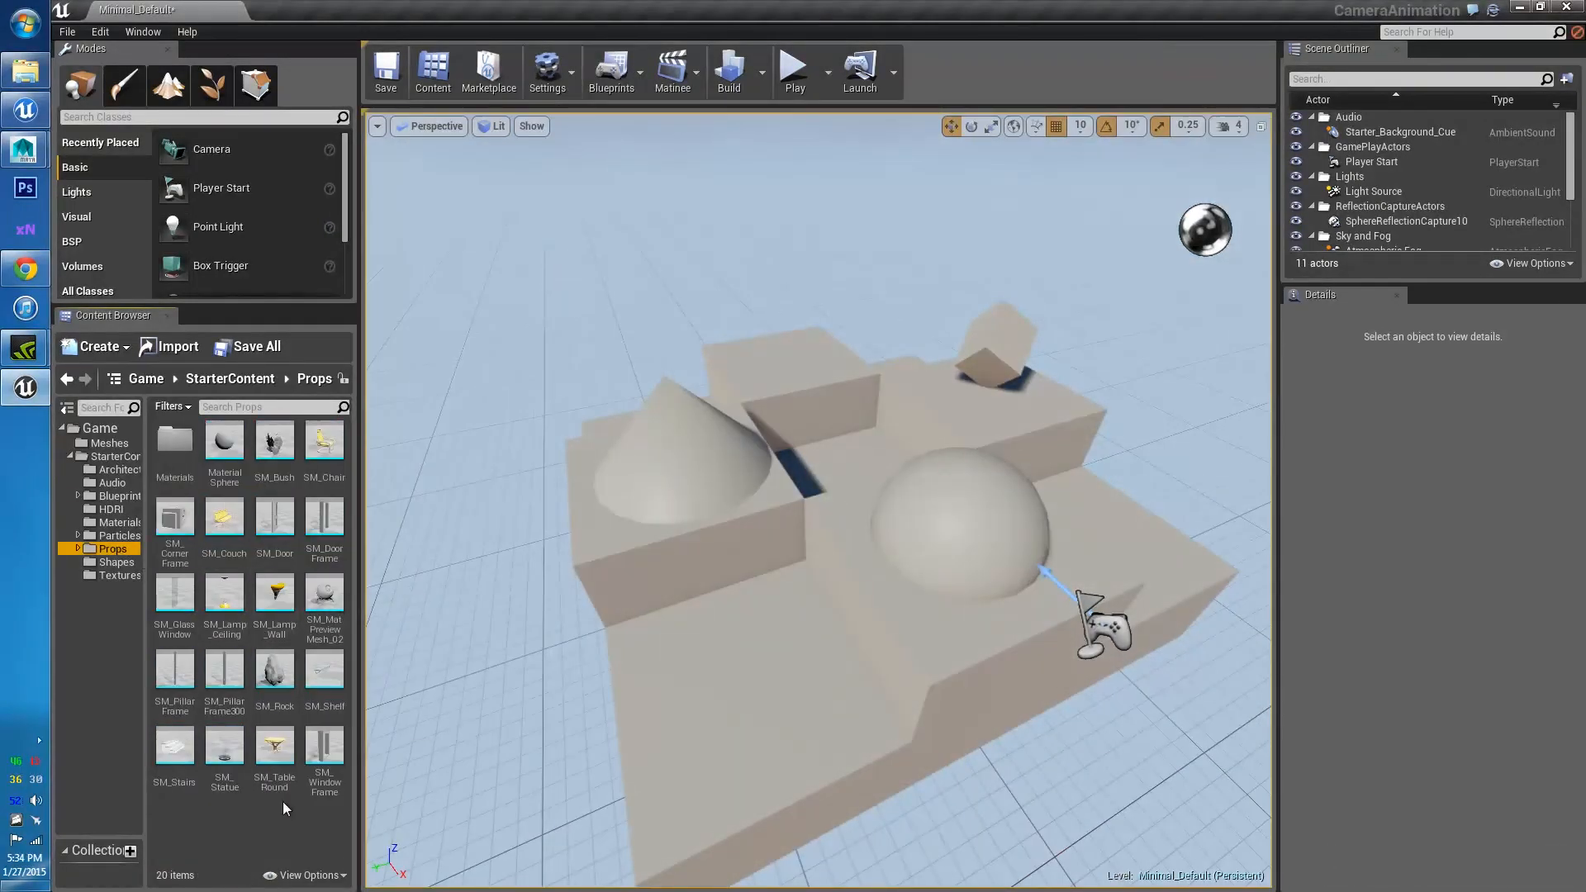
click(101, 523)
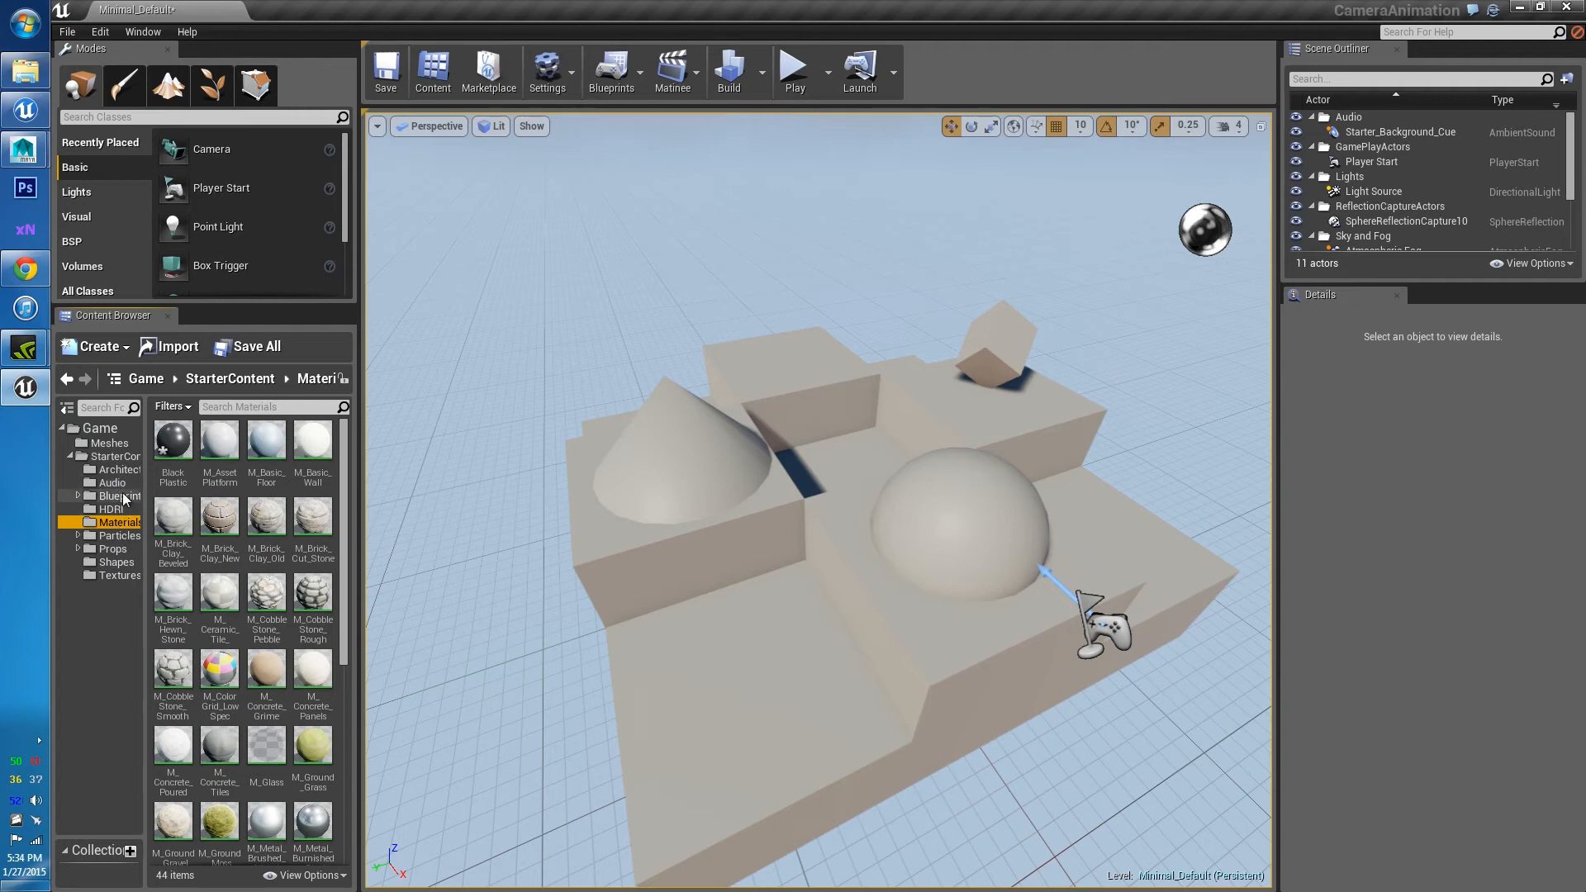
click(109, 443)
click(183, 519)
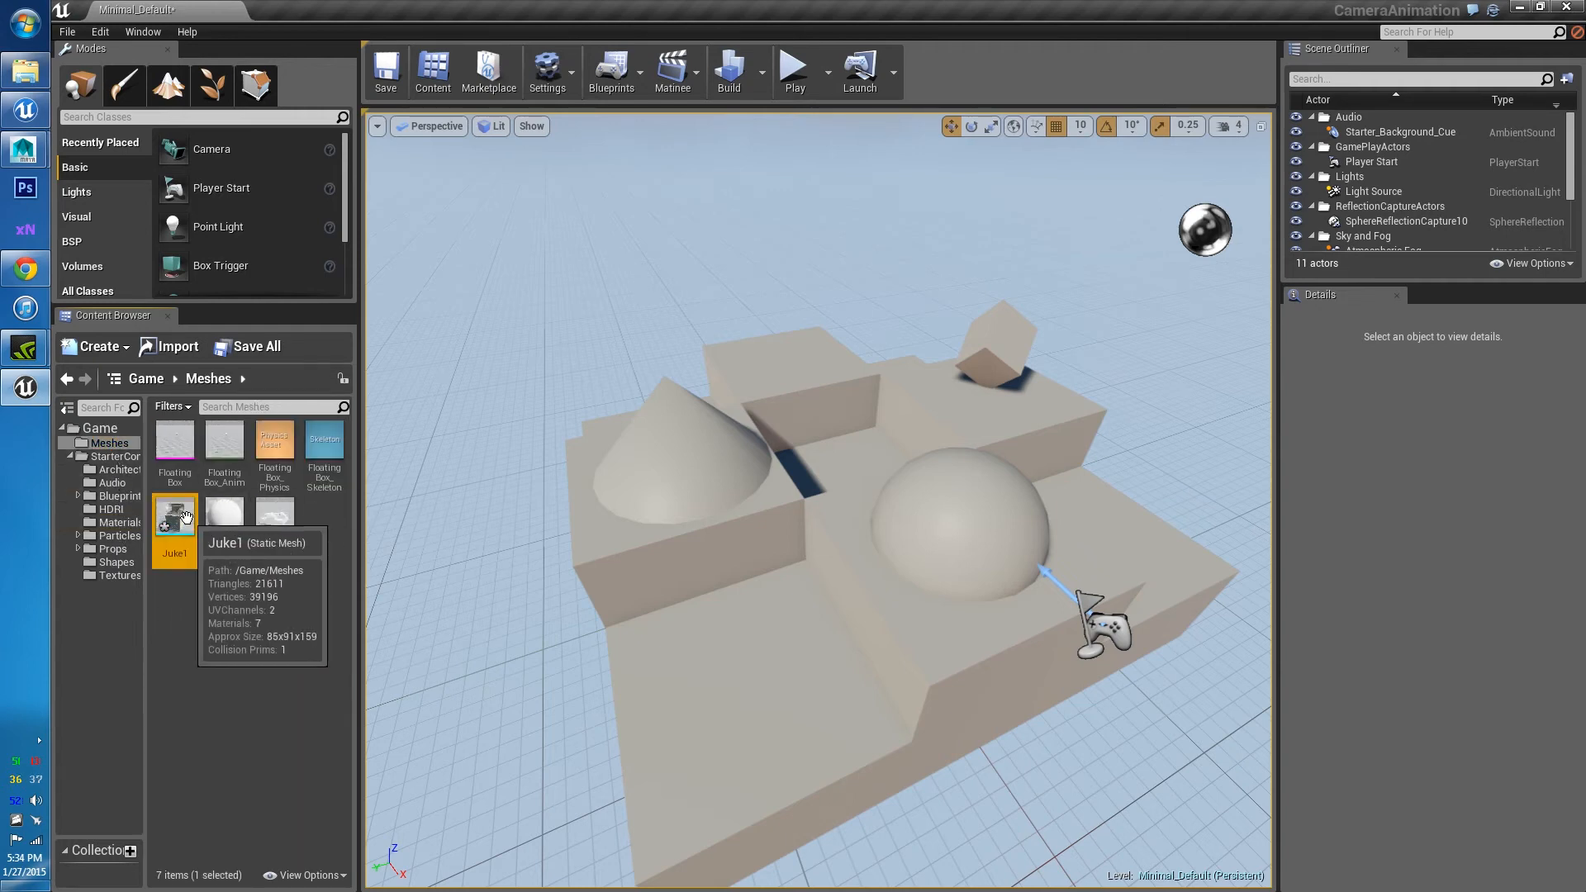
double_click(184, 518)
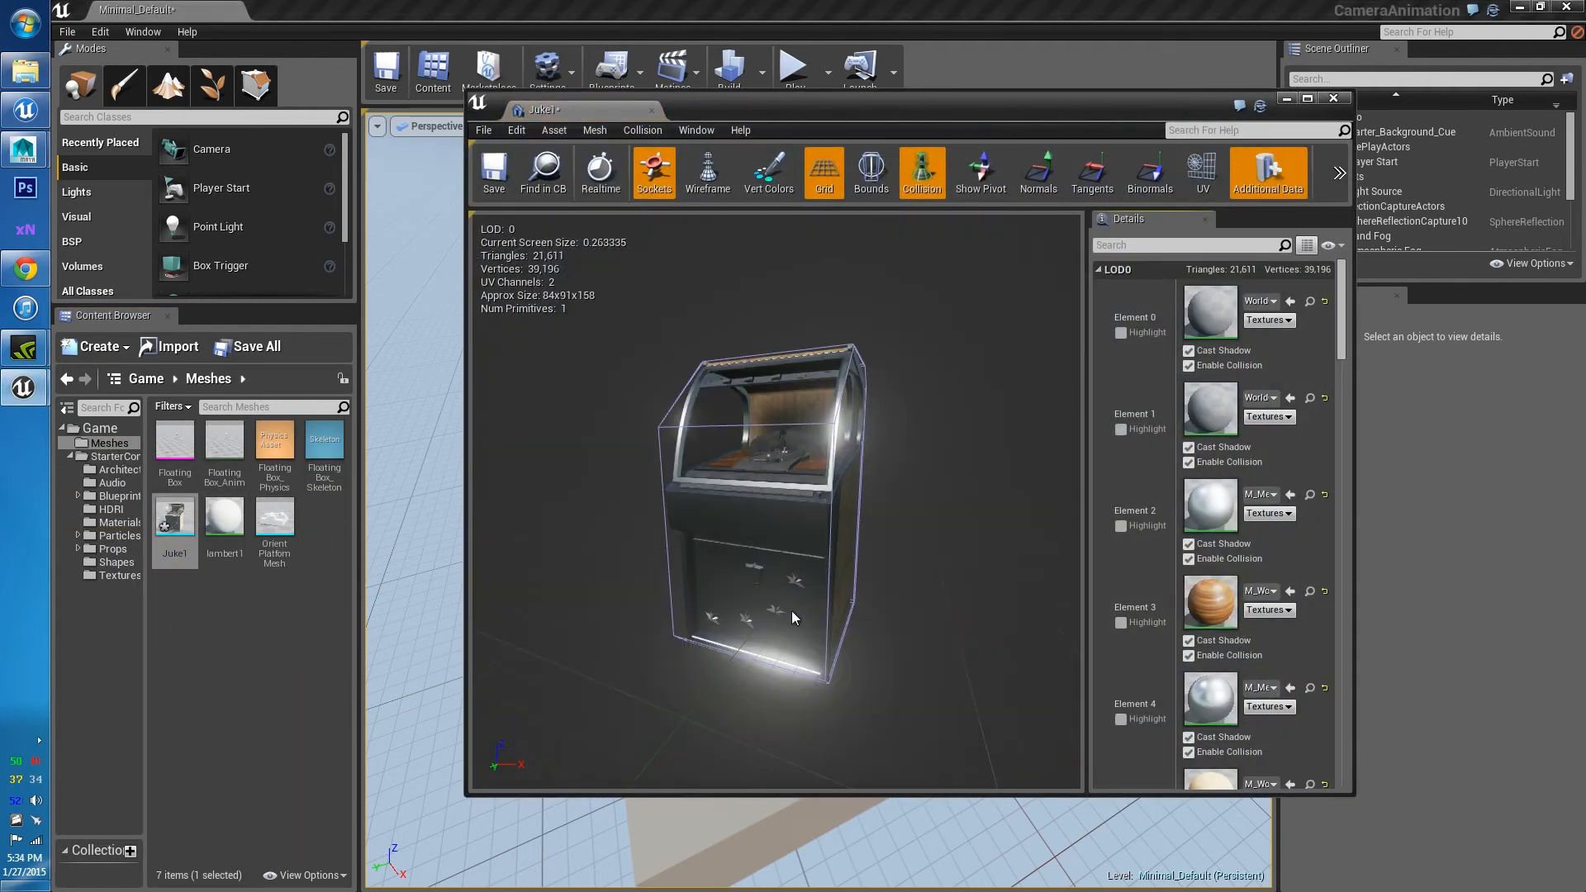
View the jukebox's glass compartment closer and highlight Element 1 to identify the parts it covers
middle_drag(792, 612, 773, 562)
drag(791, 612, 826, 549)
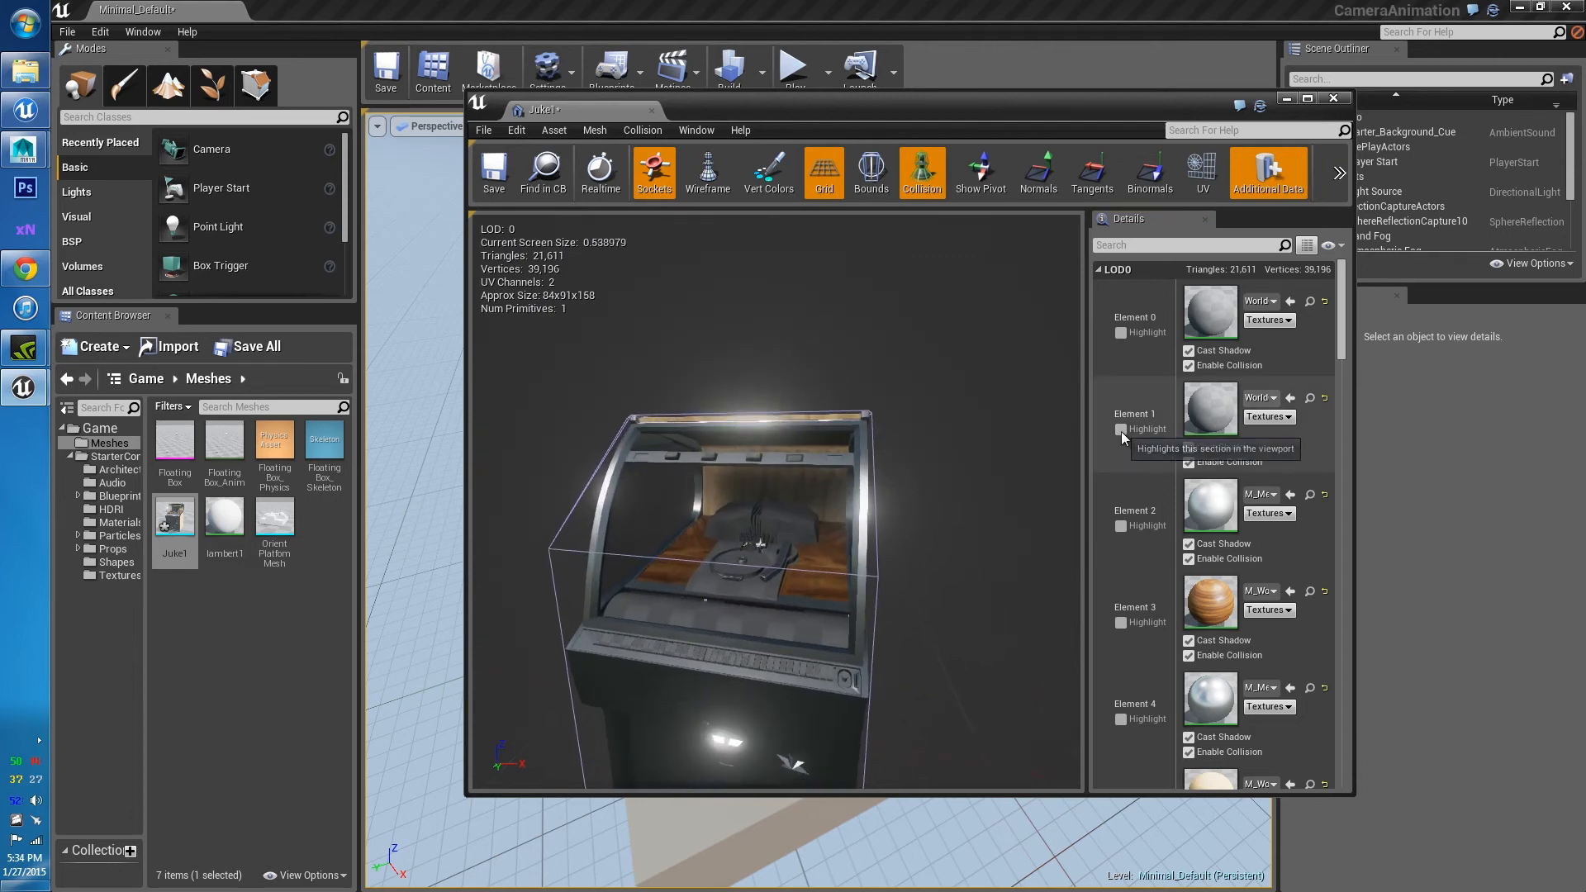
click(1121, 430)
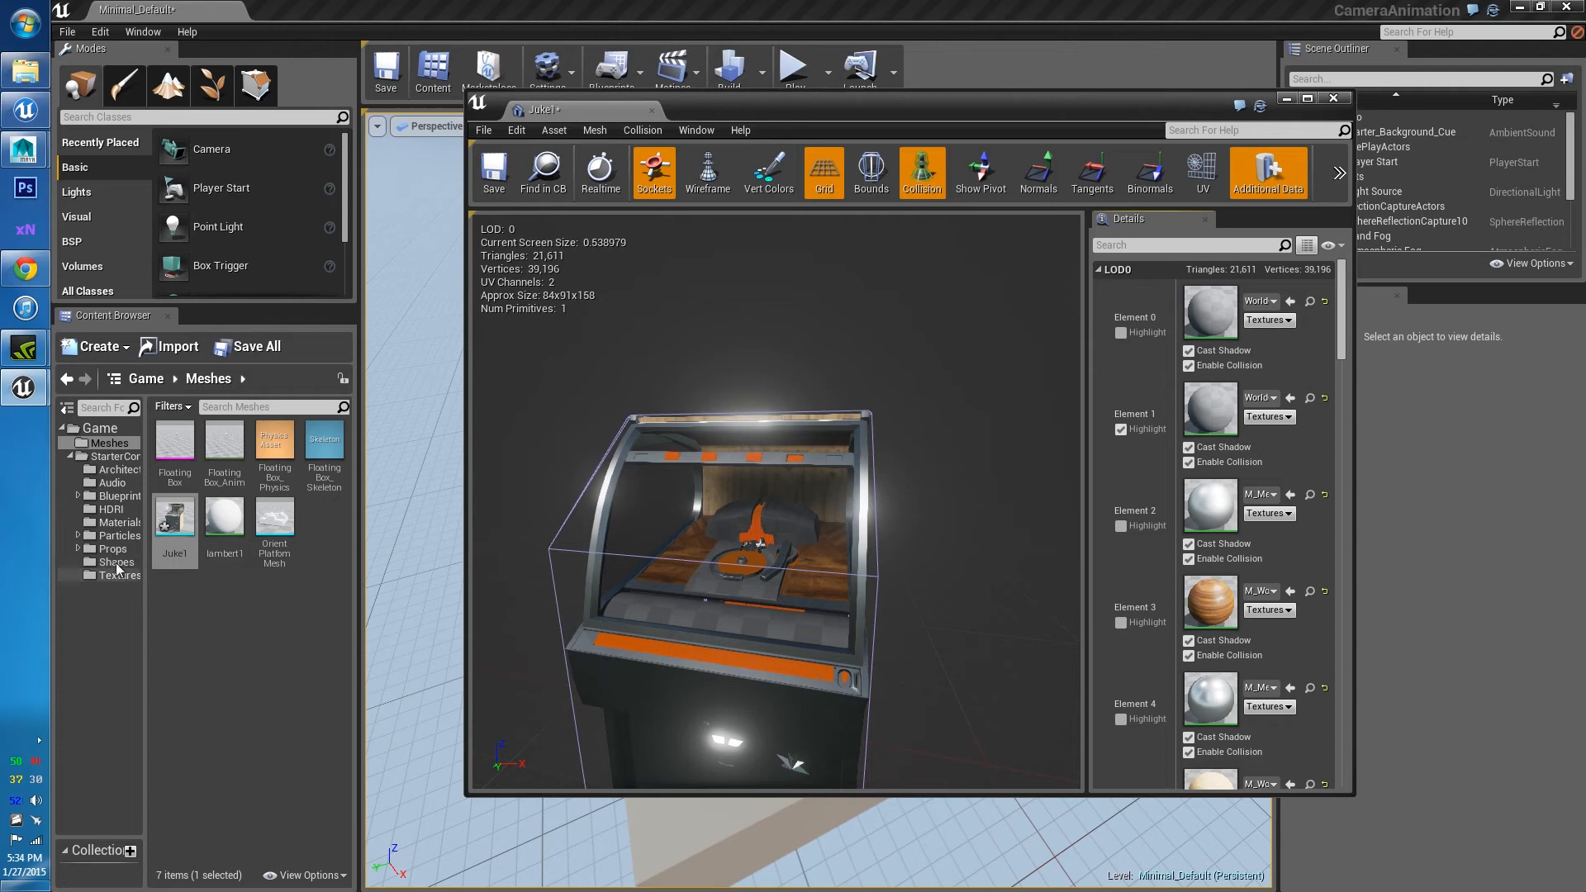
Assign the BlackPlastic material from StarterContent Materials to Element 1, turn off its highlight, and inspect the record player mechanism up close
click(119, 523)
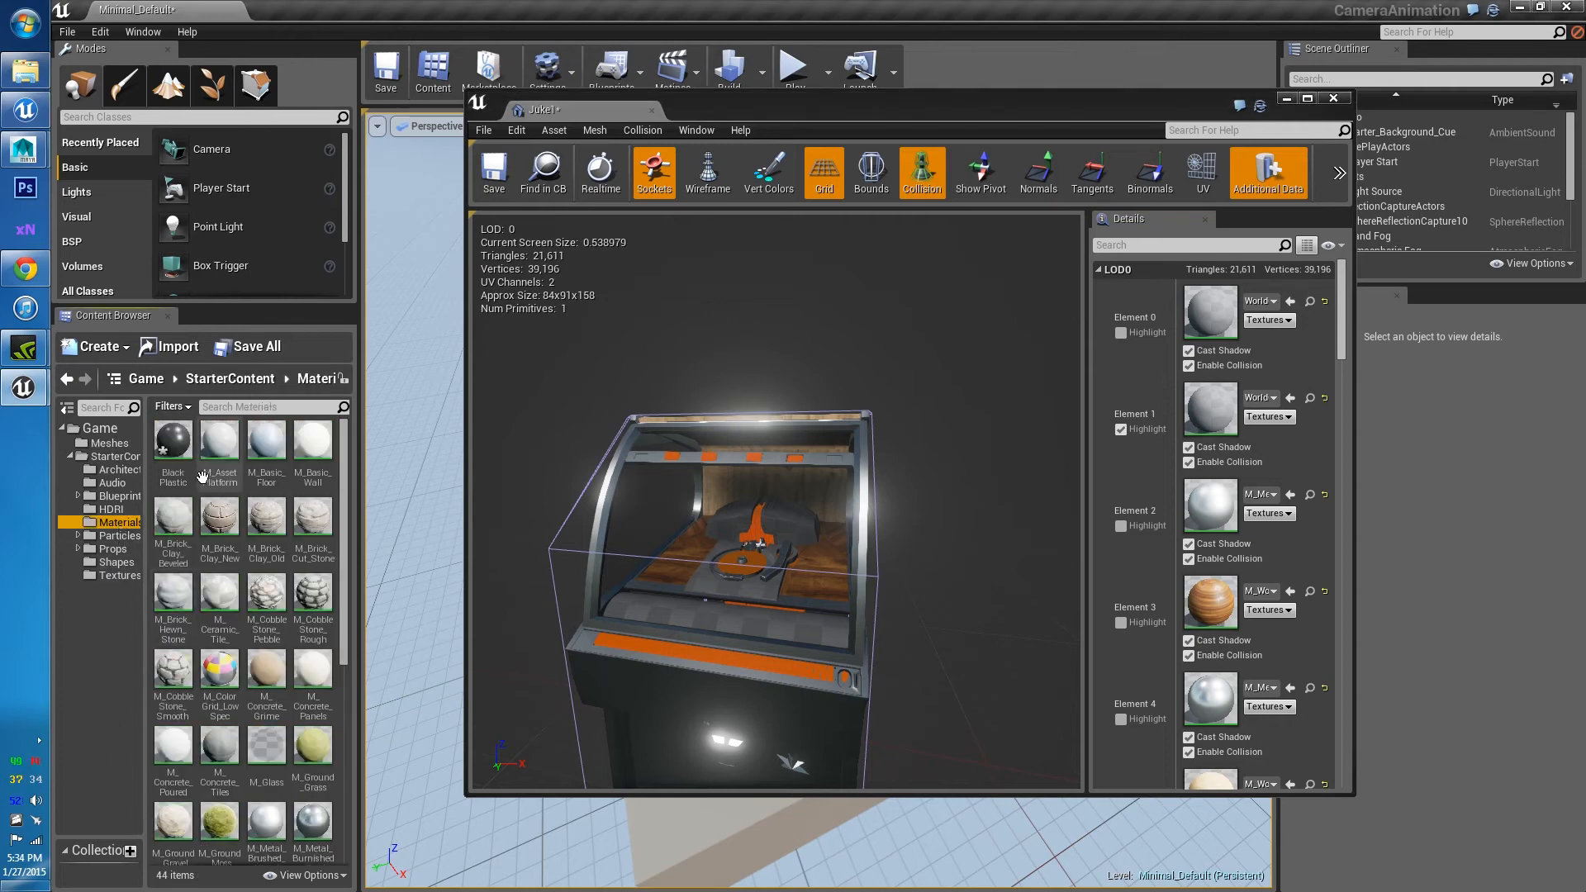
drag(173, 442, 1202, 413)
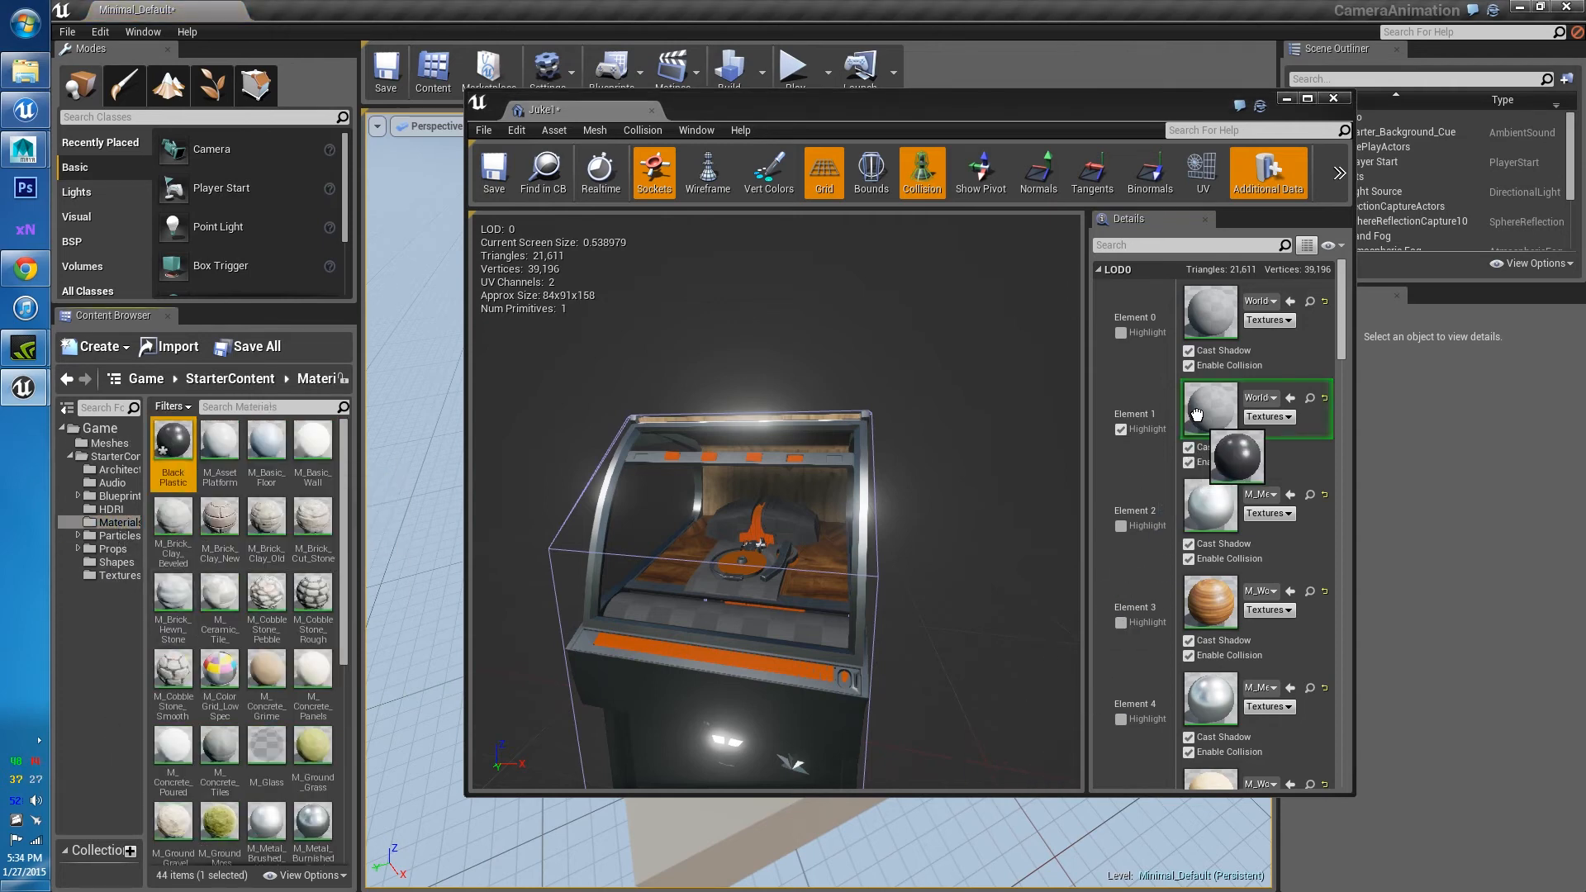
click(1126, 431)
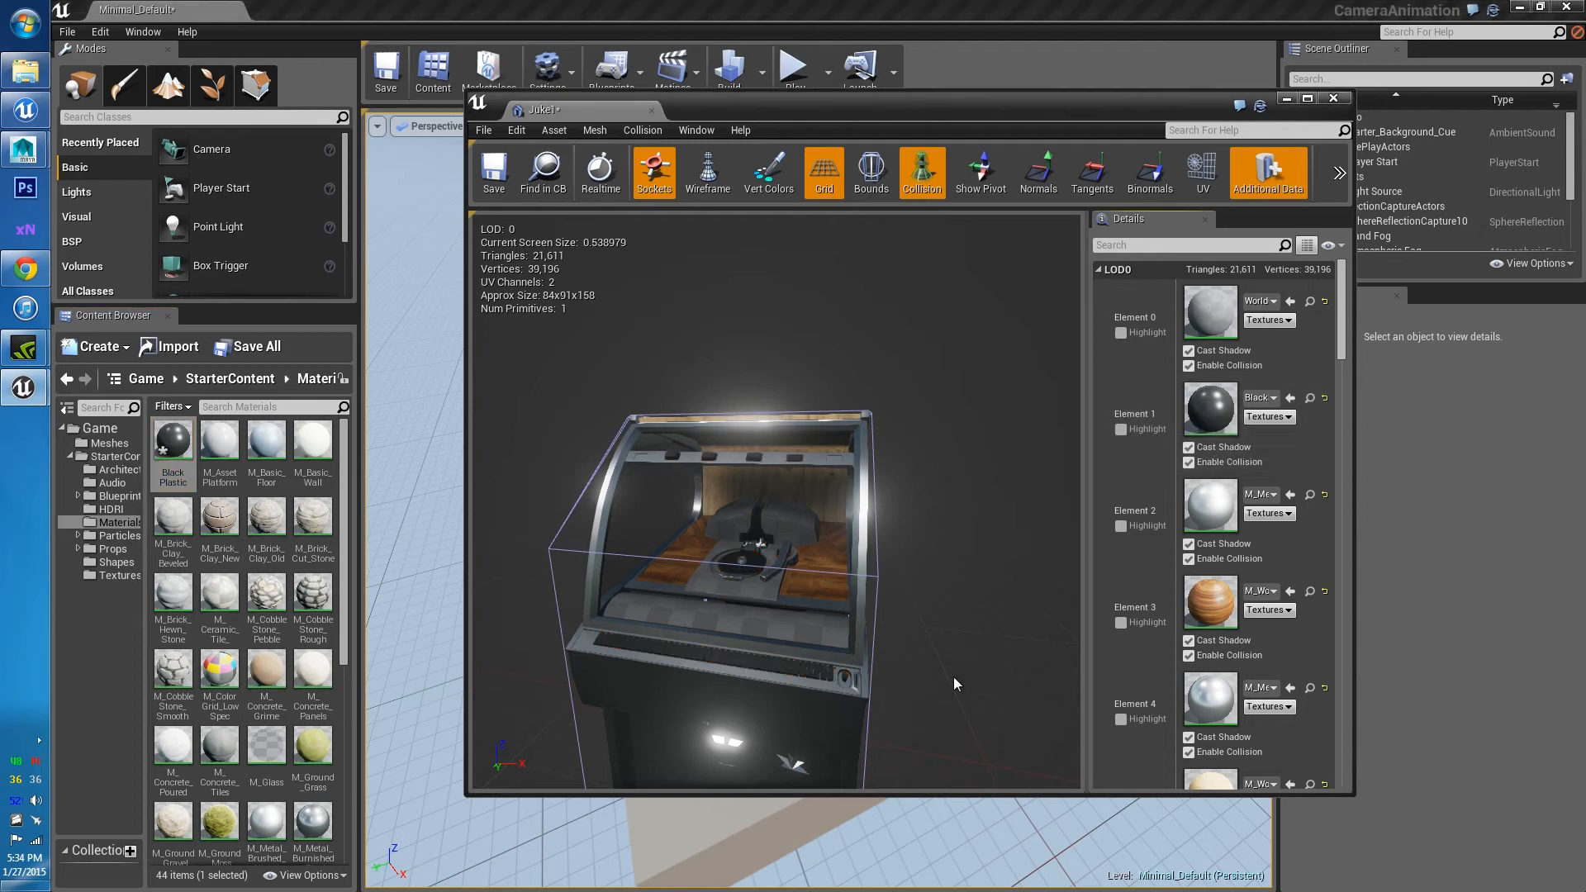
scroll(953, 677, up, 7)
mouse_move(953, 677)
mouse_down()
mouse_move(1004, 731)
mouse_move(955, 677)
mouse_move(957, 694)
mouse_move(961, 669)
mouse_up()
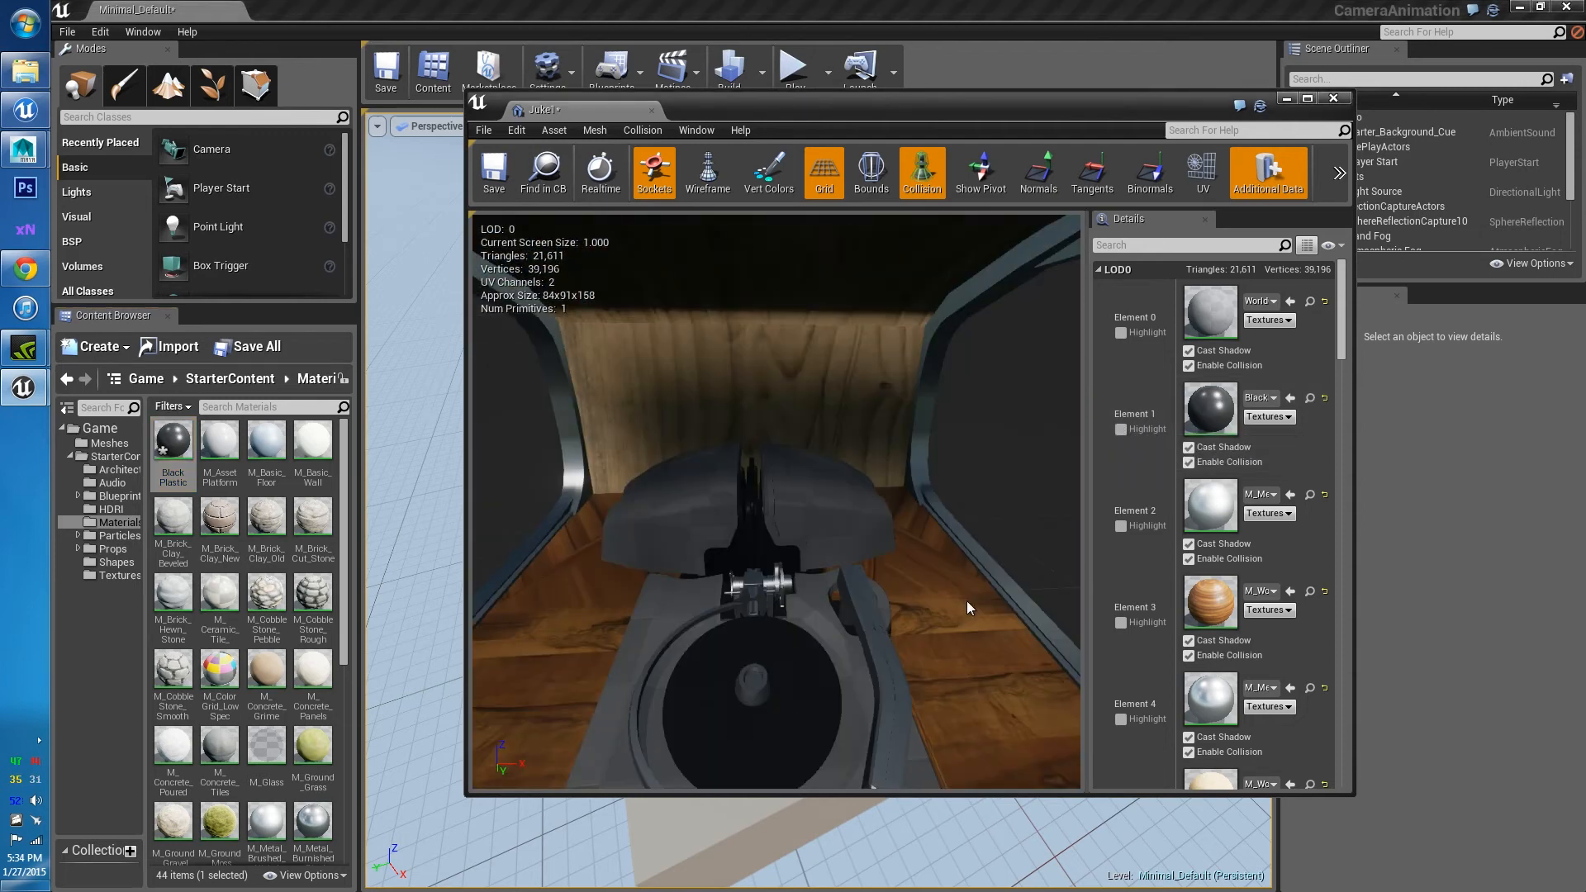
Check the record player in the Juke1 preview and open the BlackPlastic material in a maximized editor window
drag(967, 601, 972, 711)
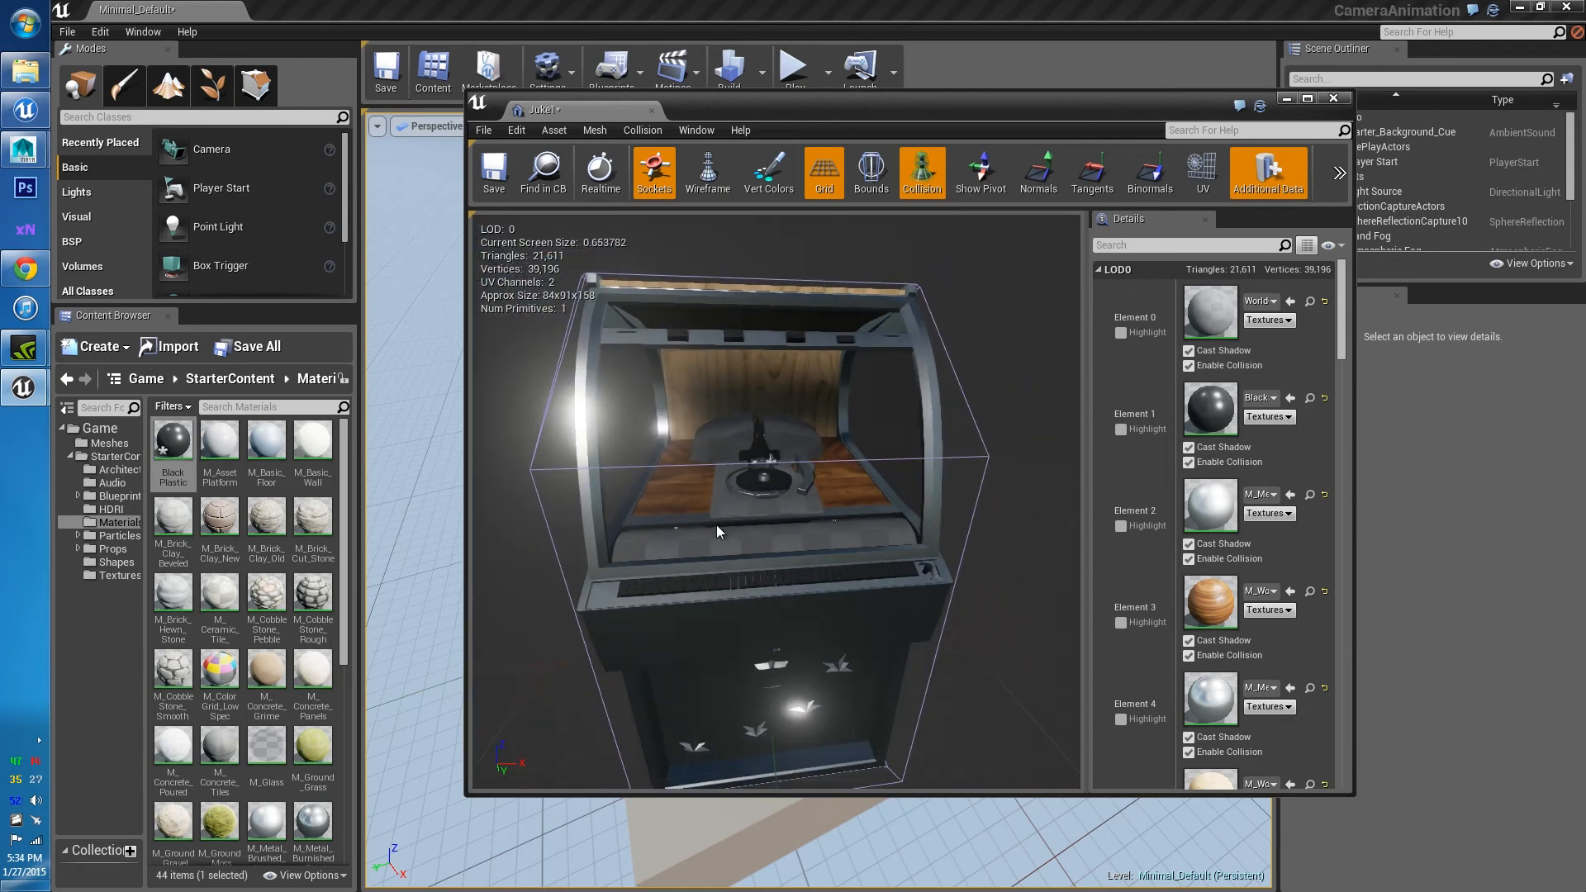
scroll(861, 501, up, 5)
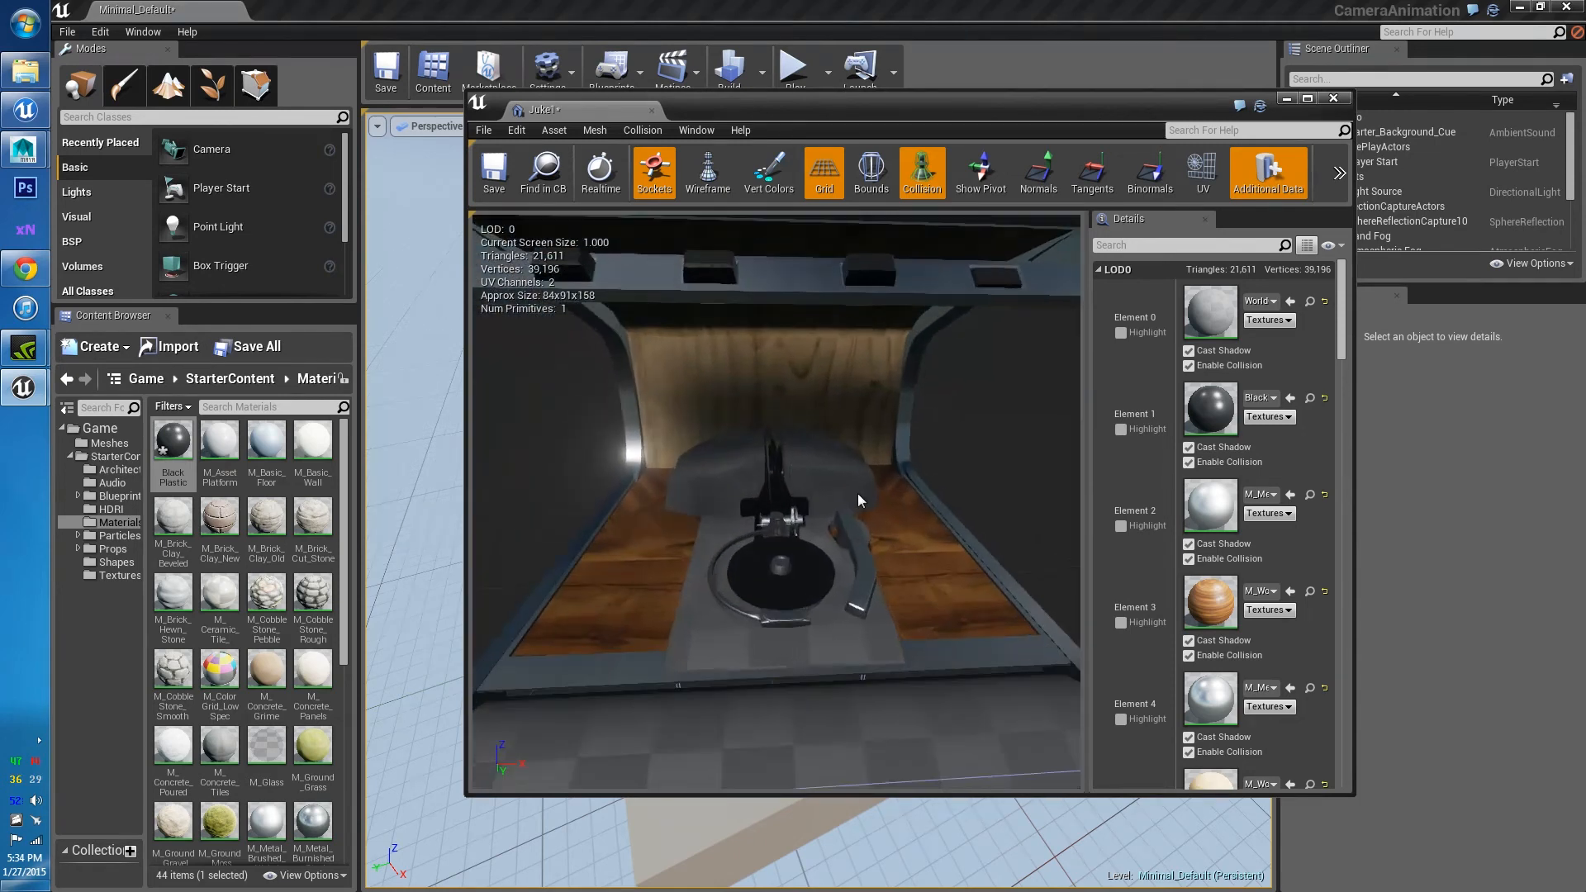
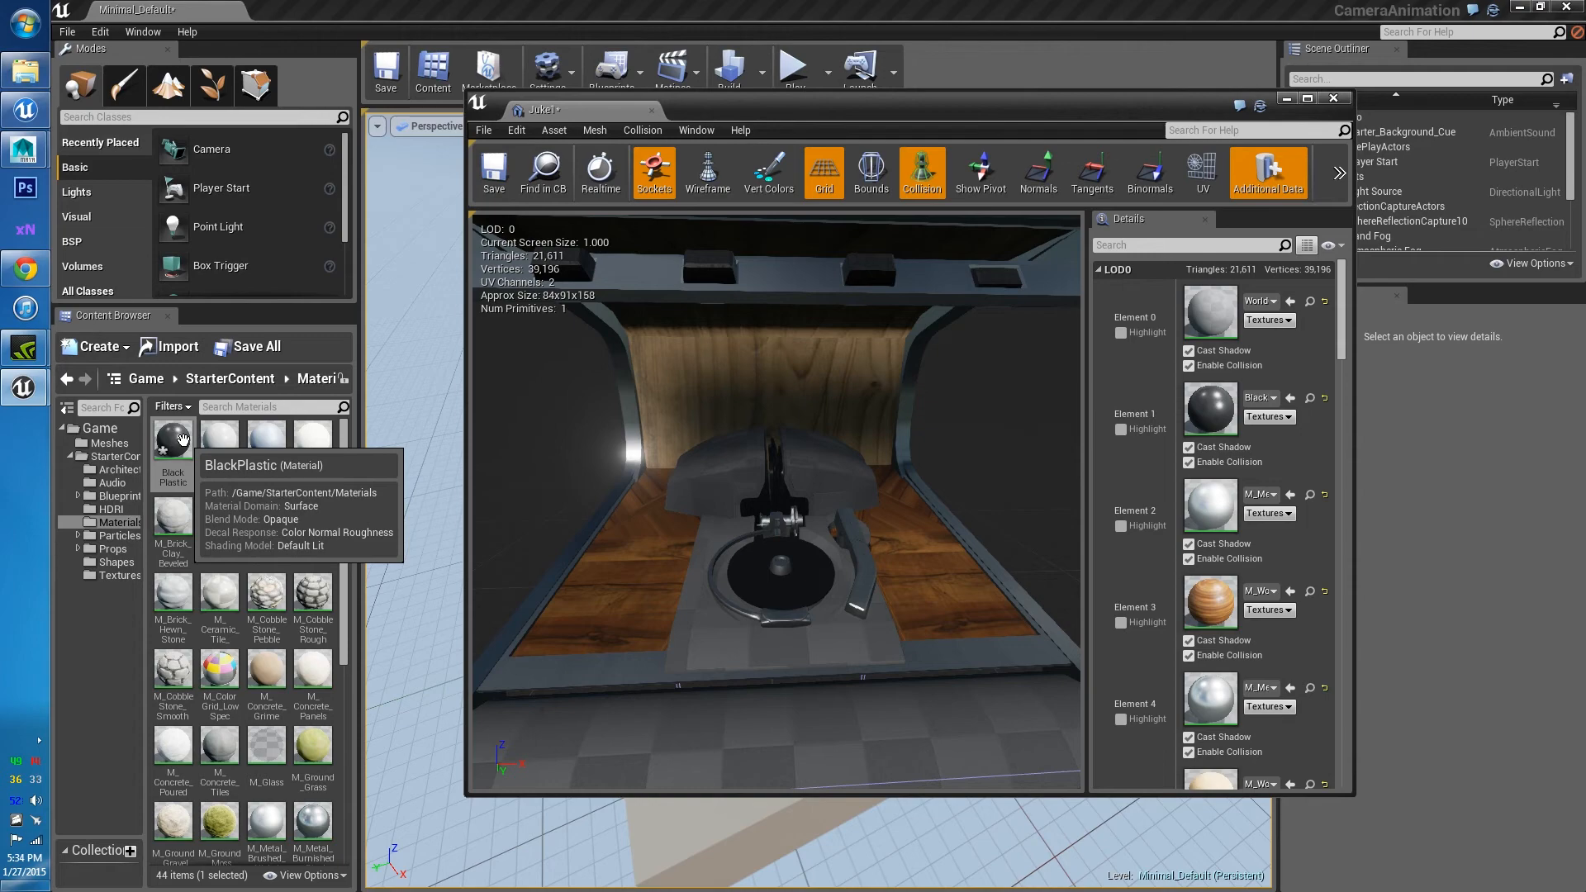
double_click(183, 439)
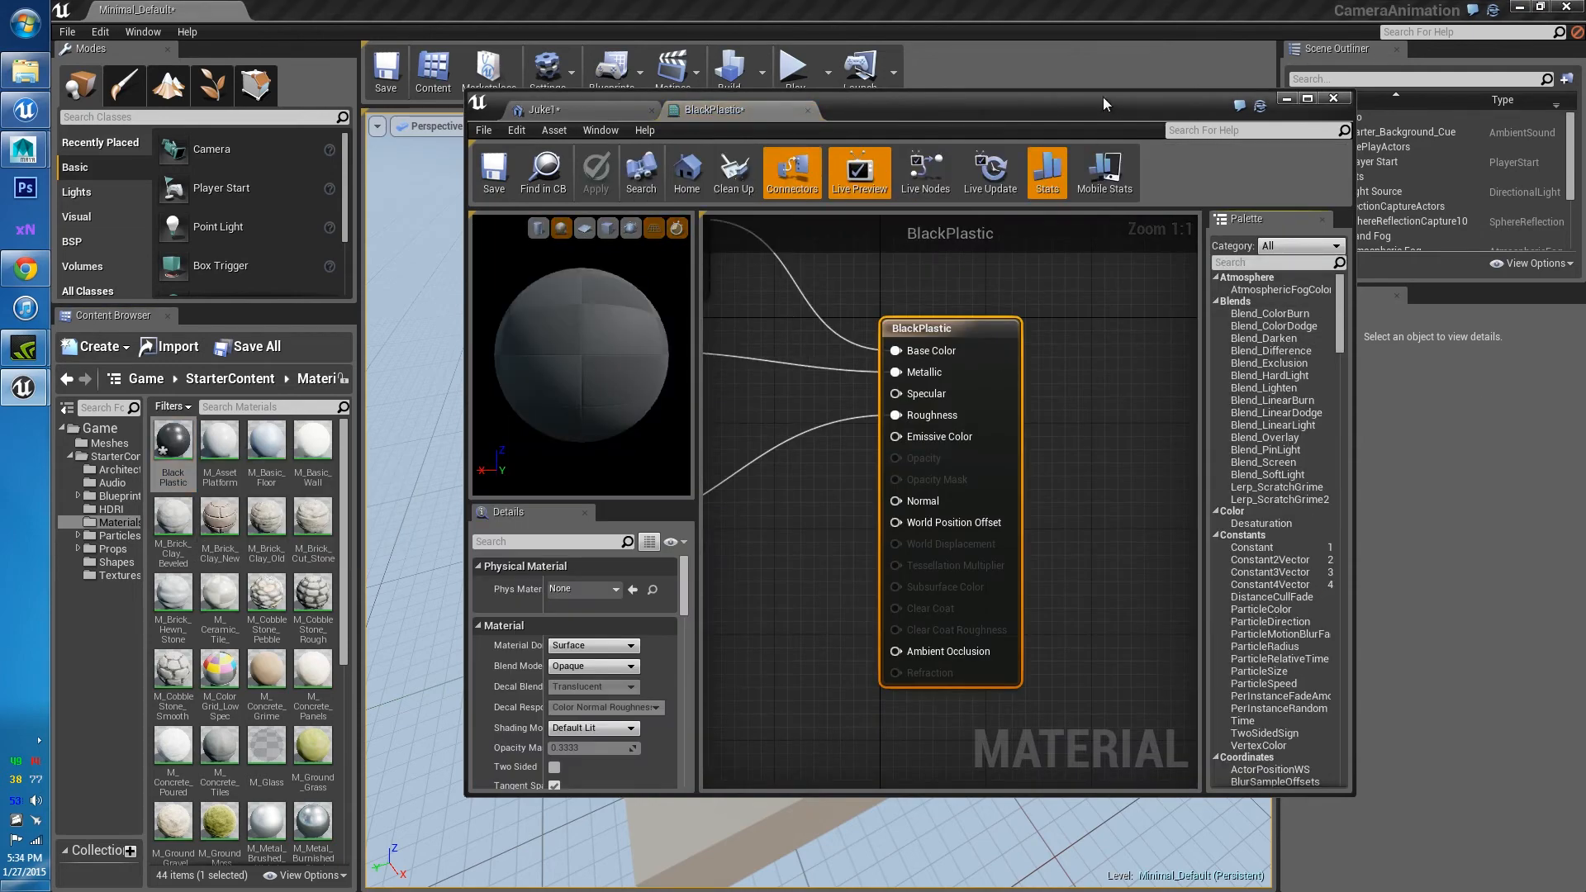
drag(1103, 96, 1106, 2)
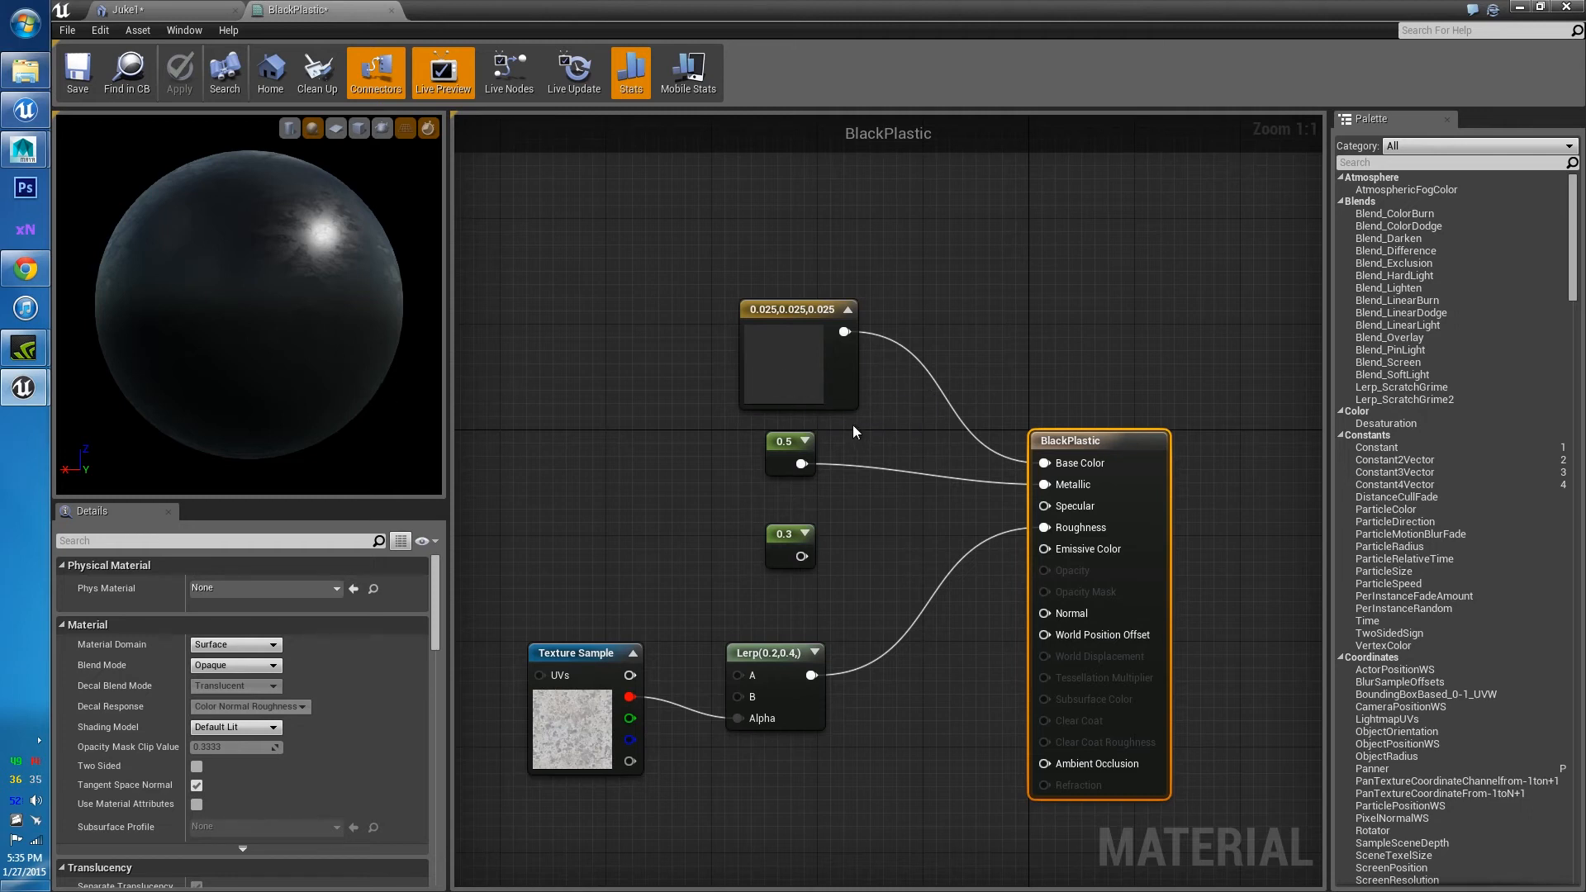
Convert the 0.025 colour constant to a parameter named PlasticColor and move its node clear of the 0.5 constant
right_click(767, 368)
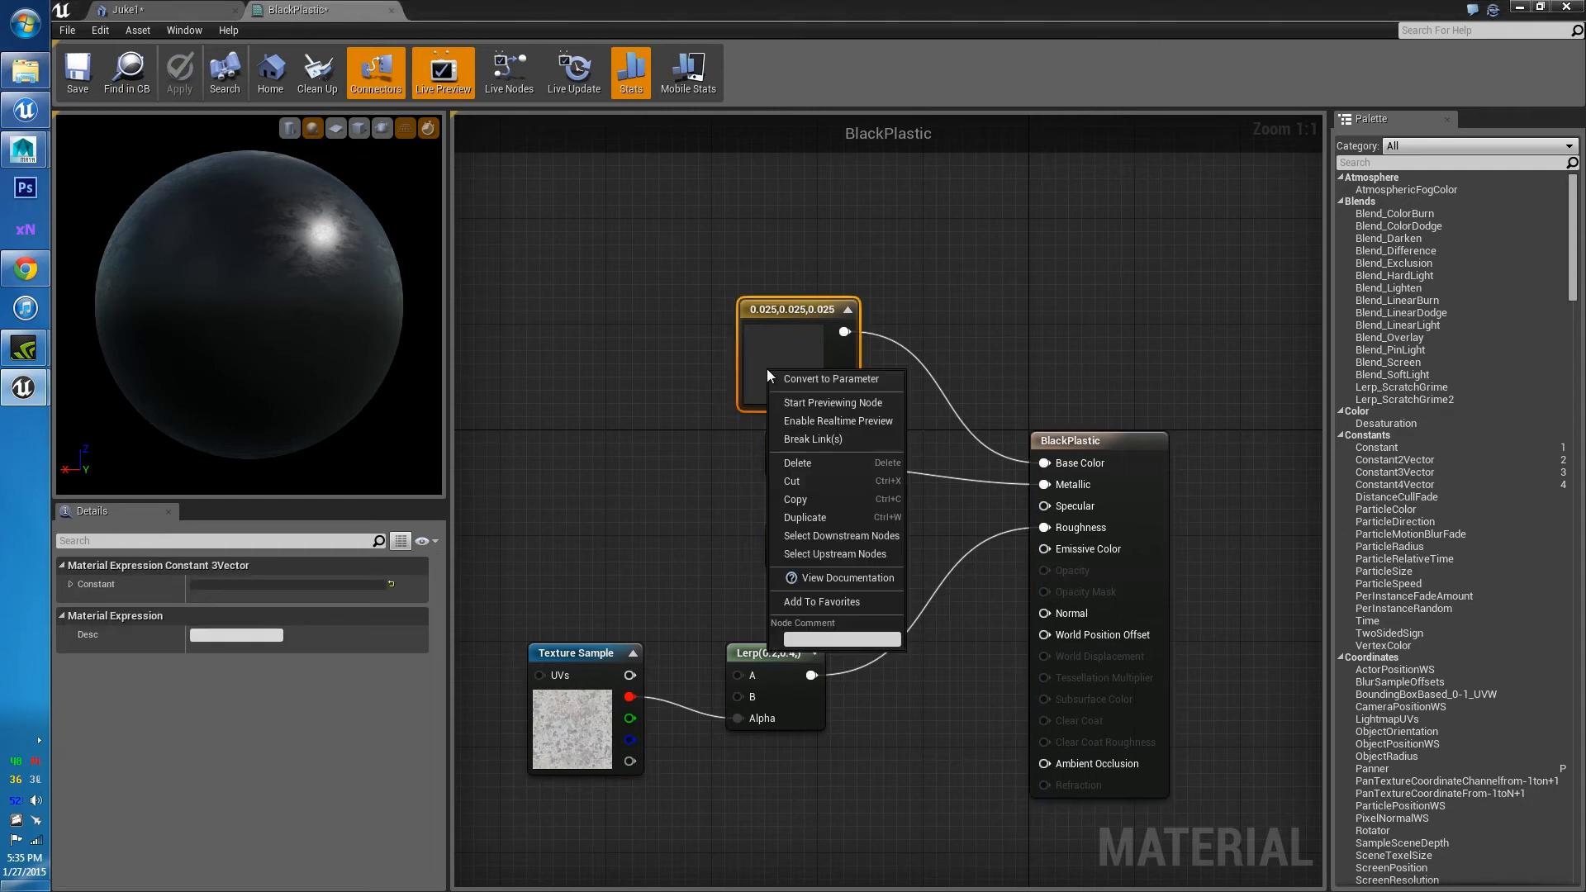
click(807, 300)
right_click(780, 318)
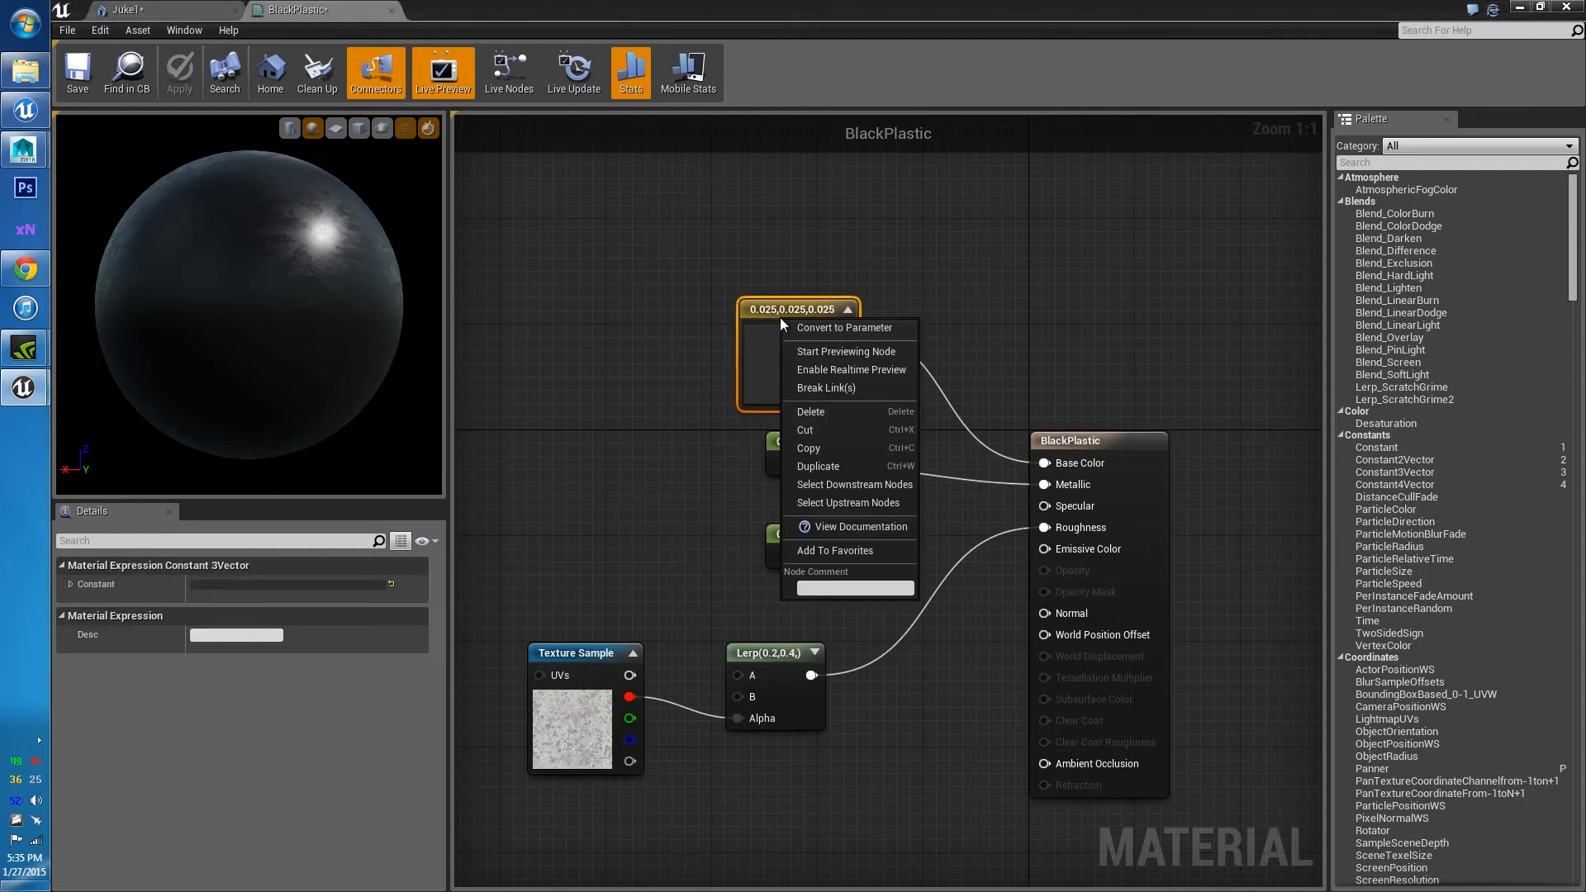
click(794, 327)
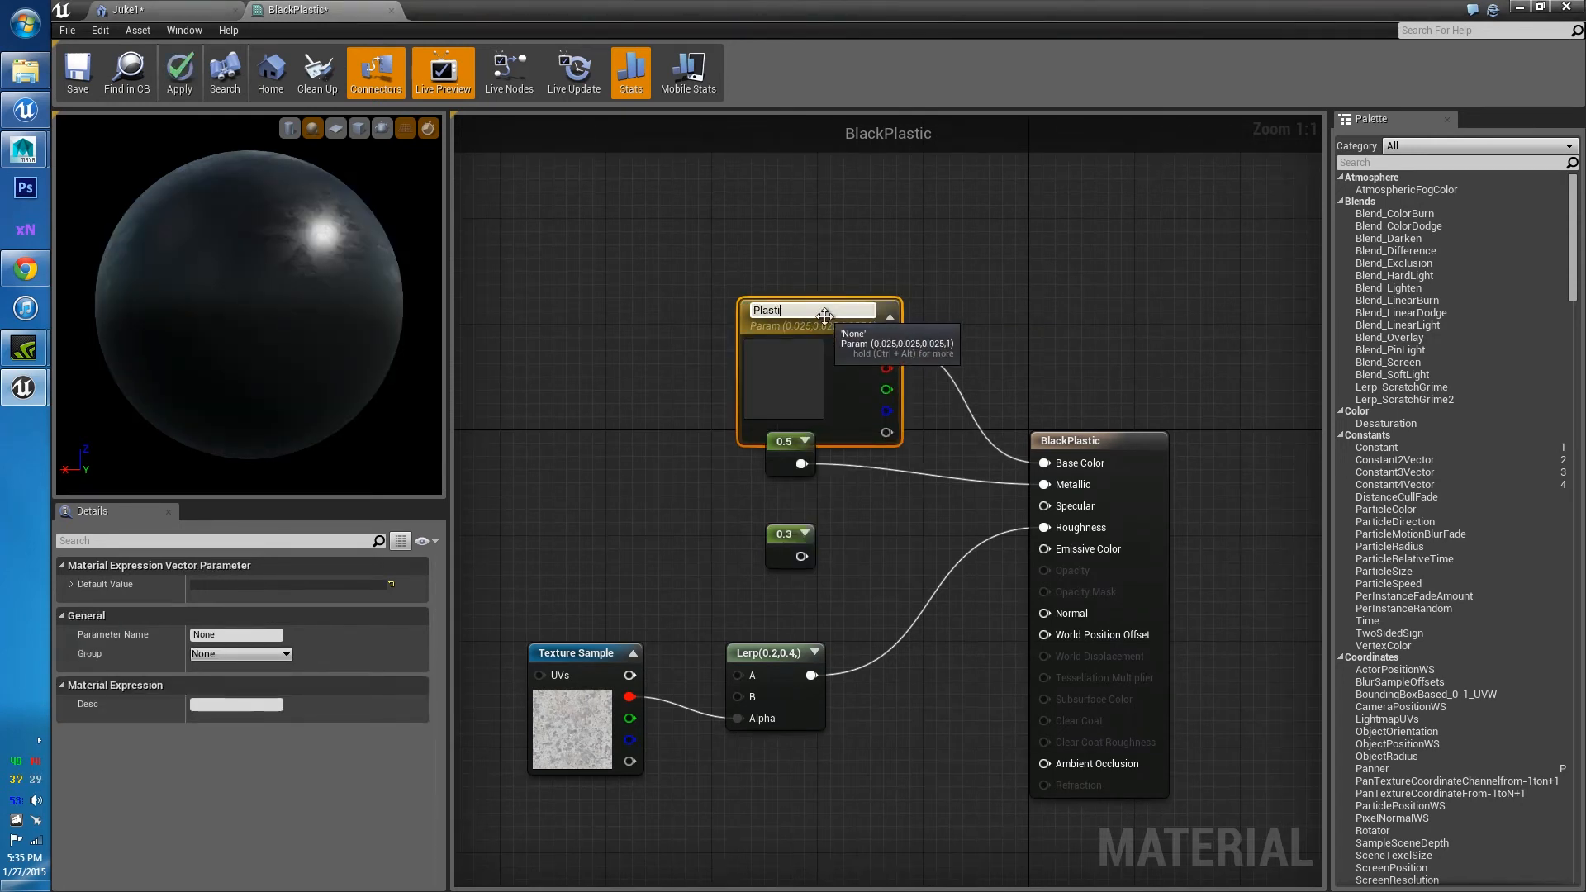
text(PlasticColor)
key(Return)
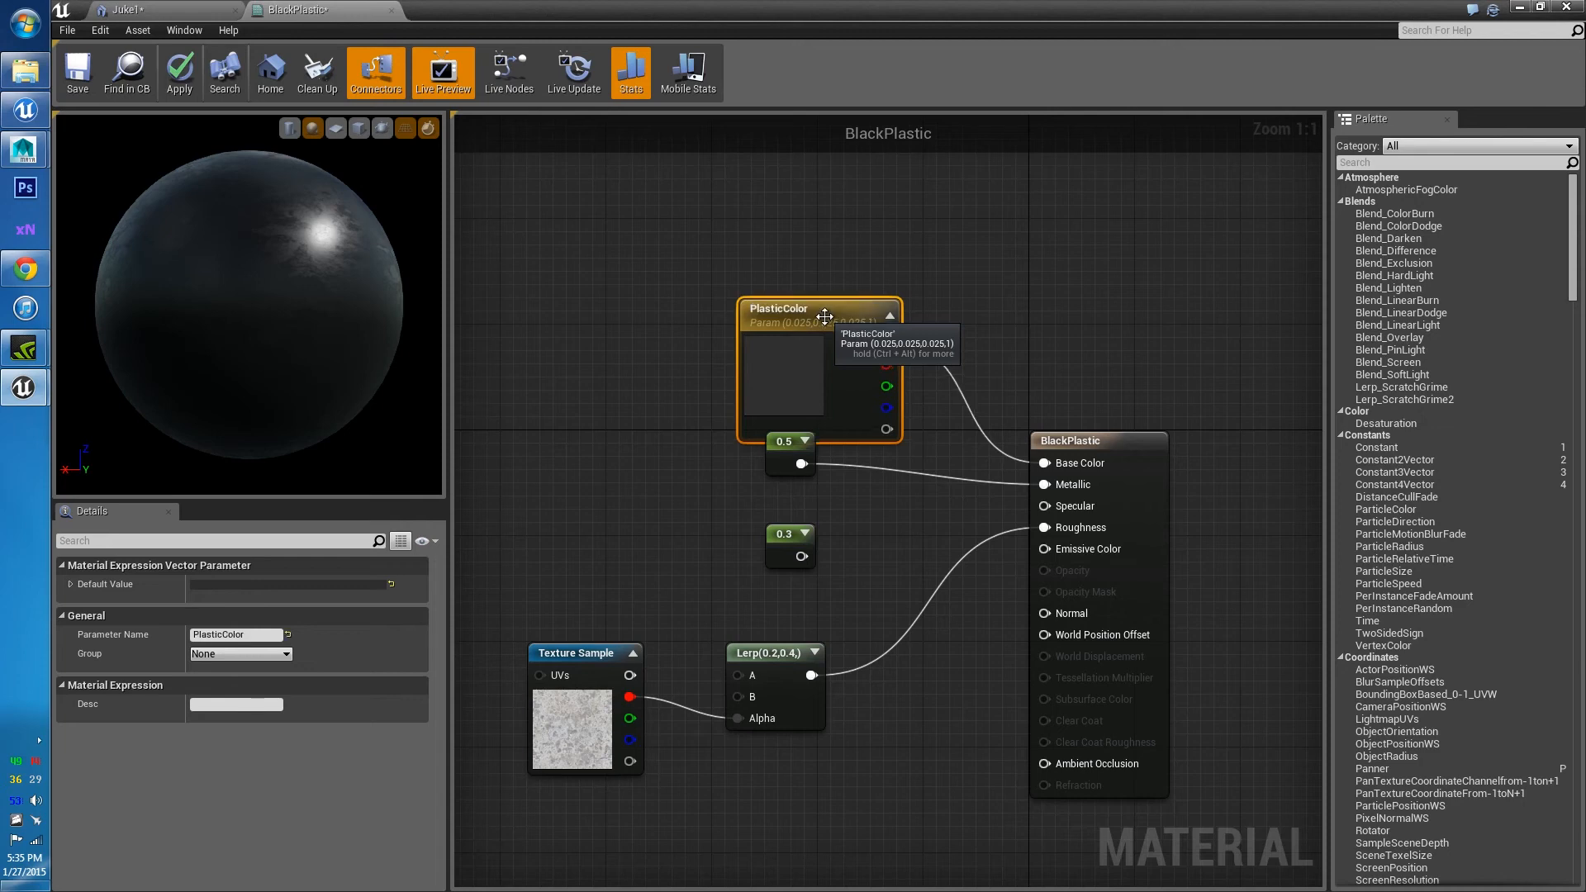
drag(833, 336, 794, 295)
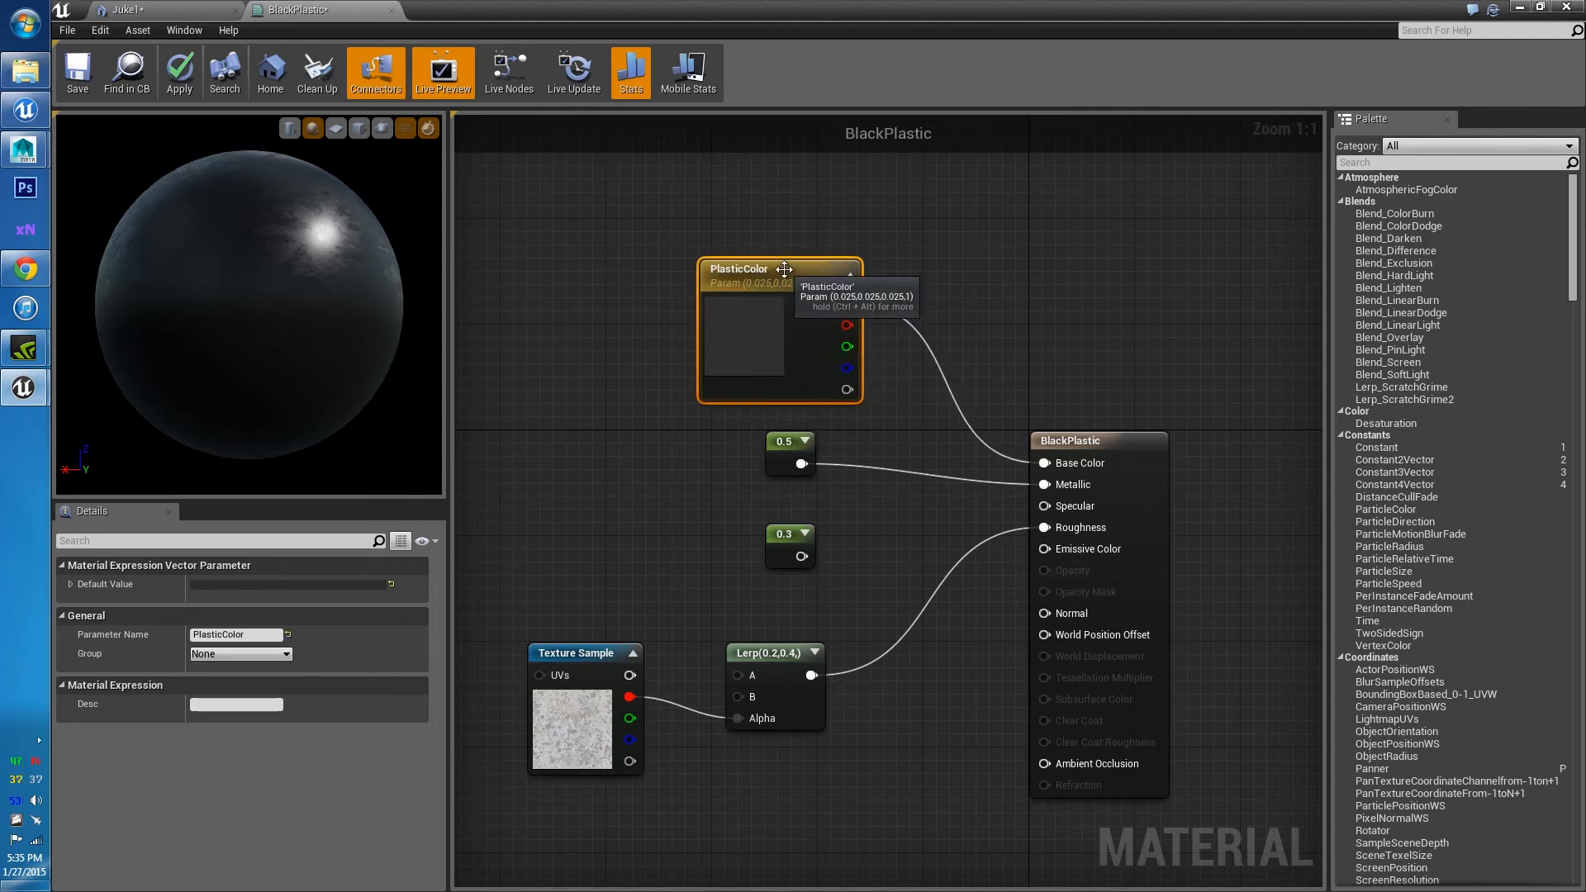
Delete the unconnected 0.3 constant node from the BlackPlastic material graph
drag(718, 8, 946, 182)
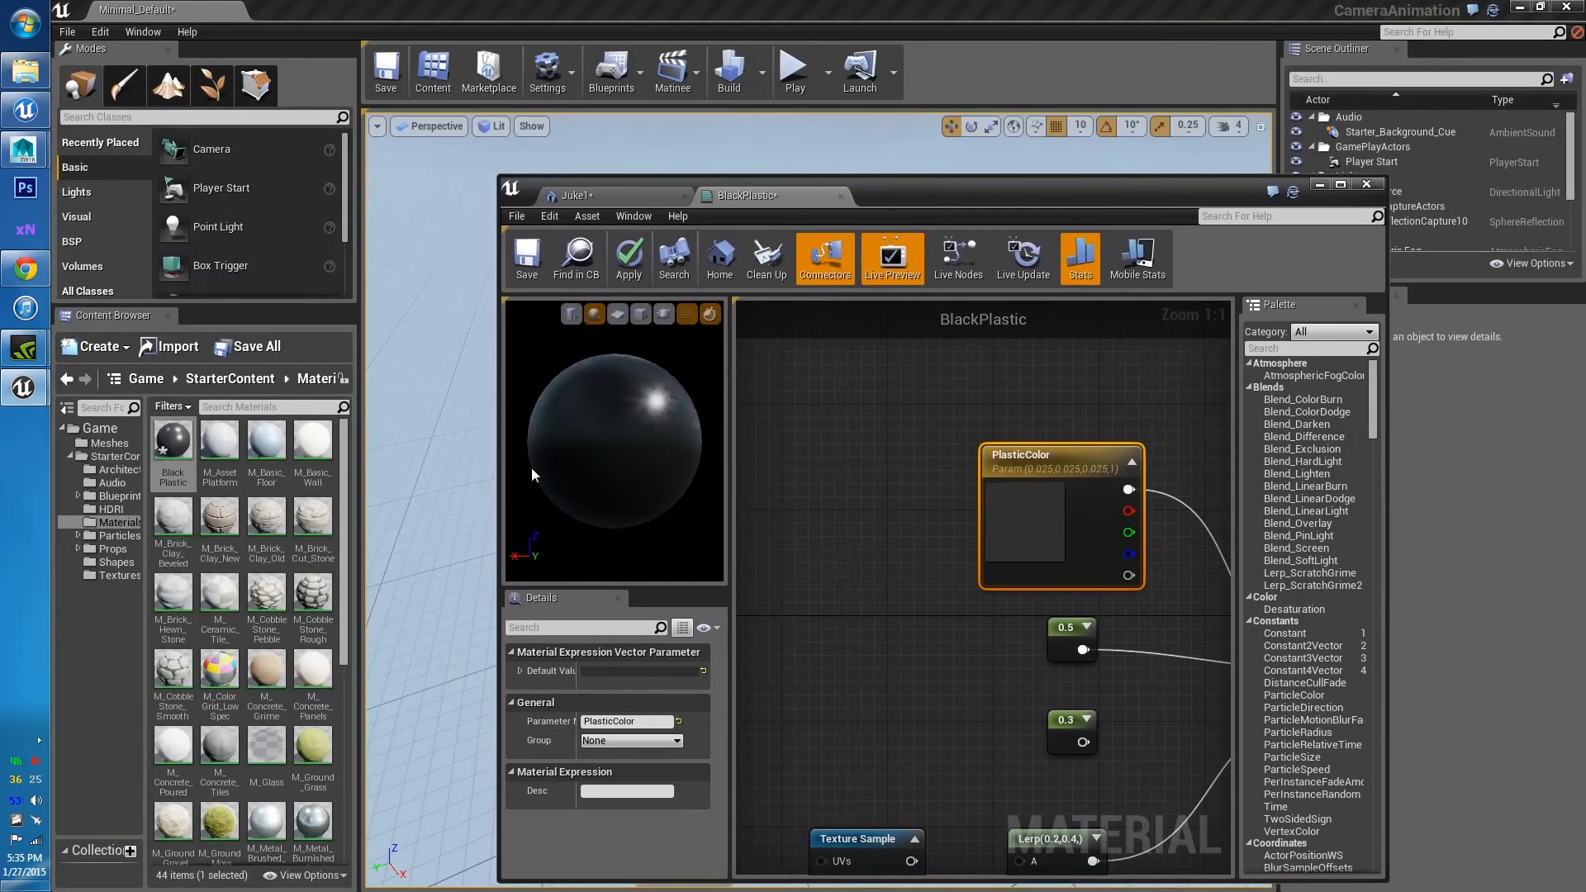
drag(1135, 200, 1039, 48)
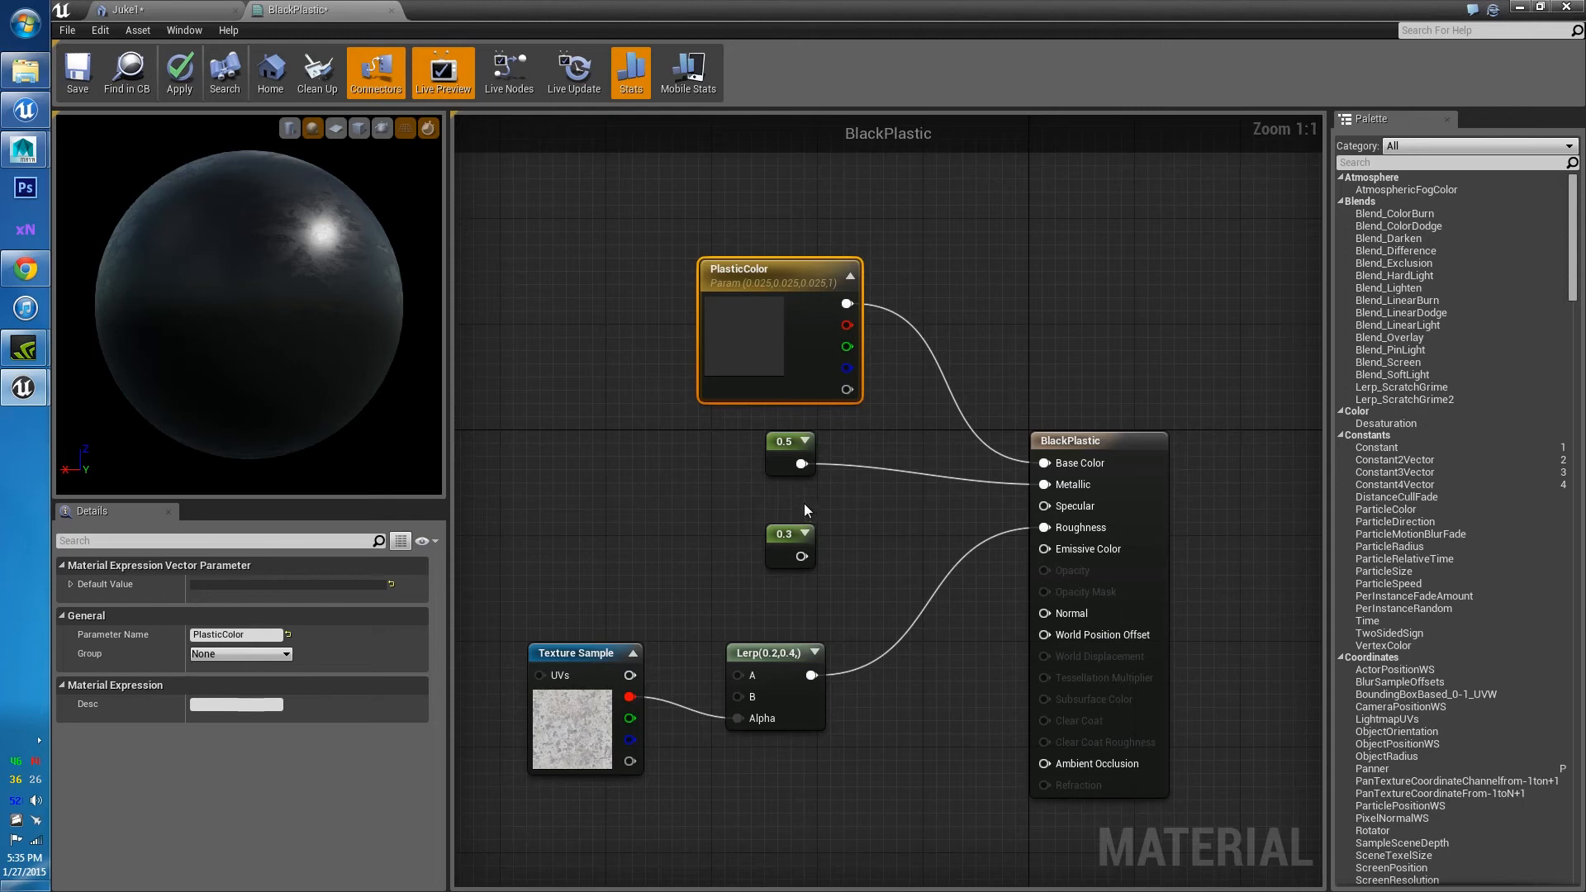
drag(773, 536, 746, 538)
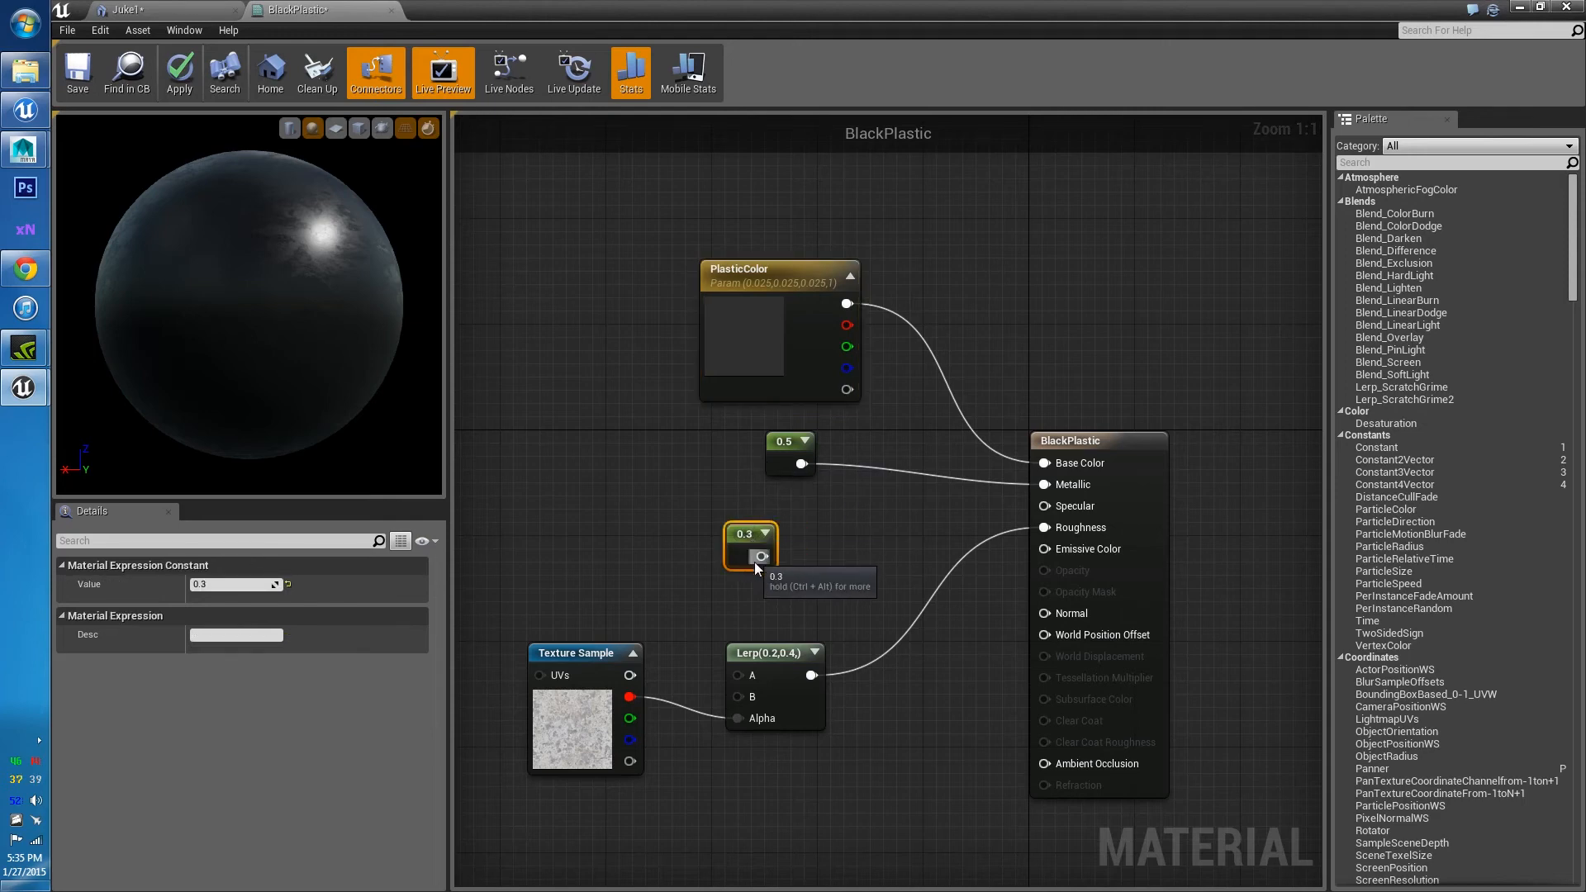
key(Delete)
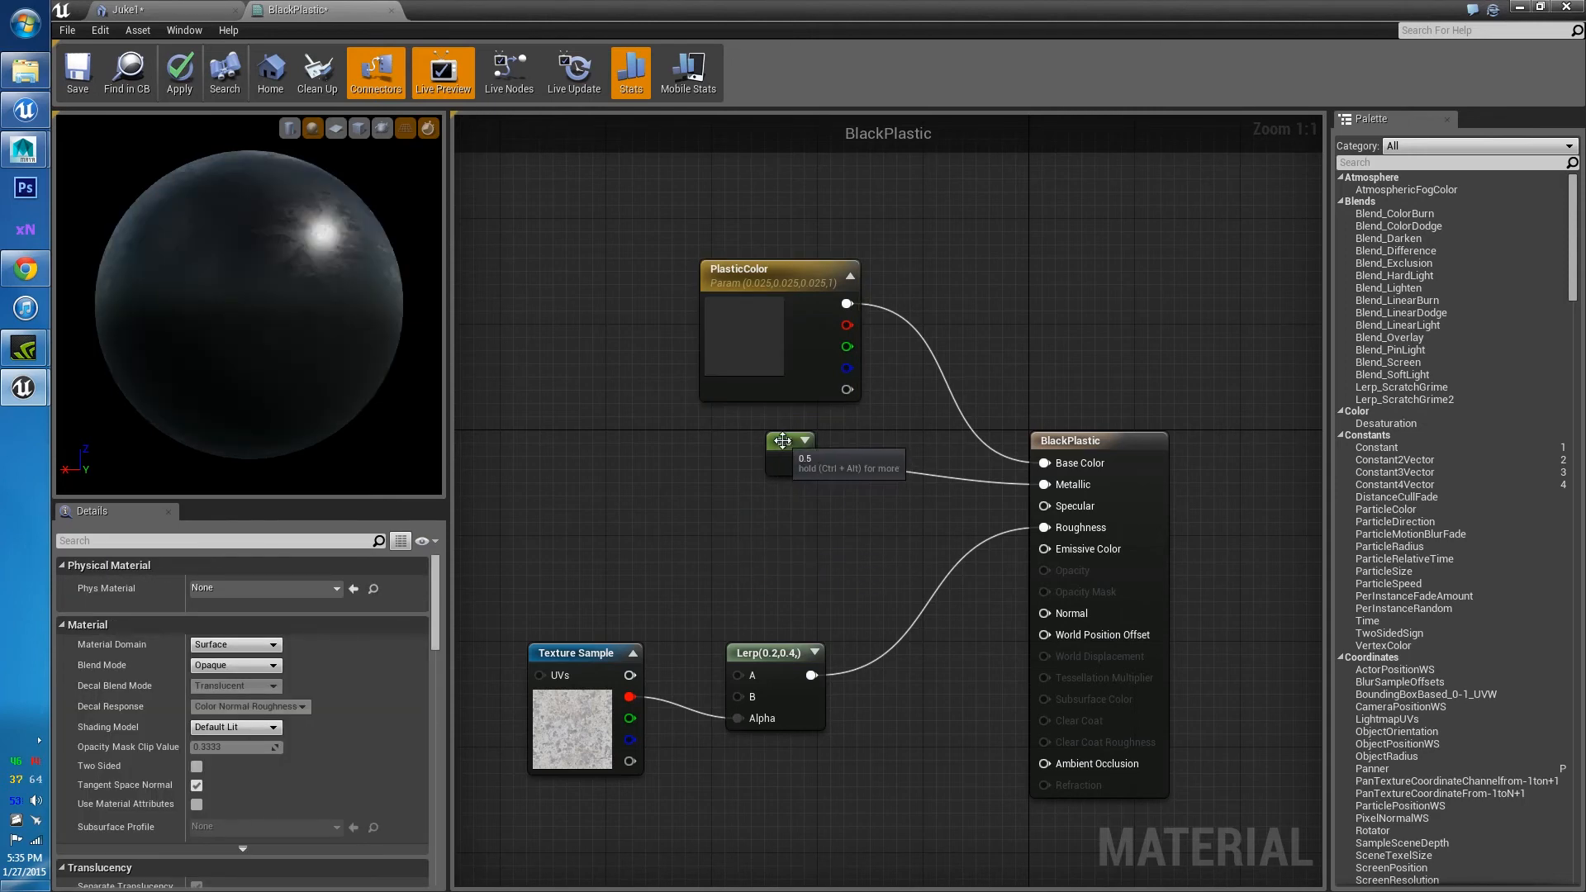
Convert the 0.5 constant feeding Metallic to a parameter named PlasticMet and place it between the PlasticColor and Lerp nodes
drag(777, 472, 778, 498)
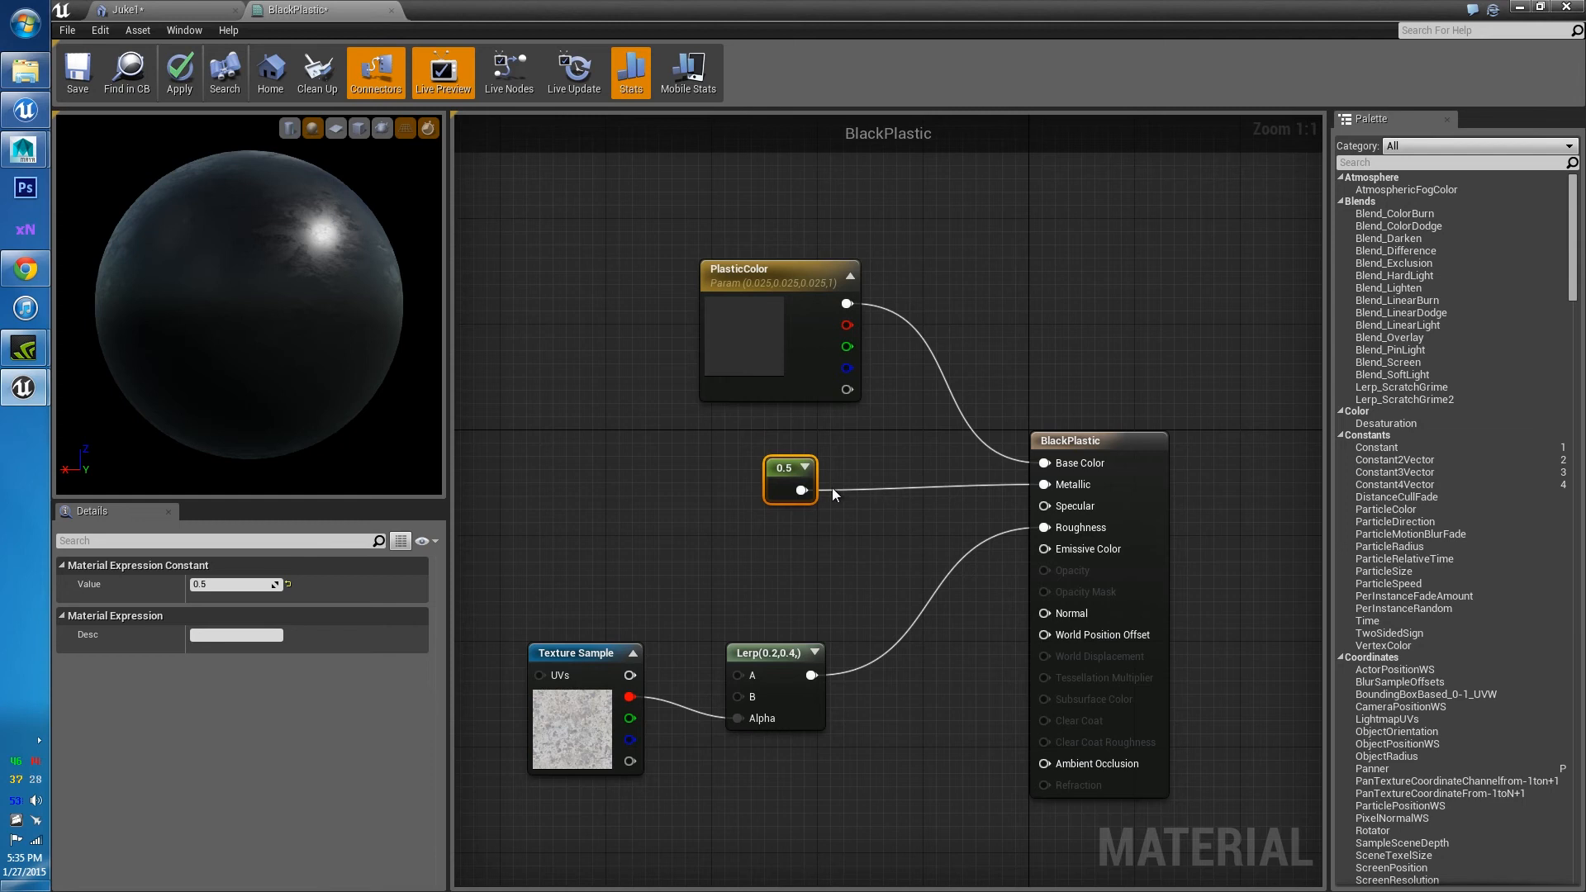
right_click(785, 474)
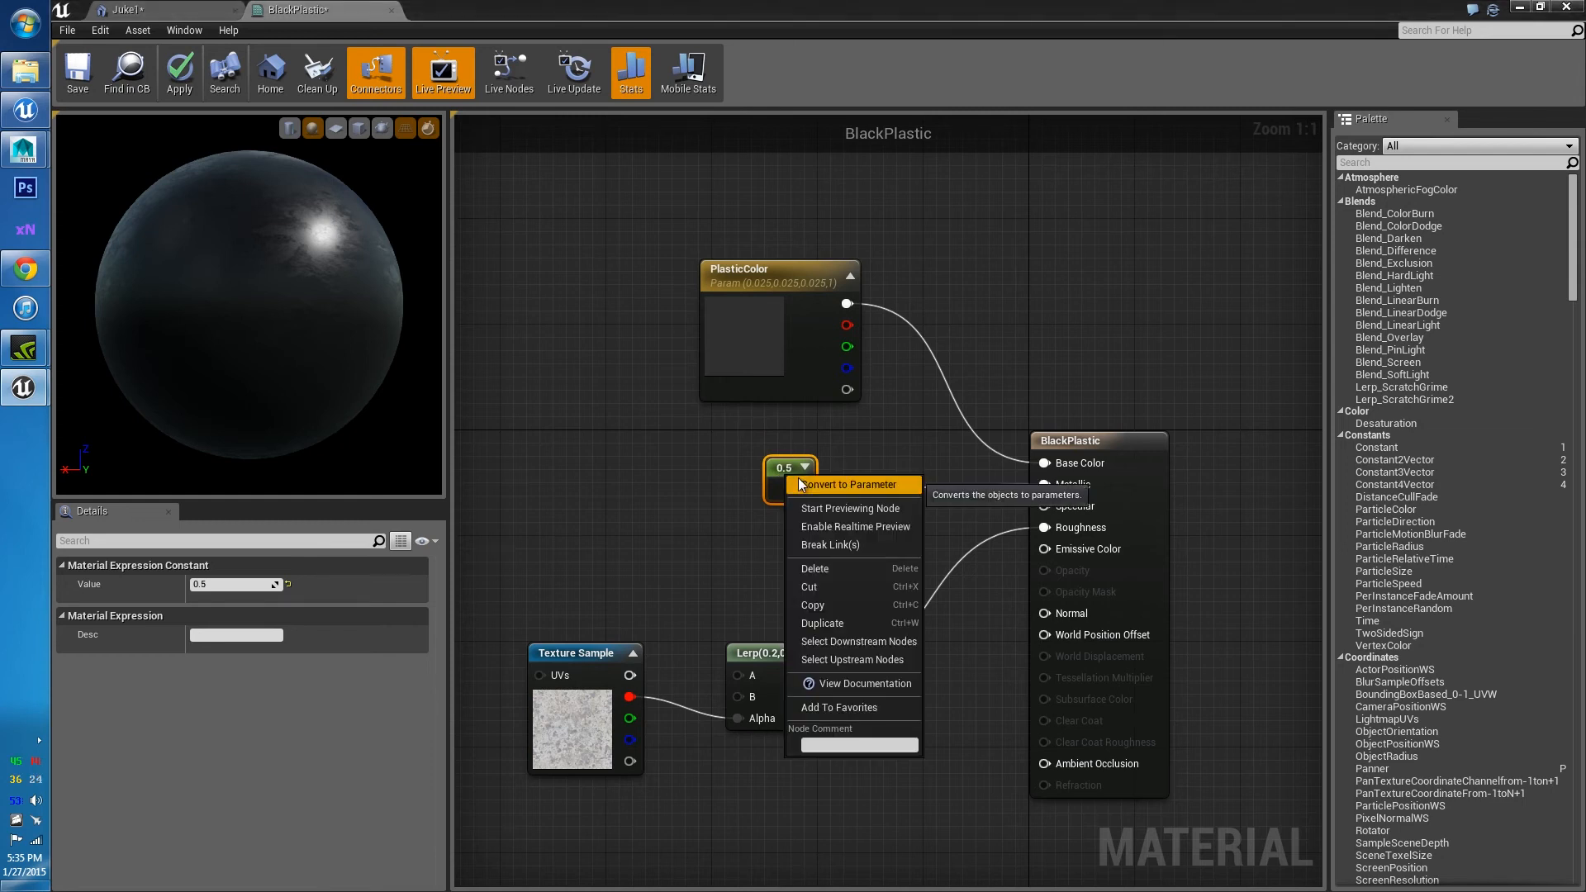
click(799, 482)
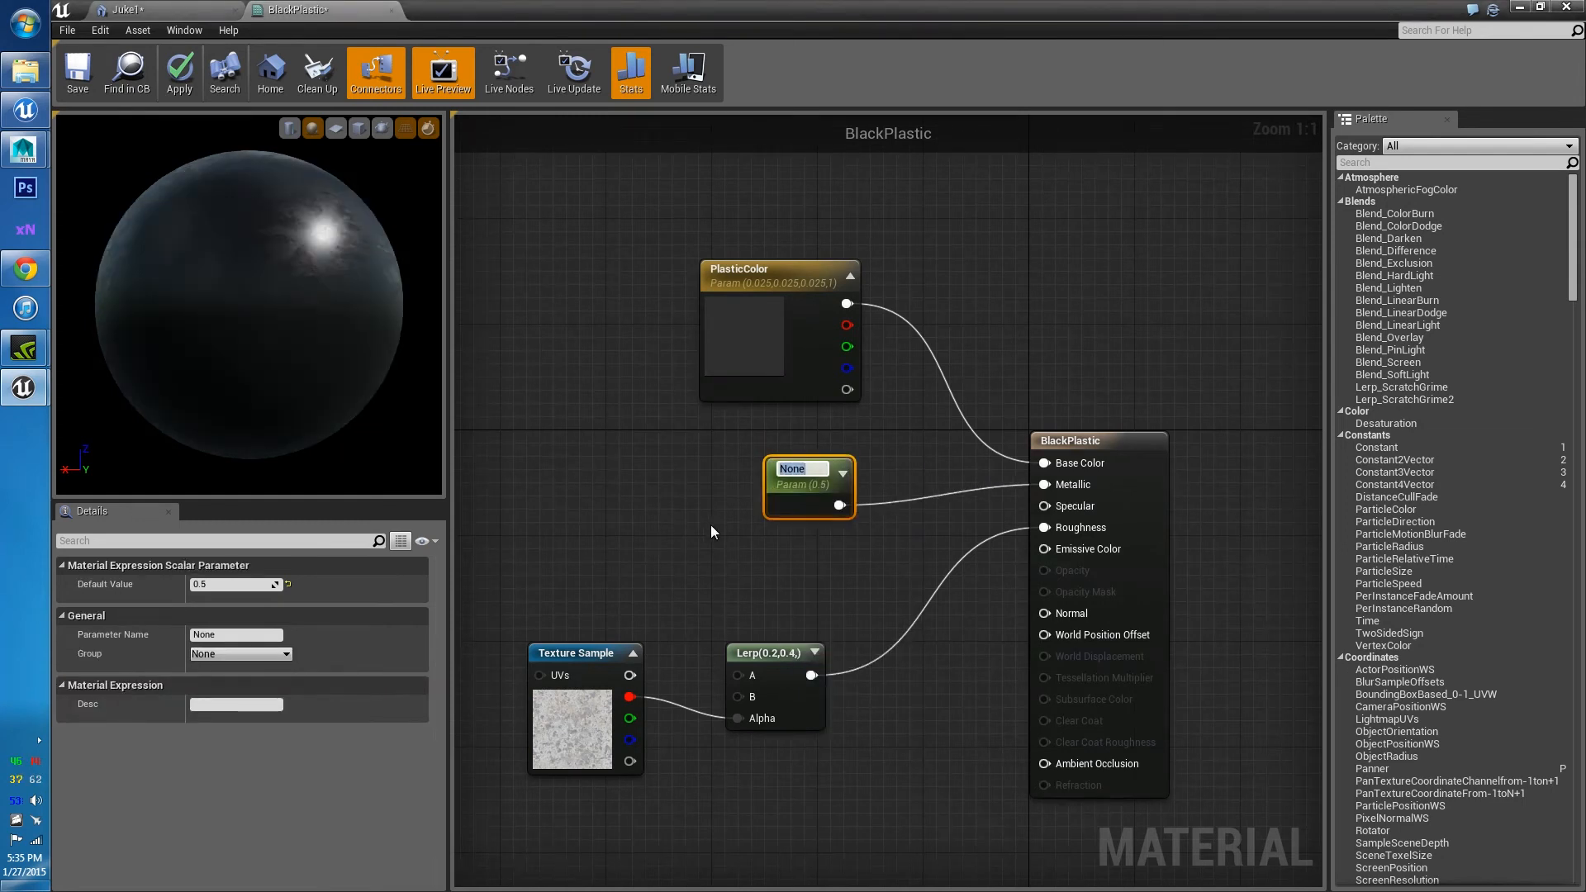
text(Met)
text(Plastic)
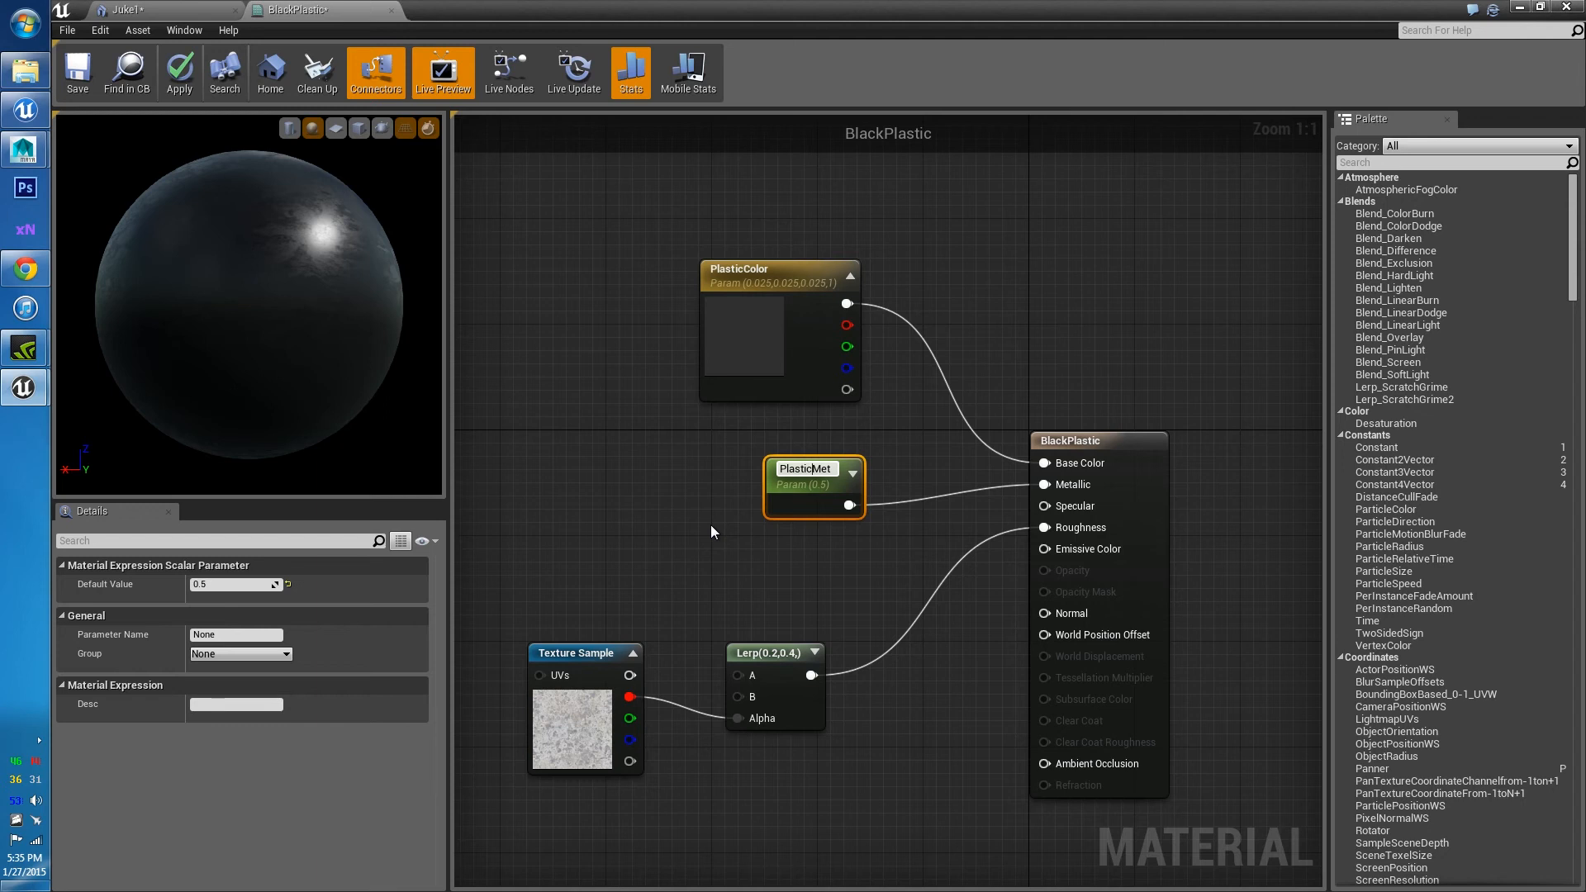
key(Return)
drag(803, 470, 777, 469)
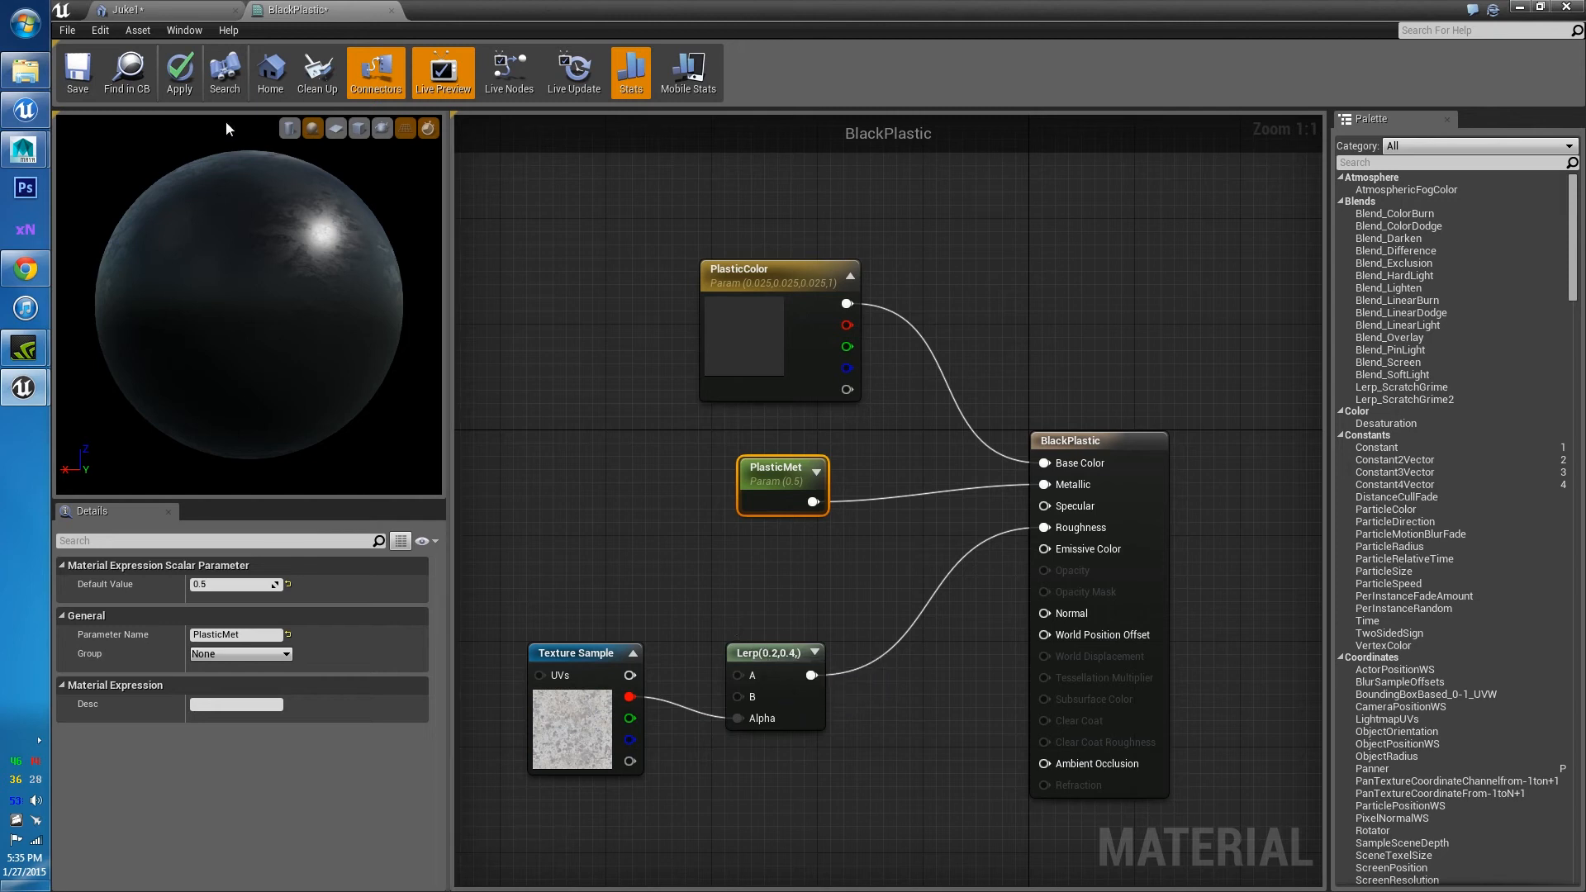
Apply the BlackPlastic changes and bring up the Juke1 mesh in a smaller window clear of the material assets
click(180, 78)
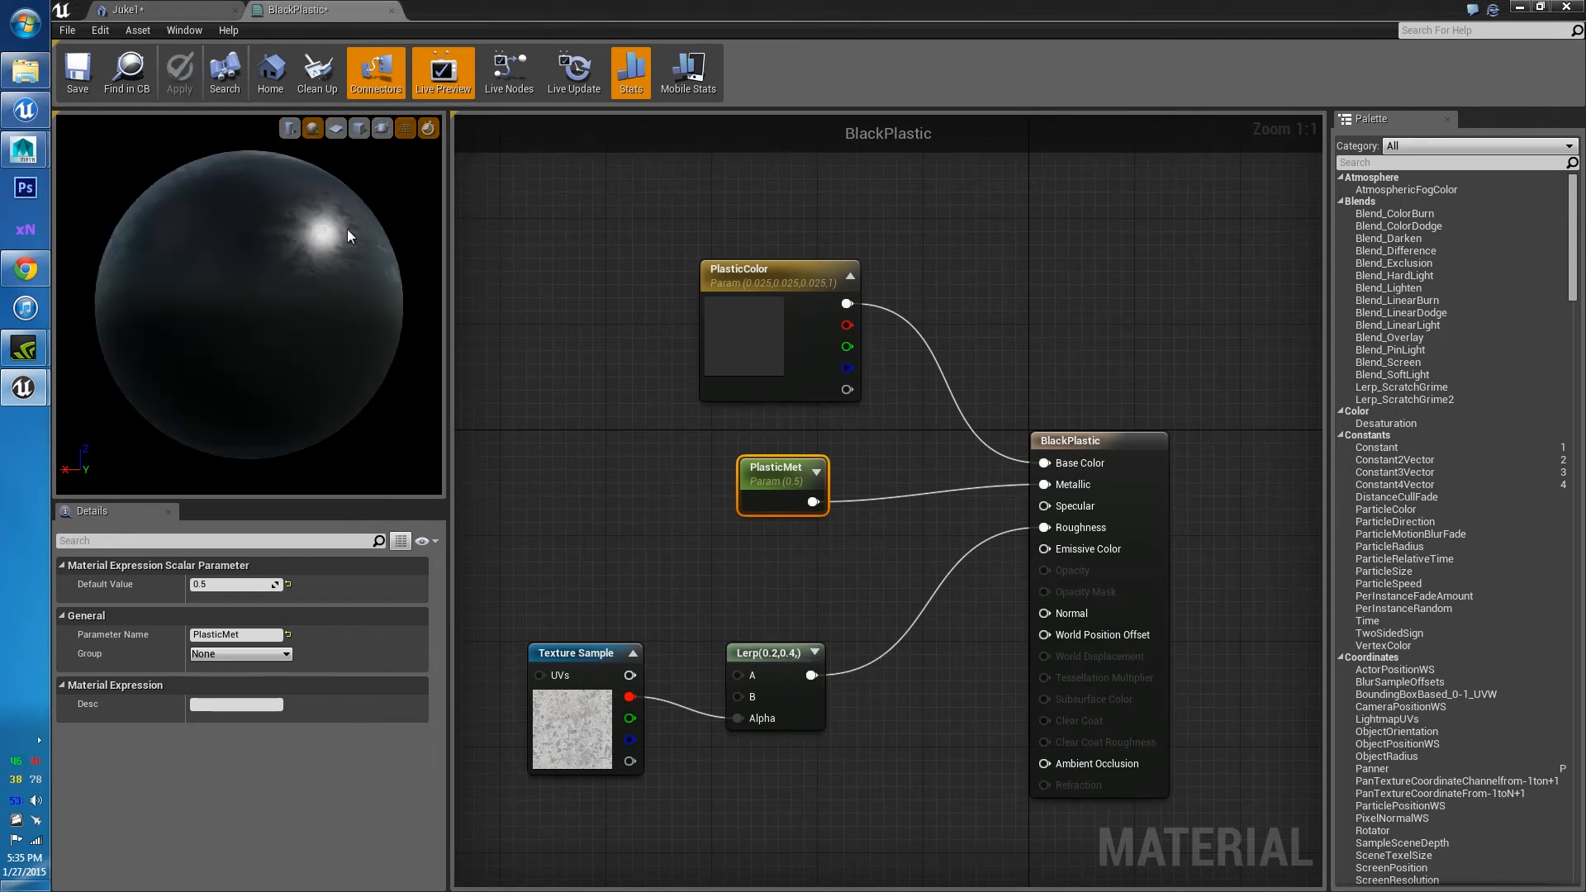
drag(347, 10, 903, 222)
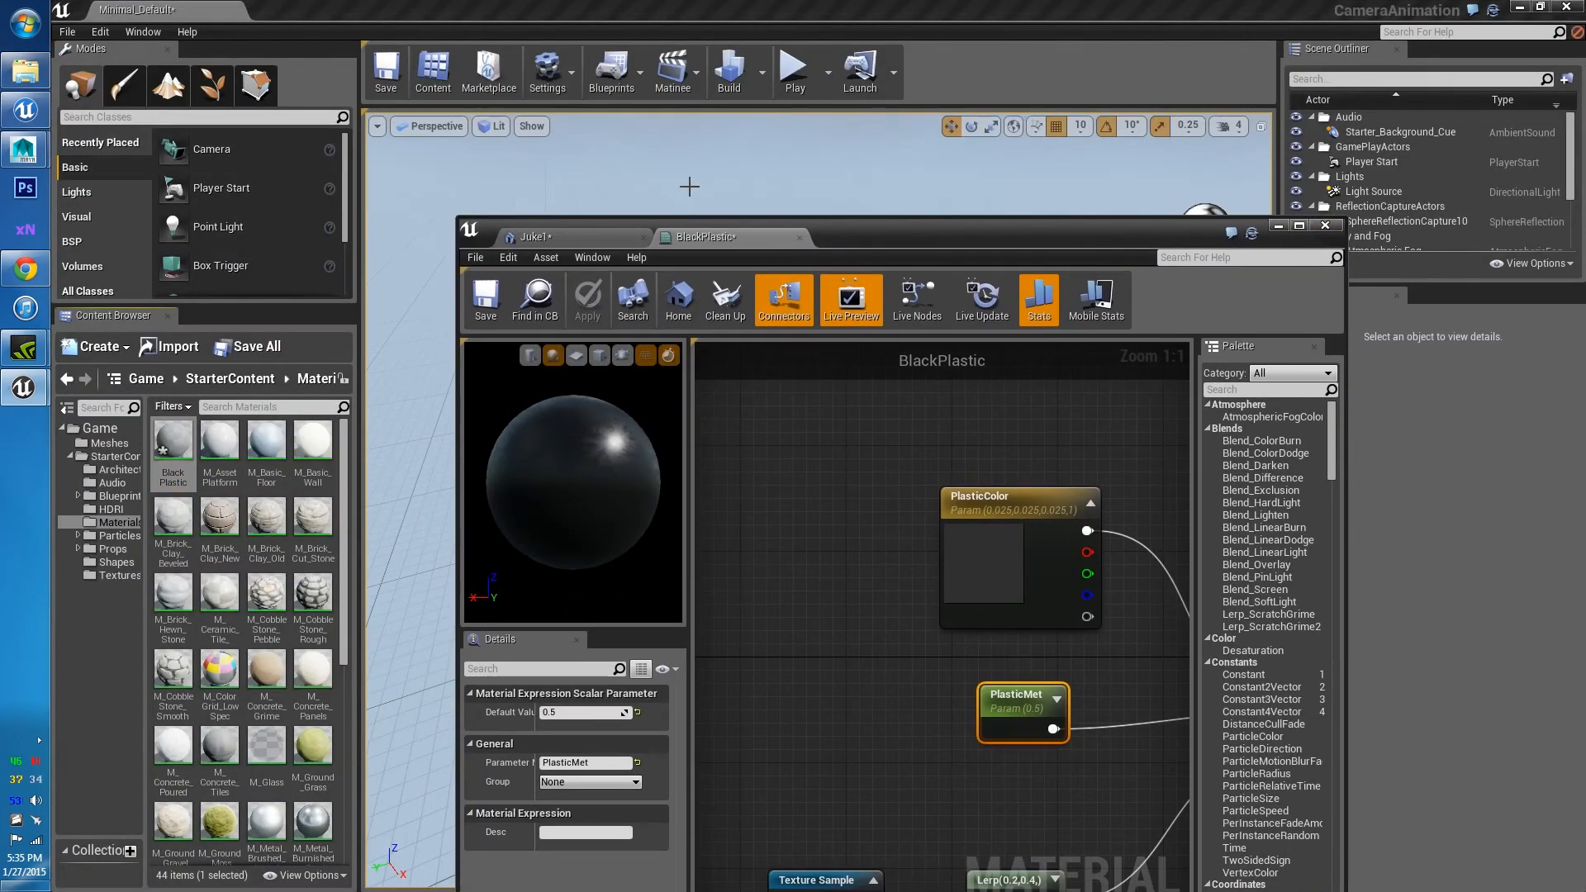
click(634, 238)
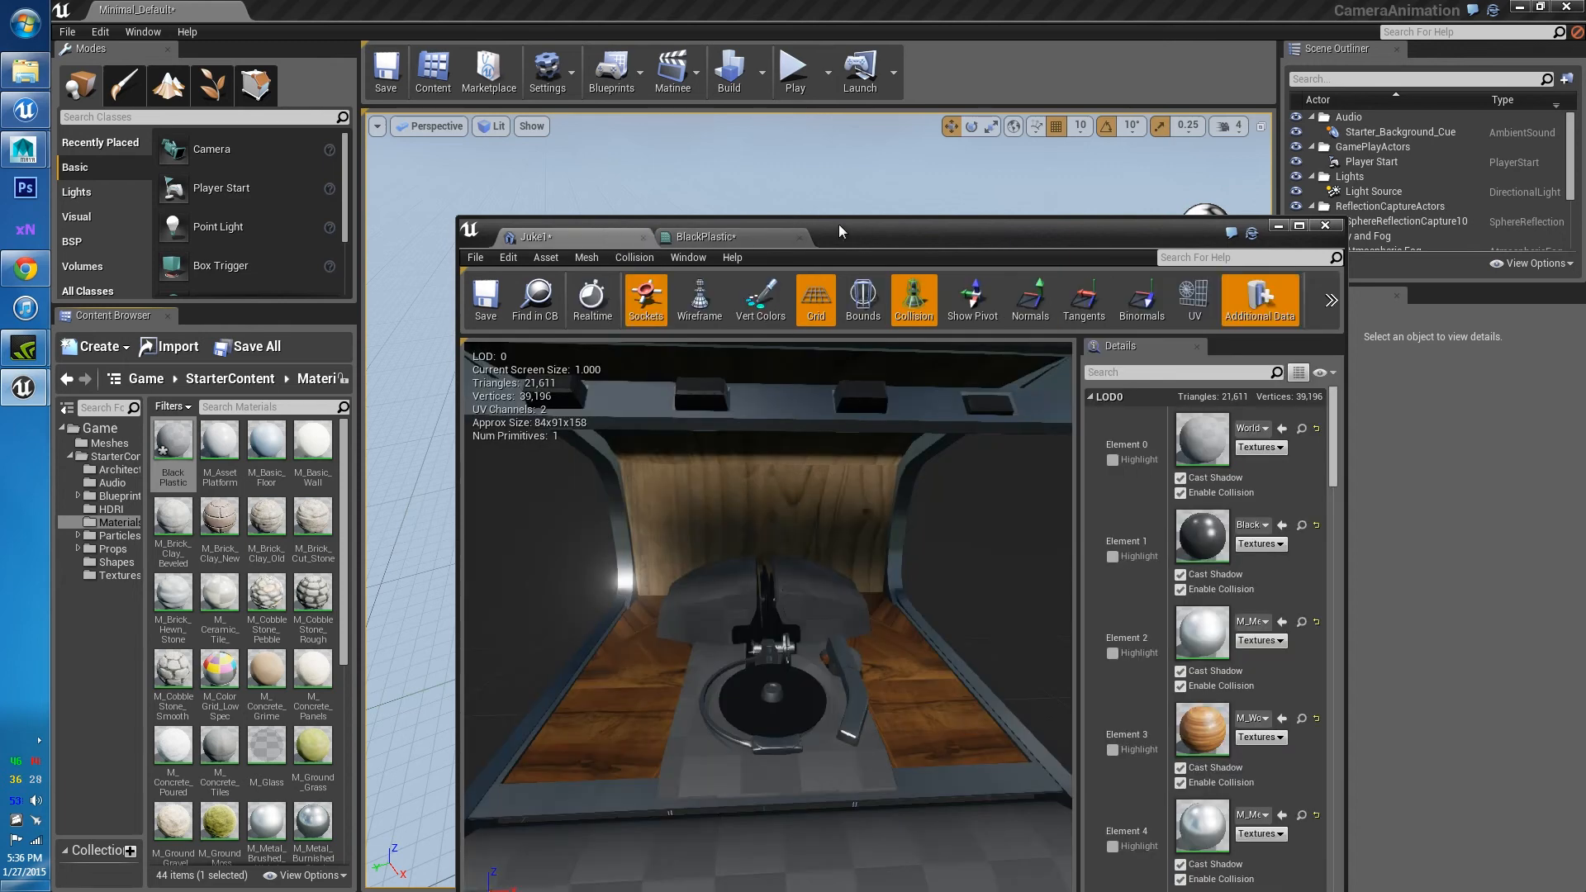
drag(840, 225, 1056, 79)
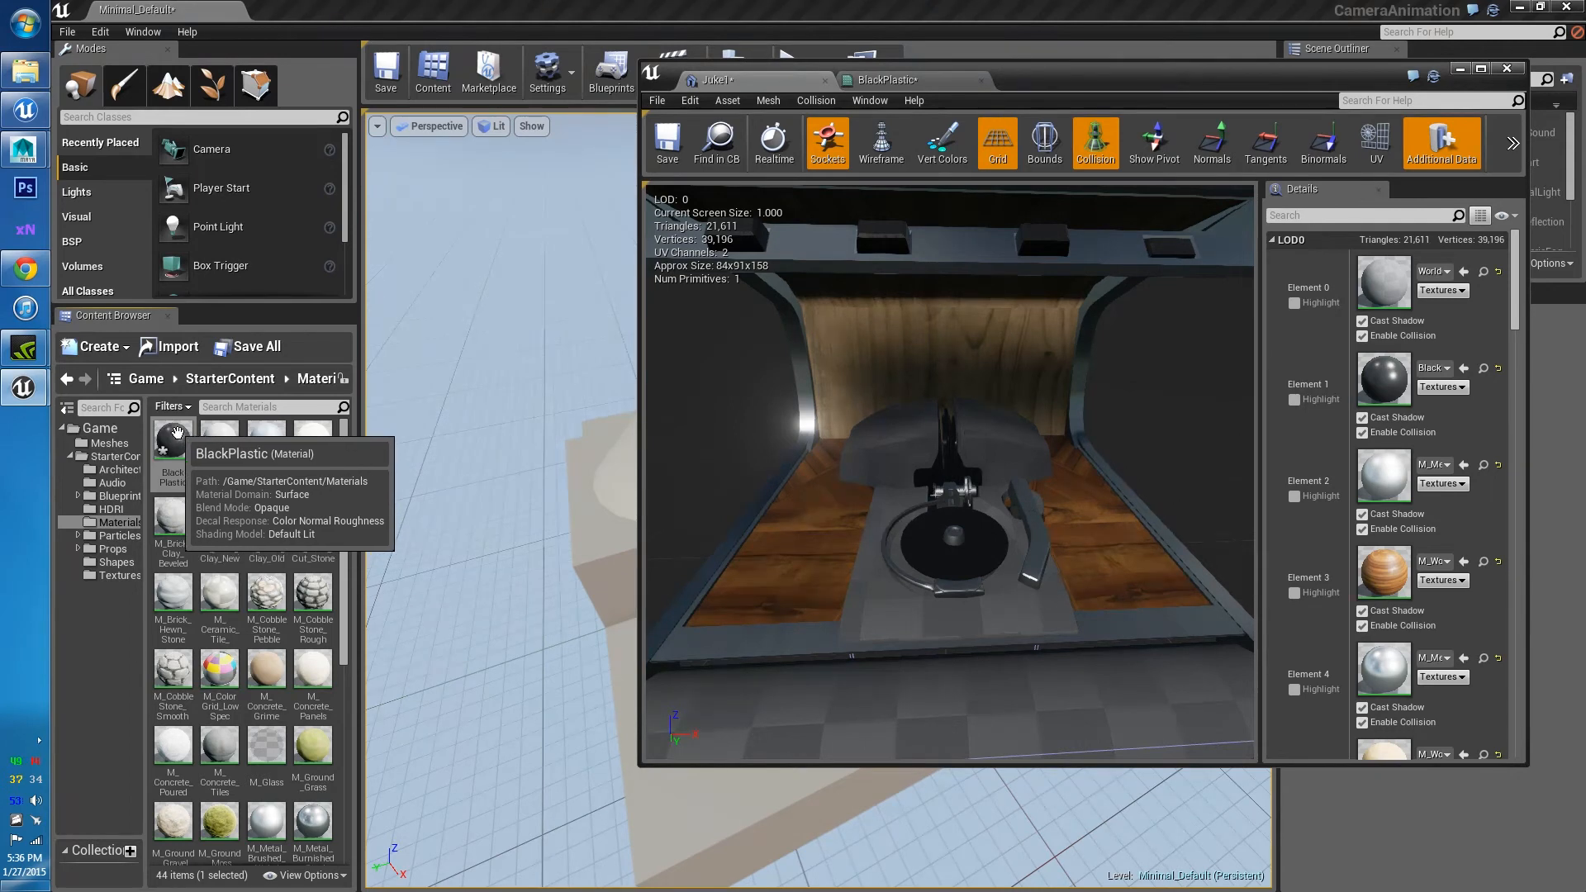
Create a material instance from BlackPlastic and open it in a maximized editor with the whole preview sphere in view
right_click(186, 444)
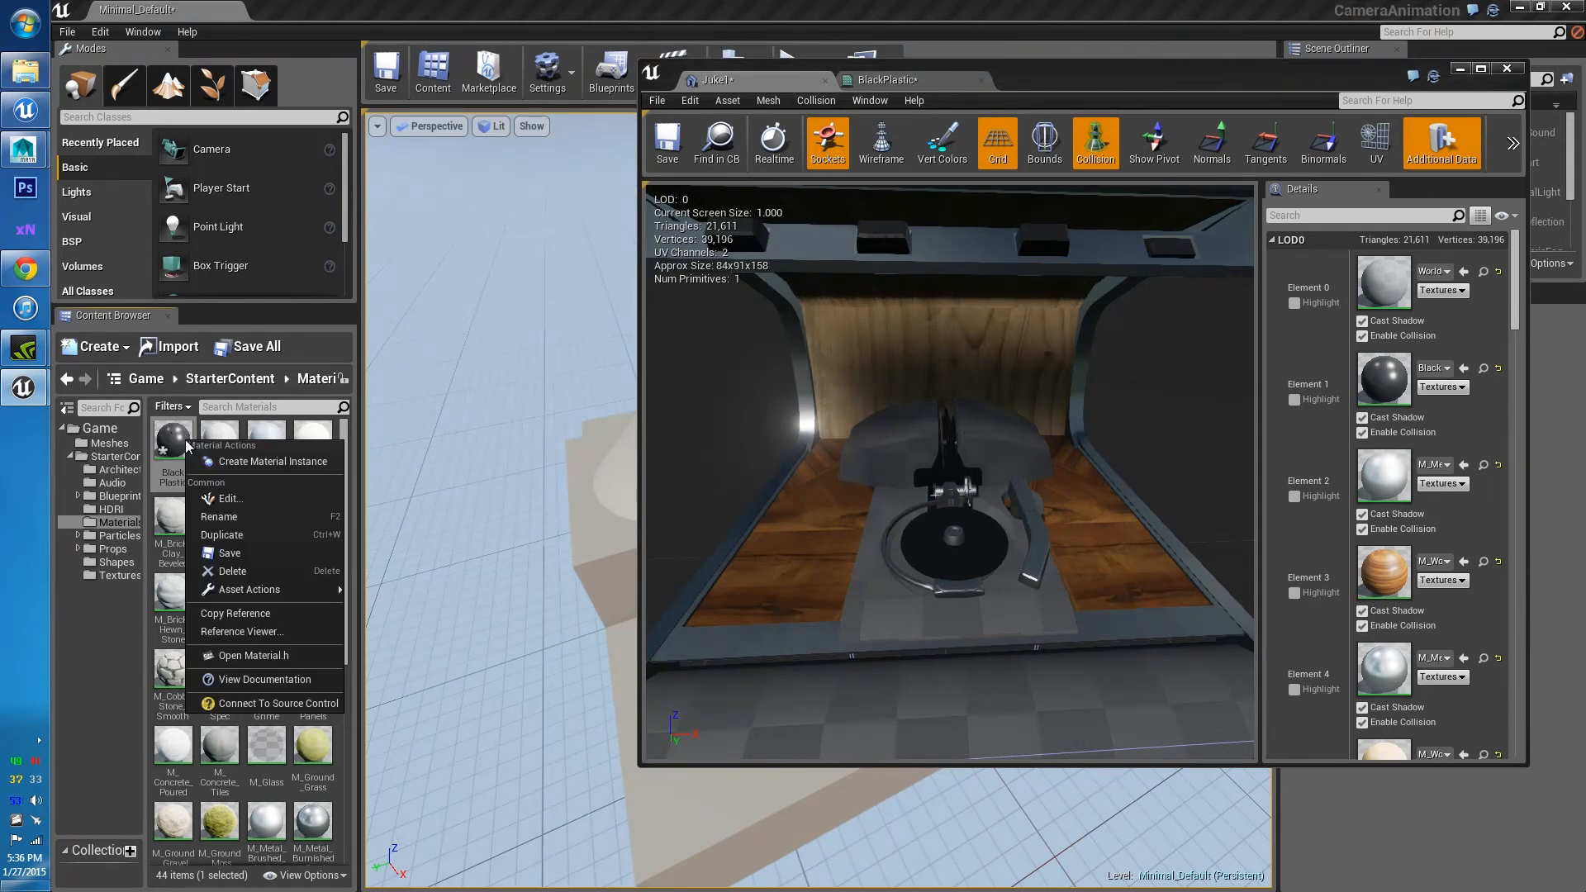
click(250, 464)
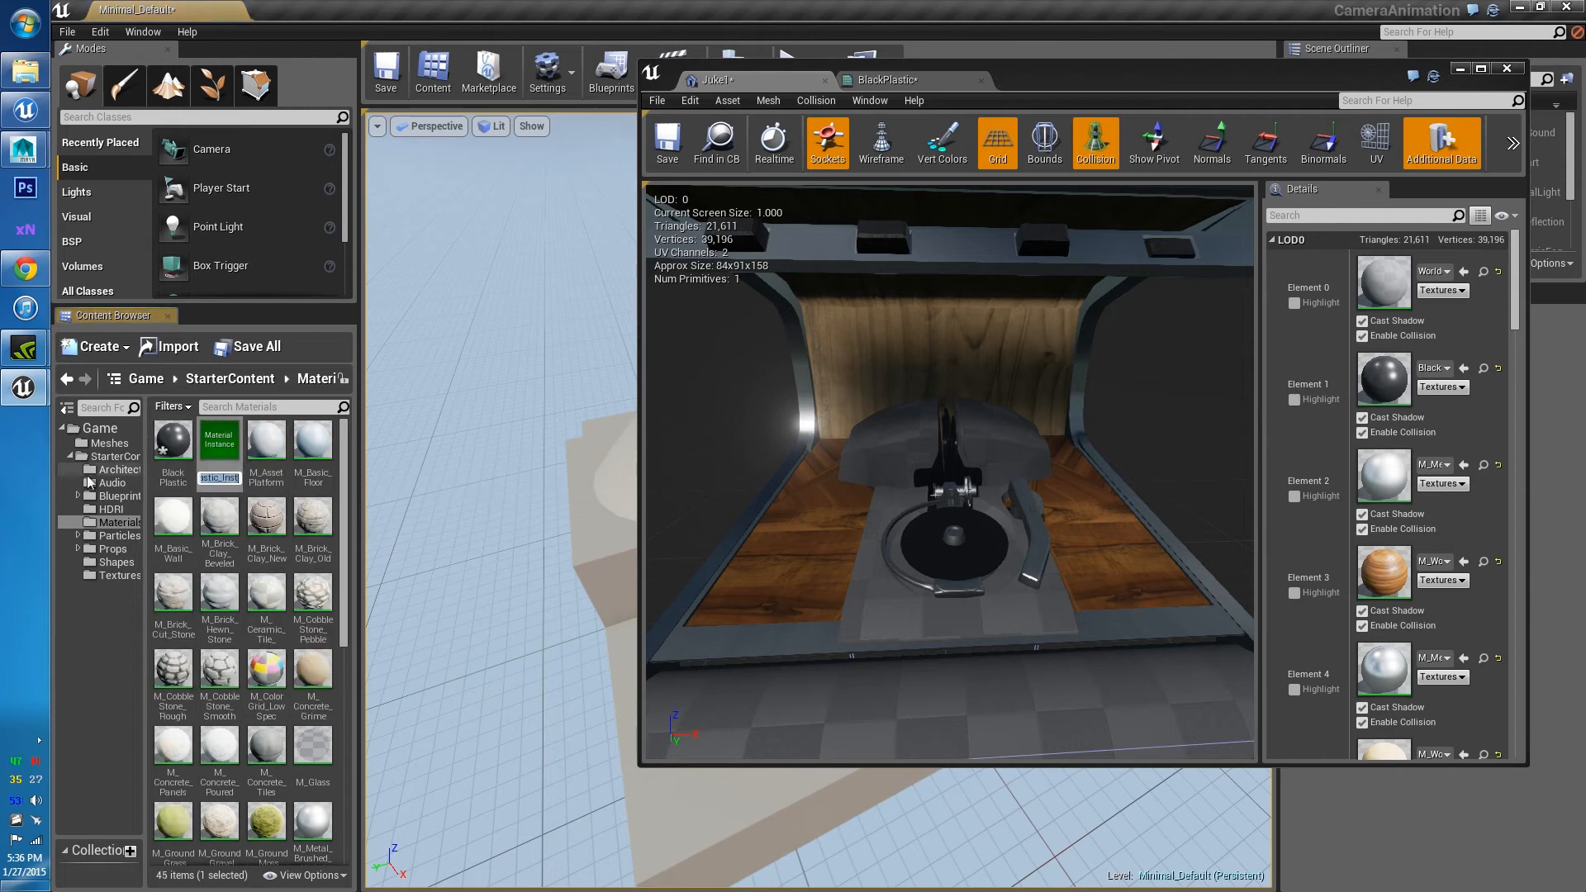
click(221, 449)
double_click(224, 448)
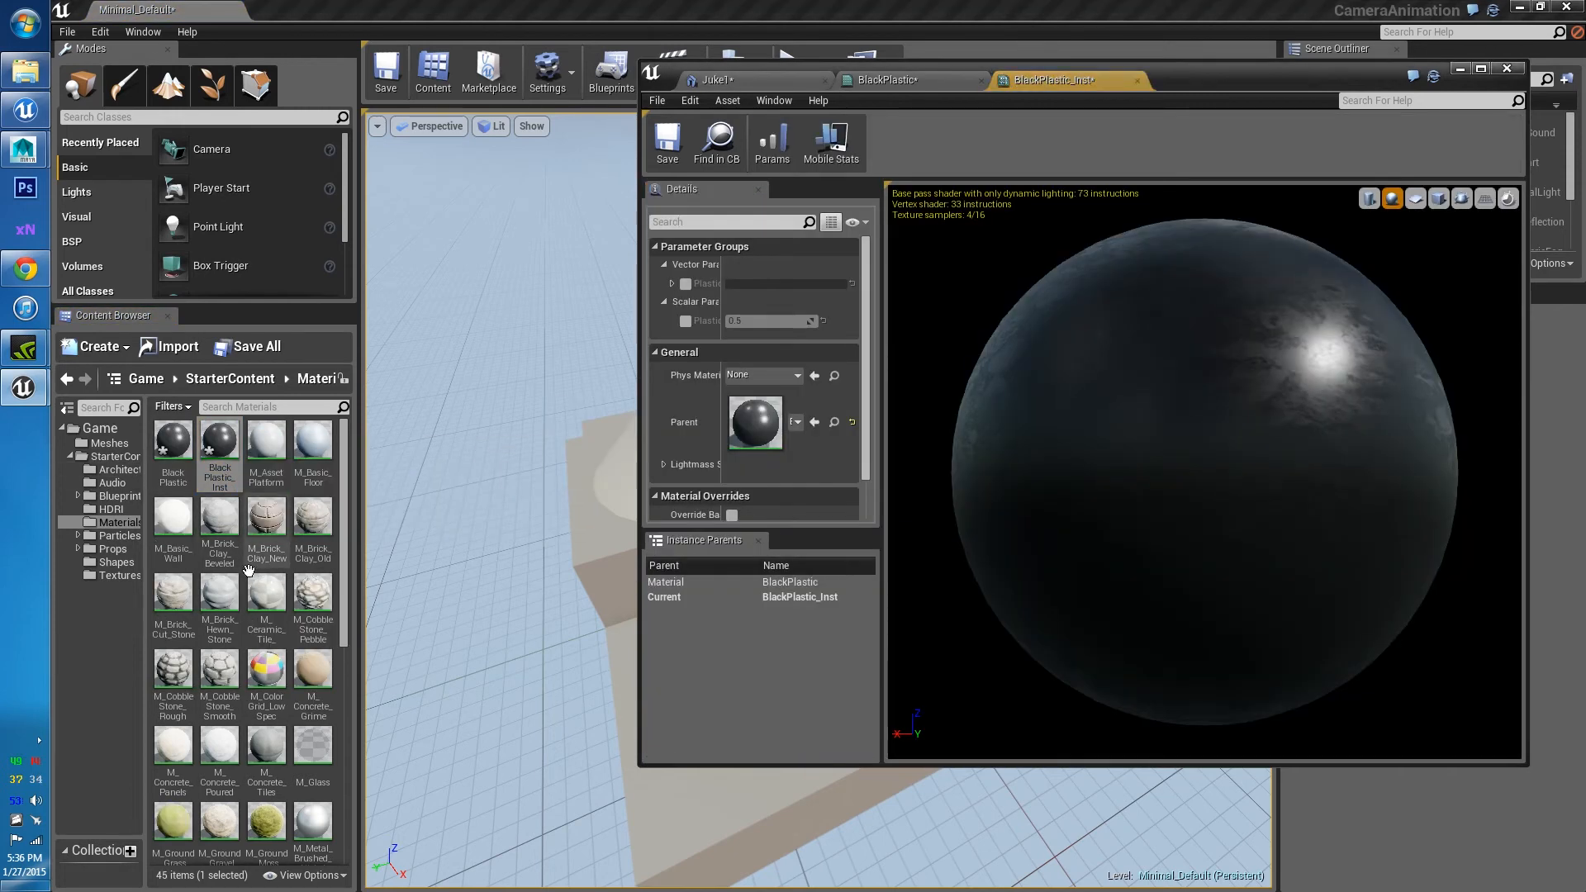
drag(1260, 81, 1098, 95)
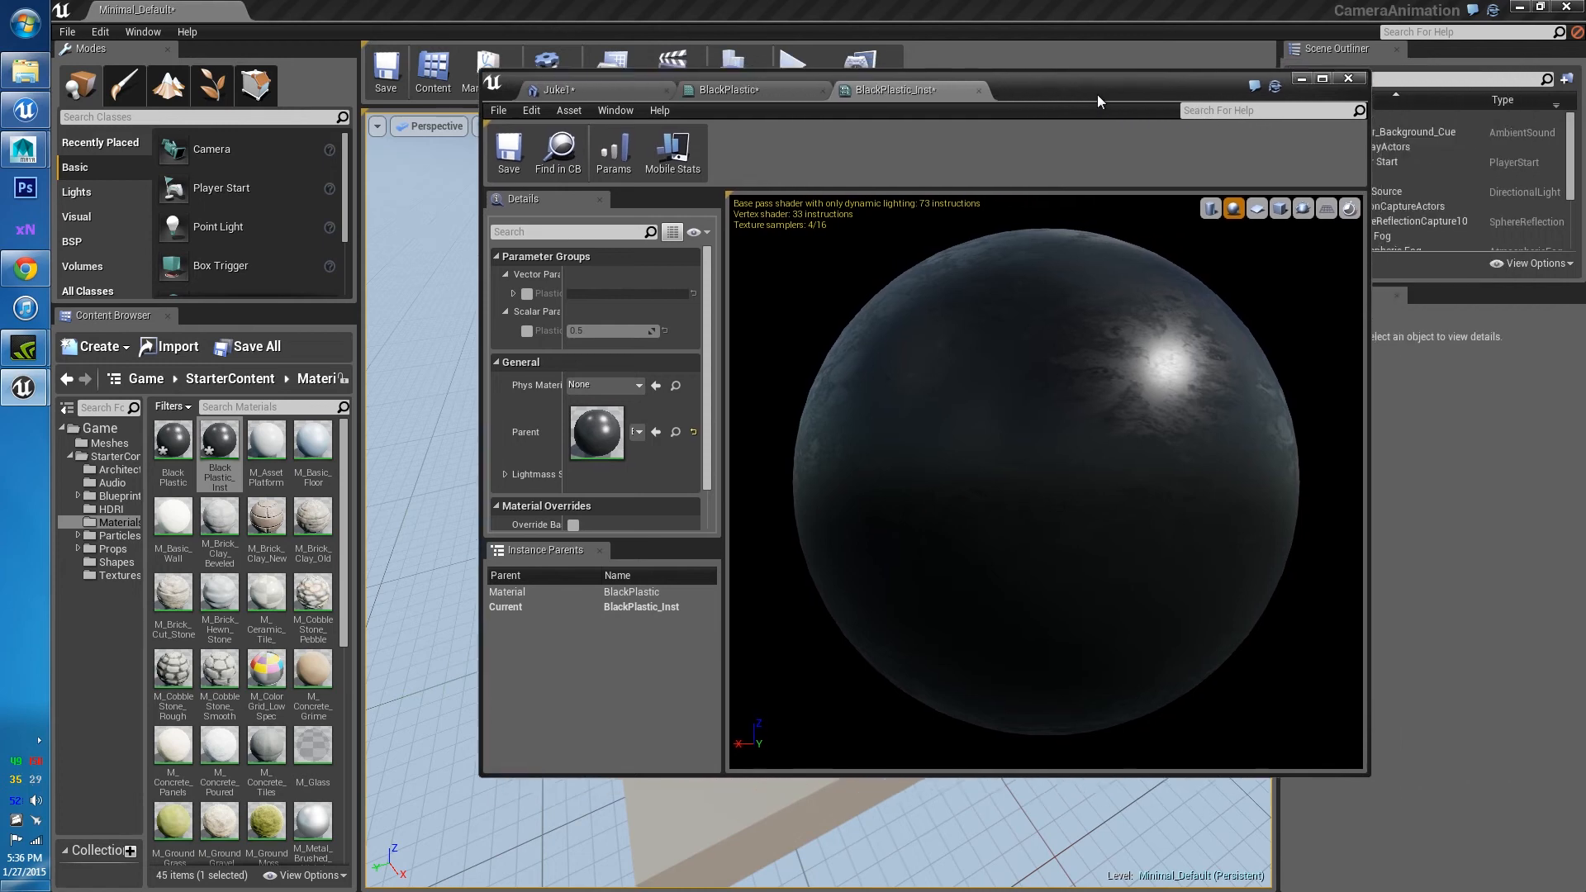
double_click(1097, 94)
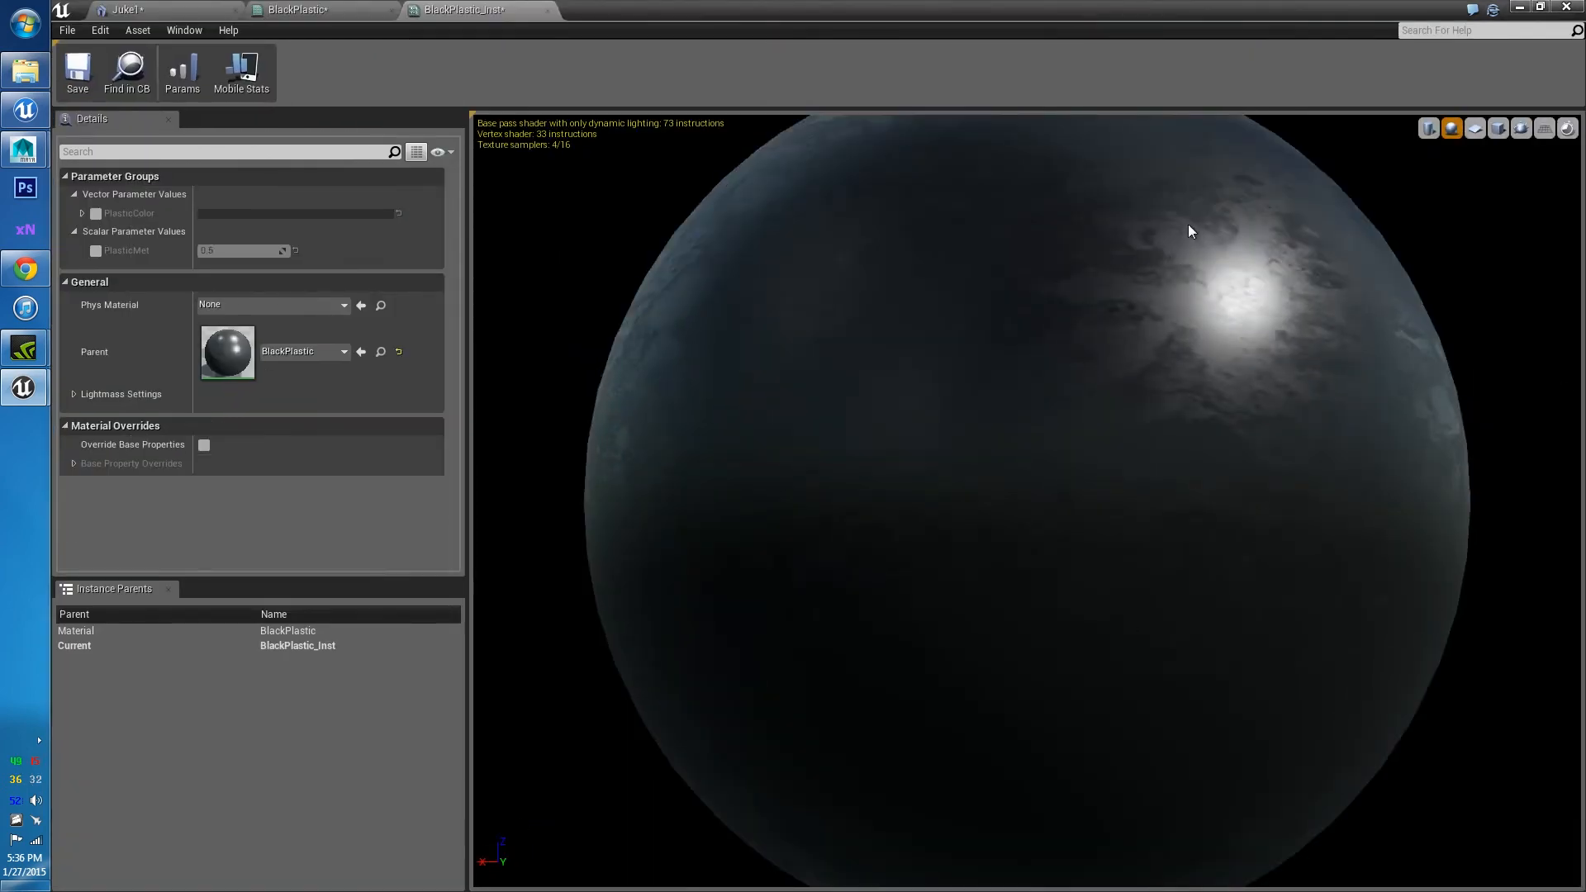
scroll(1148, 475, down, 5)
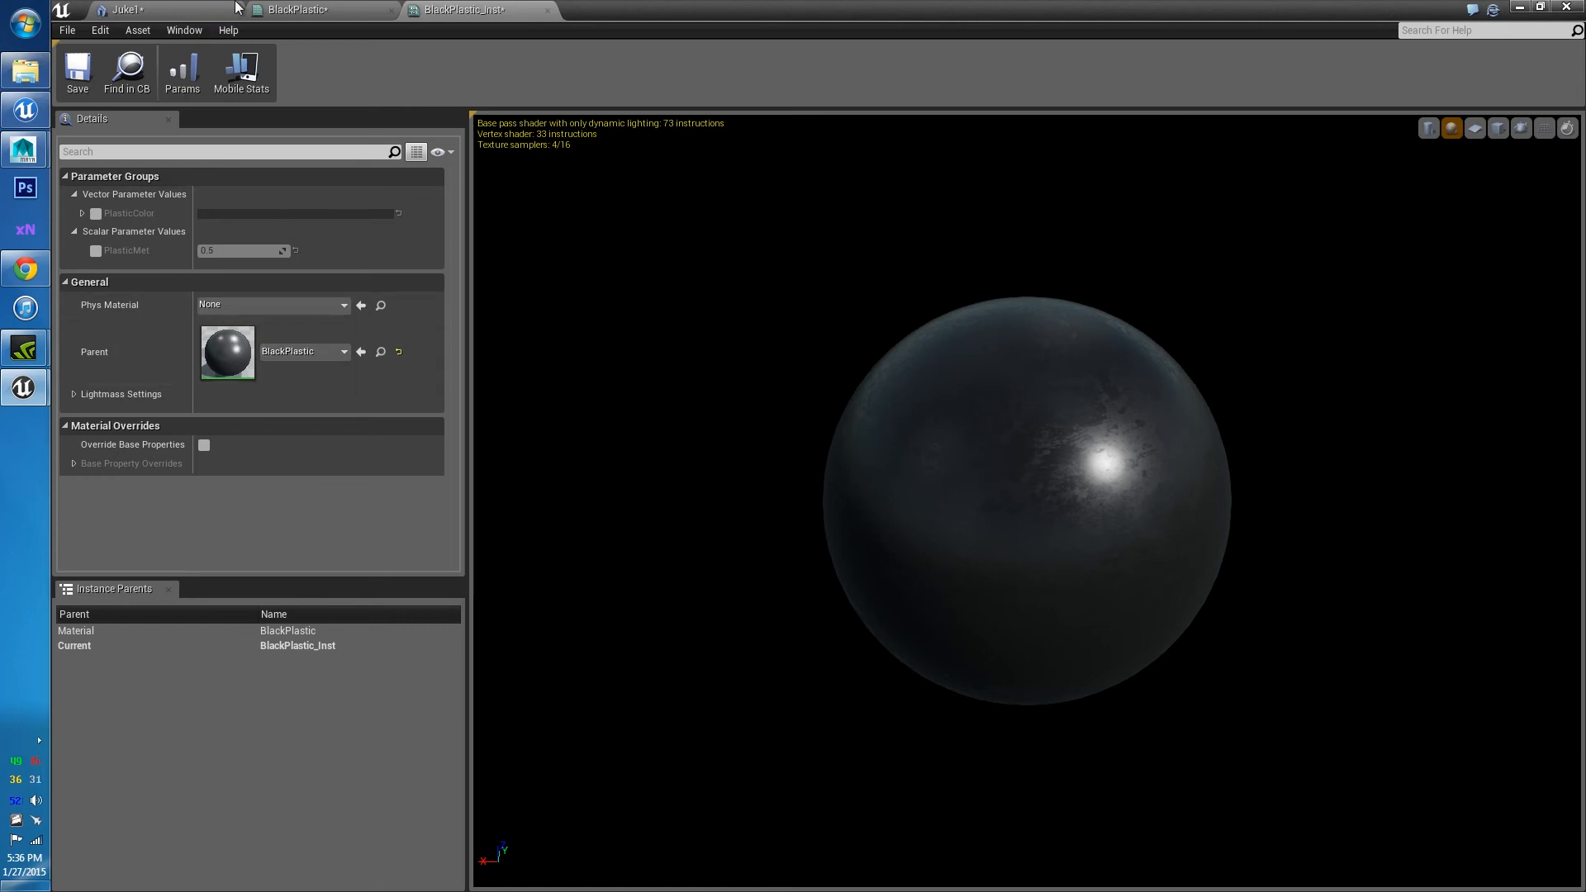
Compare the PlasticColor and PlasticMet nodes in the BlackPlastic graph with the parameters exposed in BlackPlastic_Inst
click(307, 9)
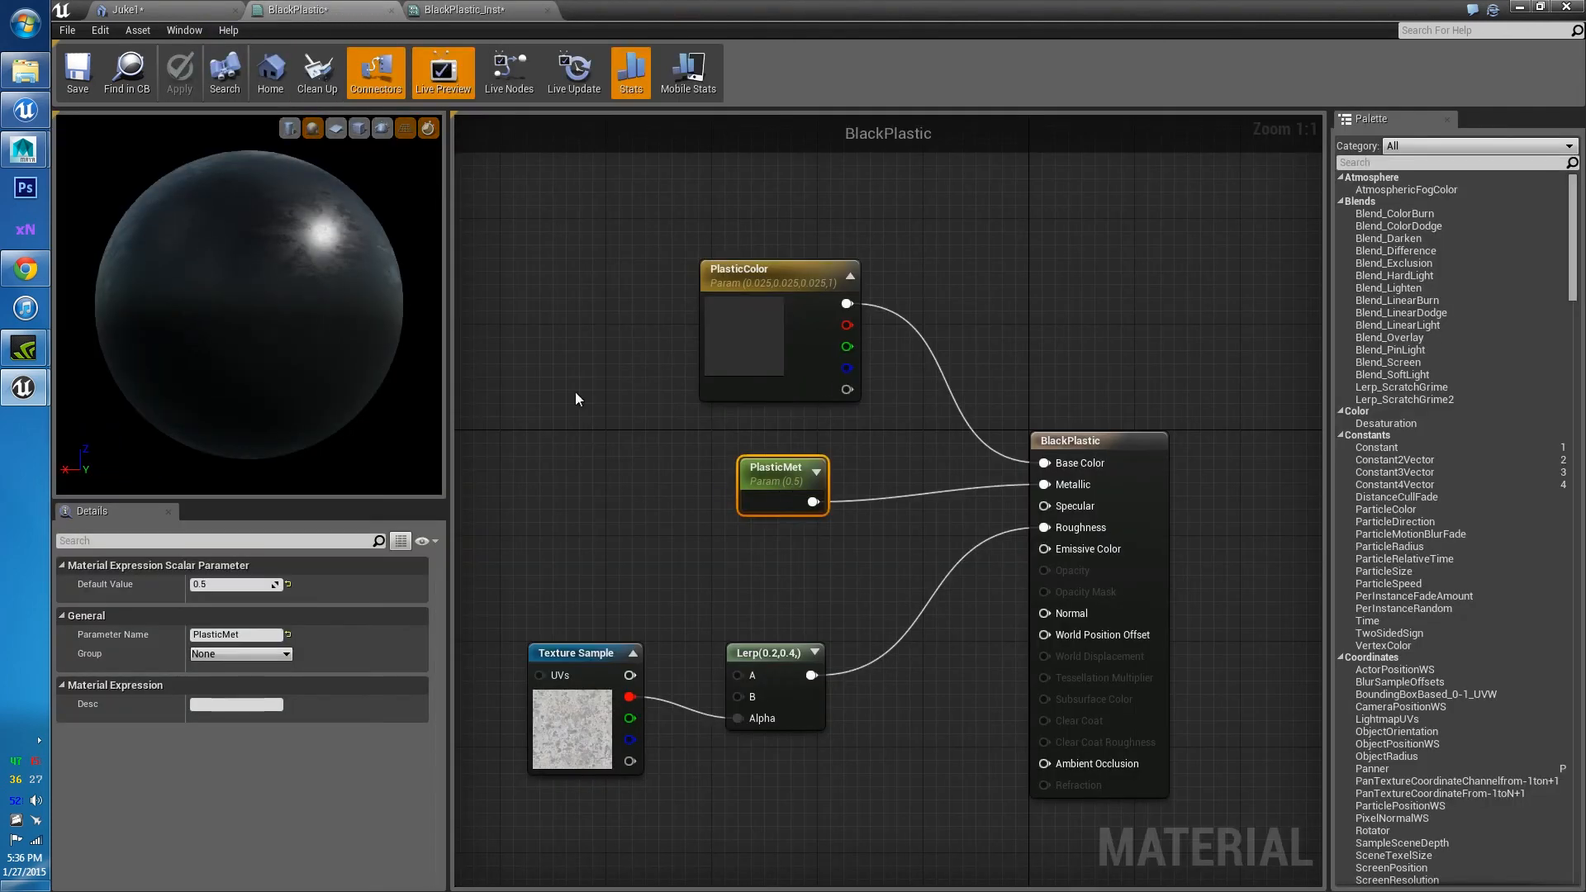
click(530, 9)
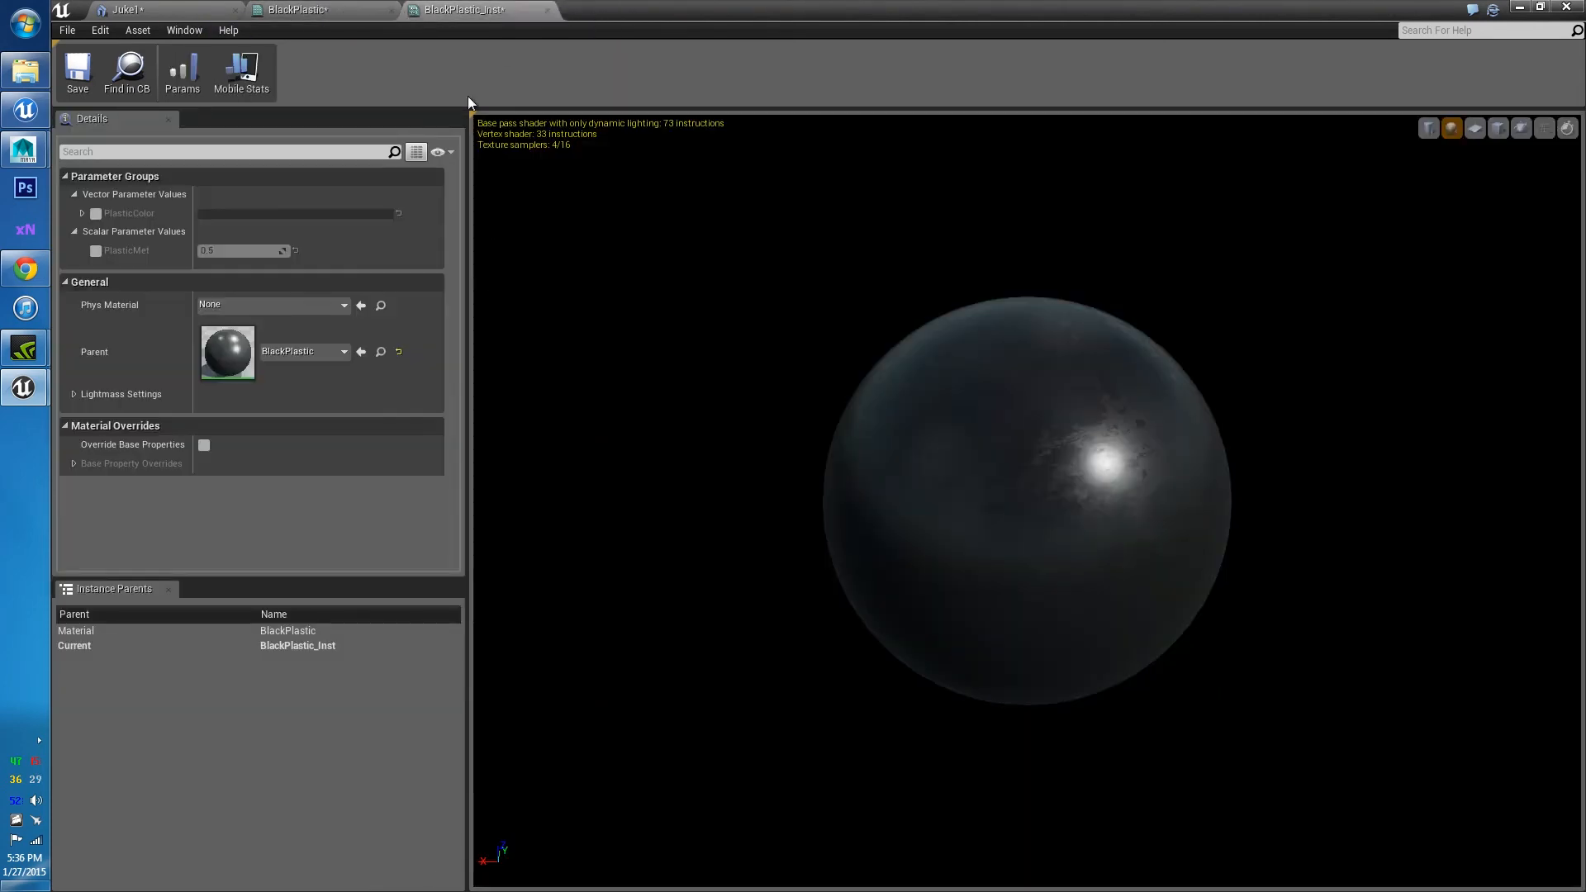
click(364, 10)
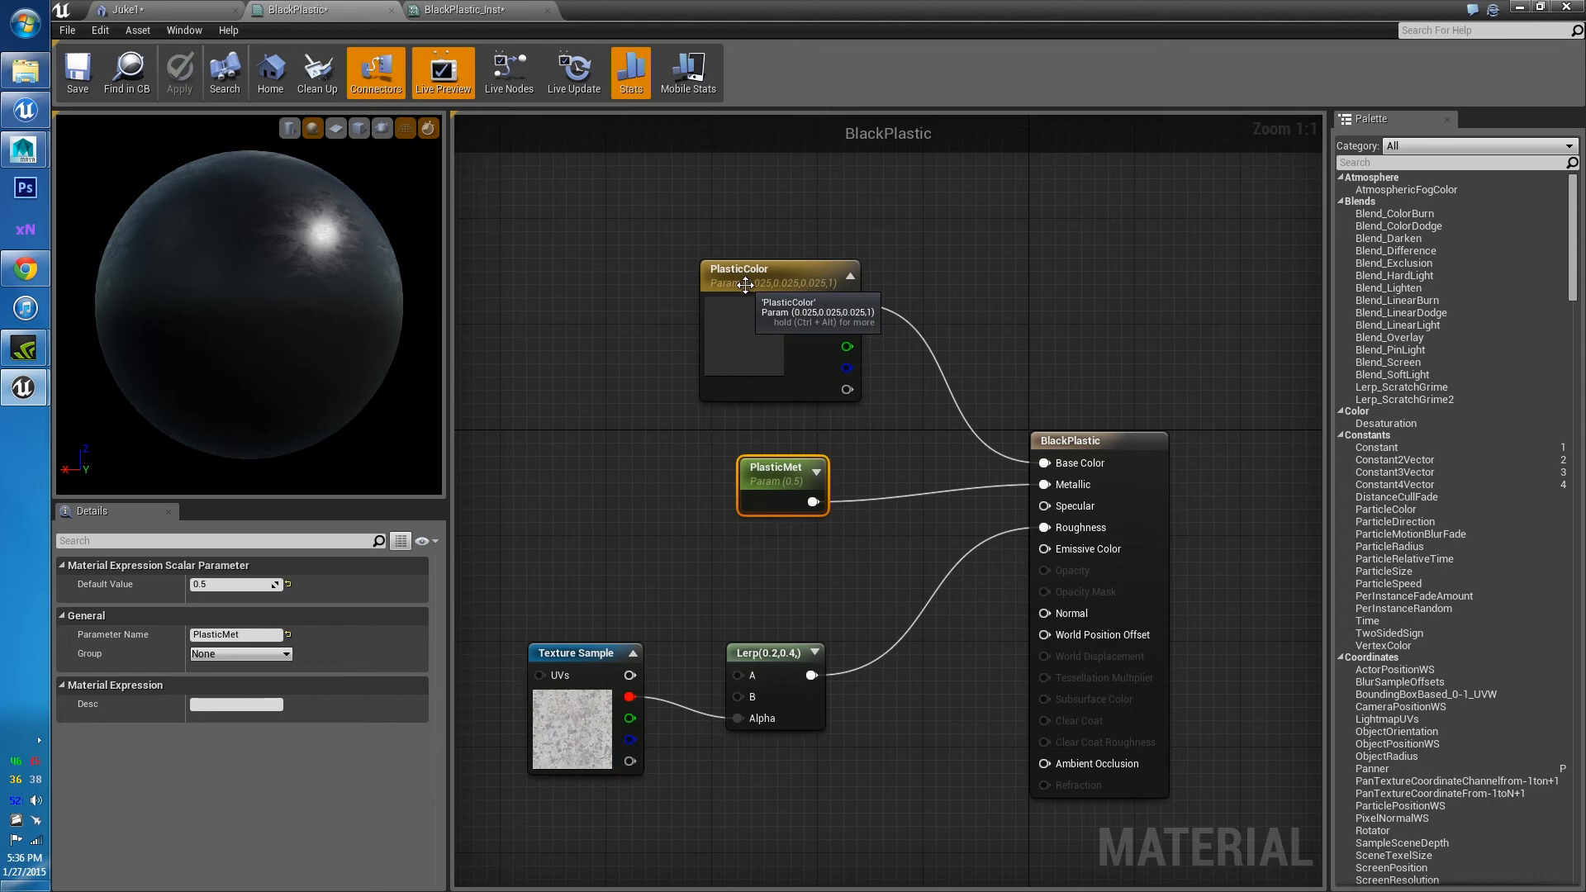
click(481, 8)
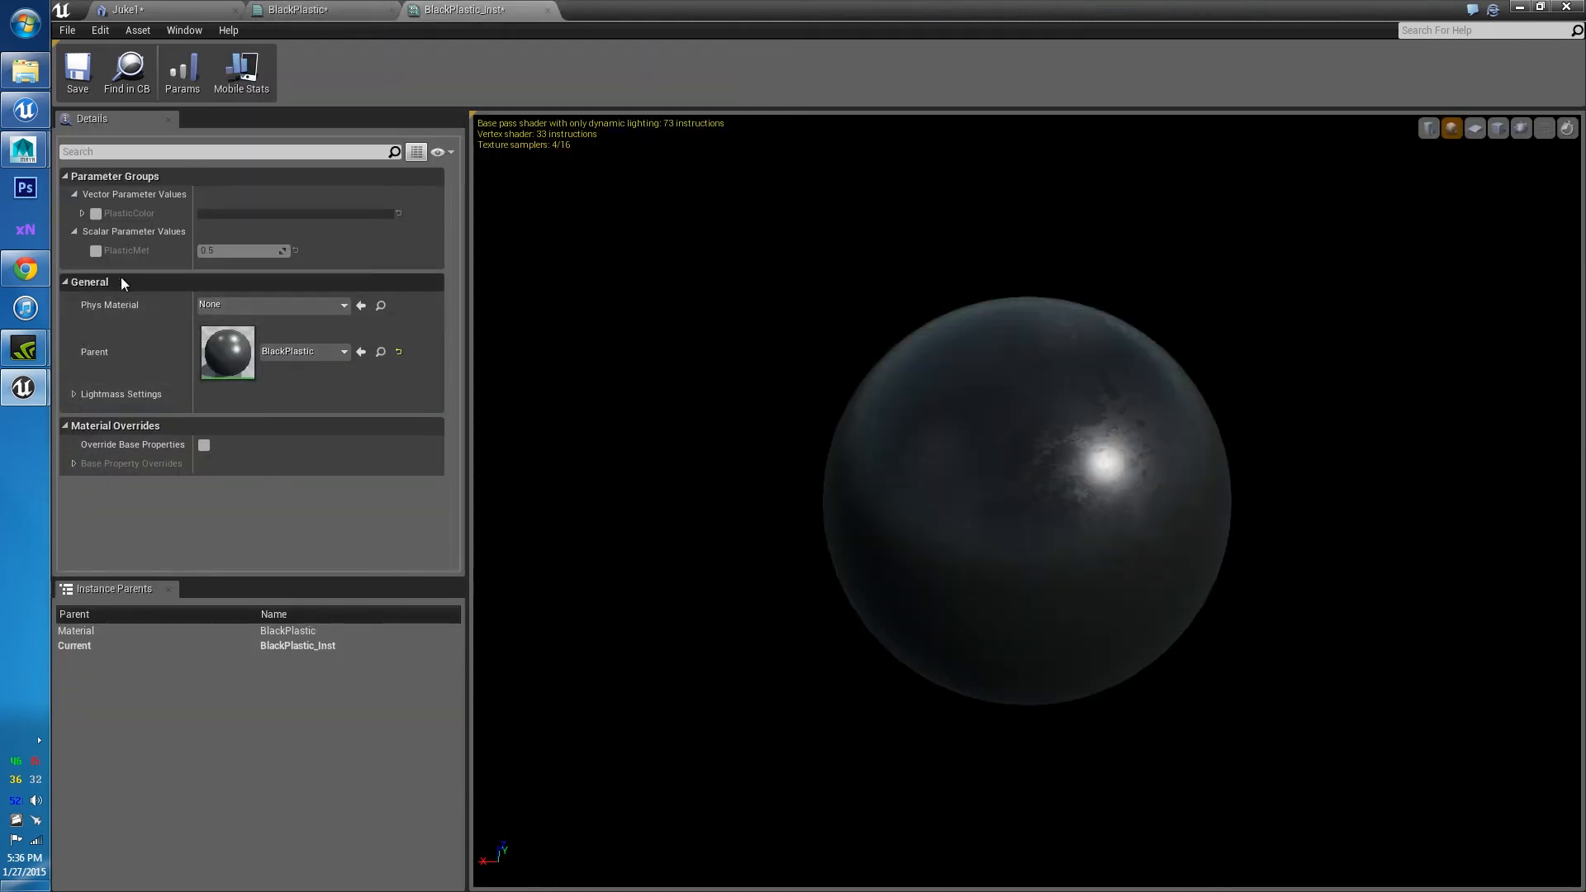
Override PlasticColor in BlackPlastic_Inst with a light turquoise blue
click(95, 214)
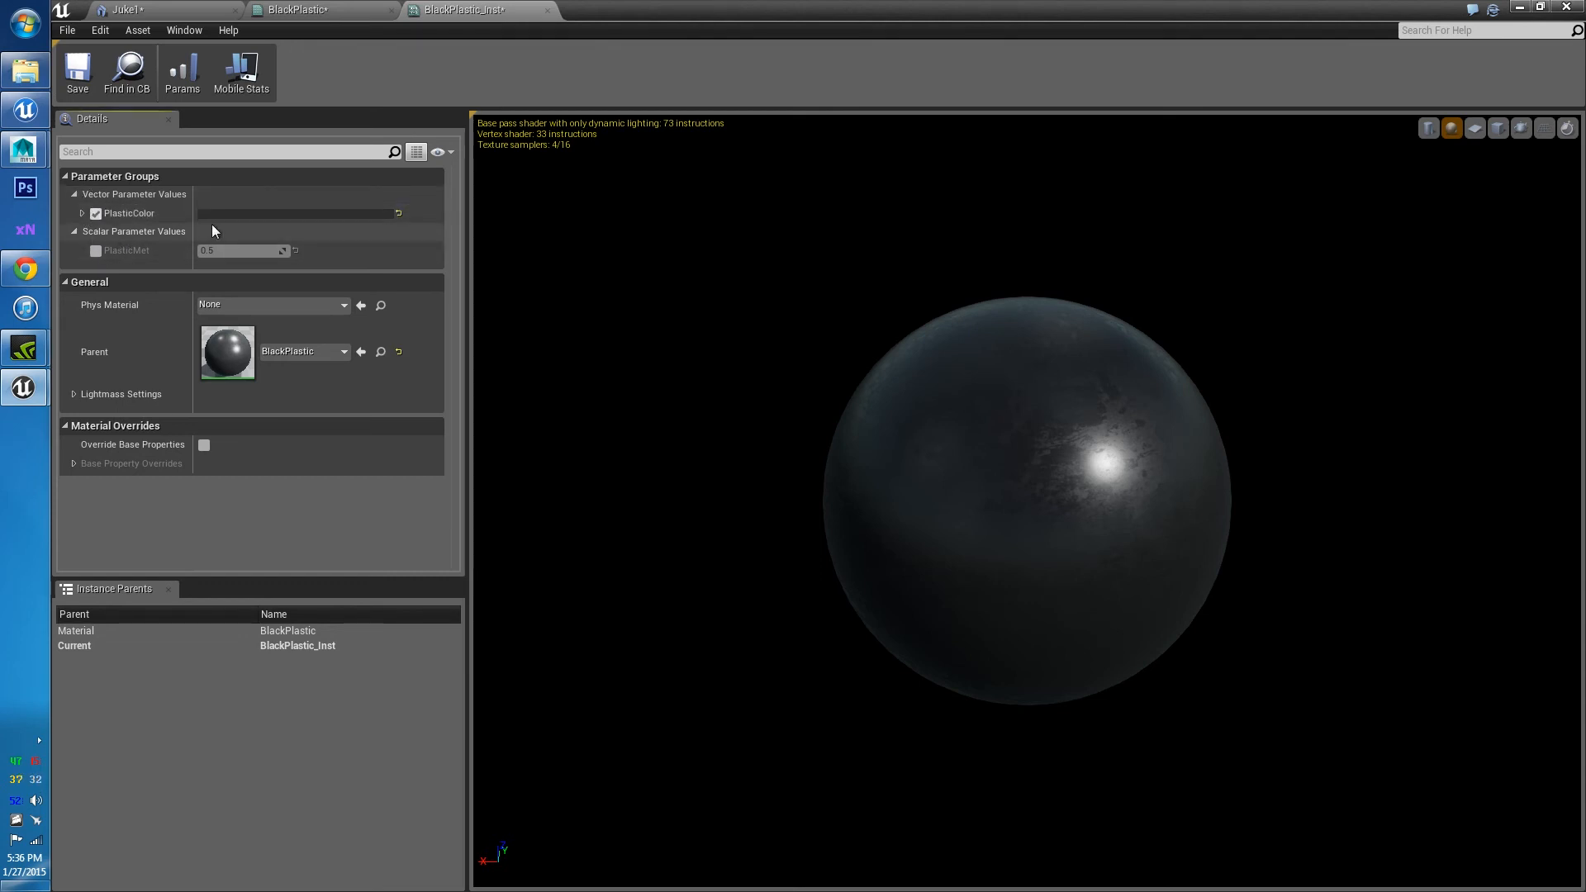
click(260, 215)
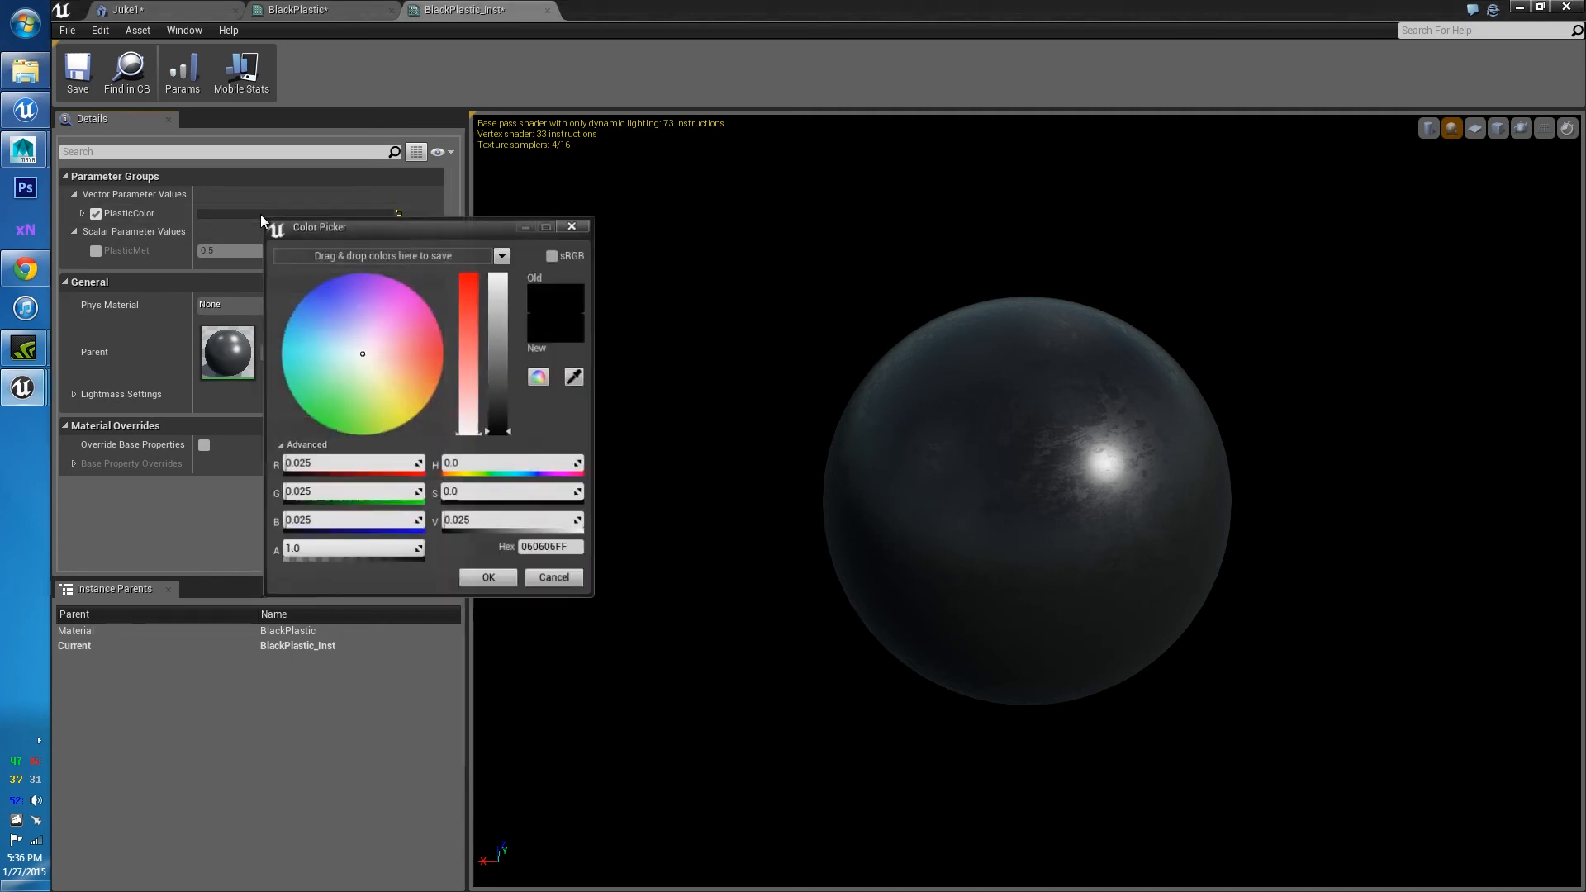
click(348, 361)
drag(332, 362, 277, 365)
drag(488, 381, 496, 345)
drag(702, 446, 703, 380)
mouse_move(392, 366)
mouse_down()
mouse_move(403, 303)
mouse_move(513, 324)
mouse_move(450, 408)
mouse_move(384, 393)
mouse_move(445, 311)
mouse_up()
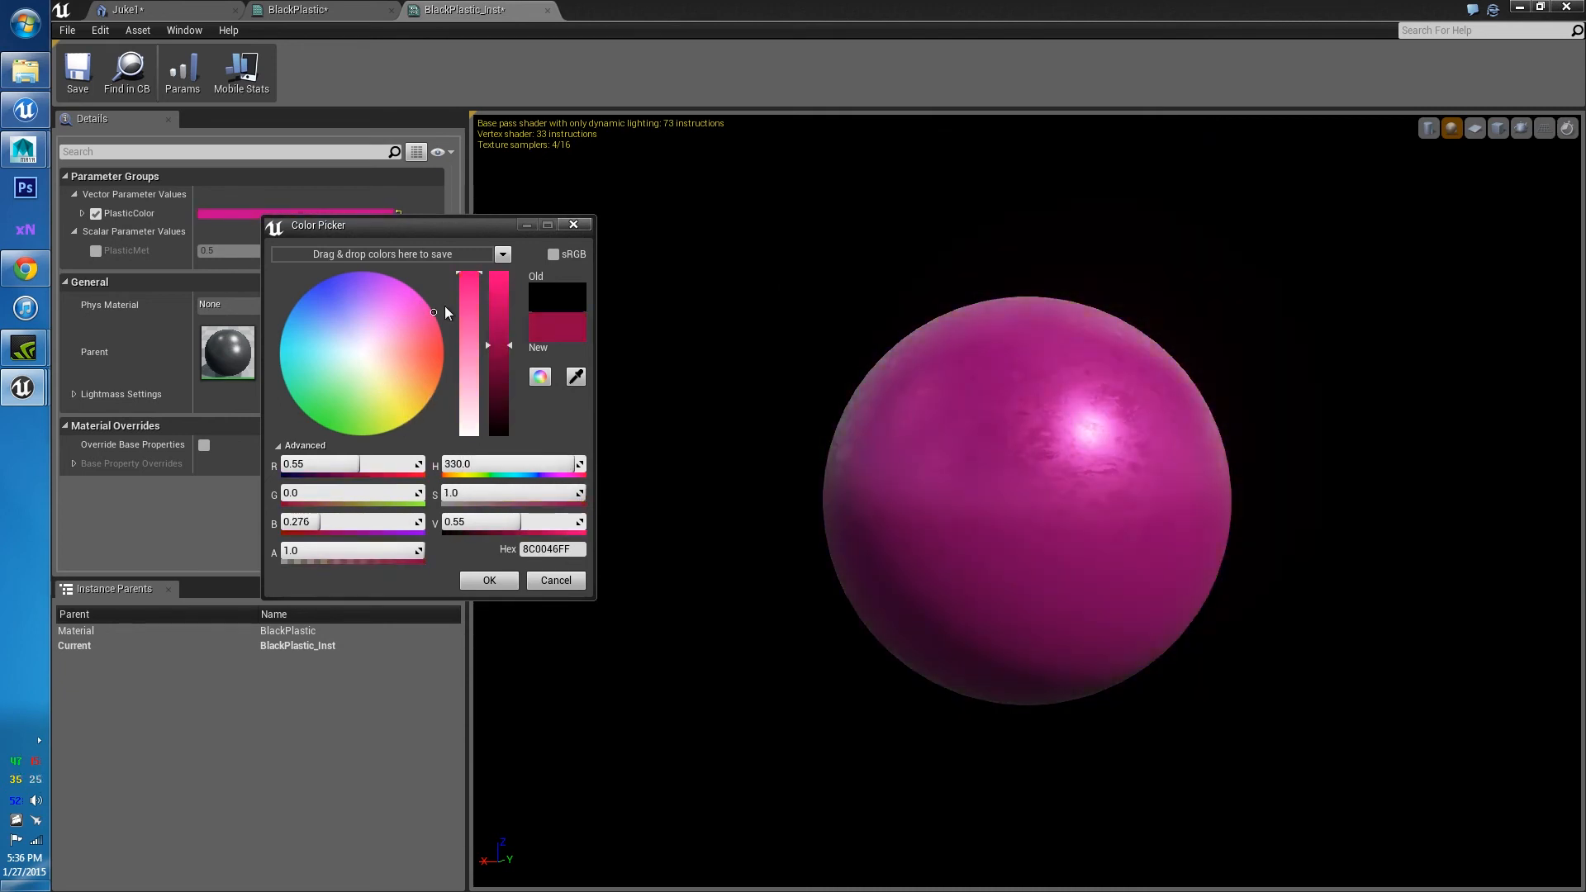
mouse_move(446, 308)
mouse_down()
mouse_move(321, 354)
mouse_move(293, 345)
mouse_up()
click(488, 581)
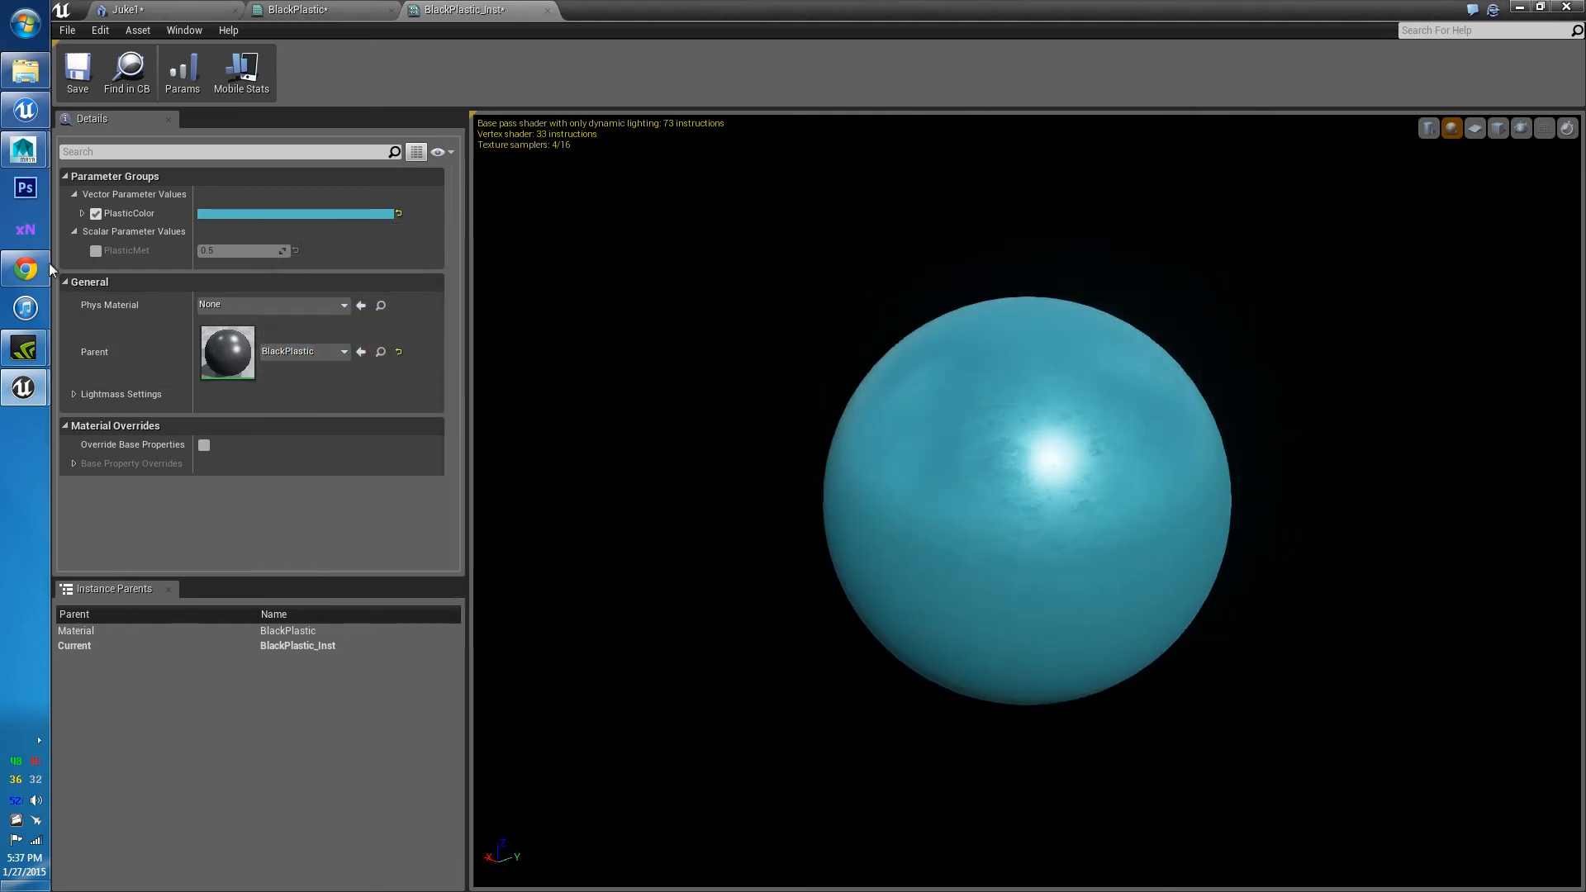
Override PlasticMet in BlackPlastic_Inst, lower it to about 0.16, and save the material instance
click(97, 251)
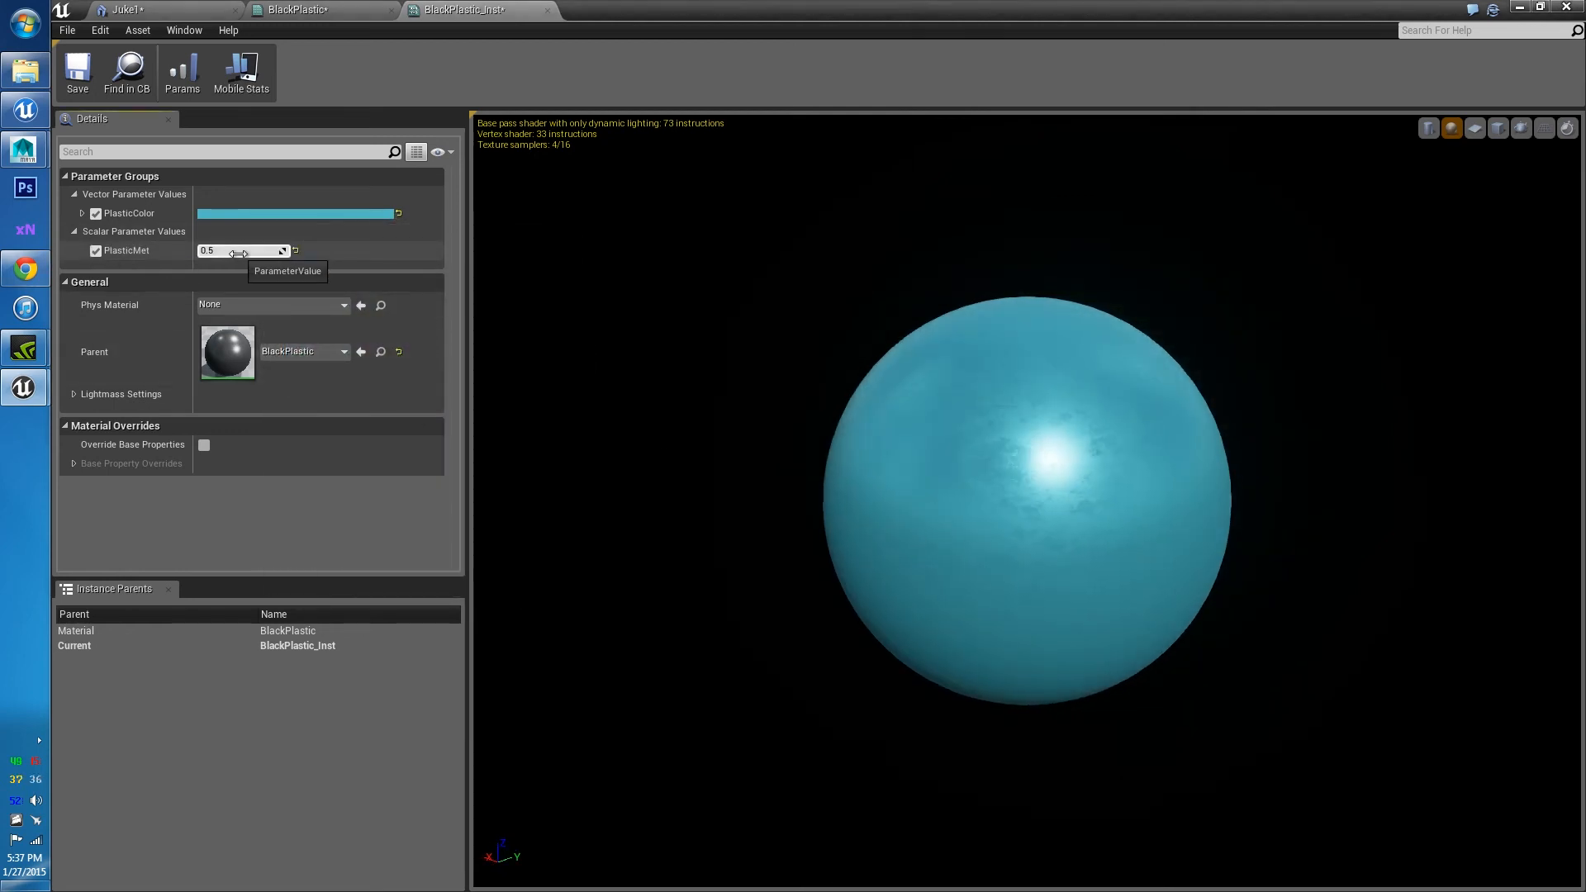
drag(238, 254, 210, 253)
drag(488, 398, 560, 377)
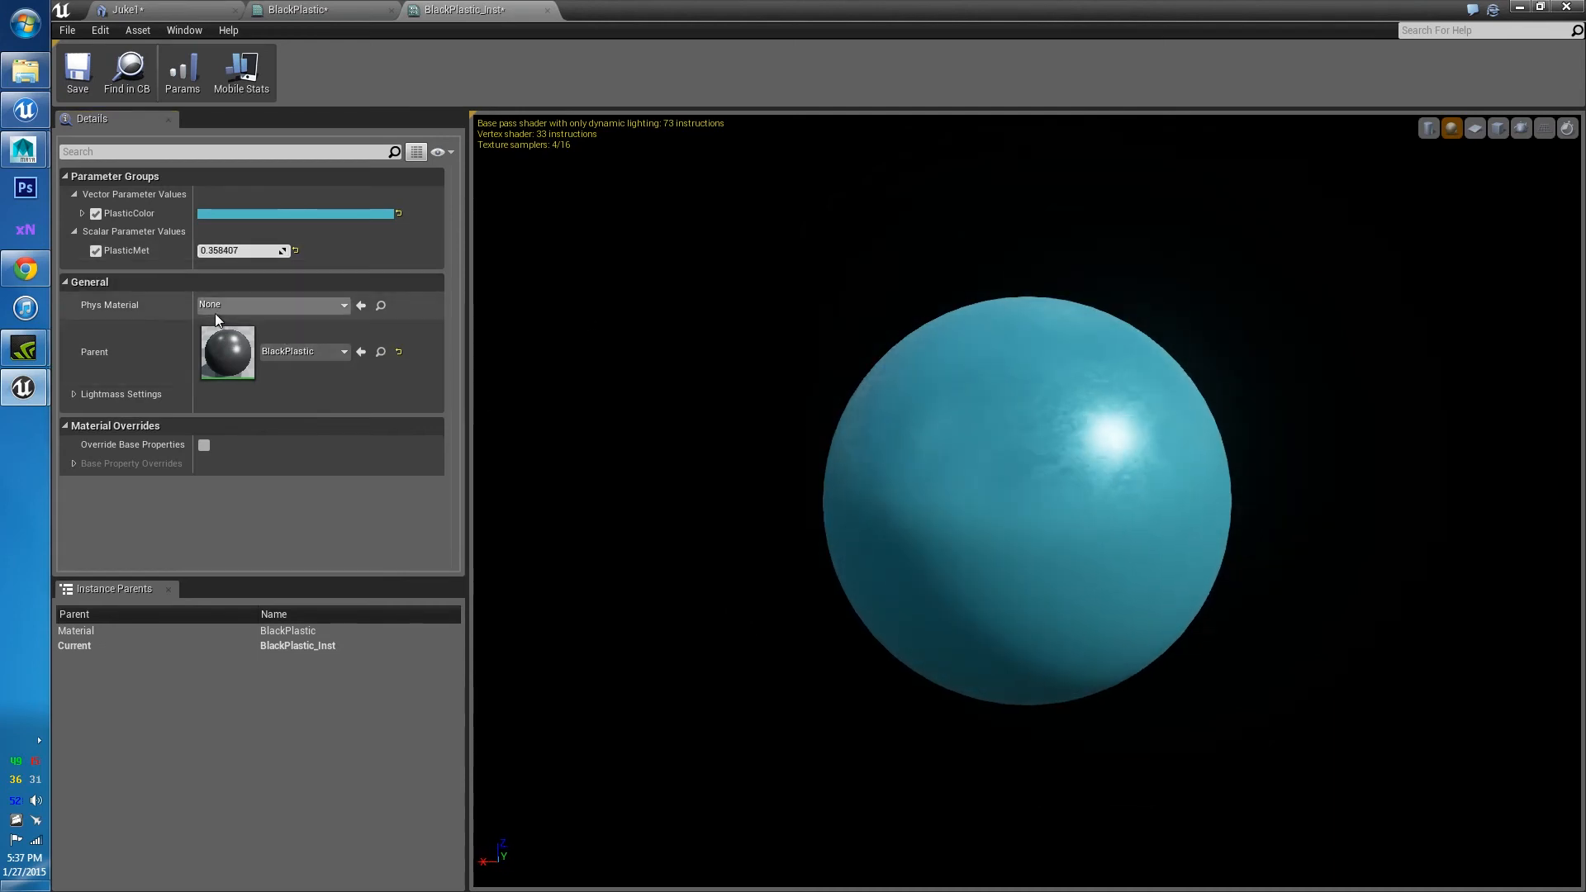
drag(265, 257, 227, 257)
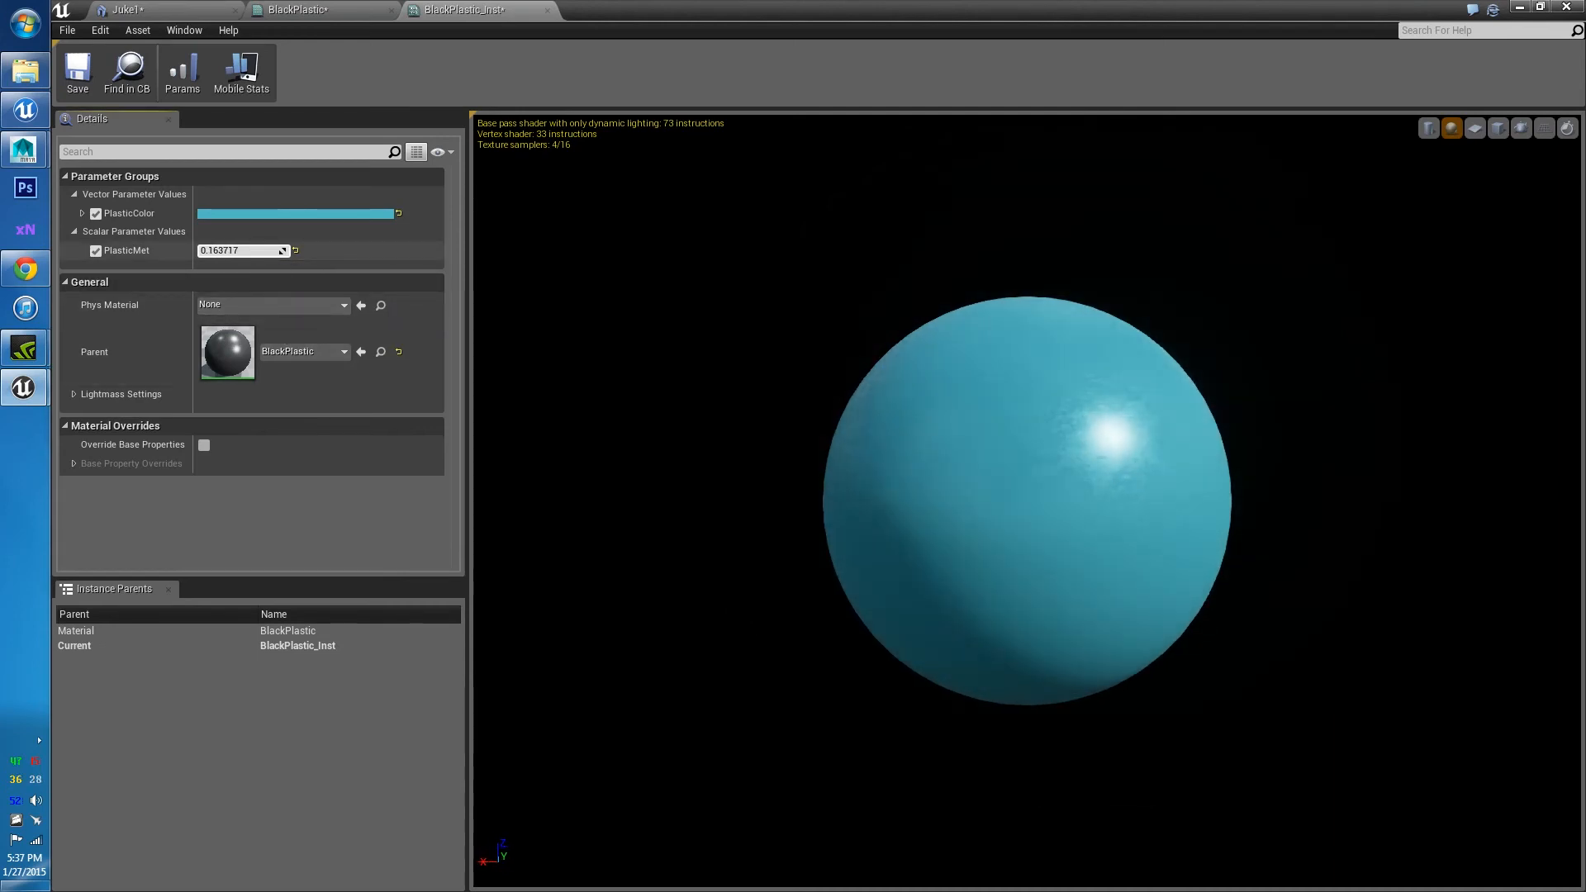
drag(627, 363, 666, 295)
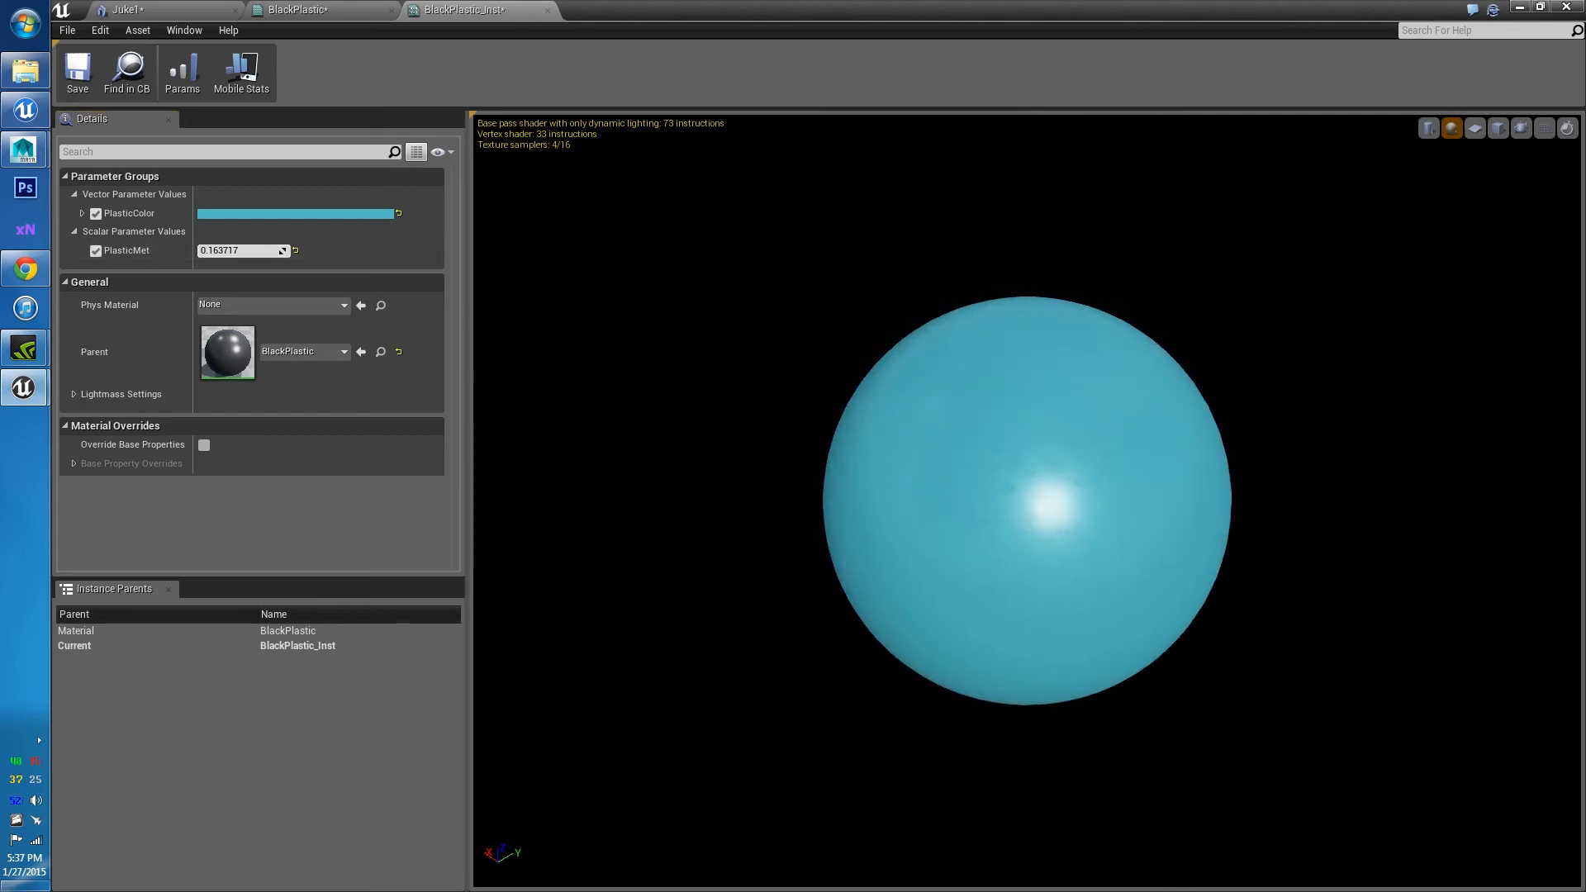
click(79, 83)
Bring up the Juke1 mesh in a smaller window beside the material assets and assign BlackPlastic_Inst to Element 0
double_click(901, 7)
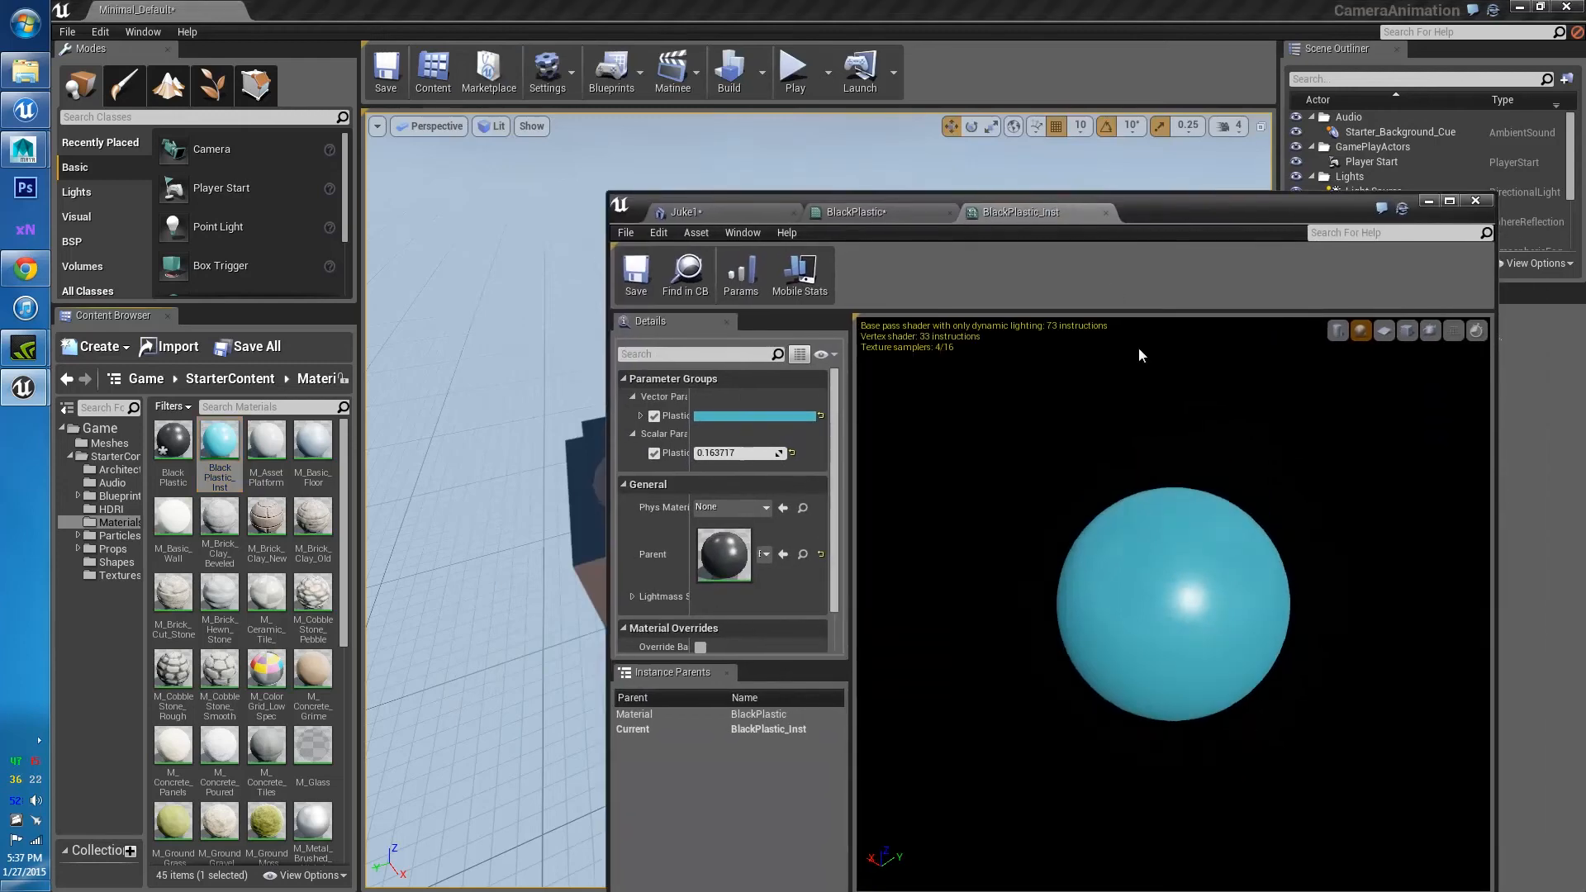
click(771, 213)
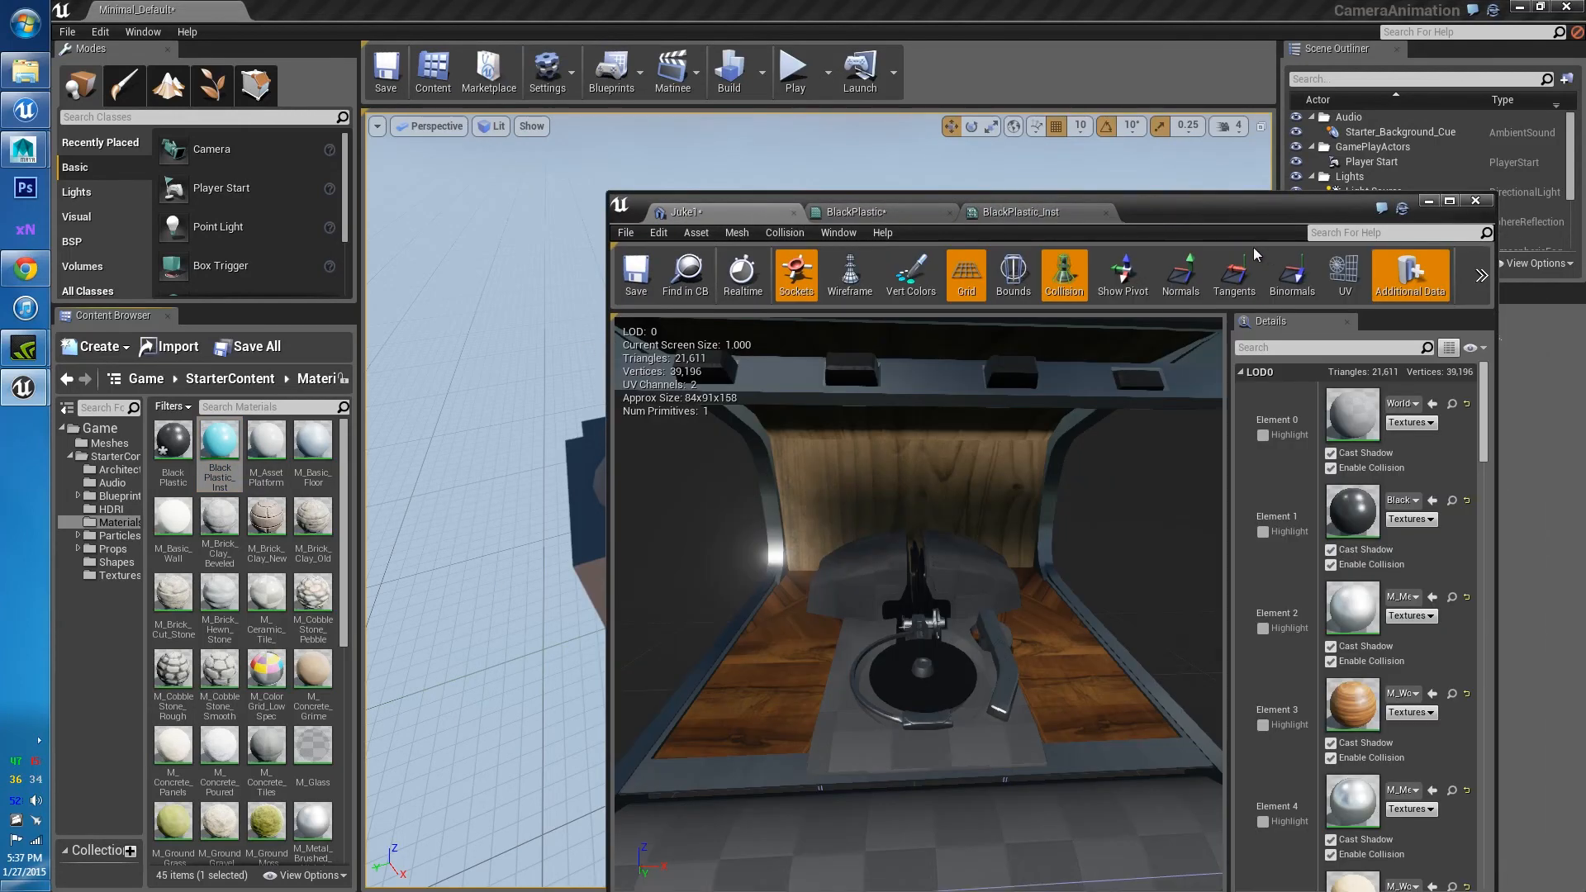
drag(1230, 212, 1119, 99)
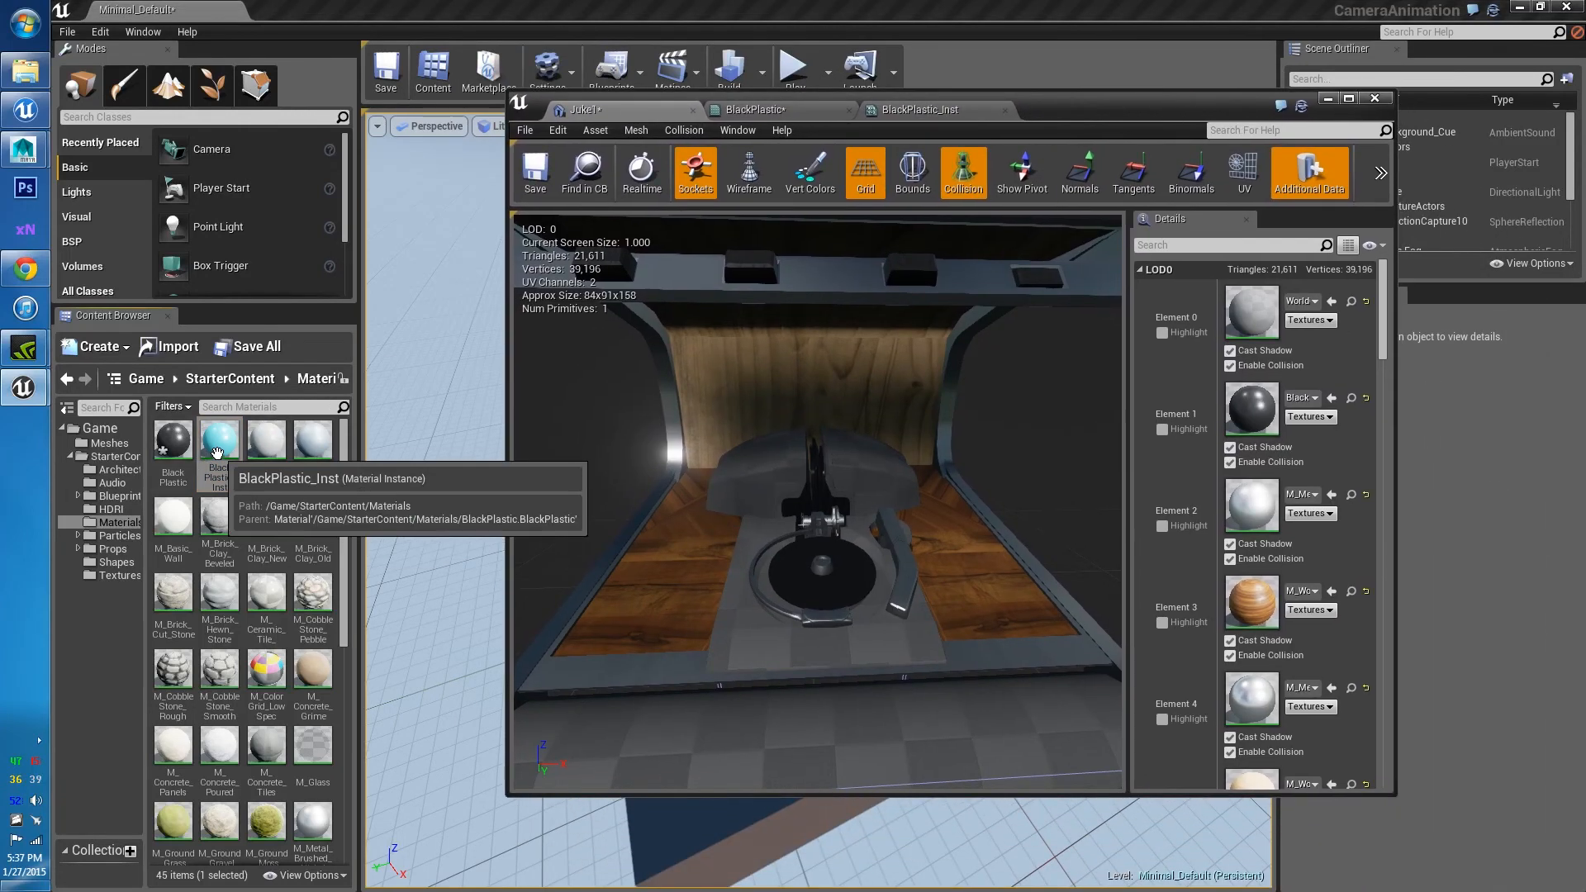
drag(217, 453, 1256, 301)
scroll(1033, 464, down, 5)
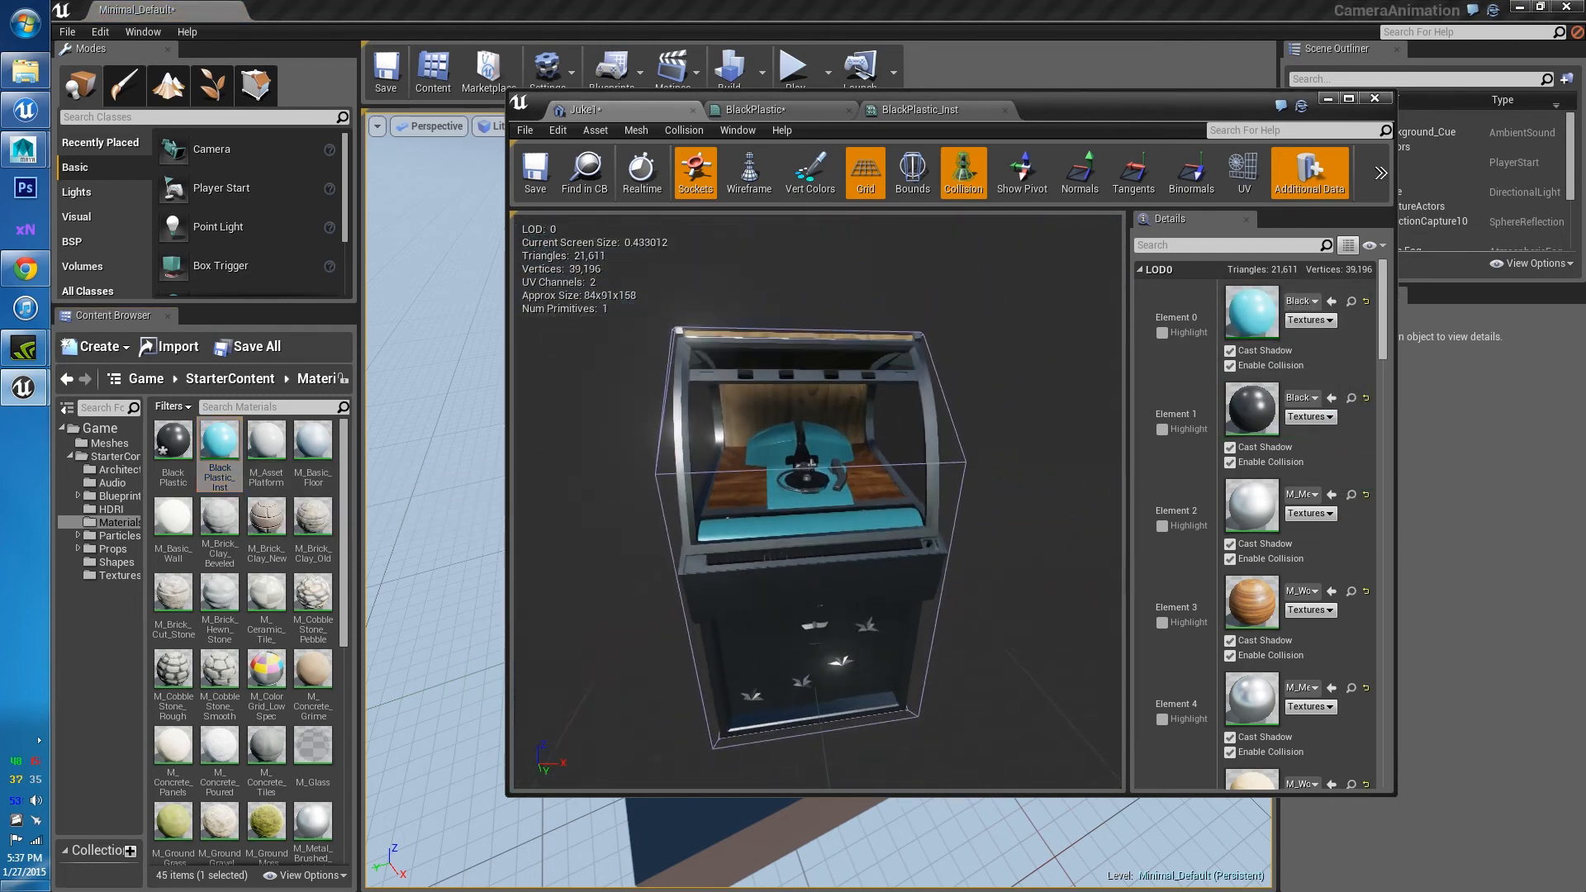
right_drag(826, 496, 843, 529)
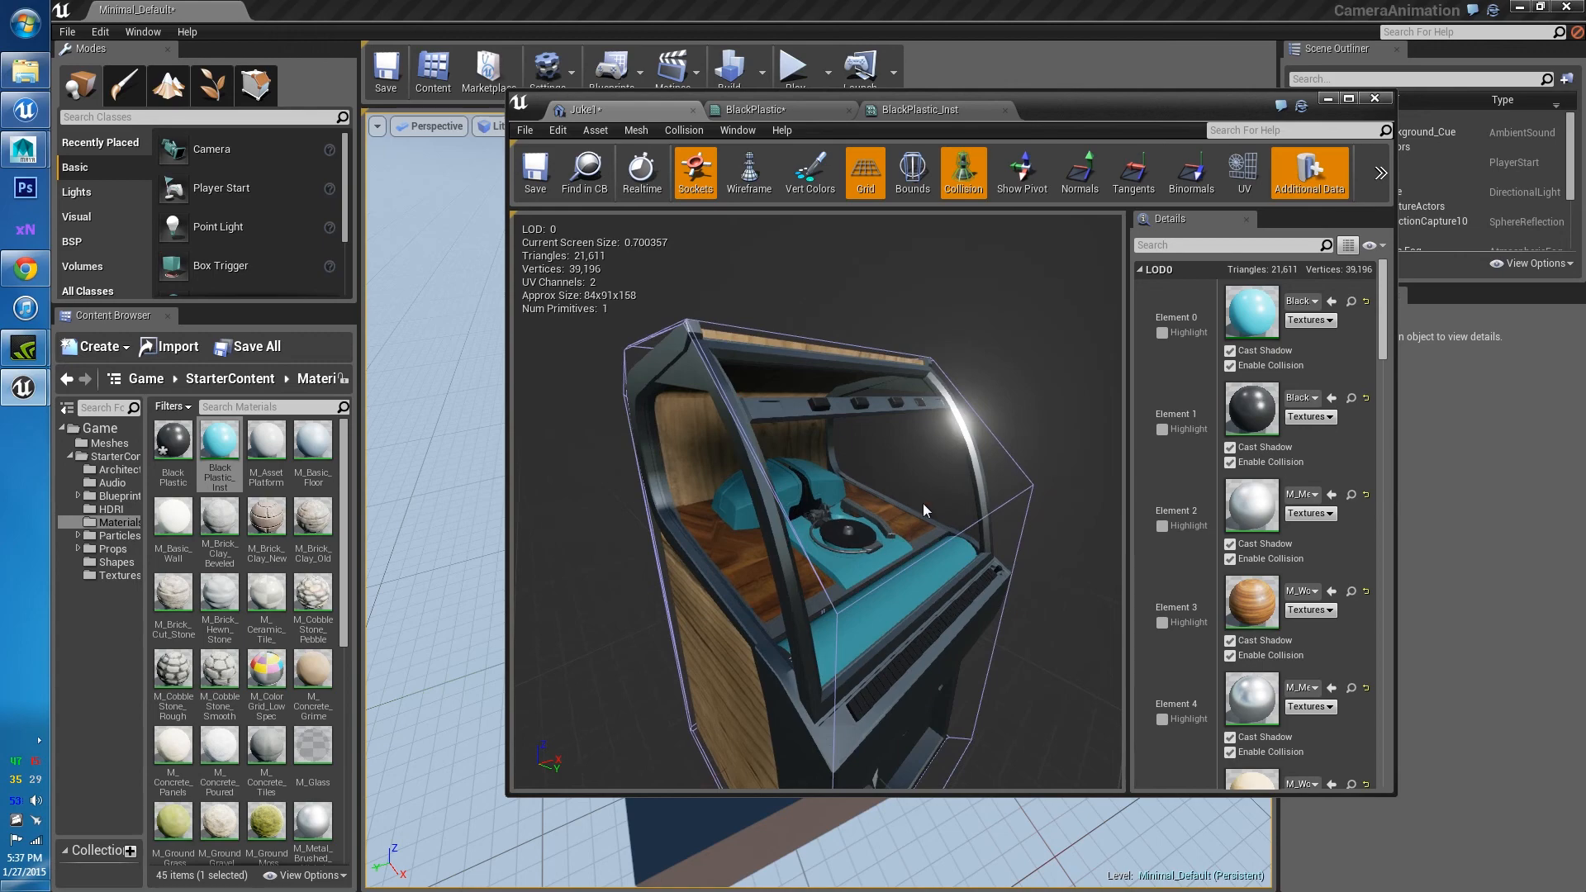
Review the parent BlackPlastic material's node graph and preview sphere in a maximized editor
click(756, 116)
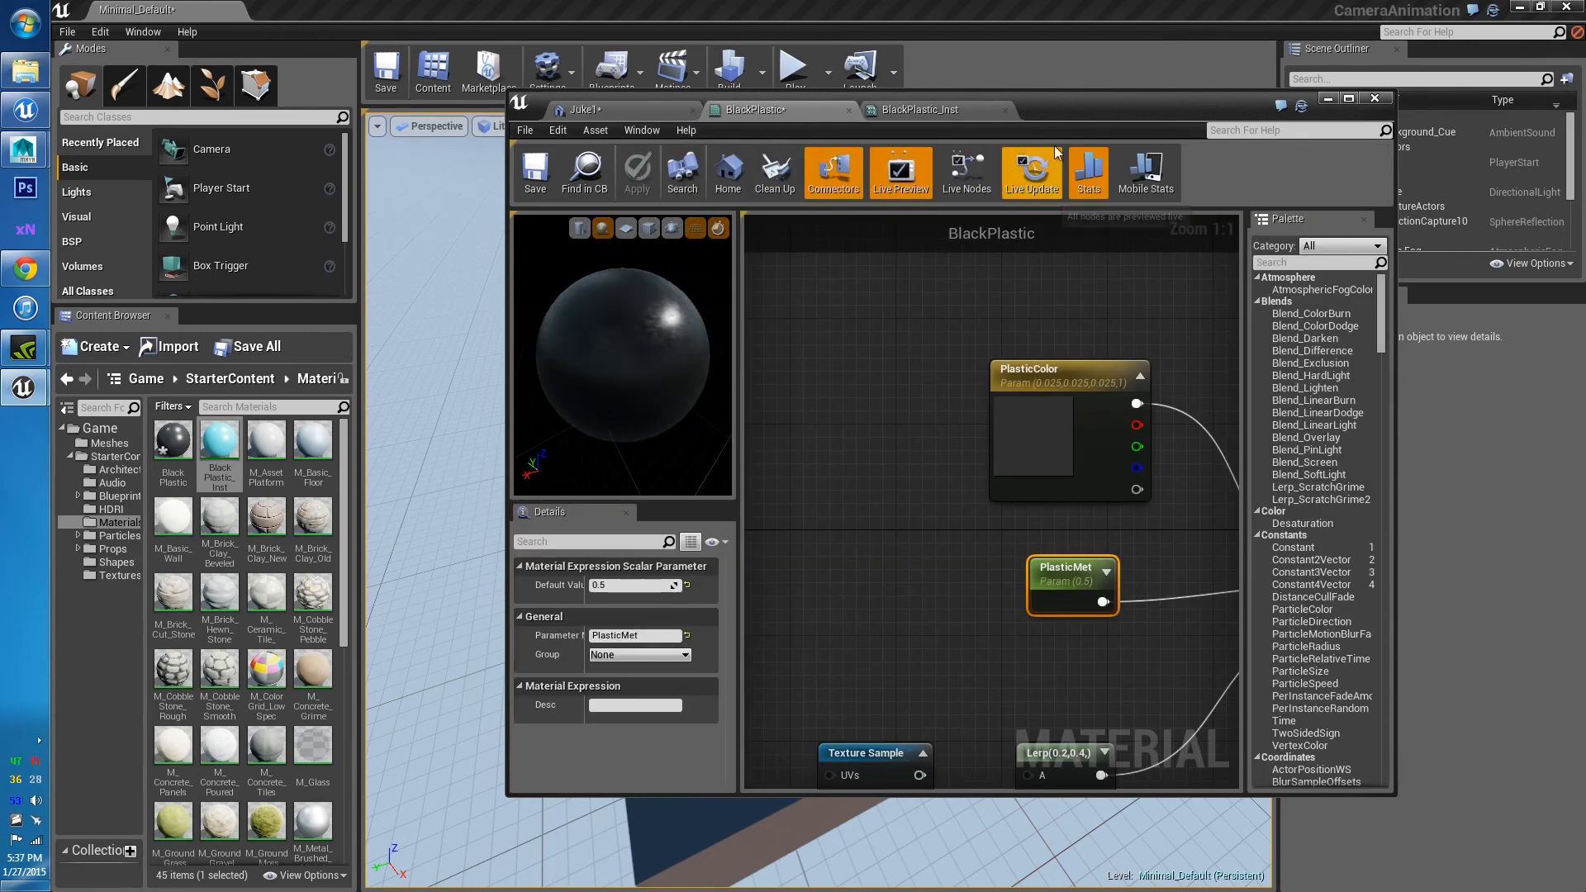
double_click(1082, 109)
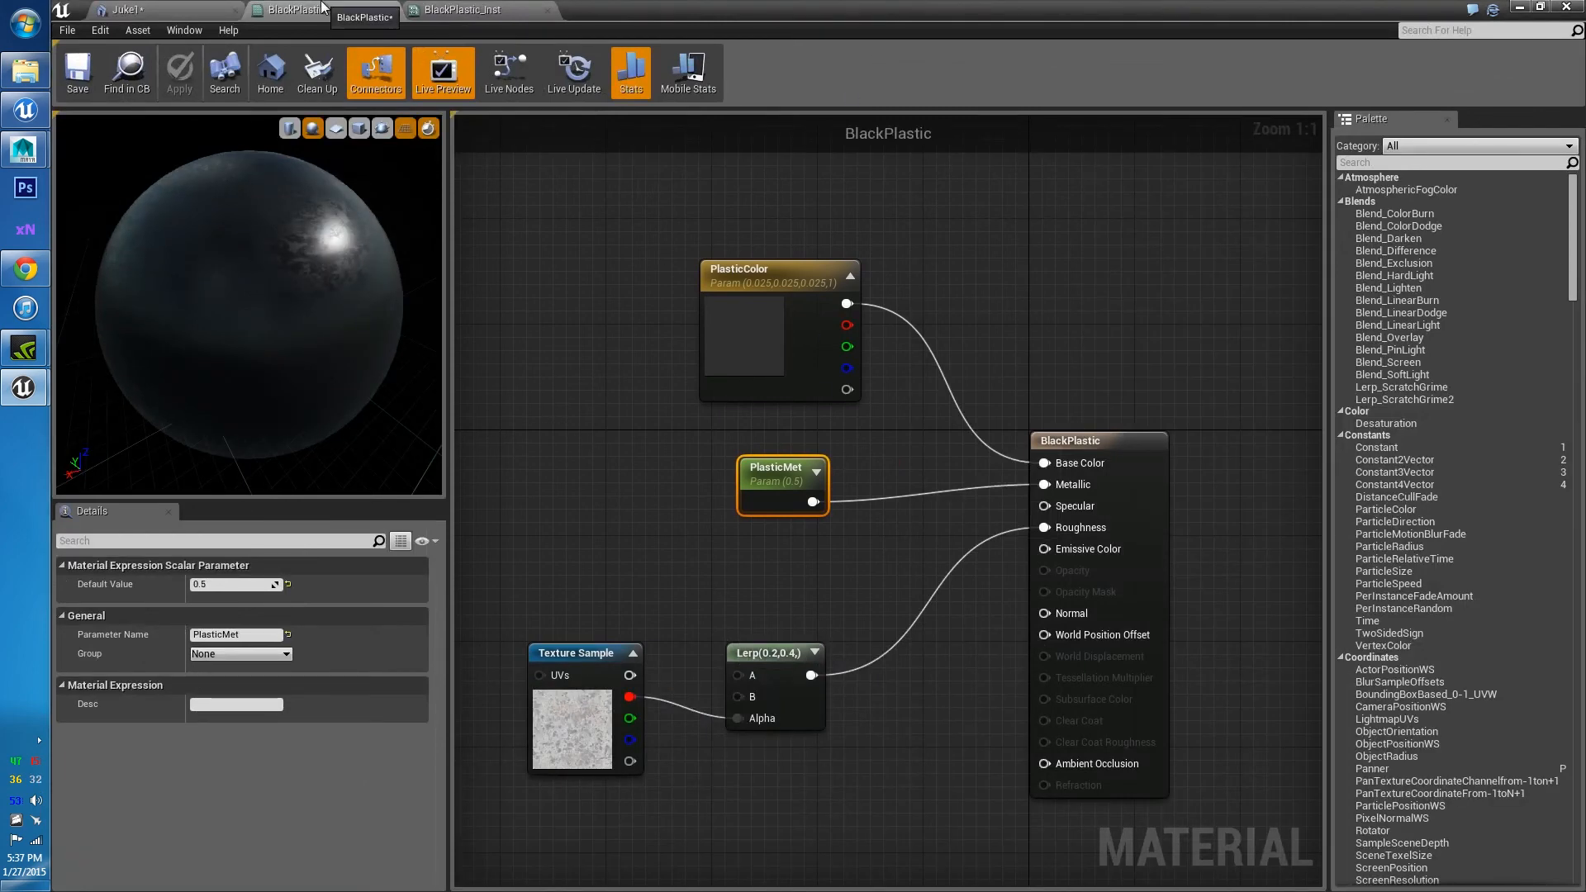
drag(859, 12, 930, 99)
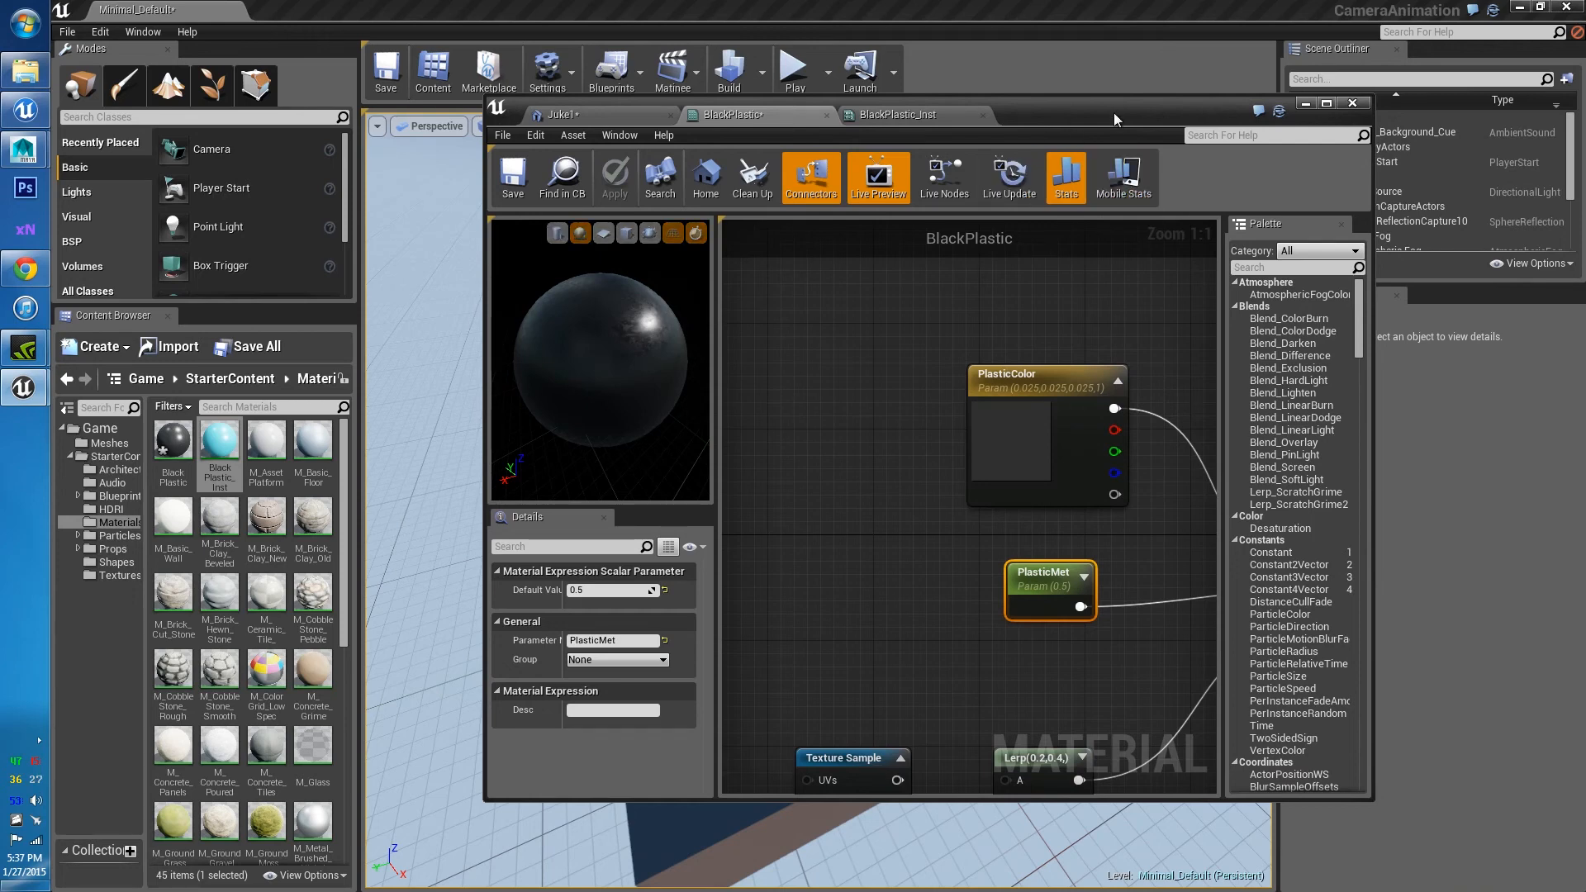
drag(857, 116, 488, 7)
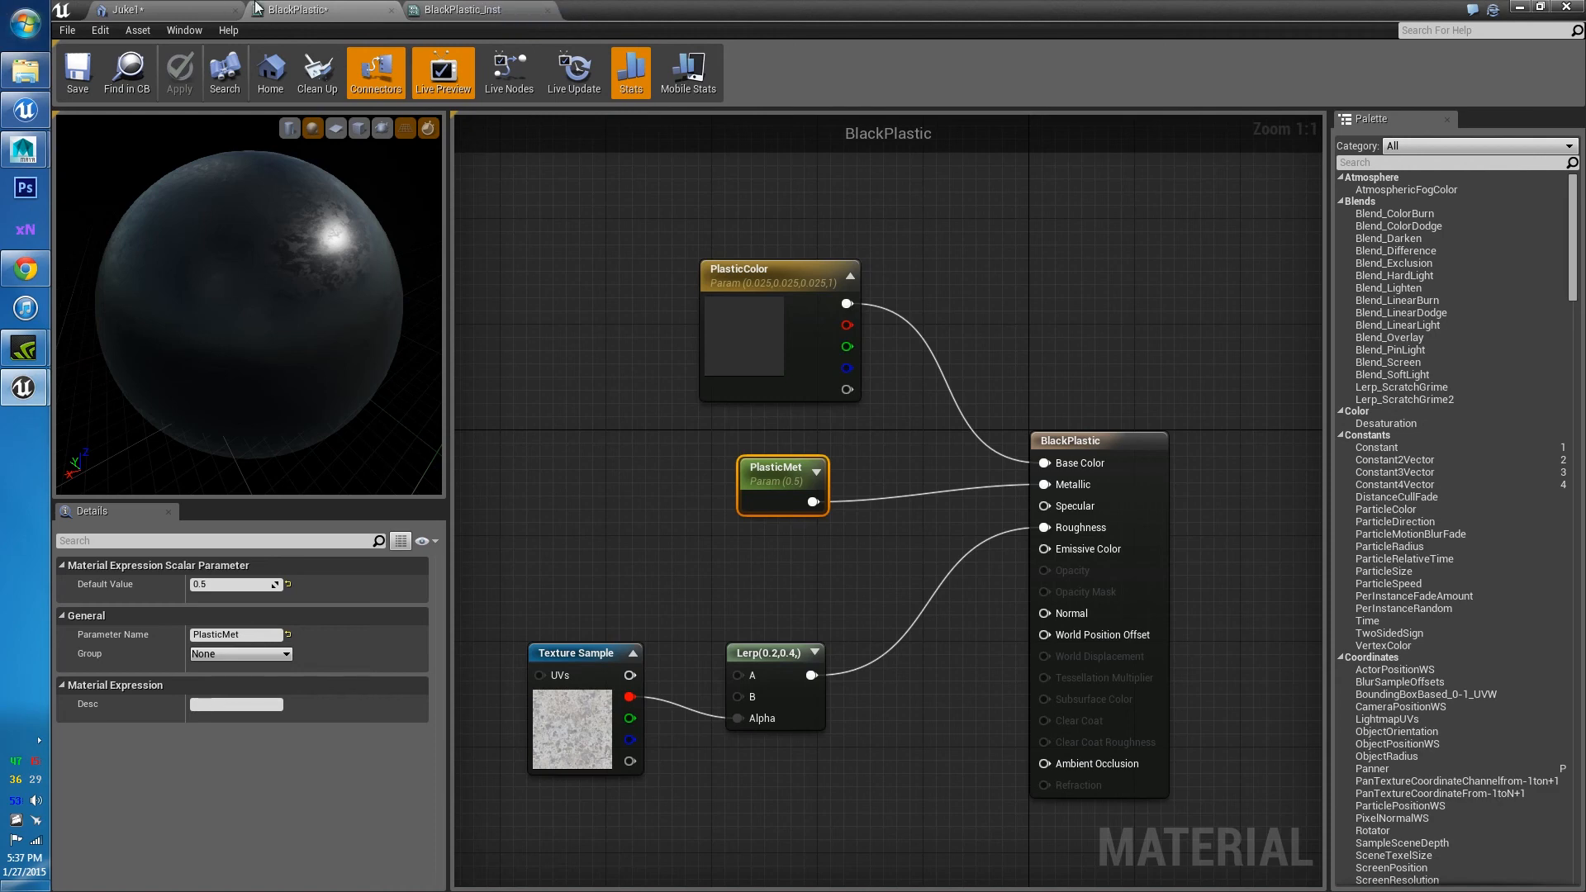
drag(275, 239, 359, 236)
Return to the Juke1 mesh, place its window clear of the material assets, and examine the blue plastic parts from several angles
click(170, 13)
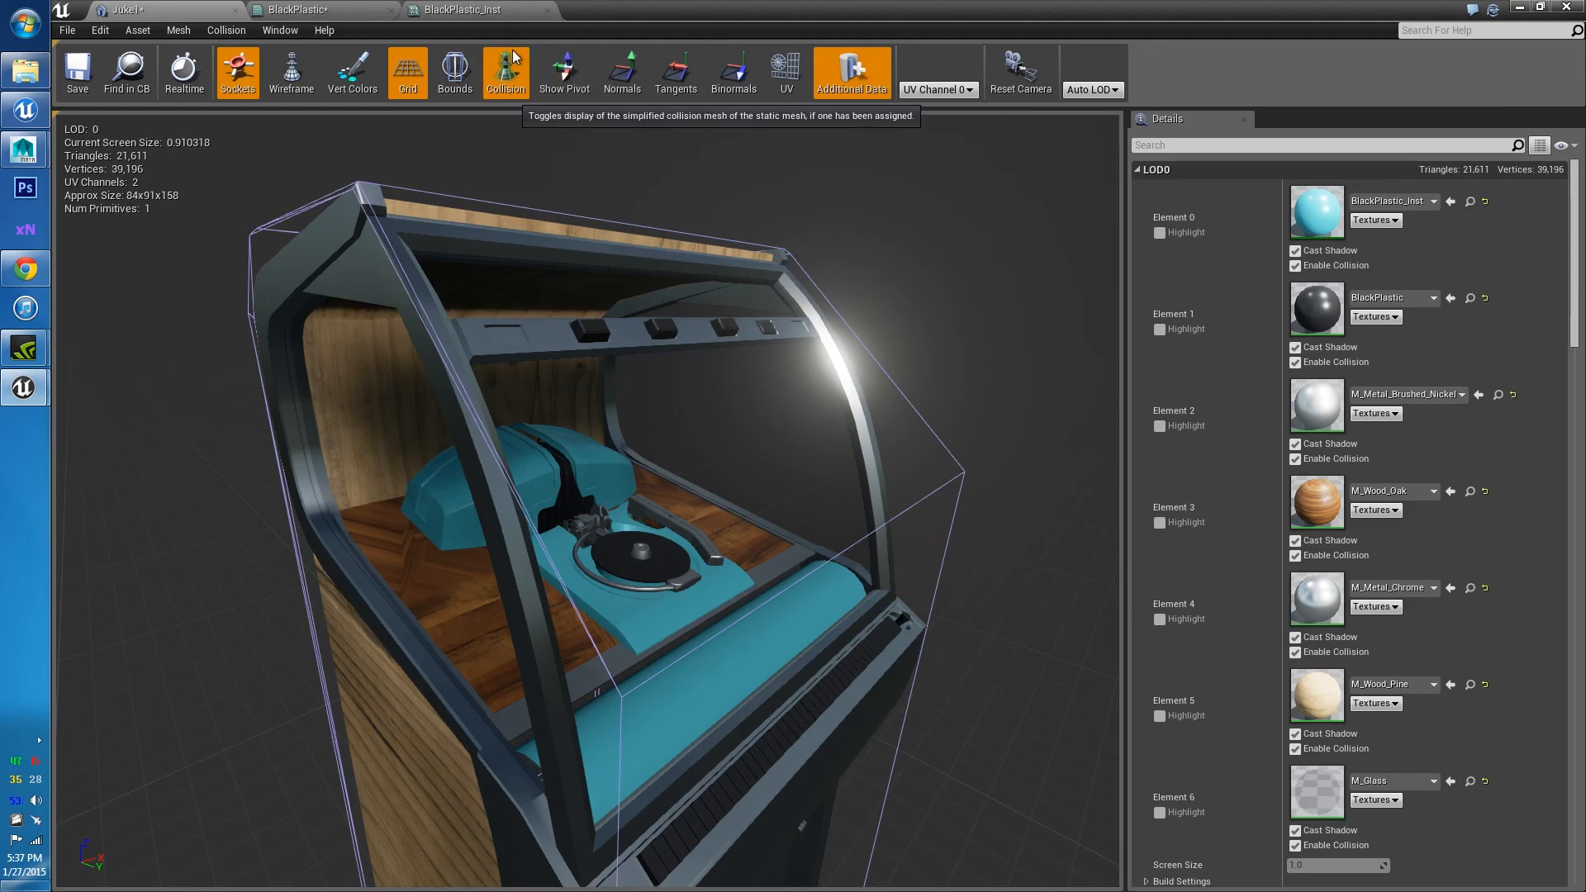
drag(758, 604, 750, 471)
mouse_move(765, 613)
mouse_down()
mouse_move(762, 579)
mouse_move(765, 686)
mouse_move(766, 609)
mouse_up()
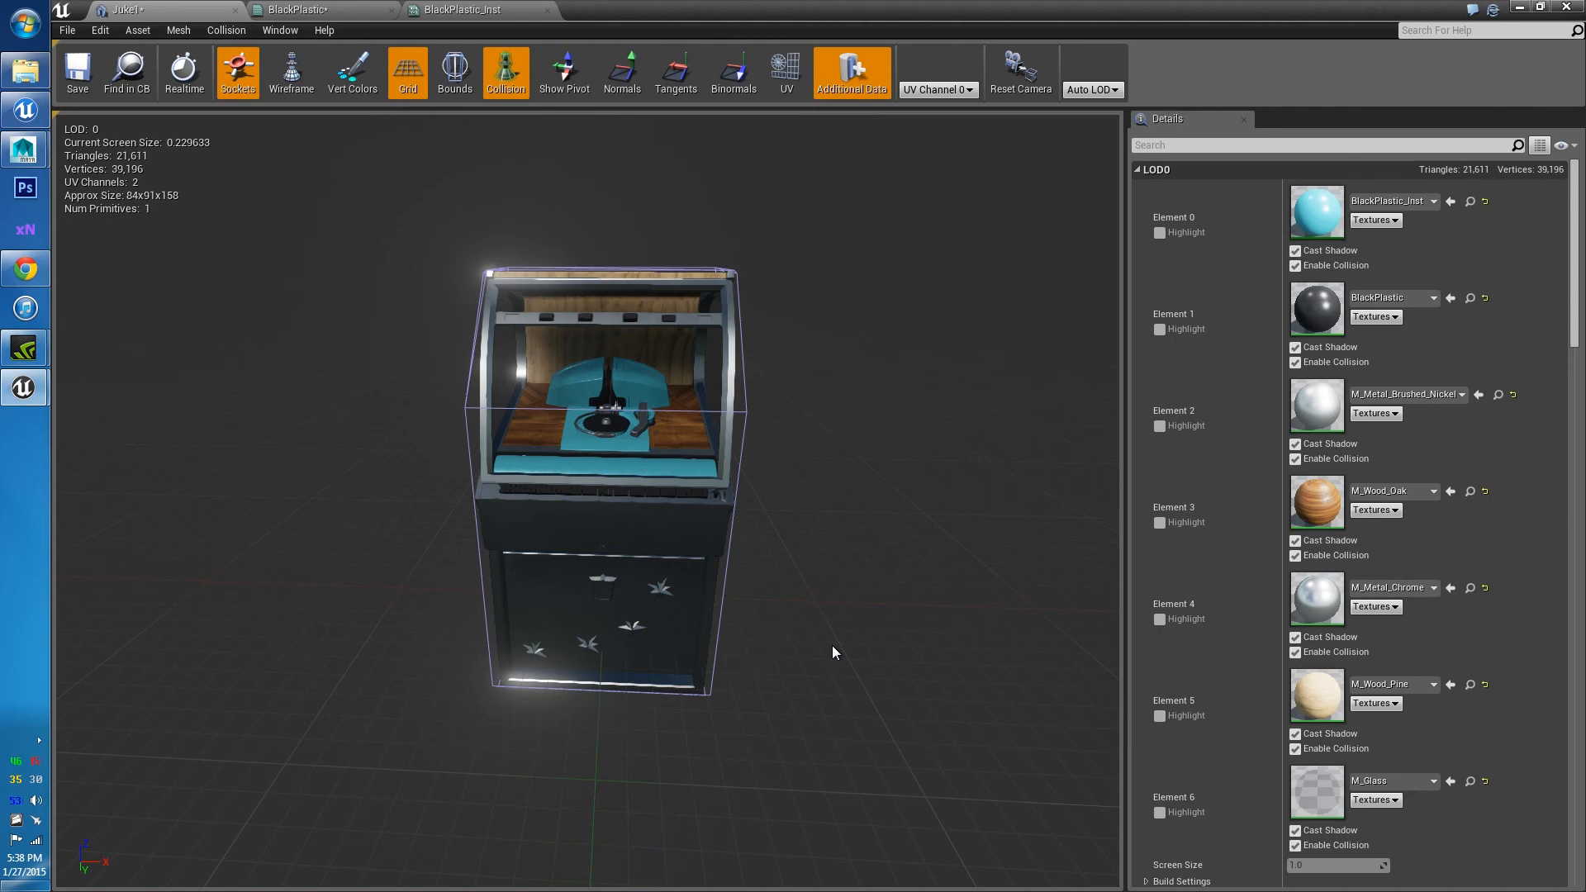
drag(797, 7, 935, 120)
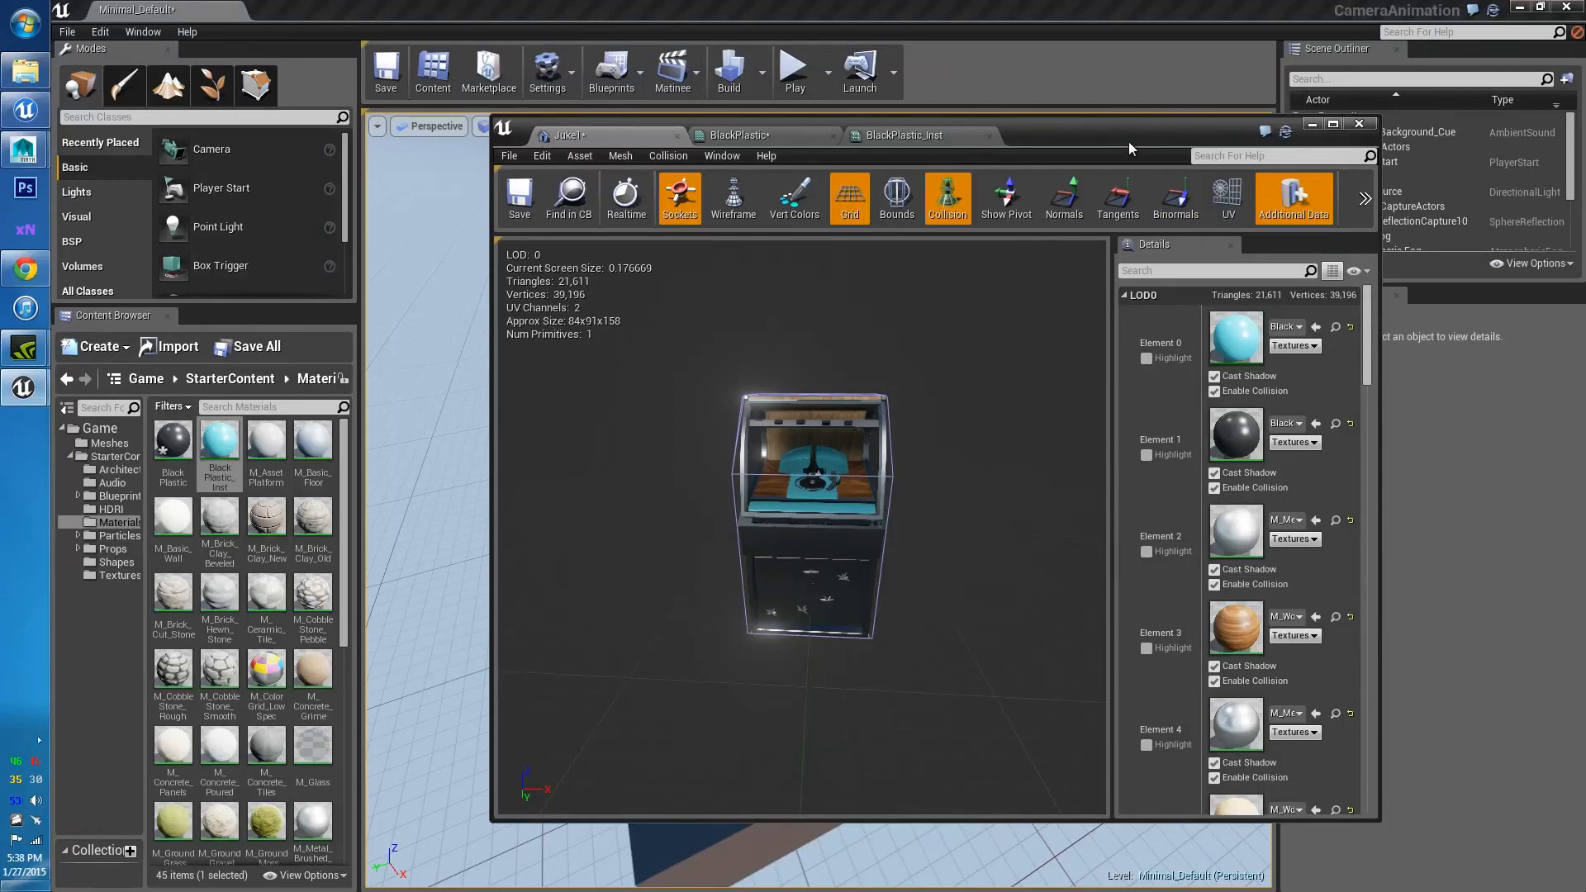
drag(1129, 141, 1242, 133)
drag(1018, 483, 1107, 475)
mouse_move(1058, 531)
mouse_down()
mouse_move(1169, 529)
mouse_move(1059, 527)
mouse_up()
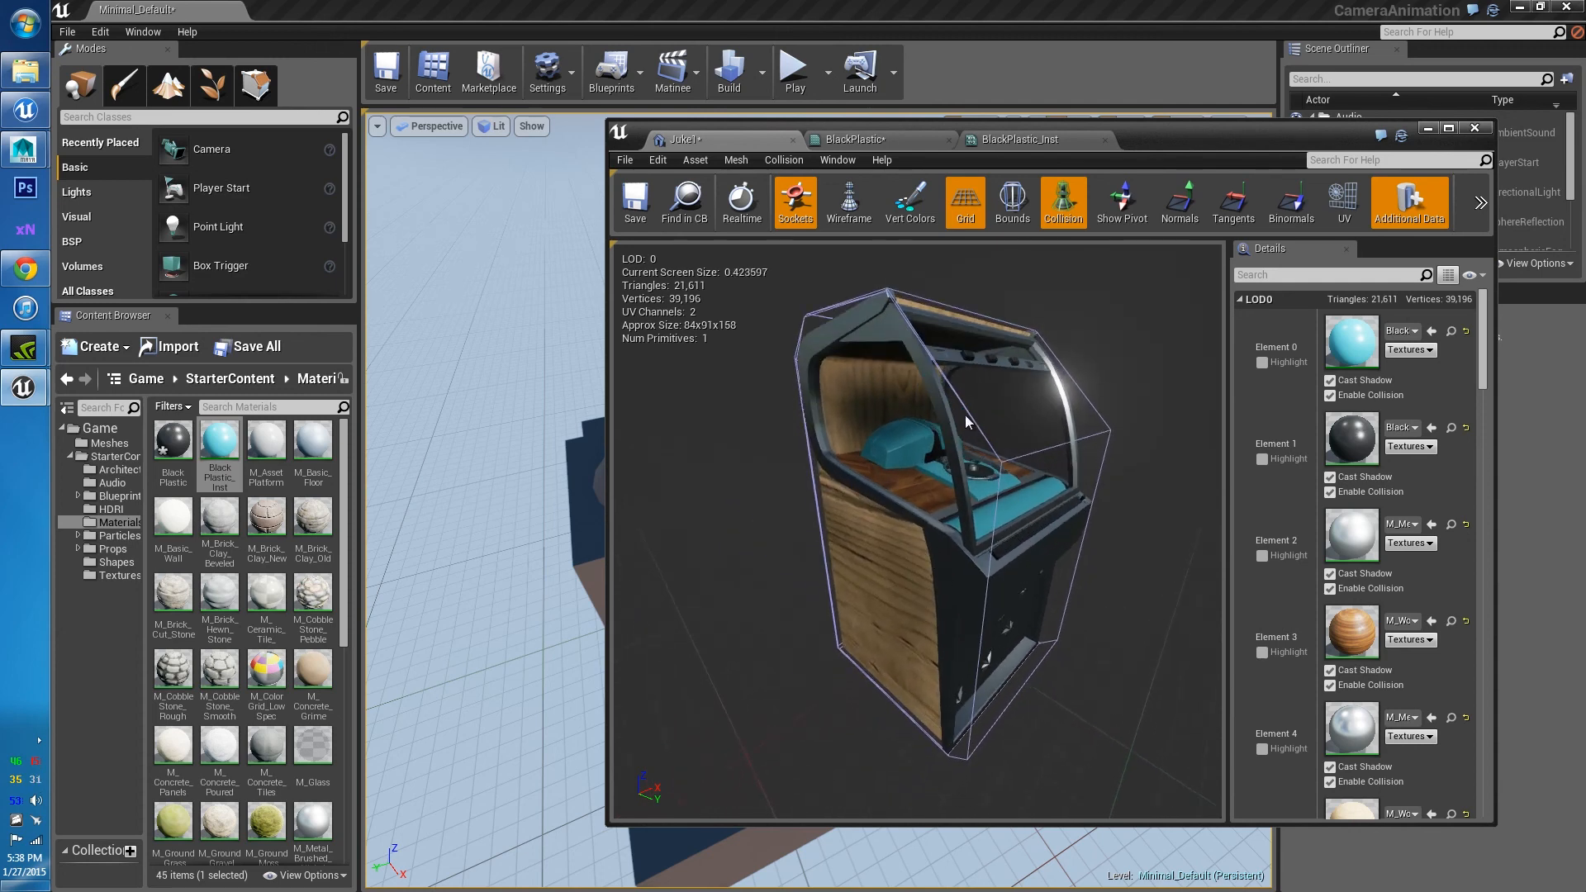
scroll(924, 565, up, 5)
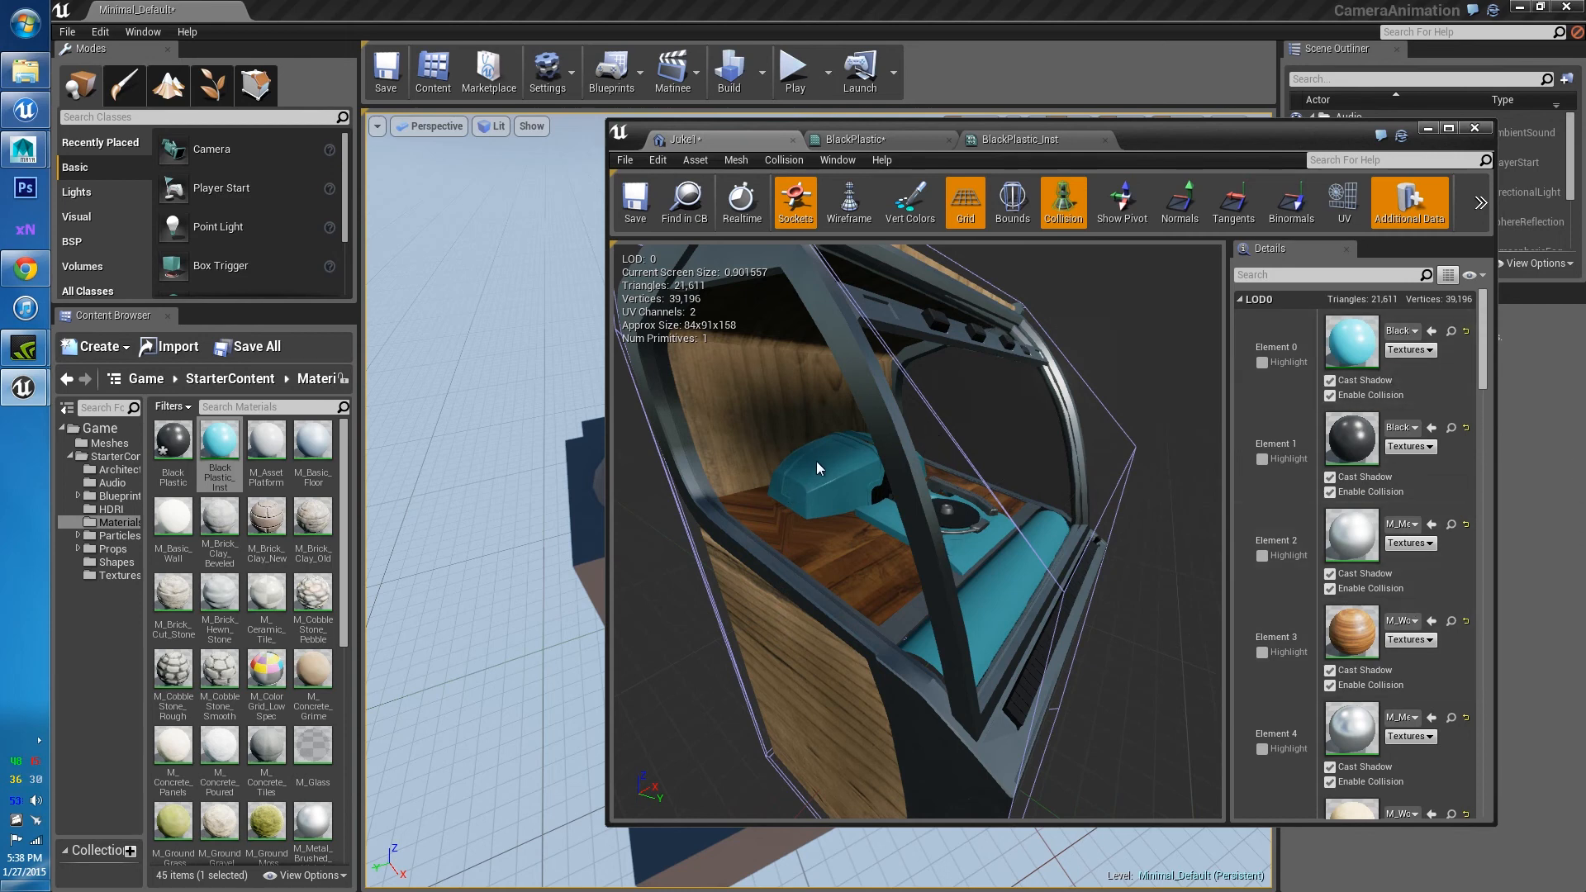
scroll(816, 467, down, 4)
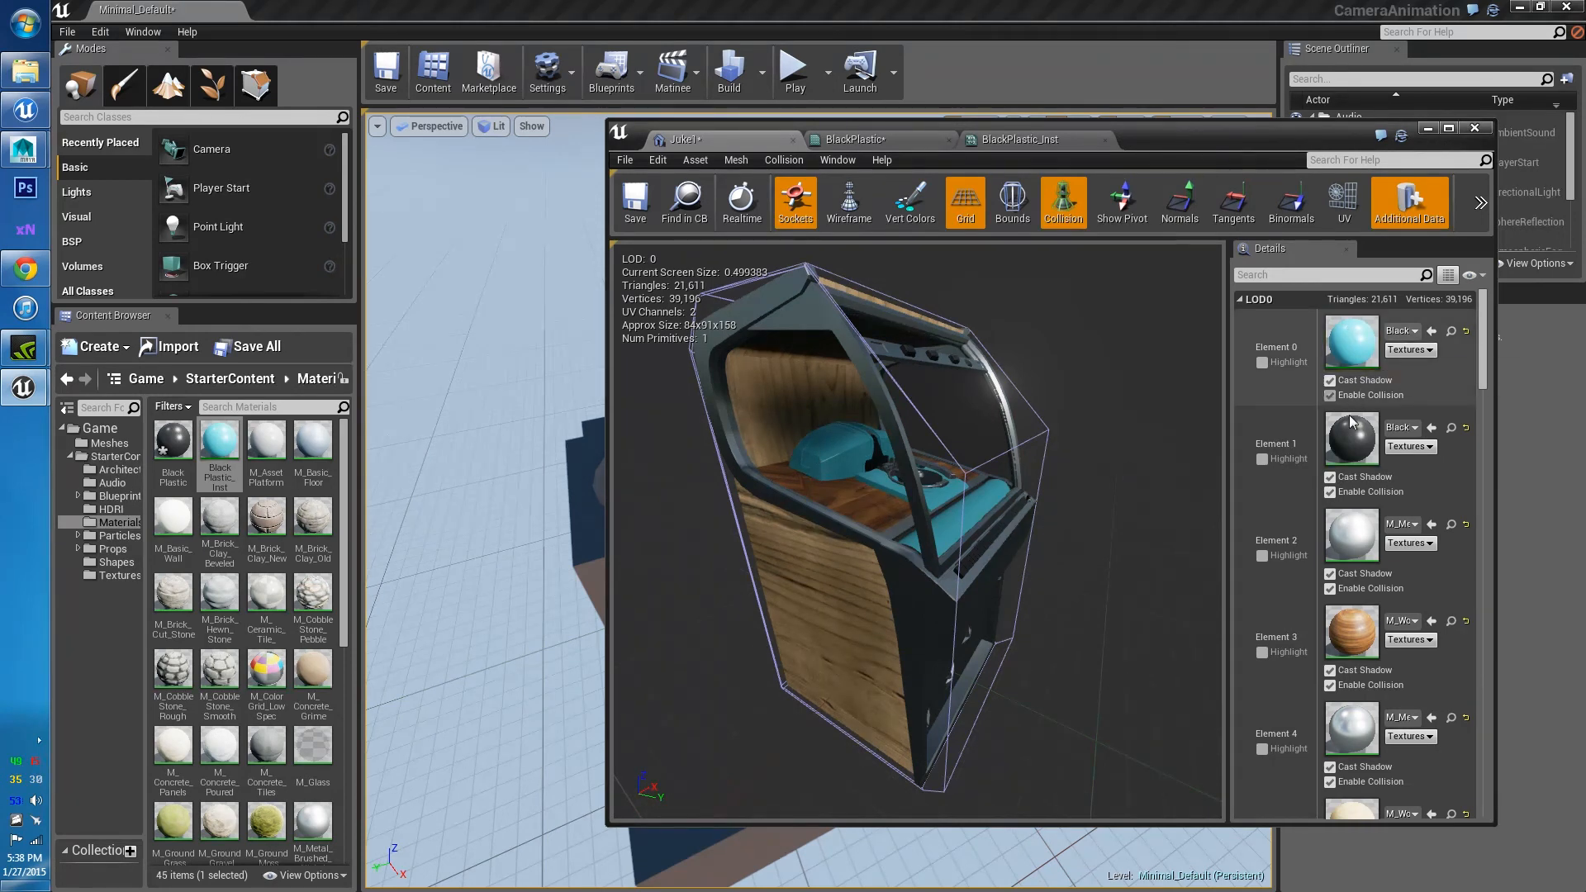
middle_drag(1121, 652, 1120, 630)
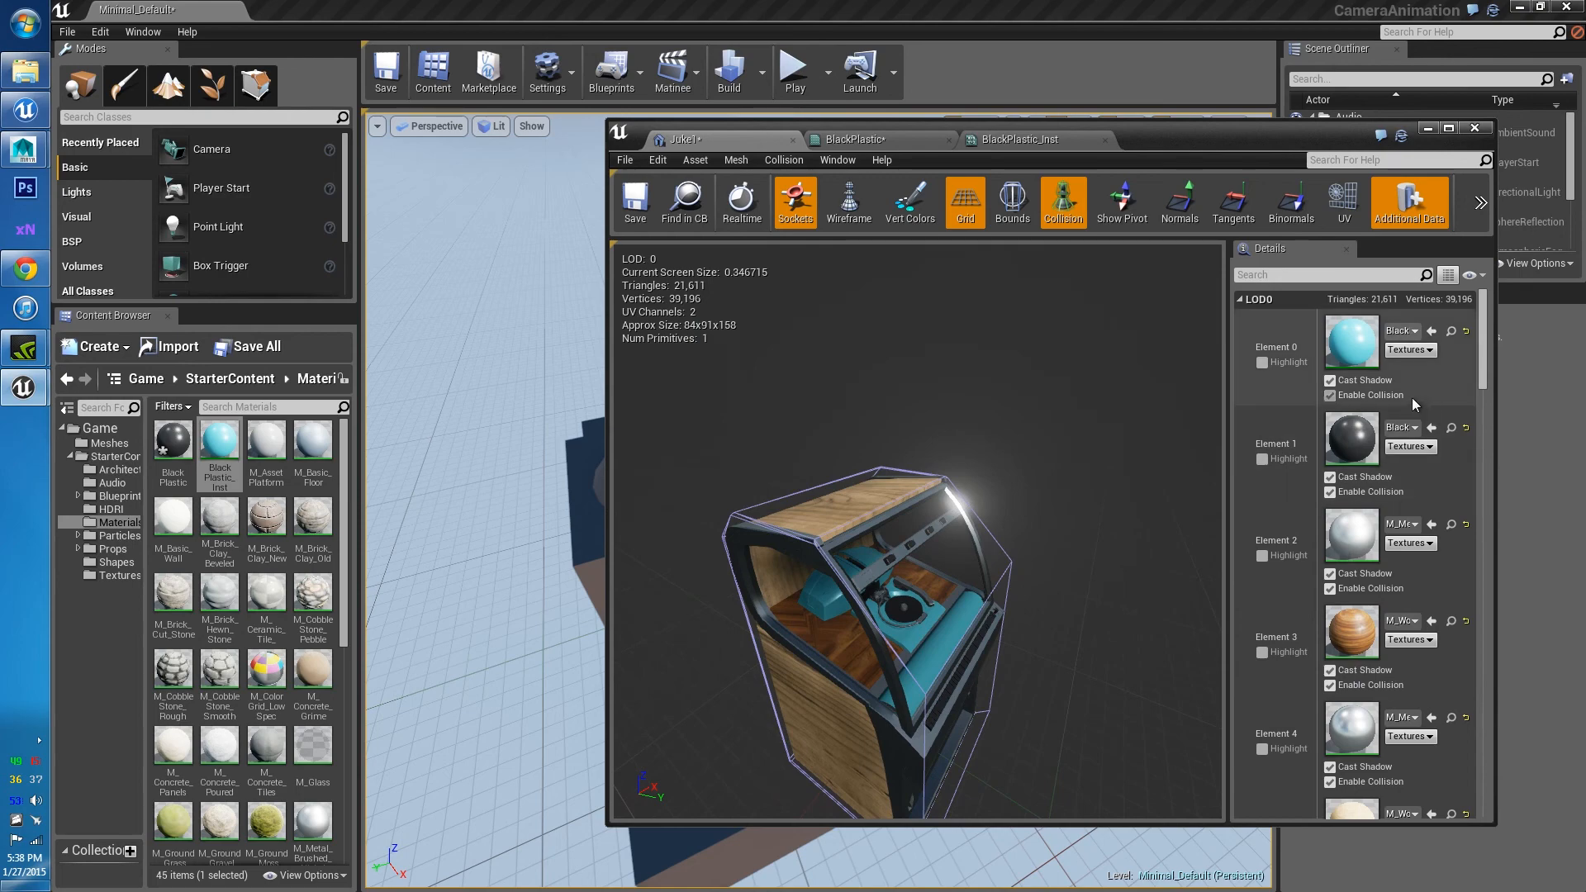
alt+drag(1030, 439, 1066, 390)
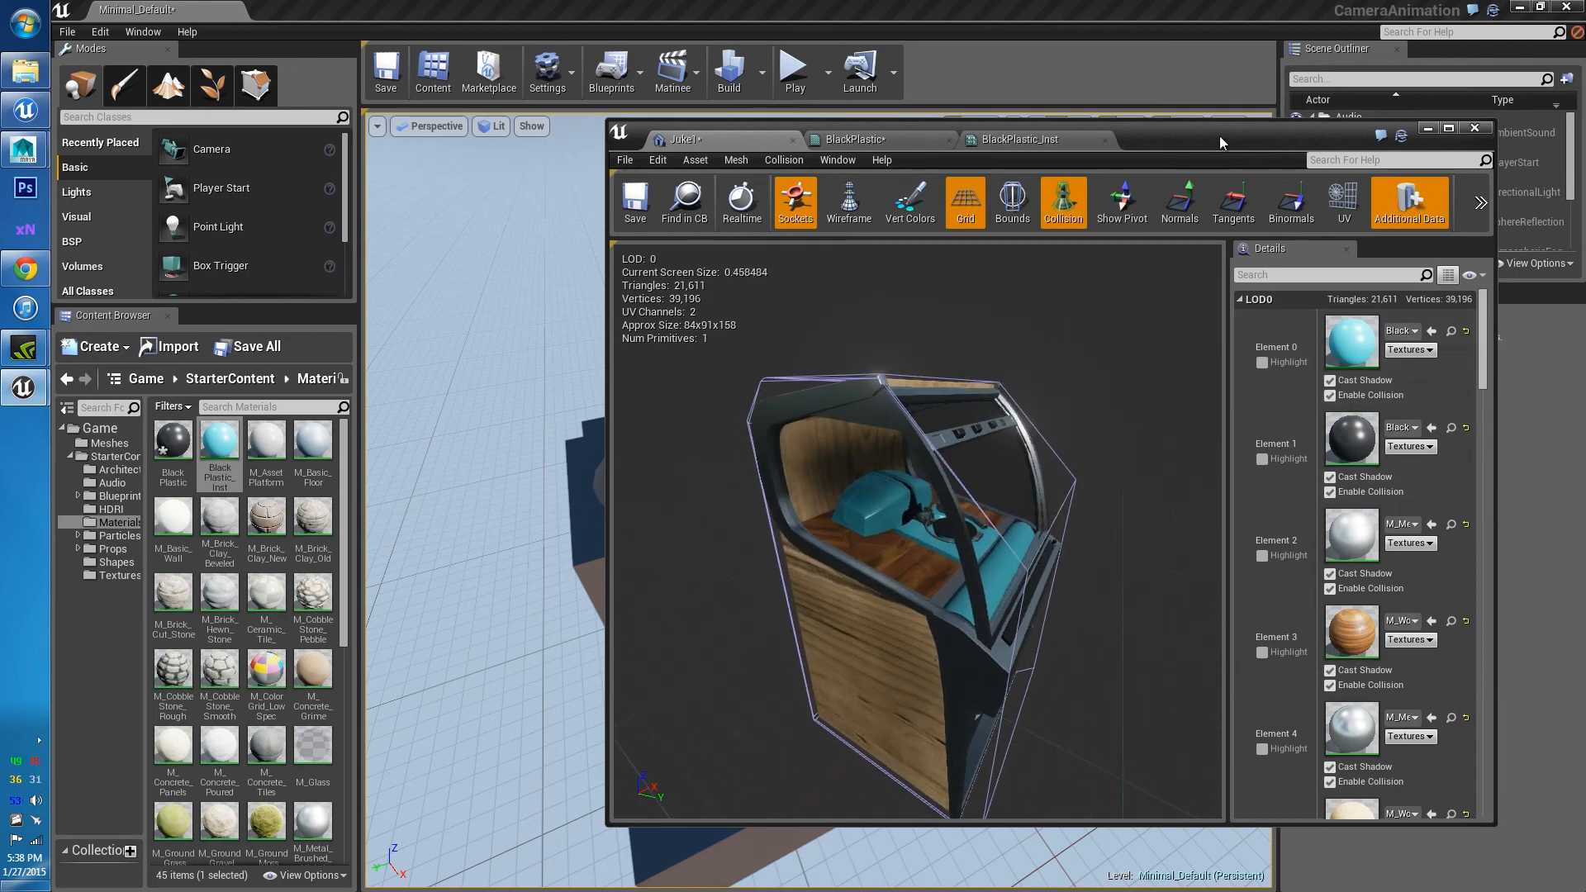
Maximize the Juke1 mesh editor and inspect the turntable area up close and the cabinet from the front and side
drag(1220, 135, 1099, 1)
drag(933, 318, 939, 369)
right_drag(939, 369, 928, 427)
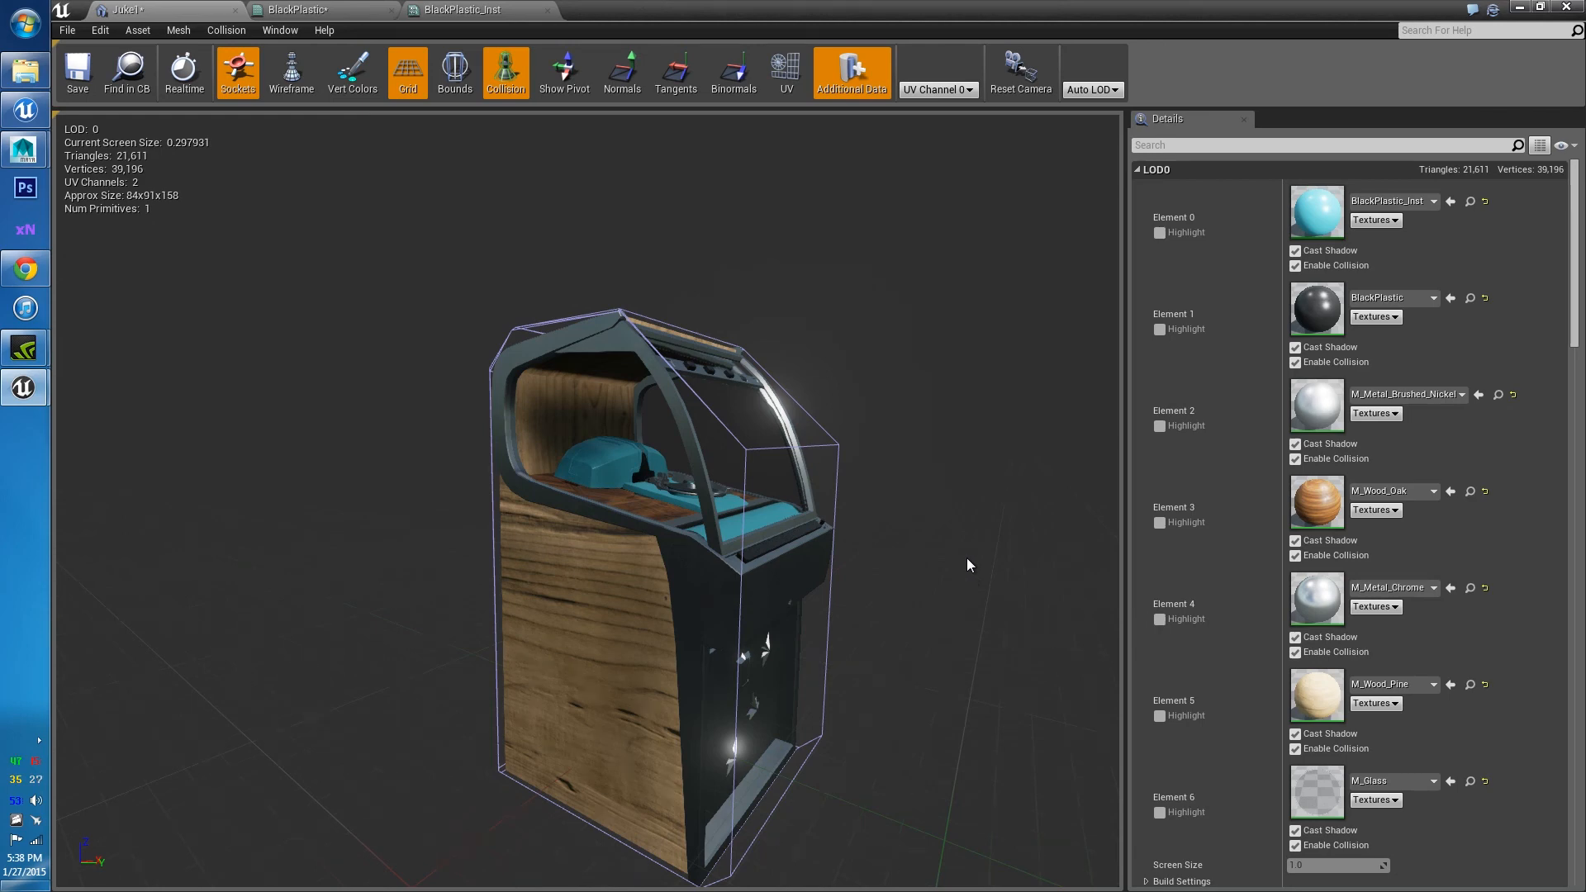
scroll(970, 564, up, 3)
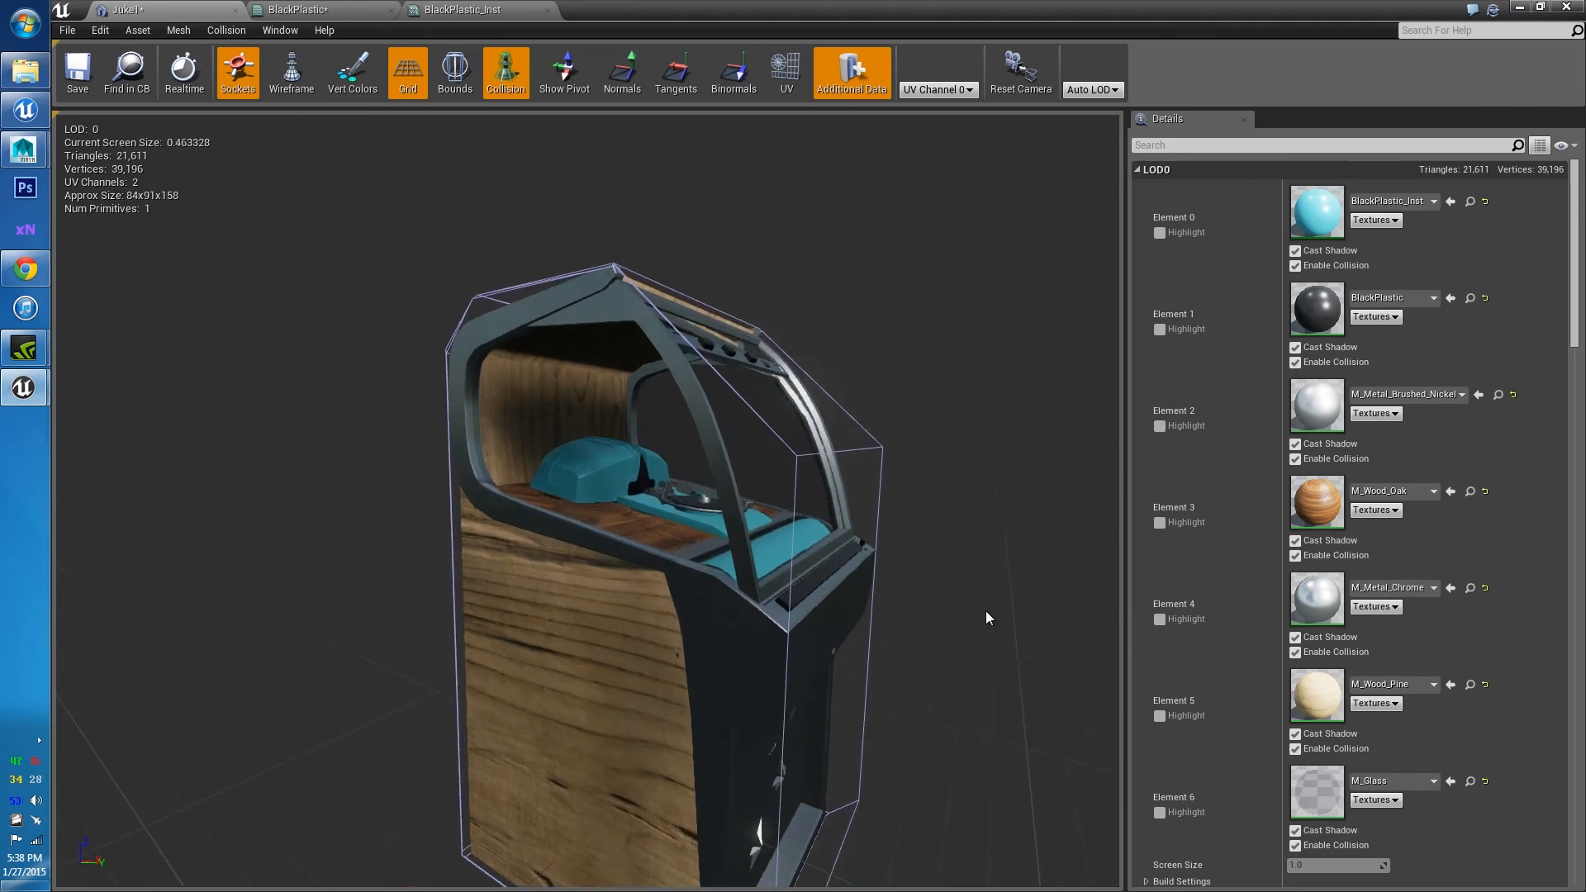
drag(989, 618, 1017, 587)
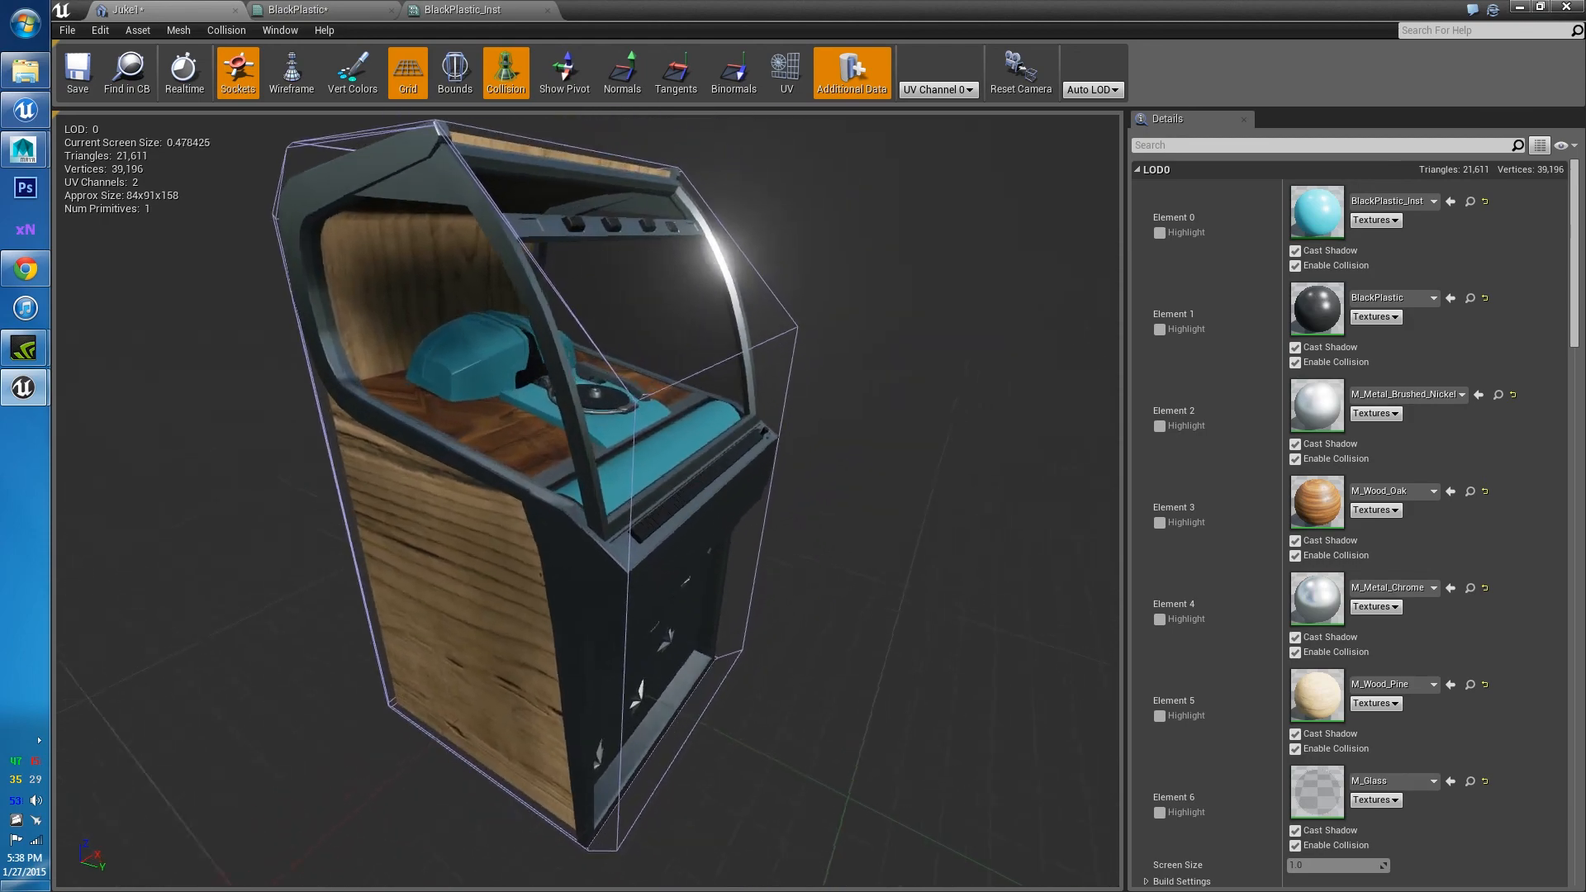
right_drag(985, 582, 1016, 529)
drag(985, 583, 868, 553)
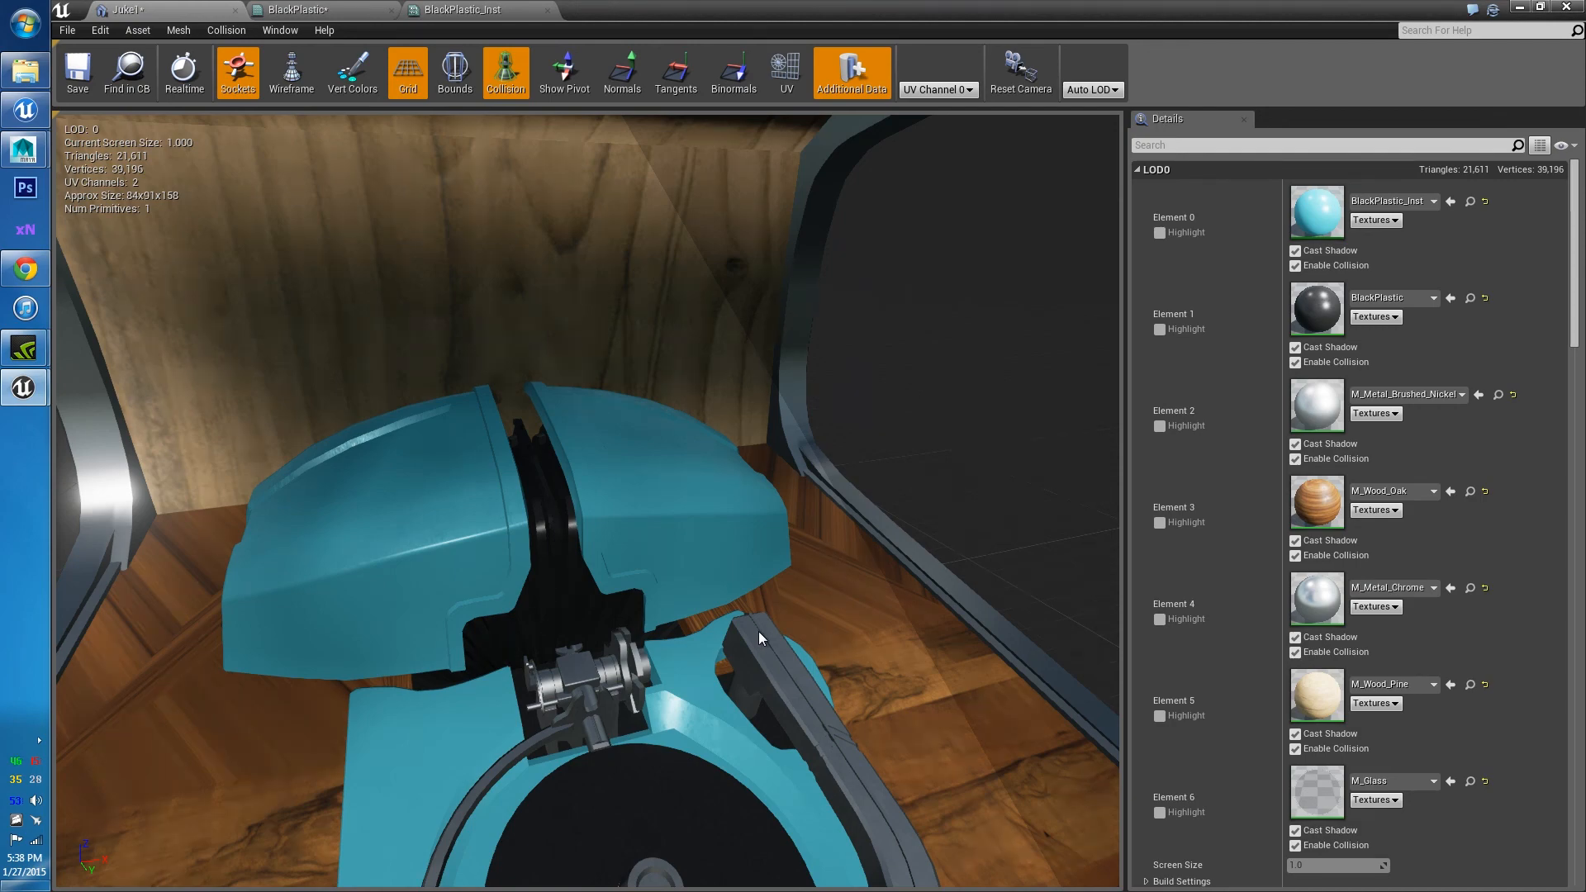
drag(761, 635, 762, 736)
drag(899, 433, 950, 607)
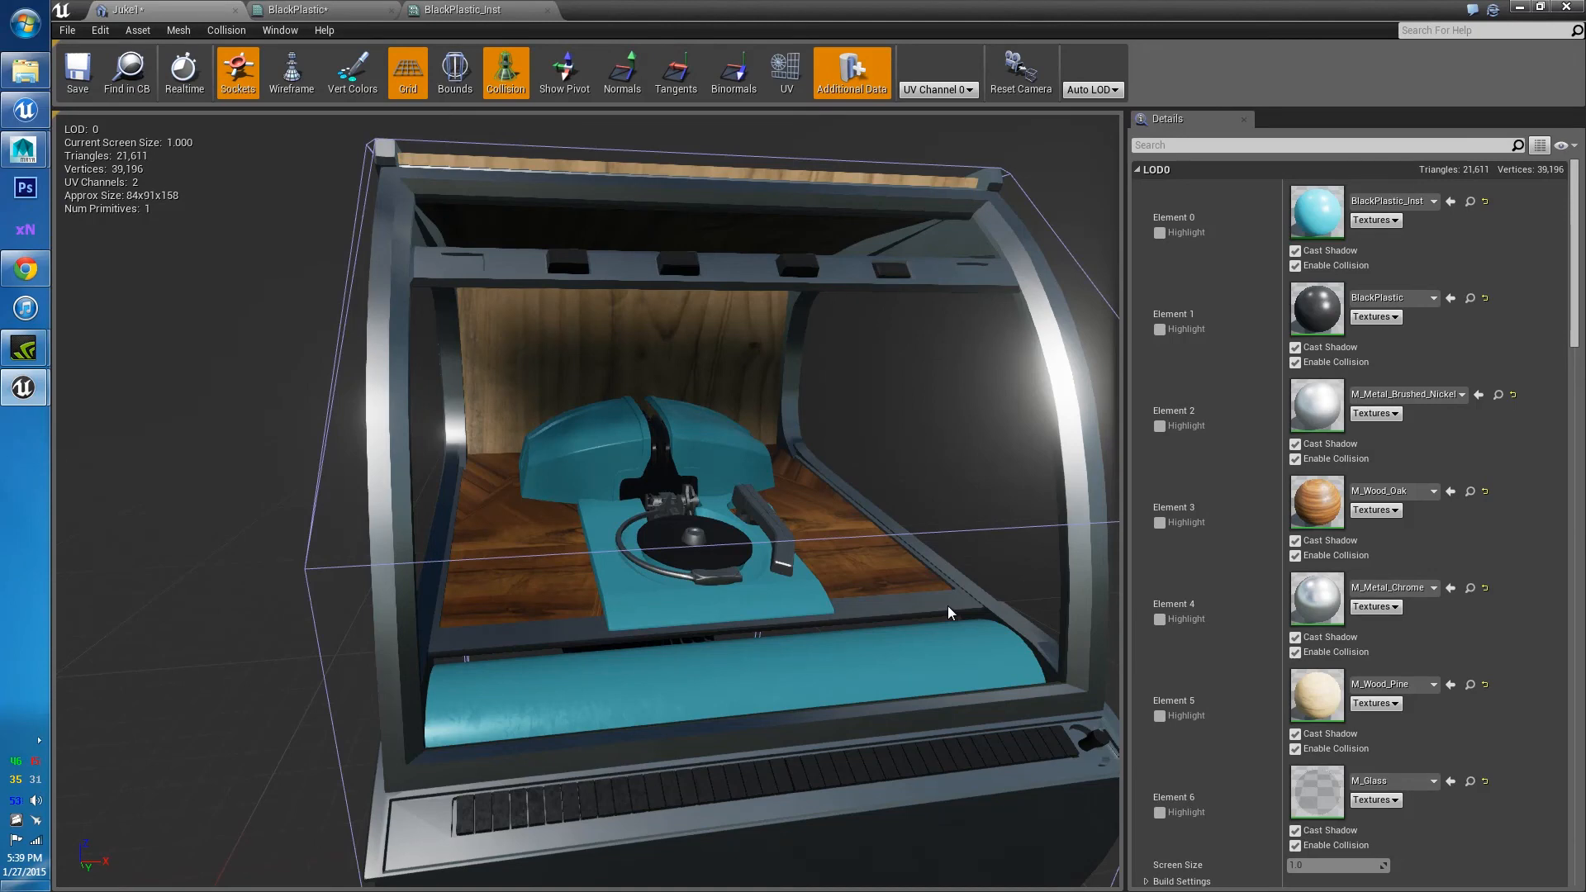
scroll(949, 606, down, 5)
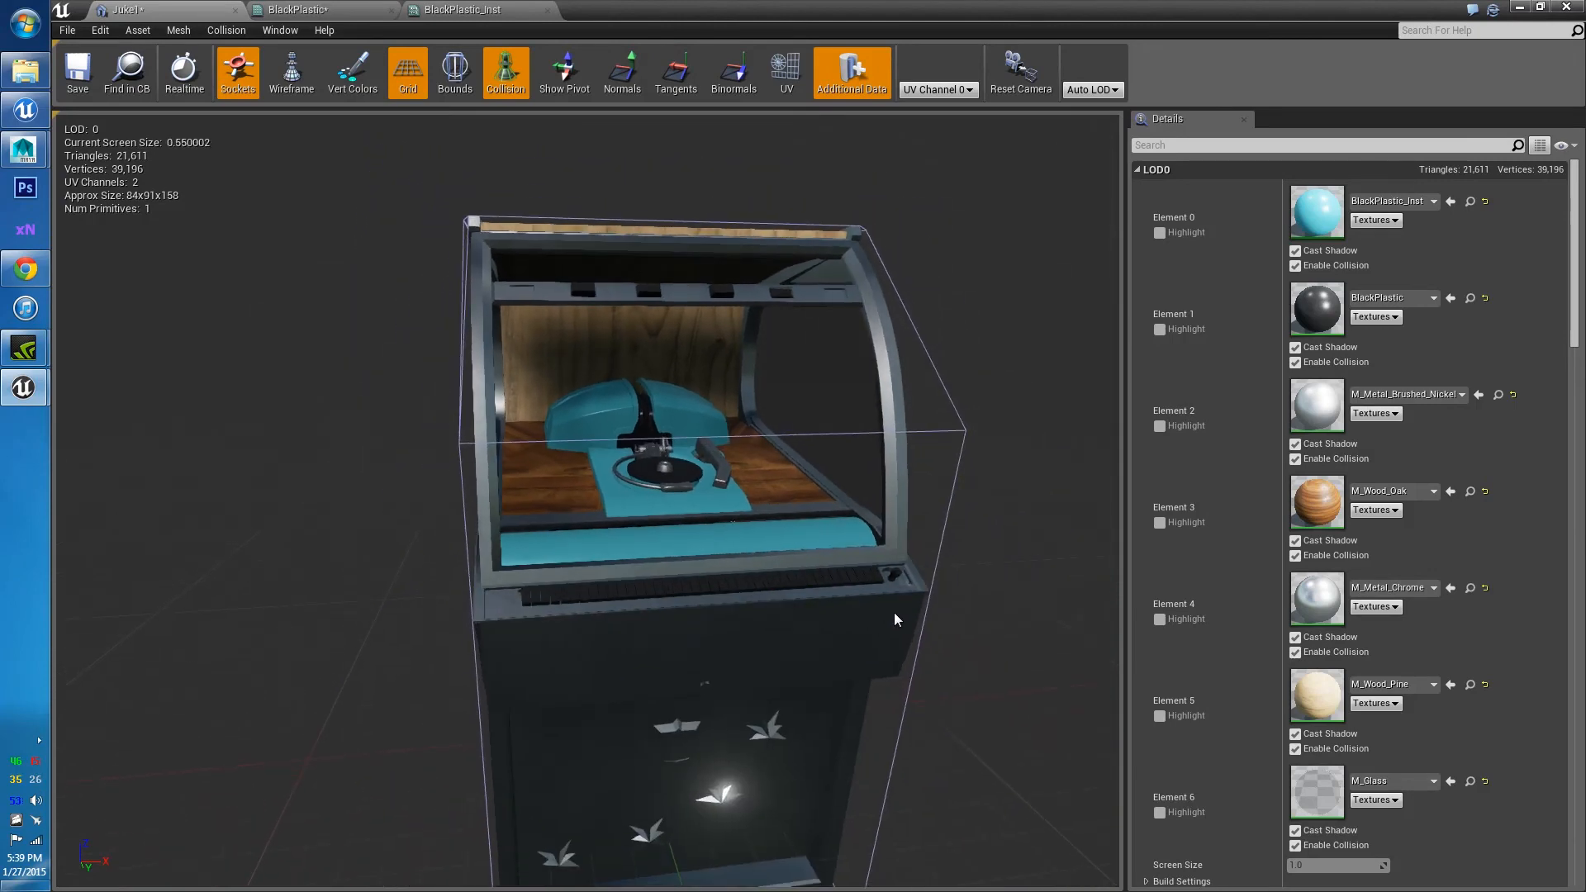
Examine the Juke1 cabinet and its blue turntable area from the front, the side and above, near and far
drag(914, 642, 921, 661)
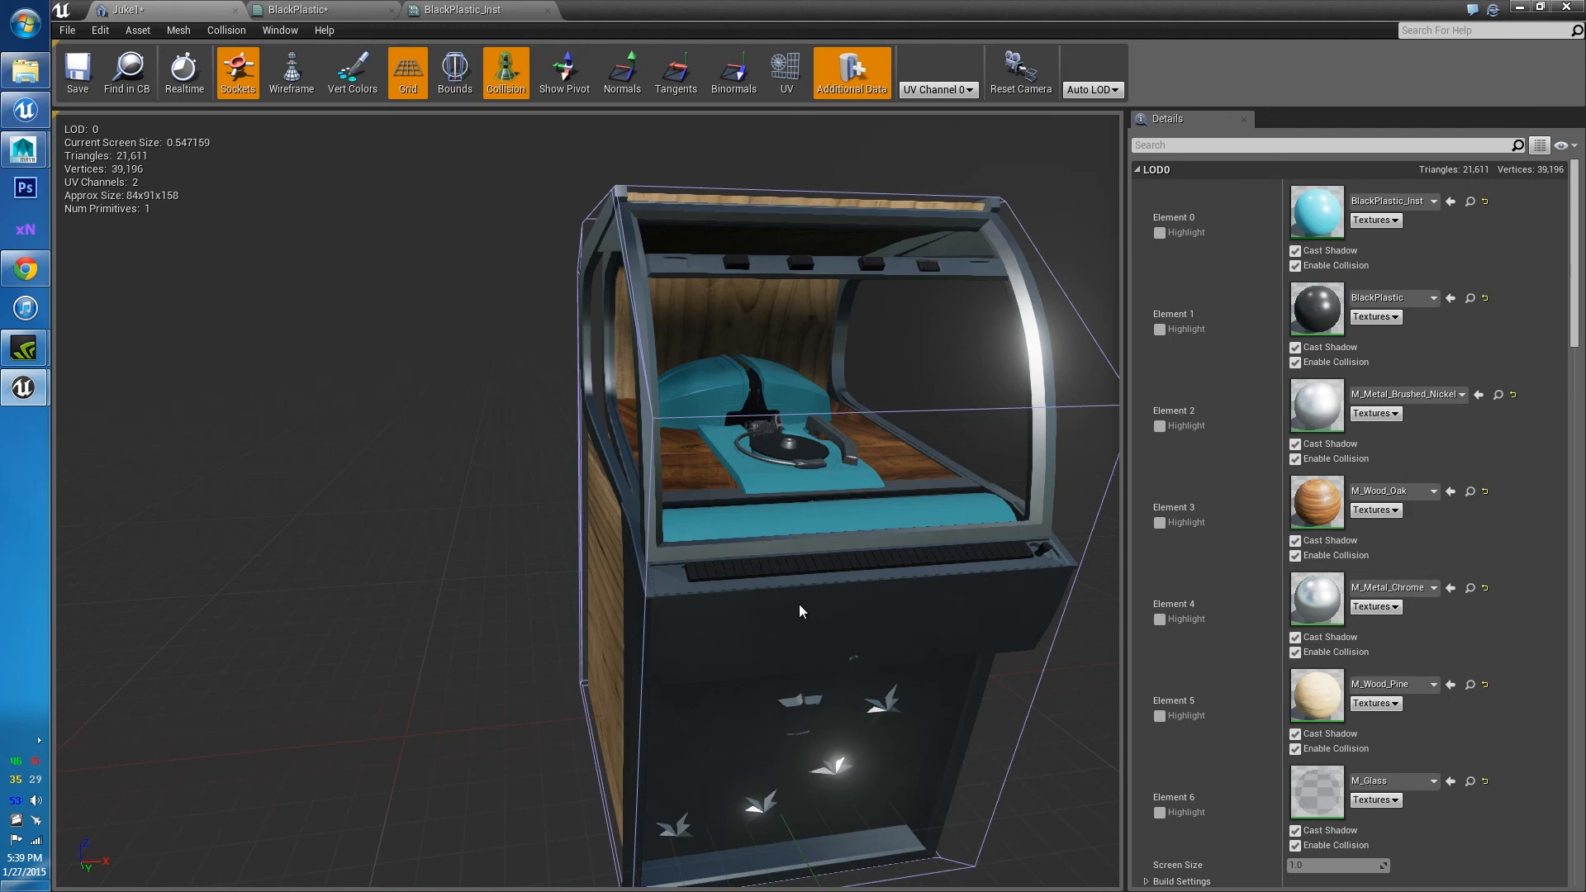
mouse_move(800, 611)
mouse_down()
mouse_move(777, 613)
mouse_move(800, 611)
mouse_up()
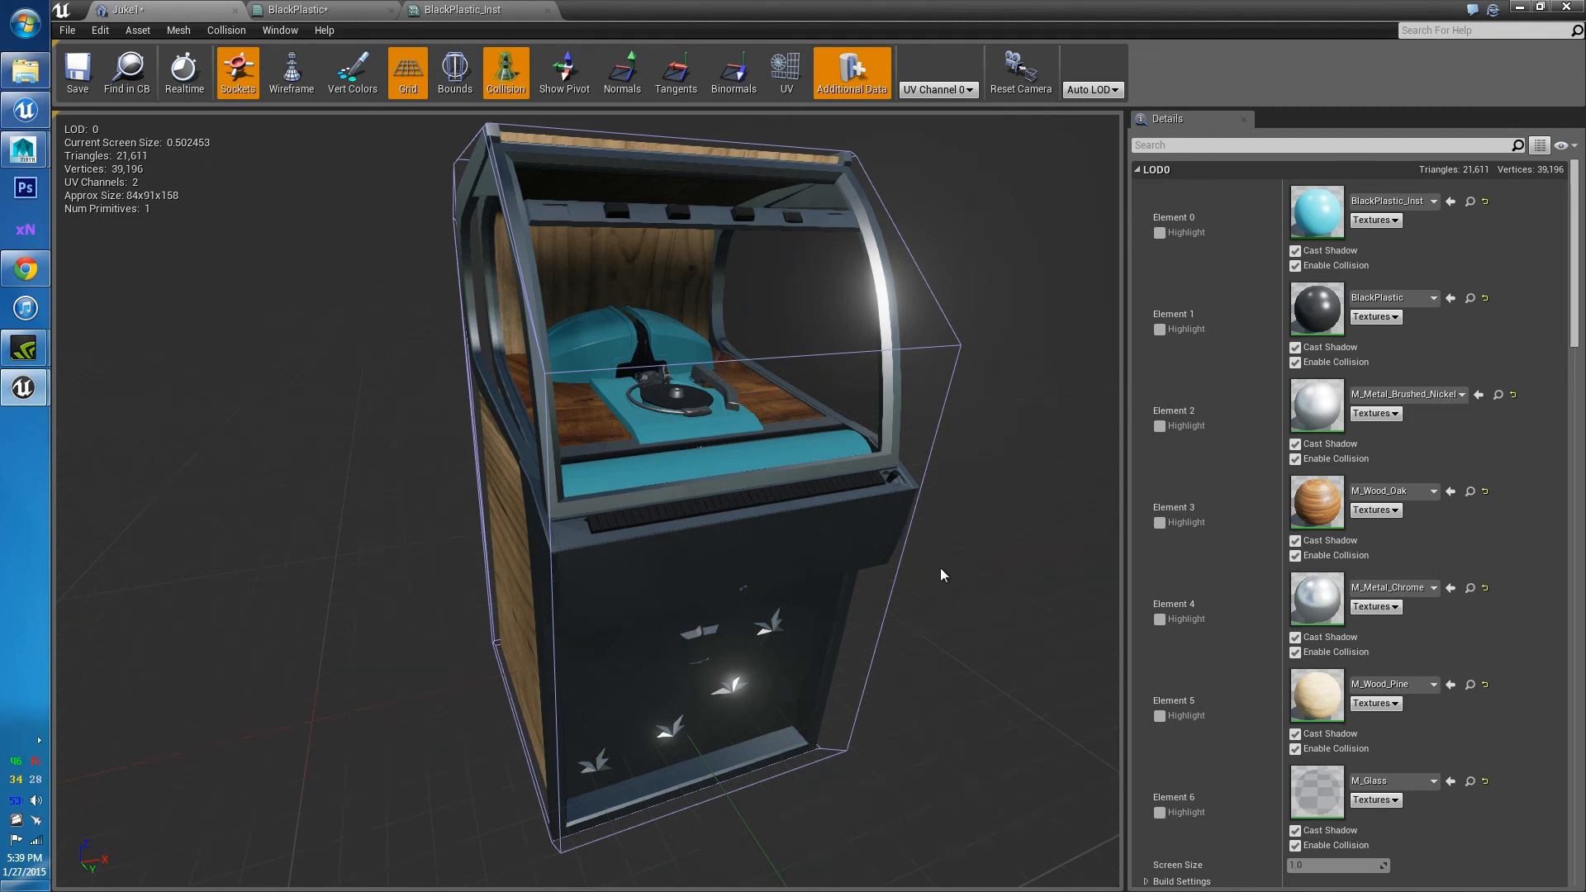
mouse_move(940, 568)
right_down()
mouse_move(920, 501)
mouse_move(939, 541)
right_up()
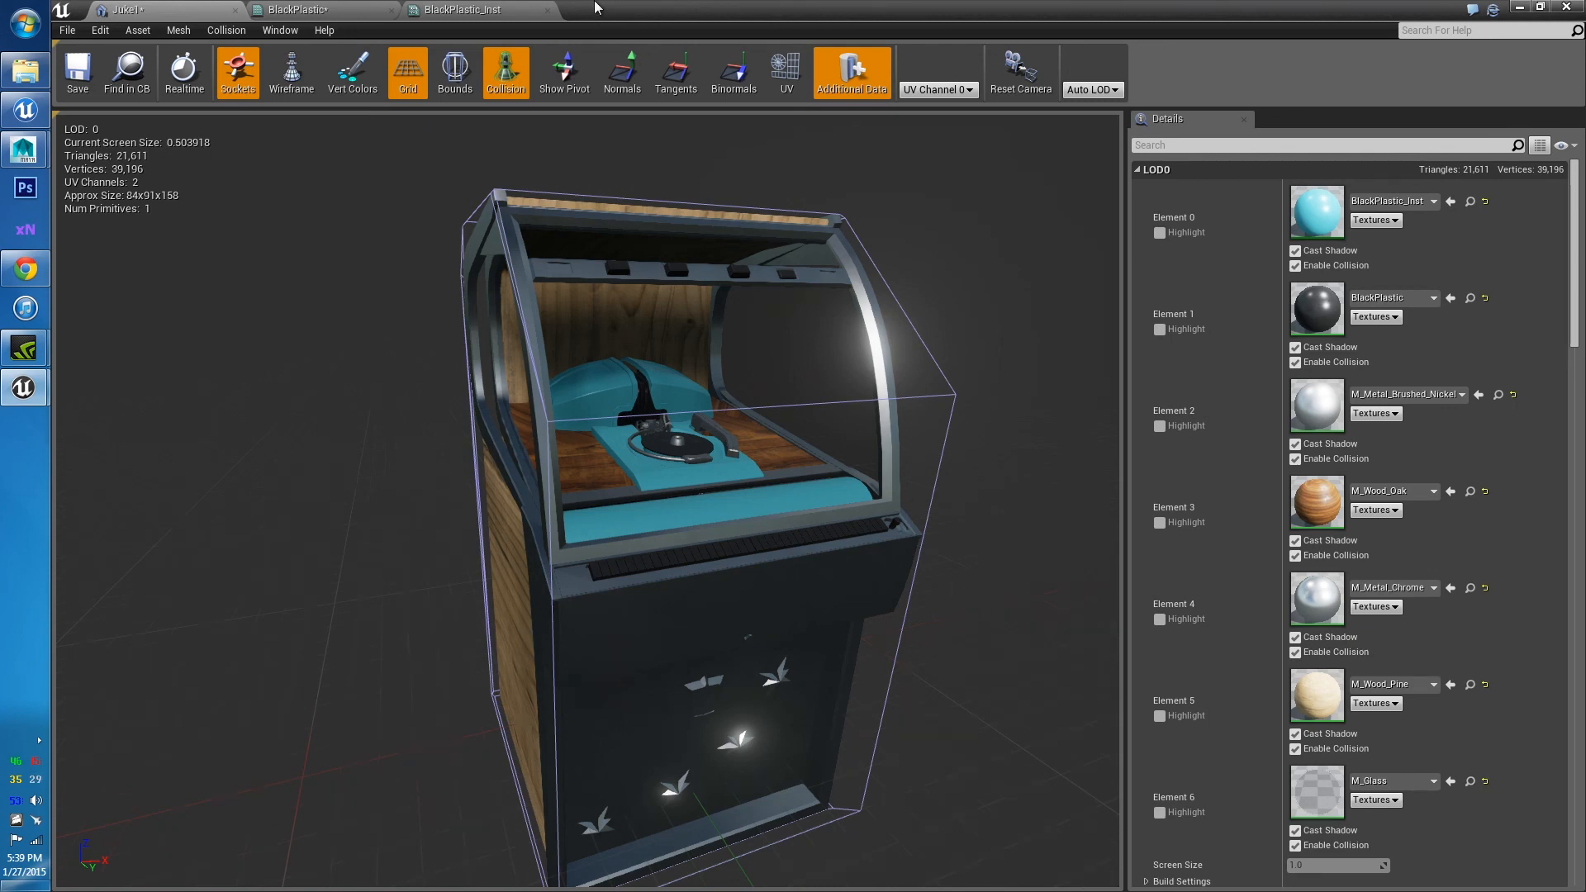
click(732, 78)
scroll(862, 291, down, 3)
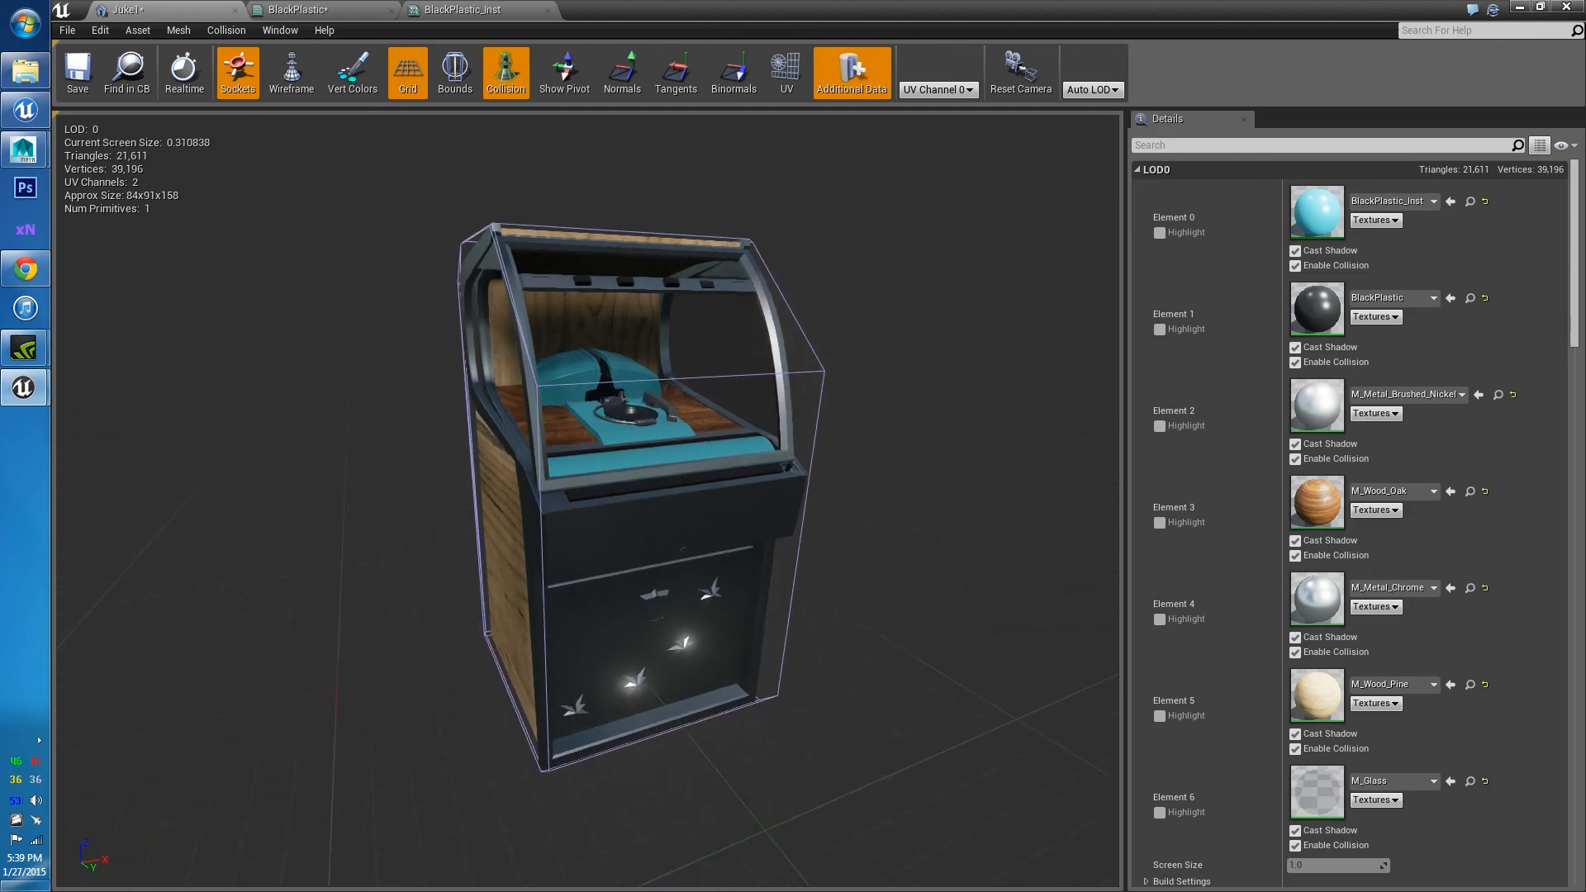
scroll(789, 471, up, 10)
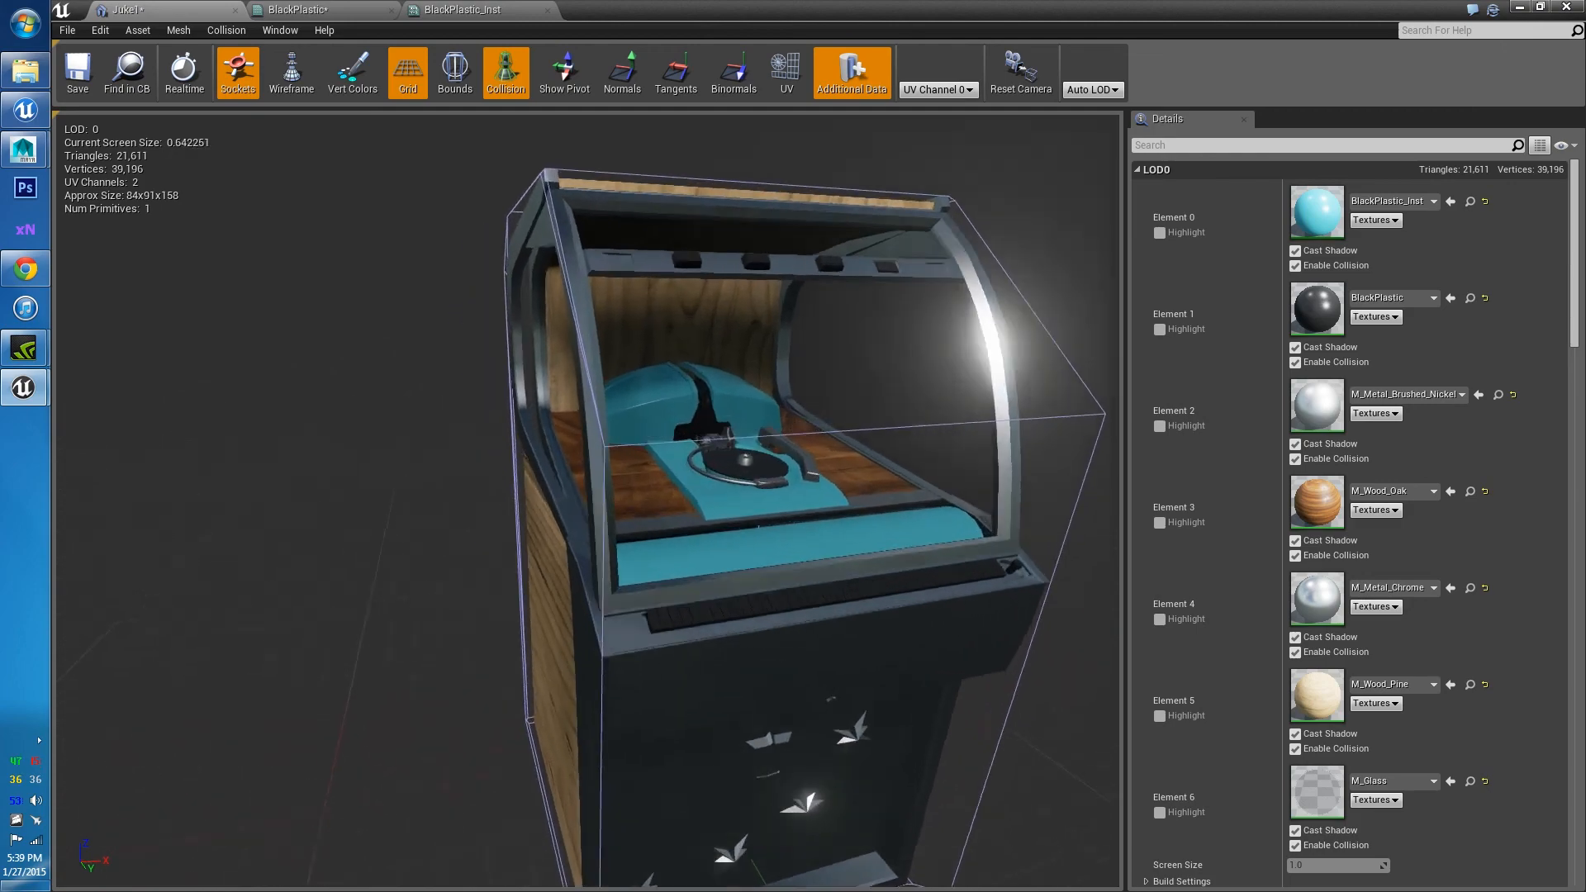
scroll(789, 471, down, 5)
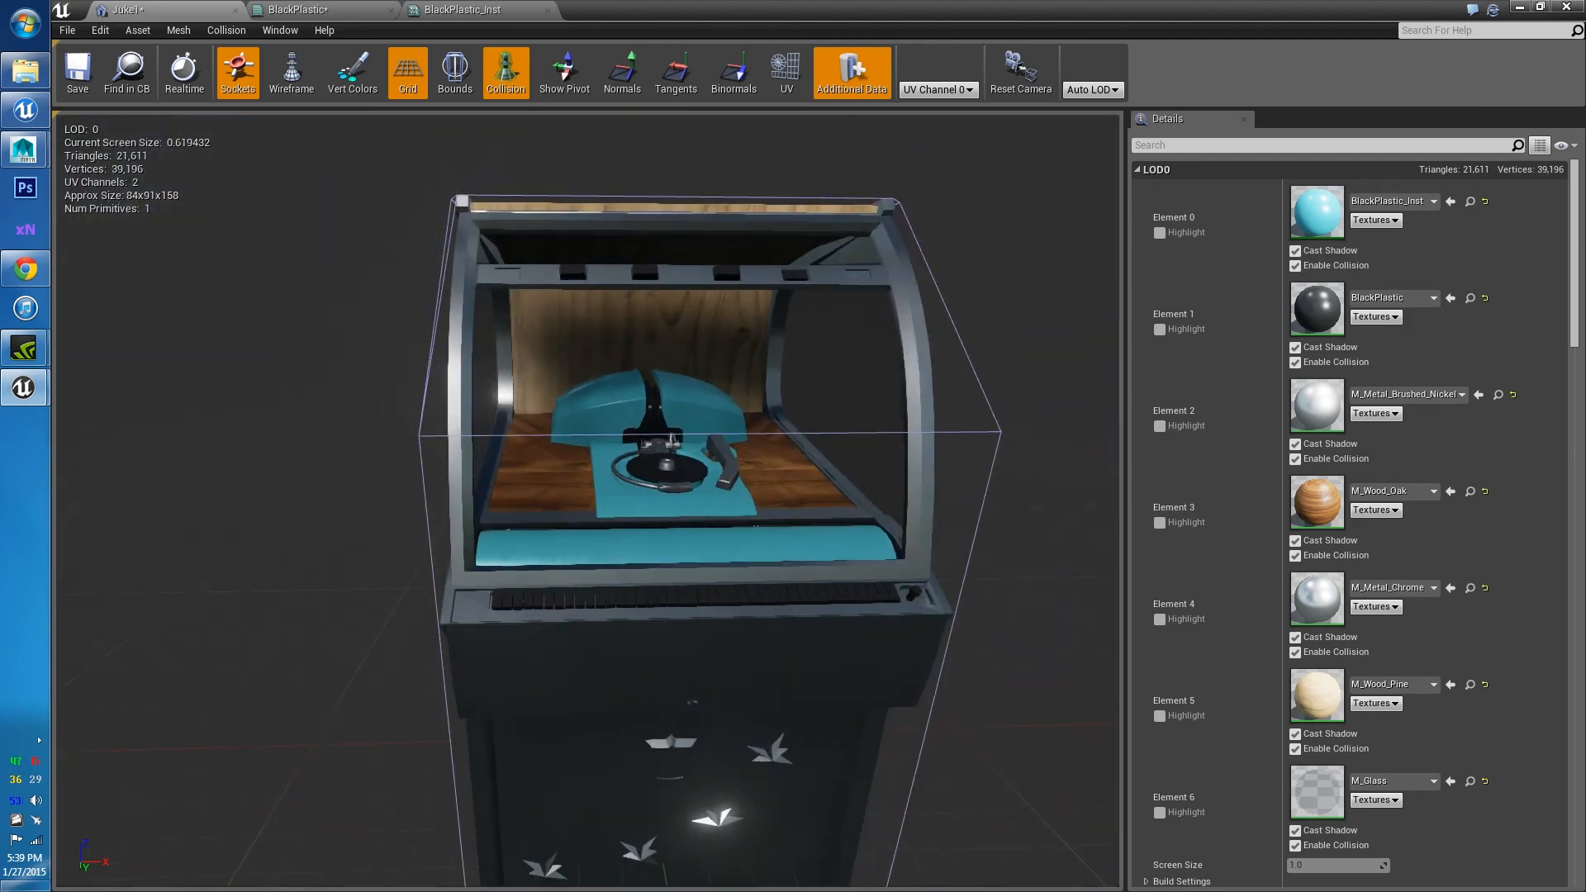
middle_drag(789, 470, 799, 504)
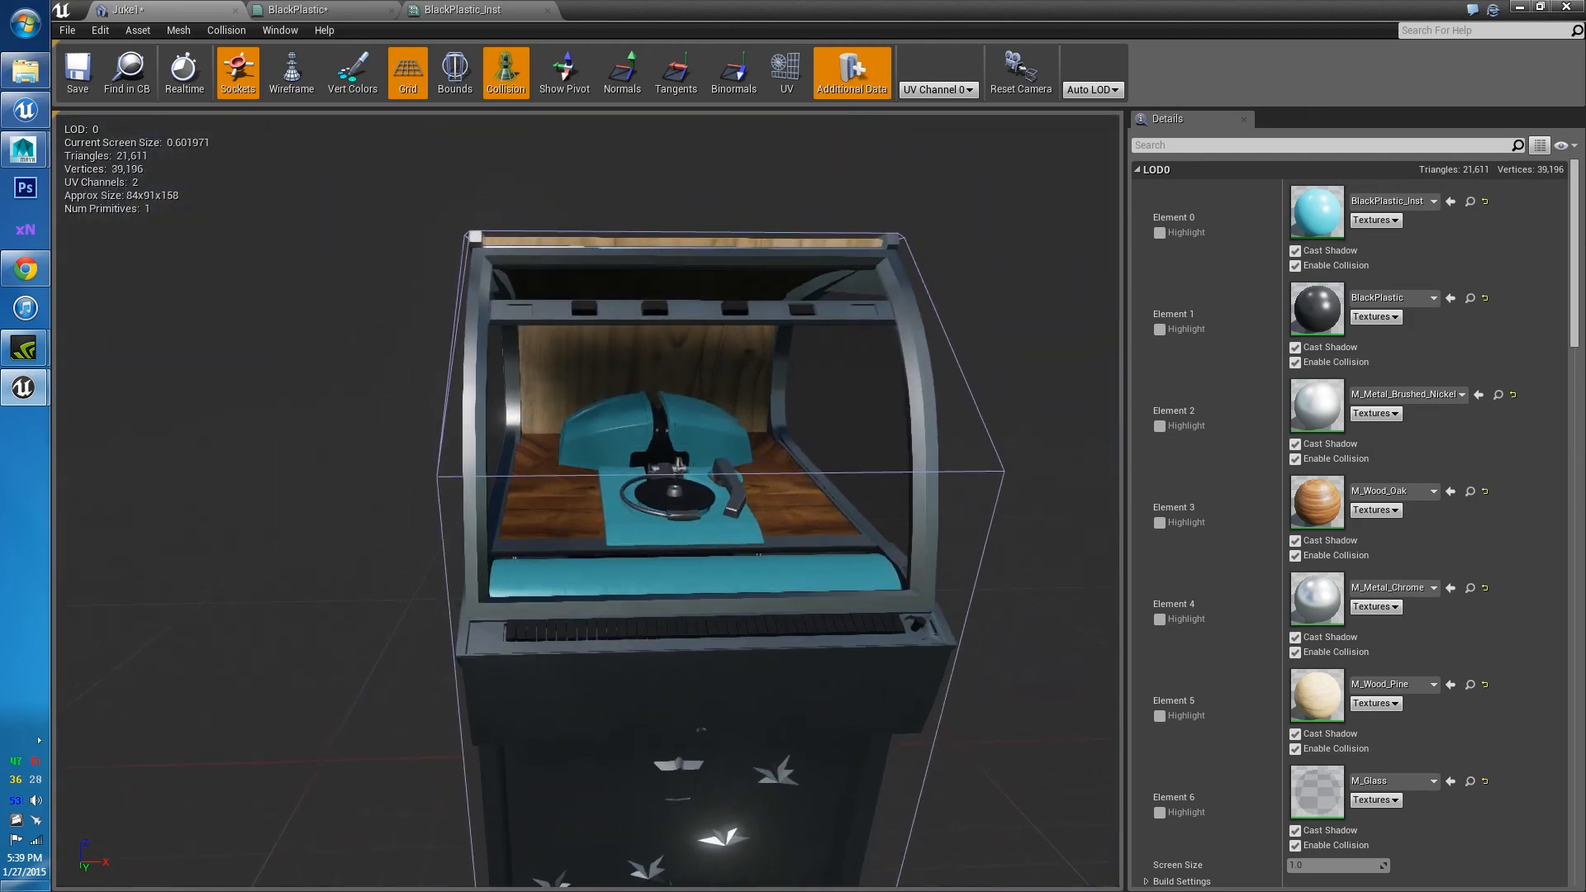
right_drag(818, 432, 890, 437)
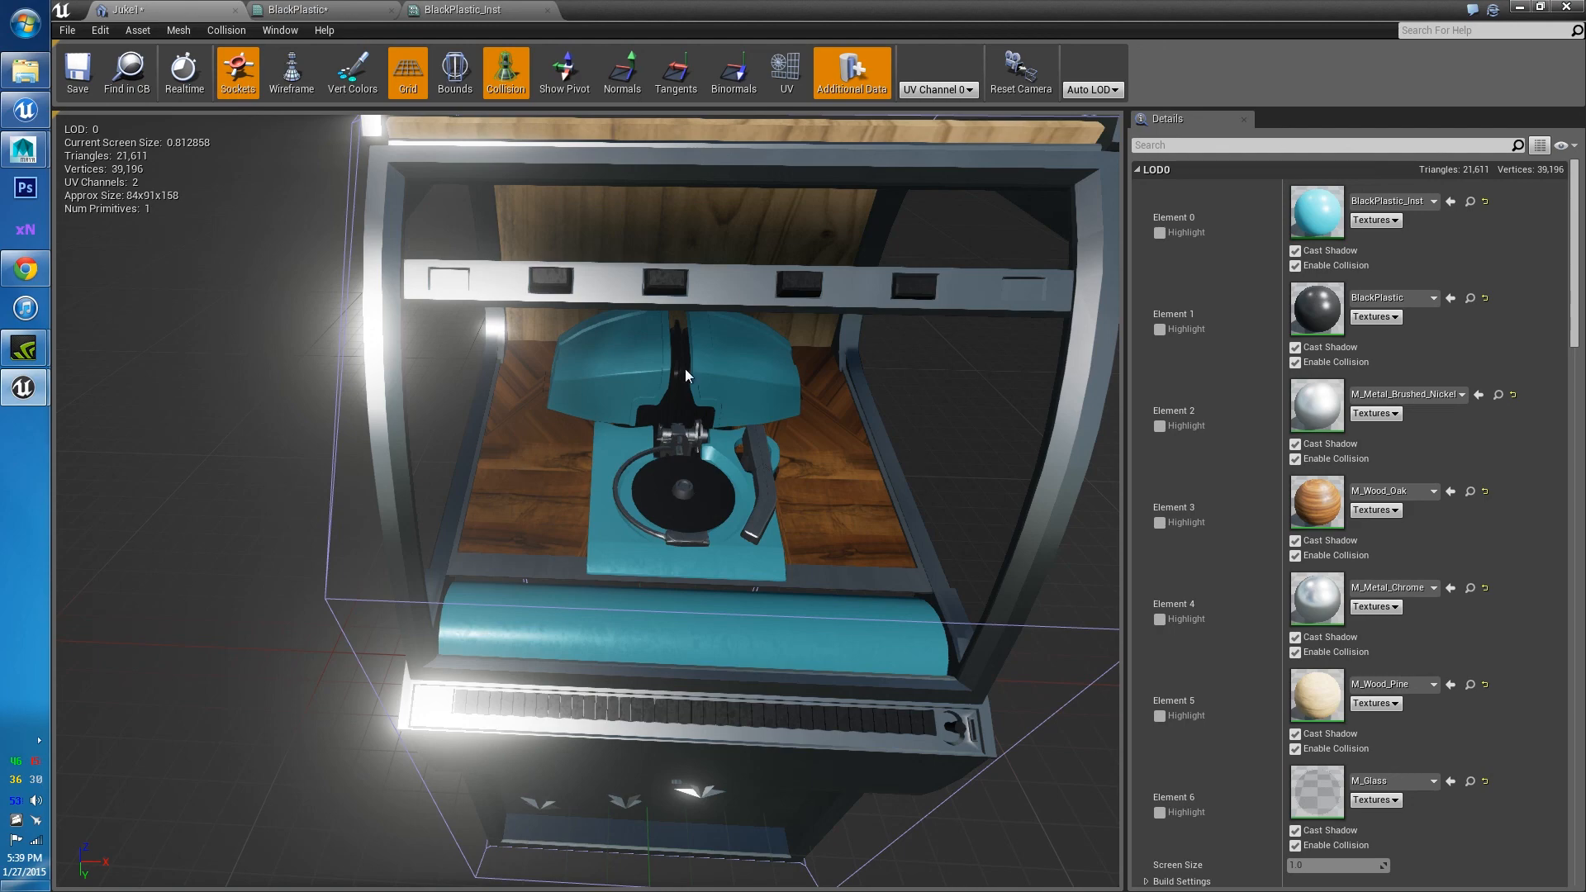
mouse_move(645, 418)
right_down()
mouse_move(712, 385)
mouse_move(644, 419)
mouse_move(661, 399)
mouse_move(628, 395)
mouse_move(634, 370)
mouse_move(607, 386)
mouse_move(649, 380)
mouse_move(647, 359)
mouse_move(641, 400)
right_up()
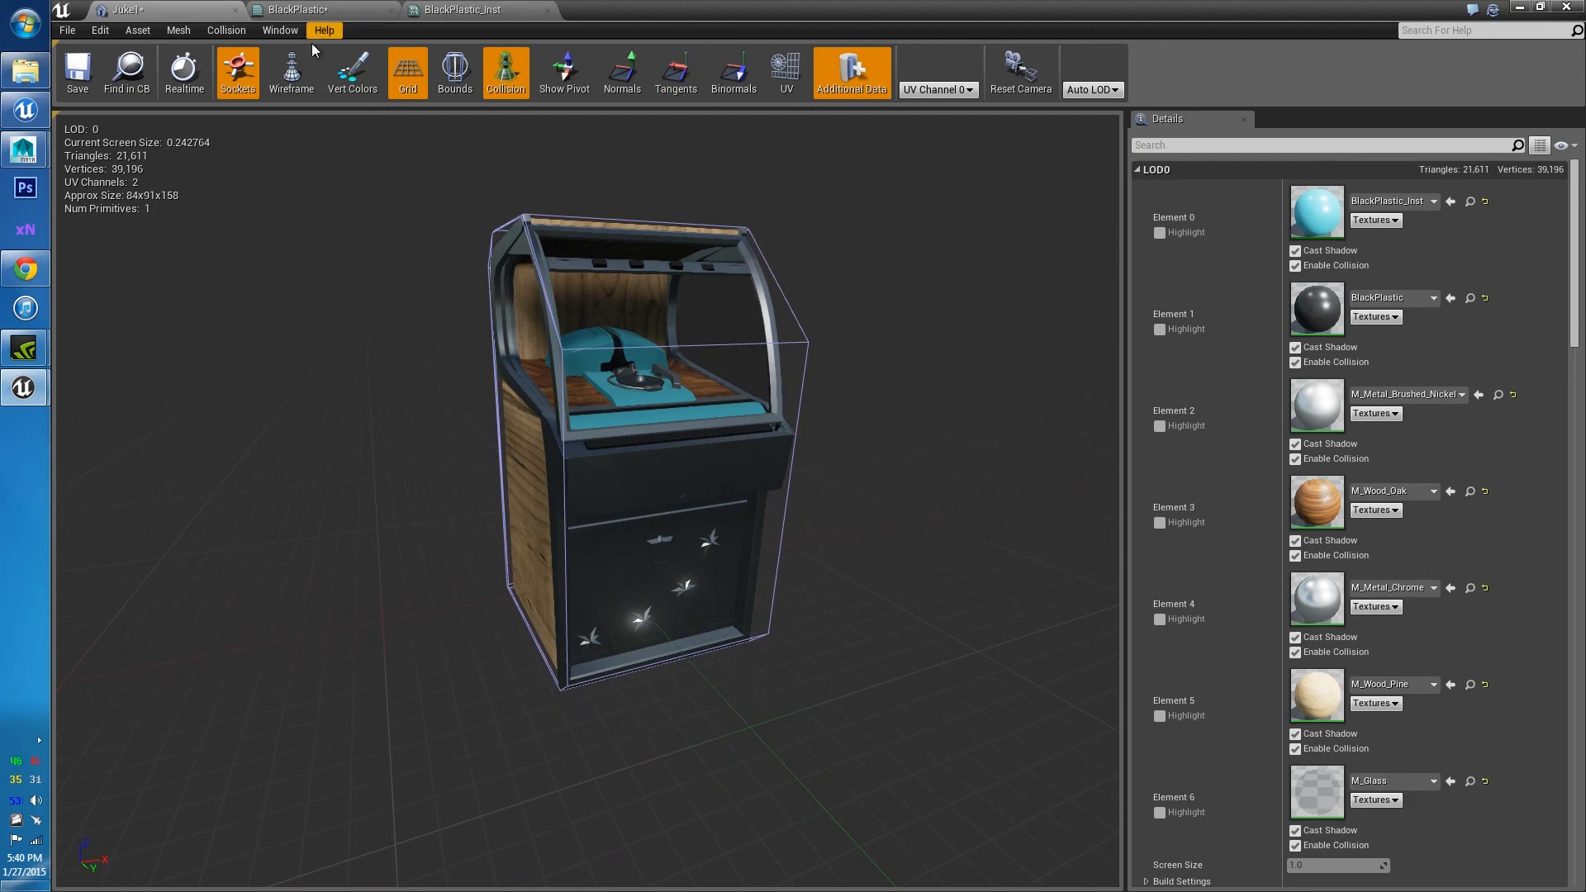
Inspect the Juke1 mesh in wireframe from another angle and return it to the shaded display
click(294, 73)
drag(651, 438, 582, 343)
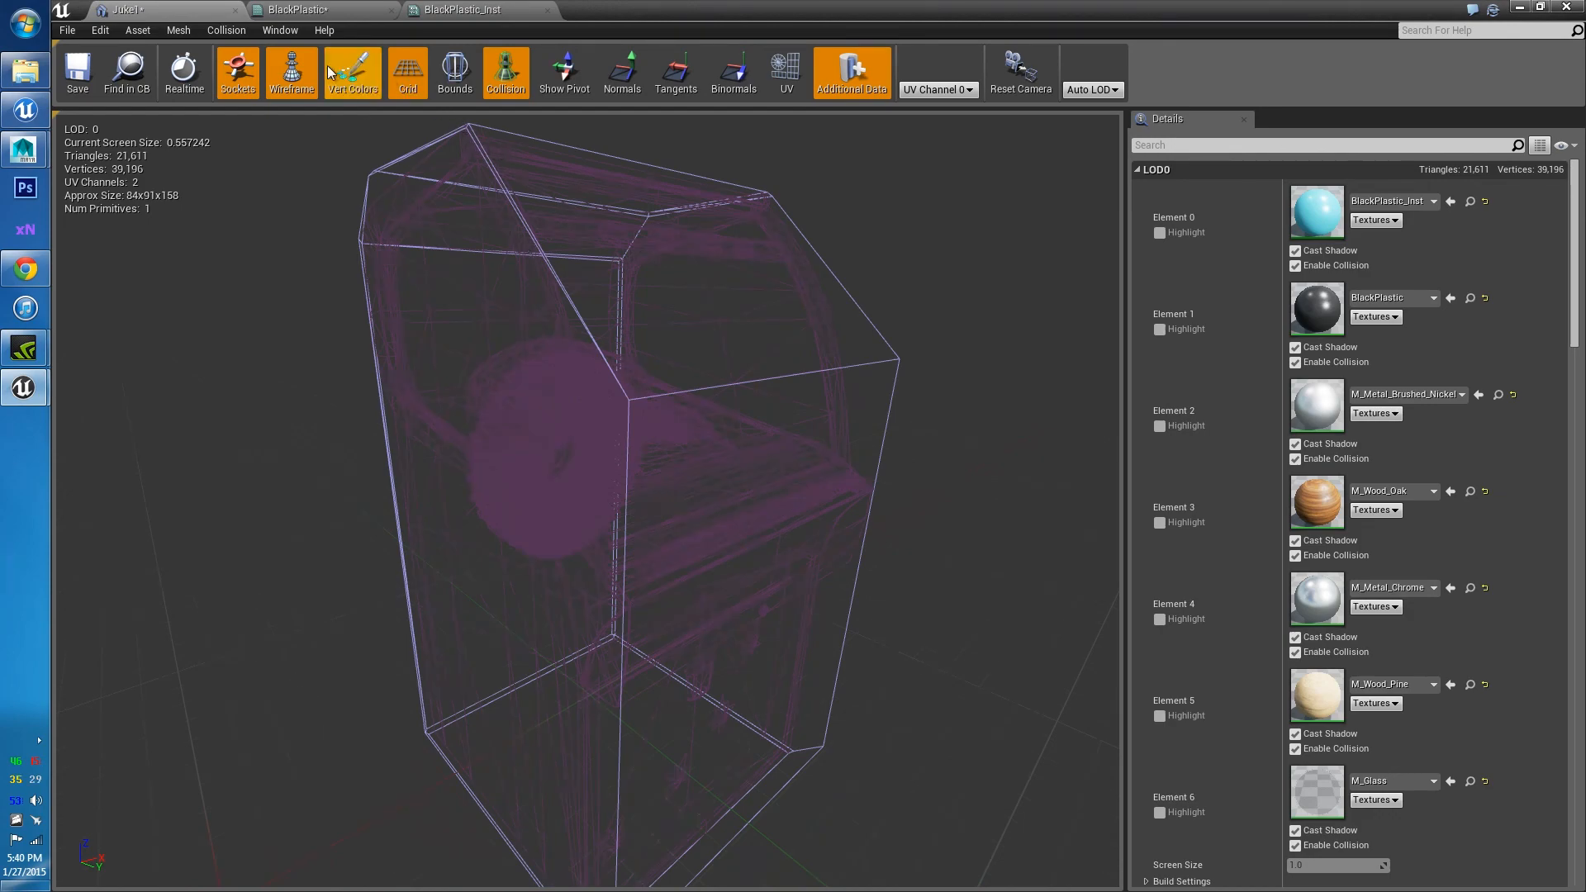
click(307, 74)
drag(672, 537, 686, 587)
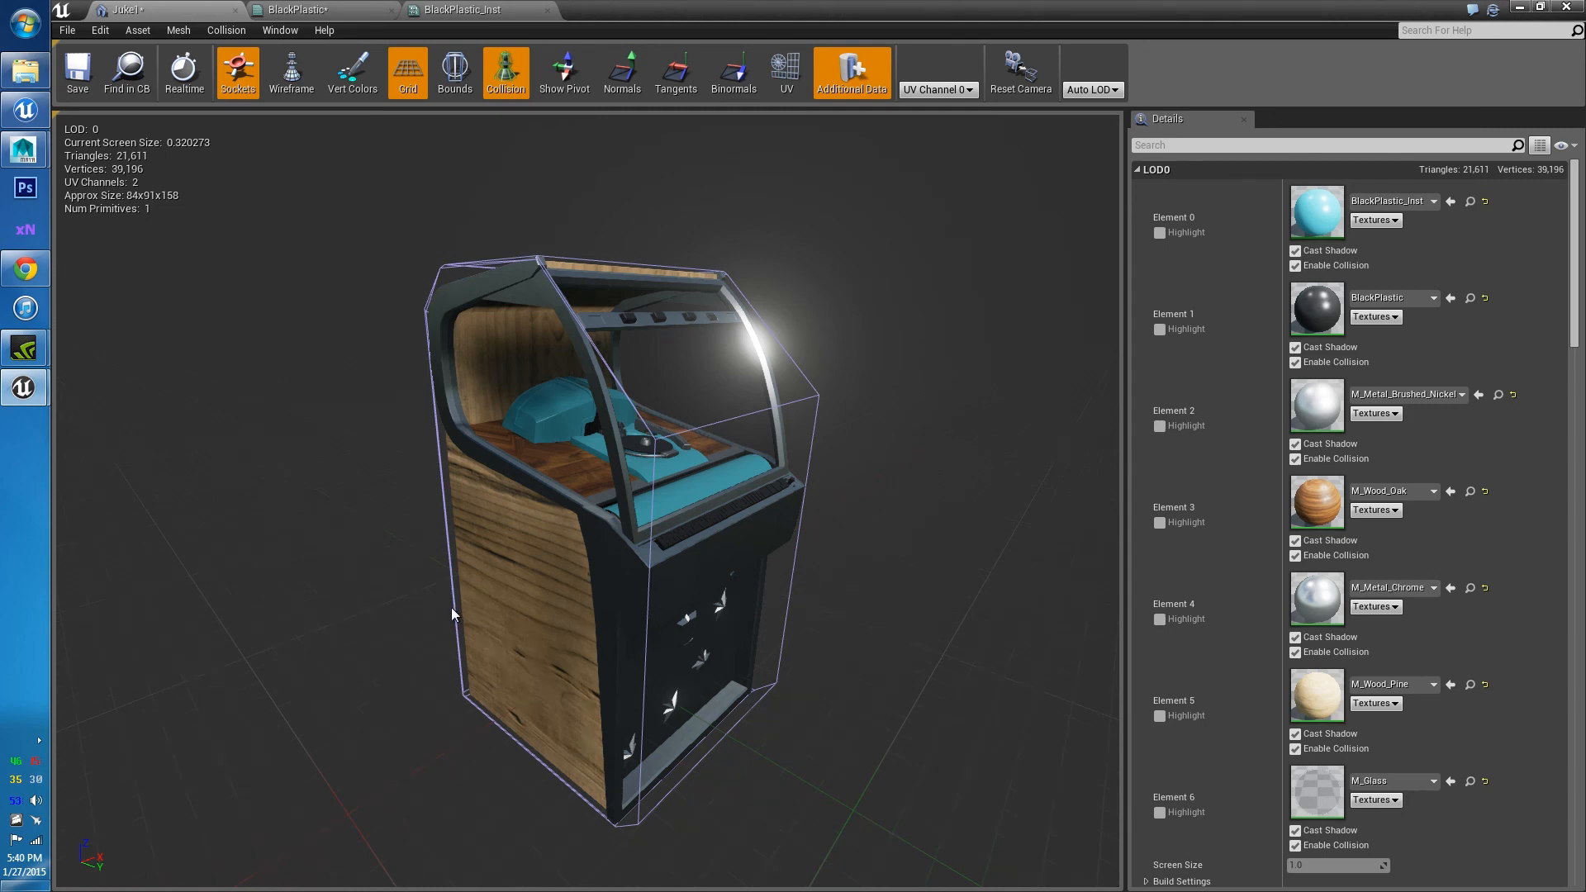
Restore the Juke1 mesh editor to a smaller window, close it, and switch to Chrome
drag(938, 8, 922, 112)
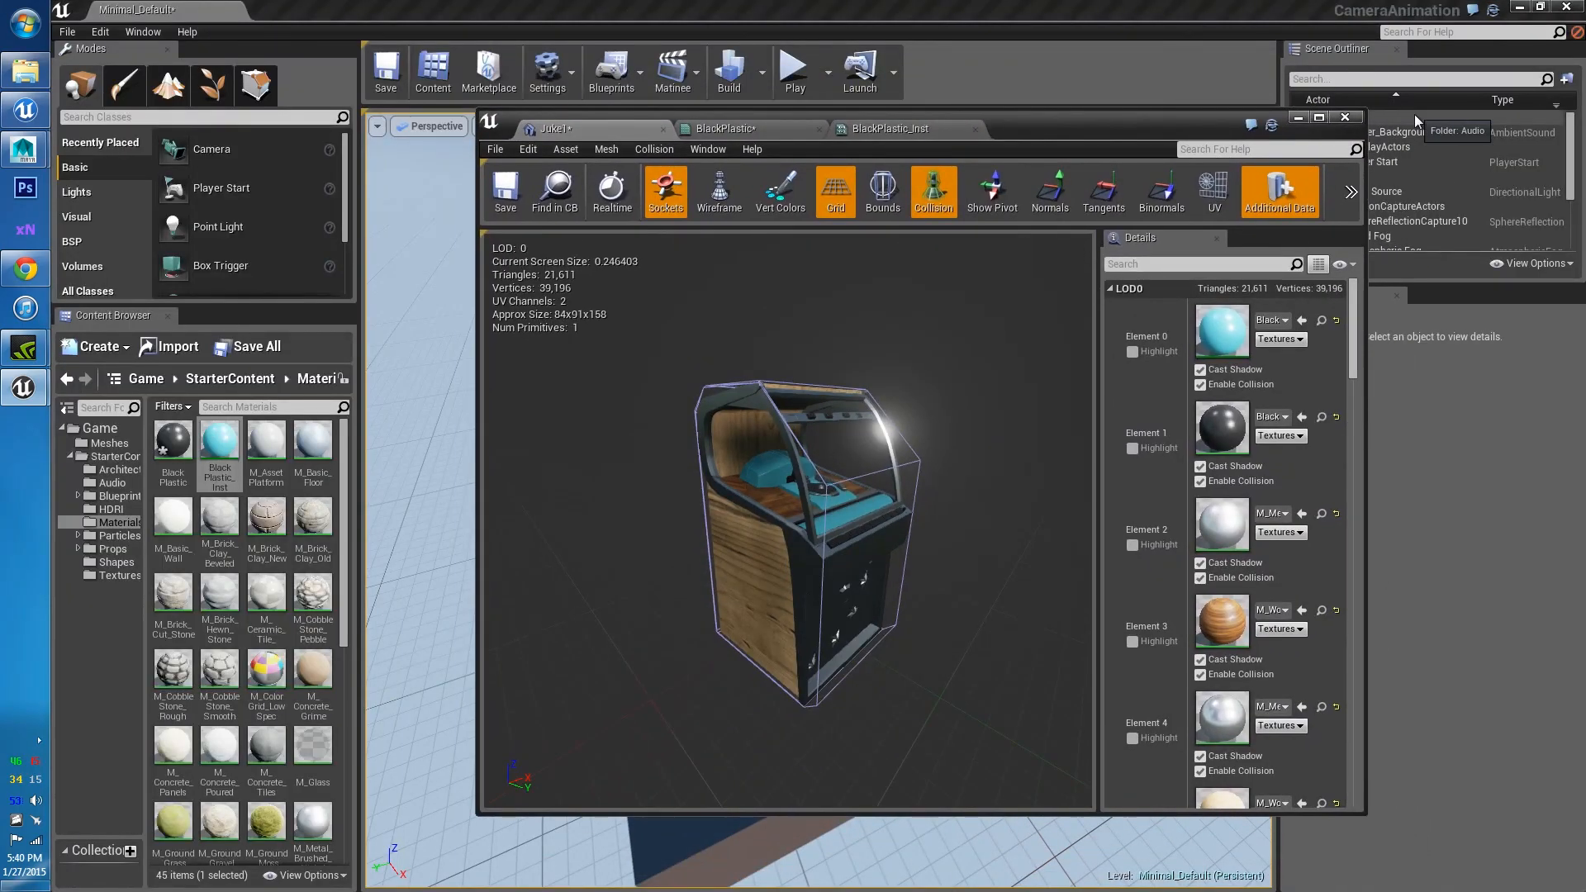
click(1345, 116)
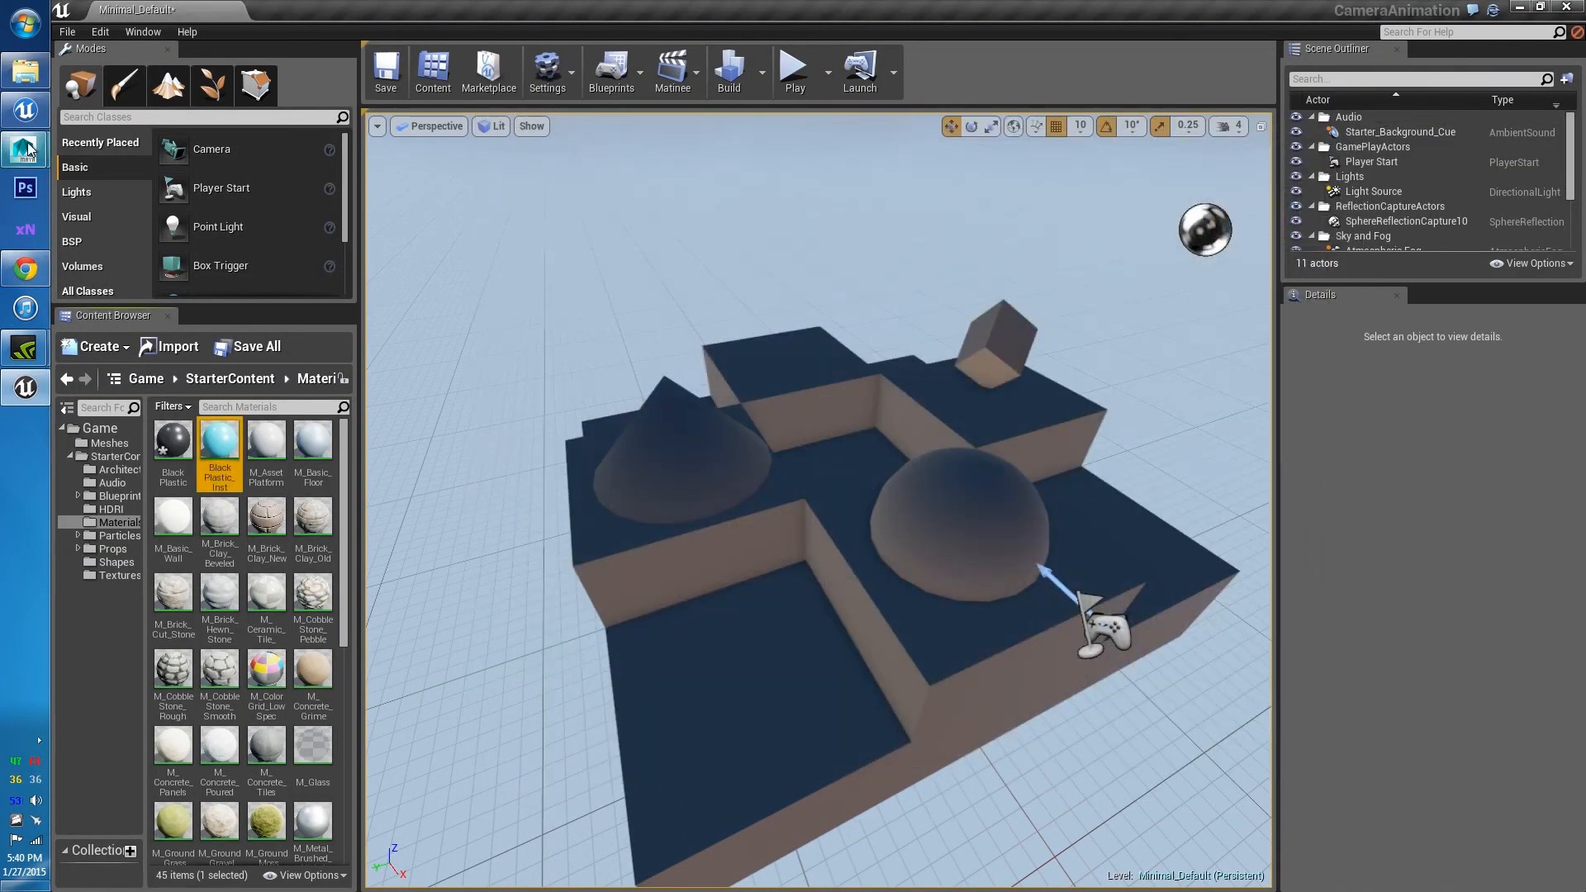
click(26, 268)
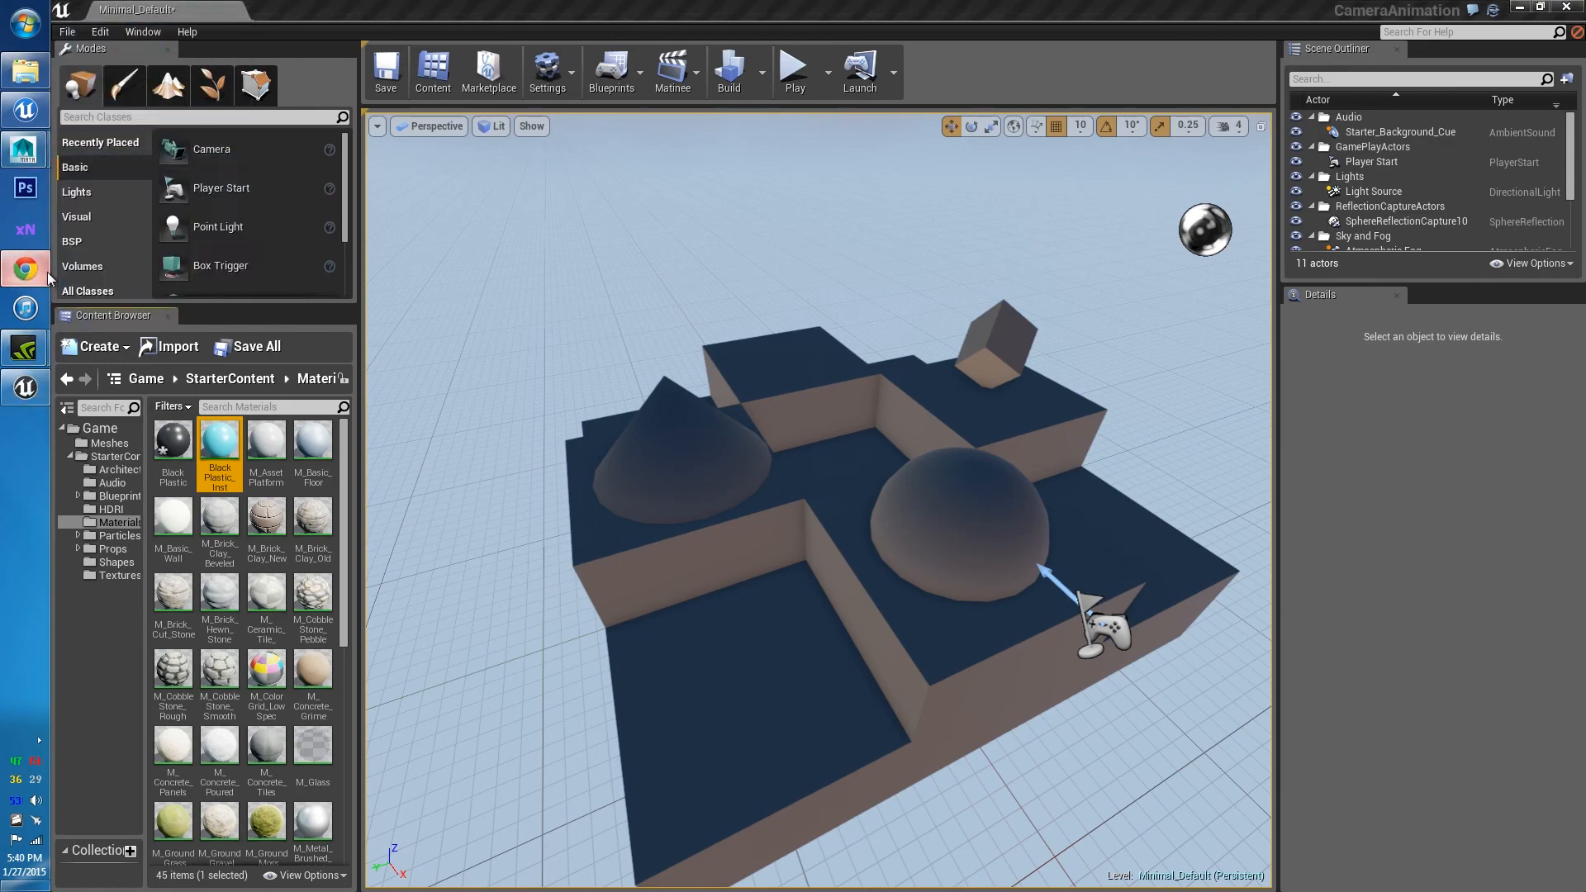
Open the YouTube home page in a new tab beside the upload page and close the duplicate tab
middle_click(112, 99)
middle_click(113, 99)
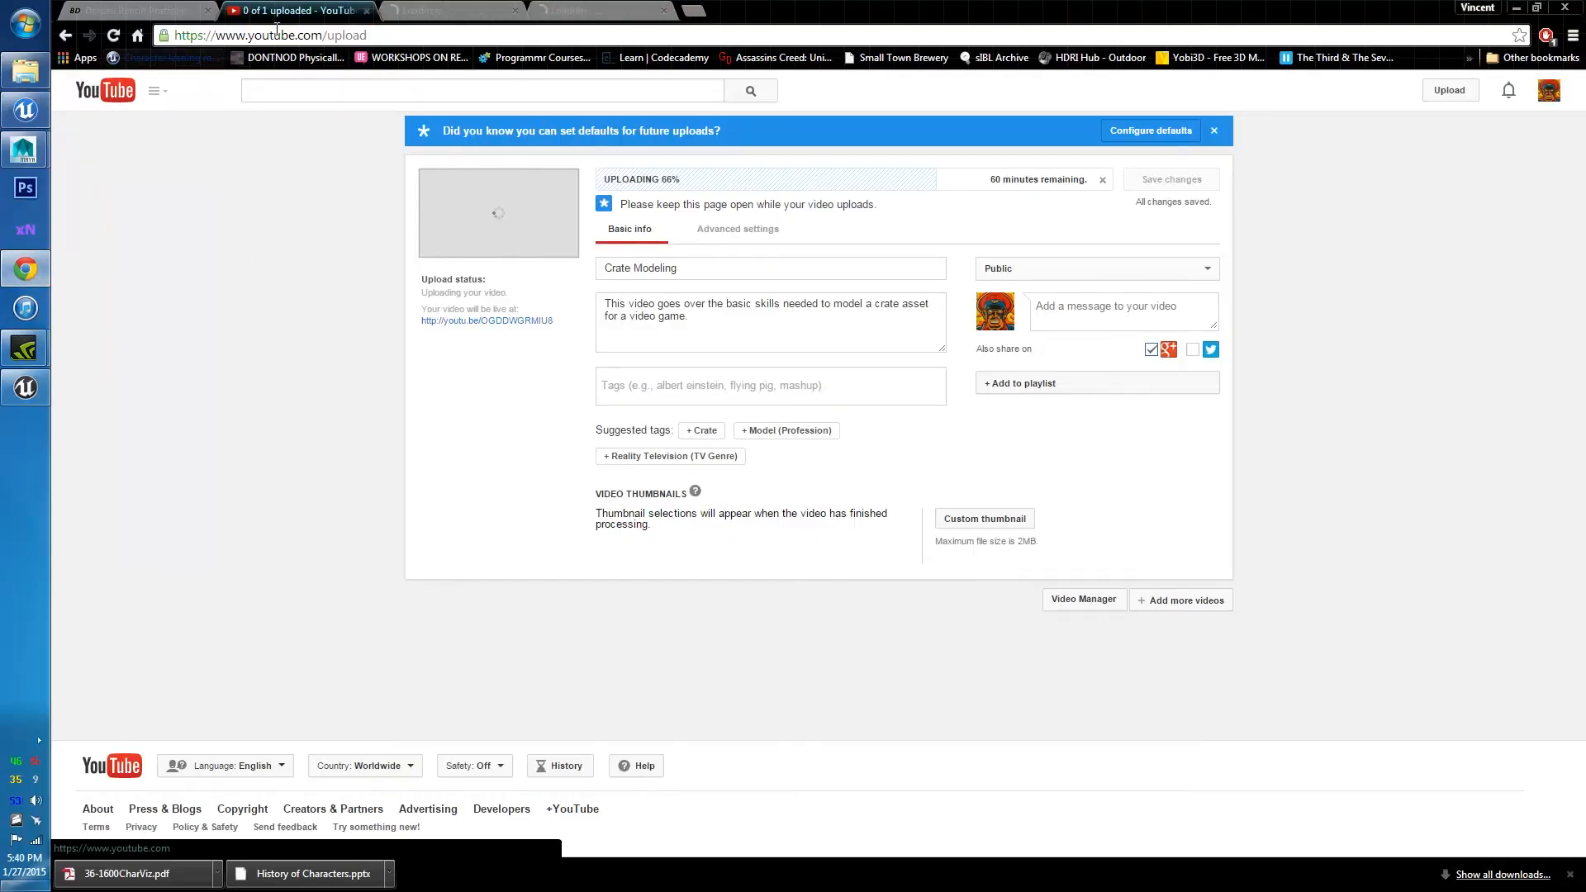
click(438, 8)
click(526, 11)
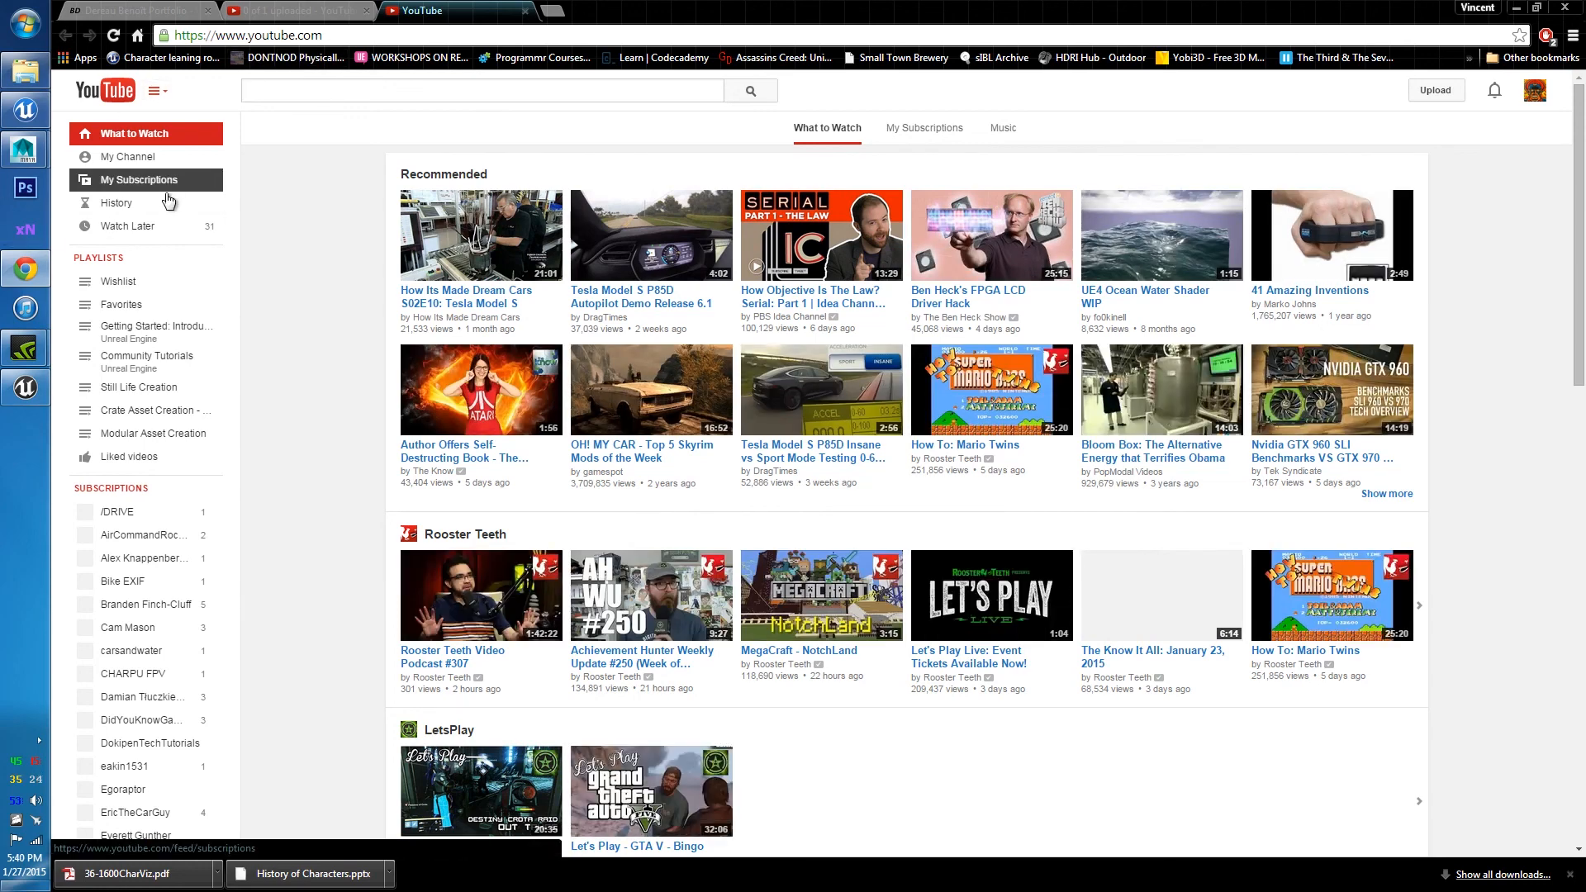
Go to the account's own YouTube channel and browse its list of uploaded videos
click(130, 157)
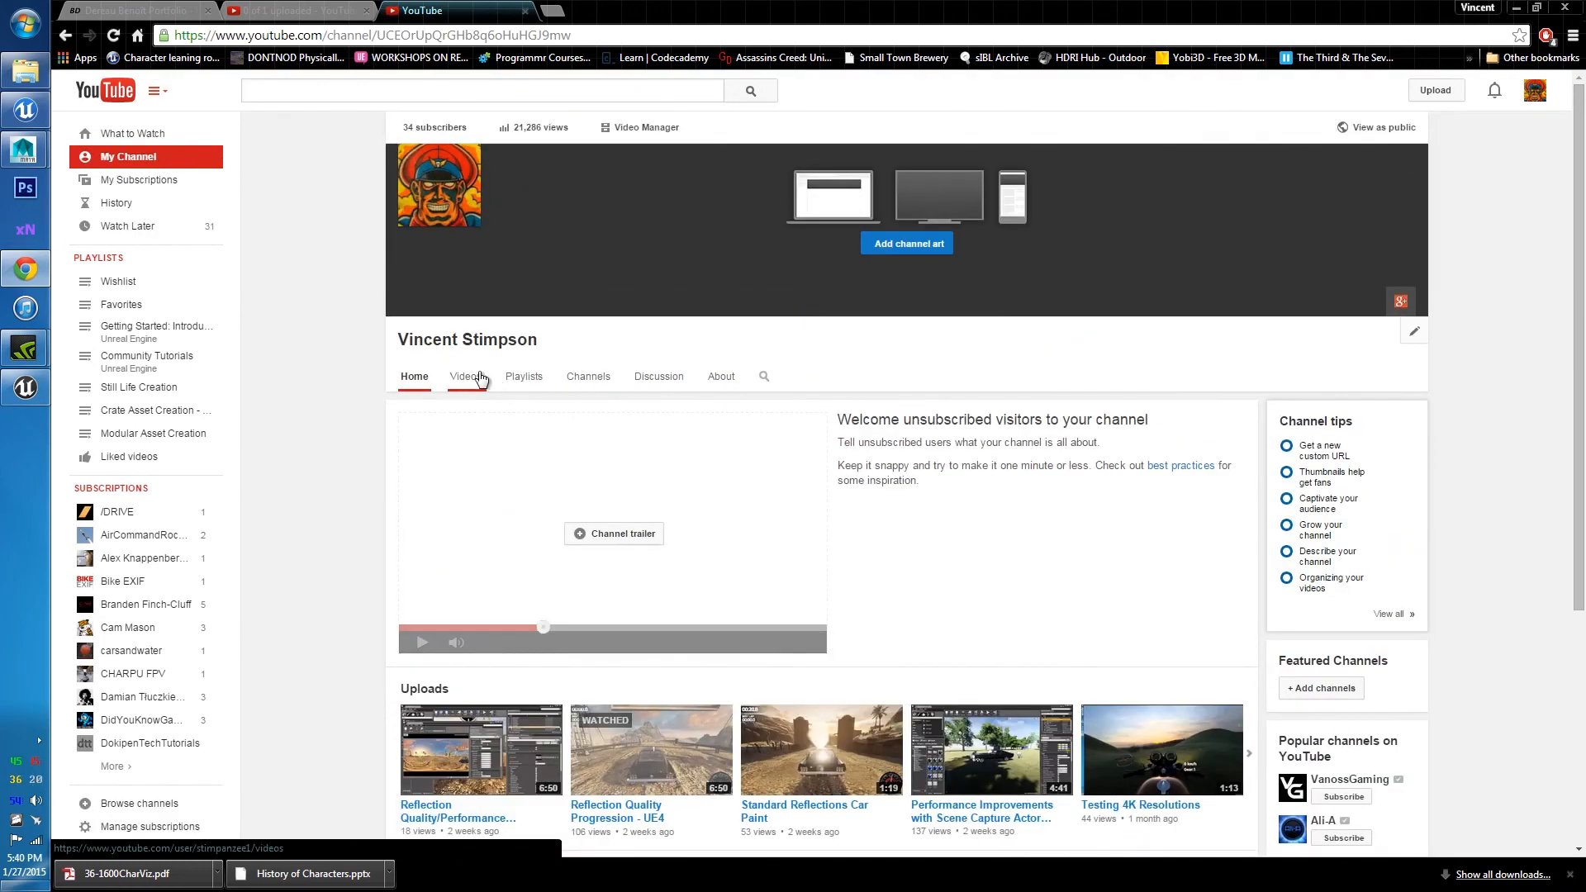
click(480, 378)
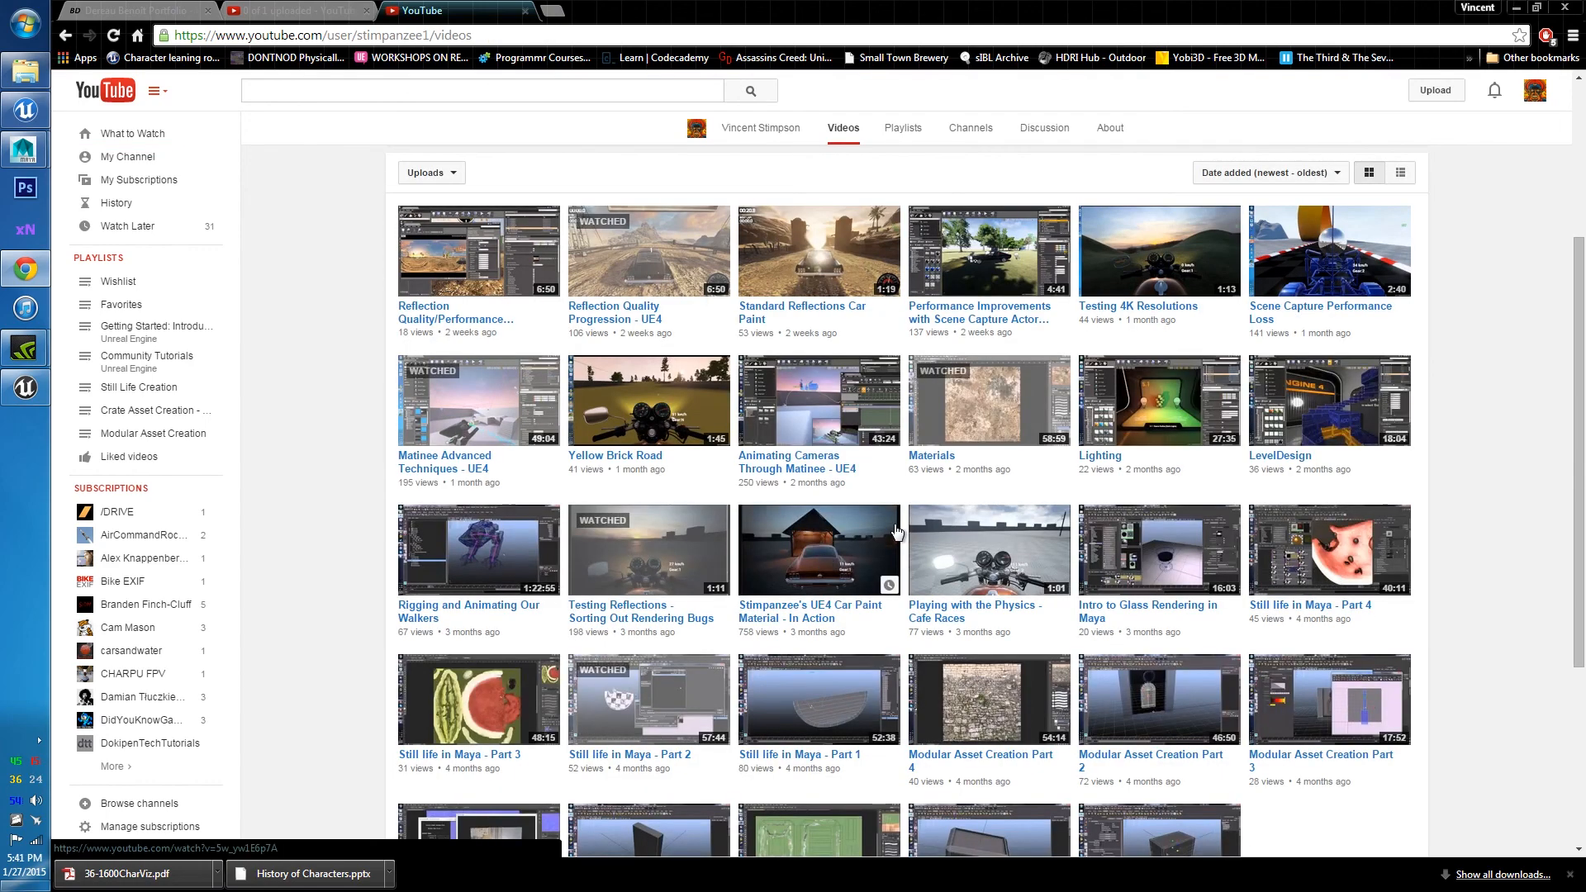
scroll(905, 533, down, 1)
scroll(1093, 422, up, 1)
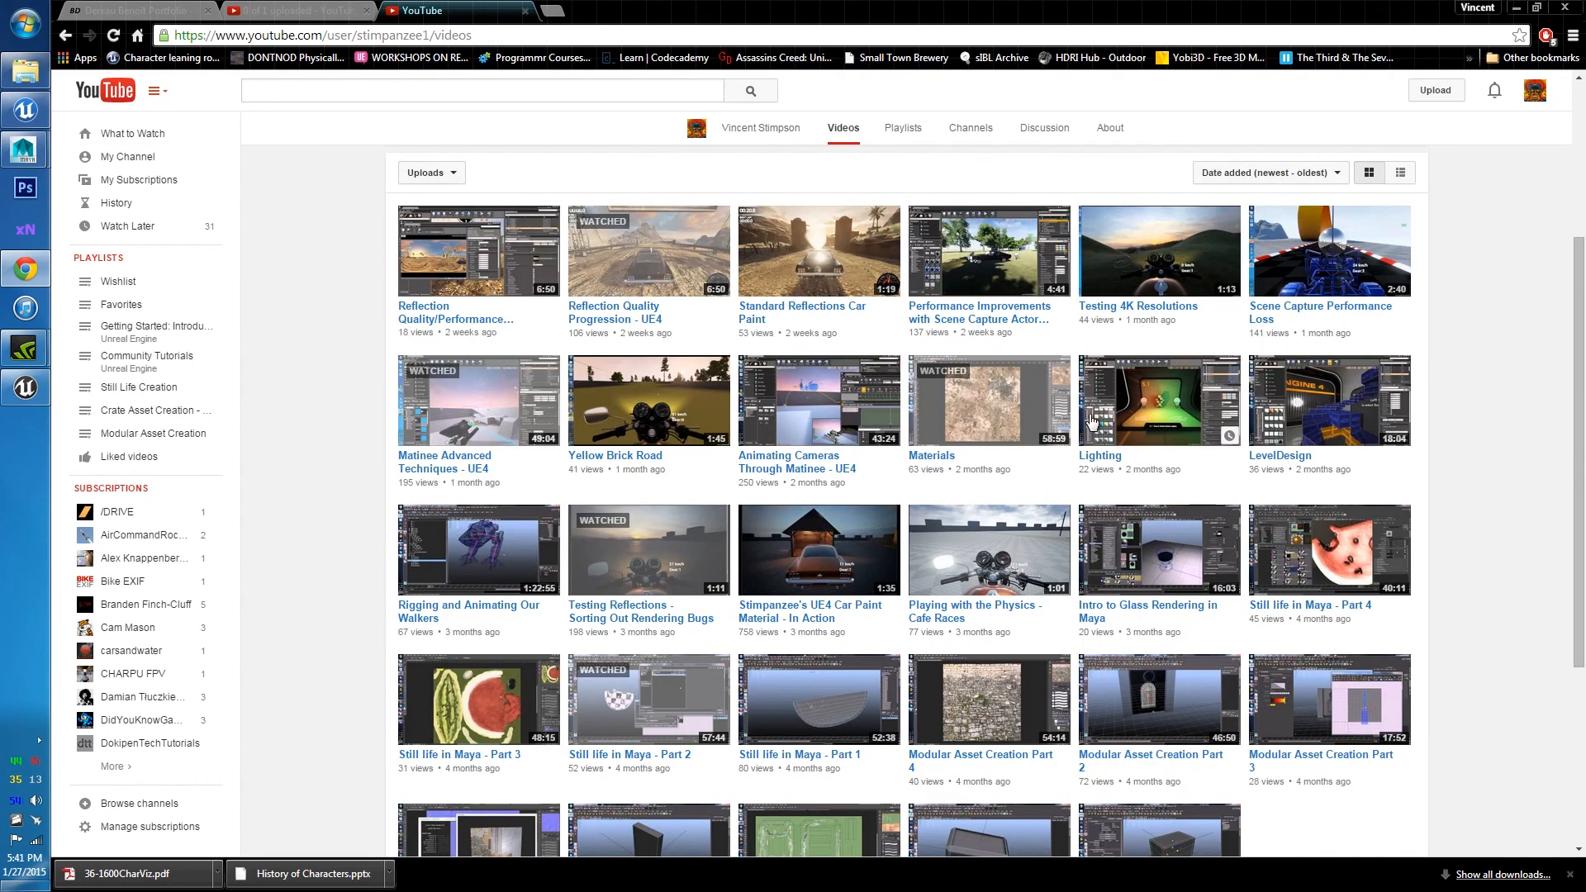
Open the video titled Materials and look over its player, description and comments
click(975, 440)
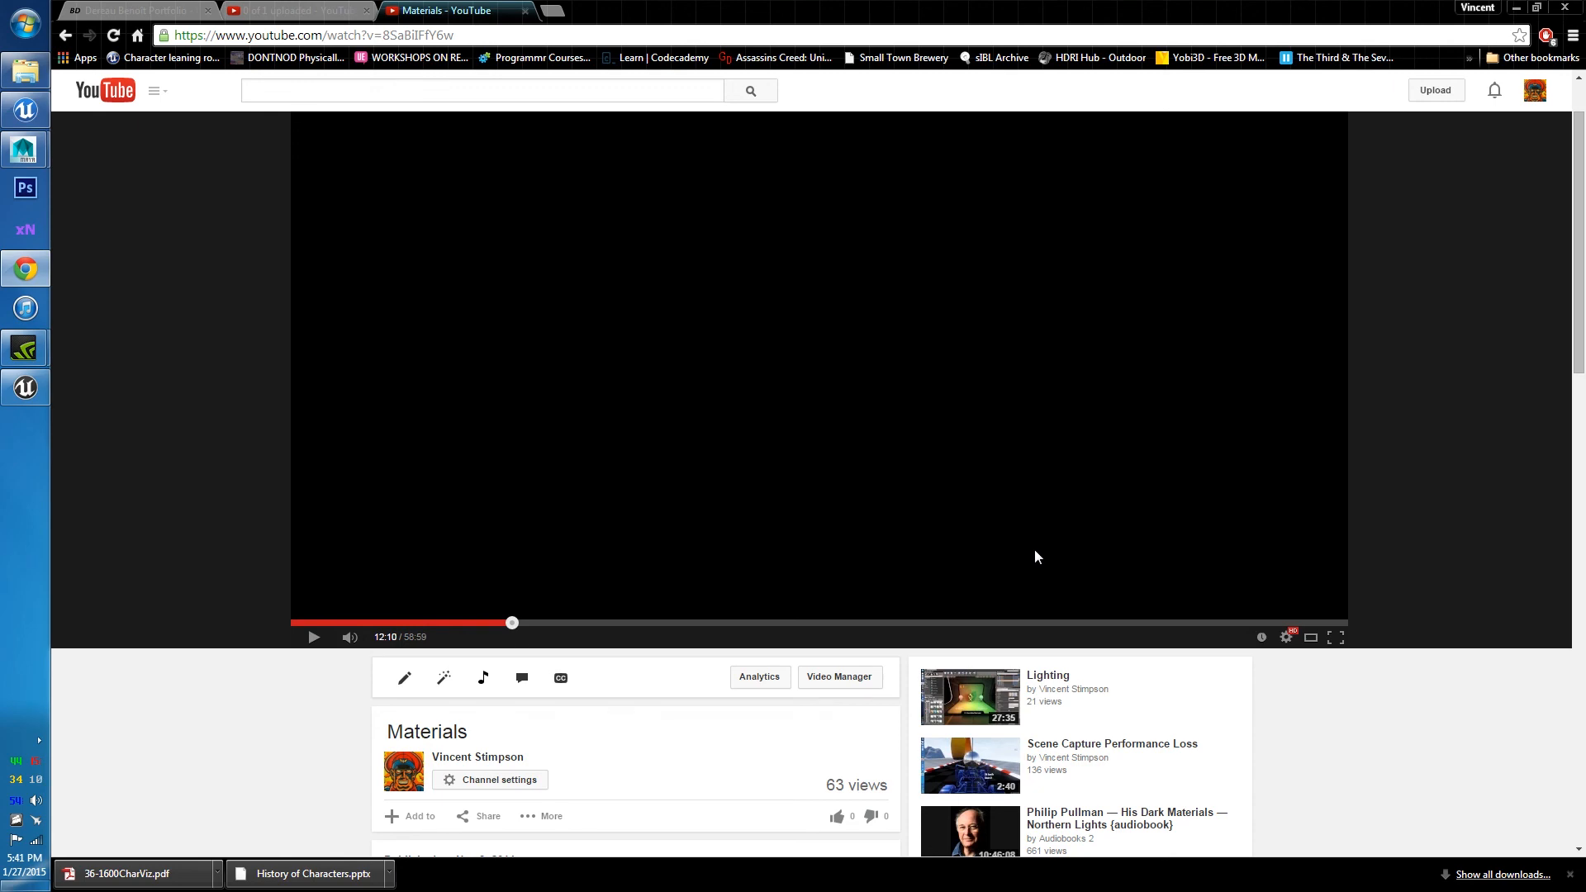
scroll(1035, 551, down, 2)
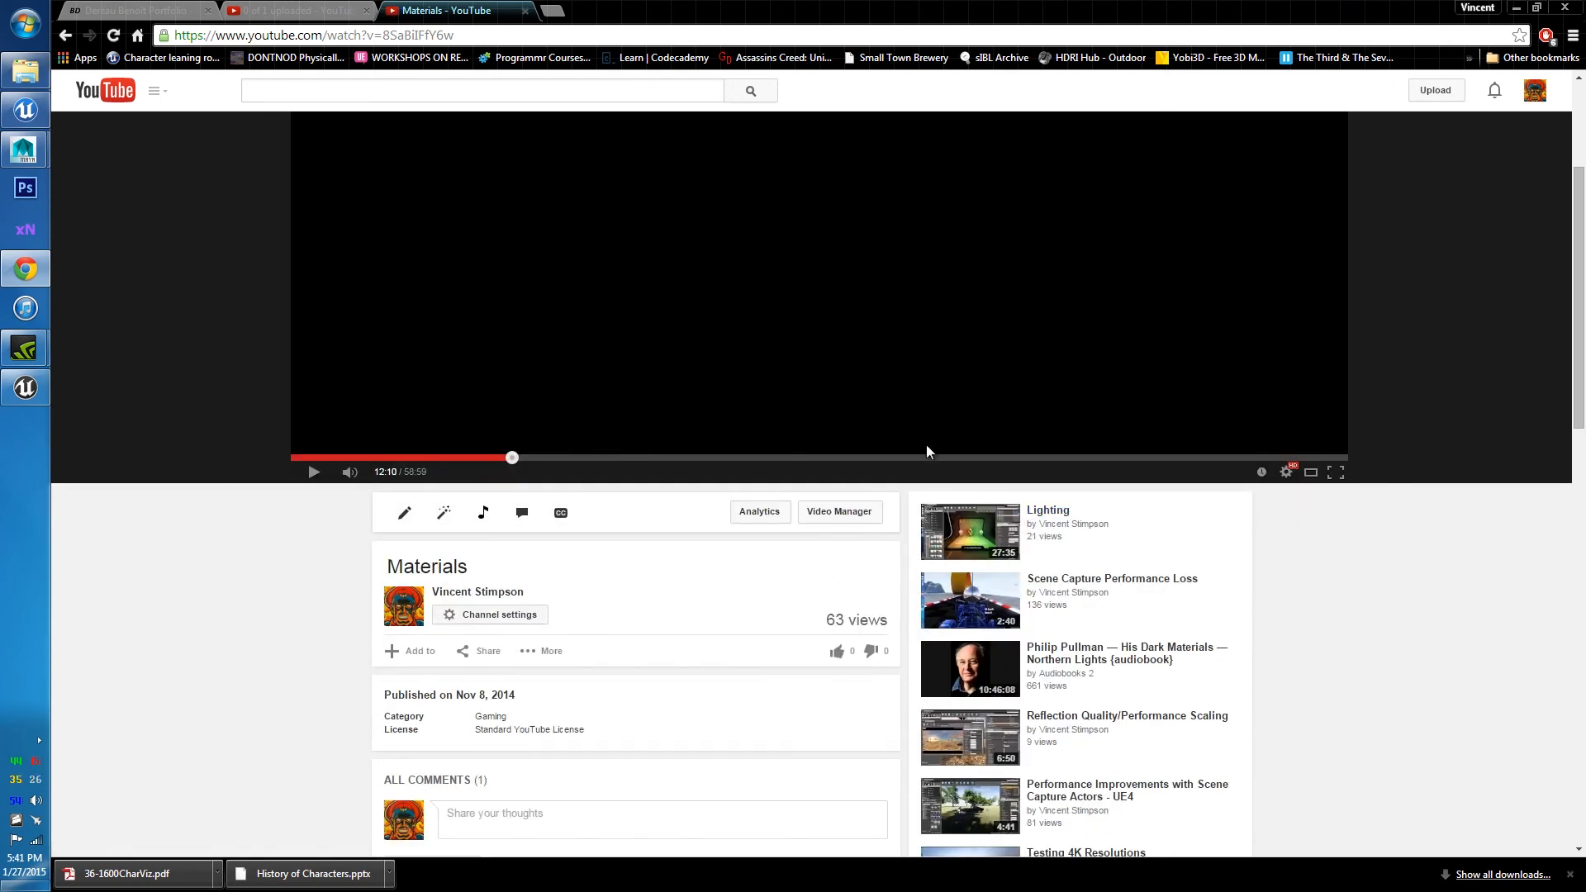
scroll(814, 556, down, 1)
scroll(792, 588, down, 2)
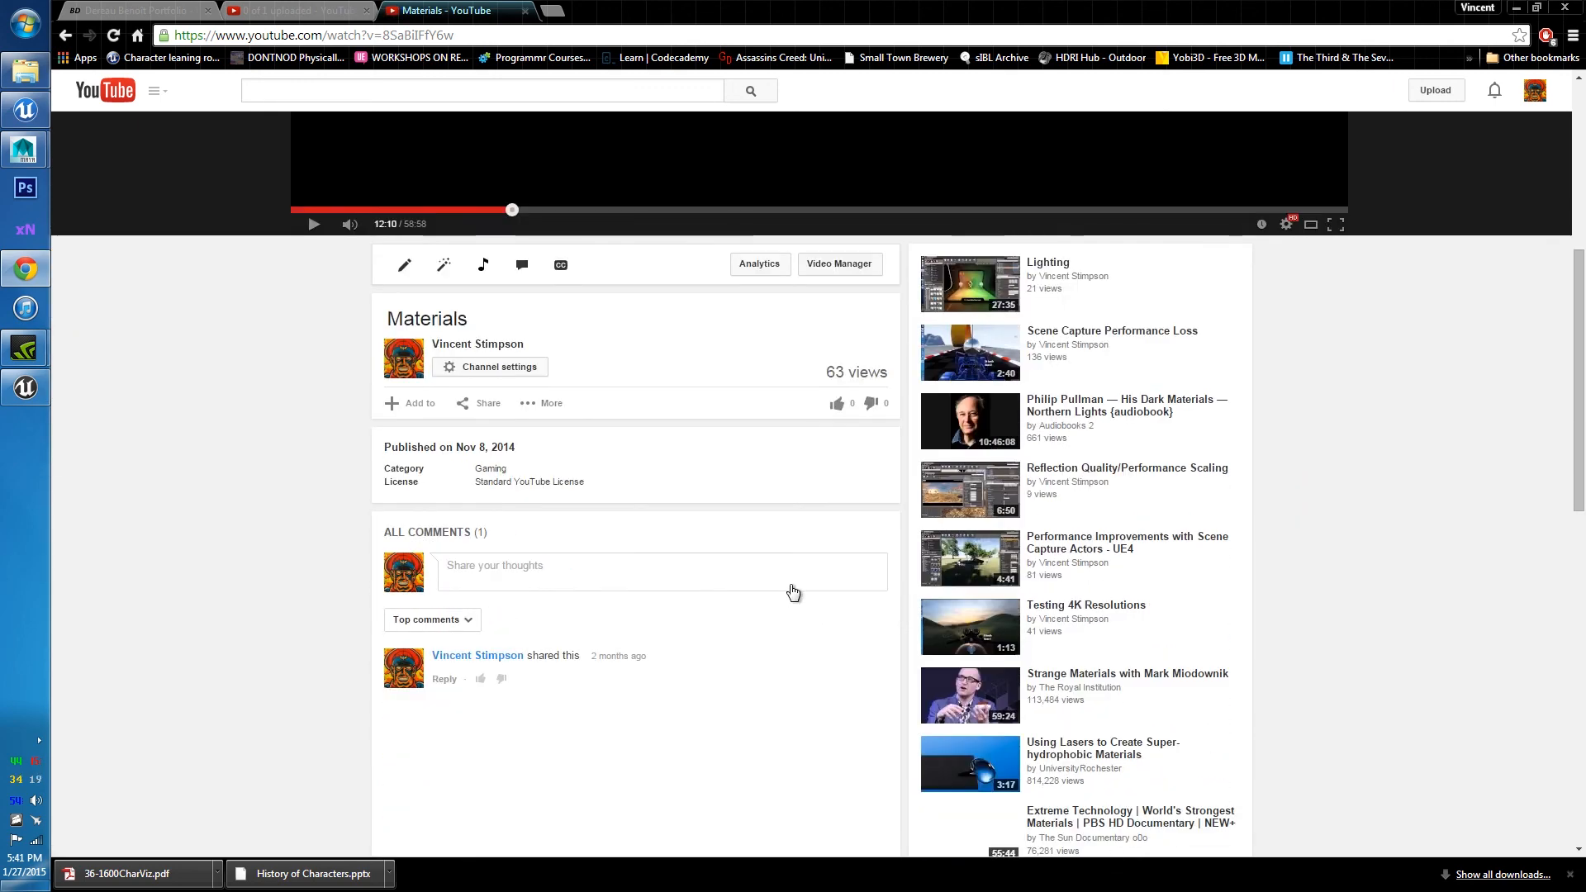
scroll(791, 587, up, 4)
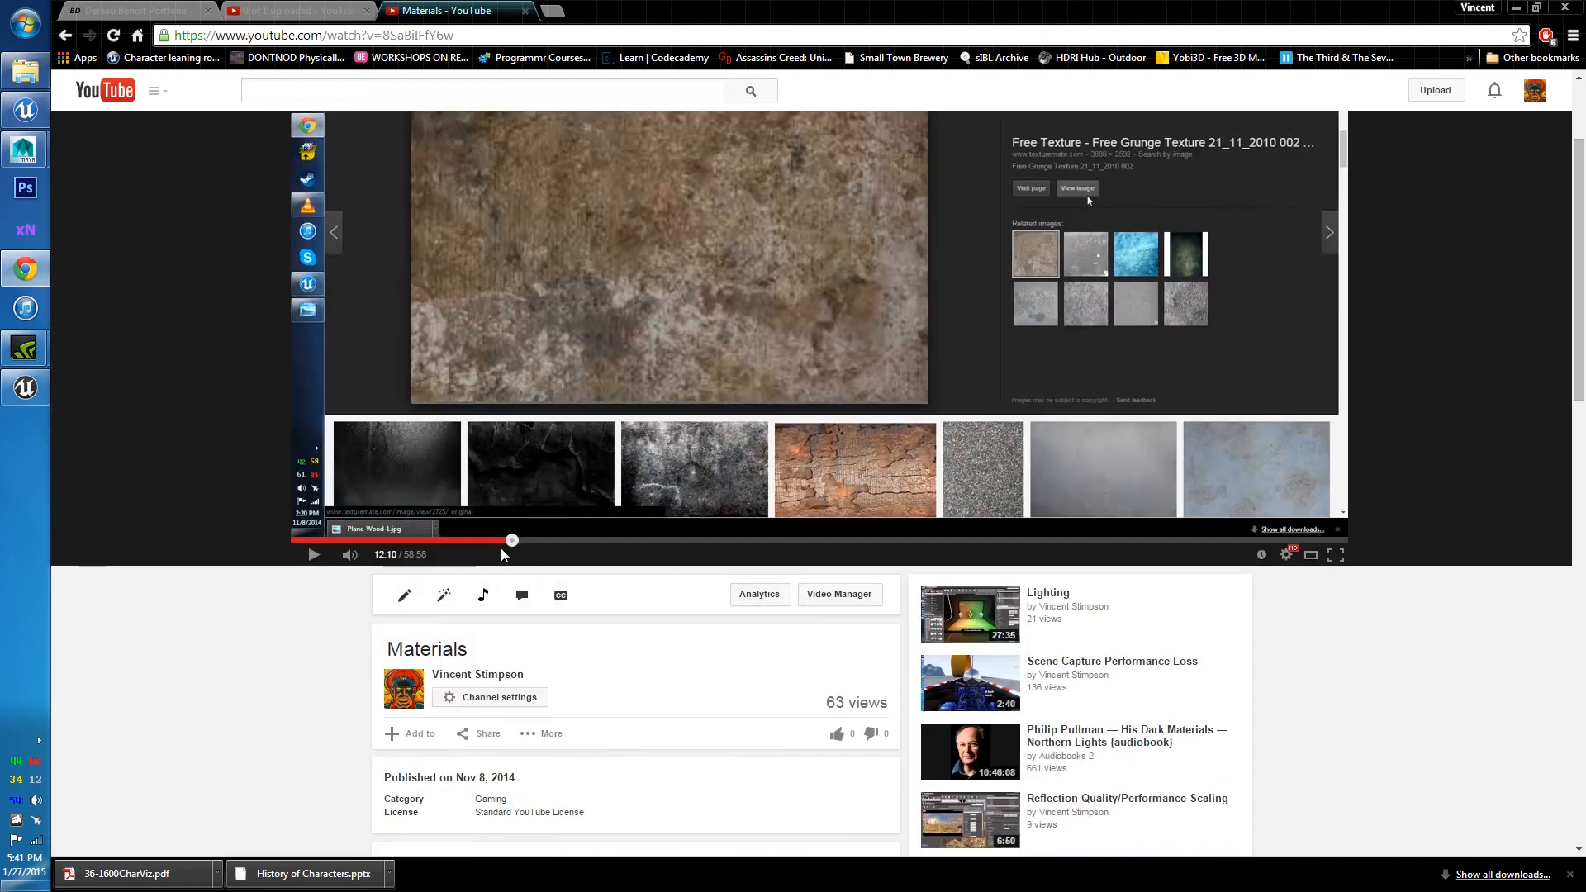
scroll(702, 547, up, 2)
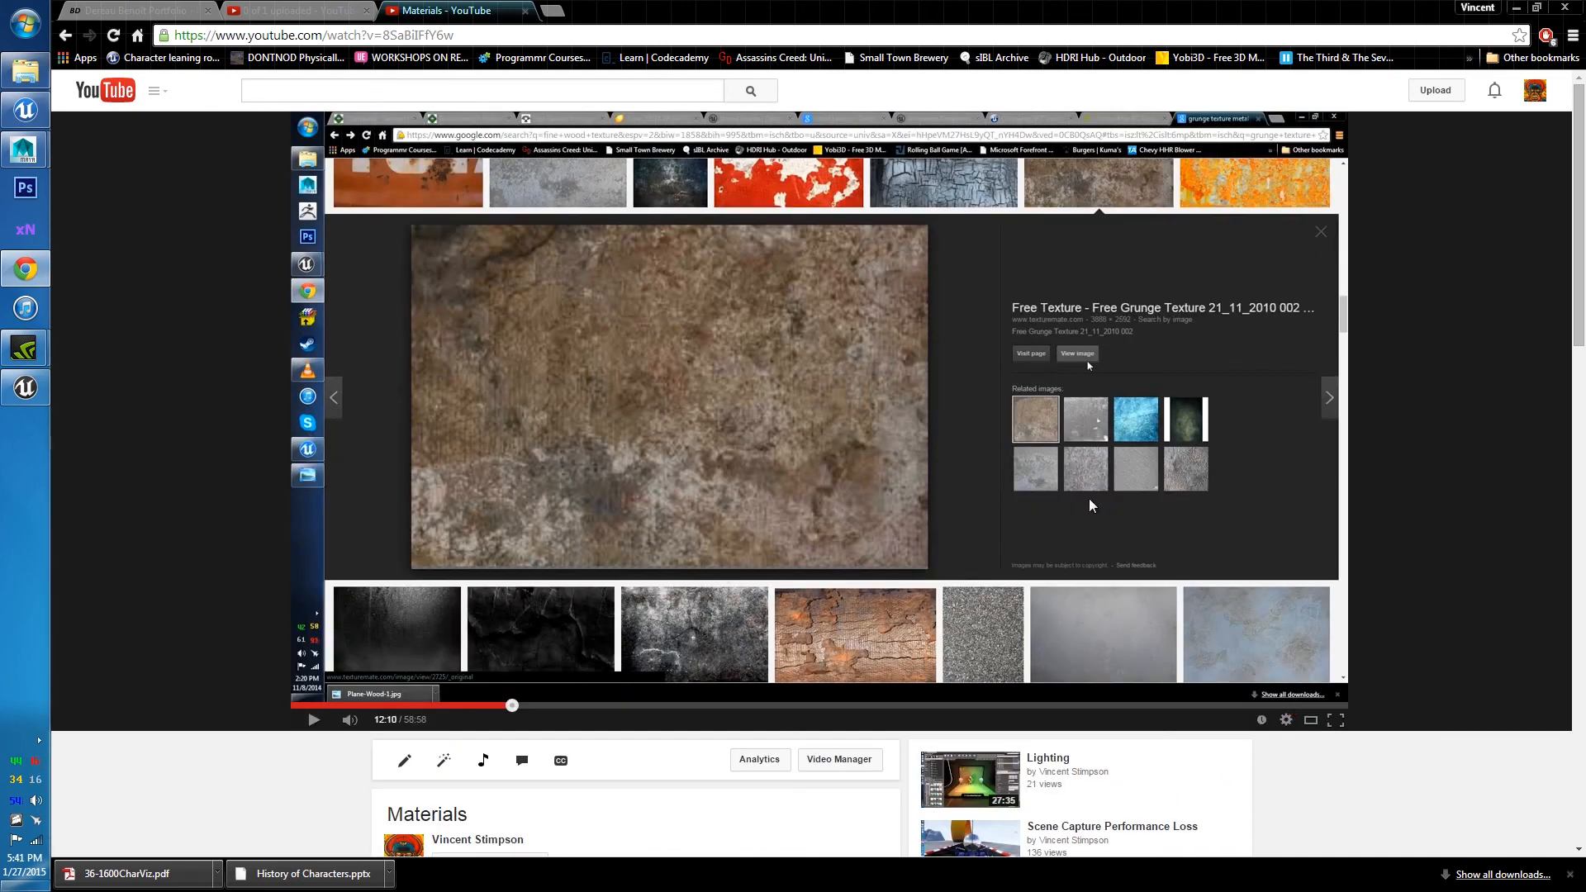